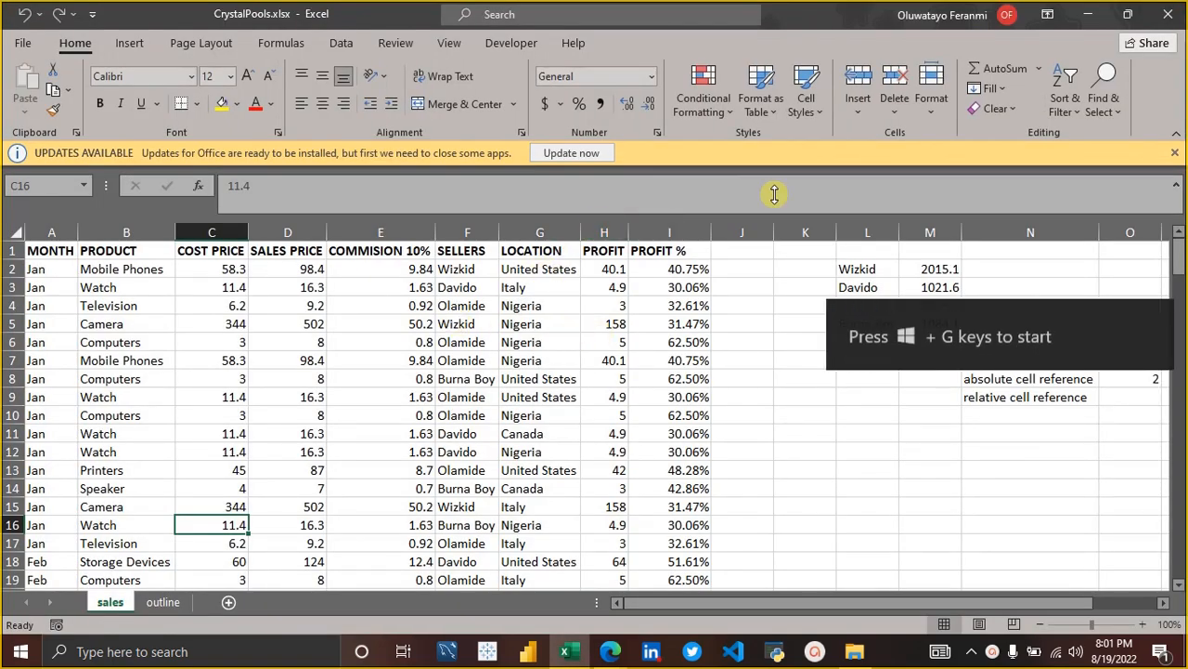
Dismiss the Office updates notification.
click(1176, 153)
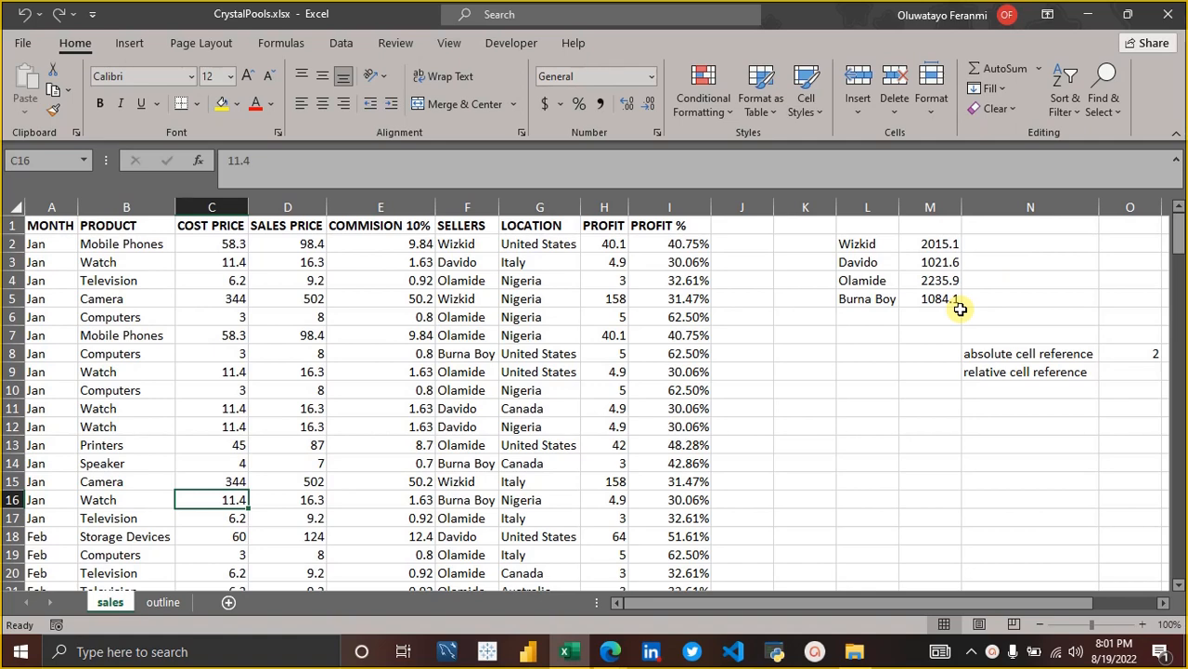
Inspect the SUMIF formula in M3 and the absolute-reference formula in Q8.
click(935, 264)
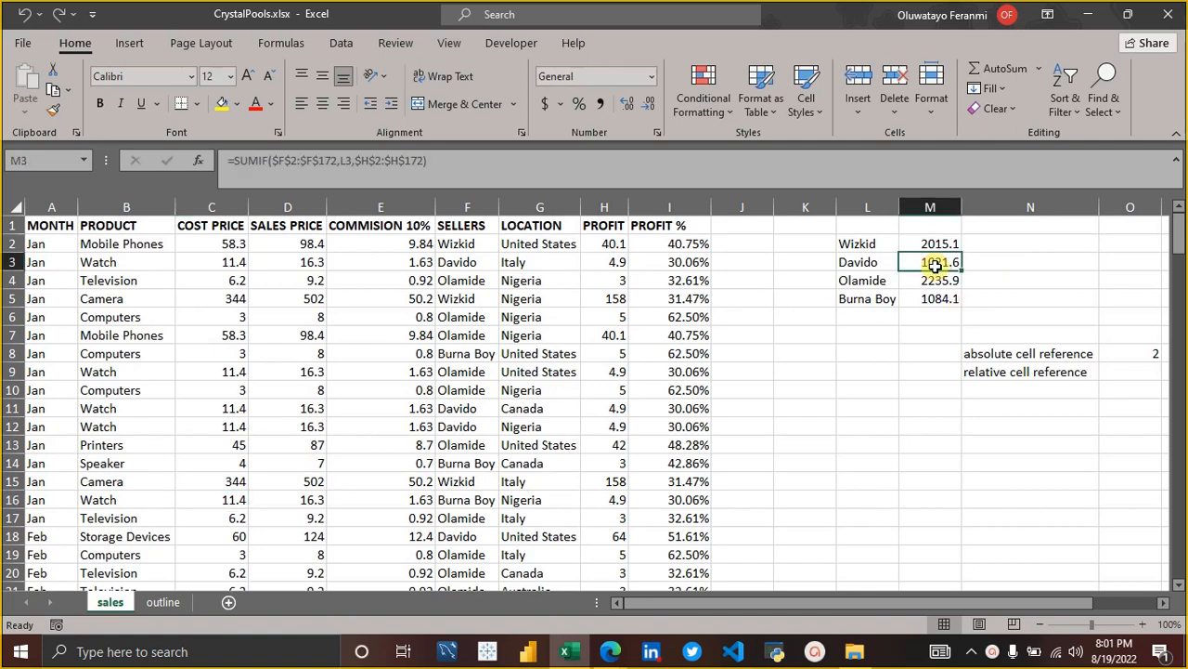
key(Down)
key(Down)
key(Down)
key(Down)
key(Right)
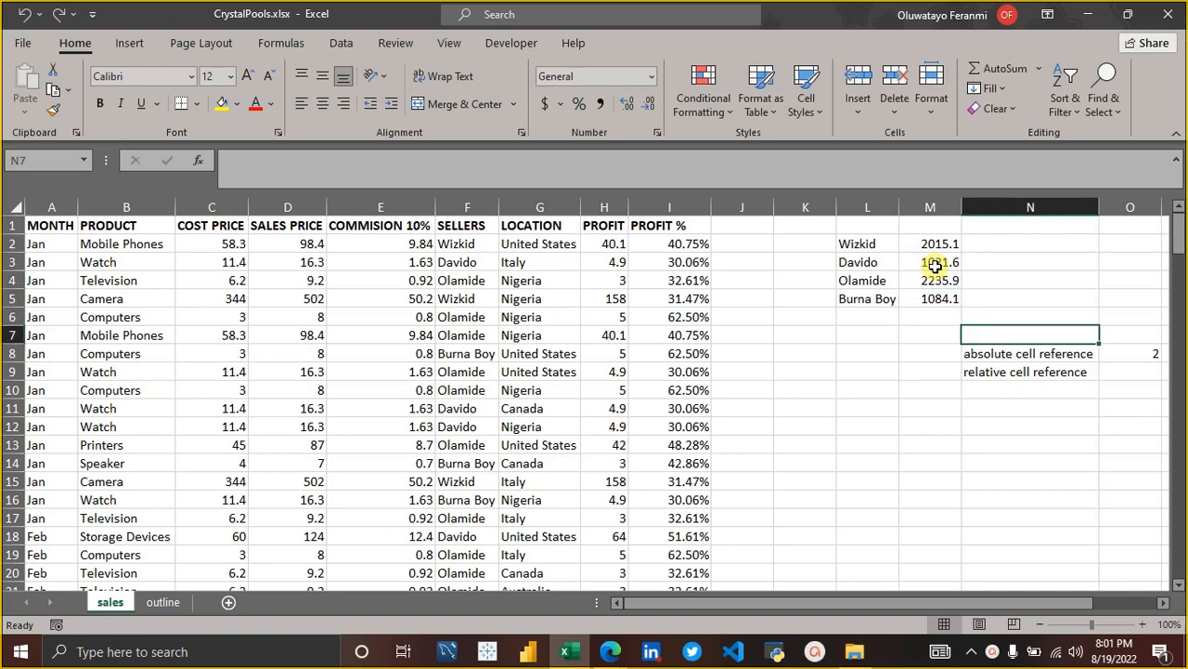
key(Down)
key(Down)
key(Right)
key(Right)
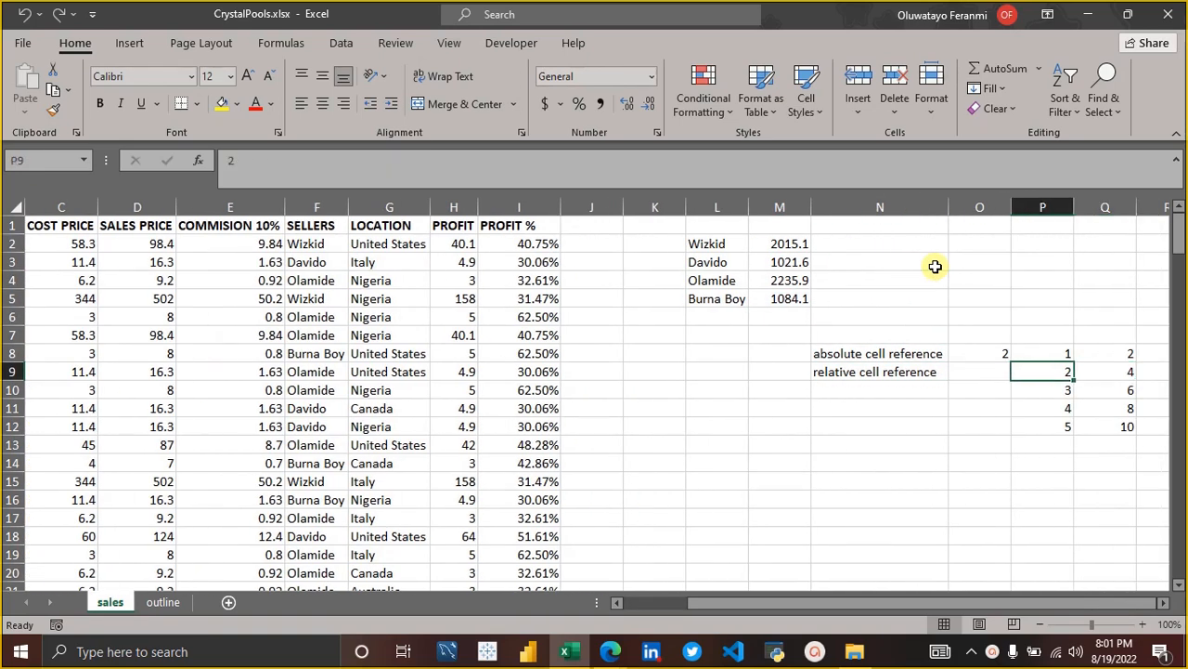
key(Right)
key(Up)
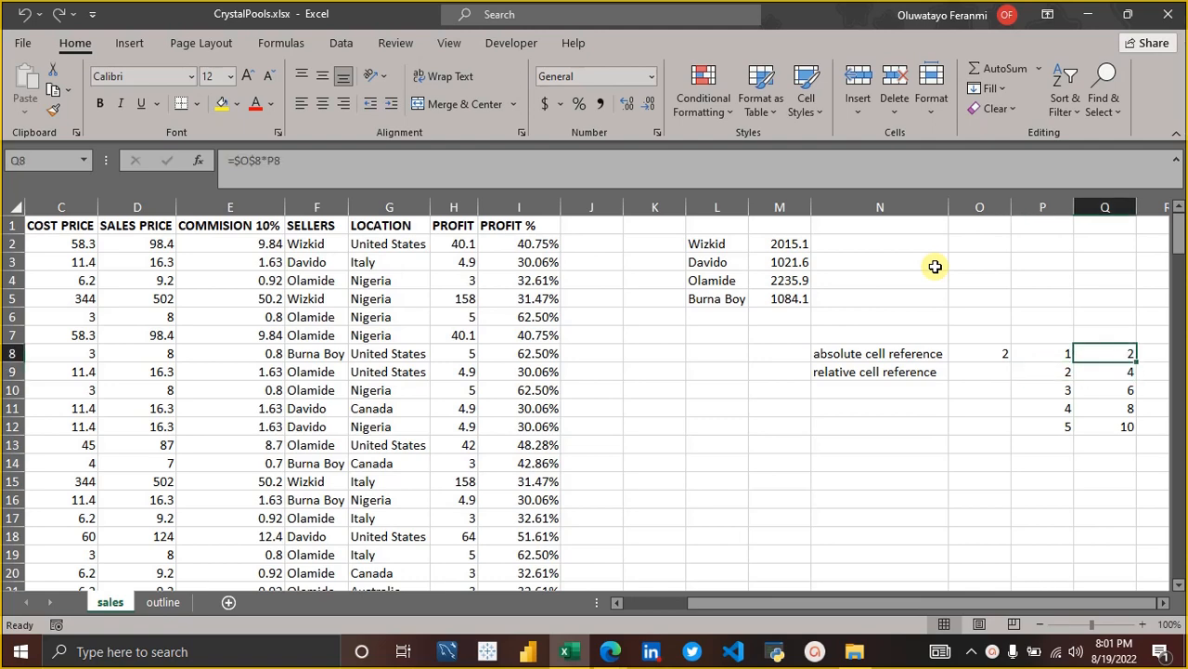
Examine the fixed multiplier in O8 and the values in P8:P12 that it multiplies.
key(Left)
key(Left)
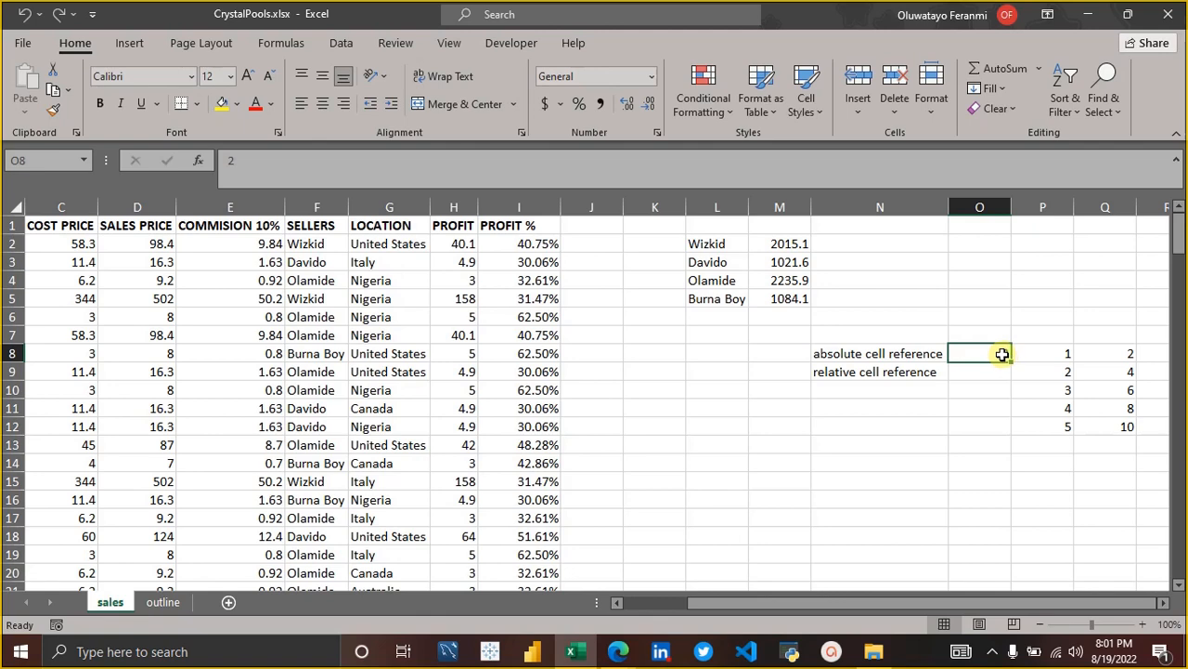
click(1046, 354)
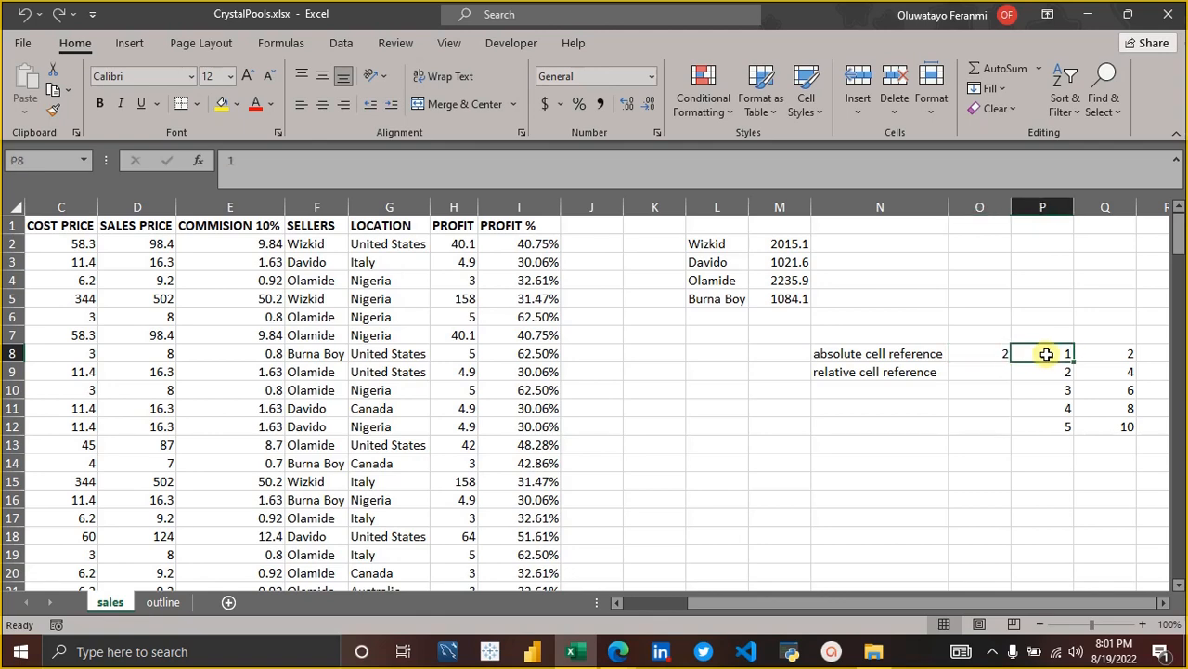
key(shift+Down)
key(shift+Down)
key(shift+Down)
key(shift+Down)
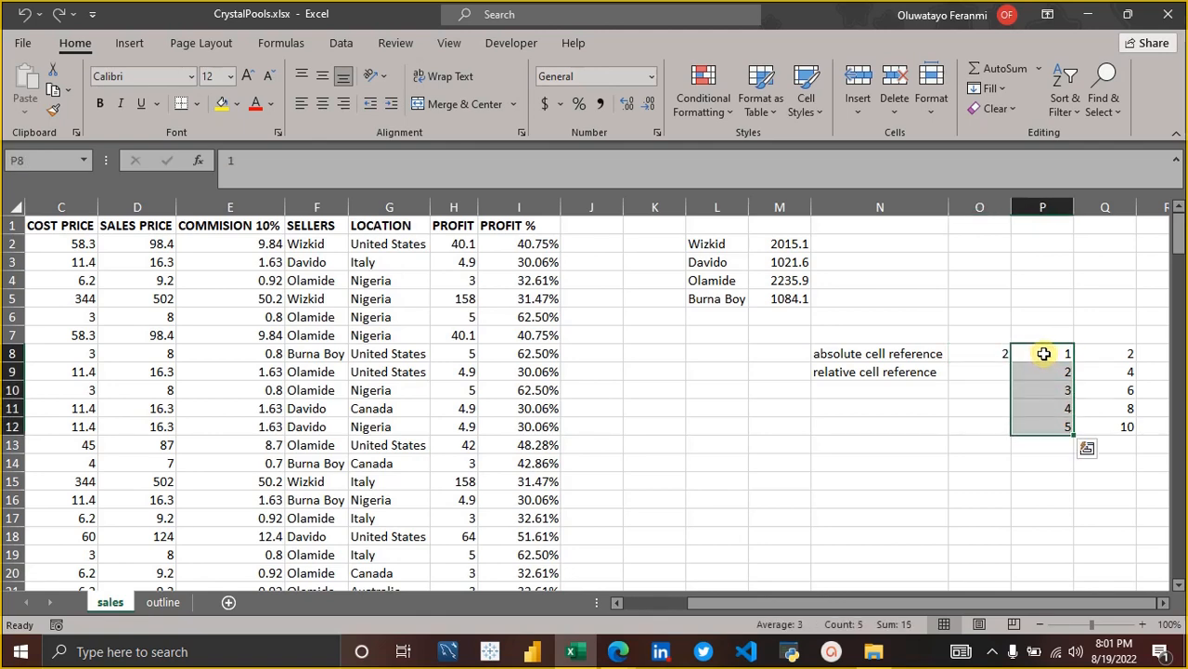
click(998, 356)
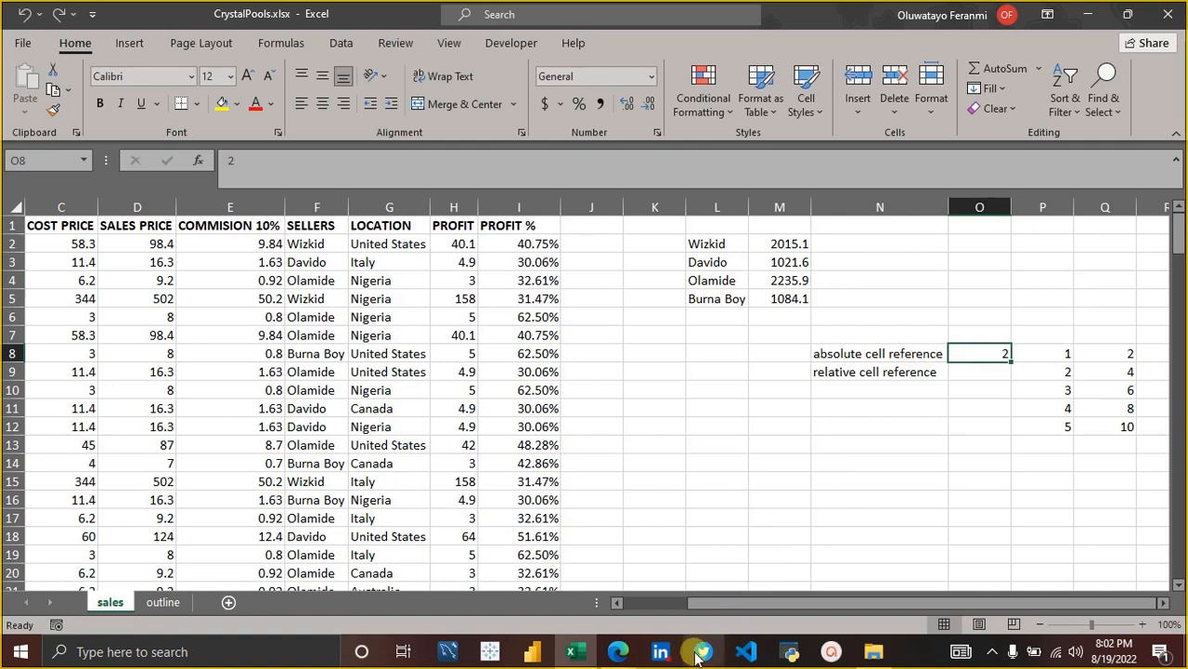
Switch to the Google Meet call in Edge, check its participant list, and return to the Excel workbook.
click(616, 653)
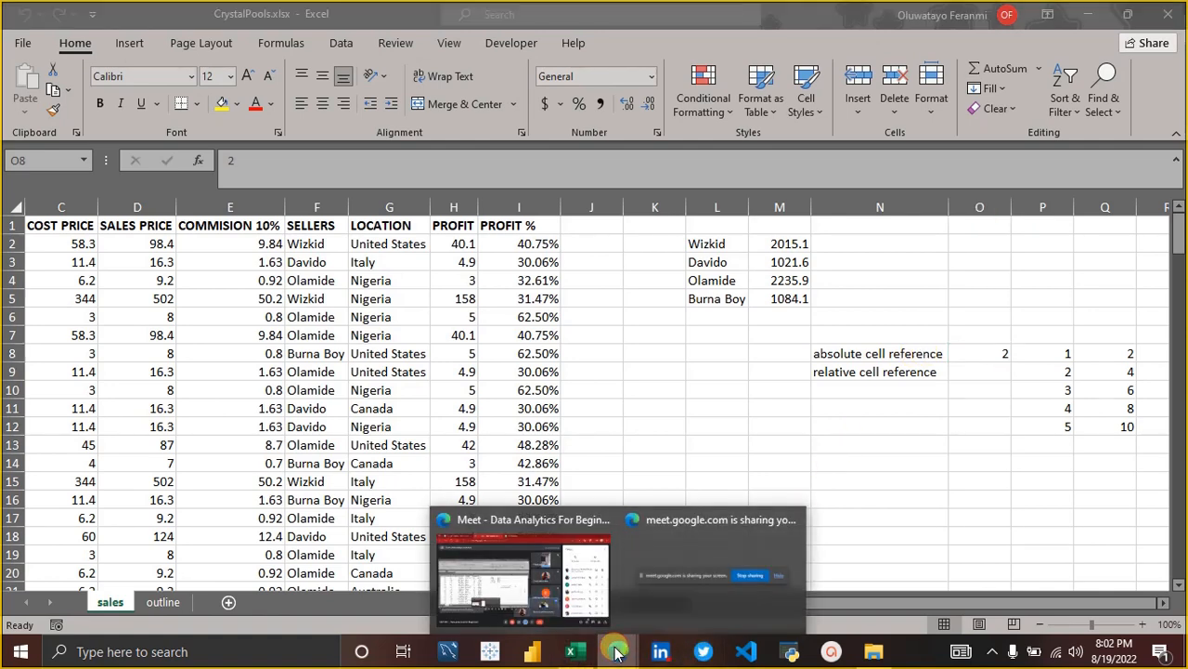
click(576, 608)
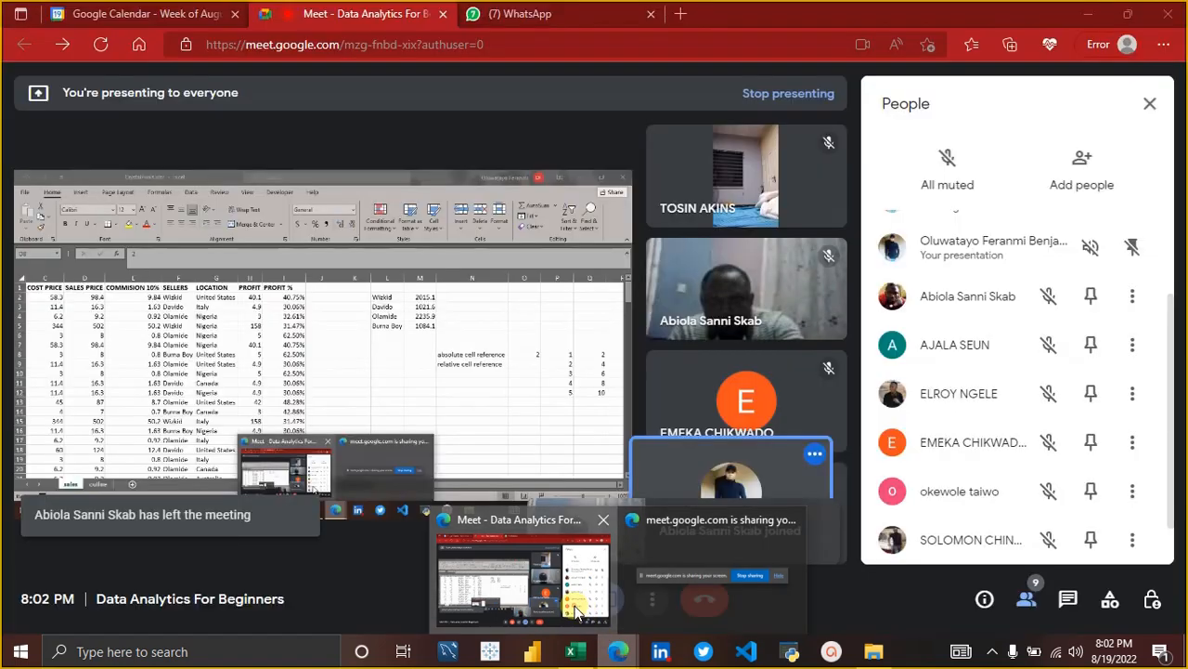
scroll(971, 320, down, 1)
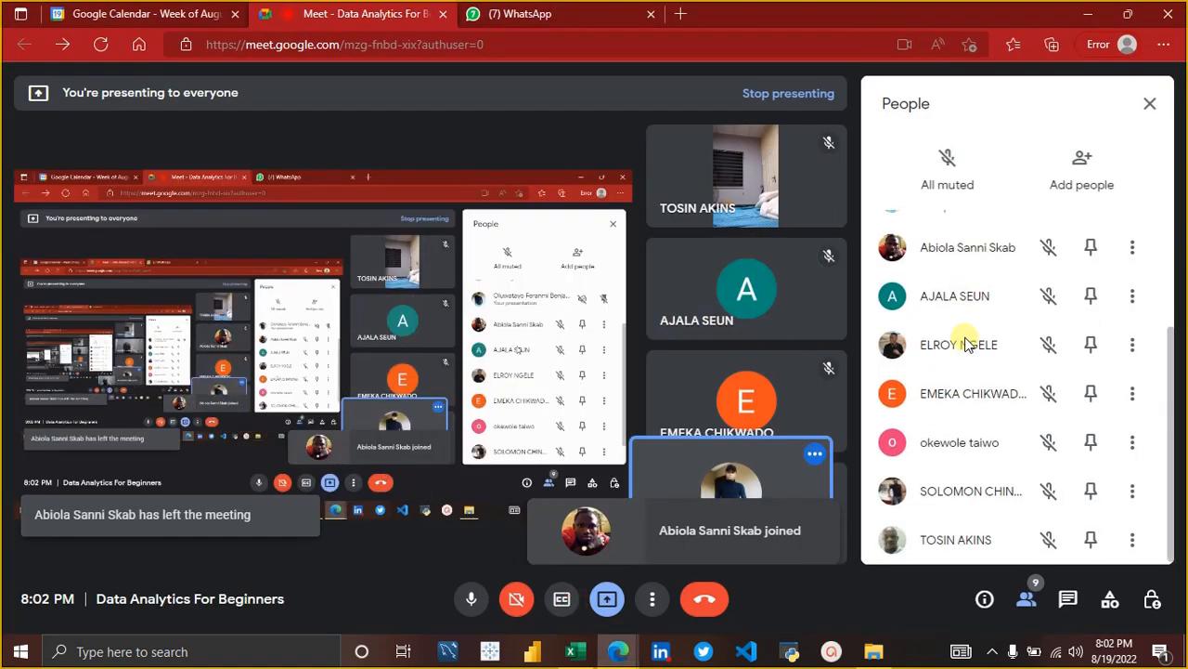
scroll(1003, 464, up, 3)
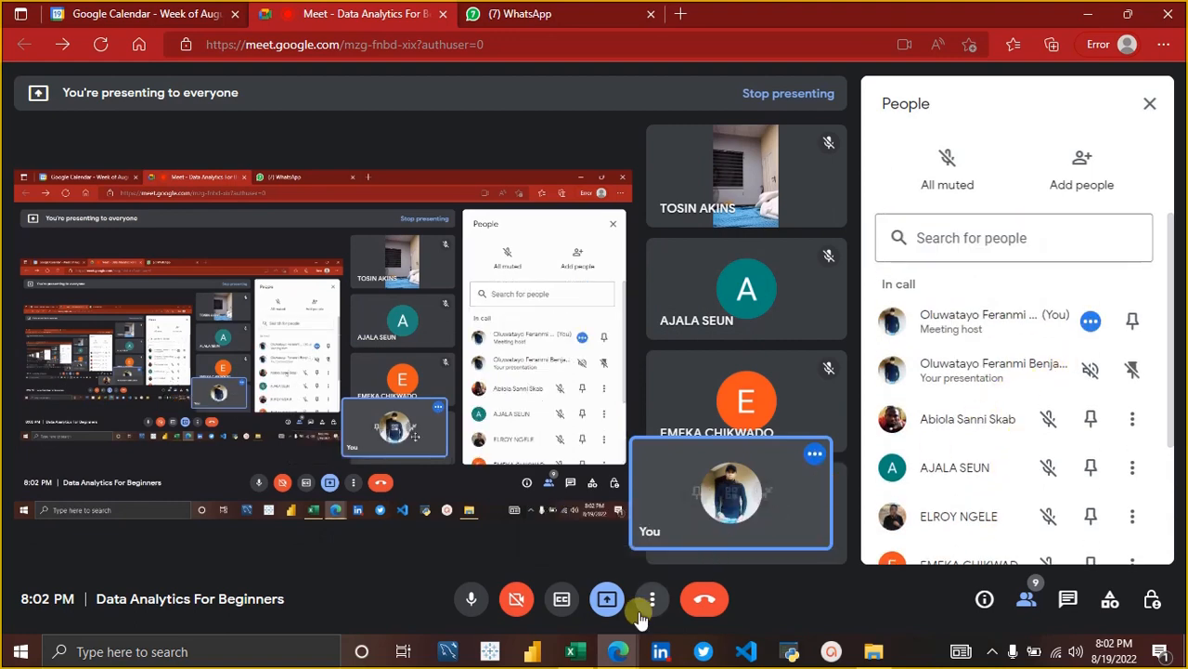
click(575, 651)
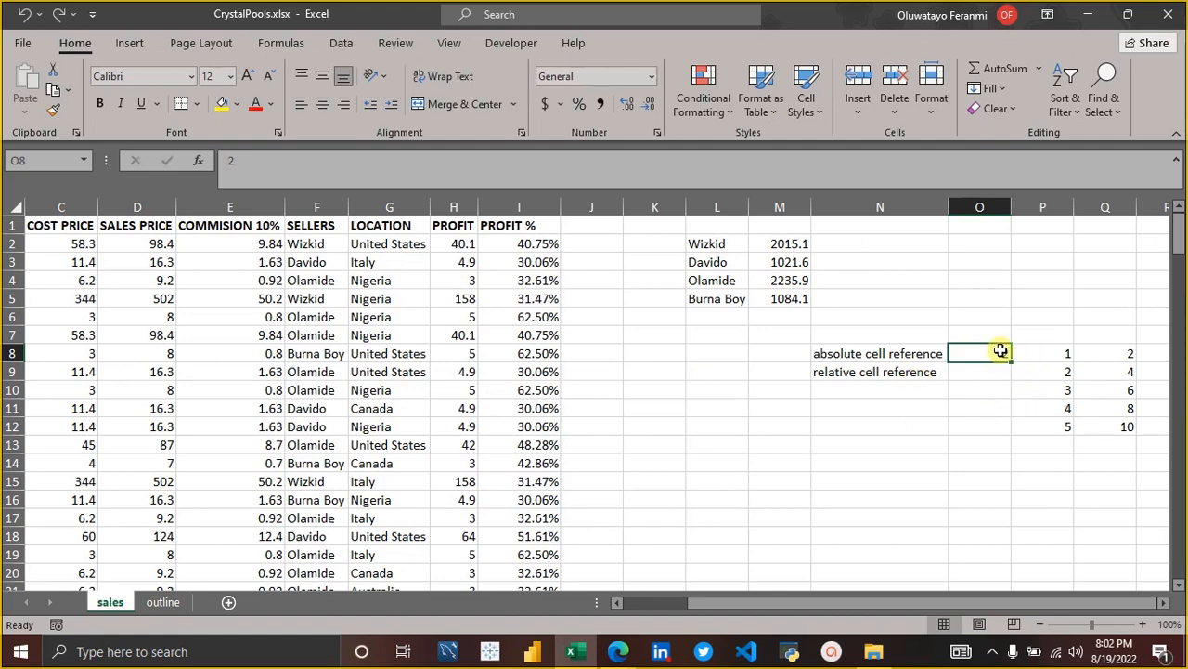
Clear the existing product formulas from Q8:Q12.
click(1051, 352)
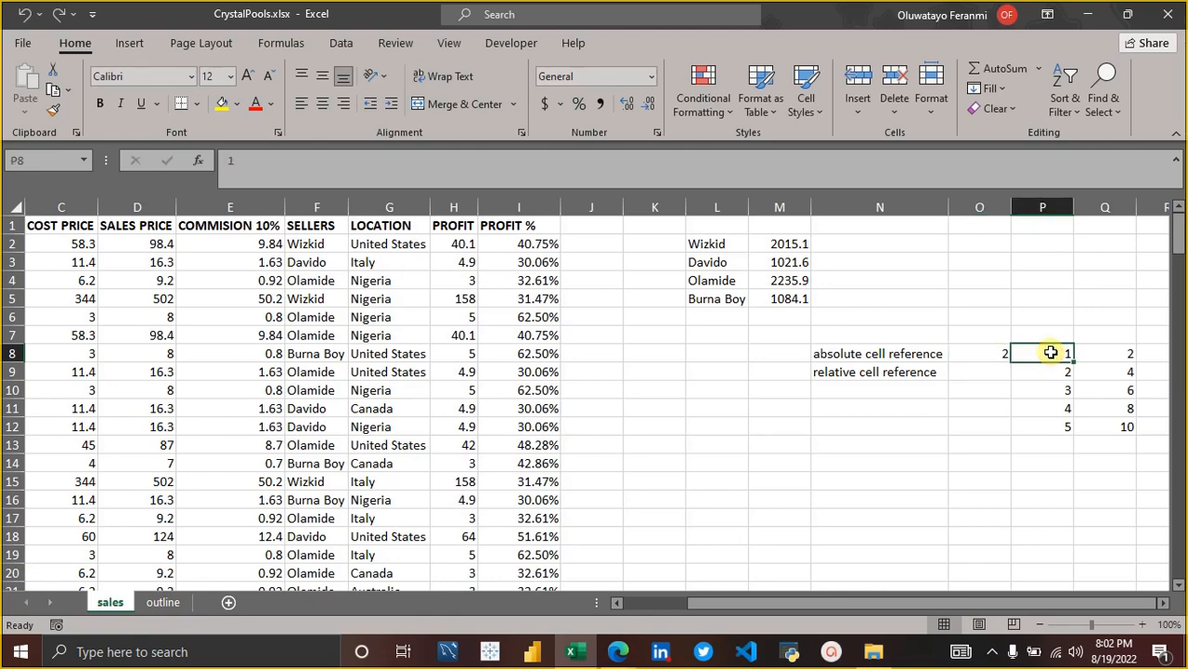
click(989, 346)
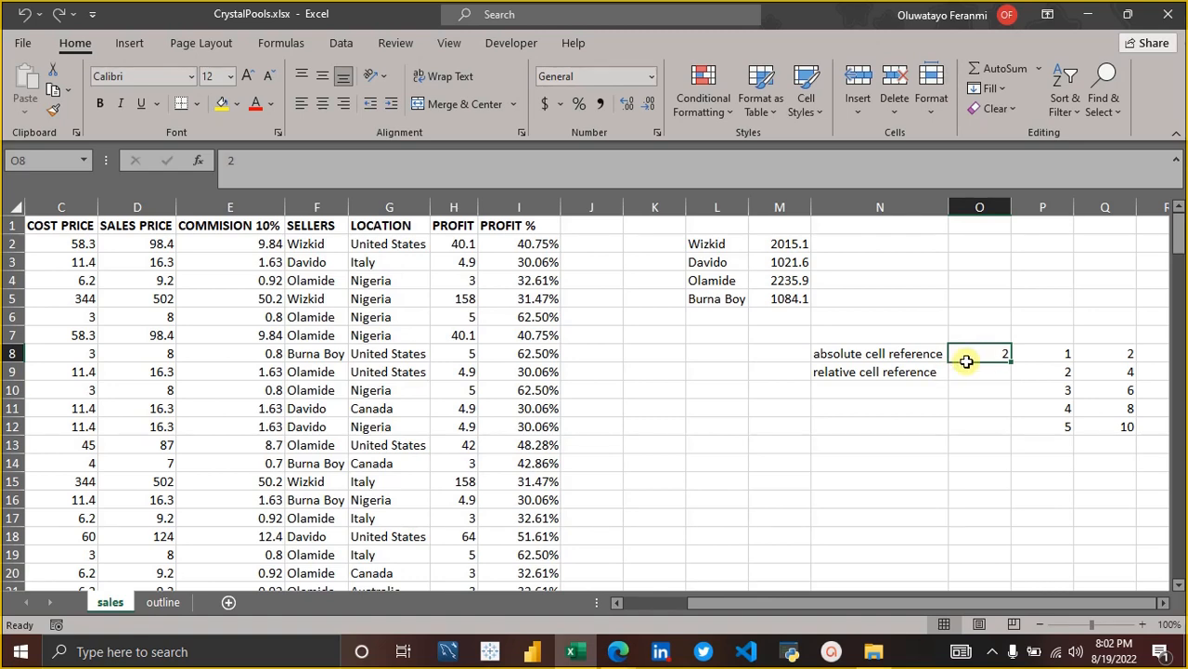
click(1105, 352)
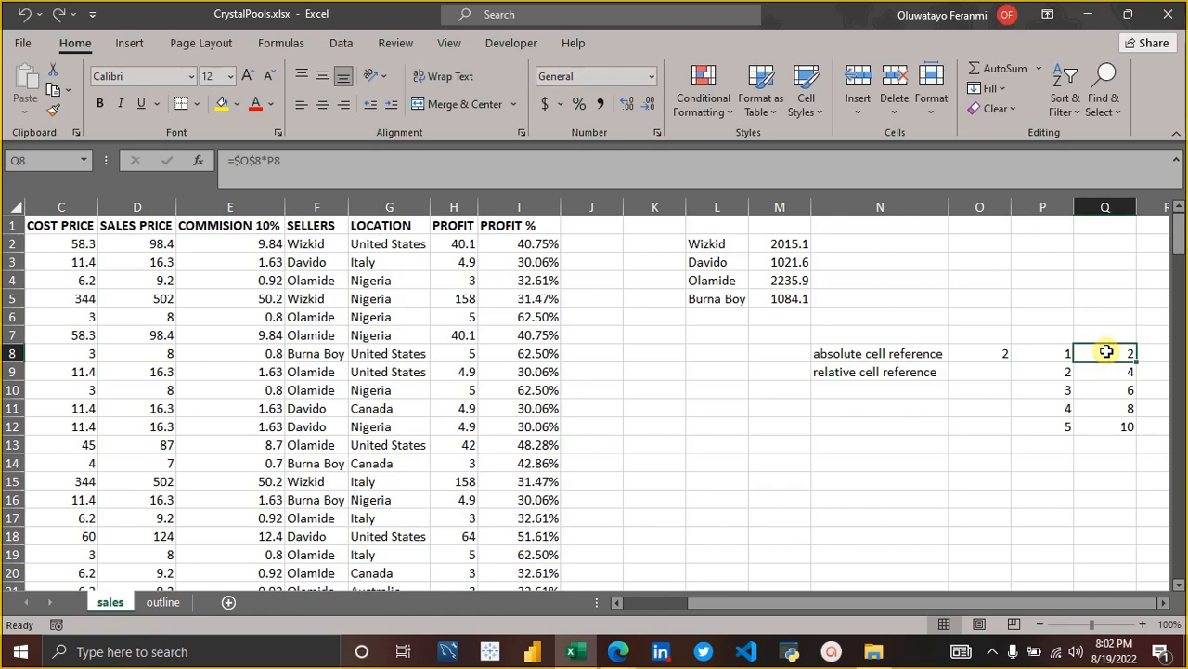
key(BackSpace)
key(Return)
key(BackSpace)
key(Return)
key(BackSpace)
key(Return)
key(BackSpace)
key(Return)
key(BackSpace)
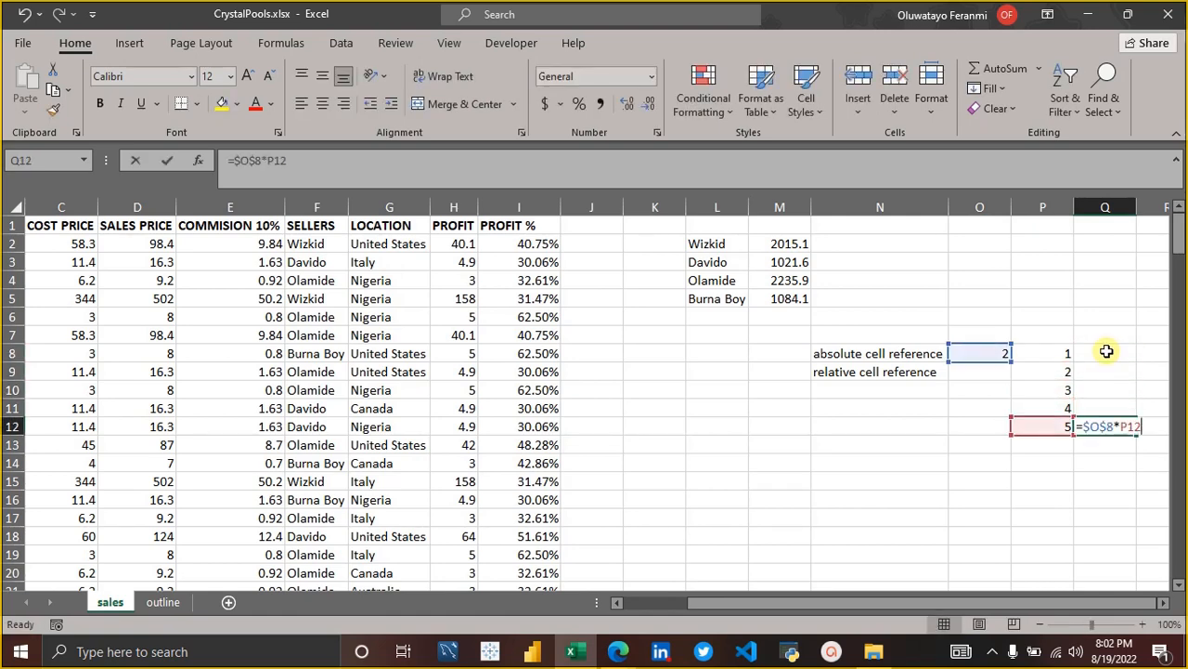
key(BackSpace)
key(BackSpace)
key(BackSpace)
key(BackSpace)
key(BackSpace)
key(BackSpace)
key(BackSpace)
key(BackSpace)
key(BackSpace)
Enter the relative-reference formula =O8*P8 in Q8 and fill it down to Q12.
click(1107, 353)
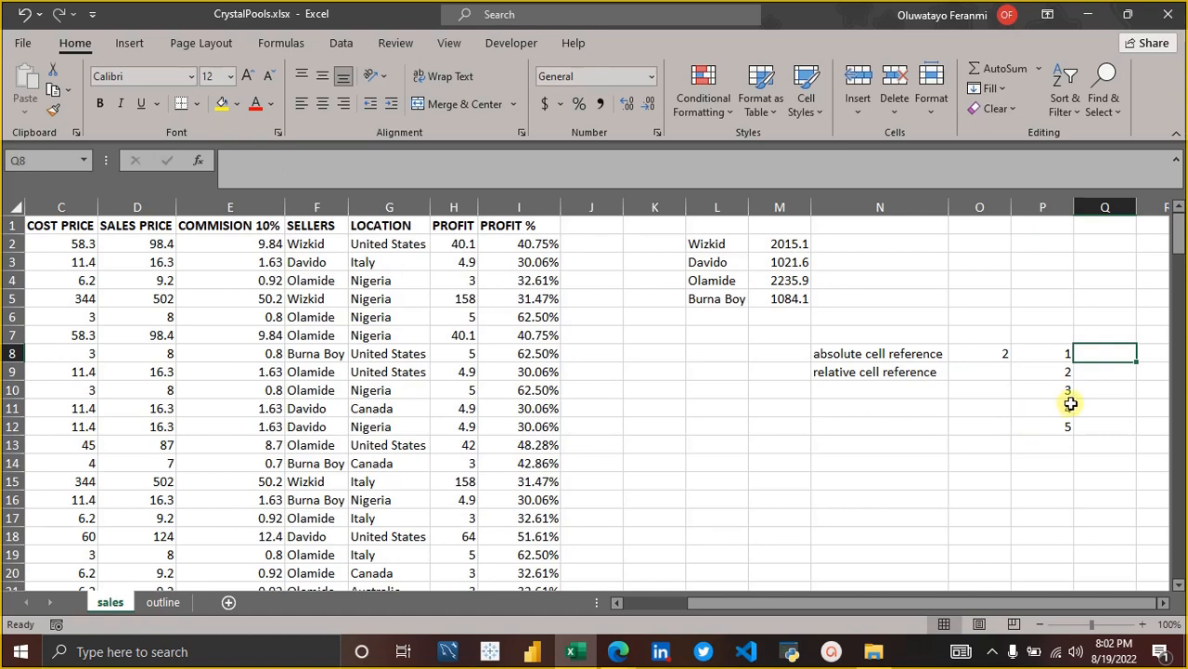
text(=)
click(993, 357)
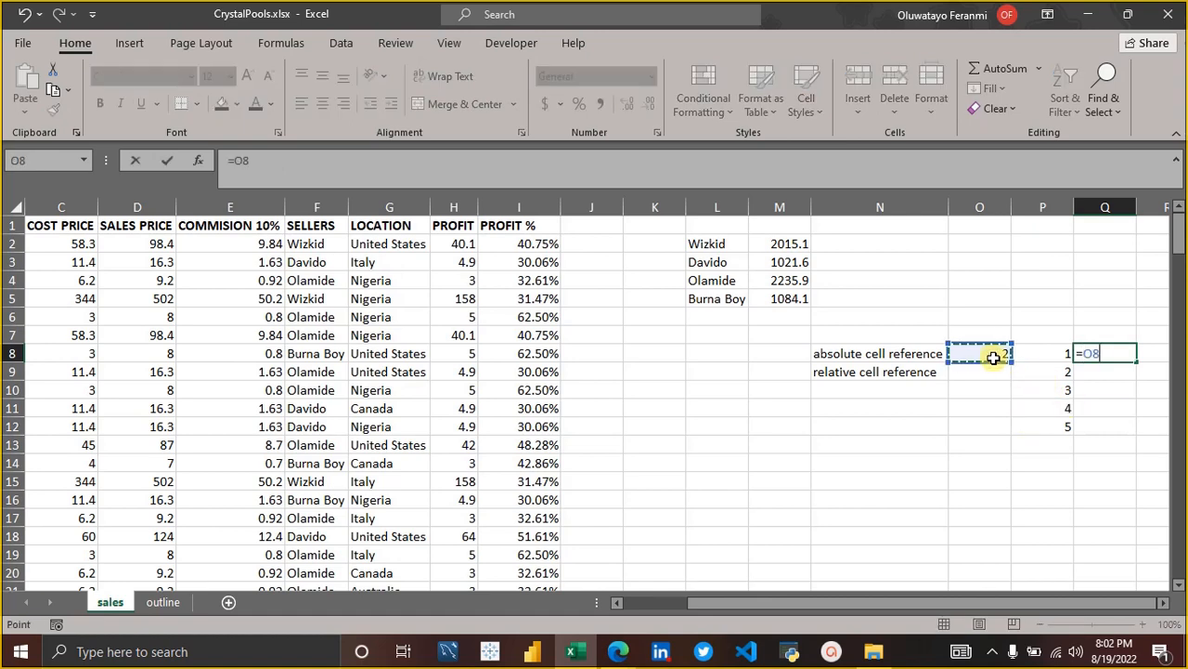
text(*)
click(1034, 353)
key(Return)
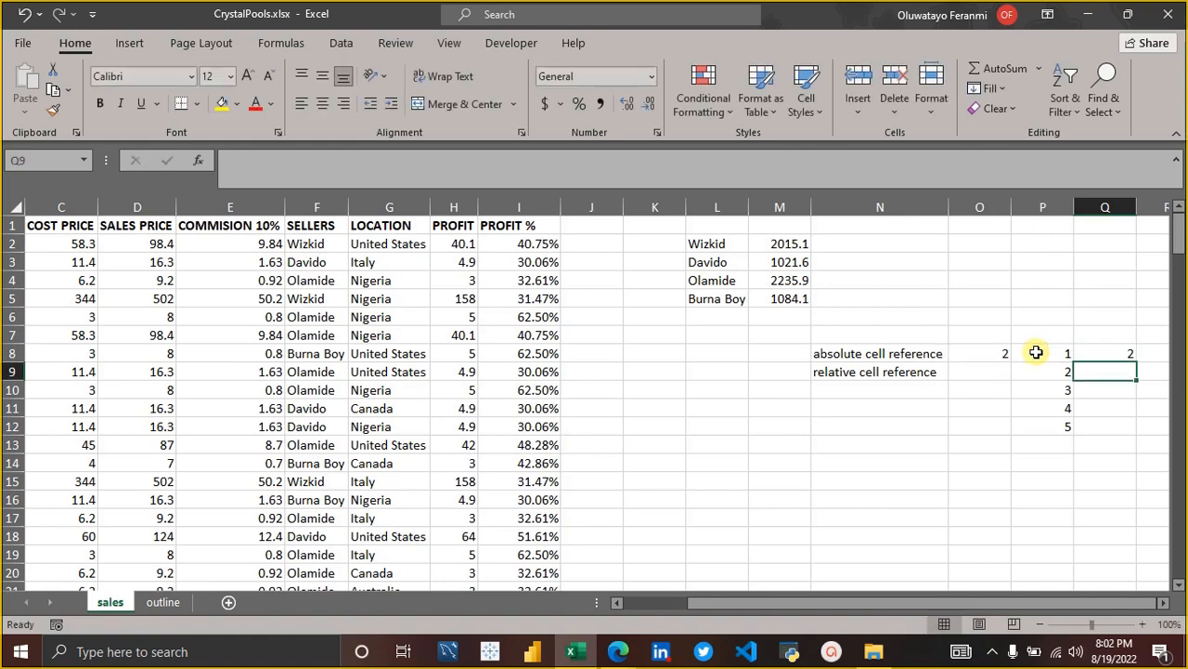
click(1105, 352)
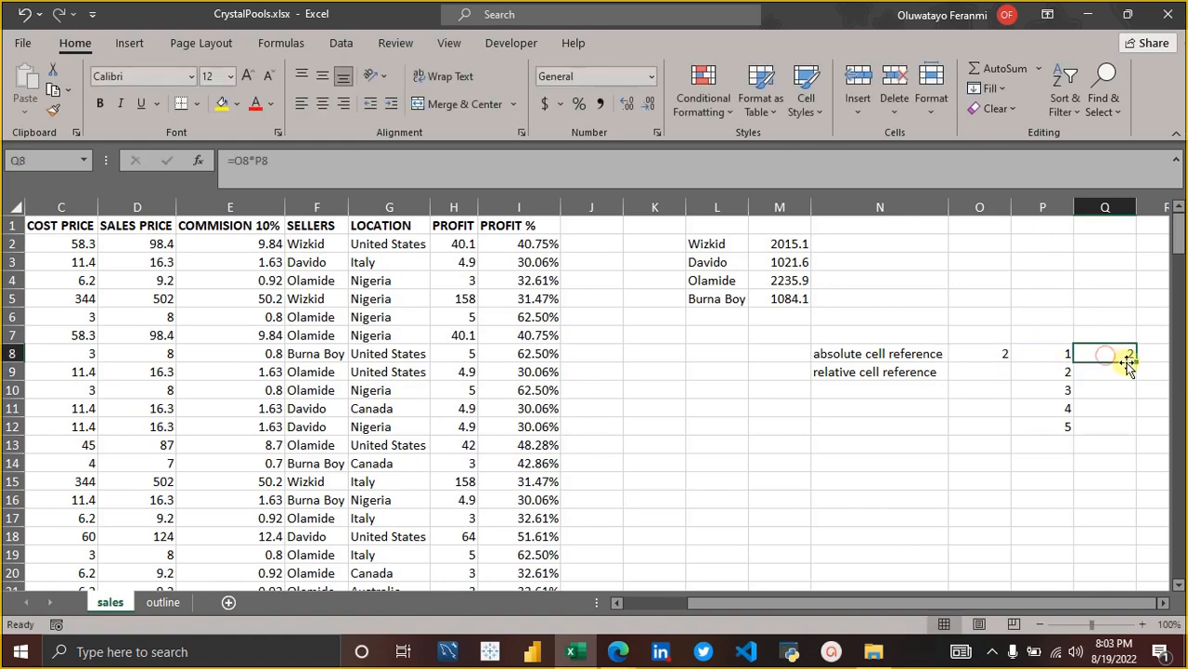
drag(1133, 361, 1134, 434)
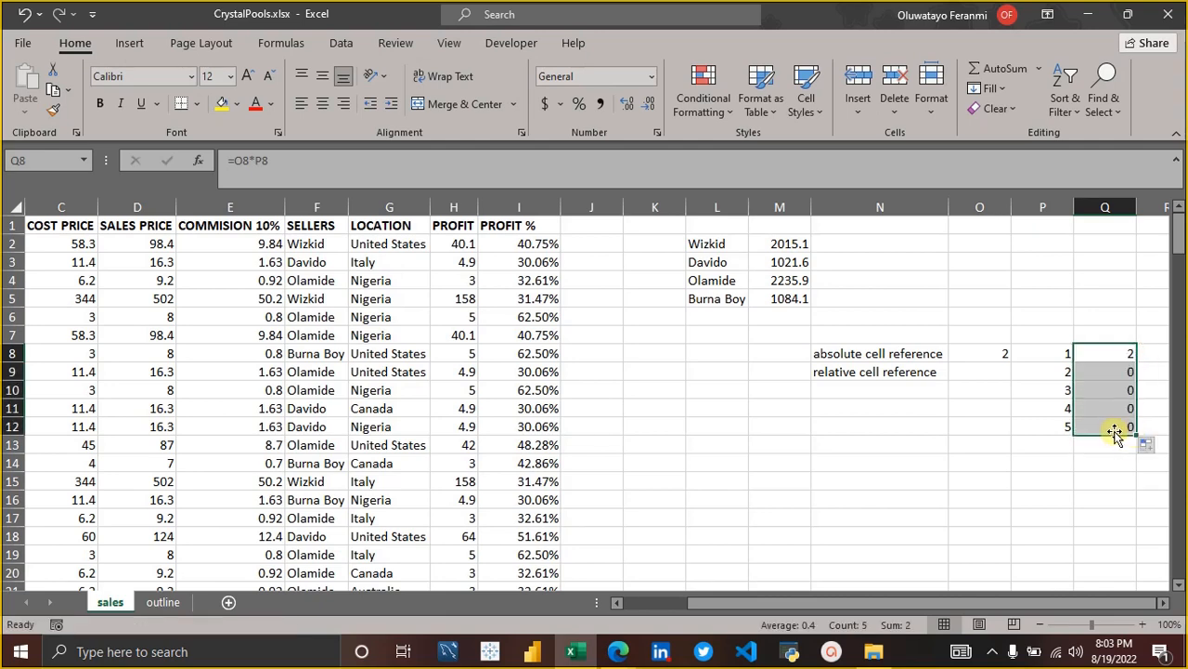
Inspect the copied formula in Q9 and the cells in columns O and P that rows 9 and 10 refer to.
click(1114, 376)
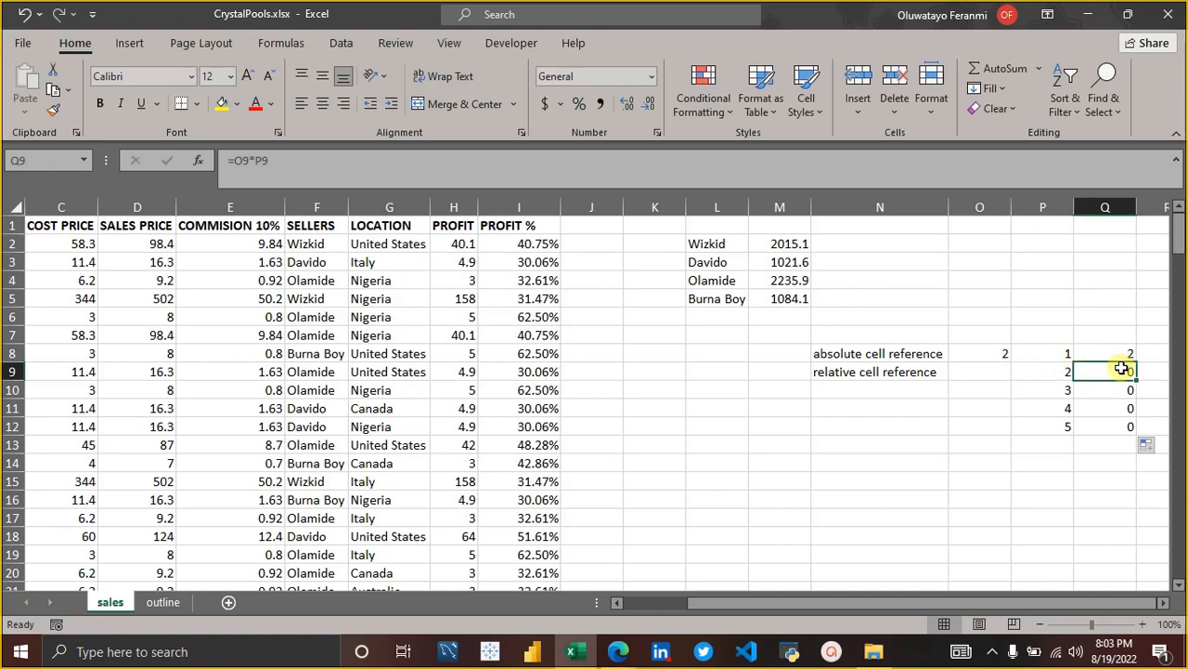
click(1060, 370)
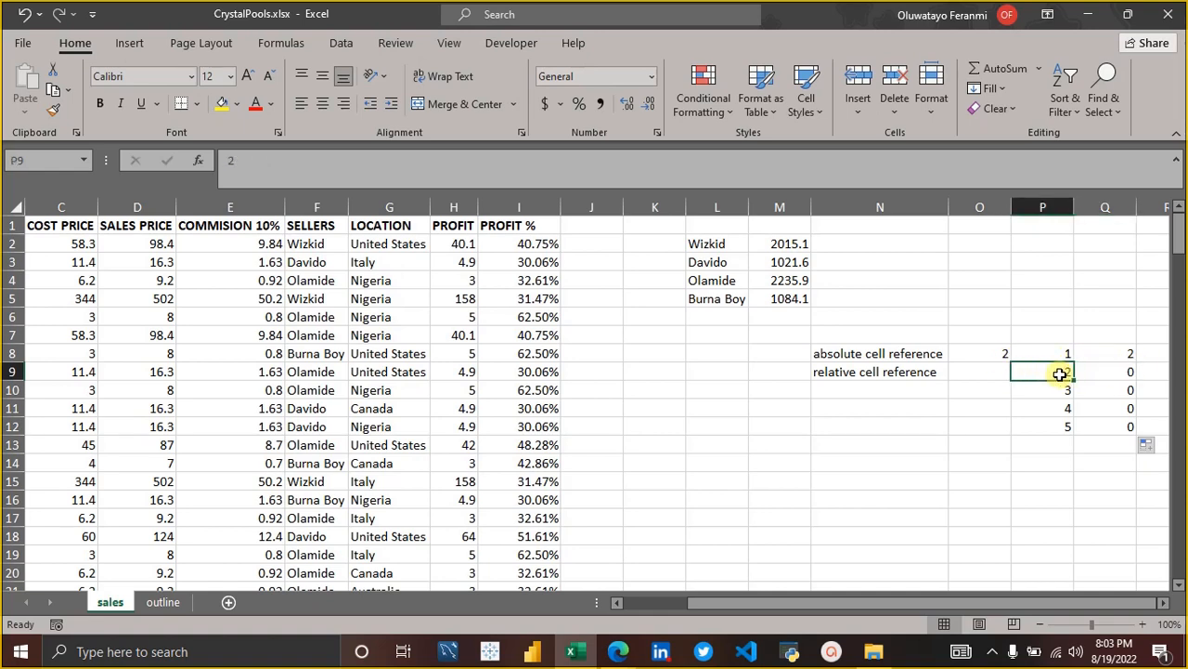
click(995, 371)
drag(995, 388, 1042, 390)
click(1041, 390)
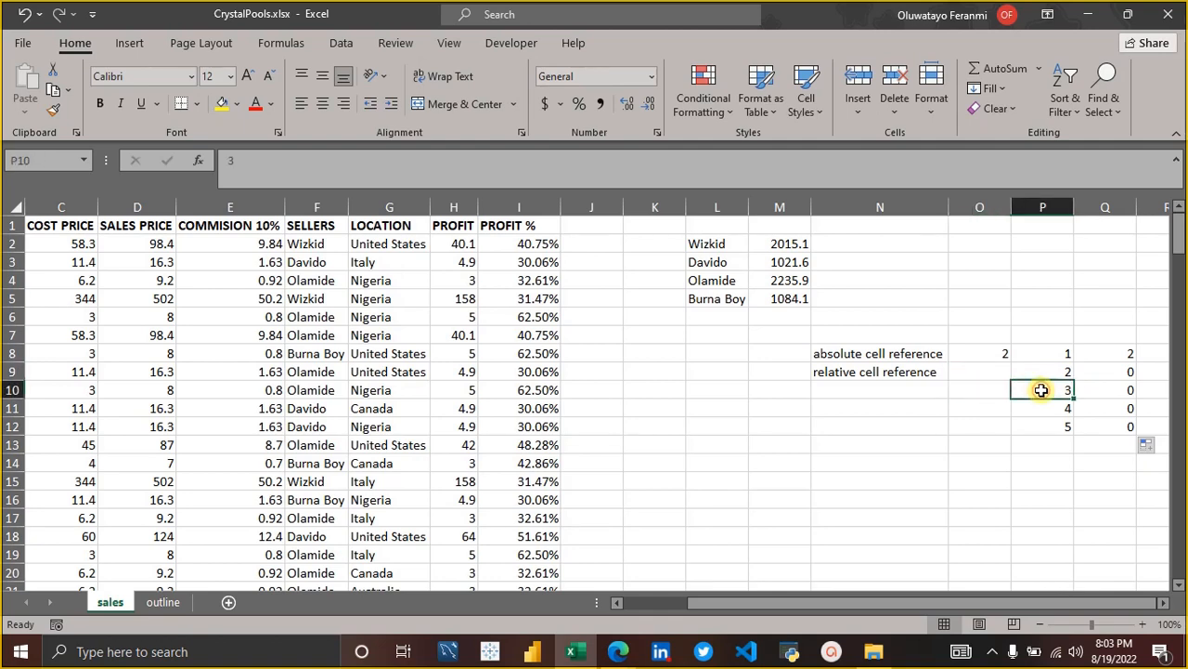
Enter the multipliers 2, 7, 4 and 5 in O9:O12.
click(995, 370)
text(2)
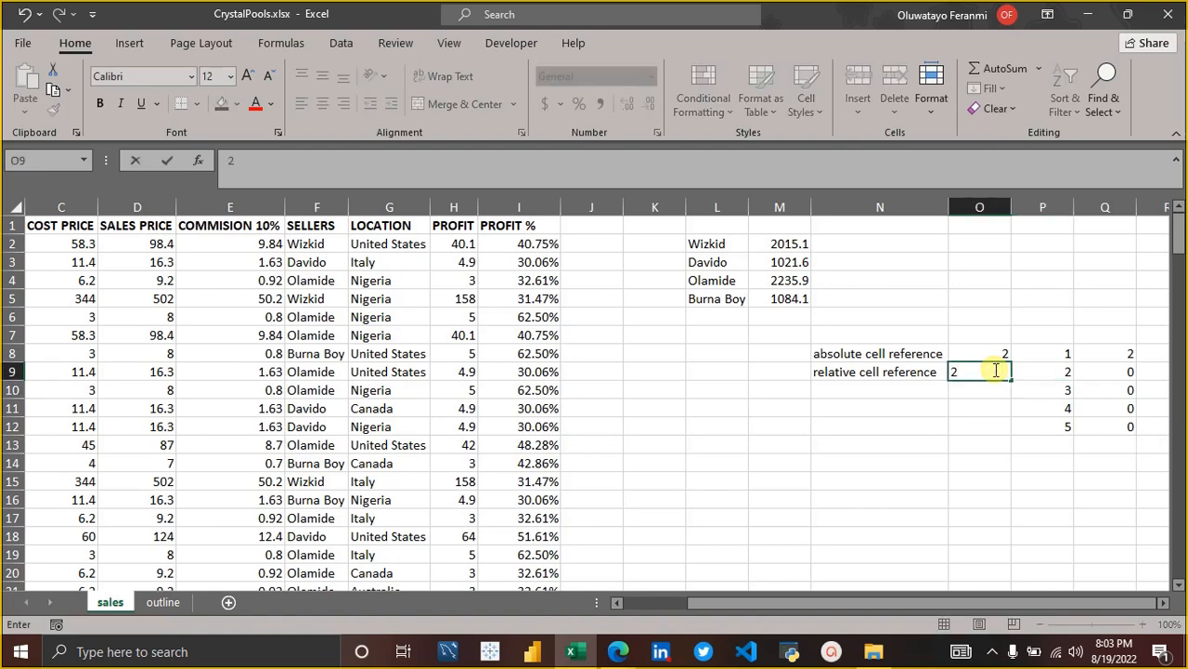
key(Return)
text(7)
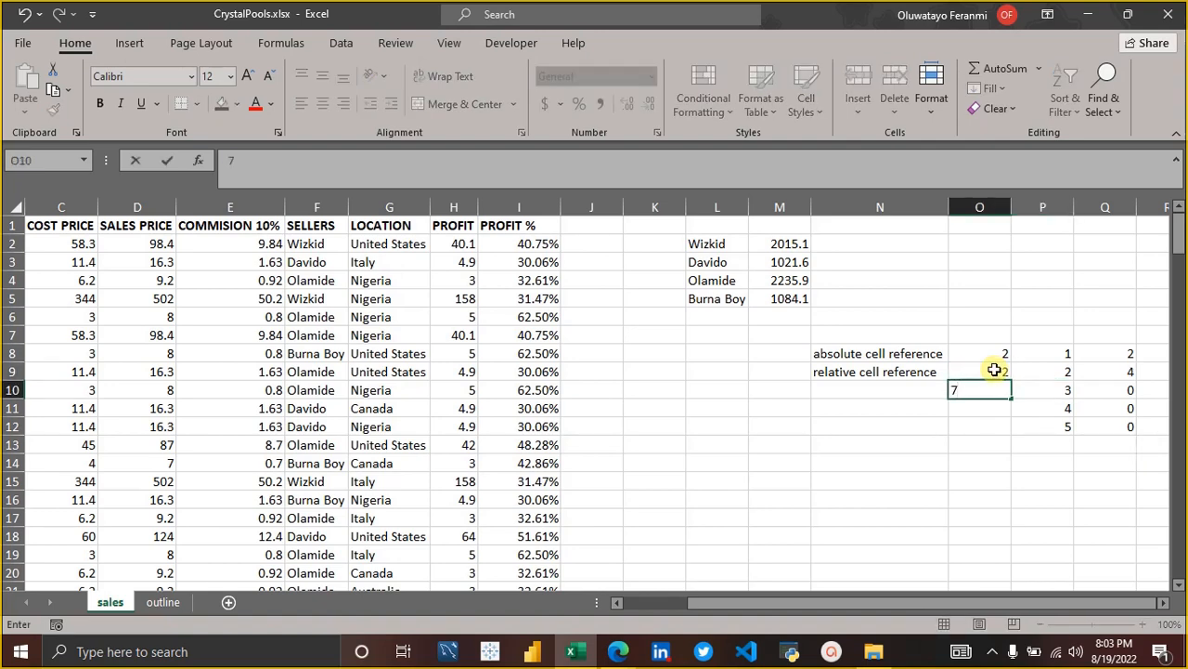
key(Return)
text(4)
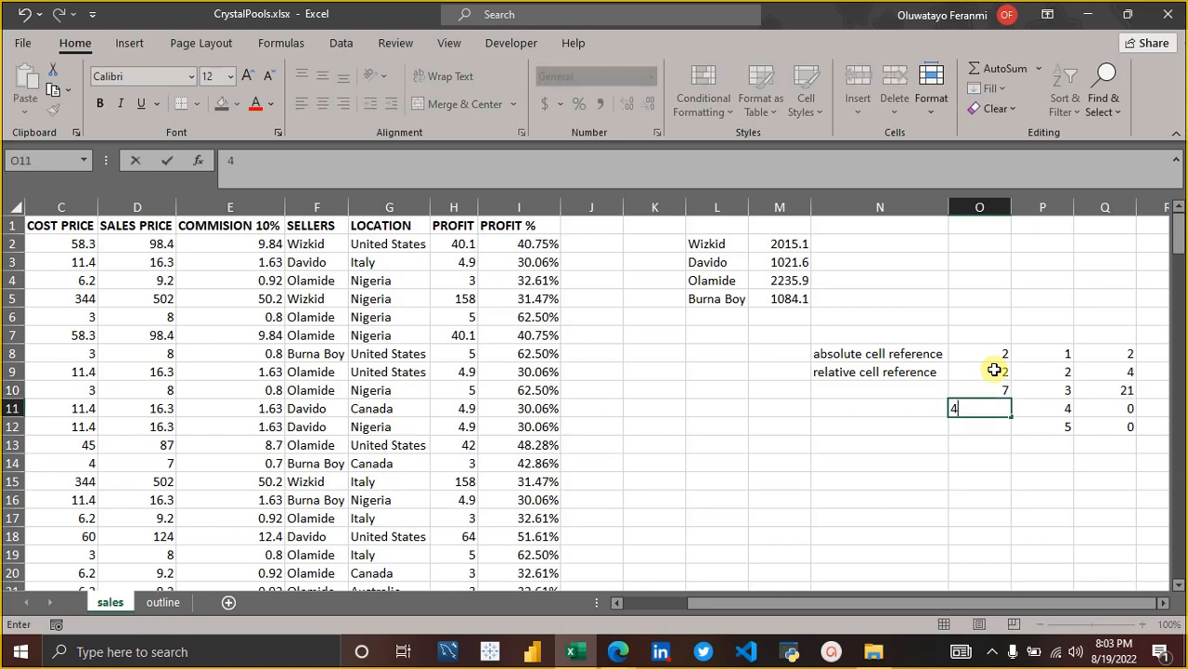
key(Return)
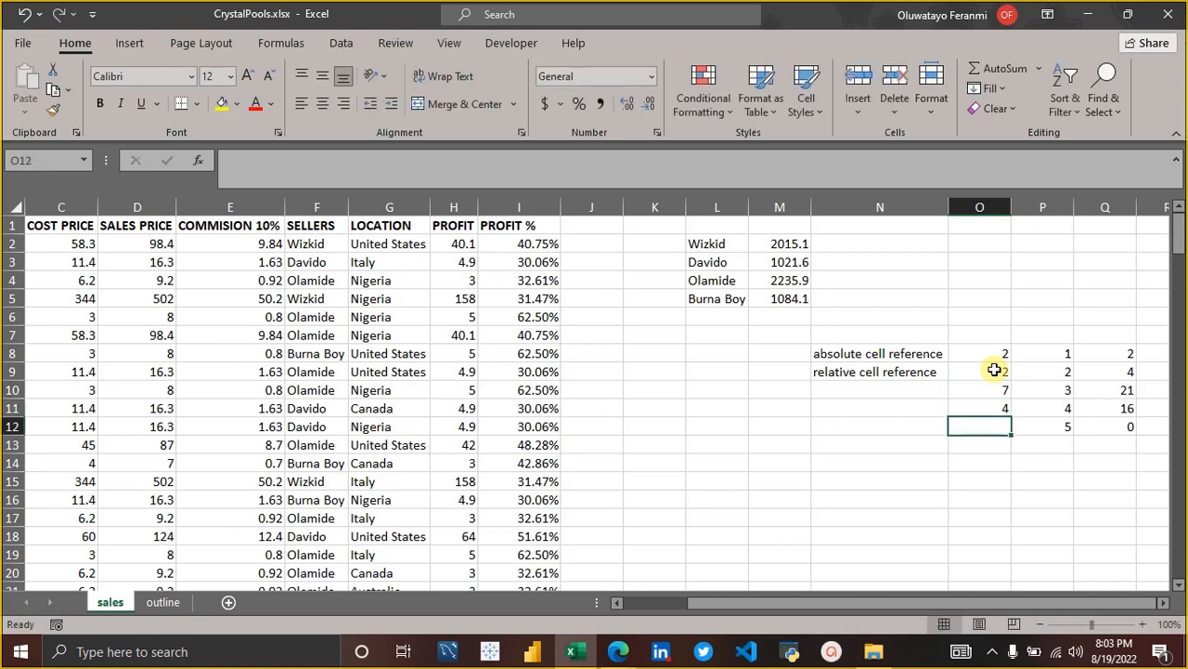
text(5)
key(Return)
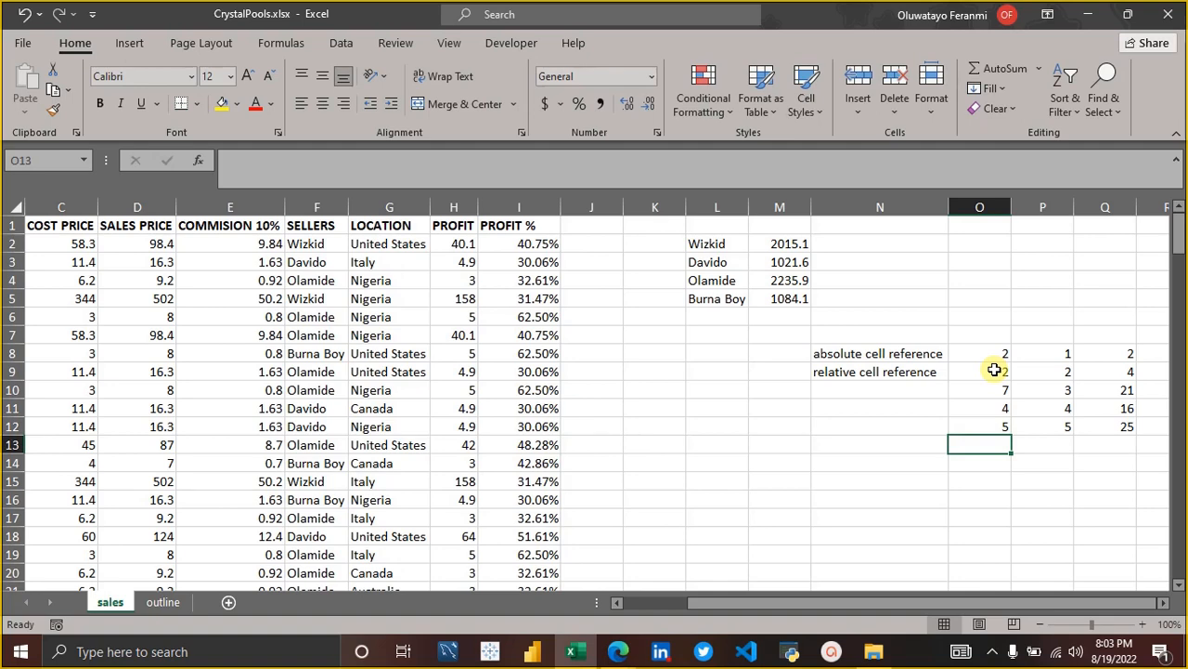
Delete the trial multipliers from O9:O12.
key(Up)
key(Up)
key(Up)
key(Up)
key(shift+Down)
key(shift+Down)
key(shift+Down)
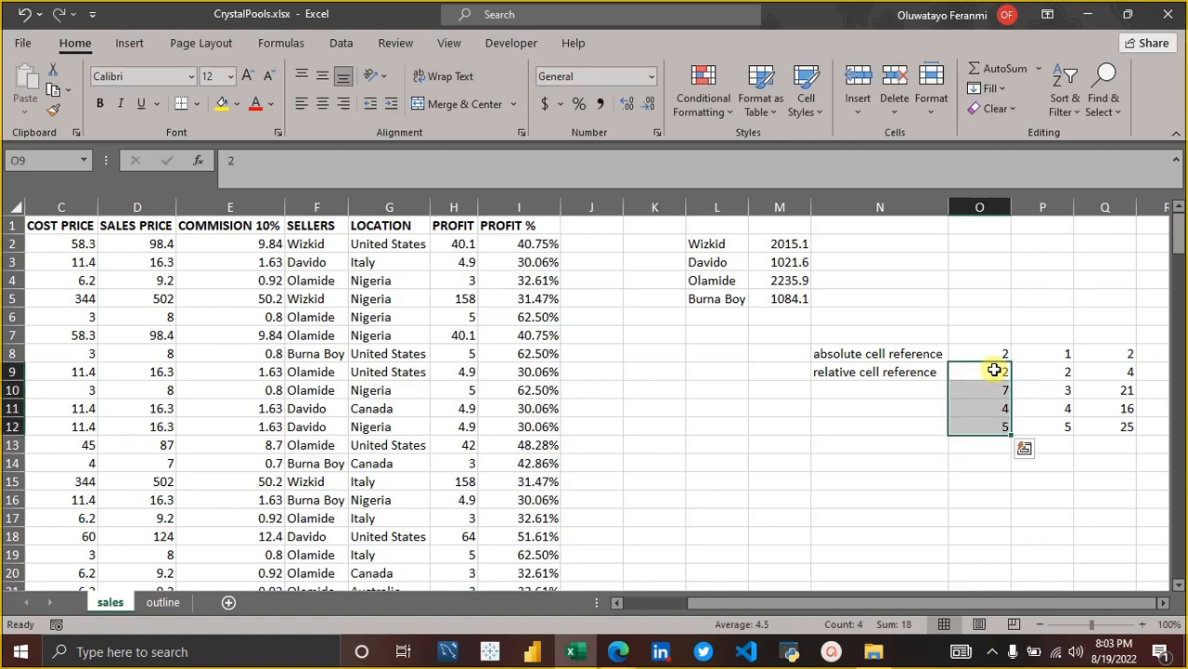
key(Delete)
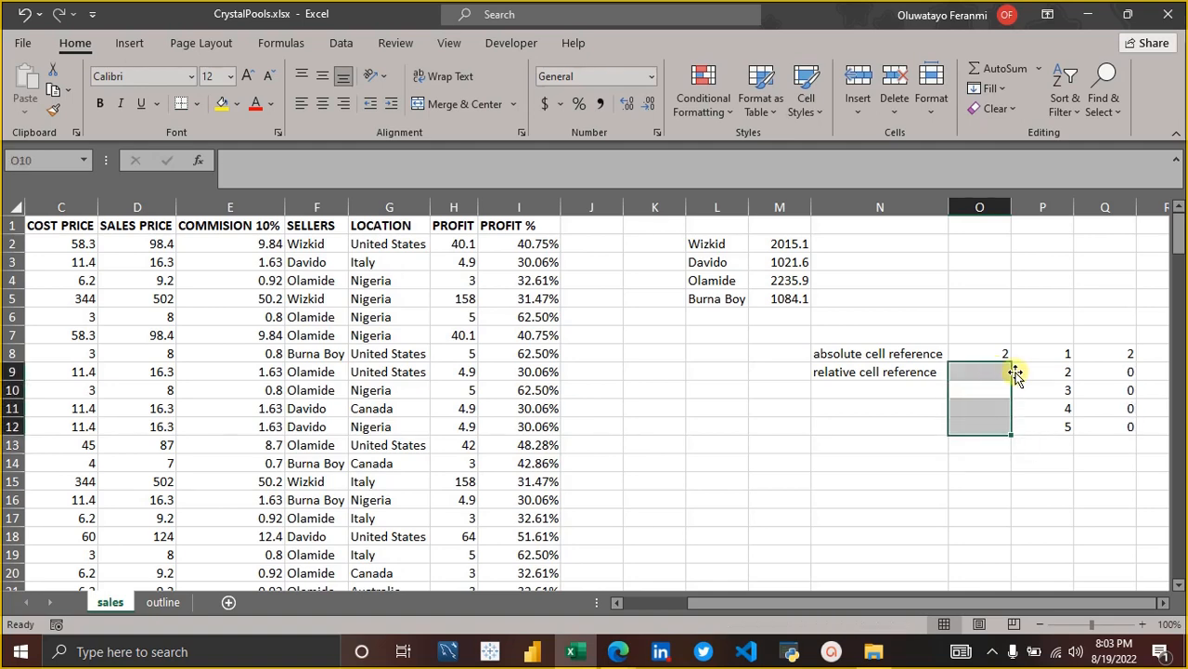
Examine the fixed multiplier in O8 and the list of values in P8:P12 that it should multiply.
click(1018, 372)
click(1005, 356)
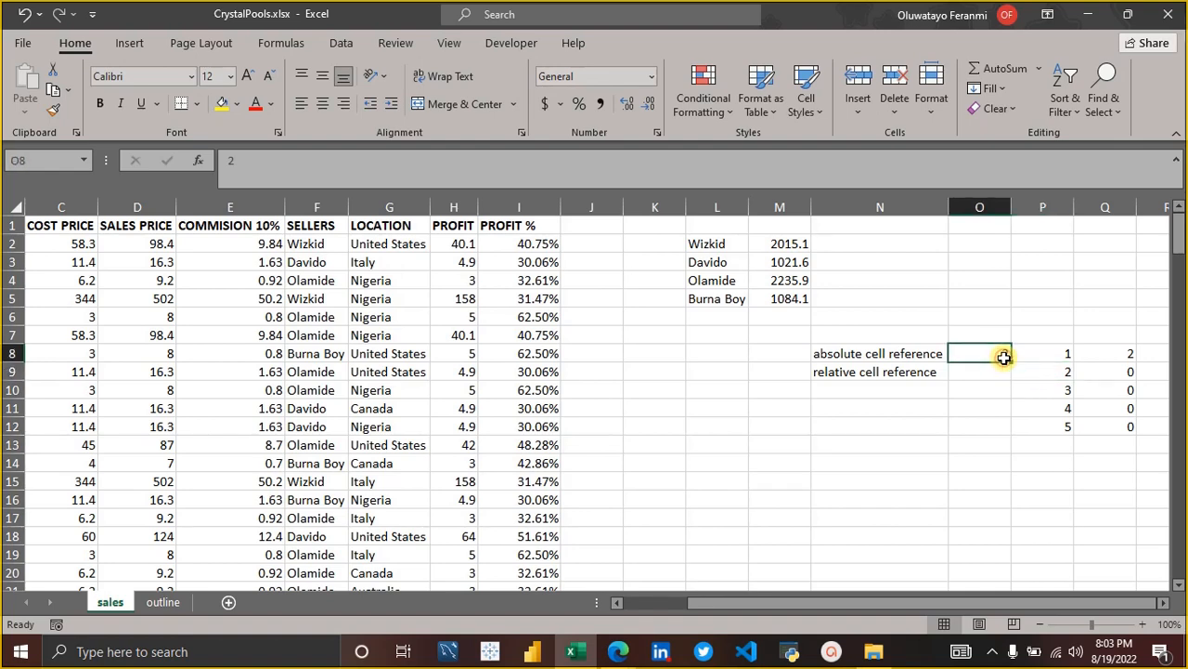
click(1051, 351)
key(shift+Down)
key(shift+Down)
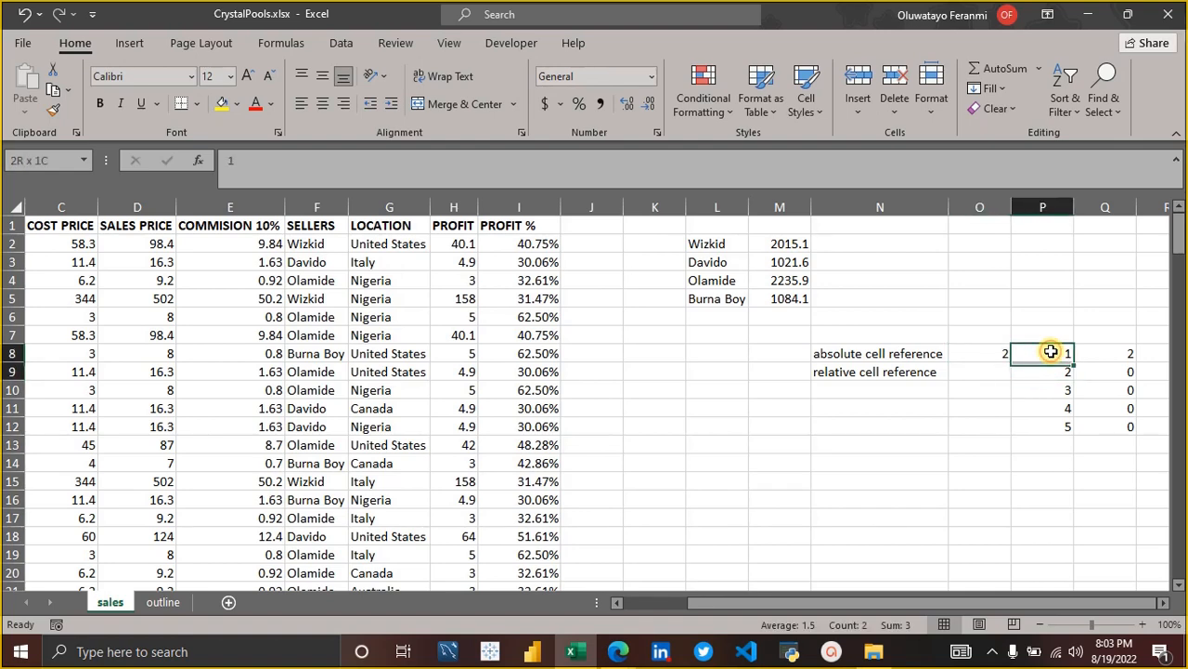
key(shift+Down)
key(shift+Down)
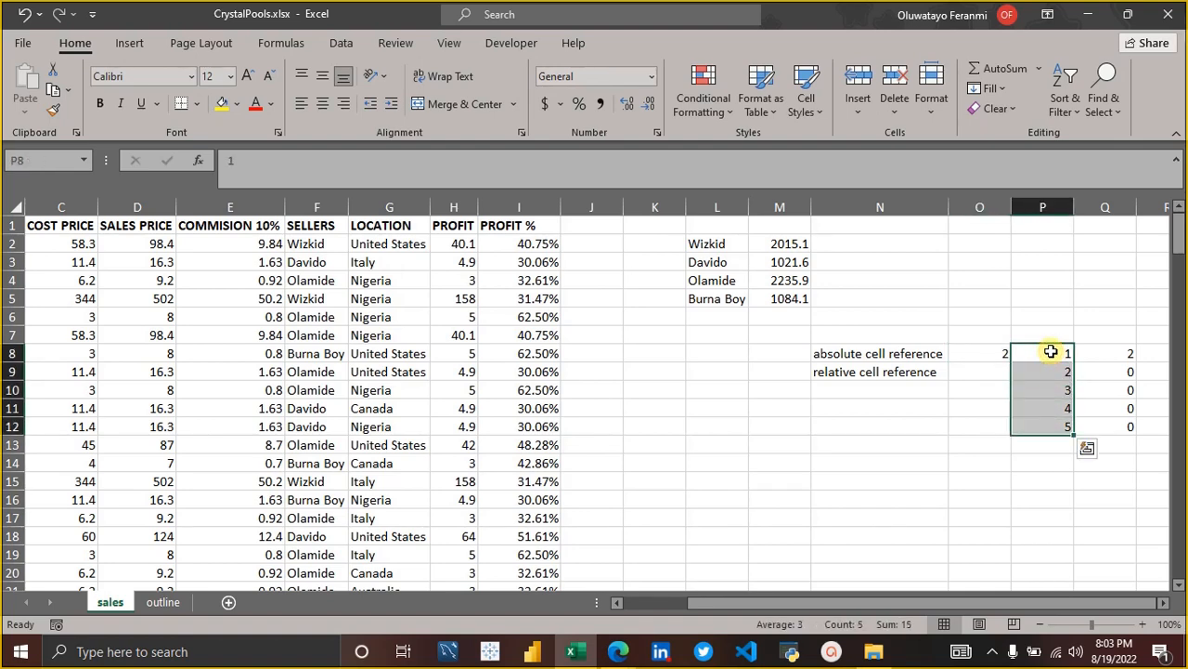
click(1001, 353)
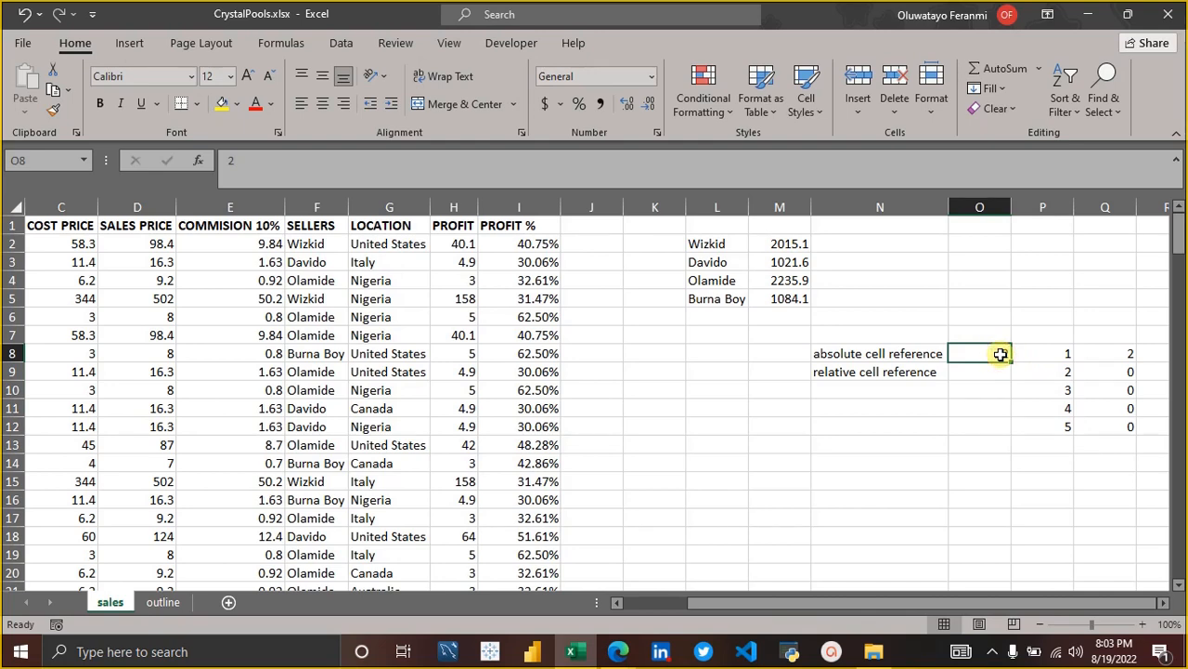
Make the O8 reference in the Q8 formula absolute so that it reads =$O$8*P8.
click(1119, 354)
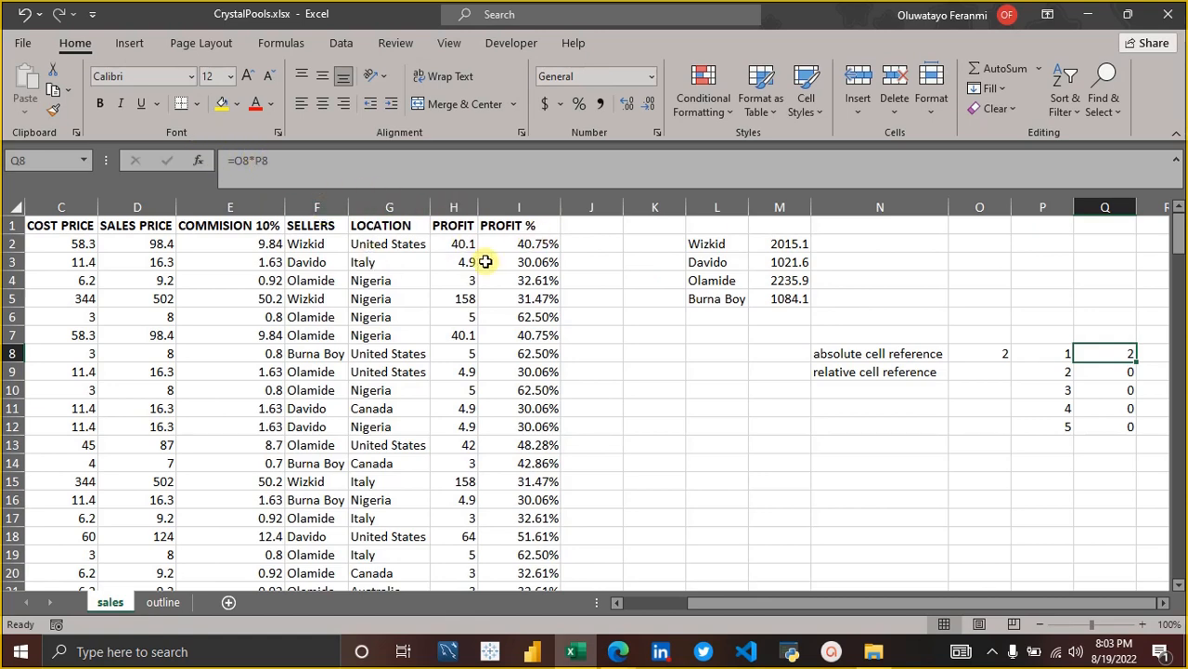
click(235, 160)
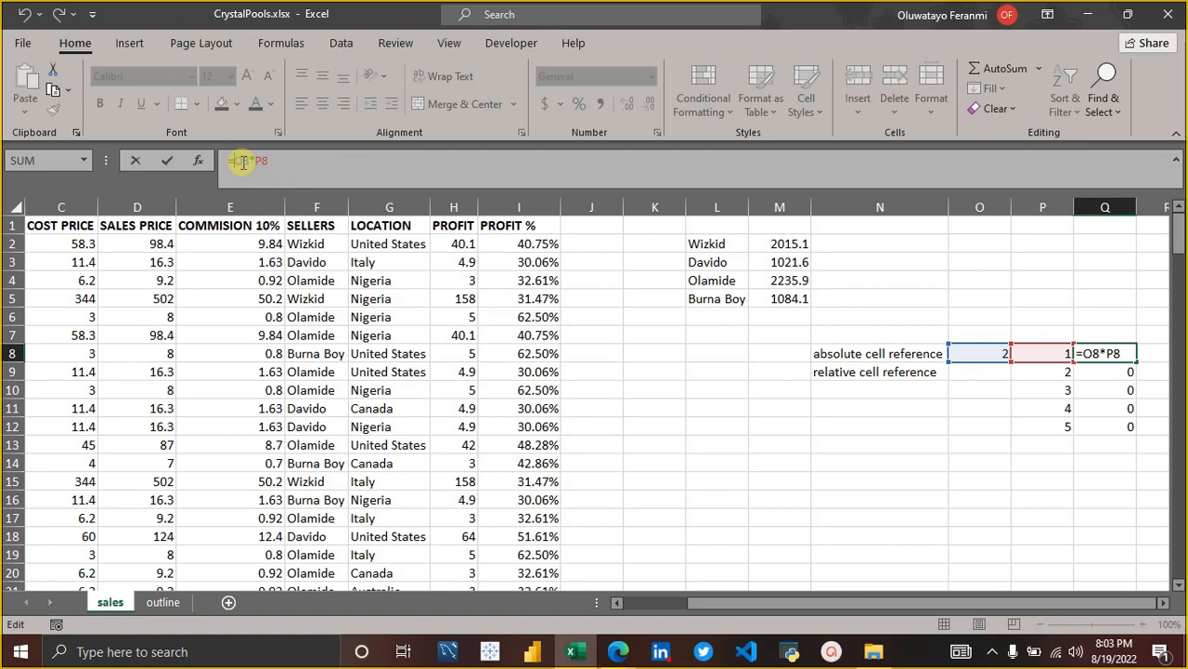
text($O$)
key(Return)
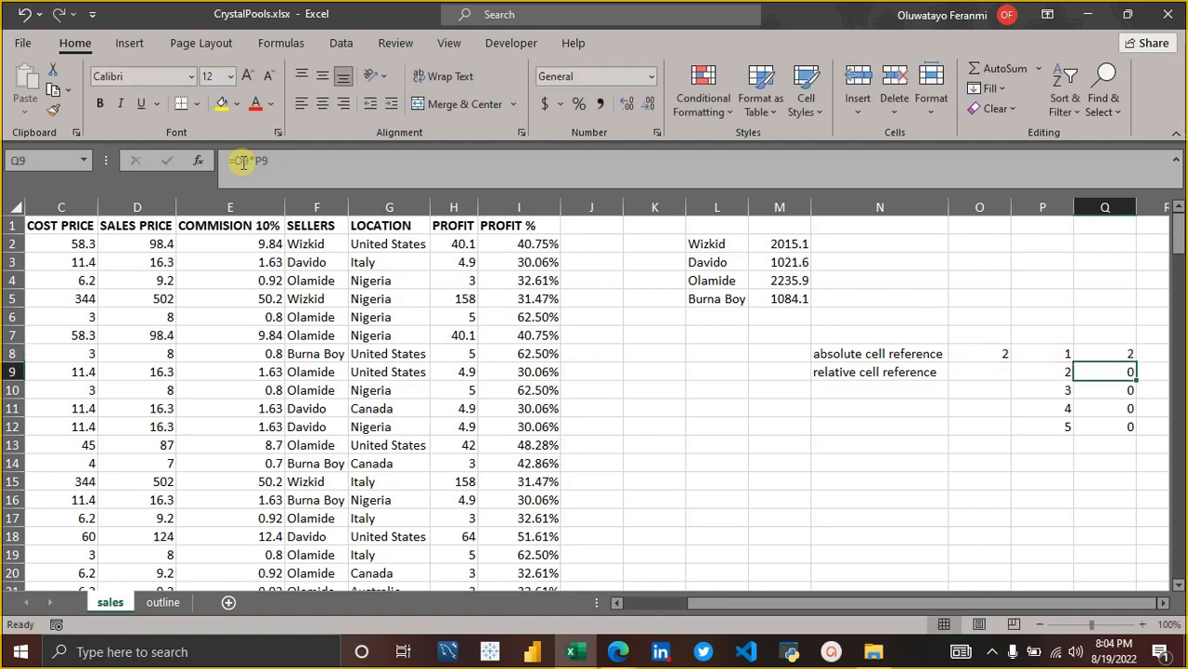
Strip the dollar signs from the Q8 formula and reapply the absolute reference $O$8.
click(1094, 351)
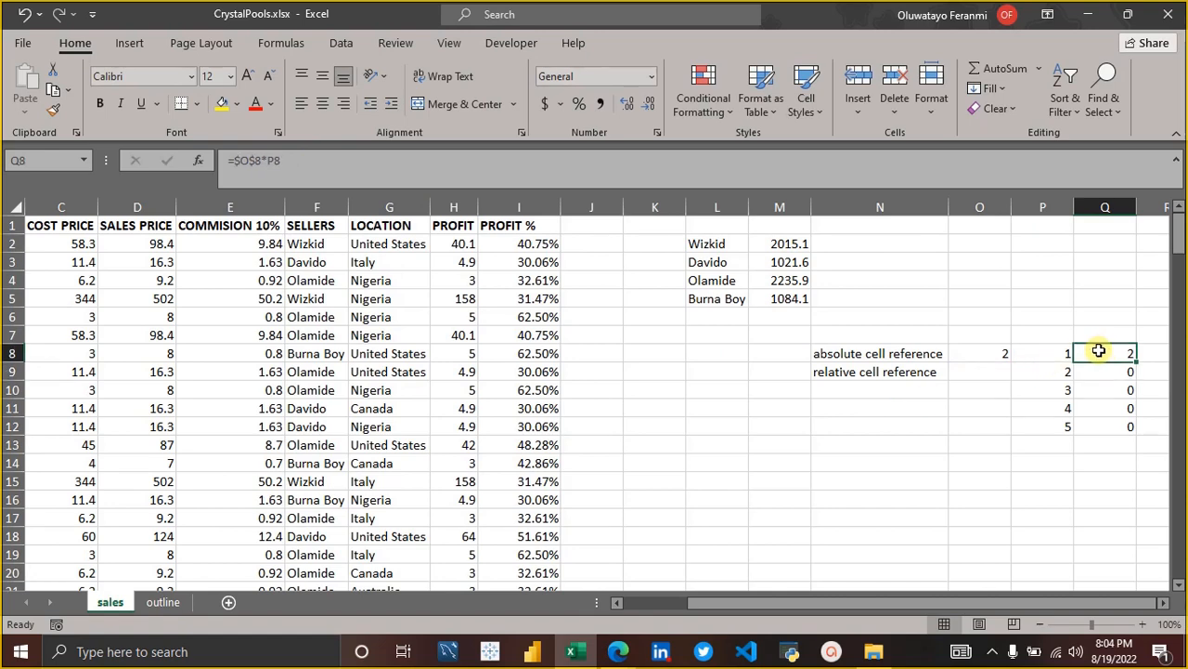
click(237, 162)
key(BackSpace)
click(240, 161)
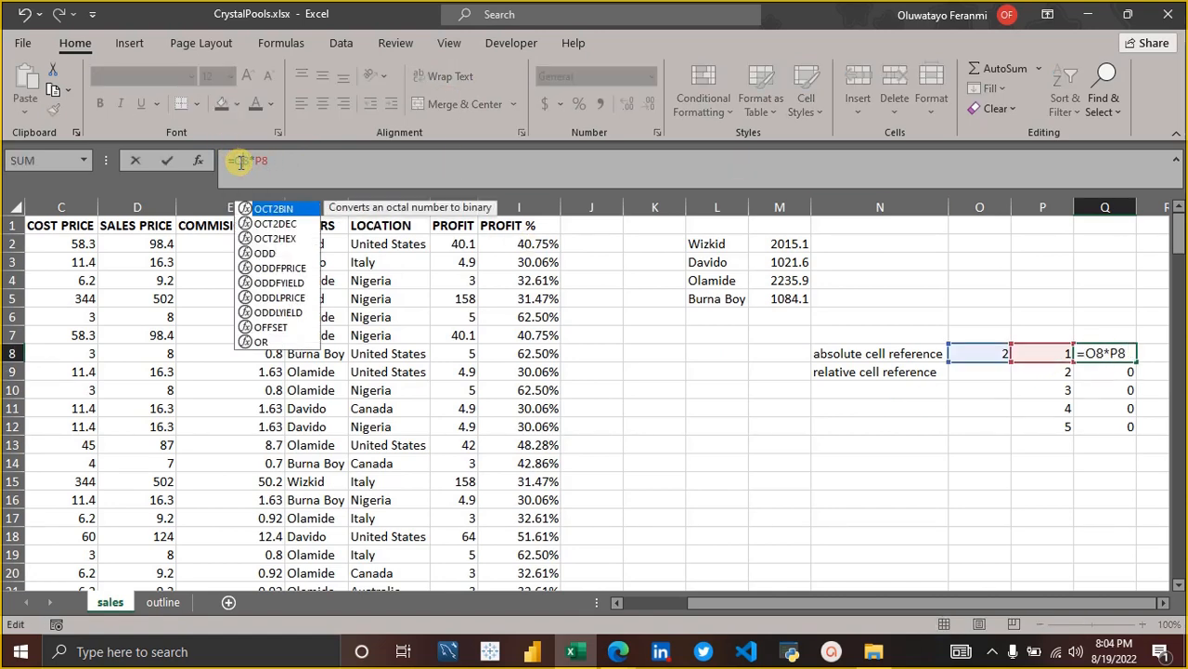
key(Delete)
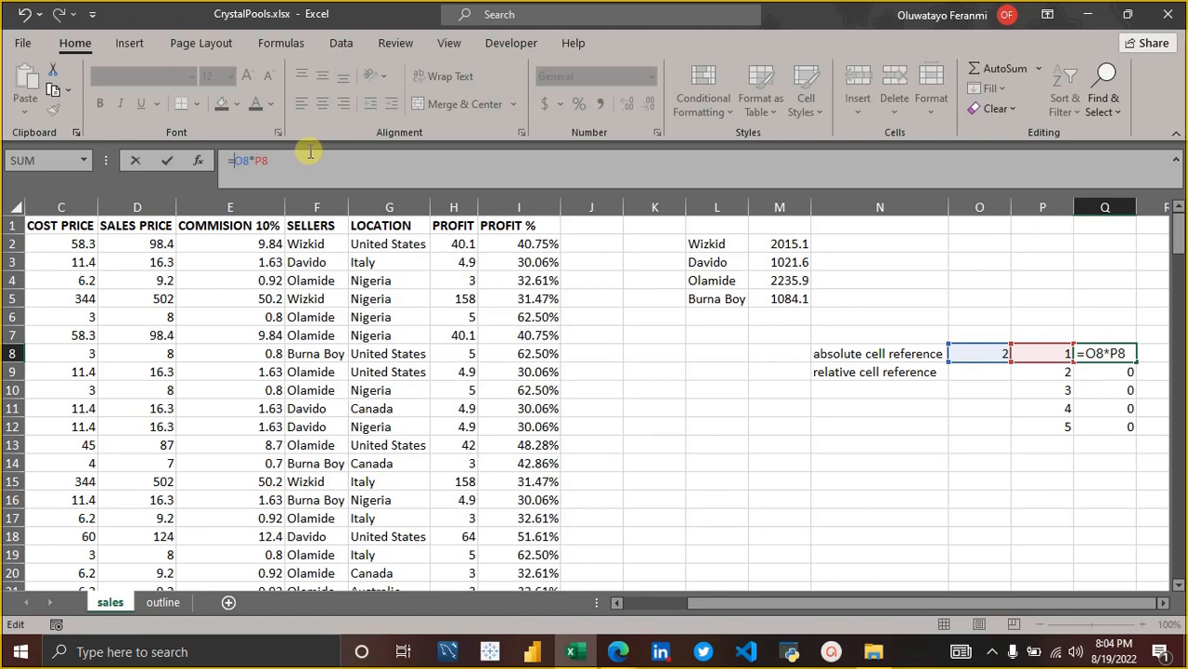
key(F4)
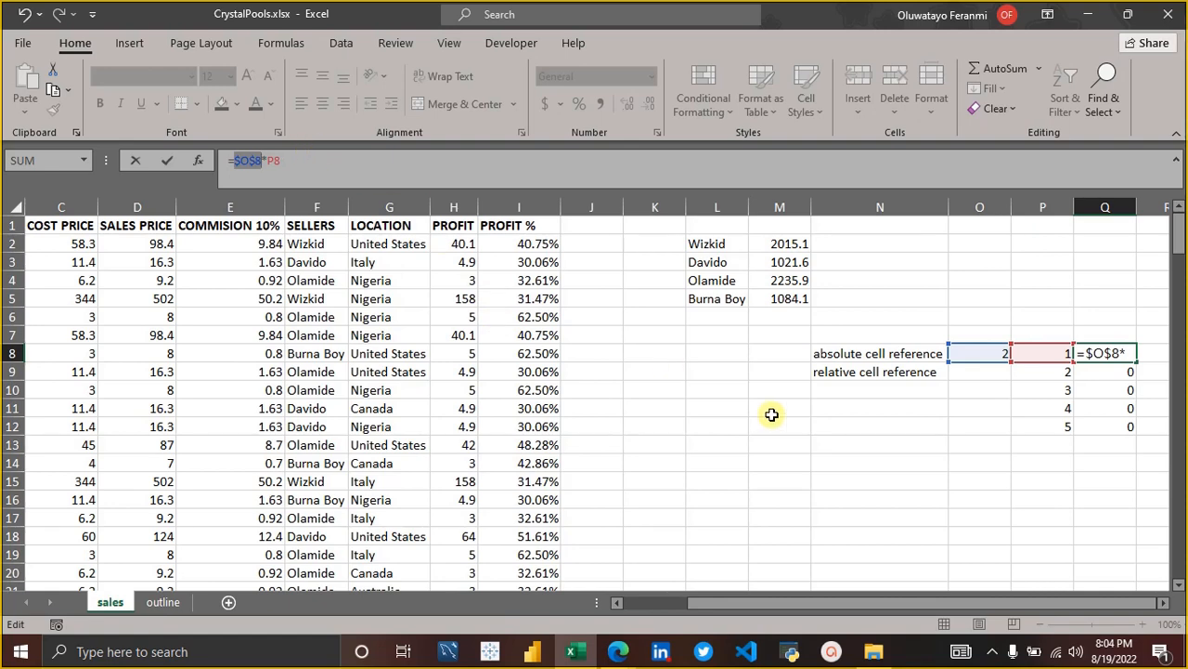
key(Return)
Fill the absolute-reference formula =$O$8*P8 from Q8 down to Q12.
click(1123, 354)
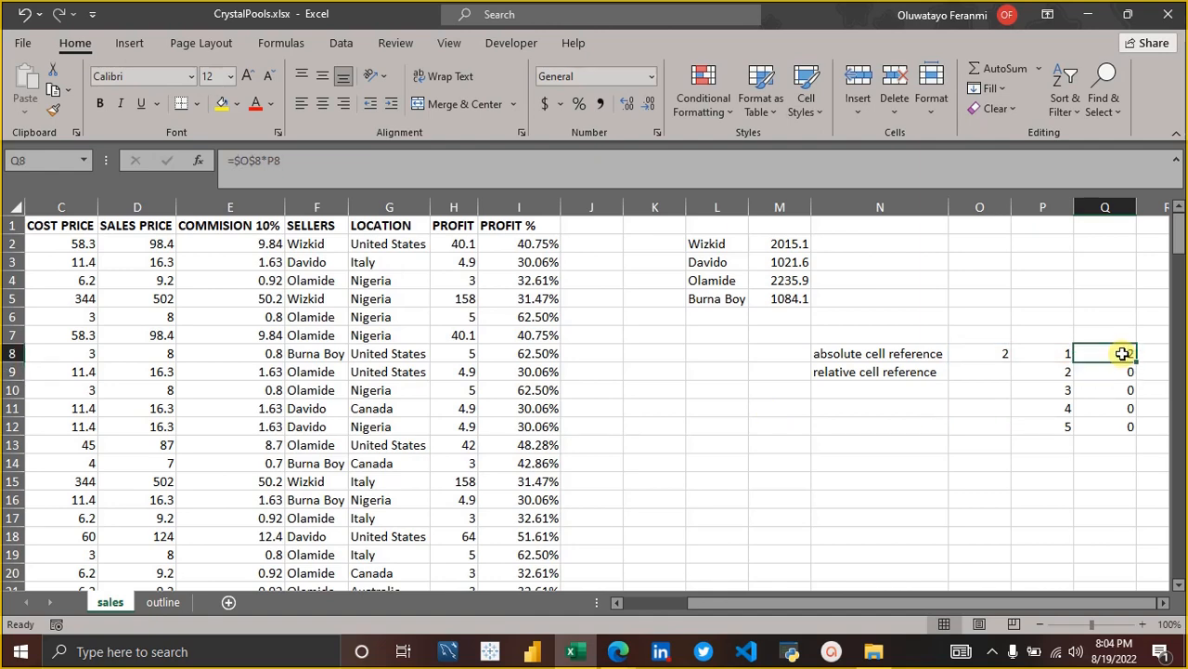
drag(1134, 363, 1138, 429)
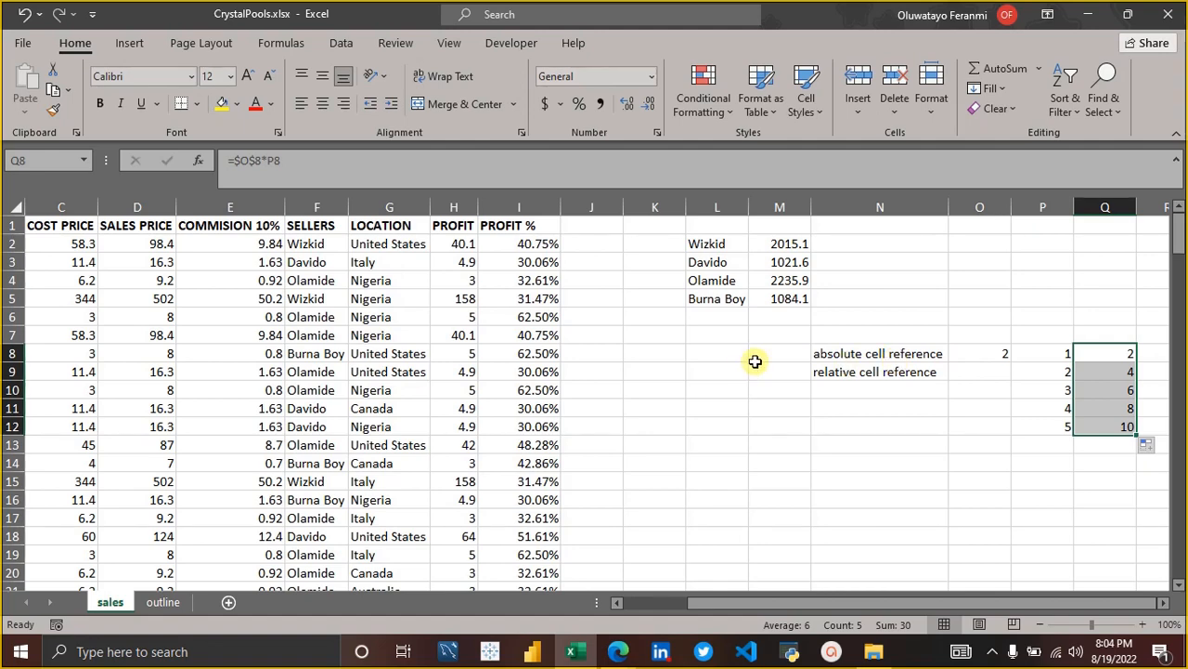
Review the cell reference example in N8:Q11 and the SUMIF formula in M2.
click(866, 353)
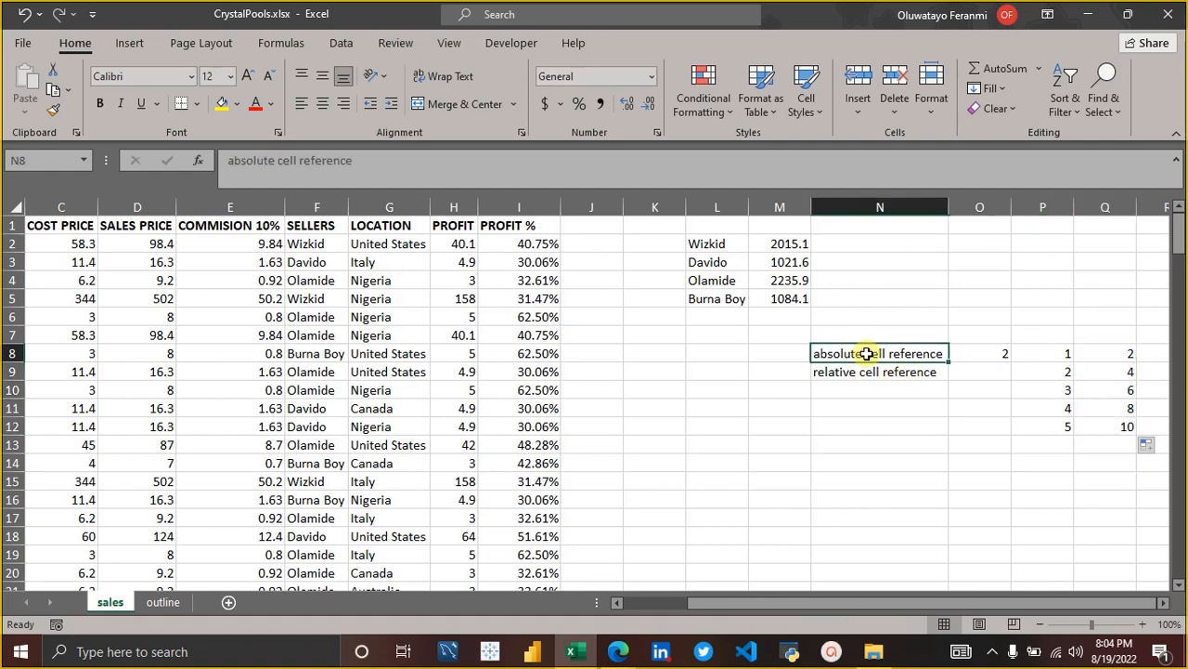
key(shift+Down)
key(shift+Down)
key(shift+Right)
key(shift+Right)
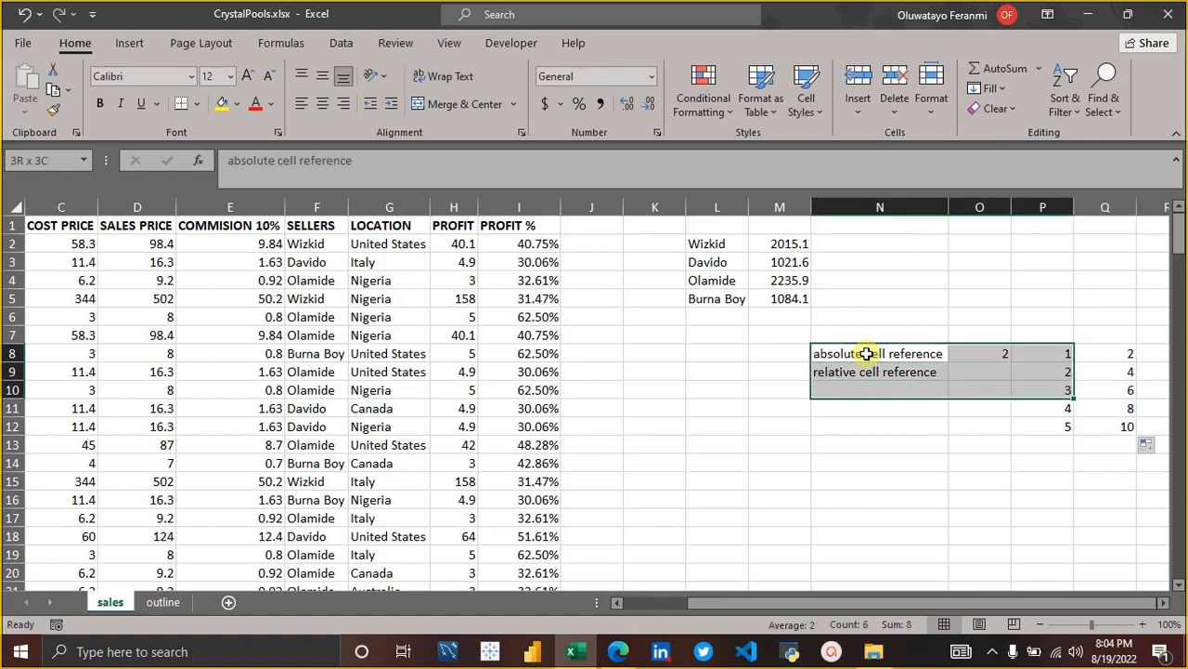
key(shift+Down)
key(shift+Right)
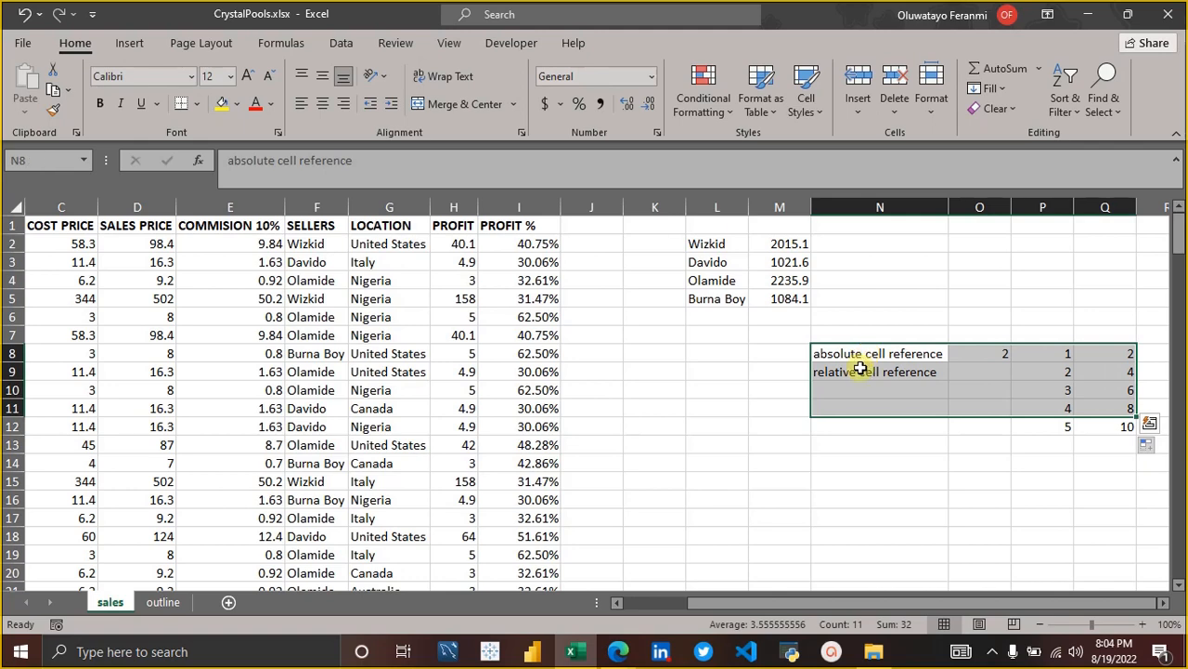
click(786, 372)
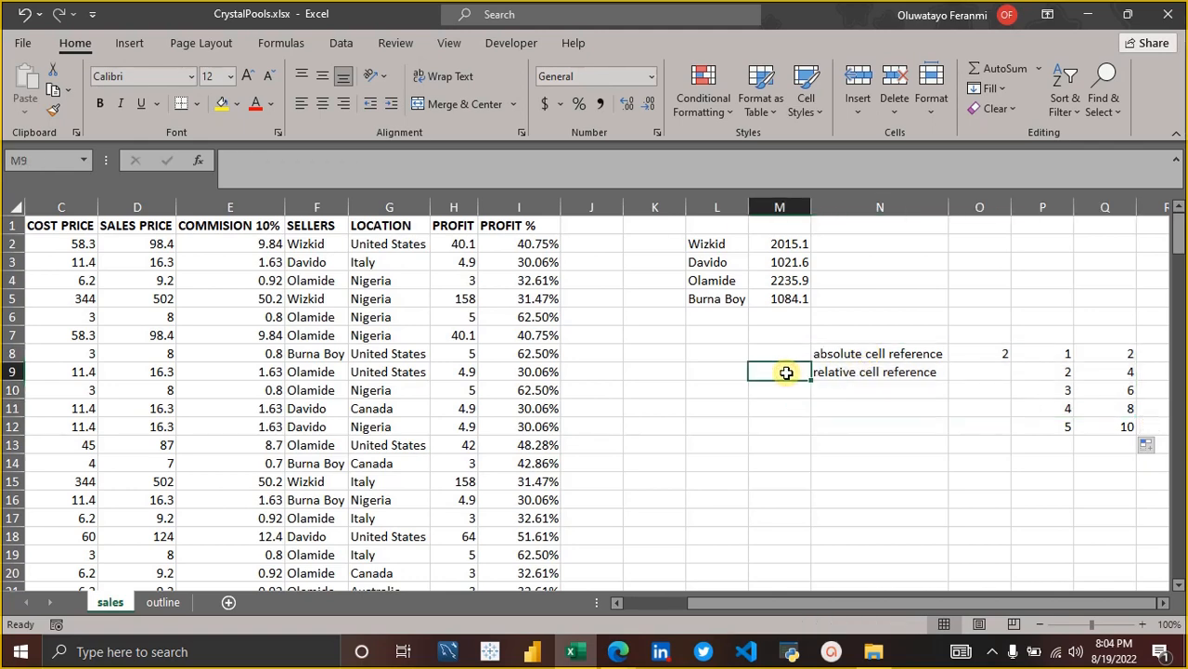
click(781, 243)
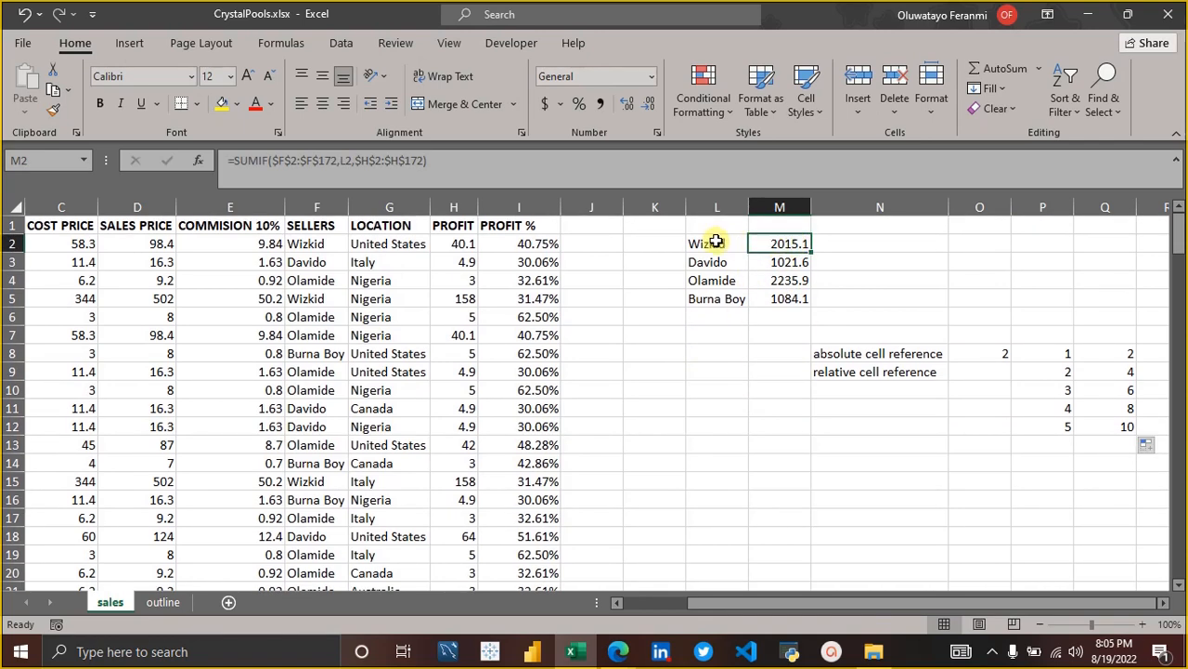
Enter the headers SELLERS in L1 and PROFIT in M1, and check the formulas in L4 and M4.
click(716, 231)
text(S)
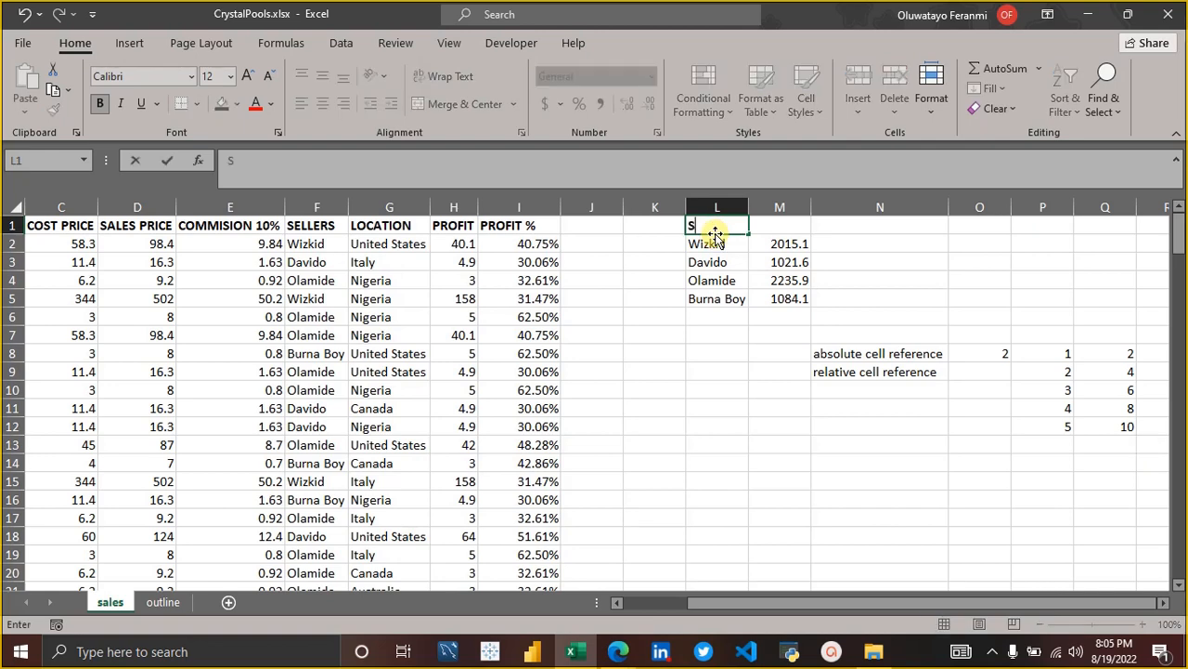
text(ELLERS)
key(Tab)
text(PRO)
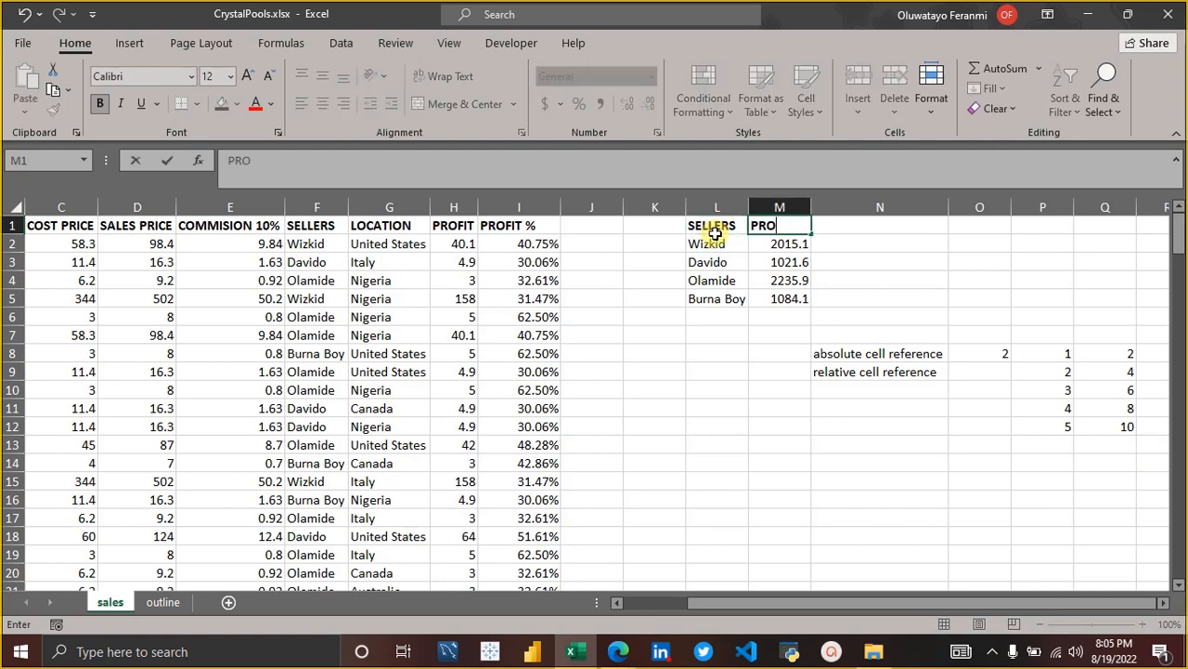
text(FIT)
key(Return)
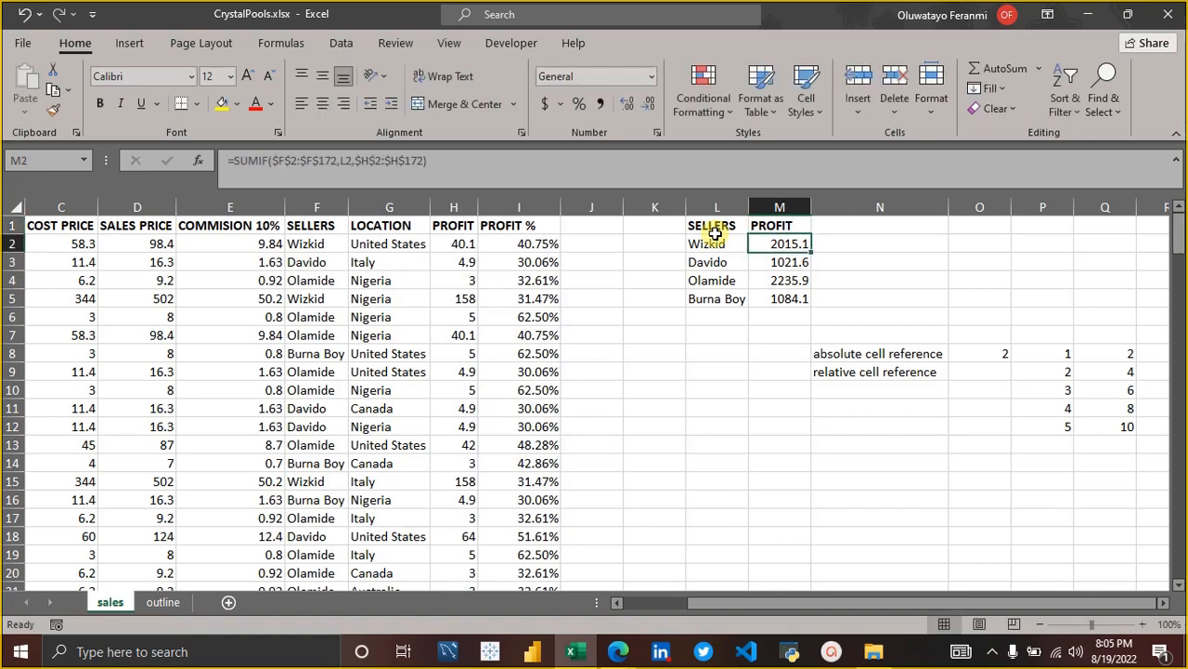
click(698, 277)
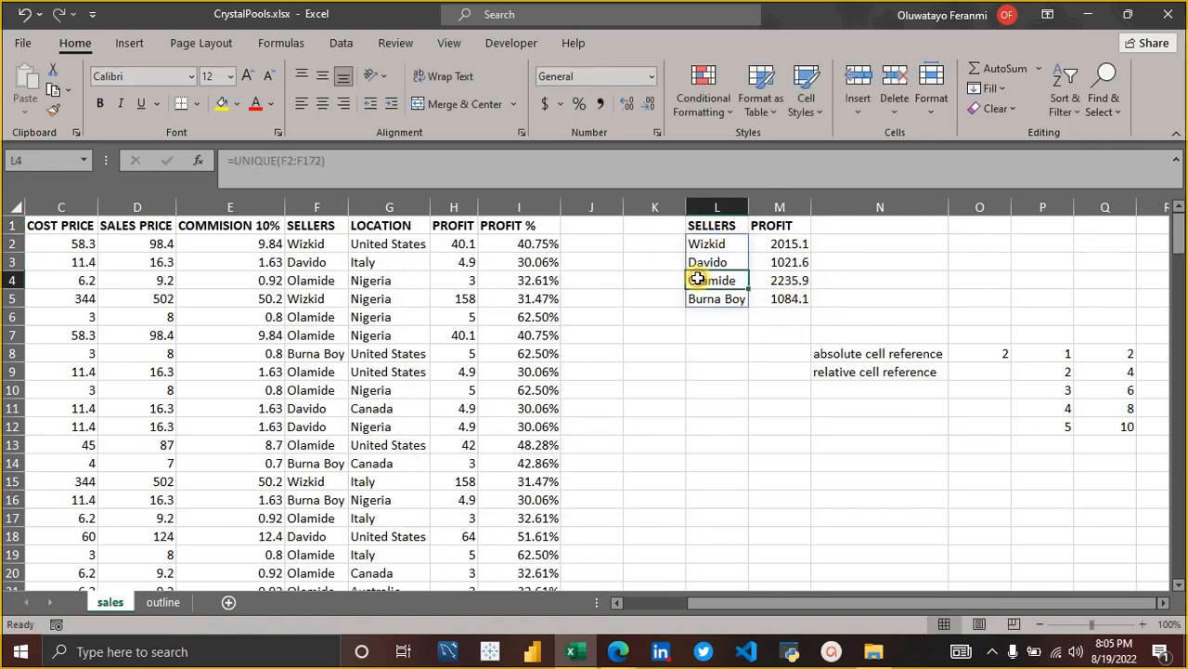
key(Right)
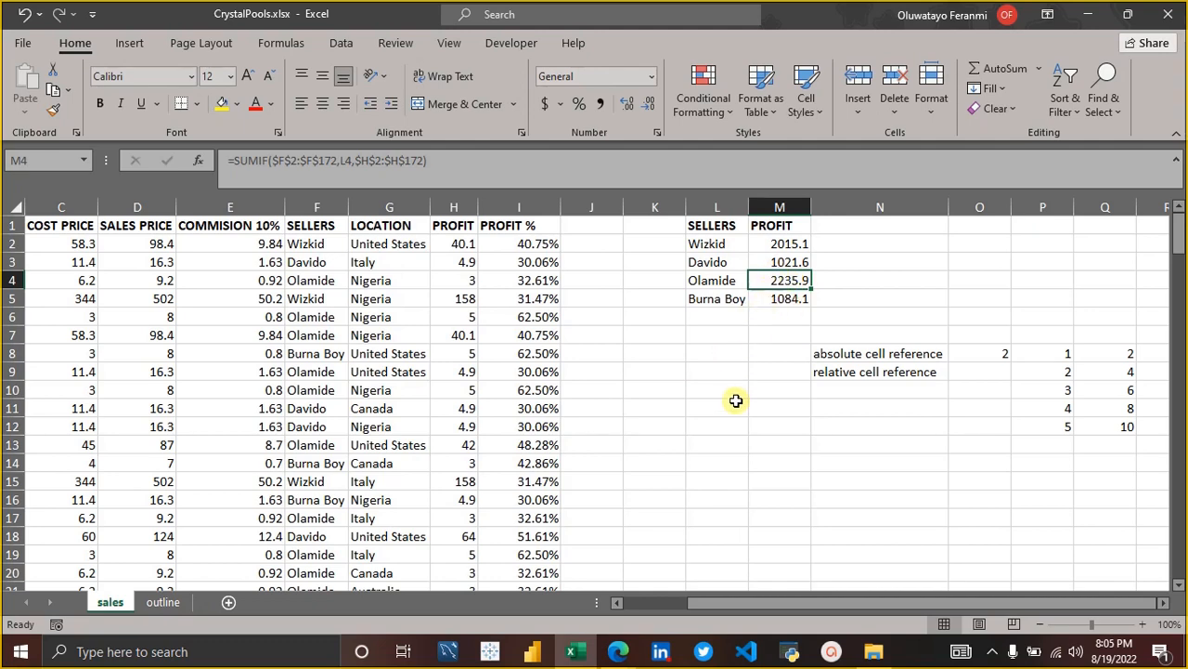
Switch to the Google Meet call in Edge, admit the waiting participant and return to the CrystalPools.xlsx workbook in Excel.
click(618, 651)
click(529, 580)
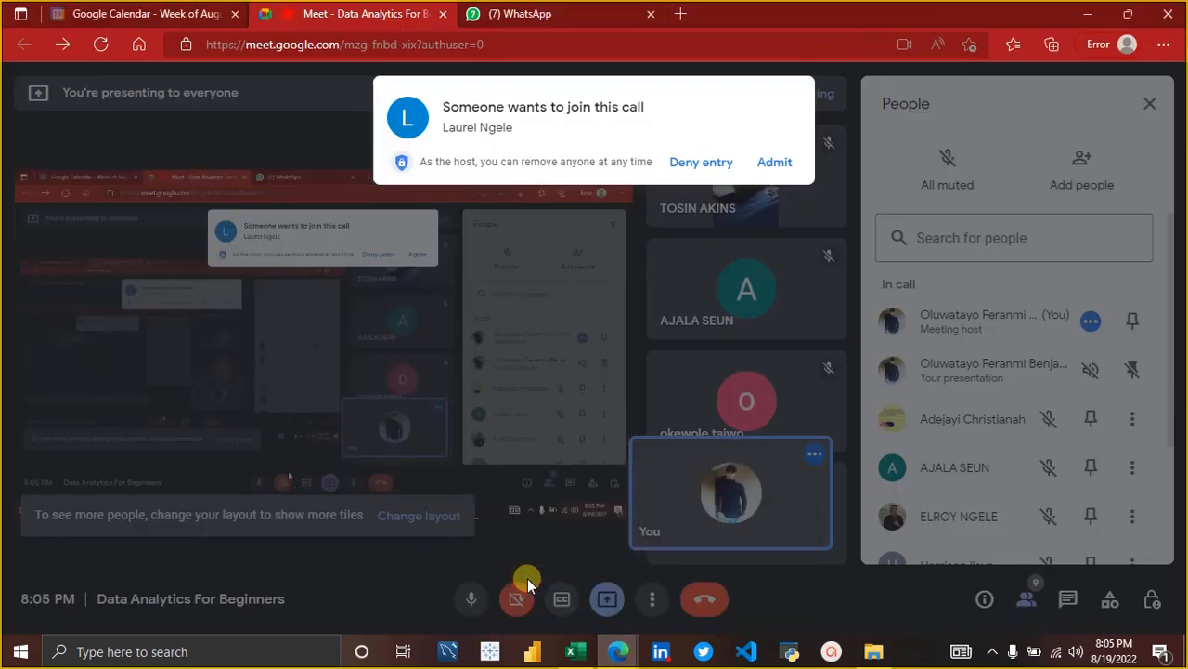
click(762, 167)
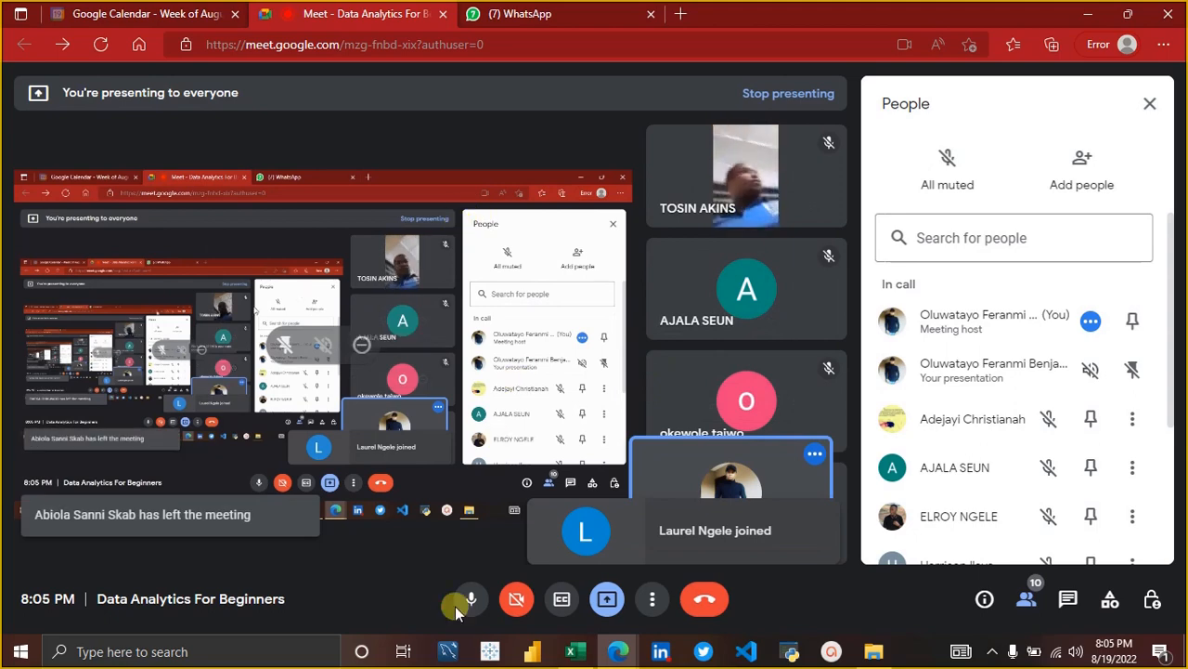
mouse_move(597, 656)
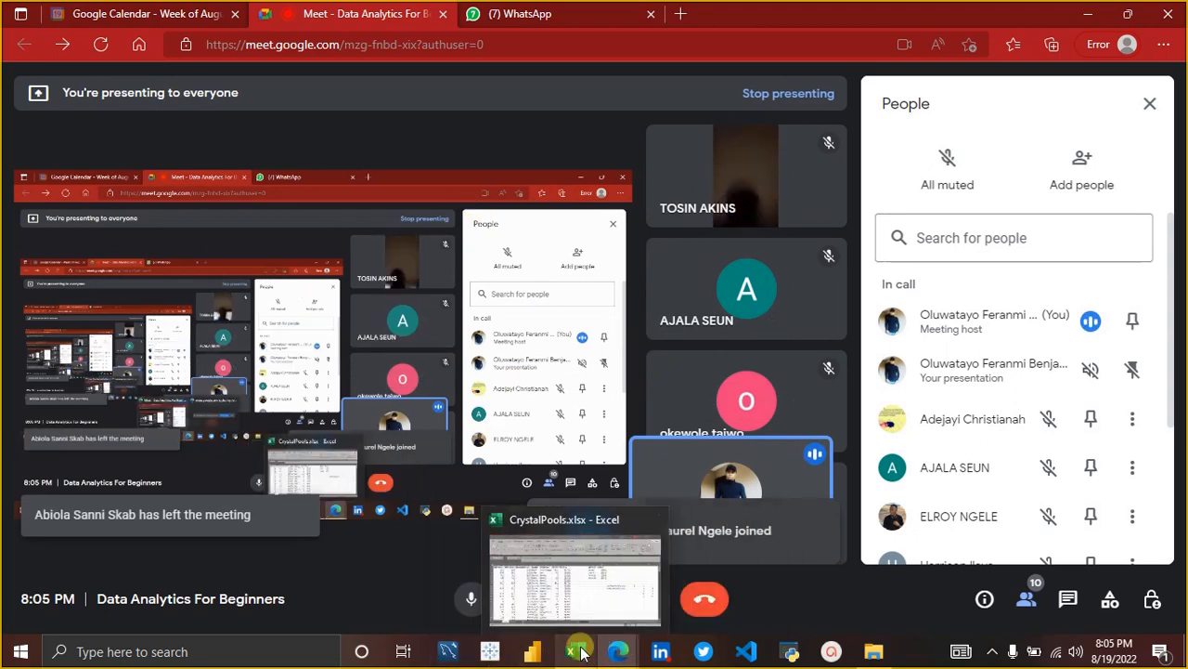
click(583, 602)
click(886, 405)
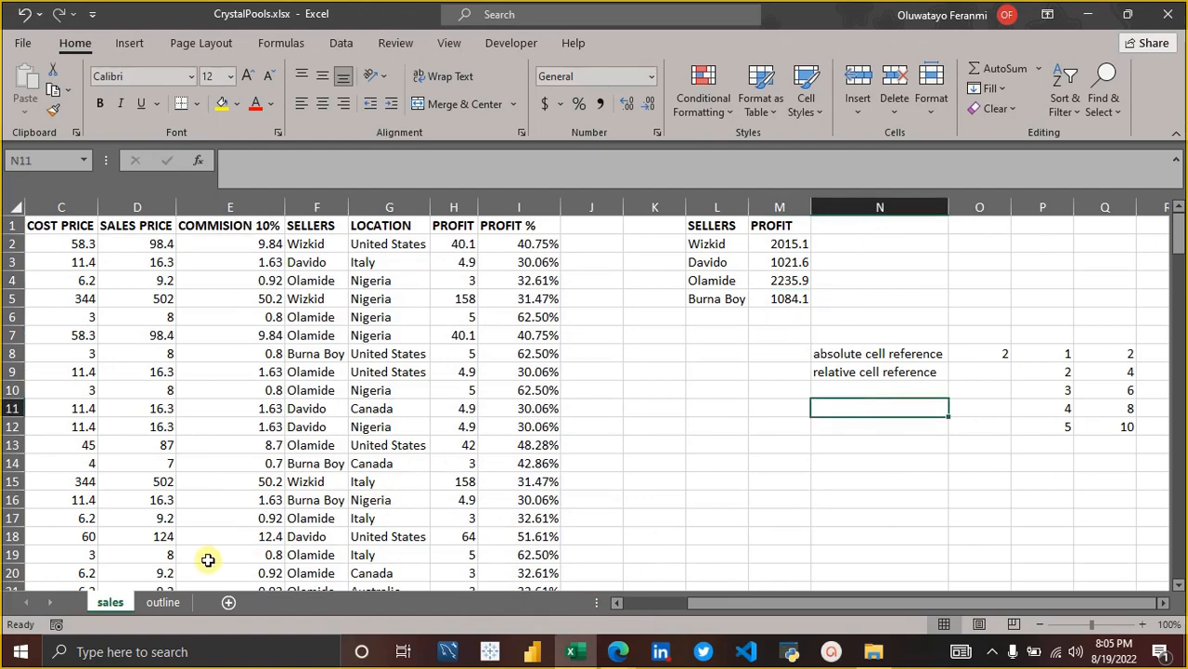
Insert a blank row above the "count, countif, countifs" entry on the outline sheet.
click(163, 601)
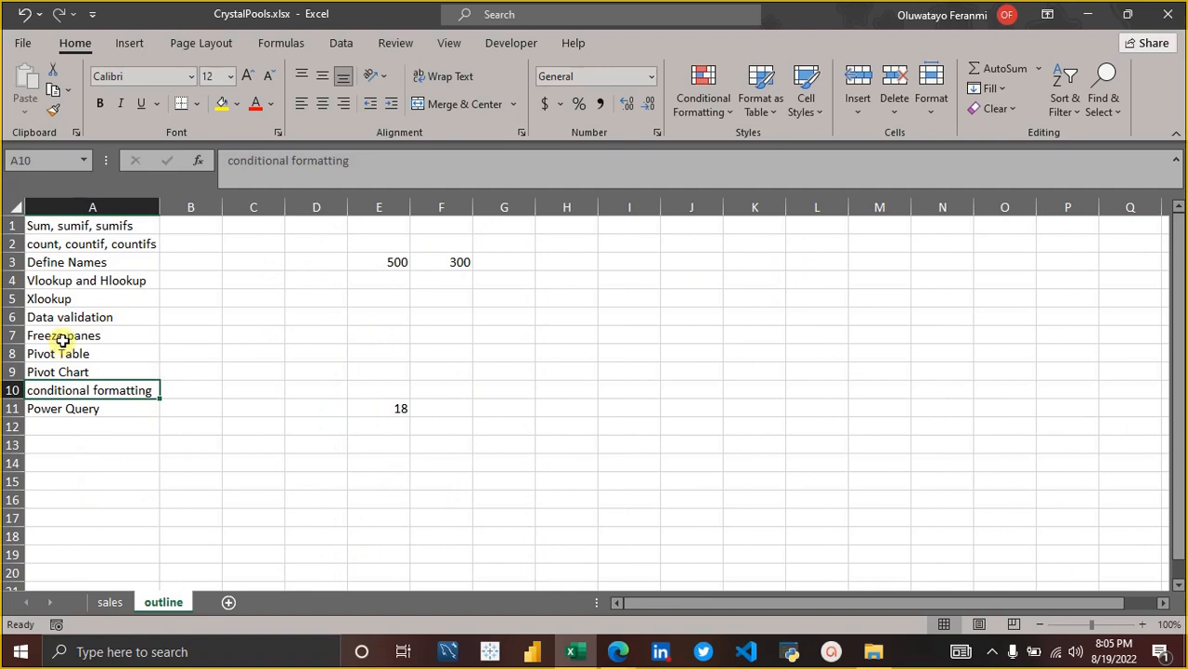
click(13, 245)
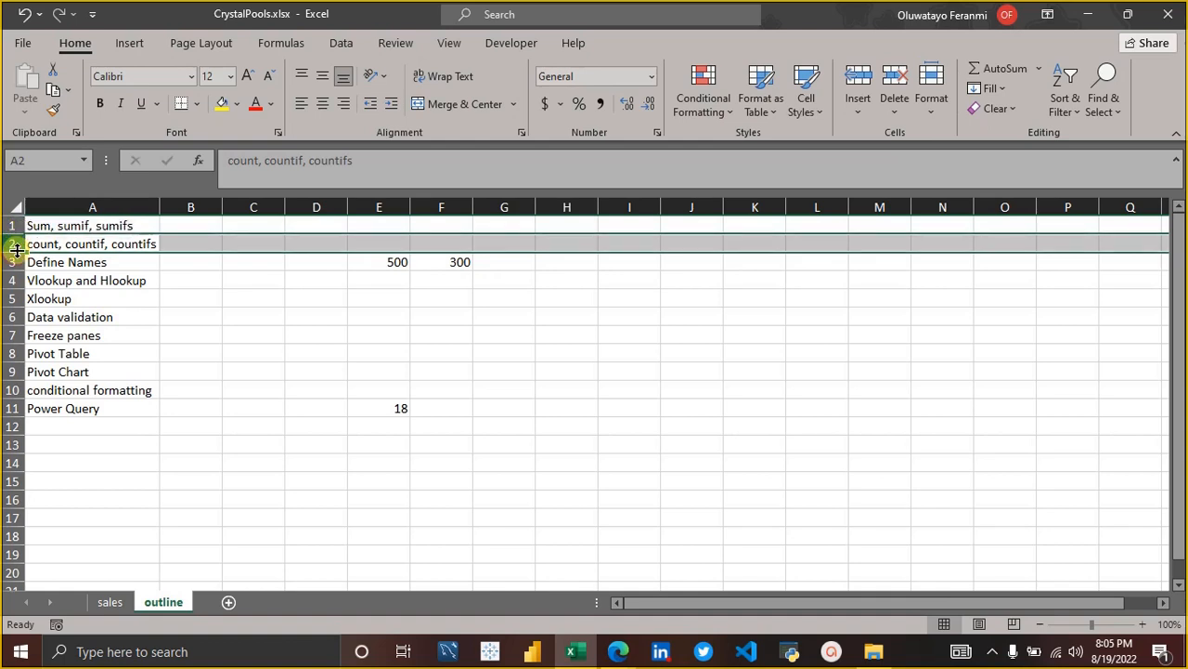
right_click(9, 243)
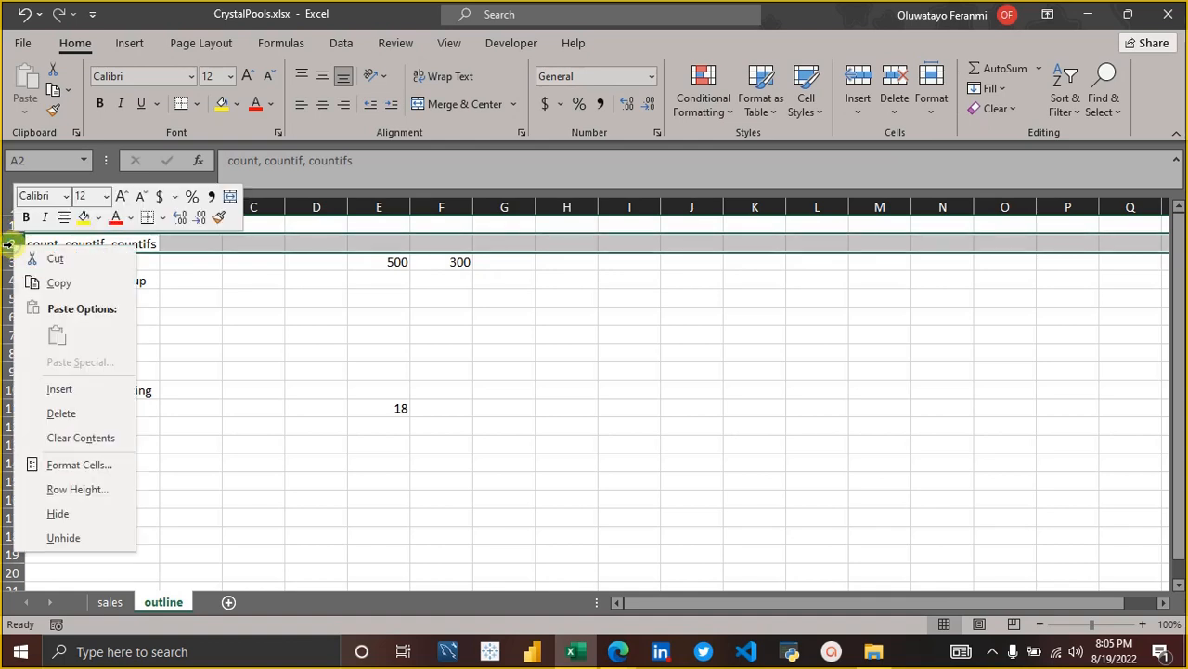
click(228, 401)
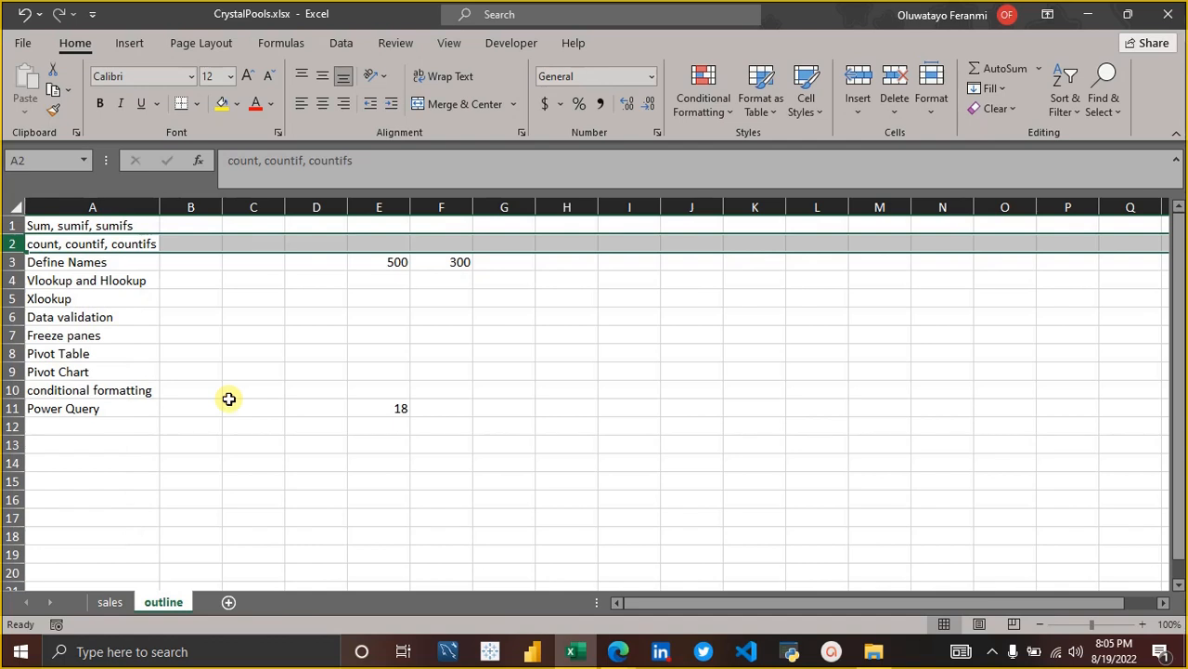
right_click(13, 244)
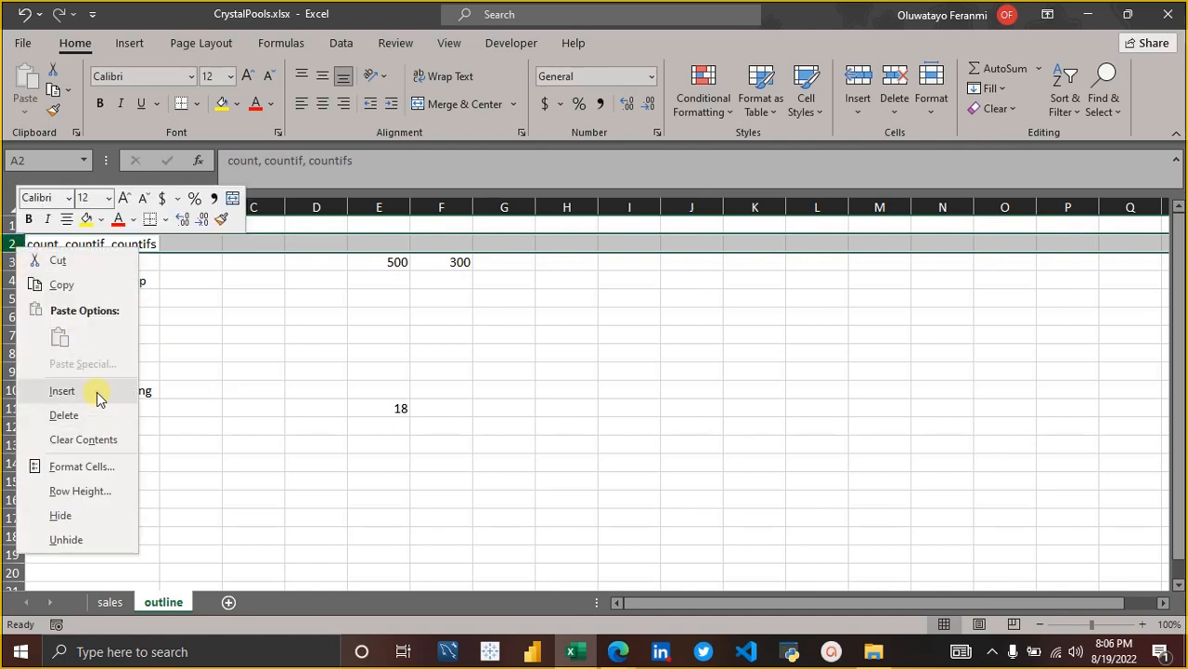
click(63, 391)
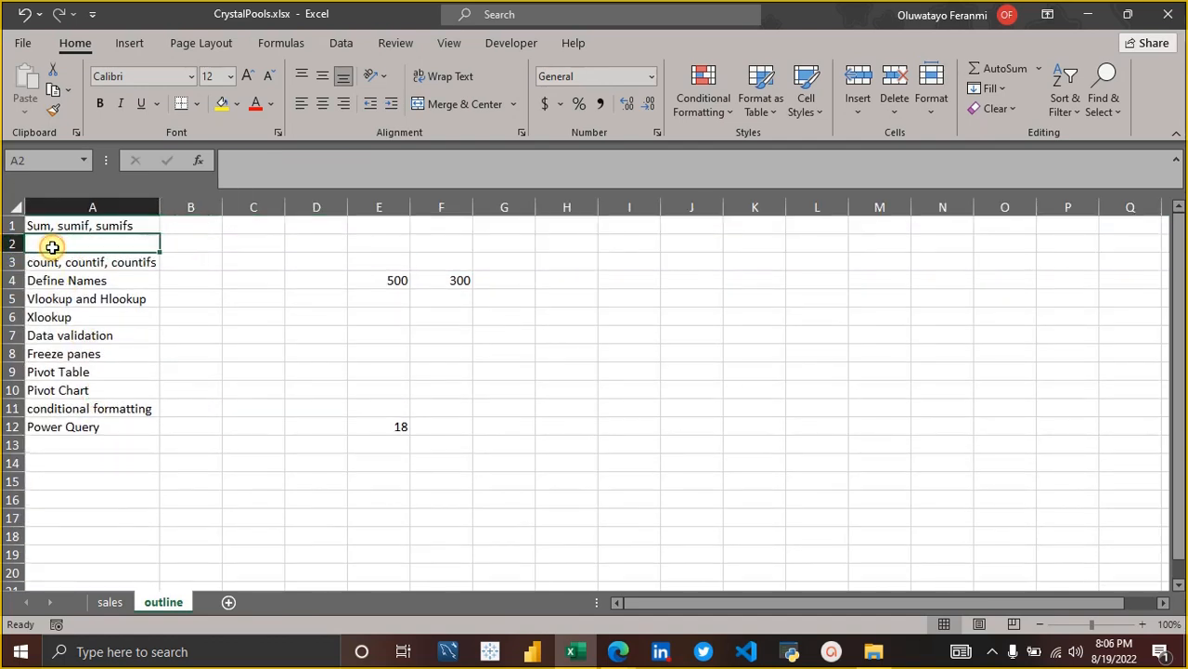
Enter the topic "If, ifs" in A2 of the outline sheet.
text(If,)
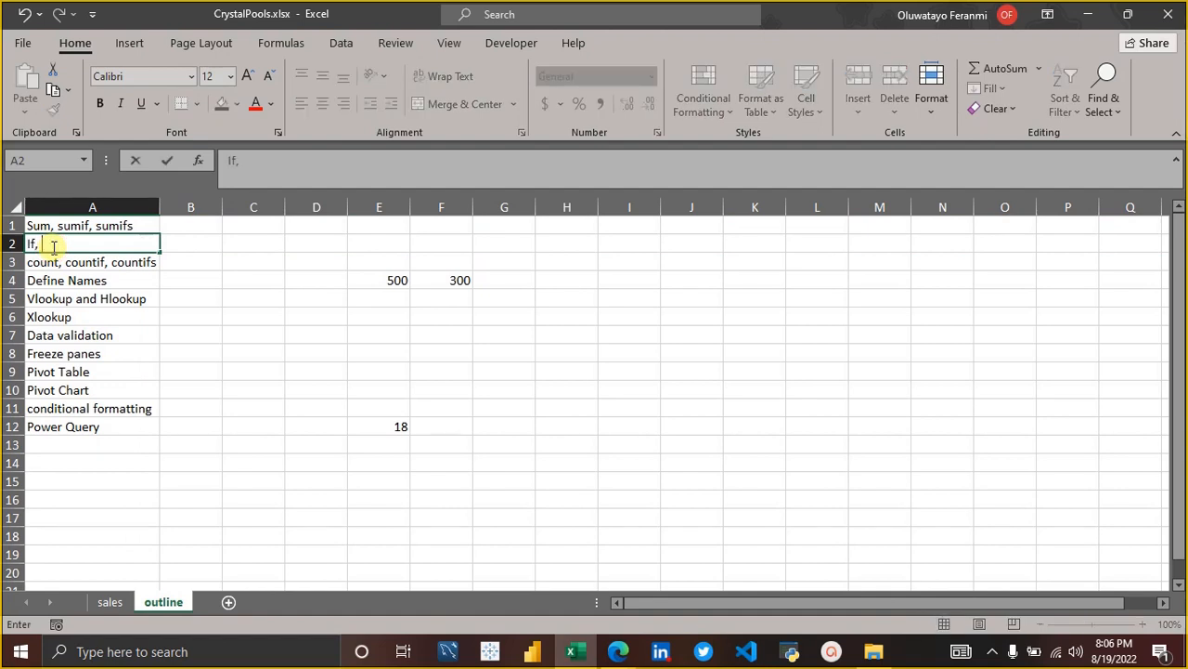
text( ifs)
click(205, 339)
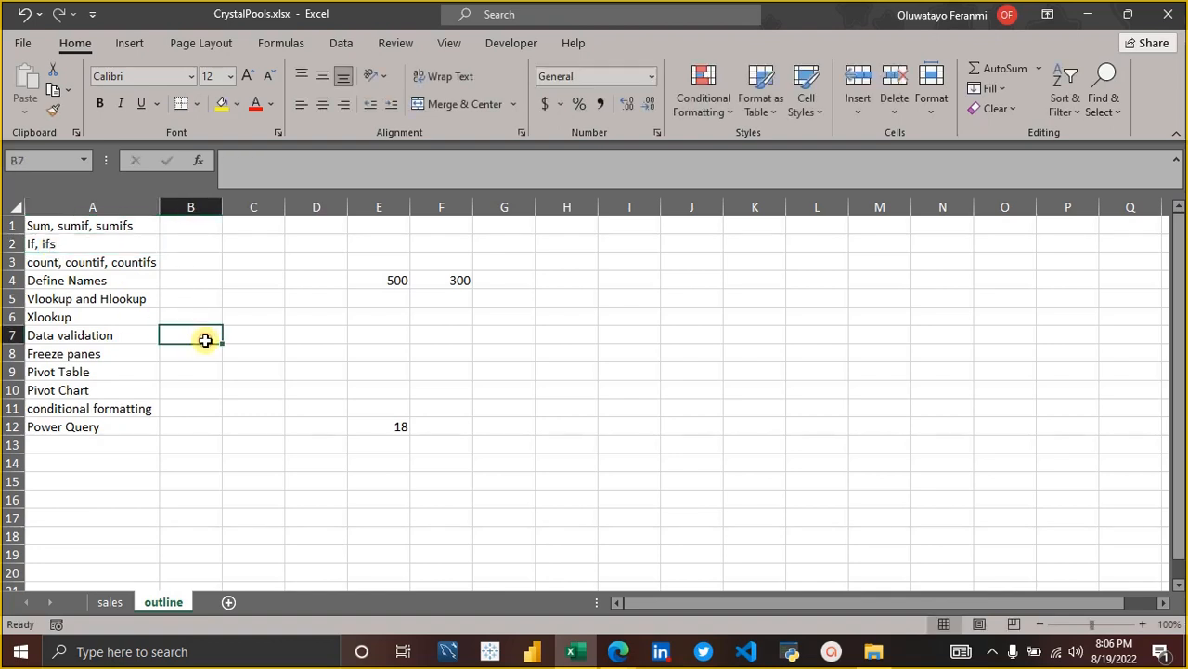
Switch to the Google Meet call in Edge, admit the waiting participant and return to the Excel workbook.
click(86, 247)
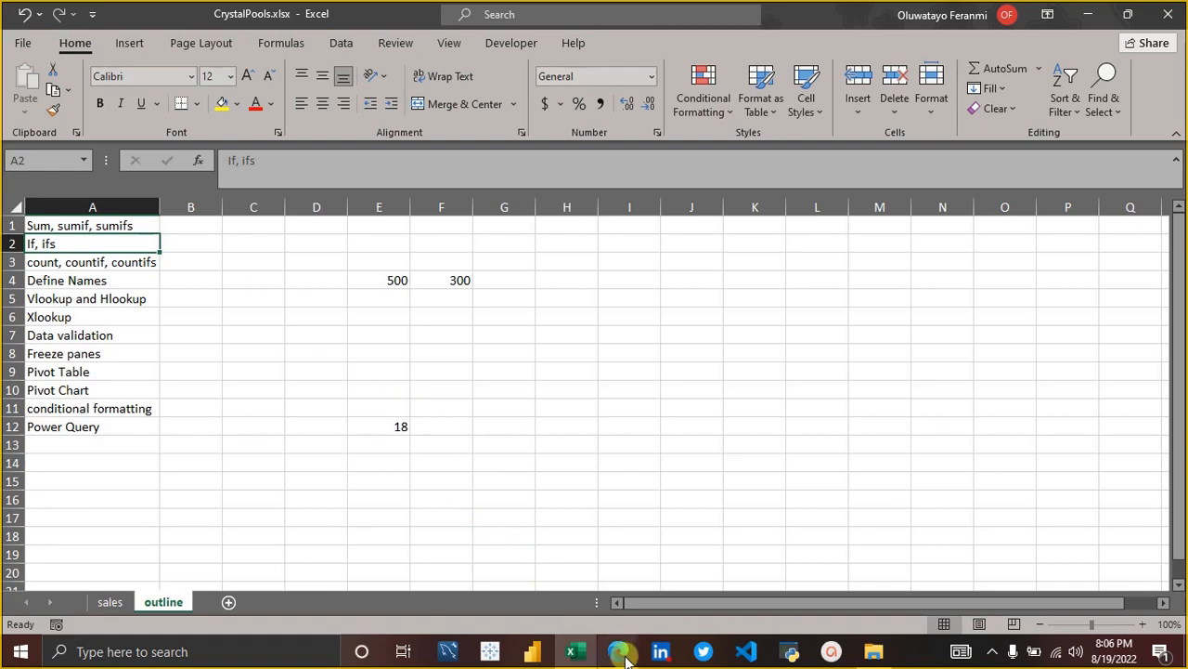
mouse_move(625, 658)
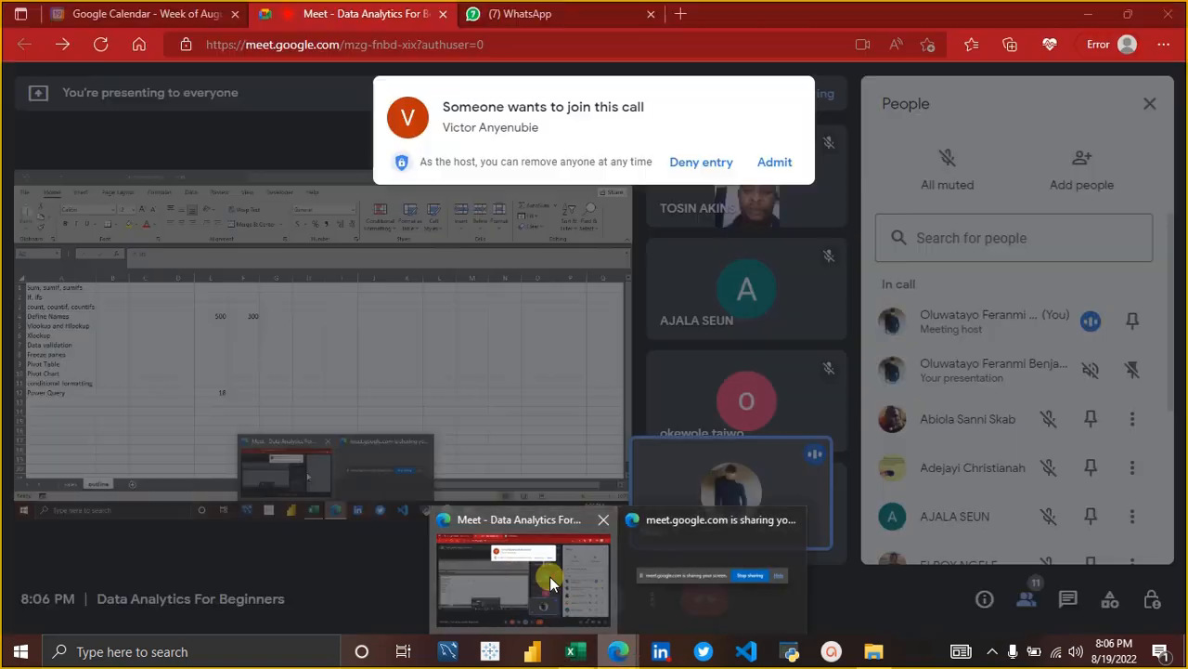
click(550, 576)
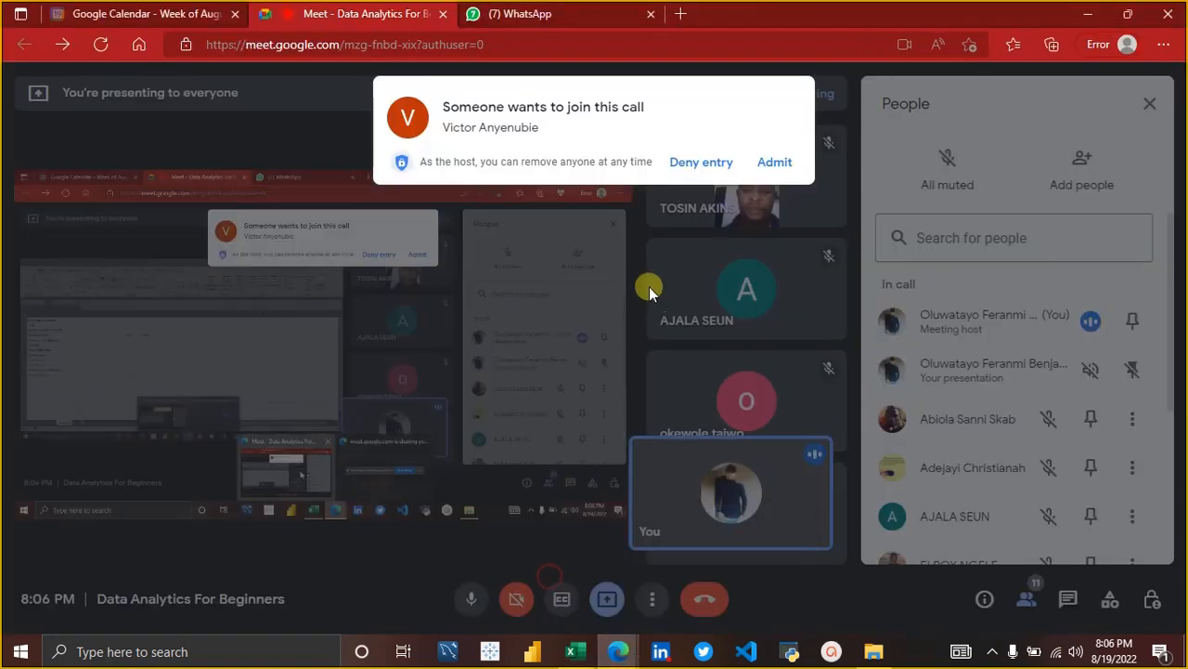
click(775, 164)
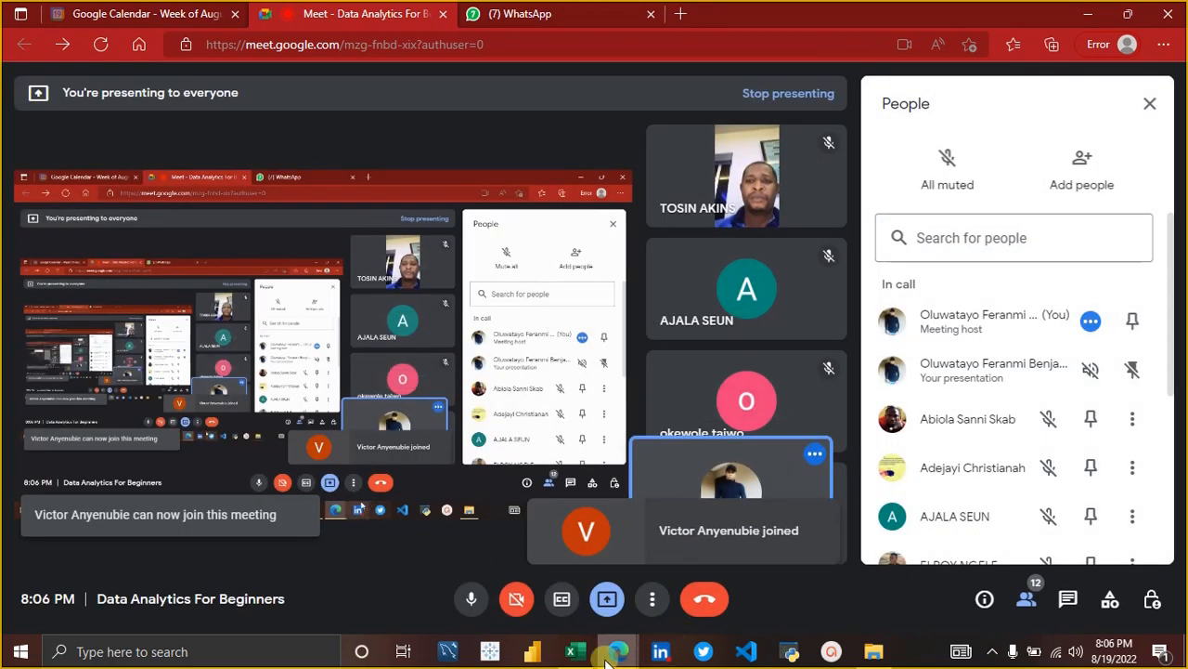
click(576, 651)
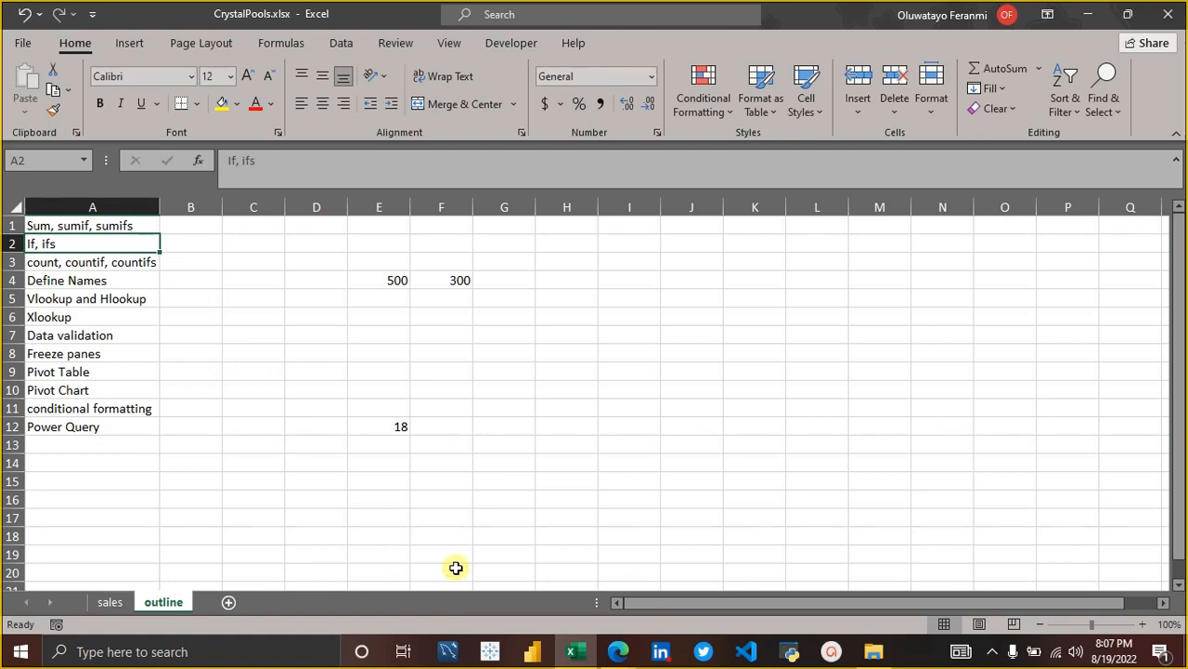
On the sales sheet, examine the SUMIF formula in M2 and the seller and profit ranges it references.
mouse_move(565, 650)
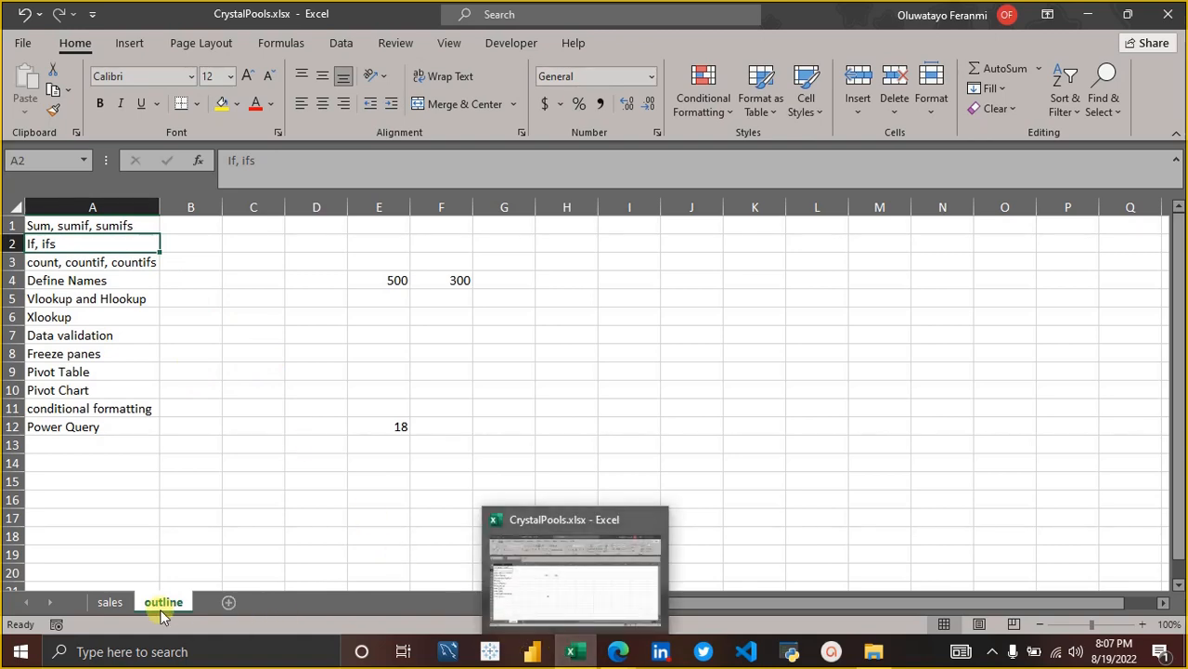
click(108, 602)
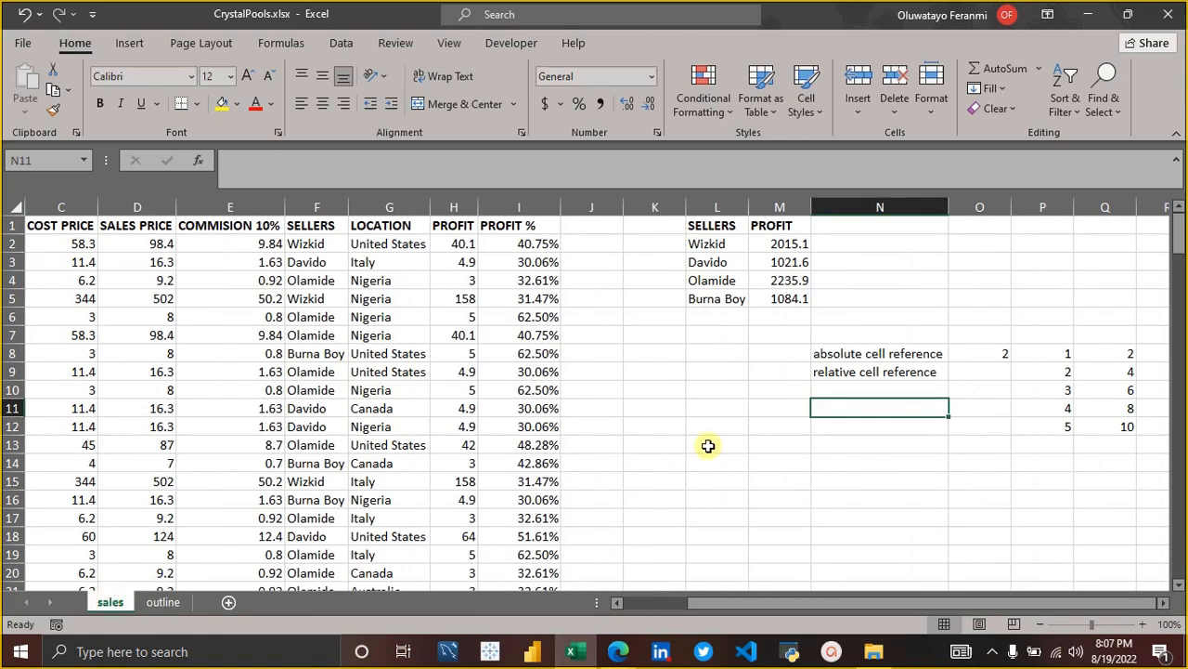
click(790, 244)
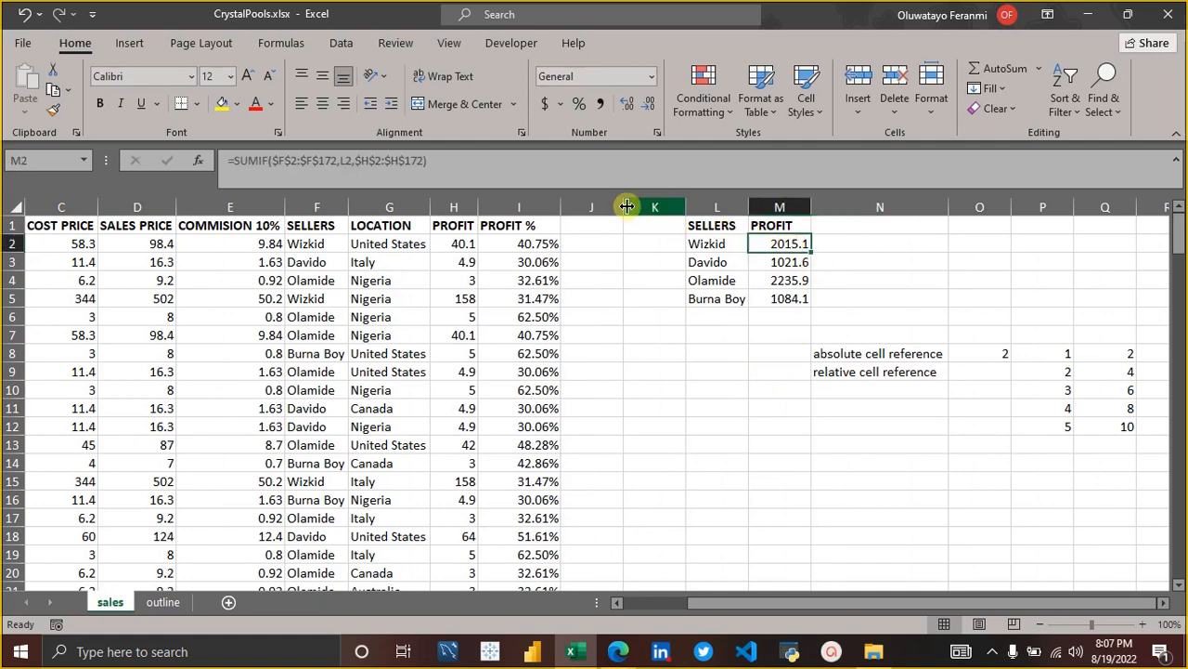
click(566, 165)
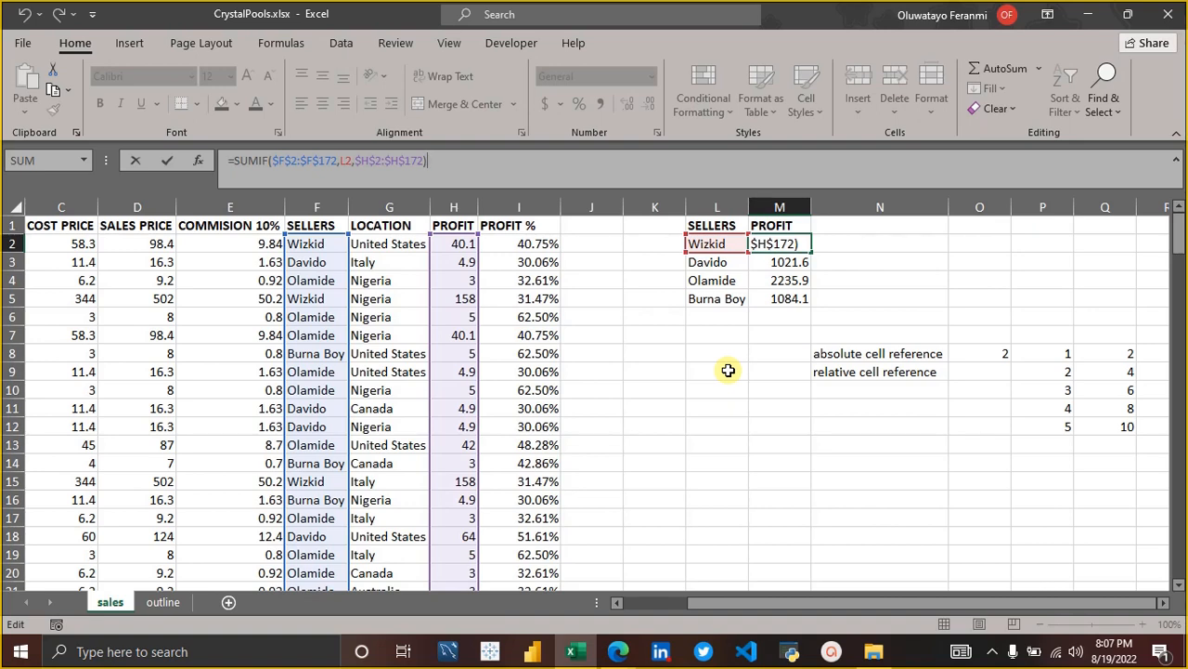
click(845, 352)
key(Left)
key(Up)
key(Up)
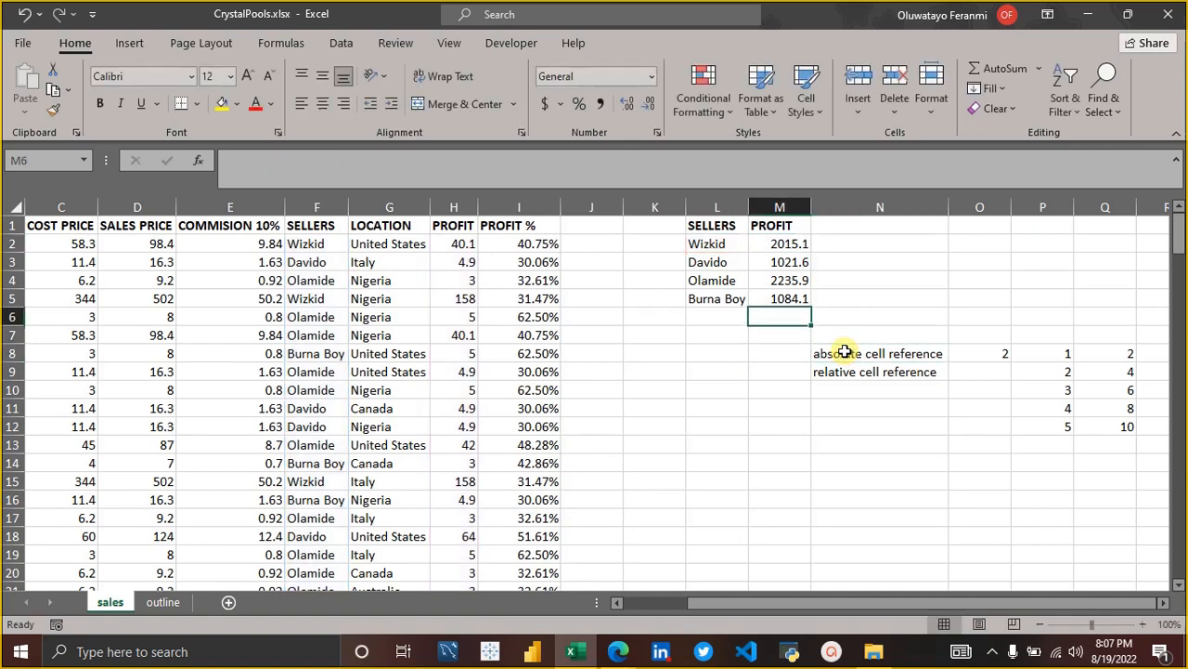
key(Up)
key(Up)
key(Up)
key(Up)
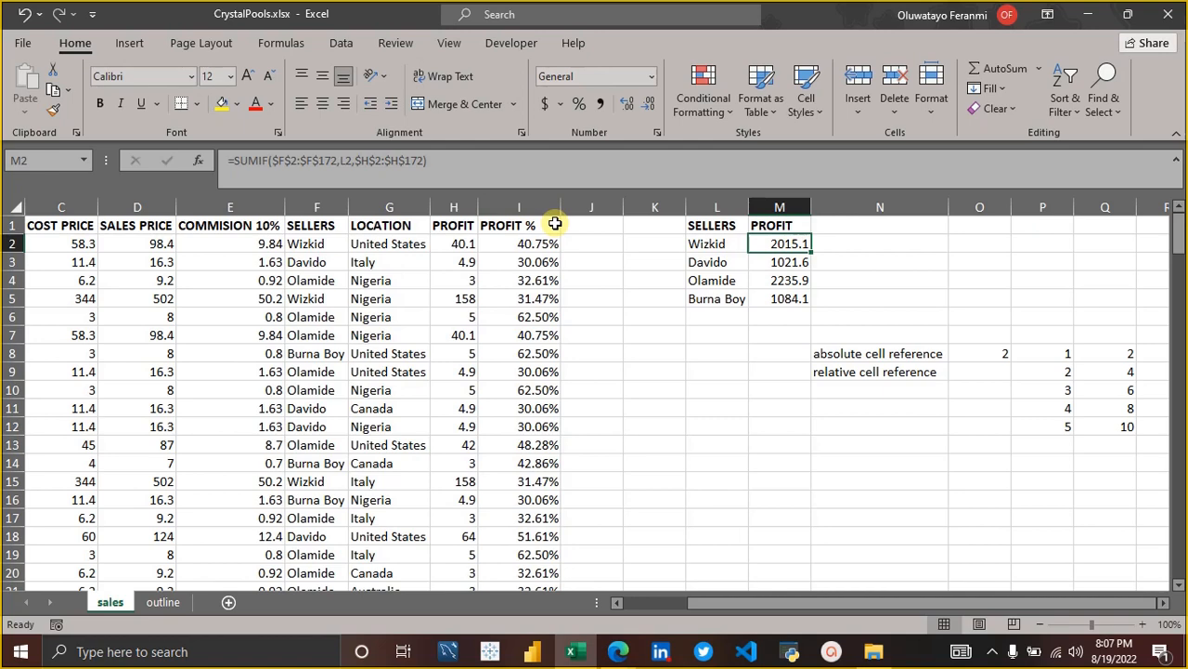
click(476, 159)
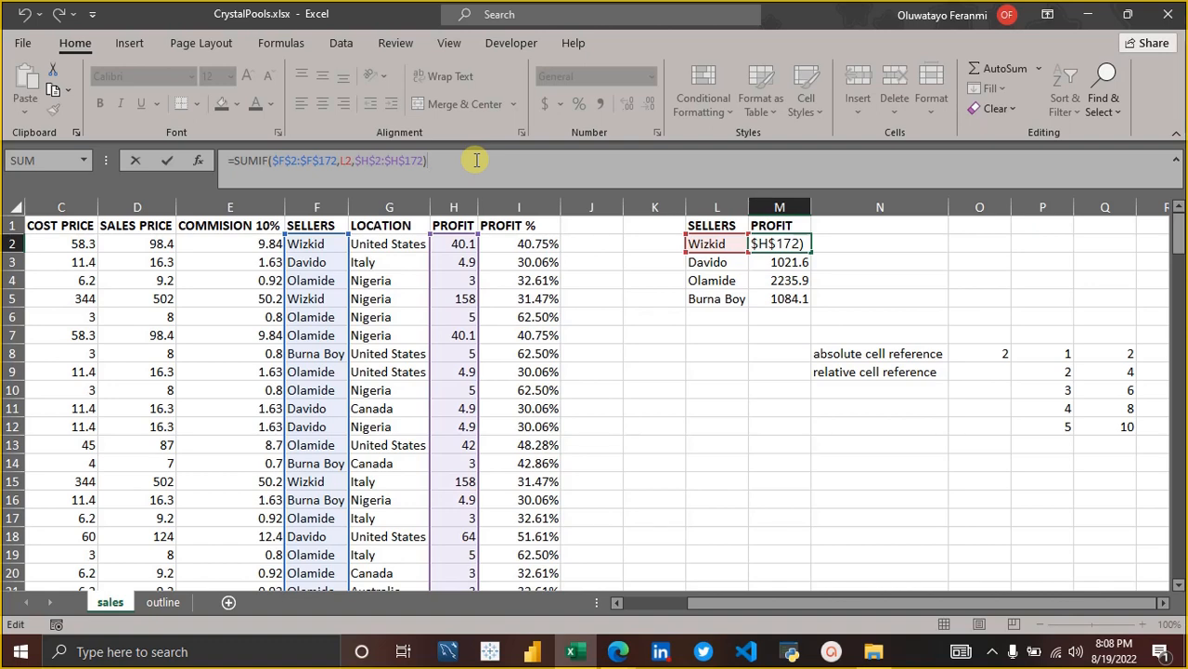
key(Return)
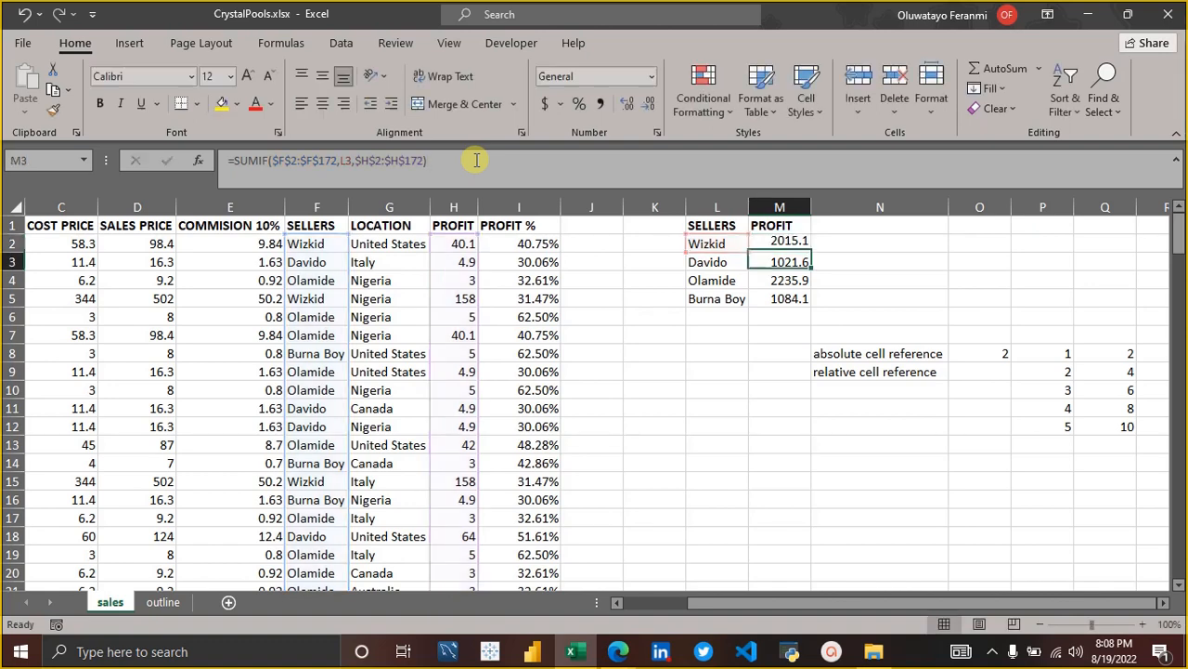
key(Up)
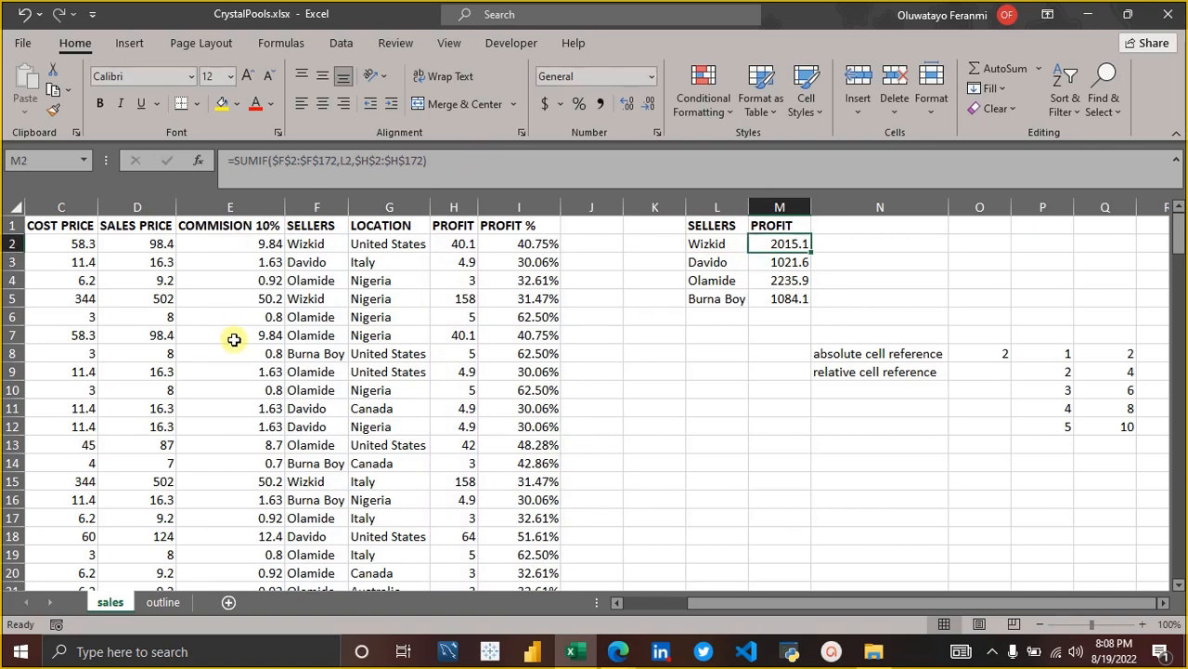
Select the whole sales data range A1:I172 to show its extent, and clear the selection.
scroll(234, 340, left, 3)
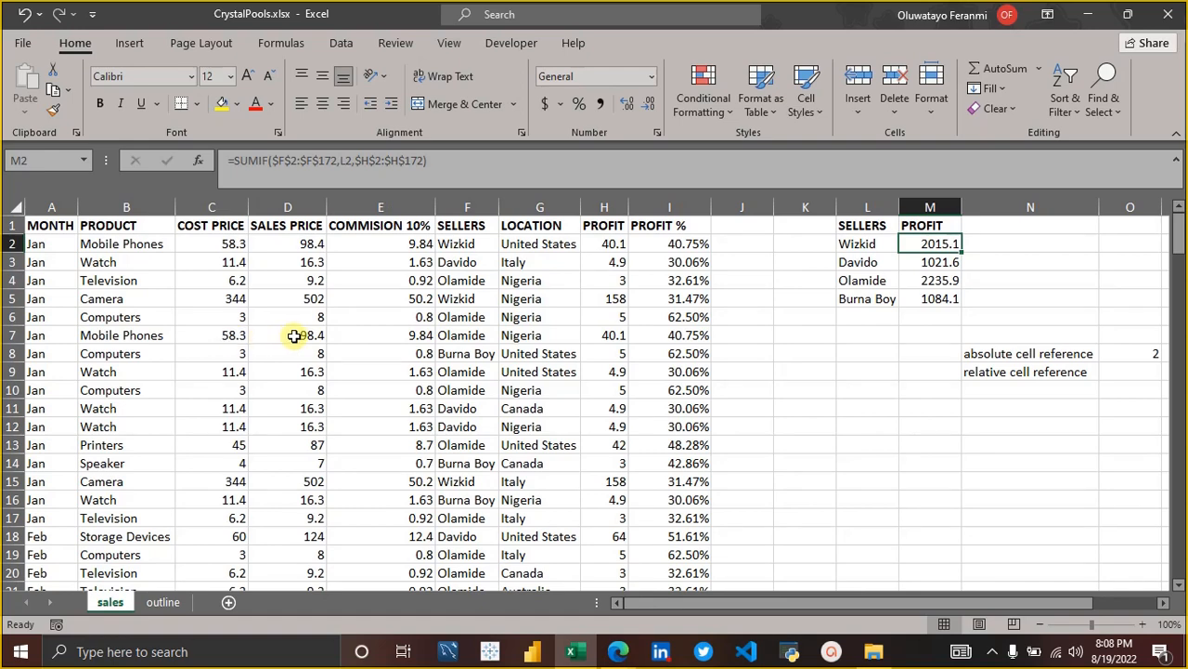
click(296, 336)
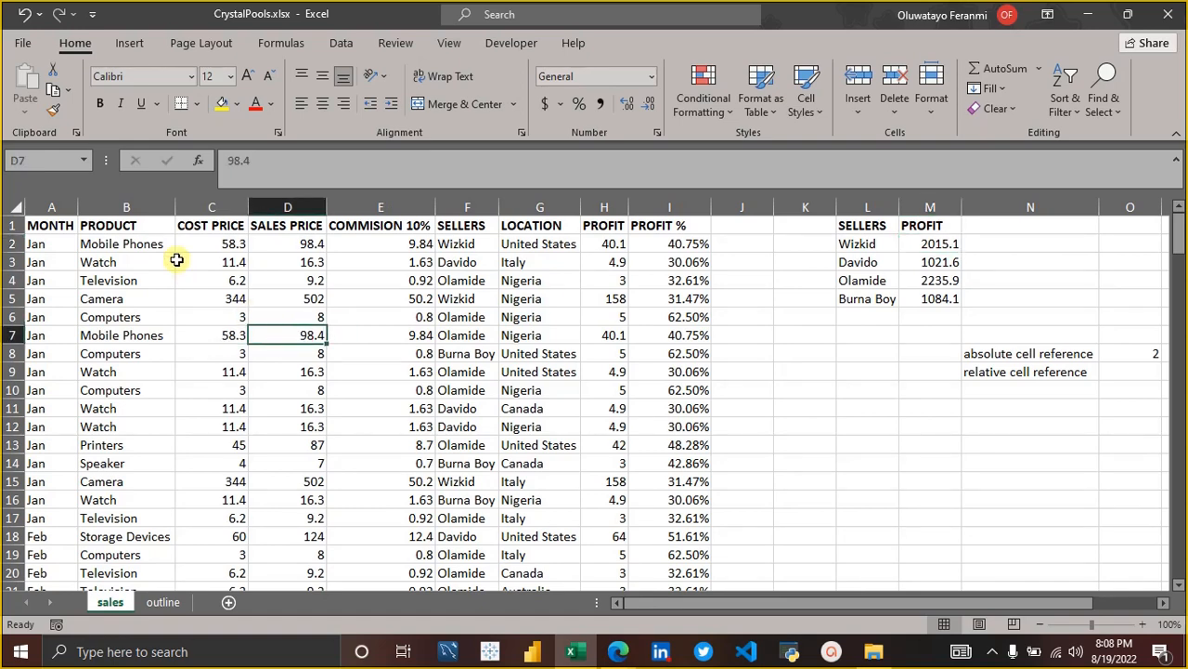
click(65, 230)
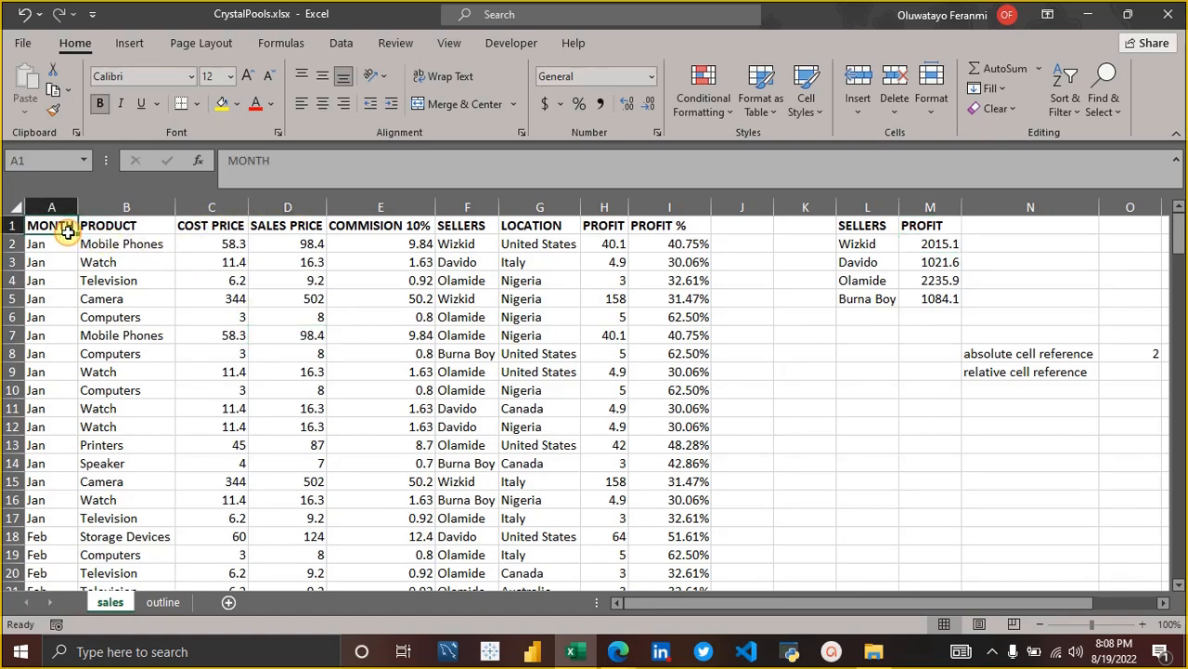
key(shift+Right)
key(shift+Right)
key(shift+Right)
key(shift+Right)
key(shift+Right)
key(shift+Right)
key(shift+Right)
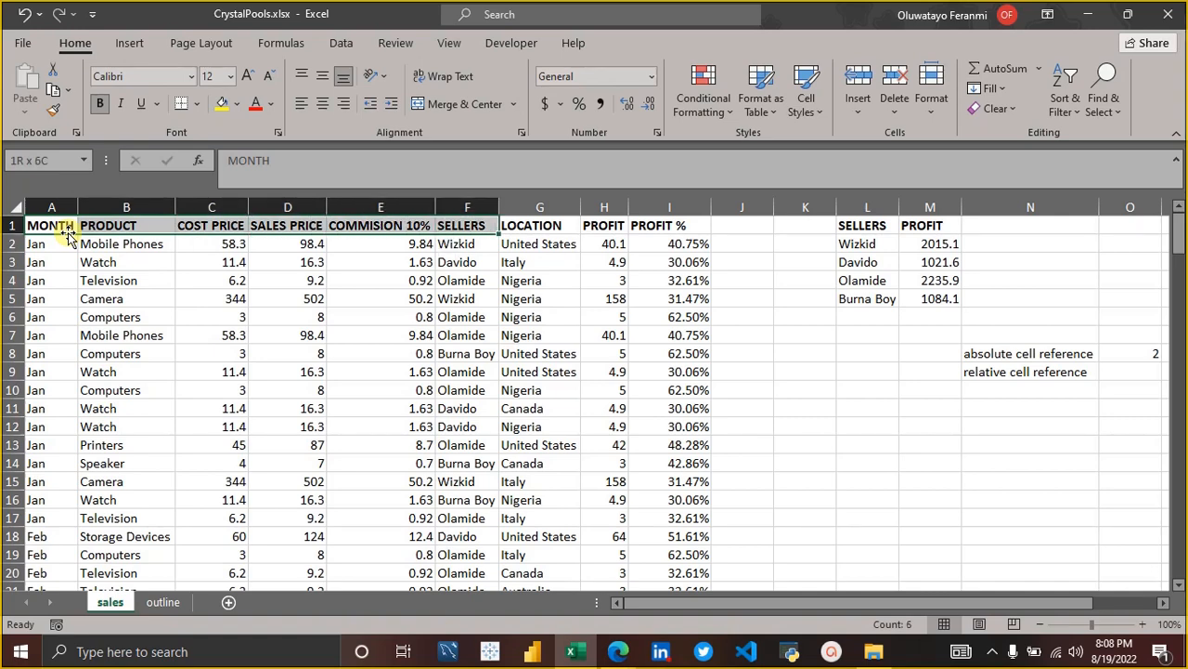
key(shift+Right)
key(shift+Down)
key(shift+Down)
key(shift+Down)
key(shift+Down)
key(shift+Down)
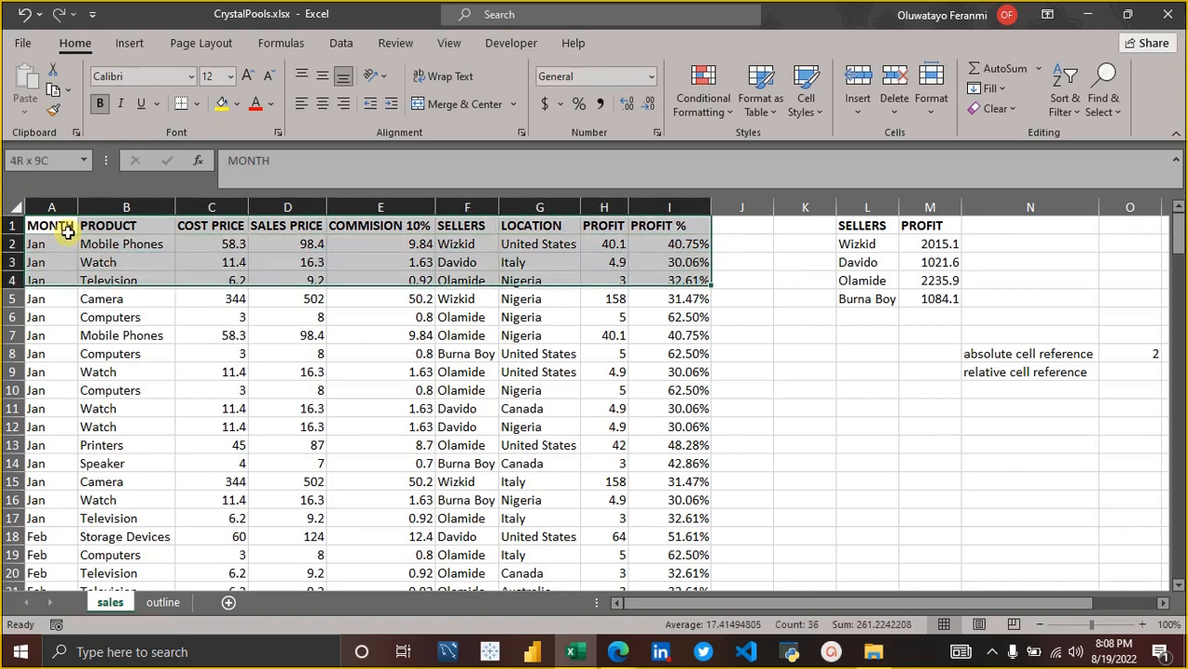
key(ctrl+shift+Down)
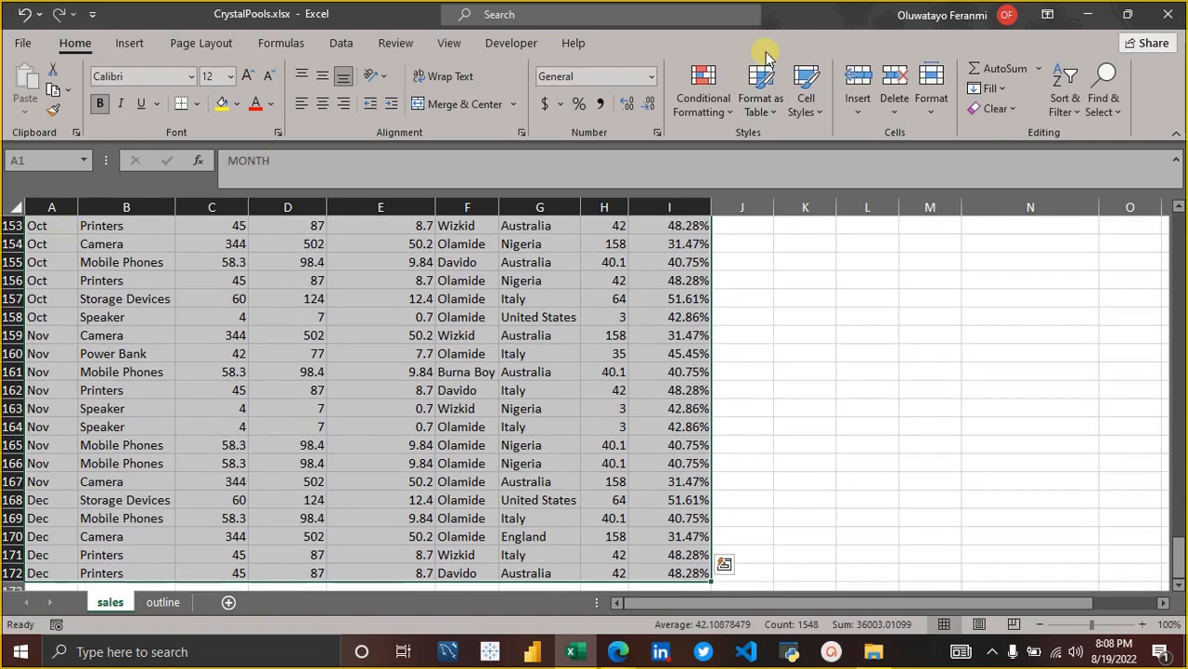
scroll(753, 294, up, 20)
scroll(753, 295, up, 20)
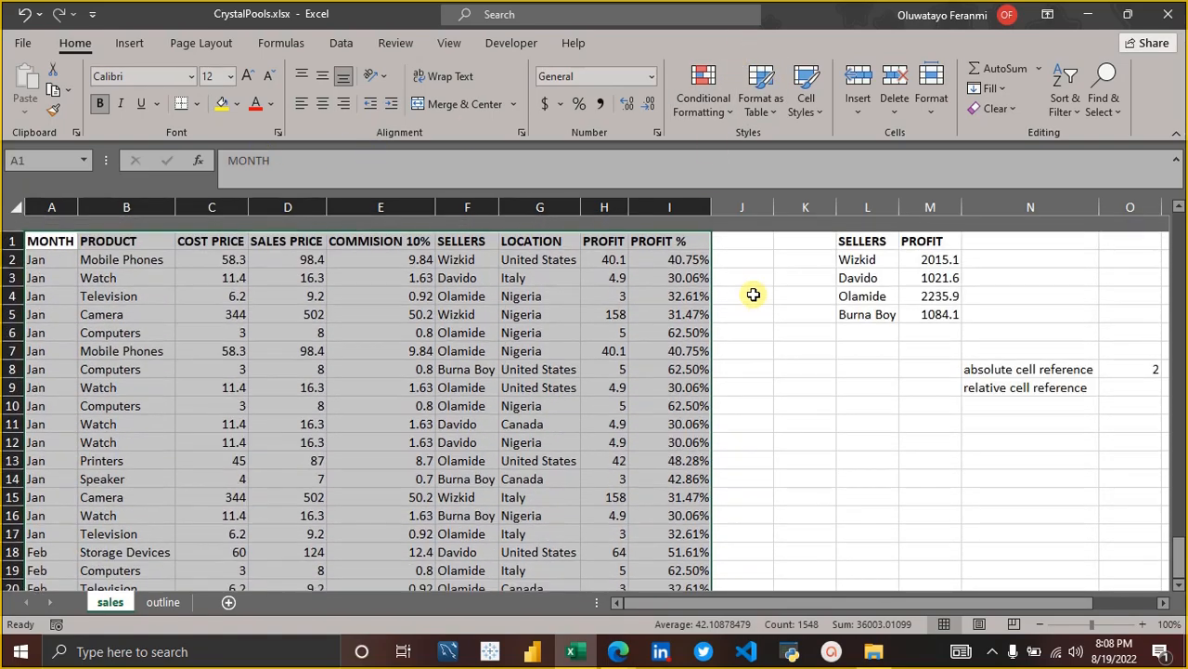
click(736, 261)
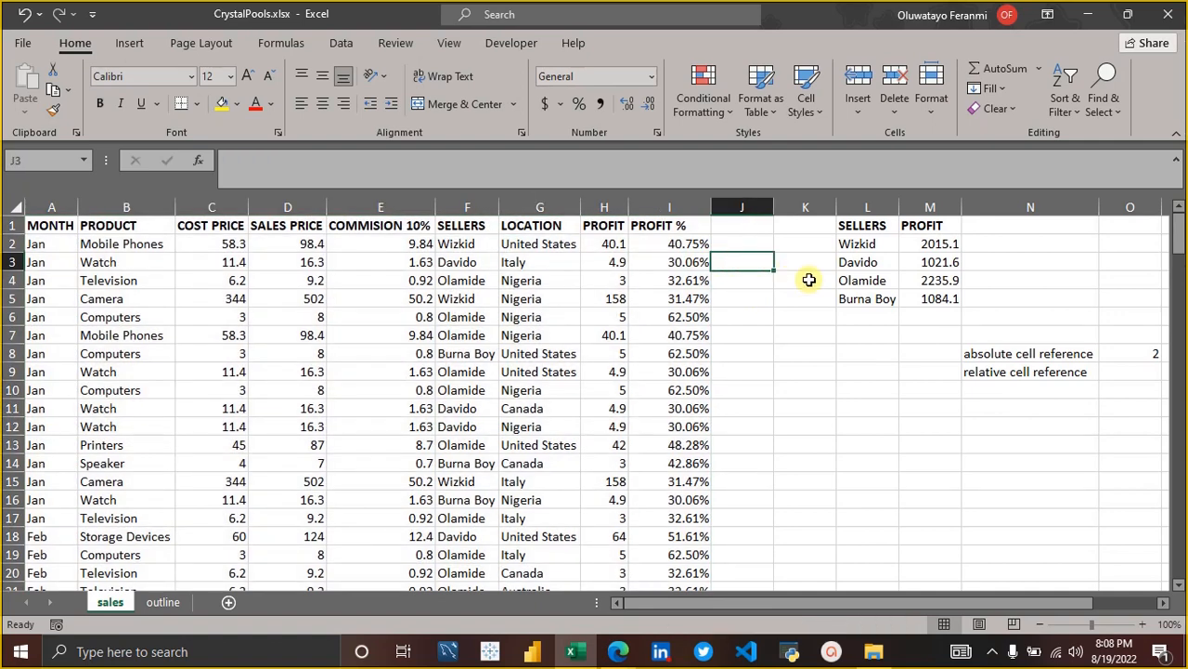
Show the ranges used by M2's formula, and admit the waiting participant to the Google Meet call in Edge before returning to Excel.
click(931, 243)
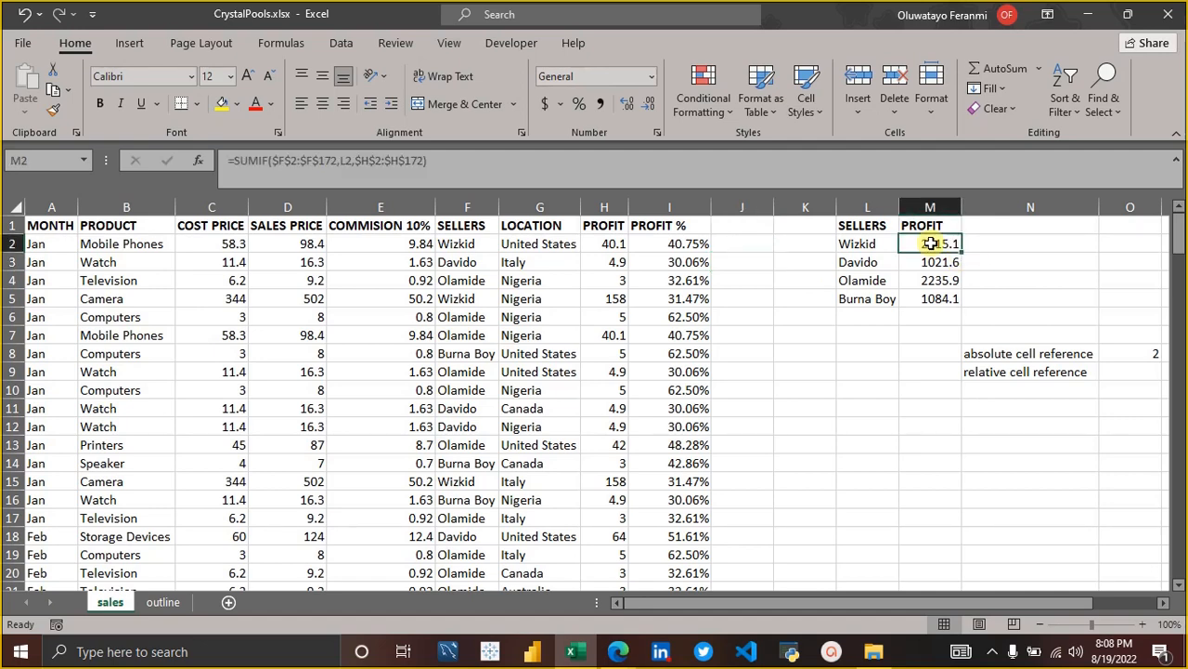
click(572, 164)
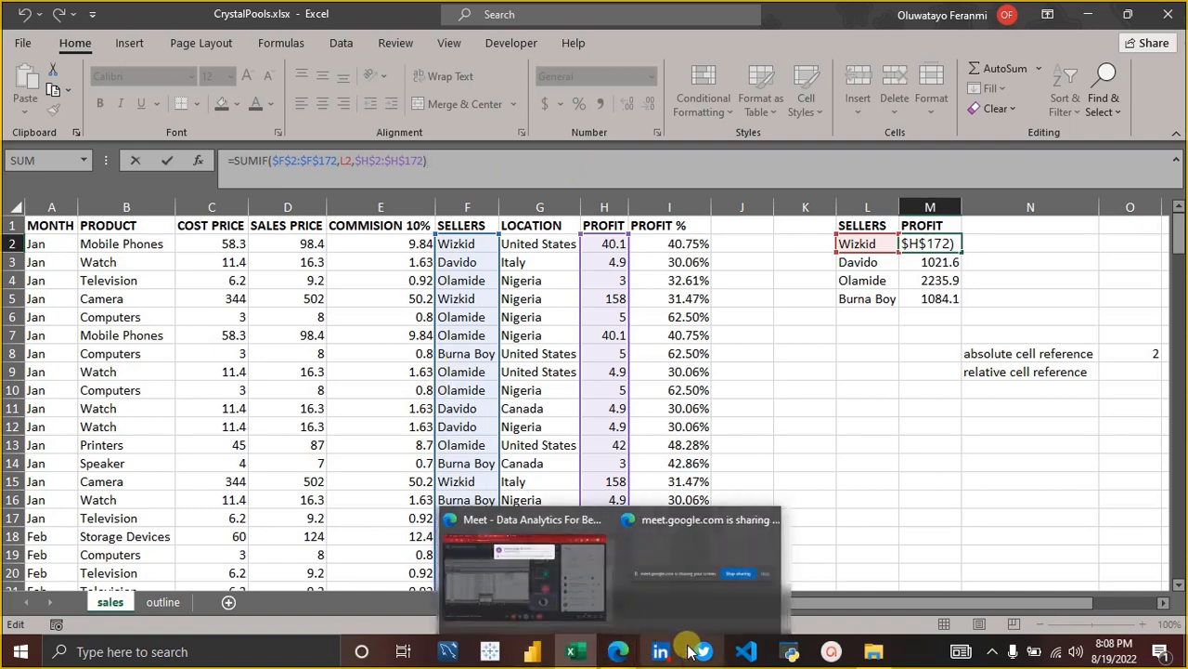
click(617, 651)
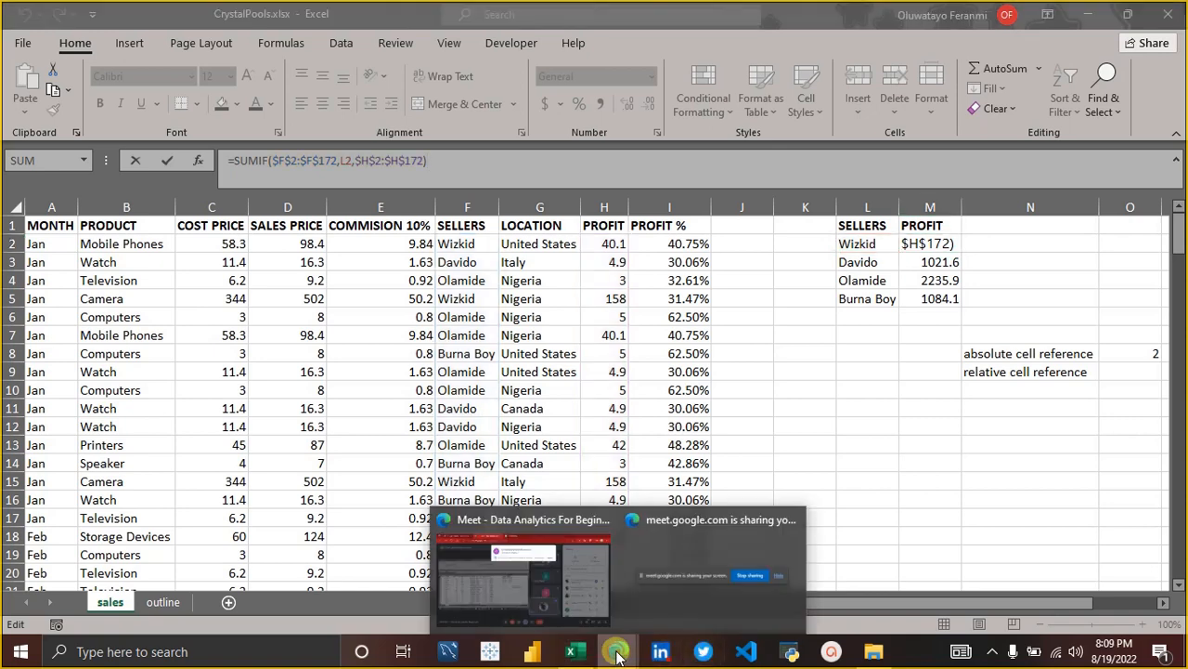
click(560, 591)
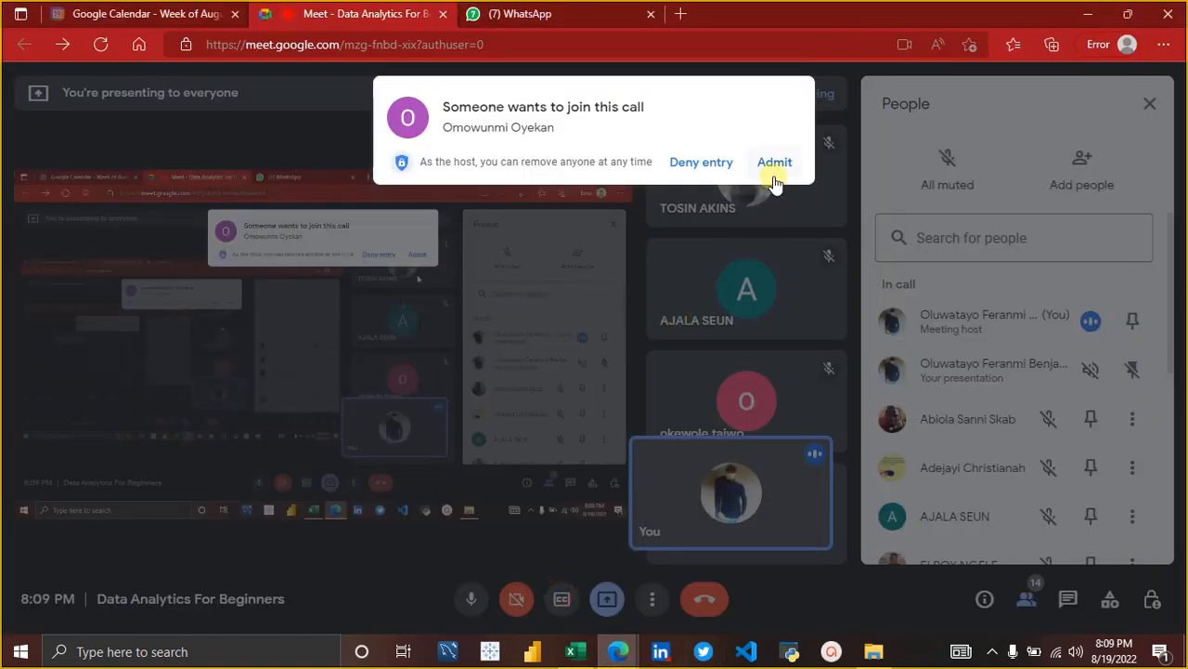
click(774, 163)
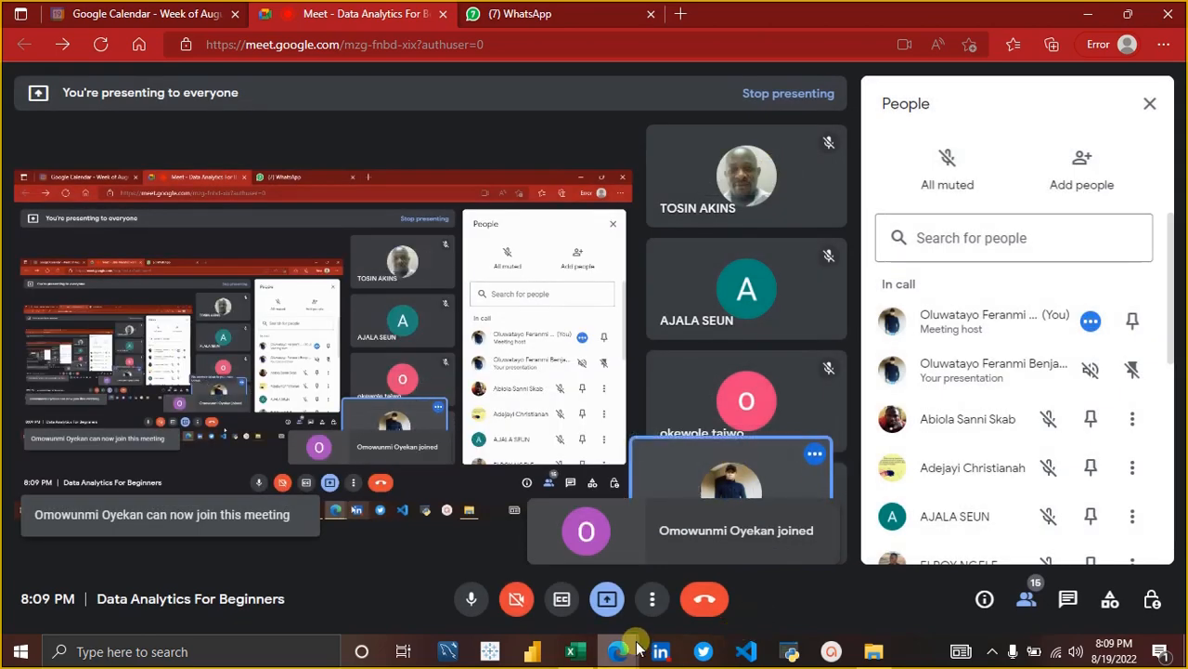
click(569, 655)
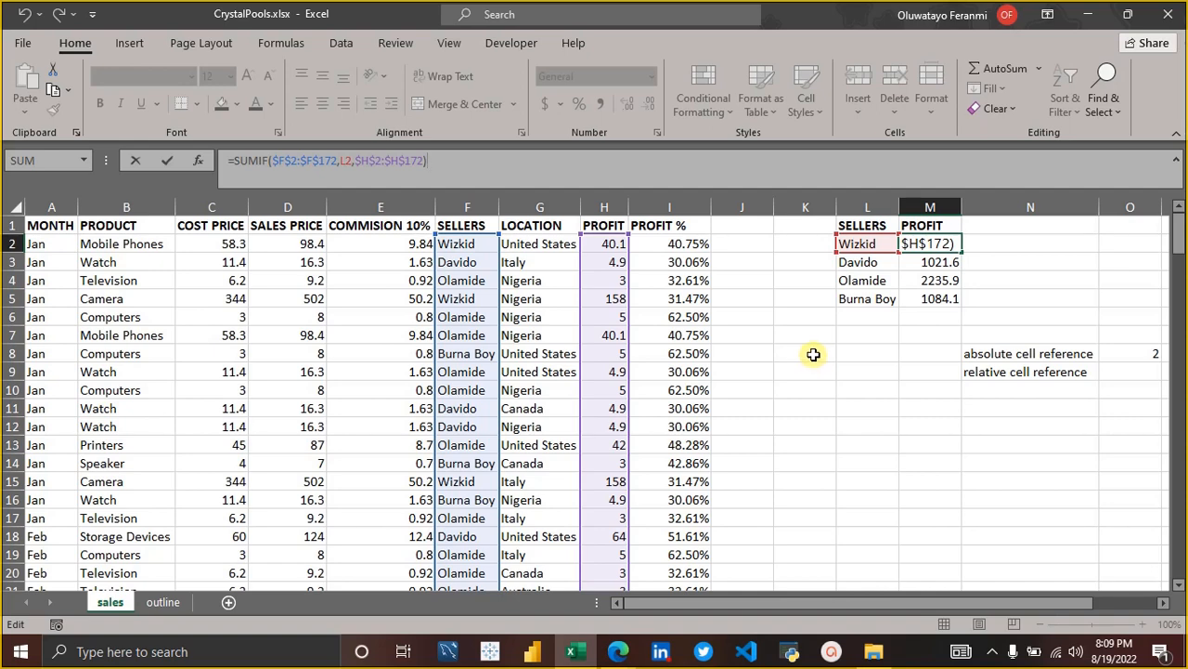
click(814, 354)
click(550, 351)
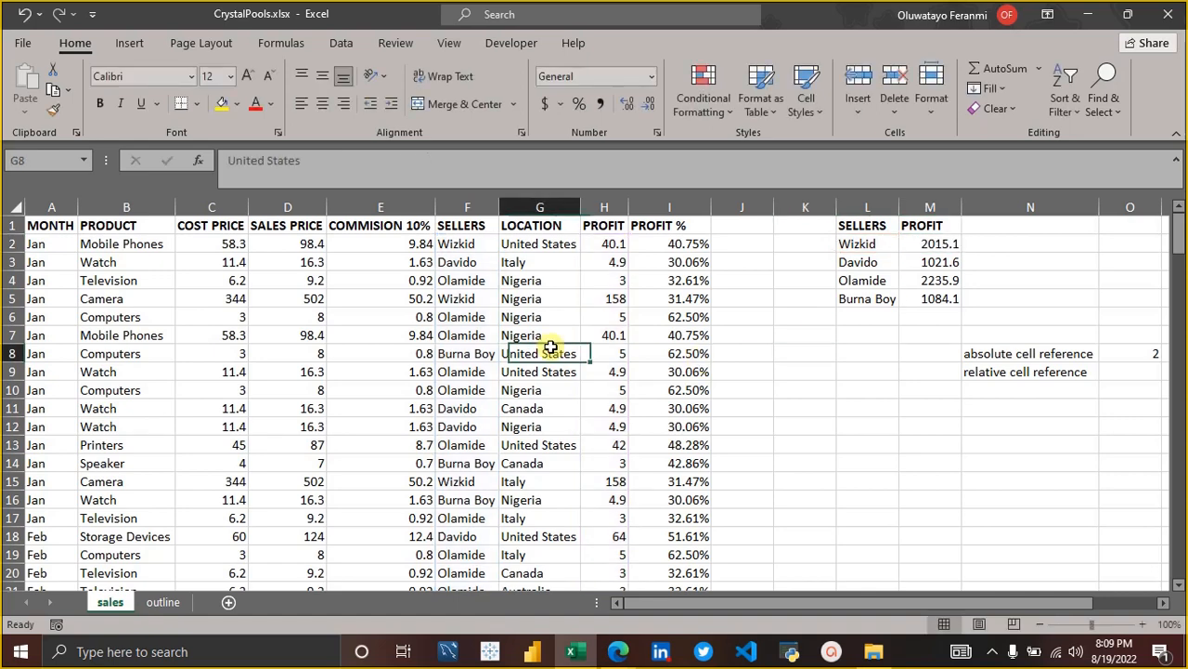
click(45, 226)
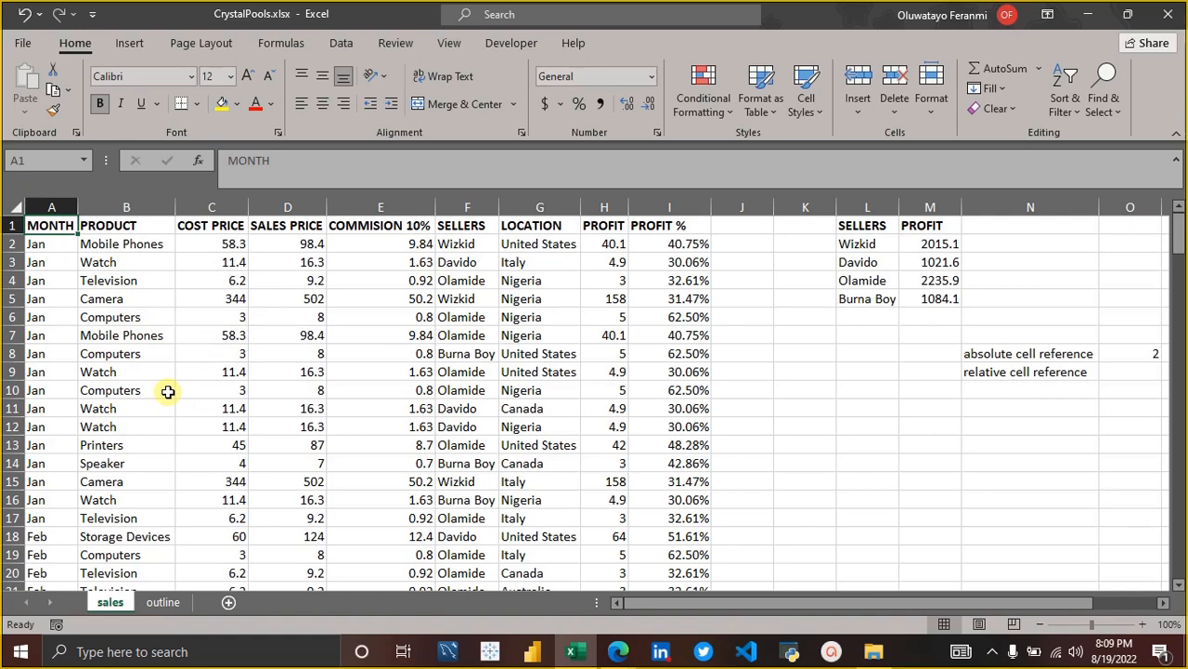
click(238, 348)
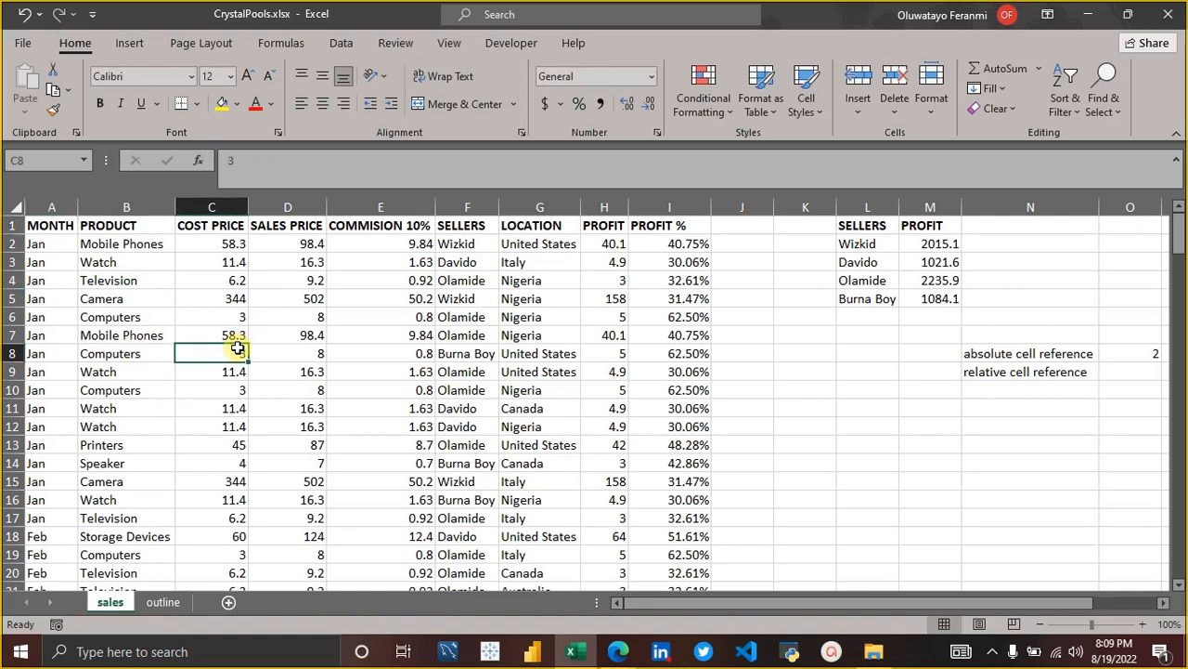
click(332, 369)
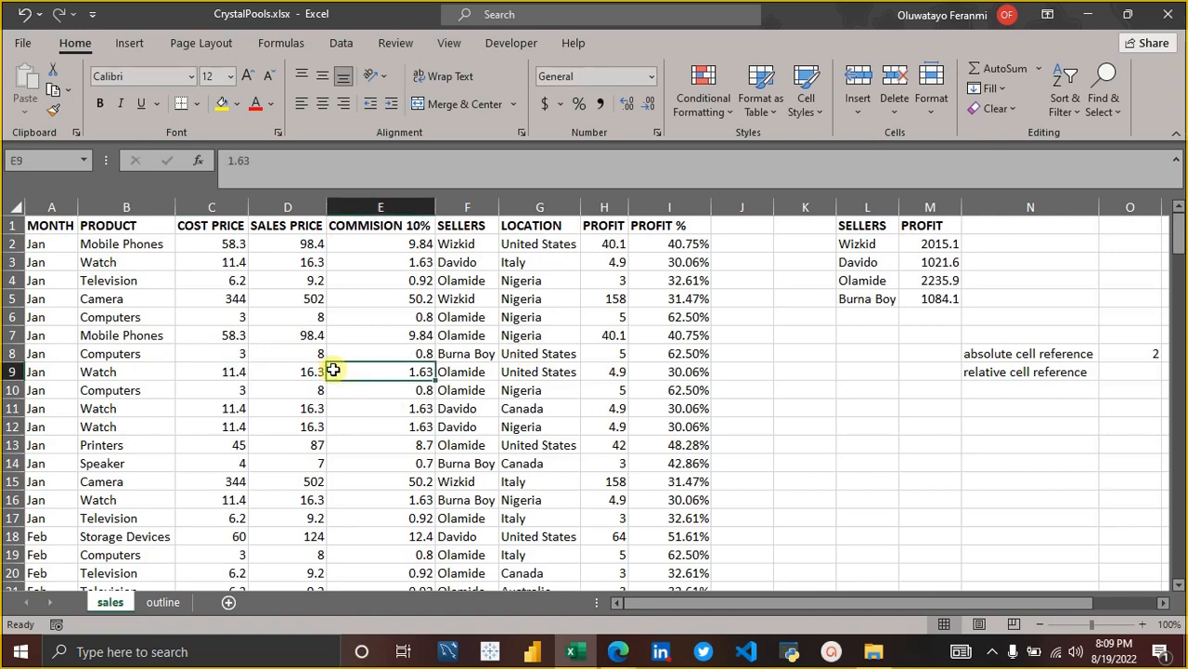
click(267, 364)
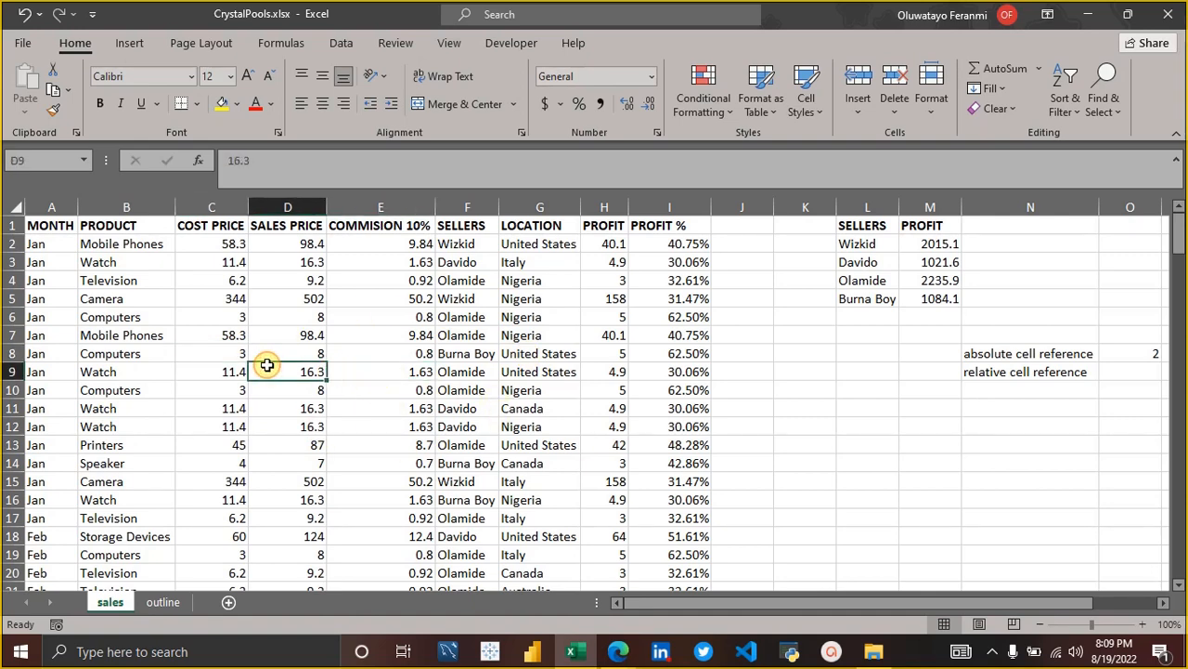
Enter the note "control T" in K8 of the sales sheet.
click(807, 350)
text(cont)
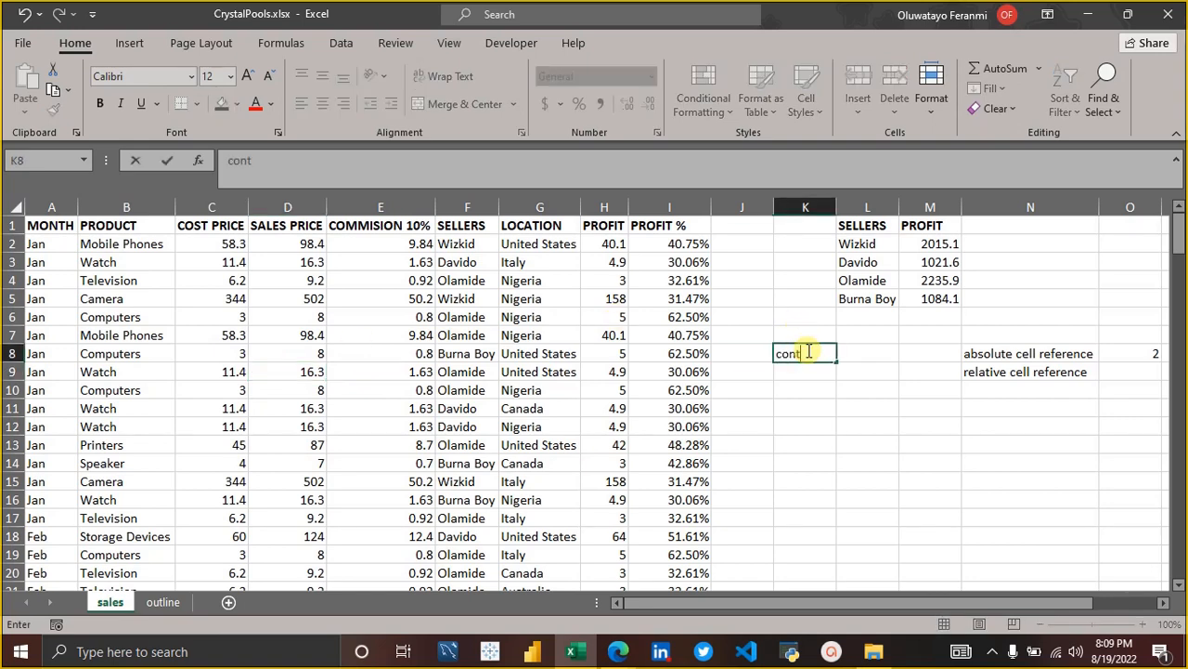
text(rol T)
key(Return)
Convert the sales data range A1:I172 into a table that has headers.
click(341, 367)
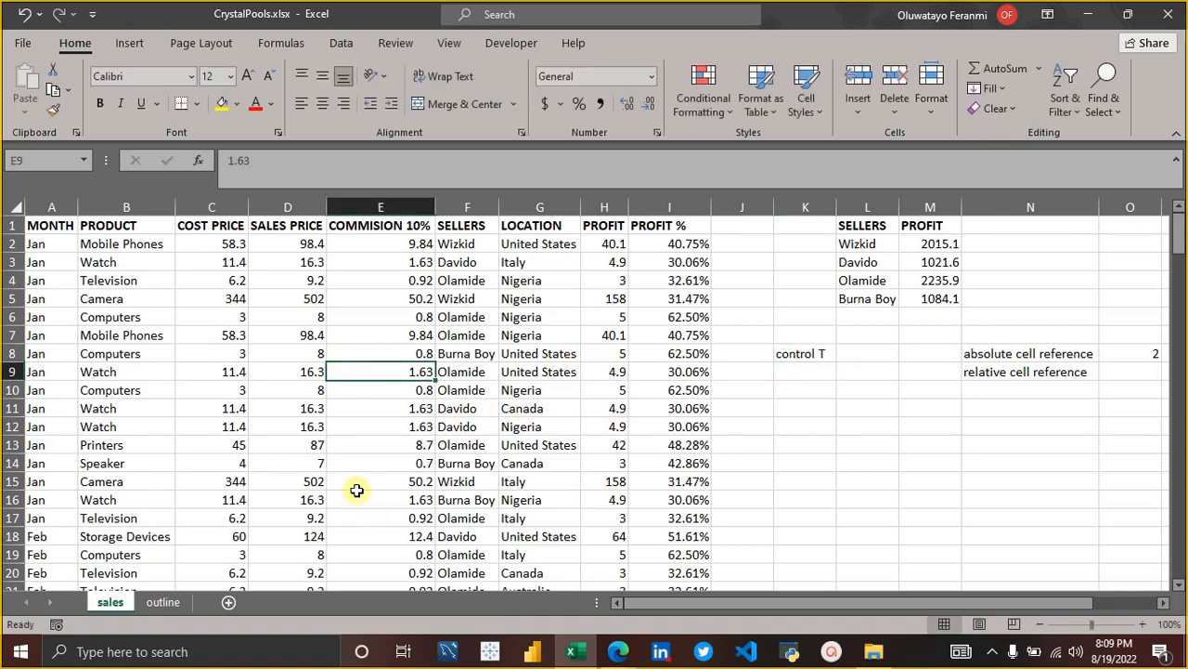
key(ctrl+t)
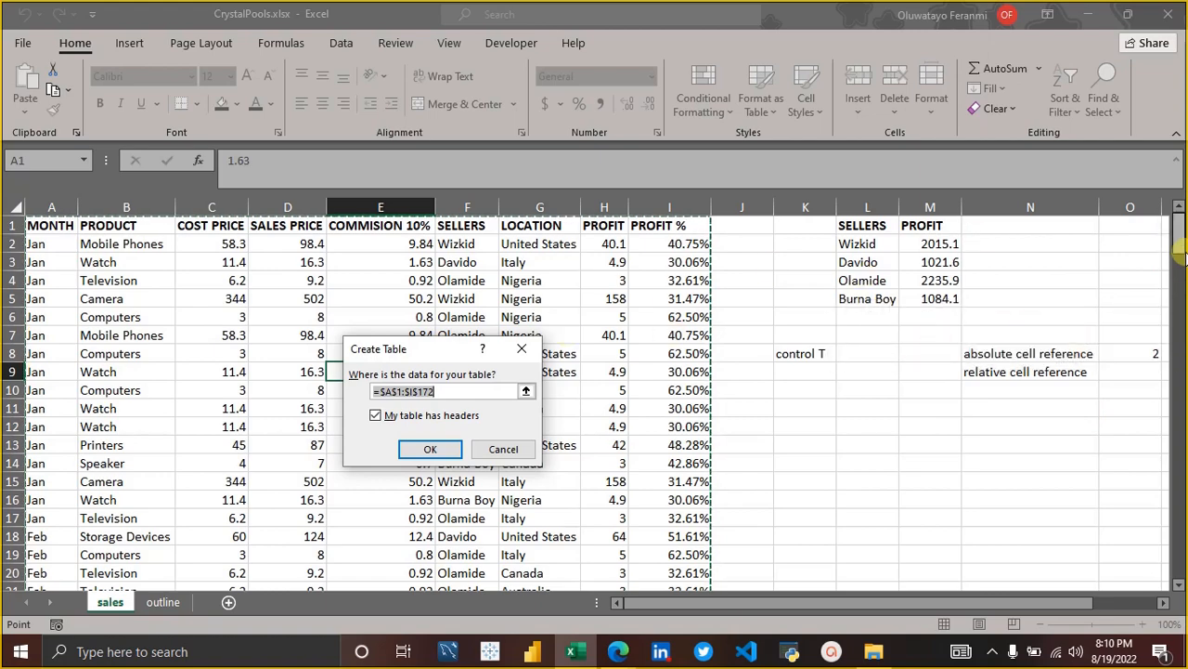
drag(1176, 239, 1145, 153)
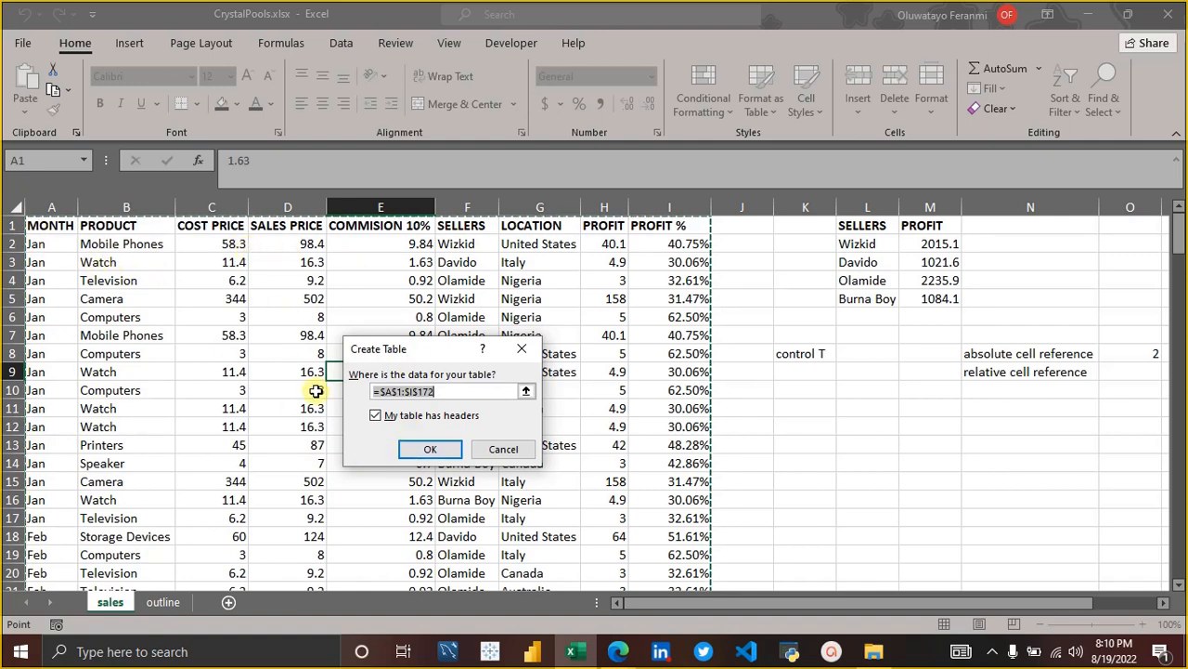
click(376, 416)
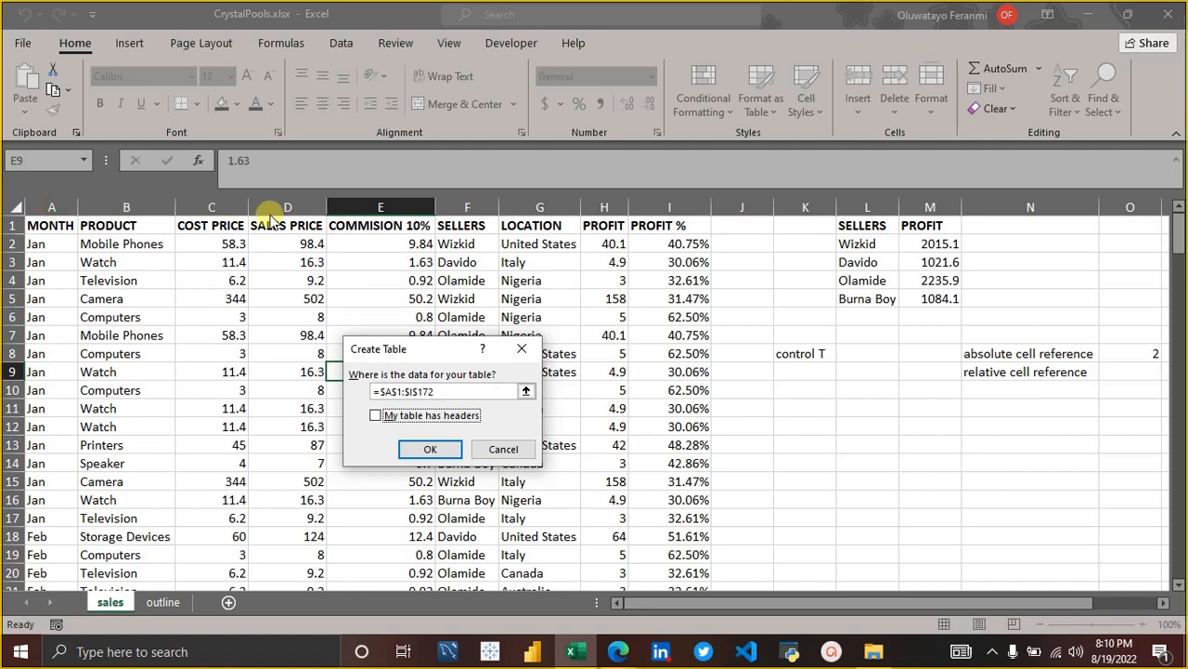
click(374, 418)
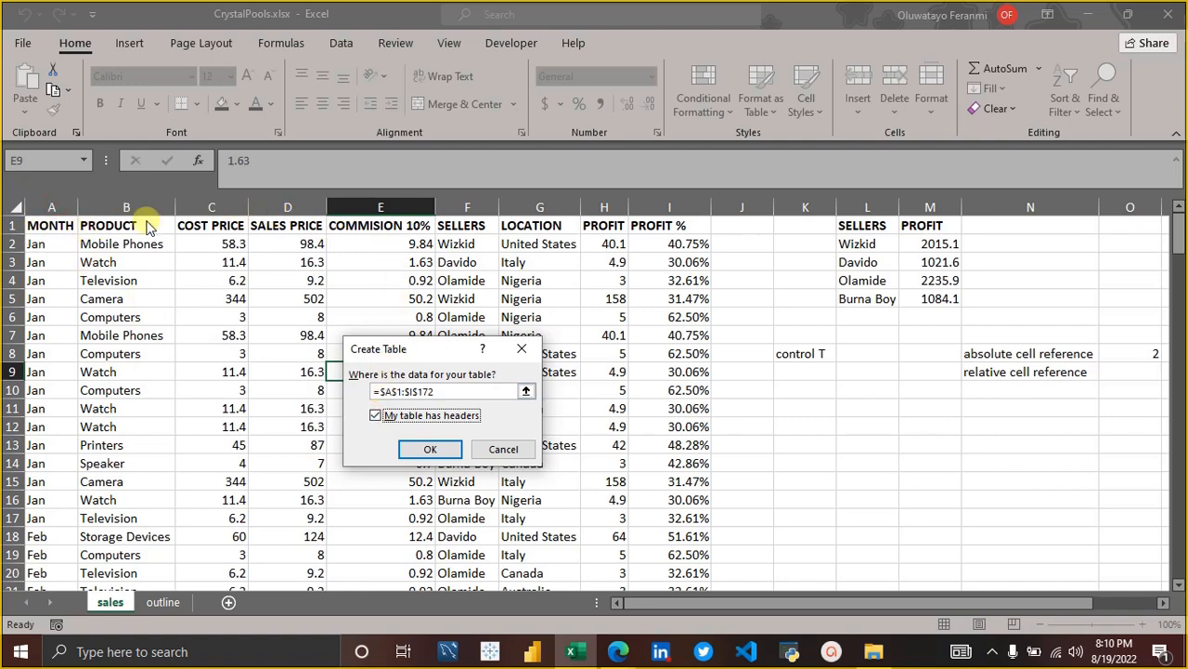
click(432, 450)
click(433, 447)
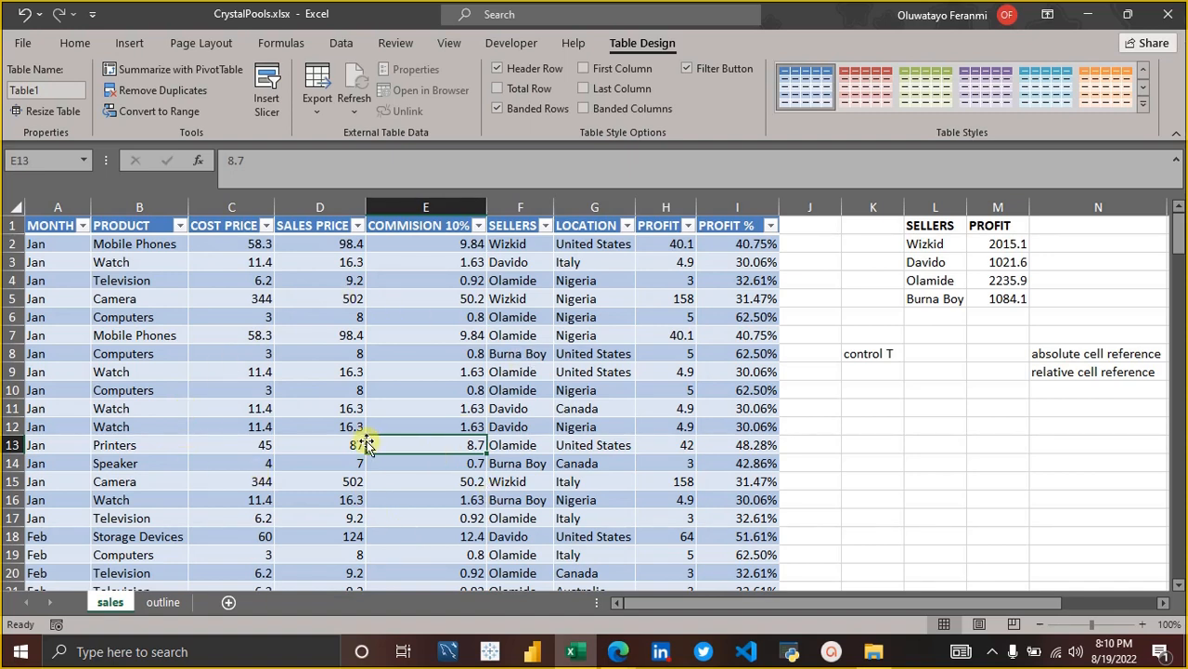
Switch to the Google Meet call in Edge, admit the waiting participant, and return to Excel.
click(617, 650)
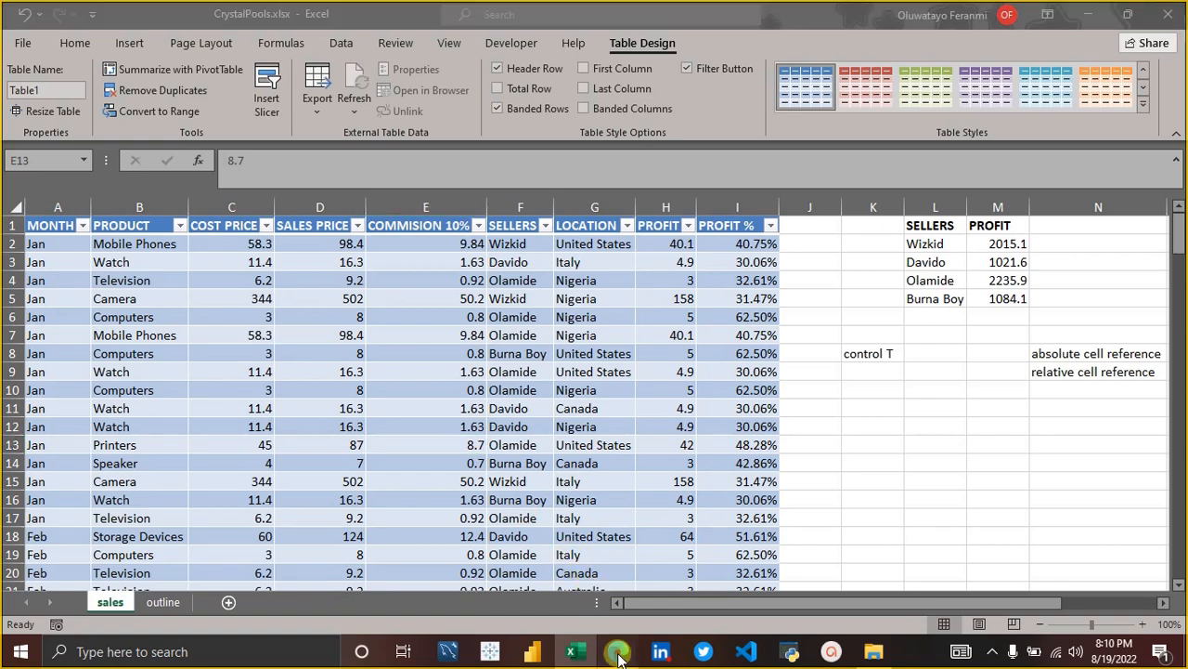
click(591, 613)
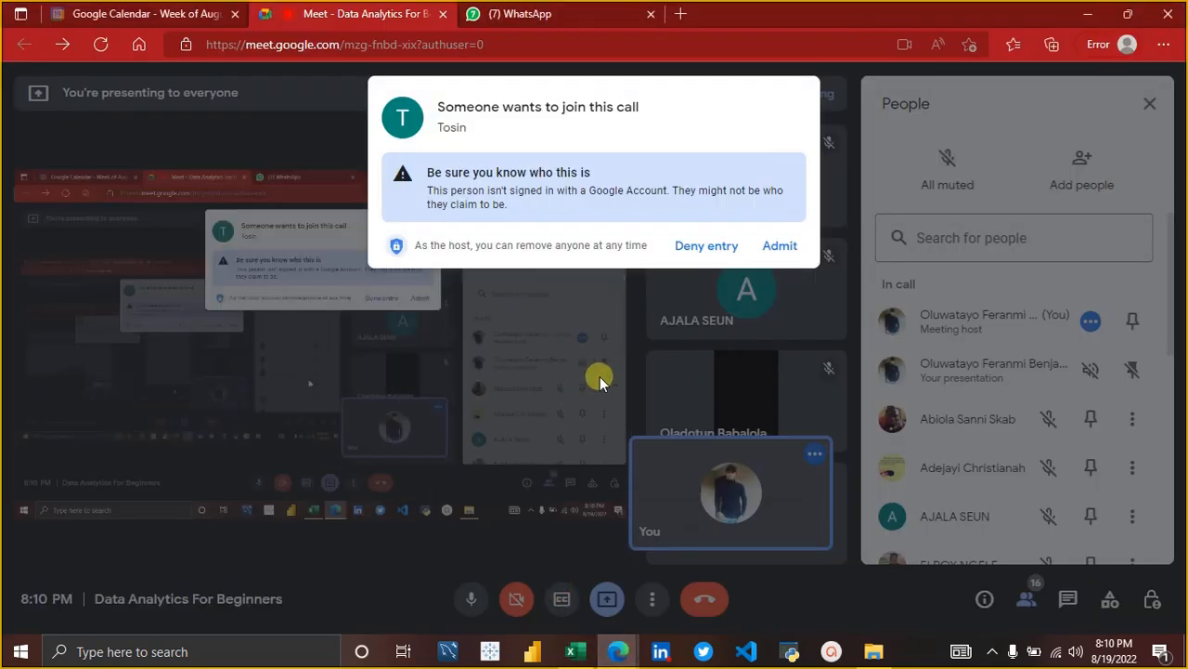
click(776, 251)
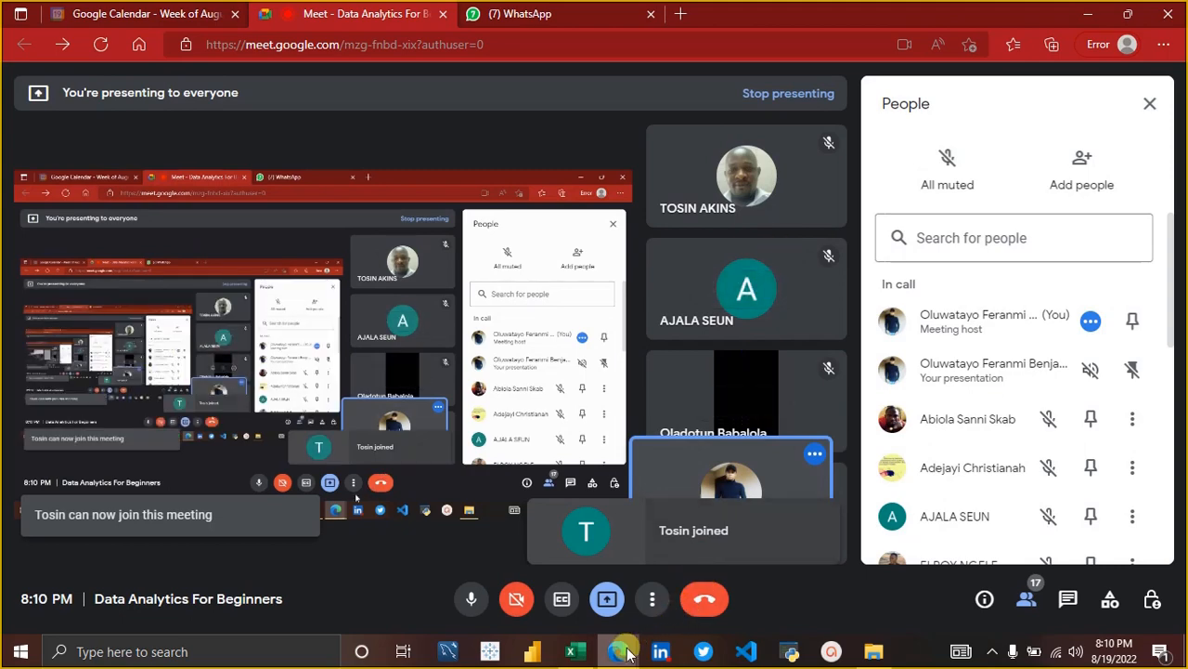
mouse_move(618, 650)
click(575, 651)
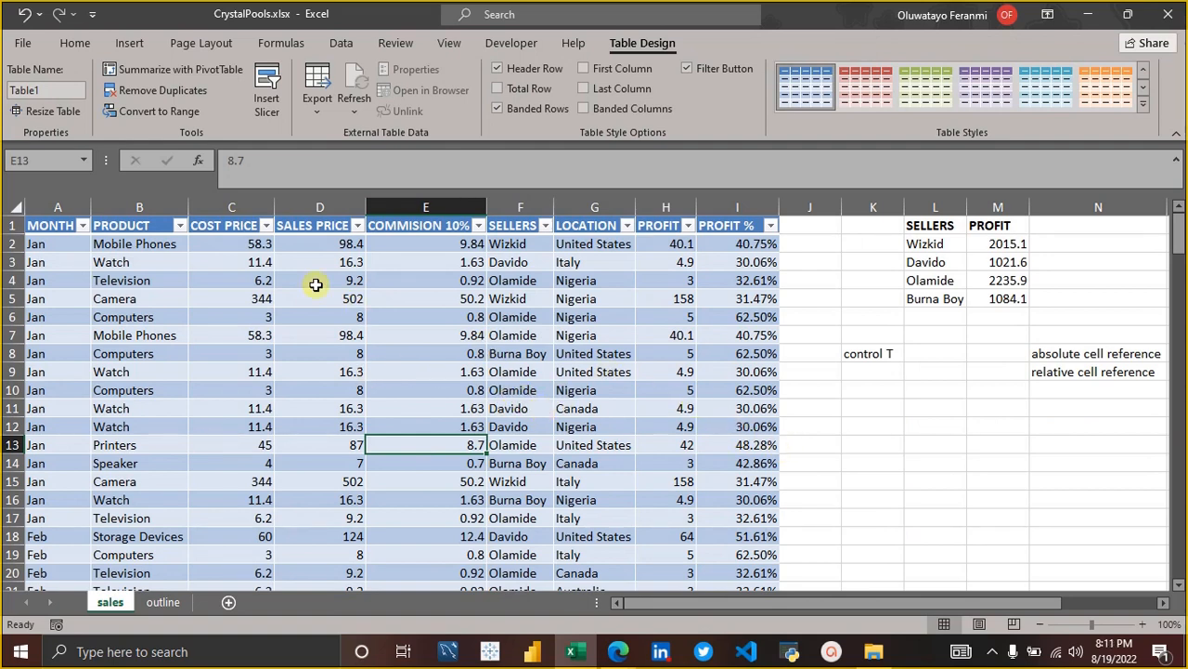
Rename the new table as Sales.
click(57, 90)
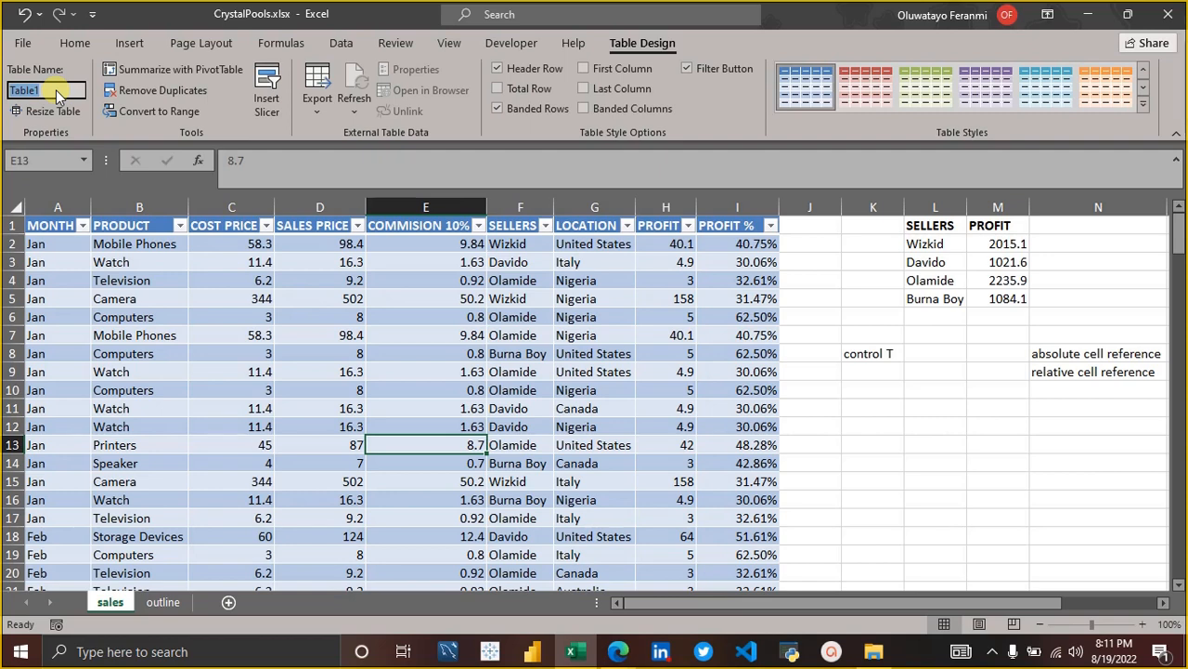
text(Sles)
key(BackSpace)
key(BackSpace)
key(BackSpace)
text(ales)
key(Return)
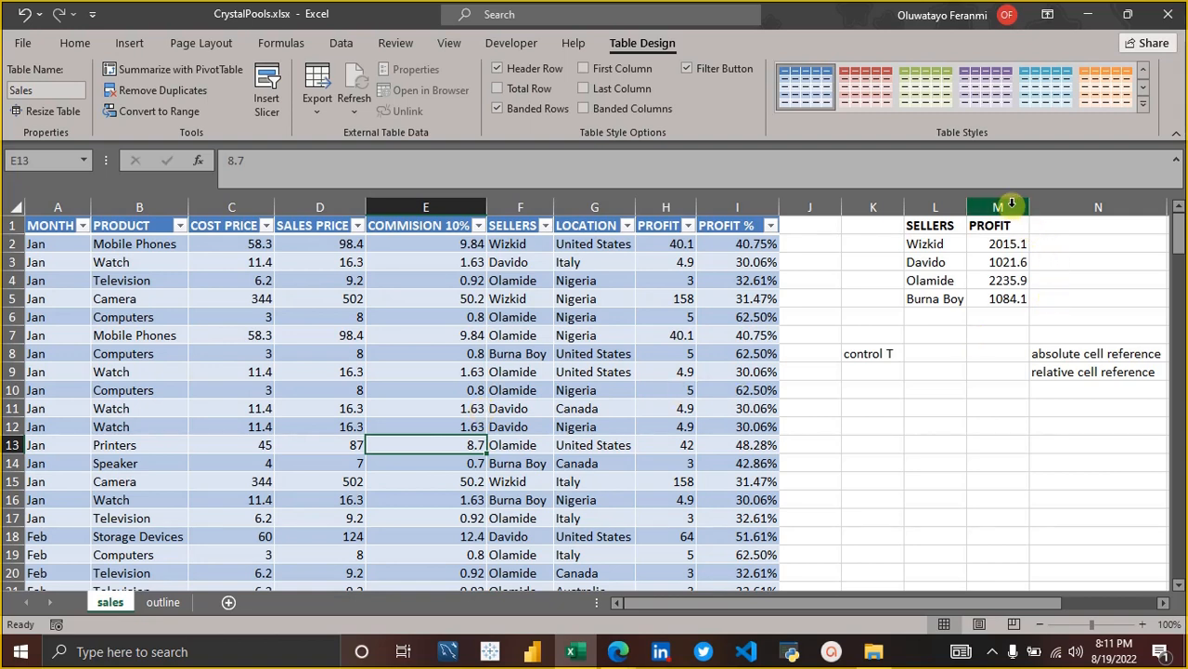
Insert a blank column M between the SELLERS and PROFIT columns of the seller summary.
click(1053, 220)
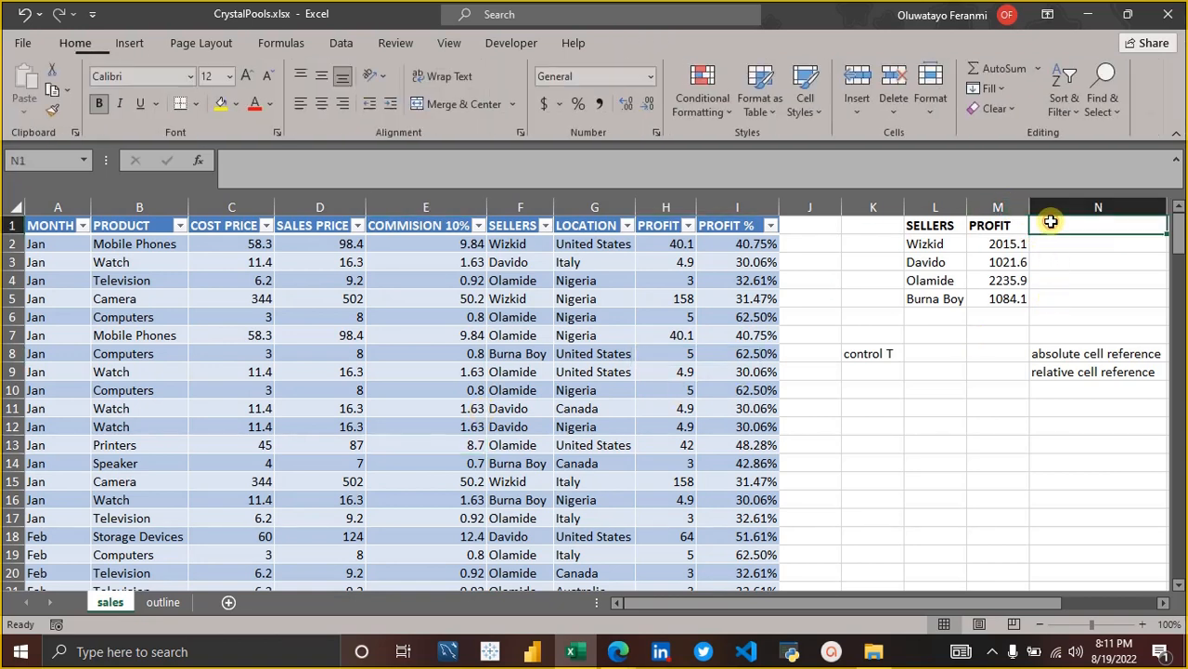
key(Right)
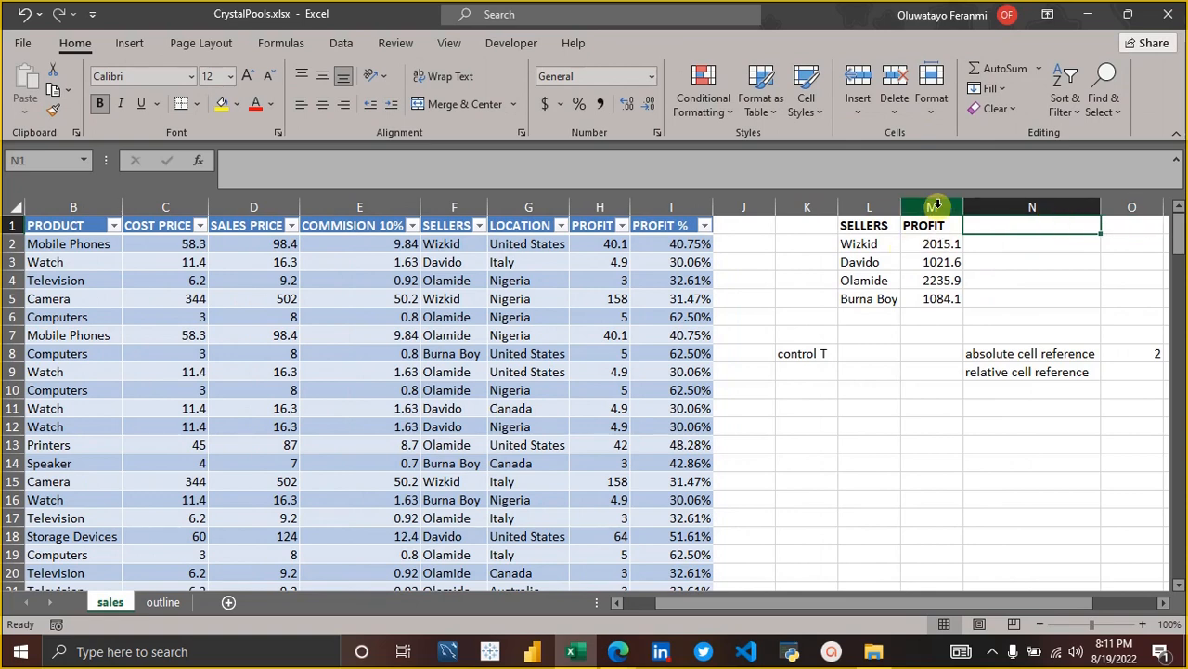
click(936, 206)
right_click(936, 206)
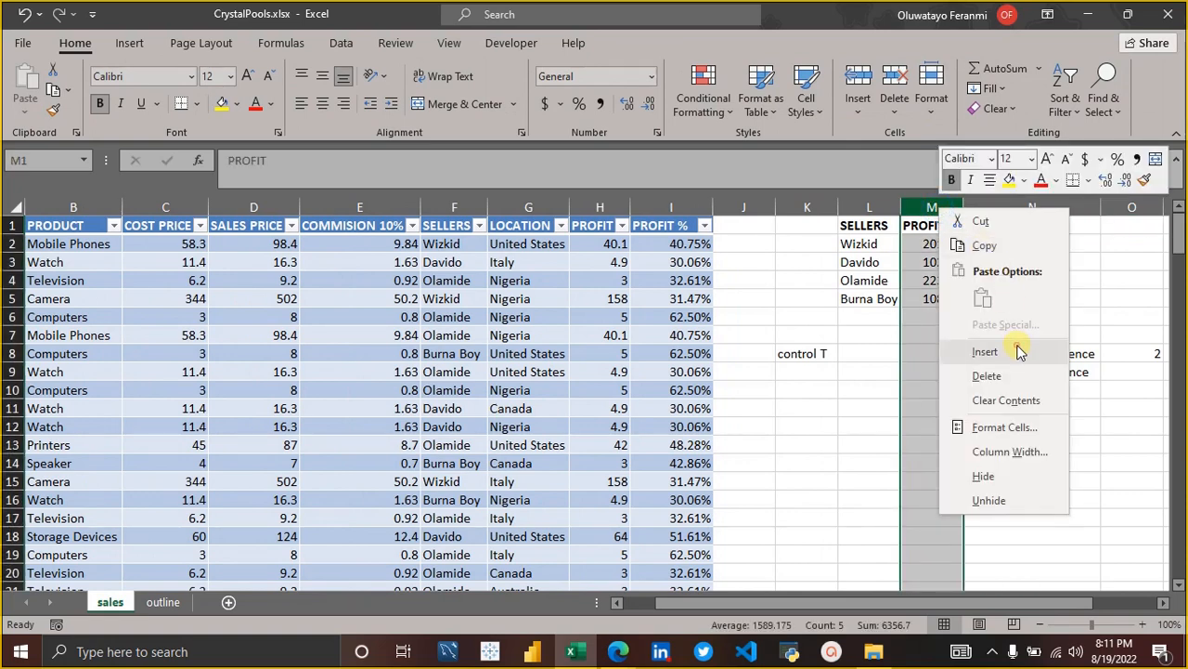
click(1017, 346)
click(955, 281)
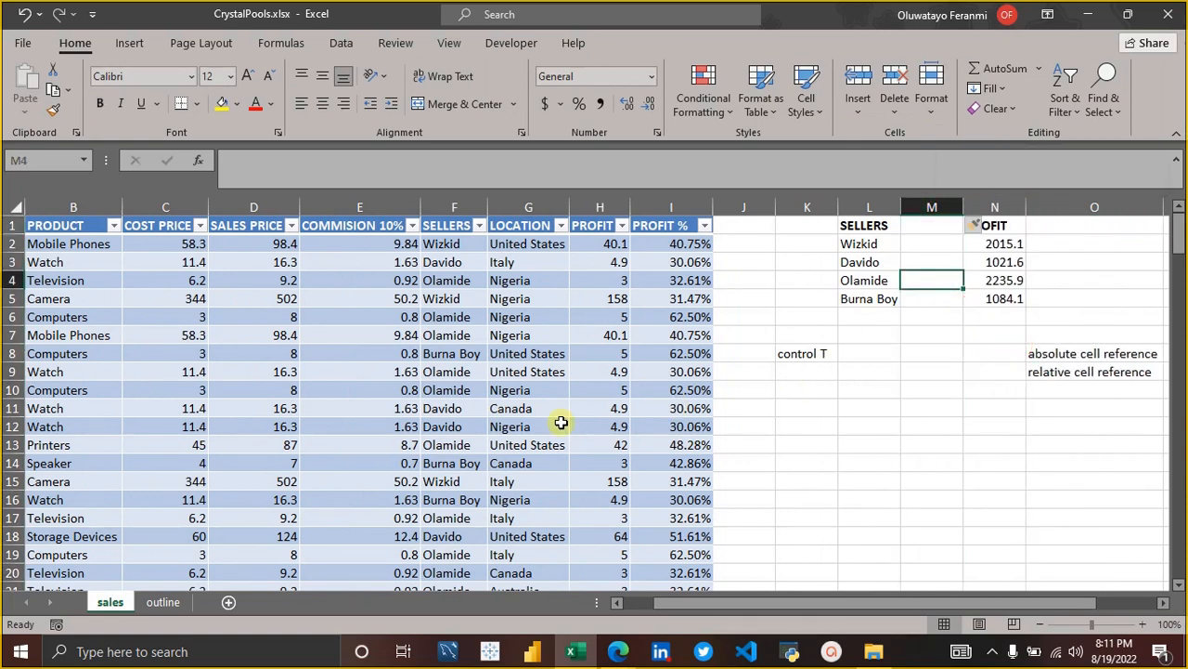
scroll(561, 422, left, 1)
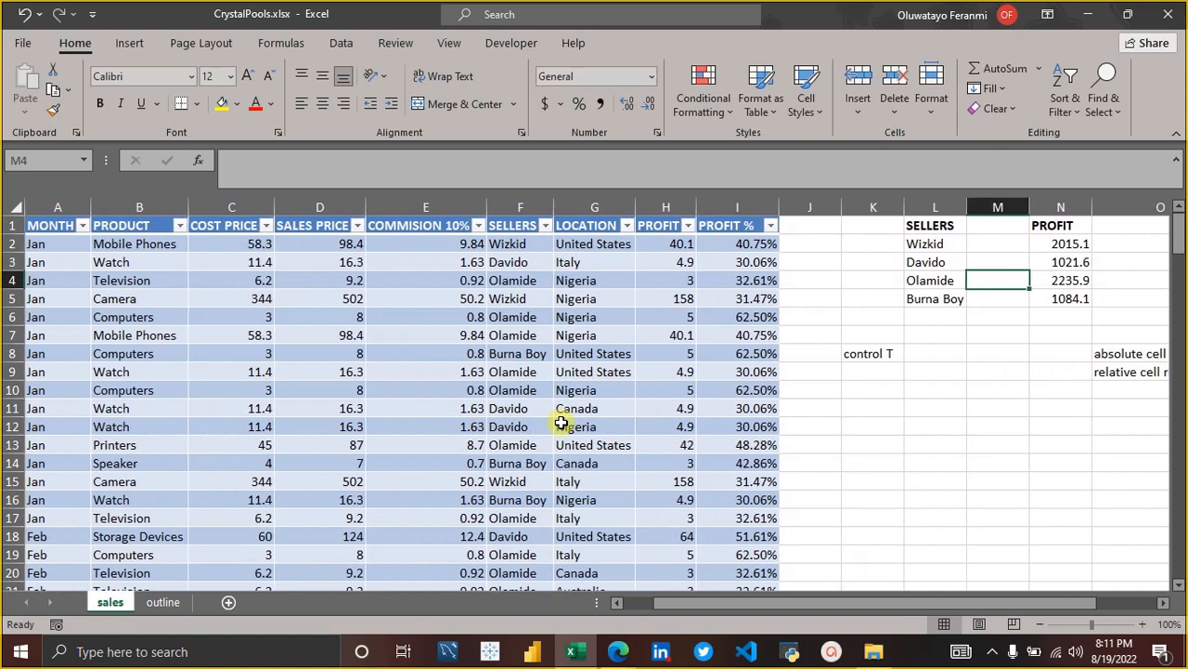
Check the existing SUMIF formula in N2, and start a new SUMIF formula in M2 beside Wizkid.
click(993, 247)
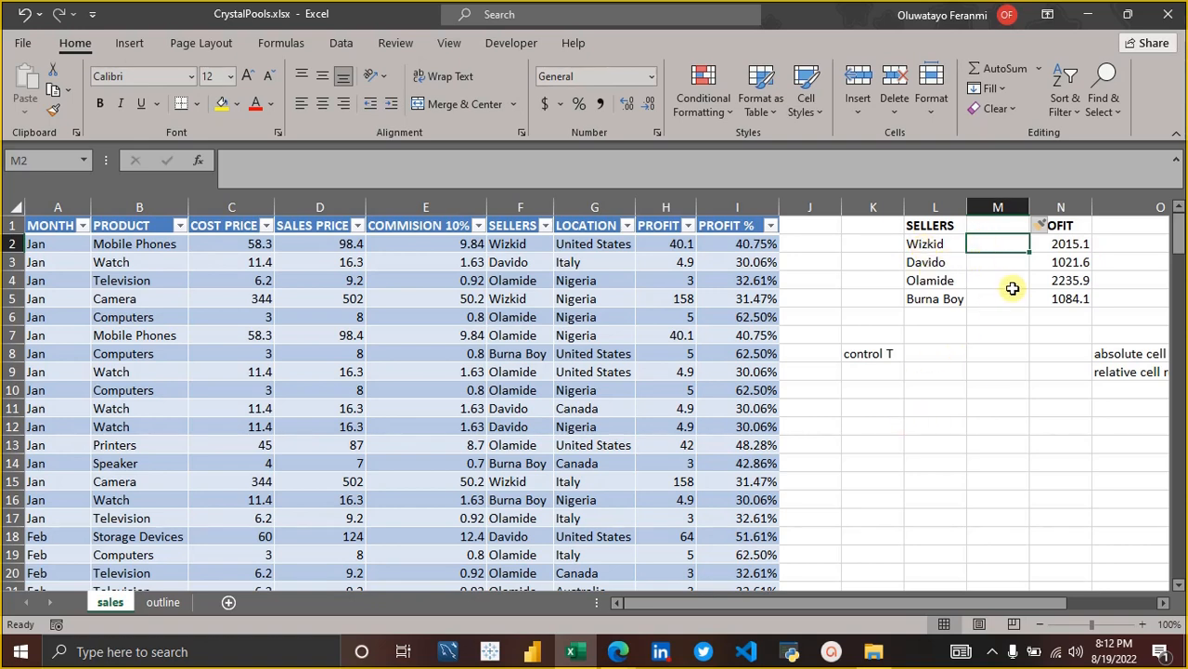
click(1063, 244)
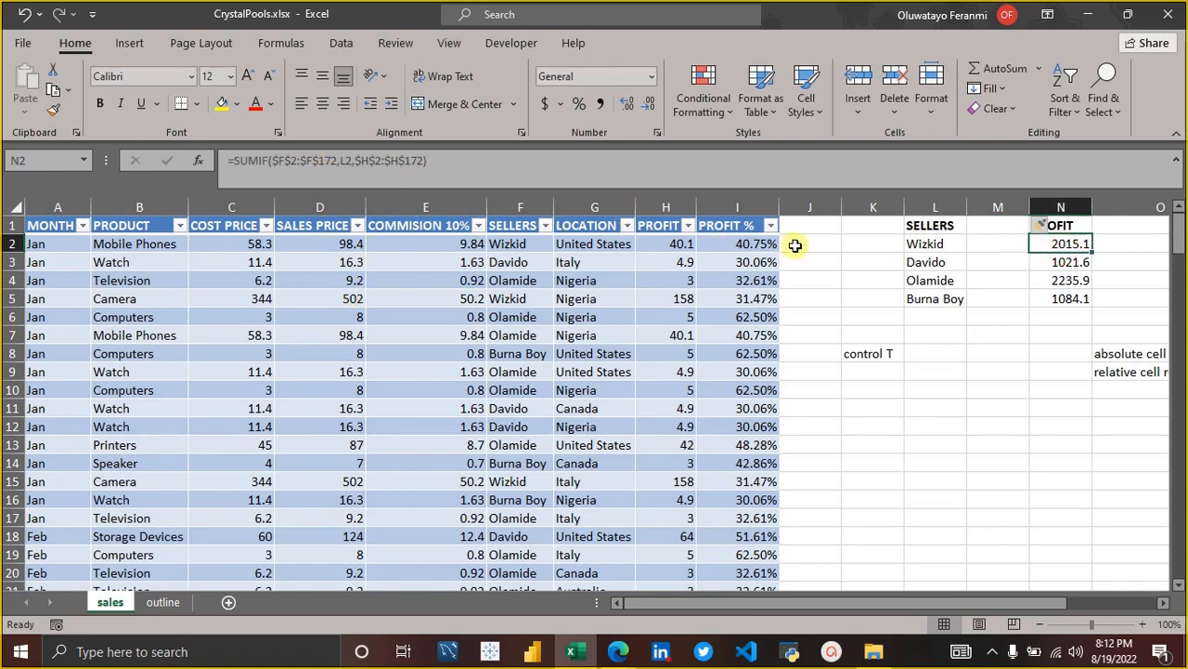
click(988, 244)
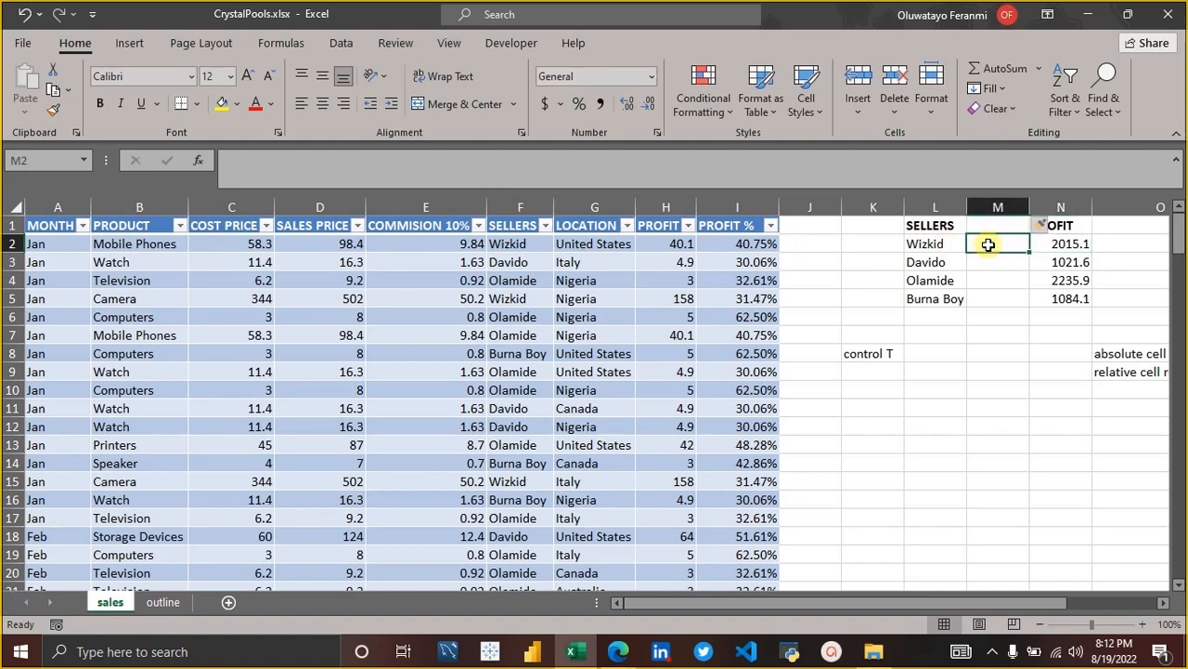
text(=)
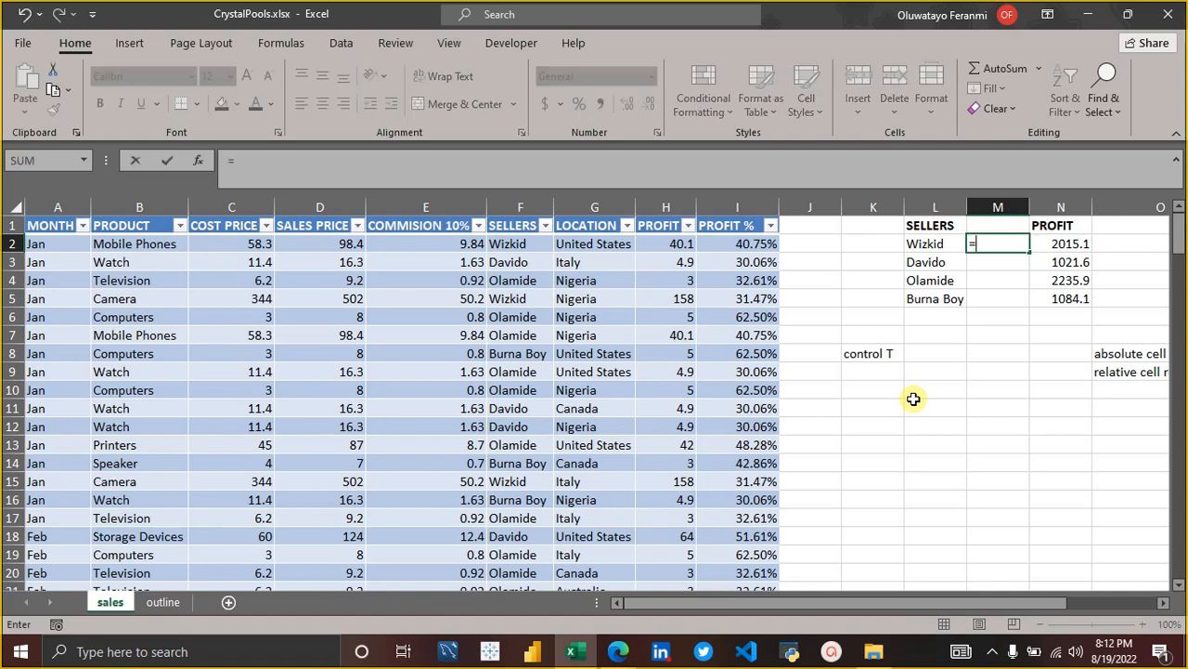
text(summi)
key(BackSpace)
key(BackSpace)
text(if)
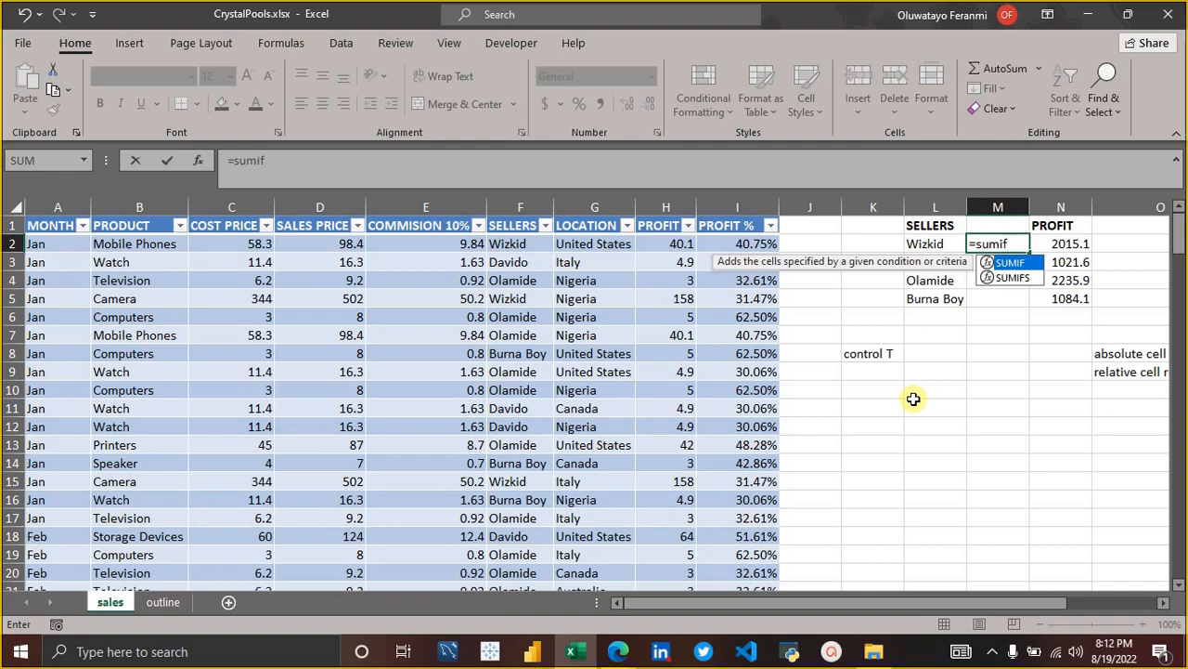
text(()
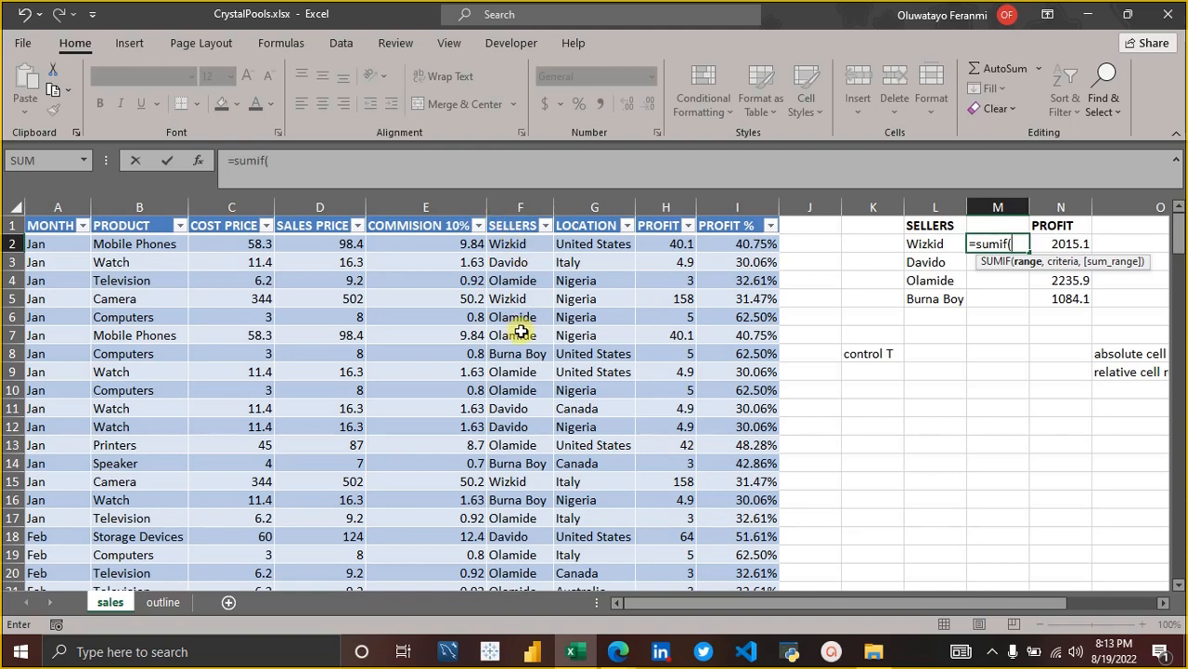
Enter the table column reference sales[SELLERS] as the range of M2's SUMIF formula, and proceed to its criteria.
text(sa)
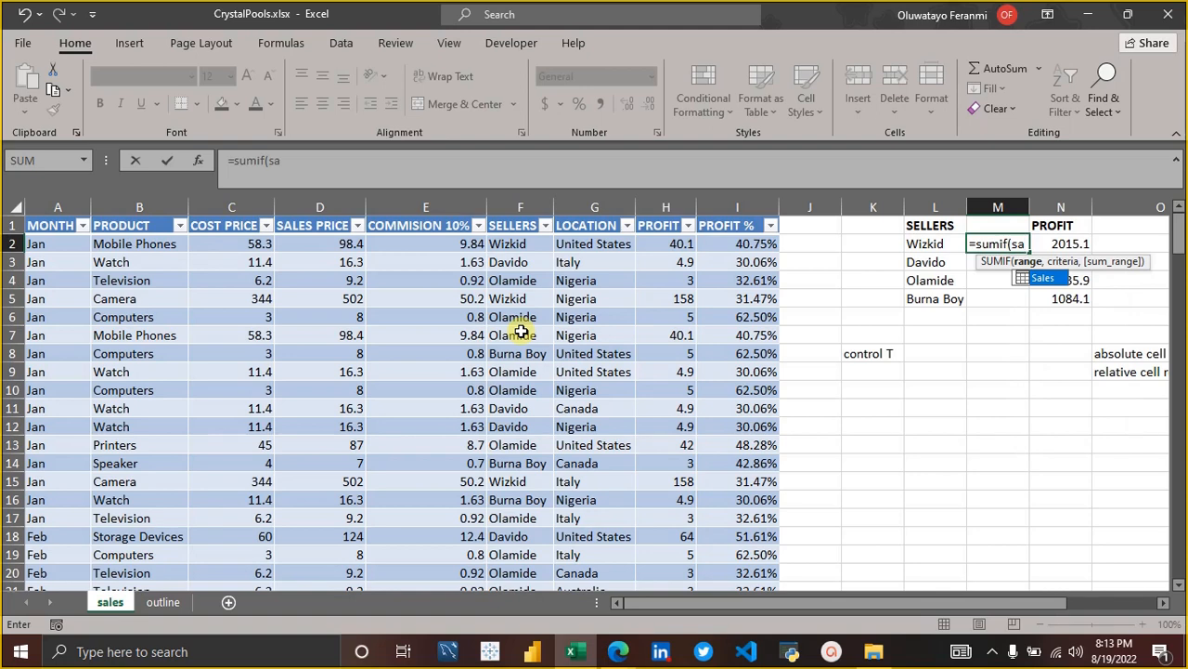
text(les)
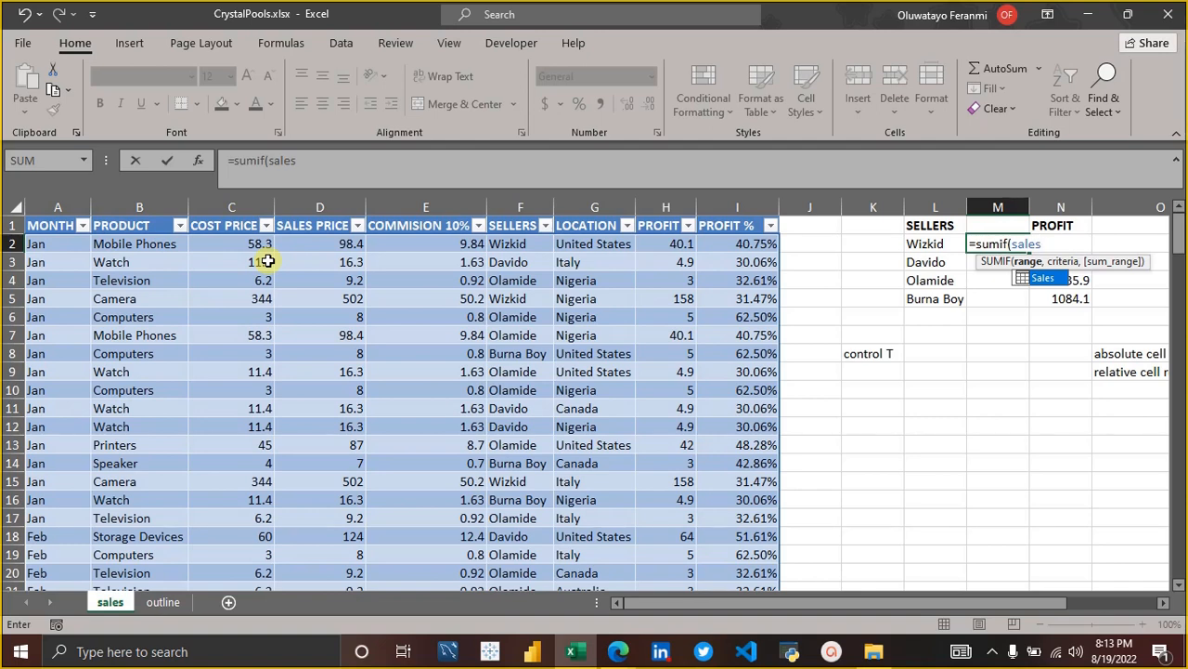
text([)
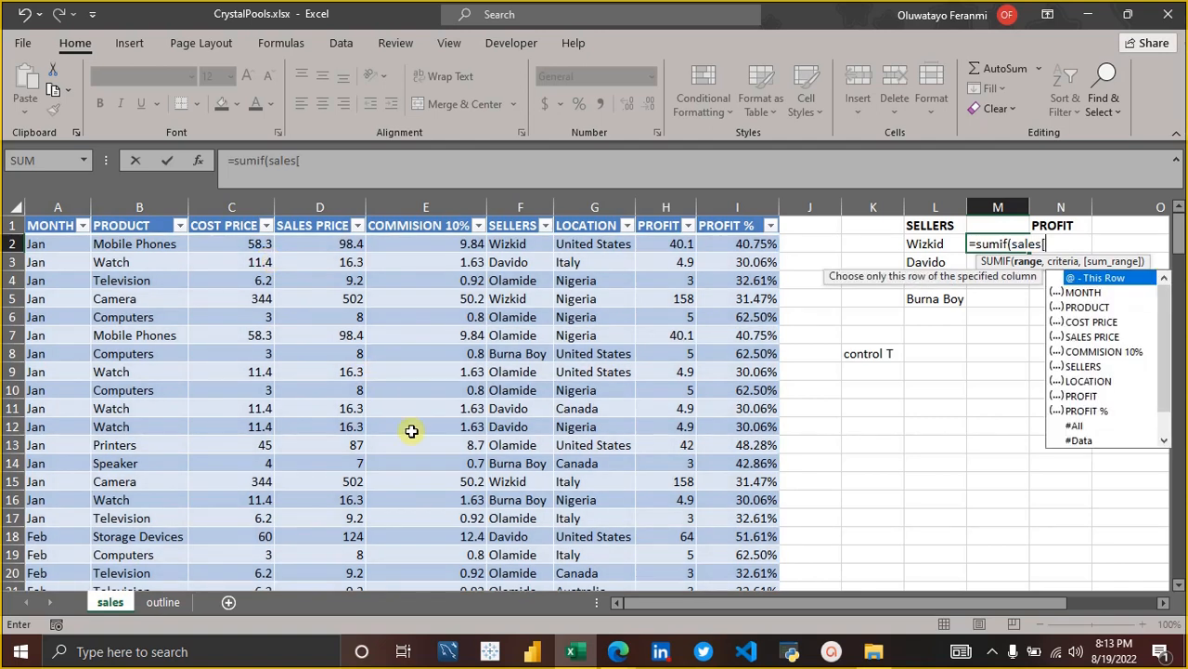
key(BackSpace)
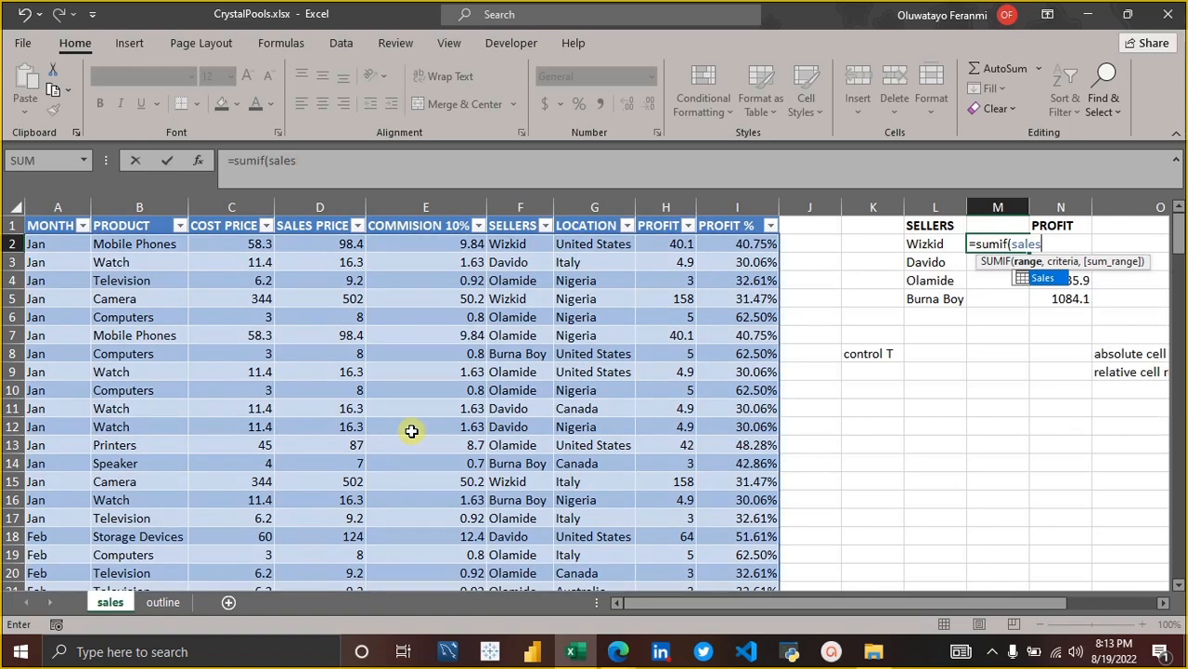
text([)
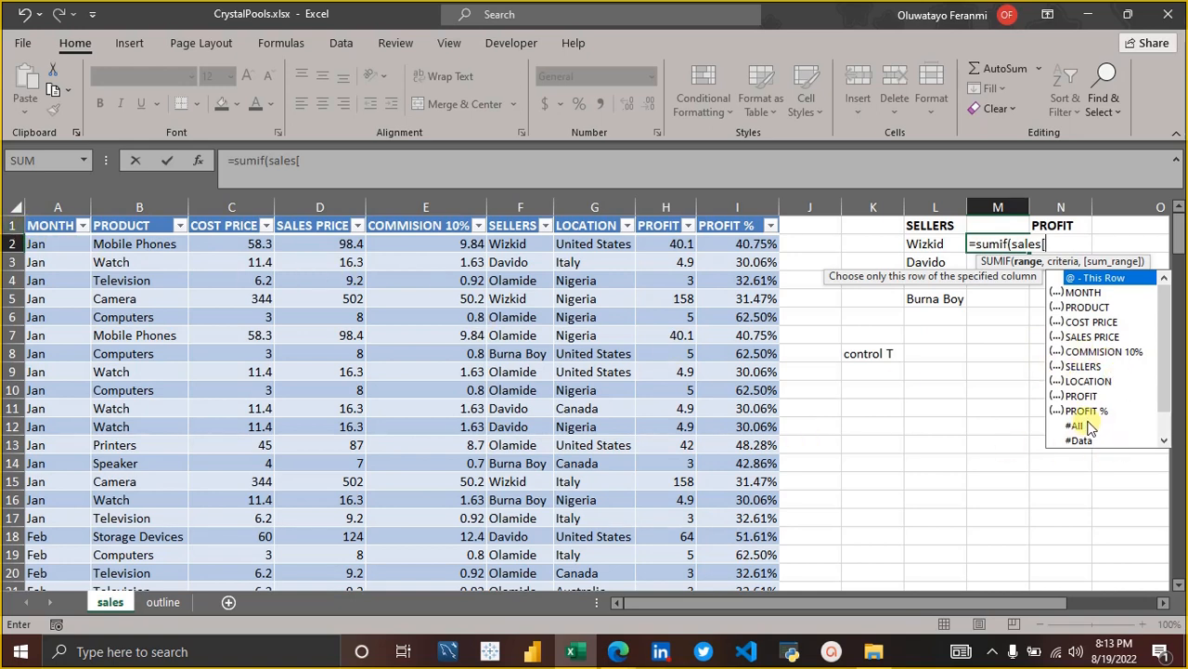
click(1084, 367)
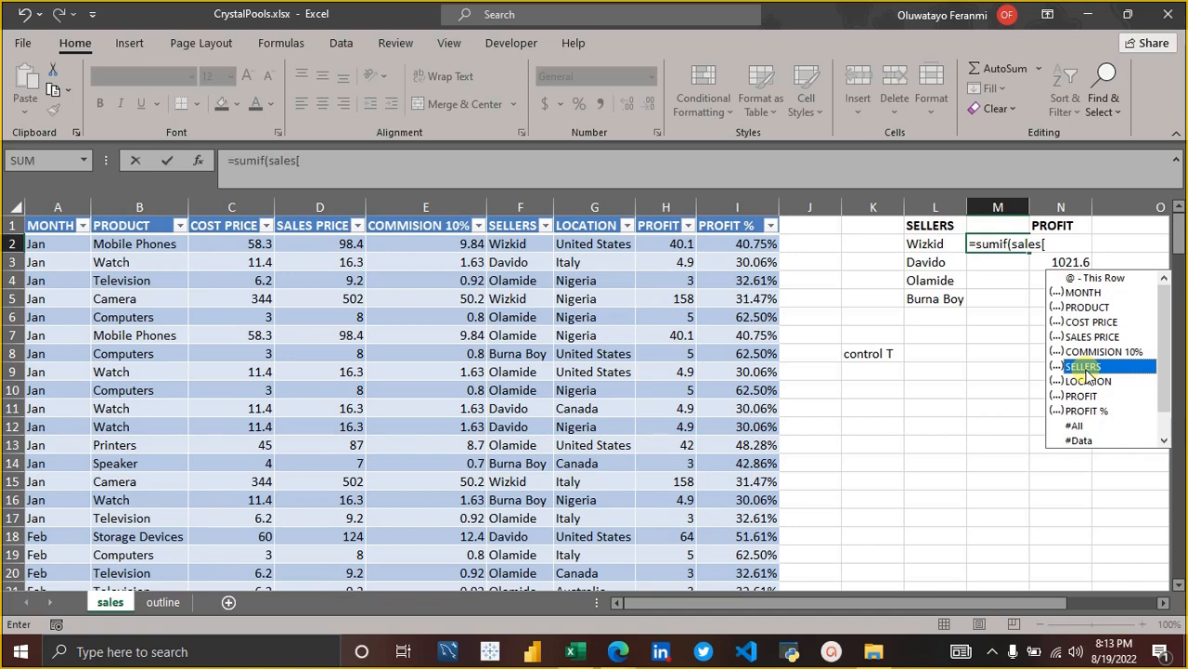
double_click(1086, 368)
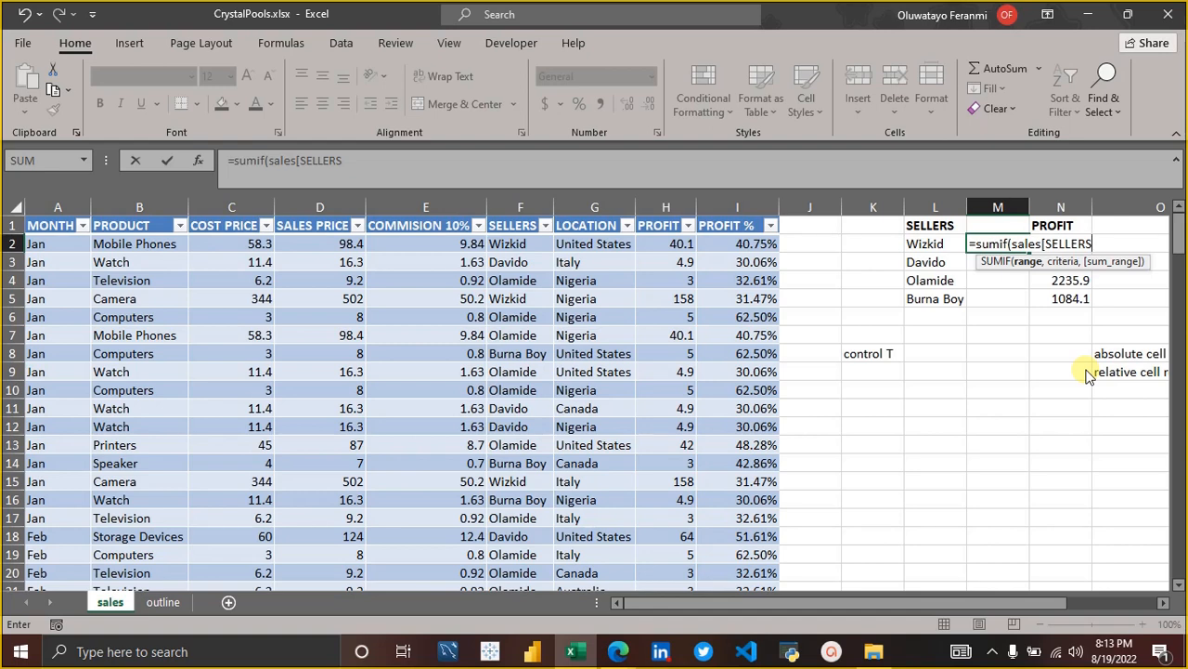
text(])
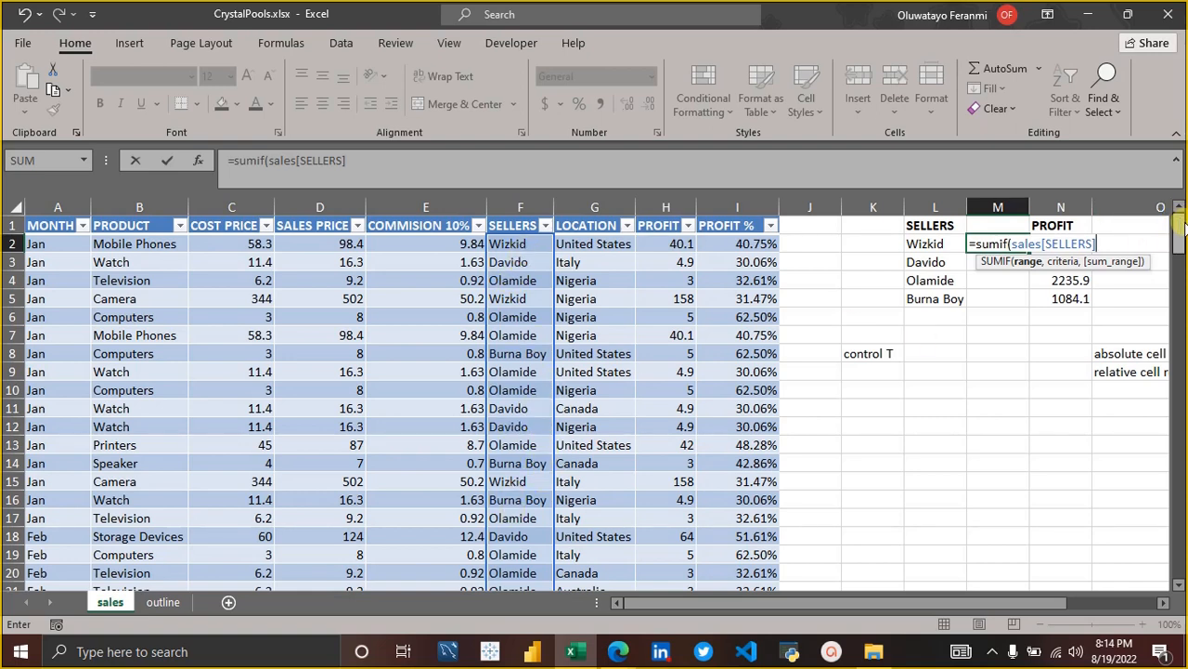
drag(1180, 232, 1174, 188)
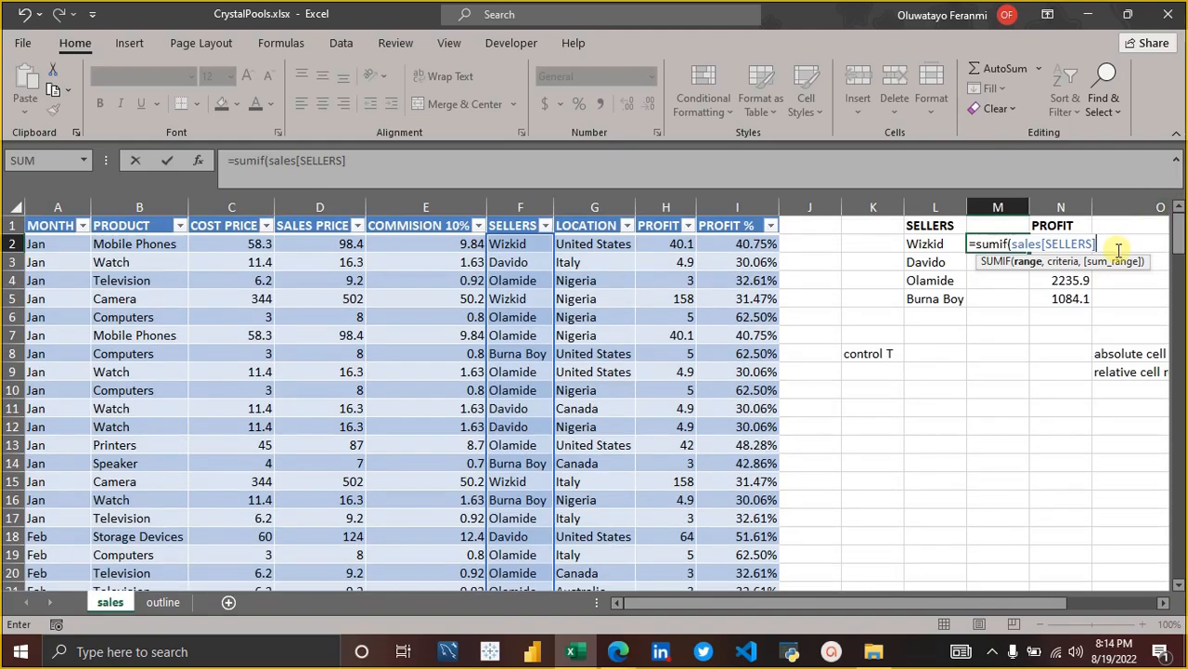
text(,"wi)
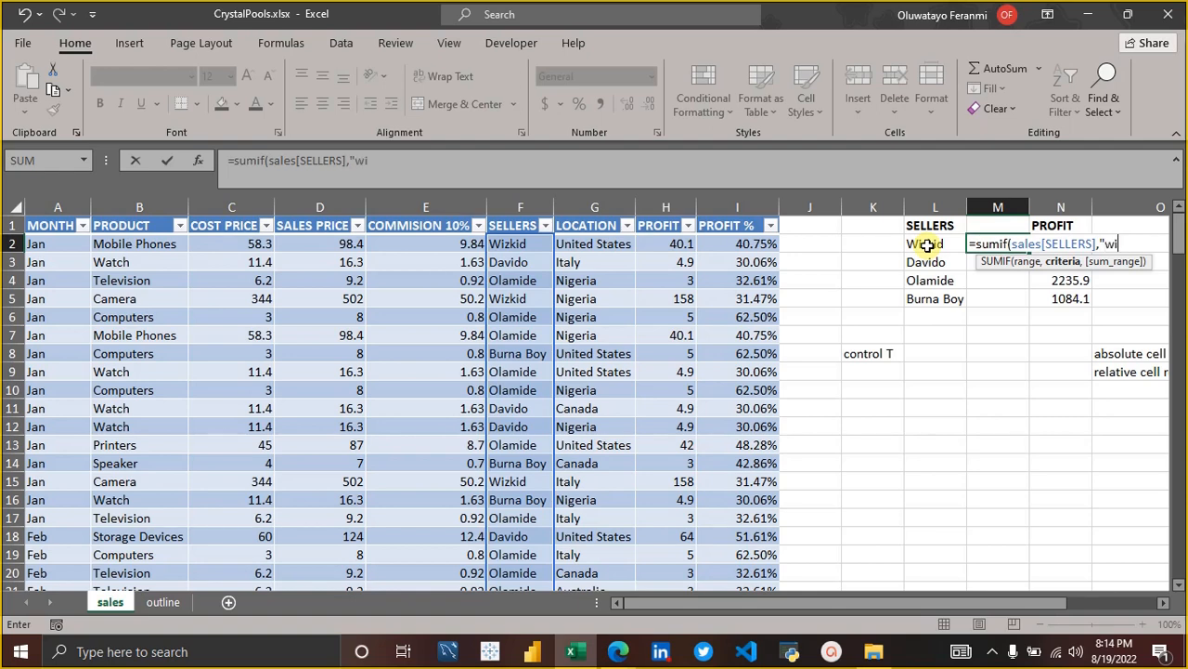
text(zkid)
key(BackSpace)
key(BackSpace)
key(BackSpace)
key(BackSpace)
key(BackSpace)
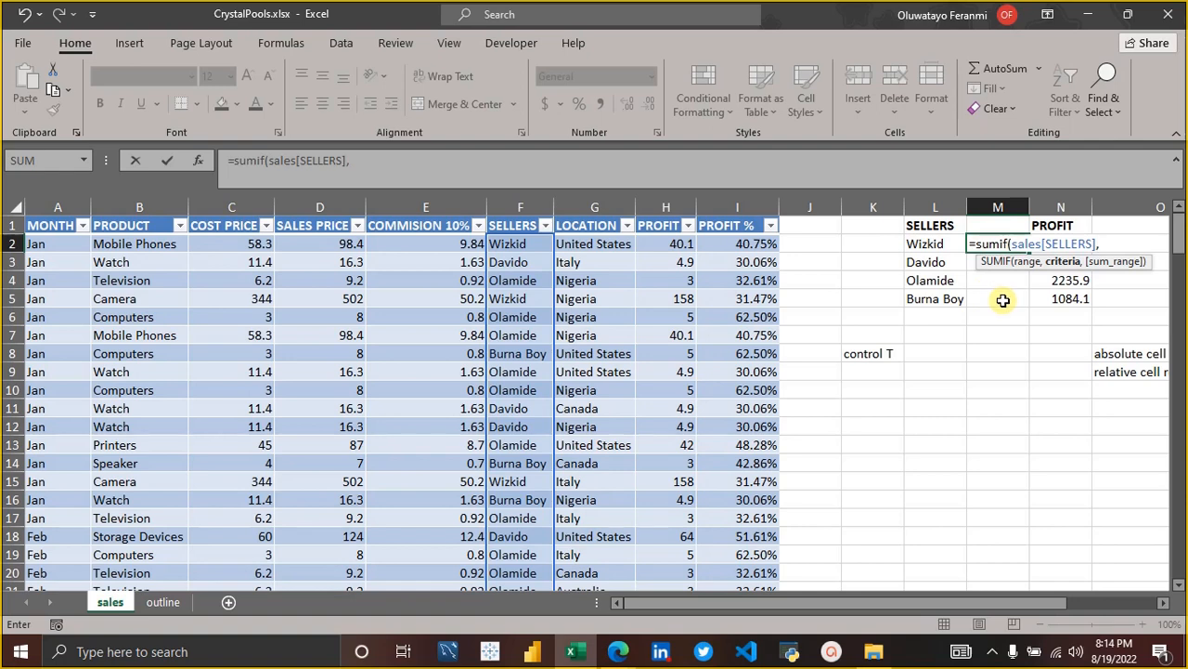
Use cell L2 as the criteria of M2's SUMIF formula, and proceed to its sum range.
click(919, 247)
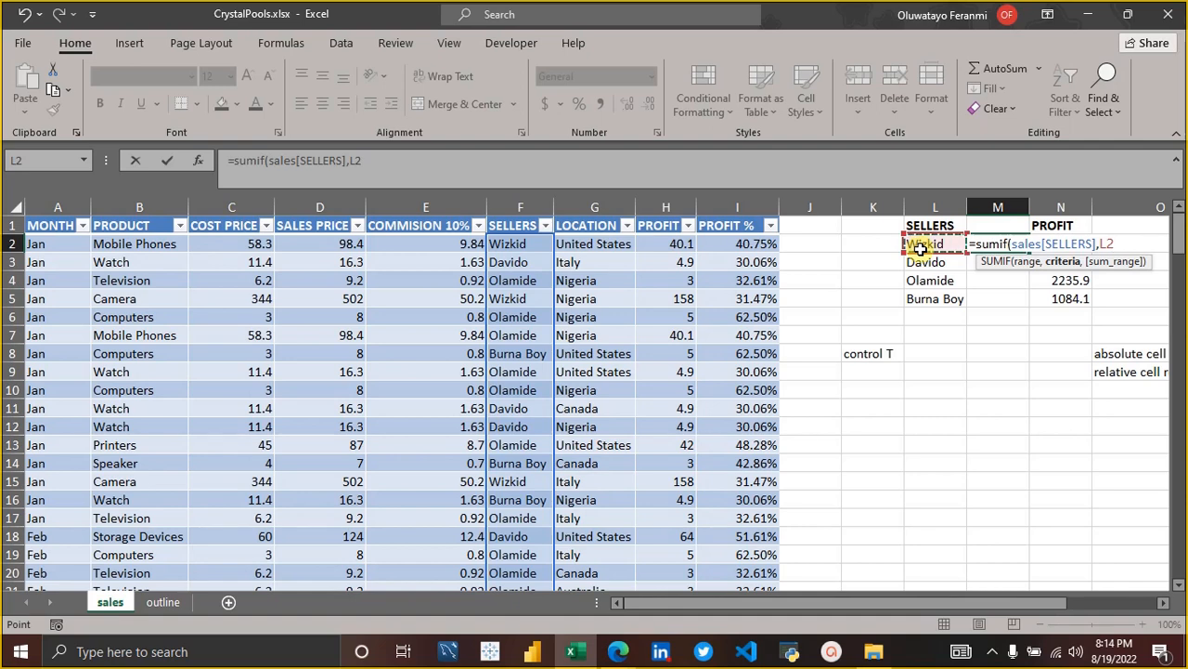
text(,)
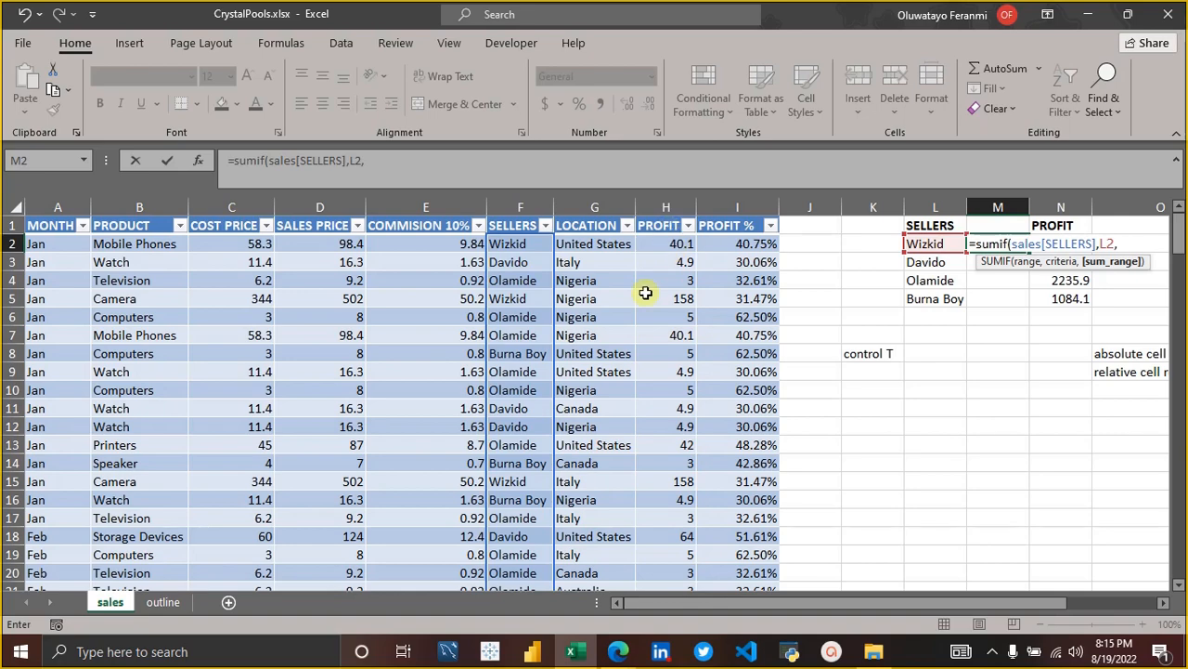
Switch to the Google Meet call in Edge, admit the waiting participant, and return to the Excel workbook.
mouse_move(621, 655)
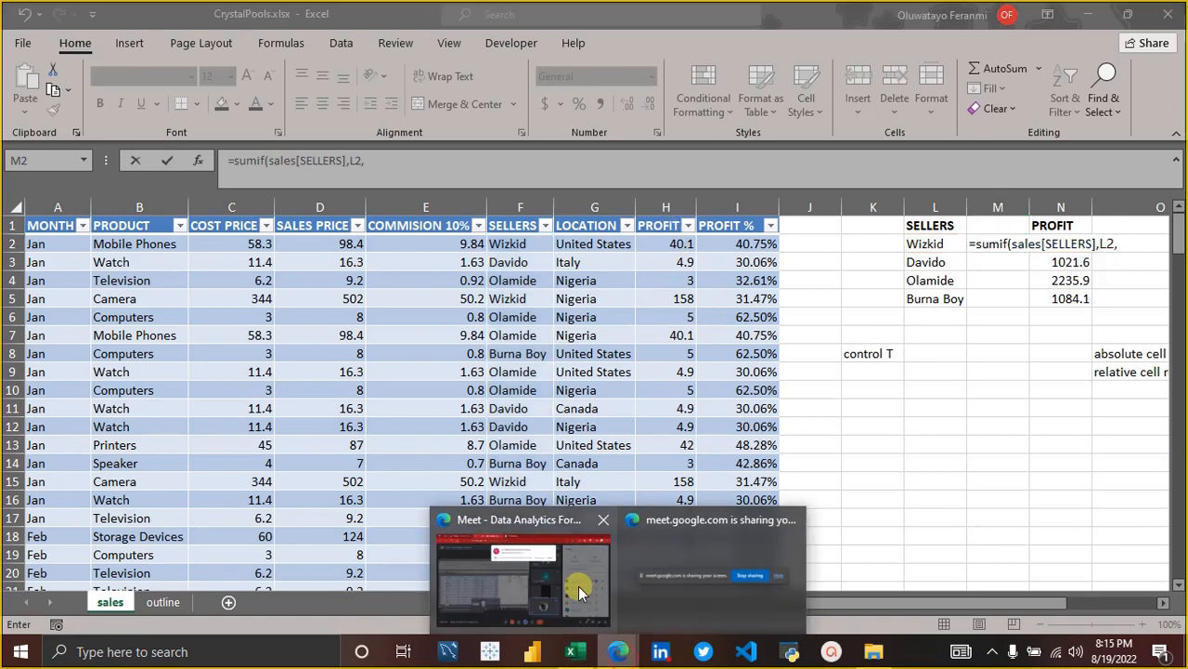
click(578, 586)
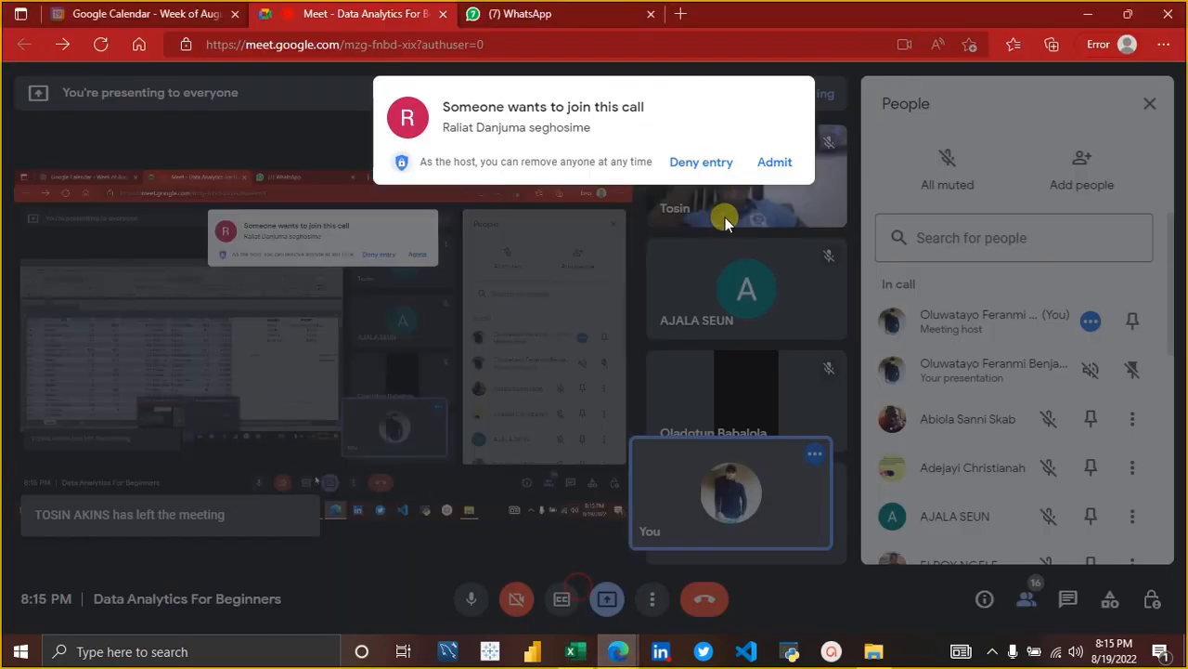
click(772, 164)
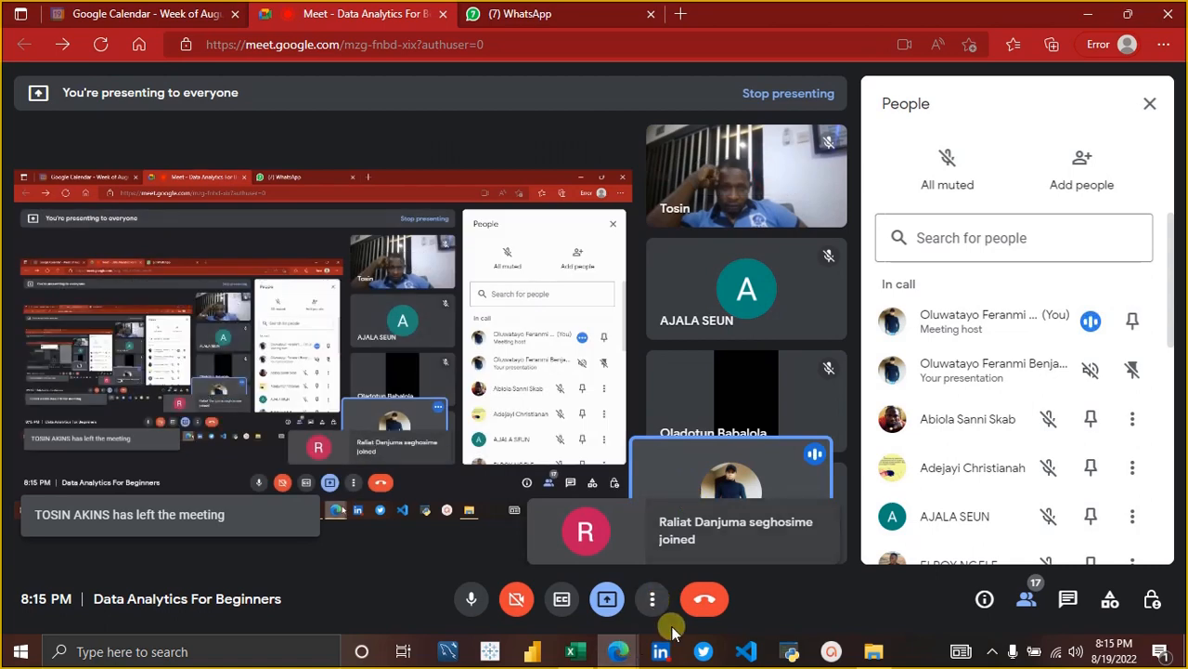
click(573, 653)
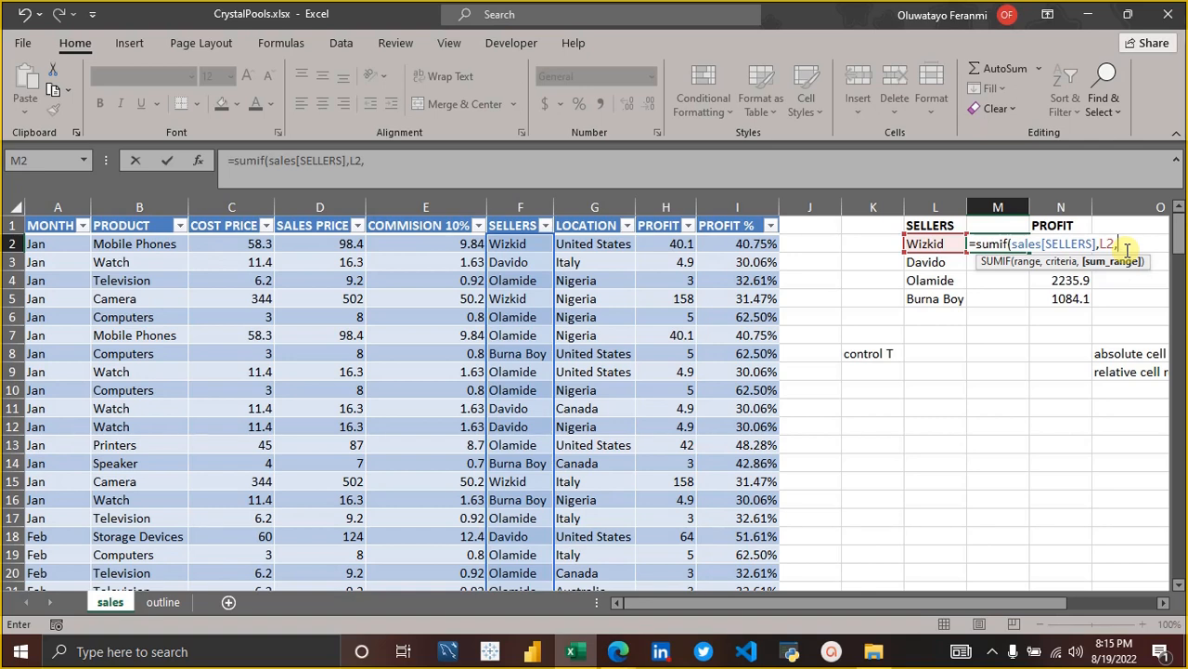
Enter the table column reference sales[PROFIT] as the sum range of M2's SUMIF formula.
text(sa)
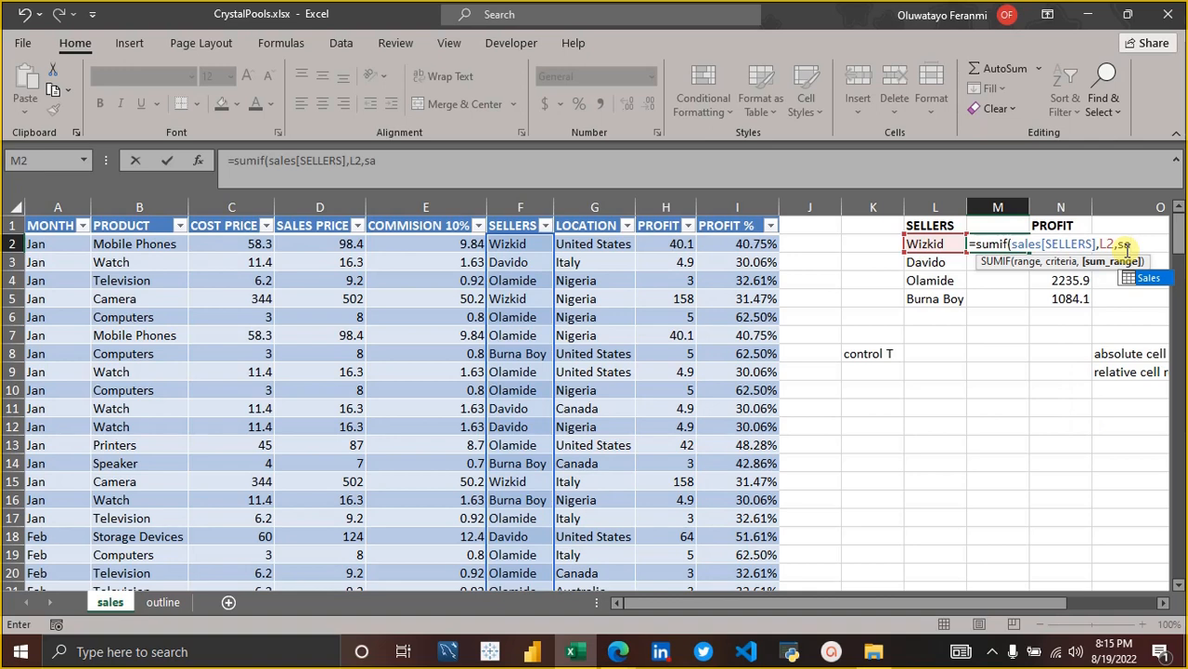
drag(1031, 603, 1134, 604)
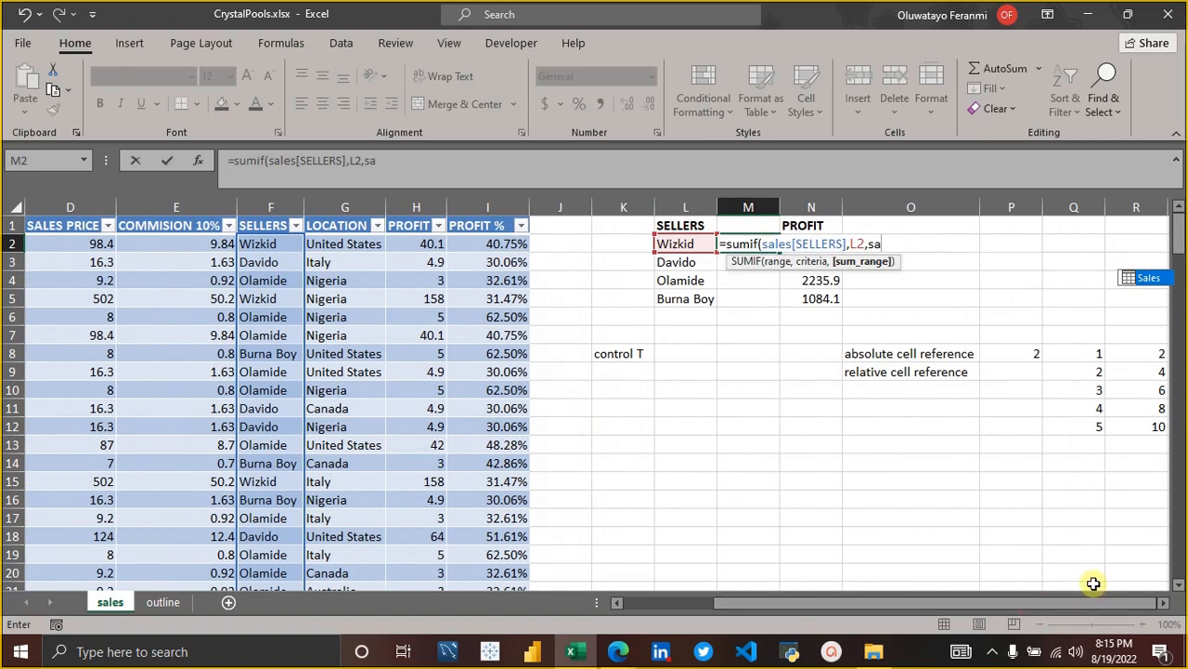
text(les)
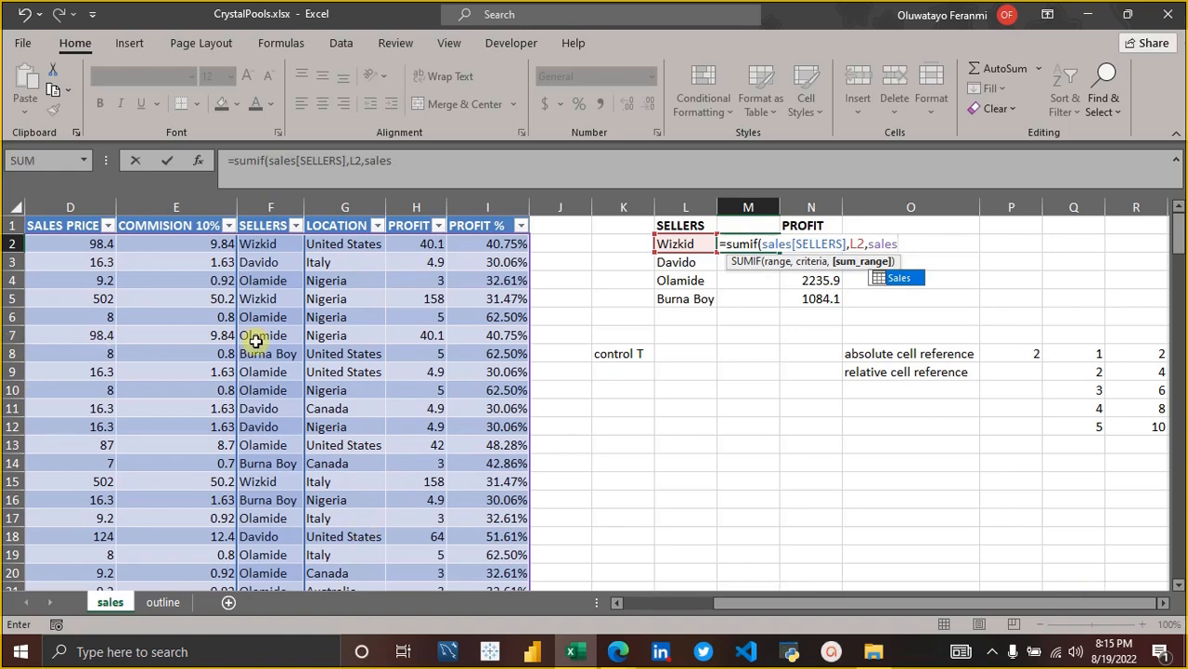
text([)
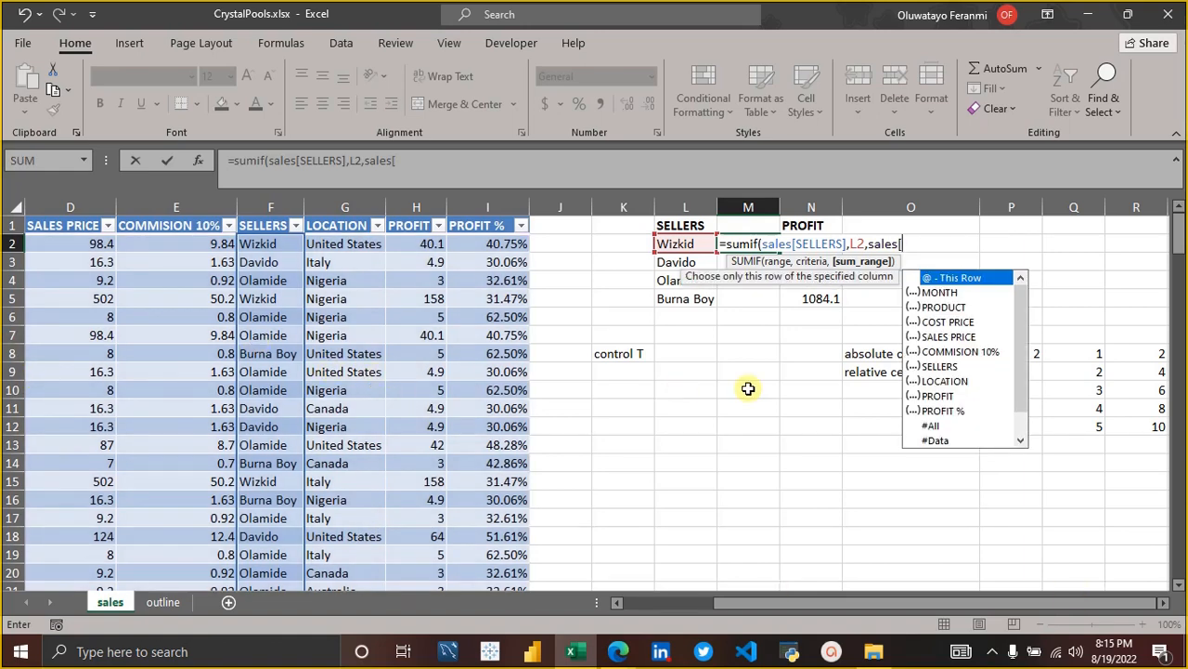
click(933, 398)
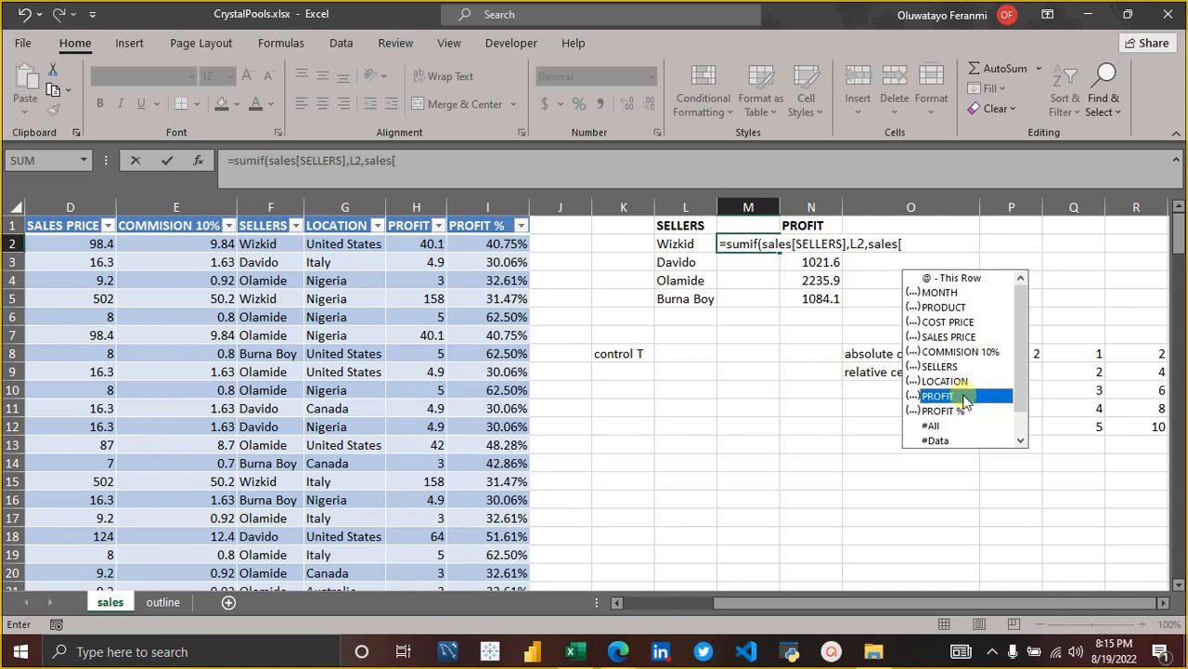
text(pro)
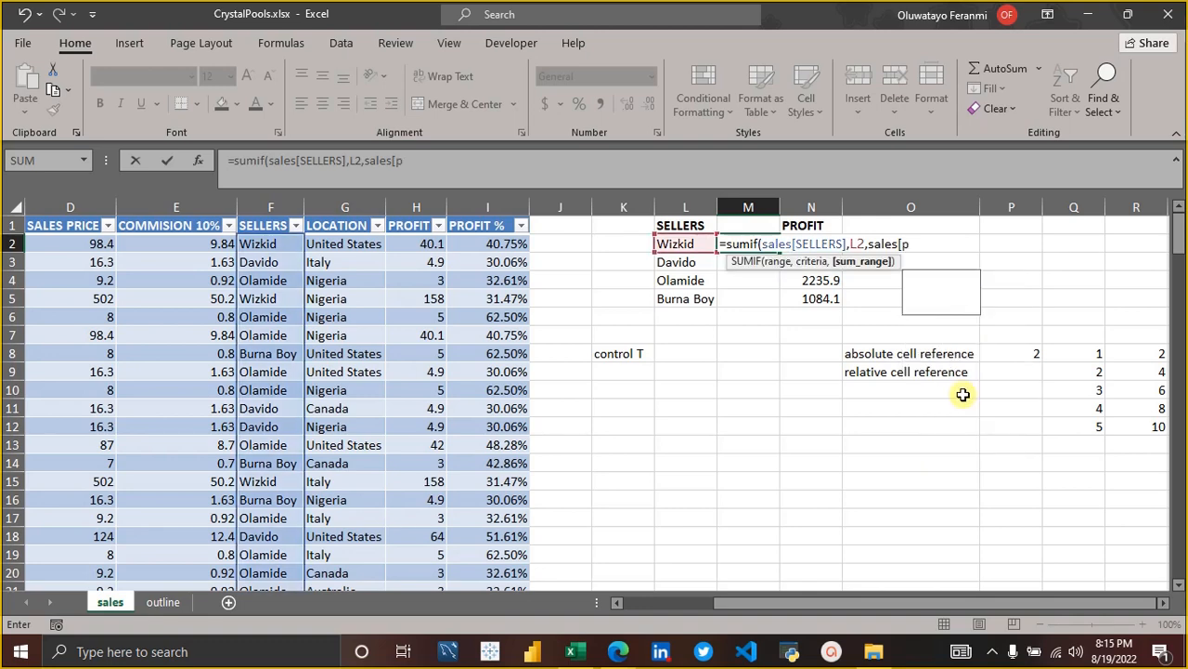
text(fit)
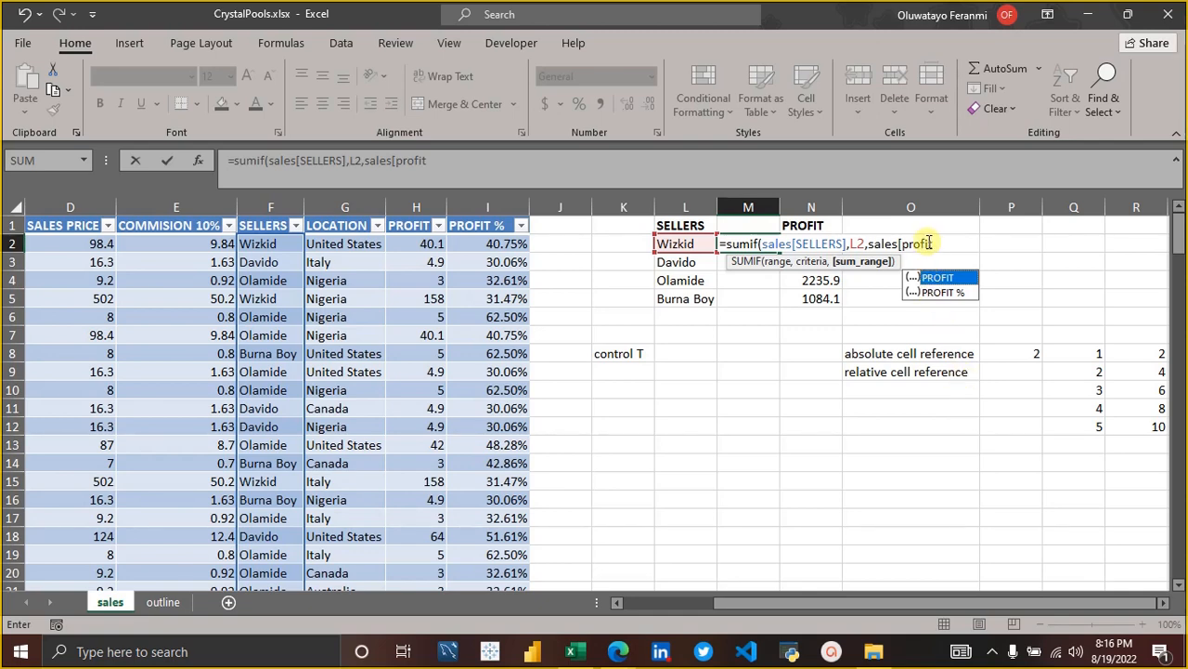
key(Tab)
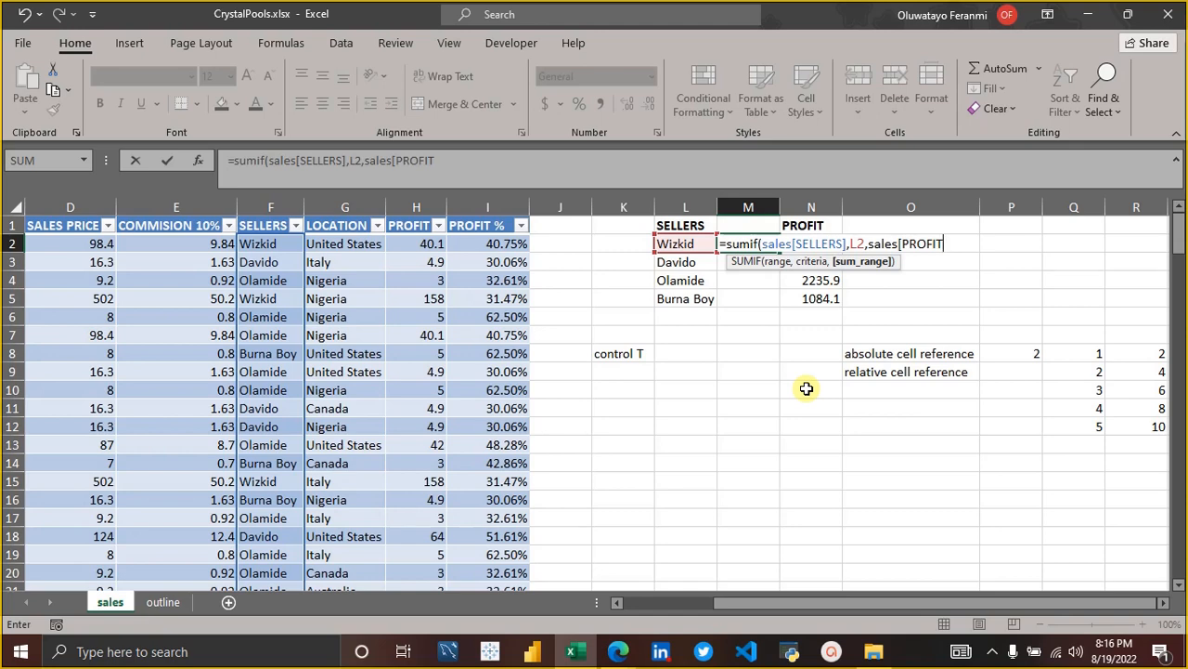
text(])
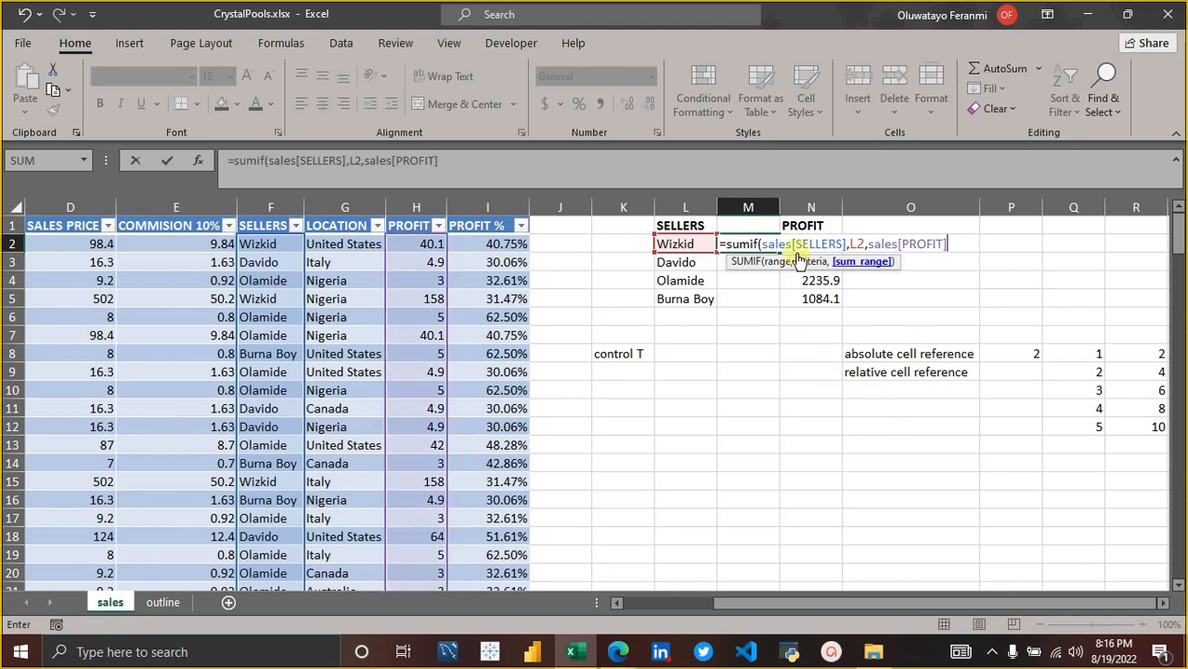
text())
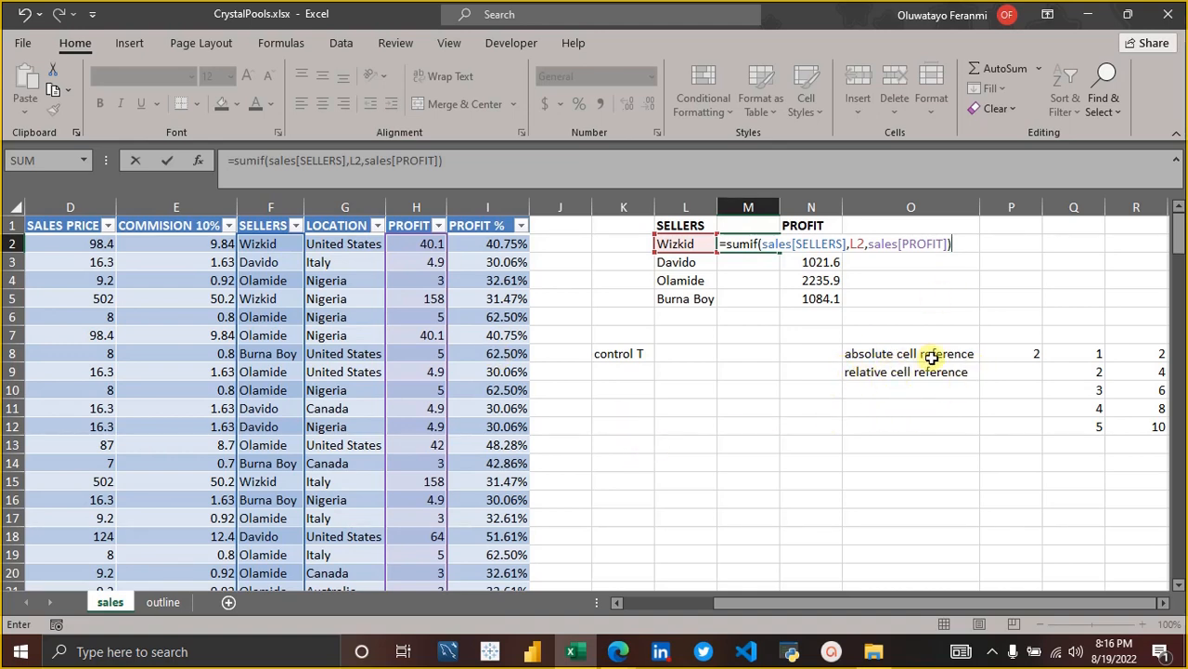
Complete M2's SUMIF formula and fill it down through M5 for the remaining sellers.
key(Return)
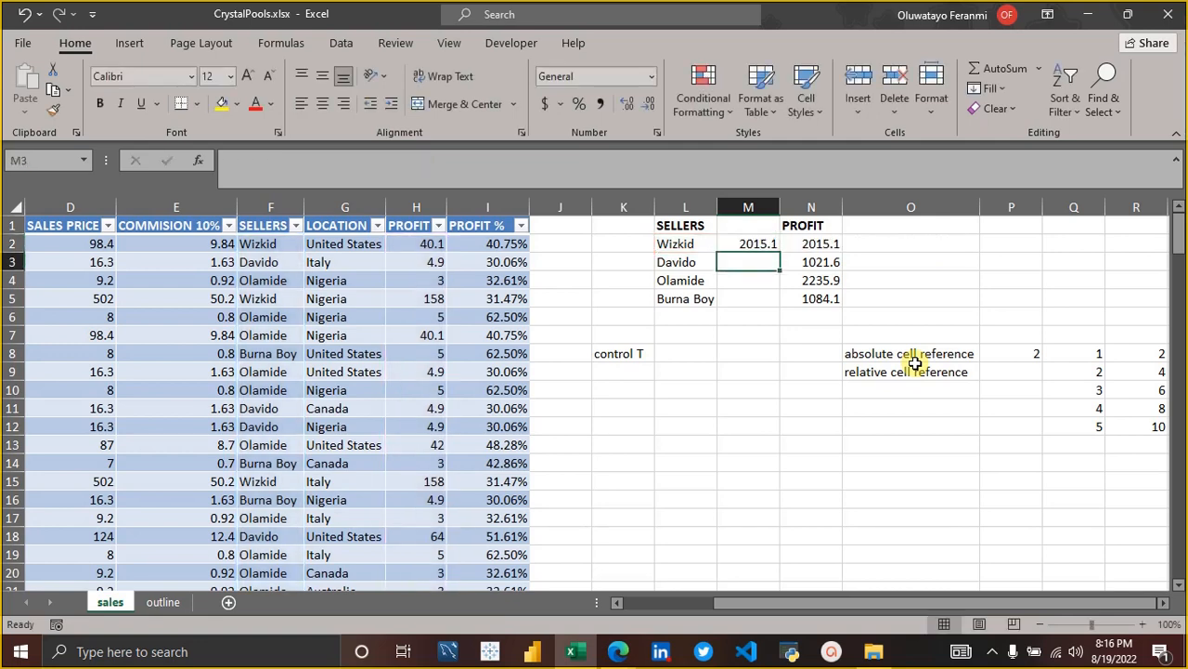
click(767, 244)
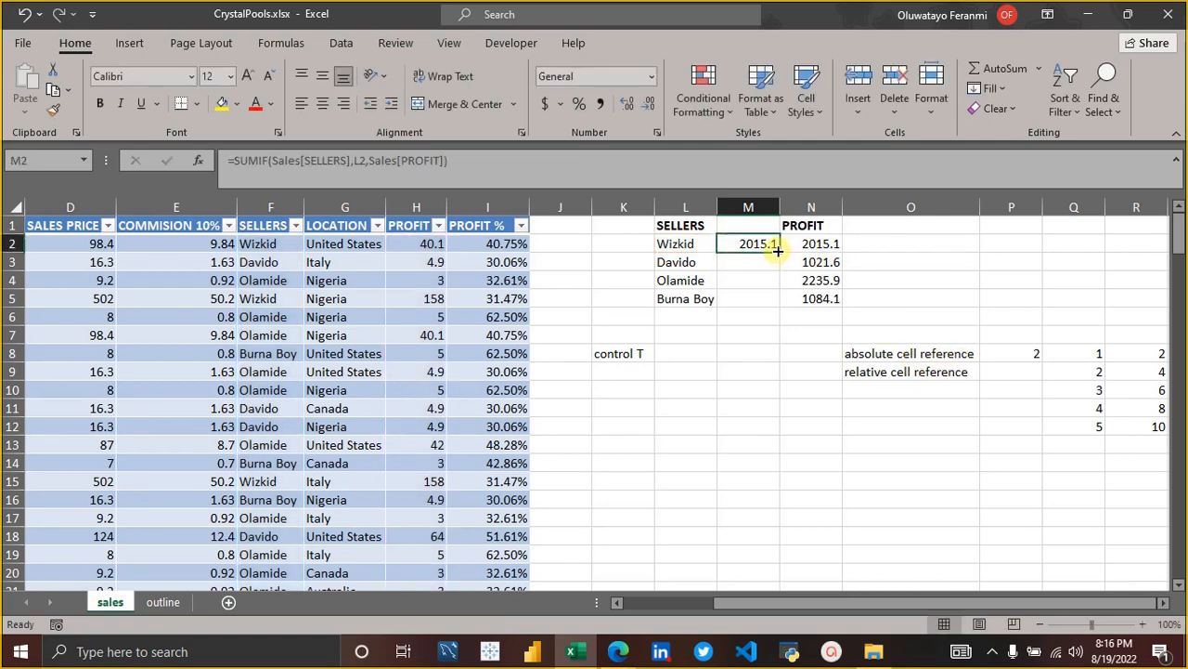
drag(777, 250, 765, 303)
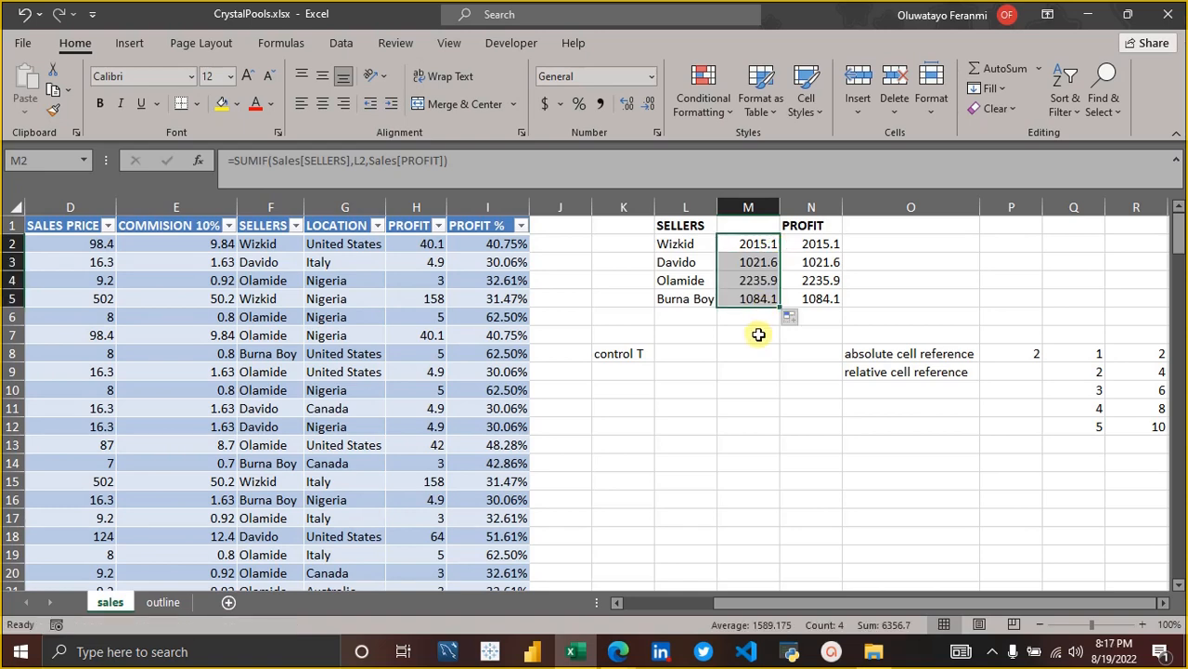
click(758, 332)
Compare the table-reference SUMIF formulas in column M with the absolute-range SUMIF formulas in column N.
click(750, 300)
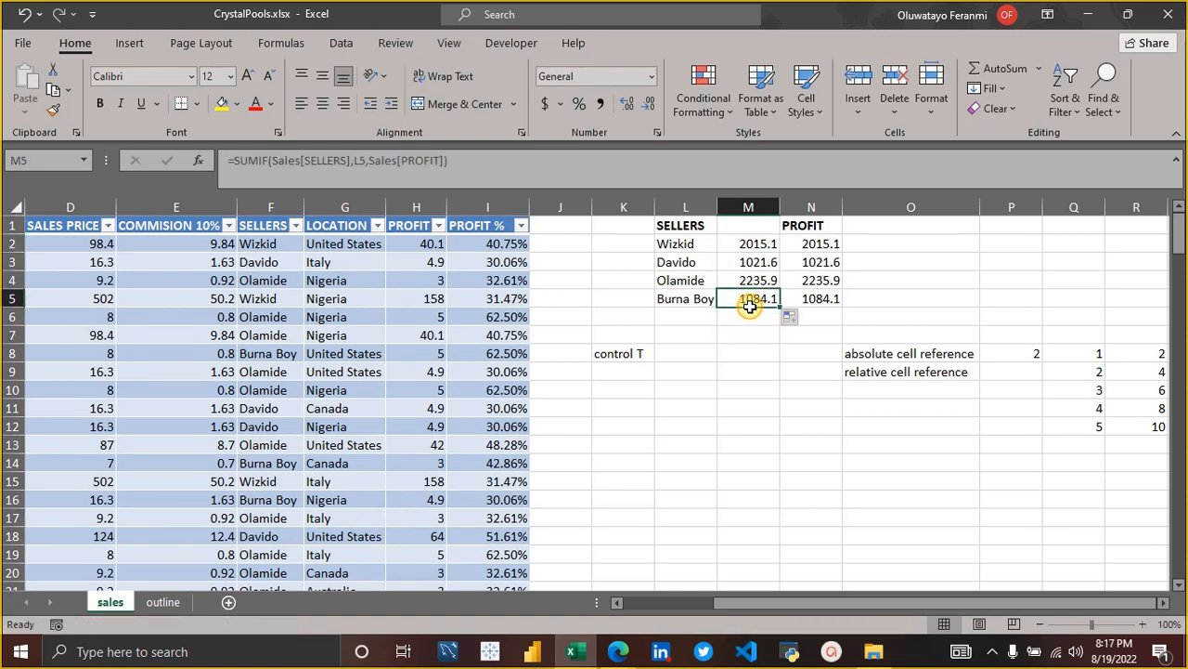
click(831, 299)
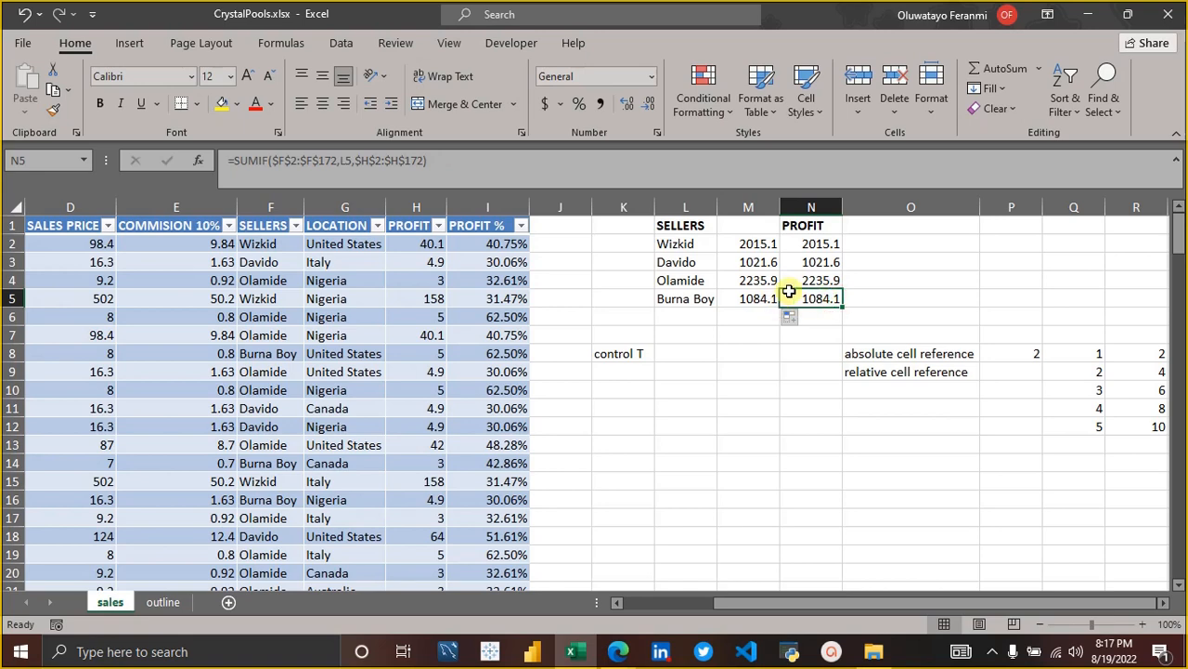
click(755, 229)
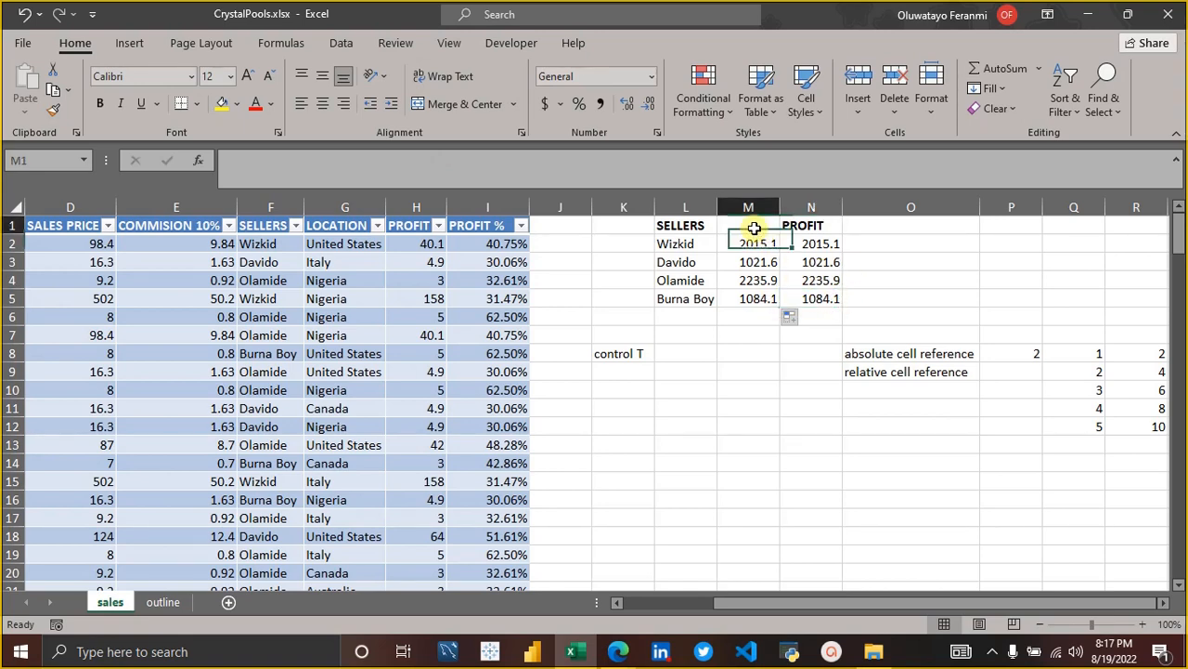
click(812, 226)
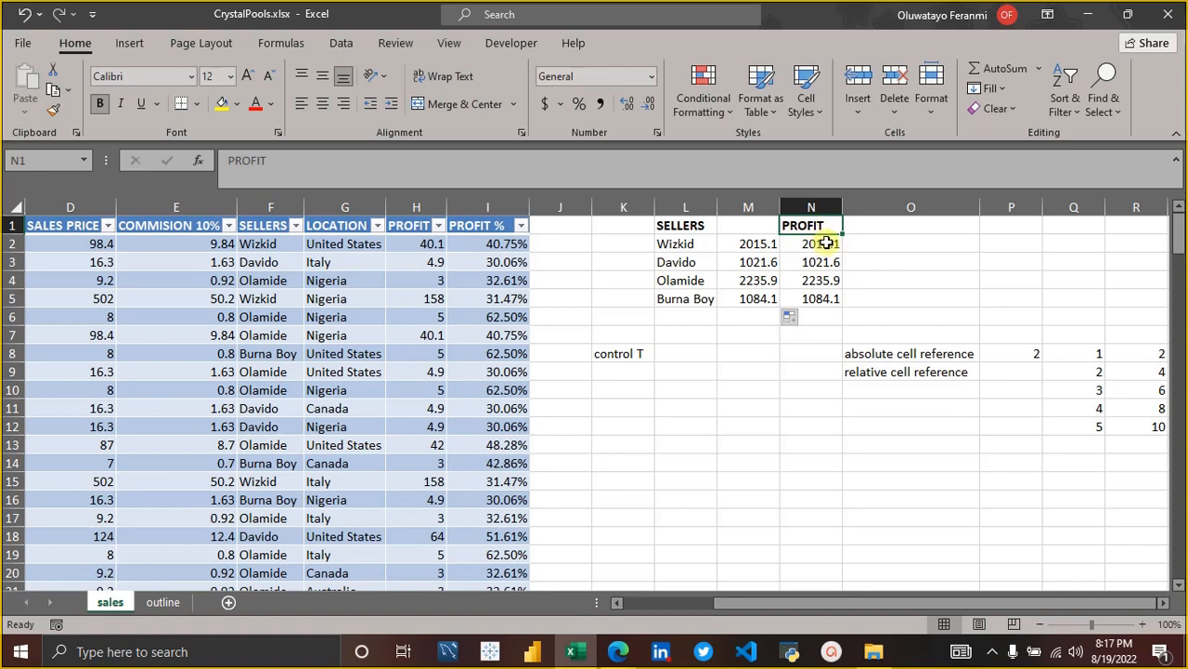
click(809, 245)
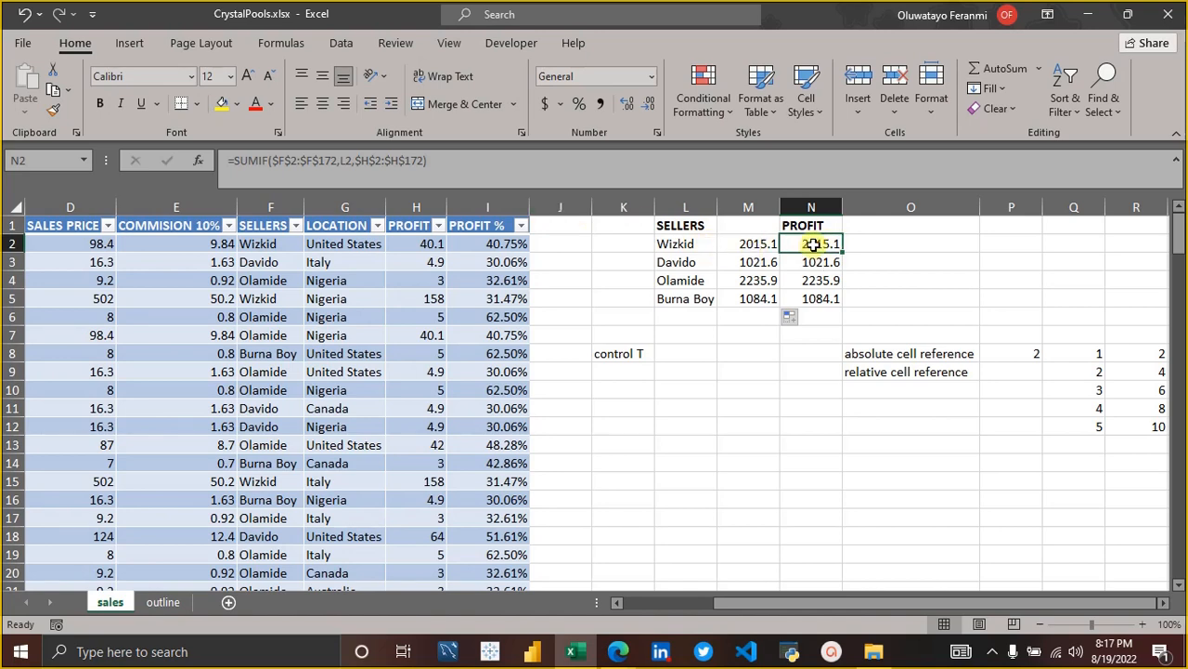
click(677, 158)
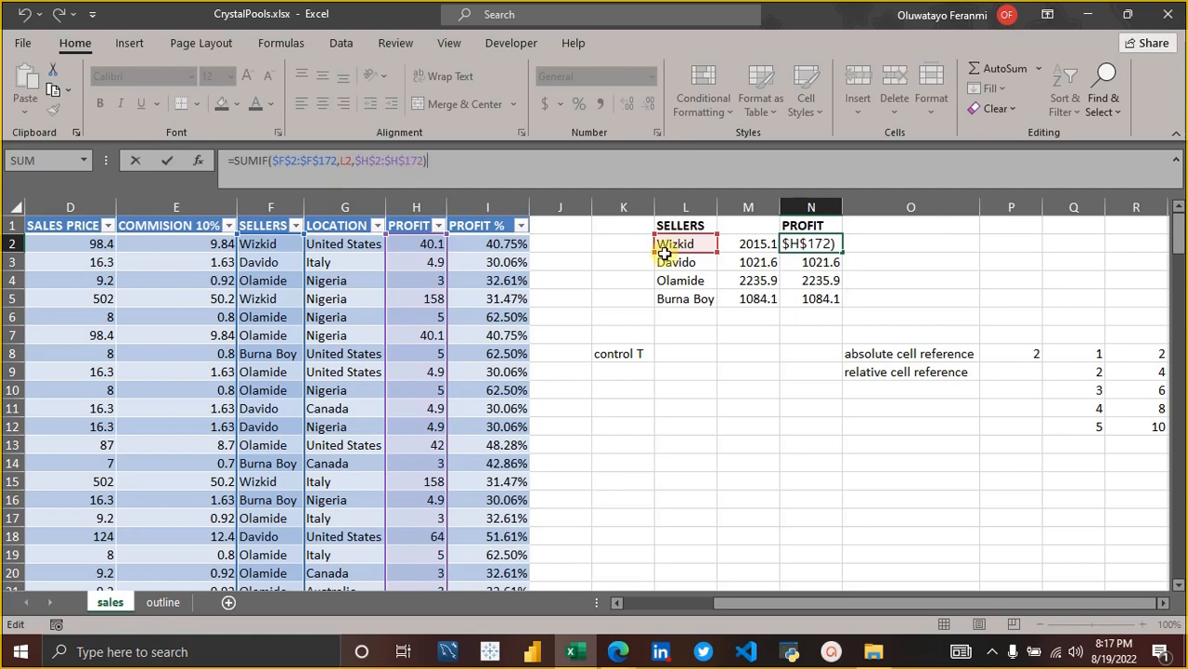
click(752, 243)
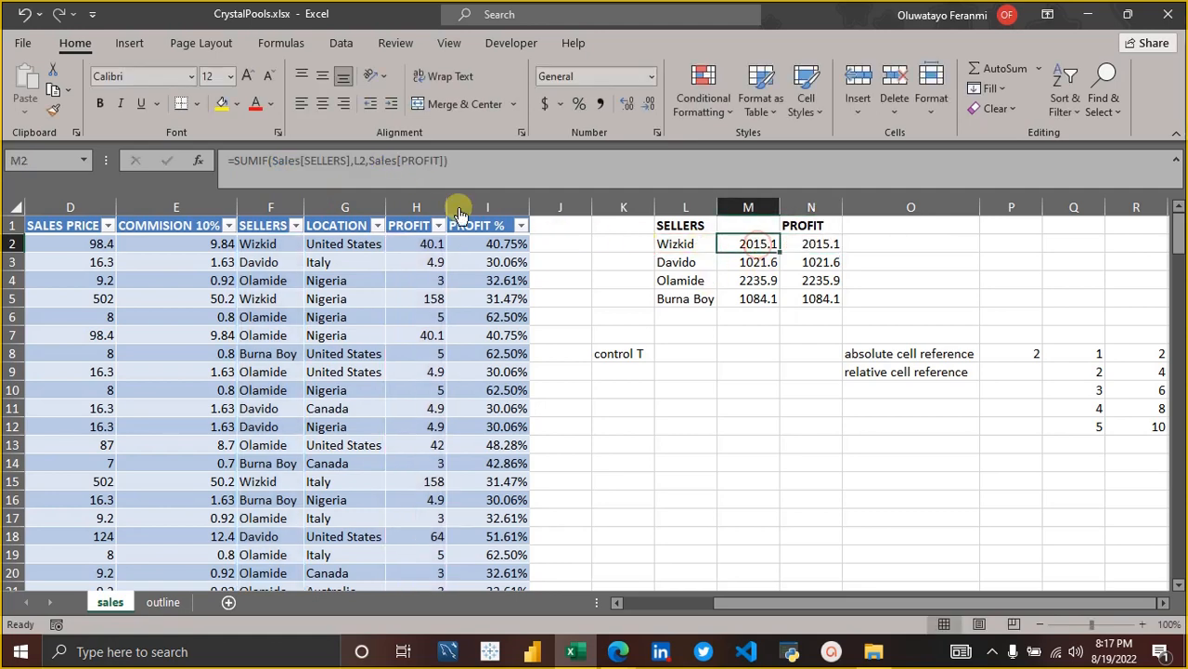
click(501, 165)
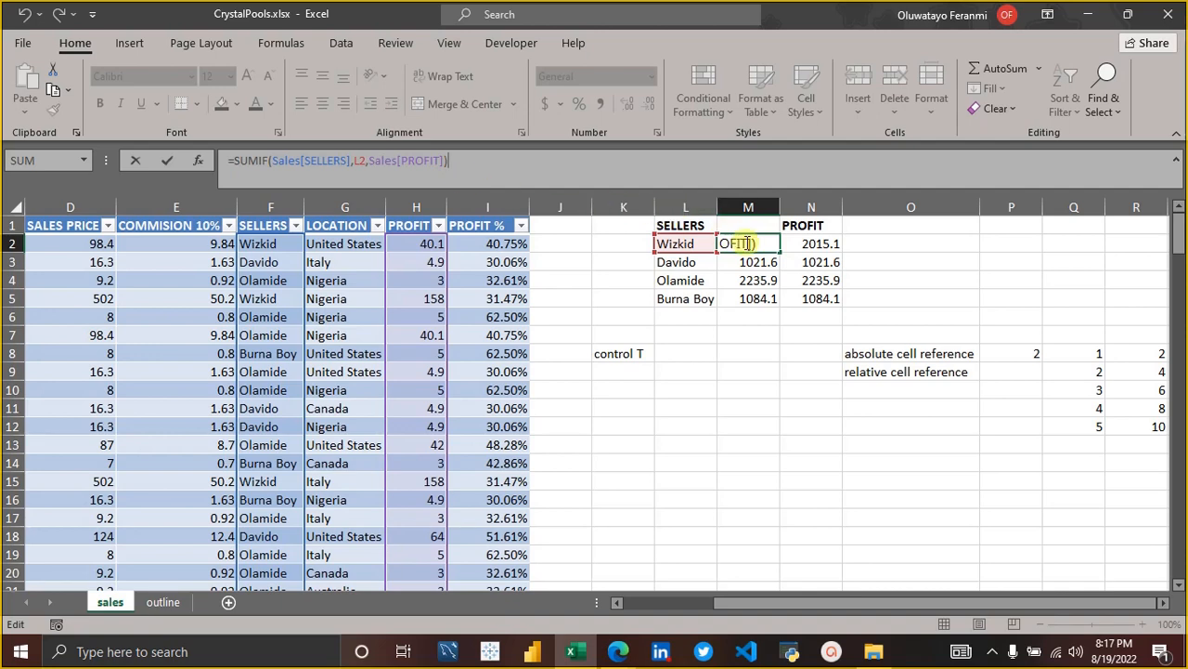
key(Return)
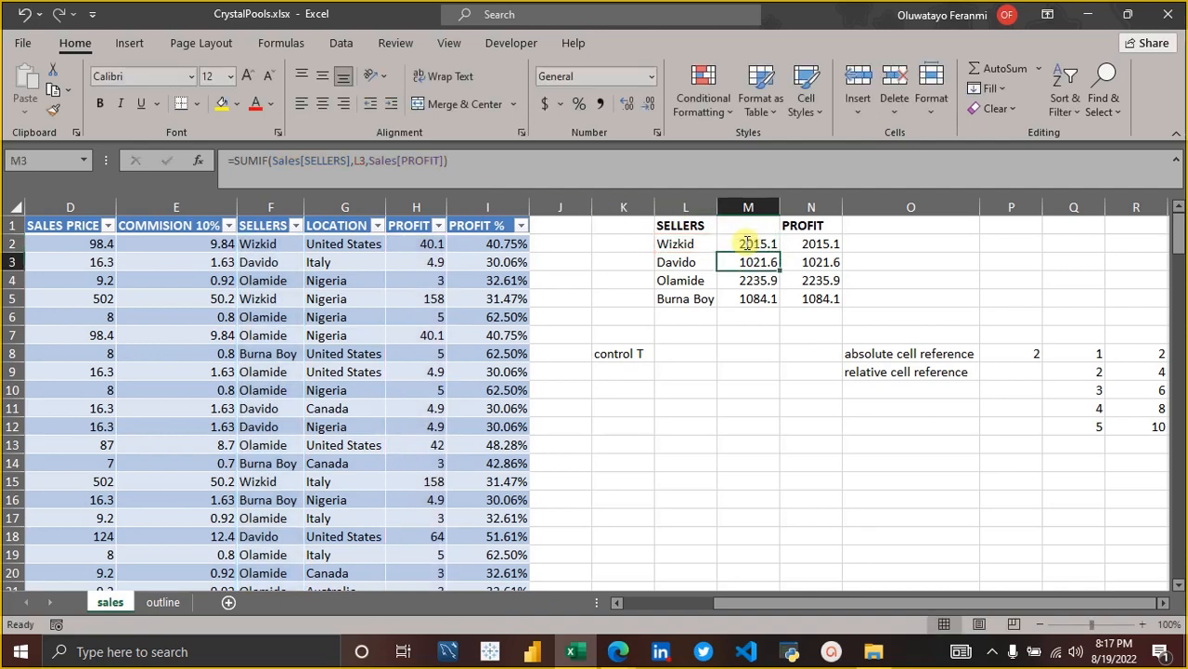
click(826, 245)
click(536, 172)
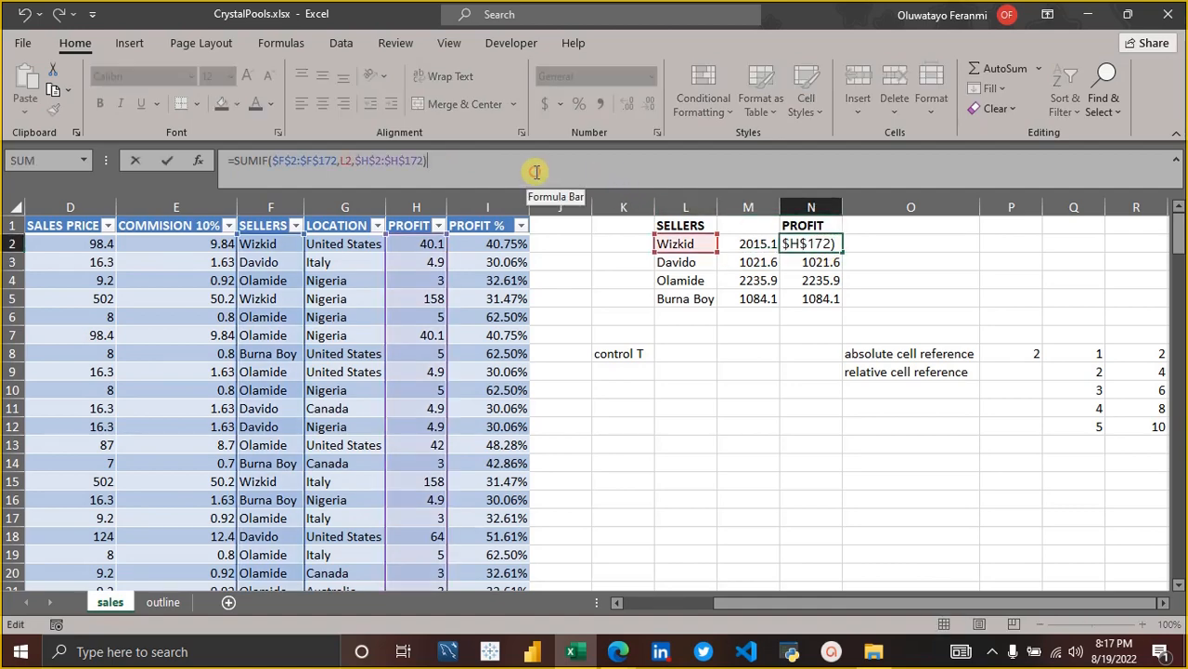
key(Return)
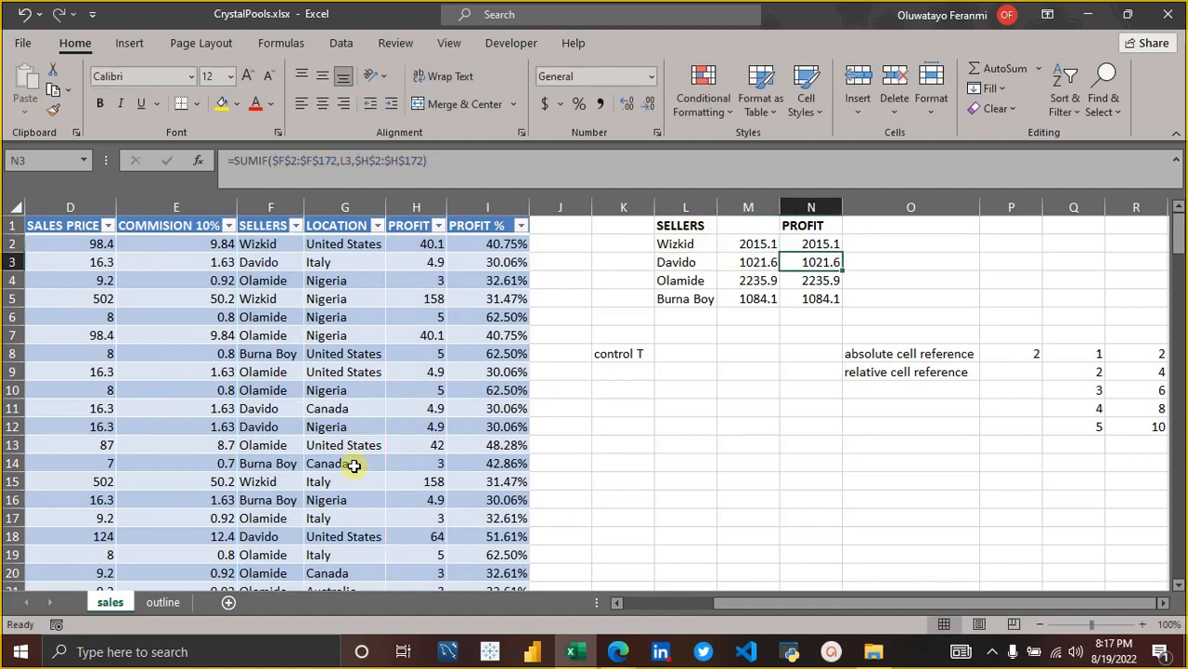
Filter the sales table's MONTH column to show only Jan records.
scroll(353, 465, left, 3)
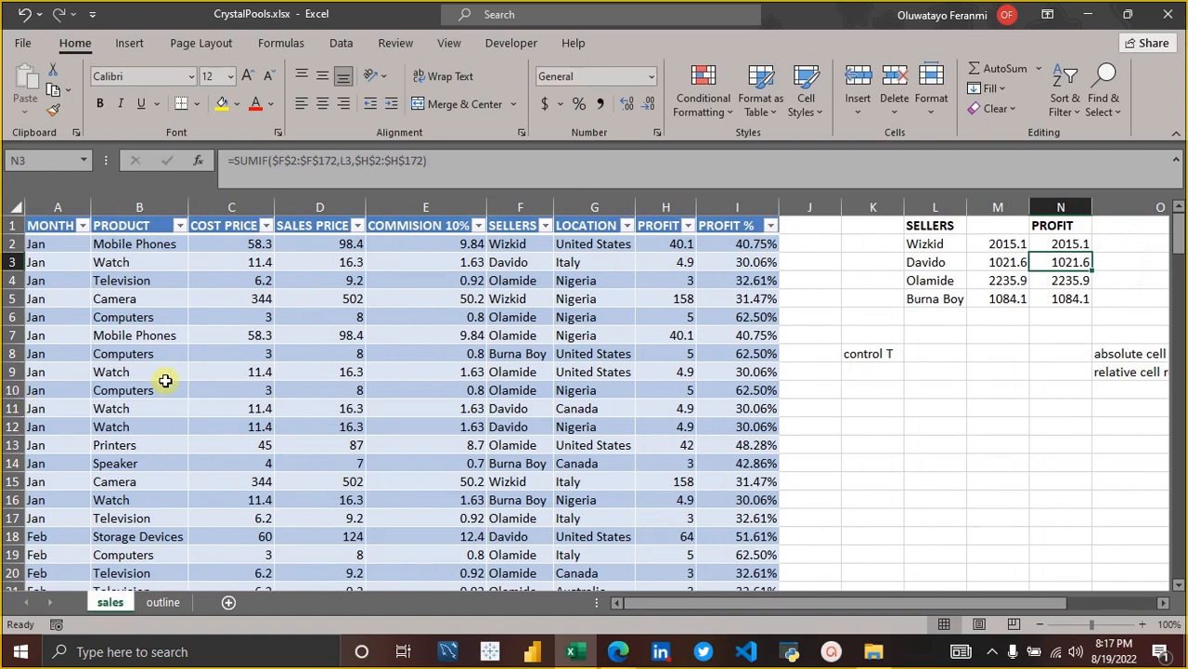
key(Down)
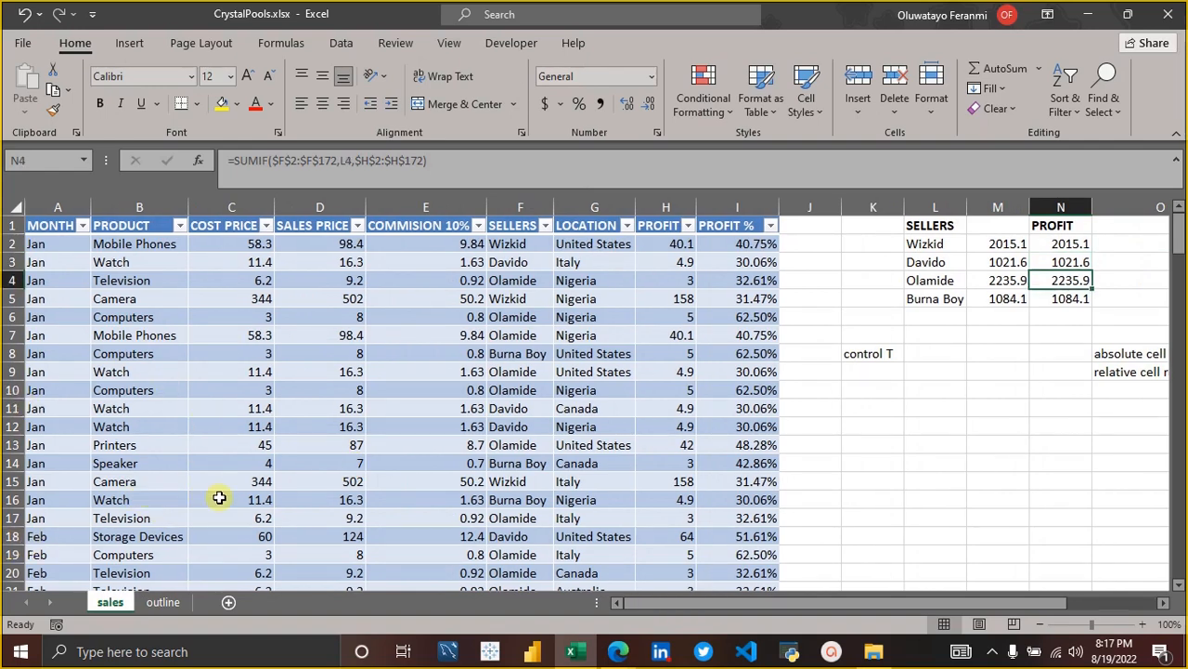
scroll(219, 498, down, 20)
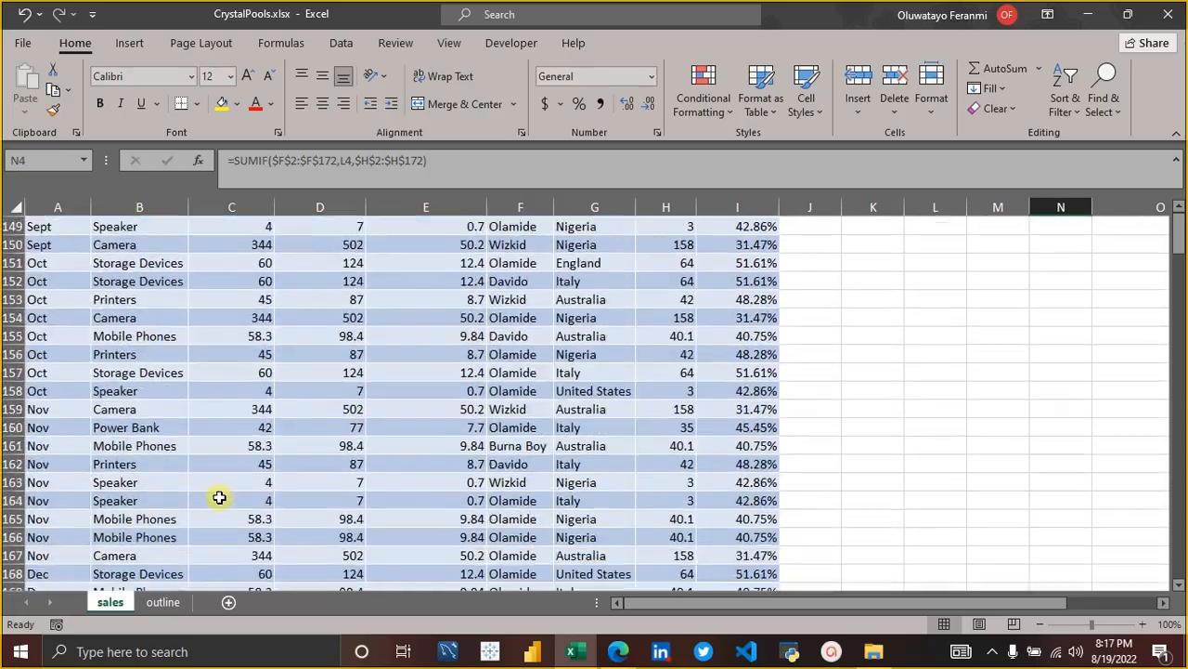
scroll(219, 498, down, 2)
scroll(219, 498, up, 20)
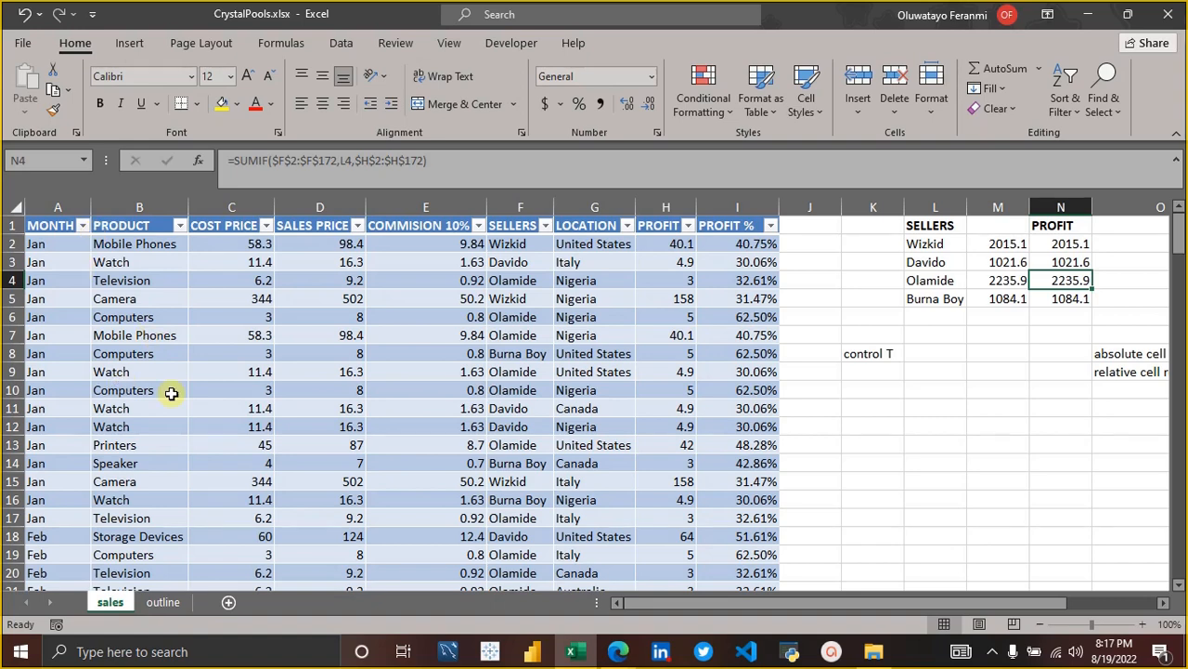
click(83, 227)
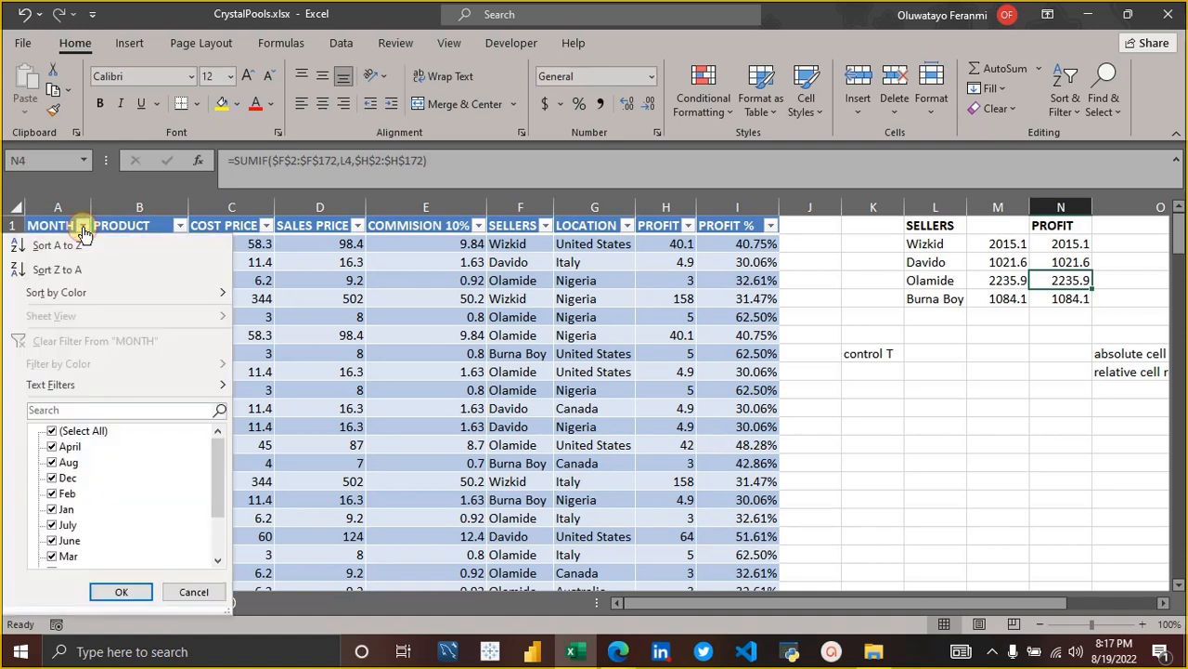
click(51, 431)
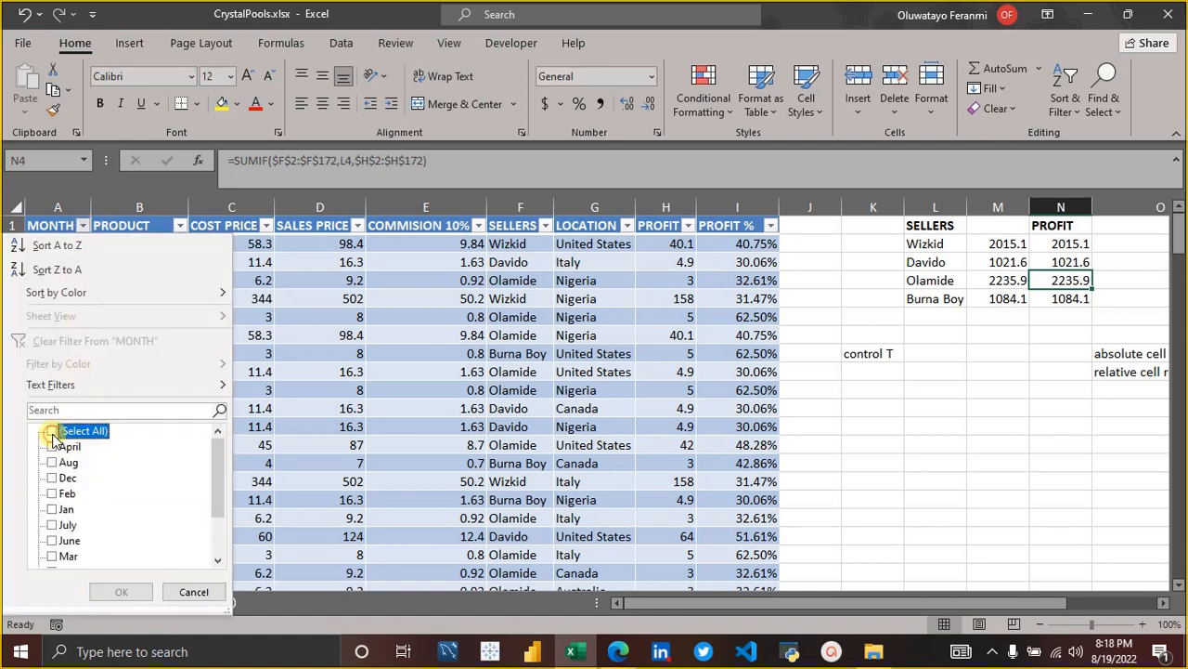
click(51, 509)
click(119, 592)
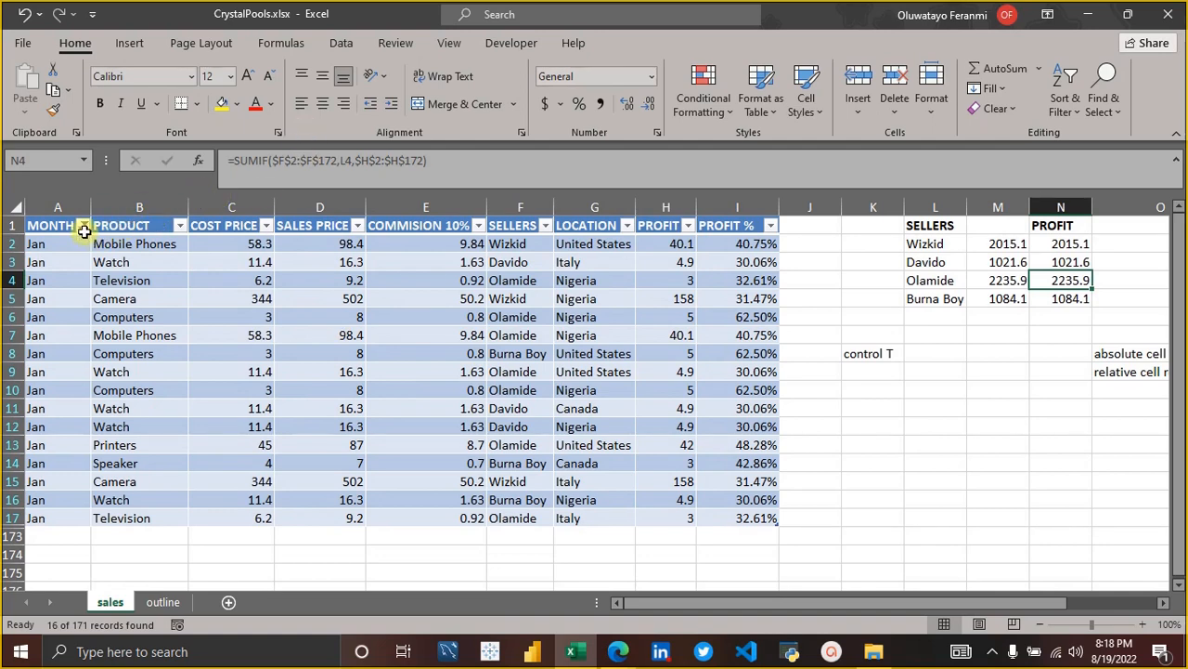
Filter the PRODUCT column to show only Camera within the January records.
click(180, 227)
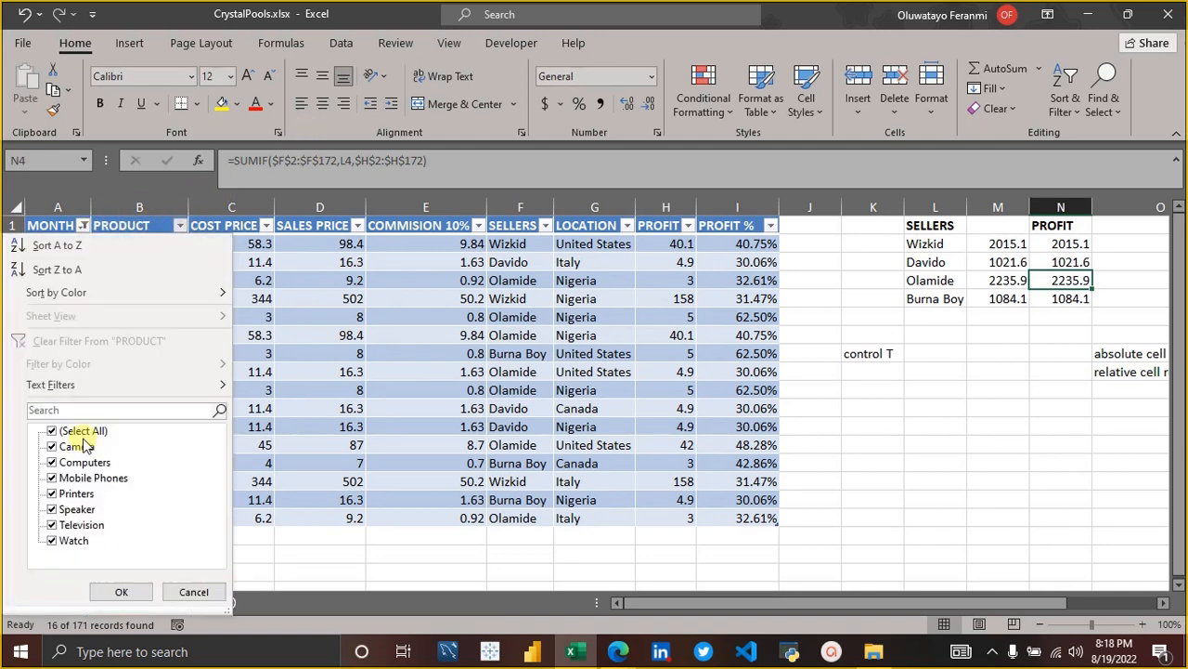
click(52, 431)
click(52, 446)
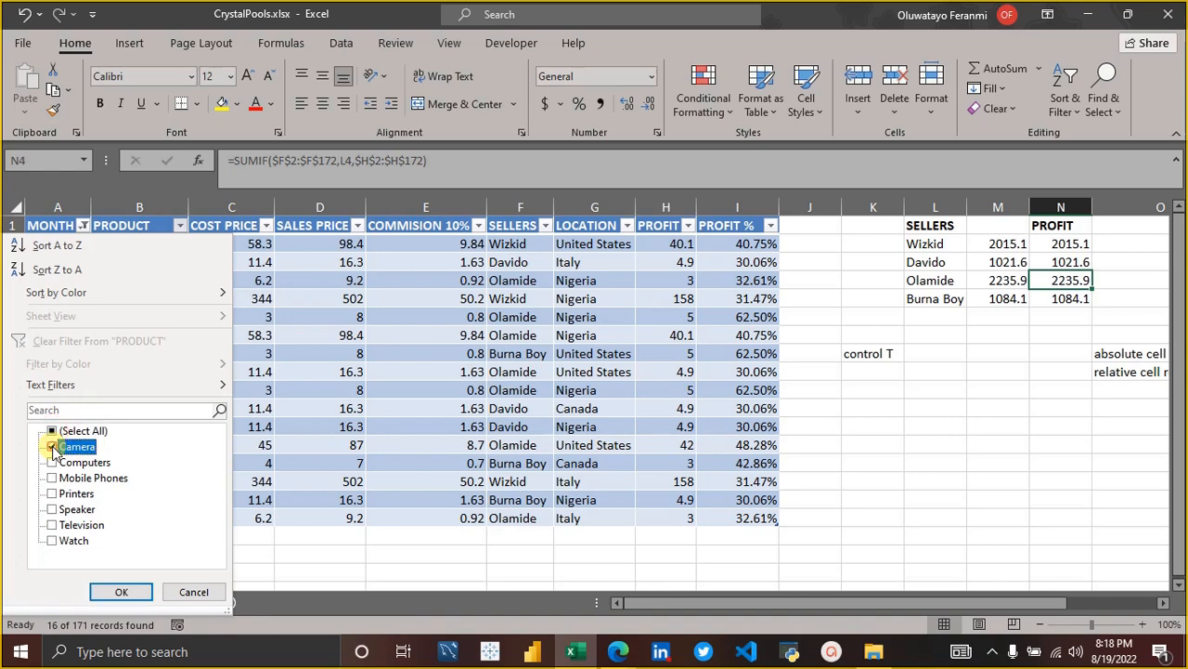
click(119, 592)
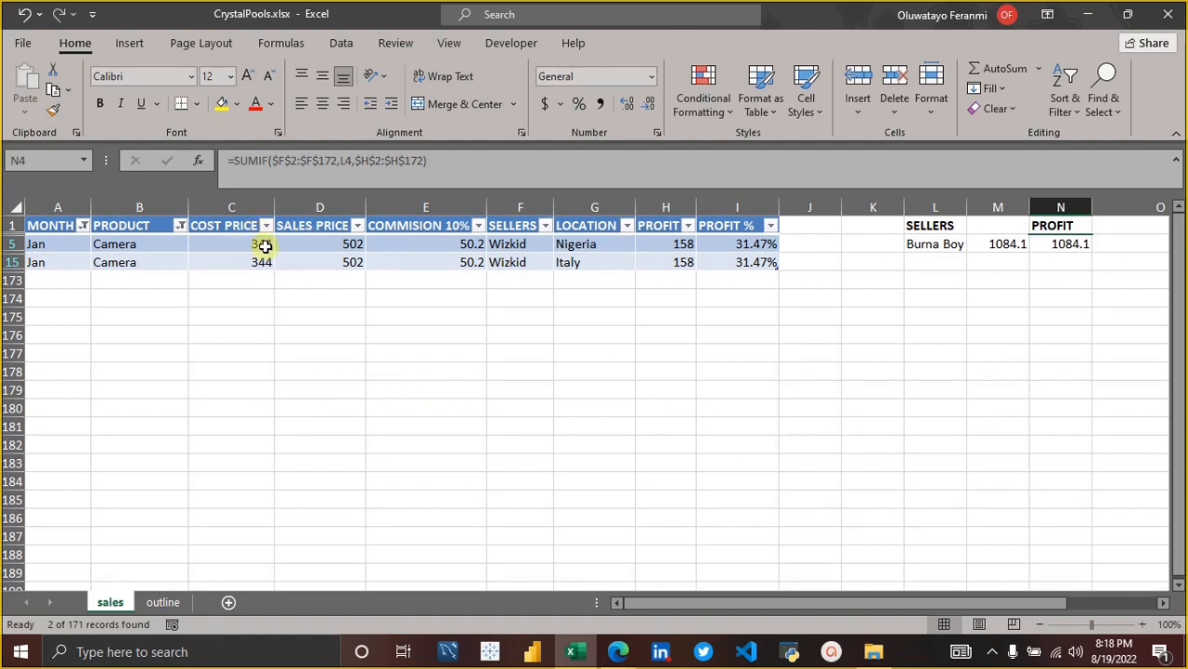
Reselect all months and all products in the MONTH and PRODUCT filters to restore every record.
click(83, 225)
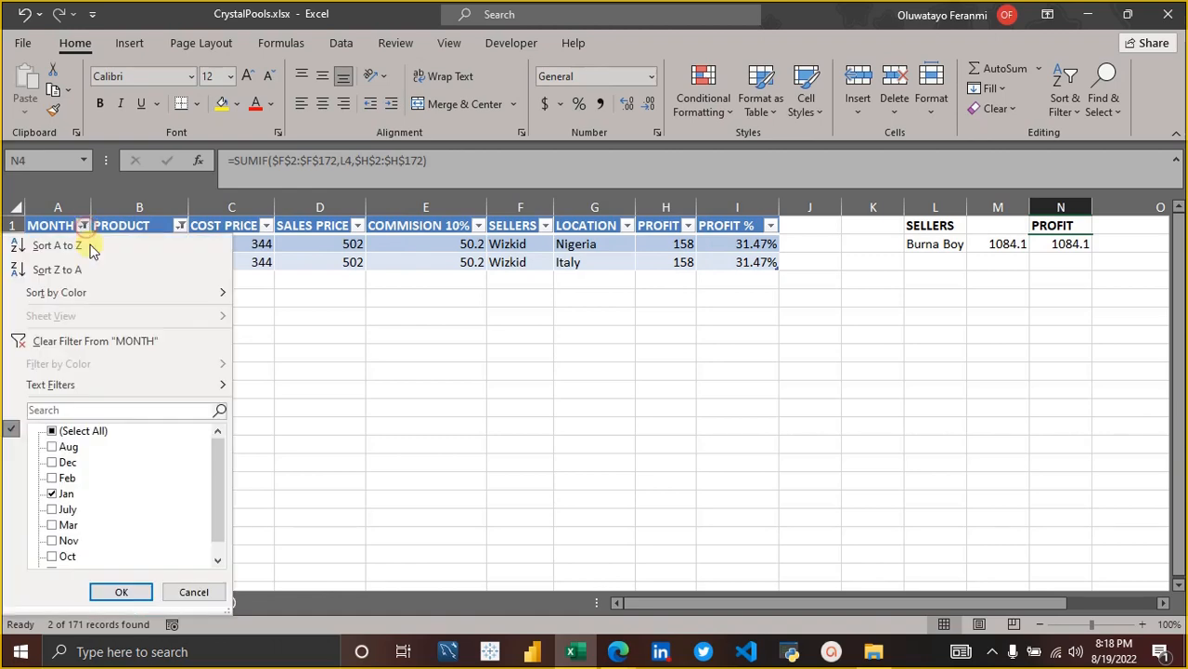
click(51, 432)
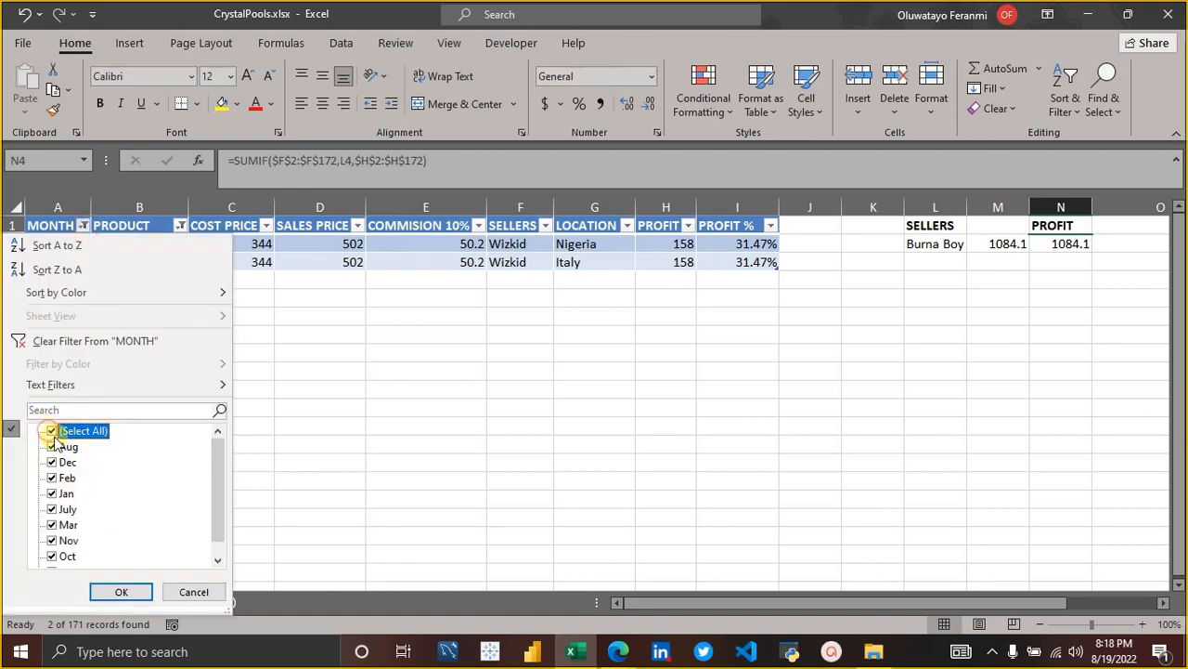
click(120, 592)
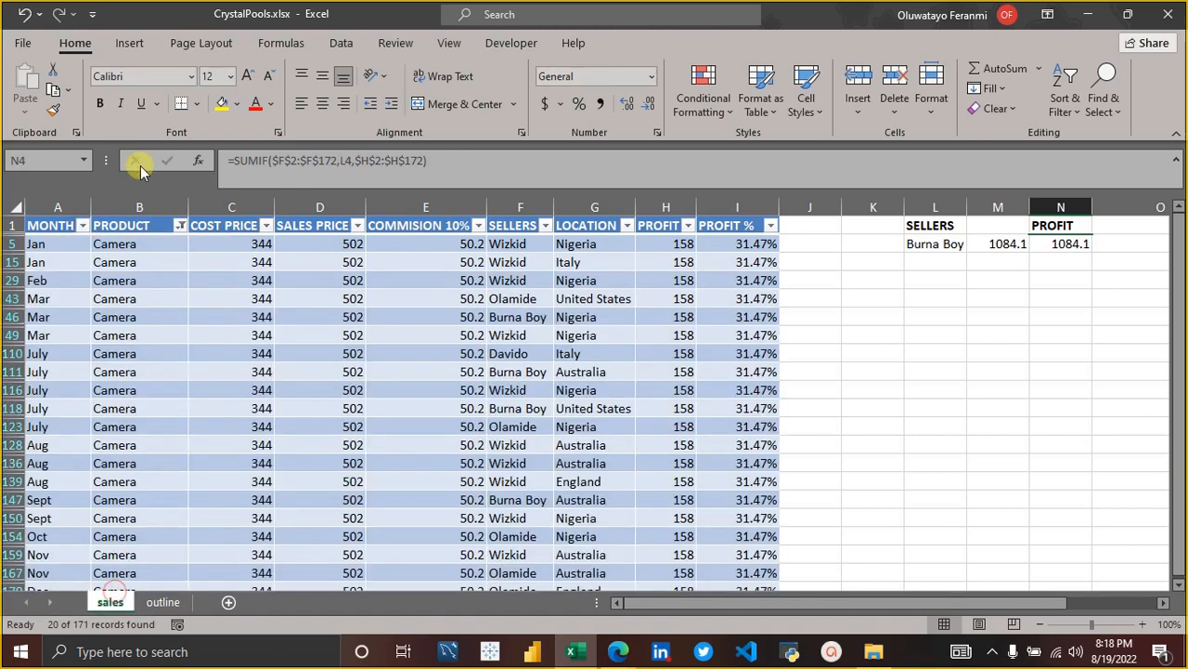
click(180, 226)
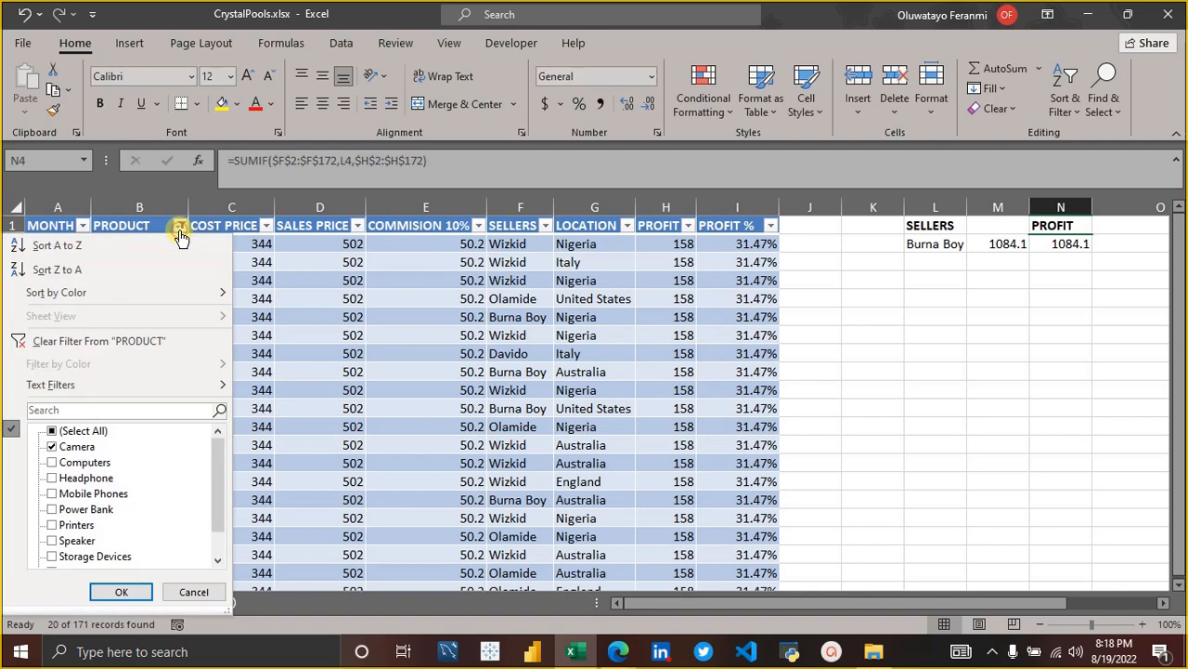
click(51, 433)
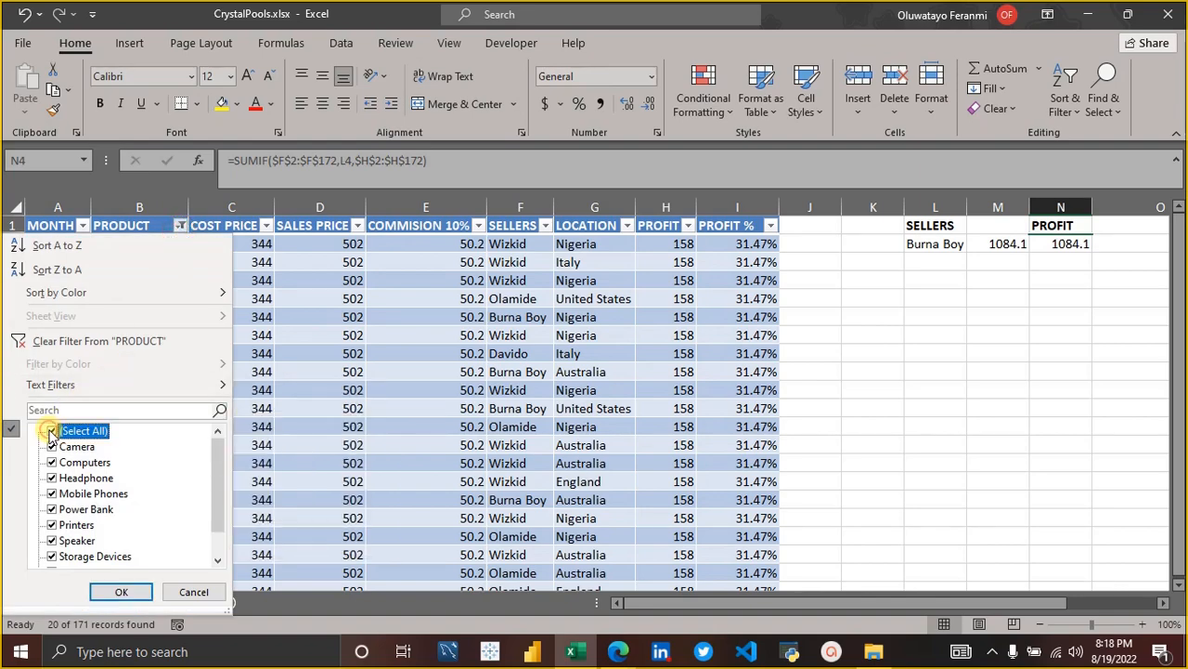
click(120, 591)
Start a new record in row 173 directly beneath the sales table, with month Dec and product Camera.
scroll(340, 550, down, 20)
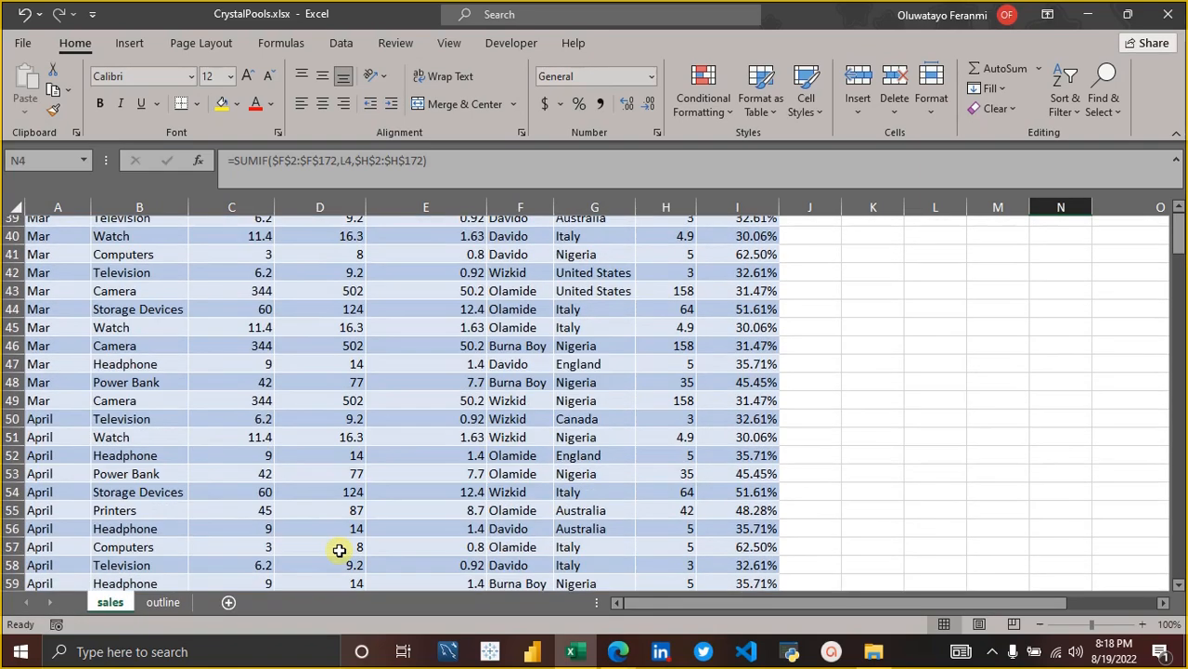
scroll(340, 550, up, 7)
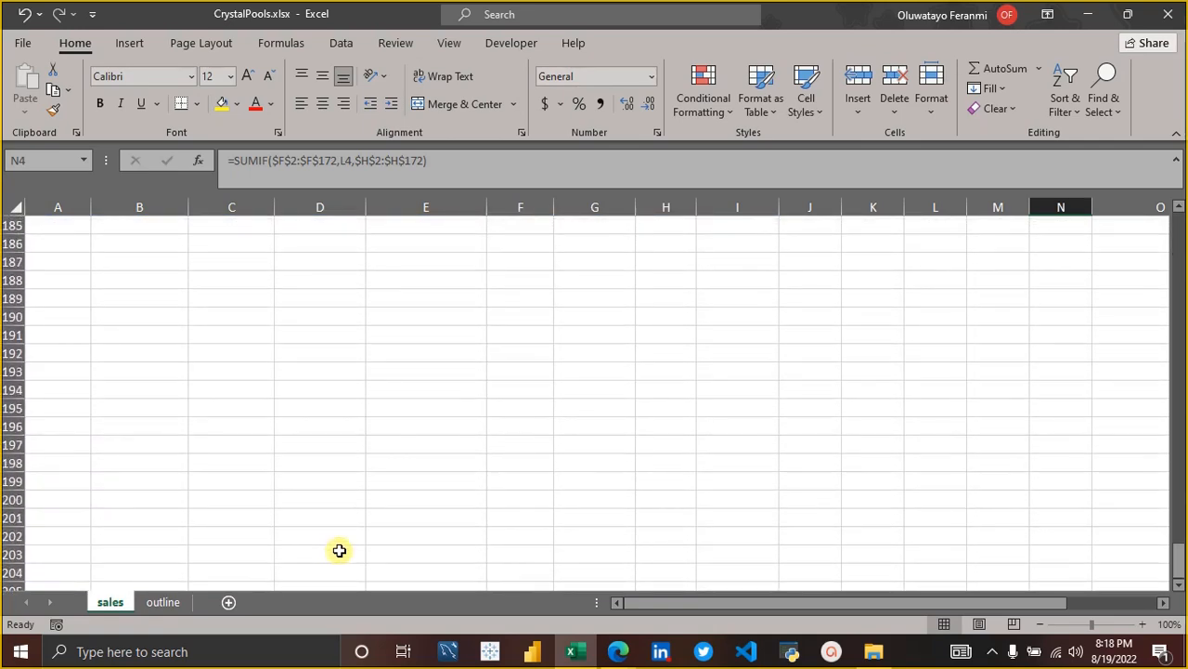
scroll(333, 499, up, 4)
scroll(334, 499, up, 5)
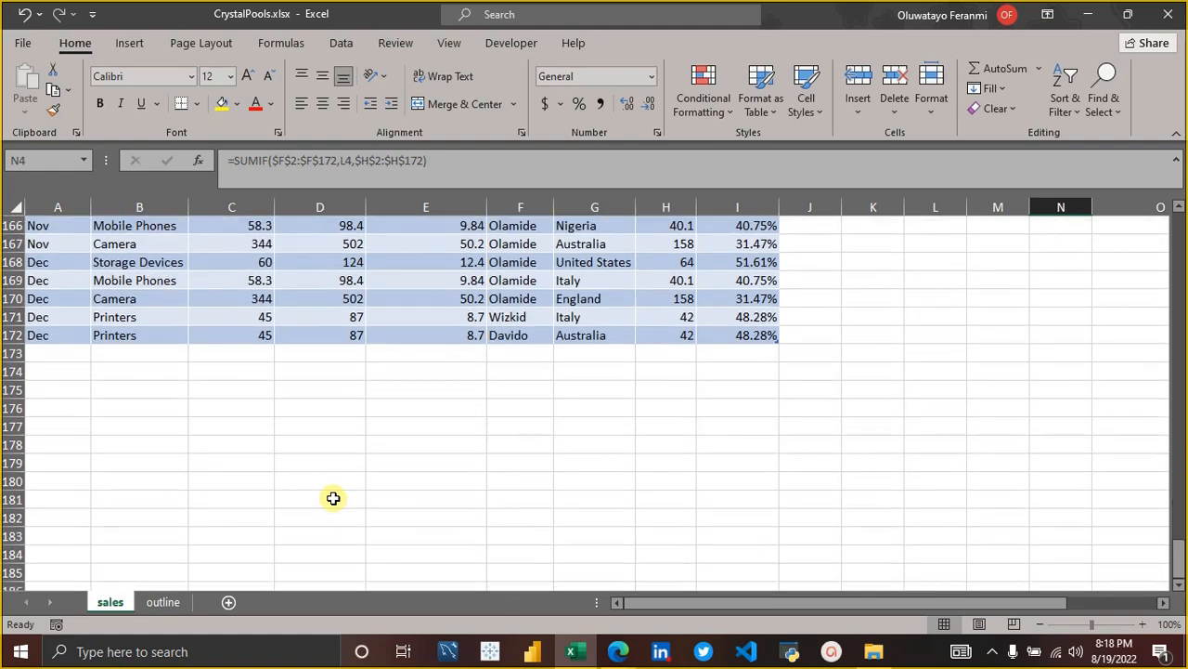
scroll(130, 446, up, 1)
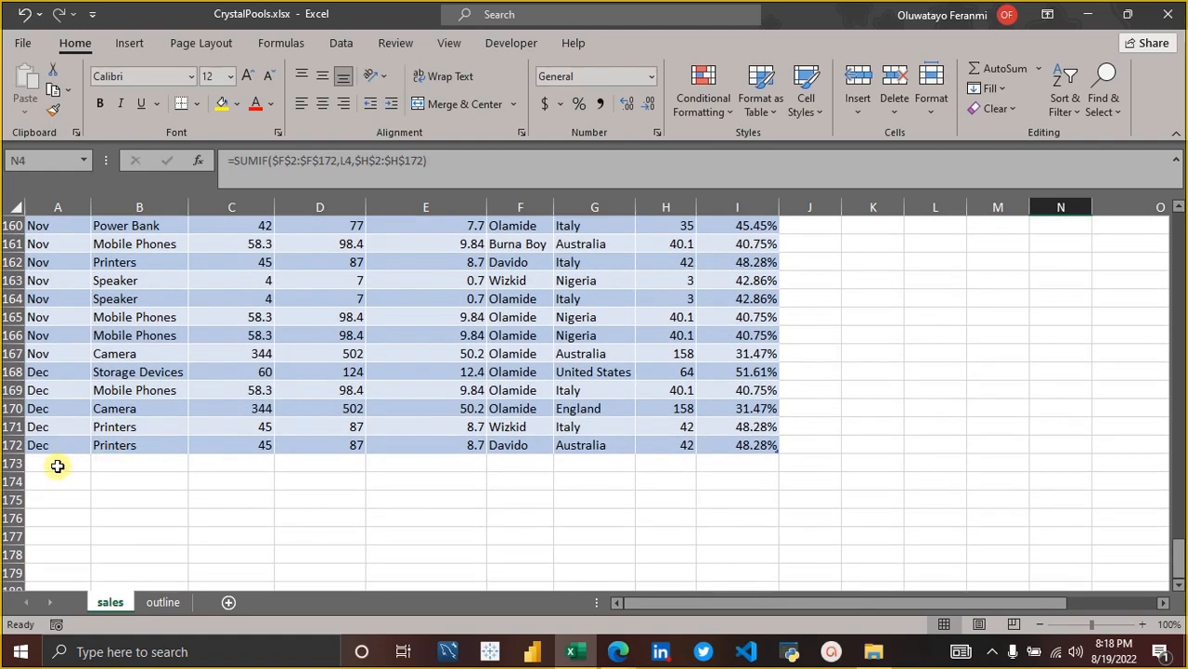
click(58, 464)
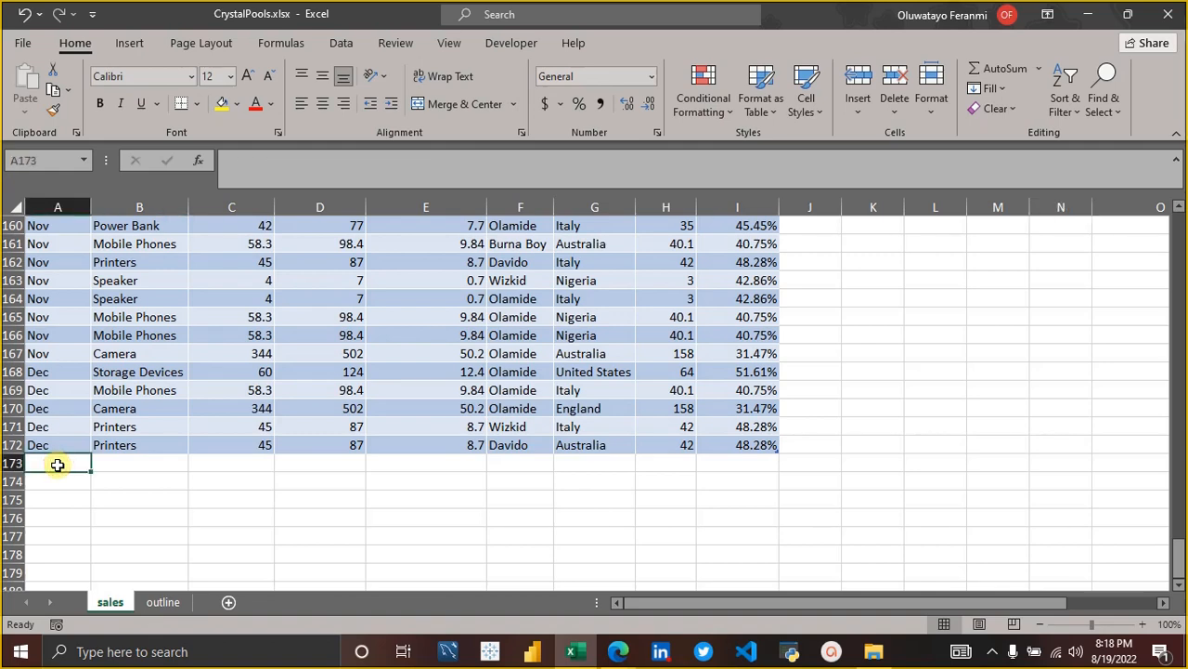
text(Dec)
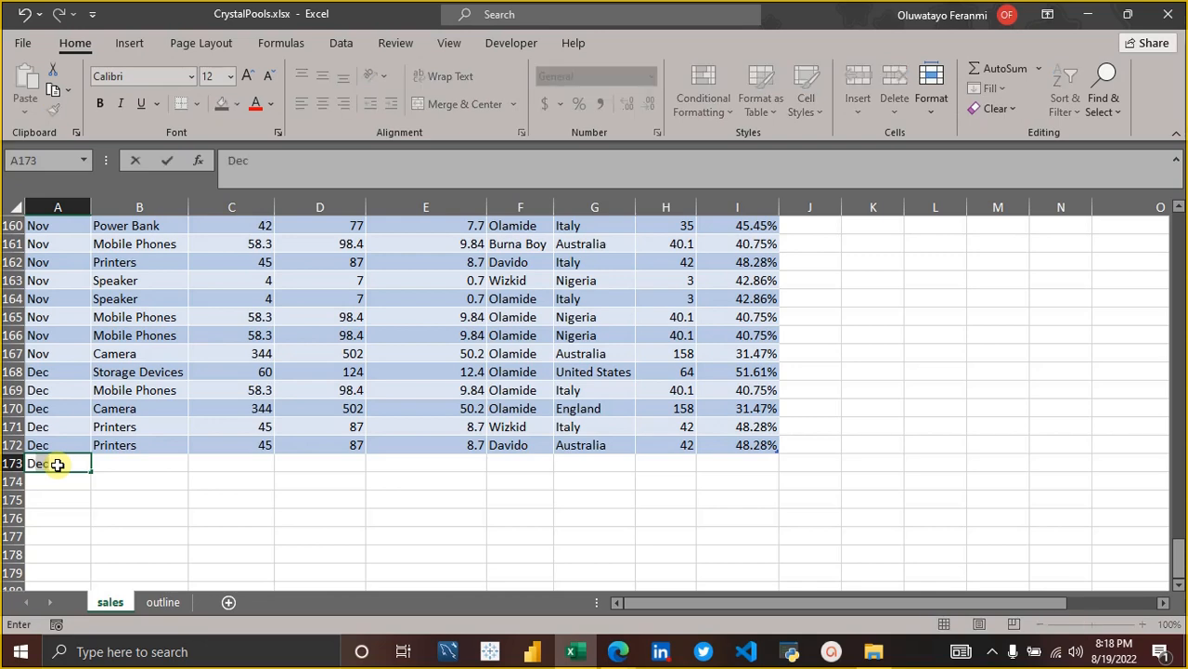
key(Tab)
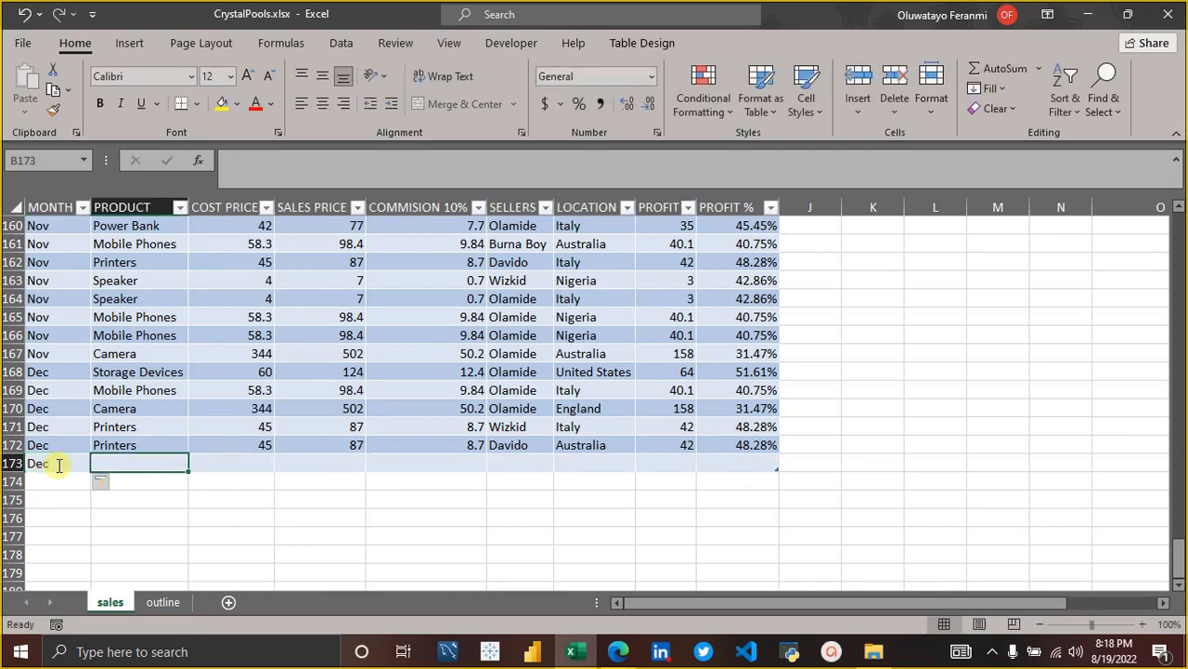
key(Down)
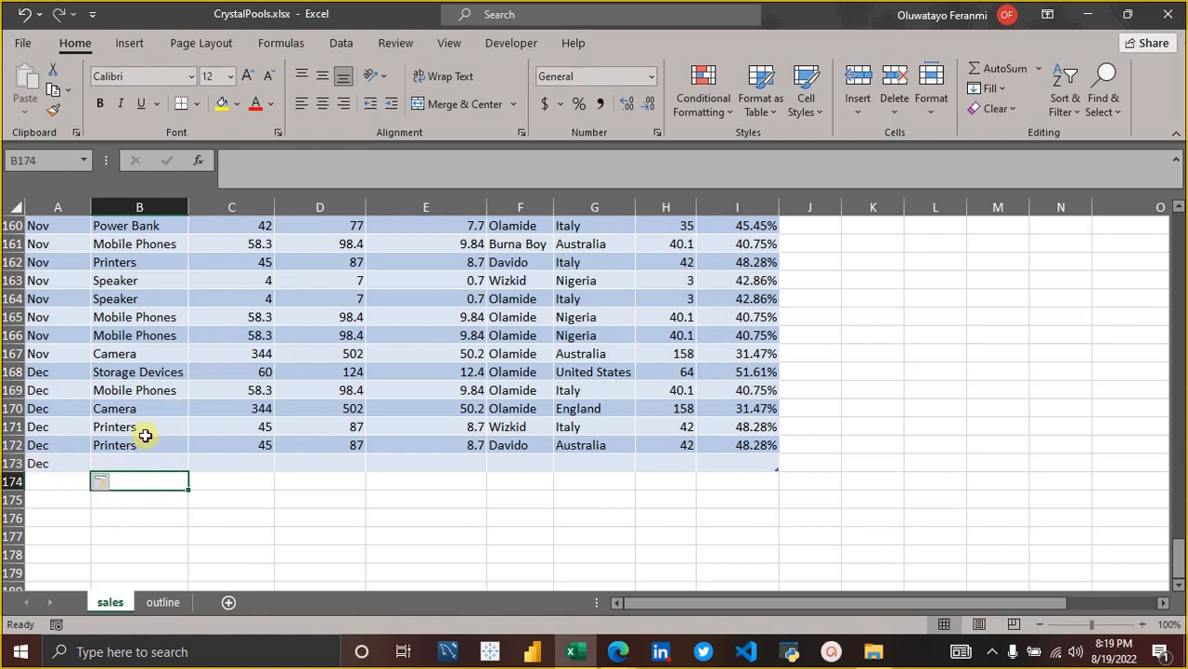
click(125, 459)
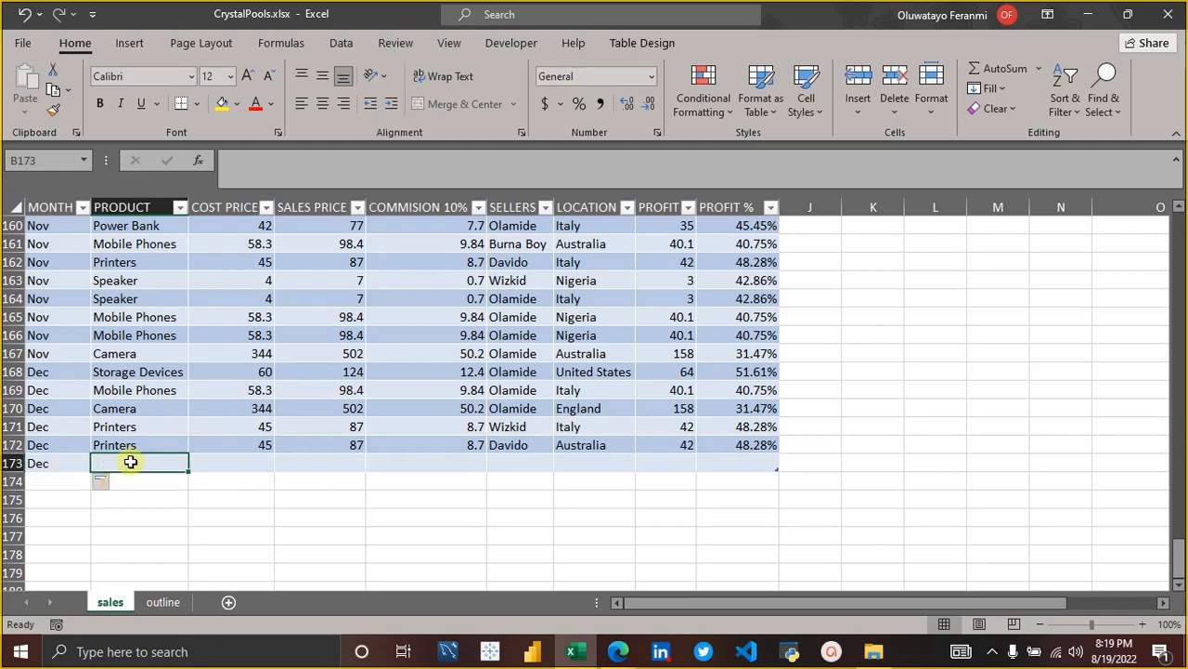
text(CAmera)
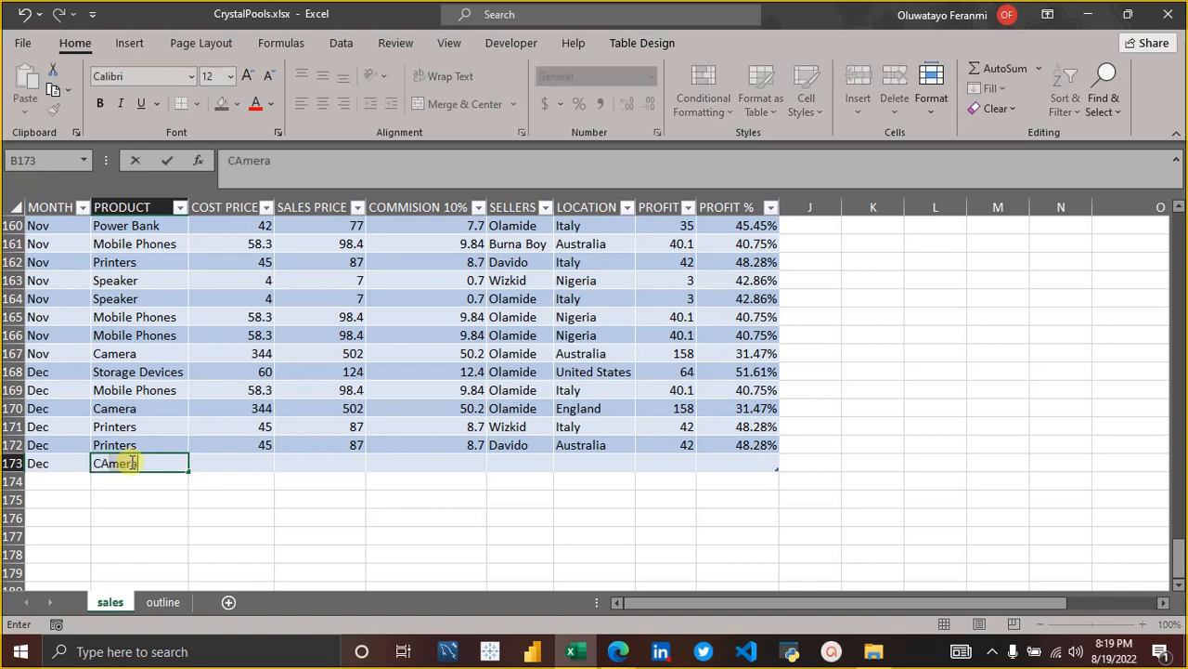
key(Tab)
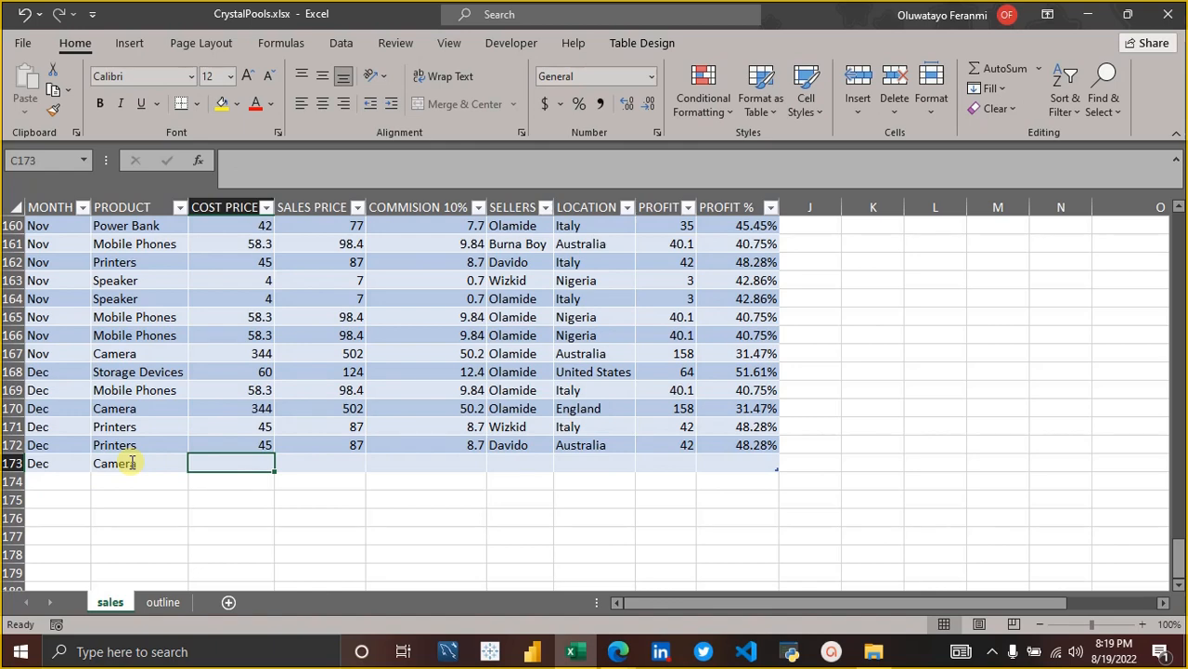
Enter a cost price of 344 and a sales price of 504 for the new Camera record in row 173.
text(344)
key(Tab)
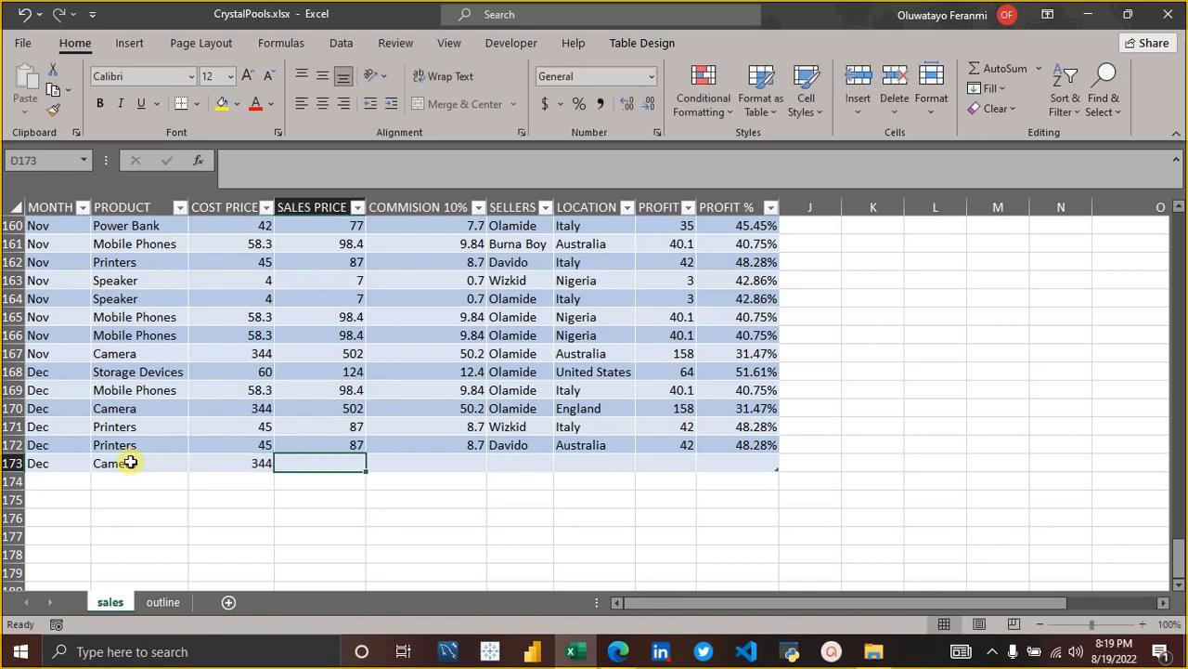
text(50)
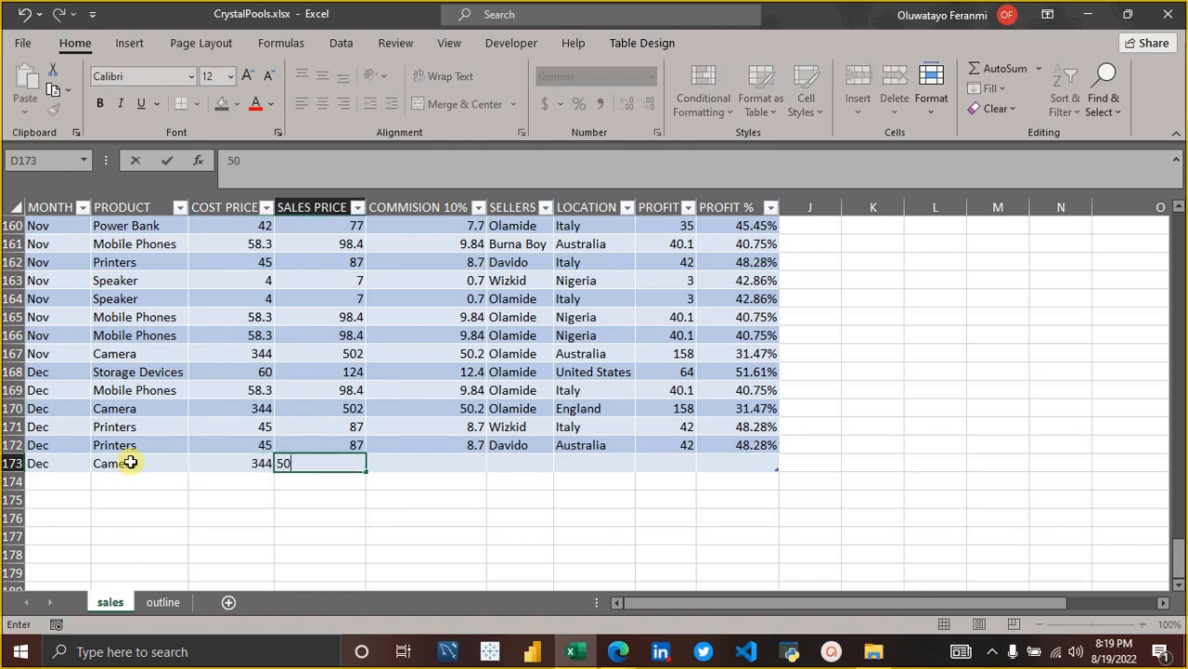
text(4)
key(Tab)
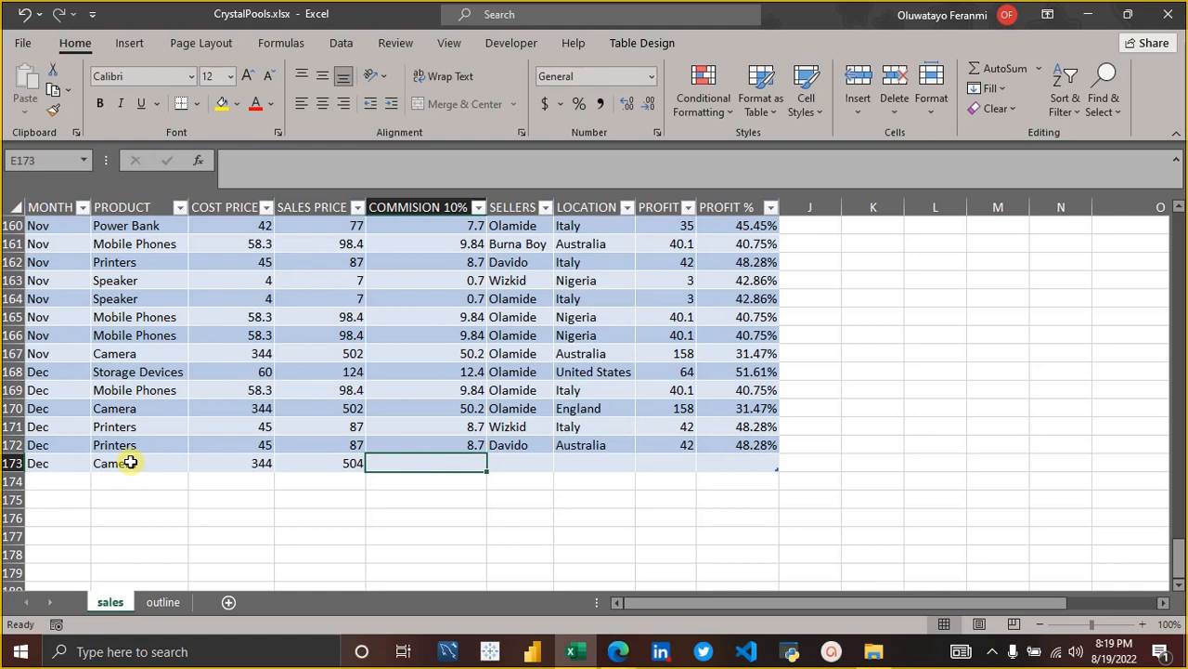
Delete the sales price and cost price from the new record in row 173.
key(Left)
key(Delete)
key(Left)
key(Delete)
key(Down)
key(Right)
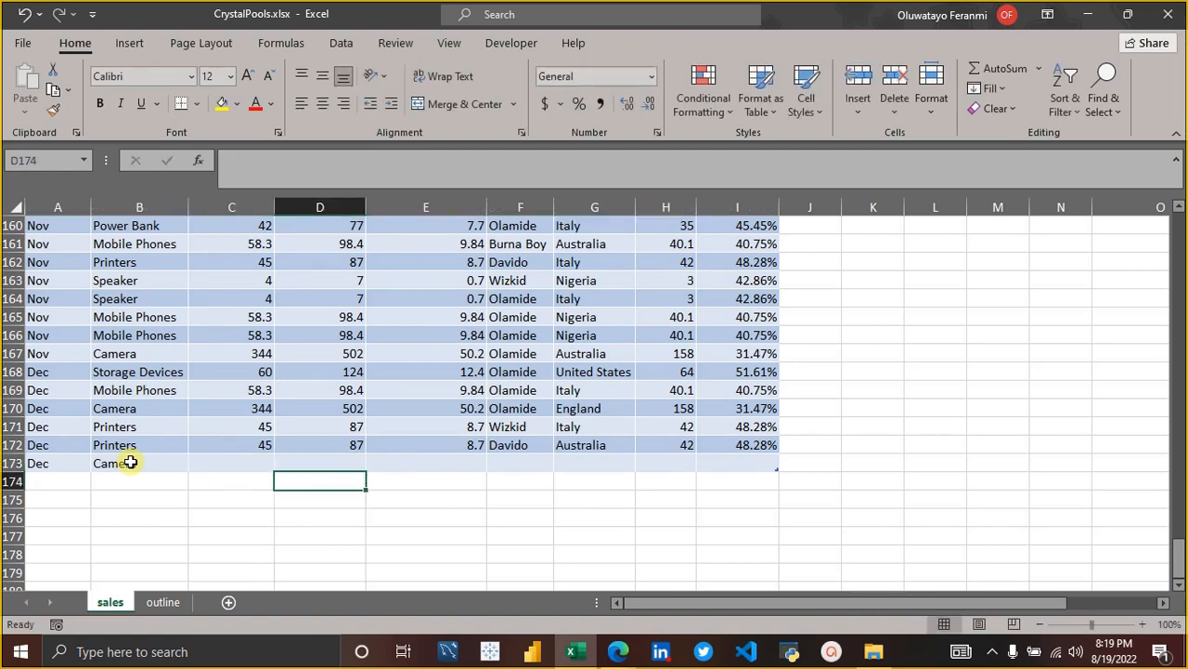
key(Right)
key(Right)
key(Right)
key(Right)
key(Right)
key(Right)
key(Right)
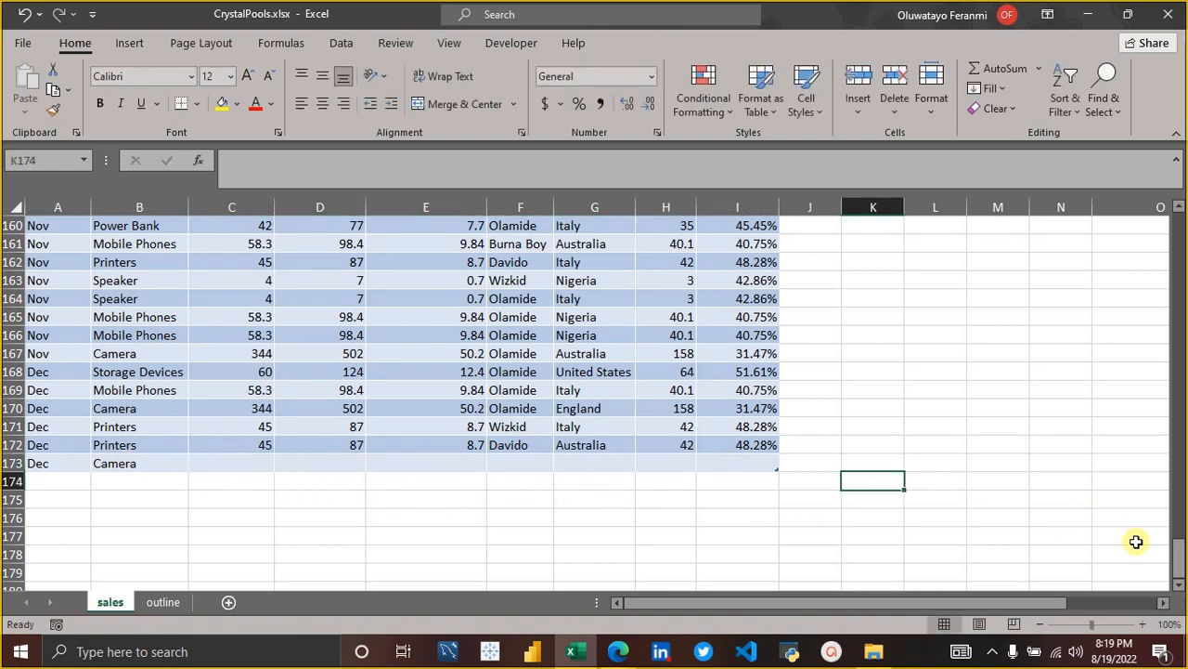
Enter Wizkid's profit total, 2015.1, as a fixed reference value in cell M8.
drag(1179, 551, 1178, 195)
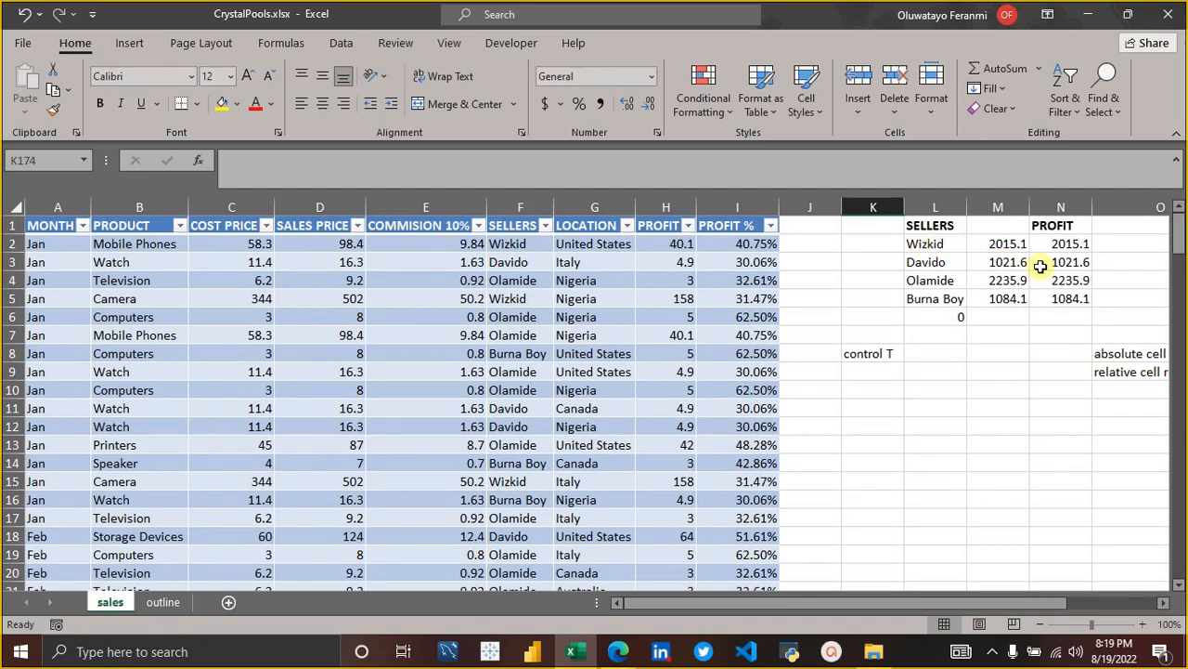
click(1000, 352)
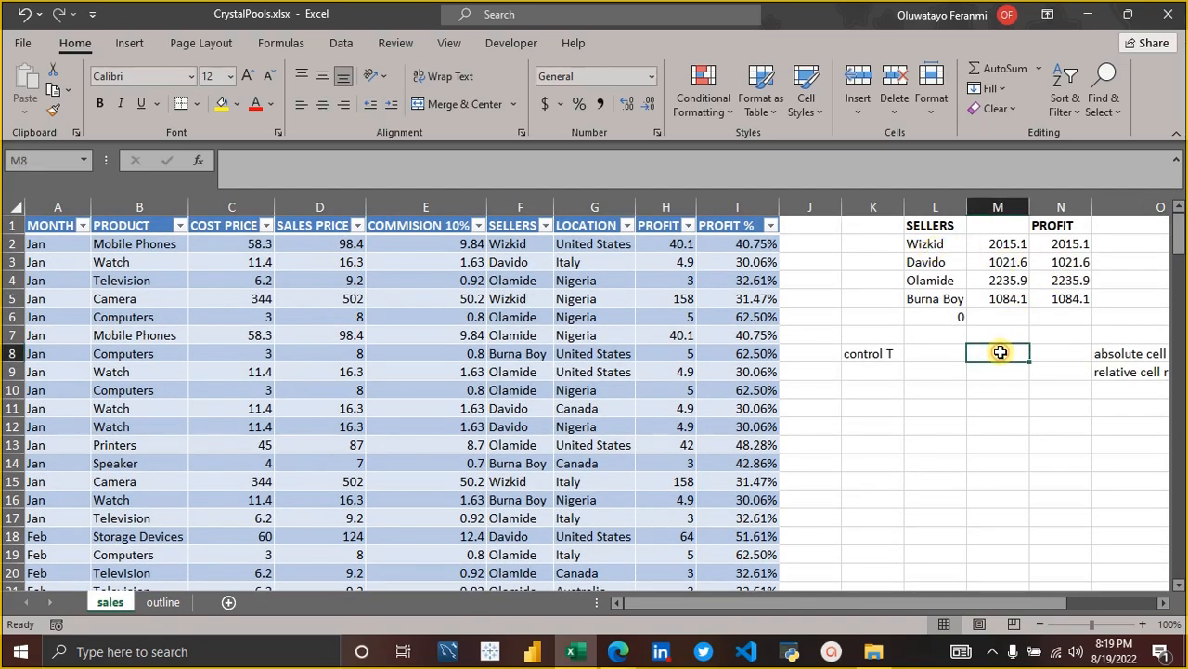
text(20)
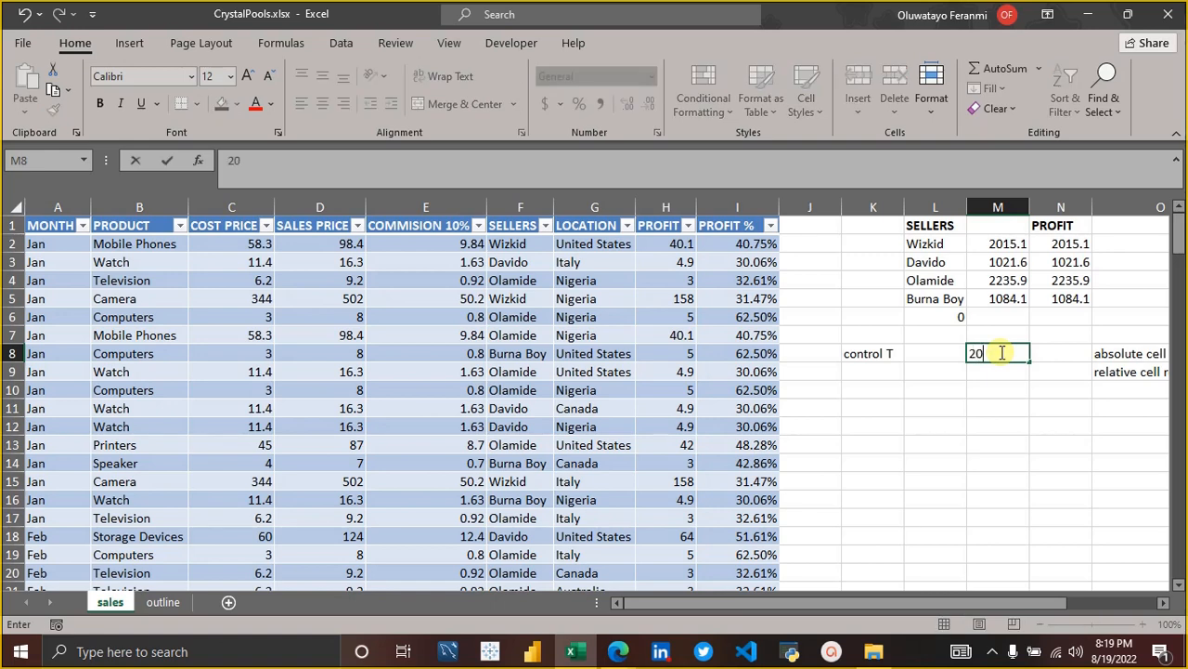
text(15.1)
key(Return)
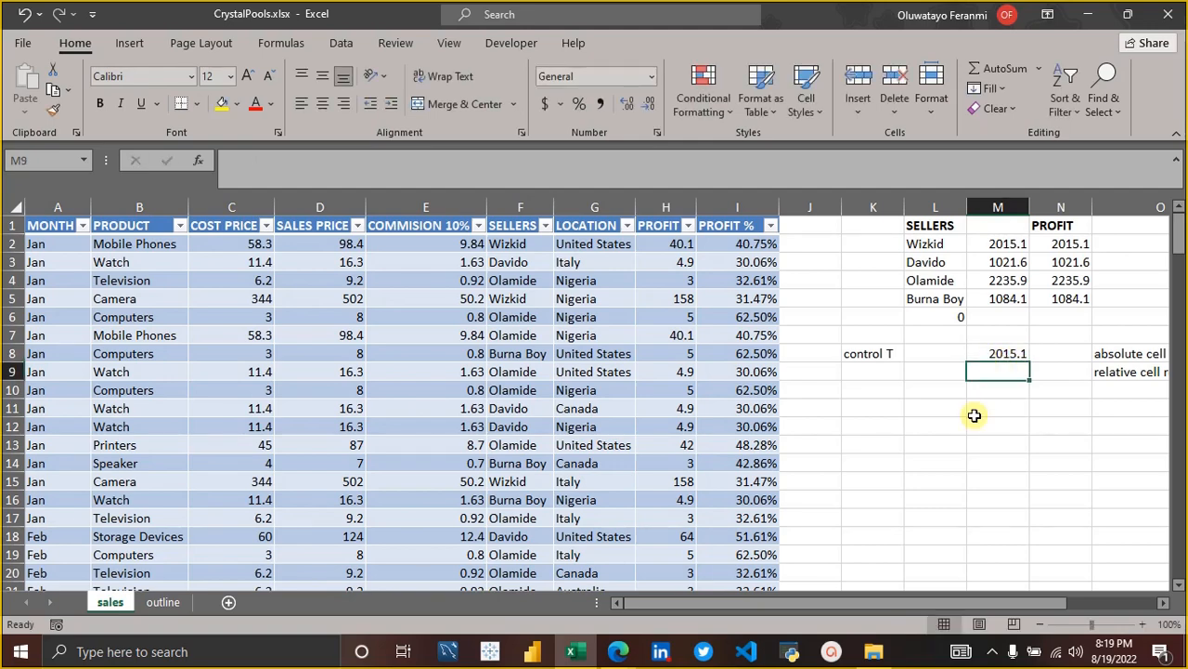
Enter a cost price of 344, a sales price of 502 and a commission of 50.2 for the Camera record in row 173.
scroll(1015, 402, down, 20)
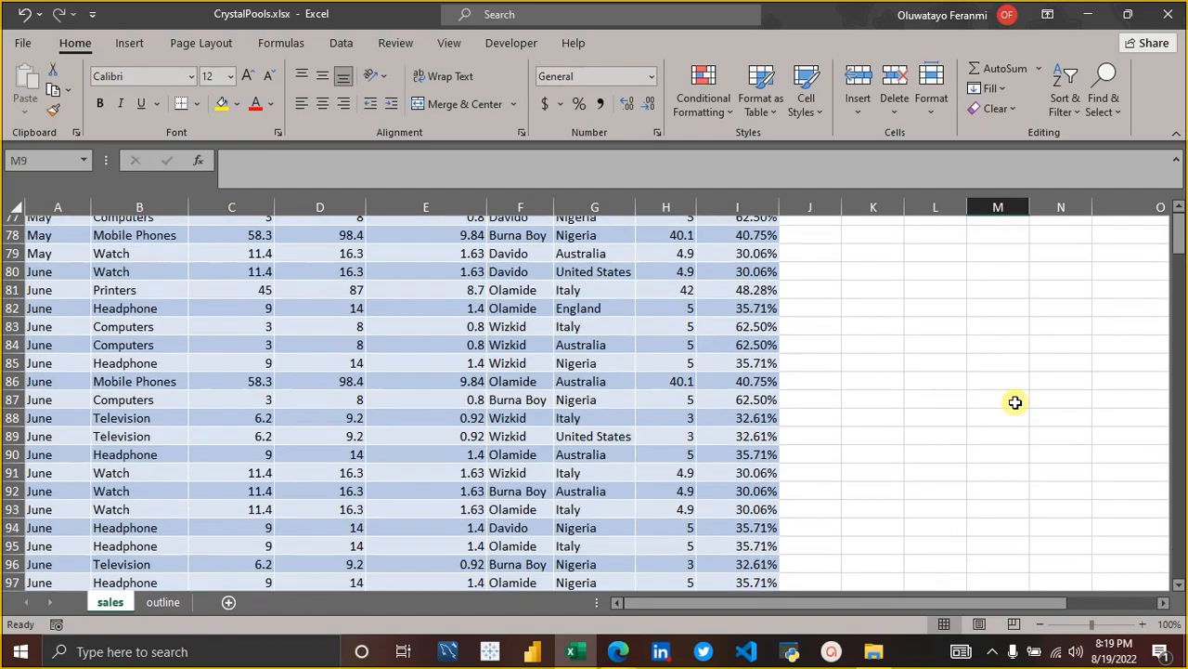
scroll(1016, 402, down, 1)
drag(1180, 403, 1181, 594)
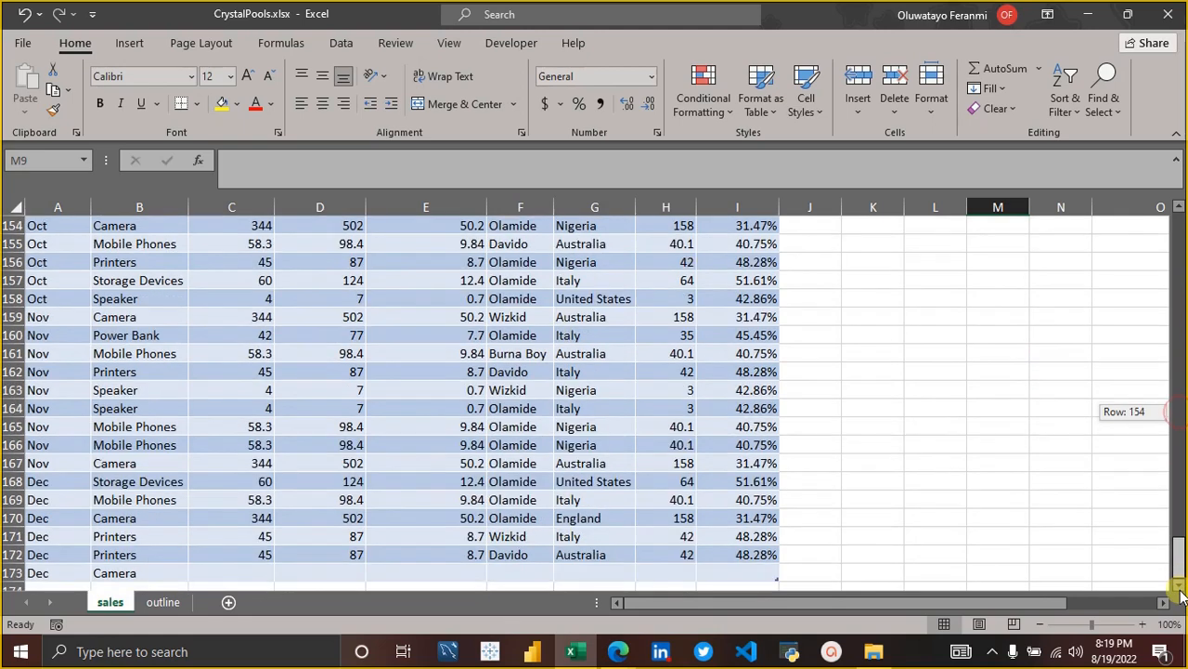
click(232, 573)
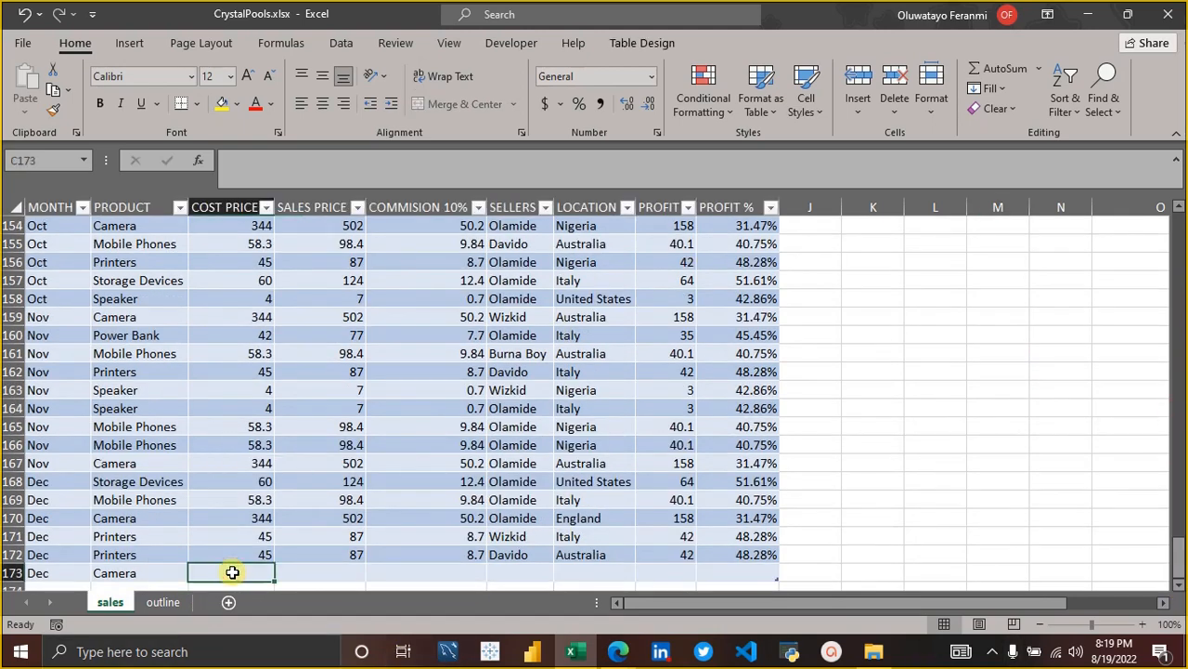
text(344)
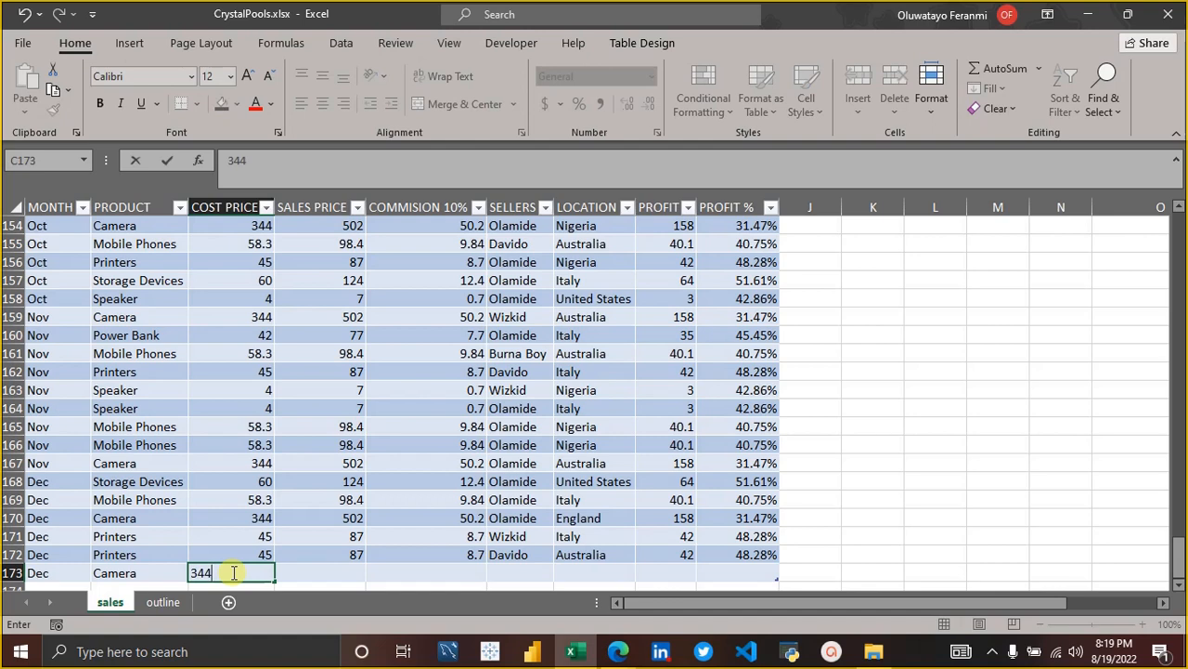
key(Tab)
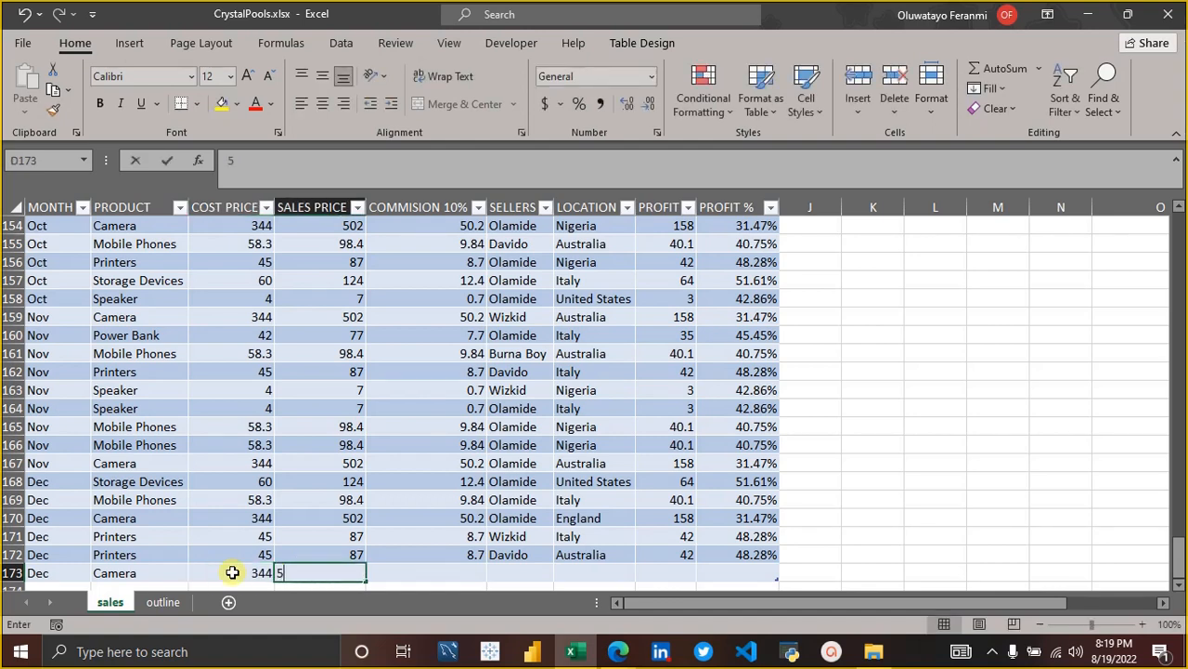
text(502)
key(Tab)
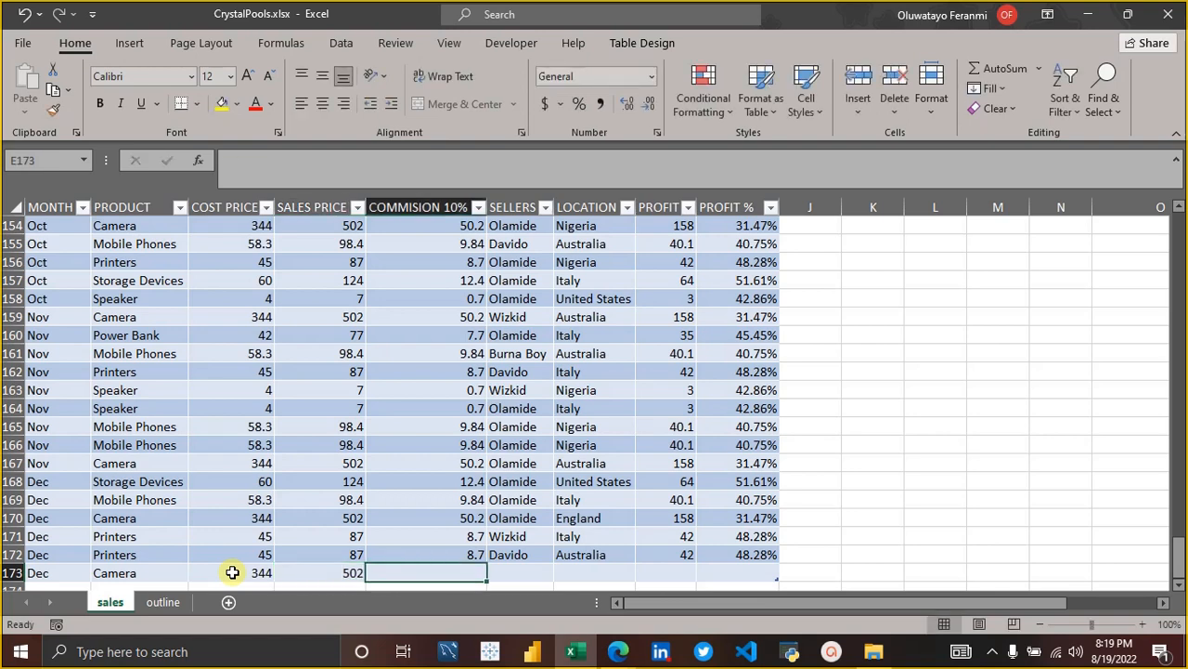
text(50)
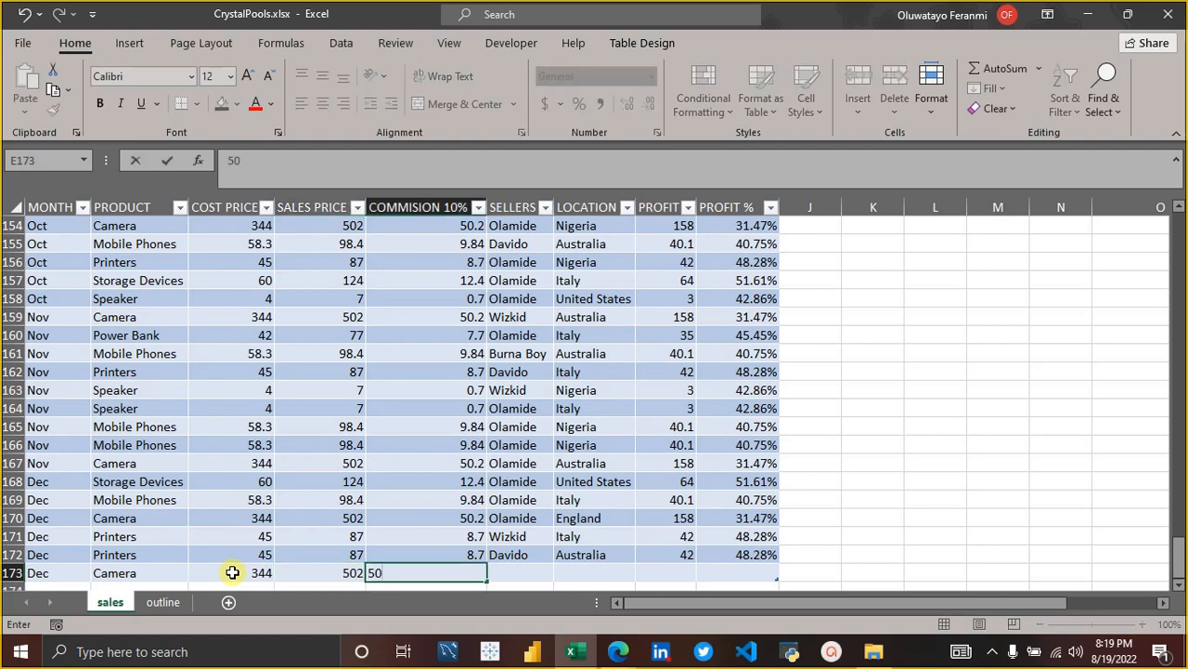
text(.2)
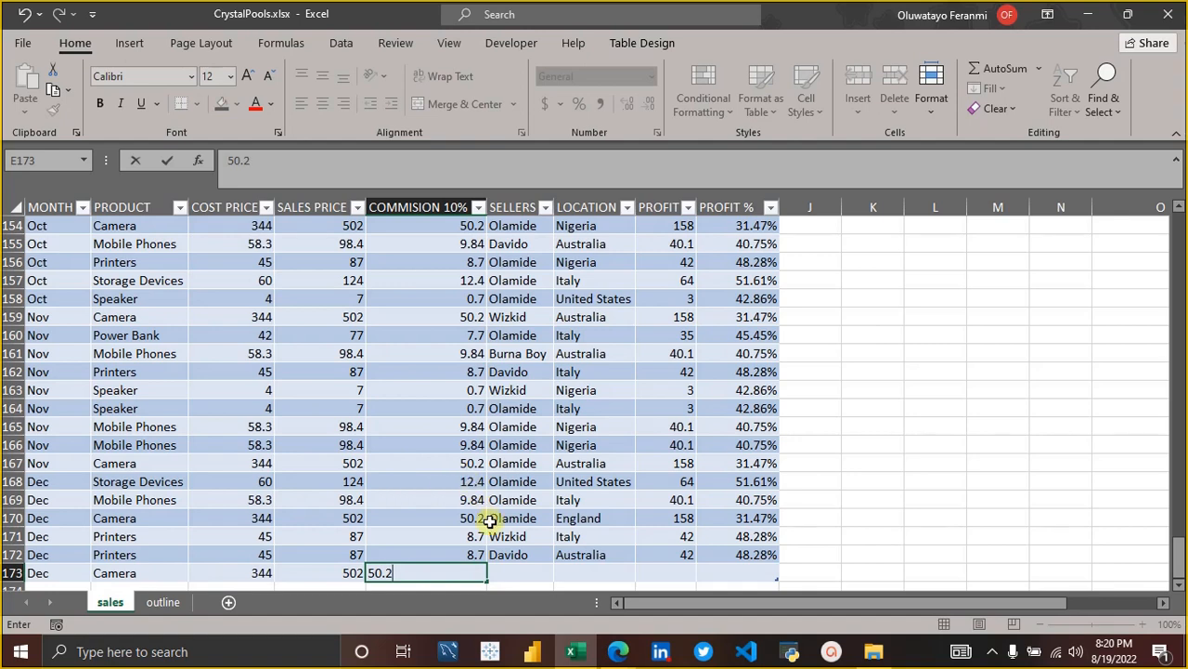
Complete the row 173 record with seller Wizkid, location Nigeria and a profit of 158.
click(517, 577)
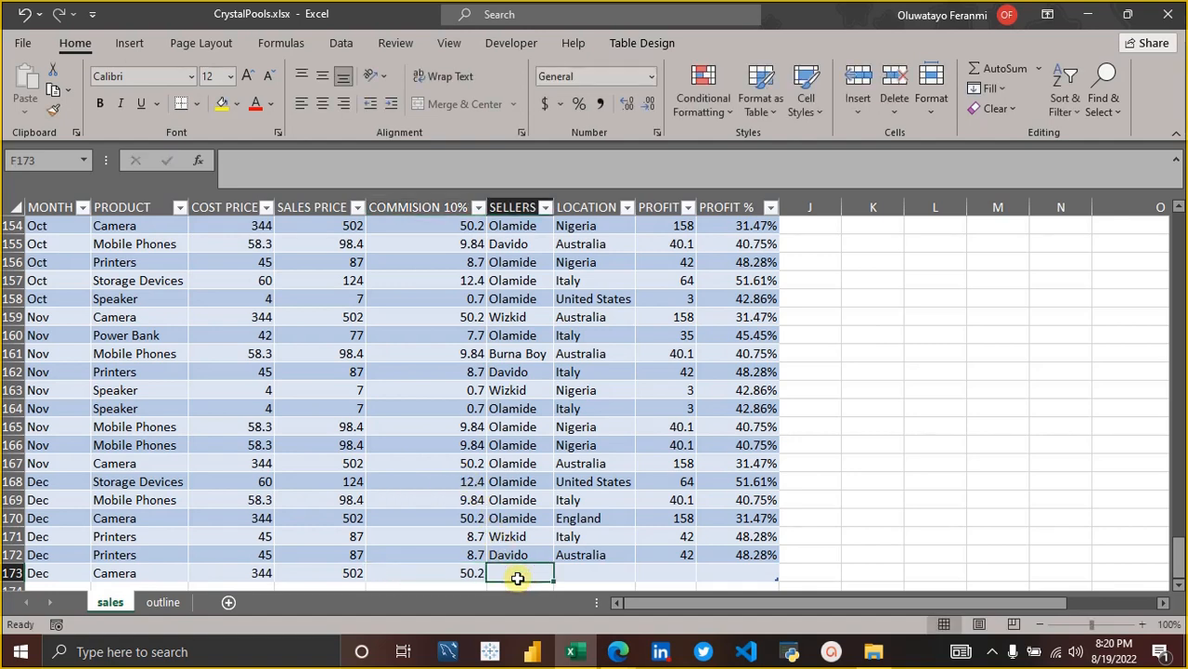
text(Wizkid)
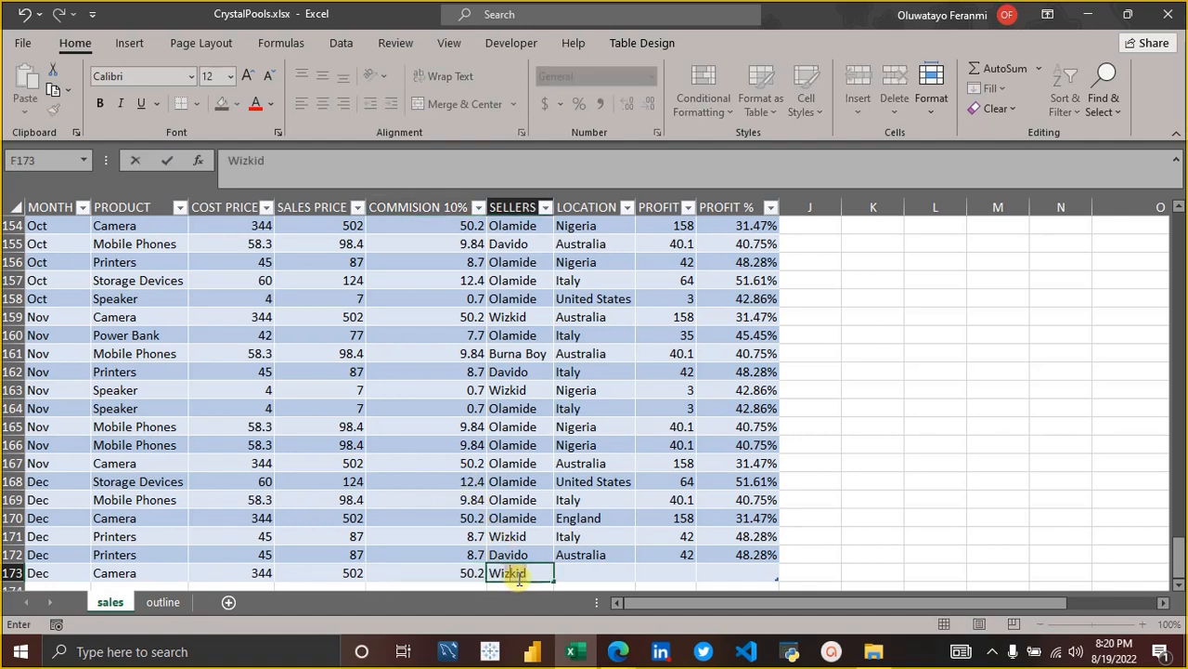
key(Tab)
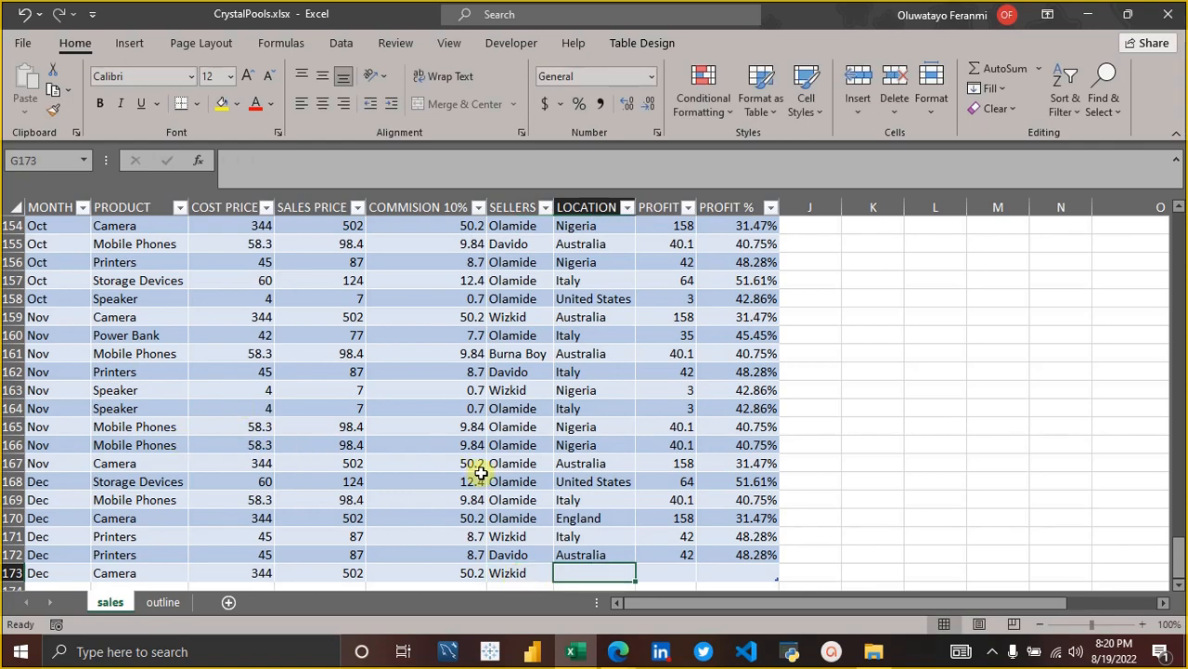
text(M)
key(BackSpace)
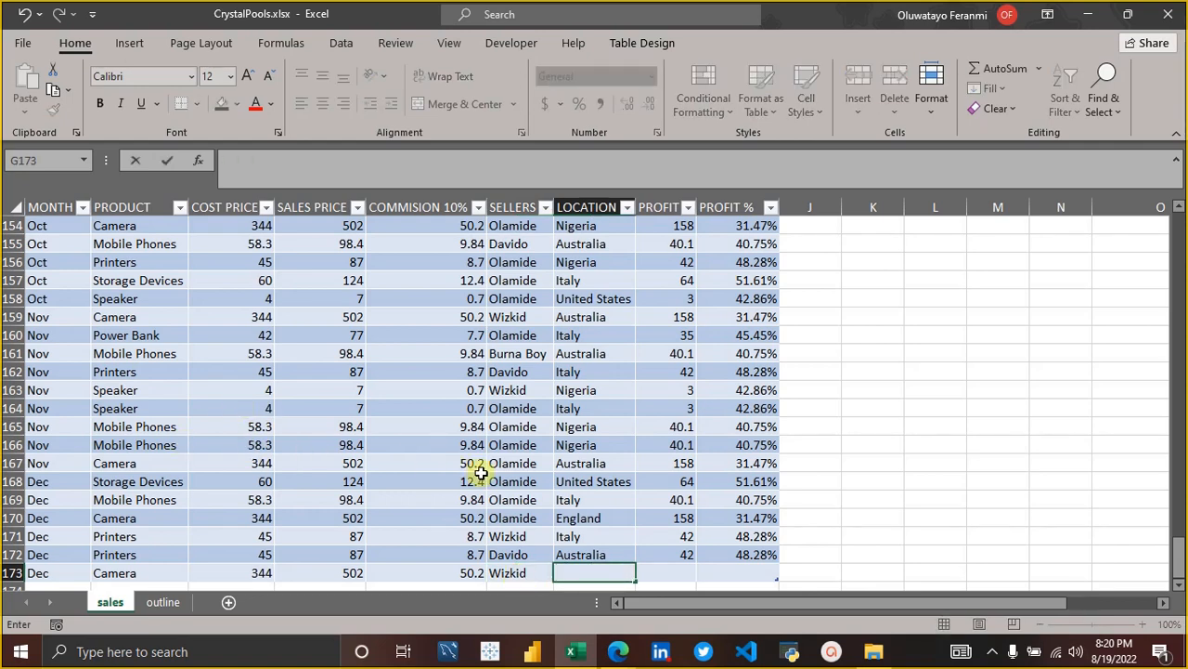
text(Nigeria)
key(Tab)
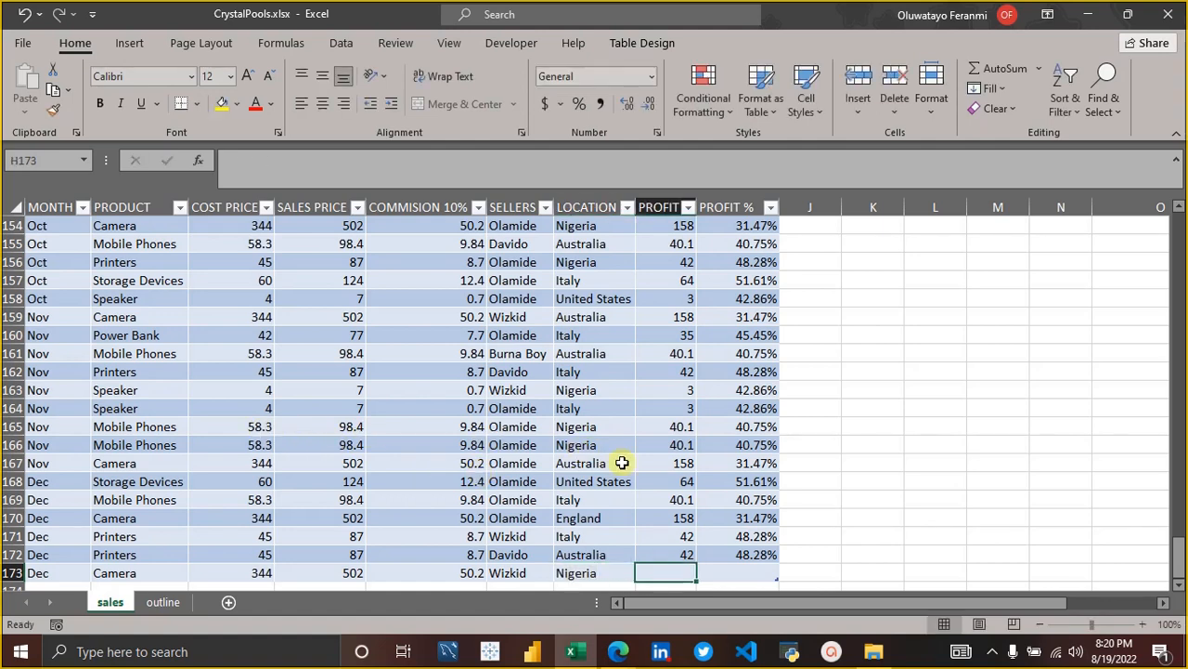
text(158)
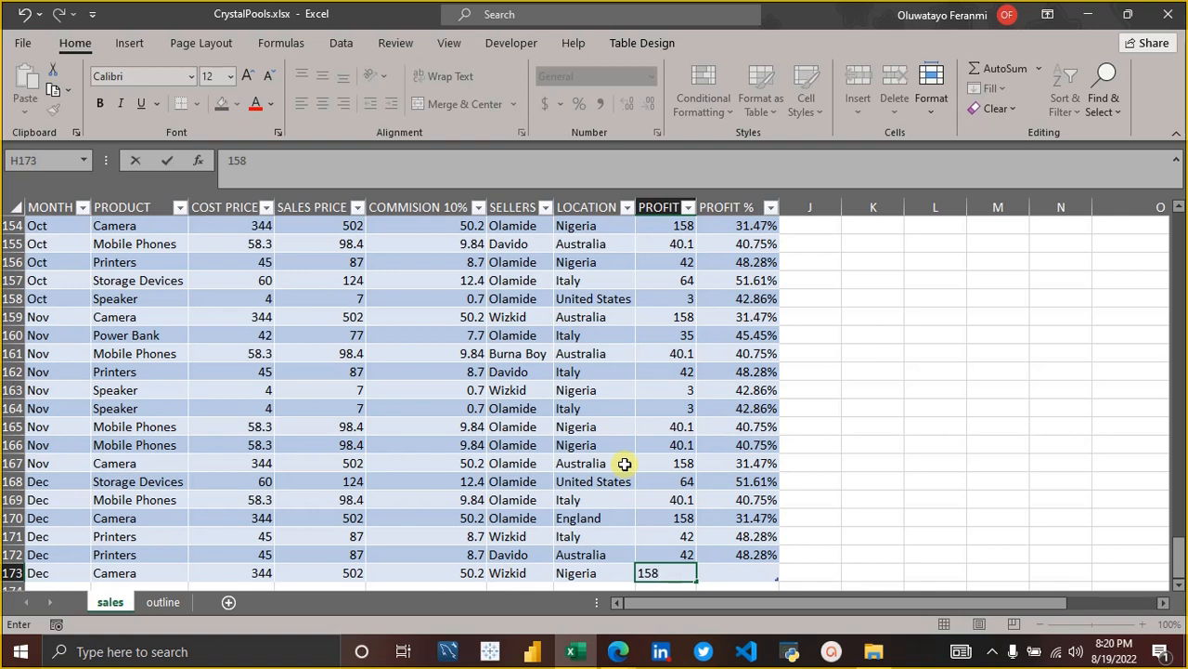
key(Tab)
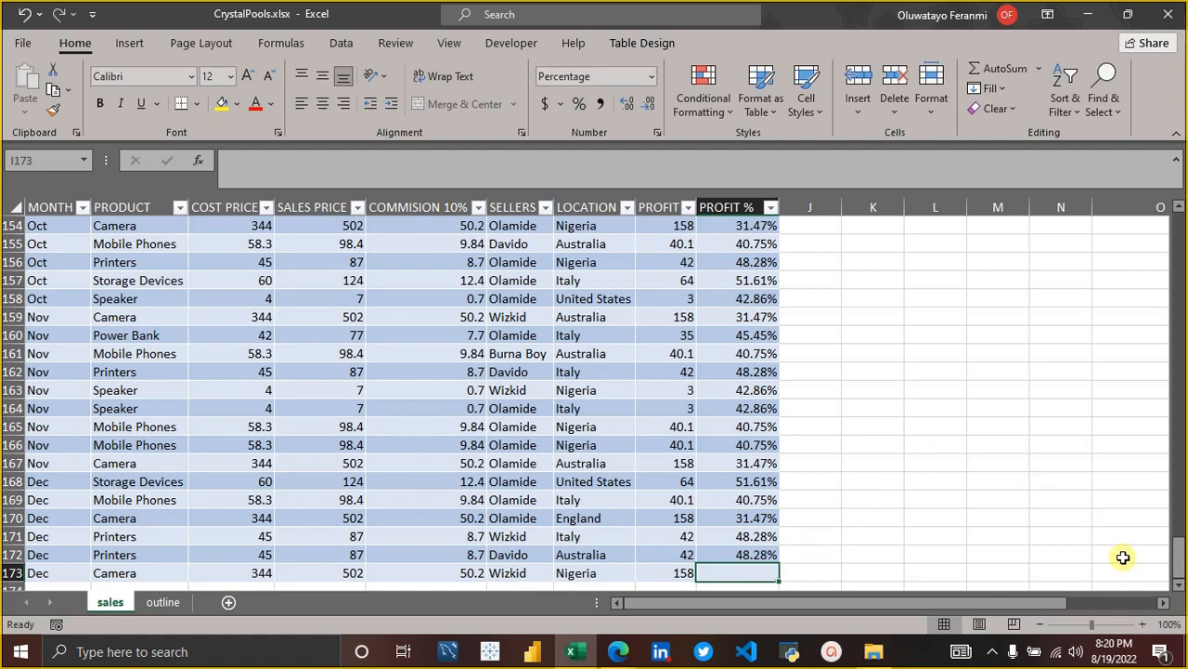
Compare Wizkid's SUMIF profit total in M2 with the fixed reference value in M8.
drag(1179, 557, 1178, 198)
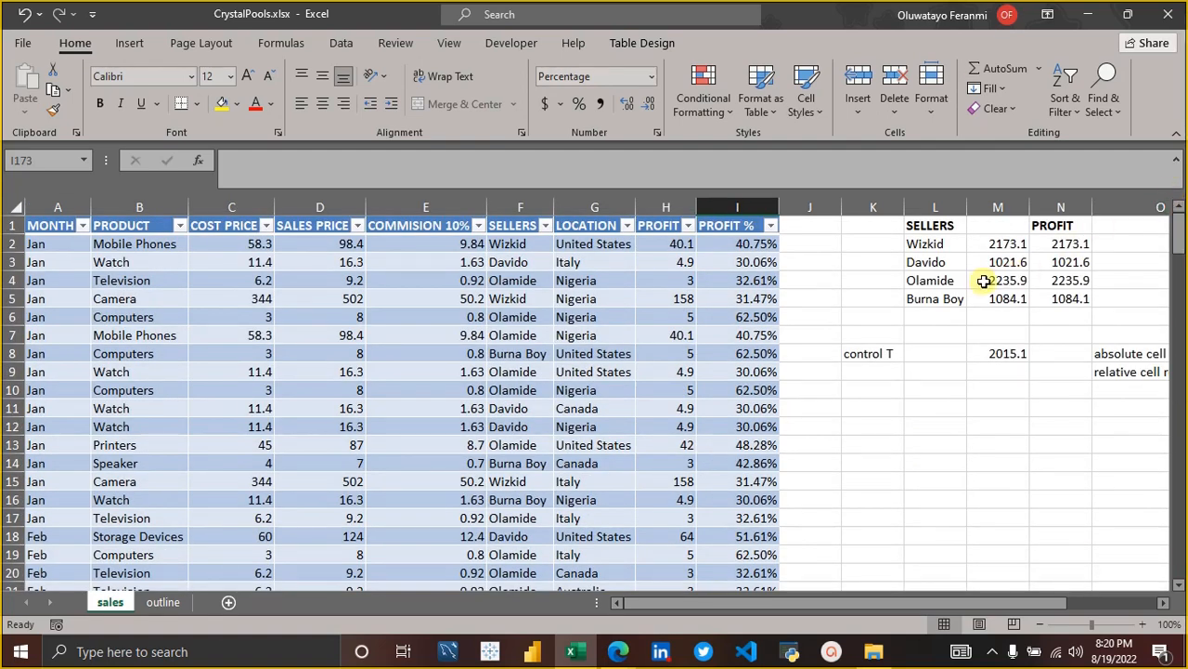
click(995, 244)
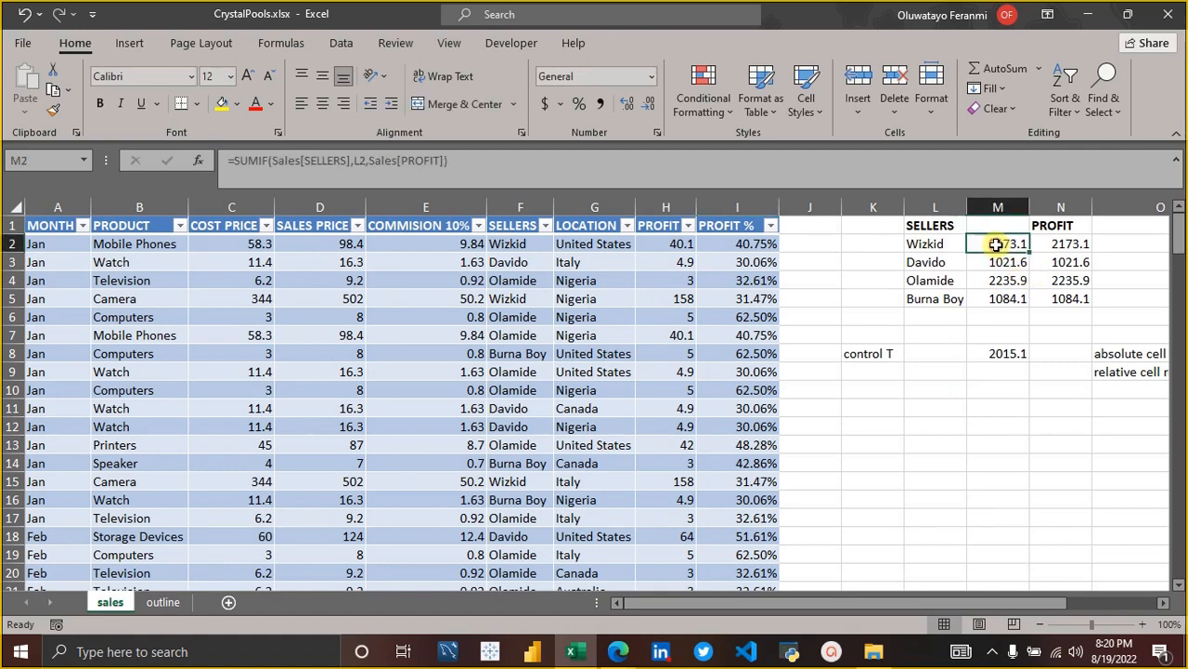
click(1002, 357)
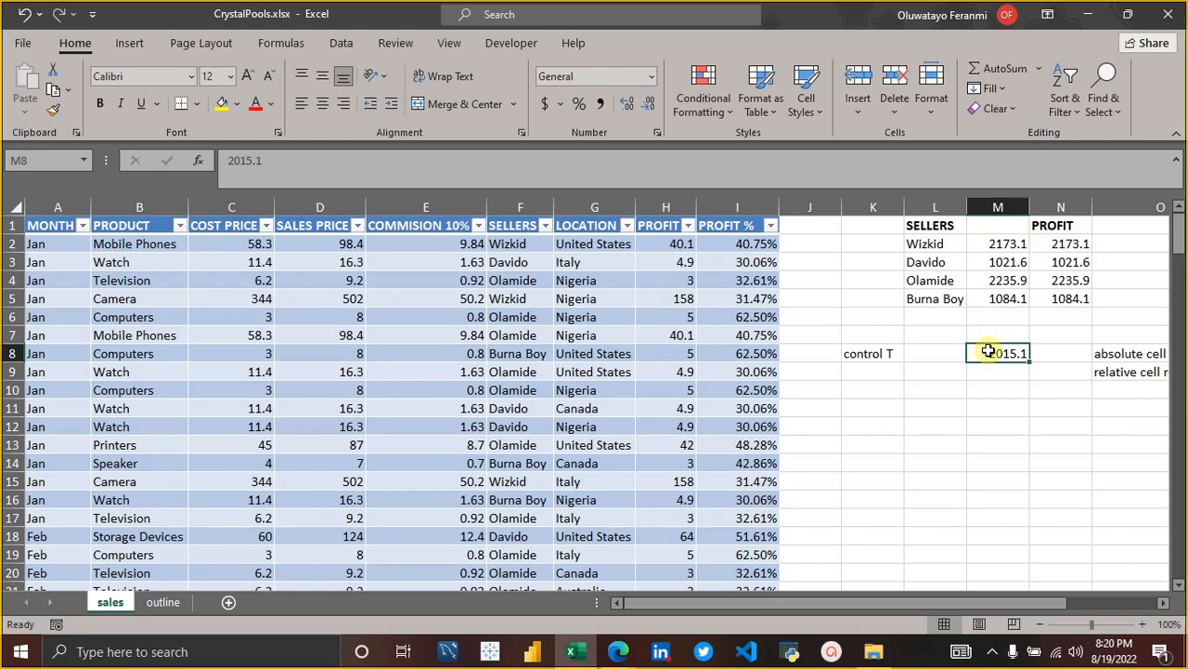
scroll(986, 345, down, 1)
scroll(986, 346, up, 1)
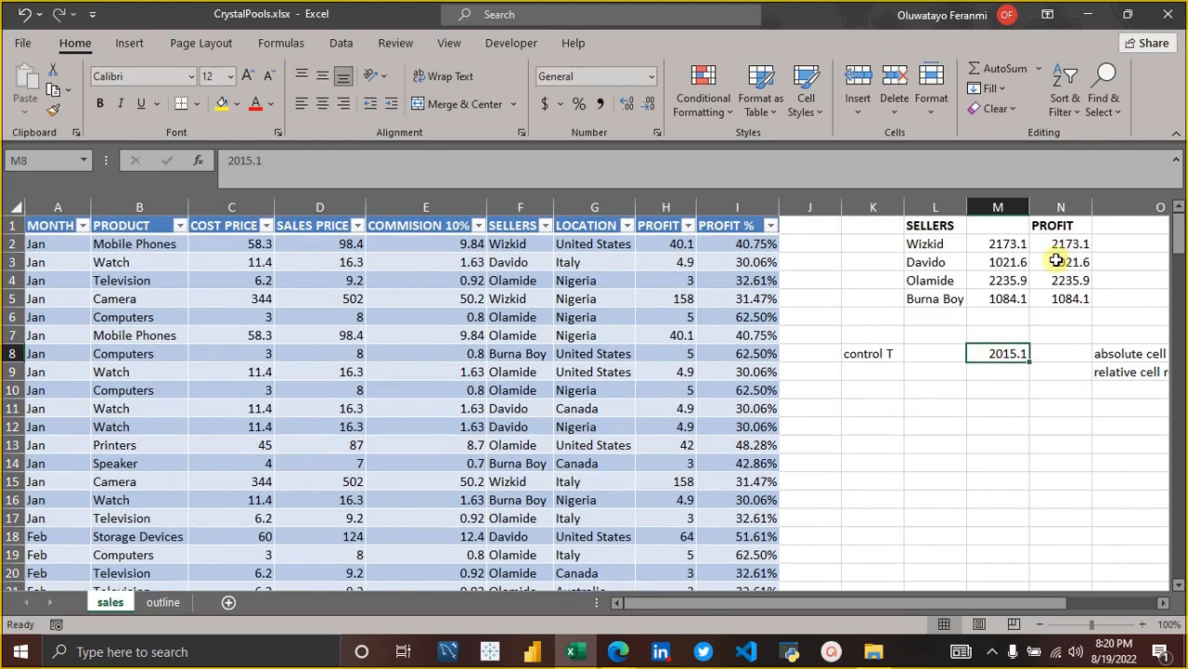
Inspect the absolute-range SUMIF formulas in N2 and N3 and check their ranges against the last row of the sales table.
click(1059, 245)
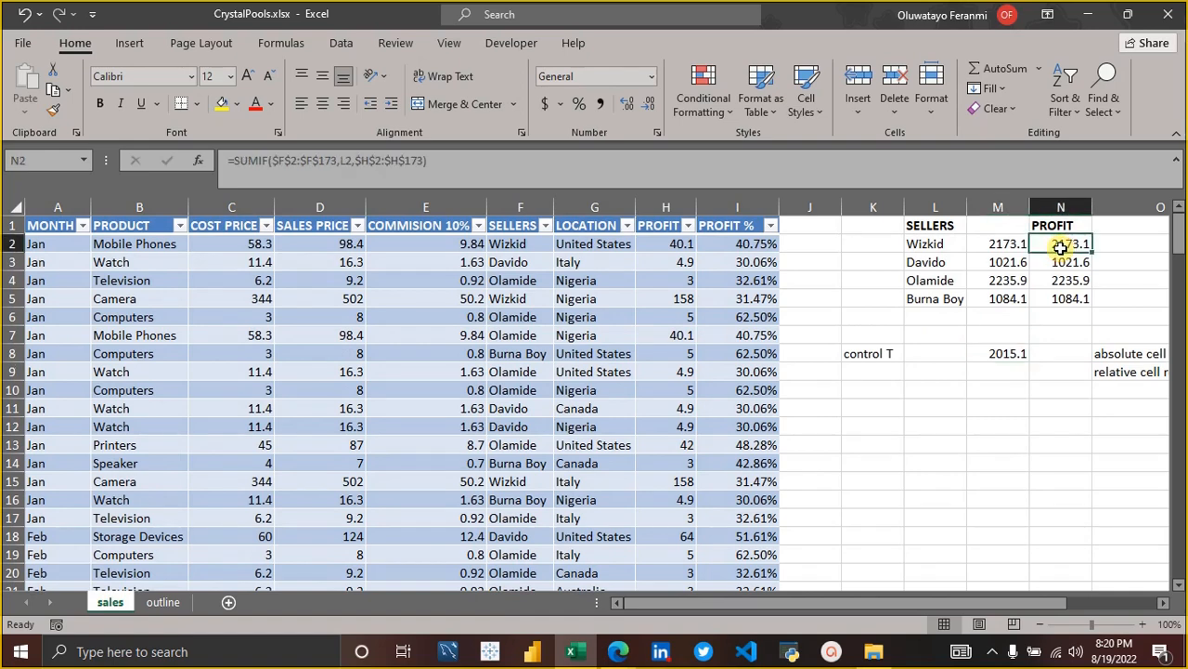
click(786, 179)
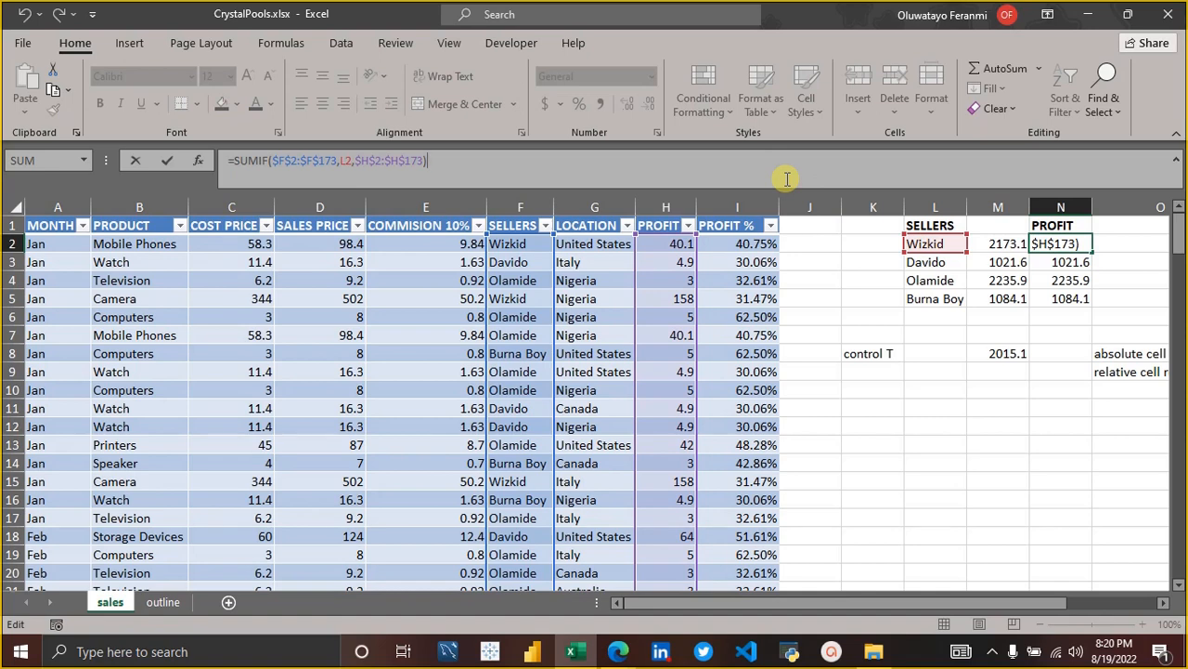
click(1032, 260)
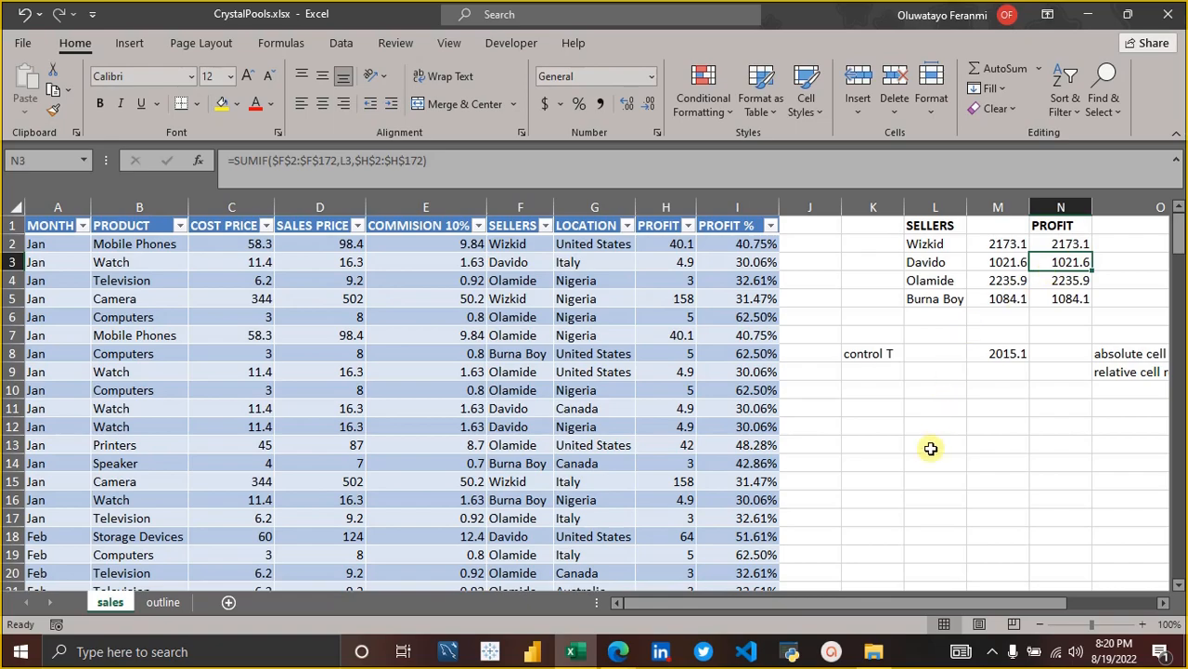
scroll(931, 448, down, 5)
scroll(931, 449, down, 20)
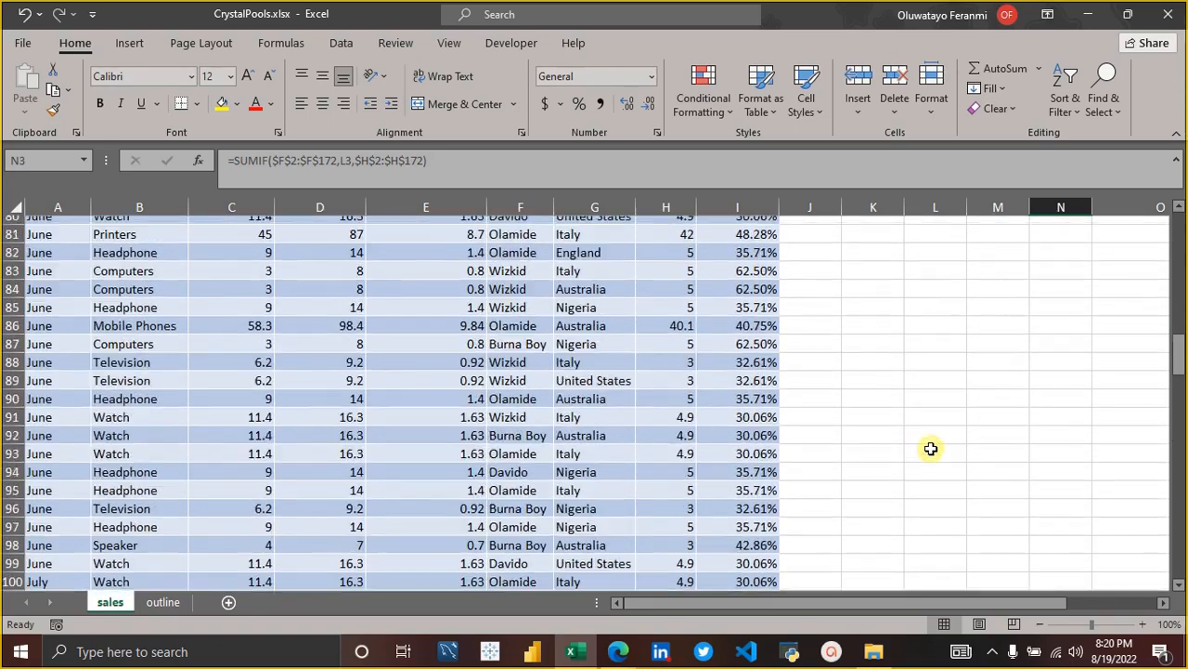
scroll(932, 448, down, 18)
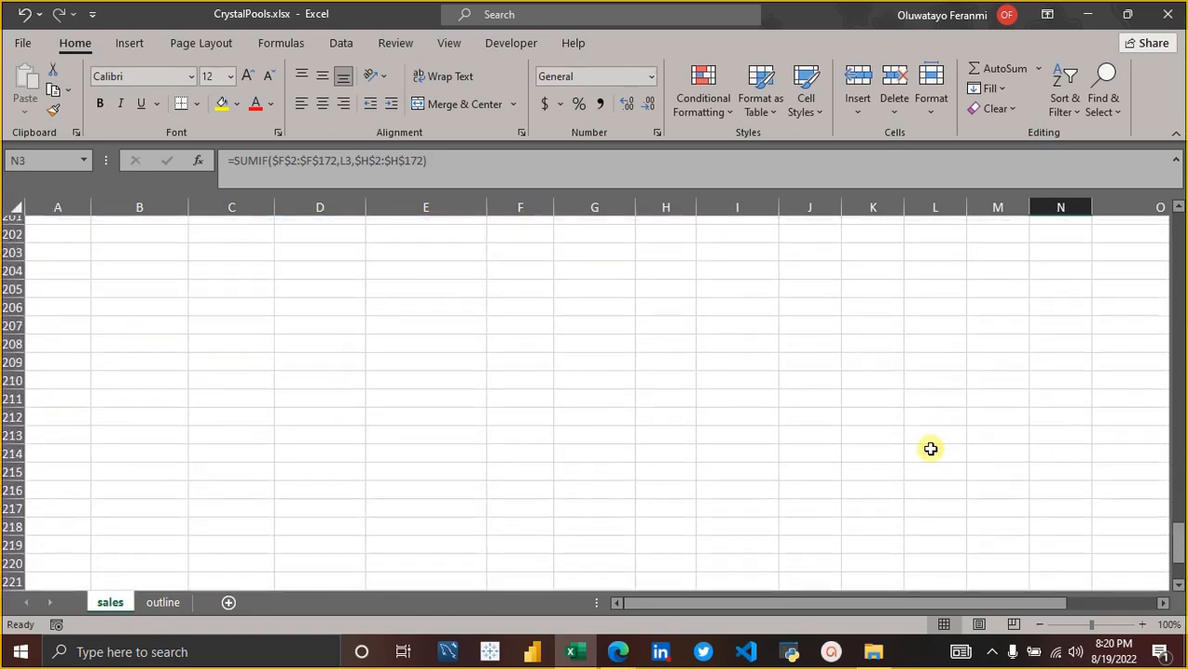
scroll(932, 448, up, 6)
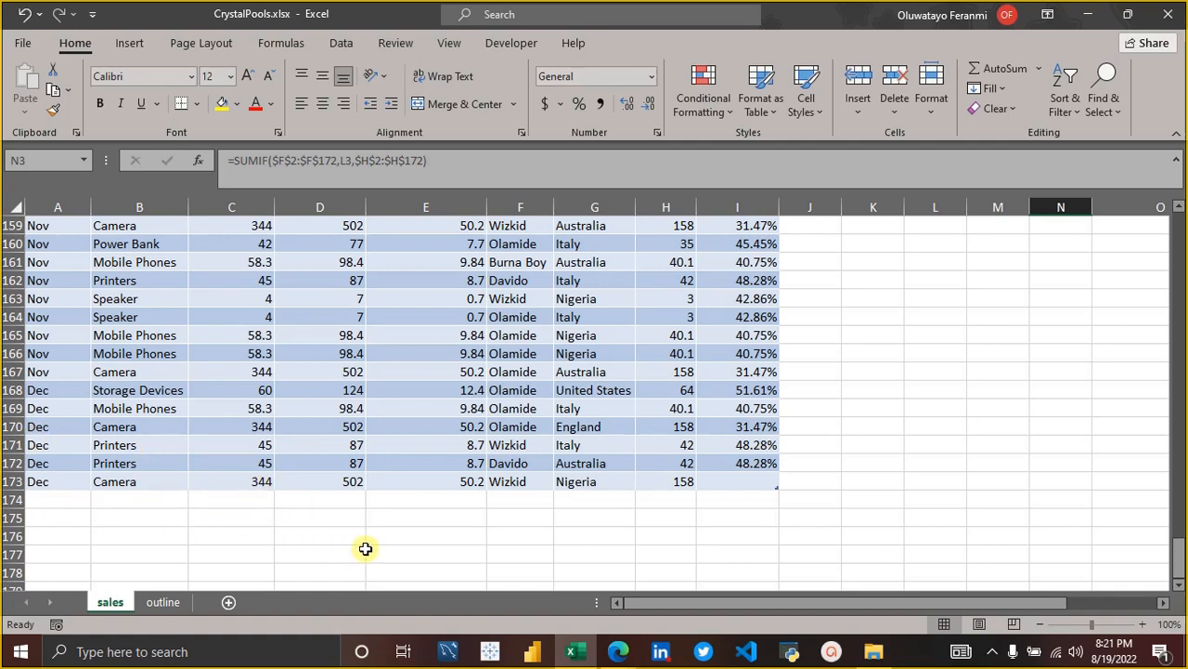
drag(1175, 558, 1141, 196)
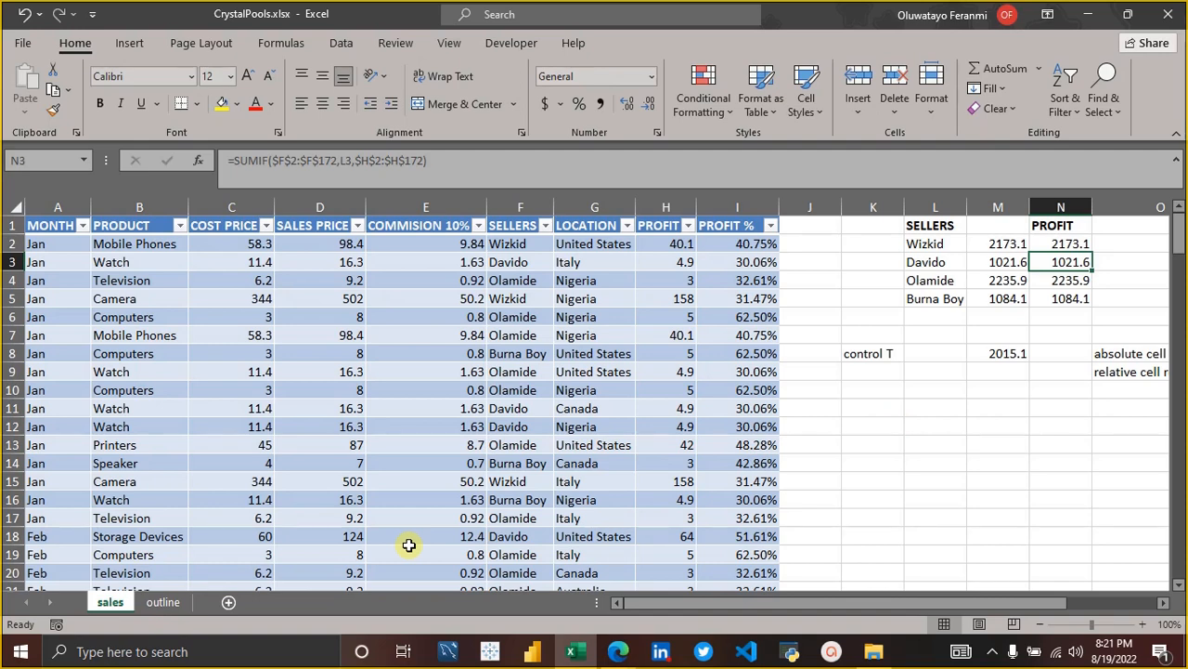
Review the topic list on the outline sheet and the seller list formula in L2 on the sales sheet.
click(151, 602)
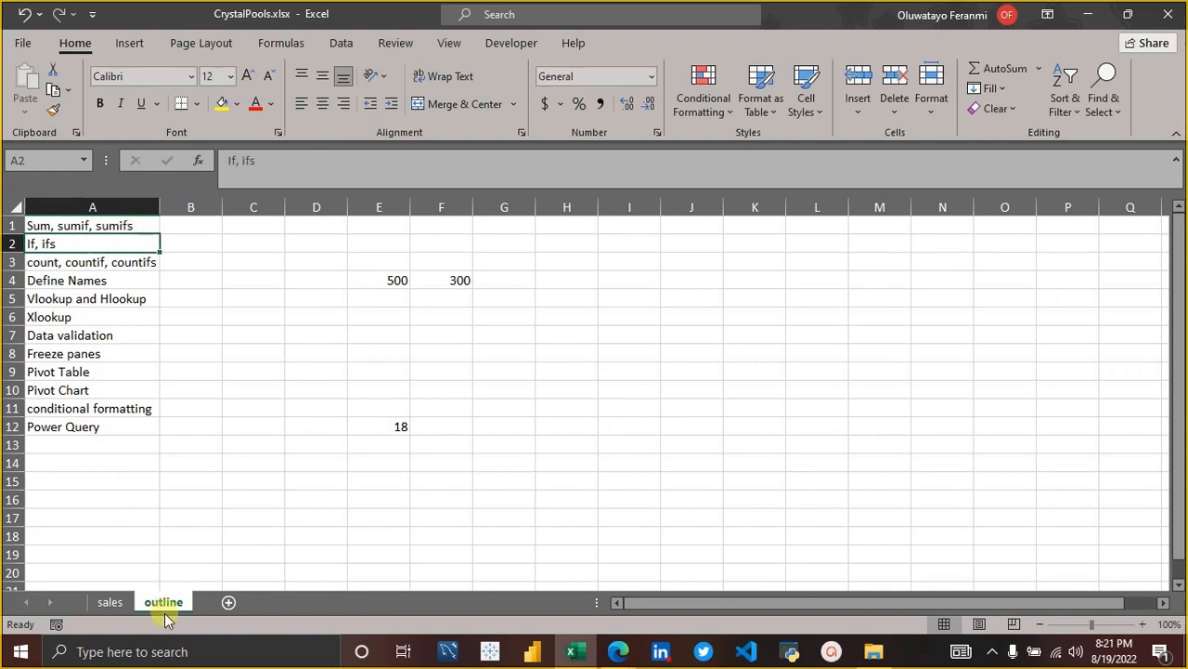
click(113, 603)
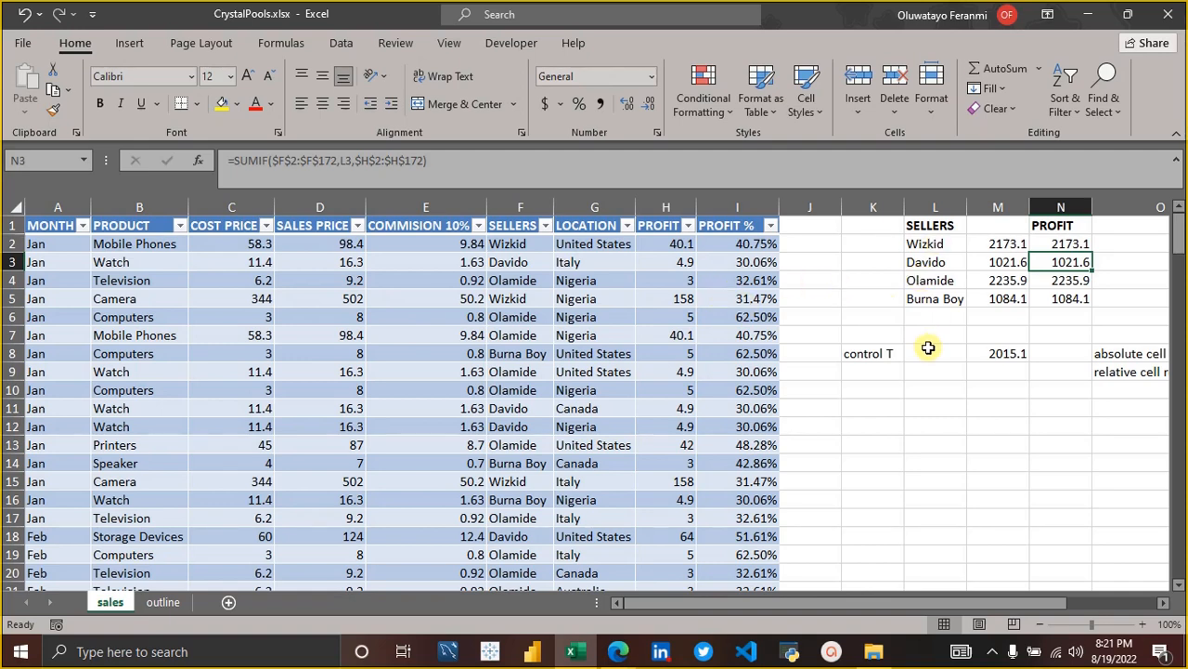
click(879, 357)
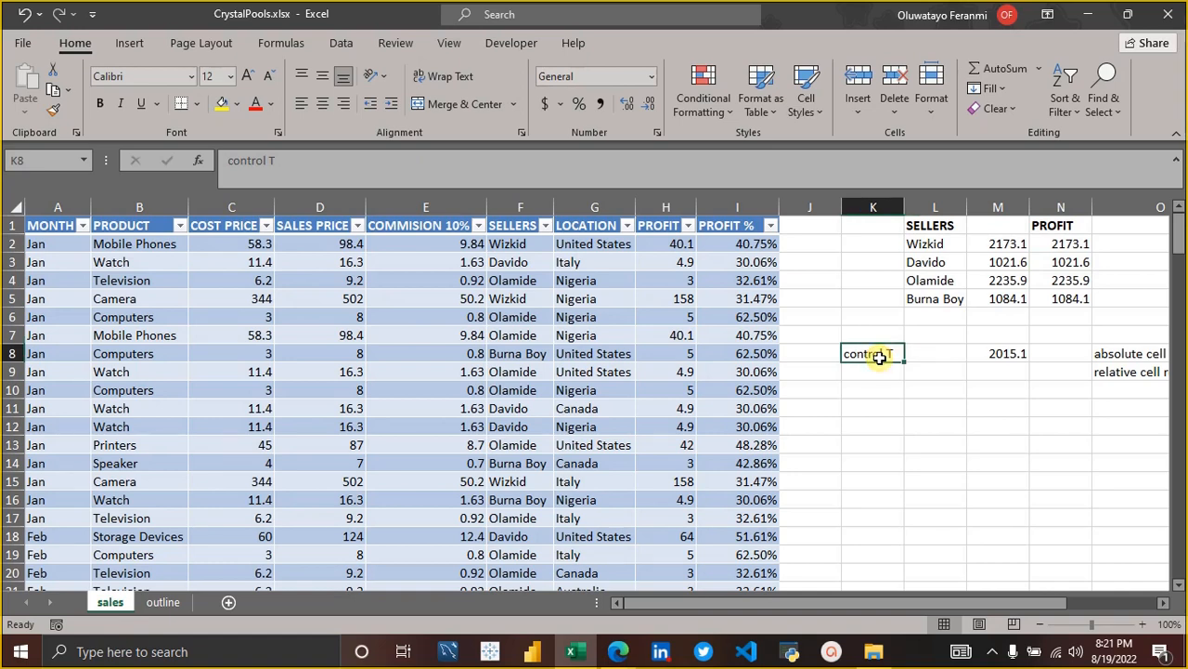
click(925, 243)
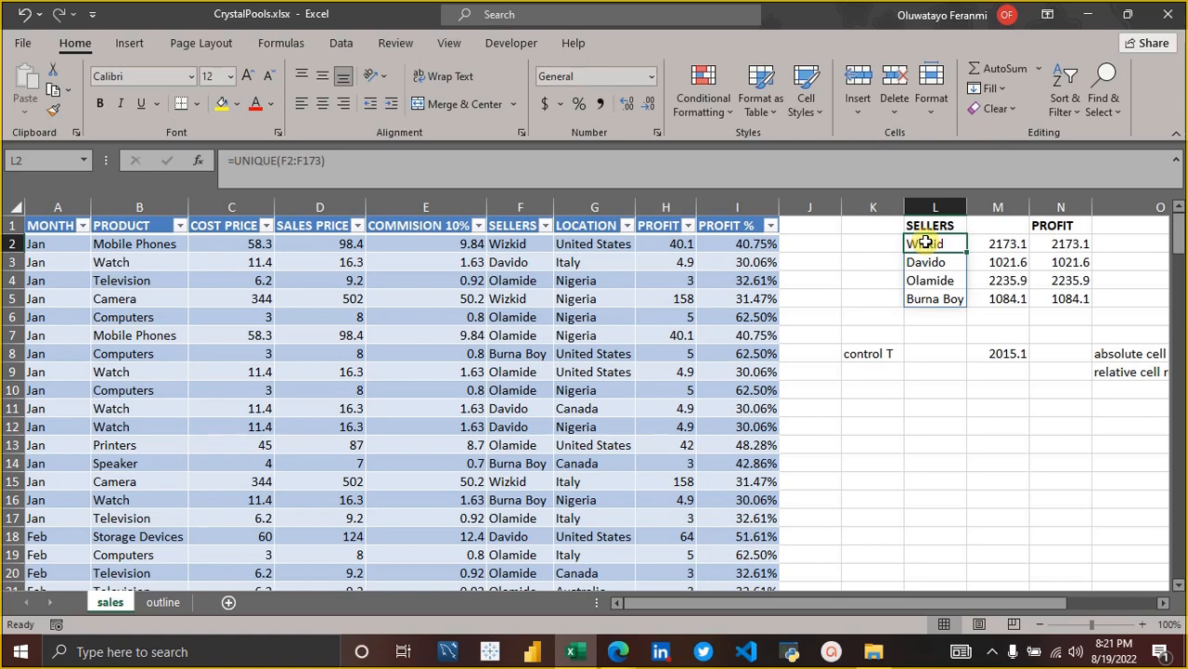
Clear the control T note in K8, the reference value in M8, and the absolute and relative cell reference notes in O8 and O9.
click(876, 352)
key(Delete)
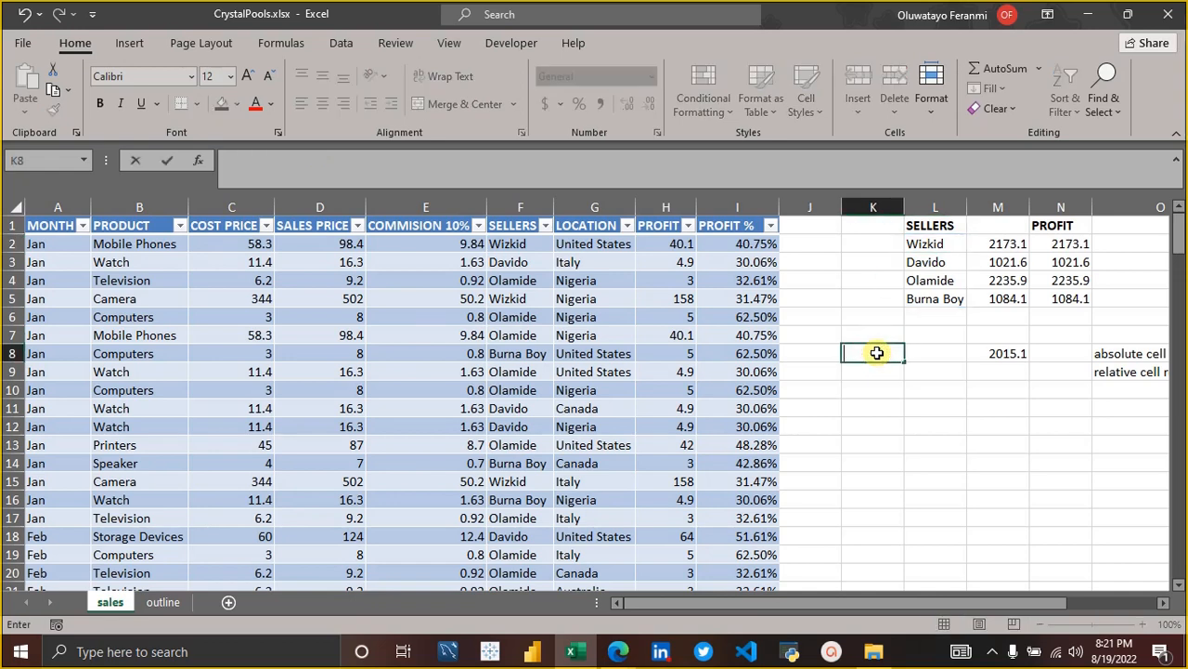
key(Right)
key(Right)
key(Right)
key(Left)
key(Delete)
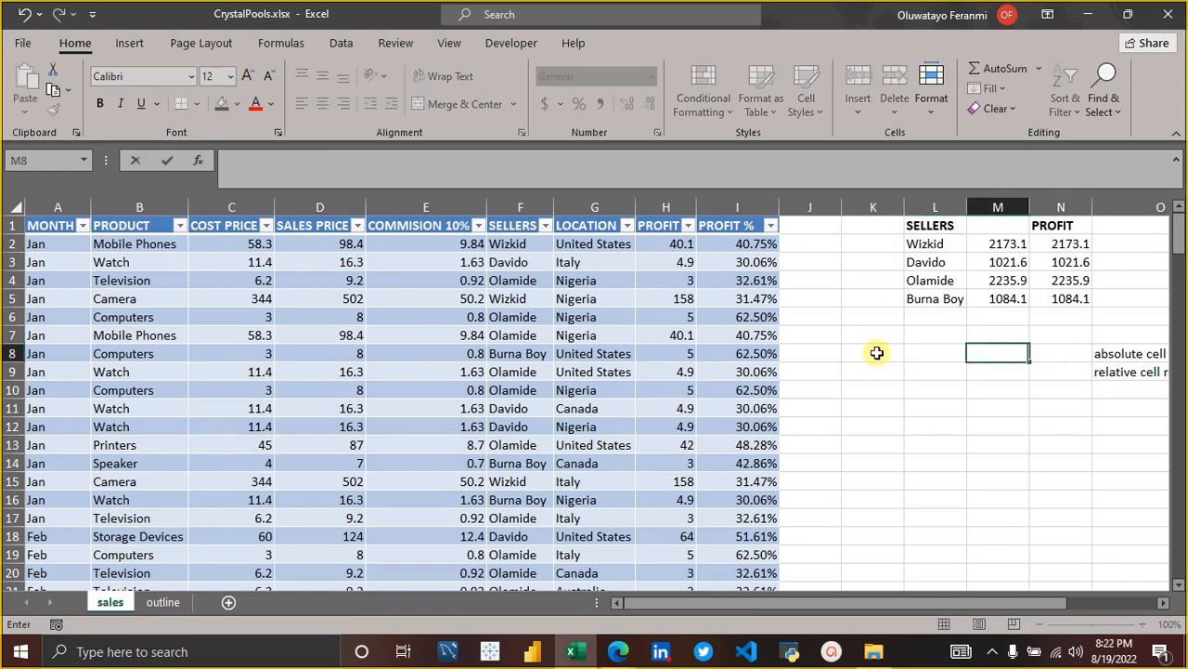
key(Right)
key(Right)
key(Delete)
key(Down)
key(Delete)
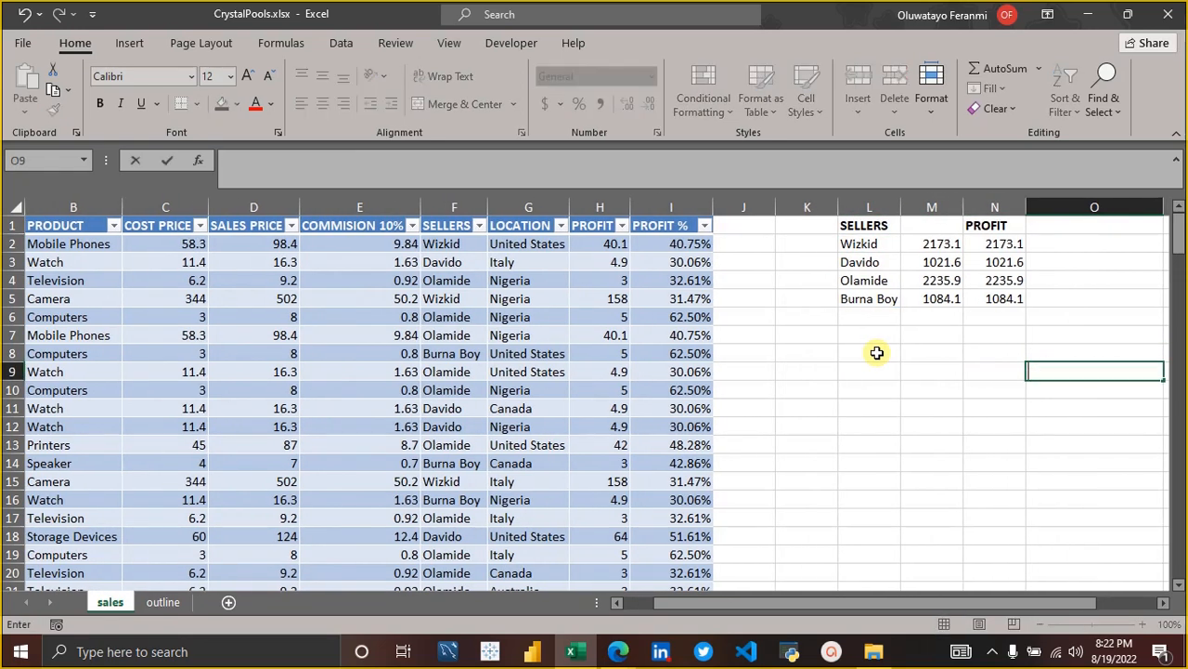
key(Right)
key(Right)
key(Up)
key(Left)
key(Left)
key(Left)
key(Left)
key(Left)
key(Left)
key(Left)
key(Left)
key(Left)
key(Left)
key(Left)
key(Left)
key(Left)
key(Left)
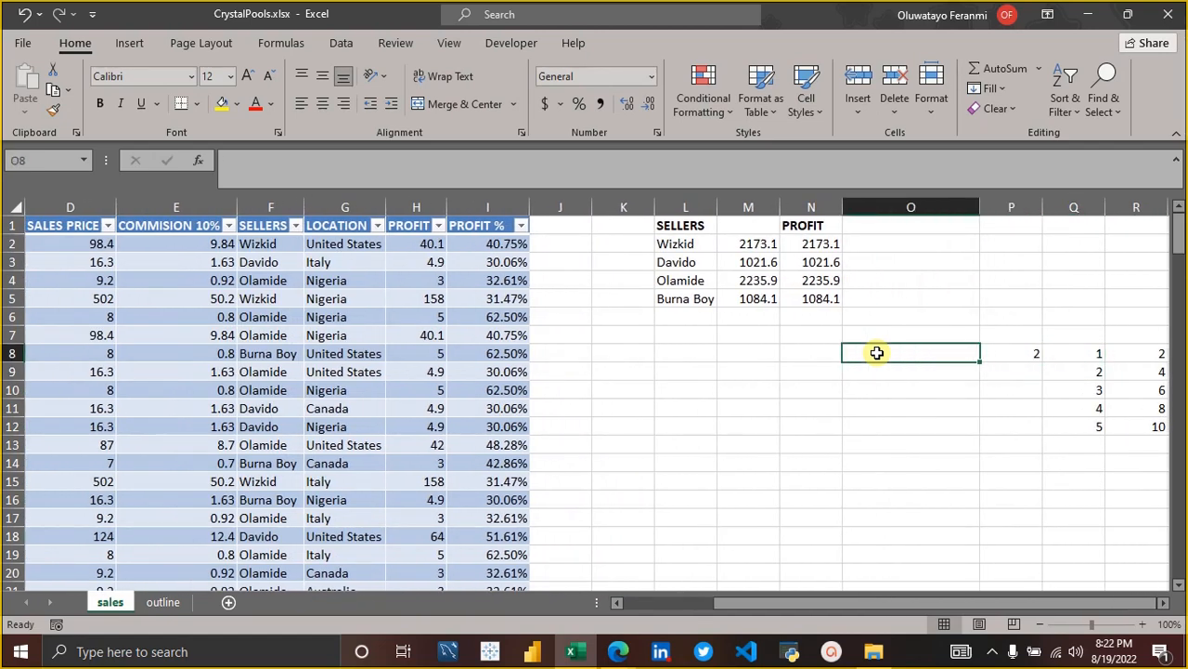
key(Left)
key(Down)
key(Right)
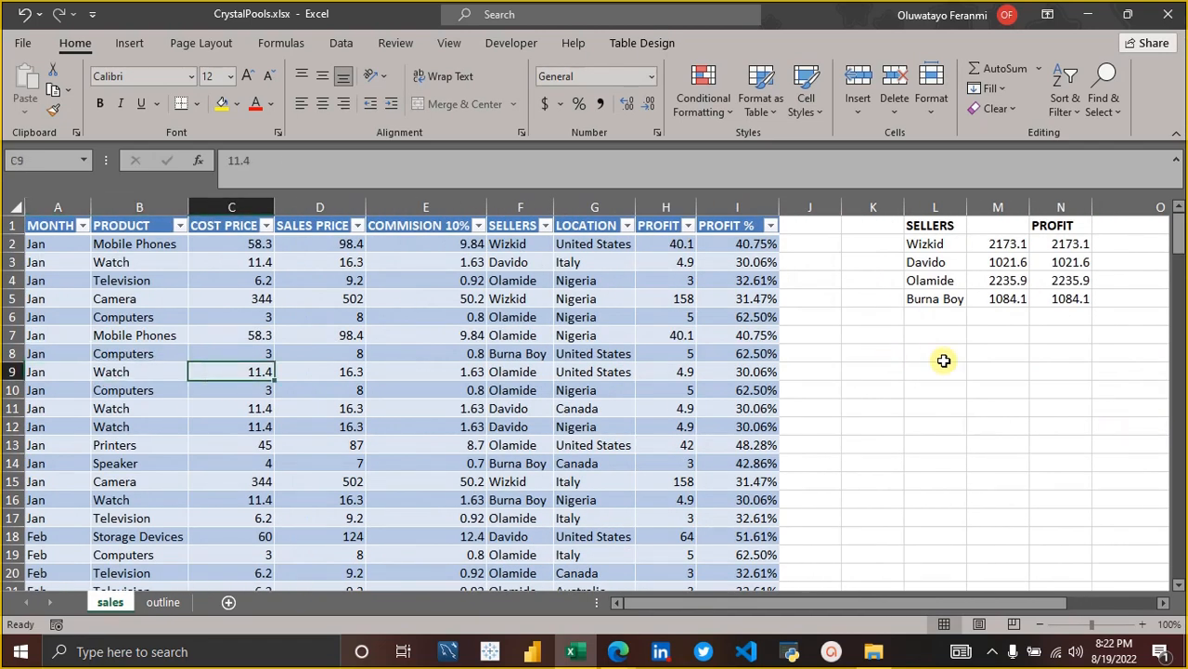
click(934, 338)
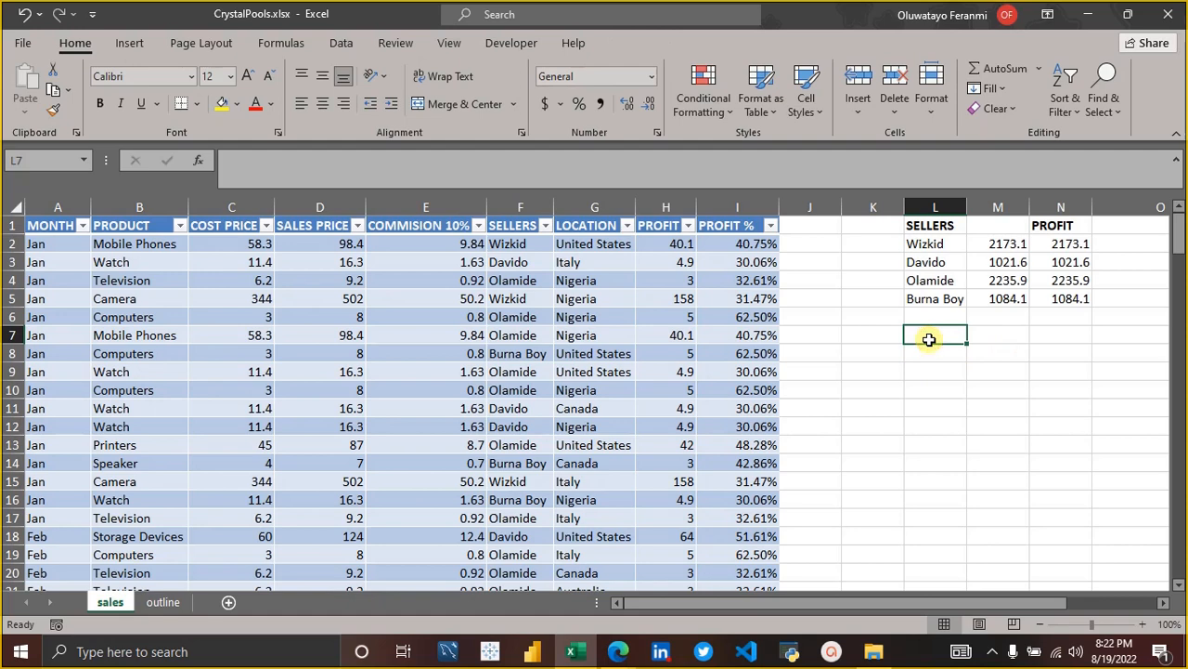
text(=)
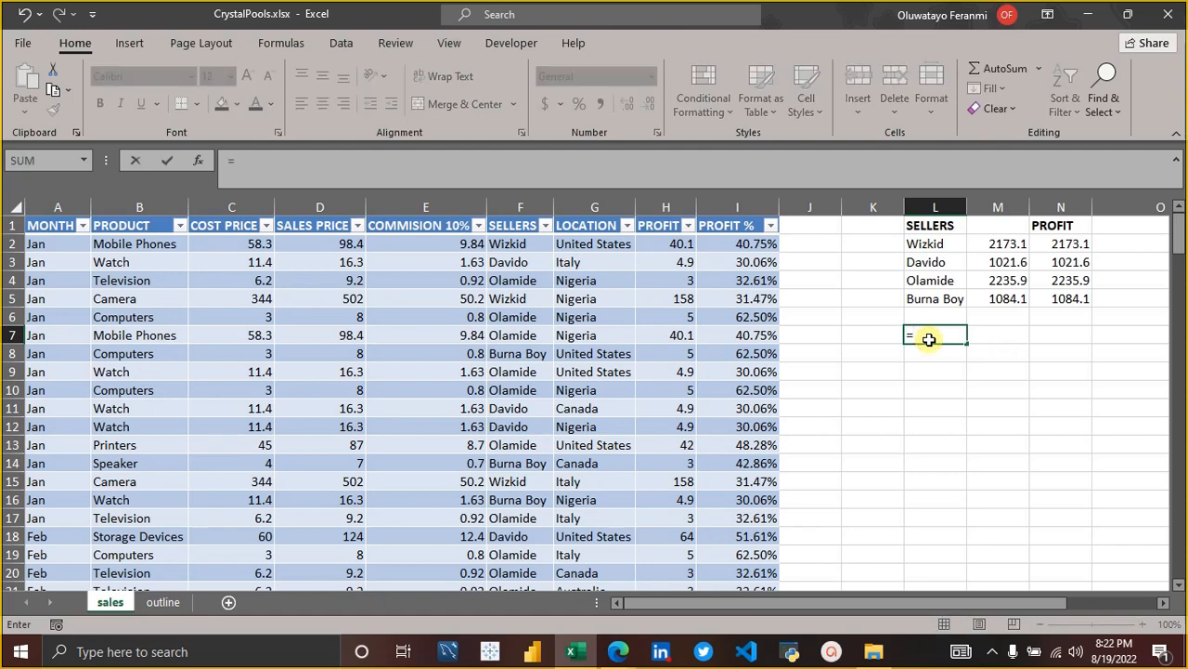
text(un)
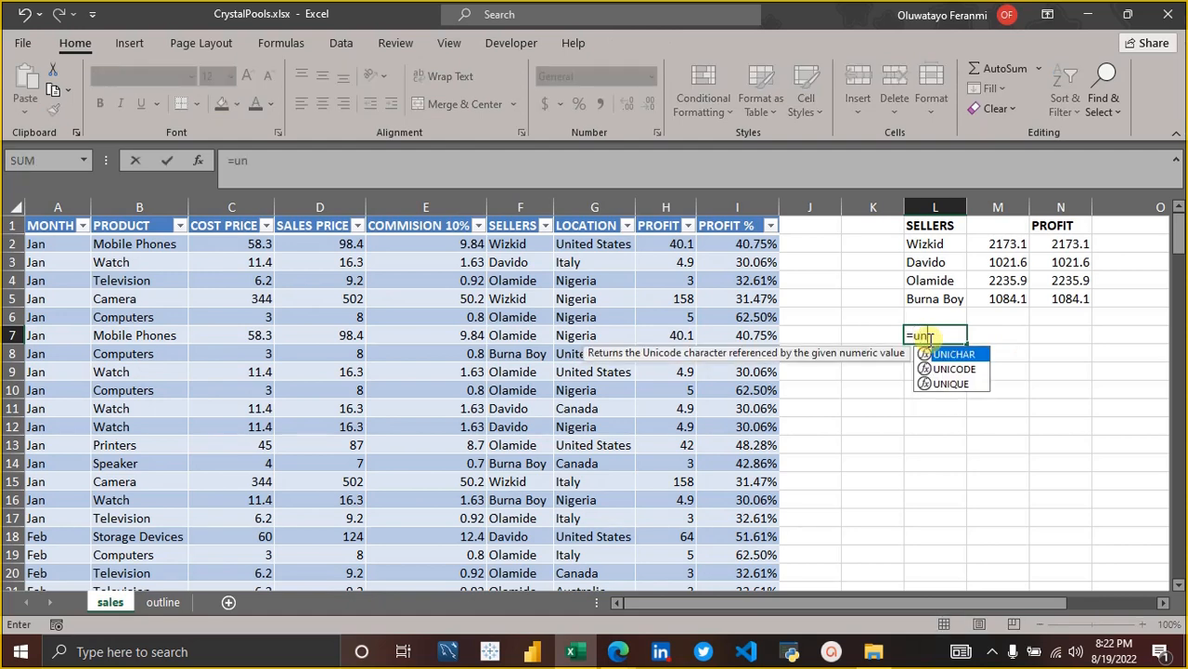
key(Down)
key(Down)
key(Tab)
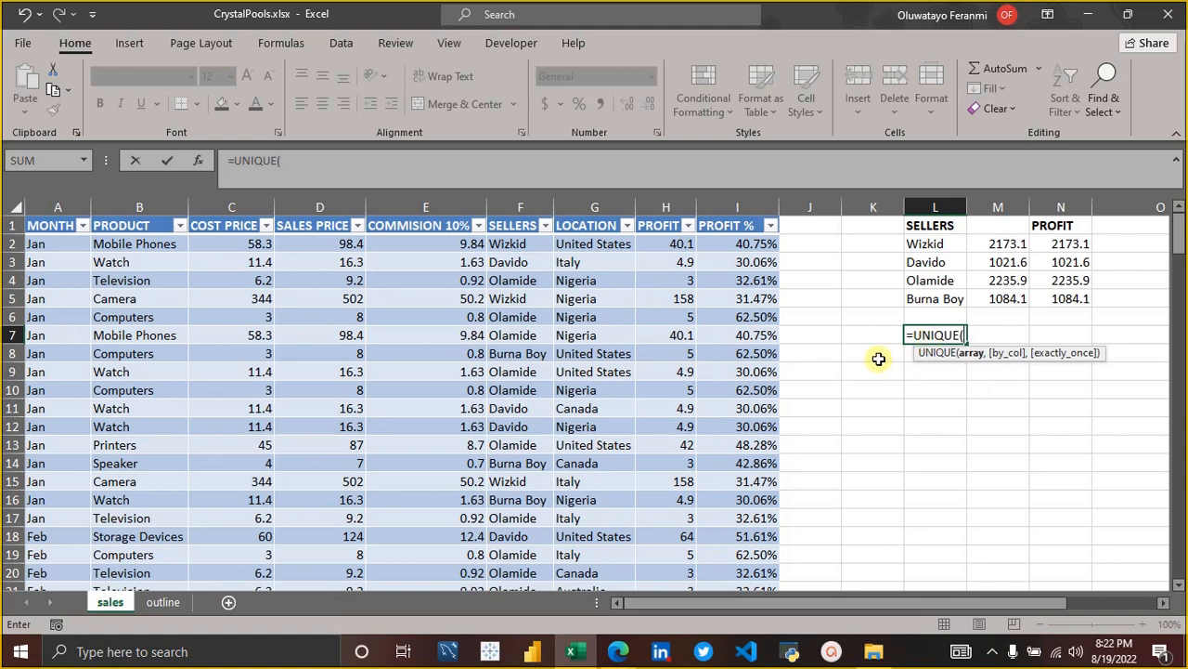
key(BackSpace)
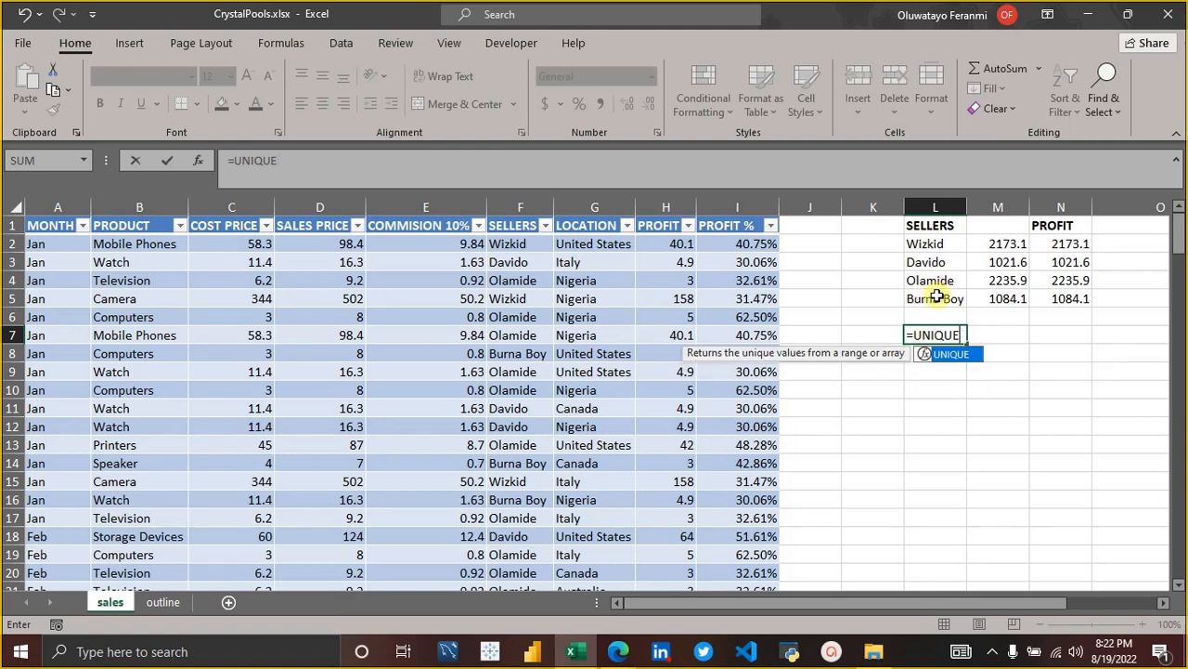
key(BackSpace)
key(BackSpace)
key(BackSpace)
key(BackSpace)
key(BackSpace)
key(BackSpace)
key(BackSpace)
key(Return)
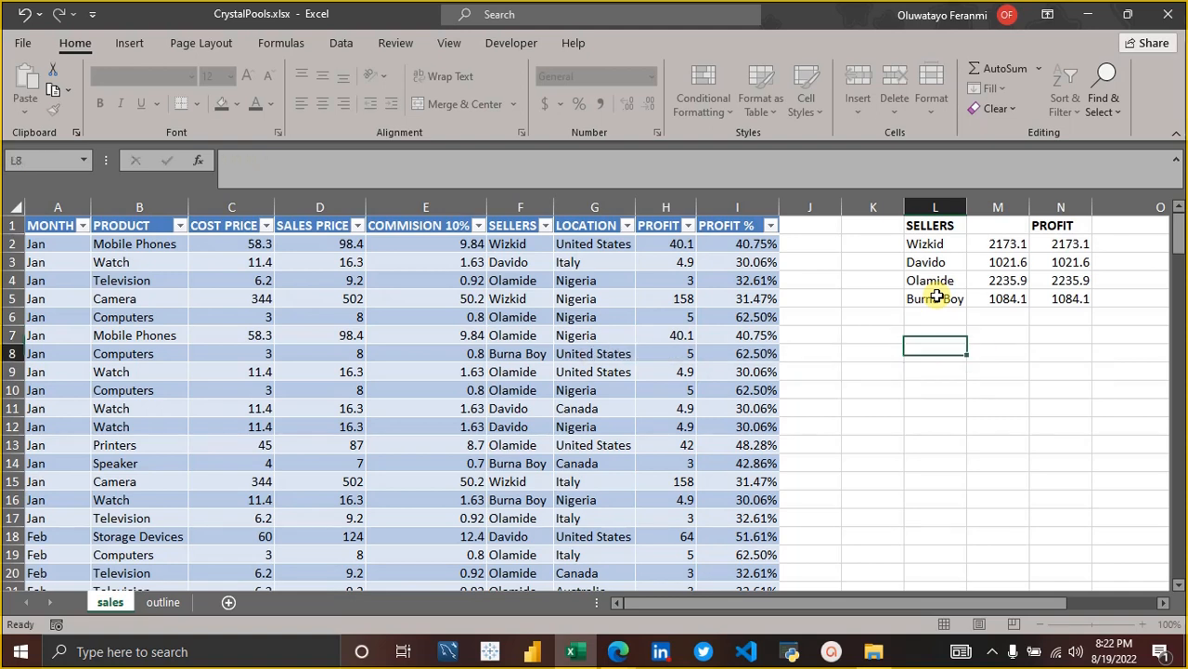
Inspect the cell range used by the seller list formula in L2.
click(921, 244)
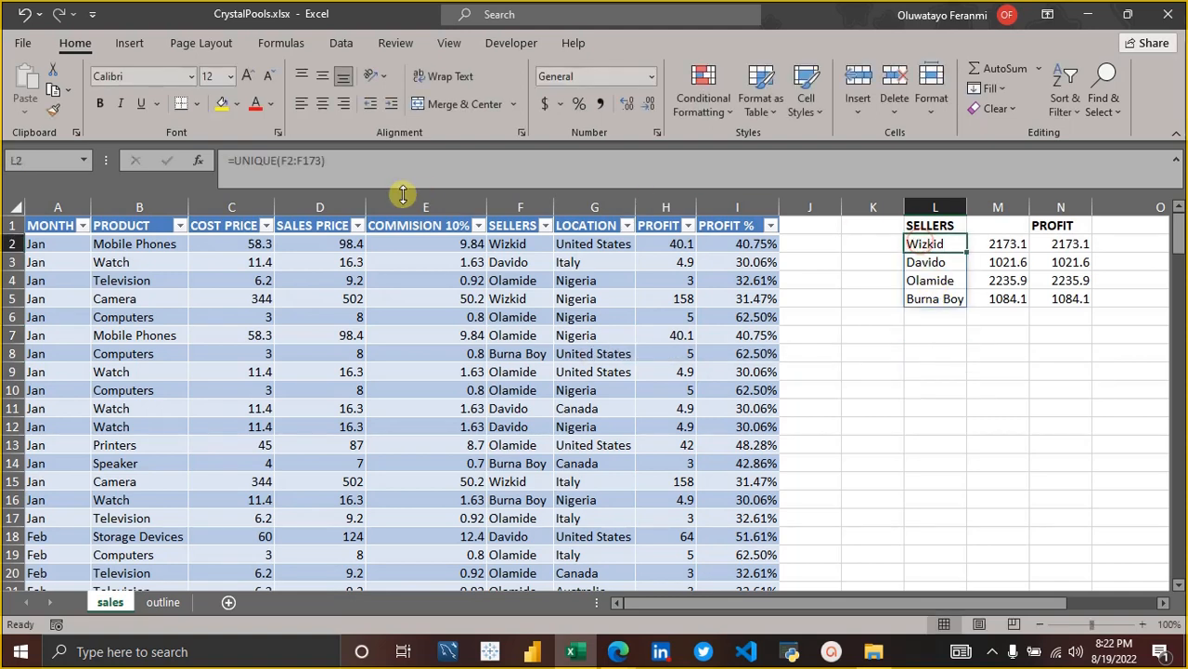
click(362, 160)
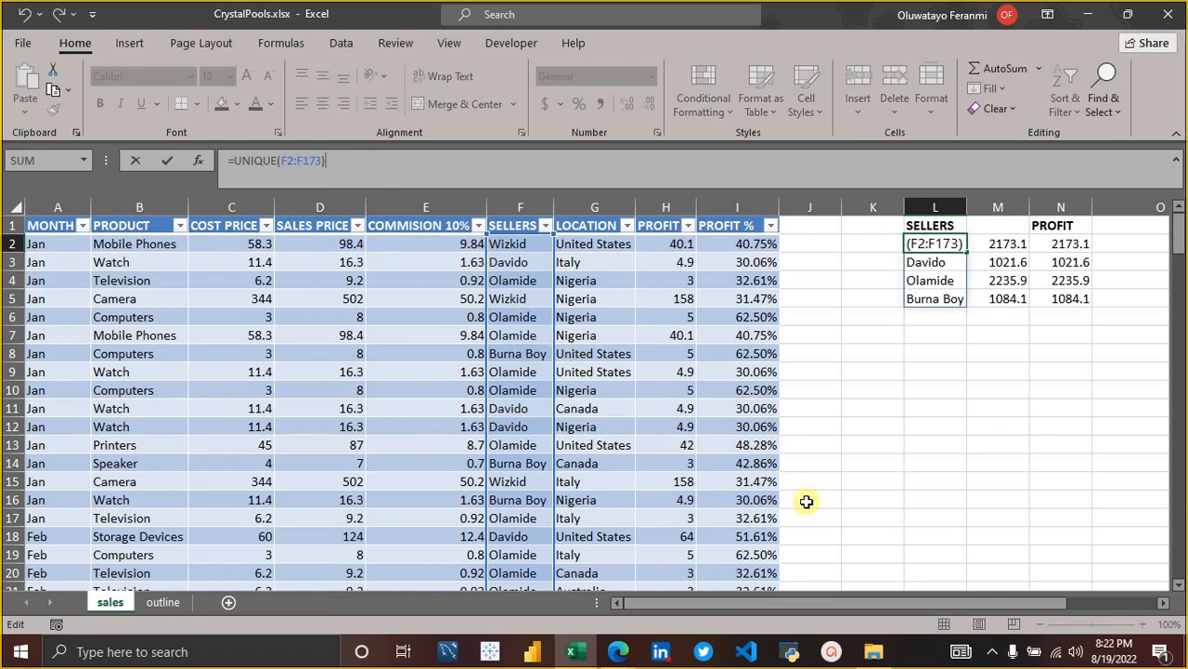
key(Return)
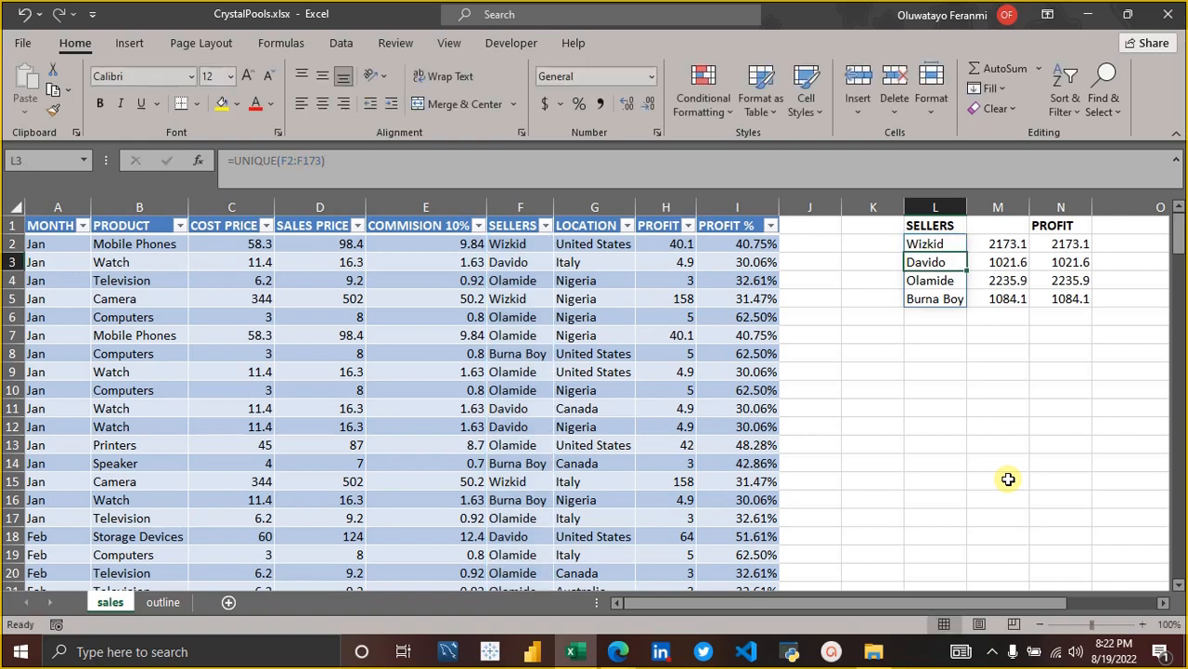
Enter =UNIQUE(Sales[SELLERS]) in L7 to list the distinct sellers from the named table.
click(939, 335)
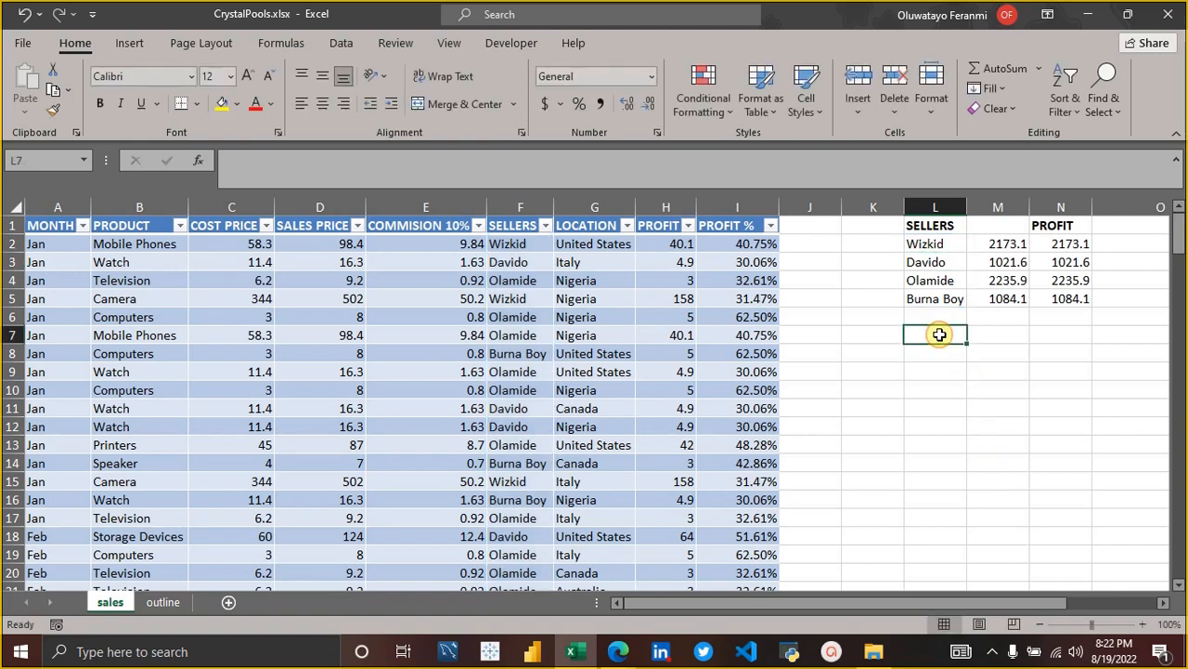
text(=uni)
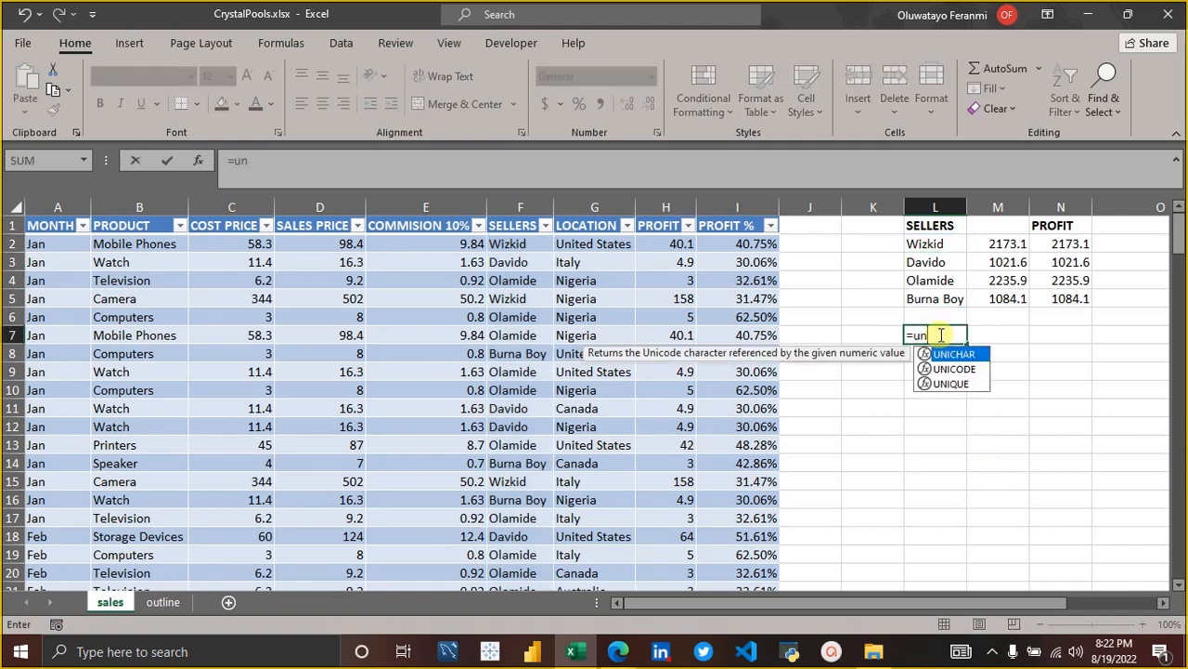
key(Down)
key(Down)
key(Tab)
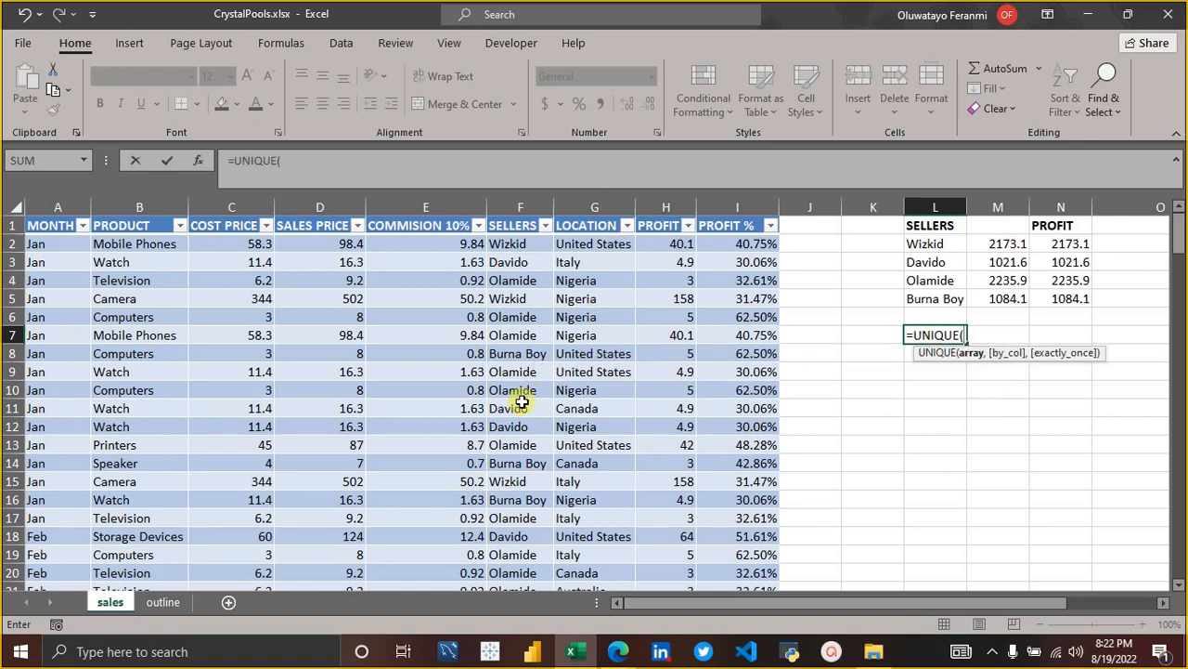
text(sale)
key(Tab)
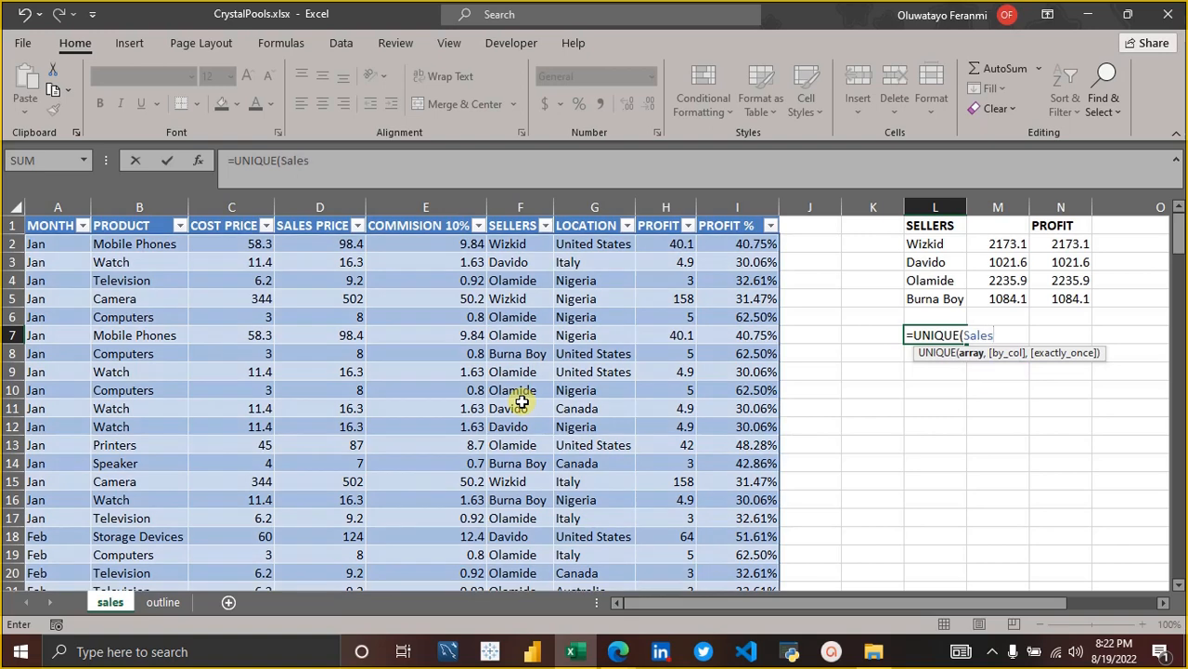
text([)
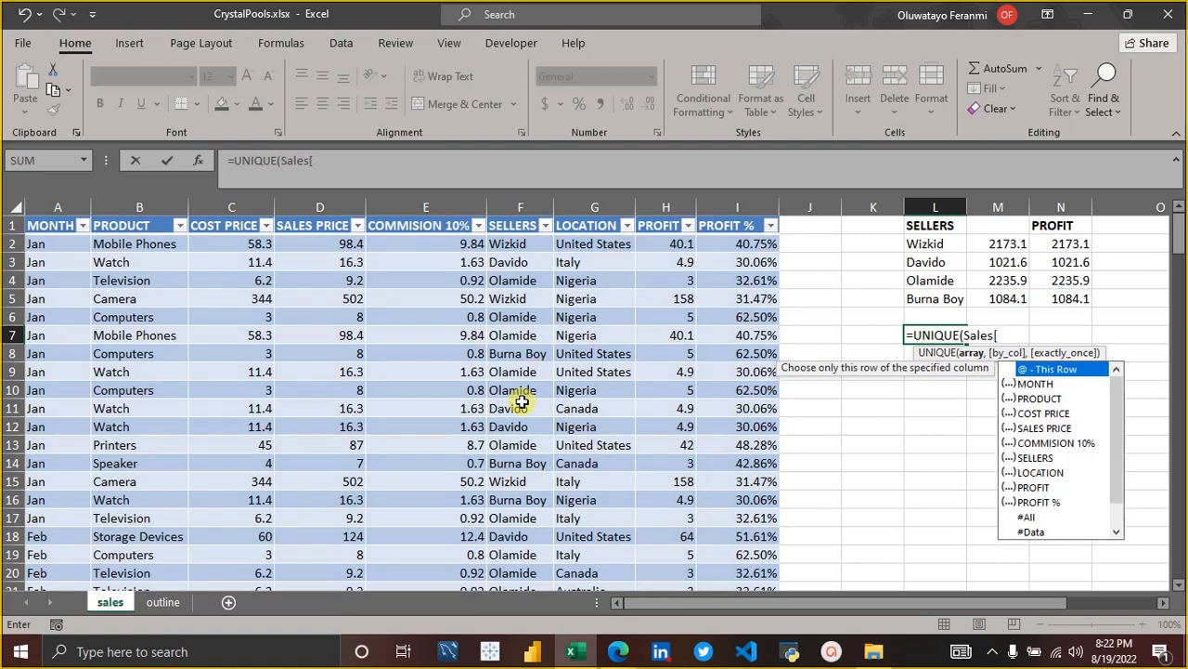
double_click(1037, 458)
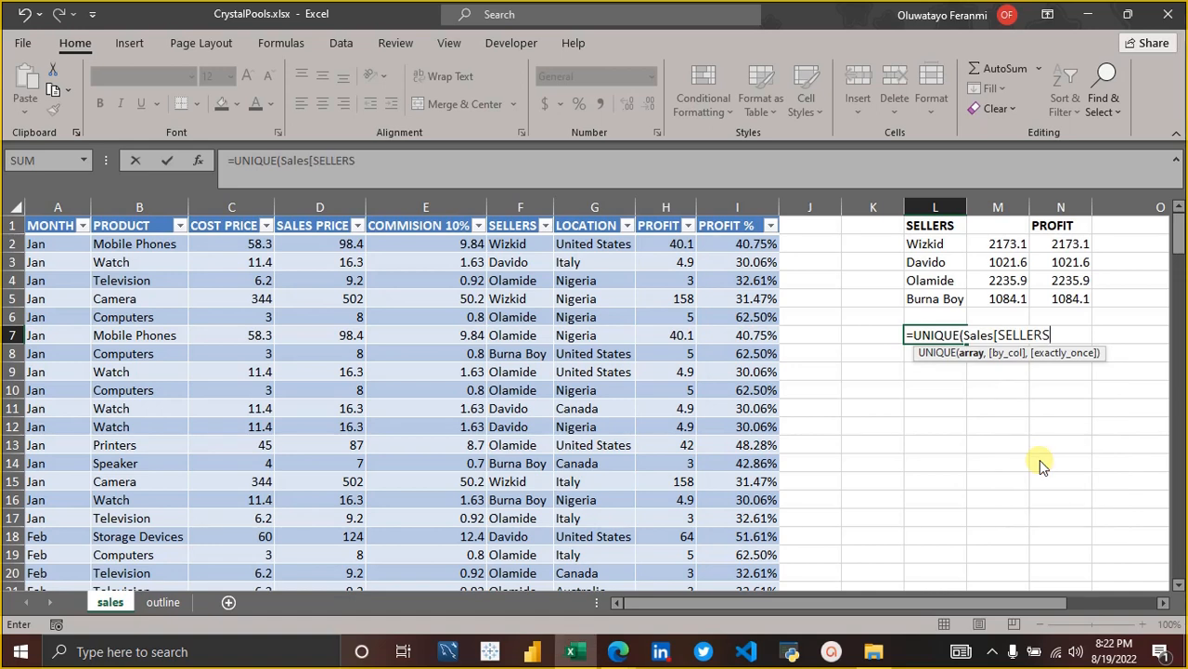
text(]))
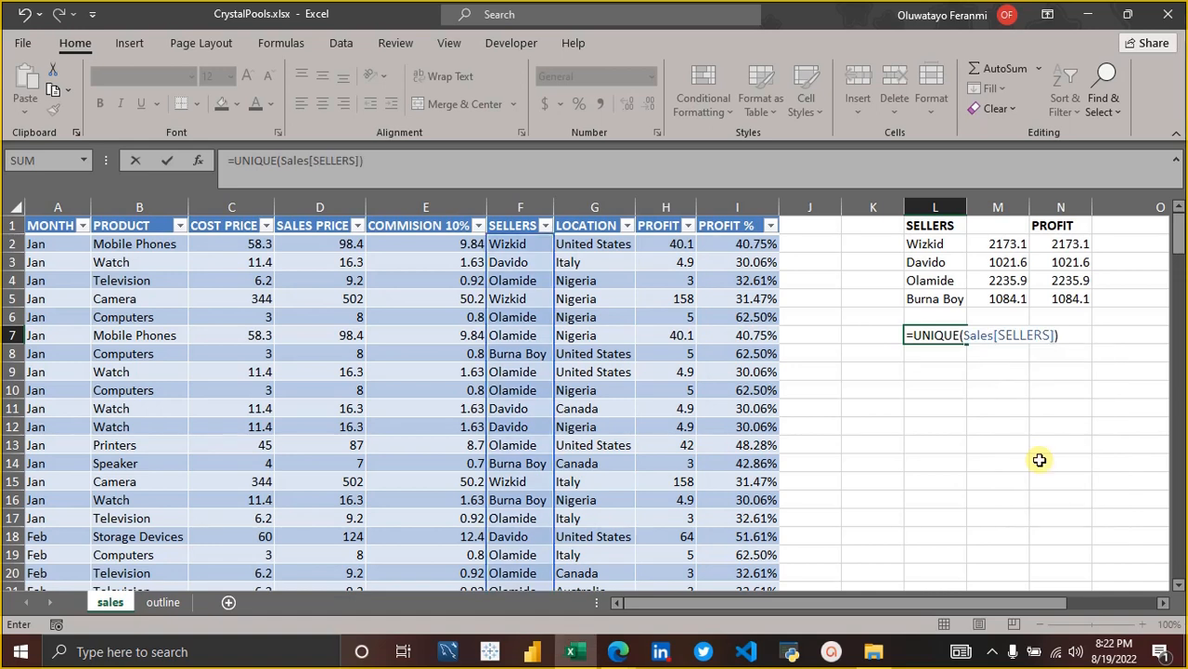
key(Return)
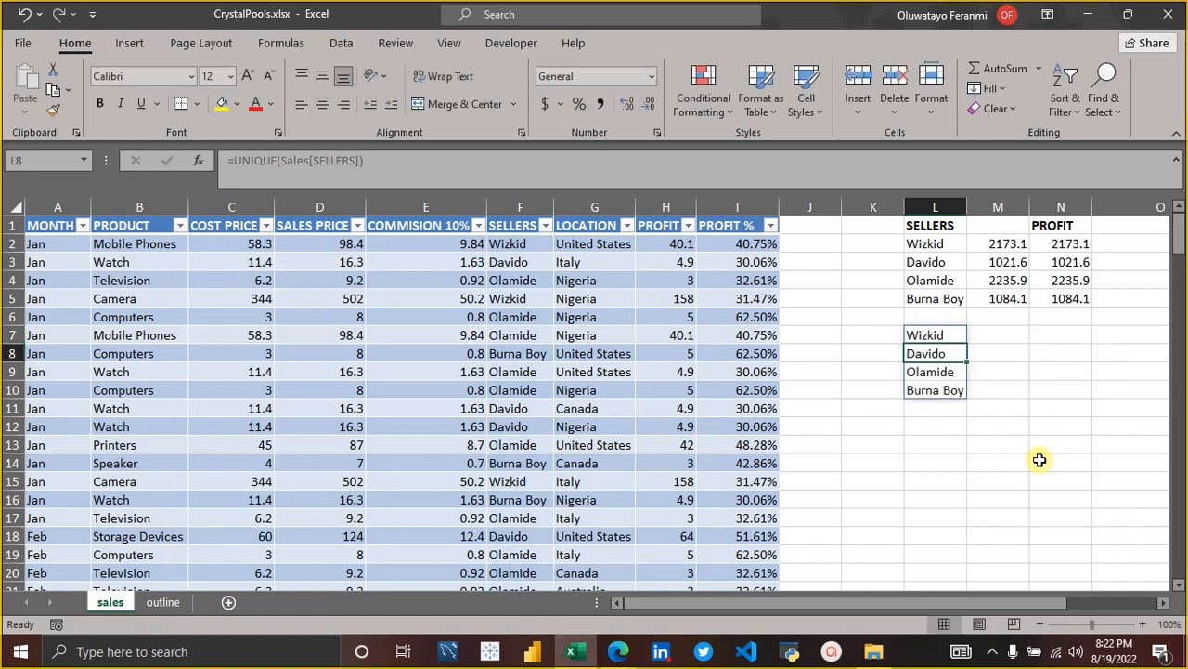
Compare the table-based UNIQUE formula in L7 with the range-based UNIQUE formula in L2.
click(939, 335)
click(656, 161)
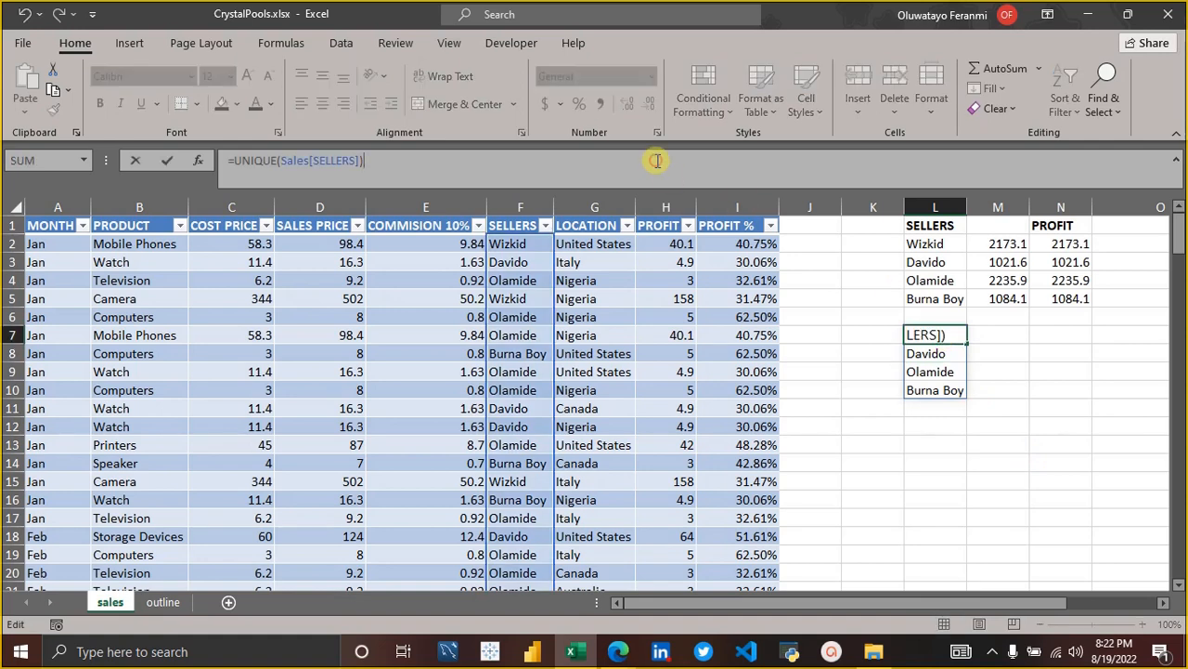
click(926, 244)
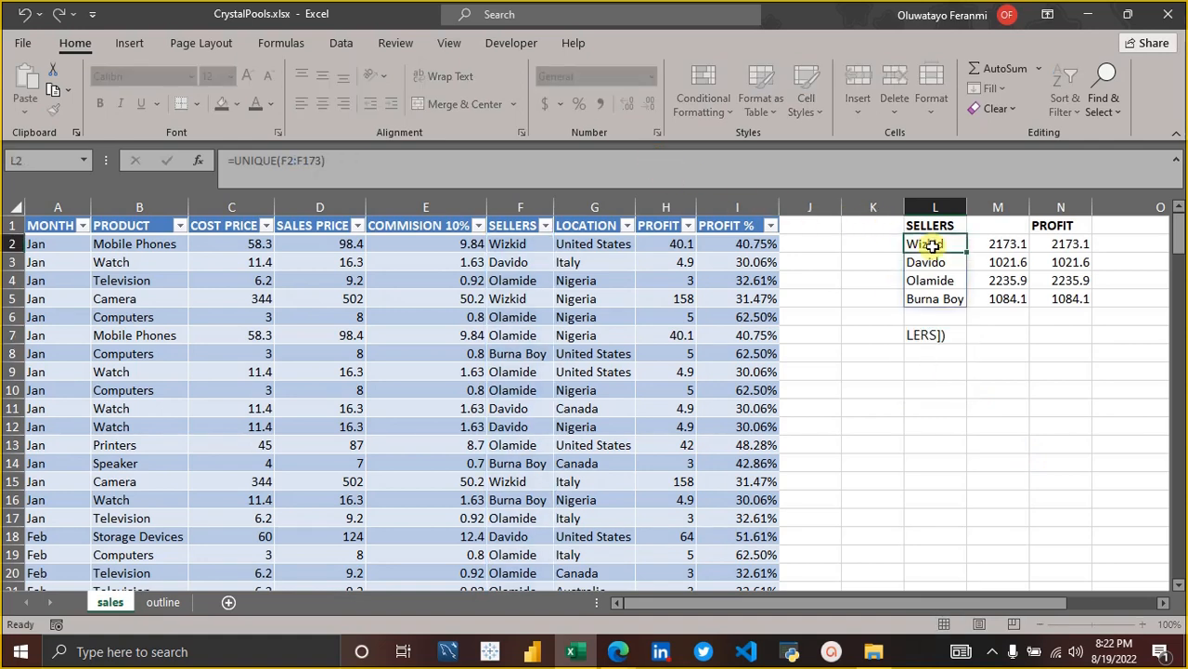
click(716, 165)
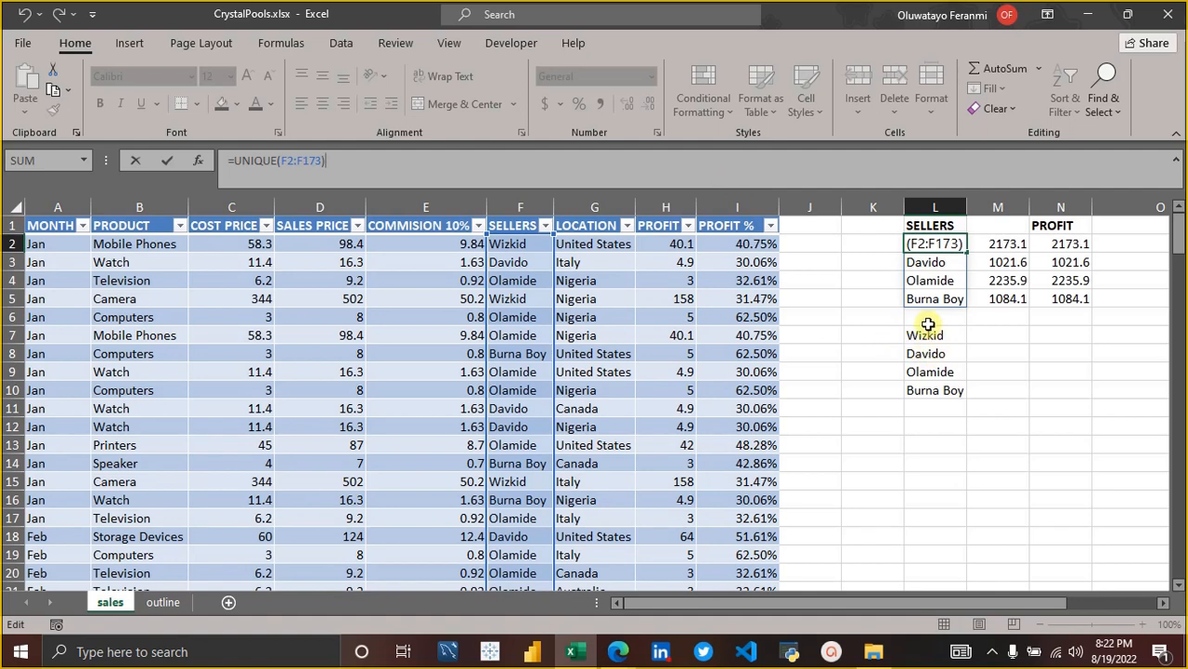
click(992, 338)
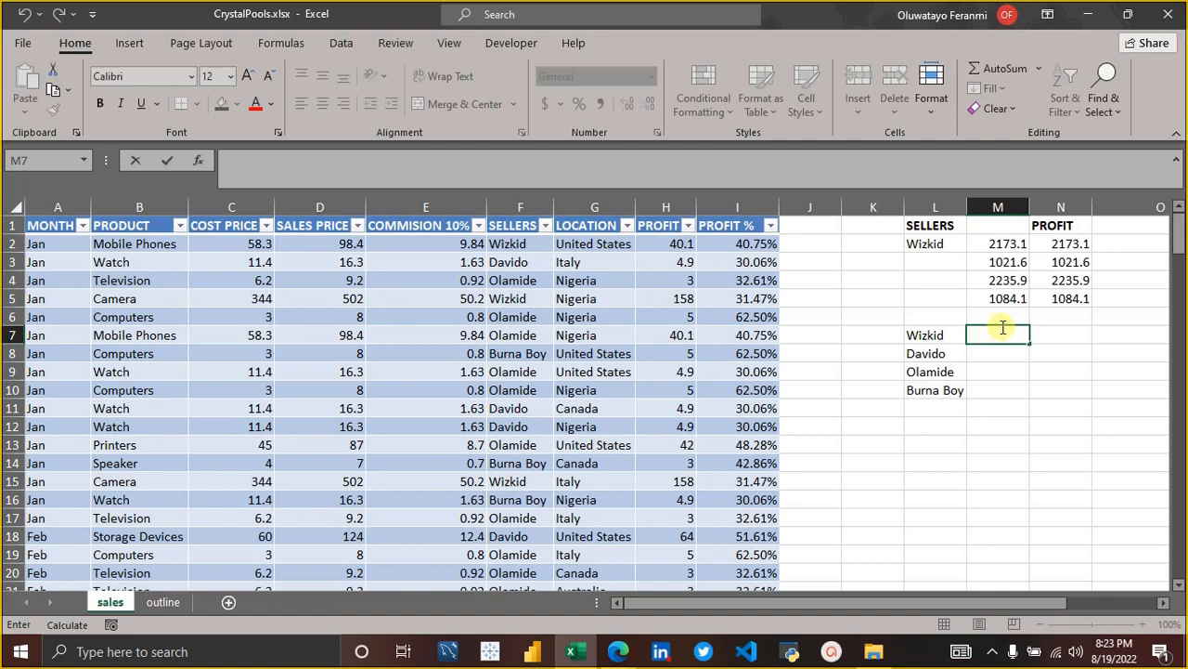
Enter Nigeria in M6 as the location heading above the second seller list's results column.
click(1002, 317)
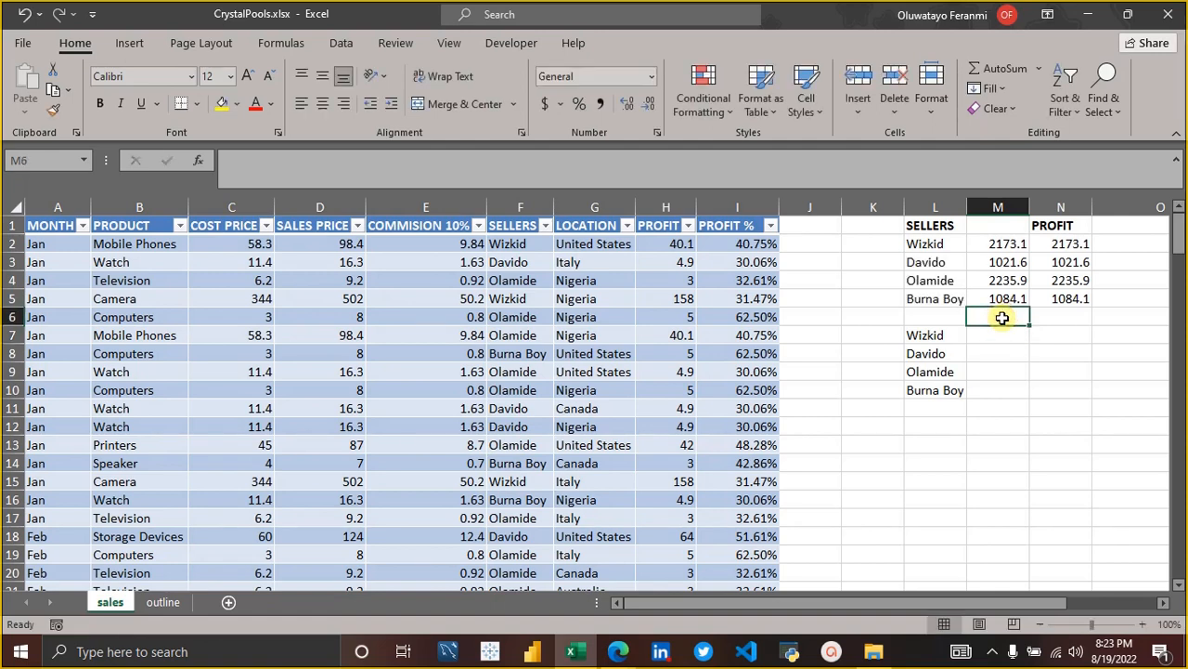
key(Down)
click(1003, 318)
text(Ni)
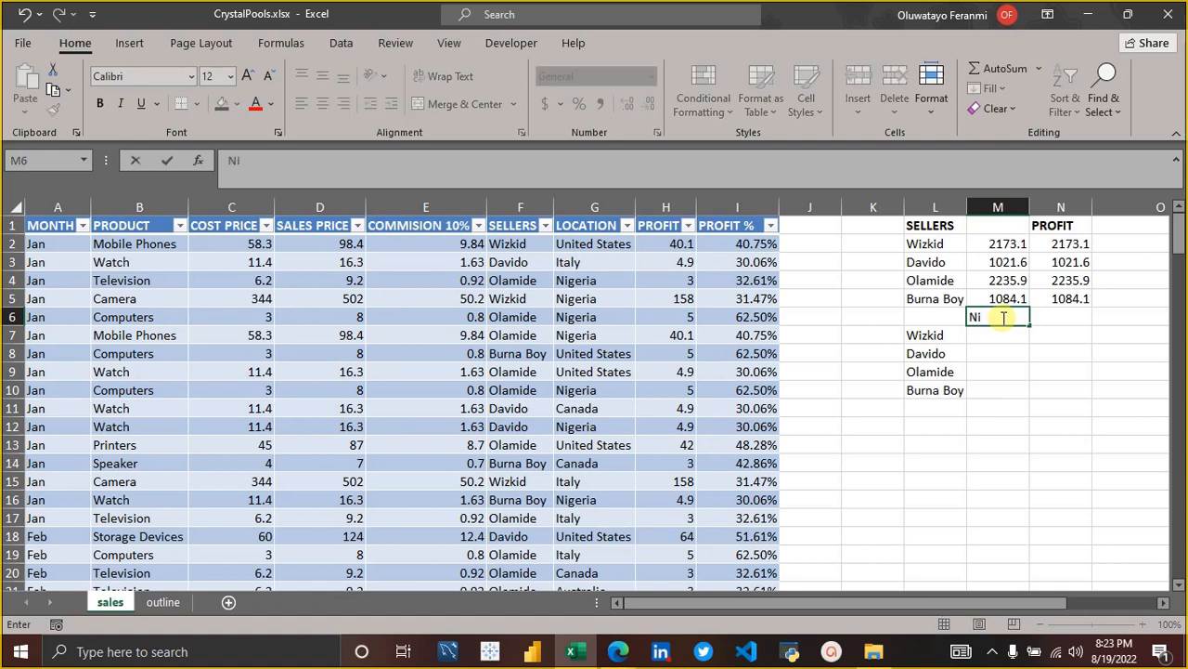
text(geria)
key(Return)
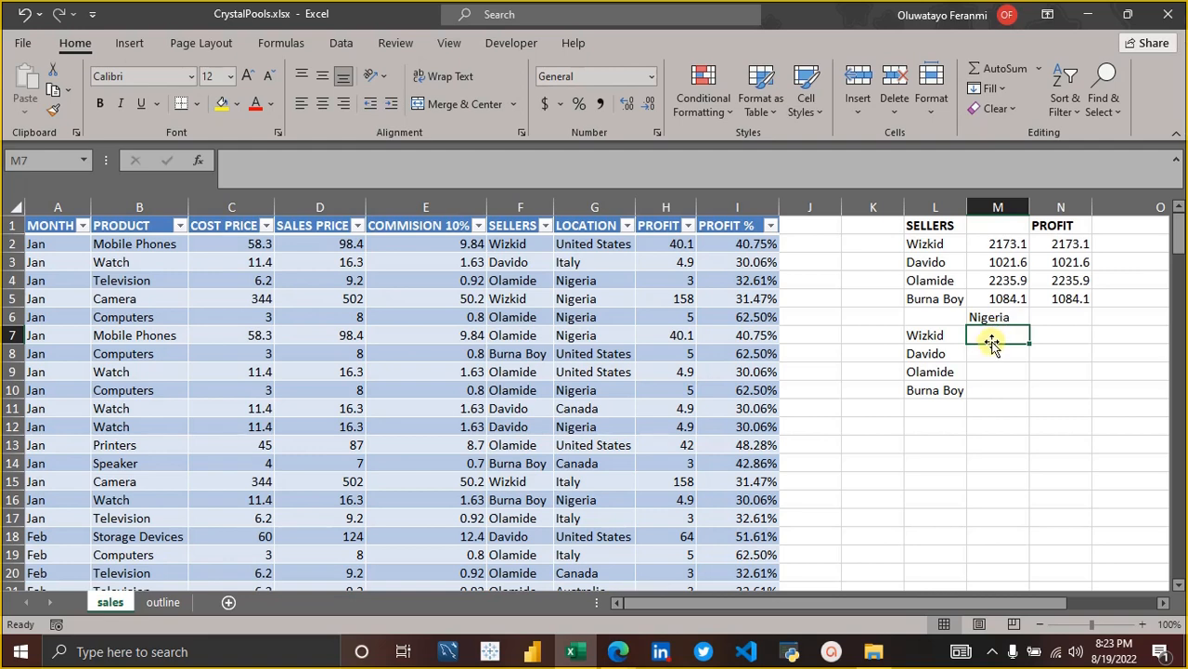
Start a SUMIFS formula in M7 for the first seller under the Nigeria heading.
text(=sumif)
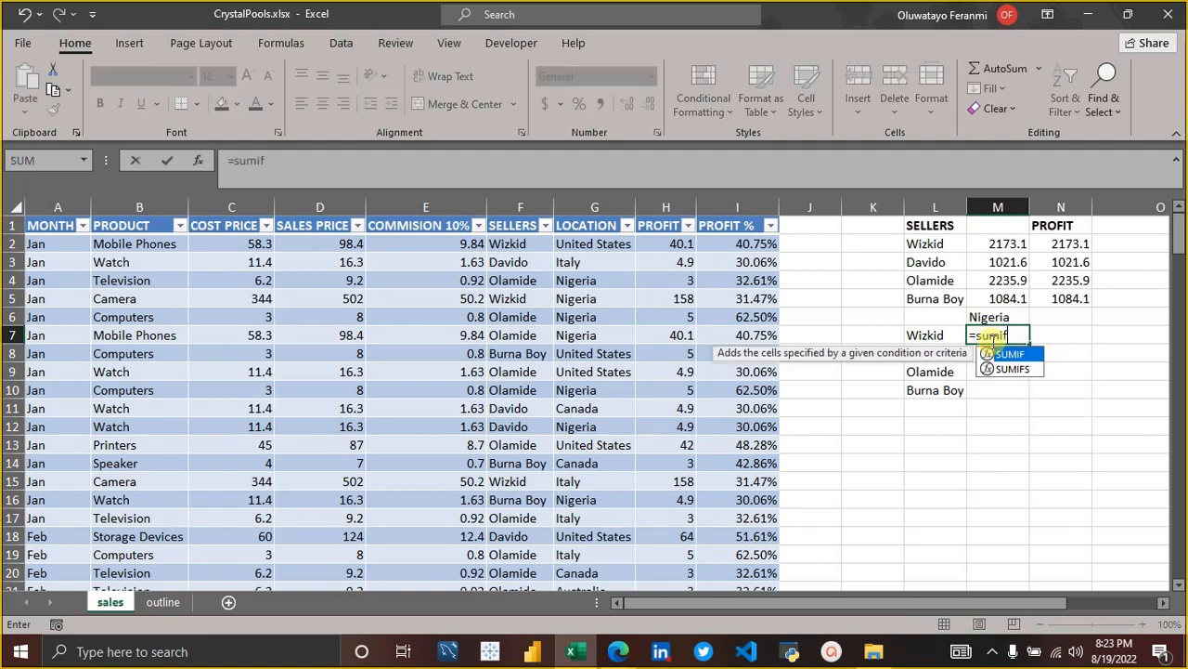
key(Down)
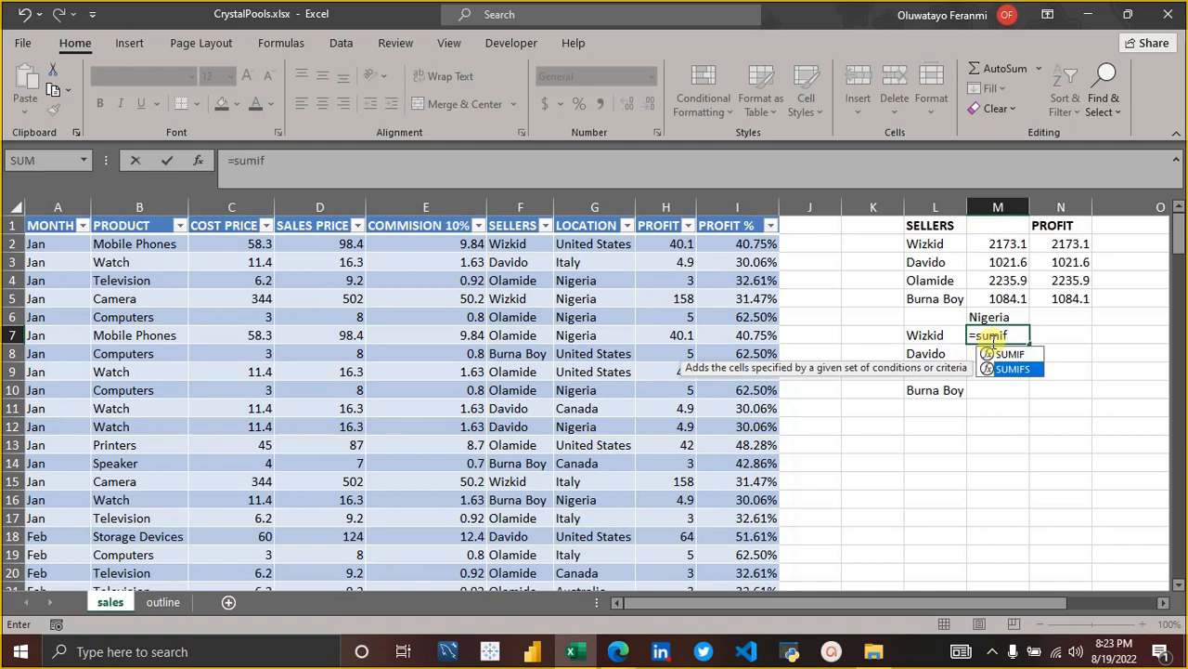
text(f)
key(Tab)
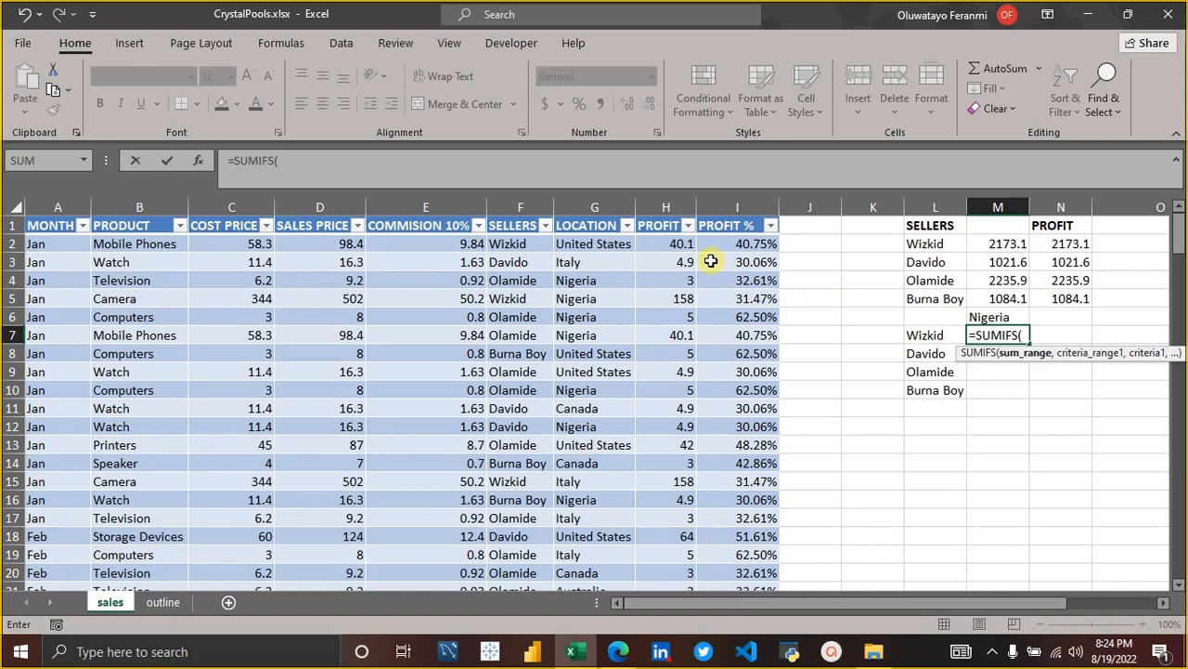
text(hw)
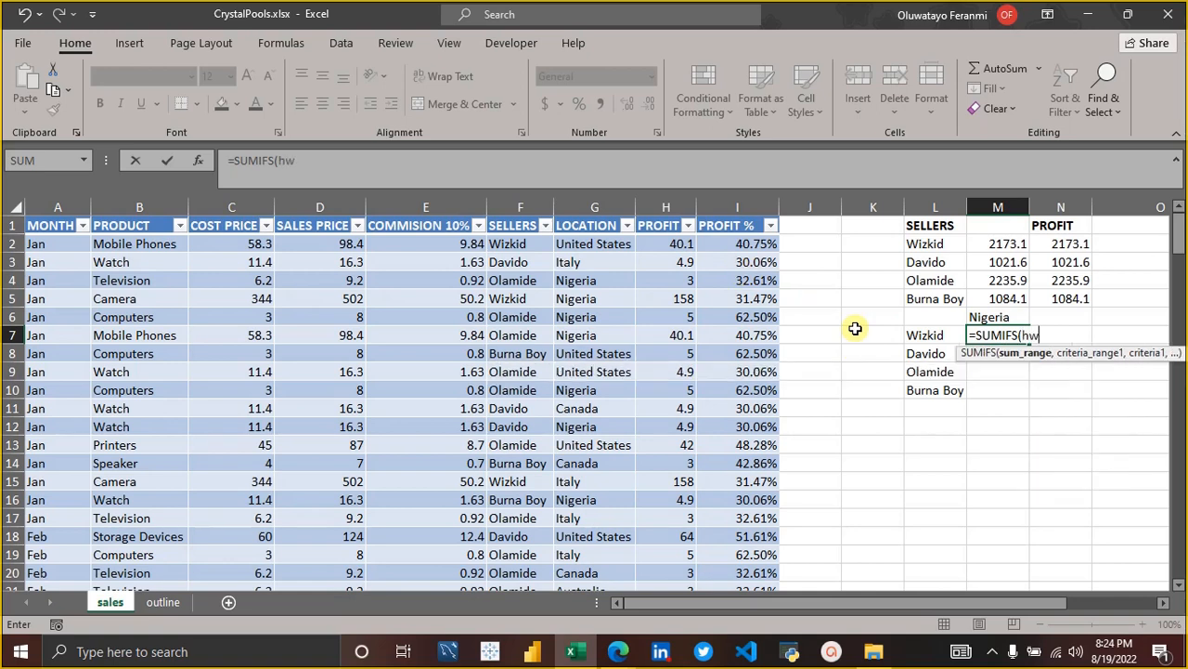
key(BackSpace)
text(2)
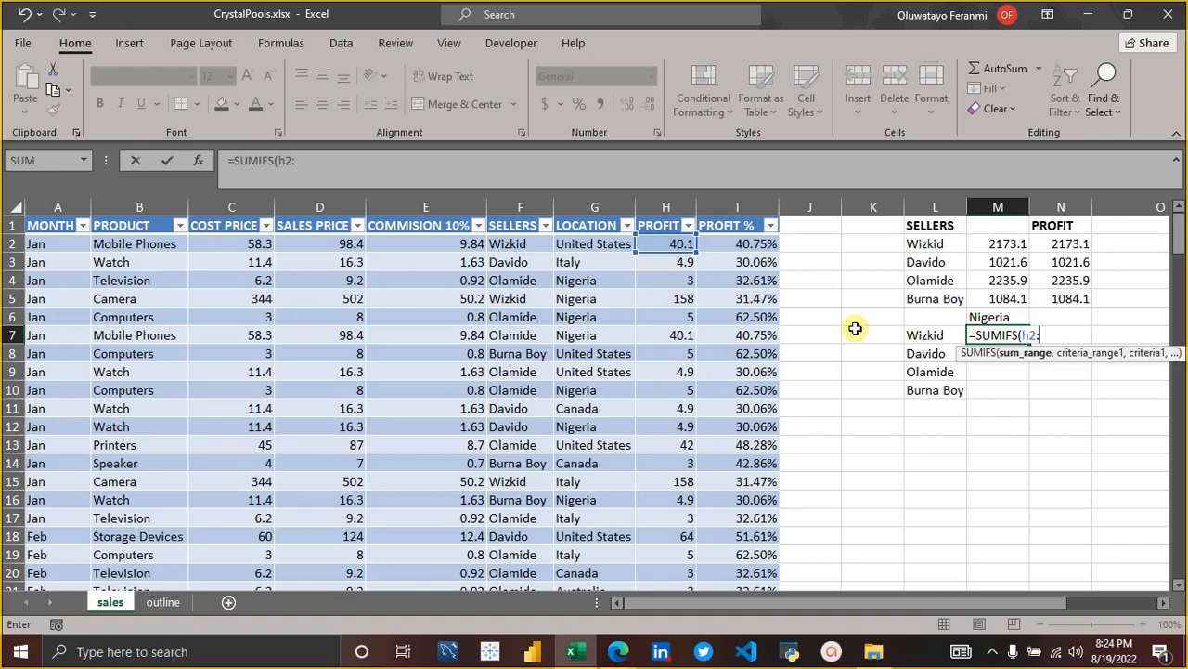
text(:h)
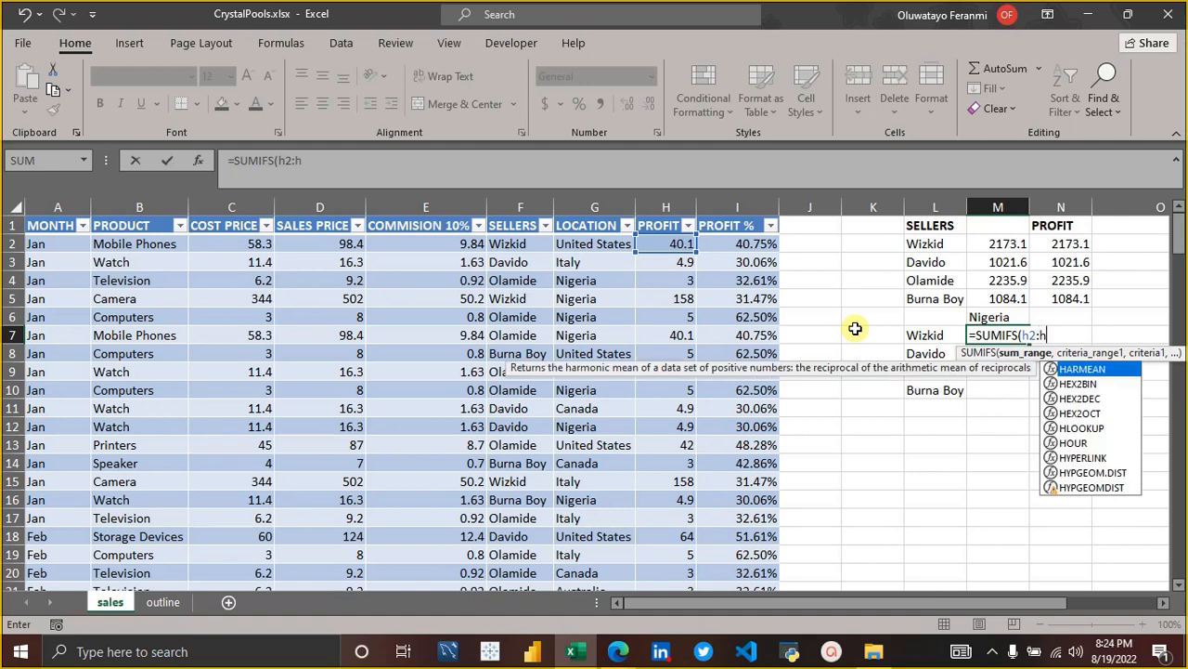
text(1)
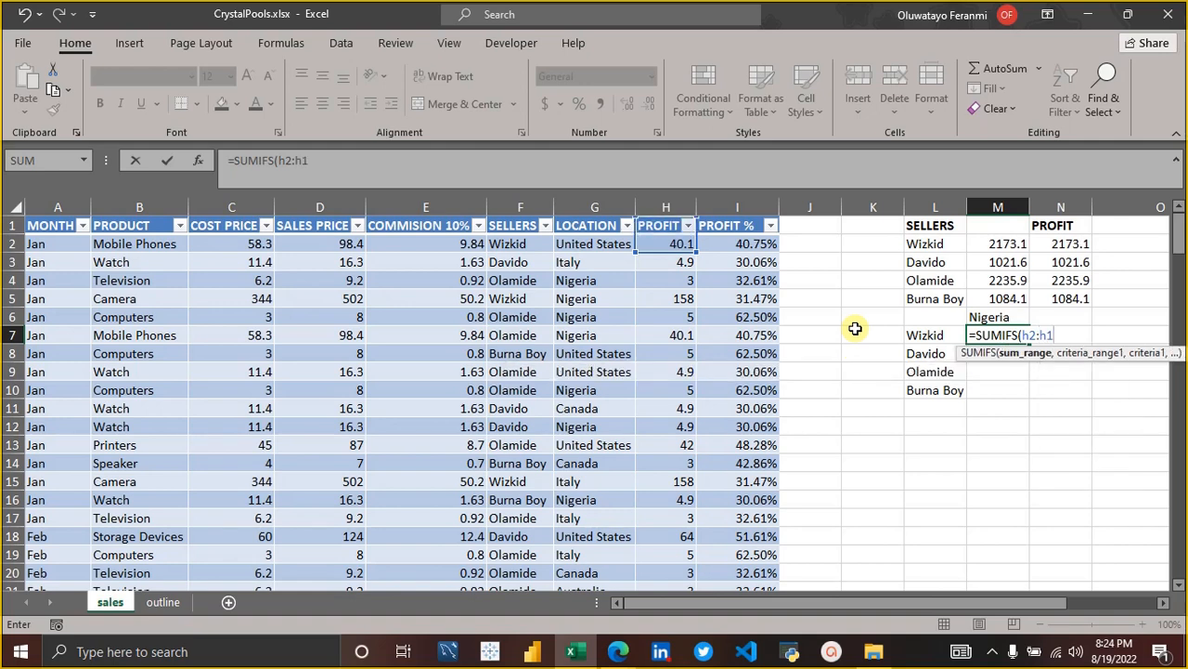
text(73)
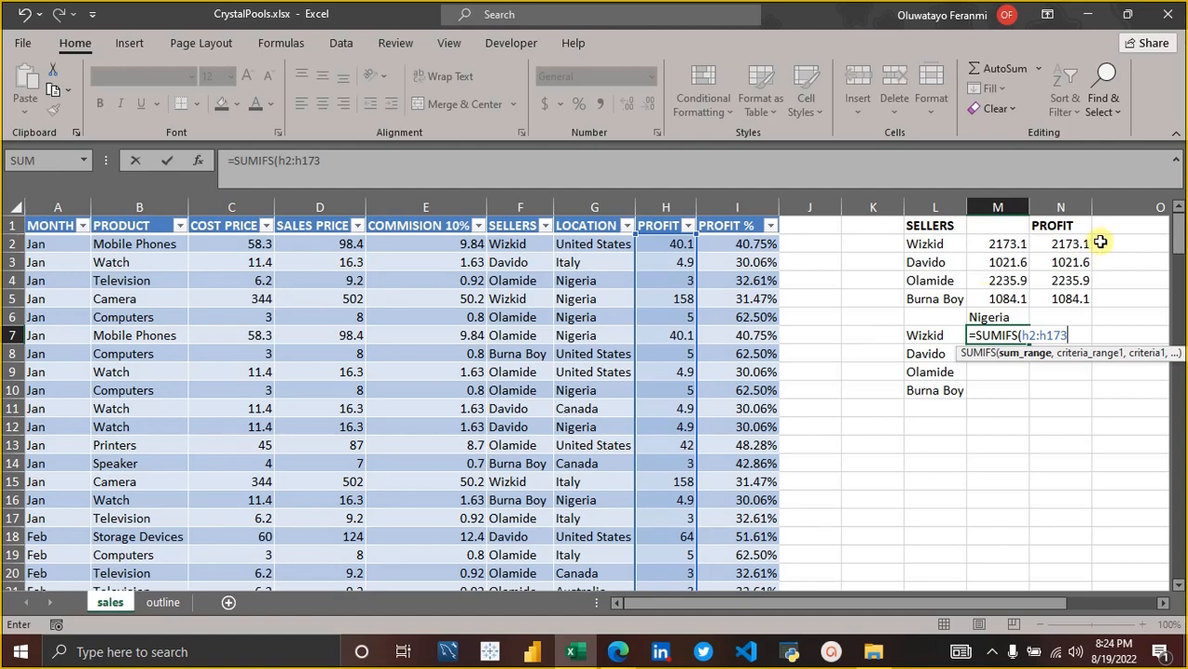
drag(1176, 238, 1177, 199)
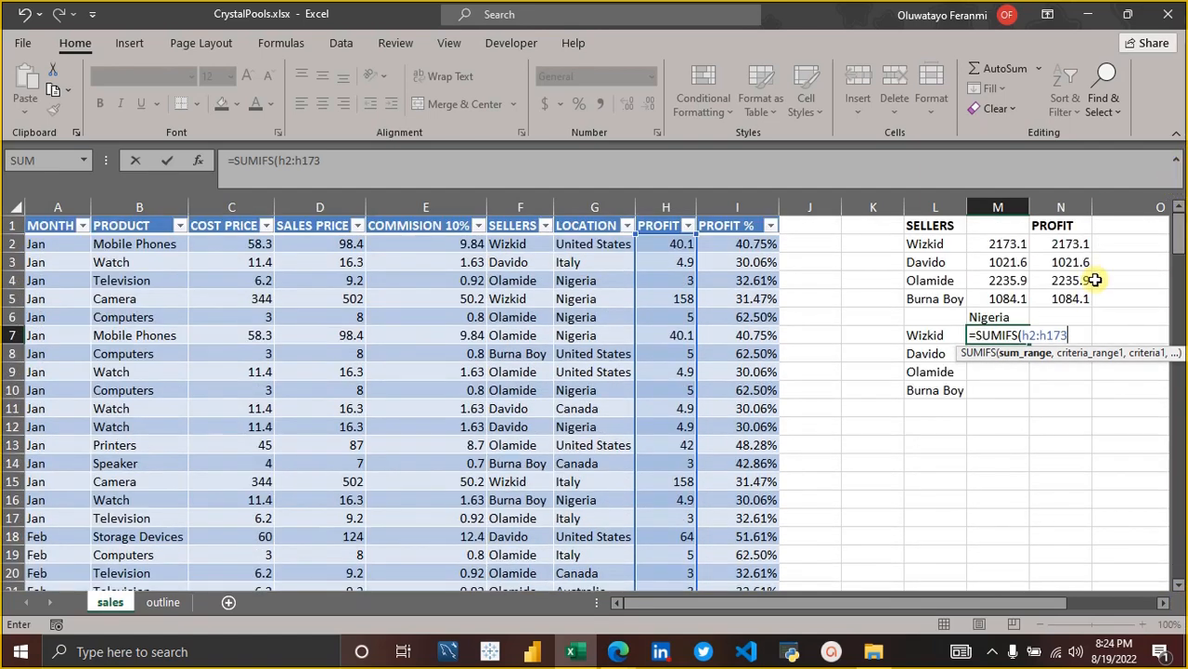
key(BackSpace)
key(BackSpace)
key(BackSpace)
key(BackSpace)
key(BackSpace)
key(BackSpace)
key(BackSpace)
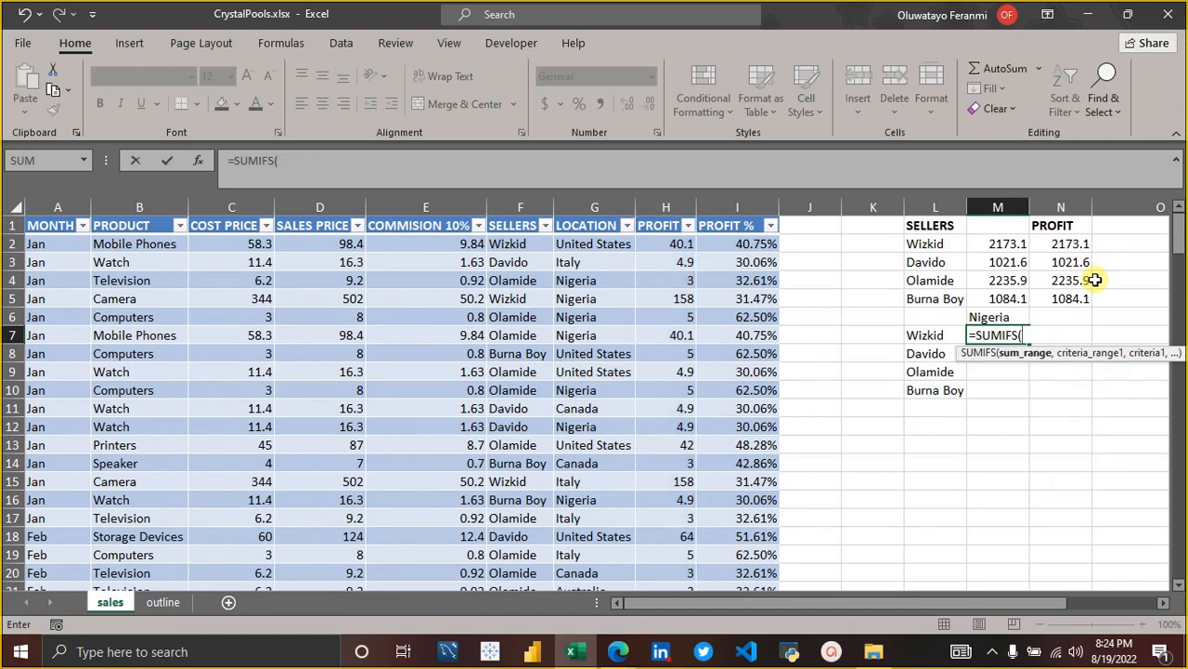
Add Sales[PROFIT] as the sum range of the SUMIFS formula in M7.
text(Sales)
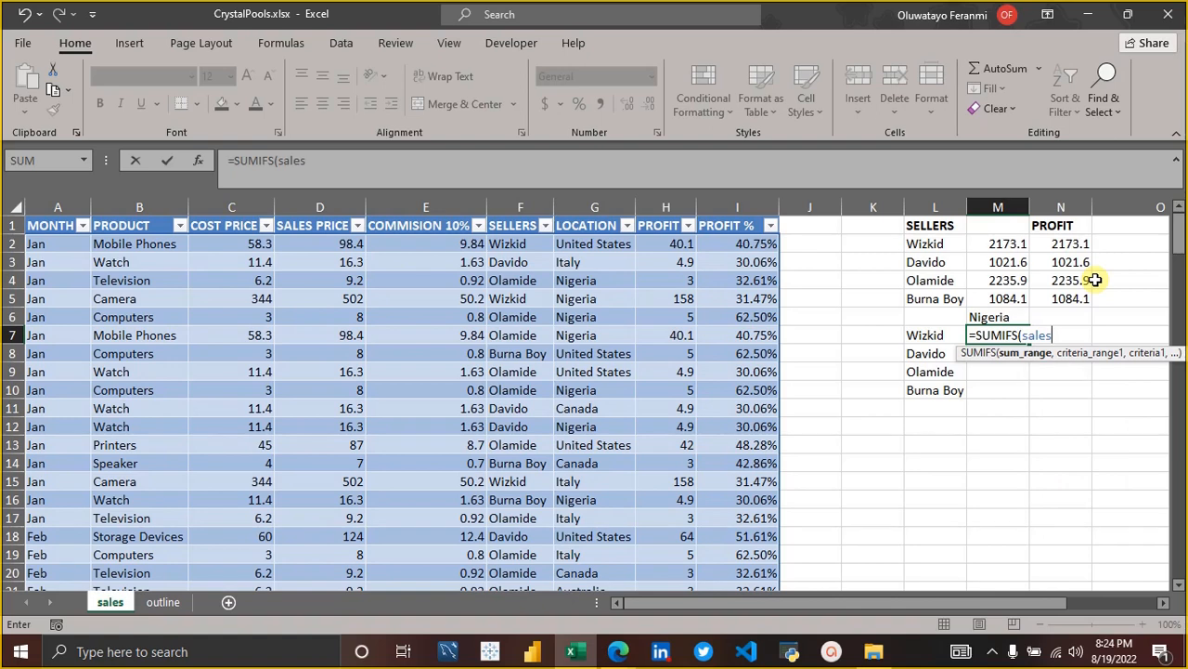
text([)
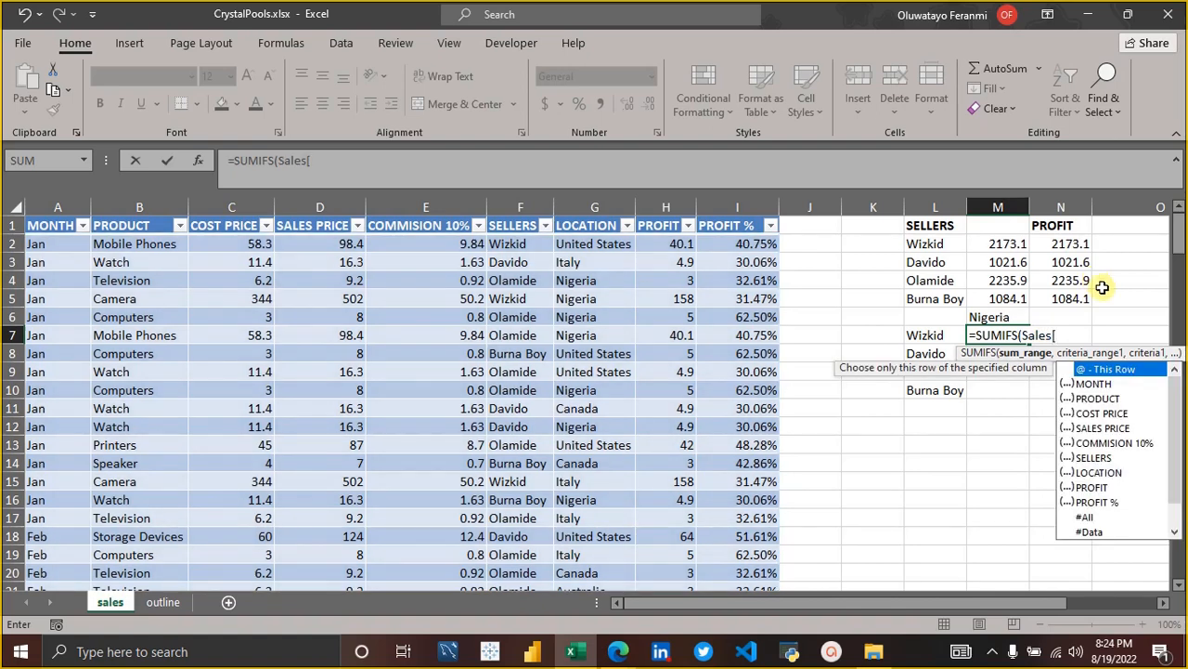
click(1092, 487)
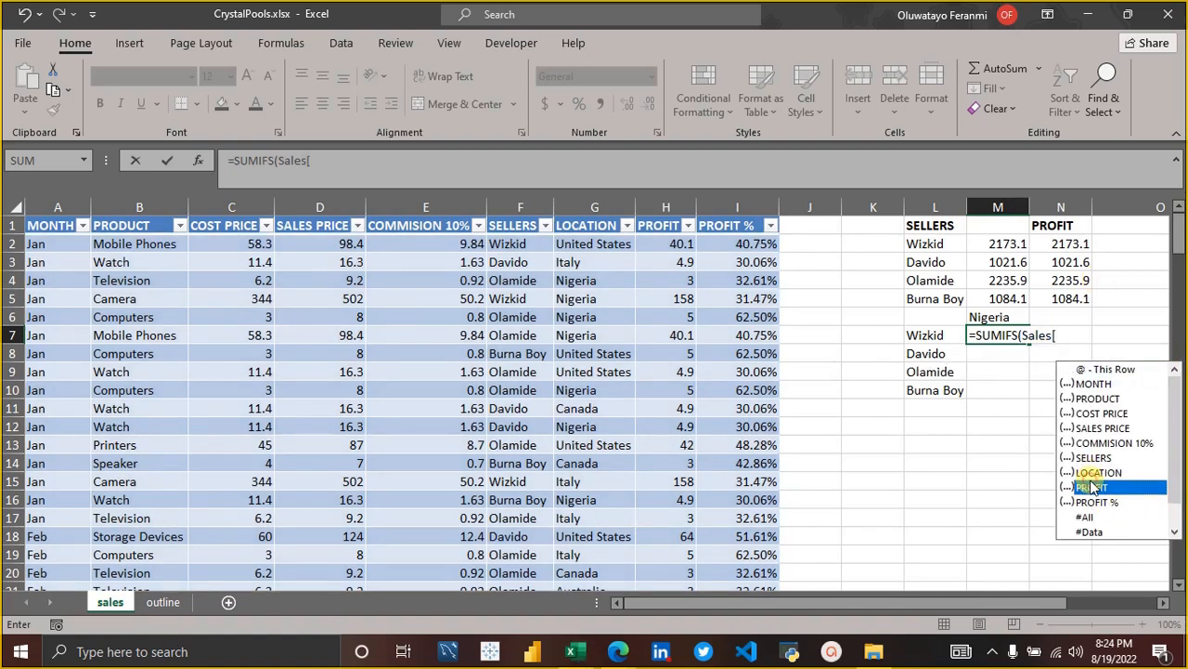
double_click(1092, 487)
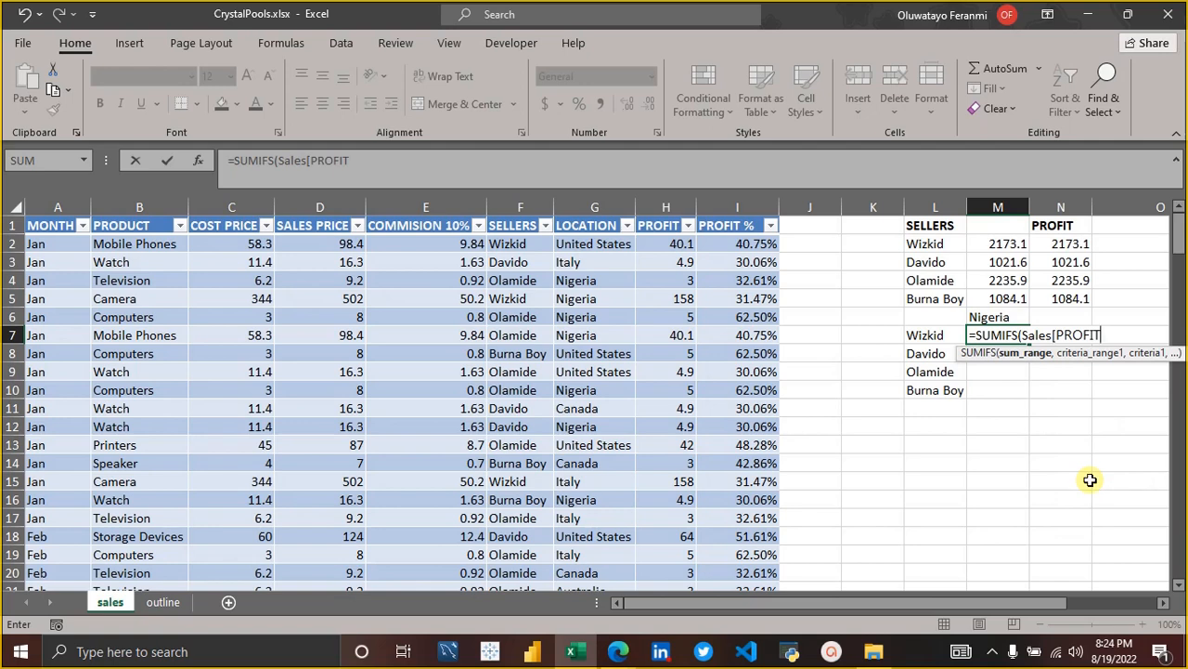
text(])
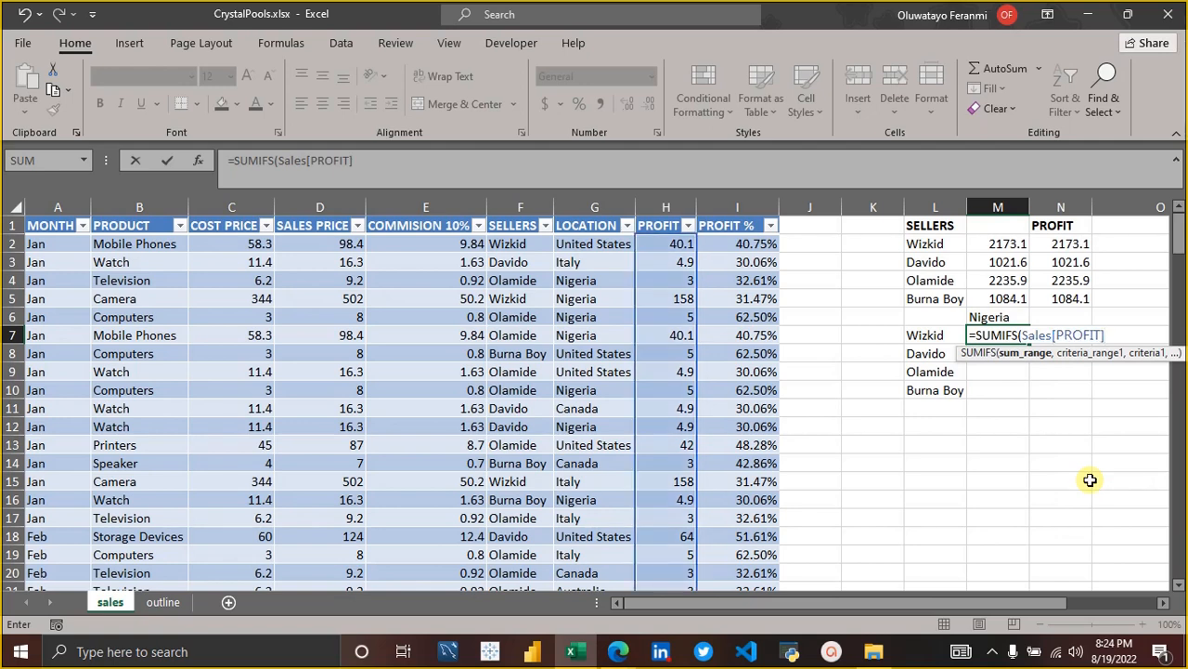
text(,)
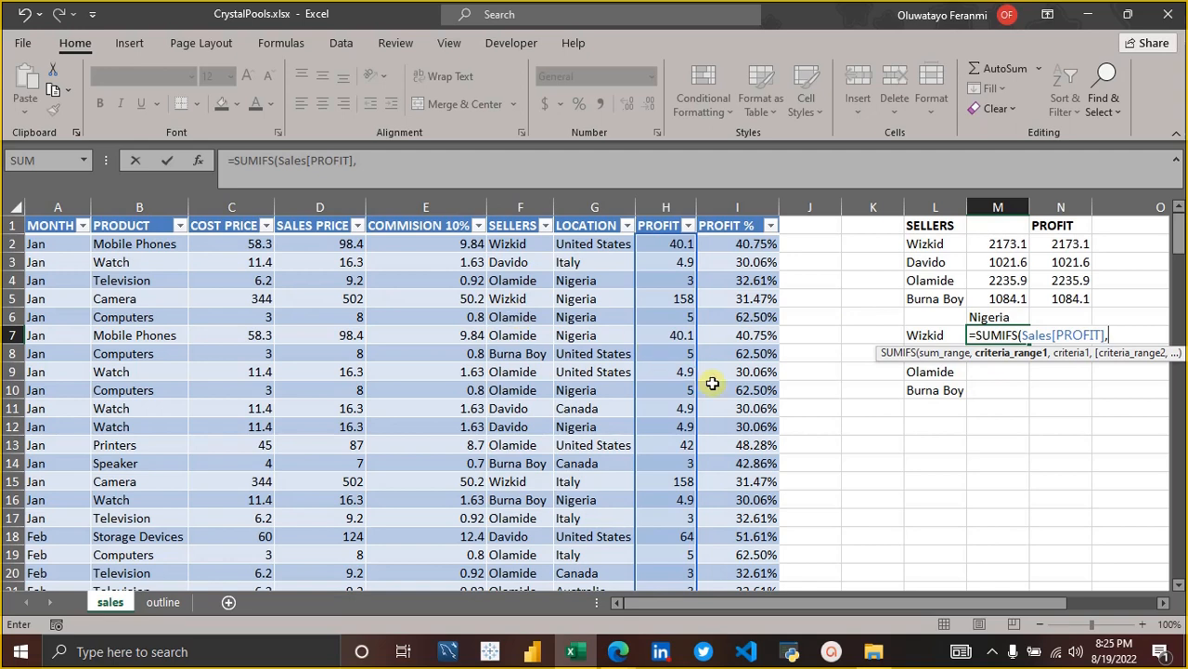
Add Sales[SELLERS] as the first criteria range of the SUMIFS formula in M7.
text(Sales)
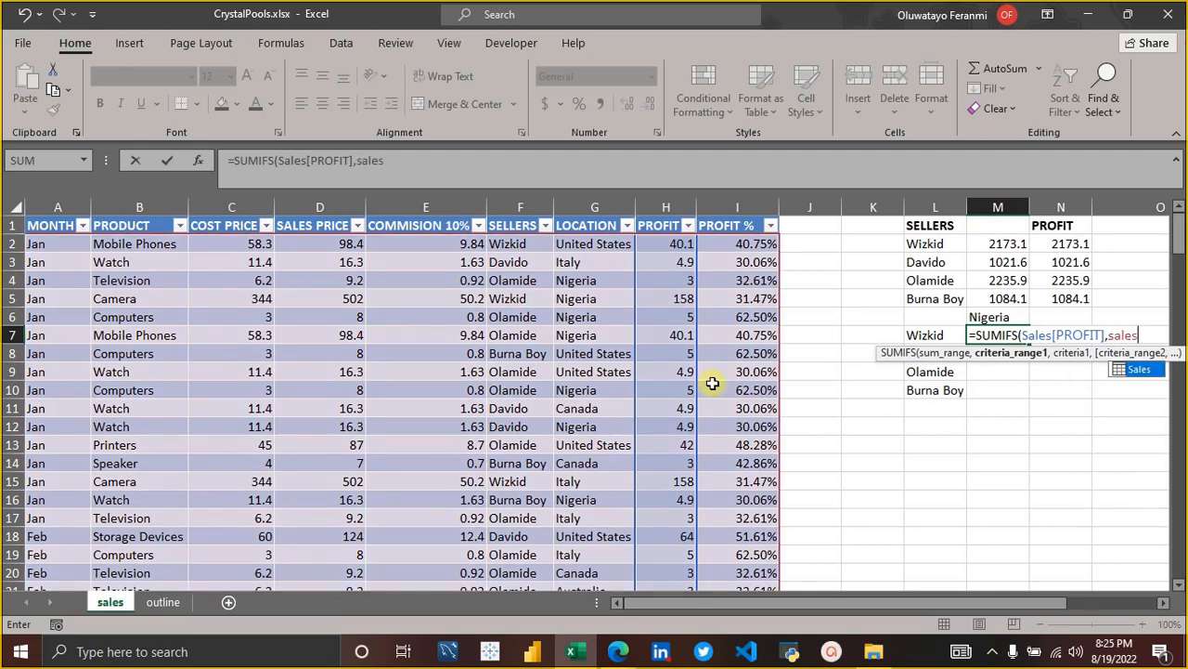
text([)
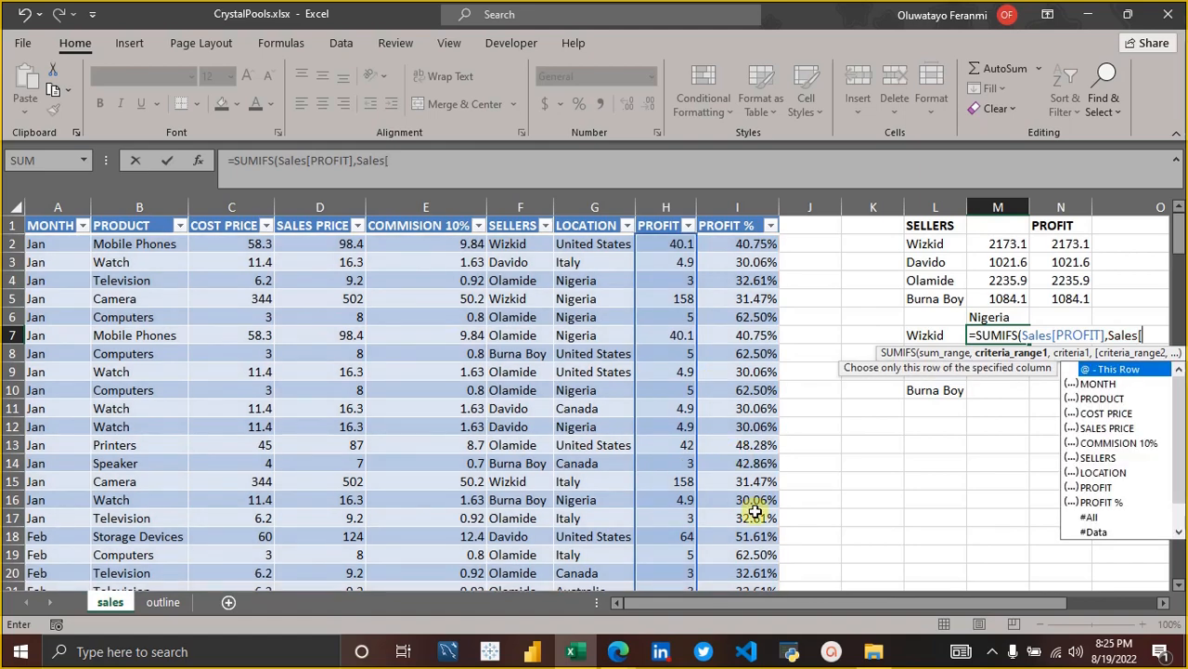
drag(870, 605, 933, 596)
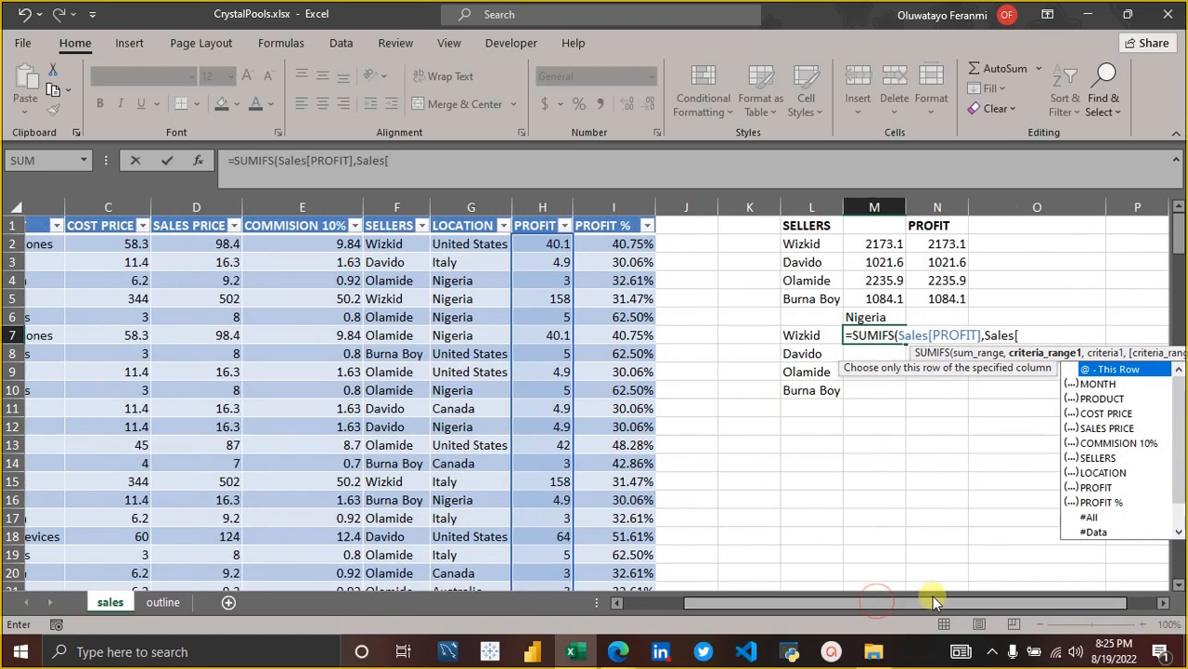
key(Down)
key(Down)
key(Down)
key(Down)
key(Down)
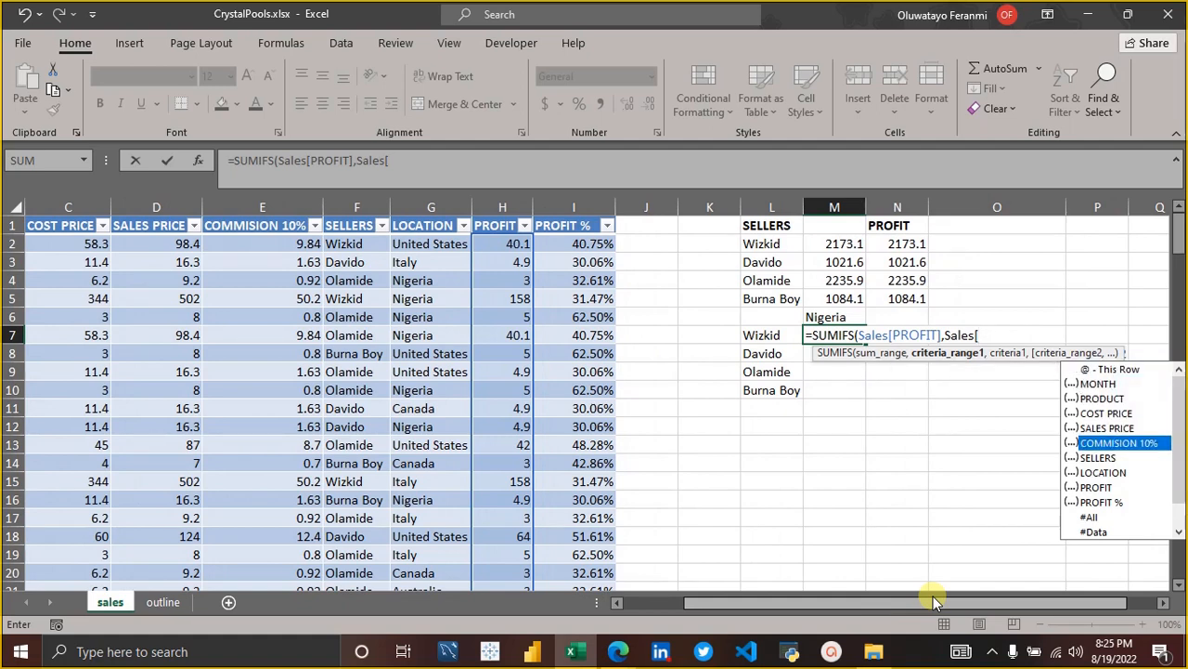
key(Down)
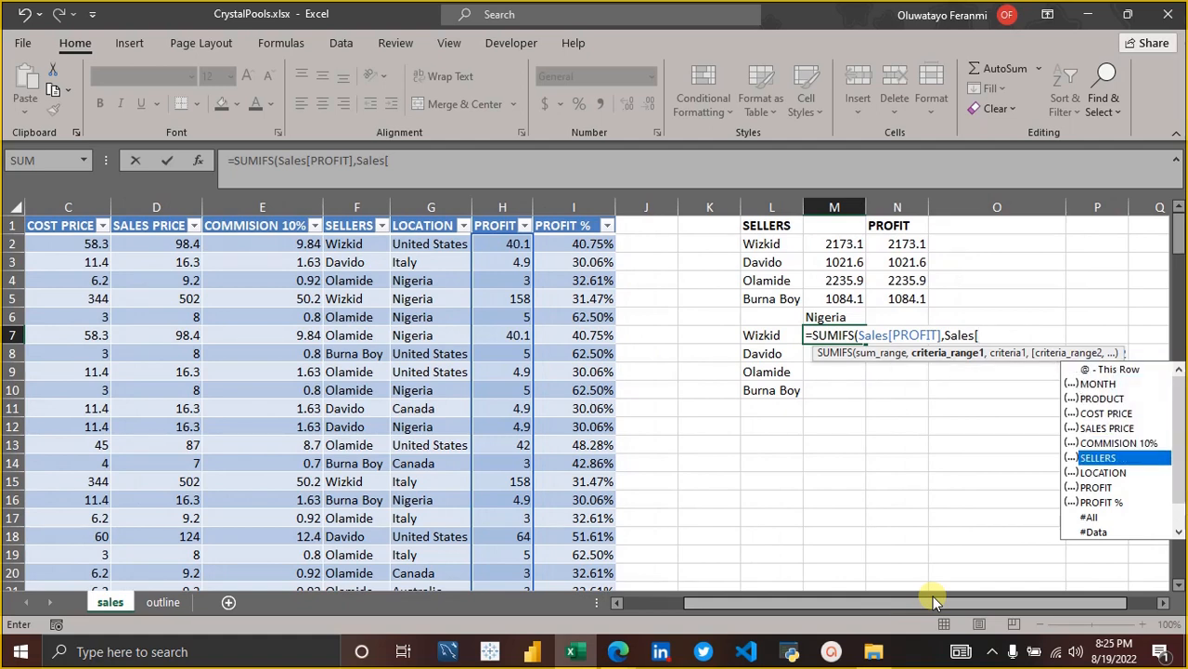
key(Tab)
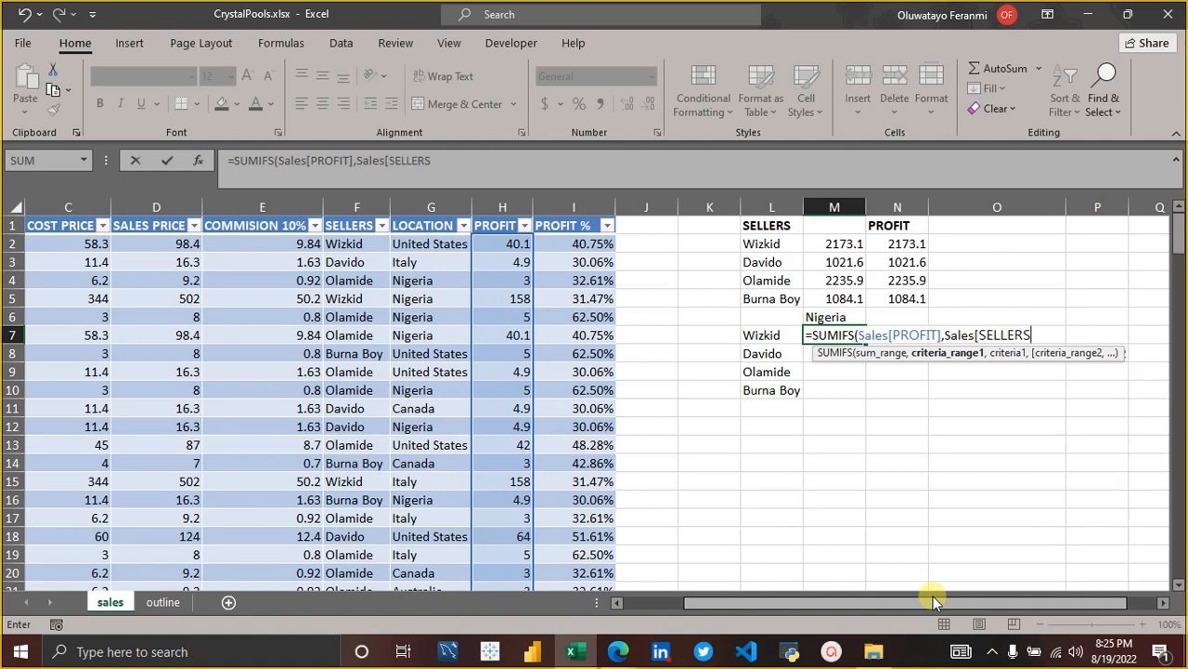
text(])
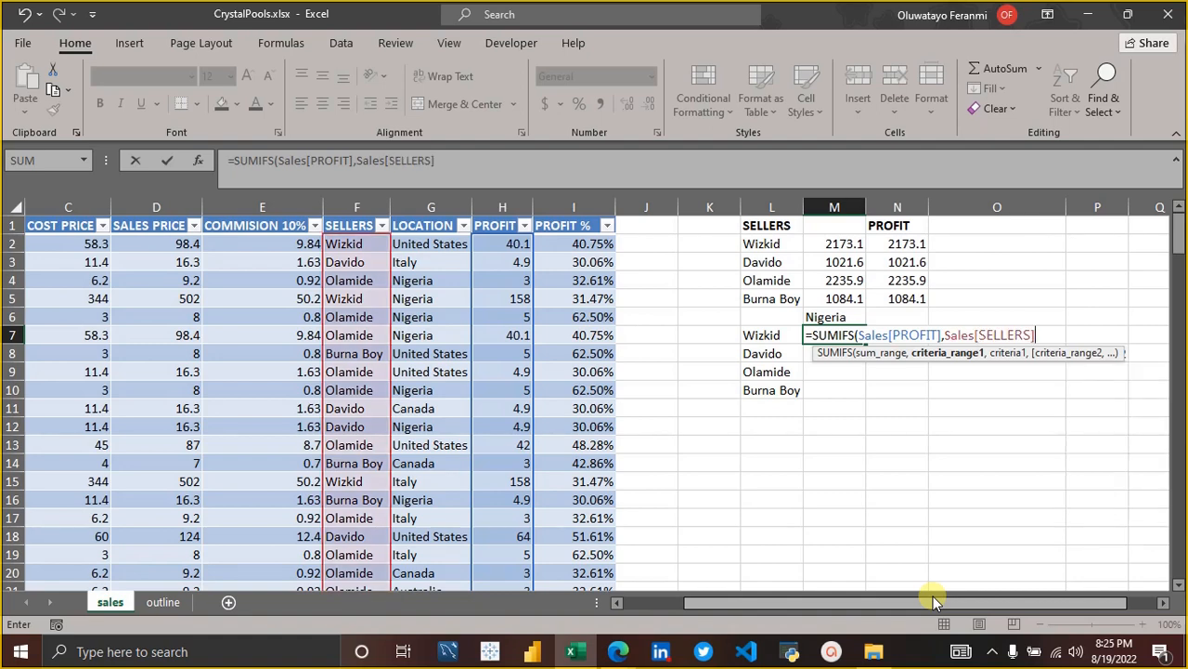
text(,)
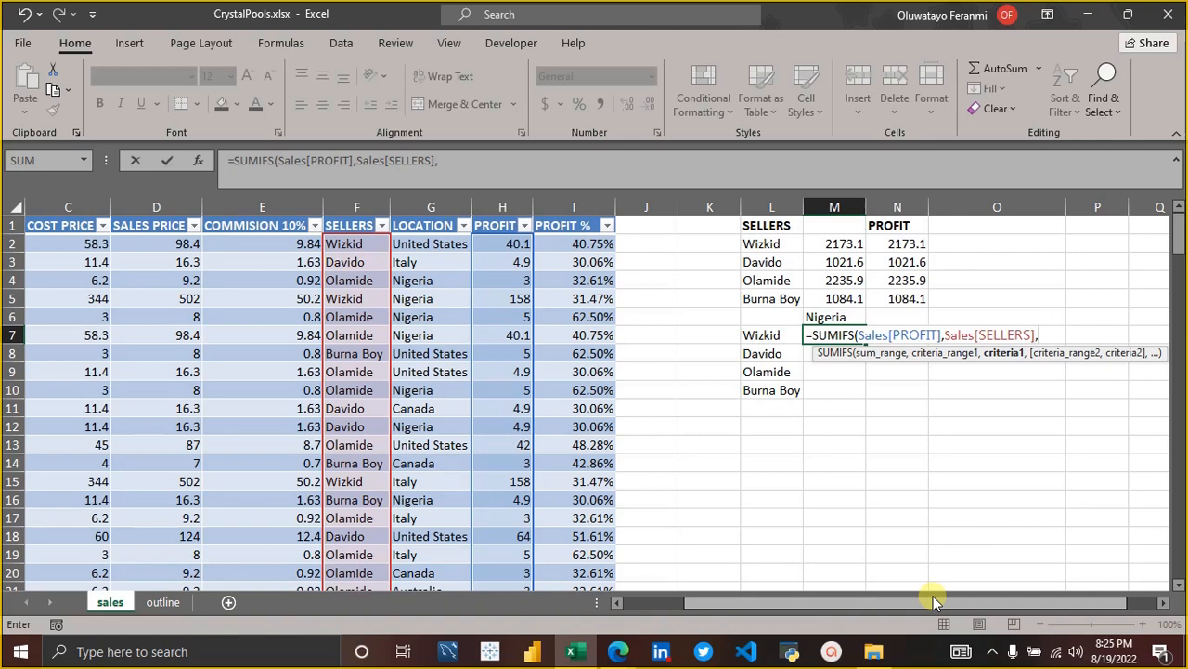
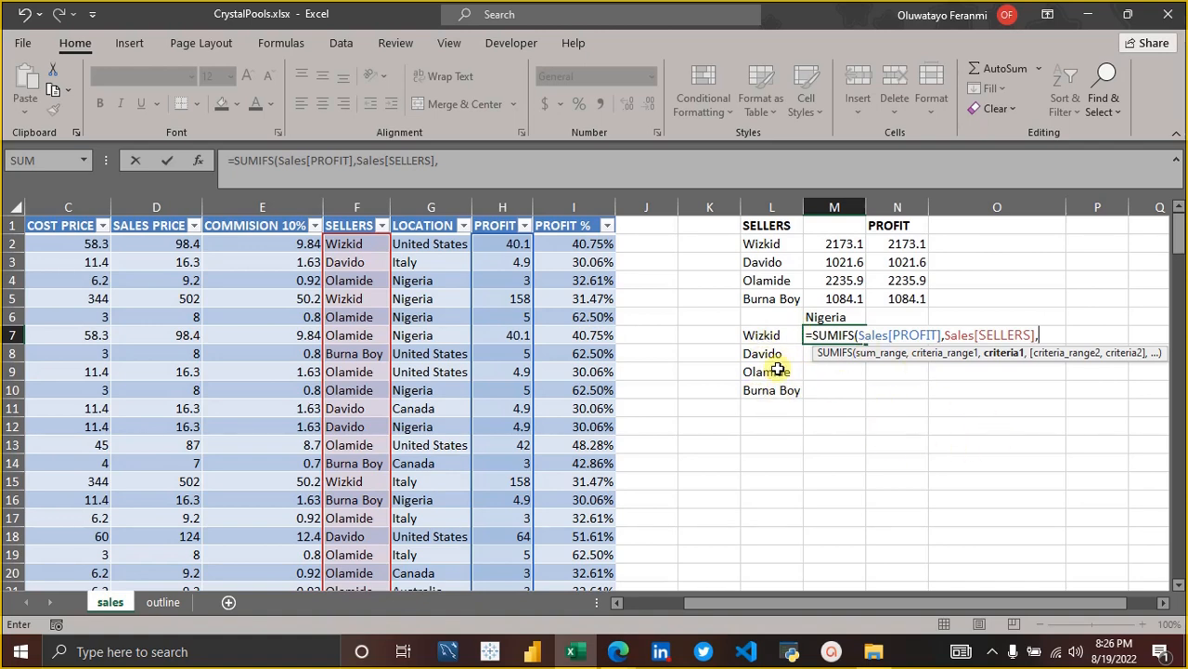
Set L7 as the first criterion of the SUMIFS formula in M7.
click(760, 337)
click(759, 337)
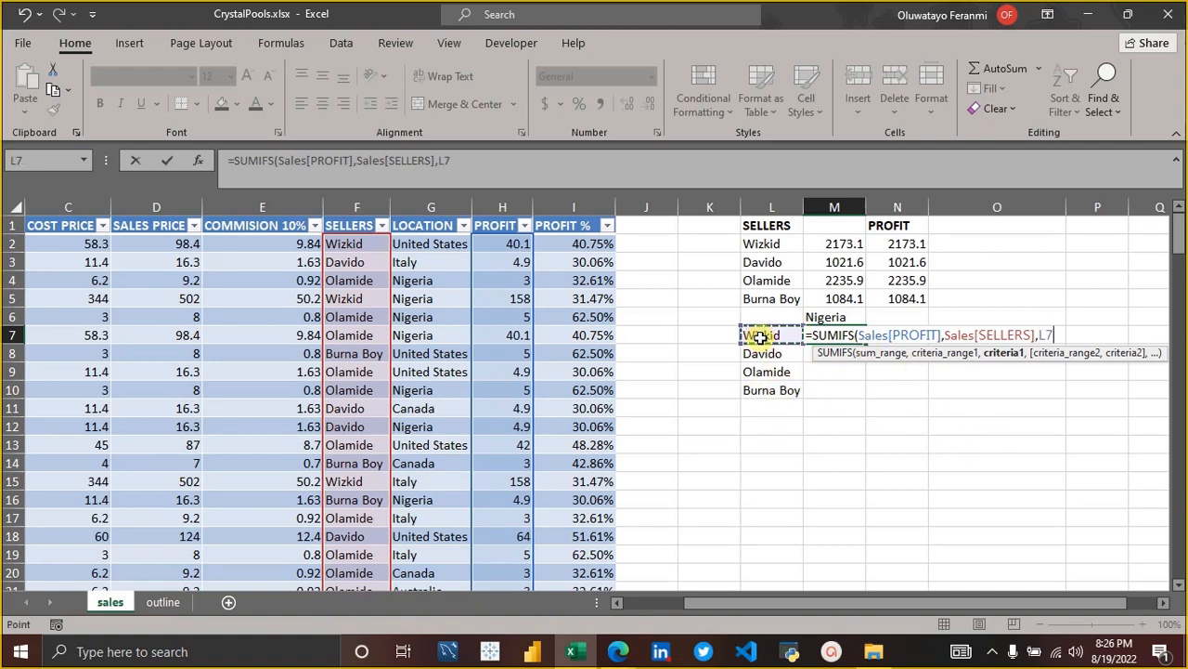
text(,)
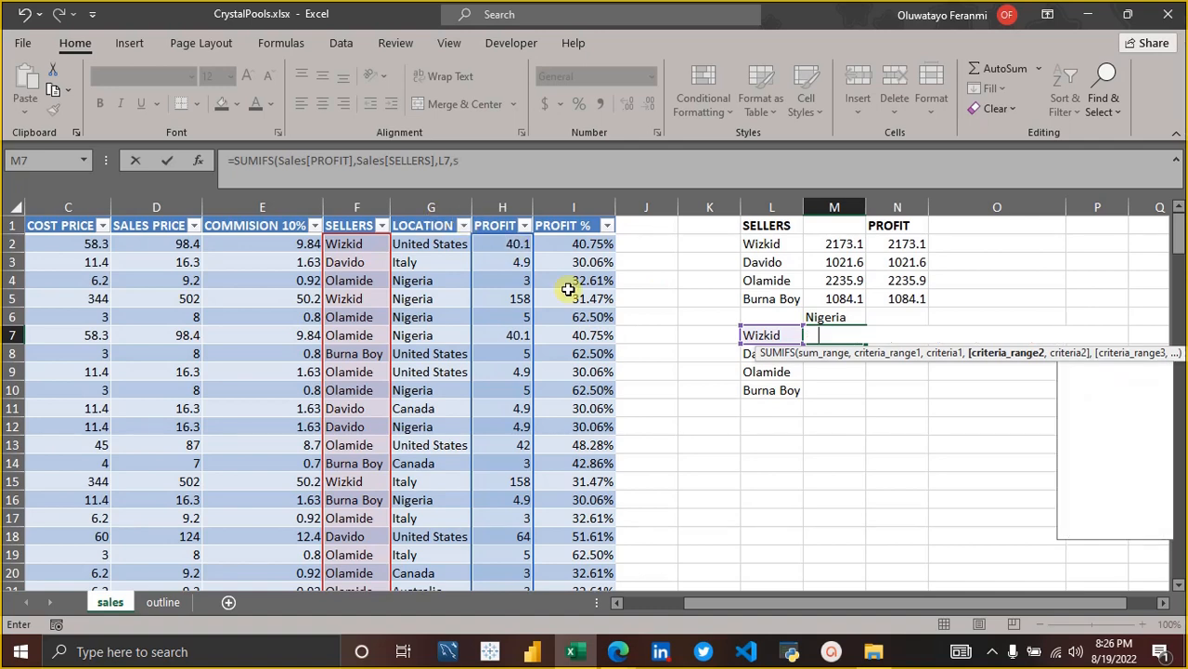
Add Sales[LOCATION] as the second criteria range of the SUMIFS formula in M7.
text(sales[)
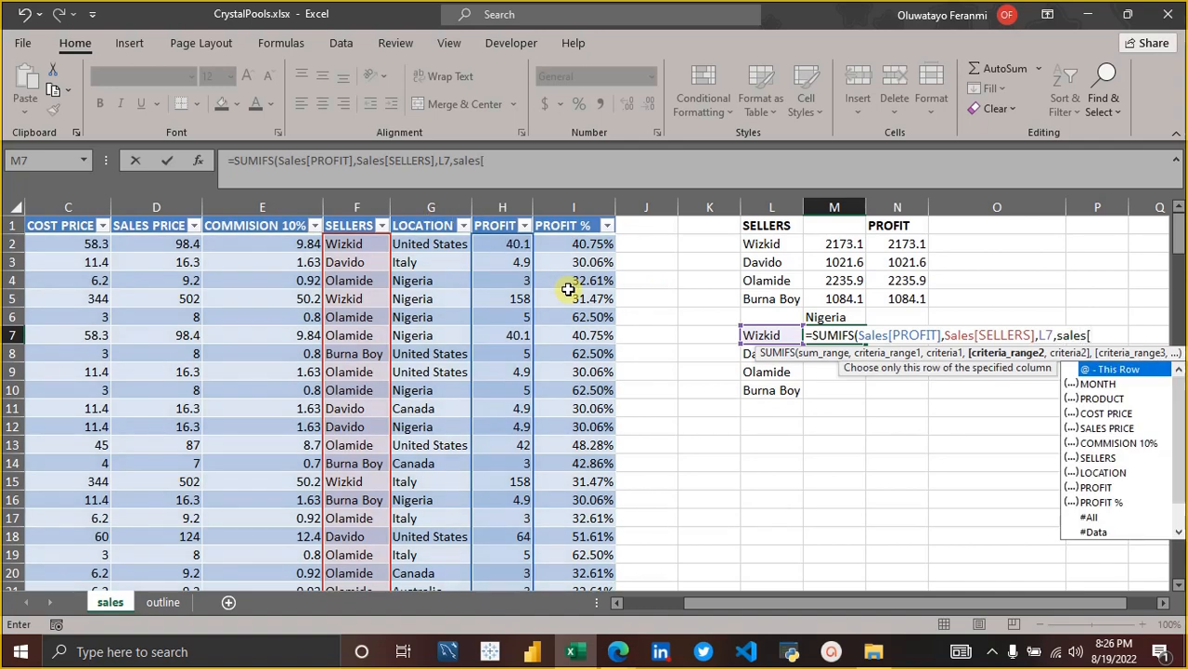
key(Down)
key(Down)
key(Down)
key(Down)
key(Down)
key(Down)
key(Down)
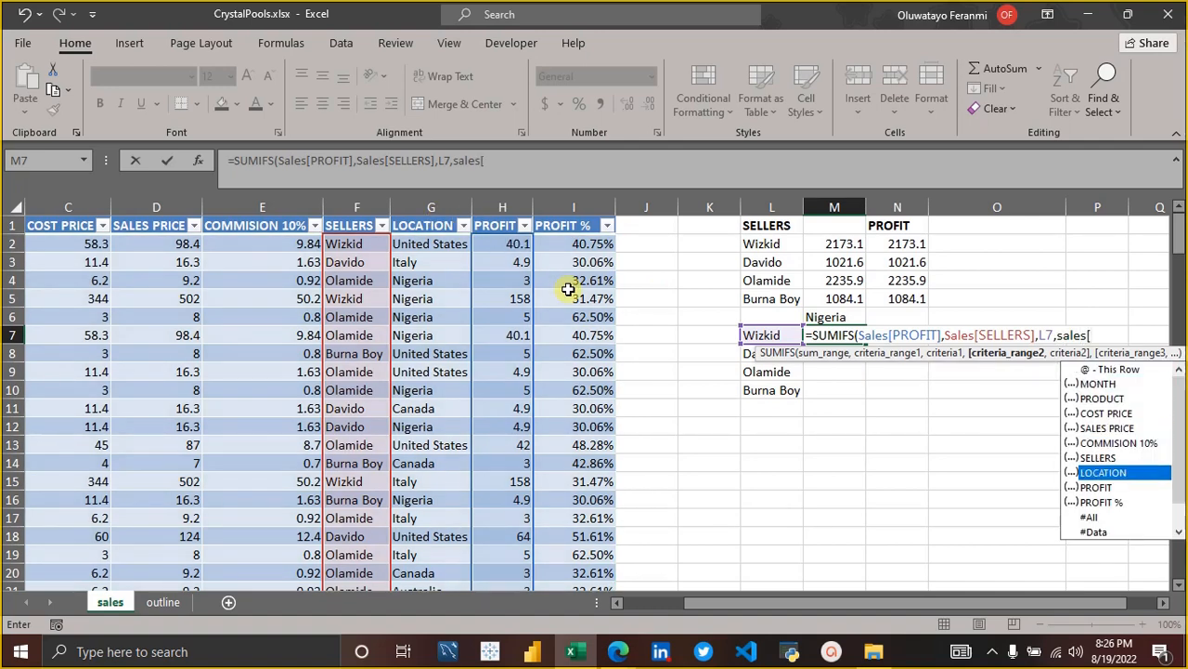
key(Tab)
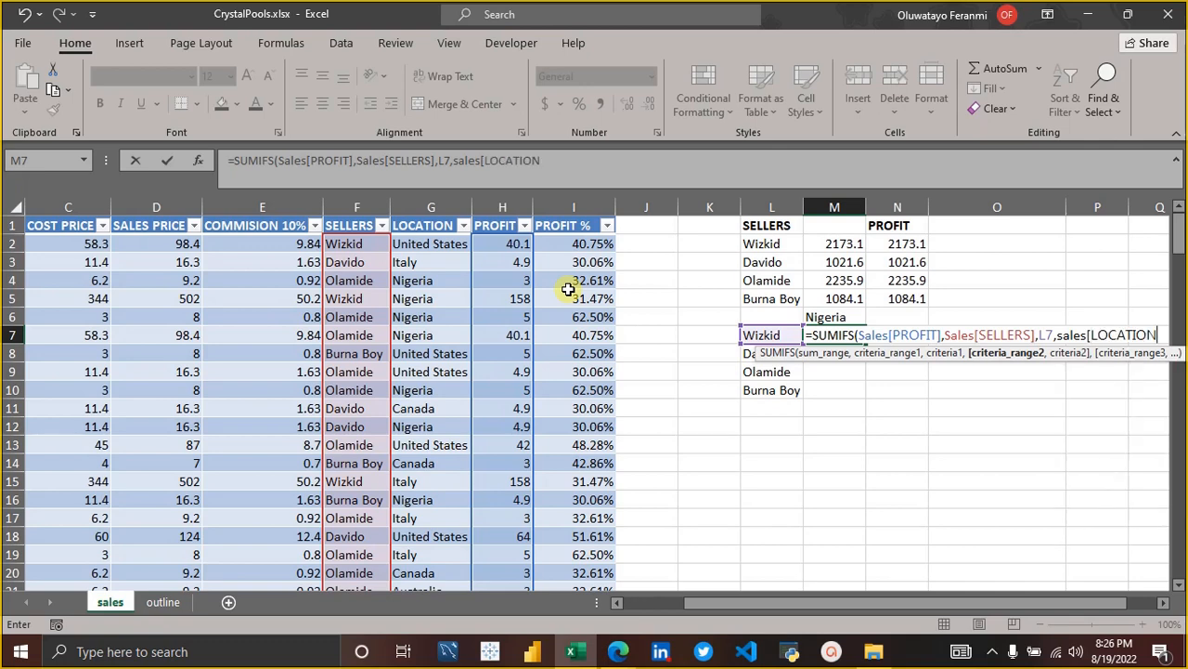
text(])
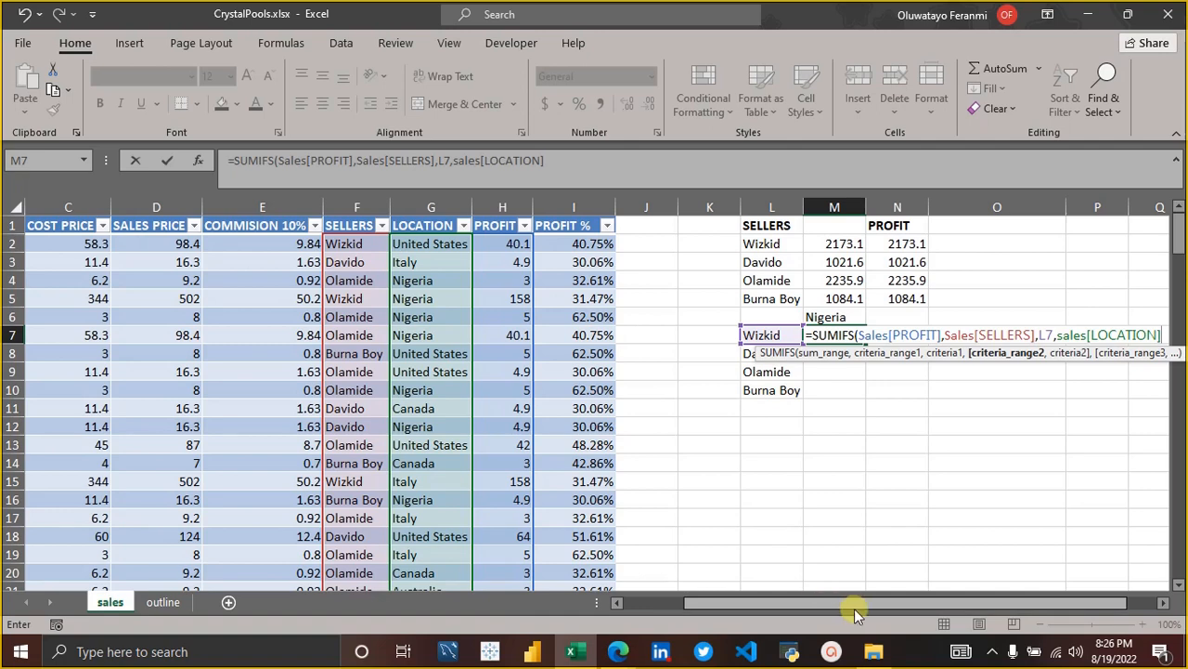
Set the Nigeria heading in M6 as the second criterion and complete the SUMIFS formula in M7.
drag(855, 608, 940, 604)
text(,)
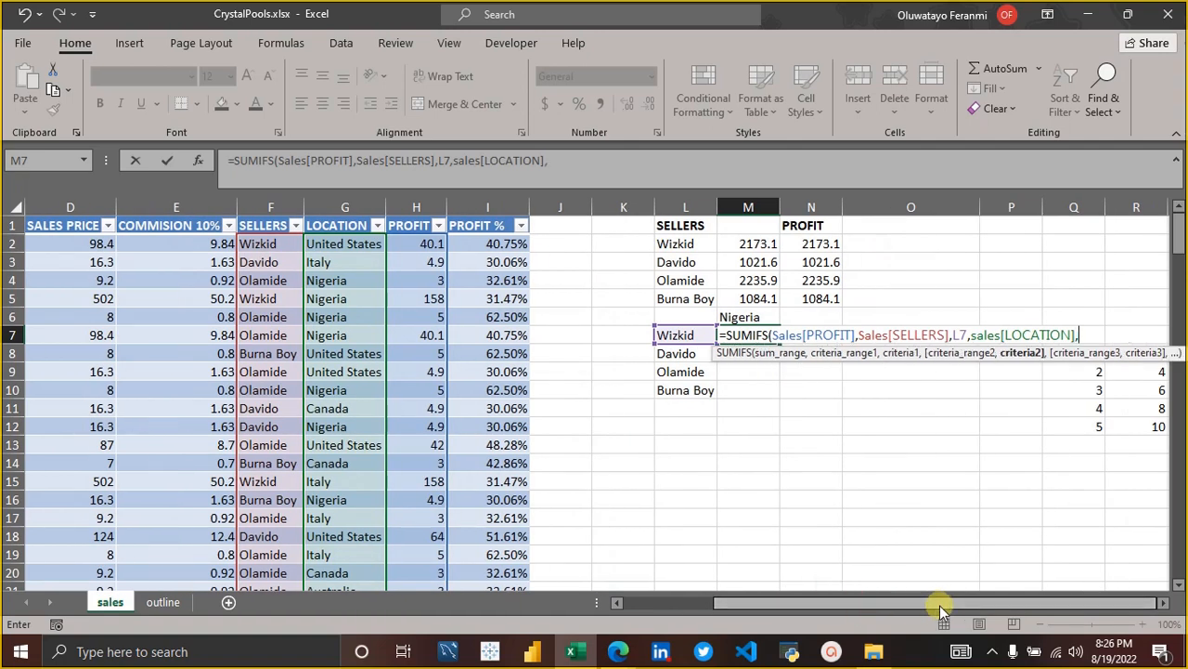
click(741, 315)
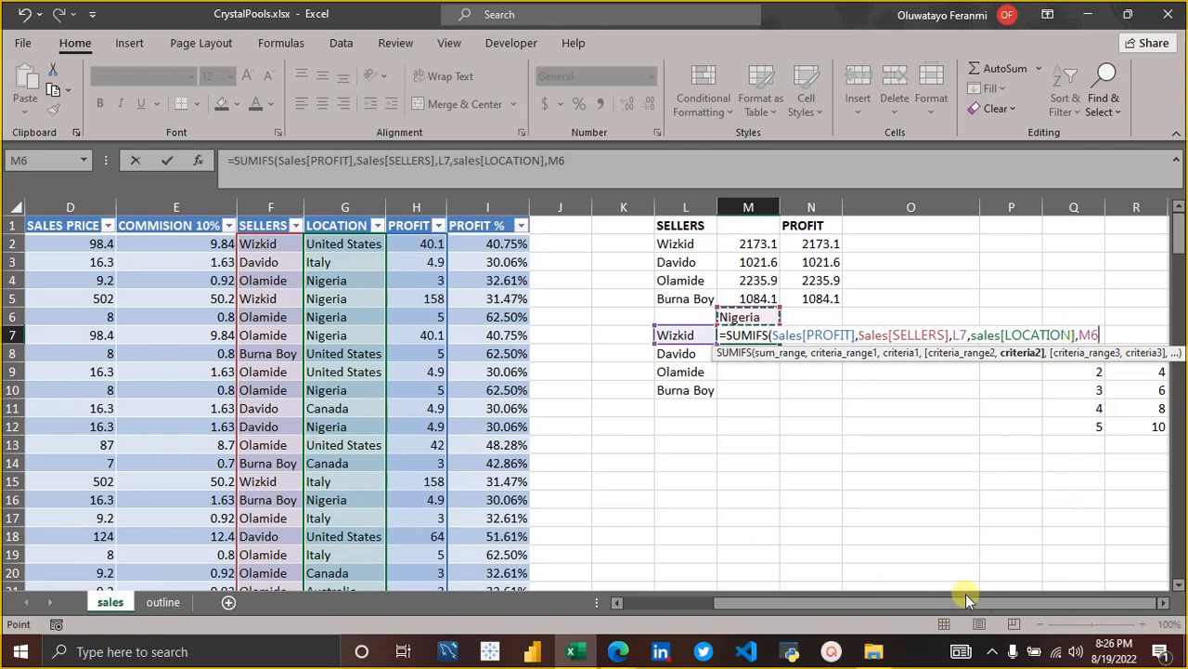
click(1166, 602)
click(1166, 602)
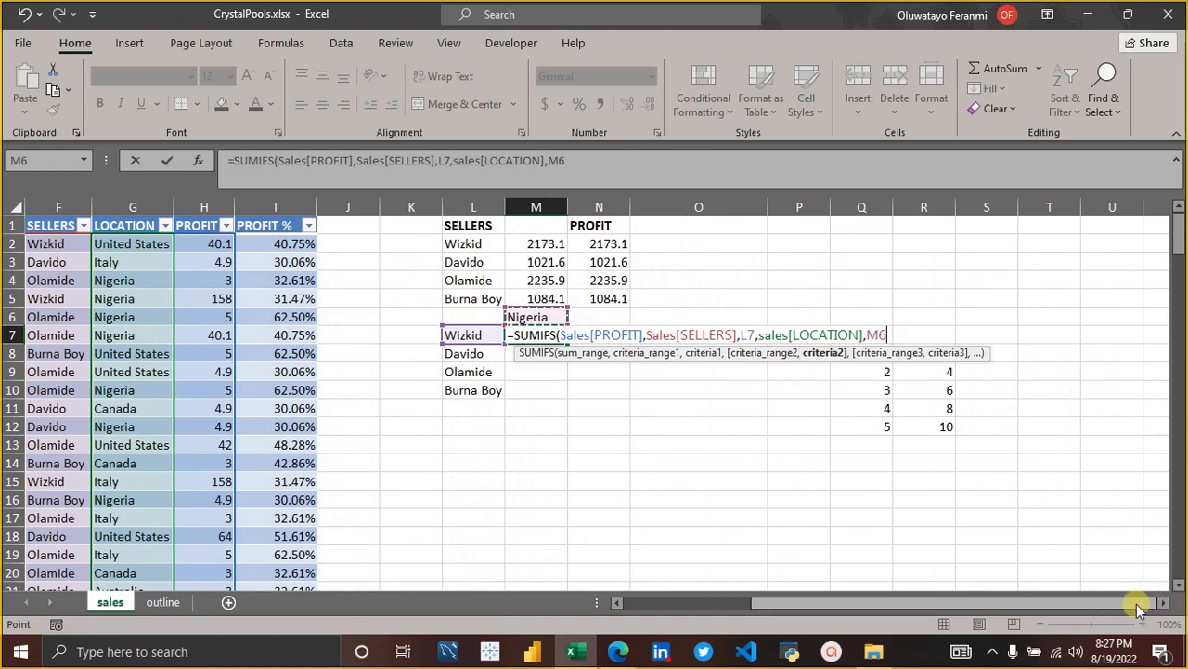
drag(1142, 606, 1150, 609)
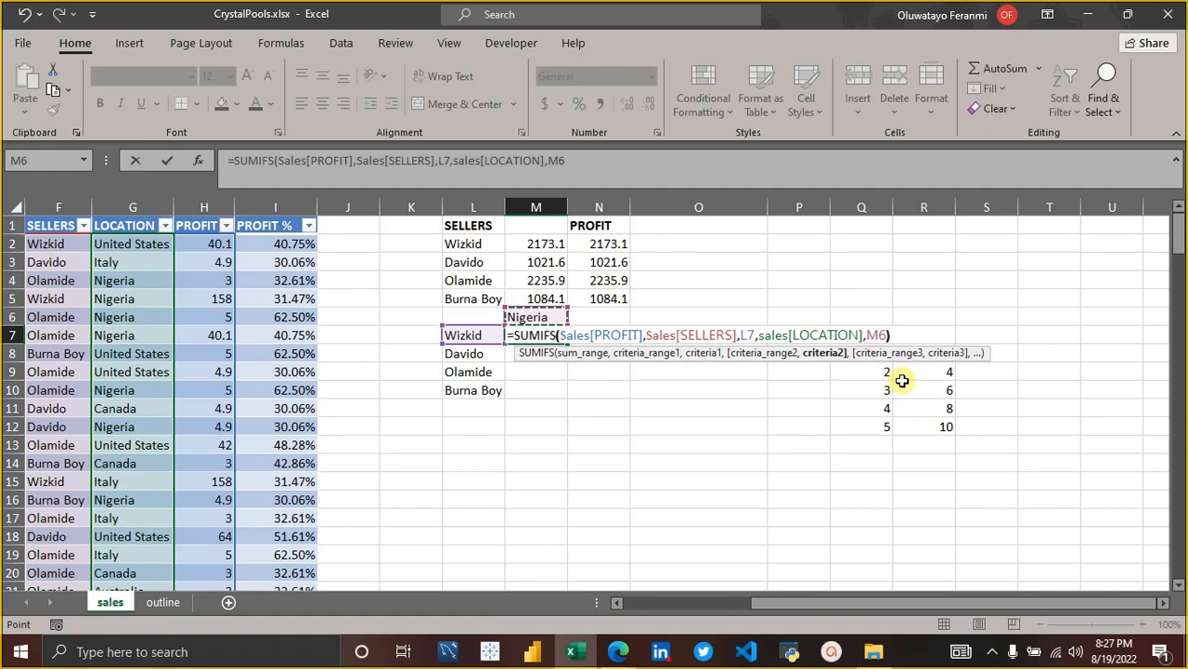
text())
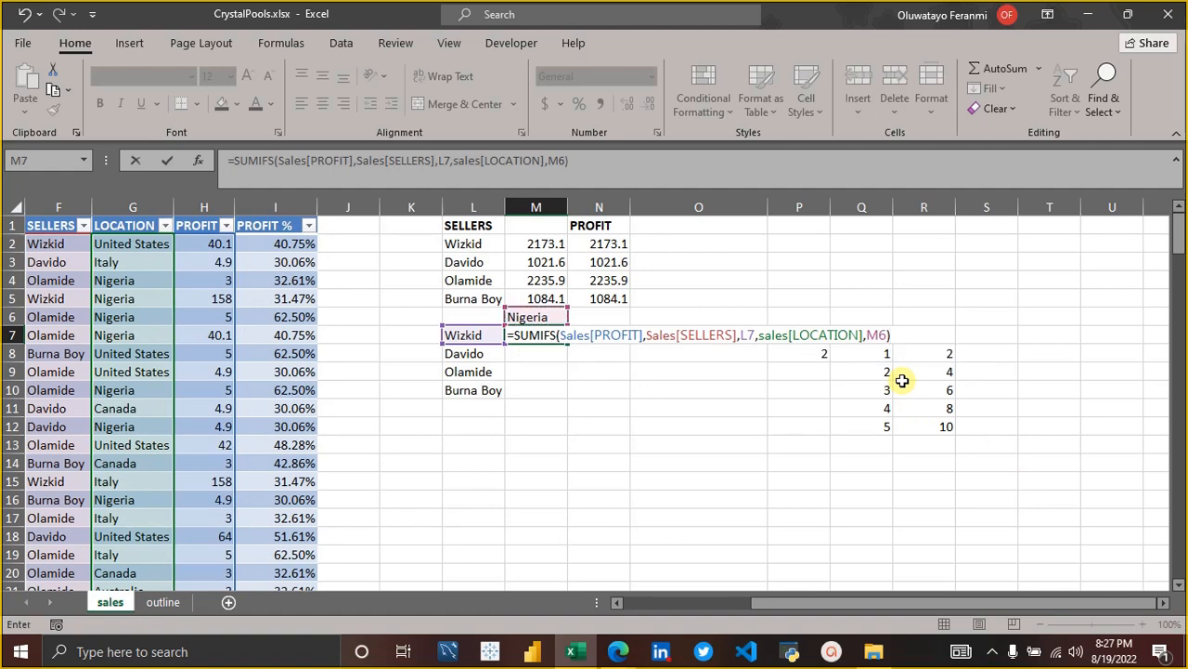
key(Return)
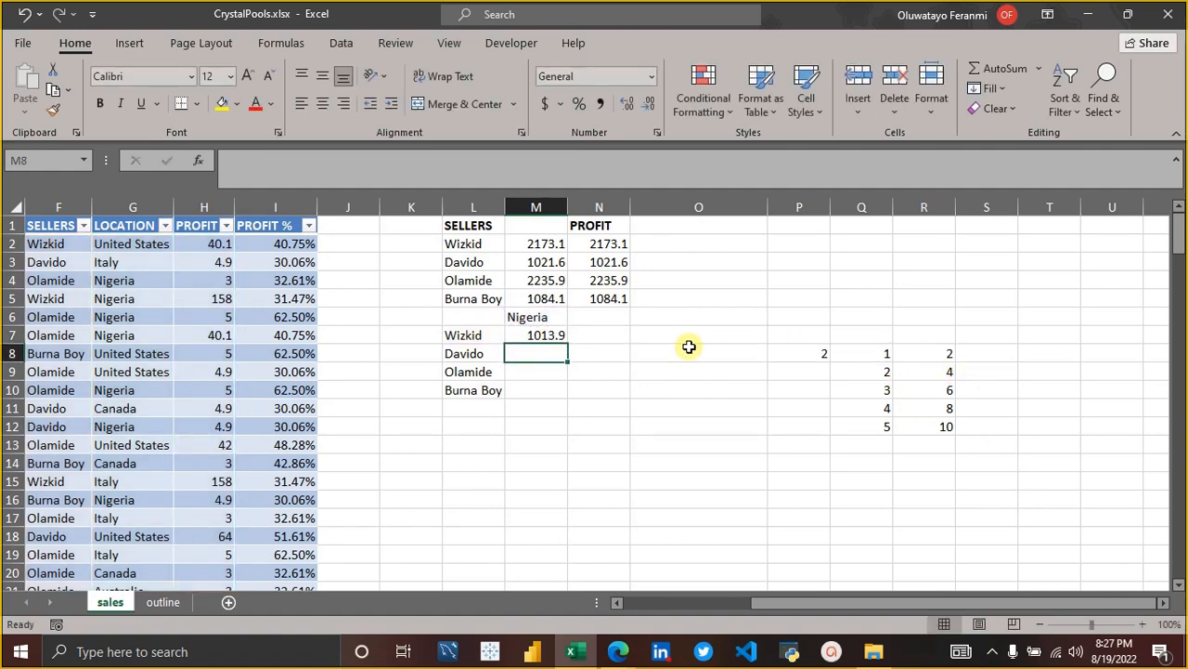
Try to fill the SUMIFS formula with its relative M6 reference from M7 down through M10.
click(550, 336)
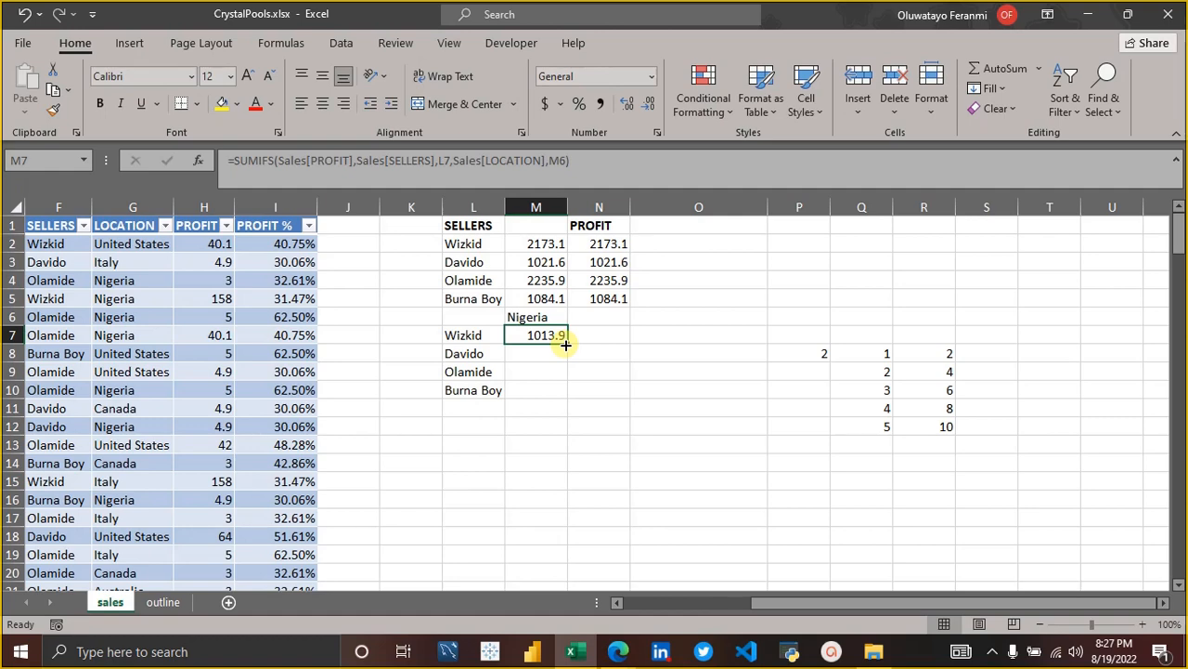
drag(566, 344, 563, 399)
click(555, 387)
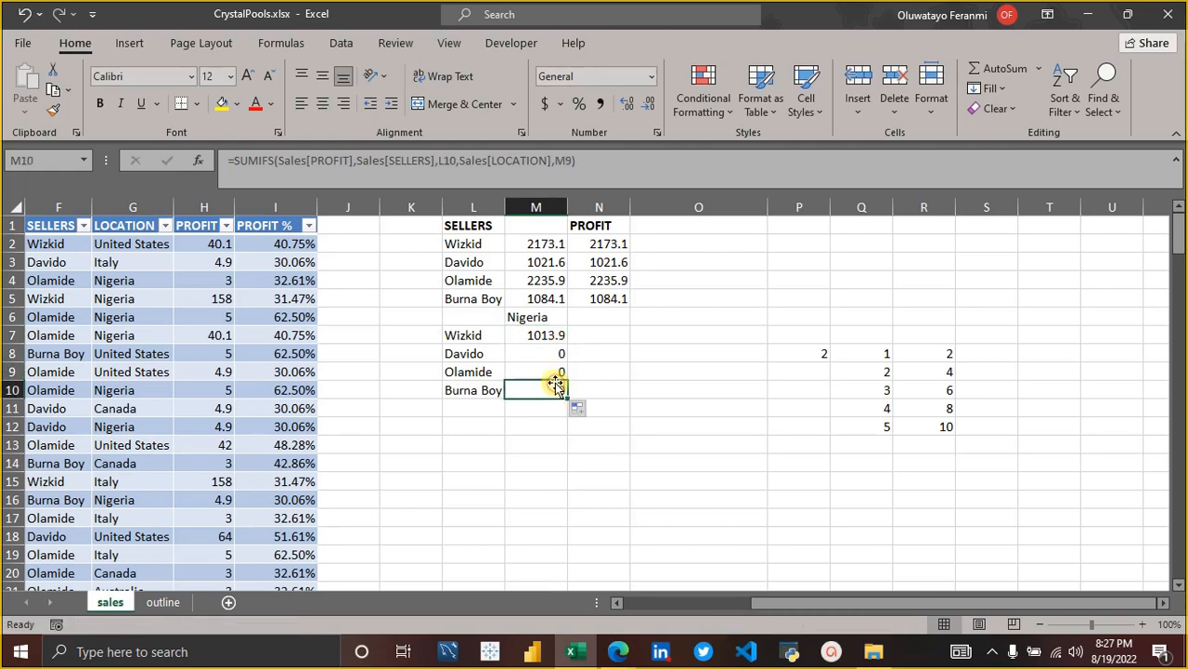
Examine the location criterion referenced by the SUMIFS formulas in M7 and M8, comparing it with the heading in M6.
click(540, 351)
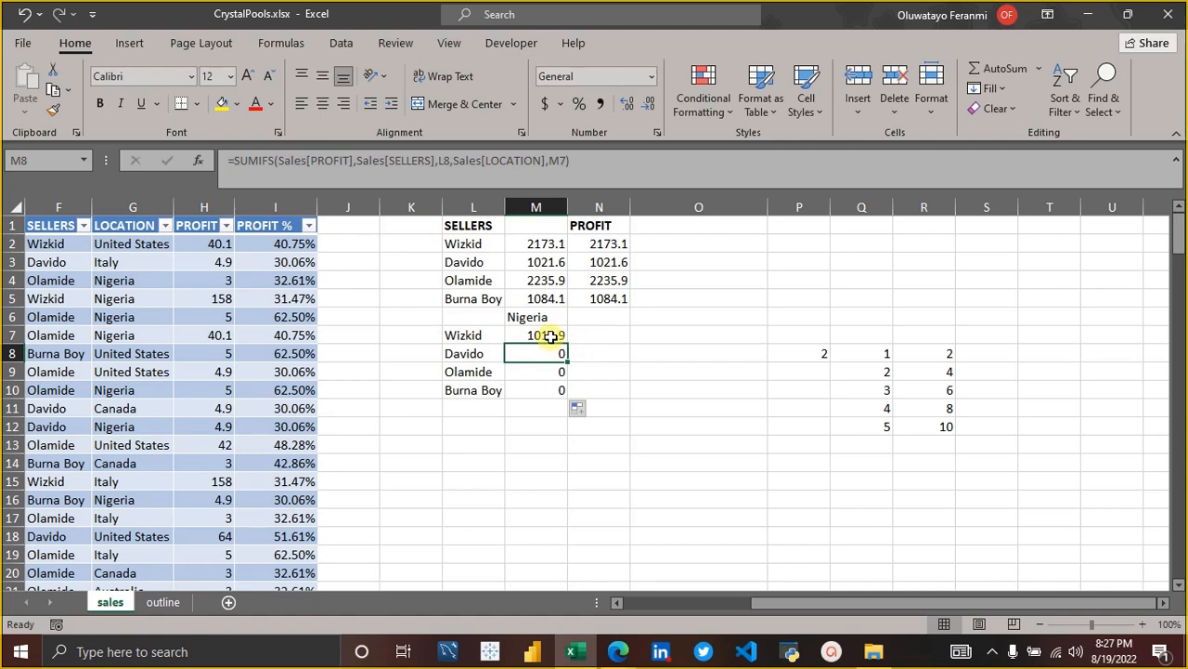
click(536, 318)
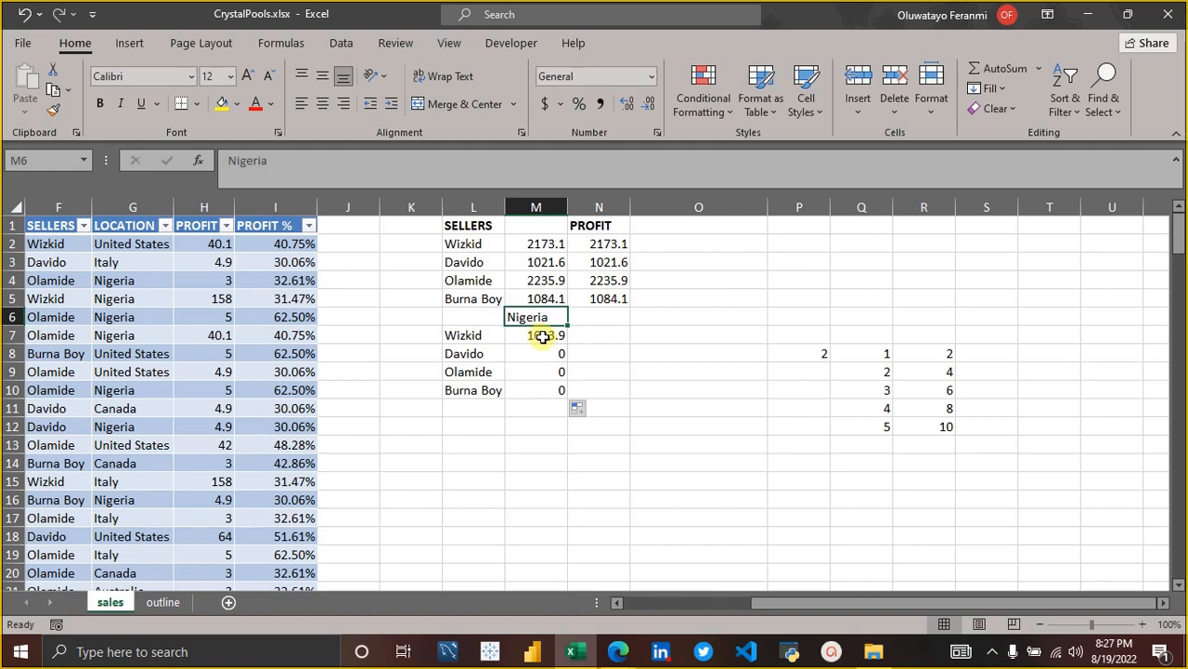
click(543, 337)
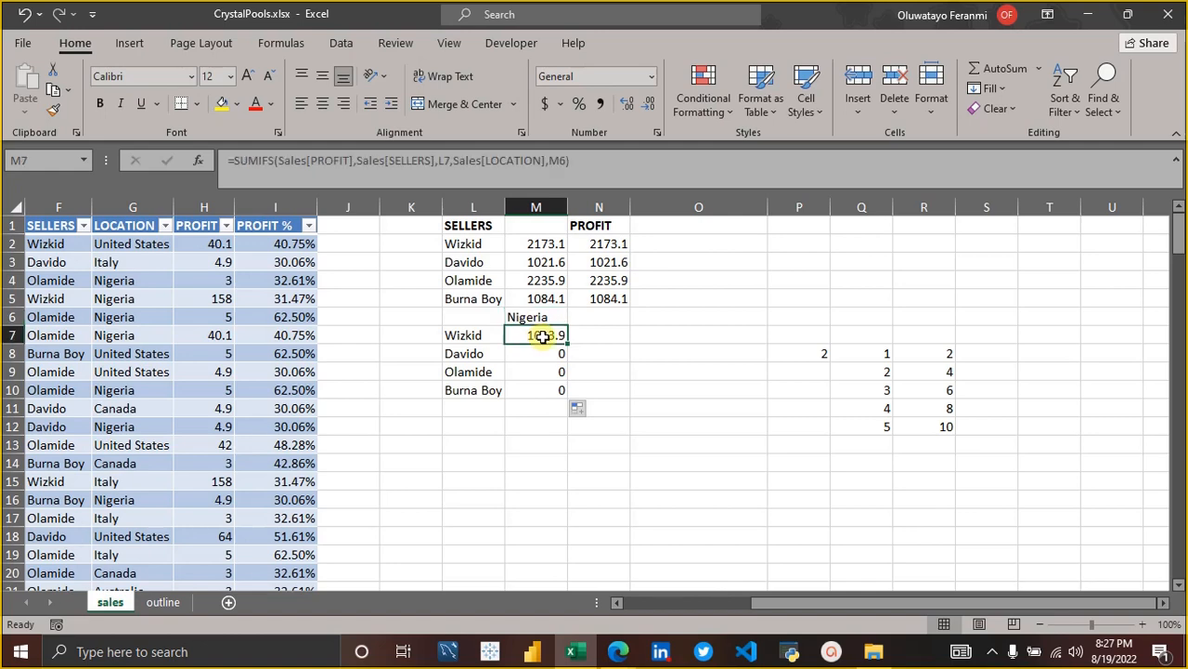
click(602, 166)
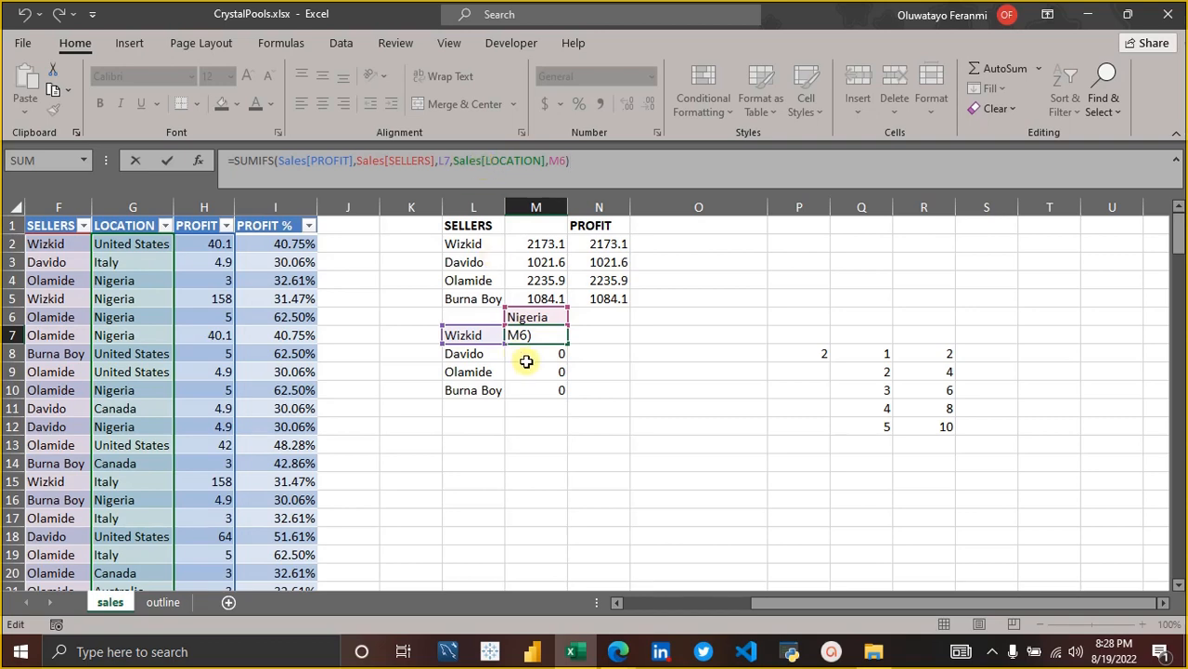
key(Return)
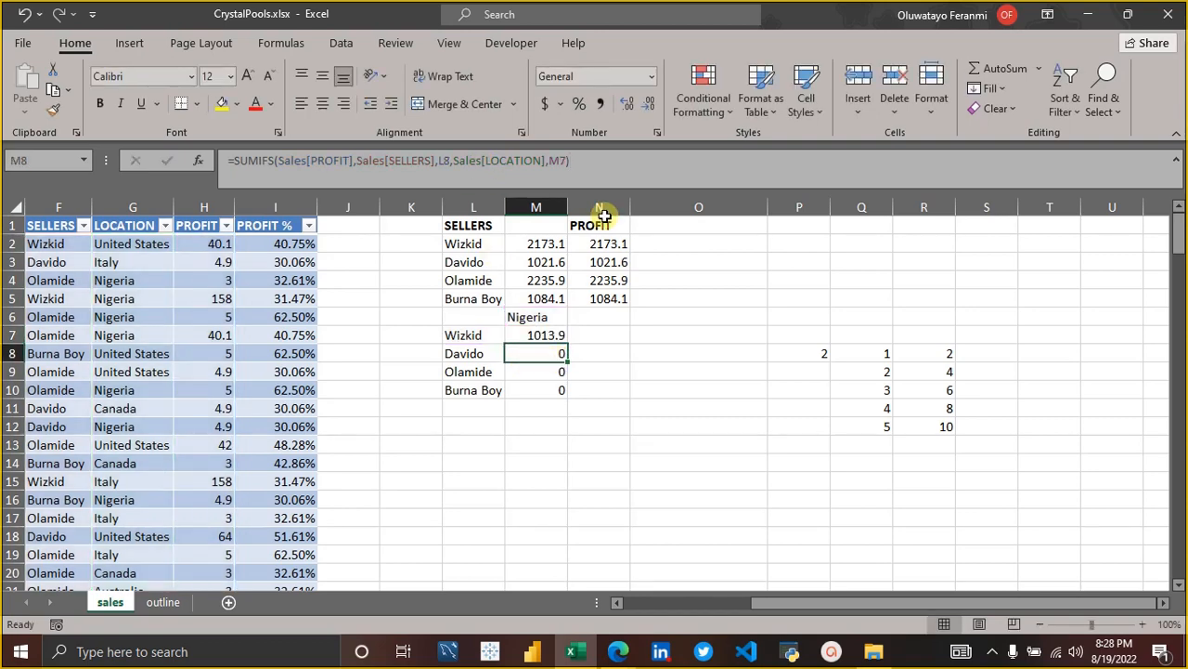
click(604, 163)
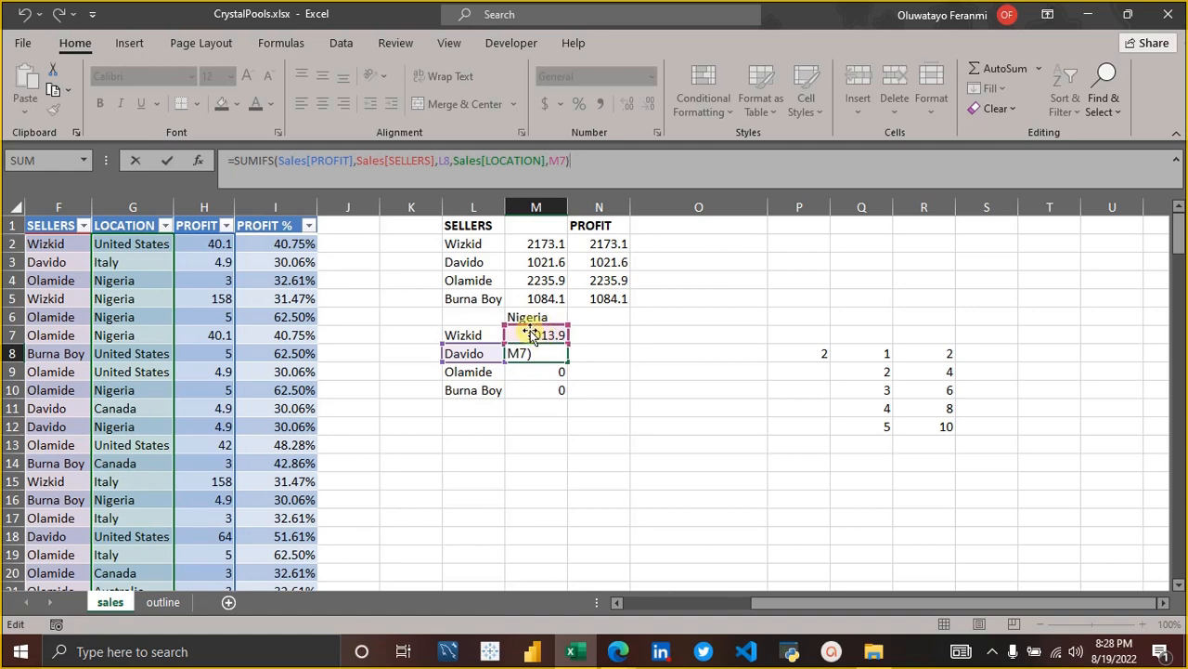
key(Return)
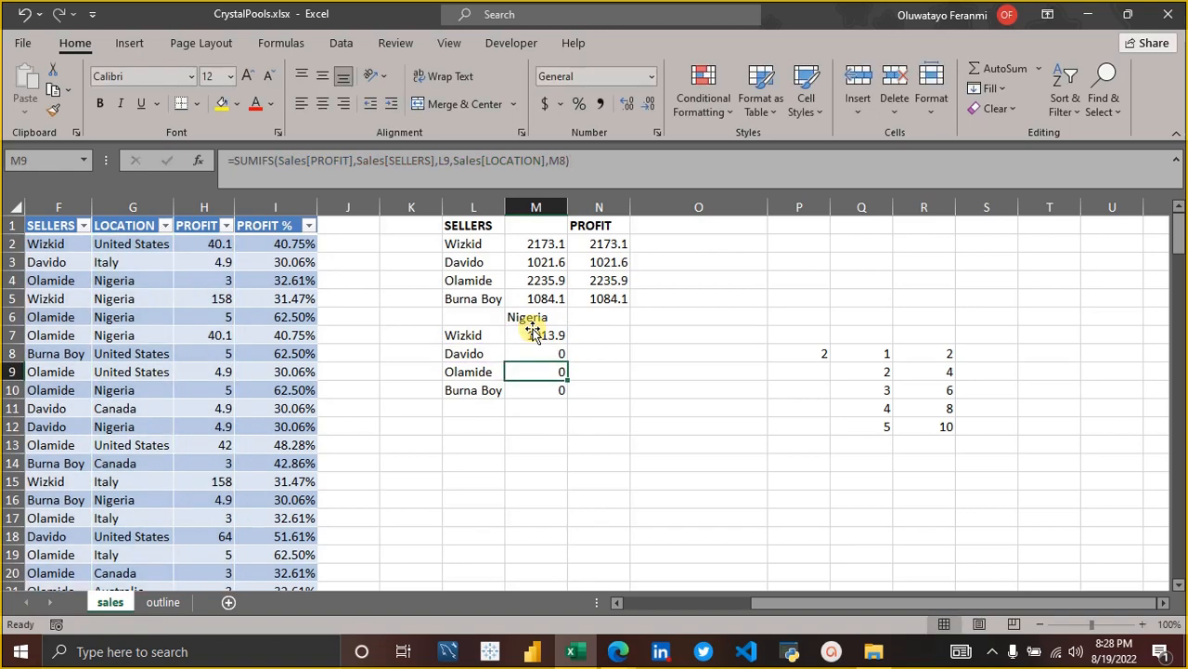
Make the location criterion in the M7 SUMIFS formula an absolute reference, $M$6.
click(536, 335)
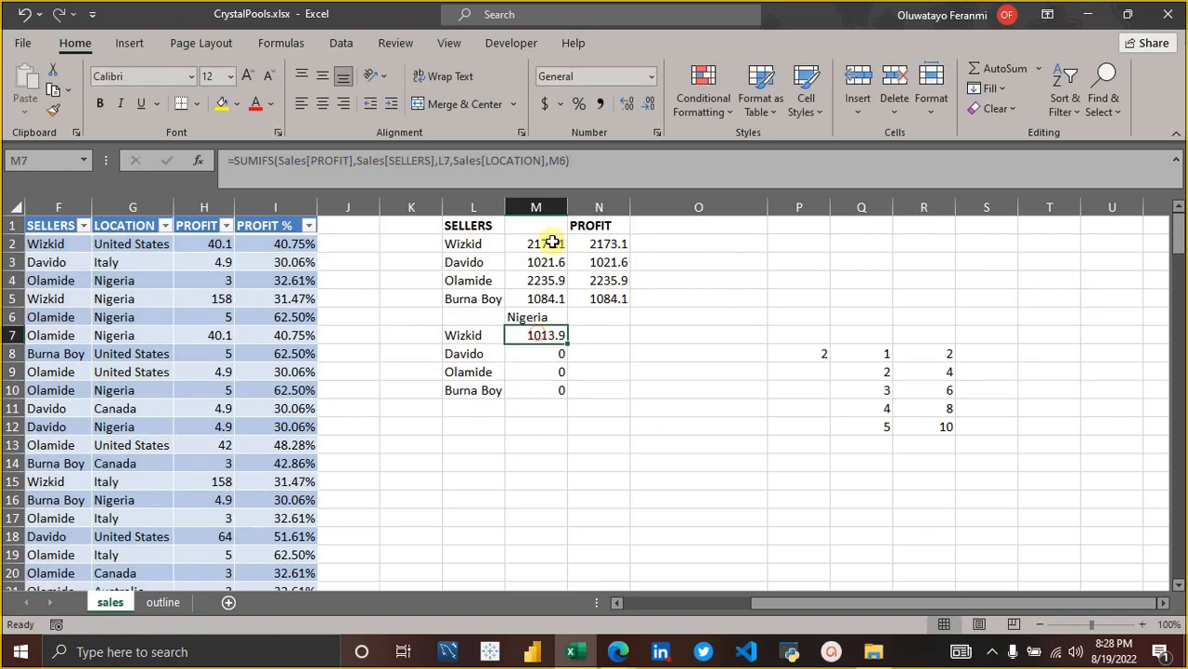
click(561, 162)
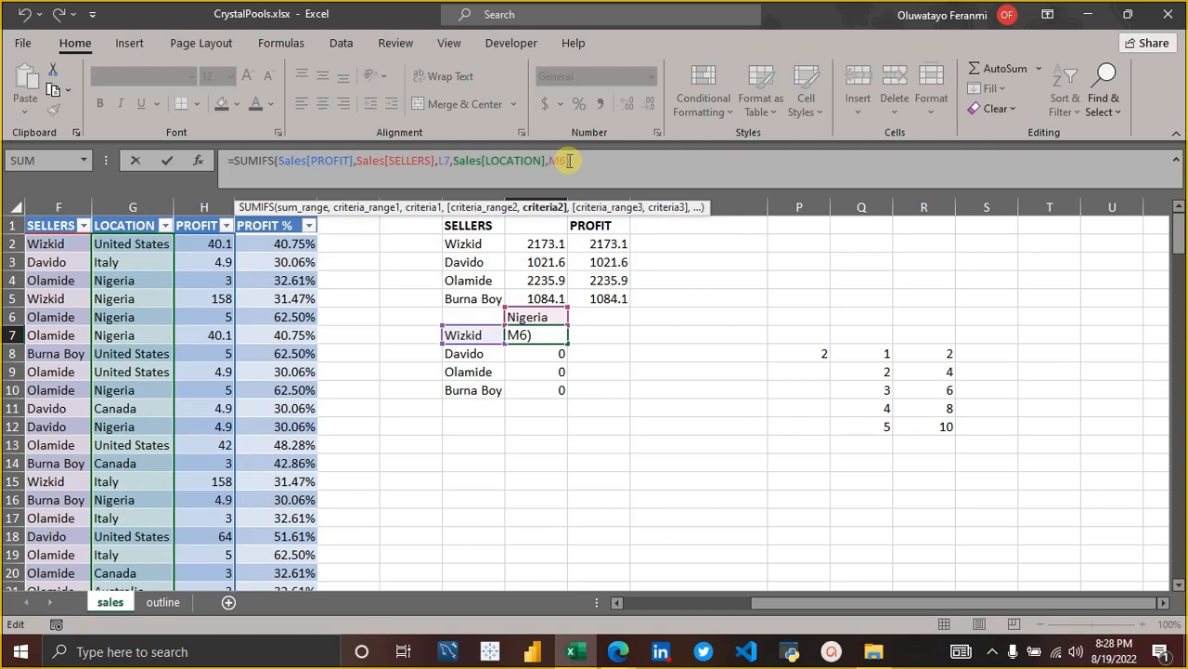
double_click(569, 161)
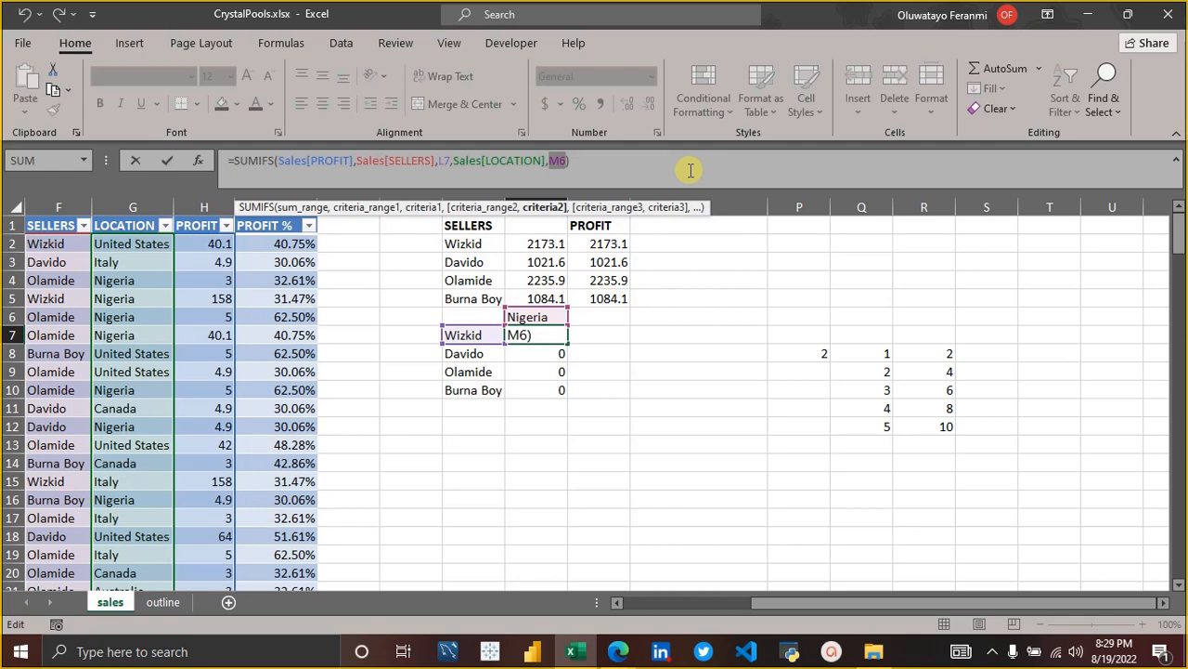
click(558, 163)
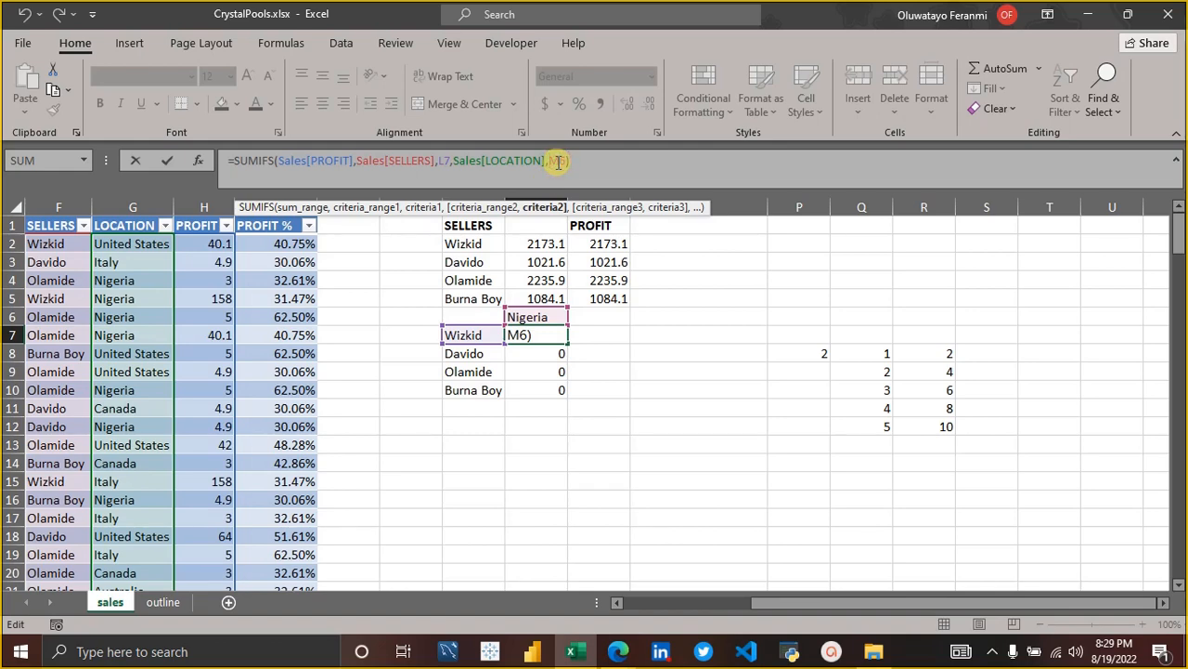
key(F4)
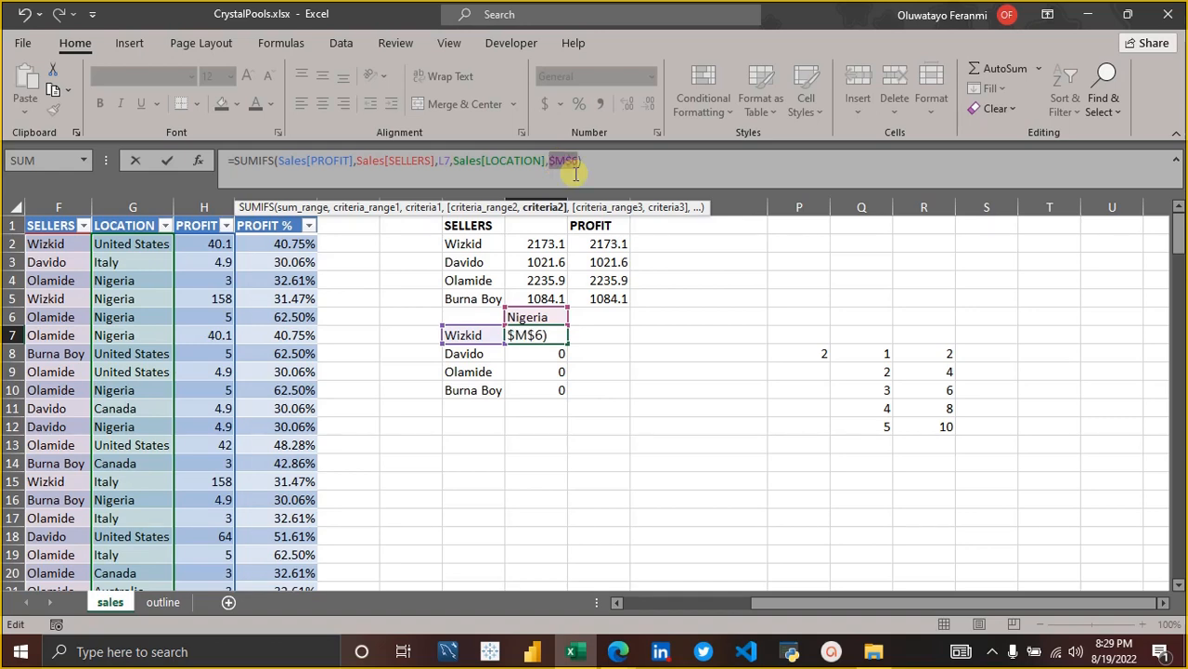
key(Return)
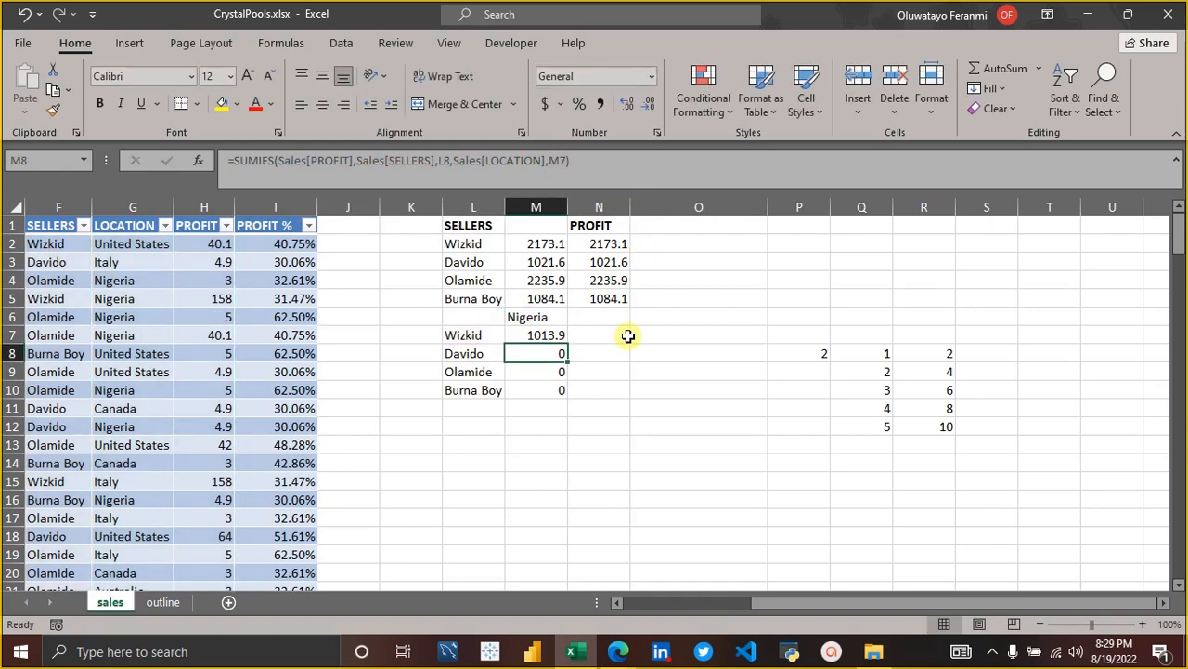
Fill the SUMIFS formula with the locked $M$6 criterion from M7 down through M10.
click(557, 318)
click(557, 338)
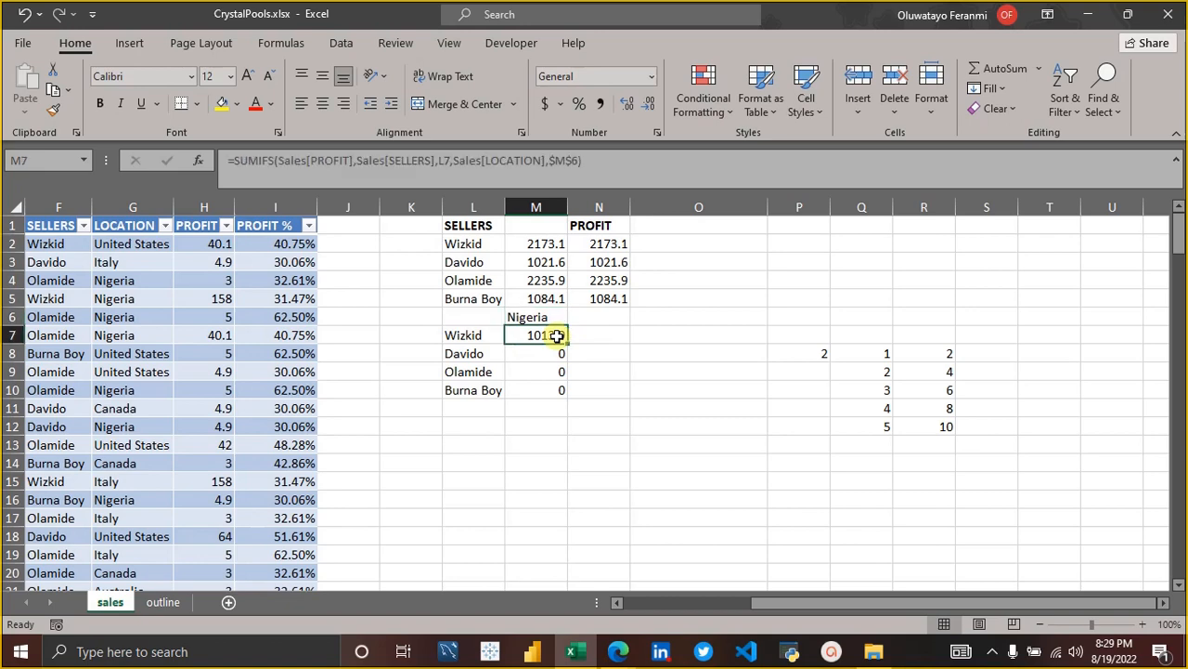
drag(566, 344, 560, 400)
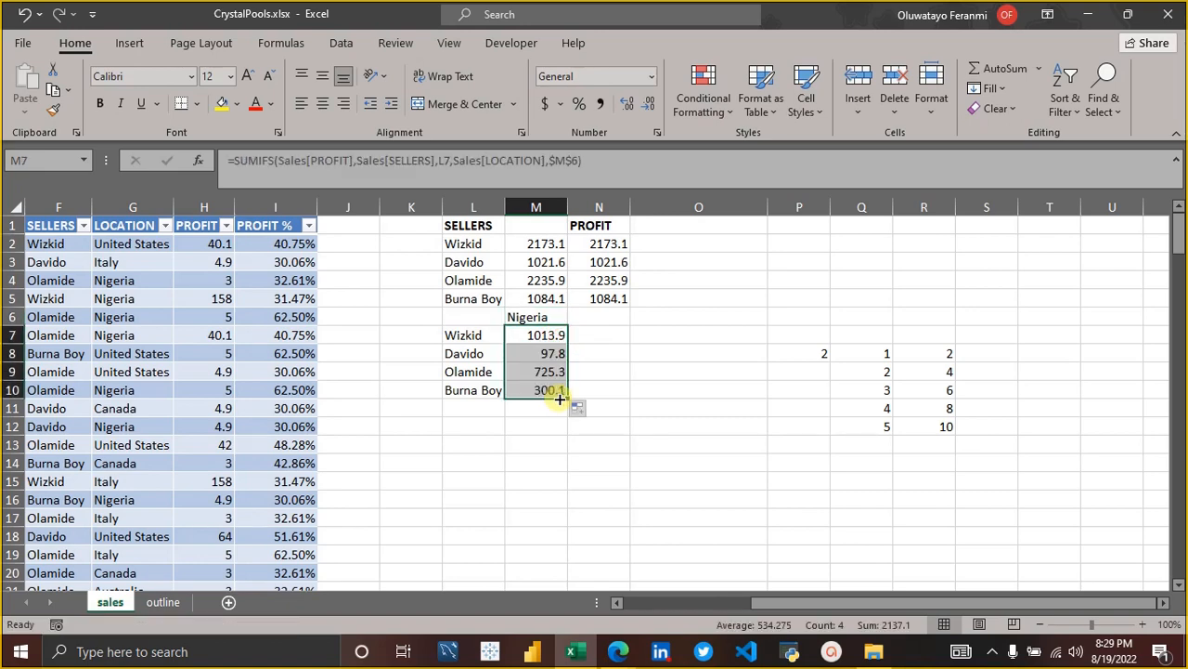
click(539, 426)
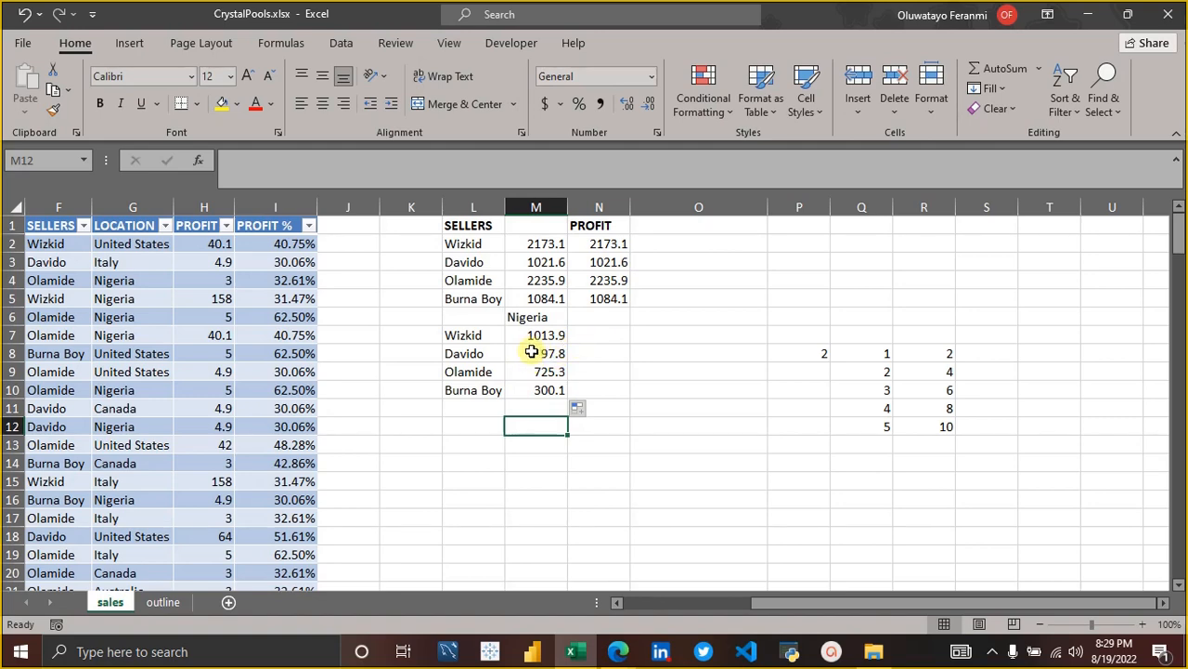
Compare the sellers' overall SUMIF profit totals in M2:M5 with their Nigeria SUMIFS totals in M7:M10.
click(543, 281)
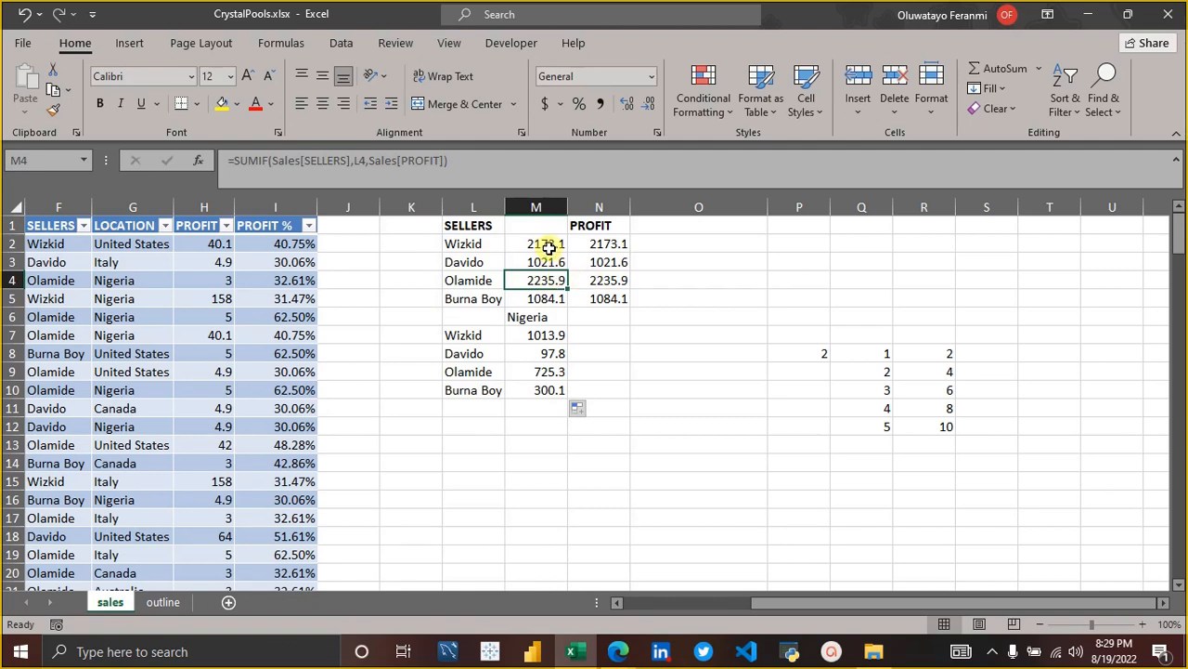
click(549, 247)
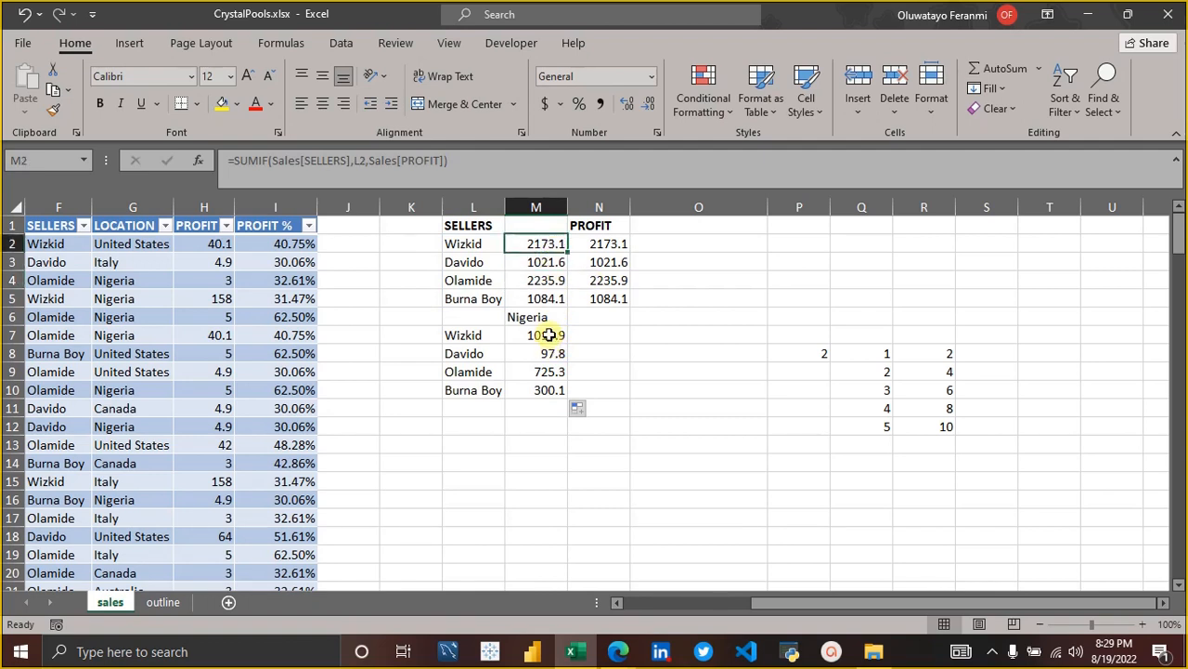
drag(549, 335, 544, 369)
click(544, 369)
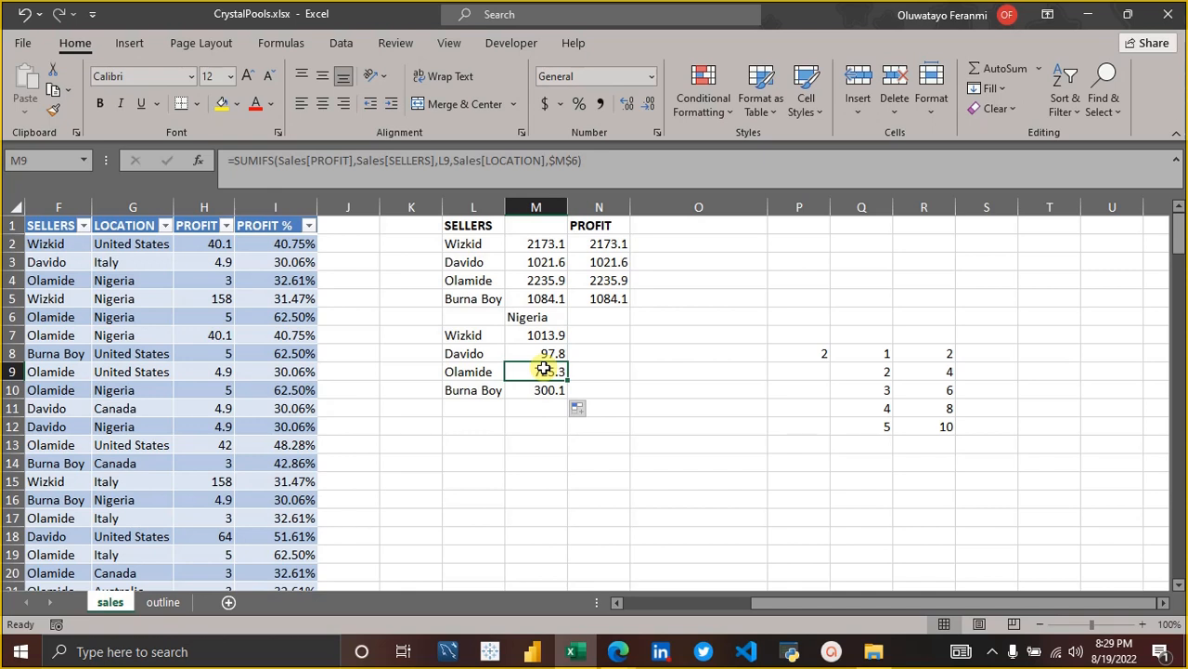
Show the outline sheet and go through its topic list down to Freeze panes in A8.
click(171, 603)
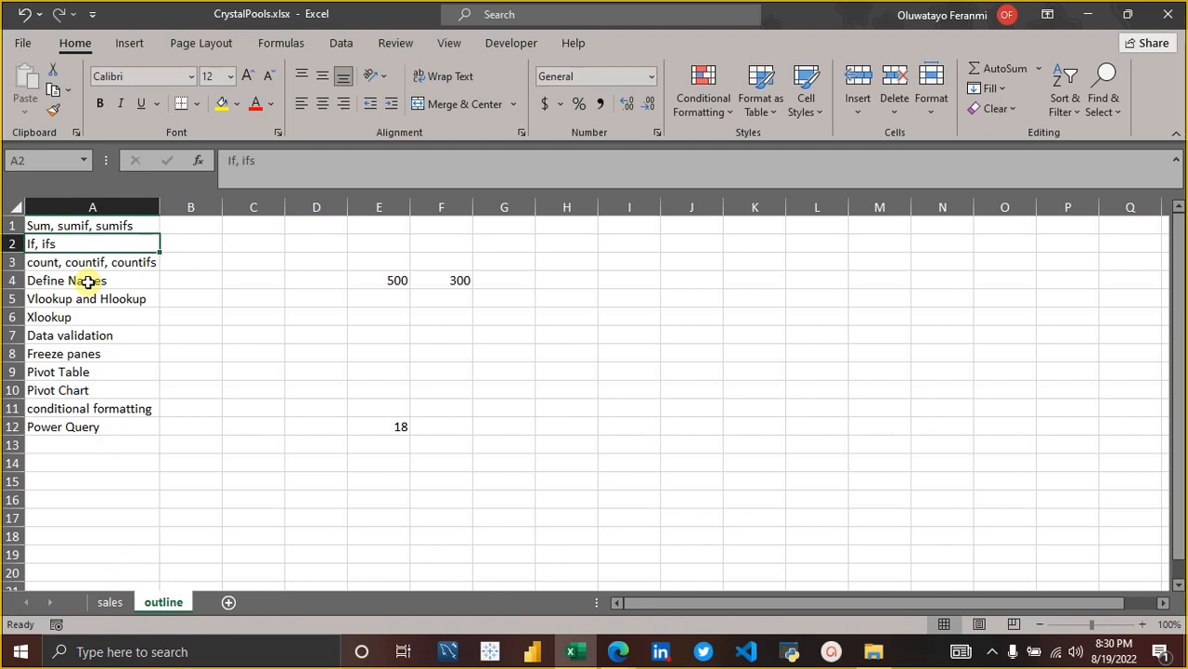
key(Down)
key(Down)
key(Down)
key(Down)
key(Down)
key(Down)
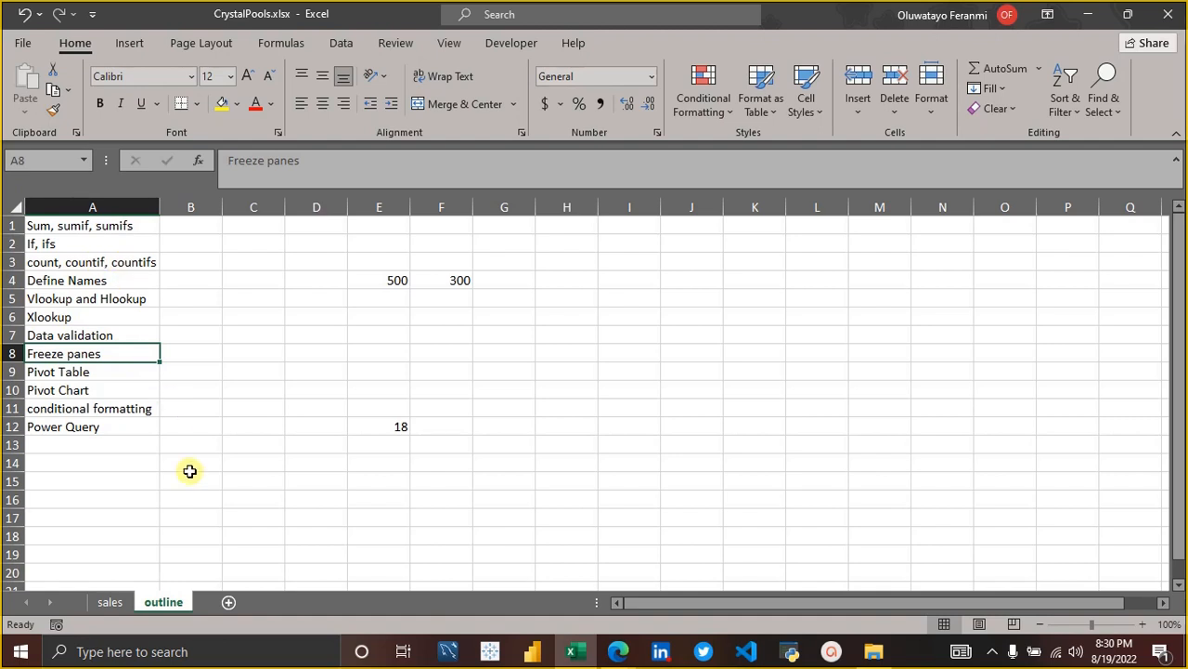
Check the outline sheet's topic list, then return to the seller profit totals on the sales sheet.
click(110, 602)
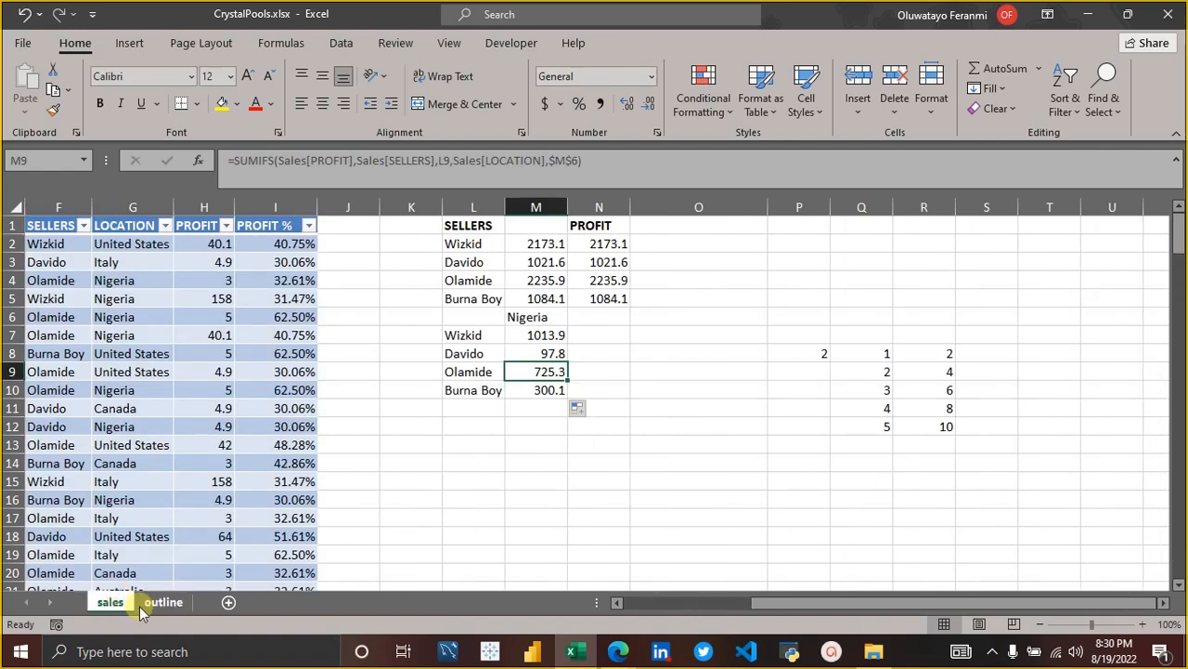
click(149, 602)
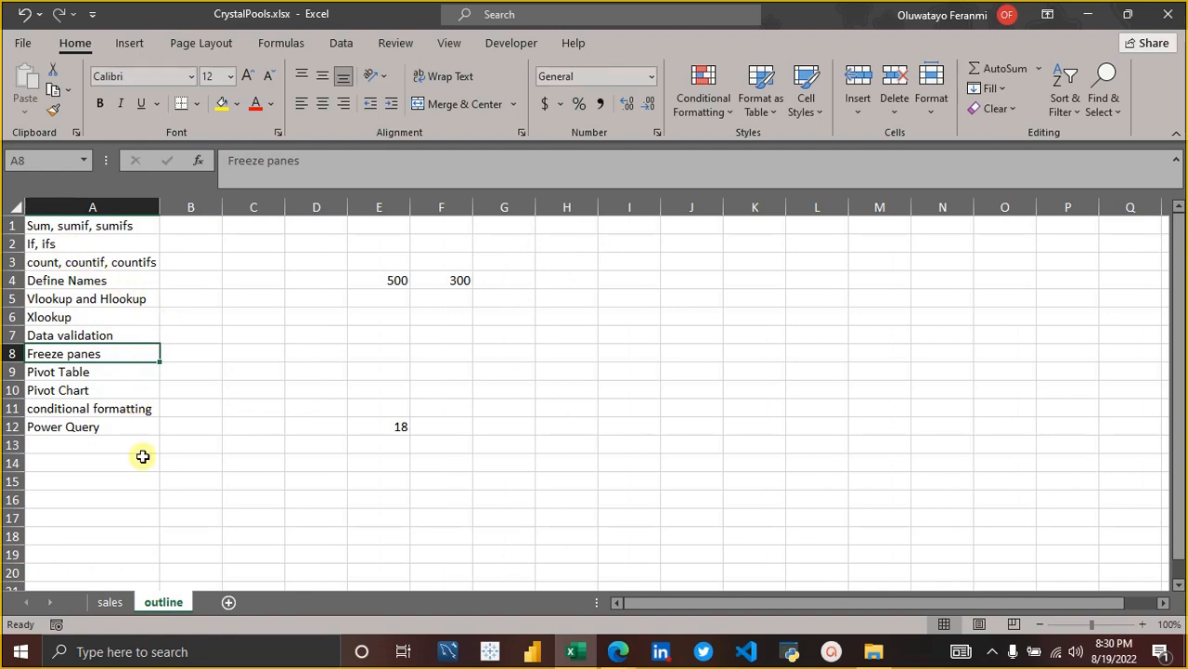
click(110, 602)
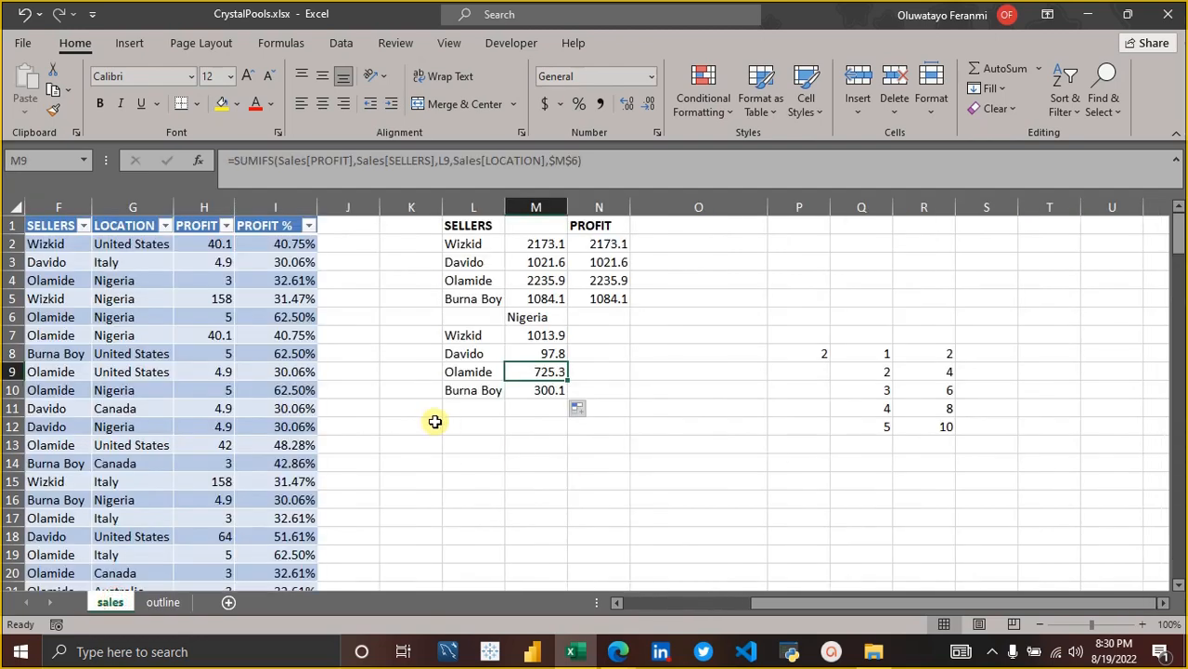
scroll(432, 418, left, 2)
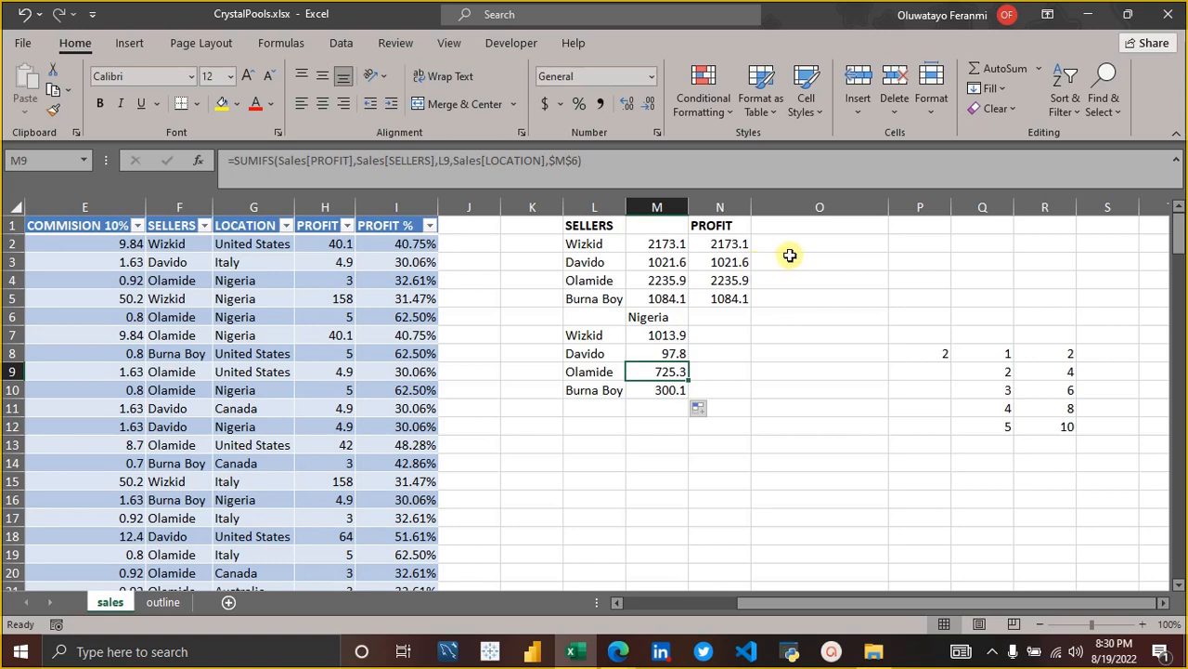
Enter the note ifs in O2, beside the seller profit totals.
click(819, 241)
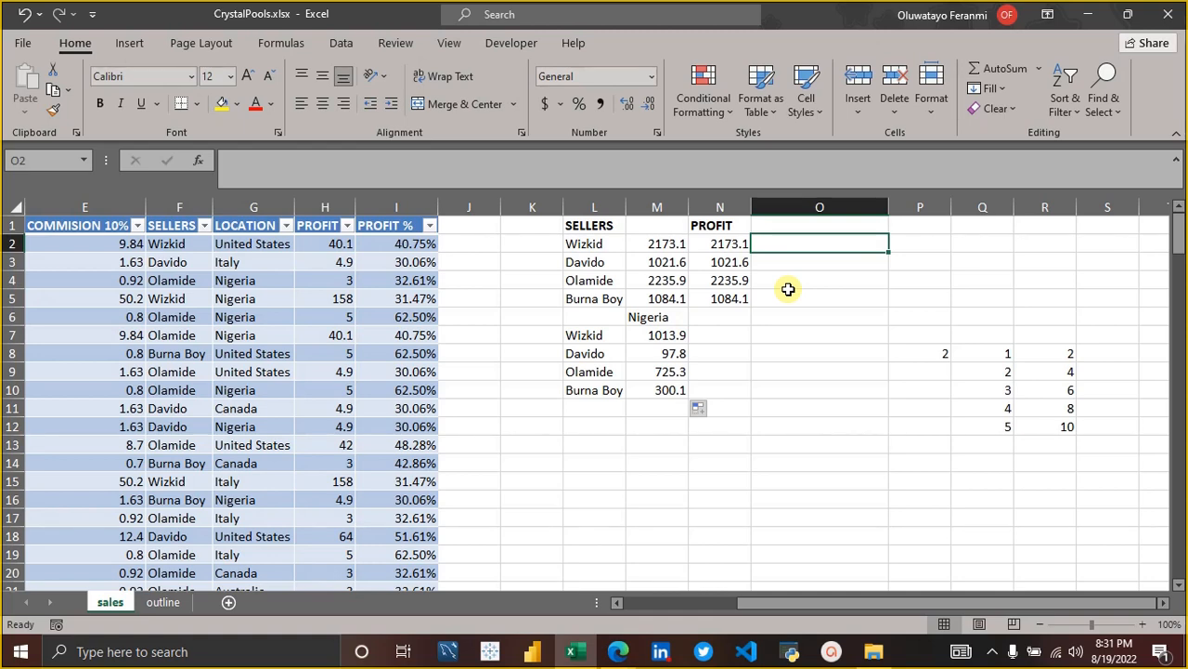
text(o)
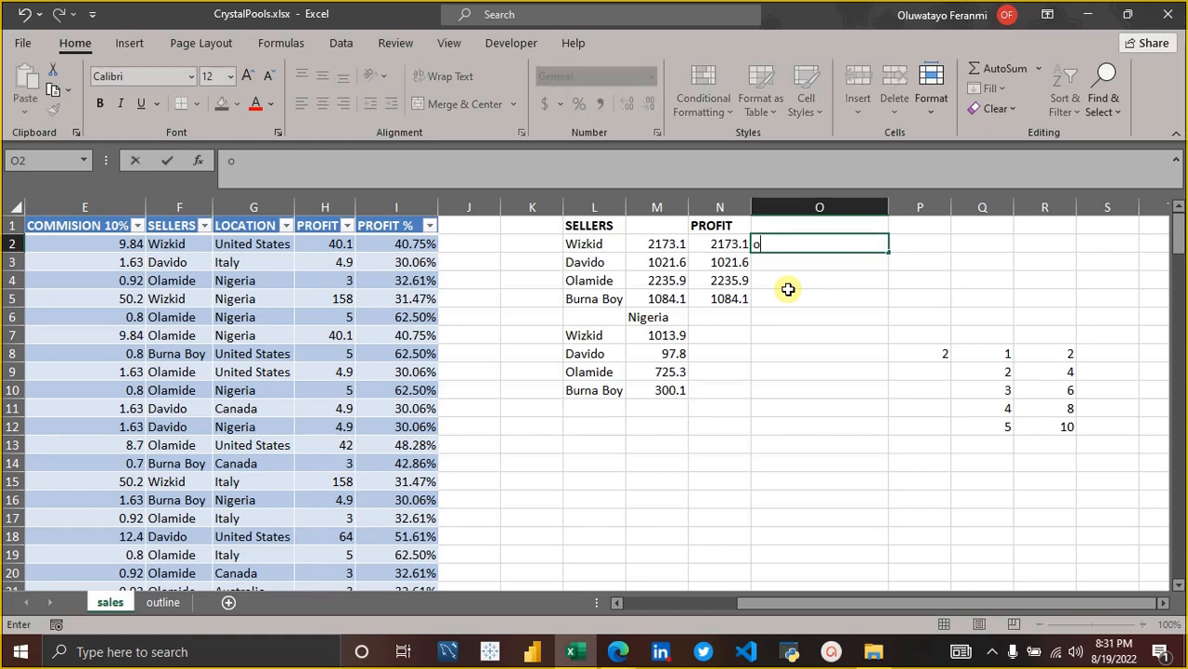
text(ifs)
key(Return)
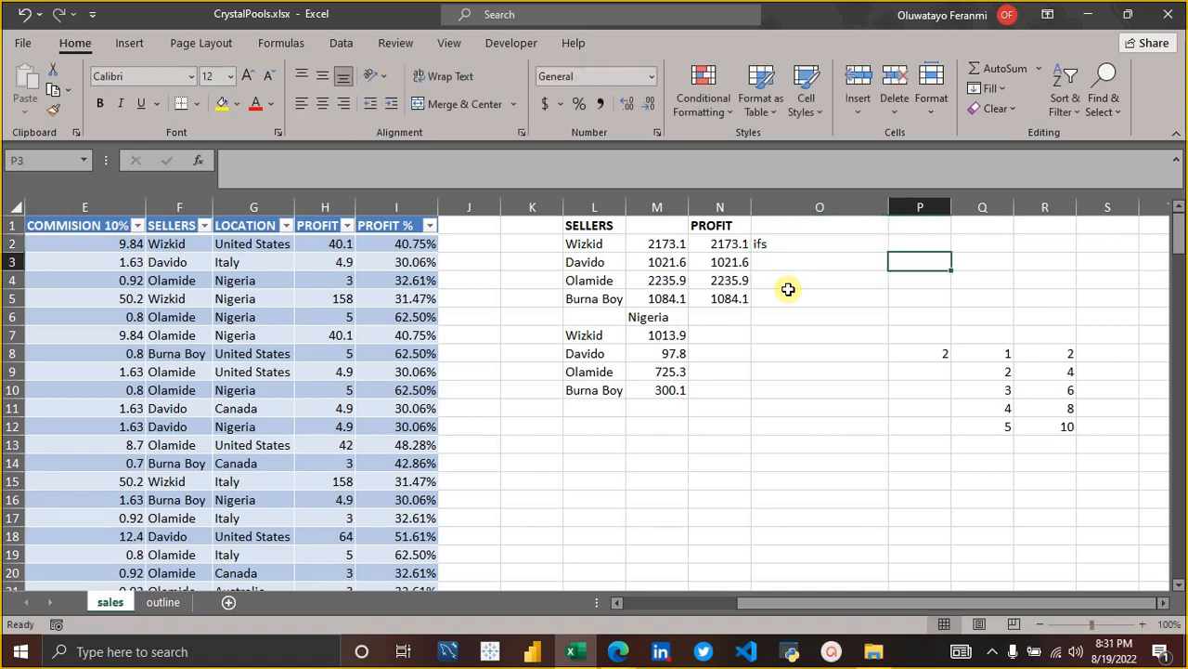
key(Left)
key(Left)
key(Up)
key(Left)
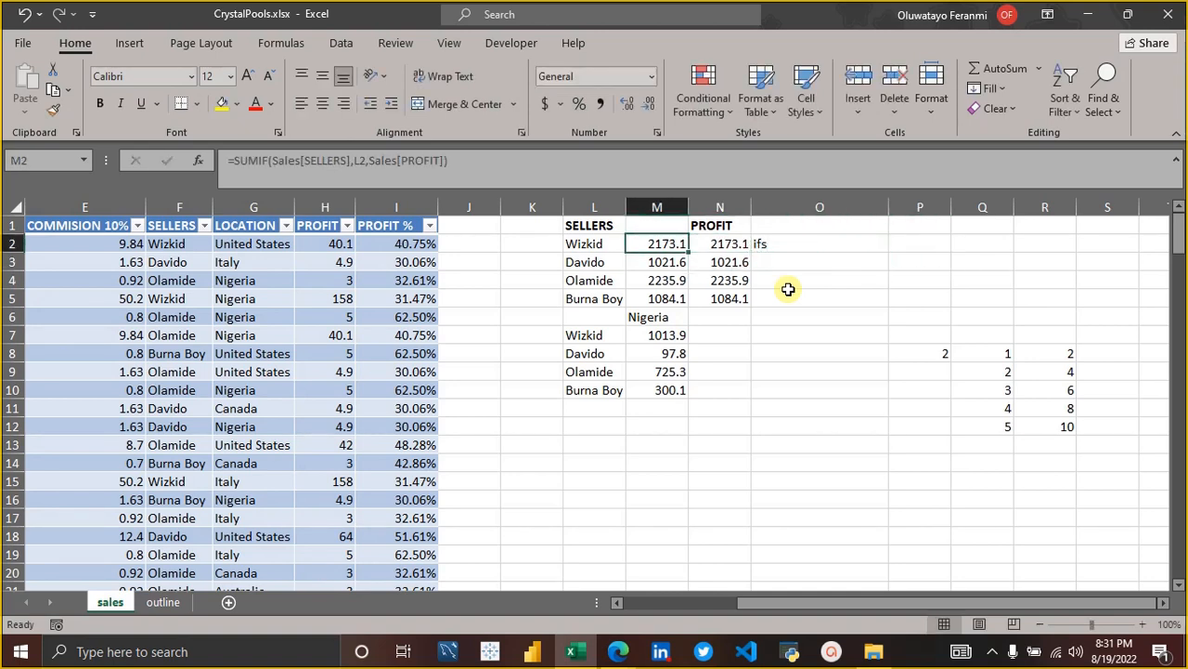
key(Right)
key(Right)
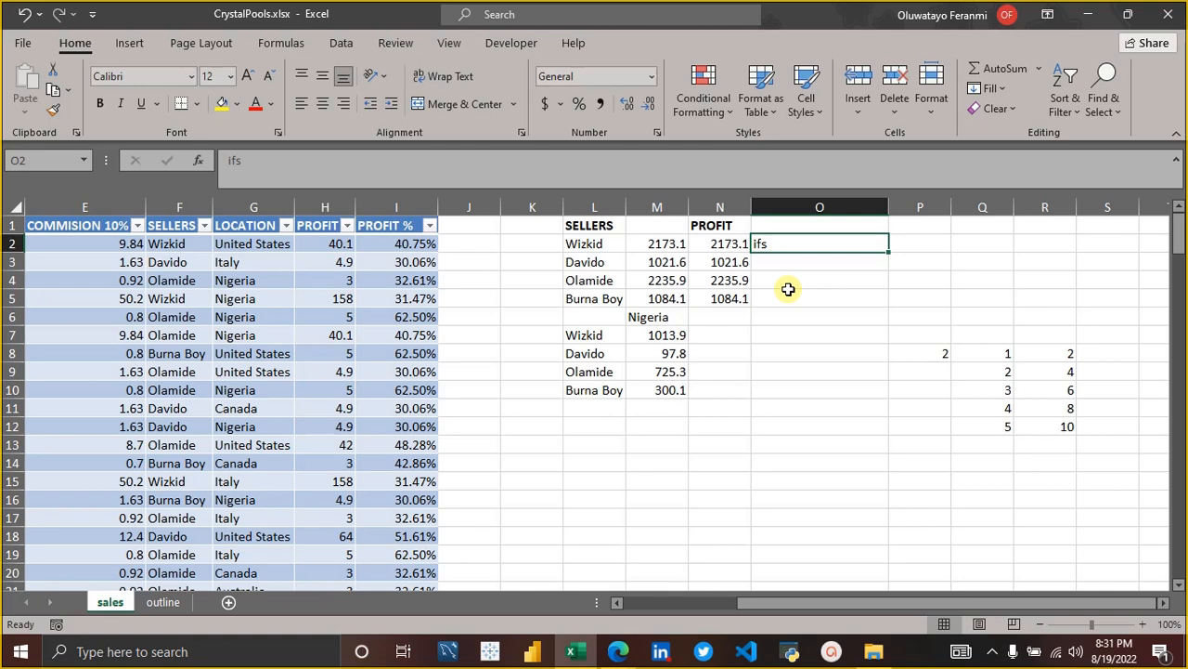
Enter the note if in O3, below the ifs note.
key(Down)
text(ifs)
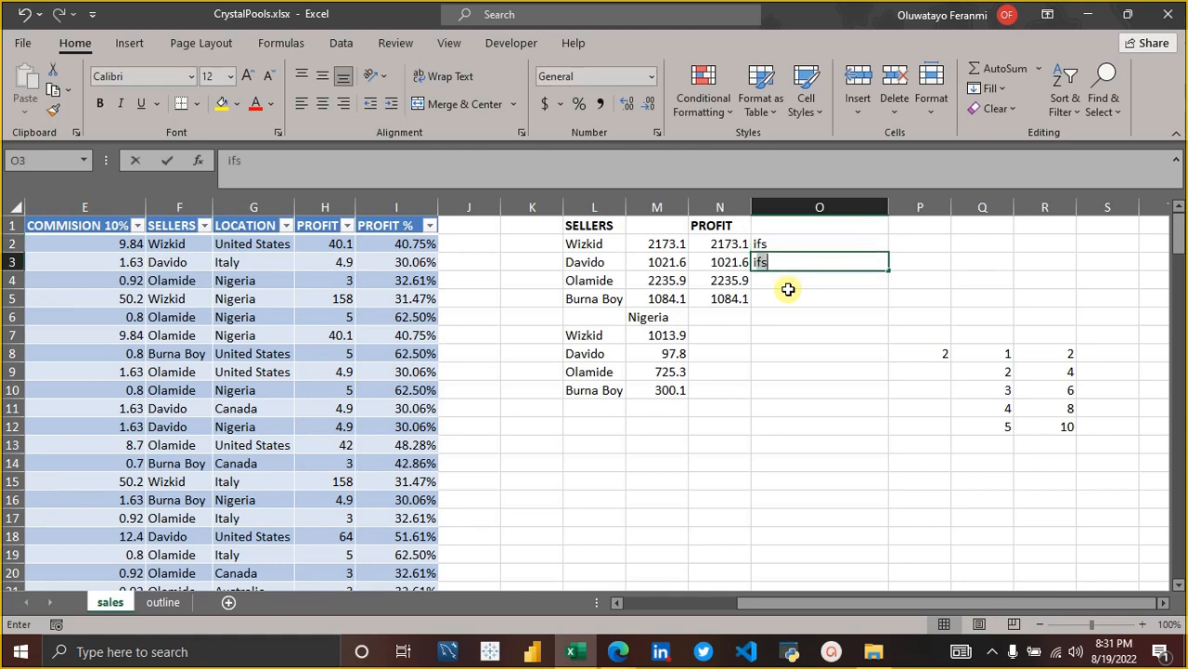
key(Return)
click(787, 262)
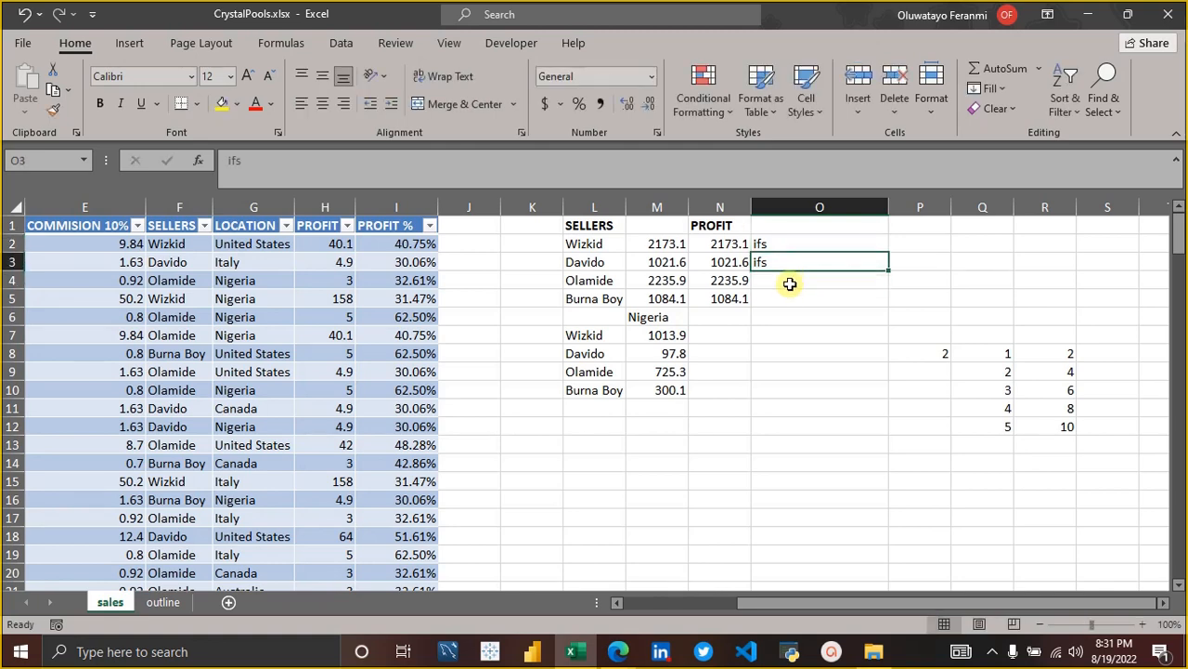
double_click(789, 265)
key(BackSpace)
key(Return)
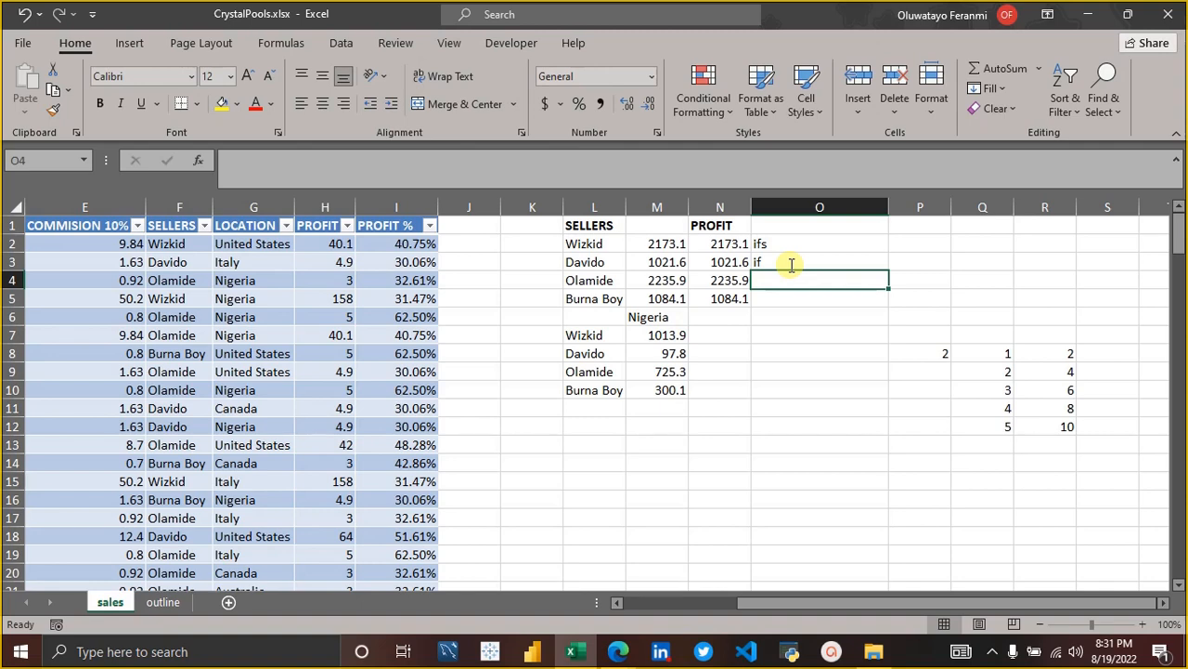
click(790, 263)
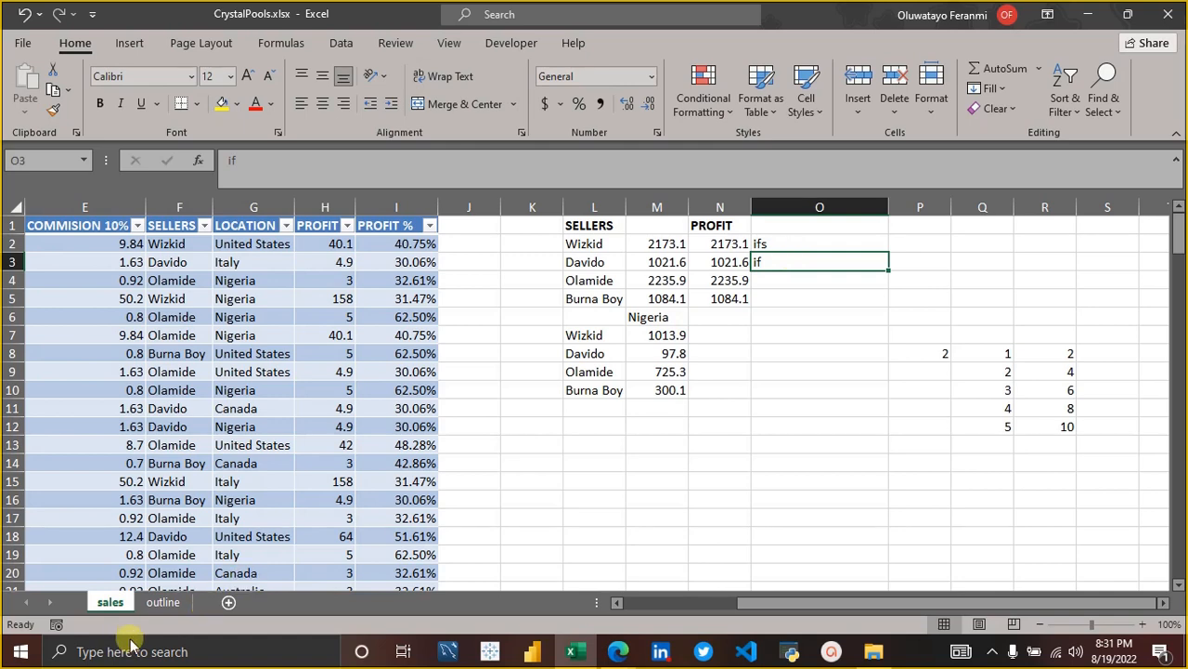
Recheck the outline sheet, then clear the if and ifs notes from O3 and O2 on the sales sheet.
click(158, 602)
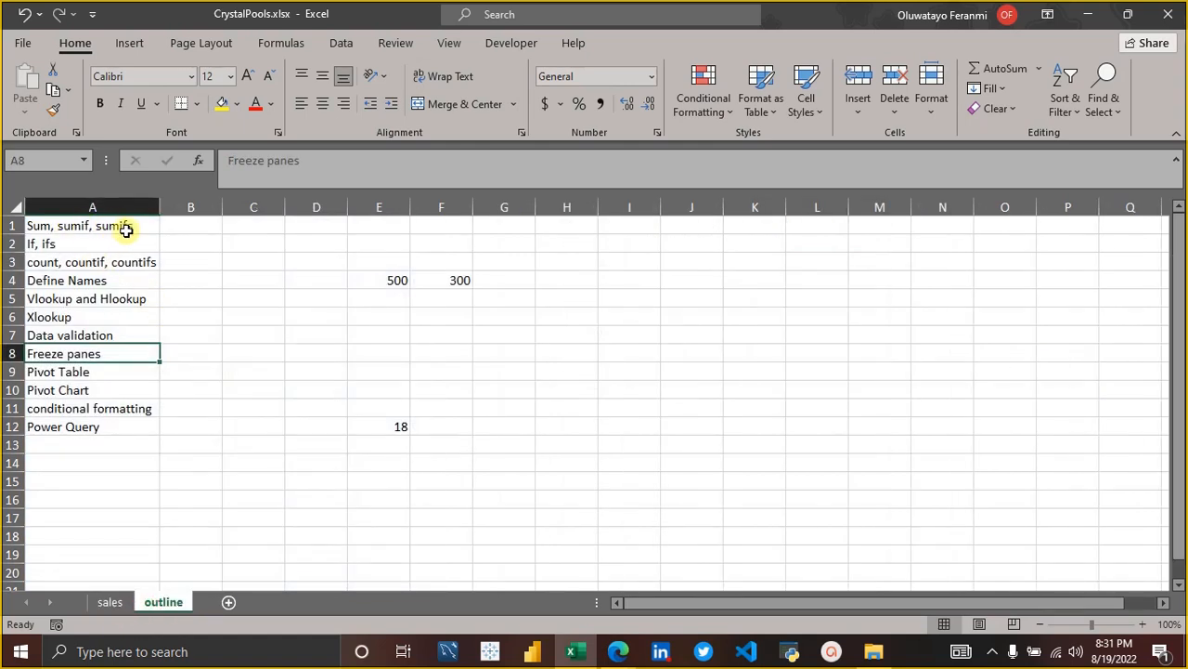
click(108, 601)
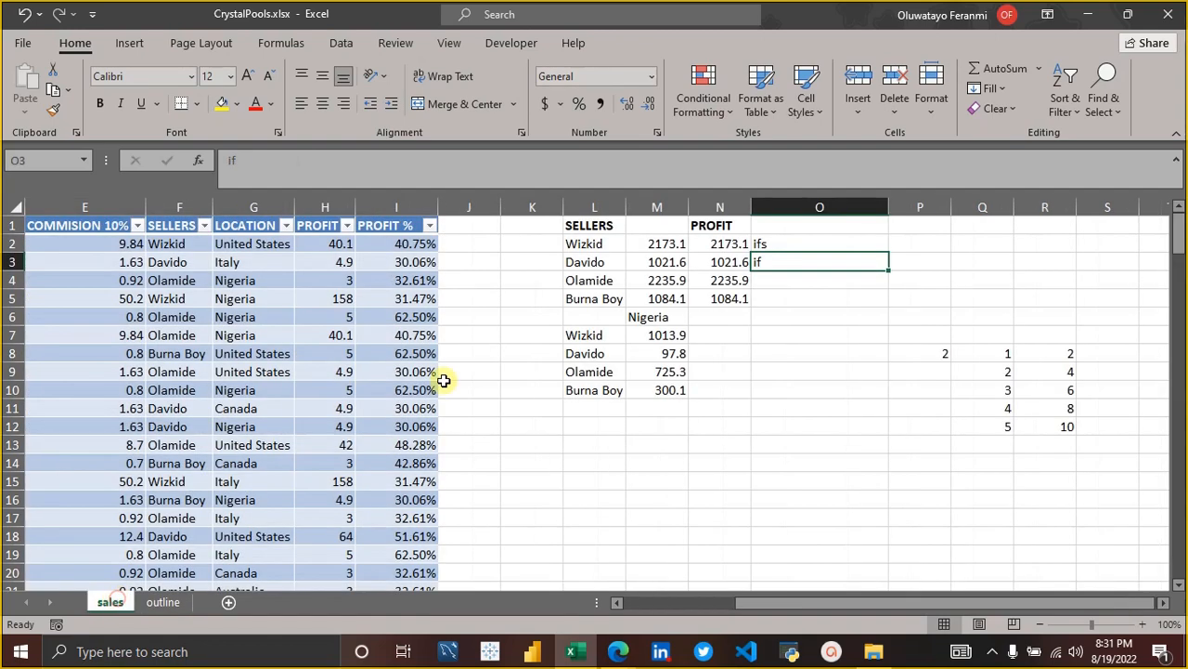
key(BackSpace)
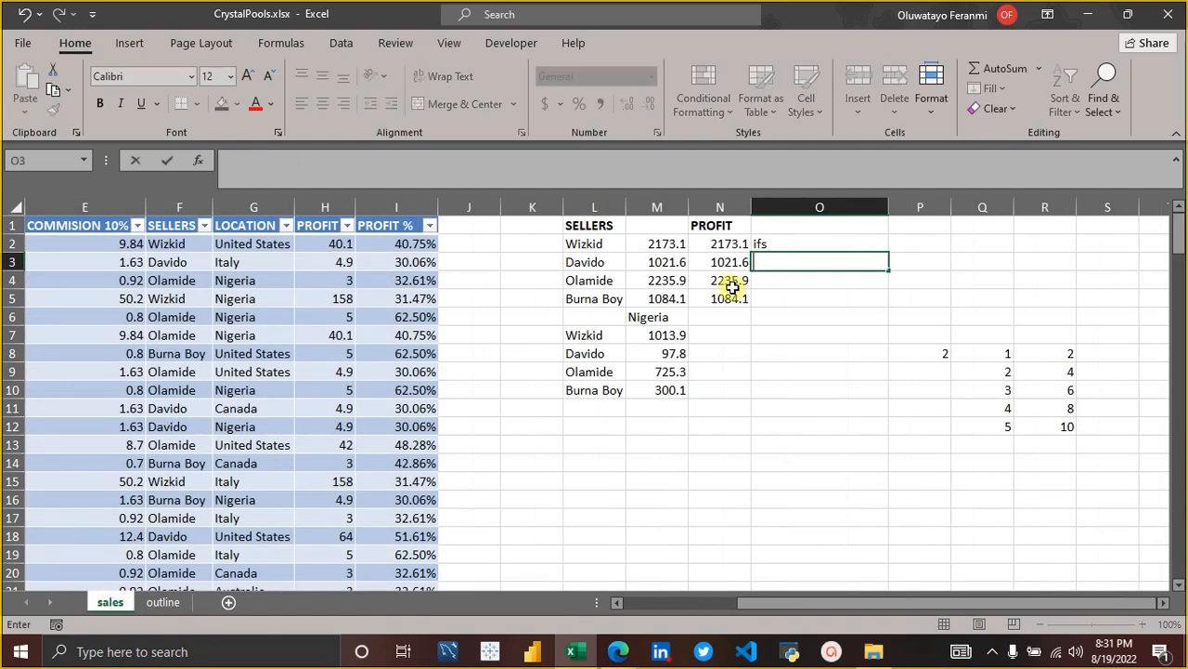
key(Up)
key(BackSpace)
key(Return)
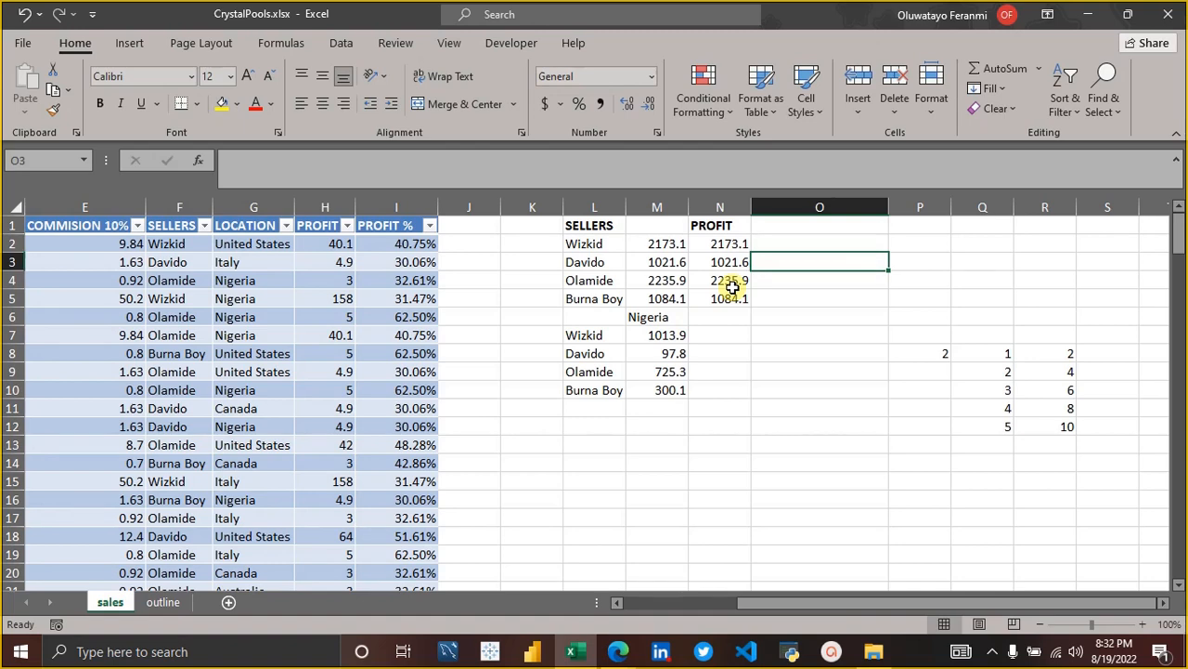
Begin an IF formula in O2 with the logical test M2>1000.
key(Up)
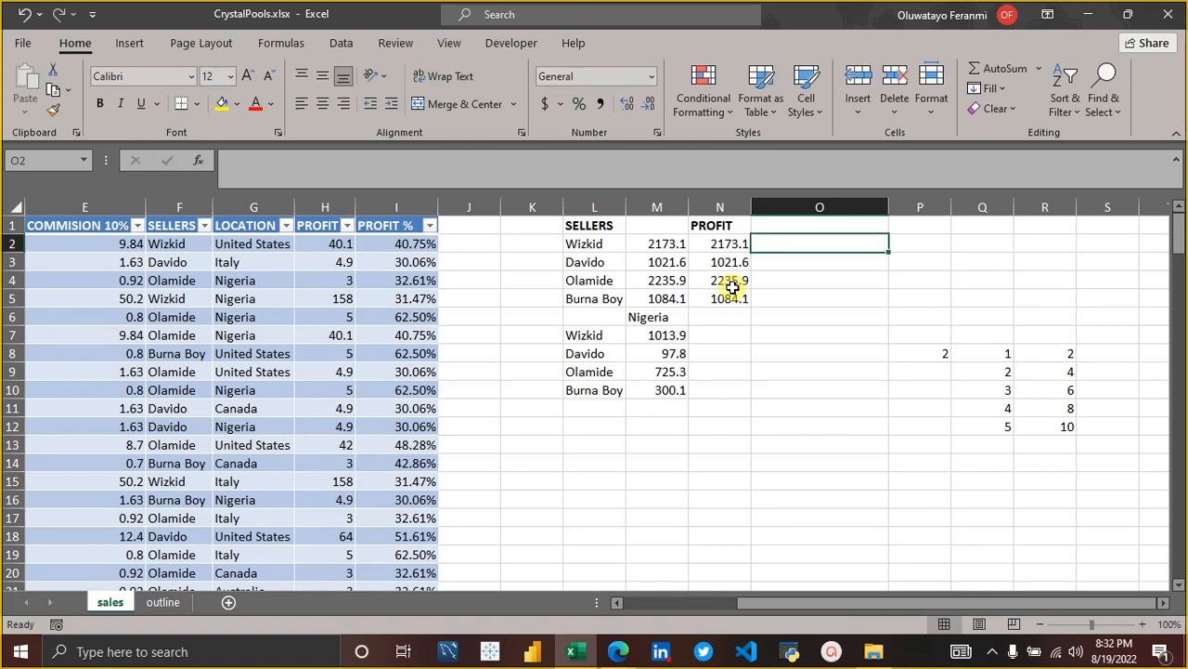
text(=)
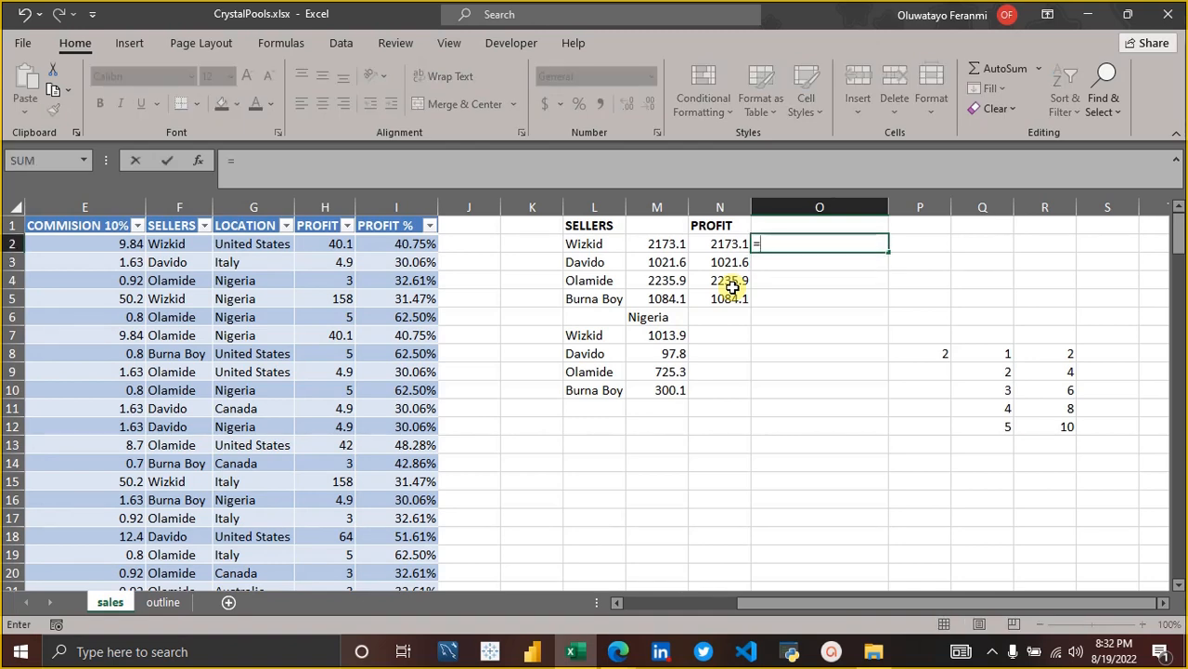
text(if)
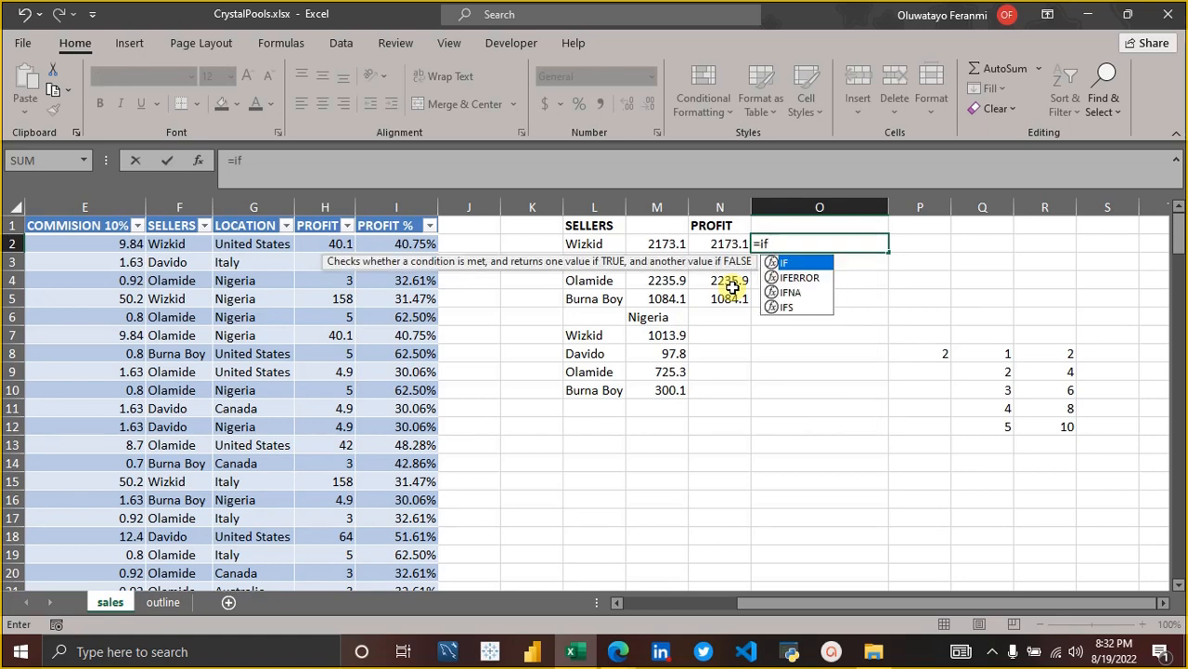
key(Tab)
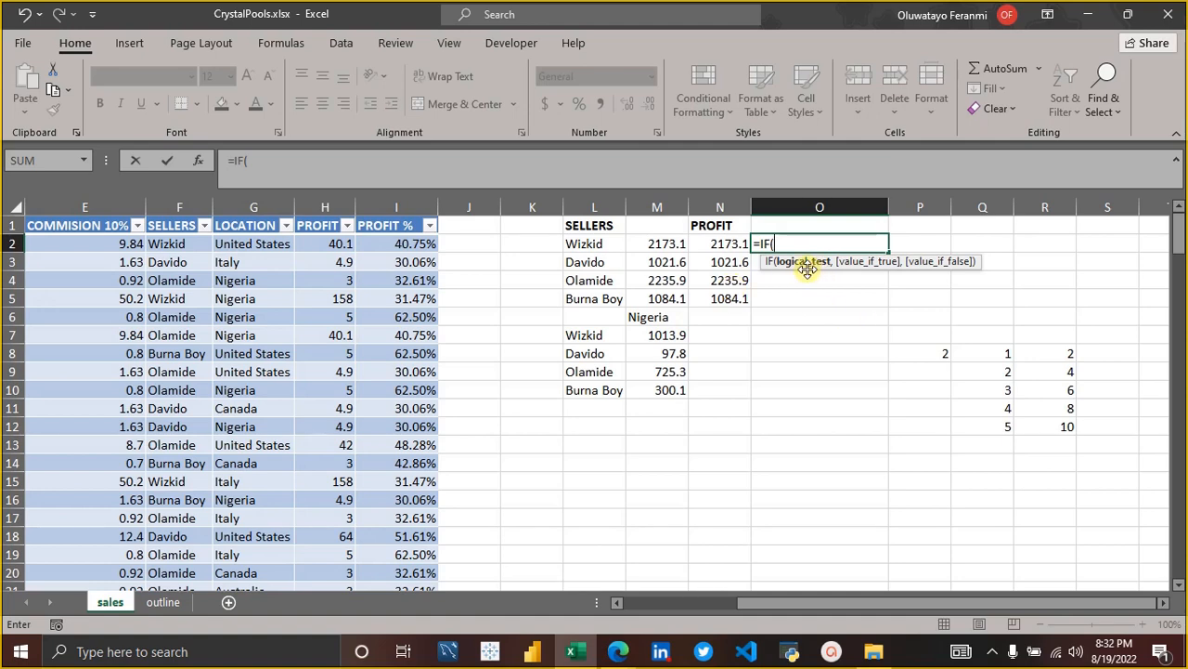
click(606, 242)
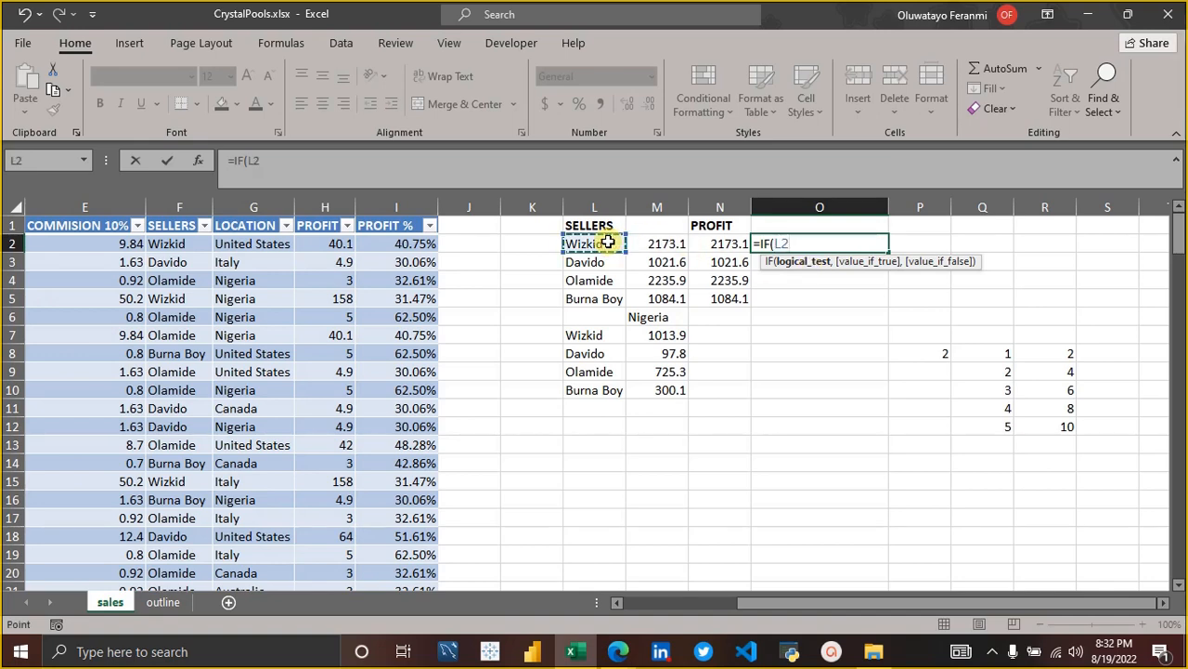
click(667, 241)
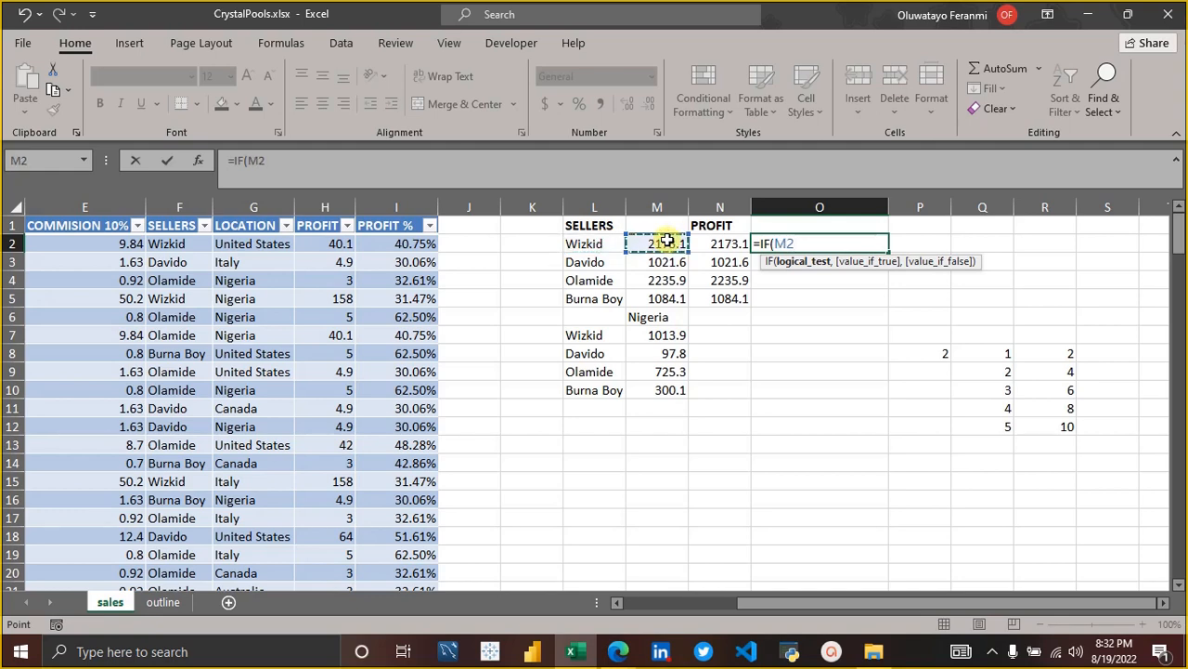
text(>)
text(100)
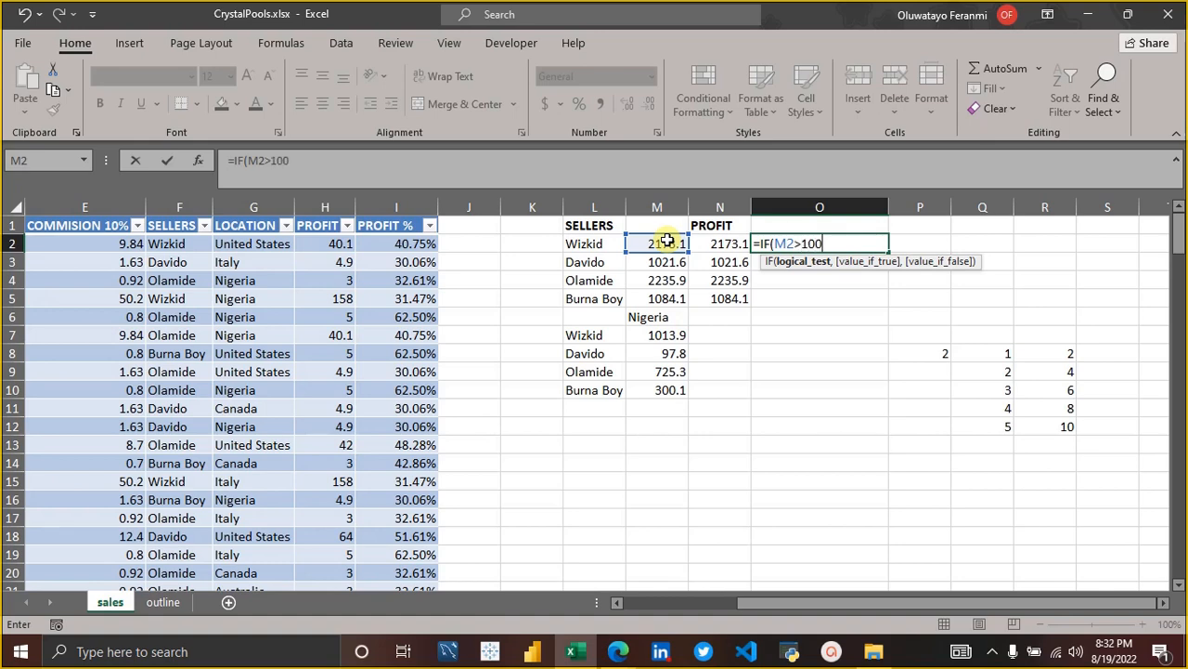
text(0,)
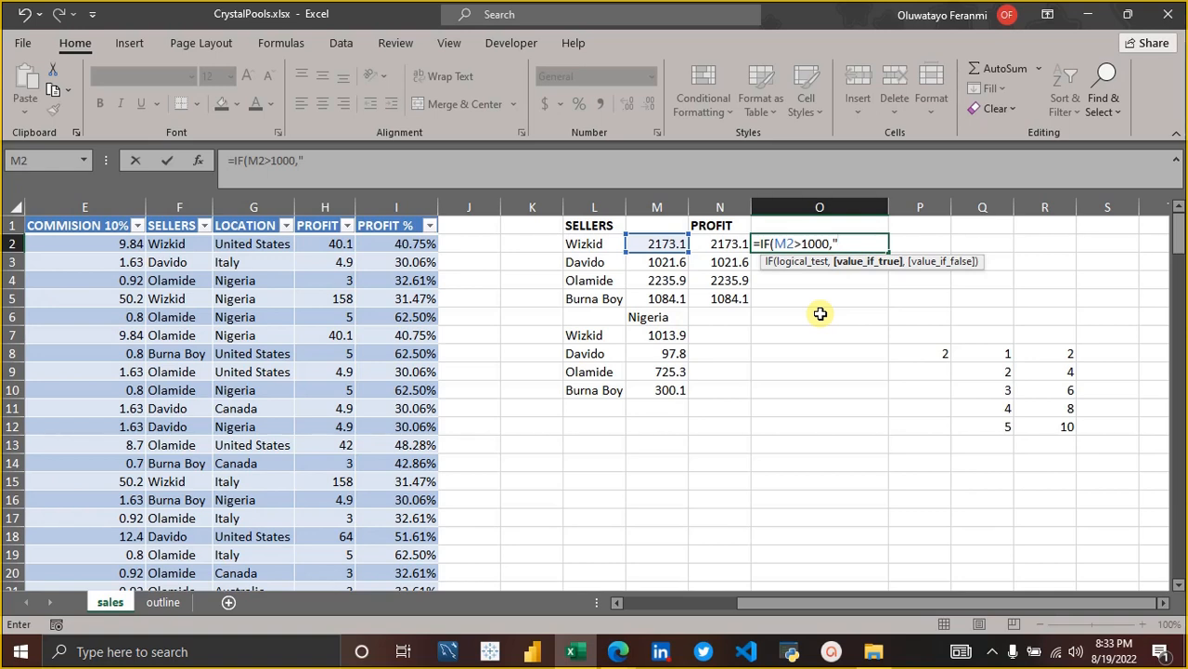
Add "Not bad" as the value if true and "oh veru bad" as the value if false to the O2 formula.
text(Not bad")
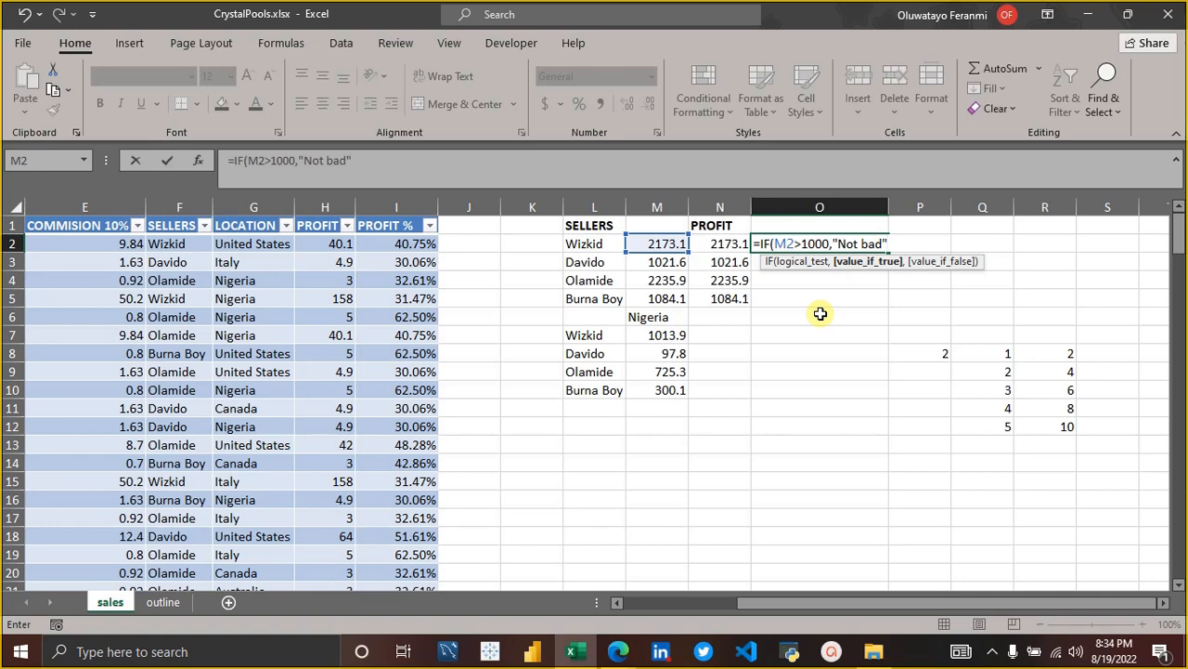
text(,)
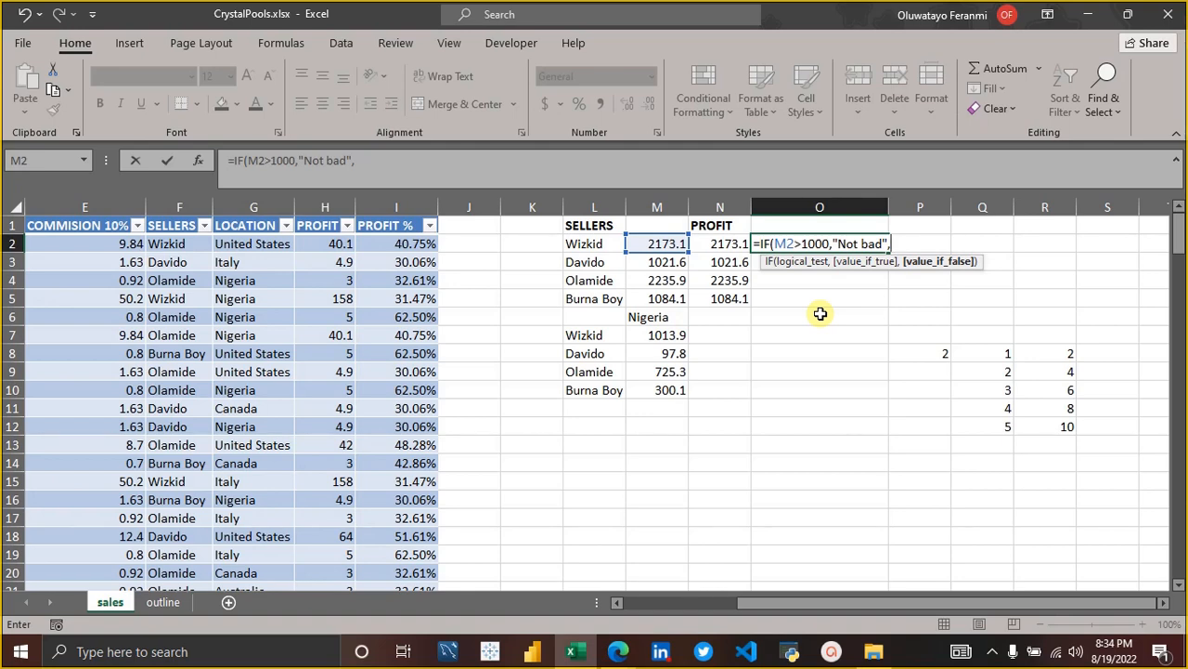
text(")
text(o)
text(h)
text(:)
text(ve)
text(ru bad)
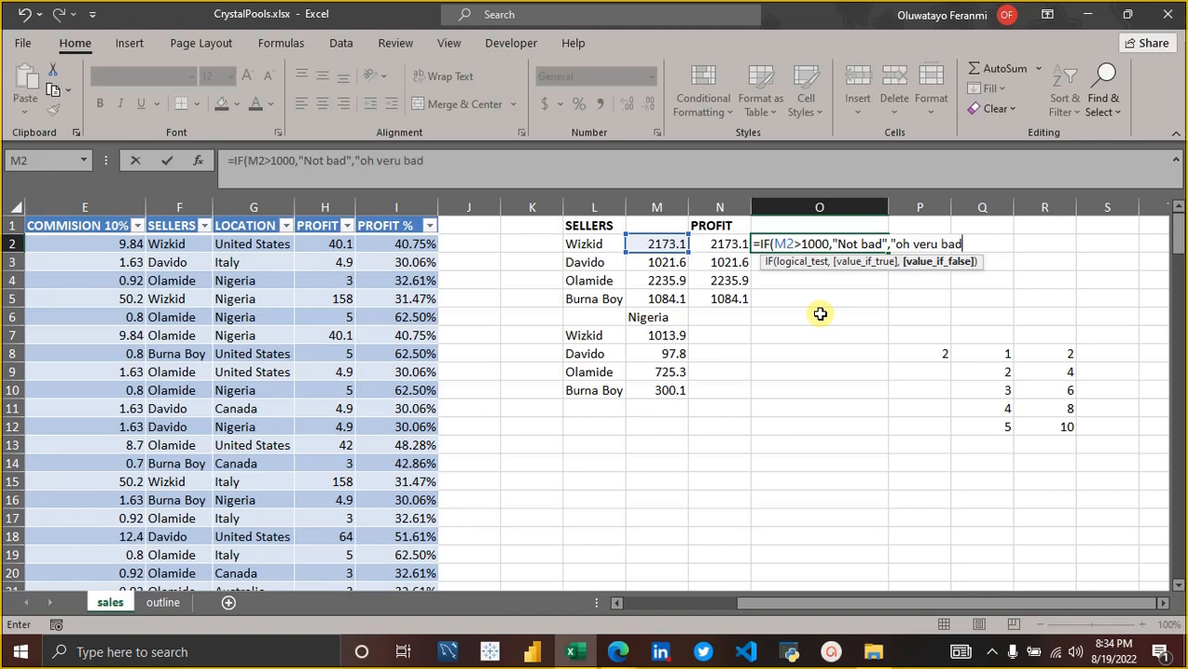
text(")
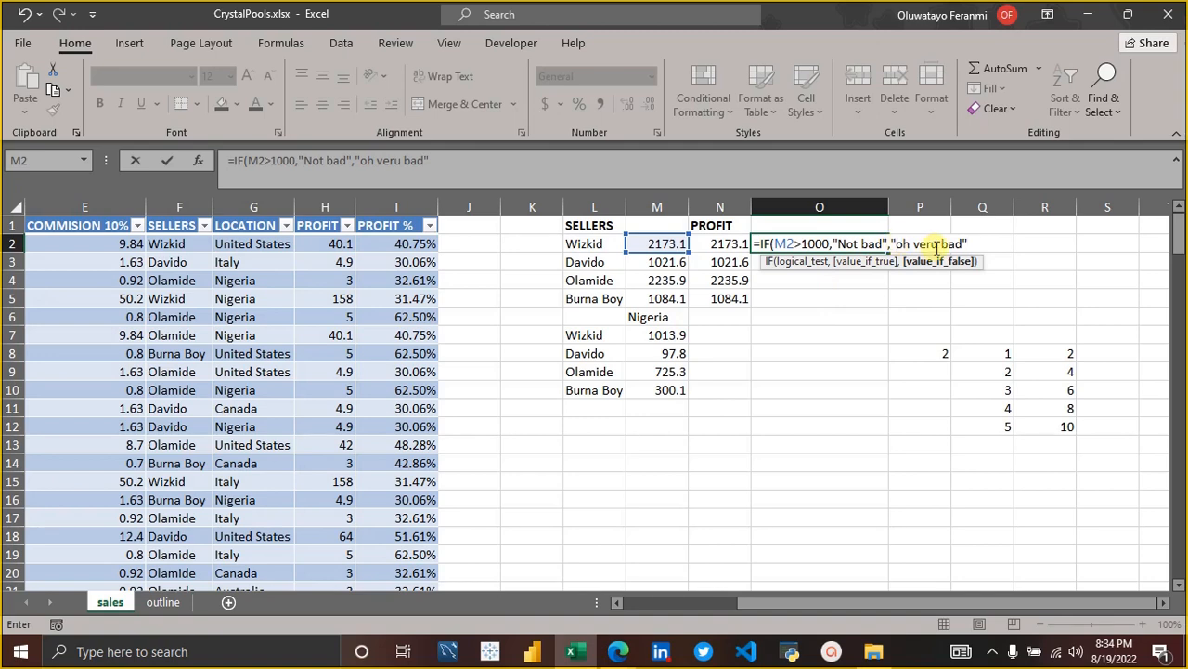
key(BackSpace)
text(y)
key(BackSpace)
key(Return)
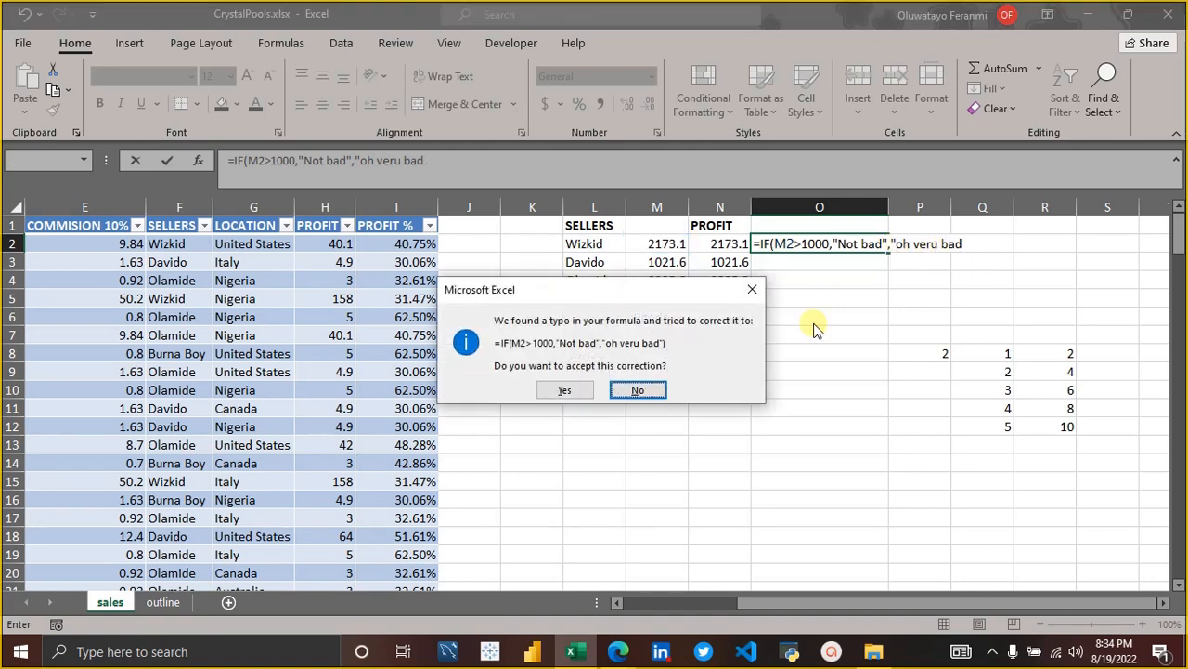
click(653, 391)
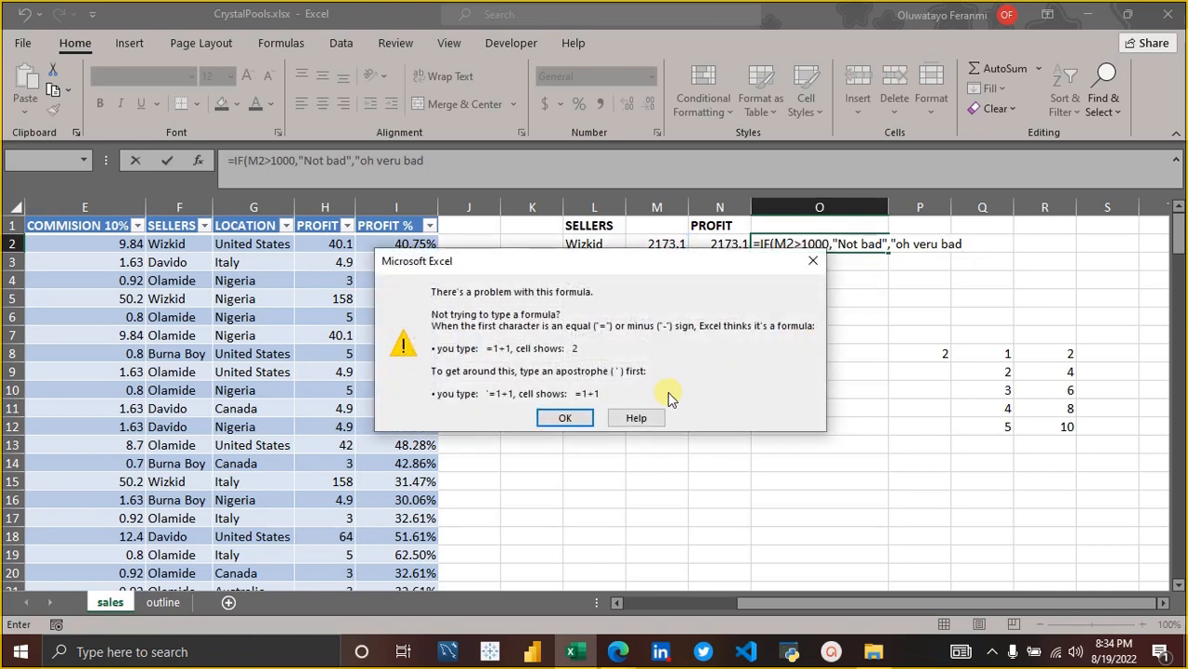
click(814, 261)
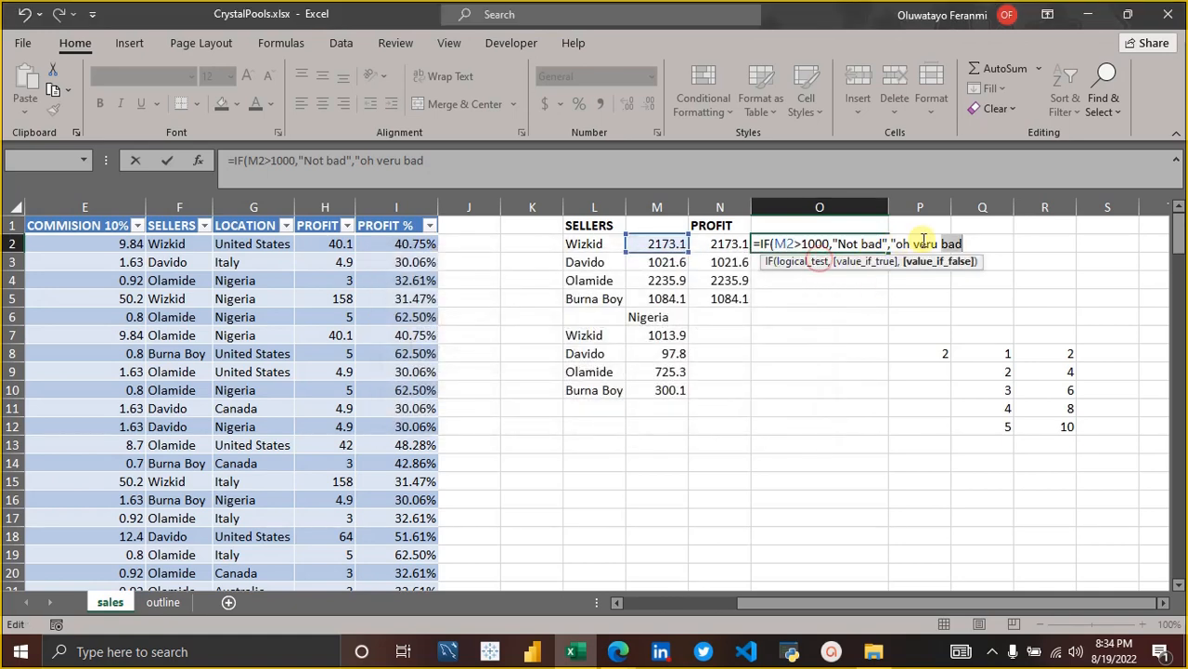
Correct the value if false to "oh very bad" and complete the IF formula in O2.
click(929, 243)
key(BackSpace)
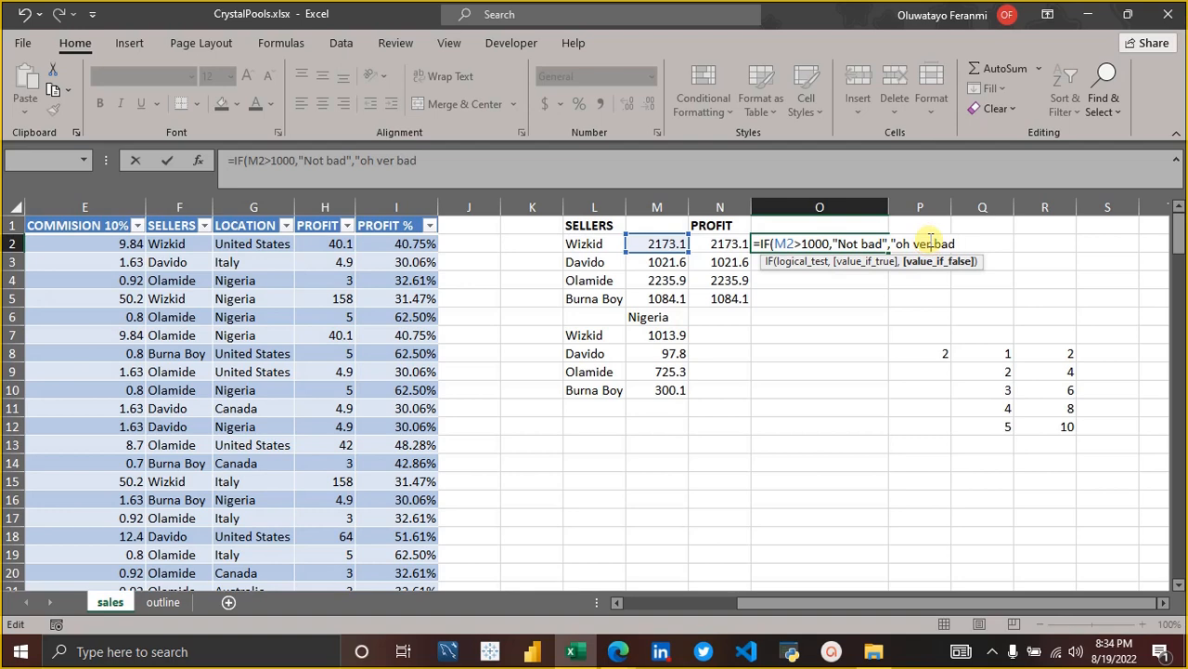
text(y)
click(966, 243)
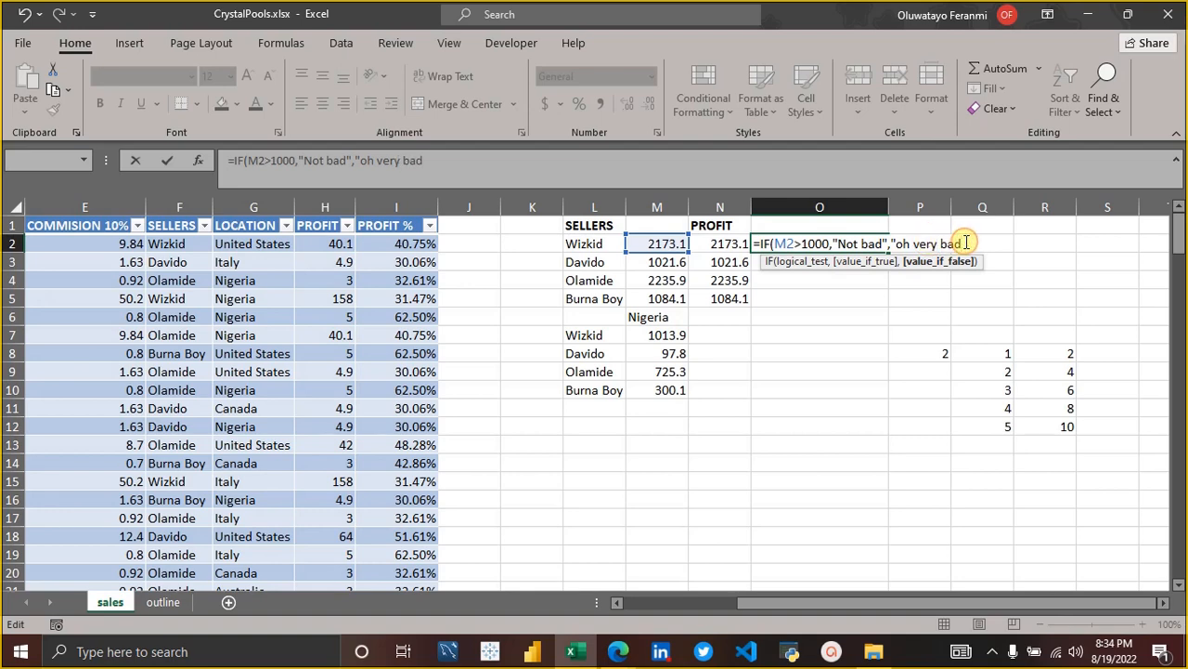
text(")
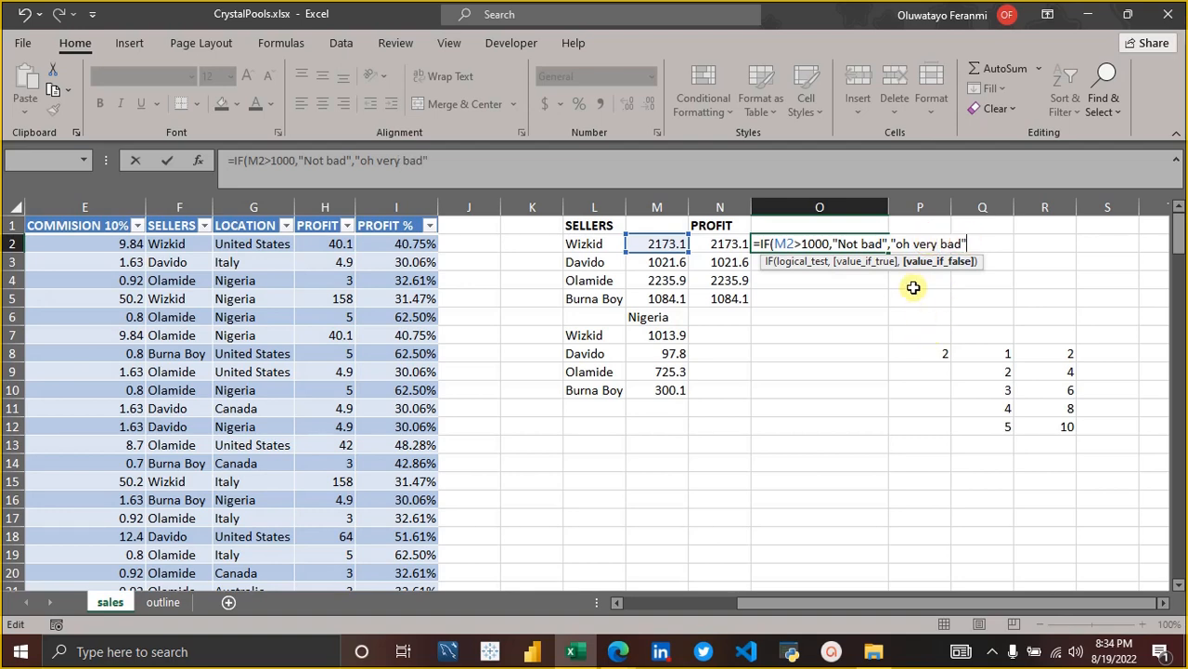
click(981, 244)
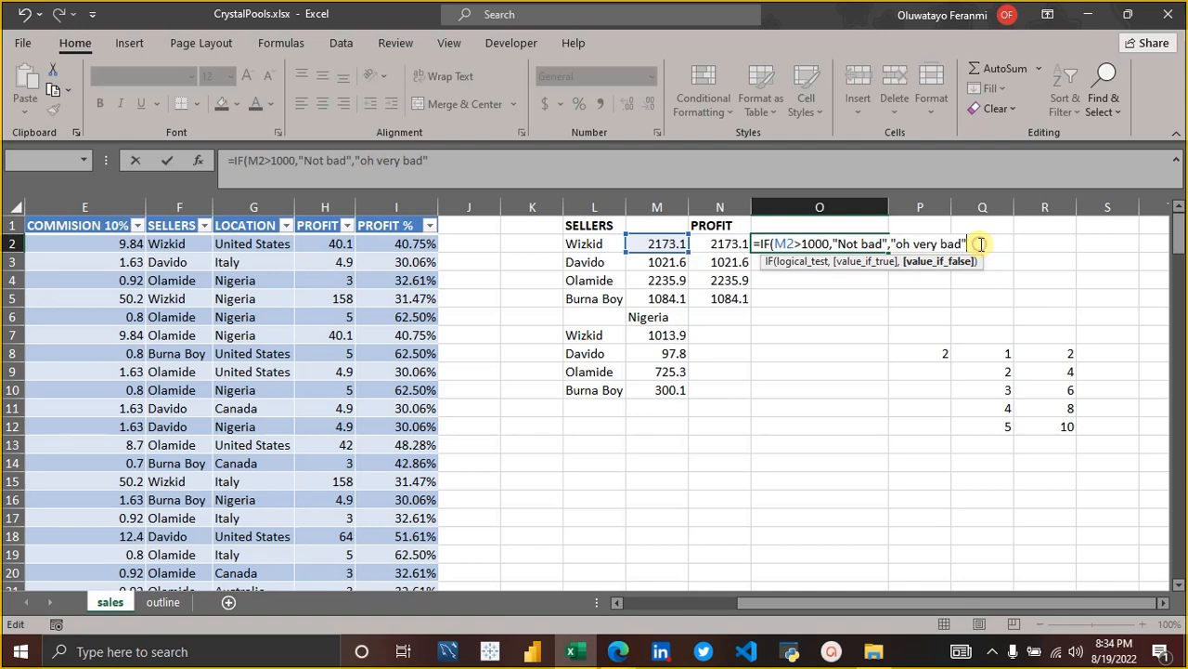
text())
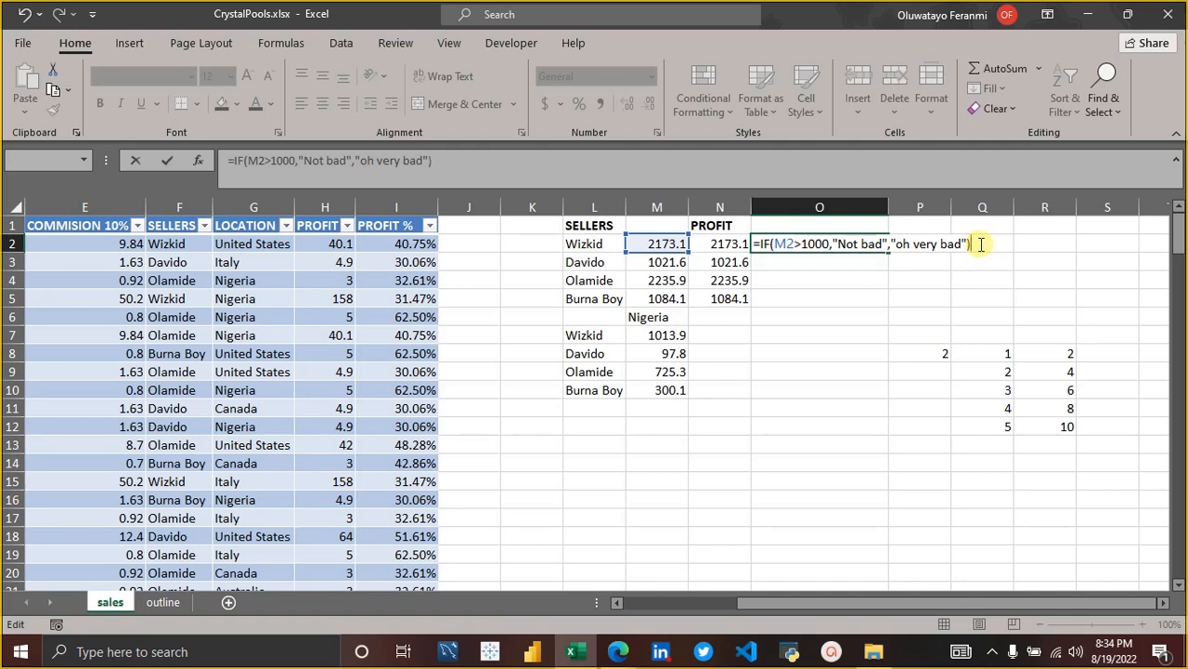
key(Return)
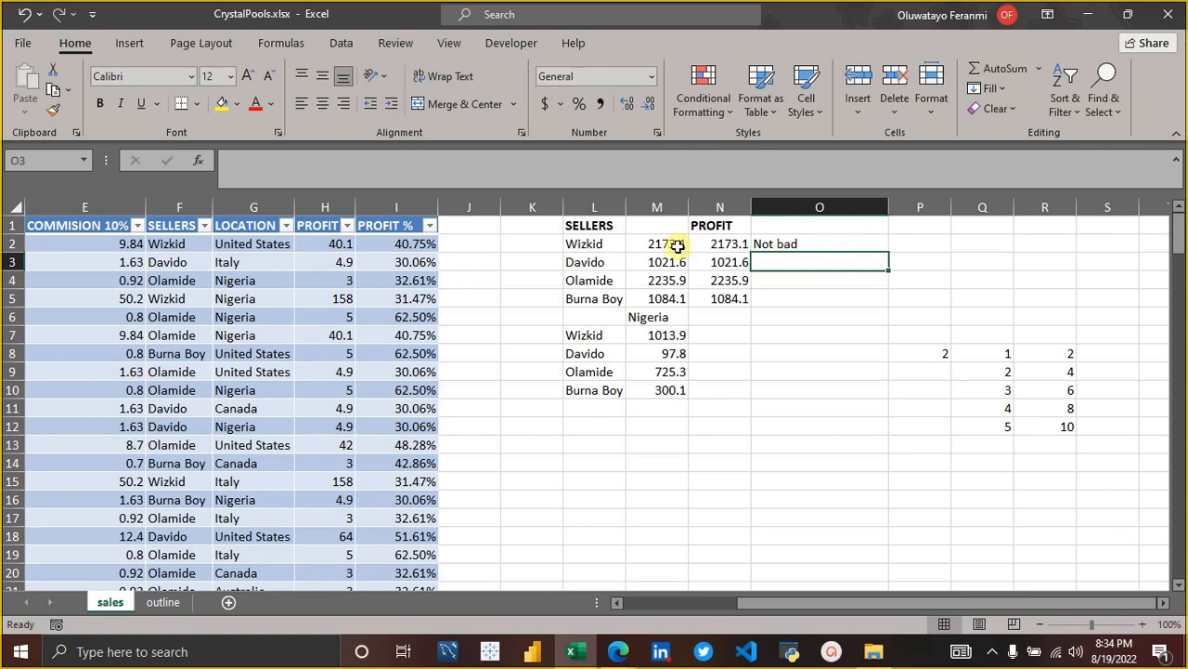
Change the threshold in the O2 IF formula to 1500 and fill the formula down through O5.
click(828, 242)
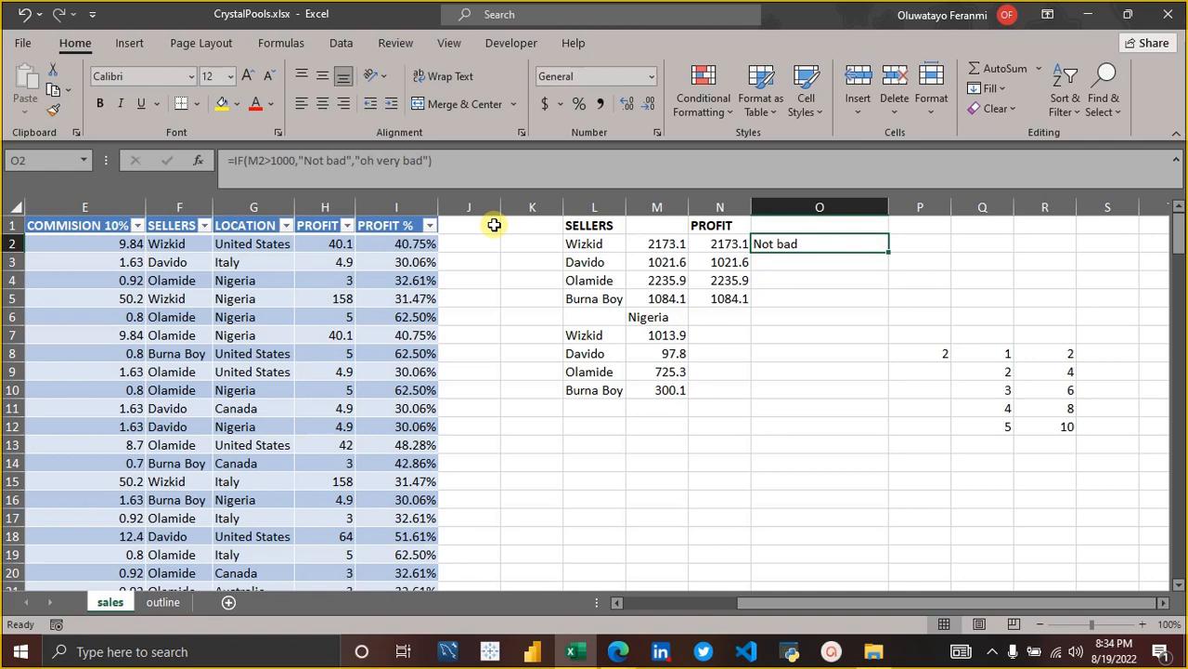
click(295, 161)
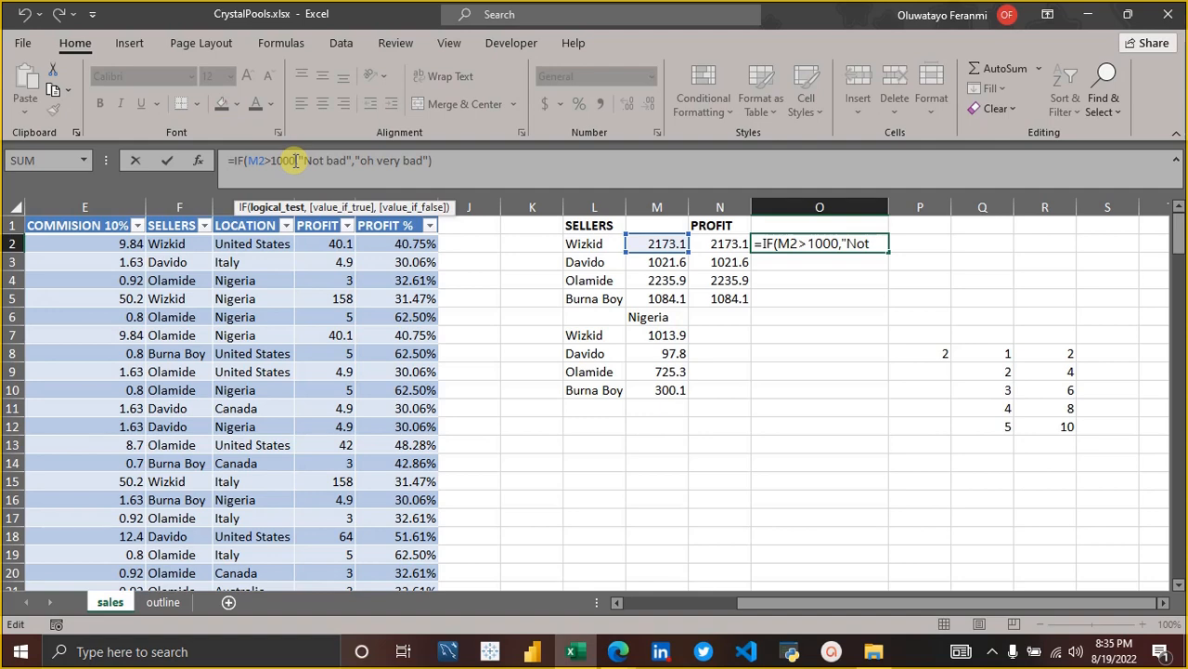
key(BackSpace)
key(BackSpace)
key(BackSpace)
key(BackSpace)
text(15)
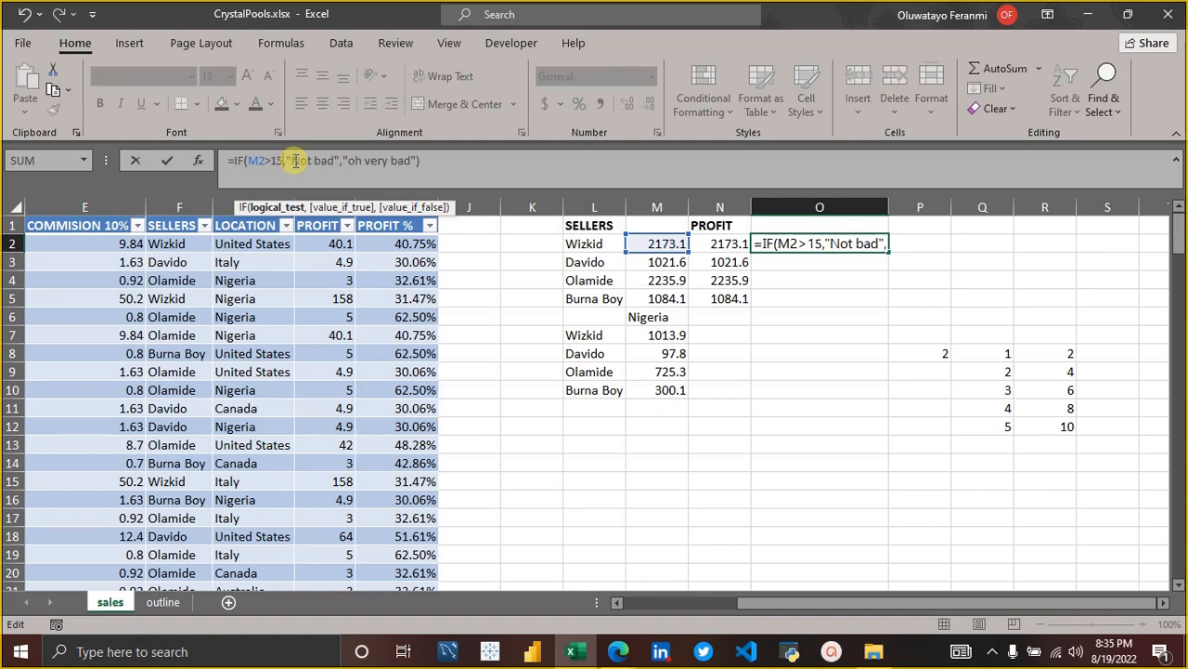
text(00)
key(Return)
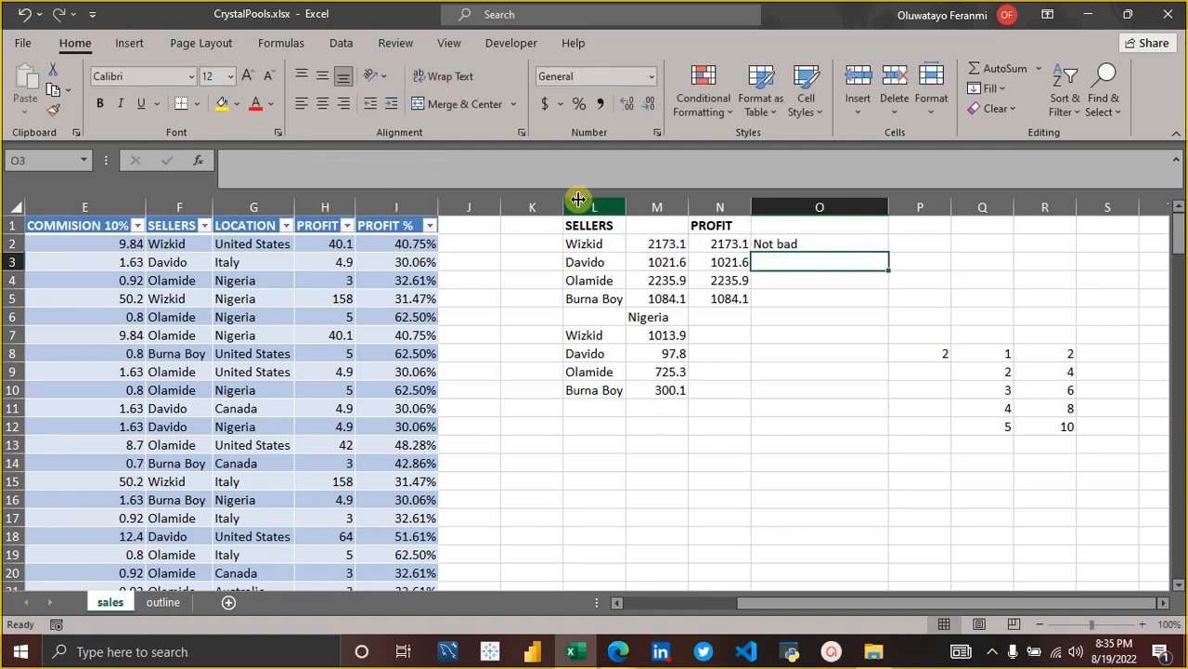
click(857, 244)
drag(892, 251, 876, 305)
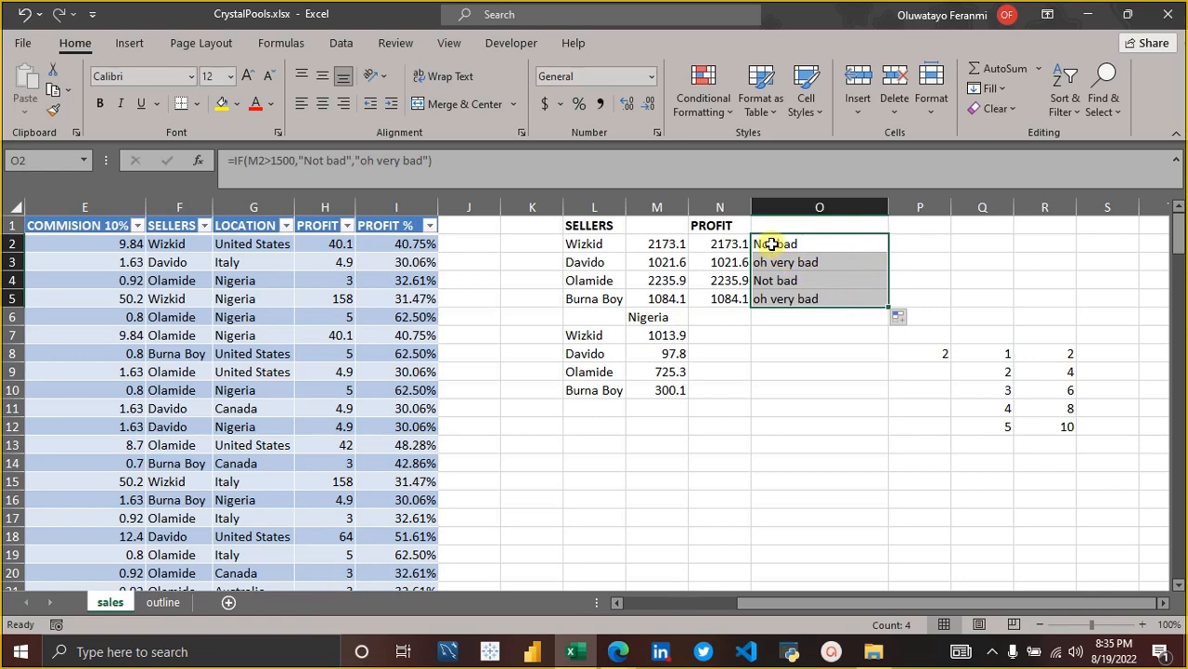
Check the rating for each seller in O2:O5 and review the true and false arguments of the O5 formula.
click(835, 242)
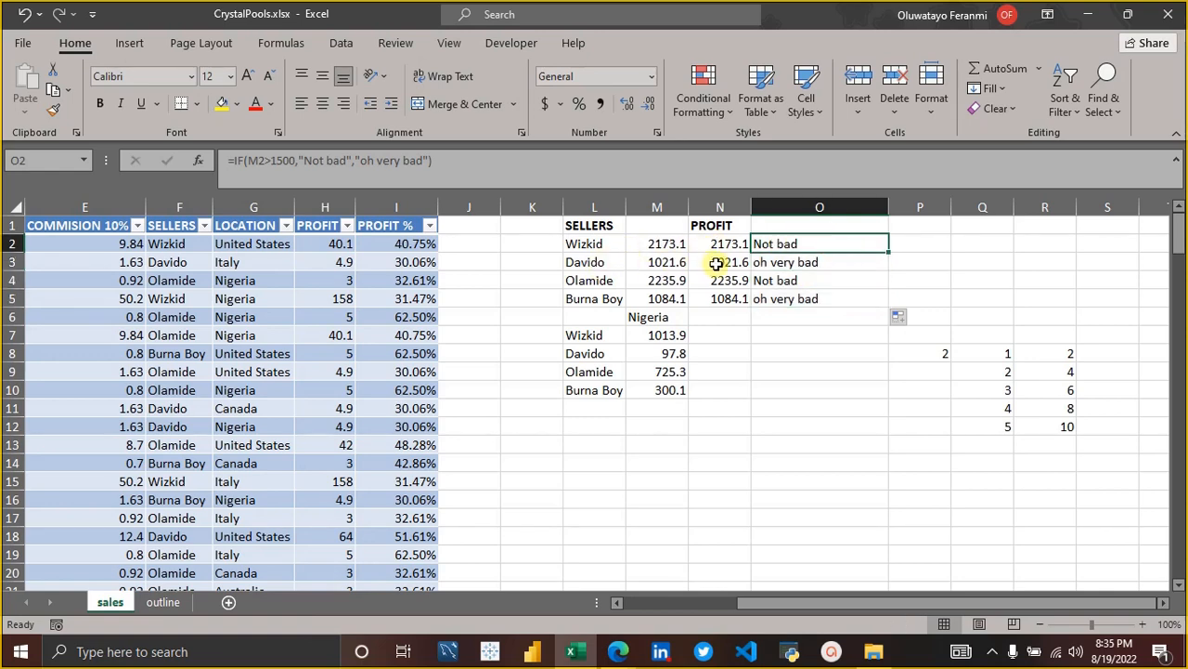
click(806, 263)
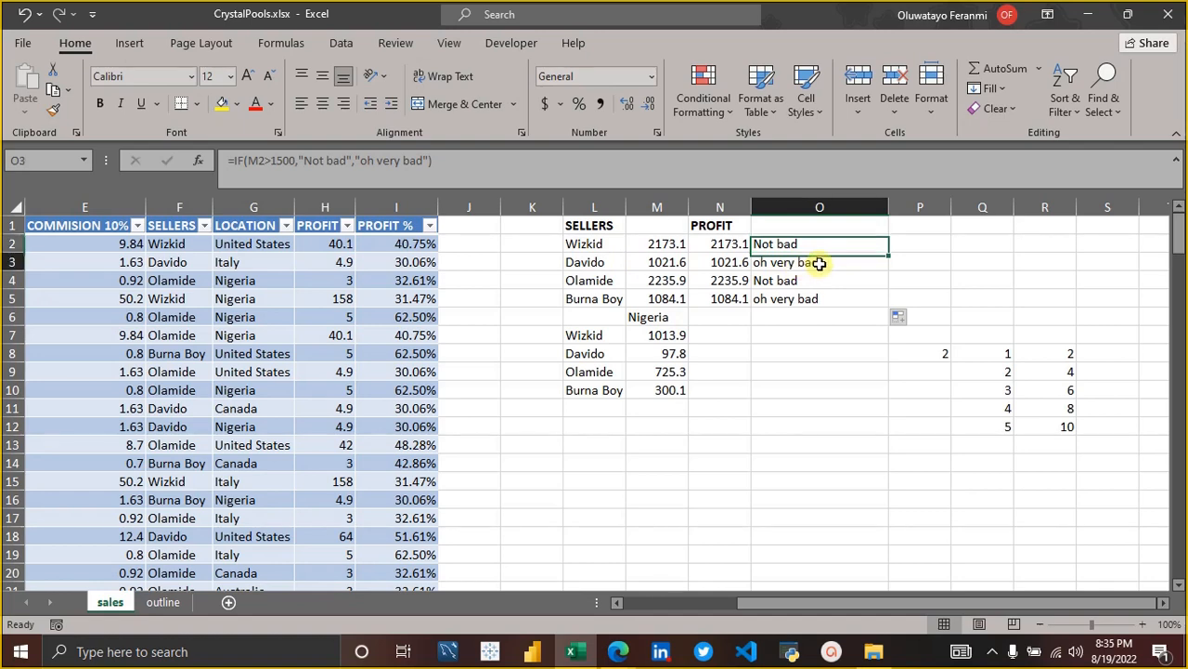
click(801, 280)
click(810, 297)
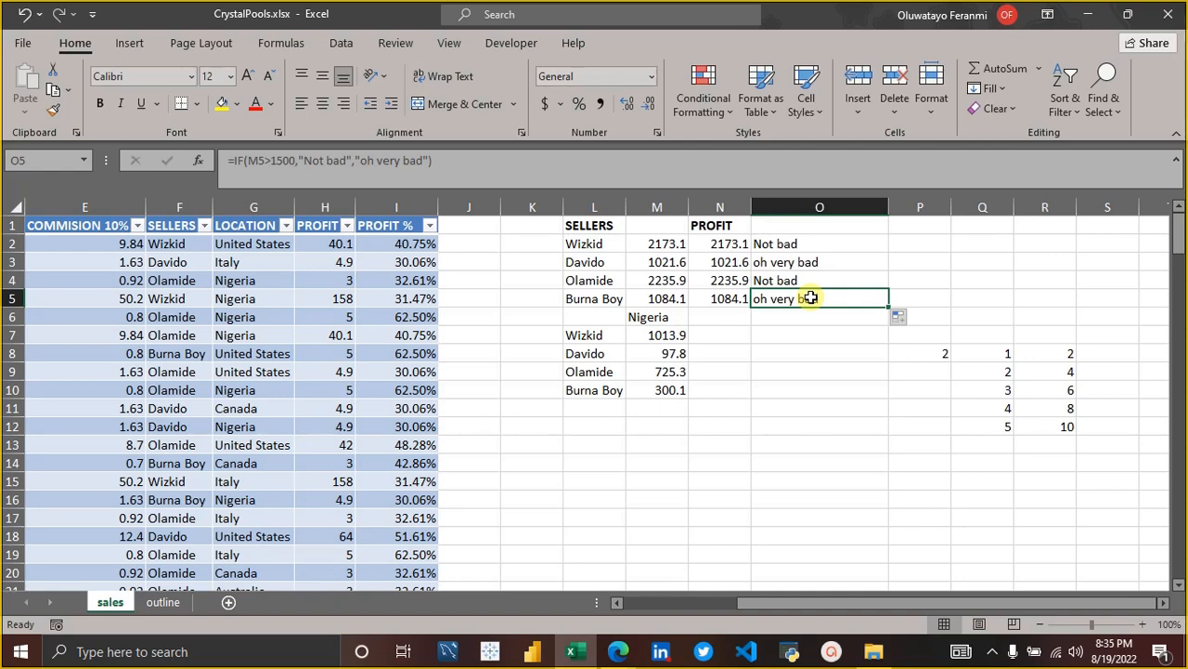
click(558, 179)
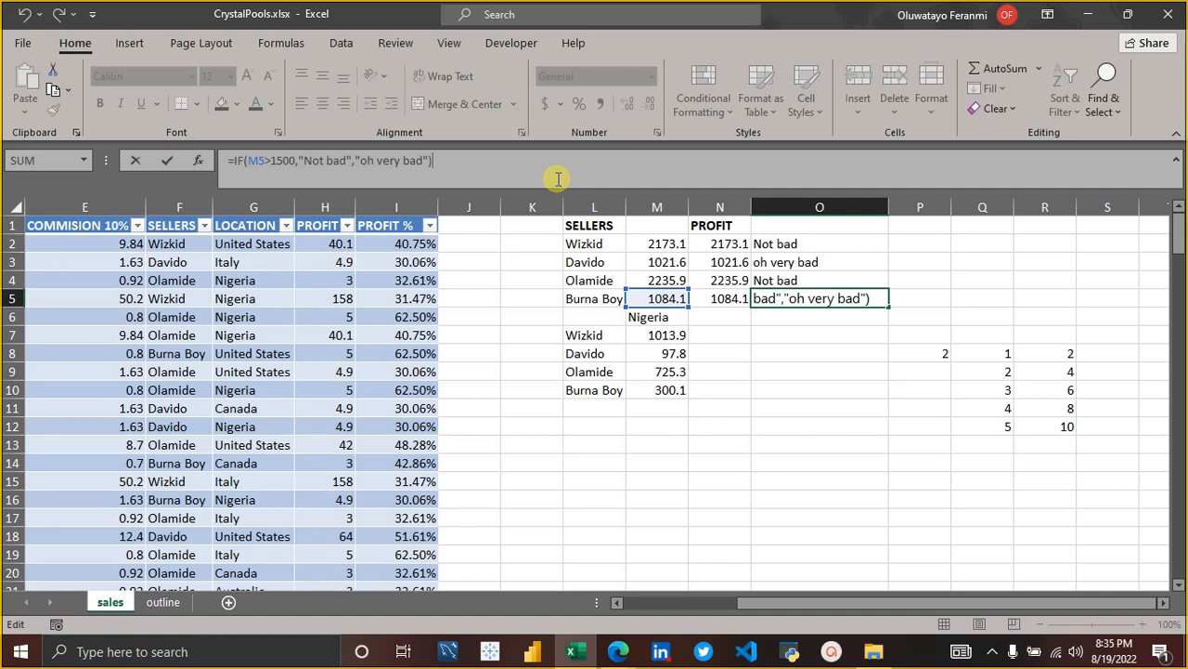
click(356, 160)
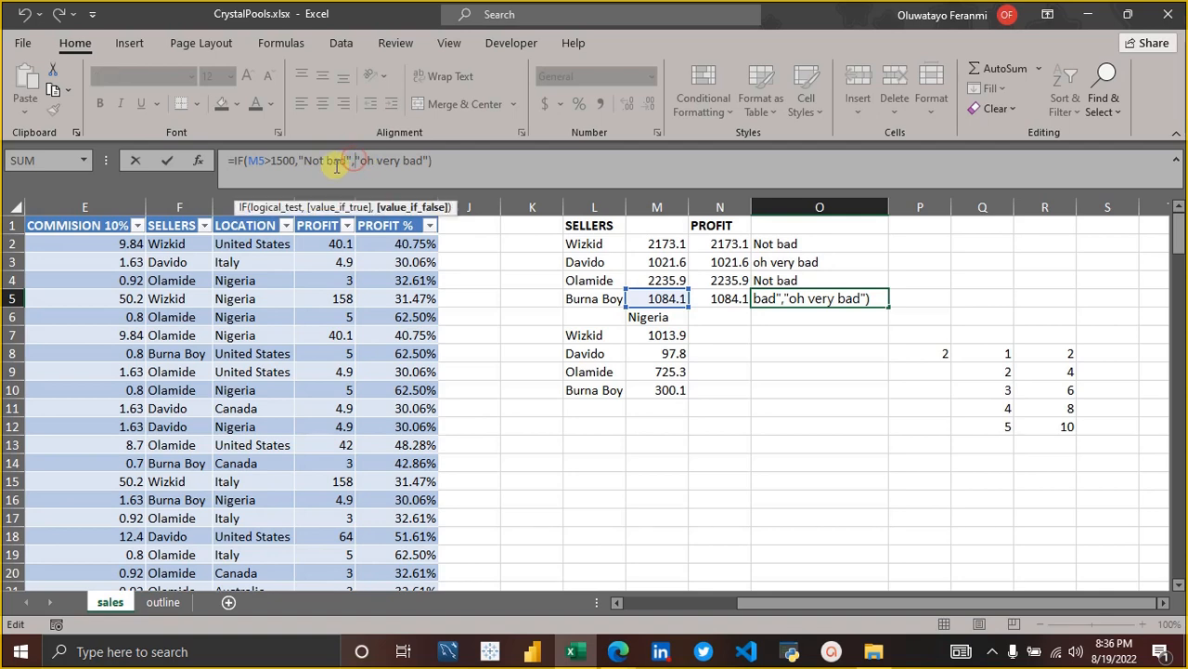
click(332, 163)
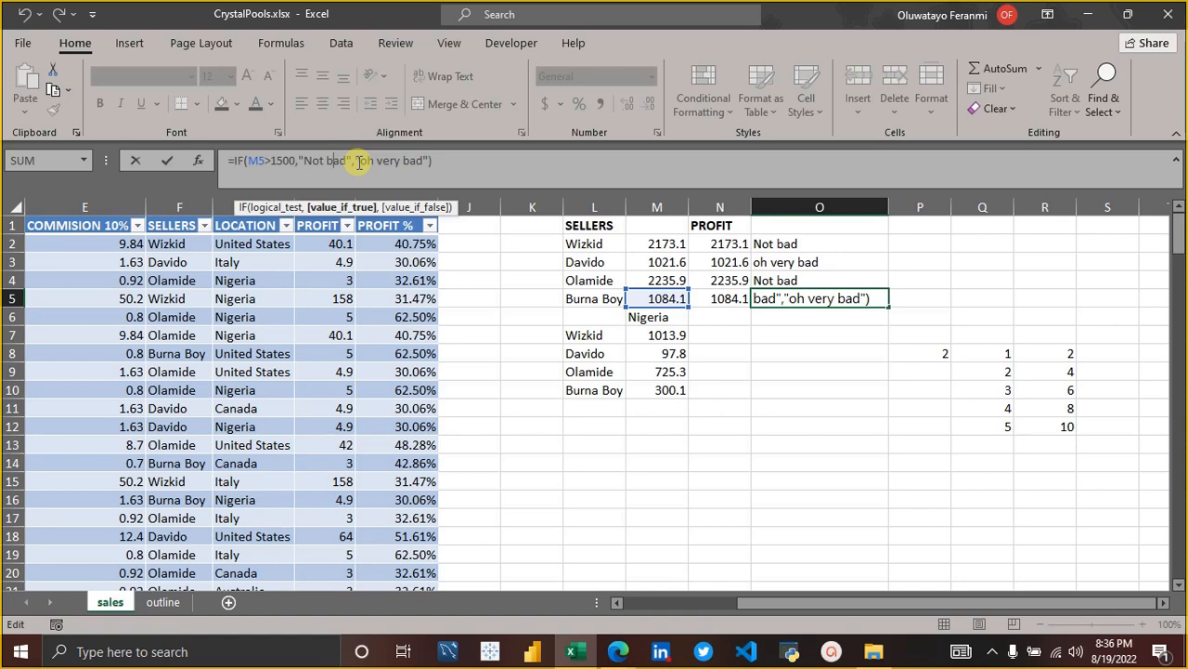
click(436, 158)
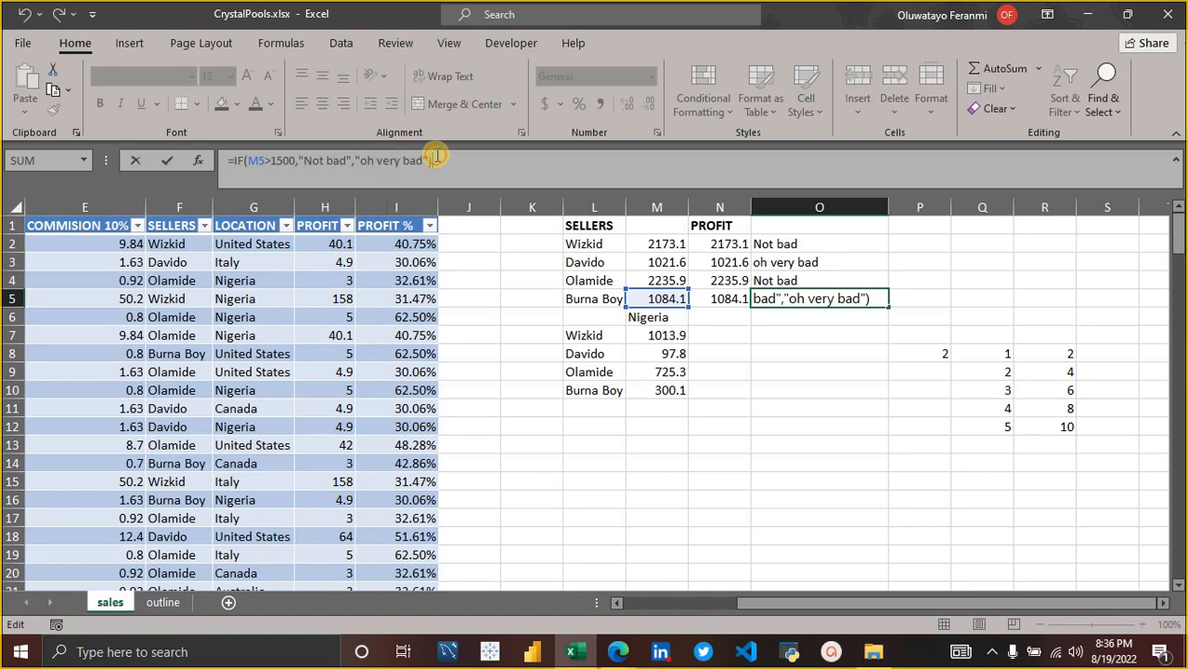
key(Return)
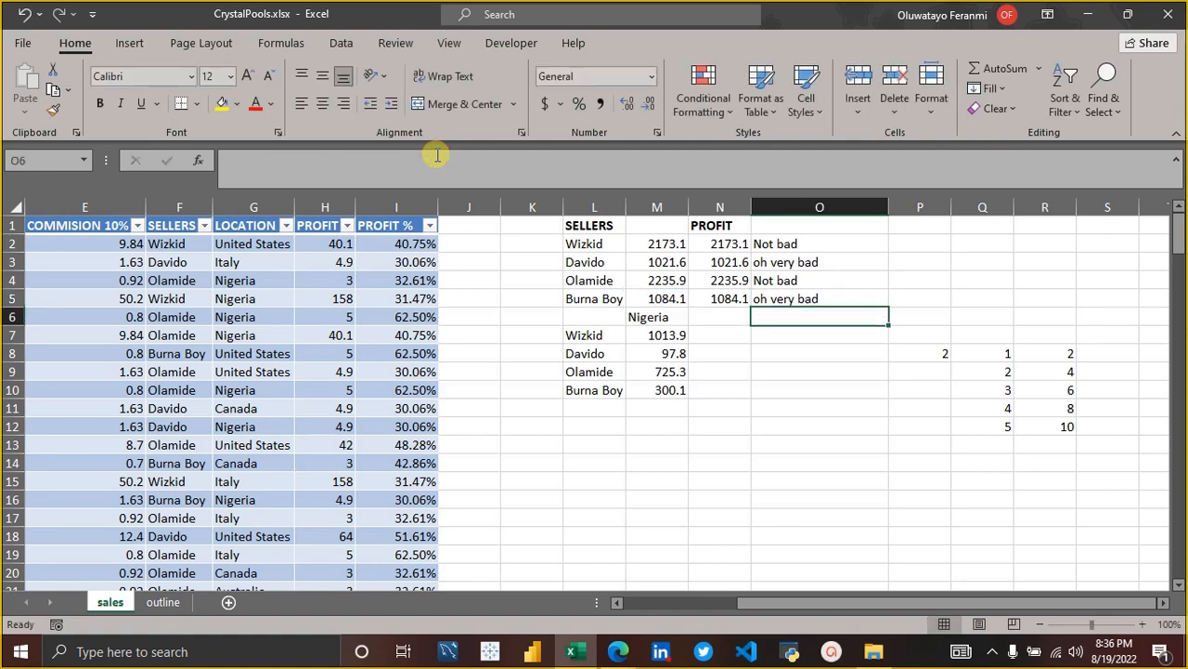
click(912, 243)
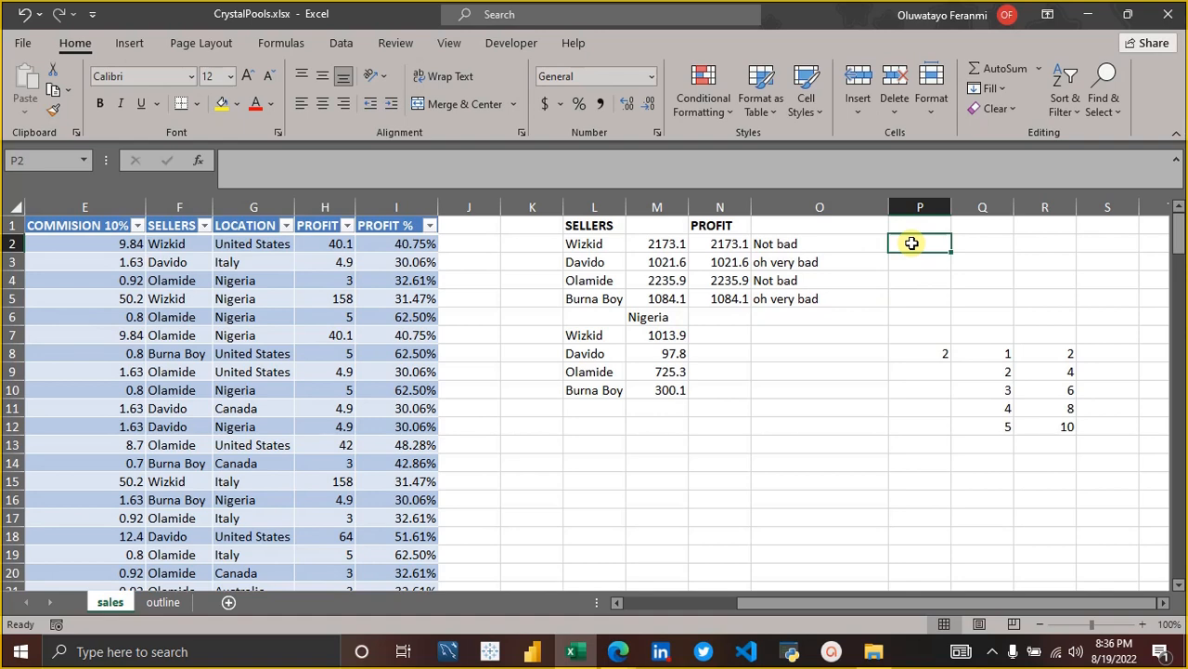
text(=)
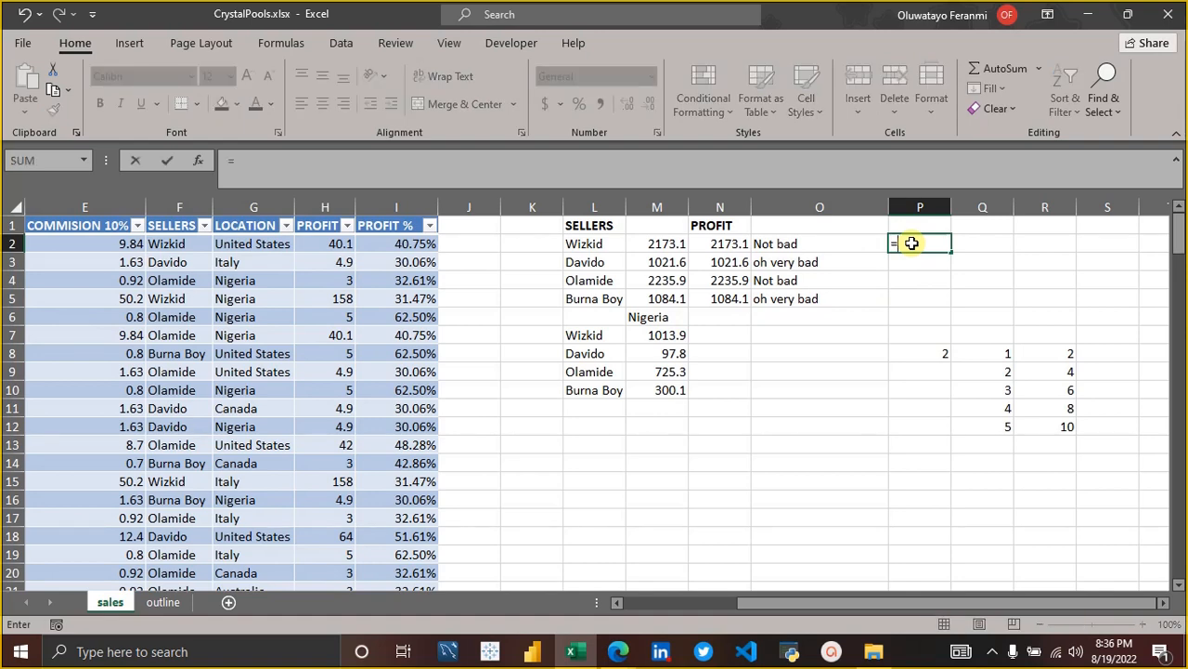
text(if)
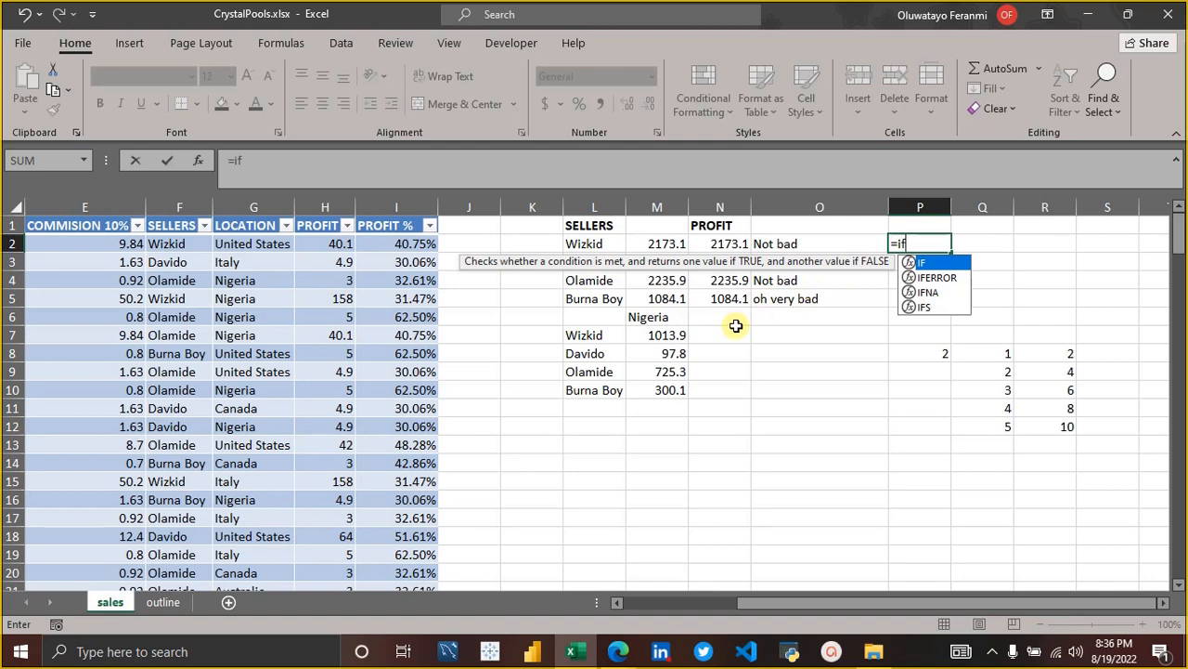
click(669, 247)
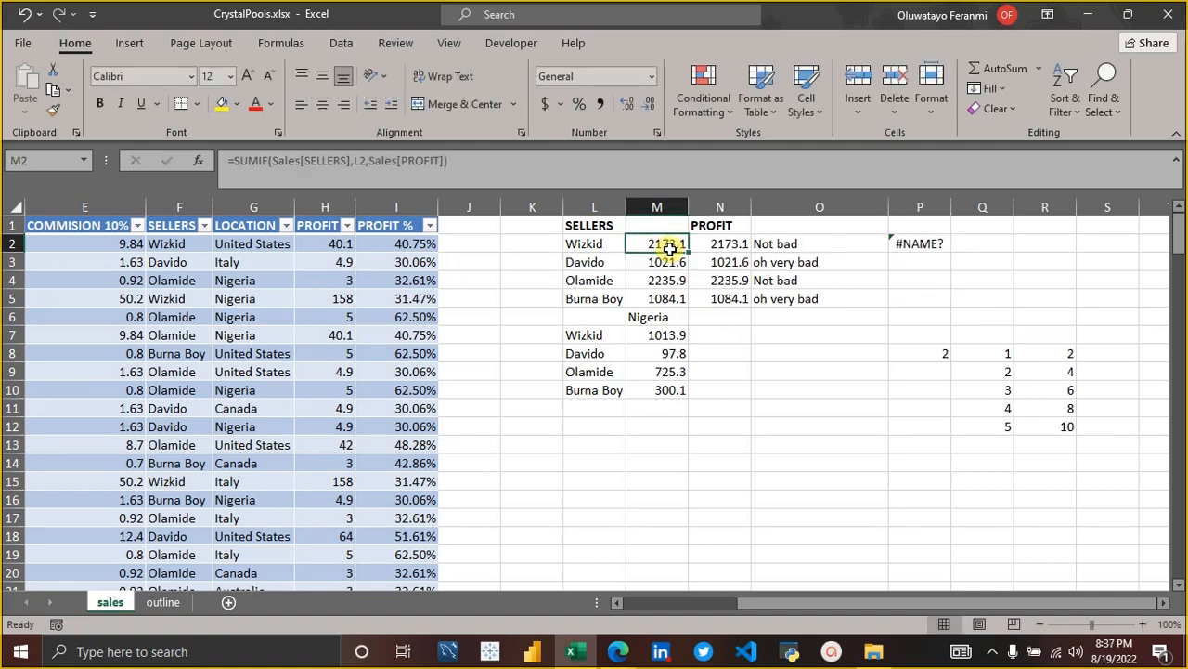
Replace the entry in P2 with the start of an IFS formula.
click(912, 241)
text(=)
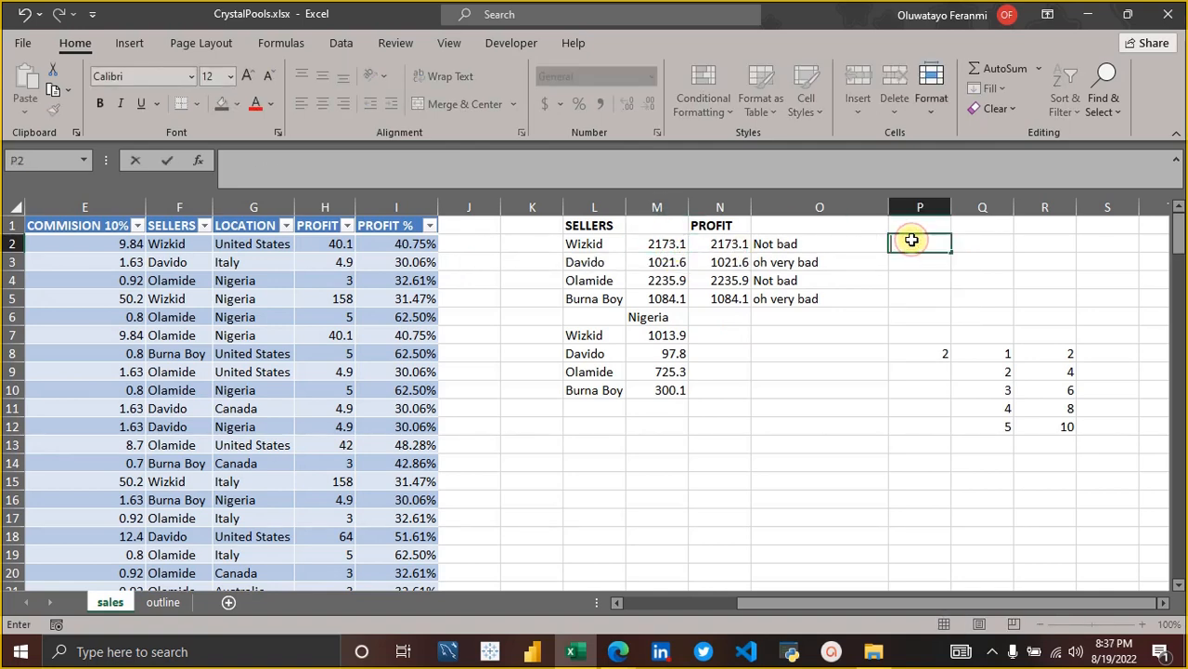
text(if)
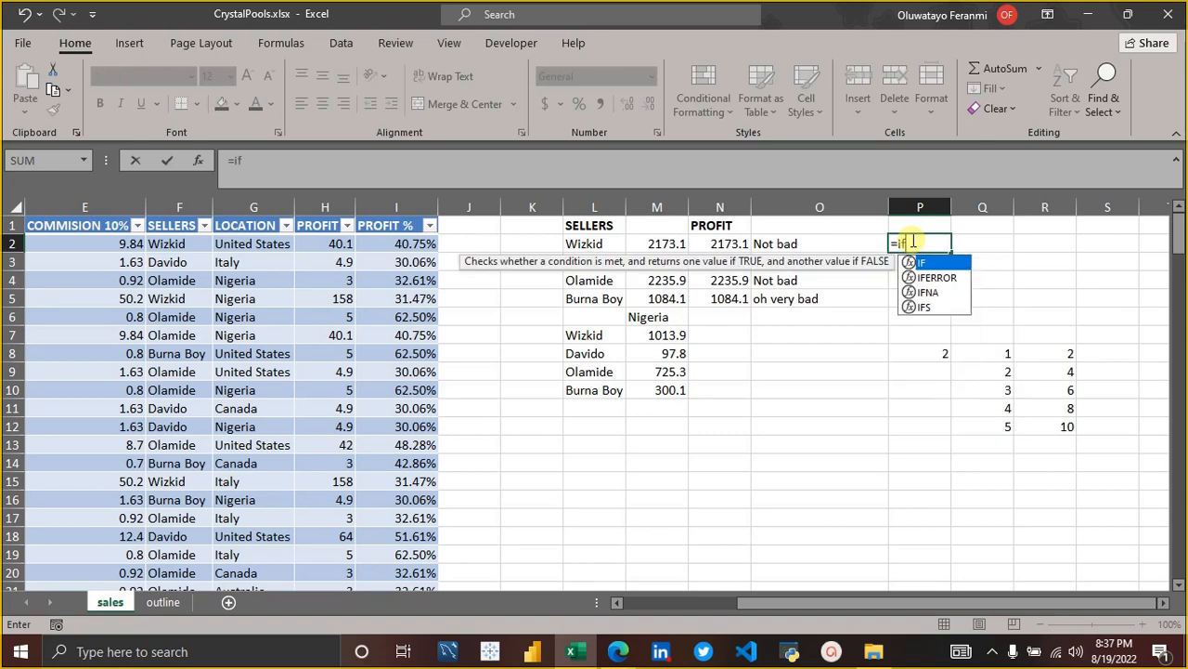
key(Tab)
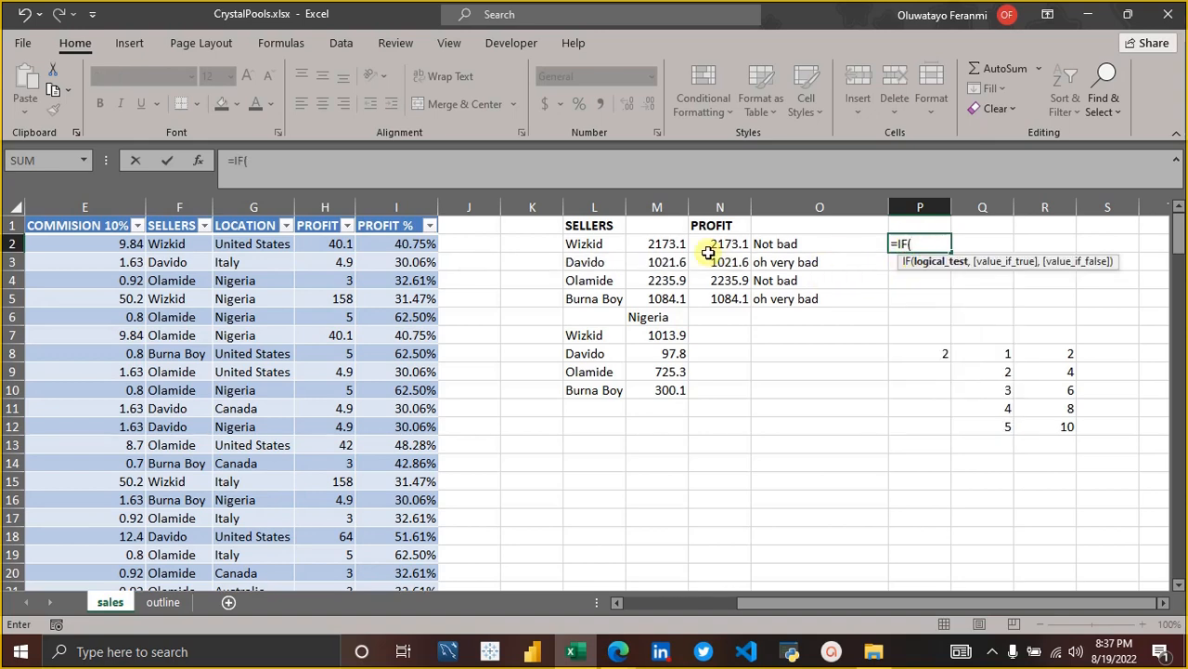
key(BackSpace)
text(s)
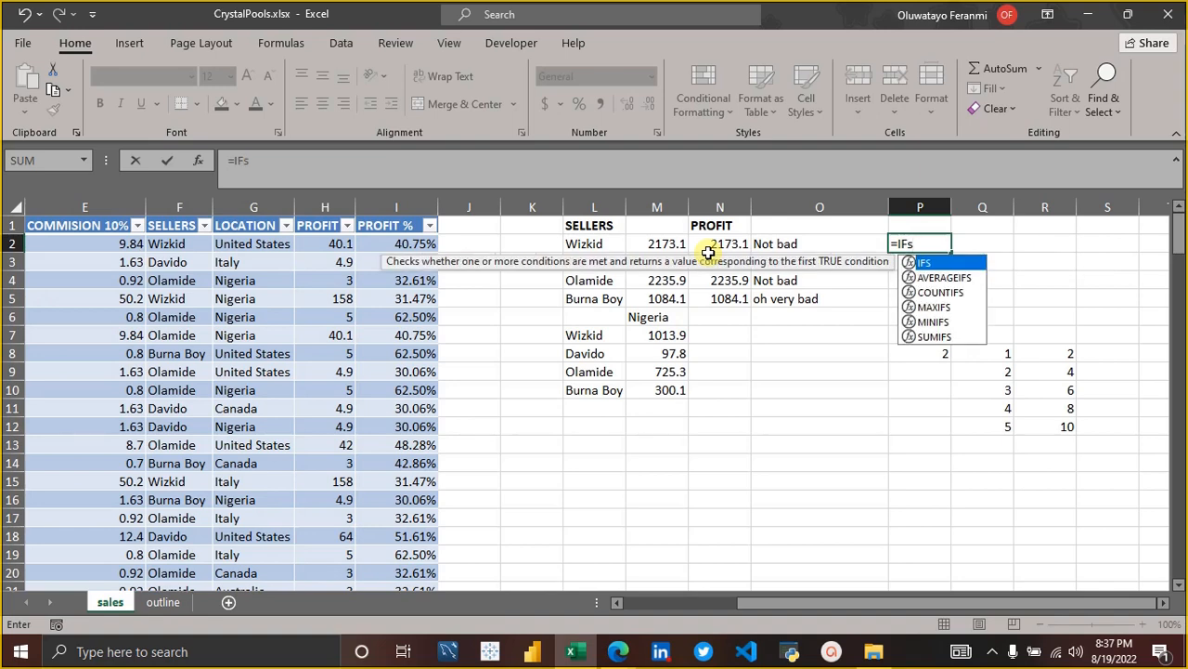
key(Tab)
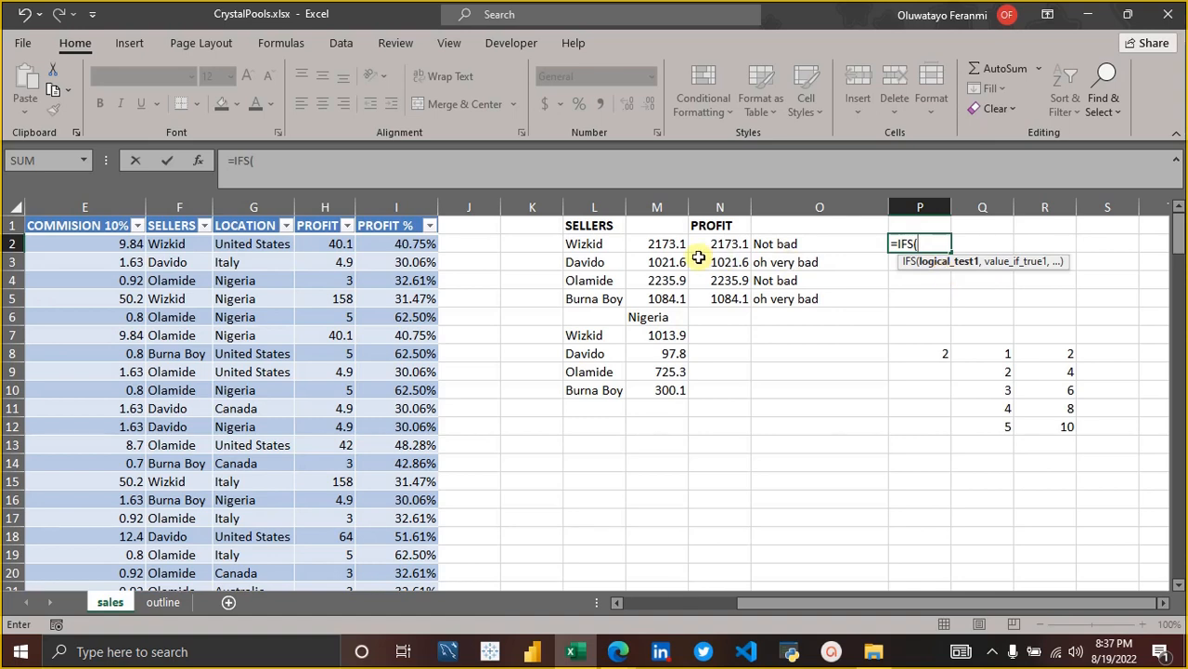
Enter M2>=1000 as the first logical test of the IFS formula in P2.
click(653, 244)
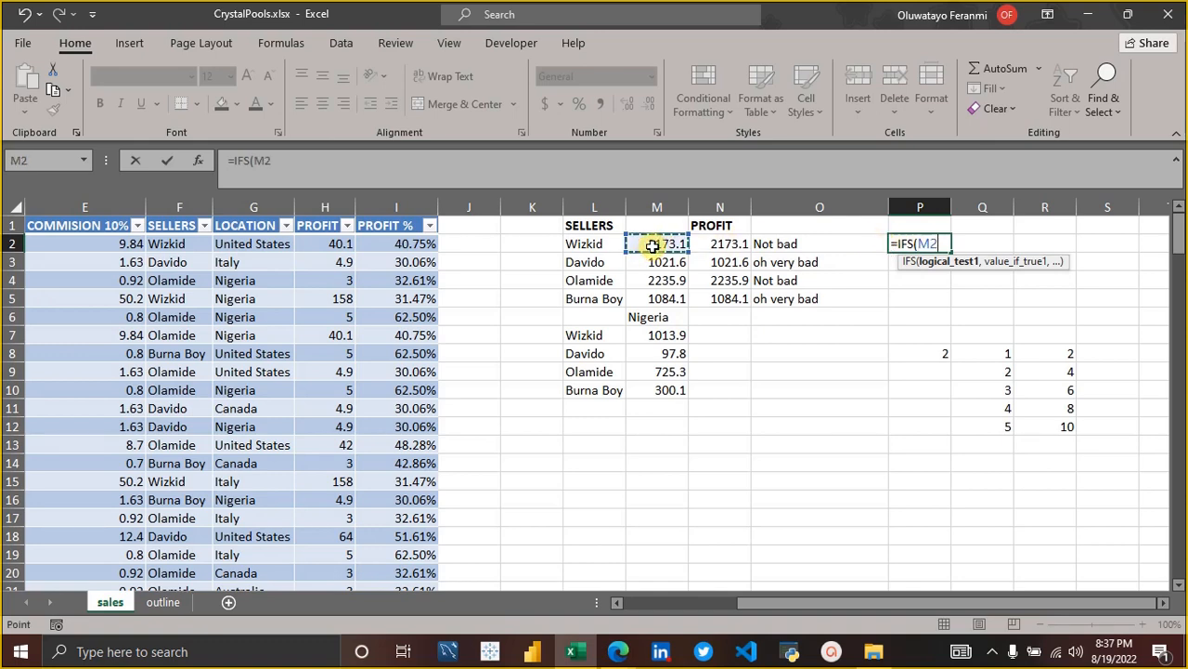
text(>+)
key(BackSpace)
text(=)
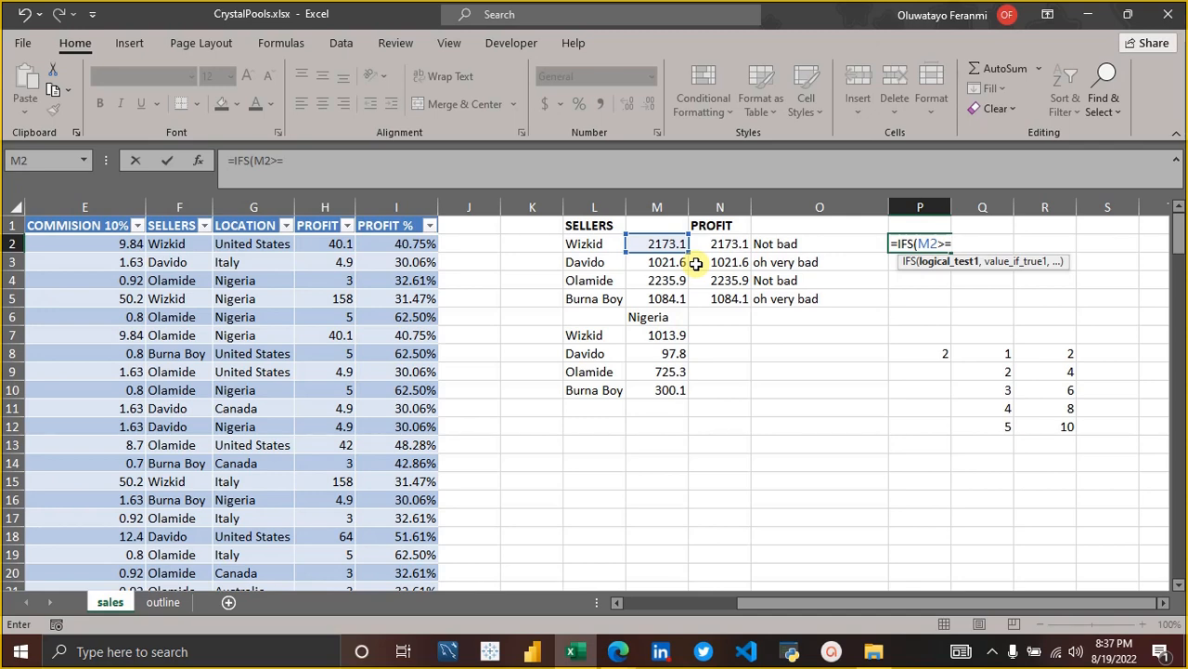
text(1000,")
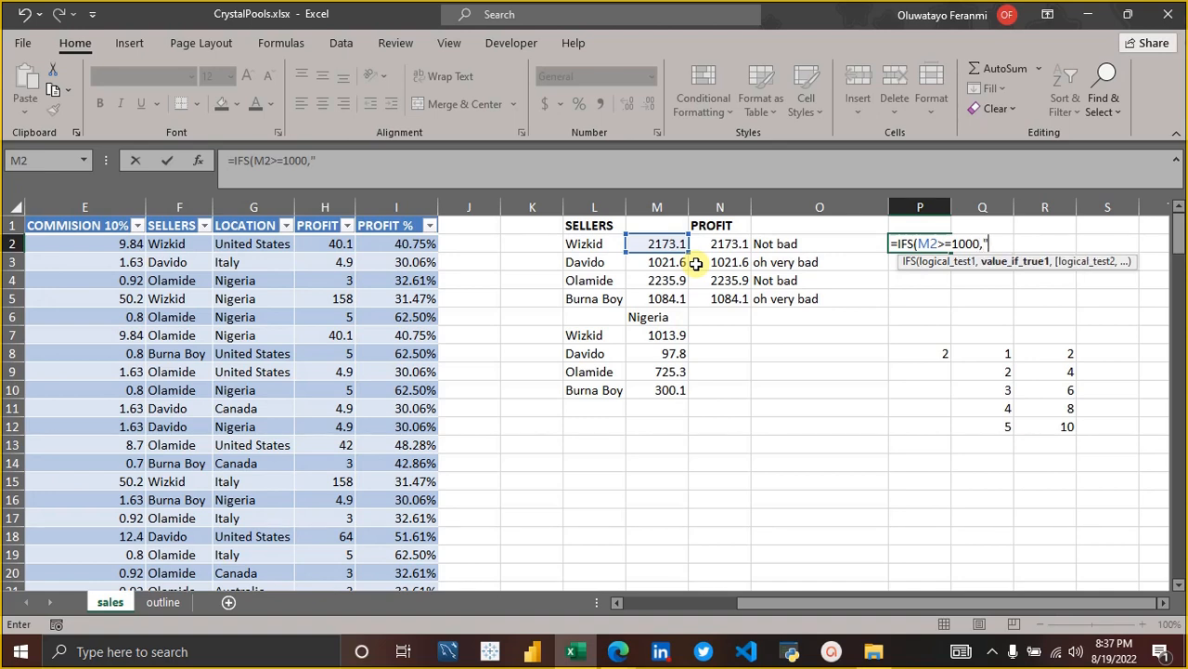
text(poor",)
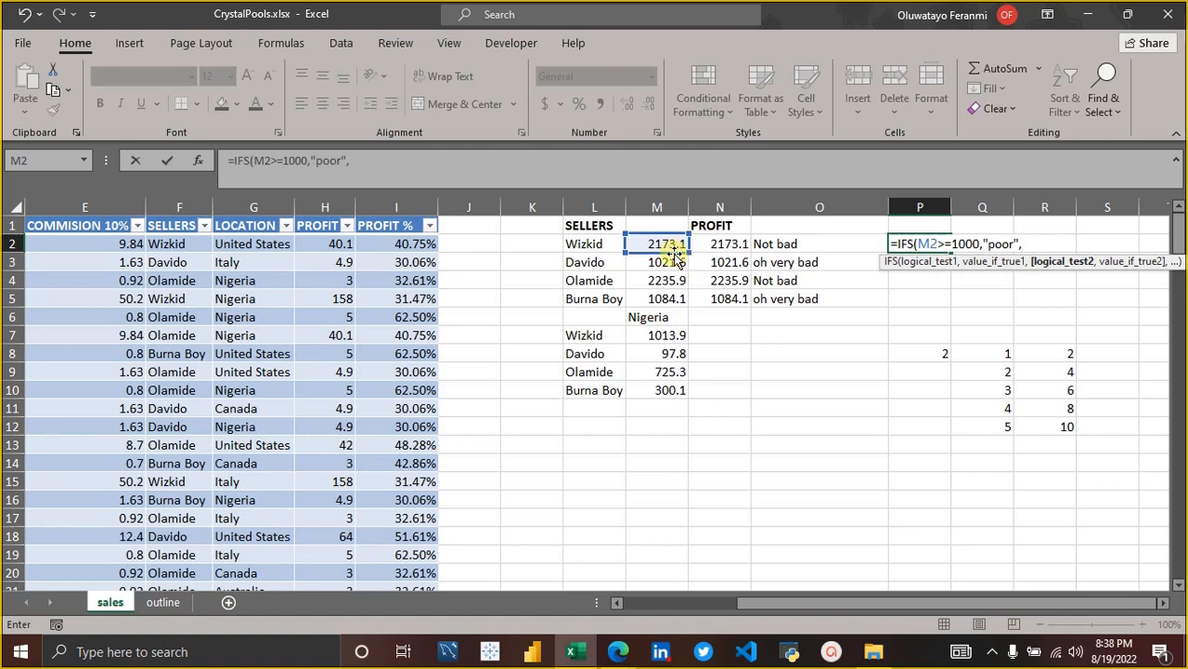
Add m2>=1400 as the second logical test of the P2 IFS formula.
text(m)
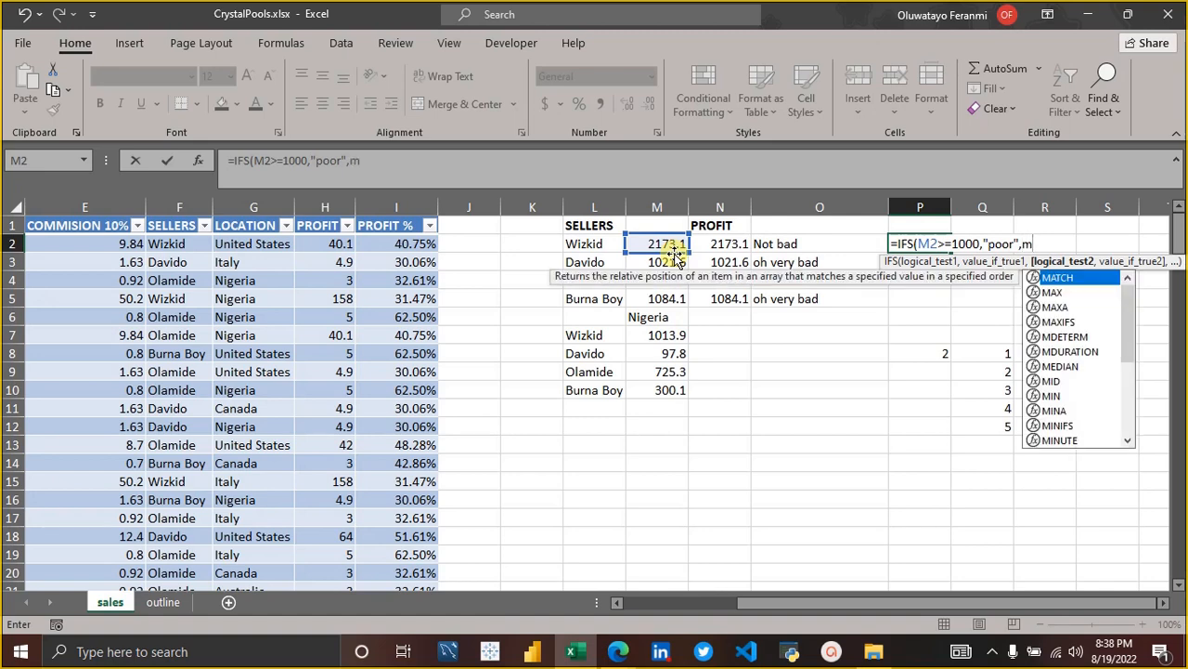
text(2)
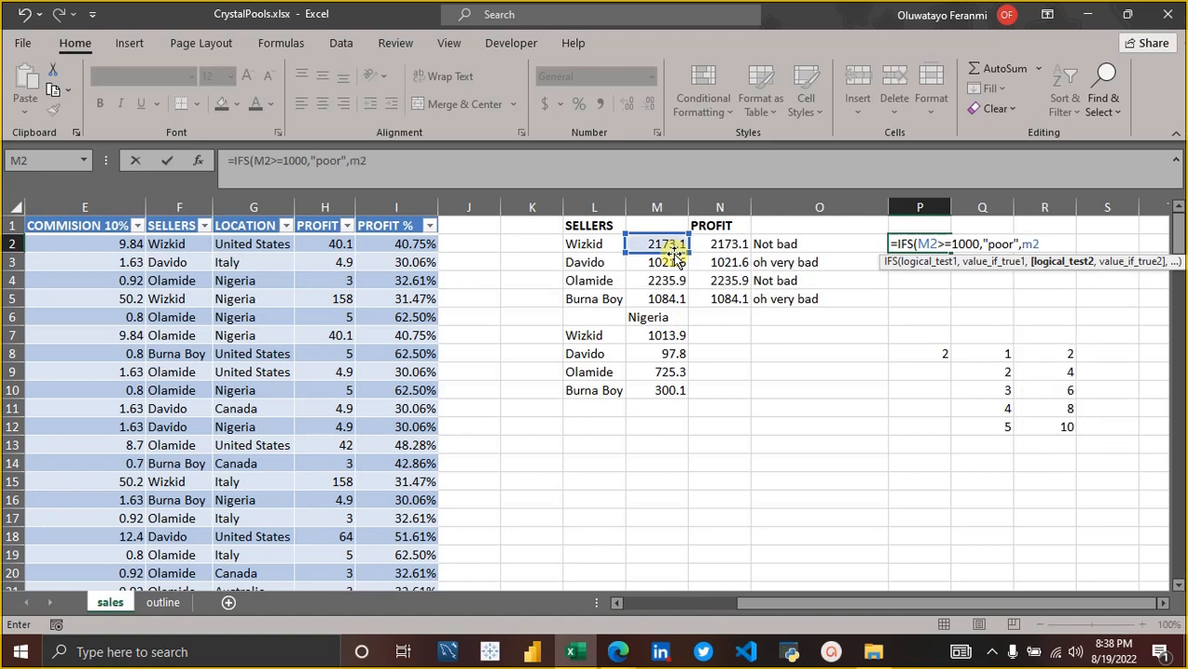
text(>=1400,)
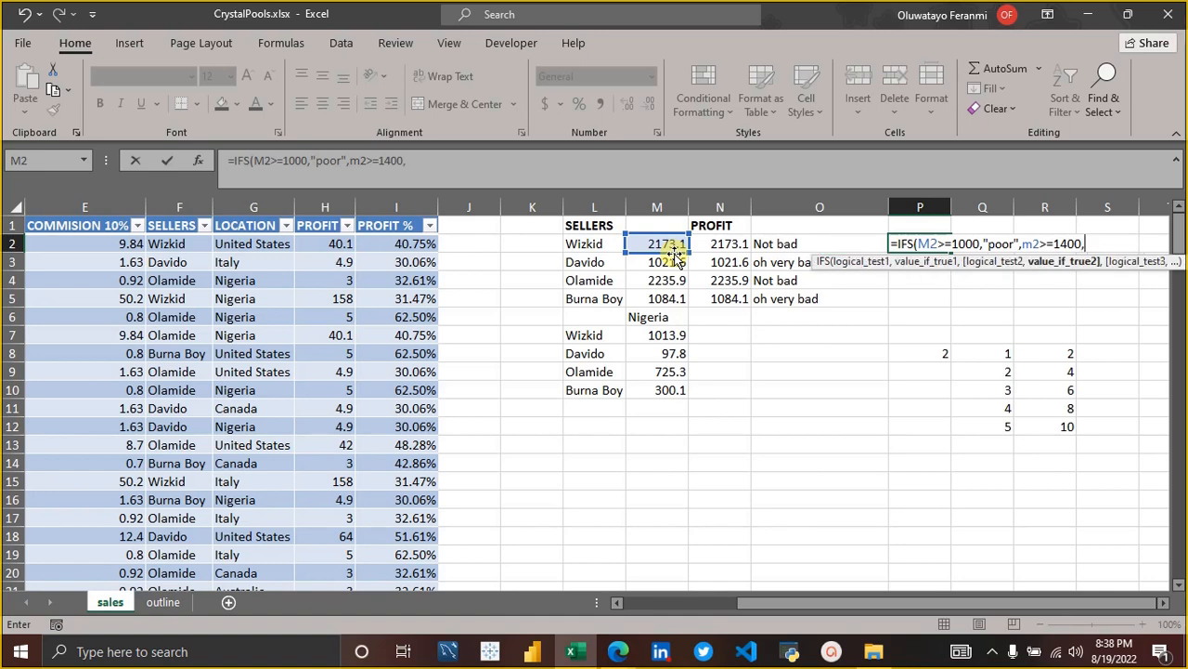
text("bad",)
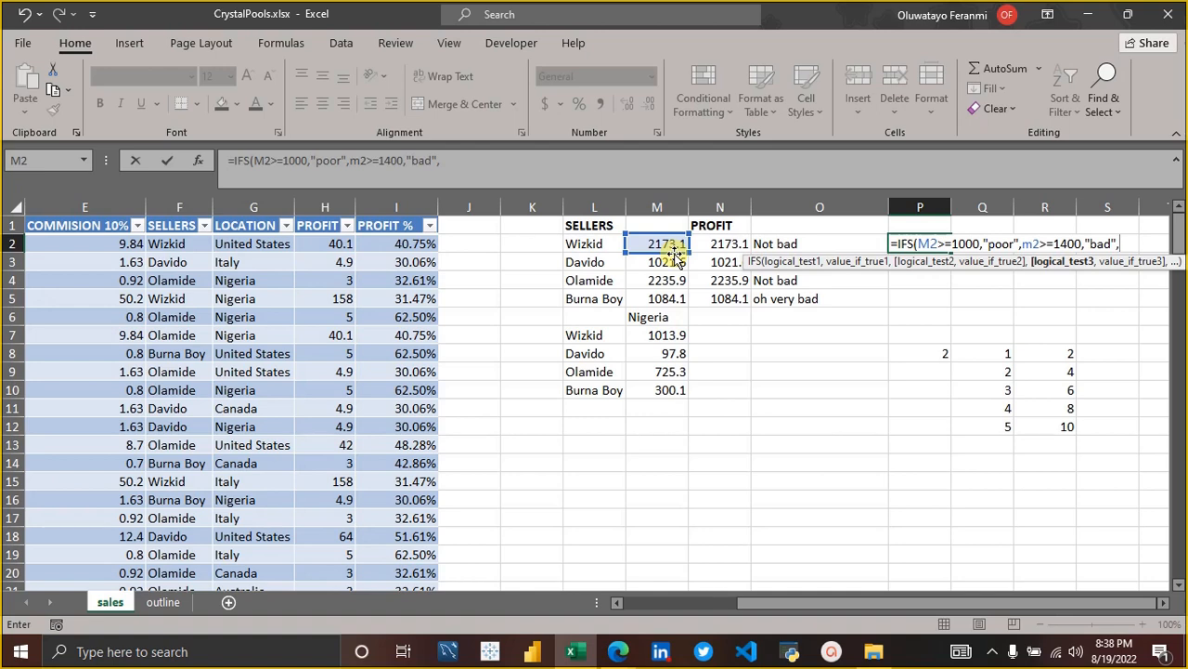
Enter m2>=1800 as the third logical test of the P2 IFS formula.
text(m2)
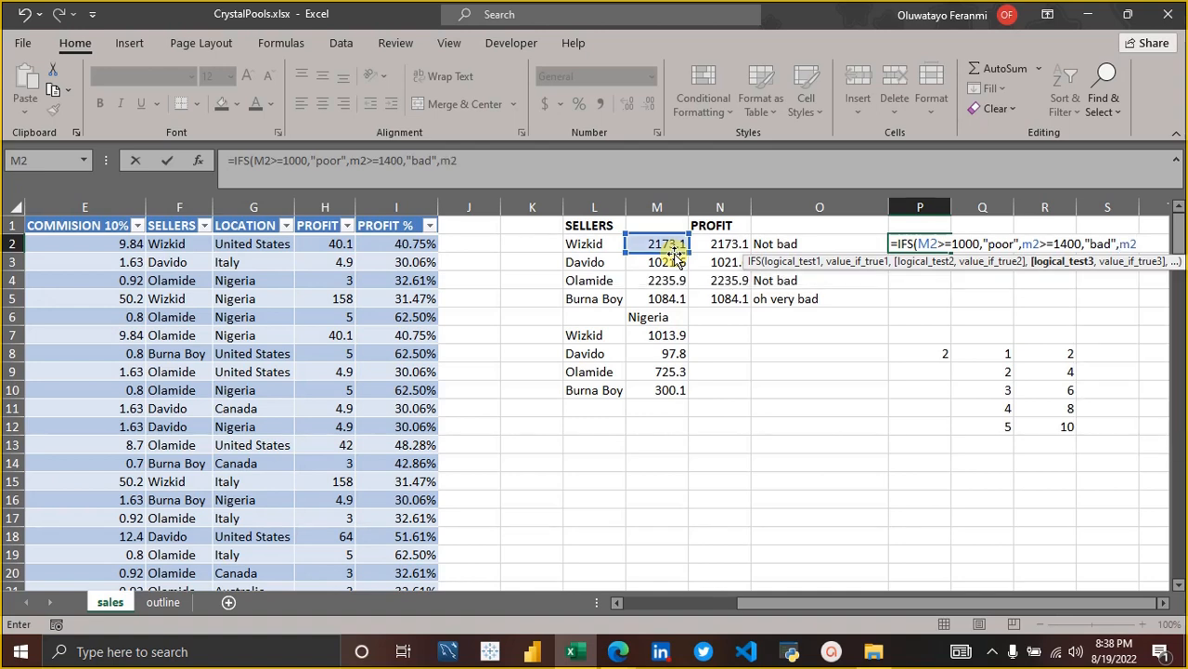
text(>=1800)
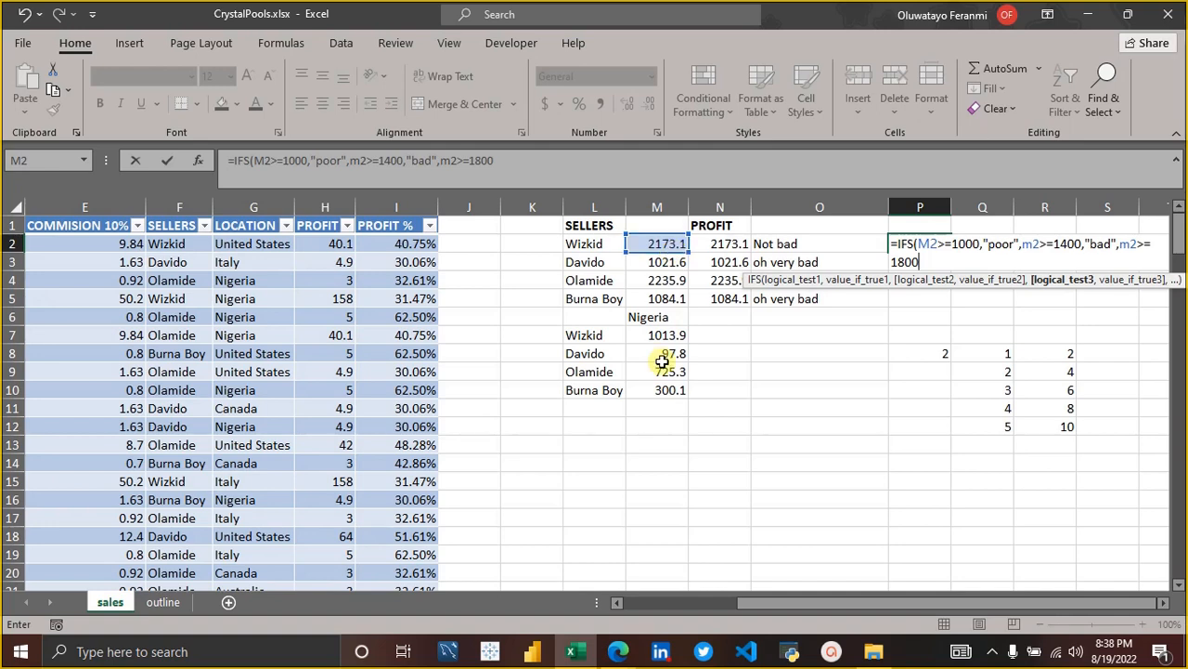
Add "fair" as the value returned when the third IFS test is true.
click(1165, 602)
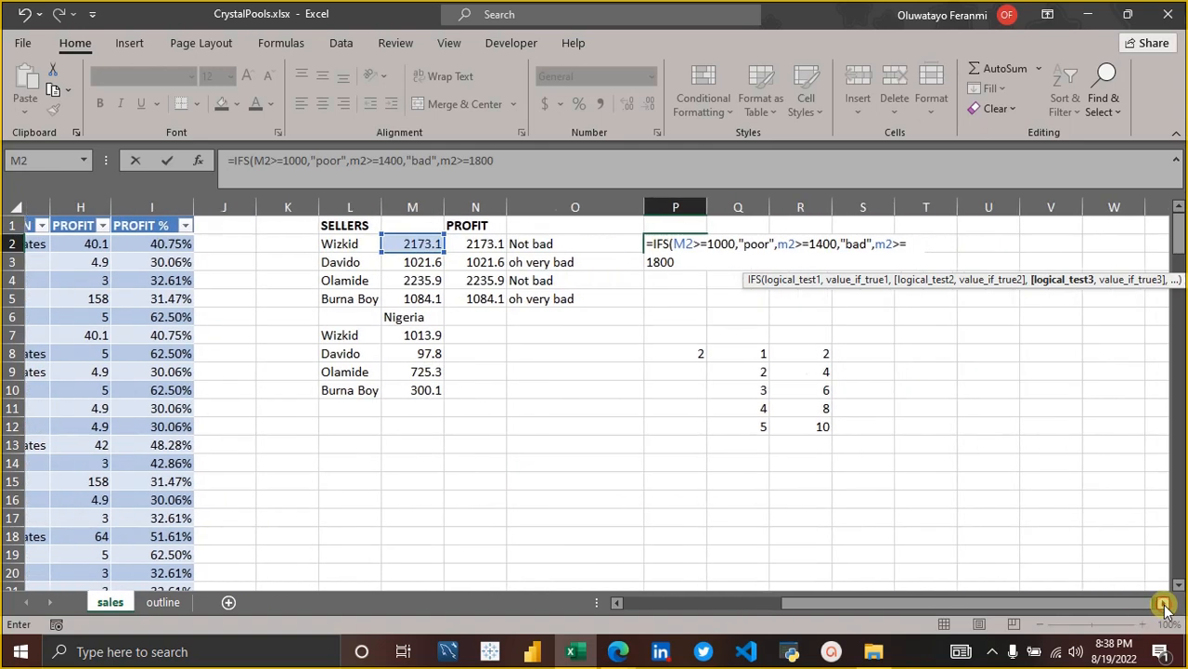
click(1164, 602)
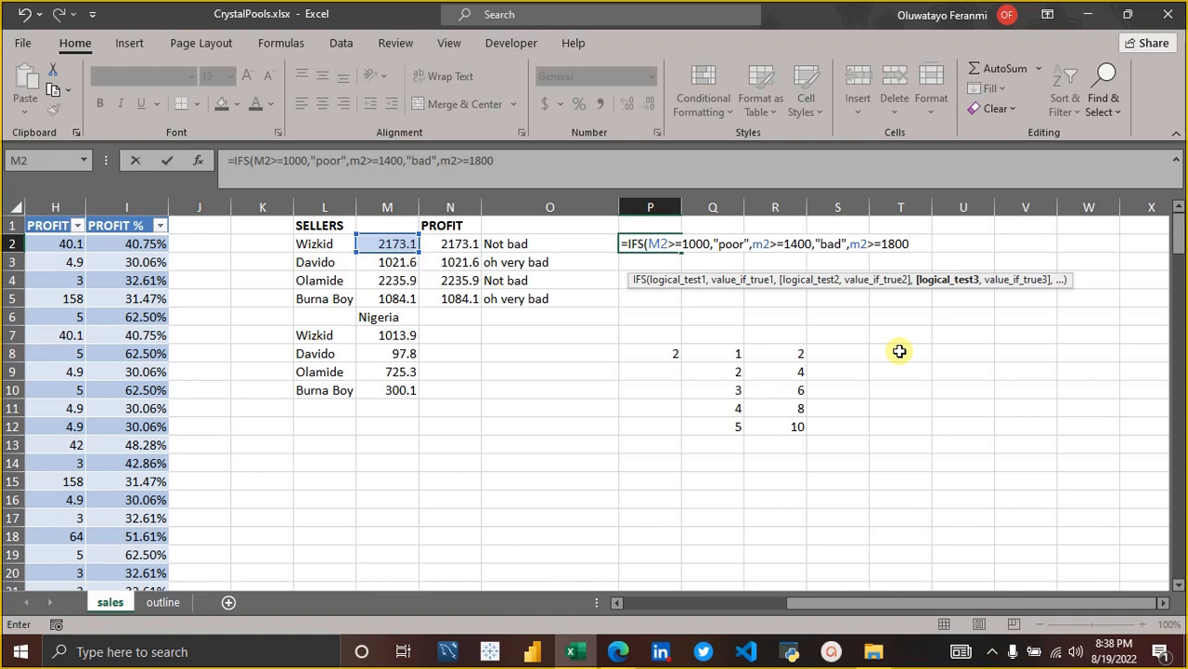
text(,")
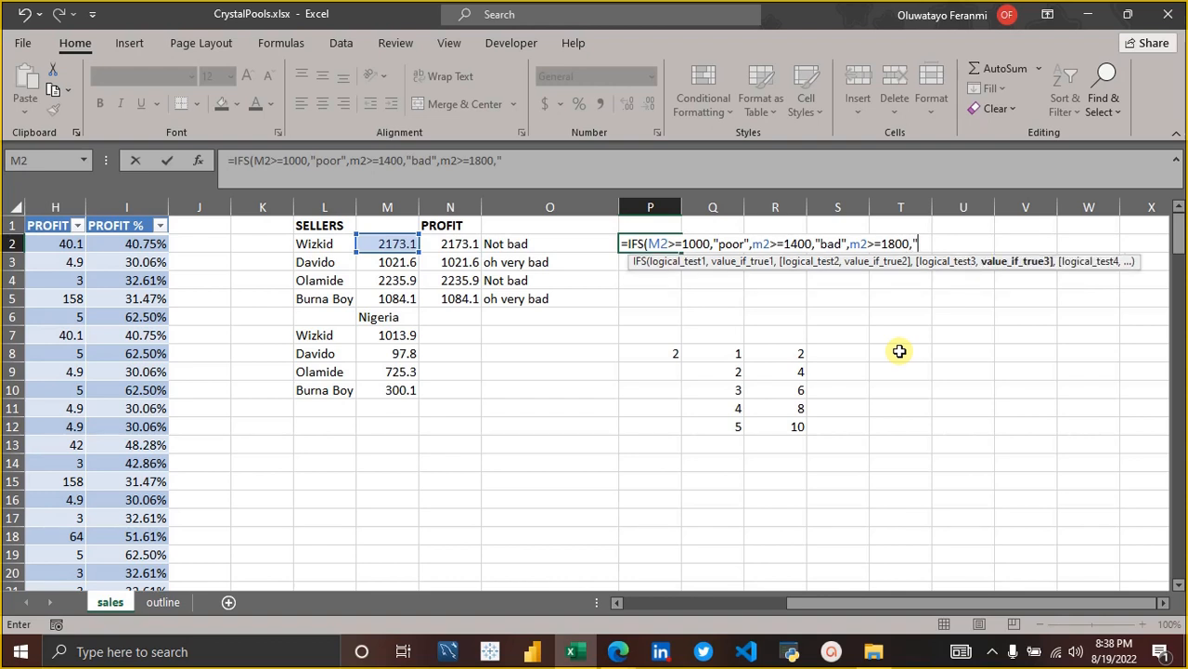
text(fair",)
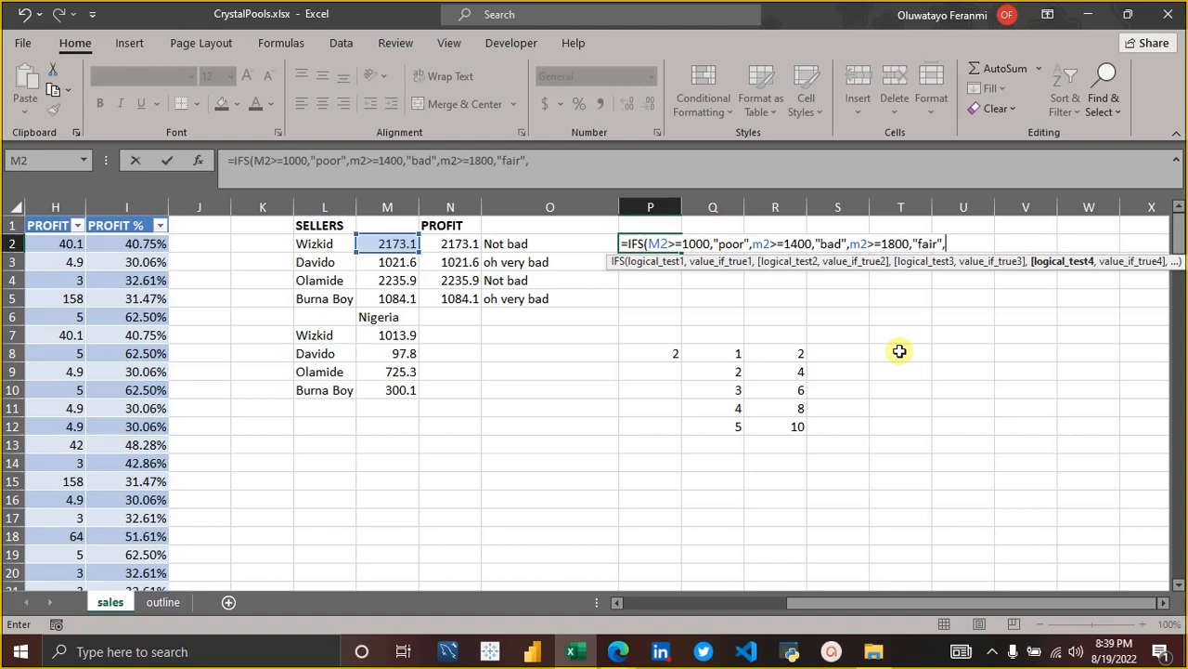
Enter m2>=2200 as the fourth logical test of the P2 IFS formula.
text(m)
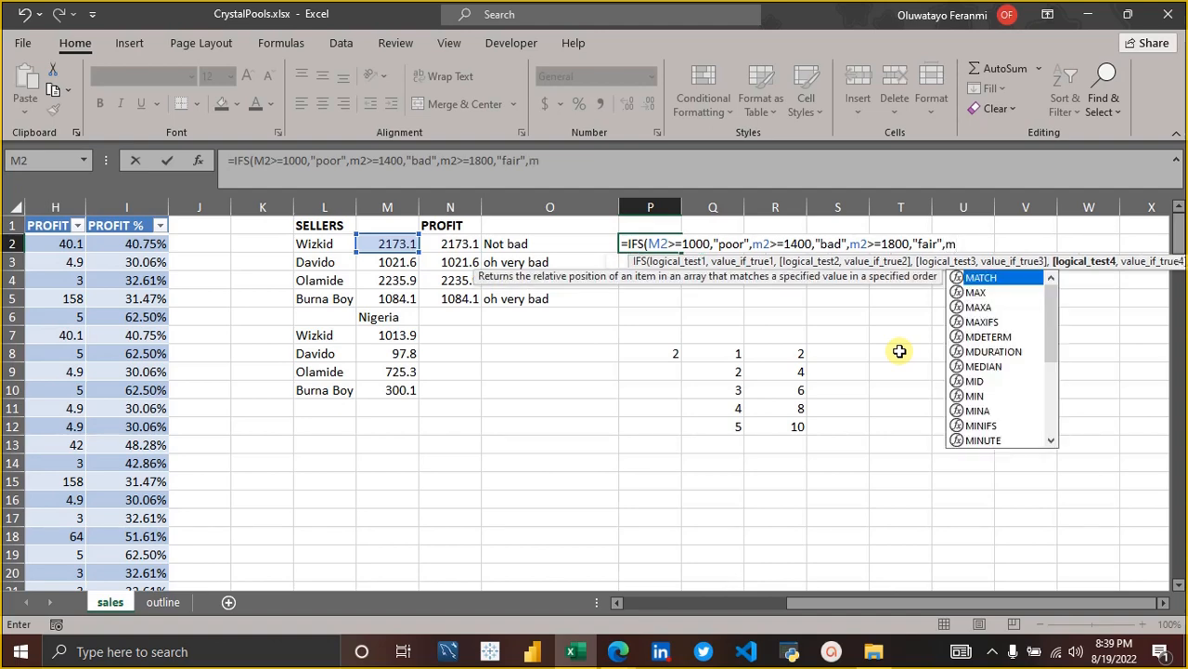
text(2>)
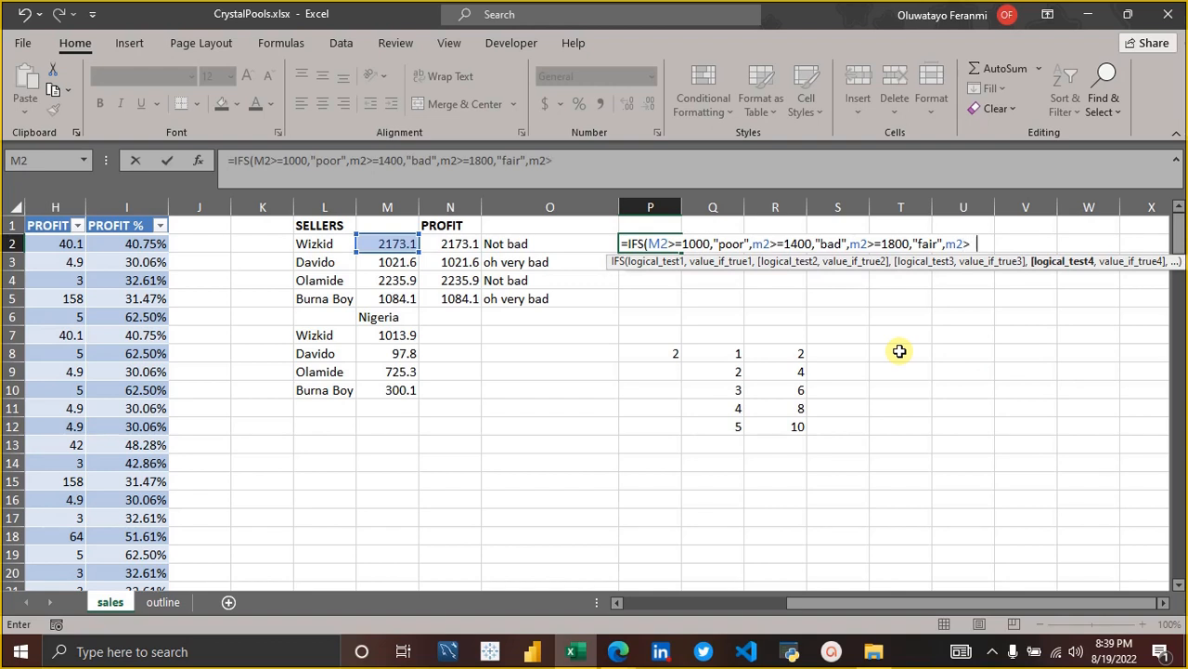
key(BackSpace)
text(=2200)
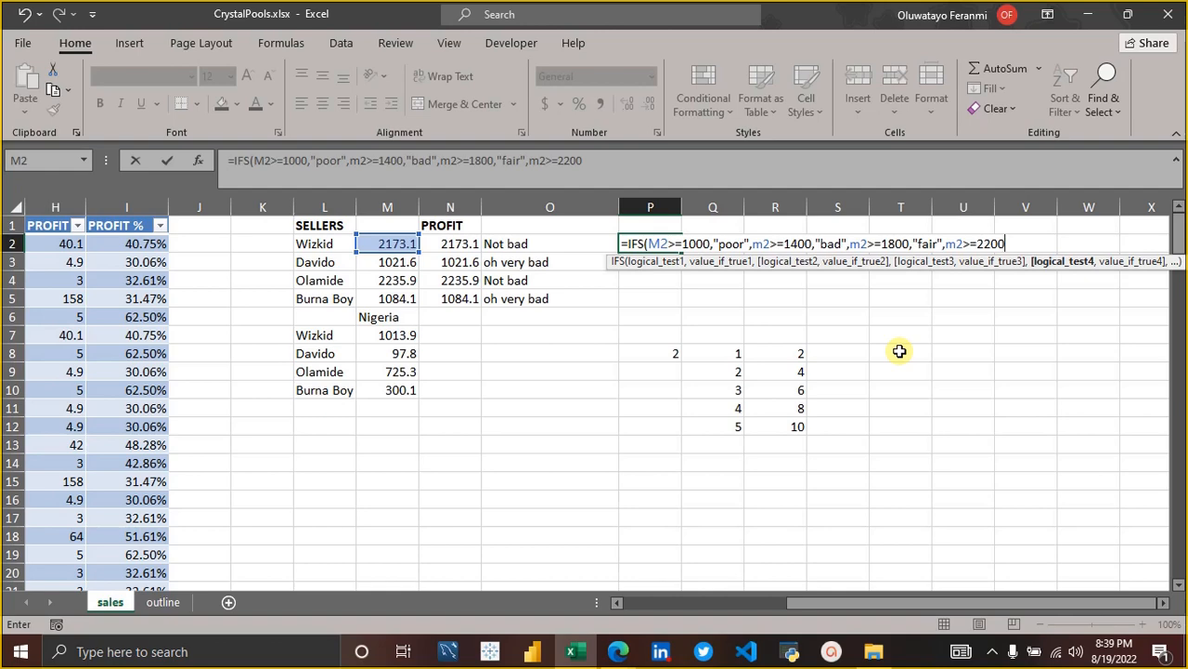
text(,")
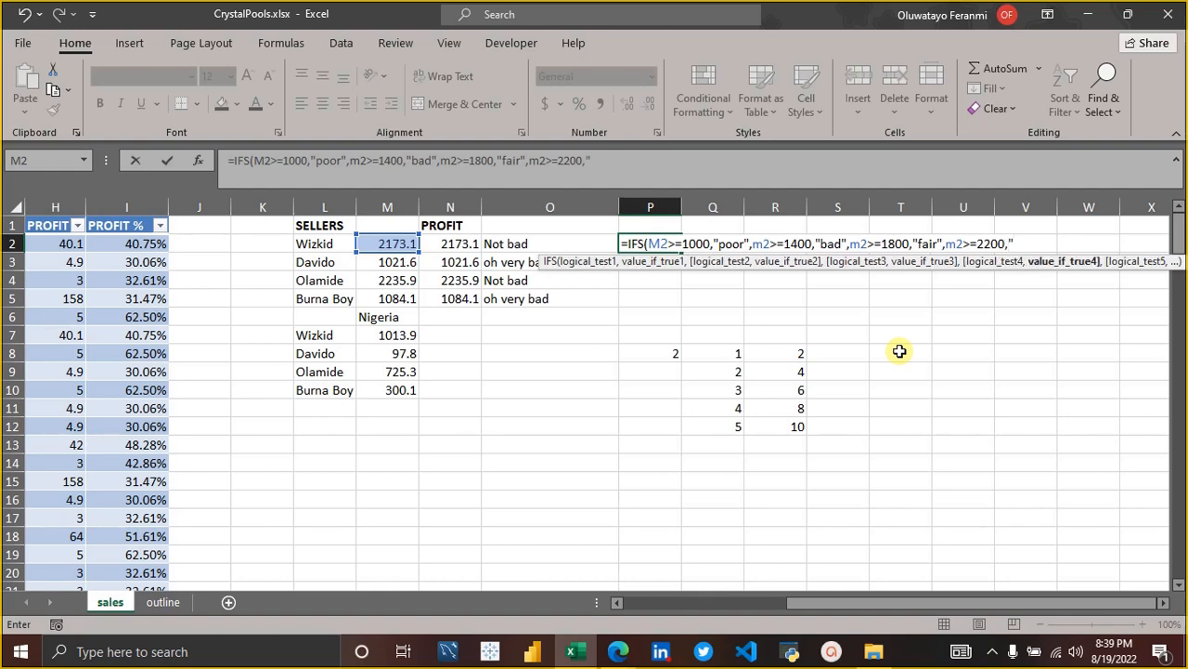
text(well done")
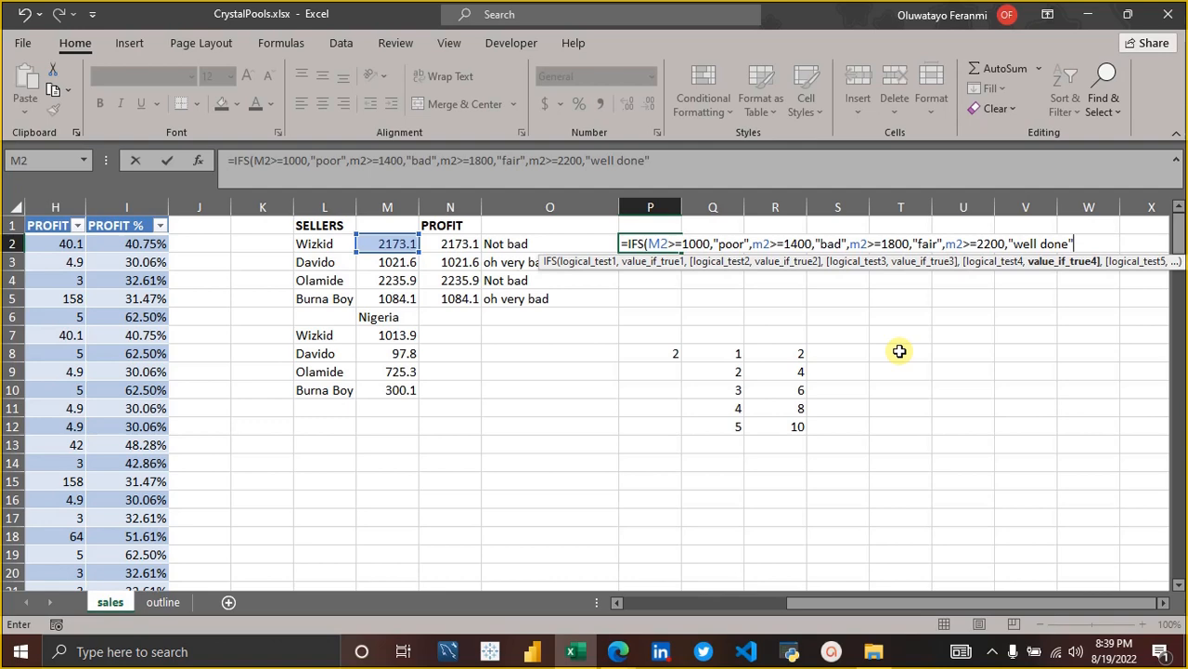
text())
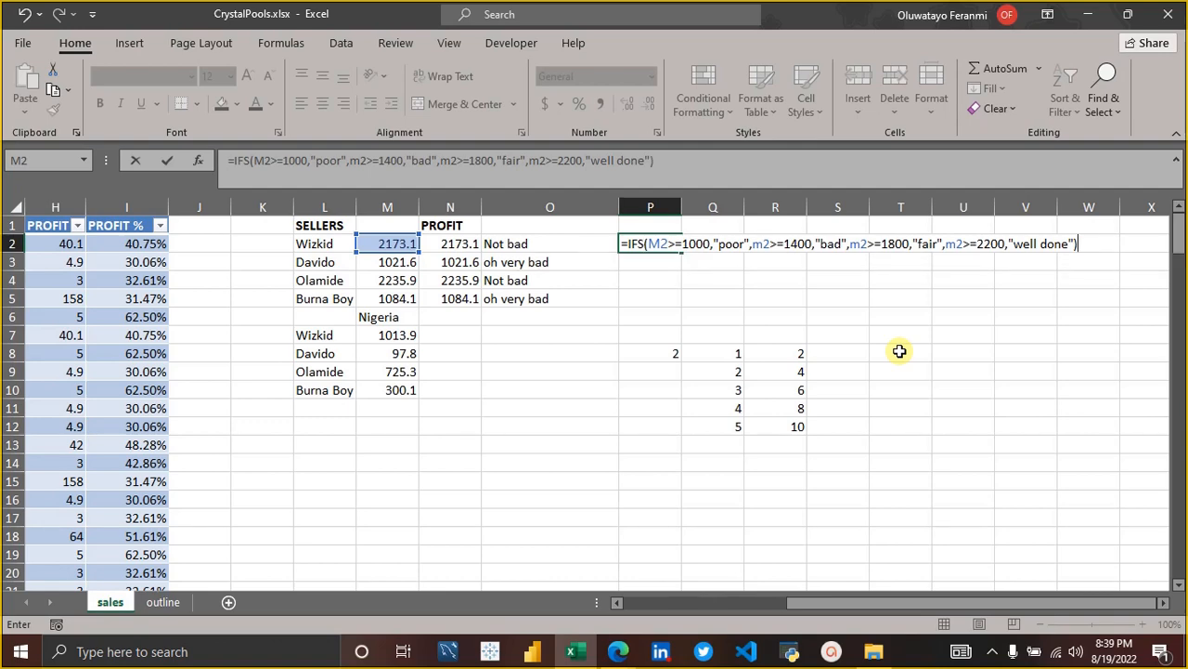
Add "well done" as the value for the fourth test, then close and commit the IFS formula in P2.
key(Return)
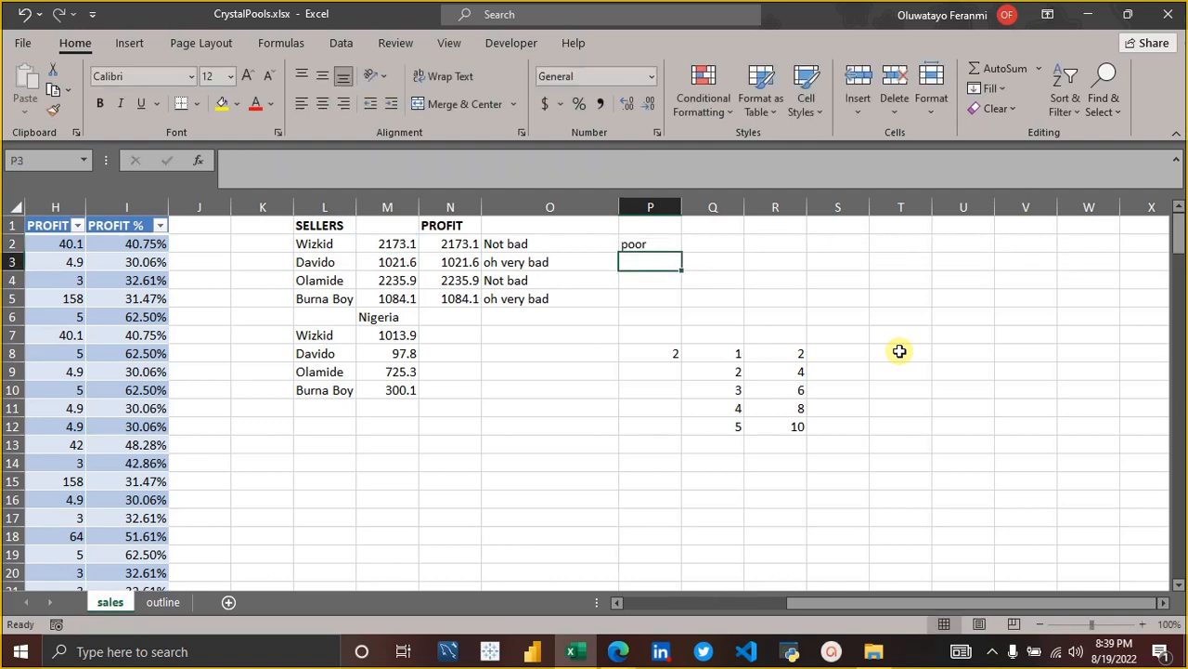
Fill the IFS formula from P2 down through P5 and review the formula in each cell.
click(654, 247)
drag(681, 250, 683, 307)
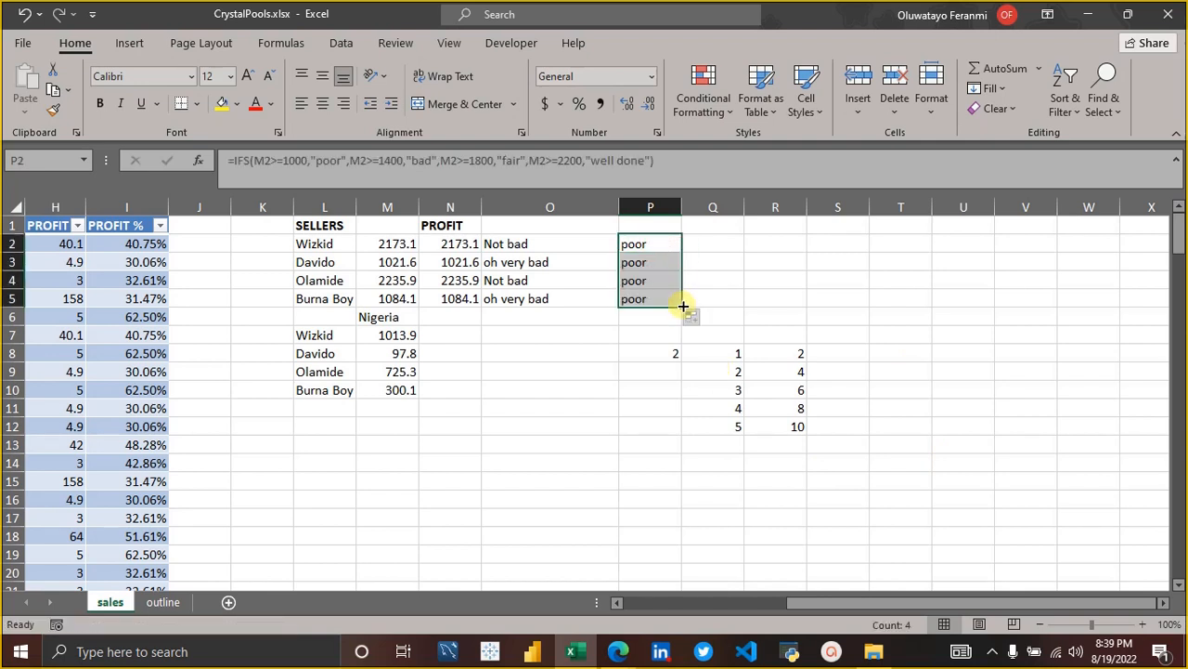
click(643, 244)
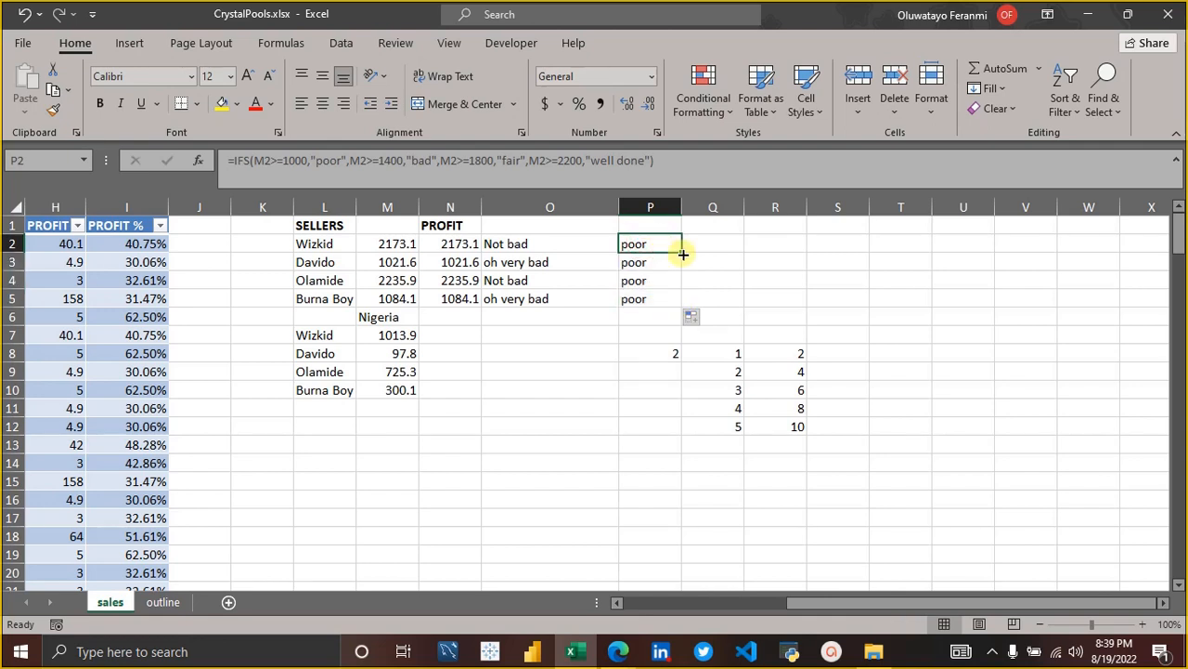
key(Down)
key(Down)
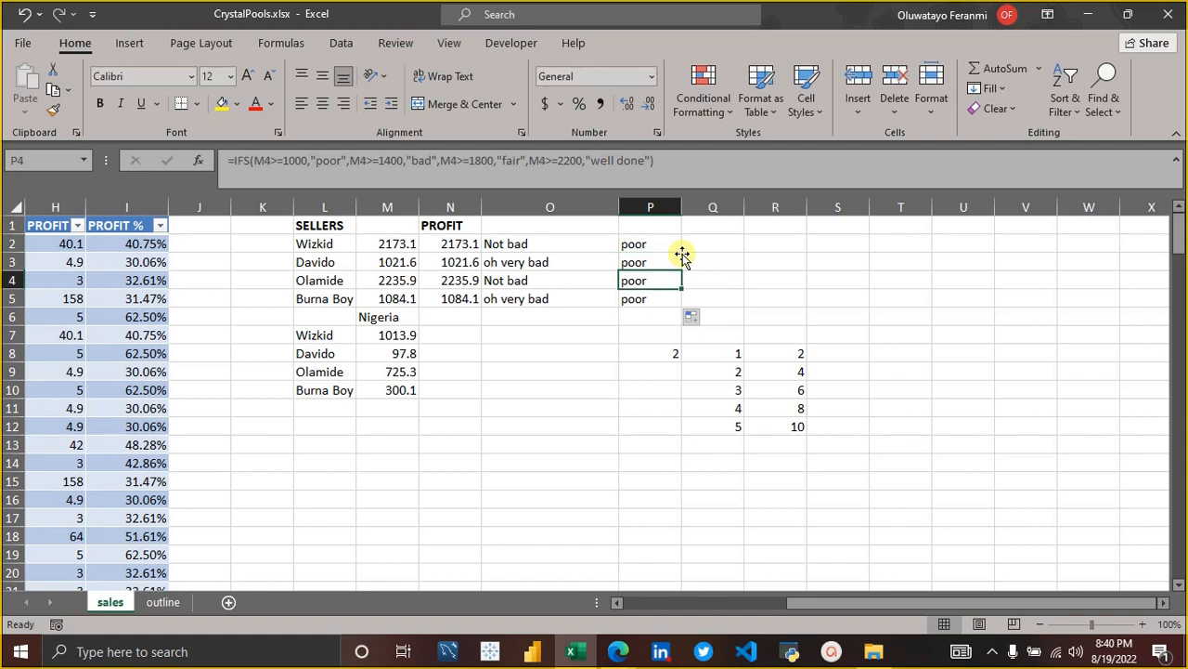
key(Down)
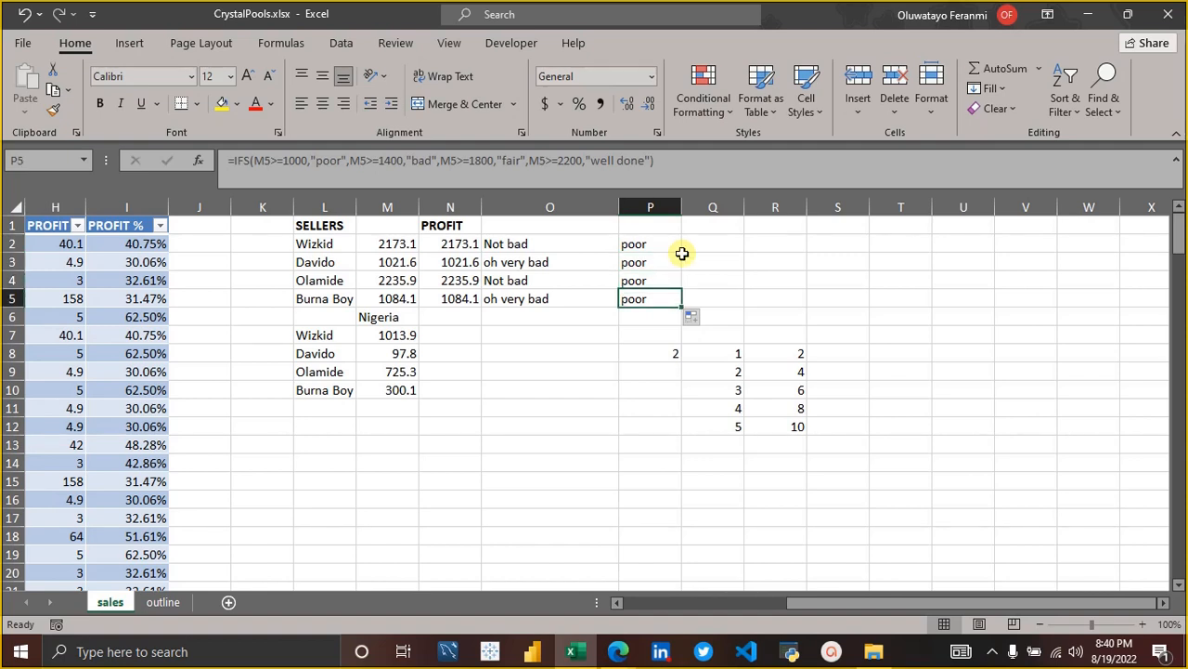
key(Up)
key(Up)
key(Up)
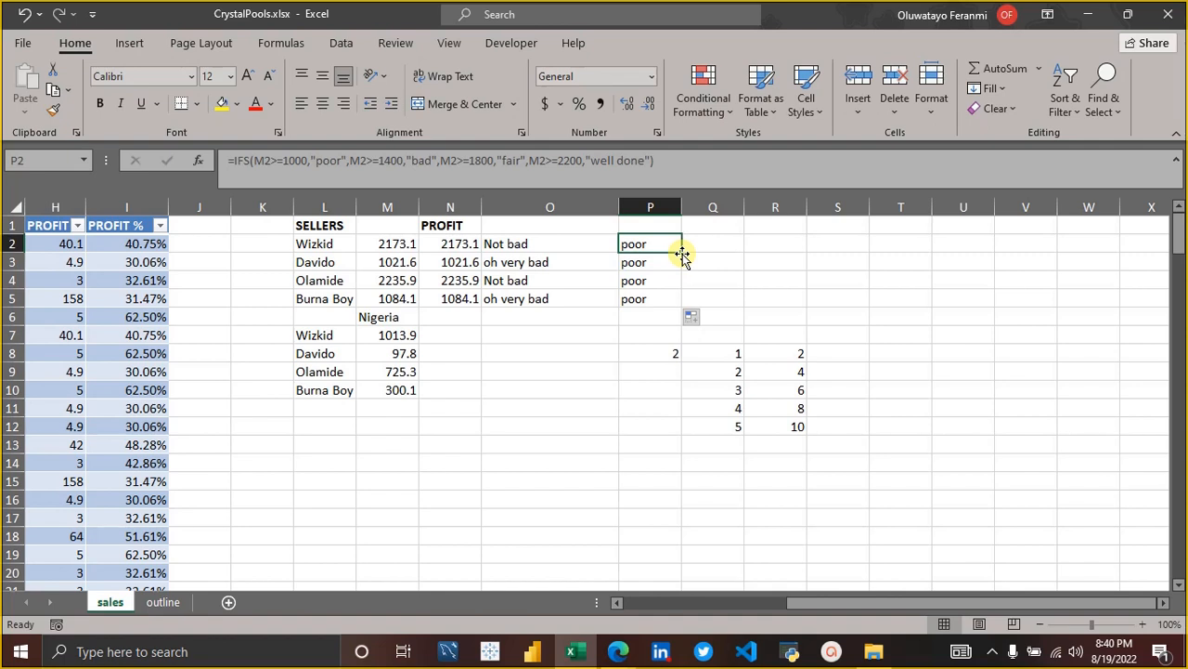
click(667, 162)
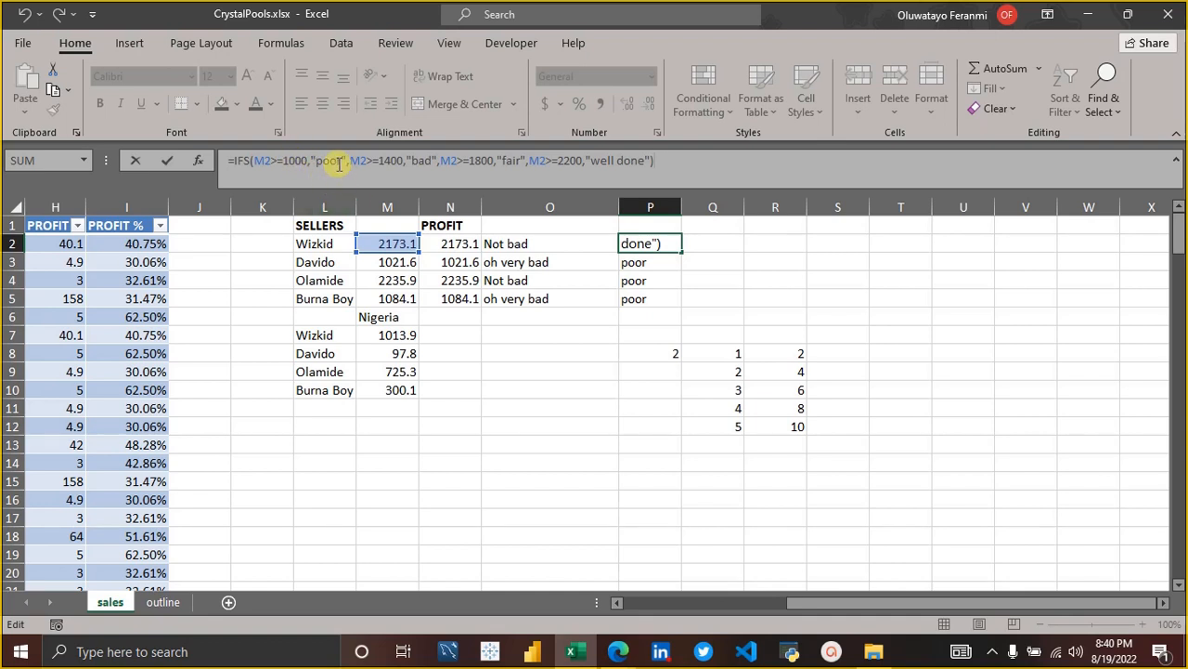
click(277, 160)
key(BackSpace)
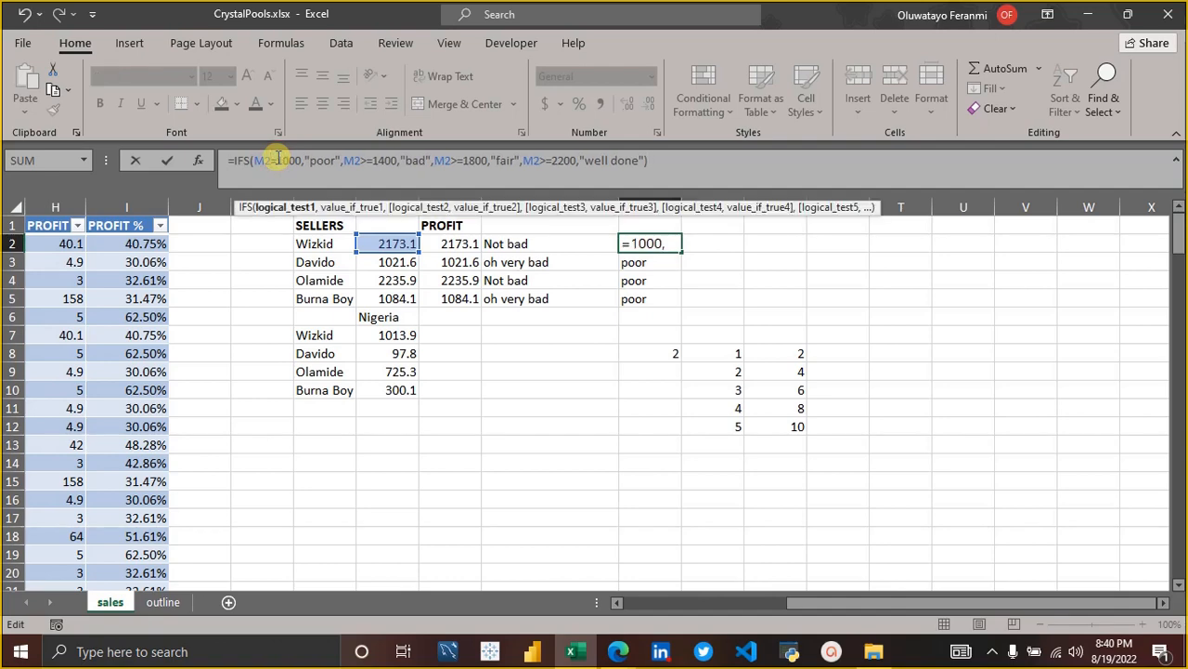
text(<)
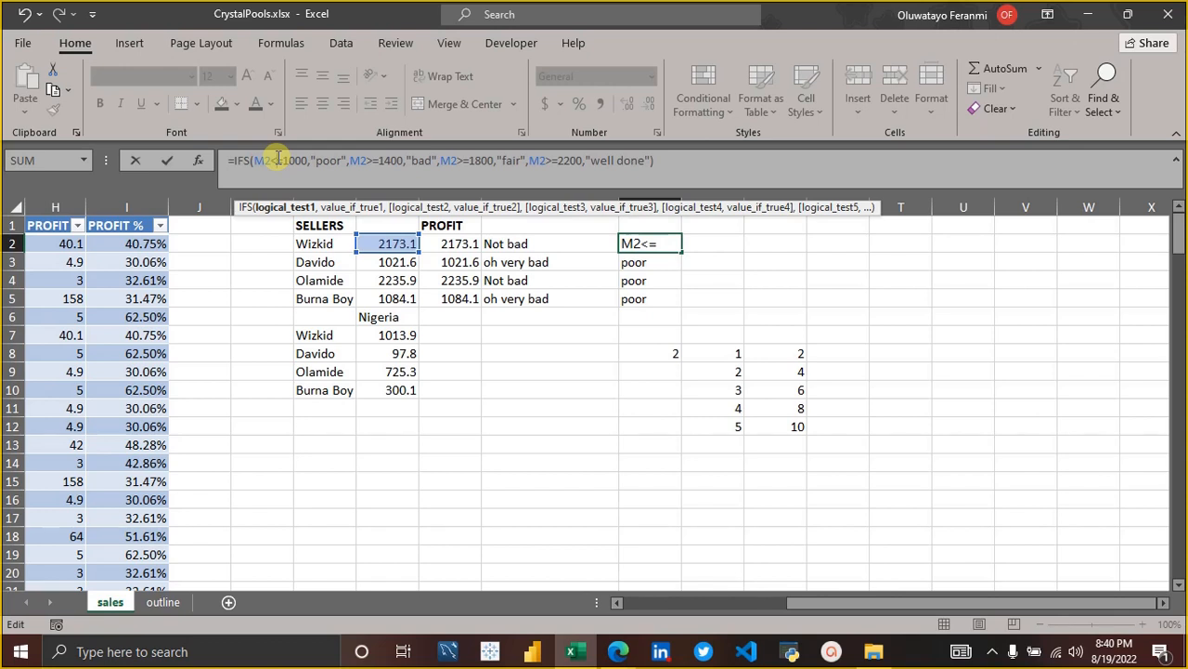
key(BackSpace)
text(>)
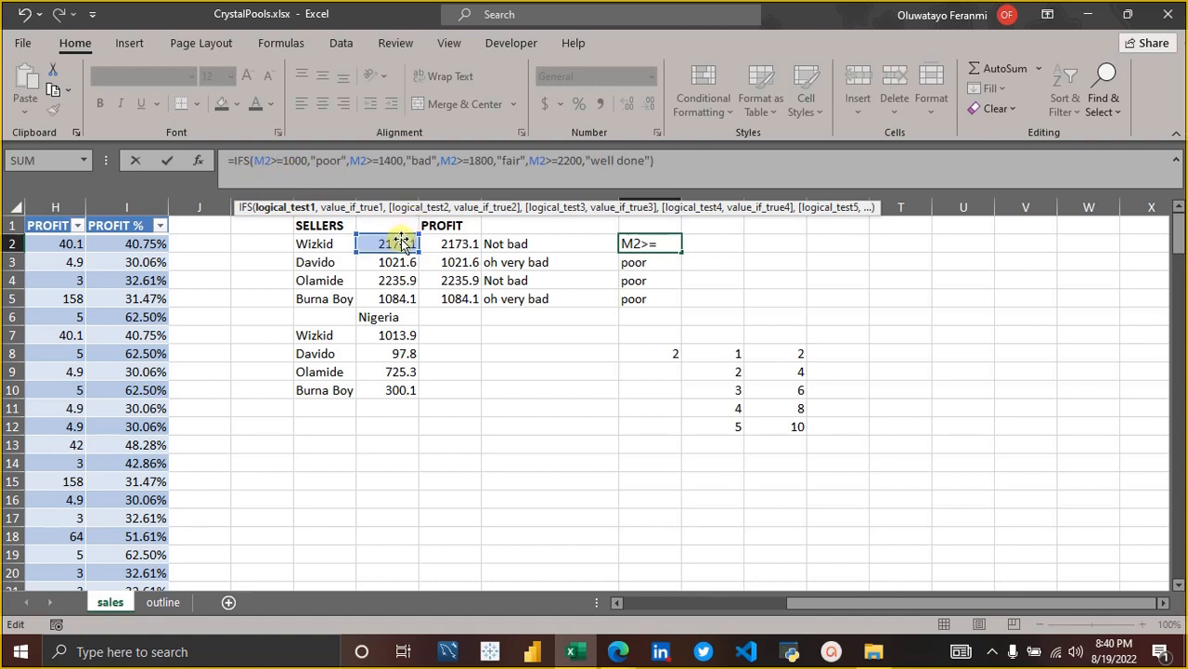
click(347, 160)
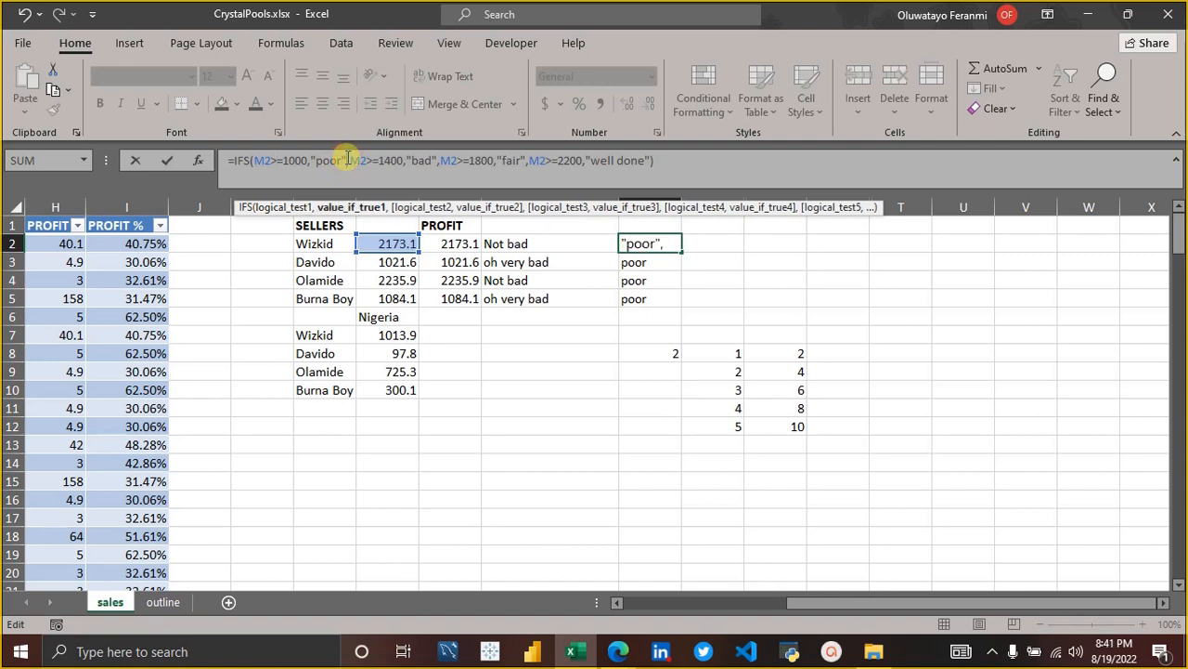
key(Right)
key(Left)
key(Right)
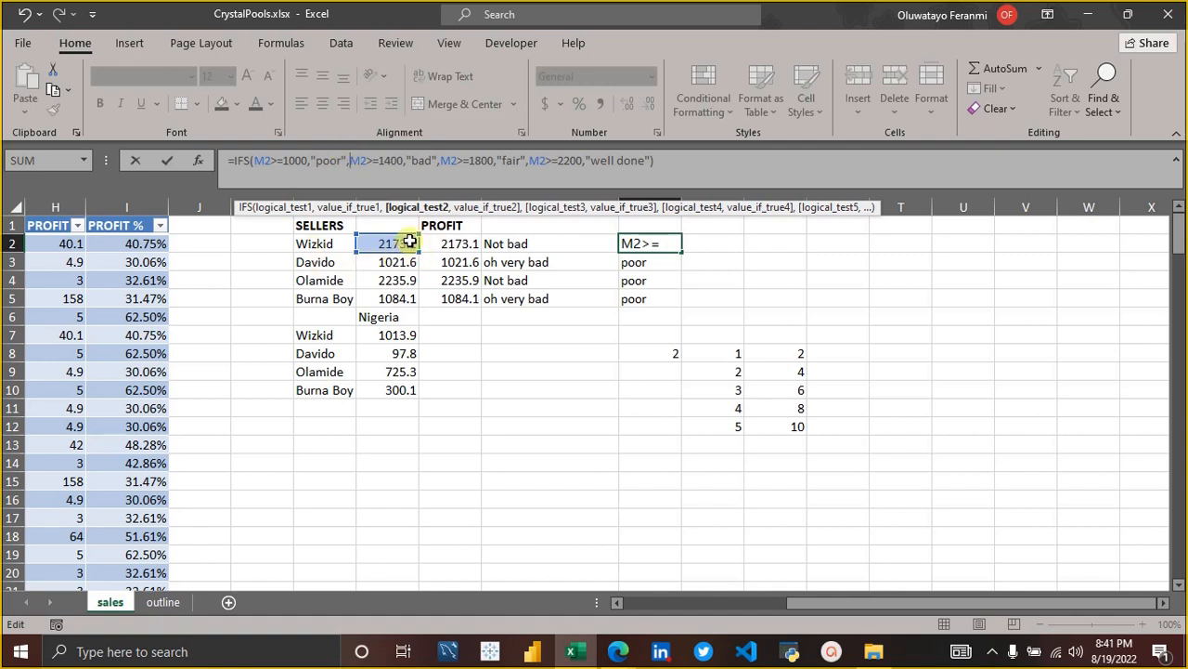
Change the first two logical tests of the P2 IFS formula to M2<=1000 and M2<=1400.
click(277, 160)
key(BackSpace)
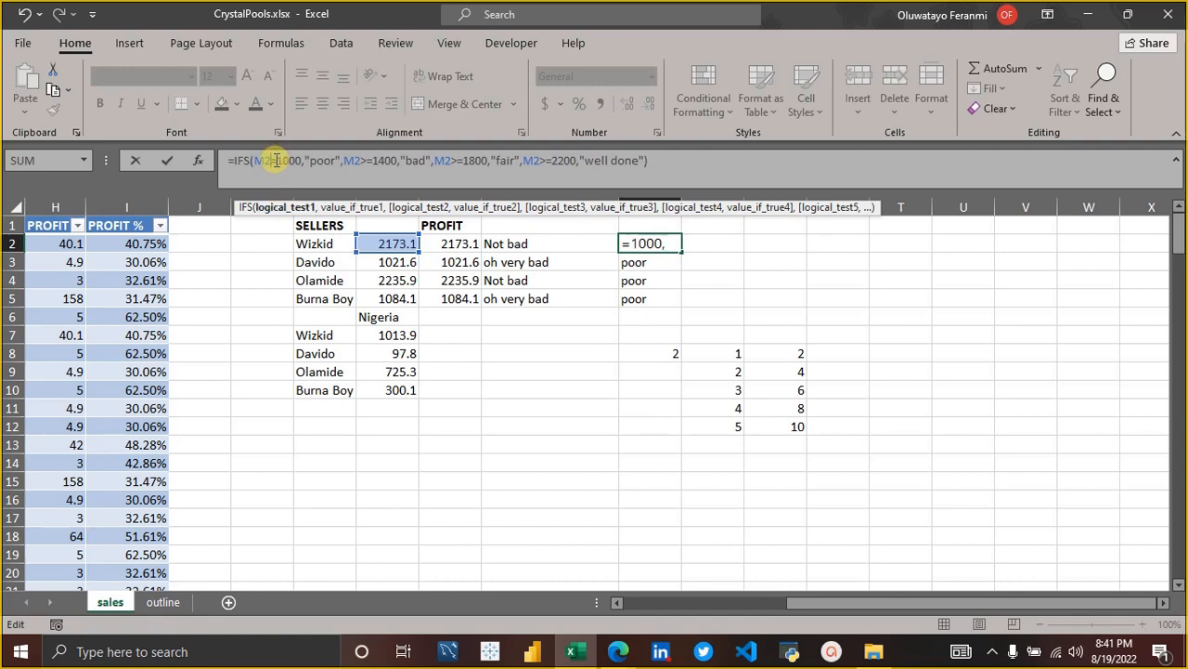
text(<)
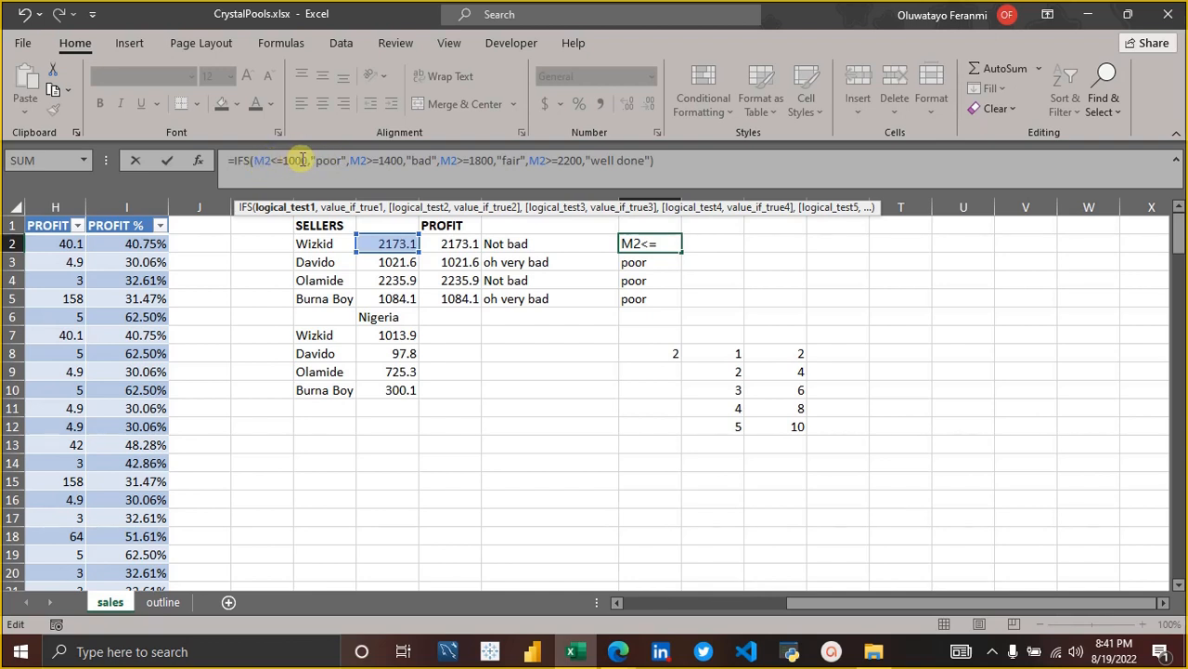
click(374, 159)
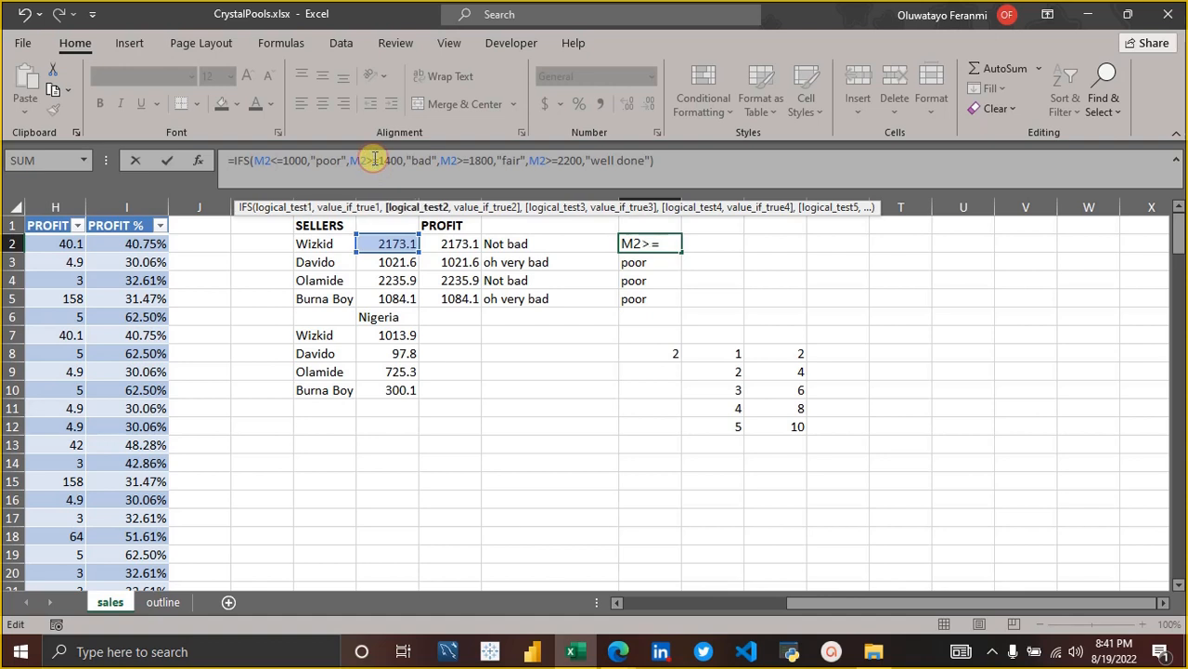
key(BackSpace)
text(<)
Change the third logical test of the P2 IFS formula to M2<=1800.
click(466, 161)
key(Left)
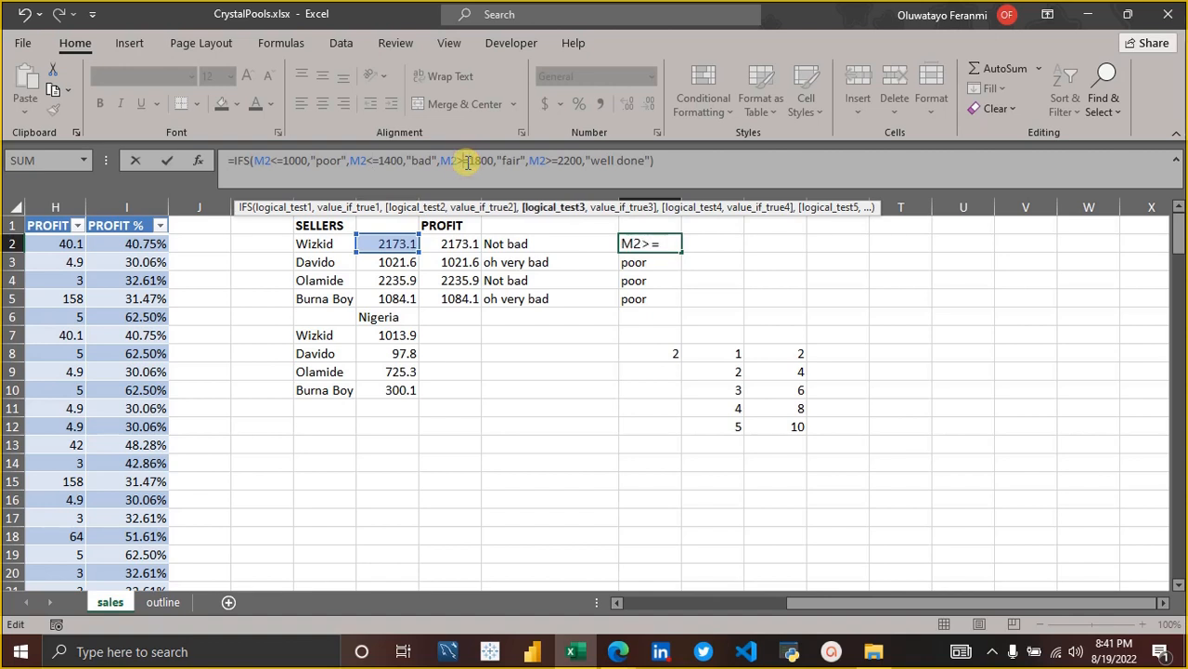
key(BackSpace)
text(<)
Change the fourth logical test to M2<=2200 and commit the revised IFS formula in P2.
key(Right)
key(Right)
key(Right)
key(Right)
key(Right)
key(Right)
key(Right)
key(Right)
key(Right)
key(Right)
key(Right)
key(Right)
key(Right)
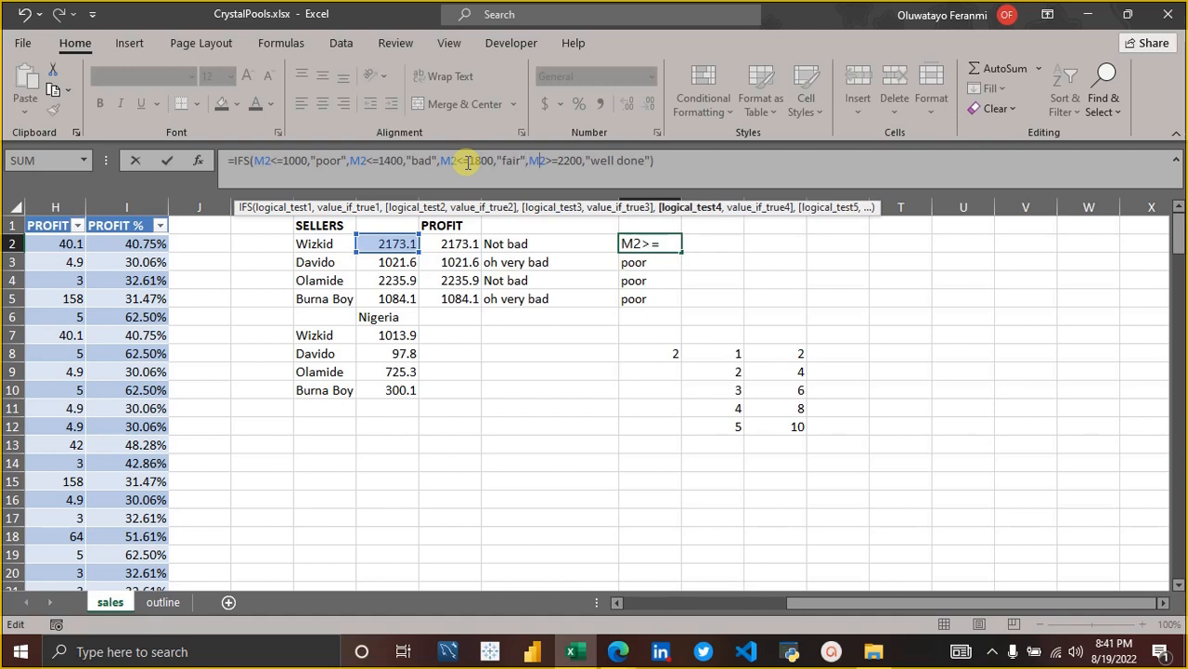
key(BackSpace)
text(<)
key(Right)
key(Right)
key(Right)
key(Right)
key(Right)
key(Right)
key(Right)
key(Right)
key(Right)
key(Right)
key(Right)
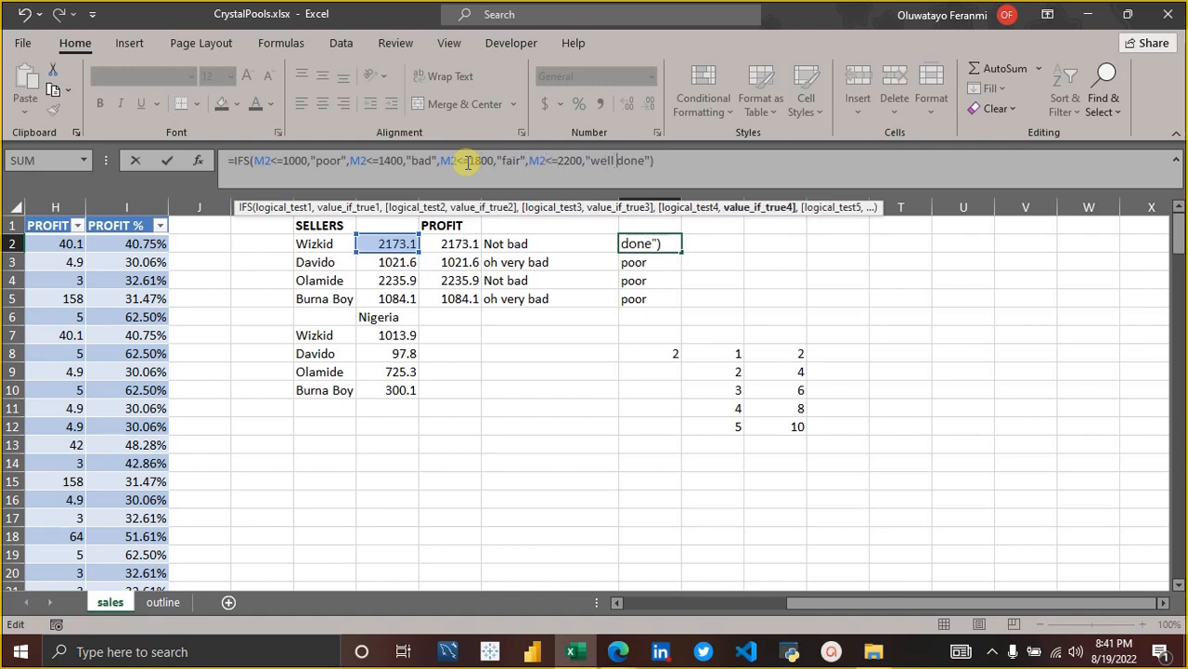
key(Right)
key(Right)
key(Right)
key(Return)
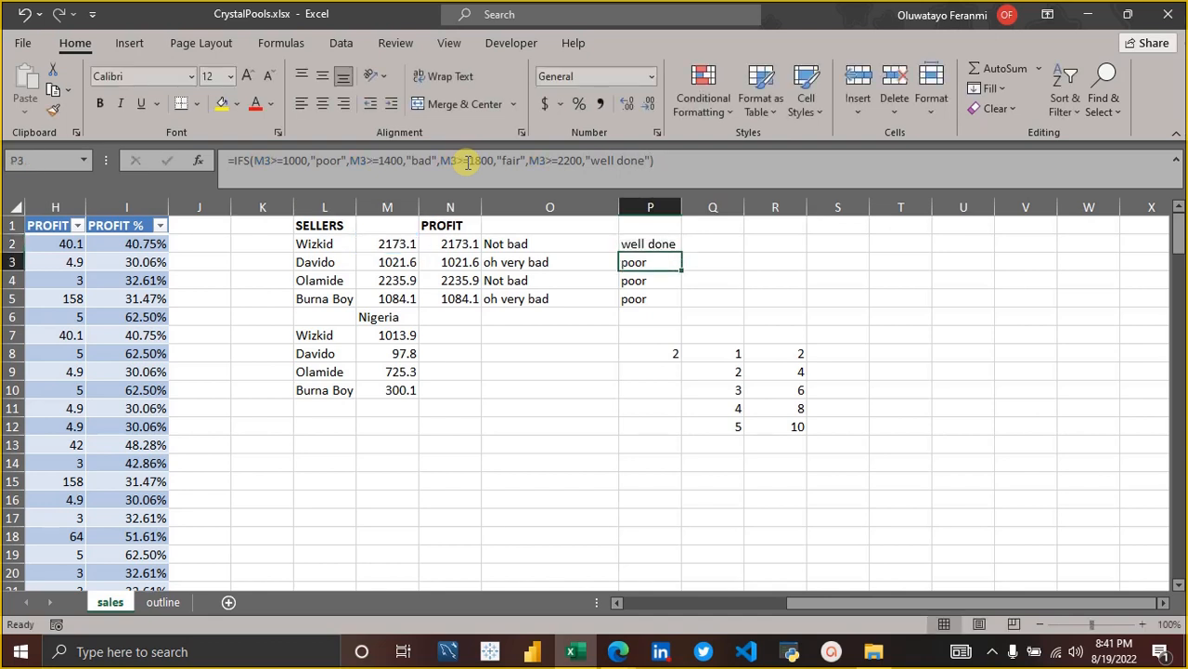
Fill the revised IFS formula from P2 down through P5.
click(670, 242)
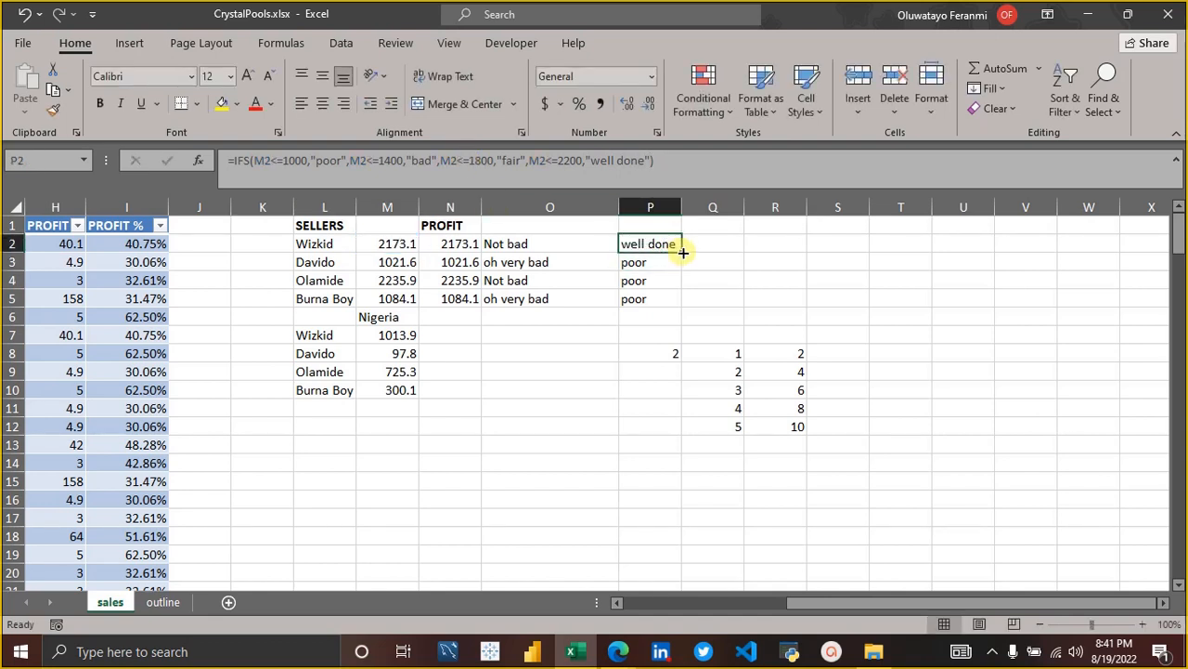
drag(681, 251, 676, 302)
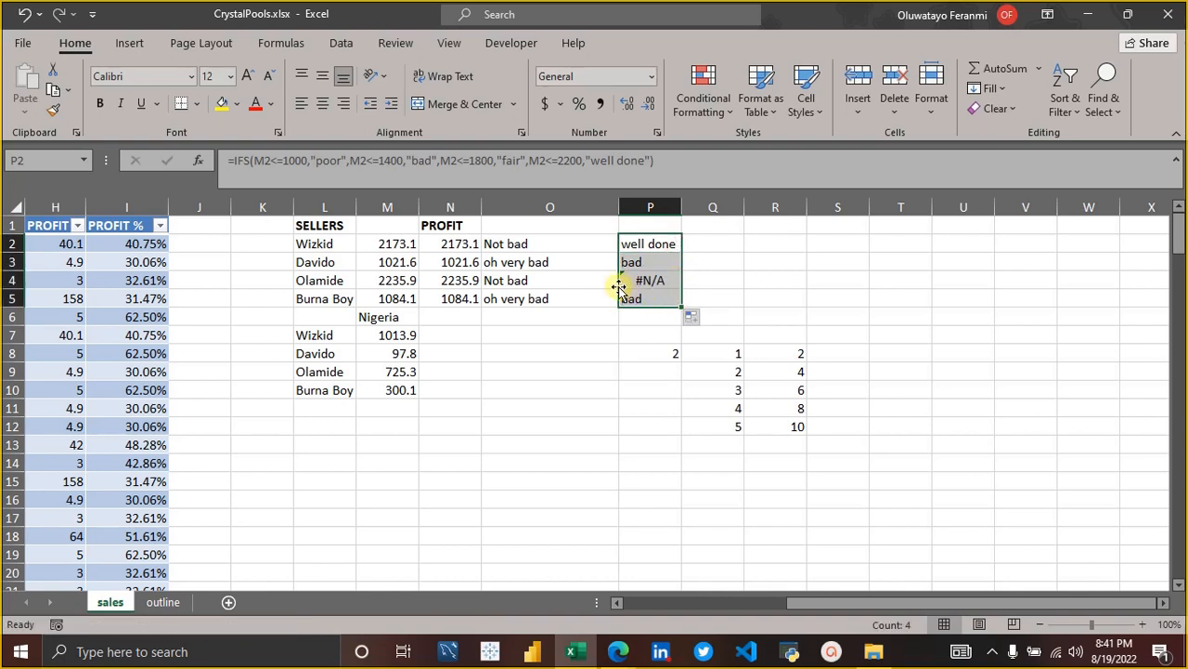
Change the fourth logical test of the IFS formula in P4 to M4>=2200 and commit it.
click(643, 285)
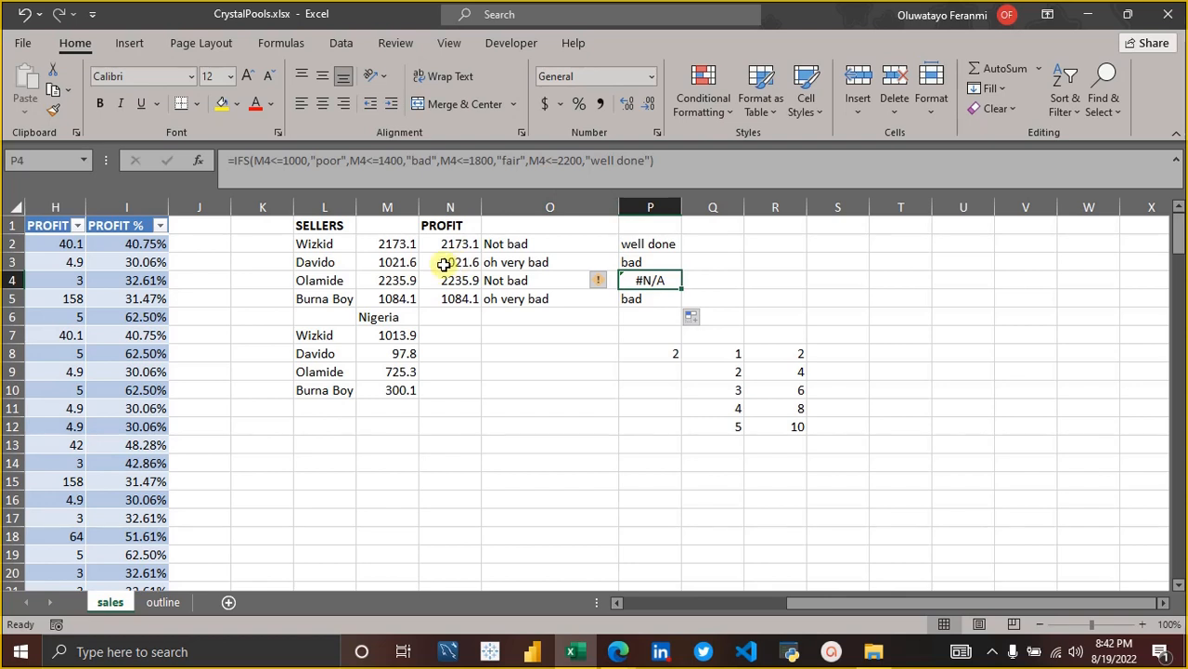
click(553, 160)
key(BackSpace)
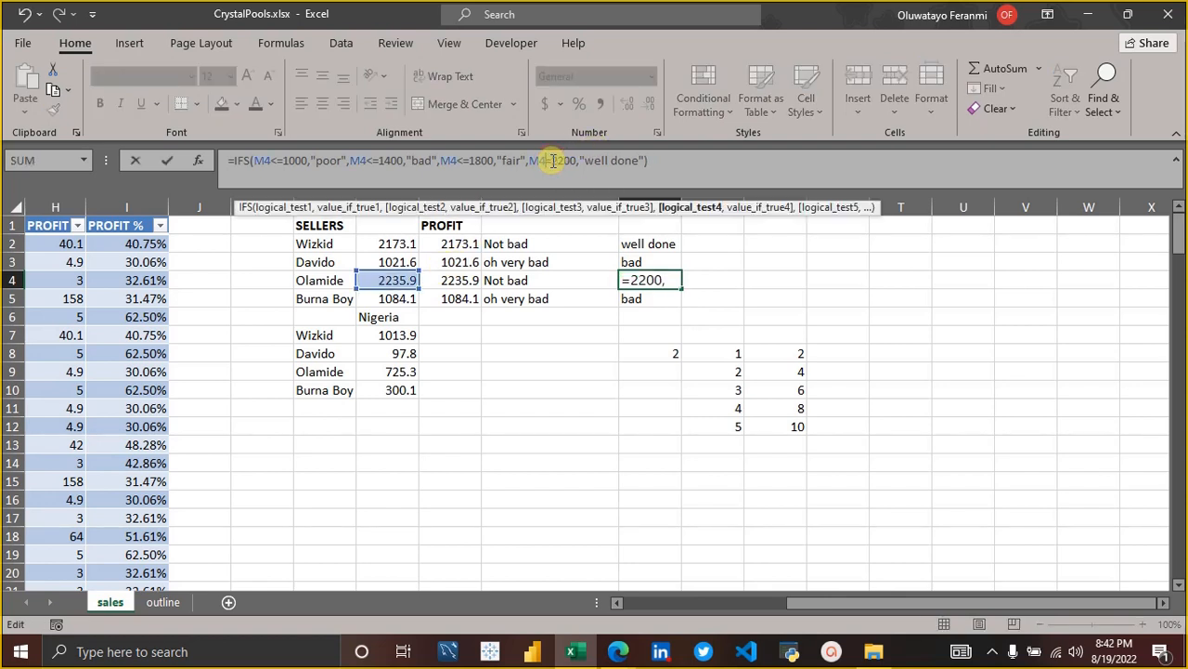
text(<)
key(BackSpace)
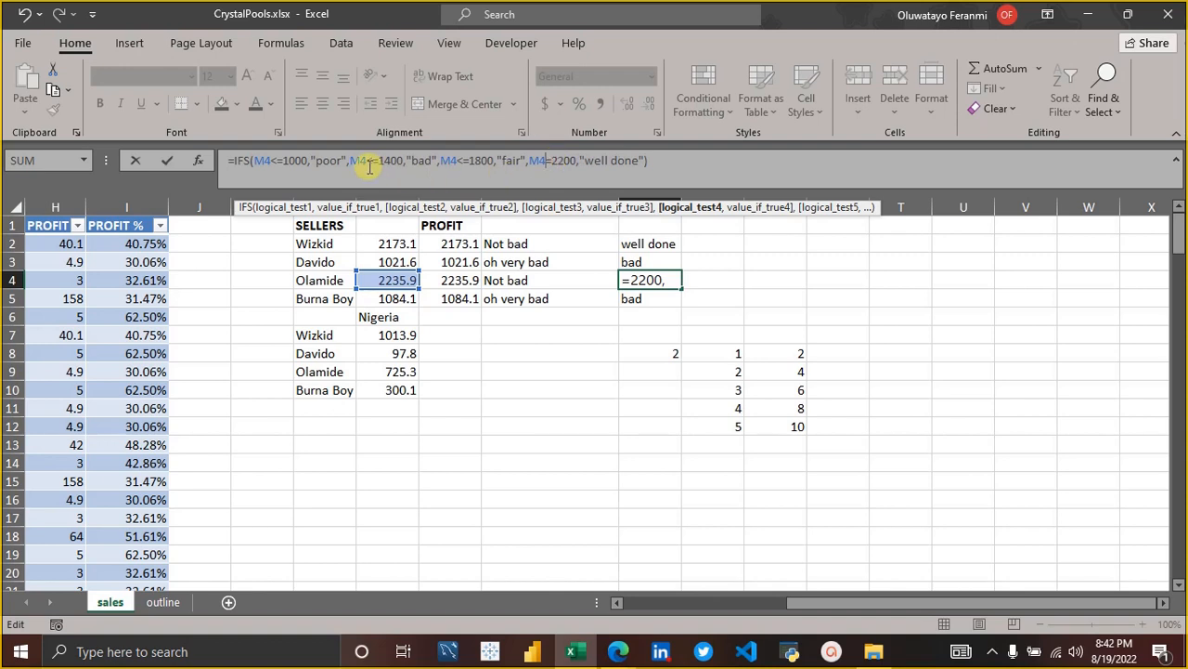
text(>)
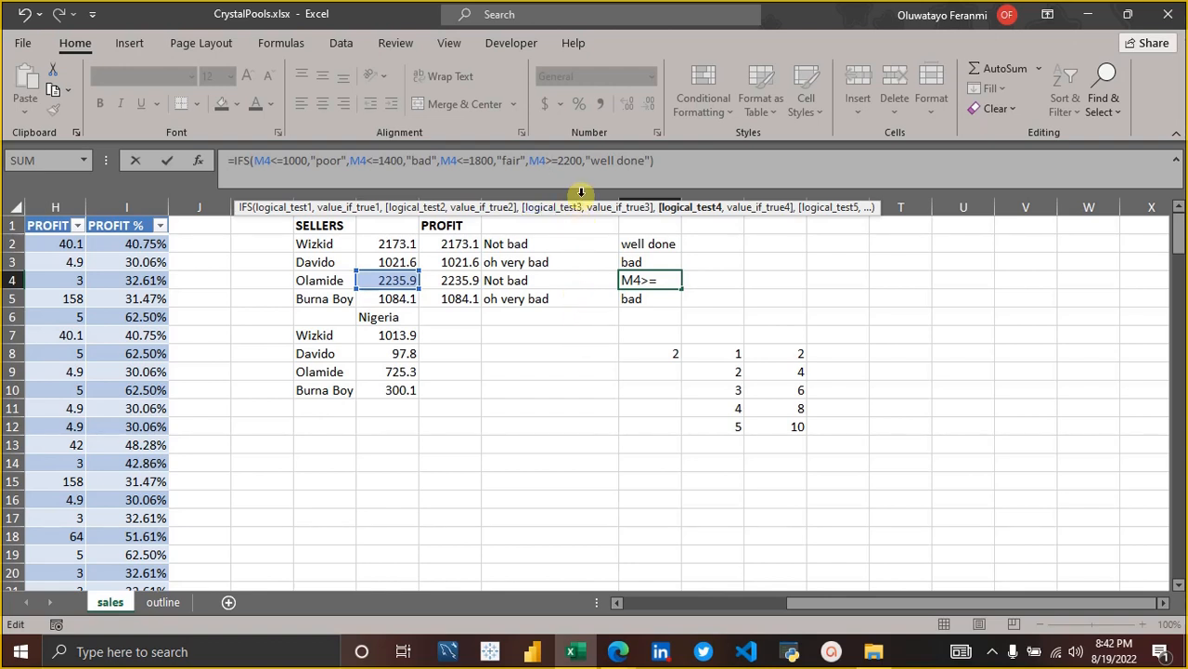
key(Return)
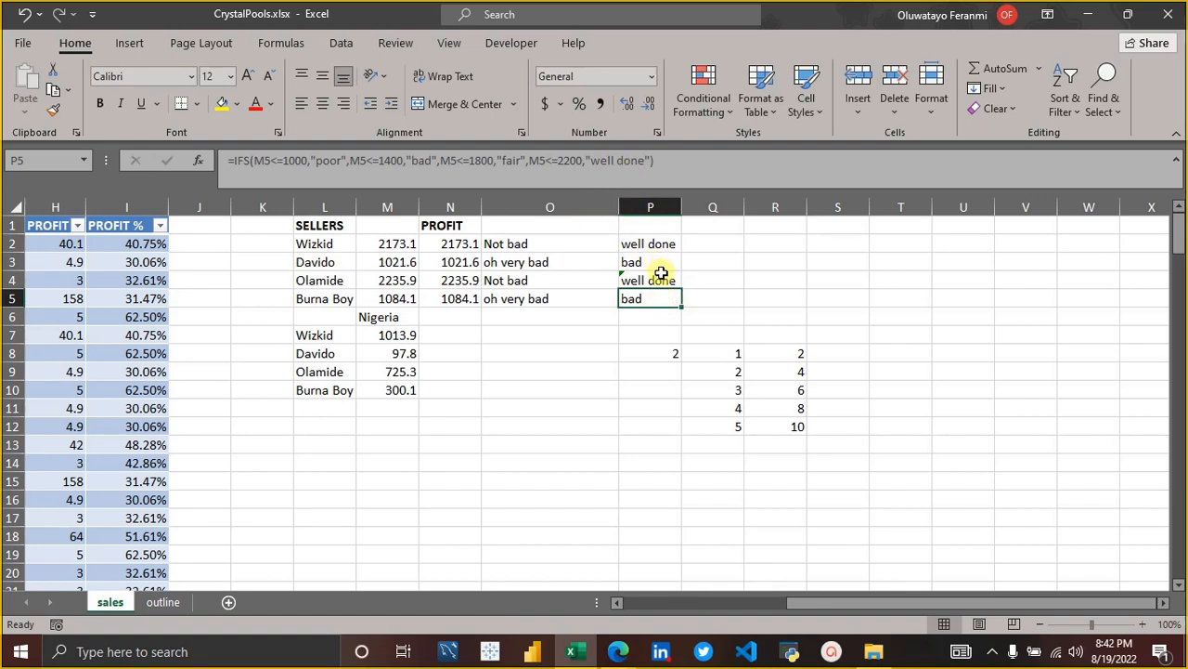
click(653, 282)
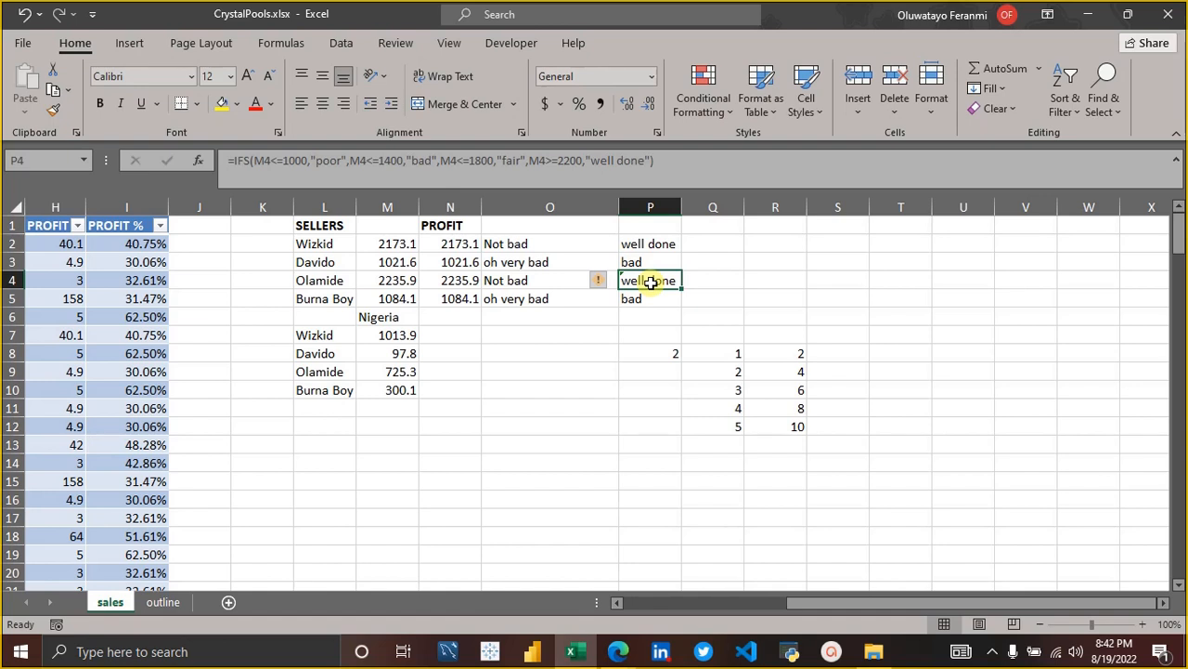
Delete the fourth logical test and its "well done" result from the IFS formula in P2.
click(657, 243)
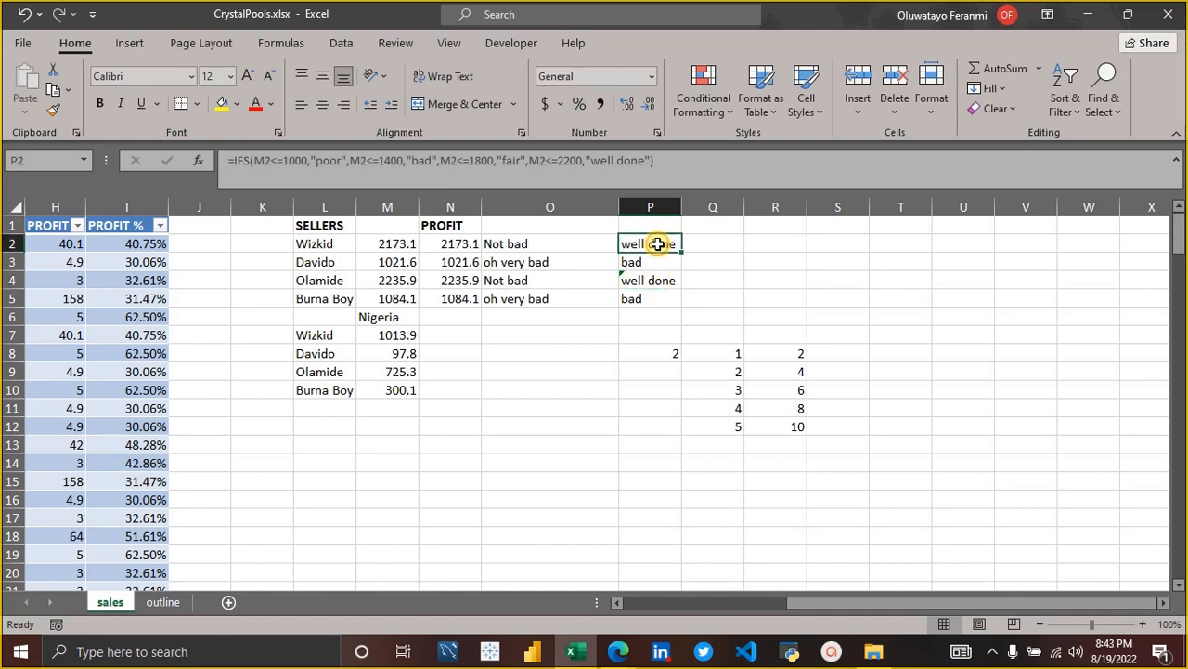
drag(657, 243, 652, 298)
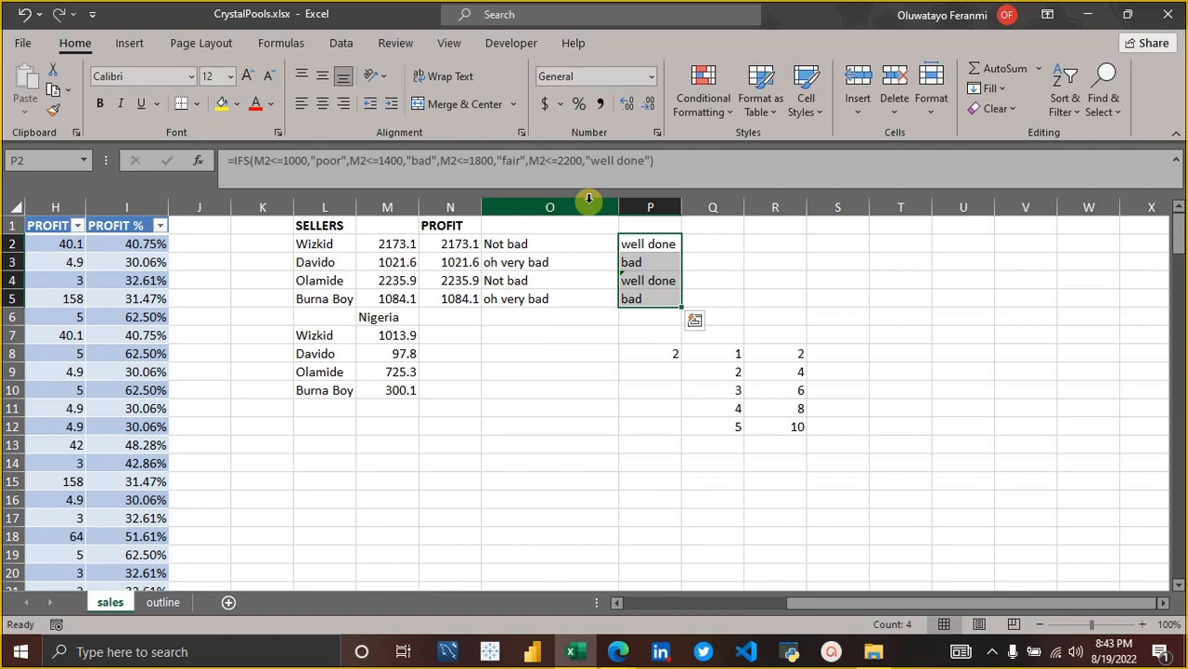
click(638, 159)
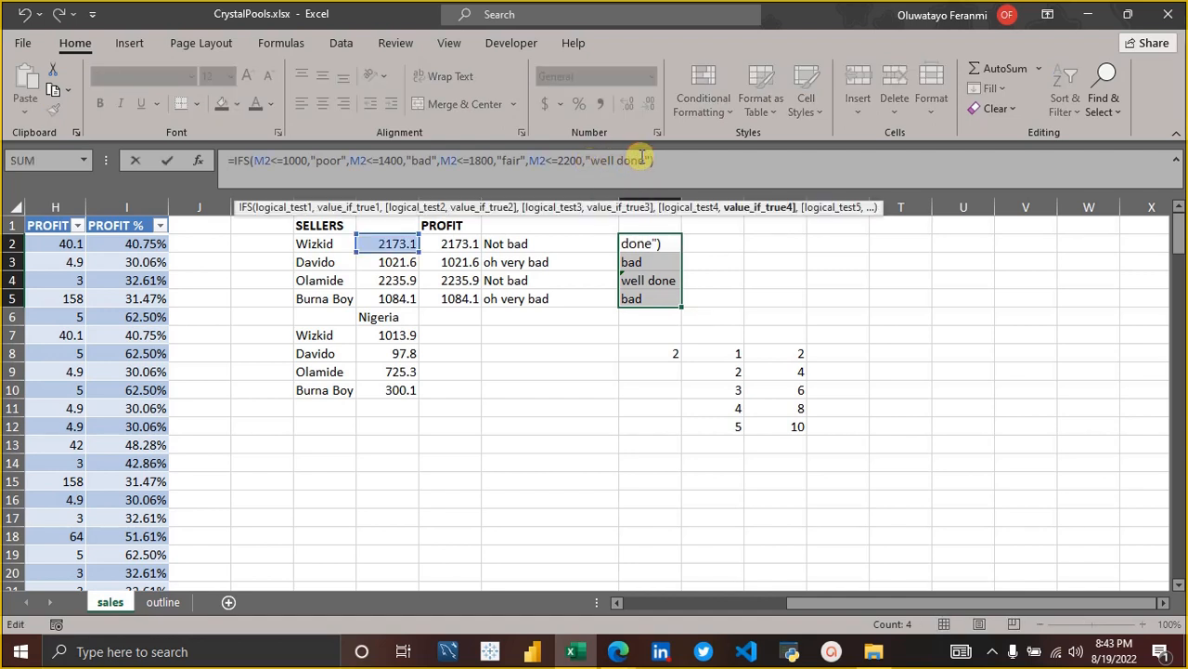
key(BackSpace)
key(BackSpace)
key(BackSpace)
key(BackSpace)
key(BackSpace)
key(BackSpace)
key(BackSpace)
key(BackSpace)
key(BackSpace)
key(BackSpace)
key(BackSpace)
key(BackSpace)
key(BackSpace)
key(BackSpace)
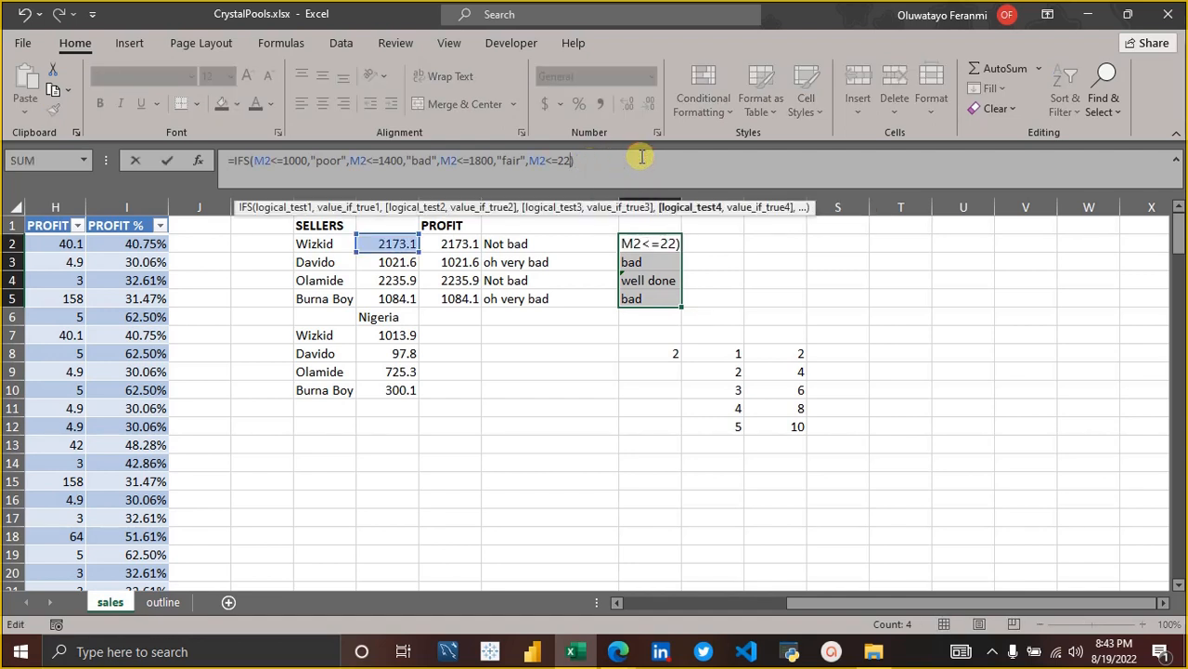
key(BackSpace)
key(BackSpace)
key(BackSpace)
key(BackSpace)
key(BackSpace)
key(BackSpace)
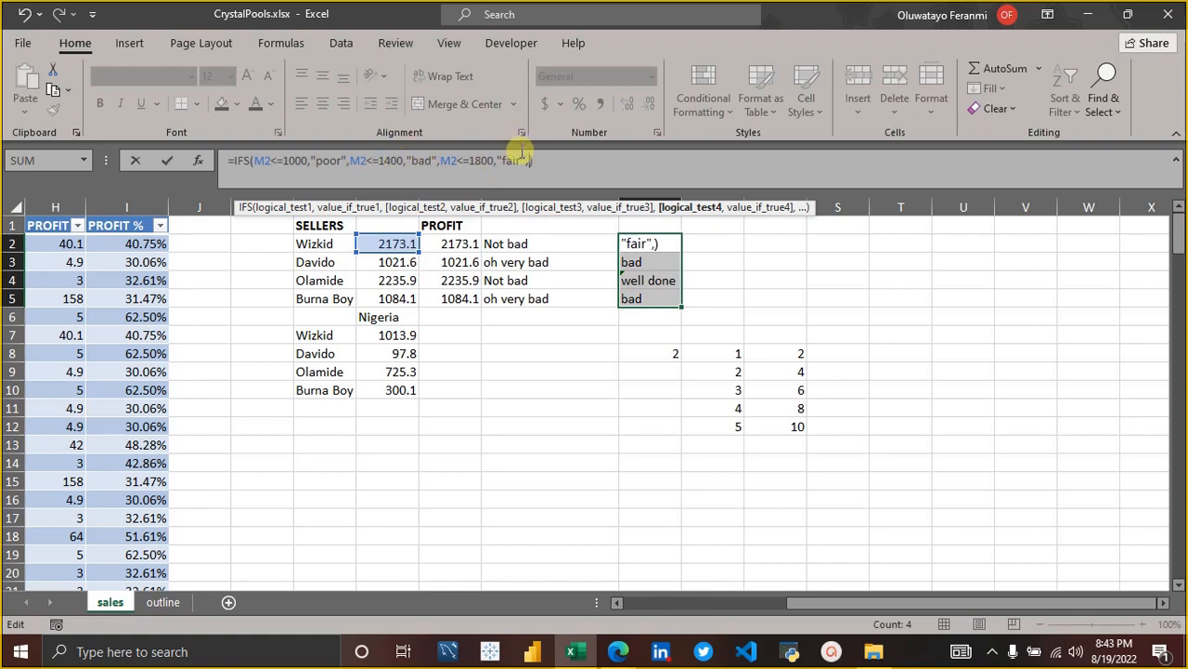
Try to commit the P2 IFS formula with "well done" as its last argument, without a logical test before it.
text("well done)
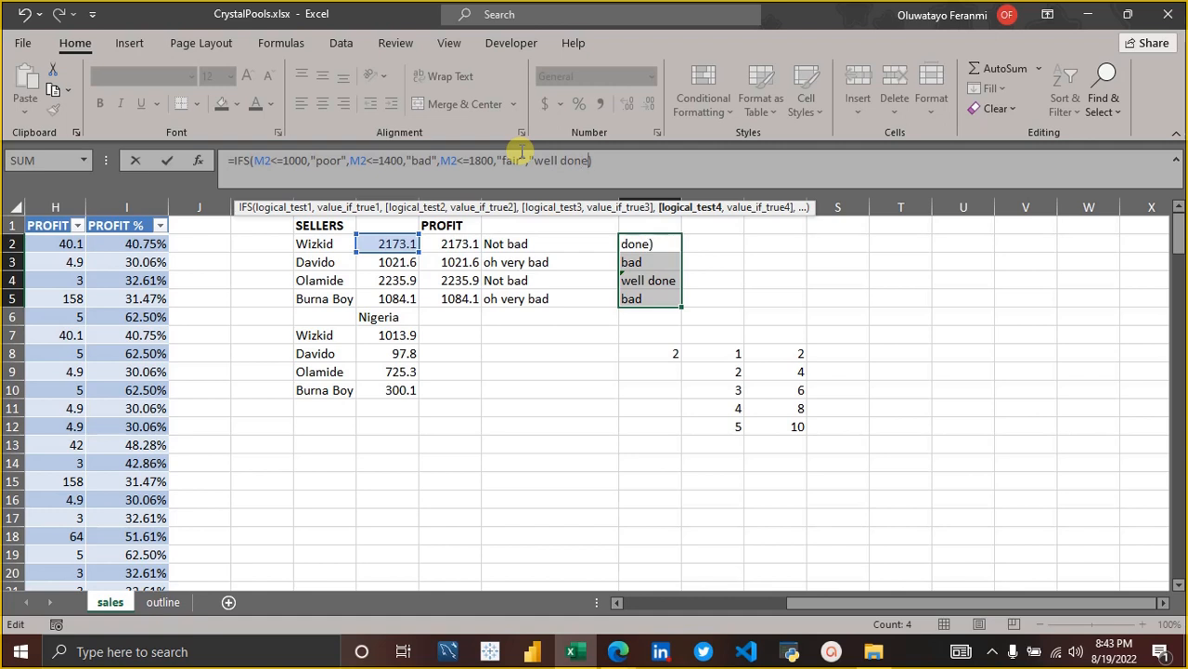
text(")
key(Return)
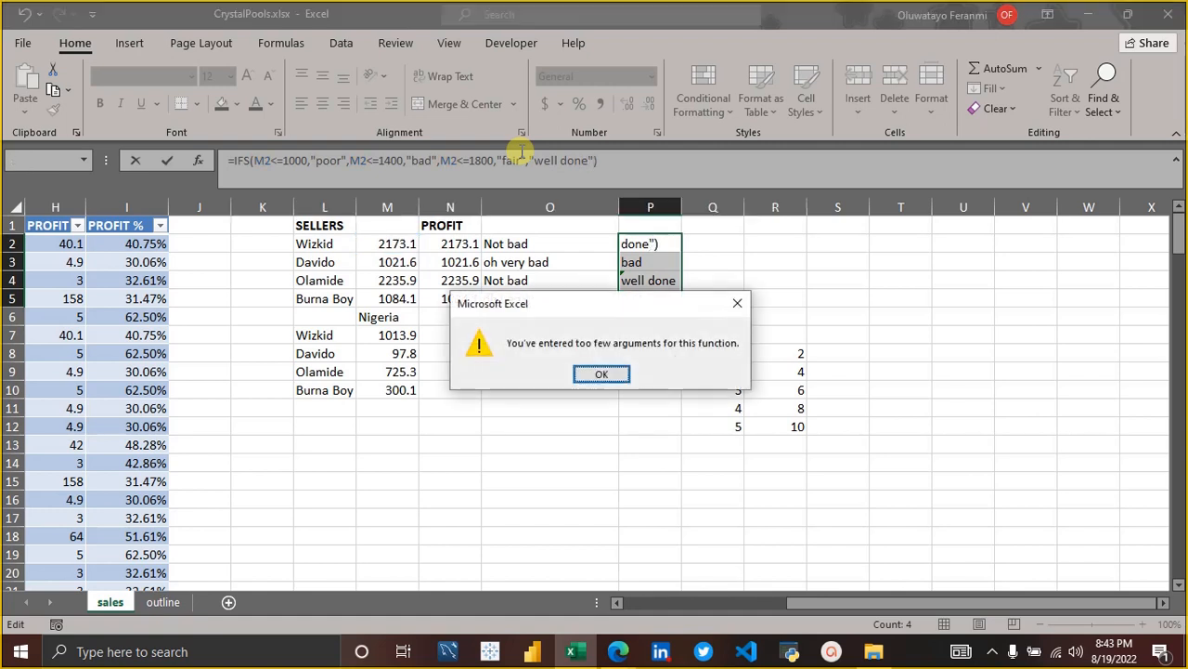
key(Return)
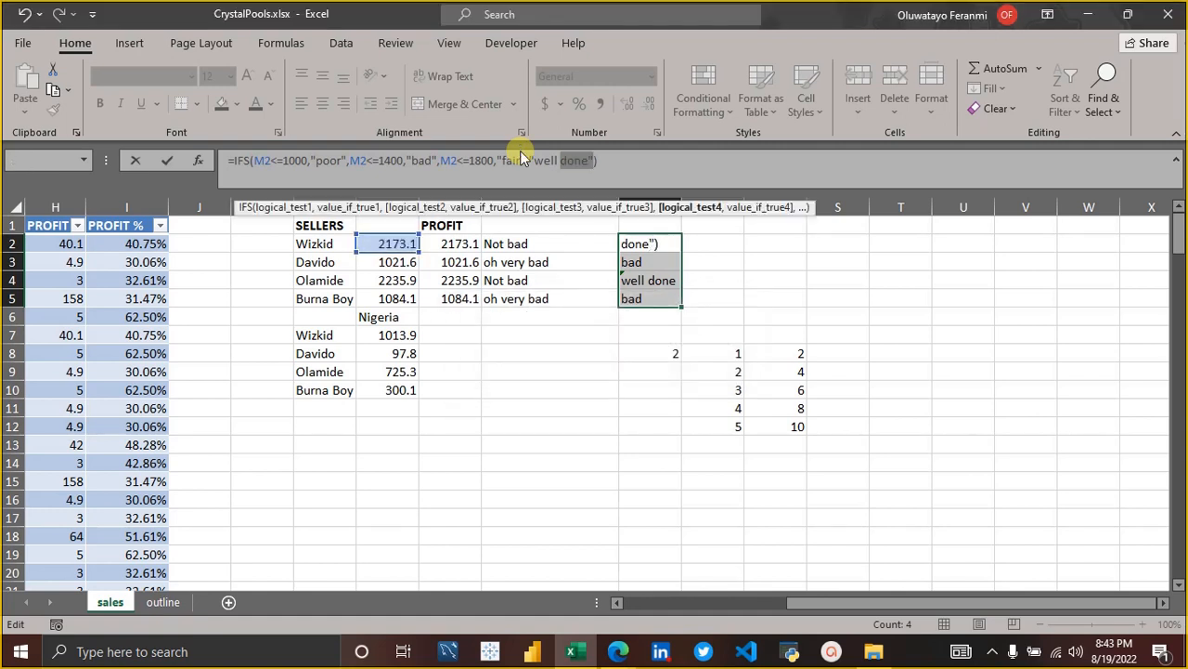
Insert the logical test m2>1800 ahead of "well done" in the P2 IFS formula.
click(532, 160)
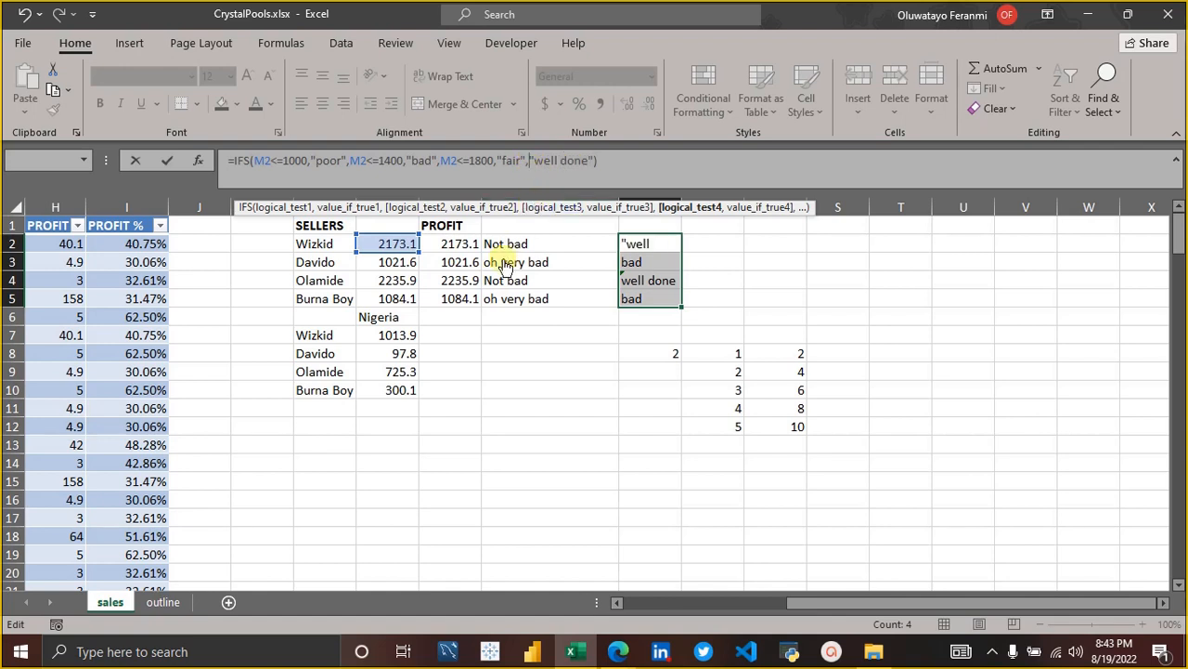
text(m)
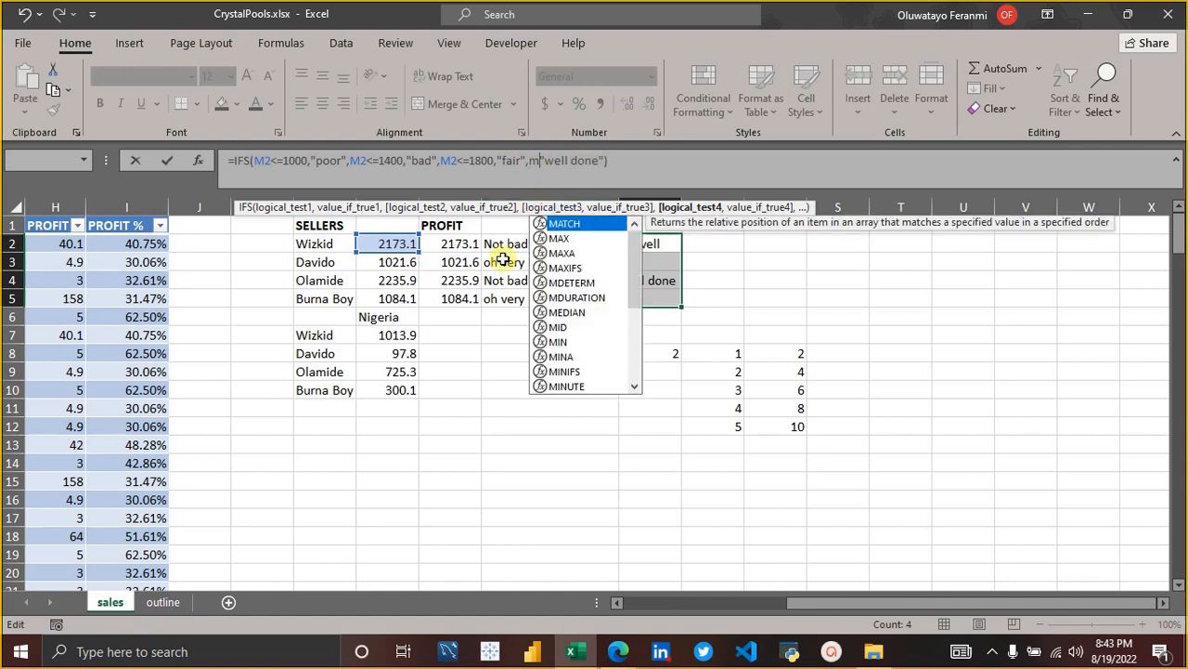
text(2)
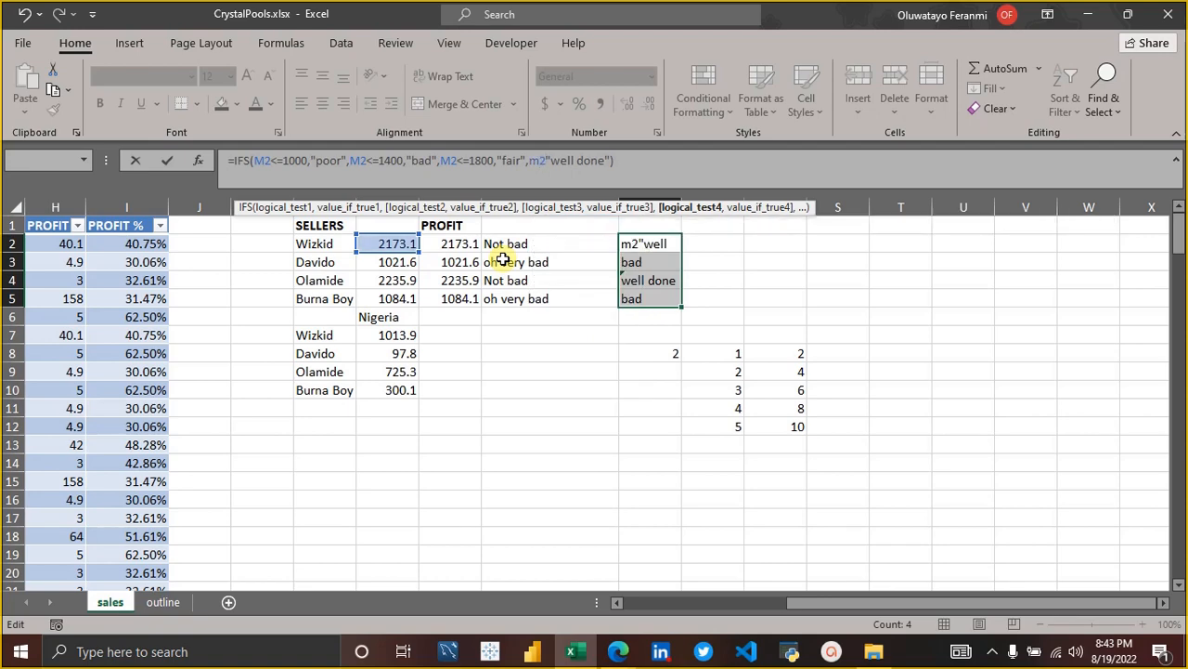
text(>)
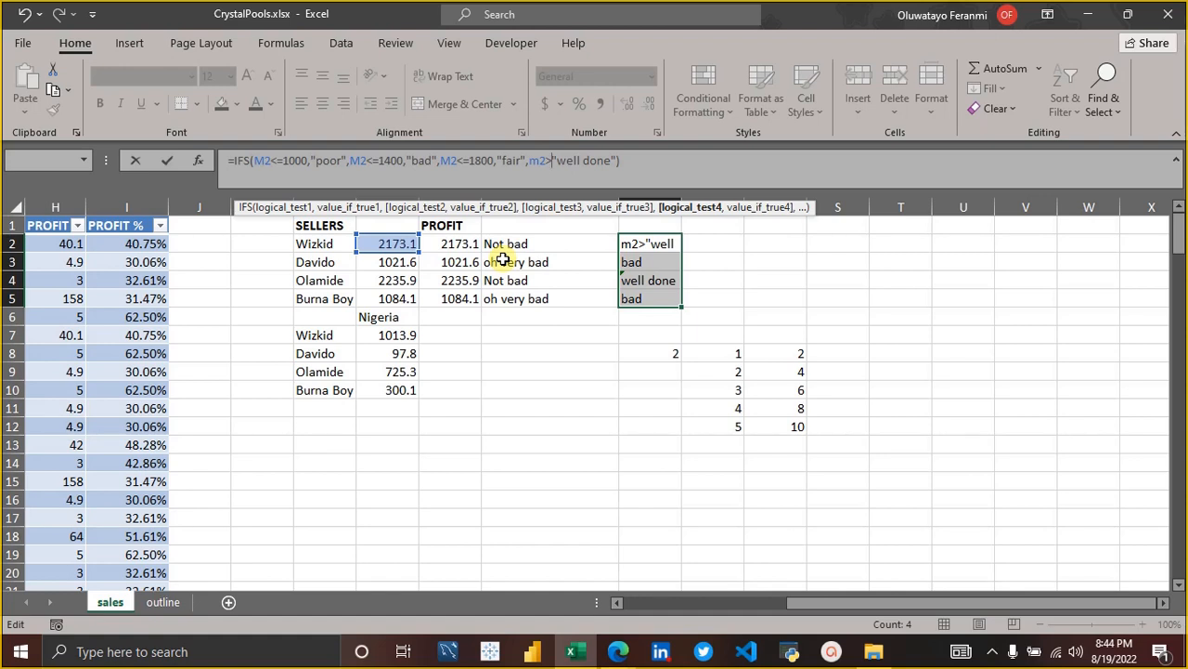
text(1)
key(BackSpace)
text(2)
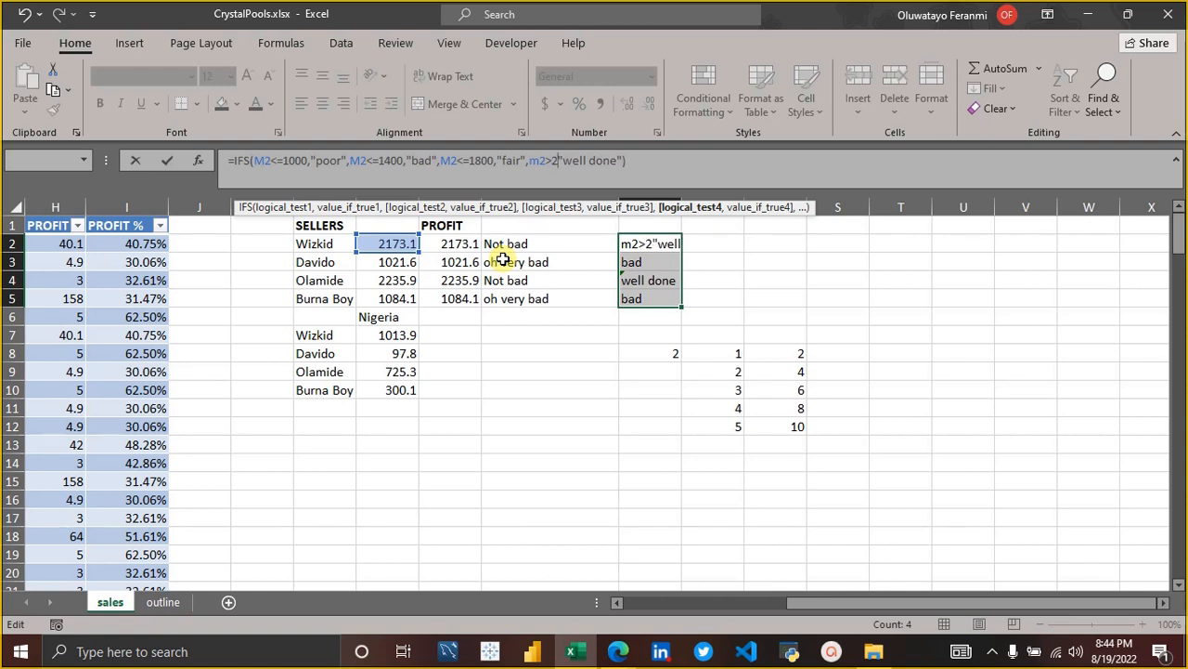
key(BackSpace)
text(1800)
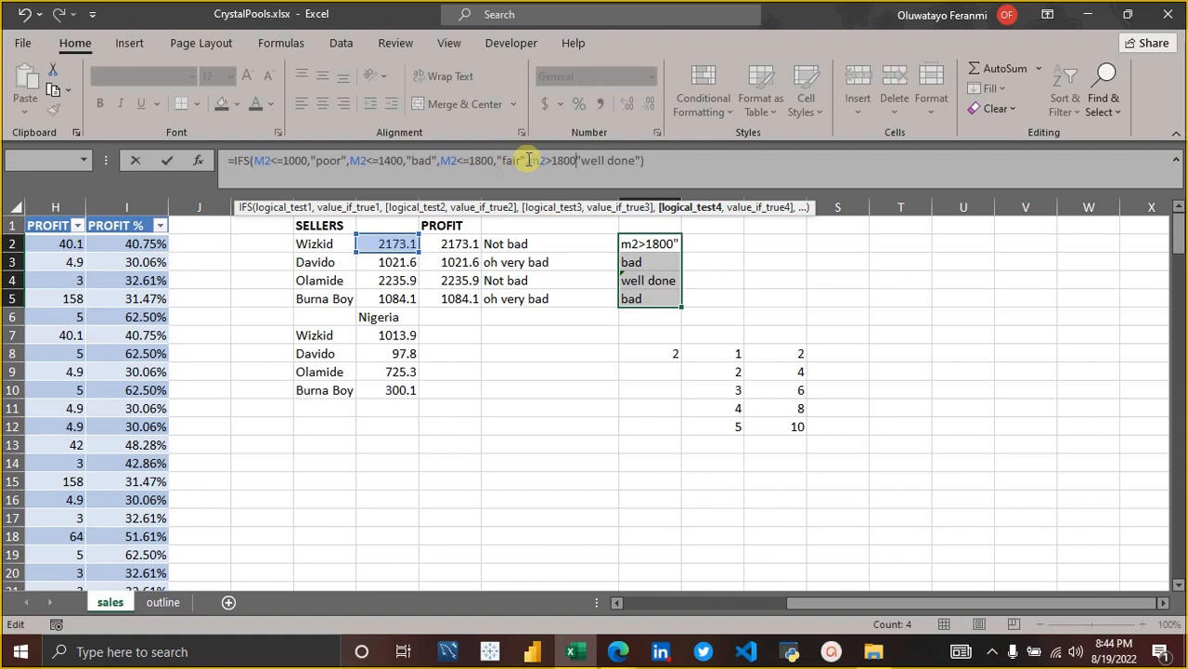
Change the threshold in the fourth test of the P2 formula to 2200 and try to commit the formula.
key(BackSpace)
key(BackSpace)
key(BackSpace)
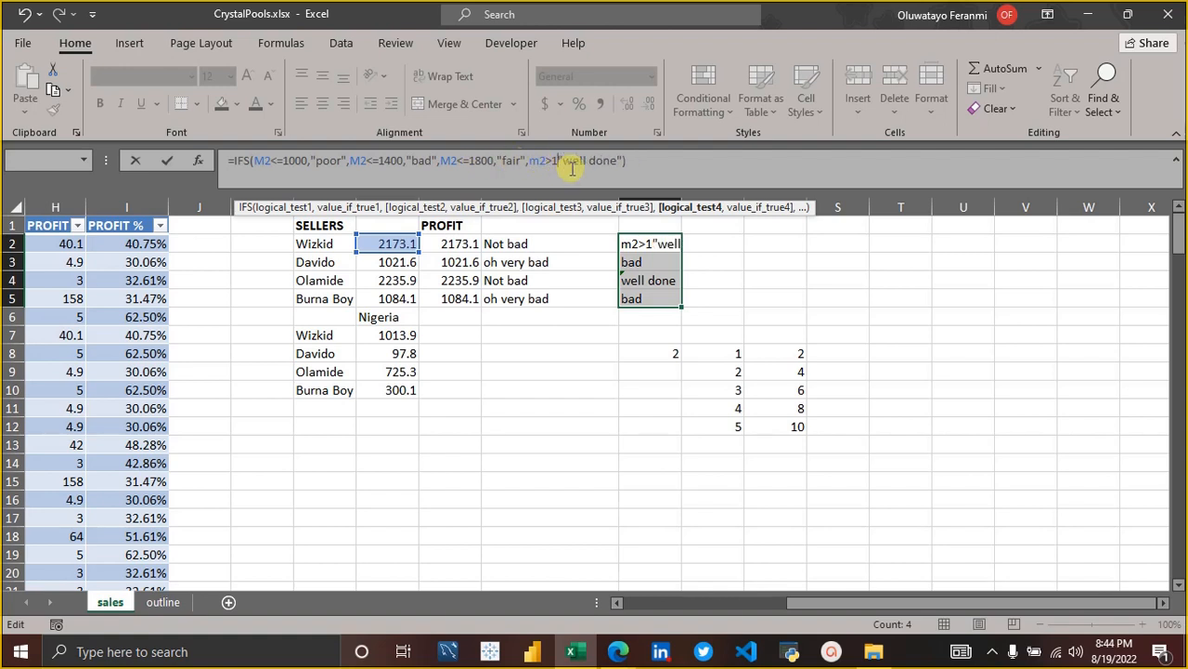
key(BackSpace)
text(2200)
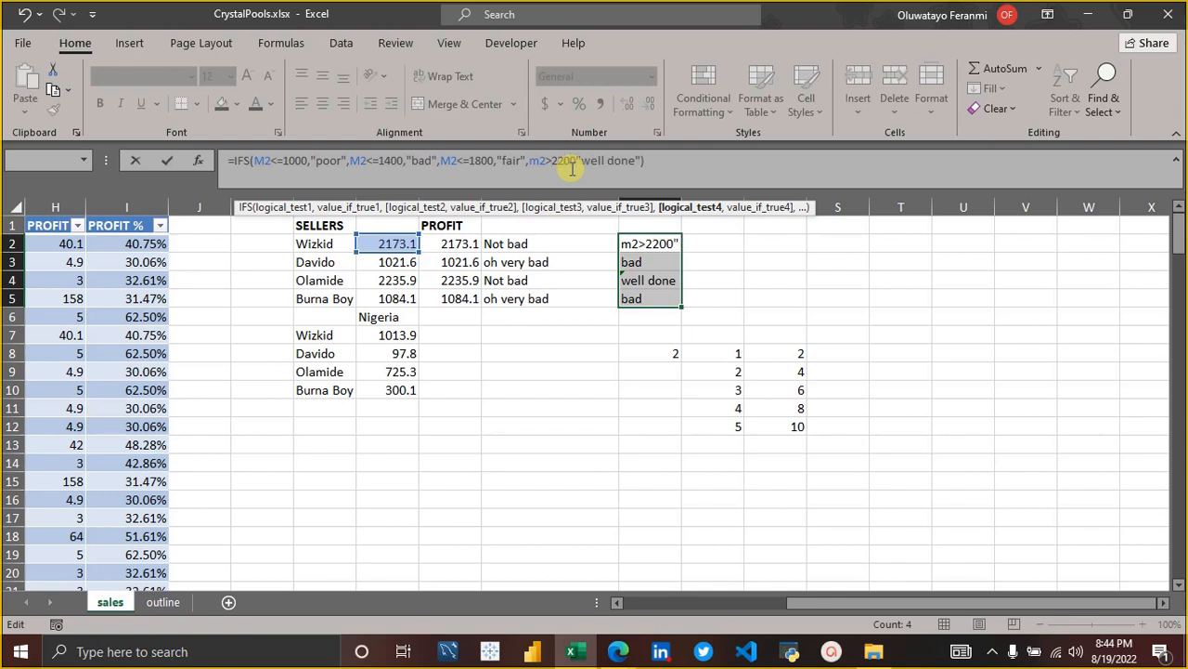
text(=)
key(Return)
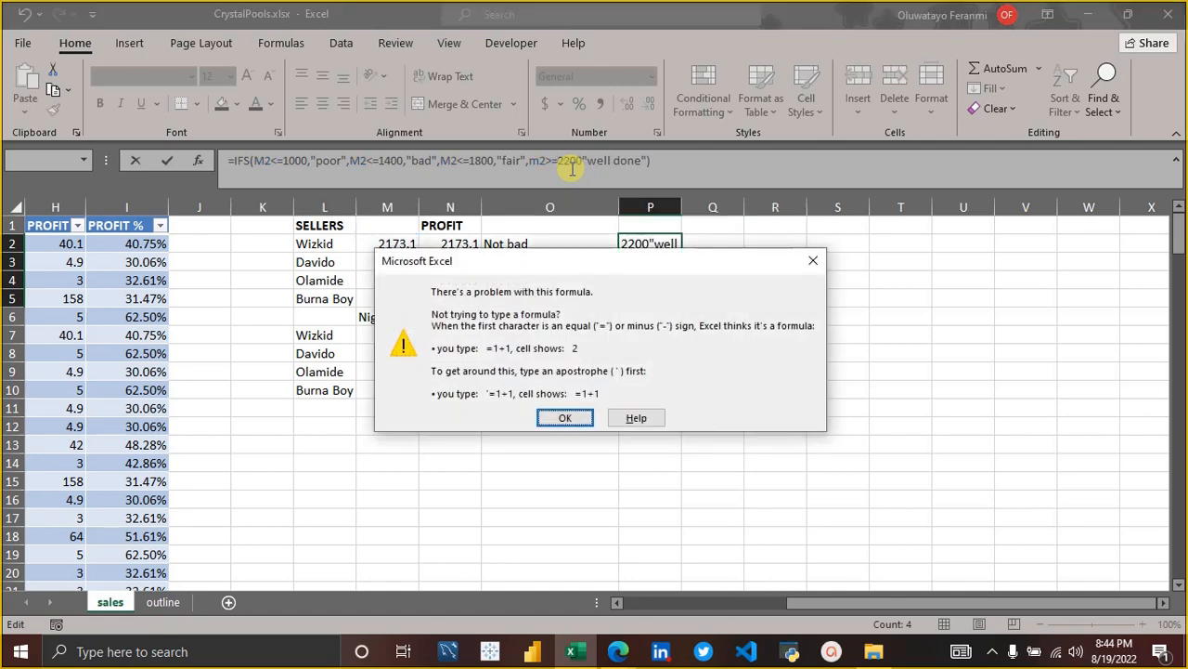
click(813, 260)
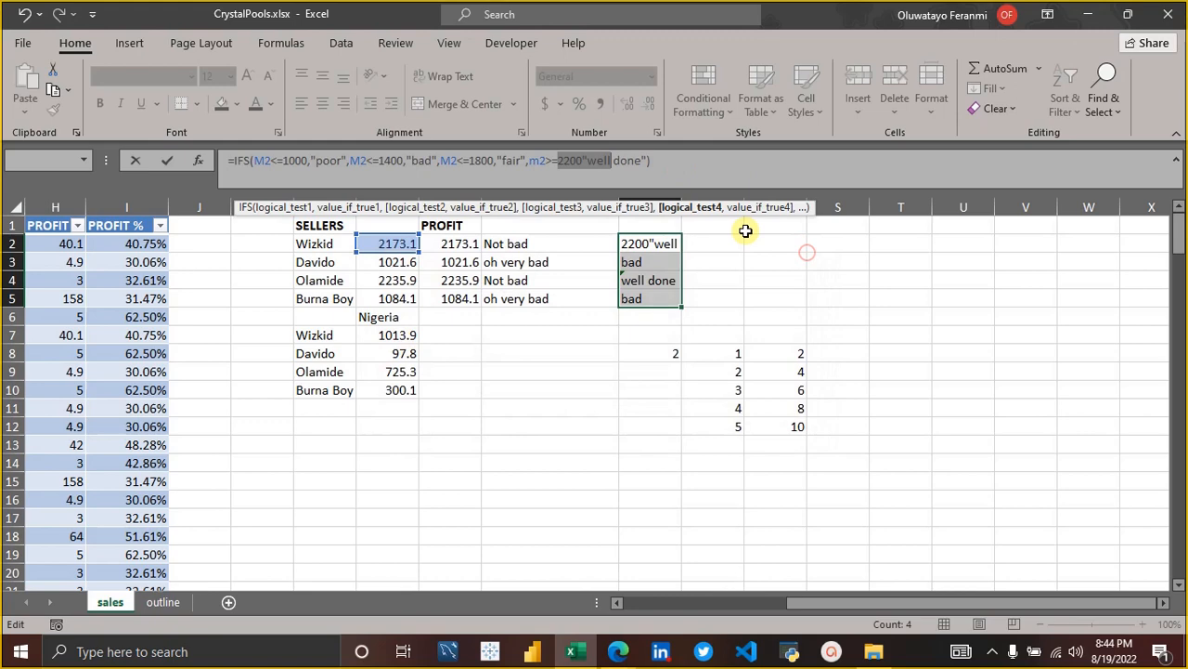
Make the fourth test m2>=2200, separate it from "well done" with a comma, and commit the P2 formula.
click(544, 162)
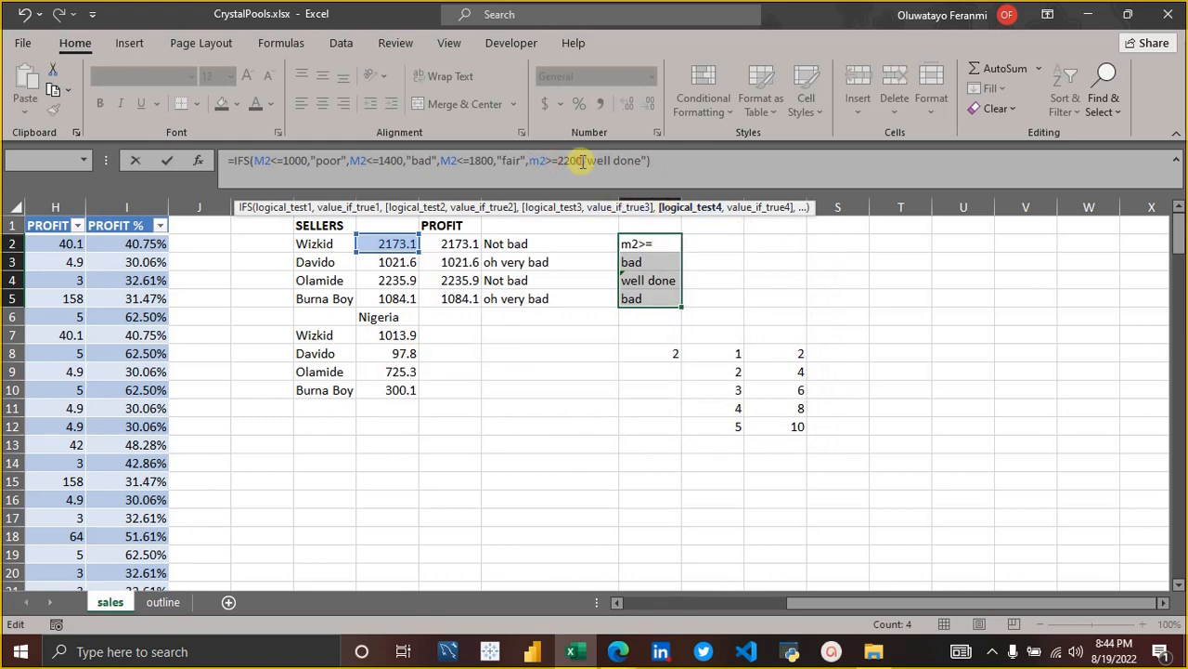
click(583, 161)
text(,)
key(Return)
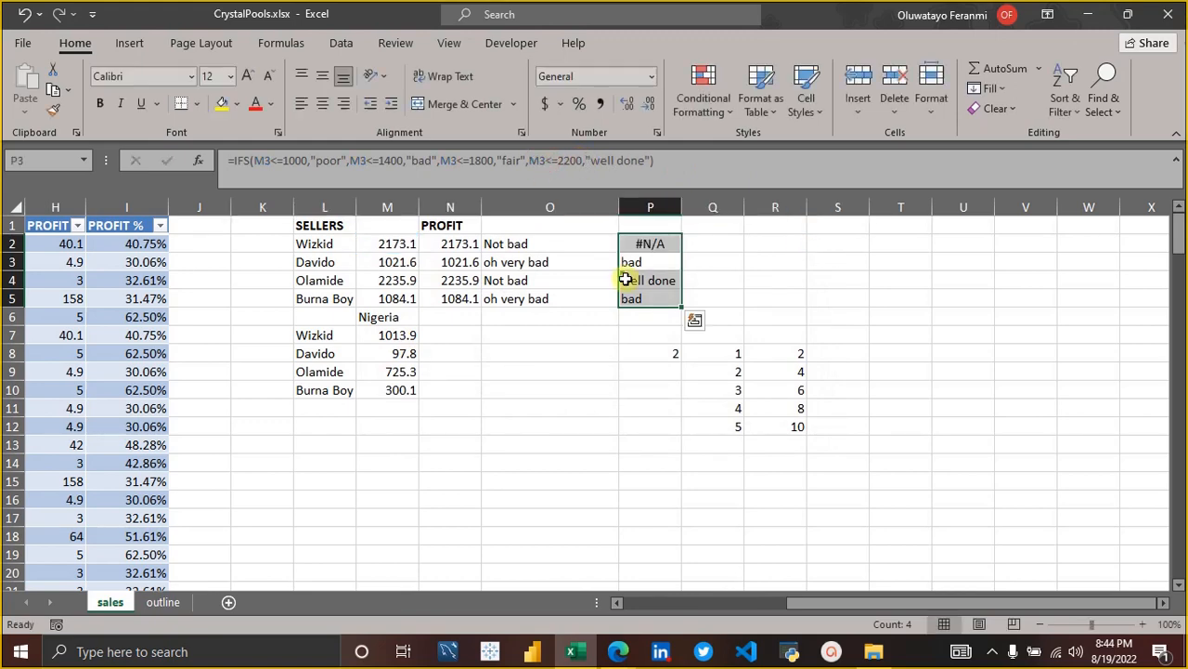
Fill the corrected IFS formula from P2 down through P5.
click(670, 245)
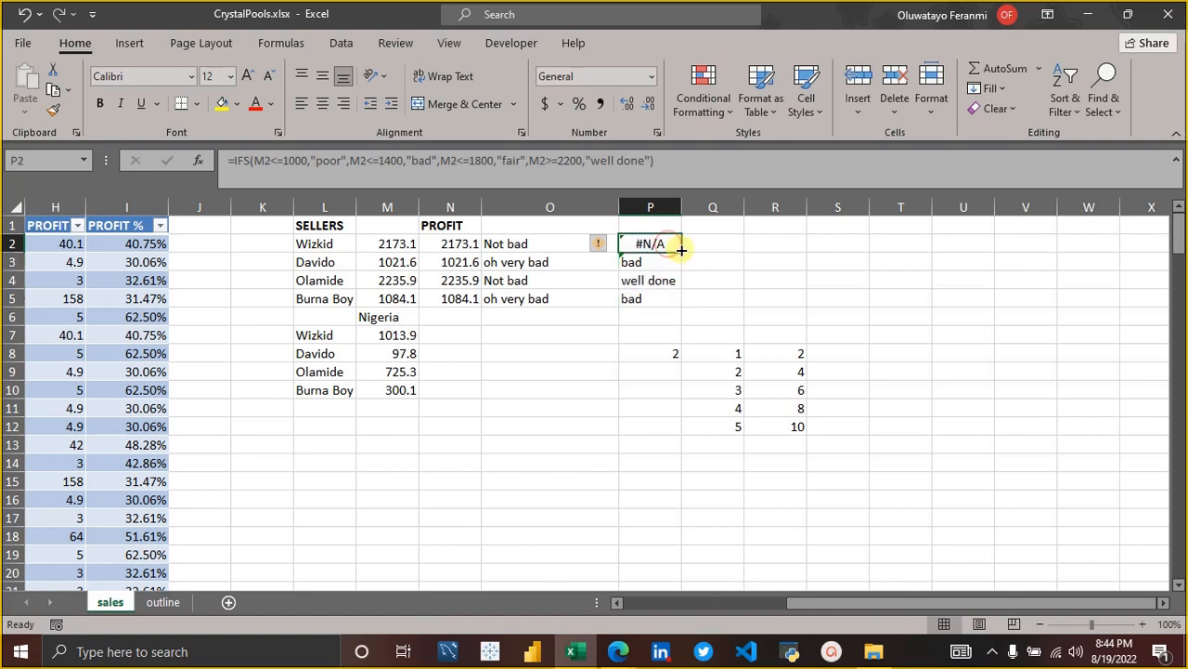
drag(681, 250, 677, 287)
drag(676, 305, 676, 305)
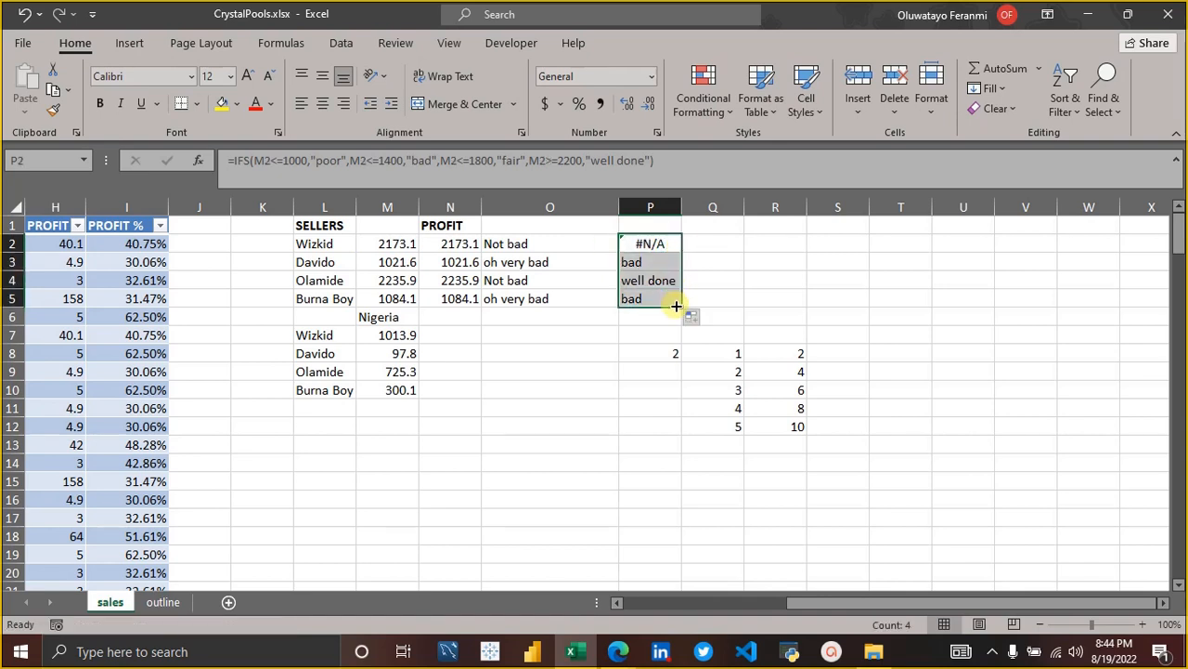
Change the cell reference in the fourth logical test of the P4 formula so it reads M2>=2200, and commit.
click(664, 283)
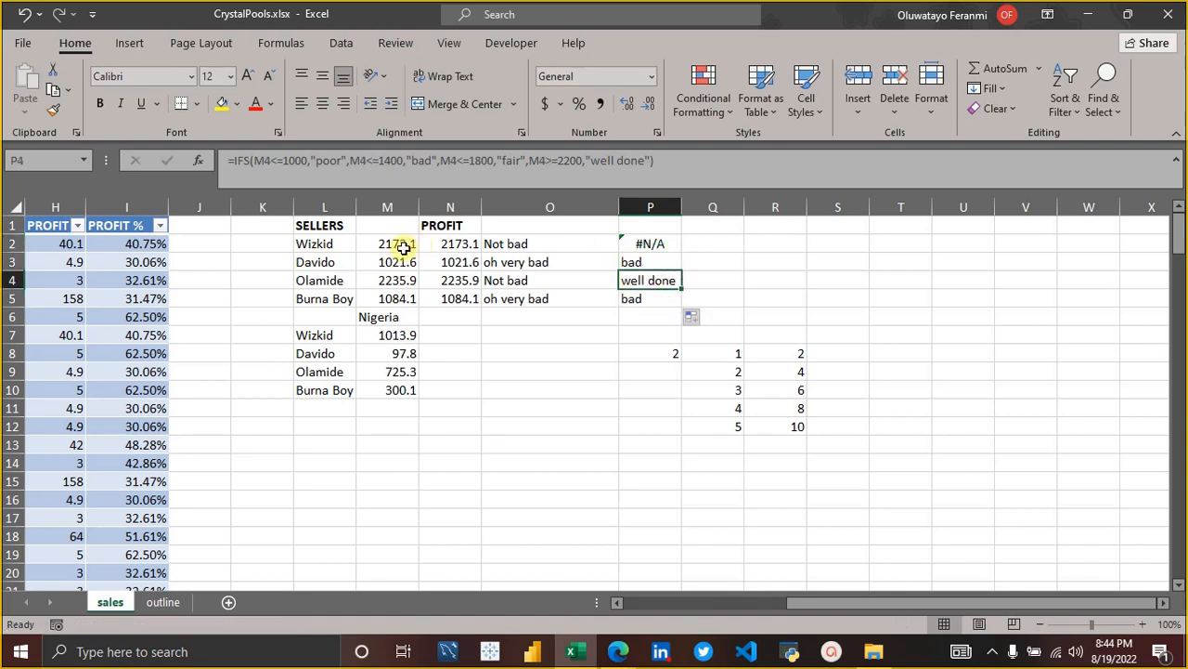
click(549, 161)
key(BackSpace)
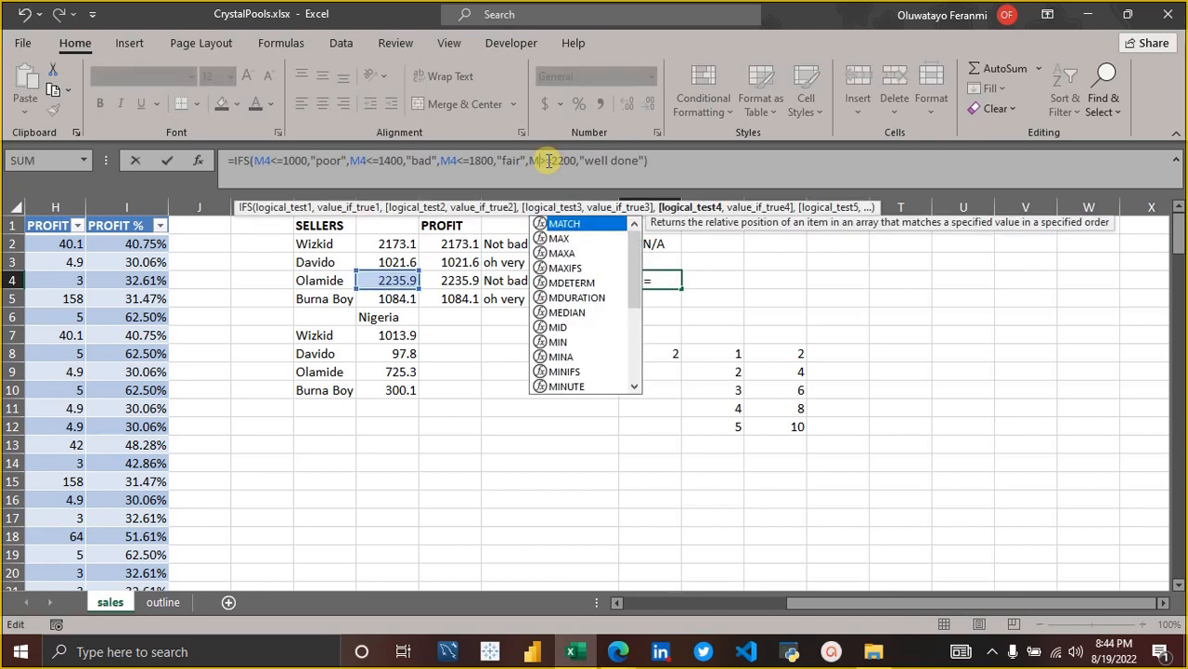
text(2)
key(Return)
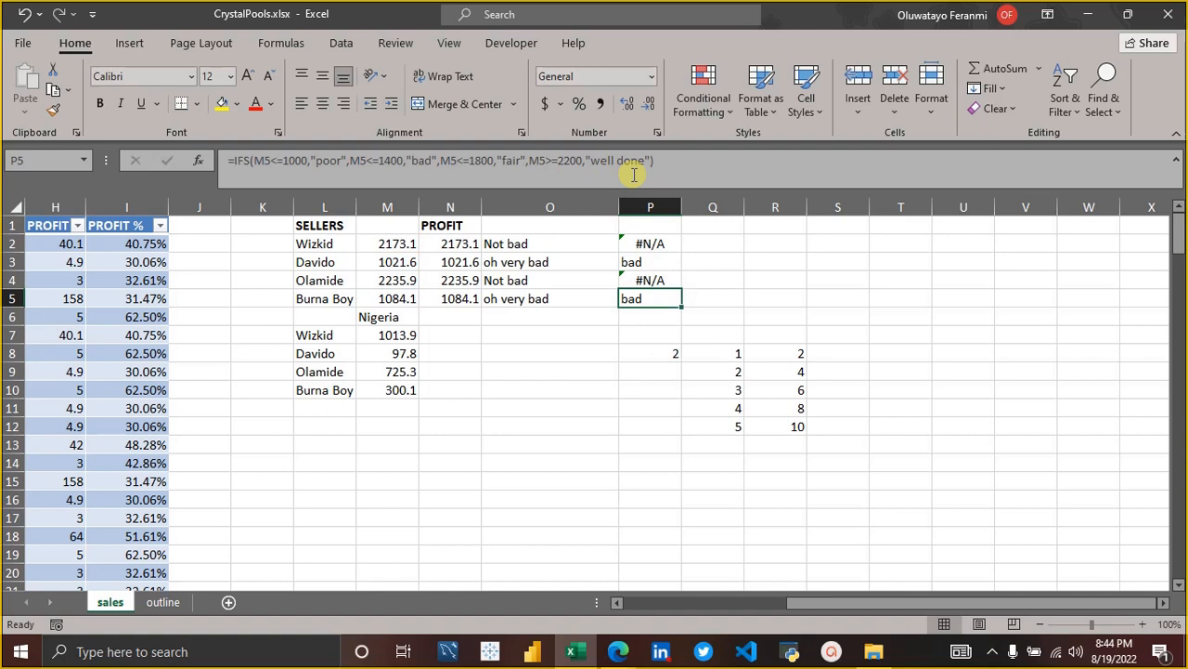
Examine the fourth logical test of the IFS formula in P2 and recommit the formula.
click(662, 245)
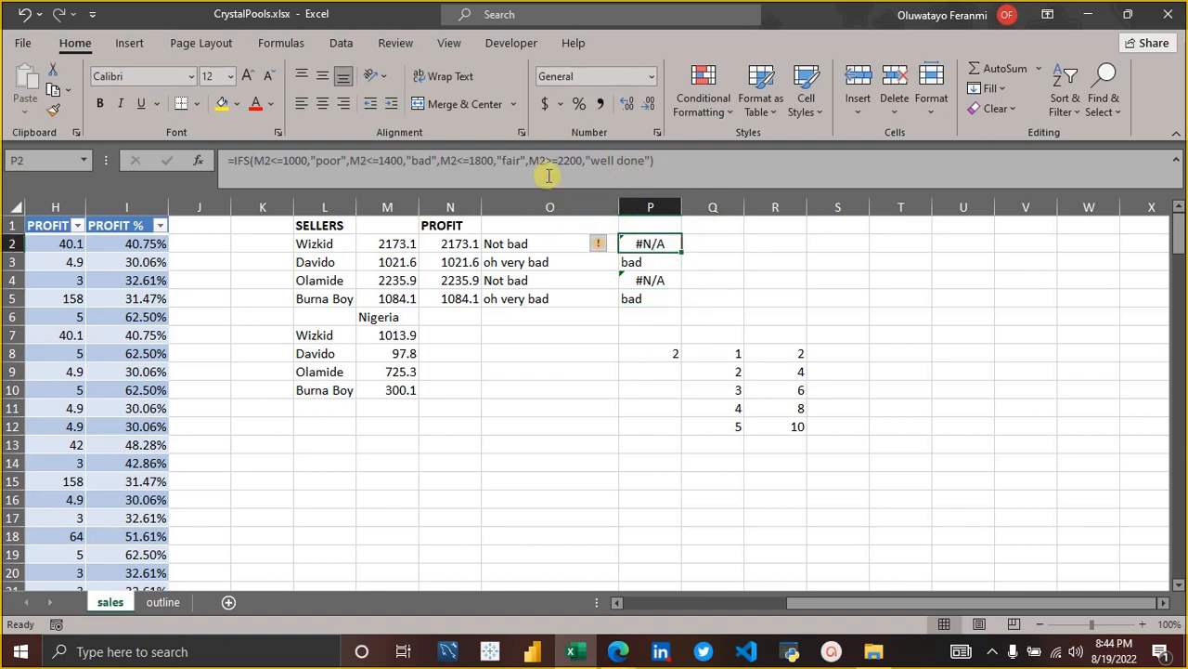
click(675, 161)
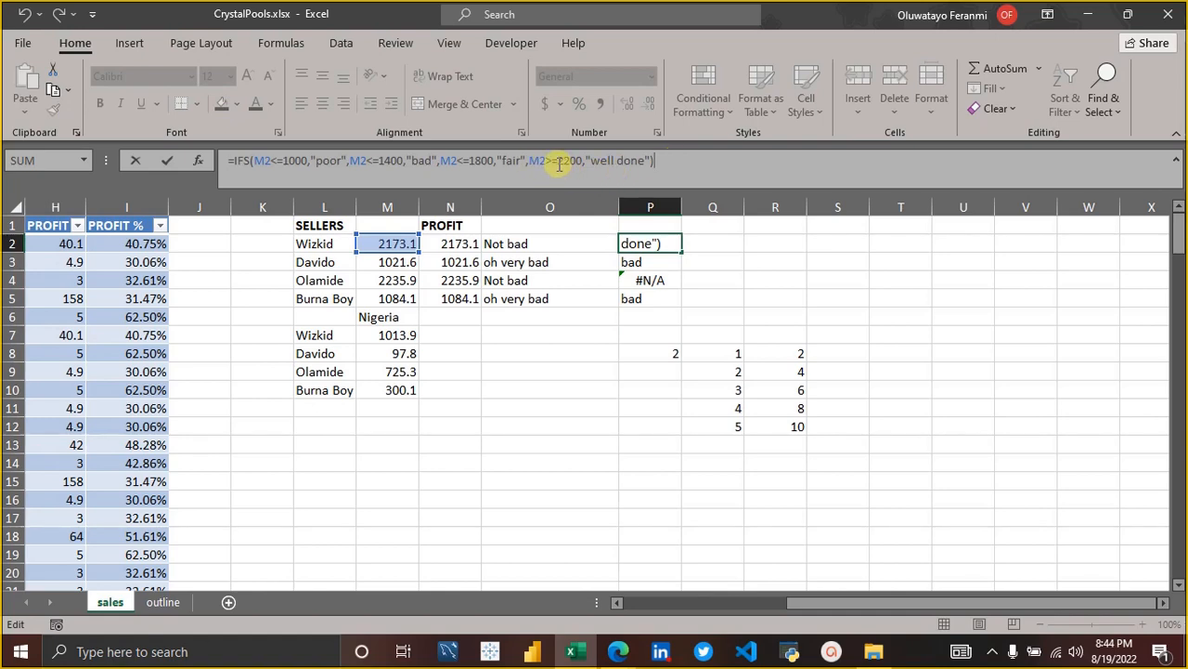
key(Return)
key(Up)
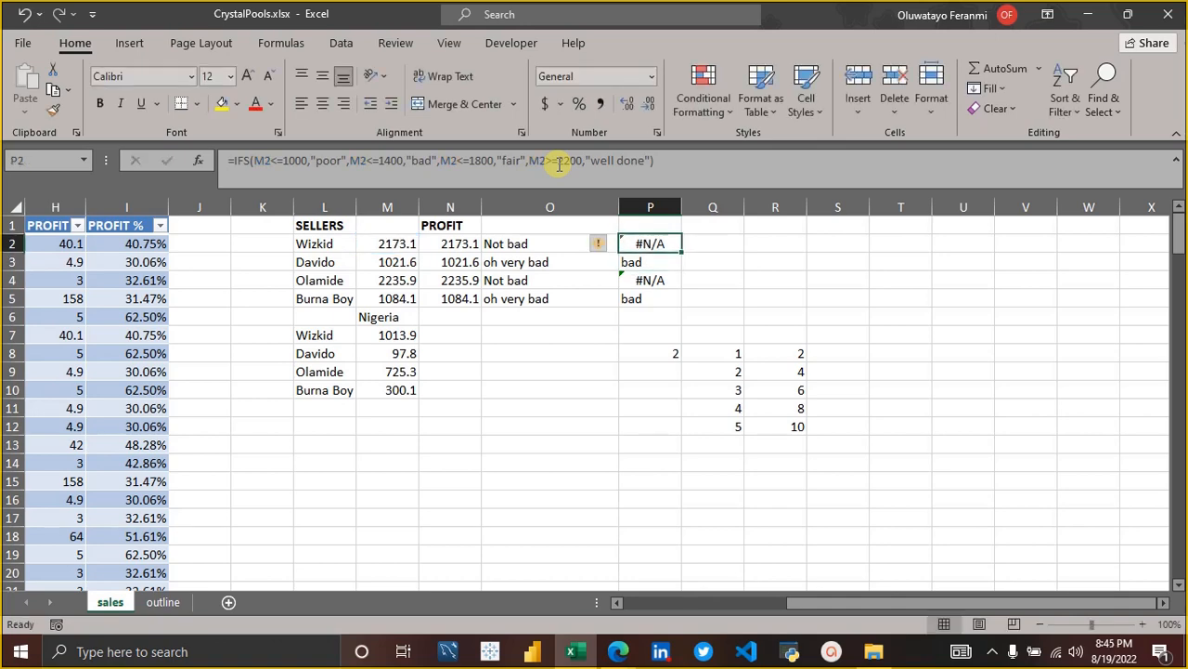
click(666, 156)
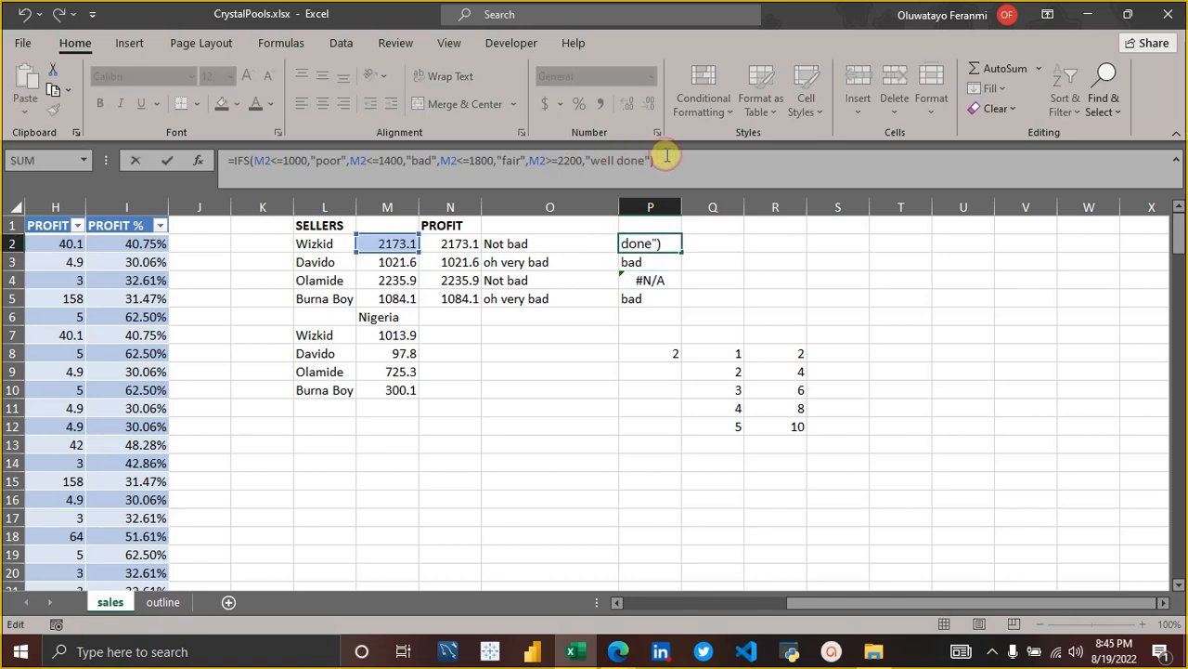
key(Return)
key(Up)
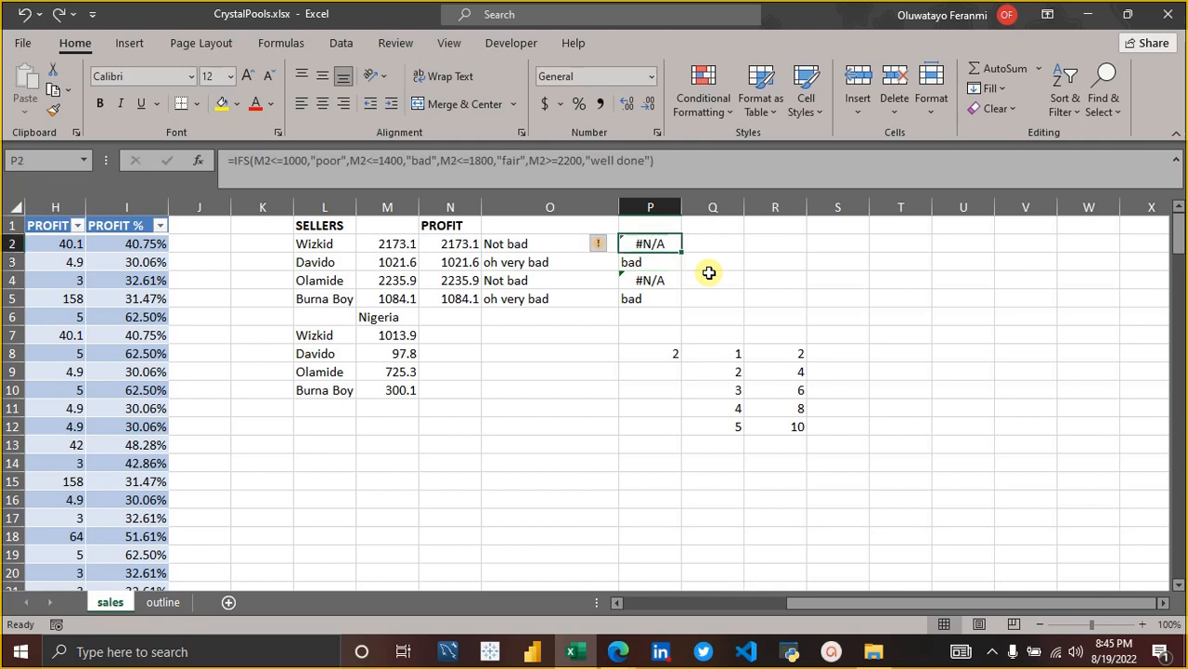
Undo the last three changes to the IFS formulas in column P and inspect the formula in P4.
key(ctrl+z)
key(ctrl+z)
key(ctrl+z)
key(ctrl+z)
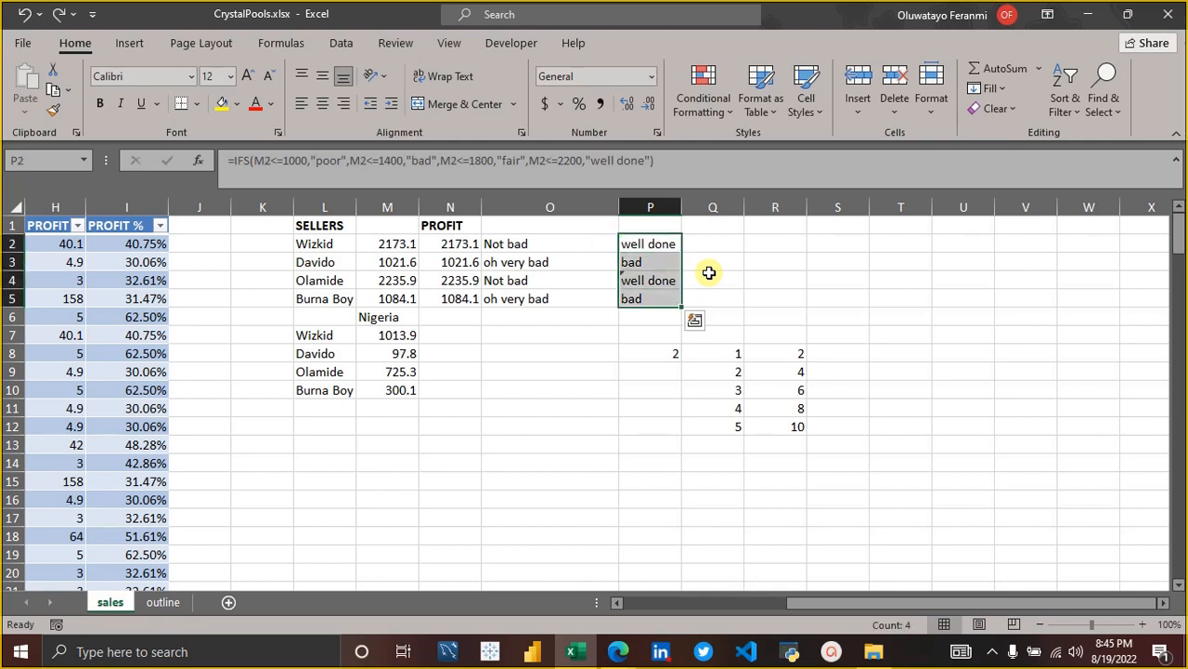
click(650, 278)
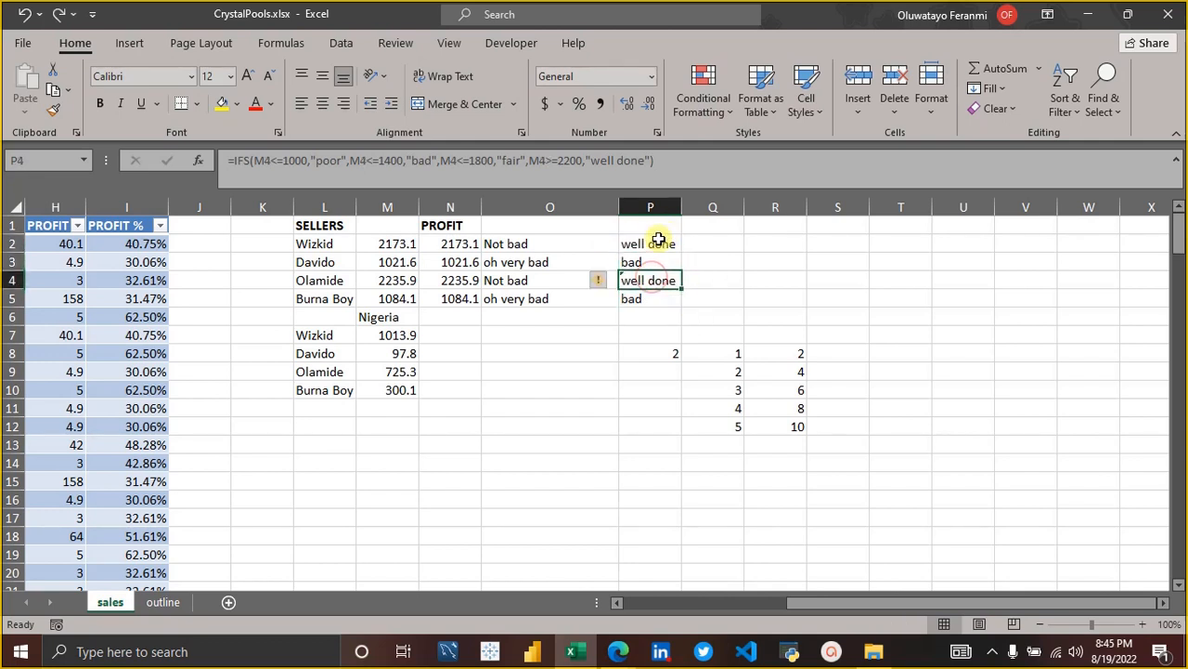
click(683, 160)
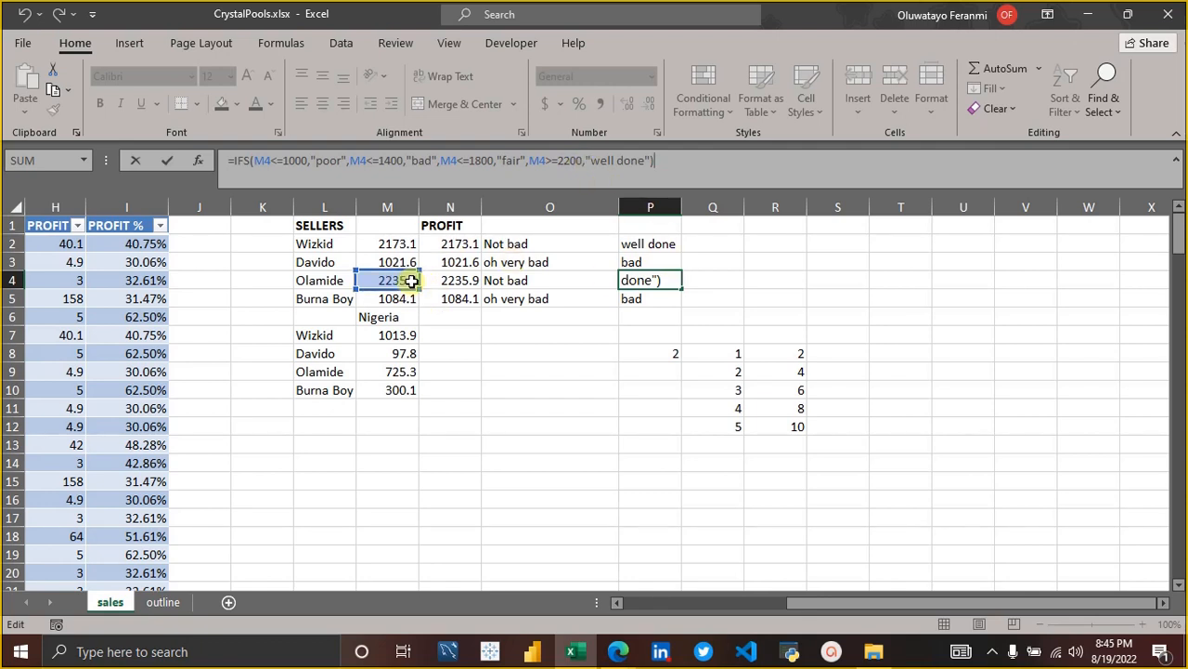
Replace the SUMIF total profit in M5 with the test value 1900.
click(386, 299)
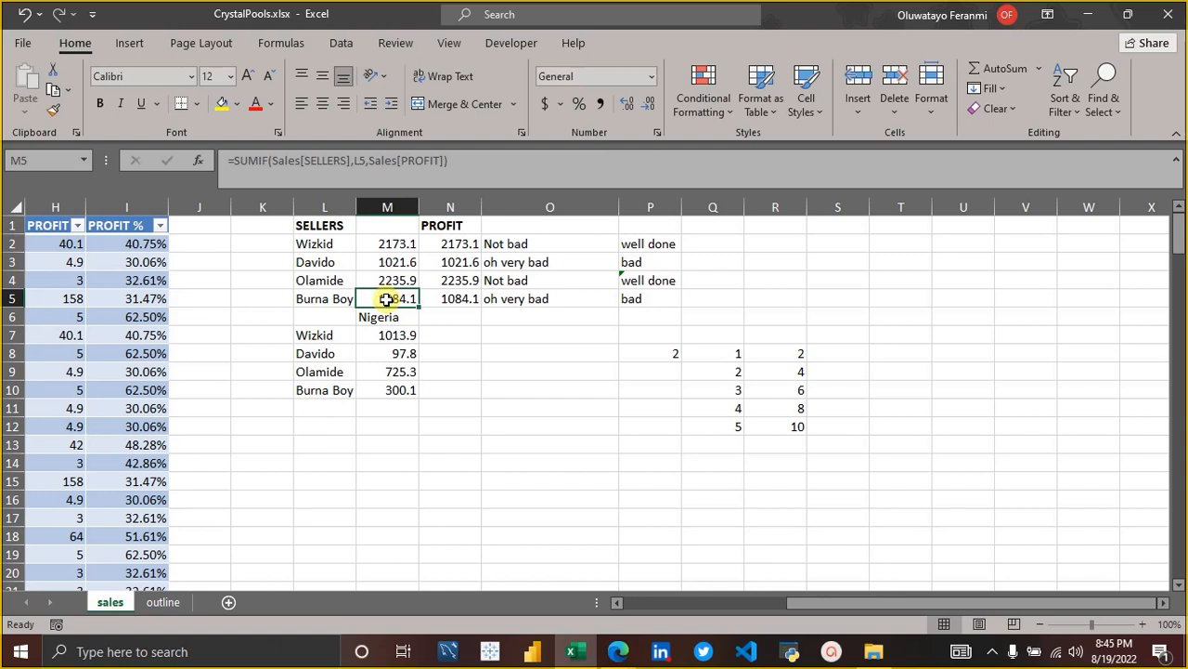
text(190)
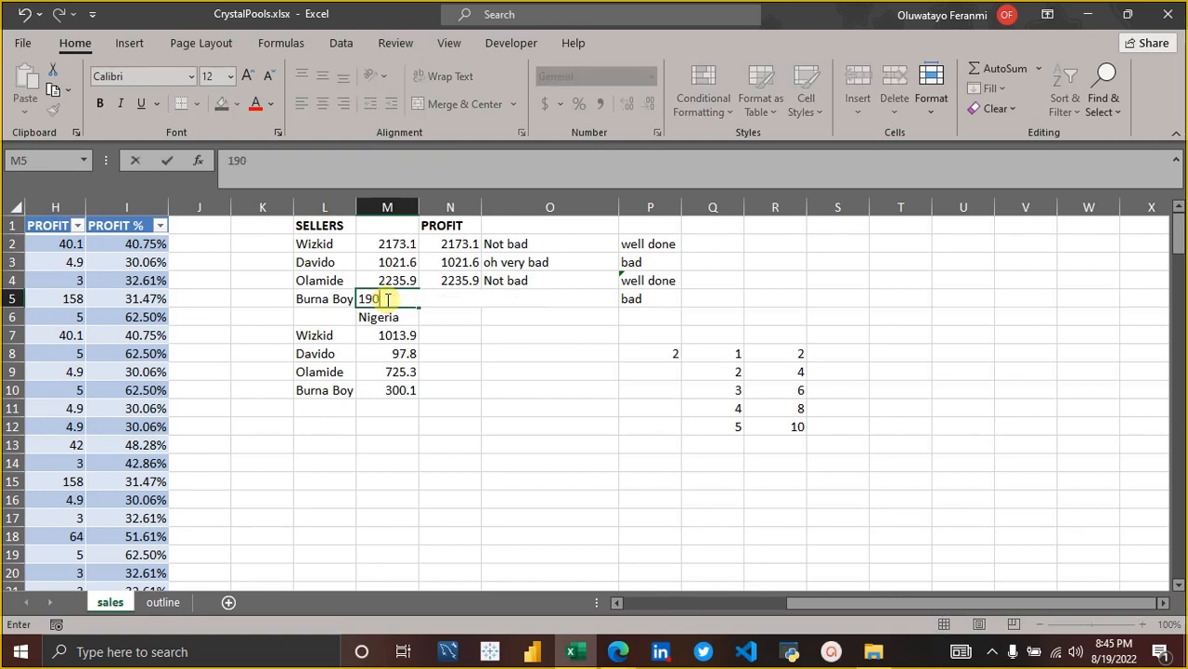
text(0)
key(Return)
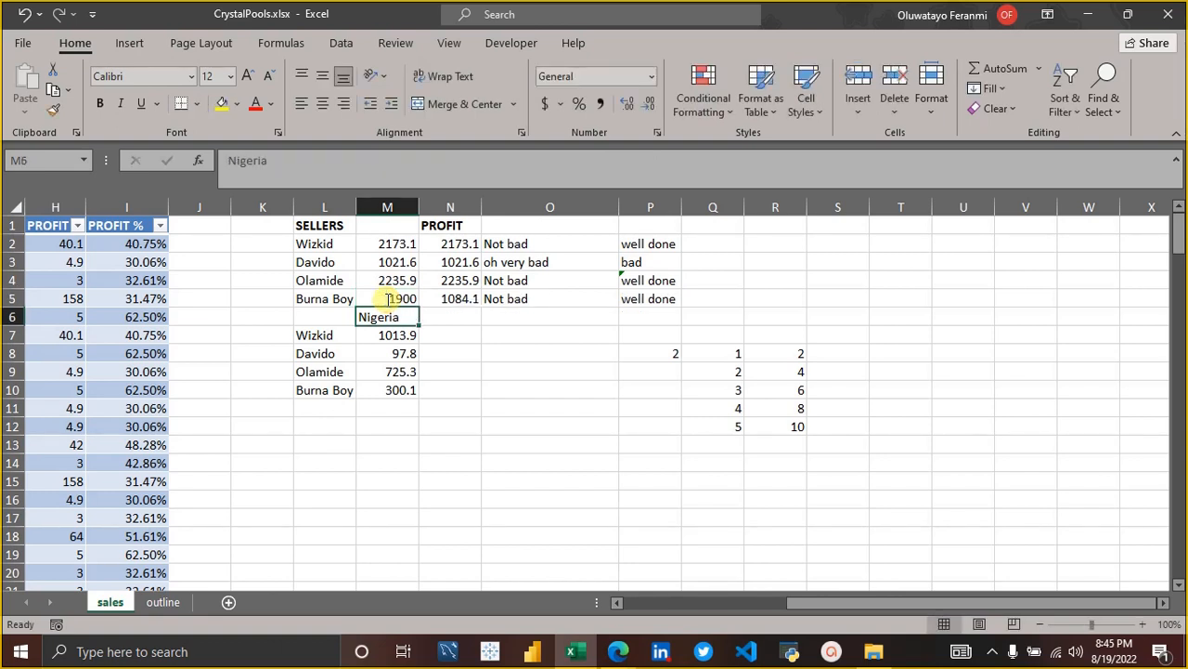
Check the fourth test of the IFS formula in P5, recommit it, and undo the test entry in M5.
click(413, 298)
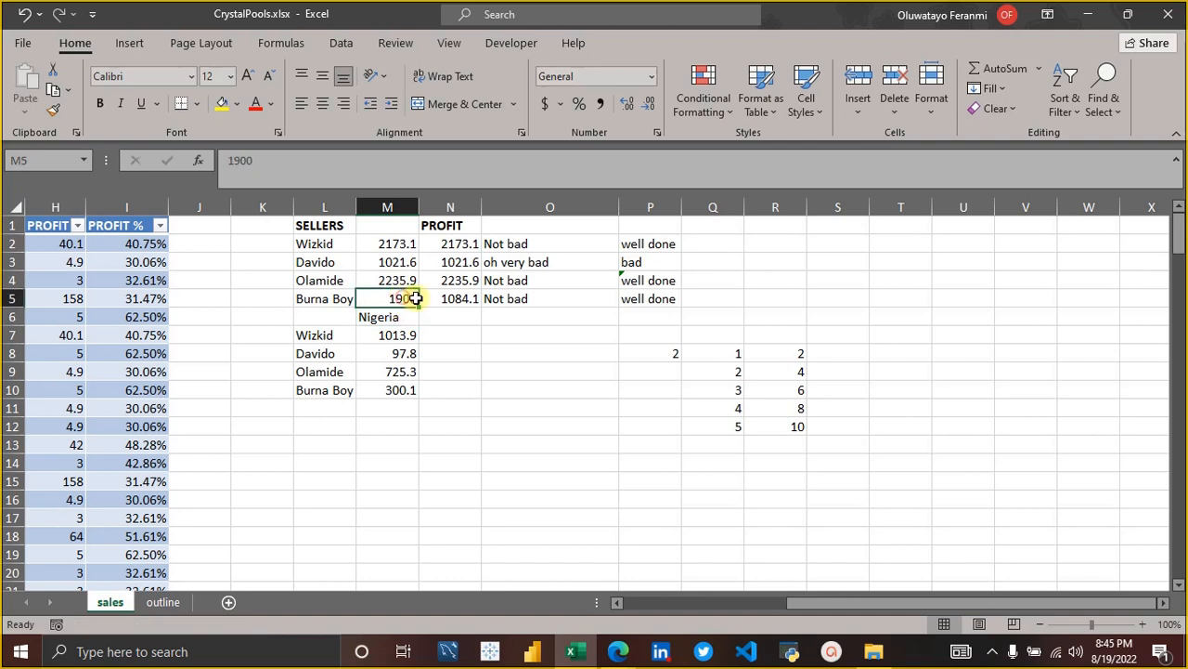
click(647, 298)
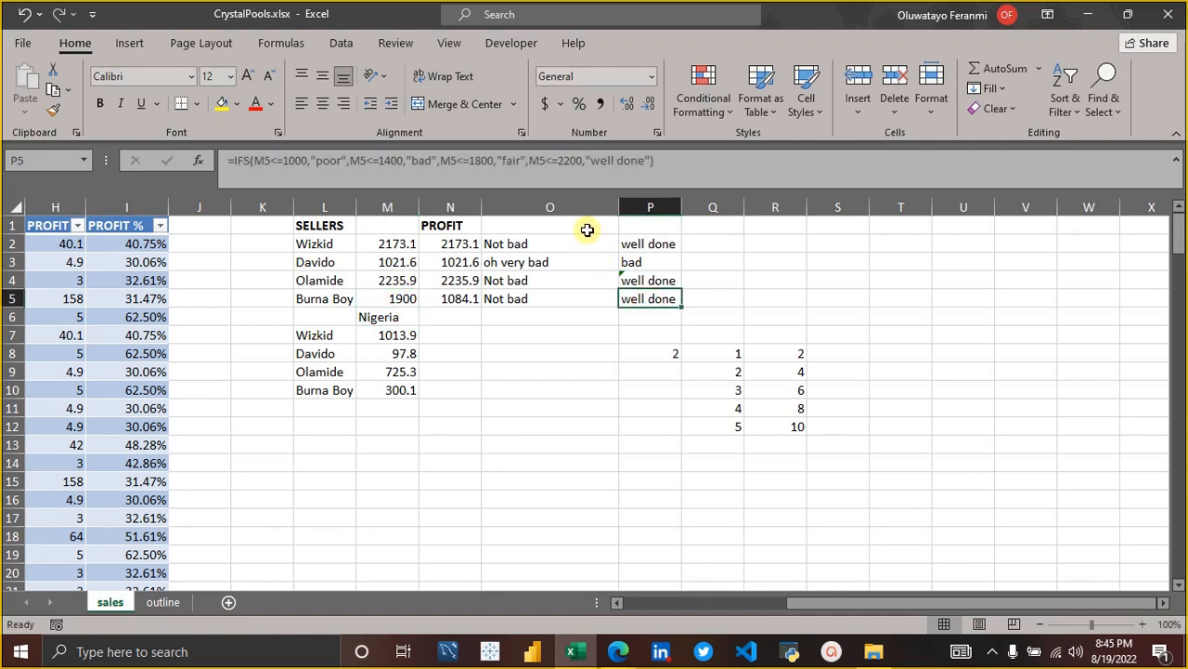
click(549, 165)
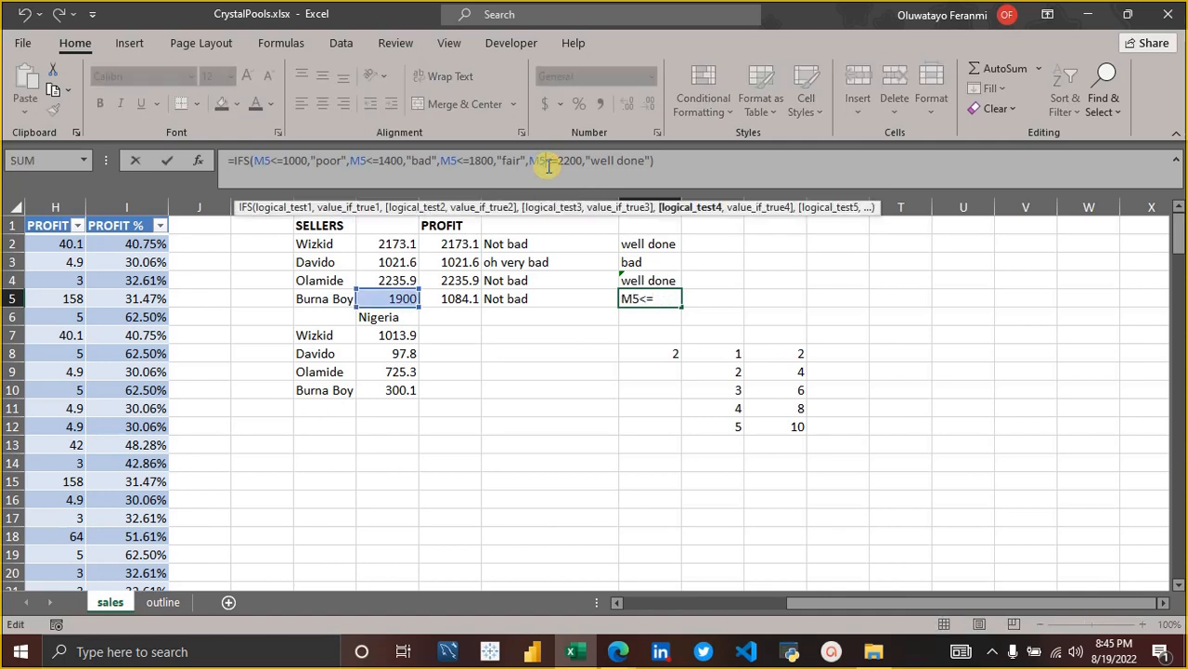
click(660, 164)
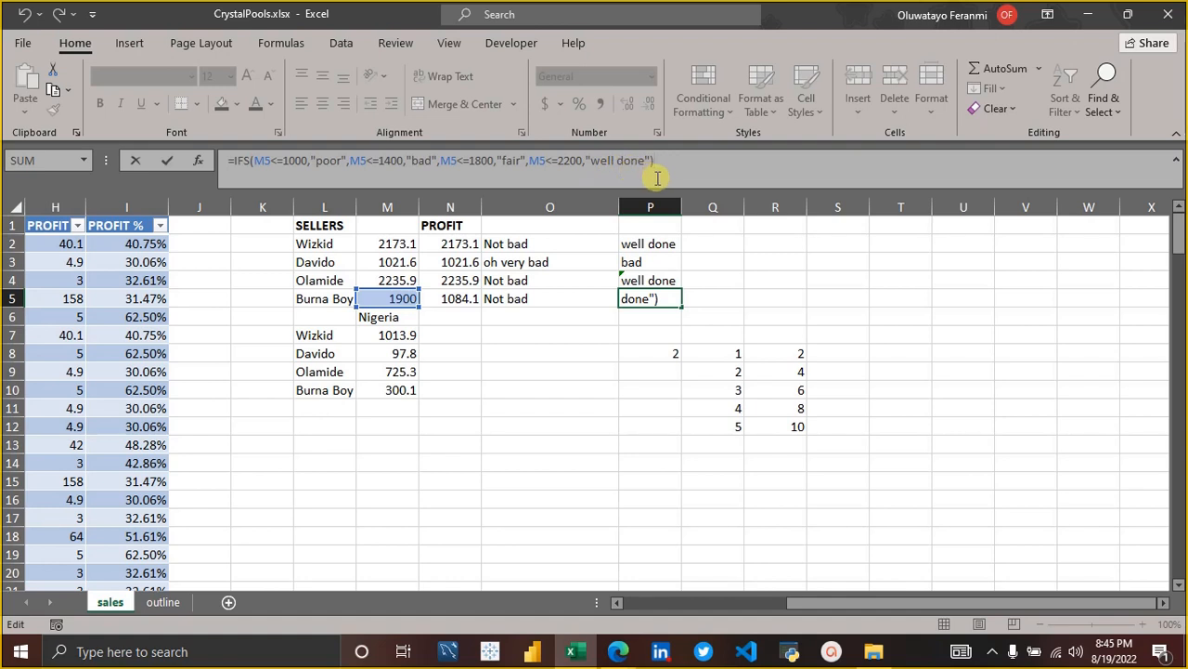
key(Return)
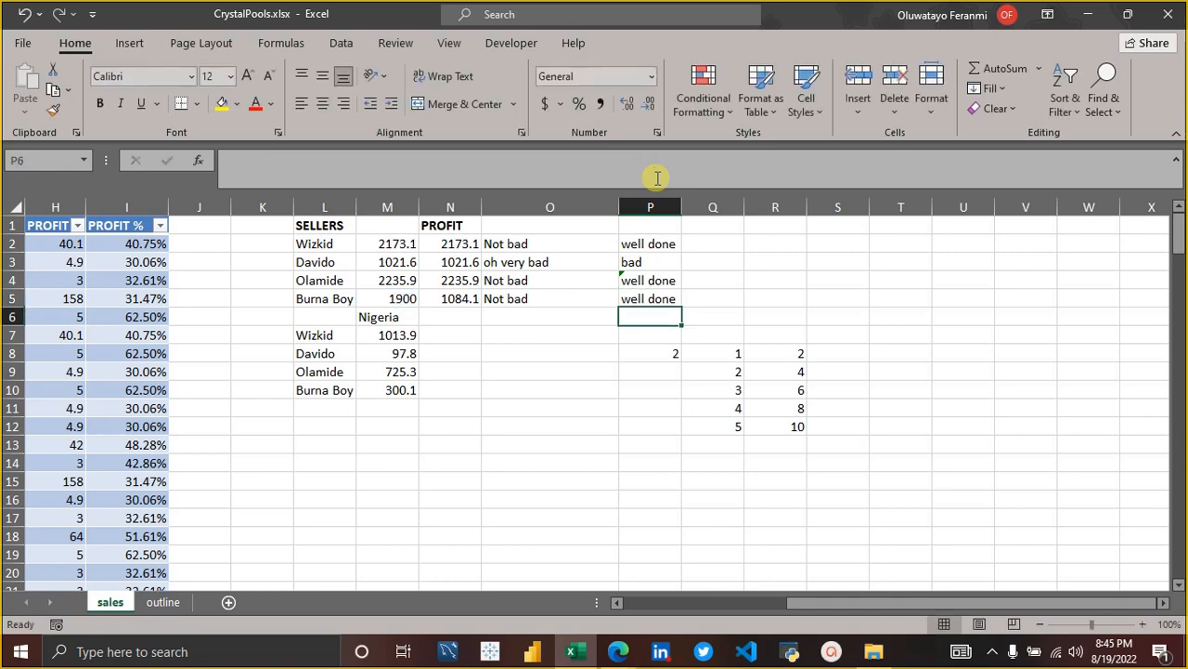
key(Up)
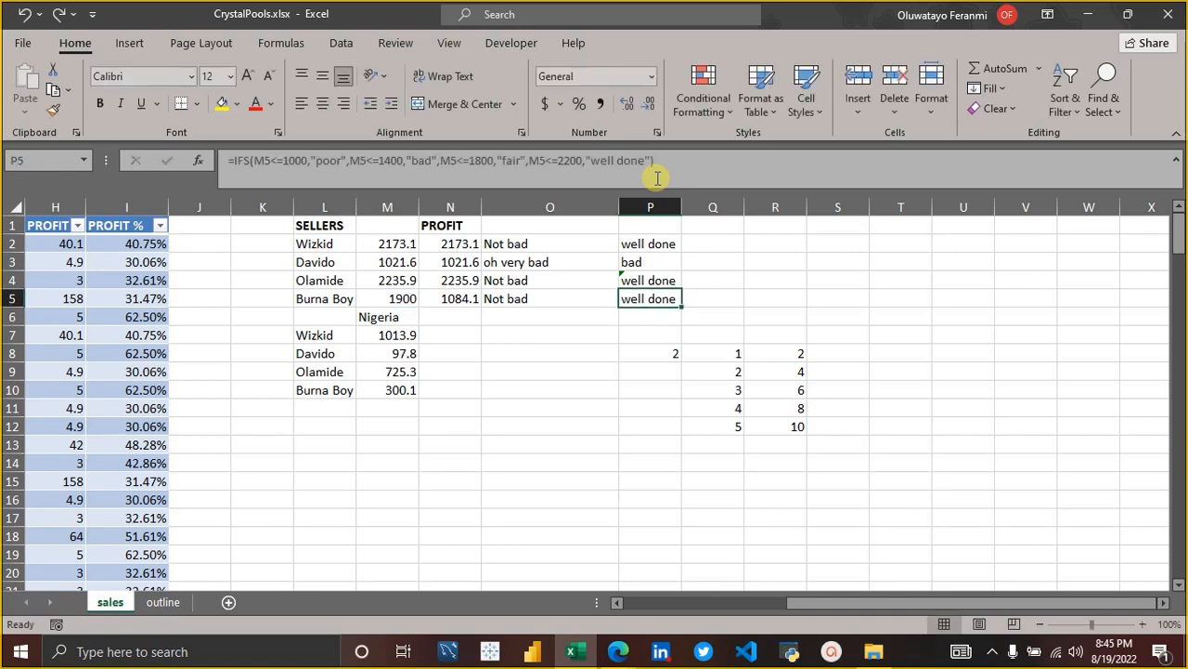
key(ctrl+z)
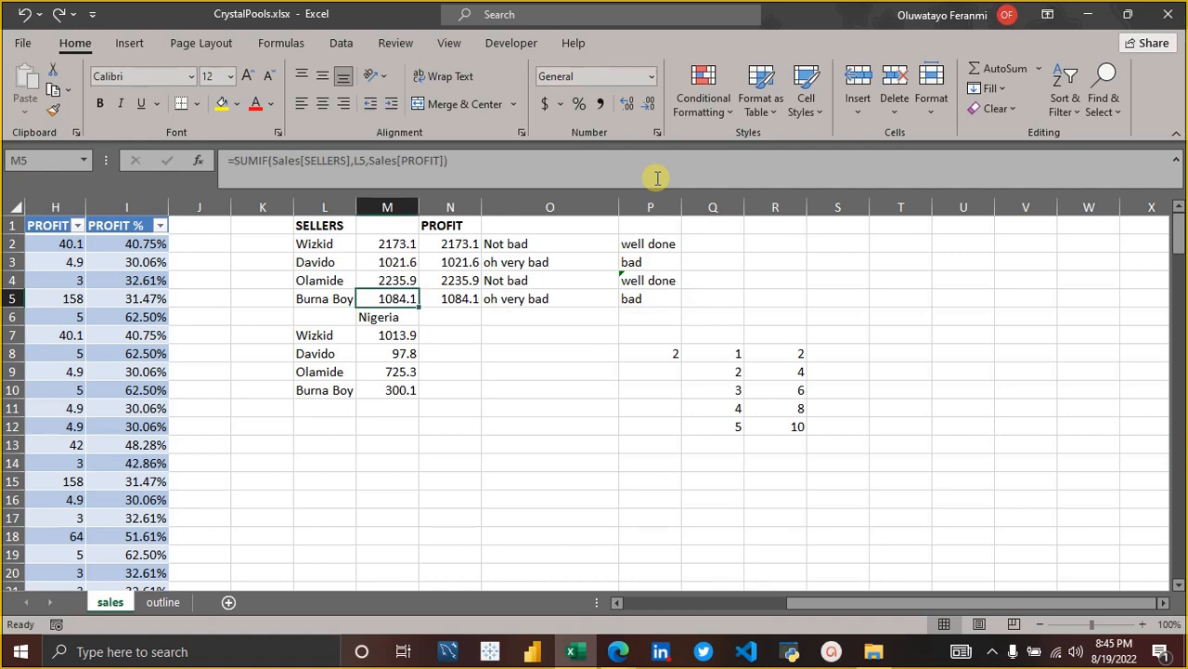
Look up the count, countif, countifs topic on the outline sheet and return to the sales sheet.
click(164, 602)
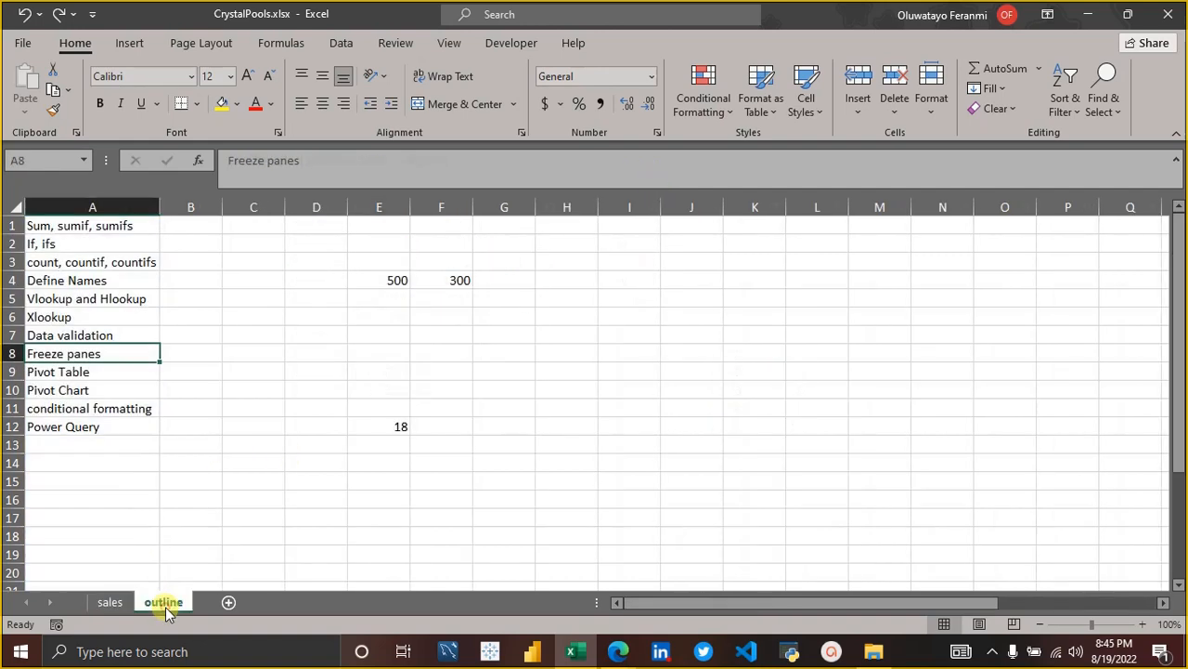
click(102, 602)
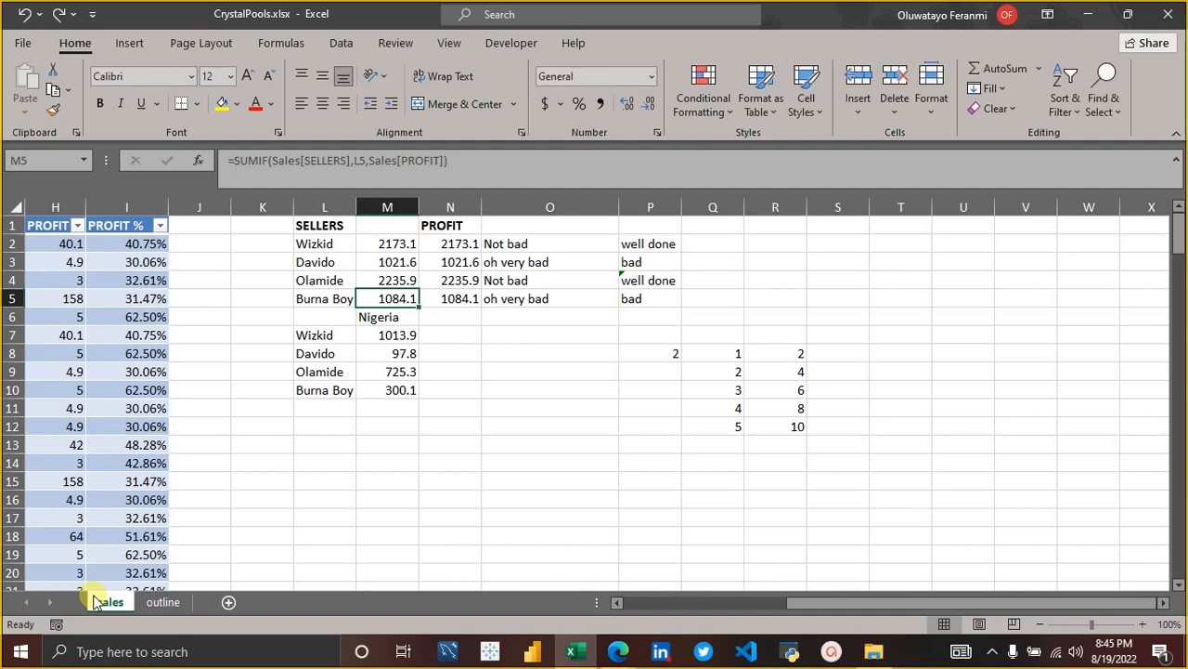
click(164, 602)
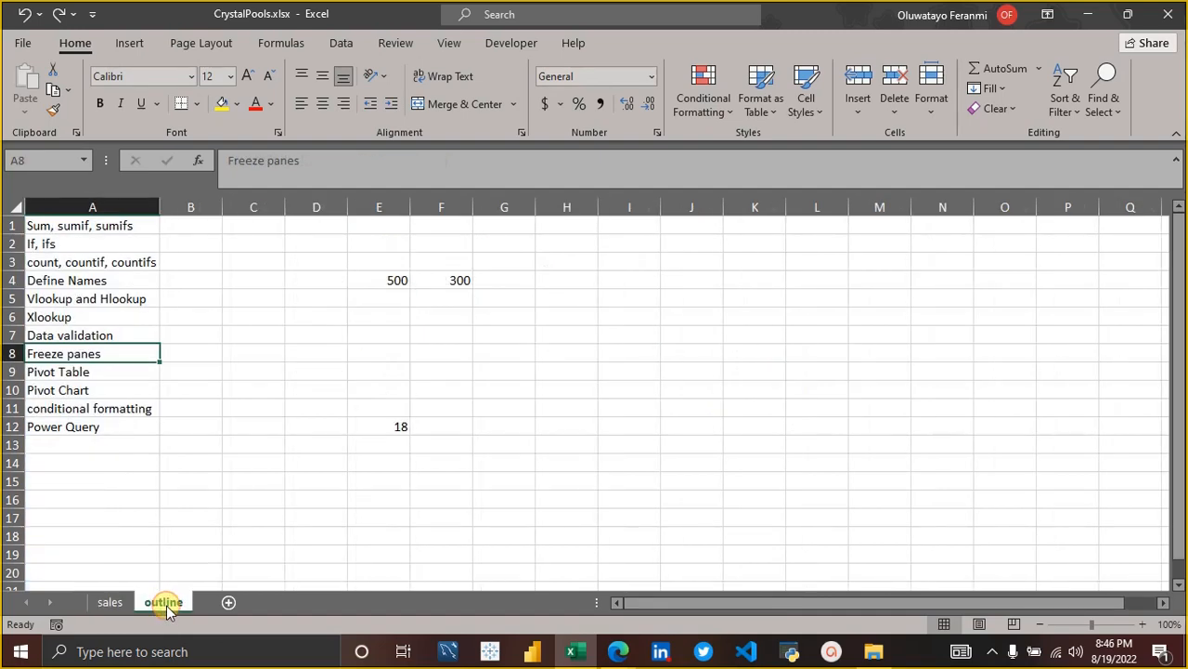
click(71, 261)
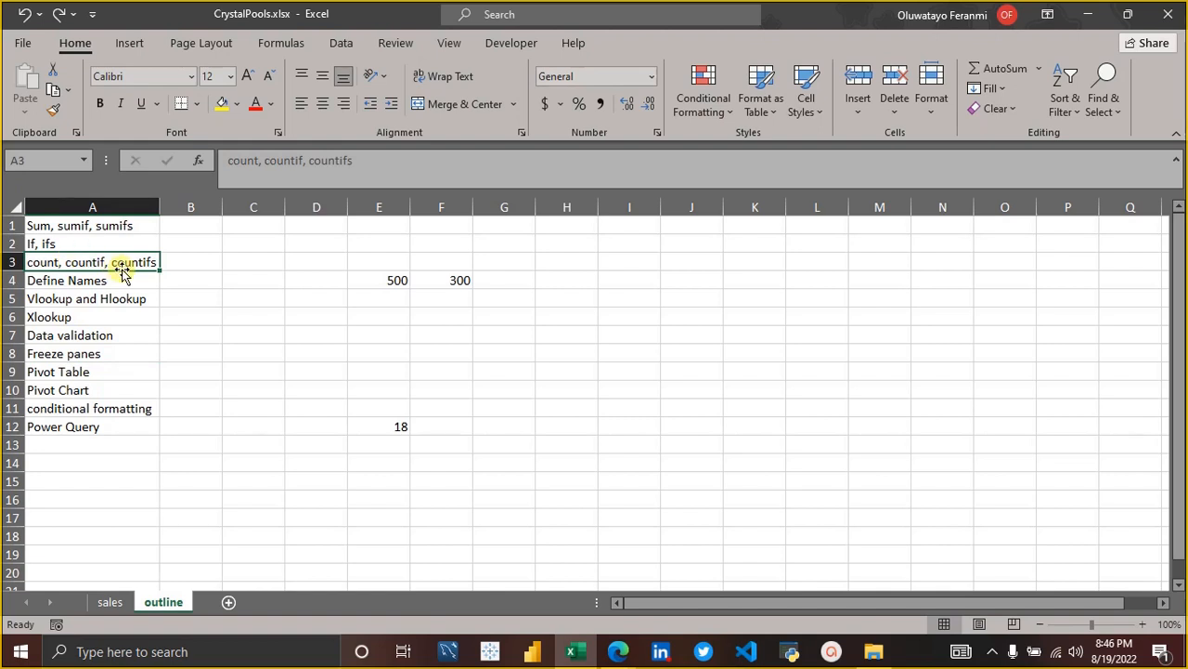
click(110, 602)
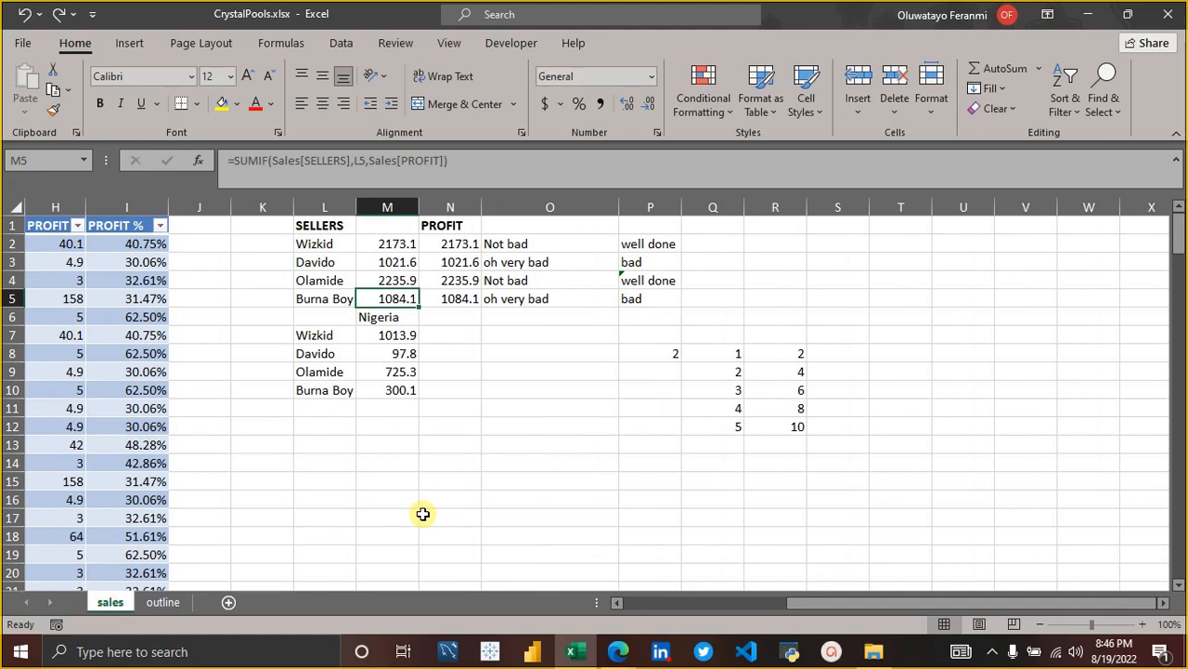
Enter =COUNT(Sales[PROFIT]) in J3, beside the sales table, to count the profit entries.
scroll(422, 514, left, 5)
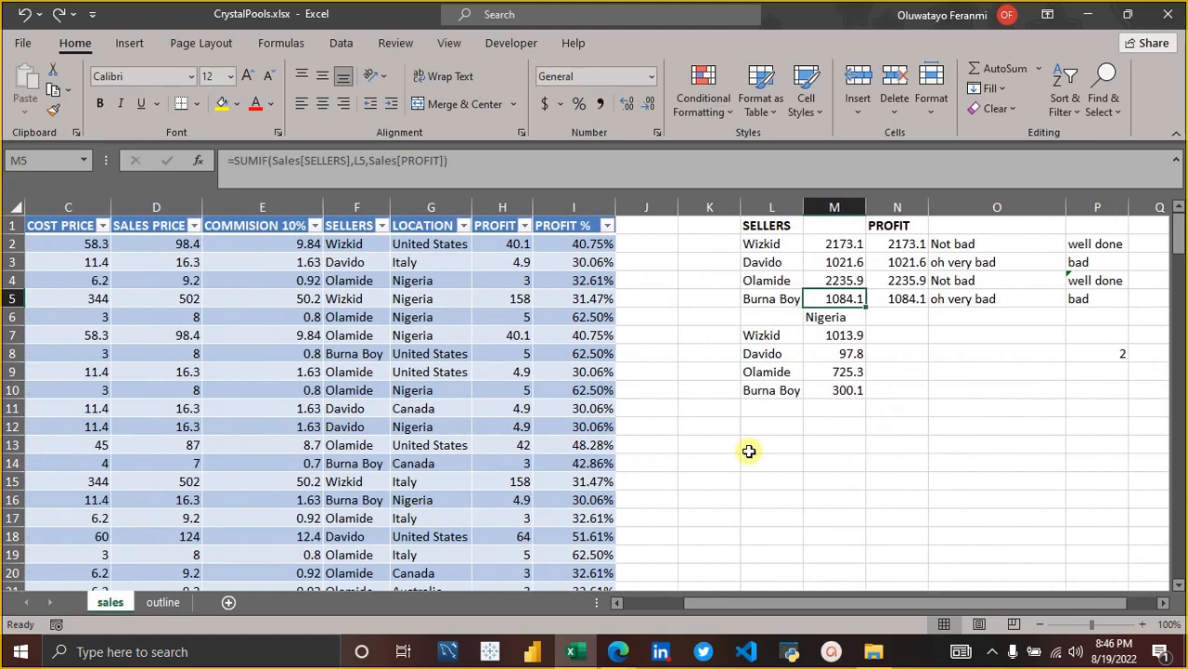
scroll(749, 451, left, 2)
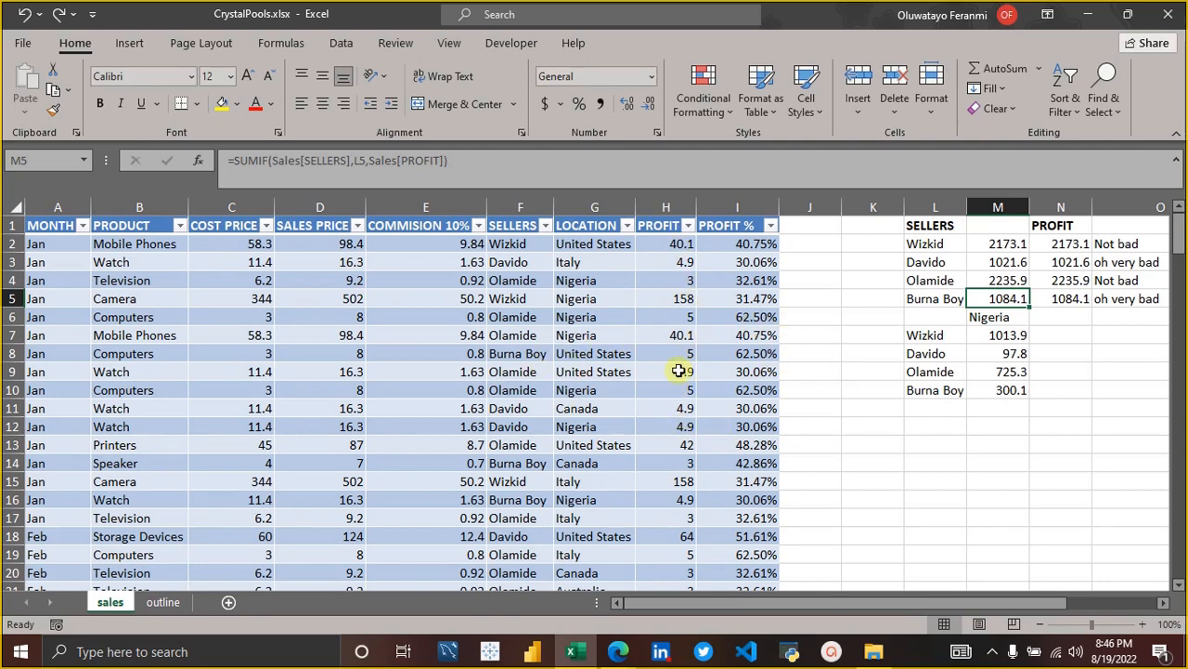
click(812, 262)
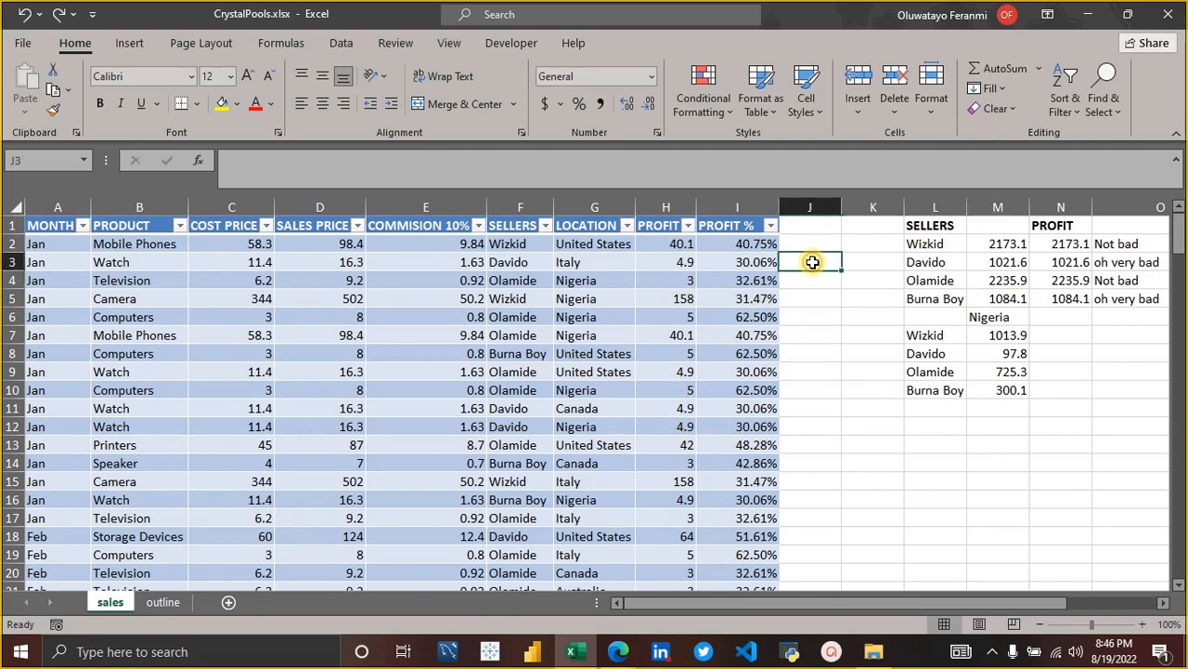
text(=coun)
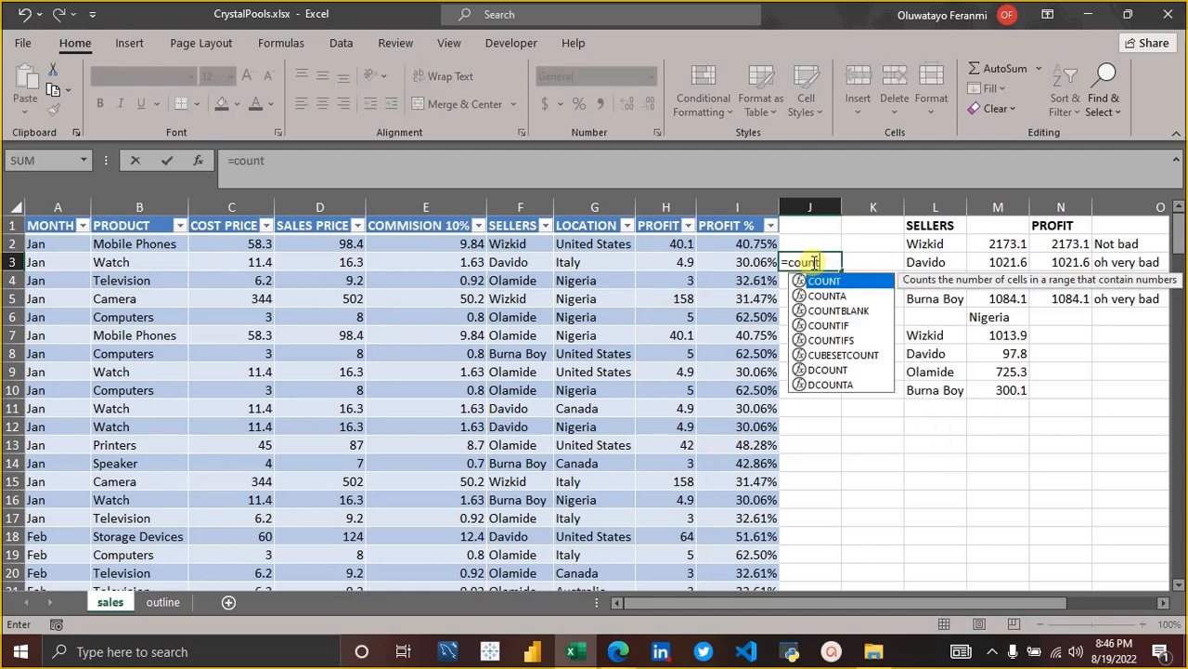
text(t)
key(Tab)
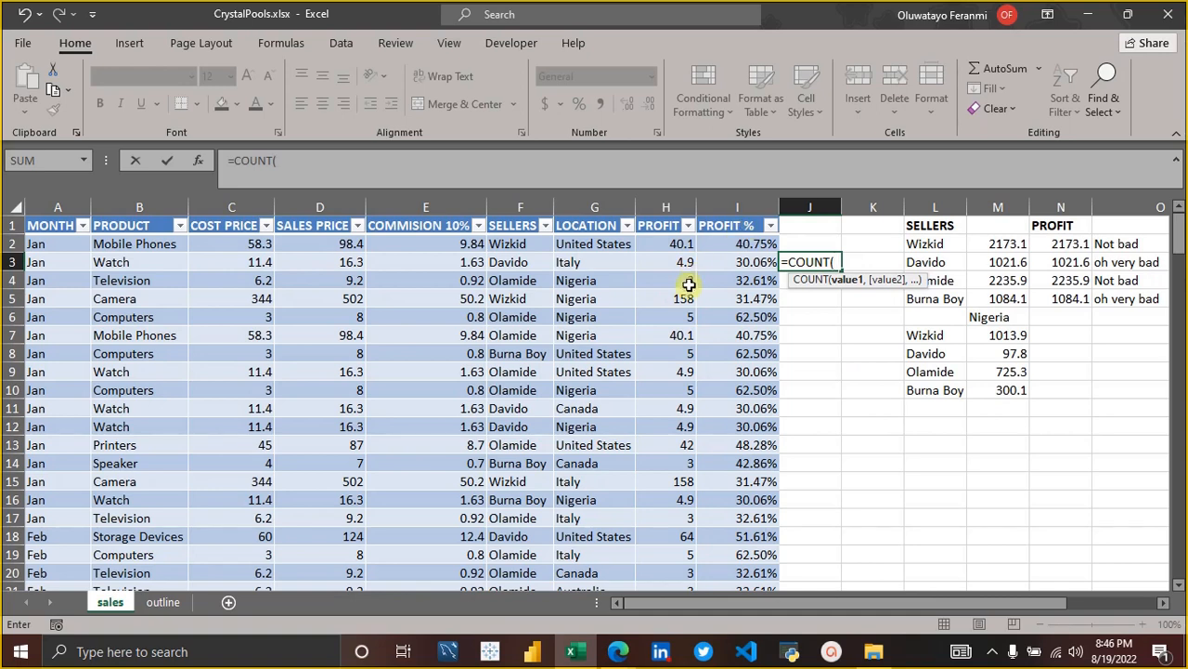
text(sa)
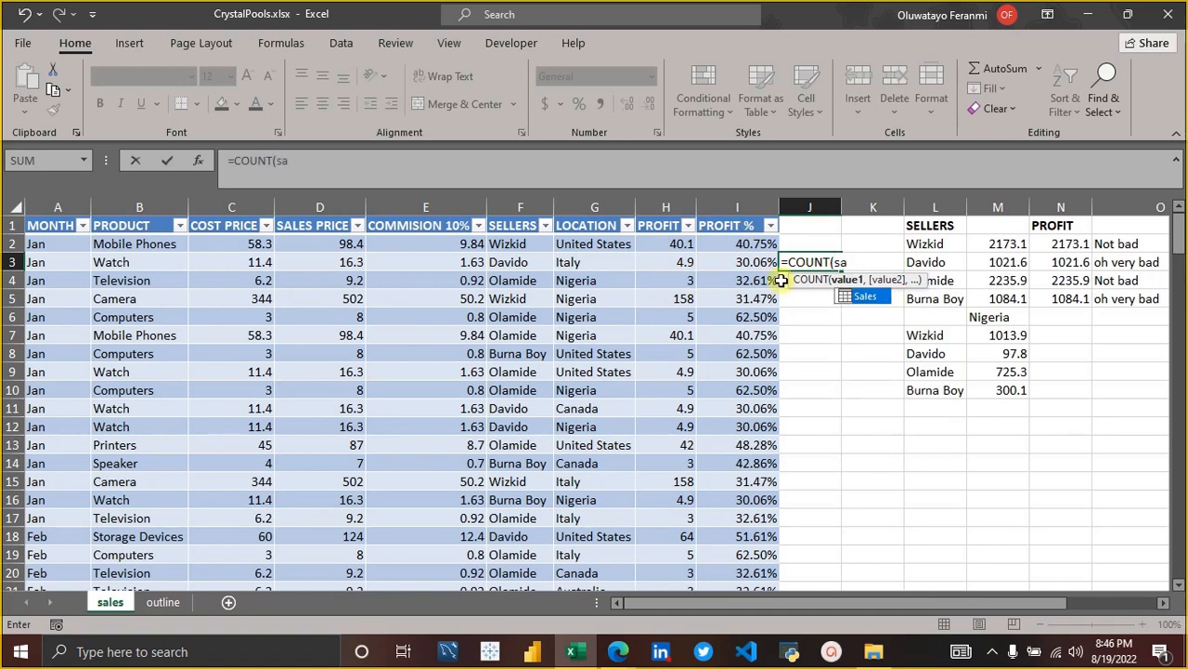
key(Tab)
text([)
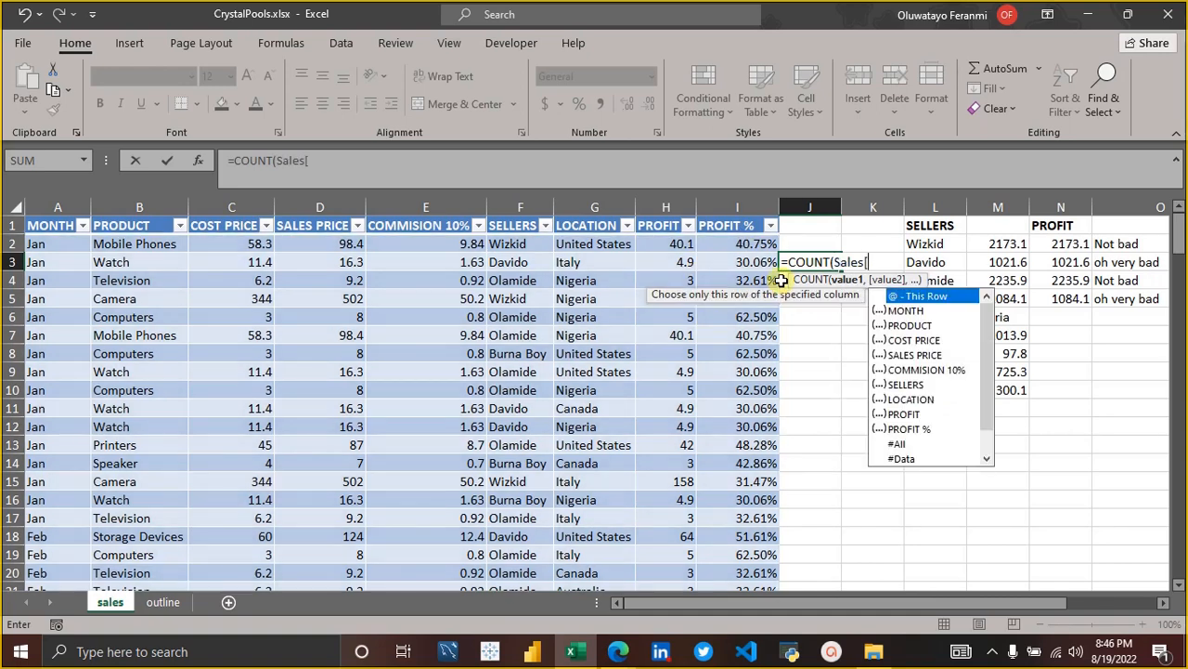
click(906, 414)
double_click(906, 414)
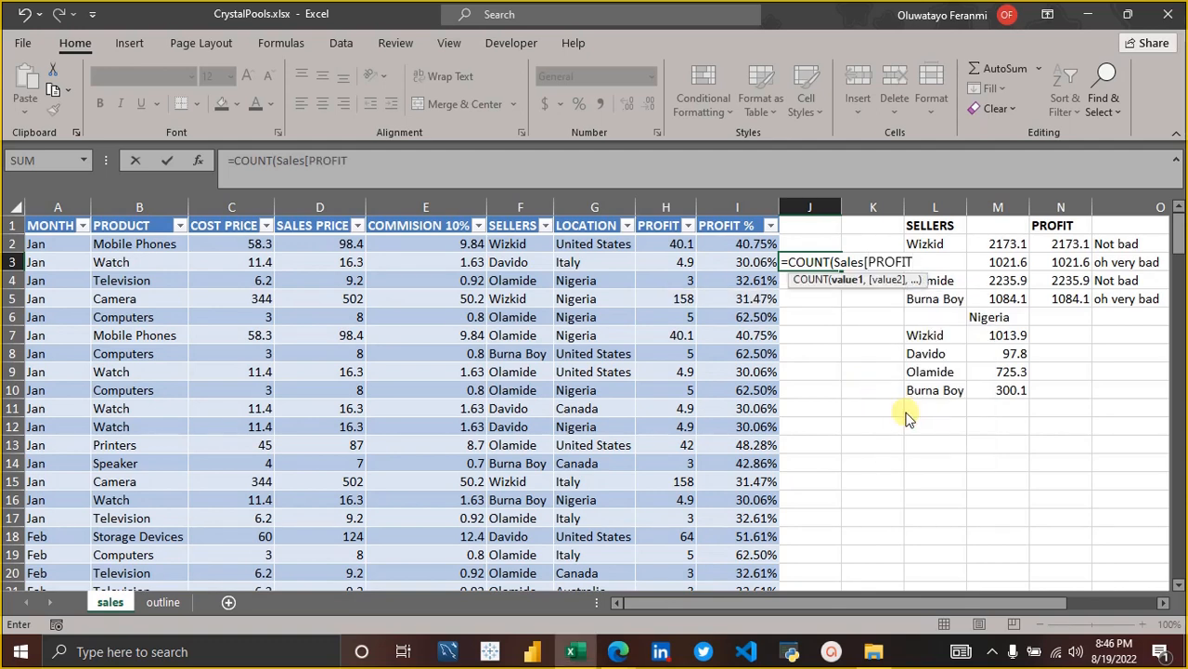
text(]))
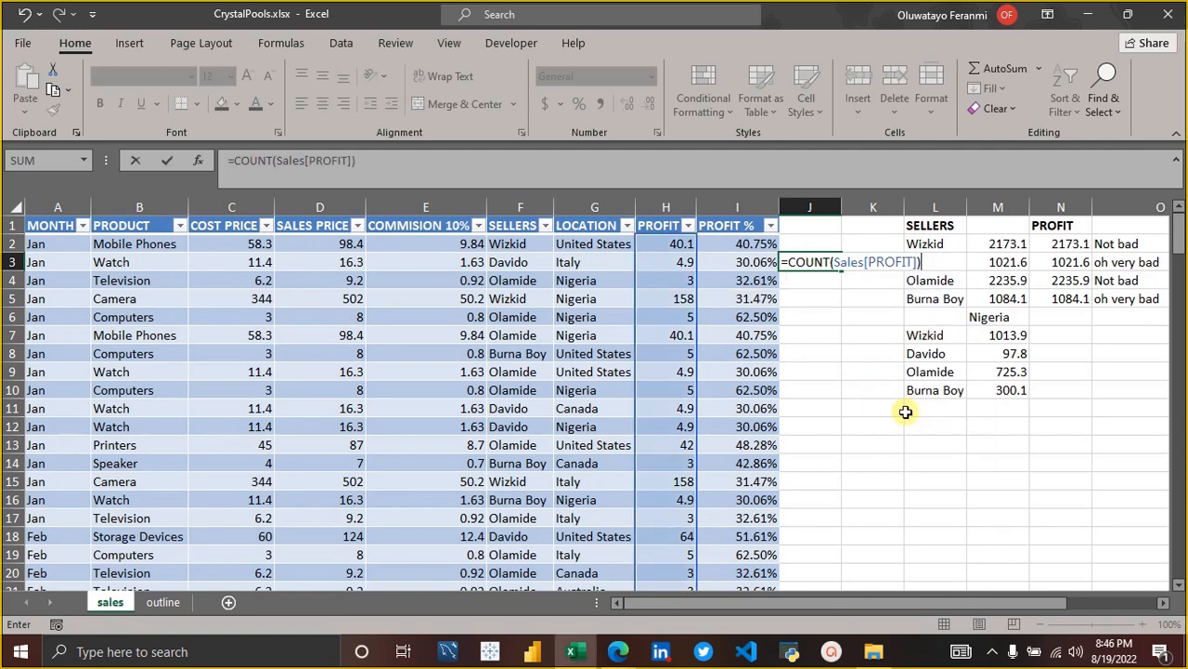
key(Return)
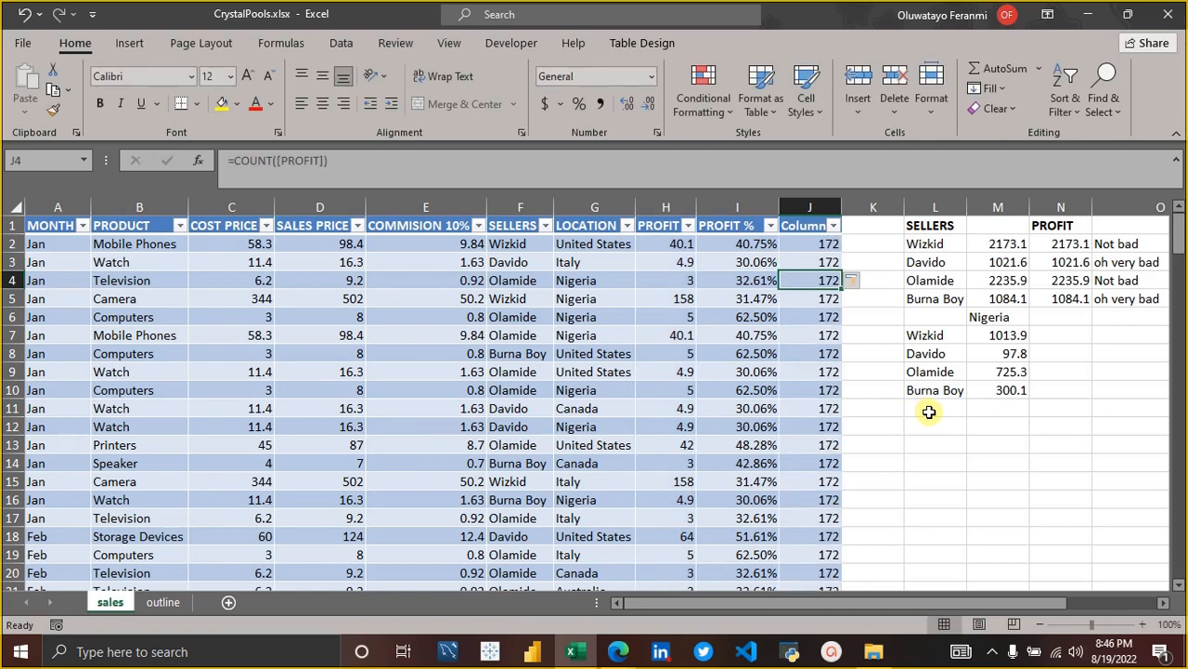
Undo the automatic fill of the COUNT formula and the table's expansion into column J, and select K3.
key(ctrl+z)
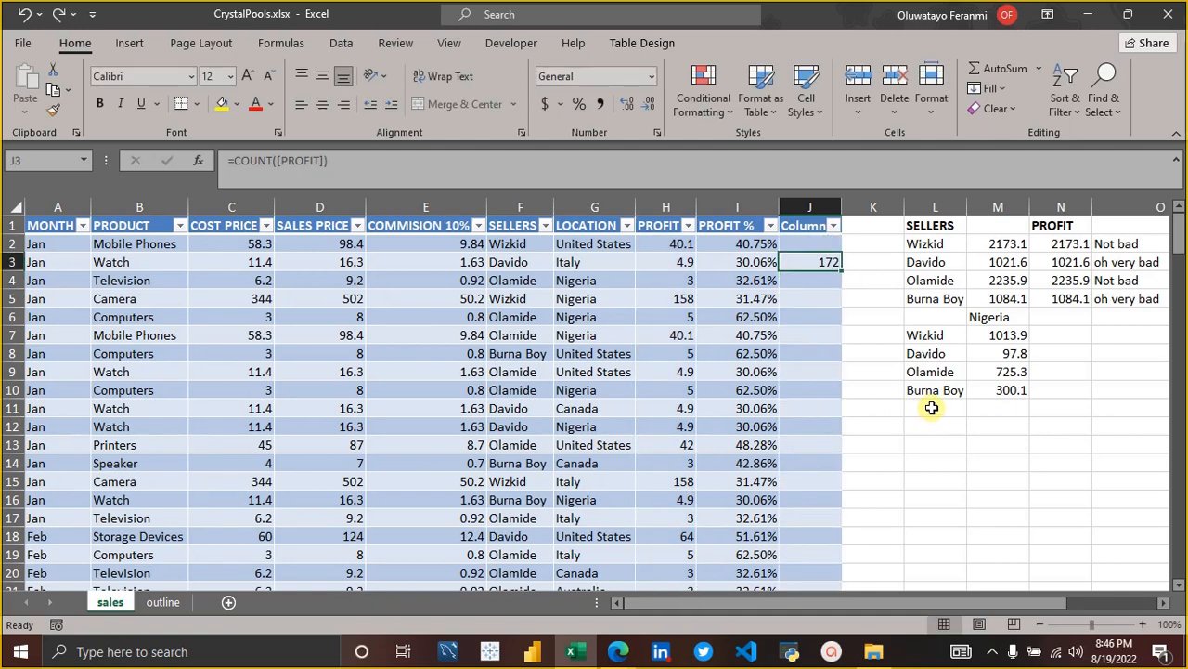
key(ctrl+z)
click(890, 263)
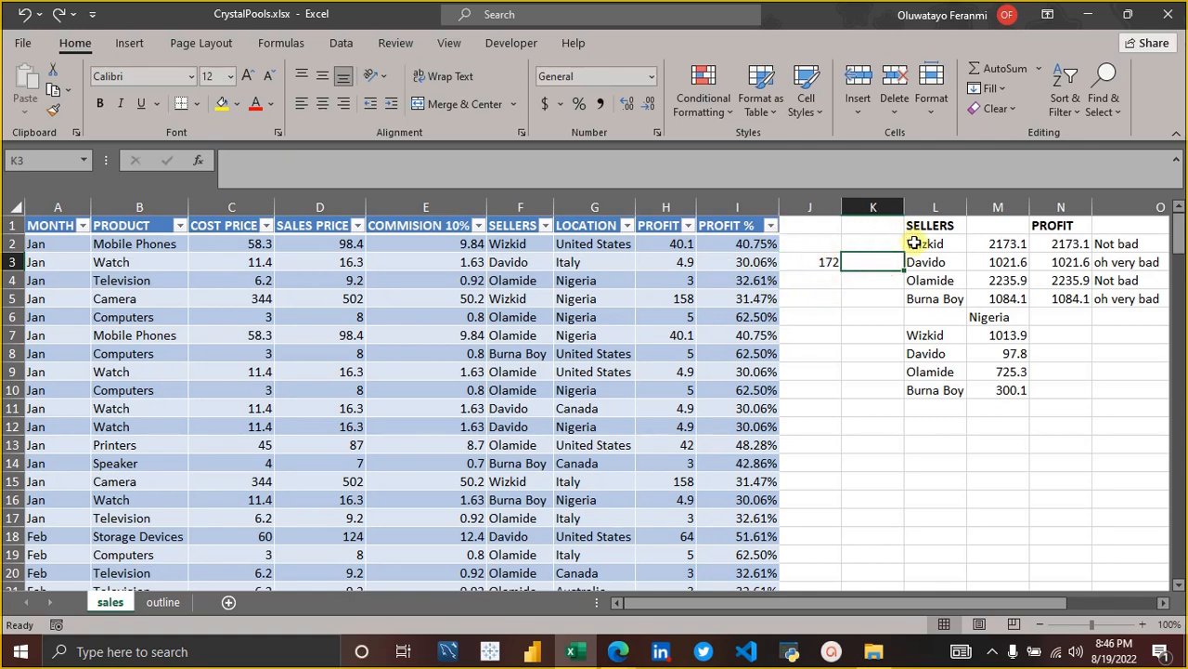
Clear the COUNT formula from J3 and move to K3.
key(Left)
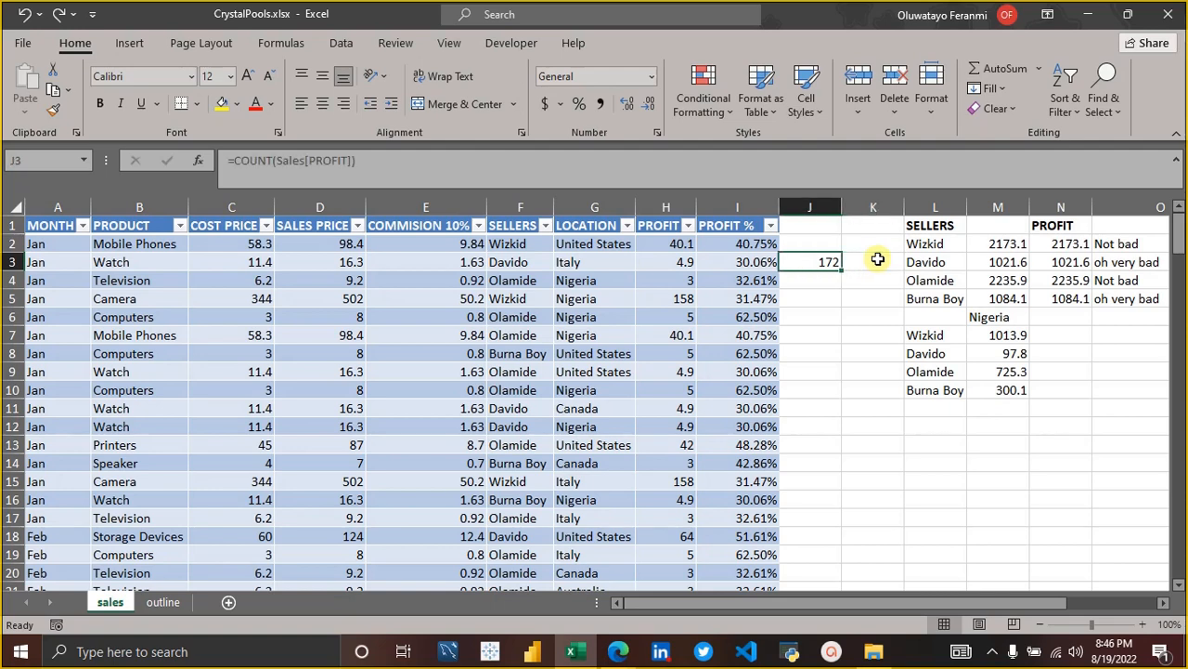
key(BackSpace)
key(Right)
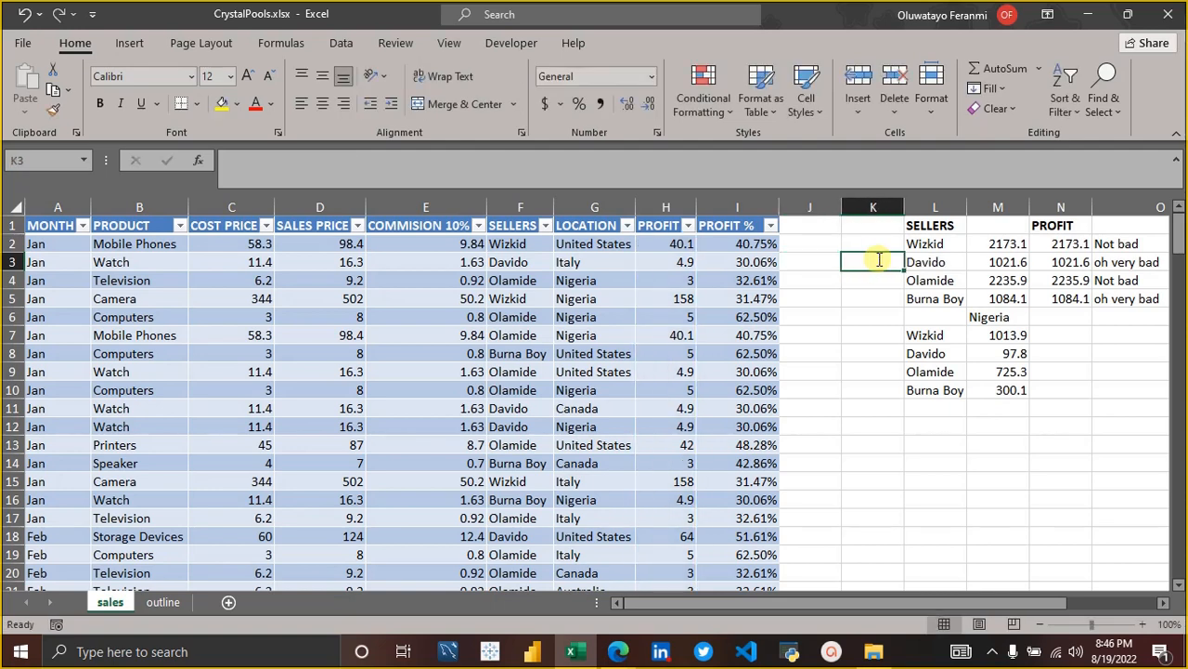
Enter =COUNT(Sales[PROFIT]) in K3 to count the profit entries away from the sales table.
text(=cou)
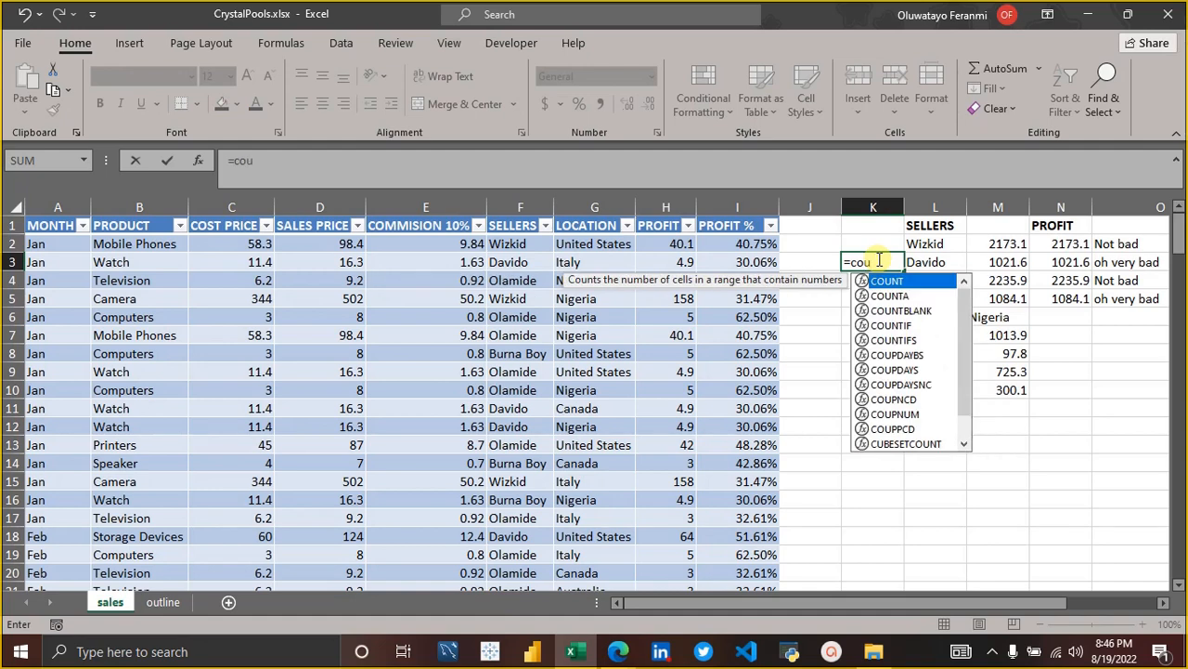
key(Tab)
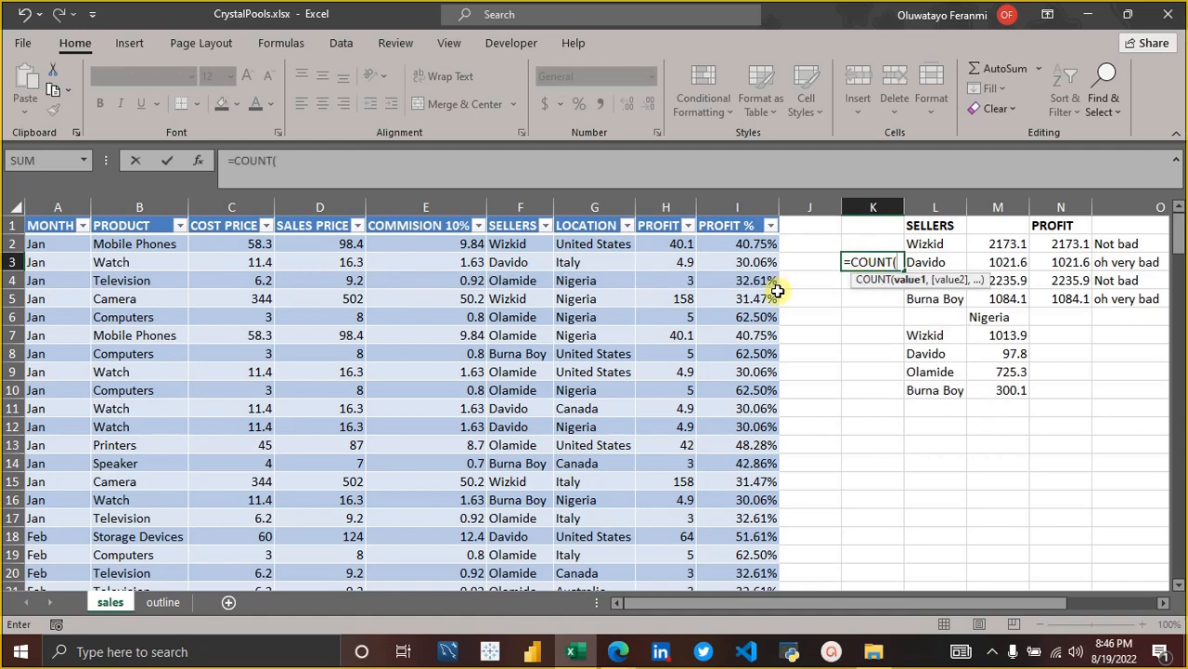
text(sal)
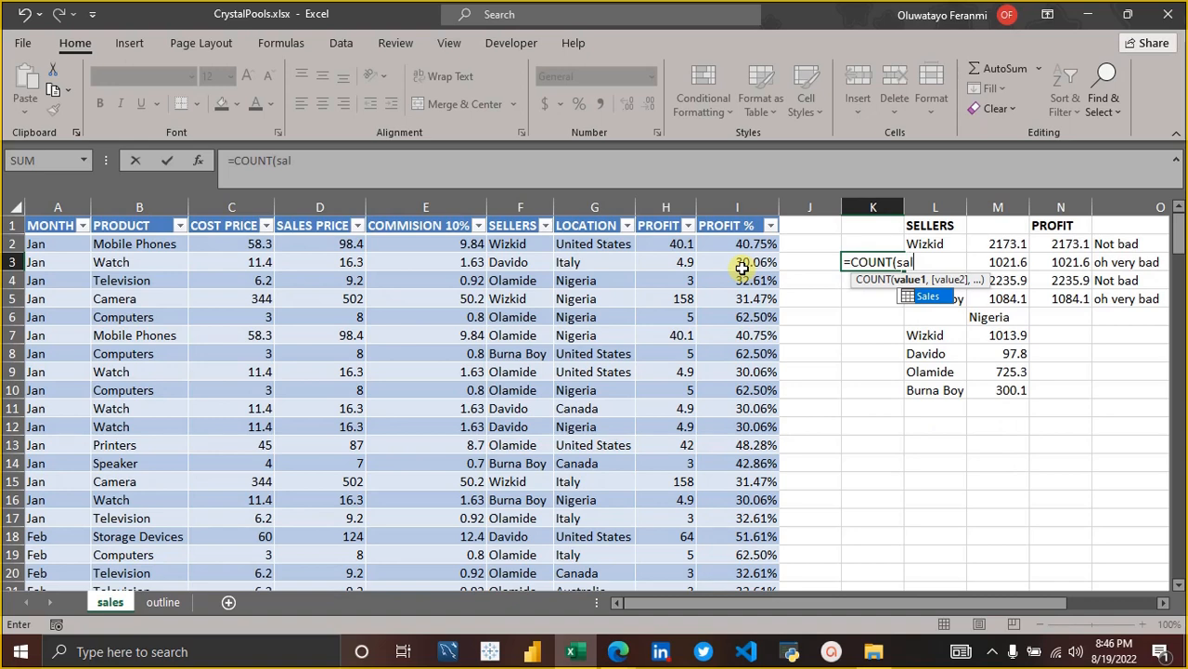
text(es)
key(Tab)
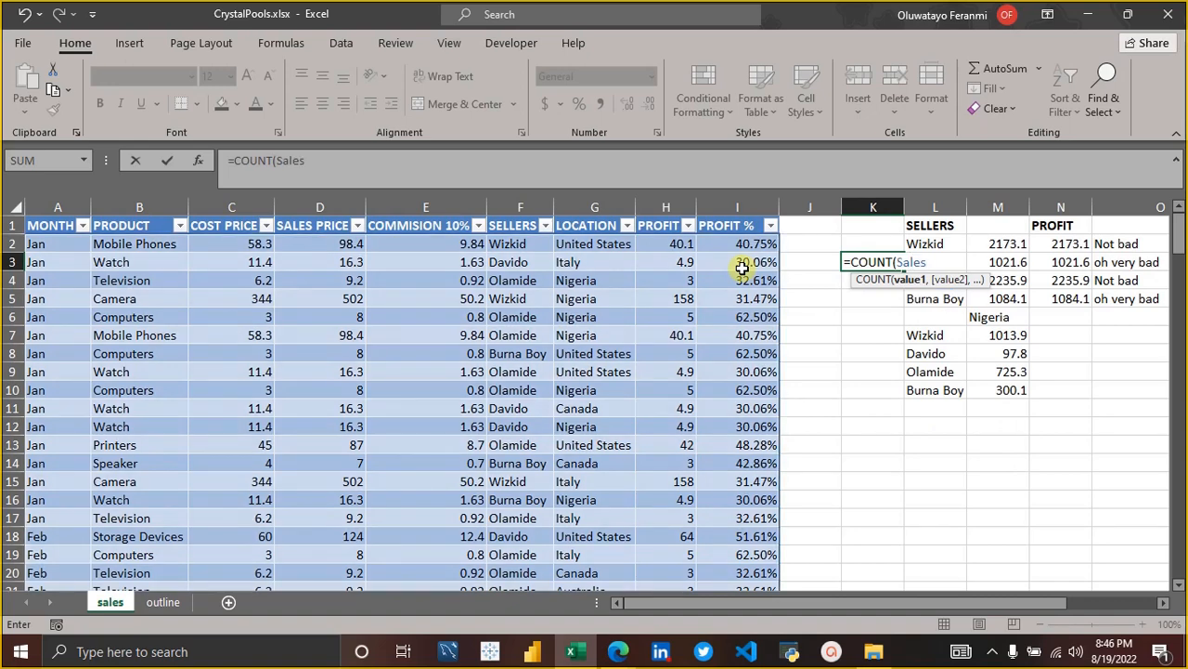
text([)
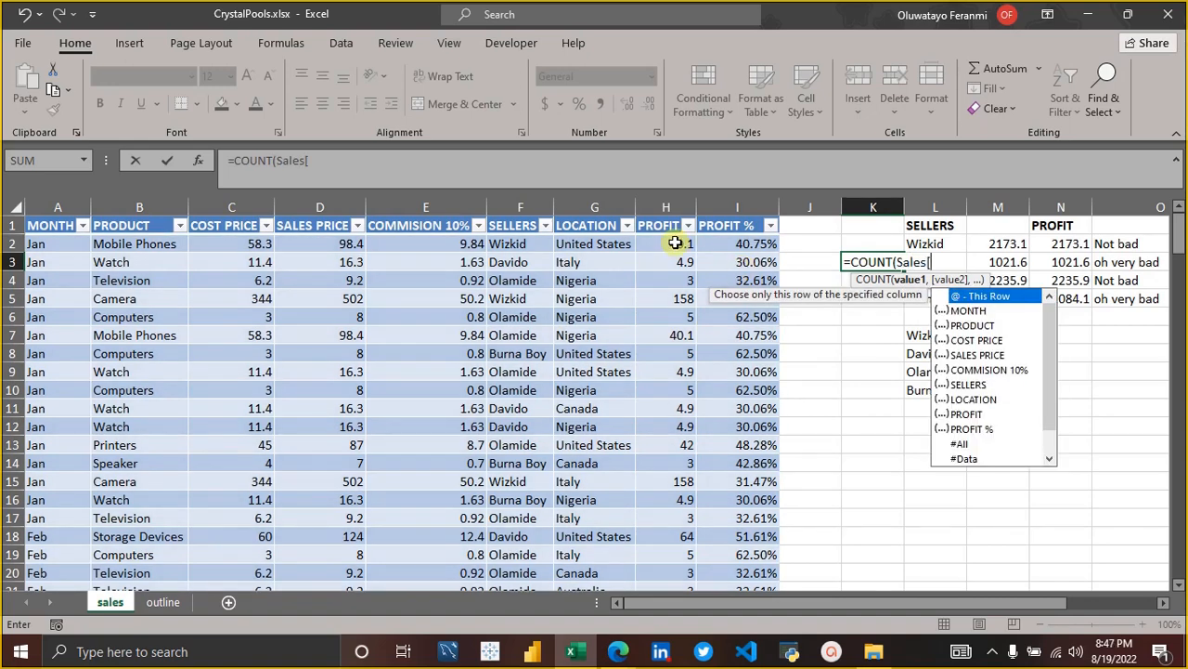
click(968, 415)
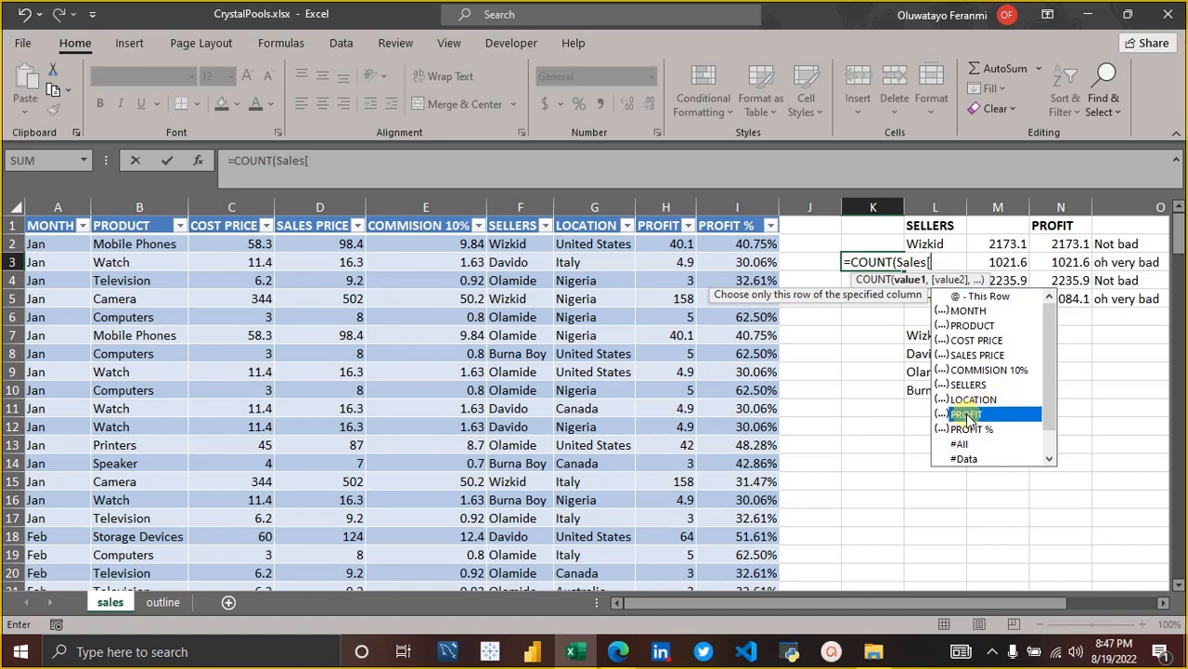
double_click(968, 418)
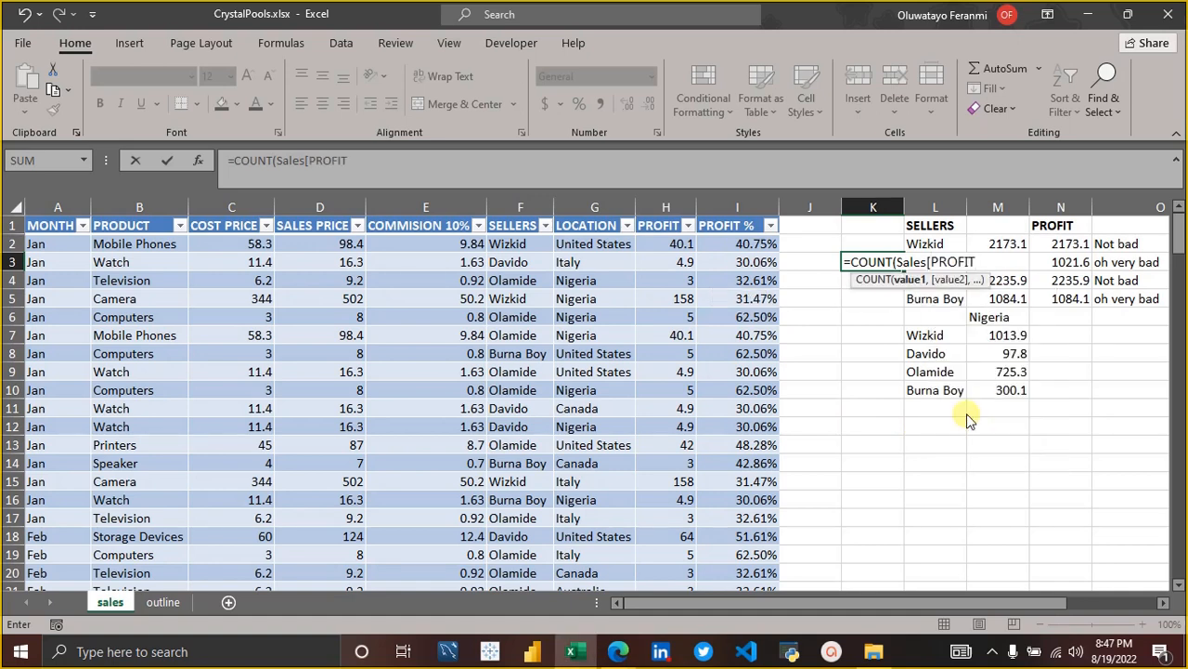
text(]))
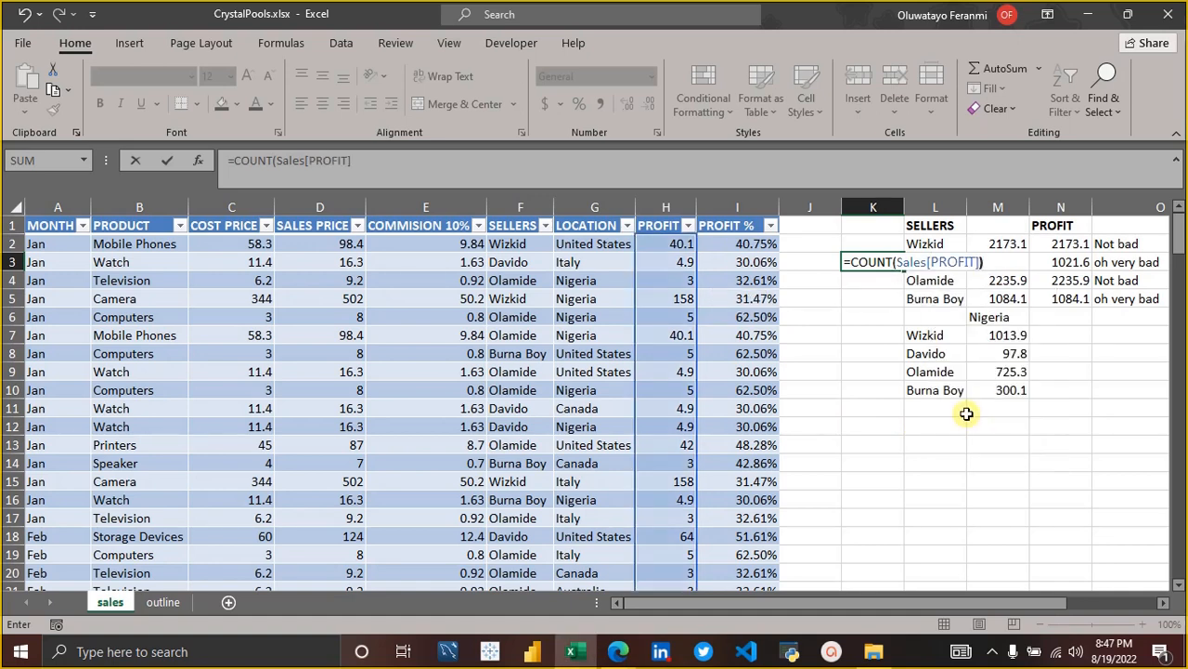
key(Return)
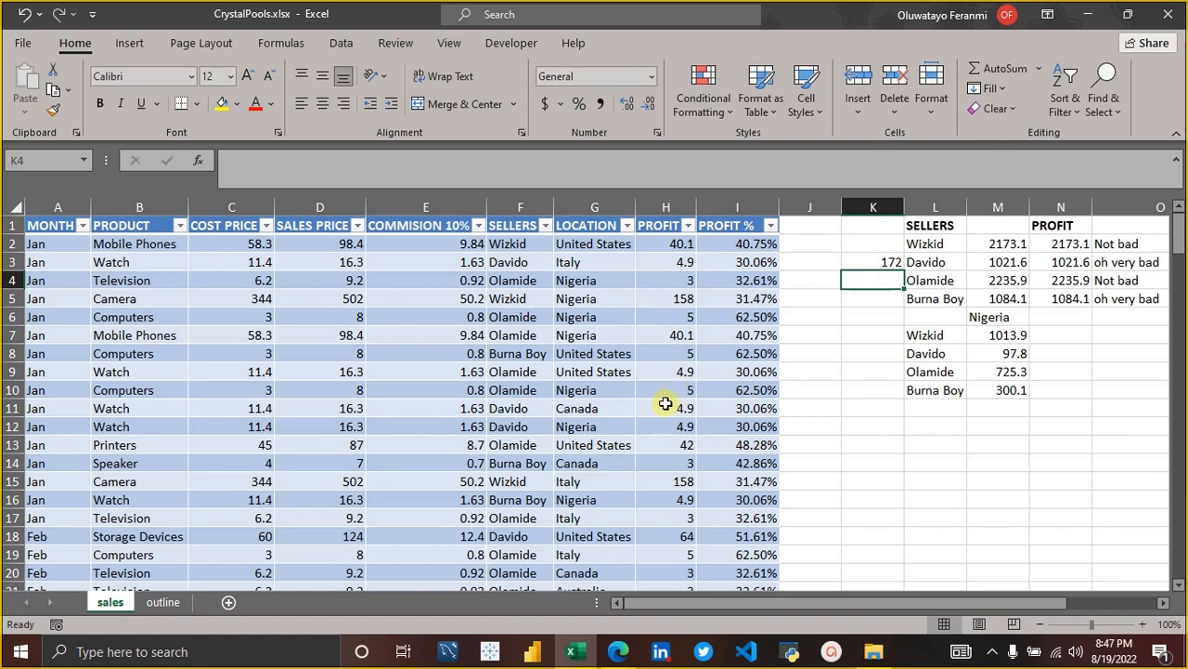
Clear the profit COUNT formula from K3.
click(871, 264)
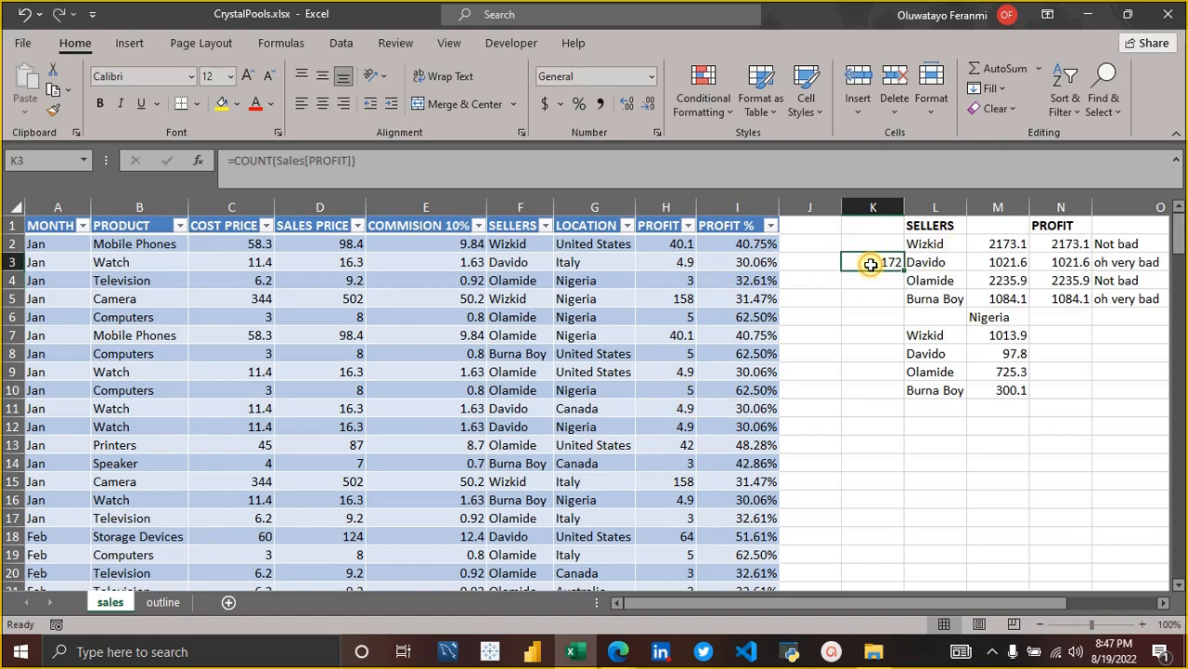
key(BackSpace)
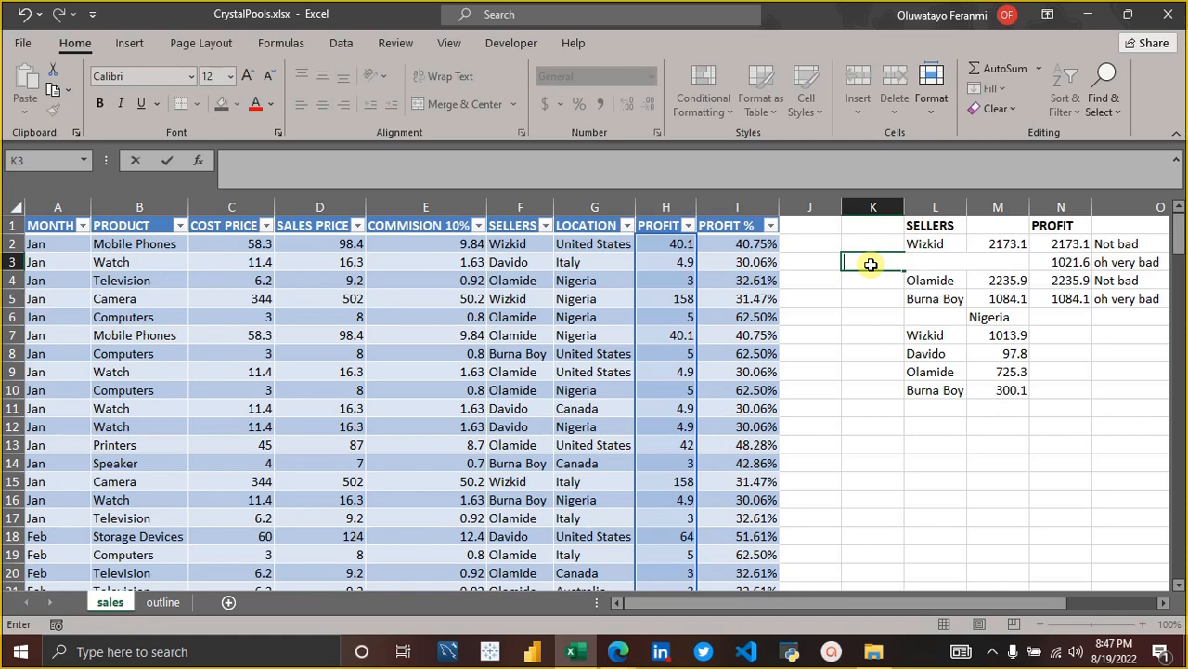
key(Return)
key(Down)
key(Down)
key(Down)
key(Down)
key(Down)
key(Down)
key(Down)
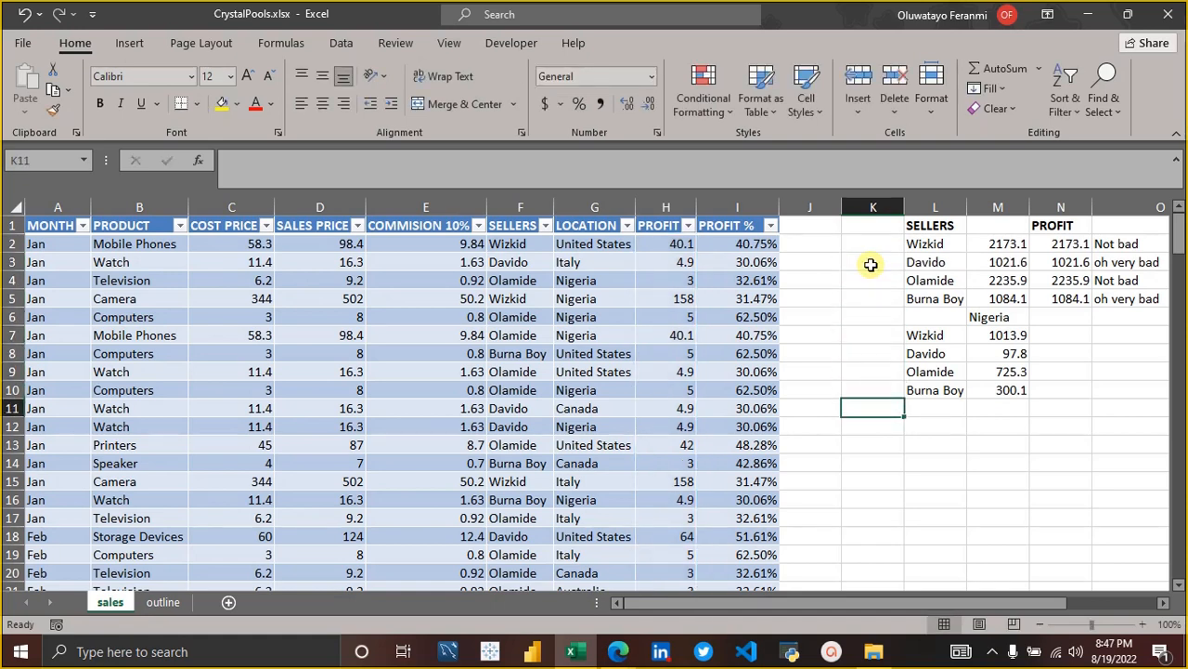
key(Down)
key(Up)
key(Up)
key(Up)
key(Up)
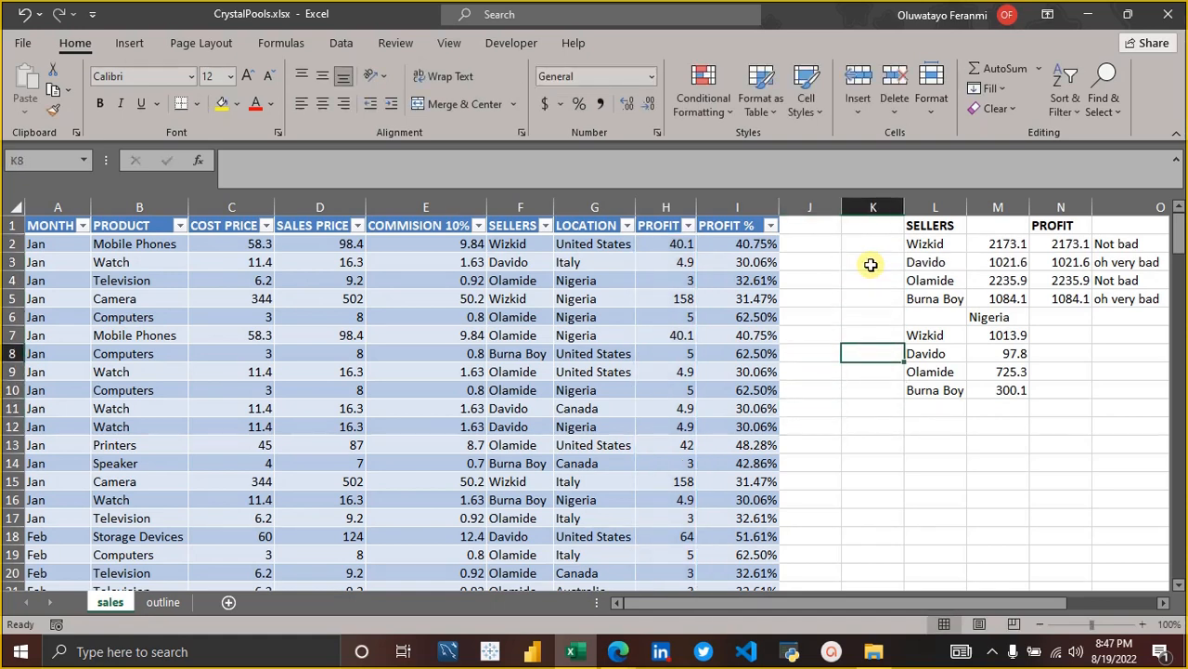
key(Up)
key(Up)
key(Up)
key(Up)
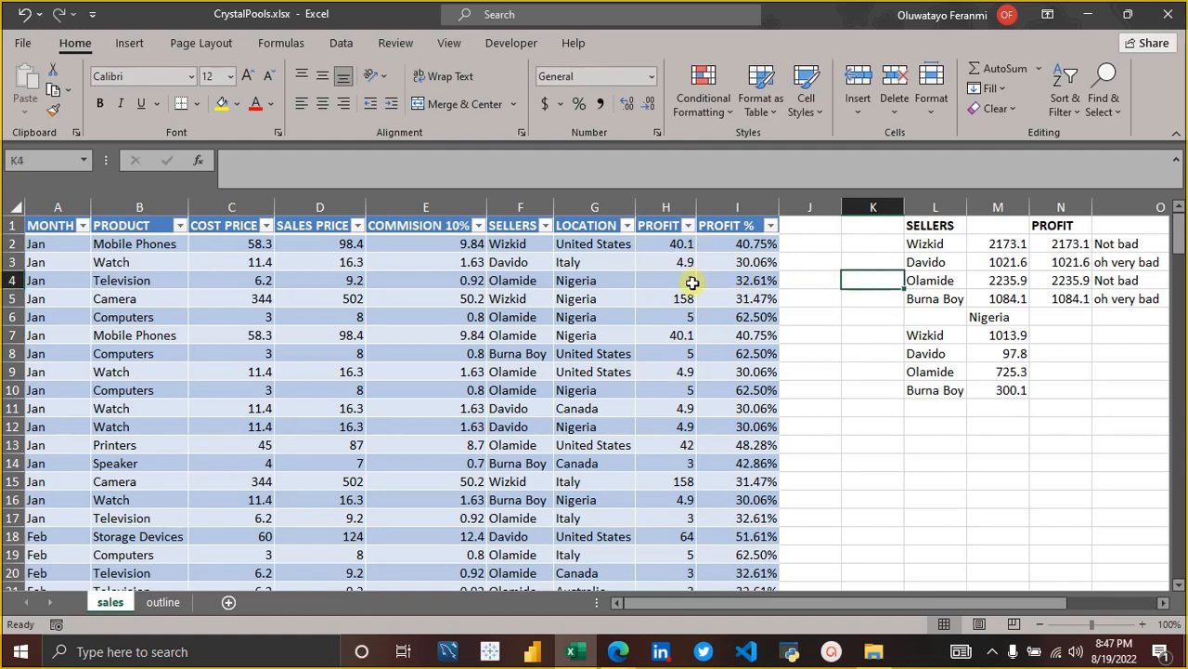
click(684, 295)
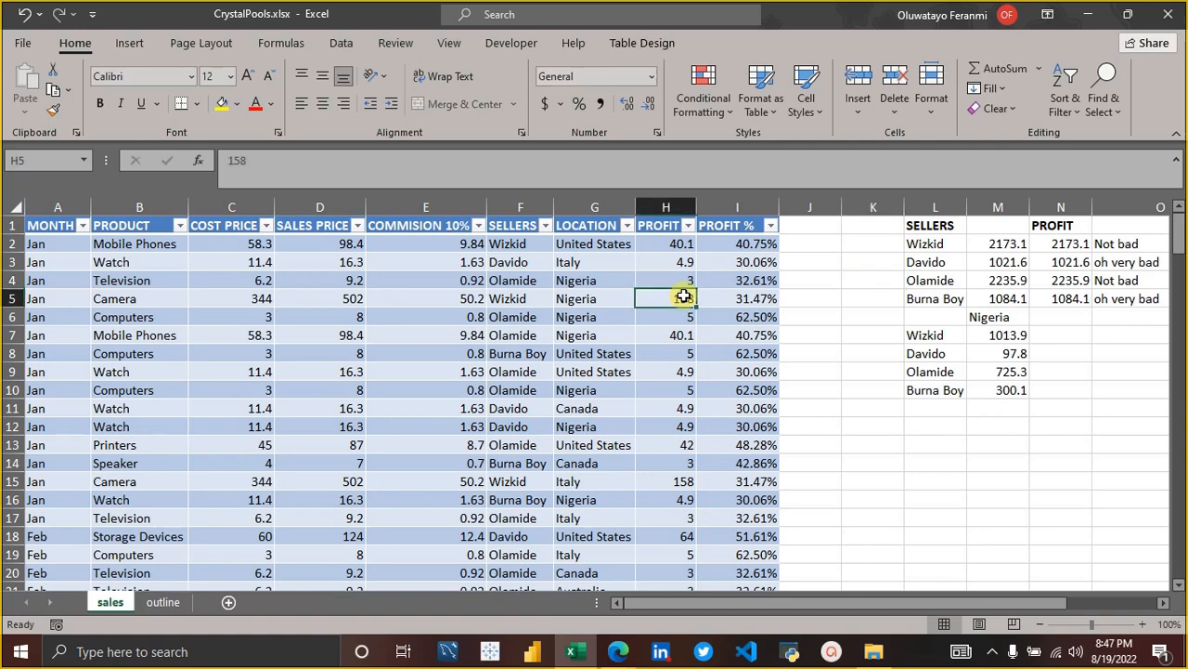
click(595, 241)
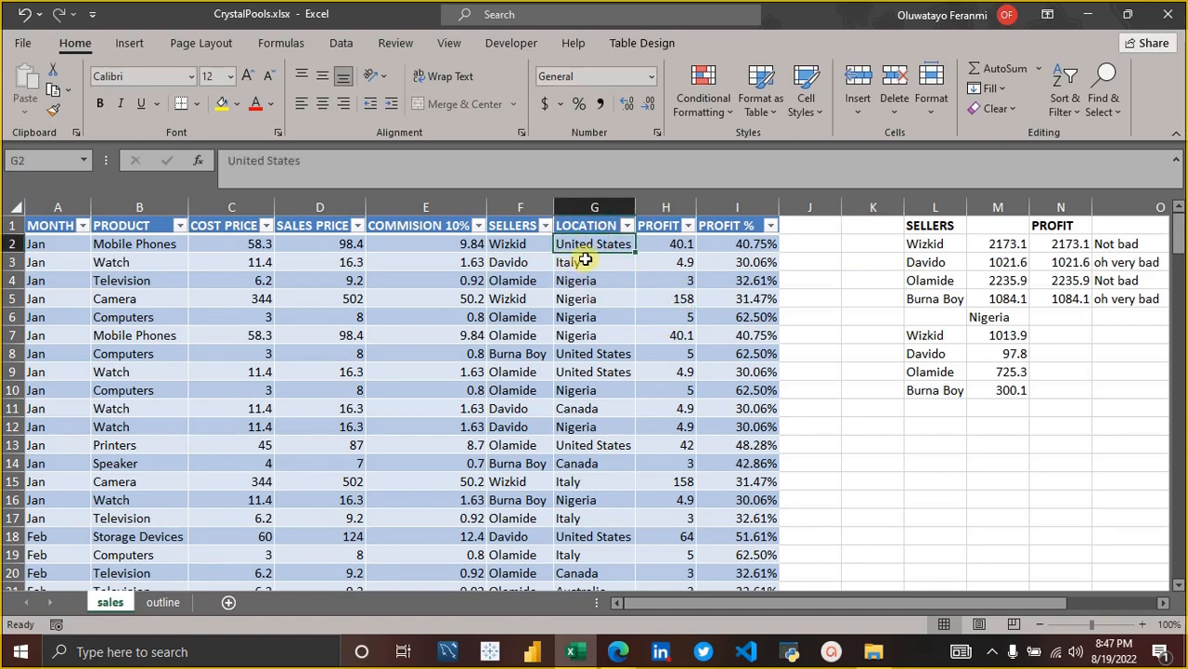
Enter =COUNT(Sales[SELLERS]) in K3 to try COUNT on the text column of sellers.
click(858, 262)
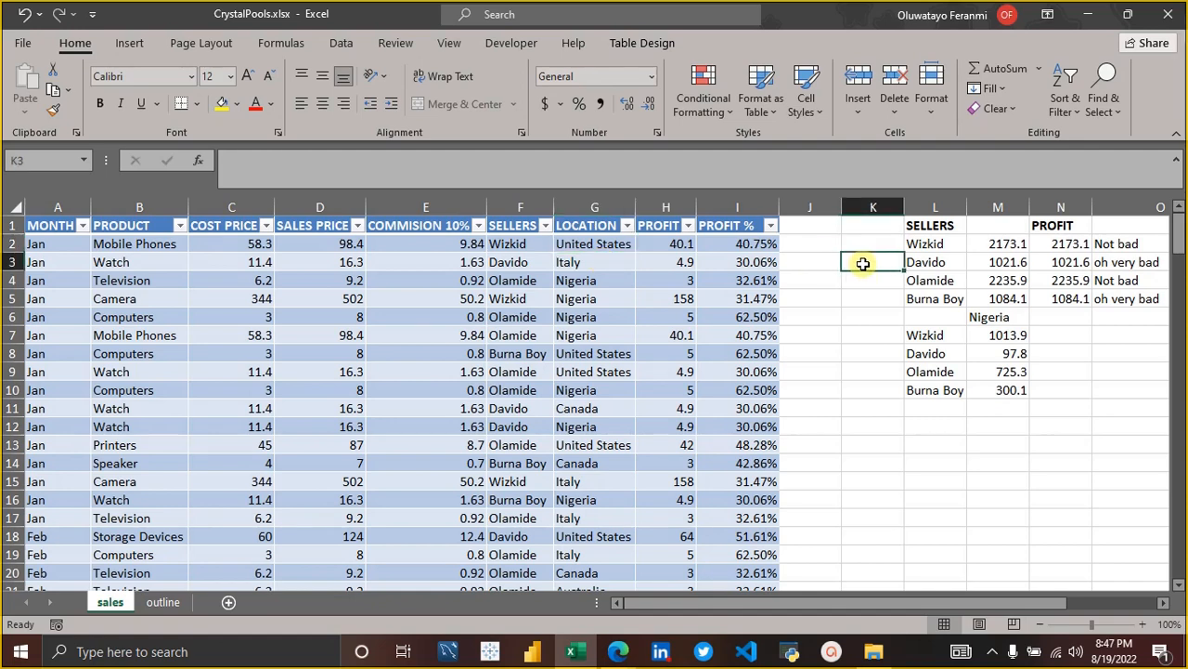
text(=count)
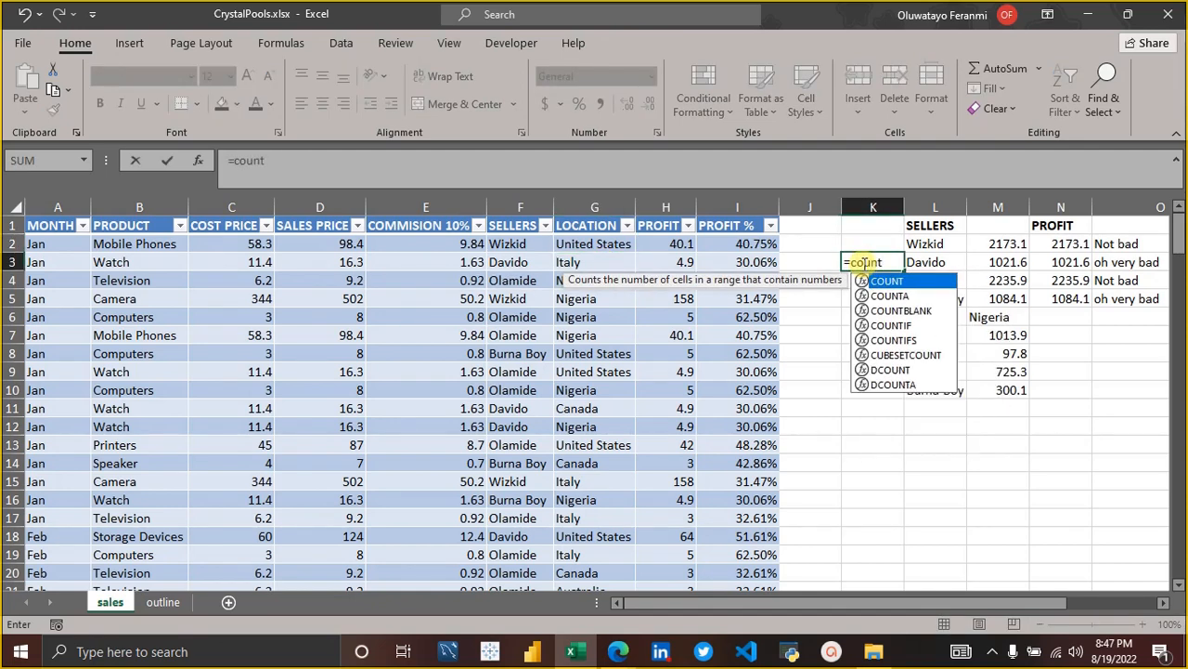
key(Tab)
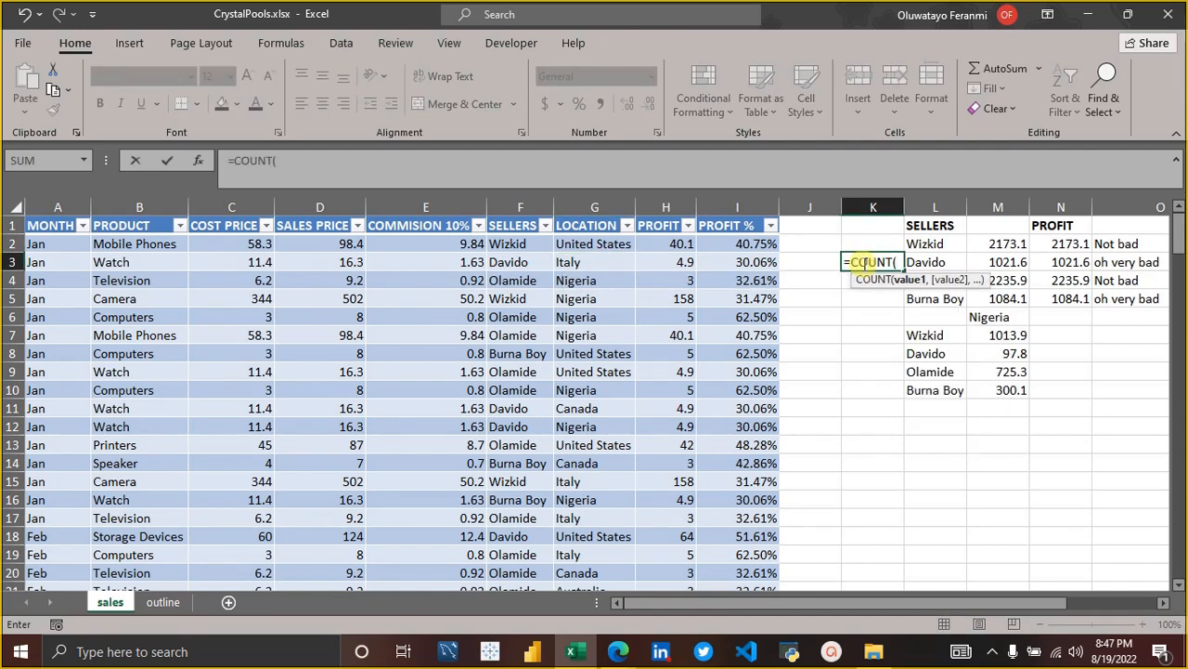
text(Sales)
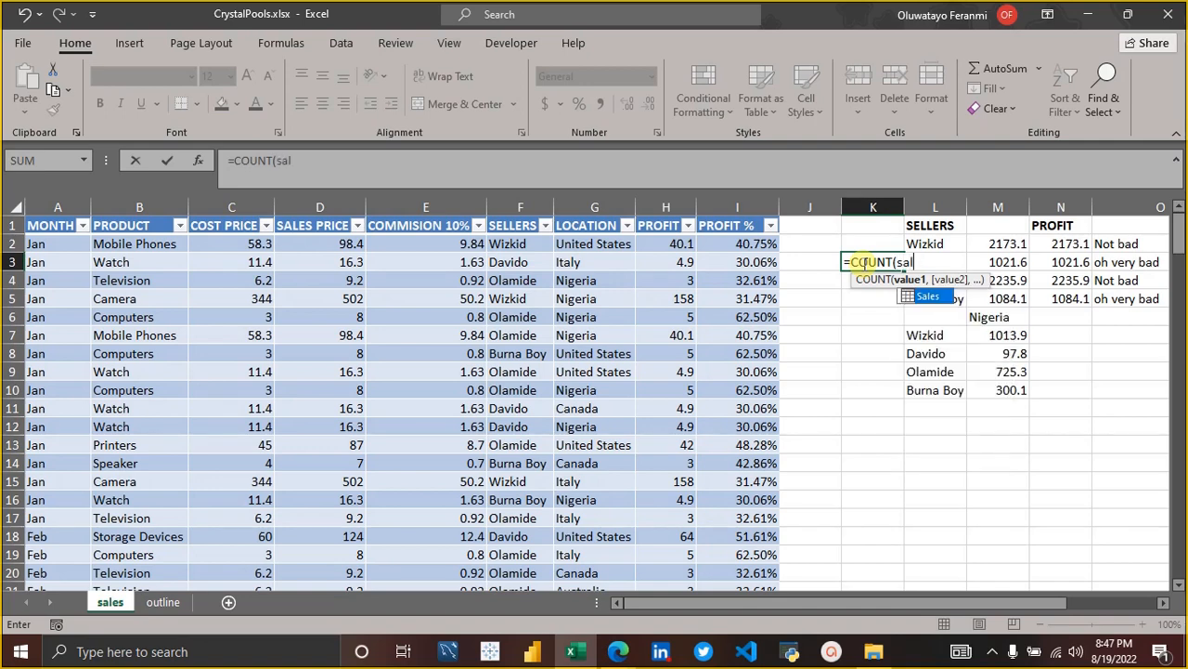
text(se)
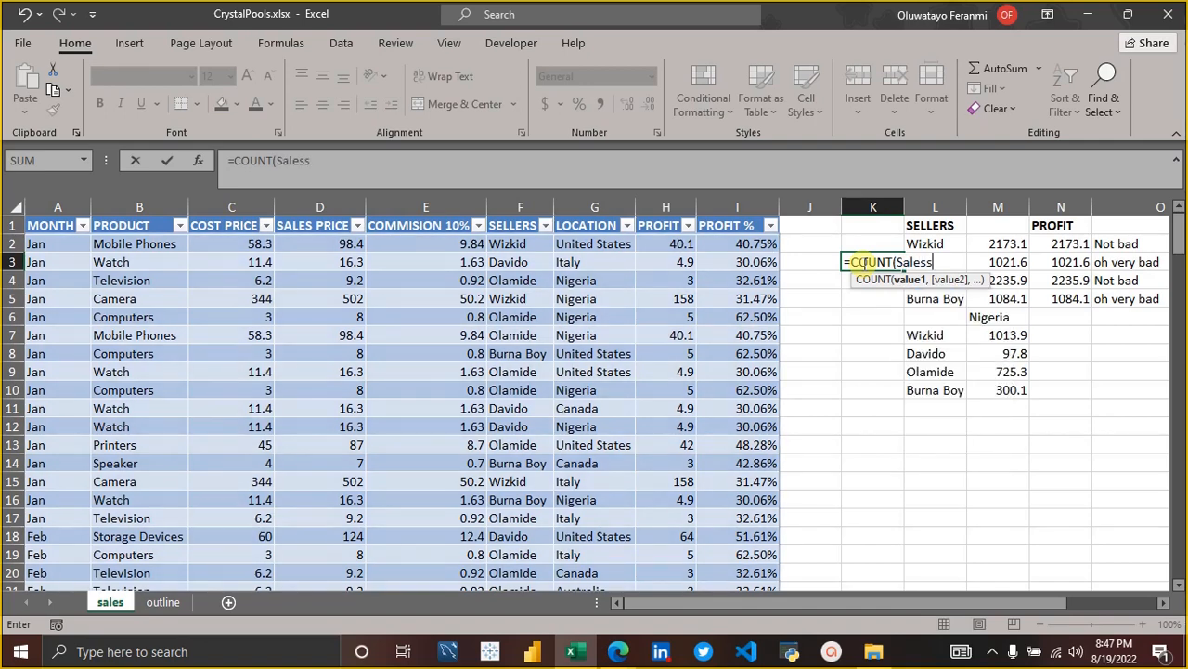
key(BackSpace)
key(BackSpace)
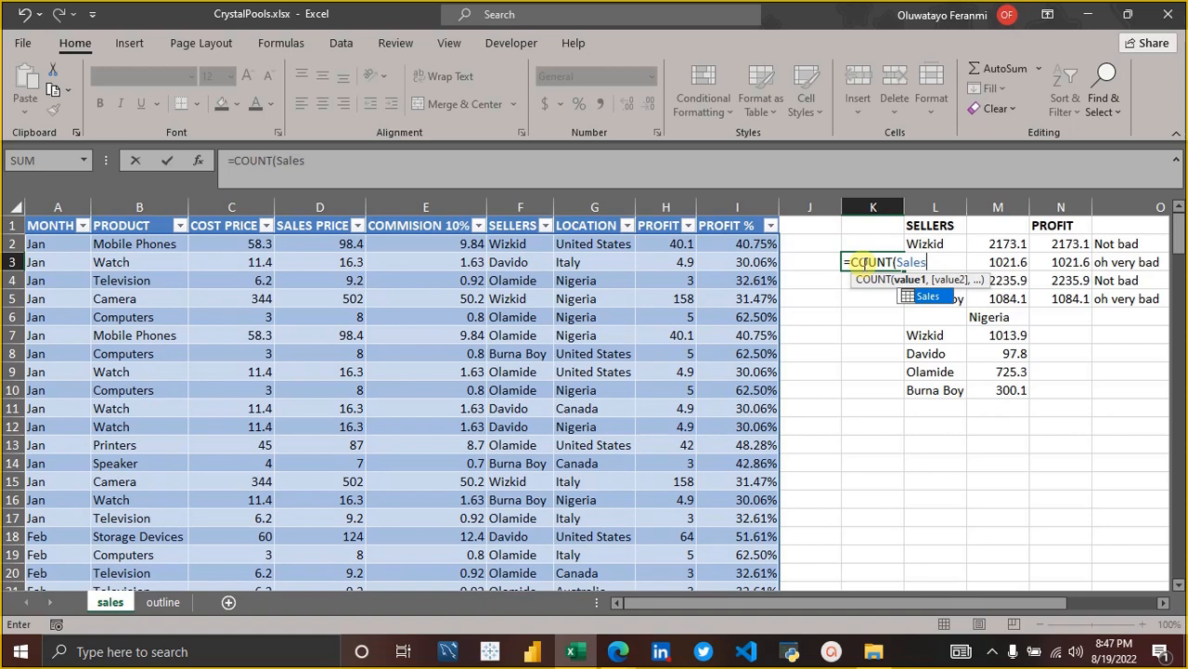
text([se)
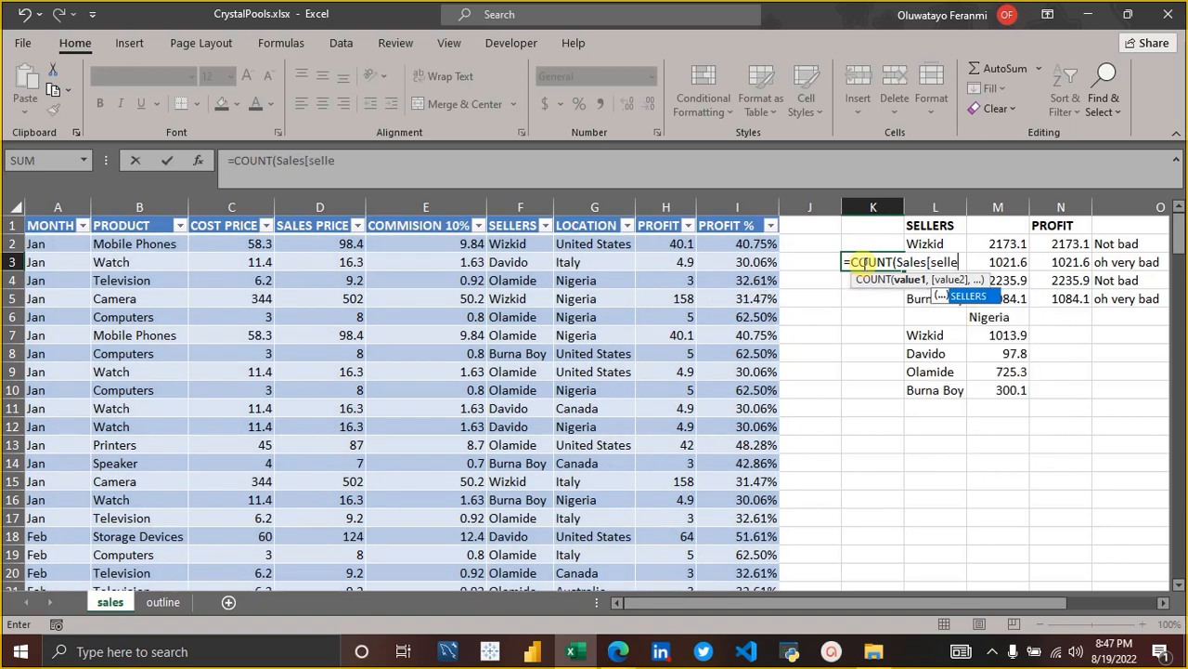
text(lle)
key(Tab)
text(]))
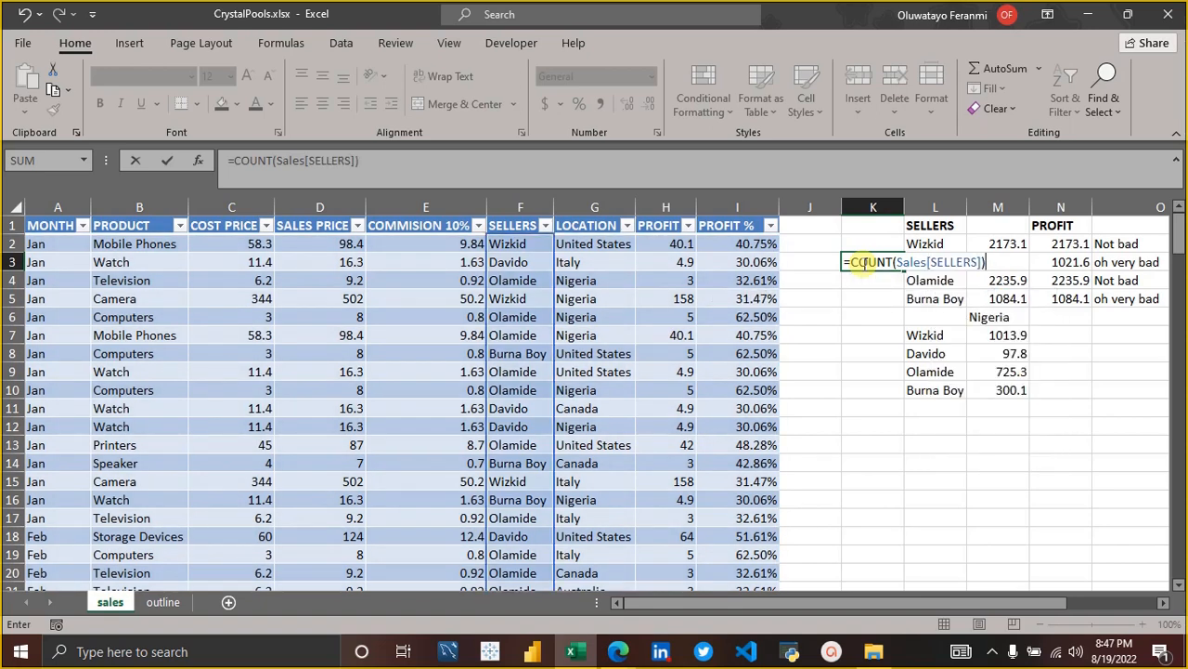
key(Return)
Try to edit the sellers COUNT formula in K3 by removing its opening bracket.
click(864, 264)
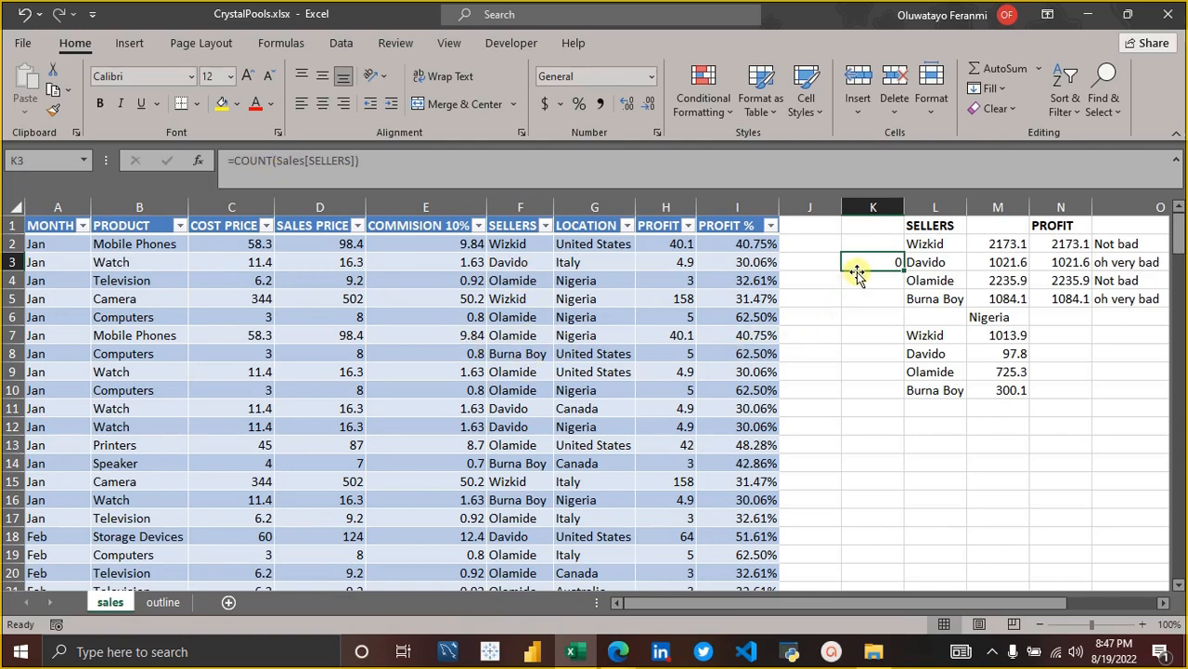
click(284, 155)
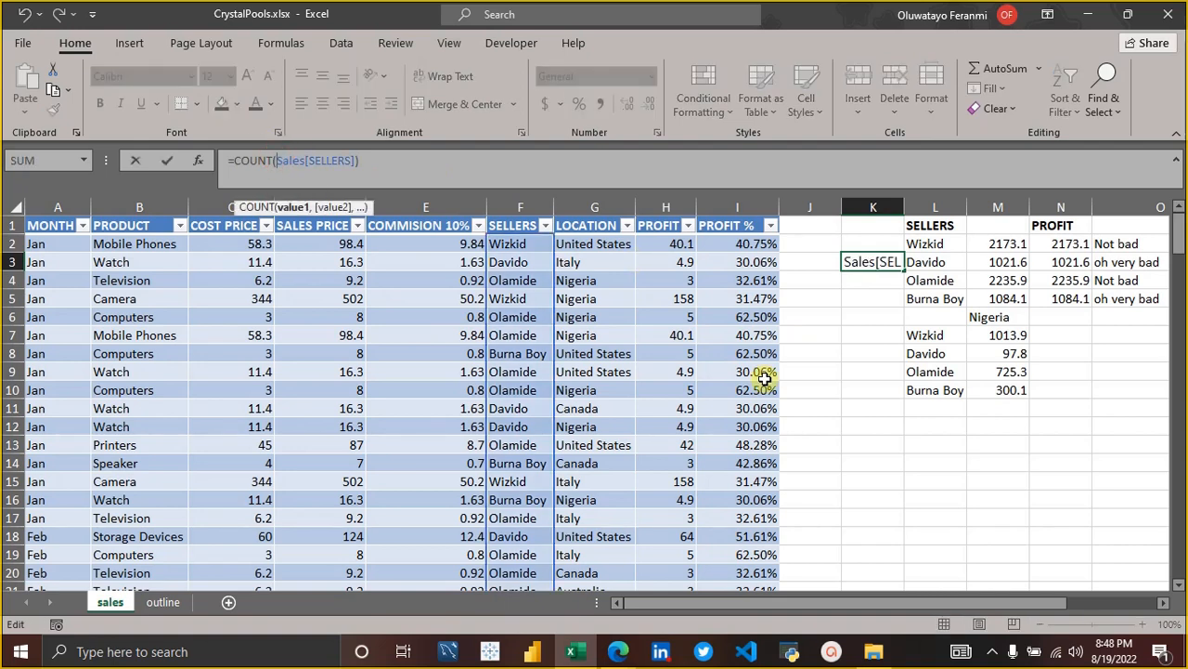
key(BackSpace)
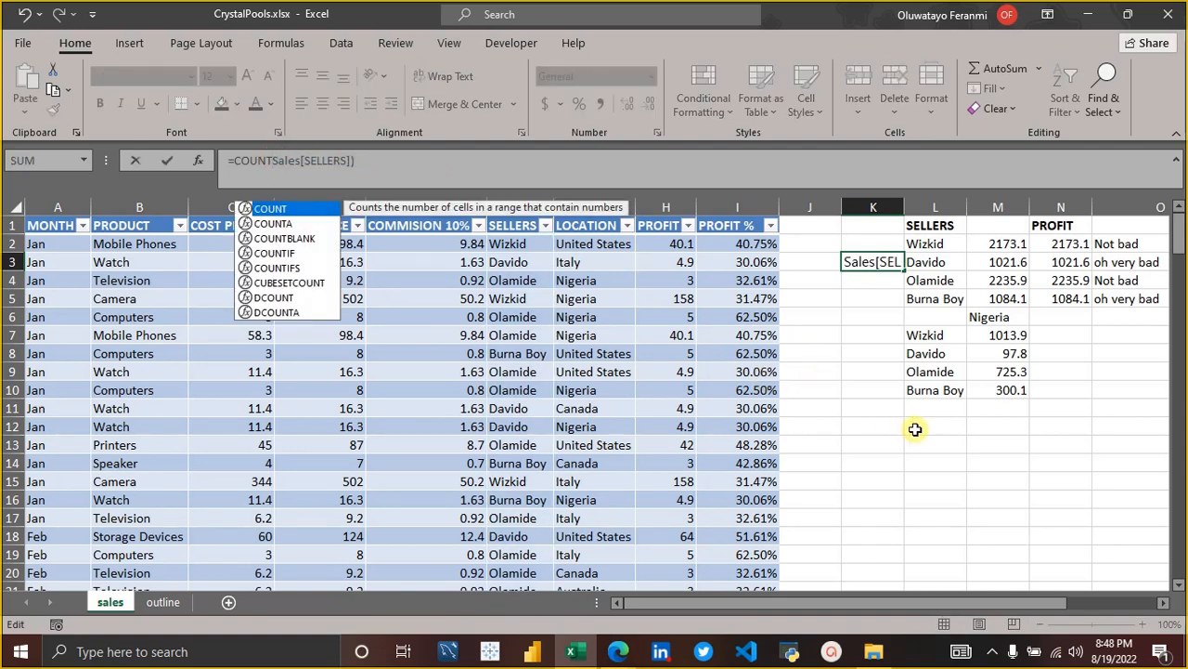
key(Return)
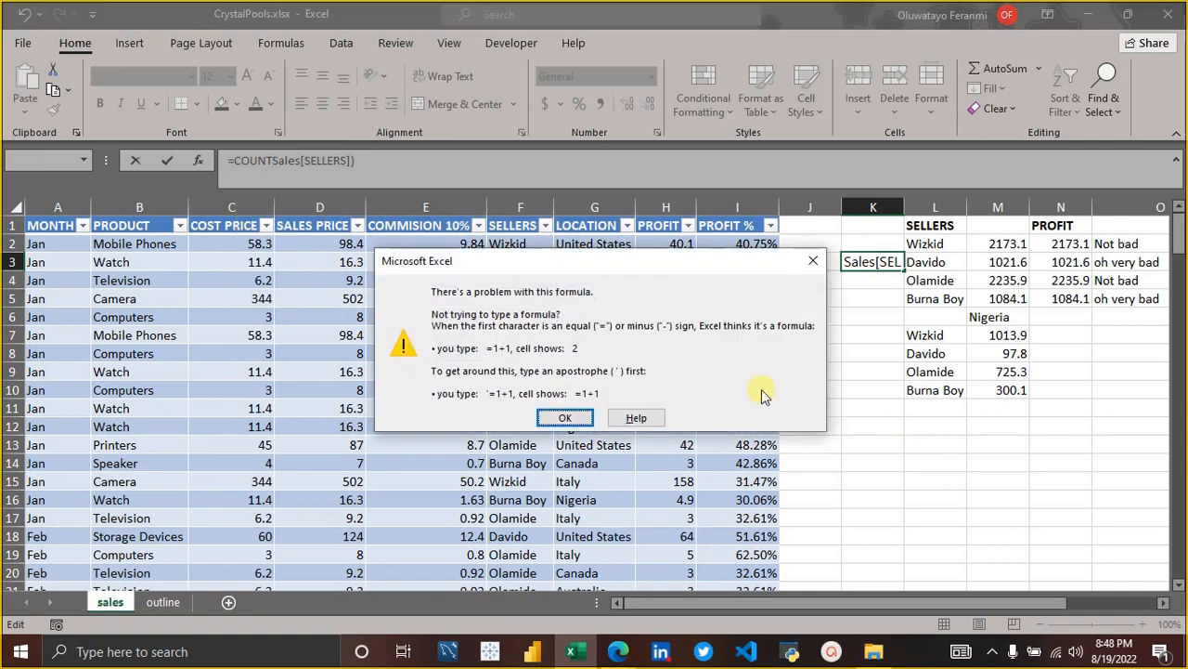
click(821, 260)
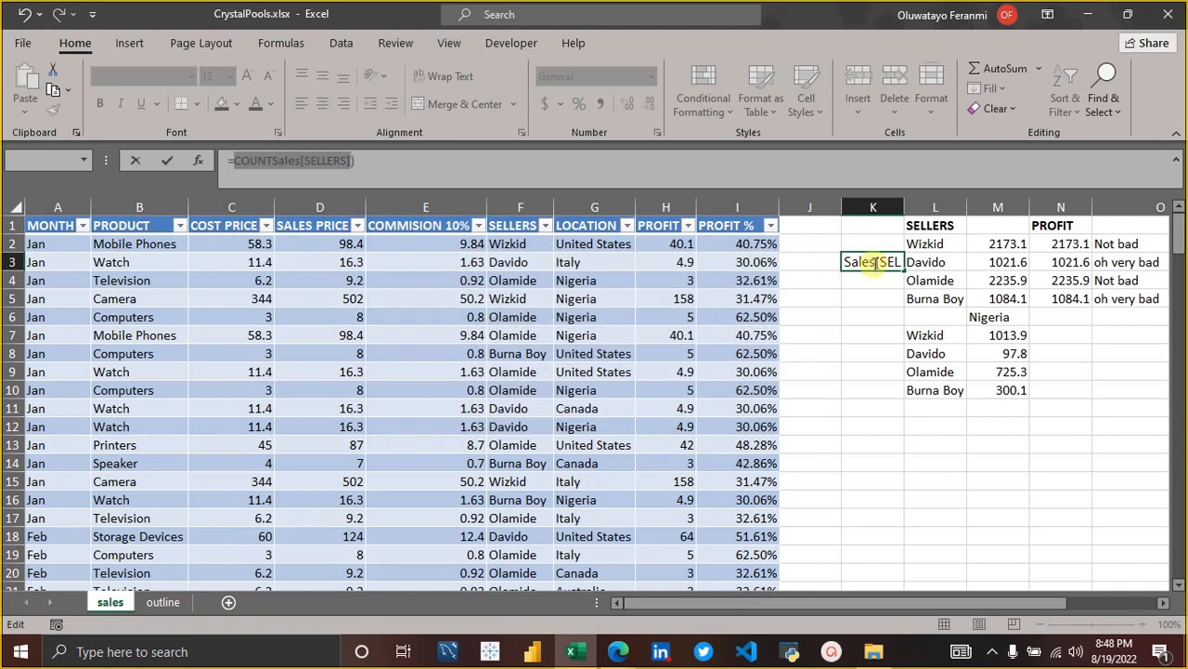
Replace the broken formula in K3 with =COUNTA(Sales[SELLERS]) to count the text entries in the sellers column.
key(BackSpace)
key(BackSpace)
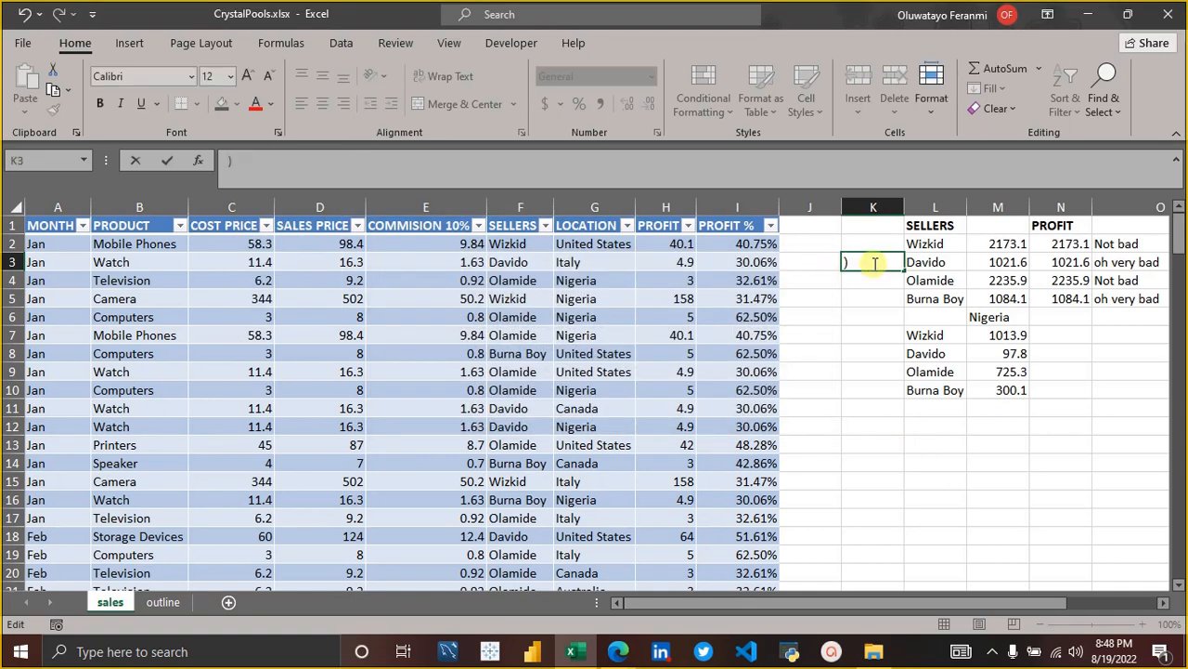
key(Delete)
text(=)
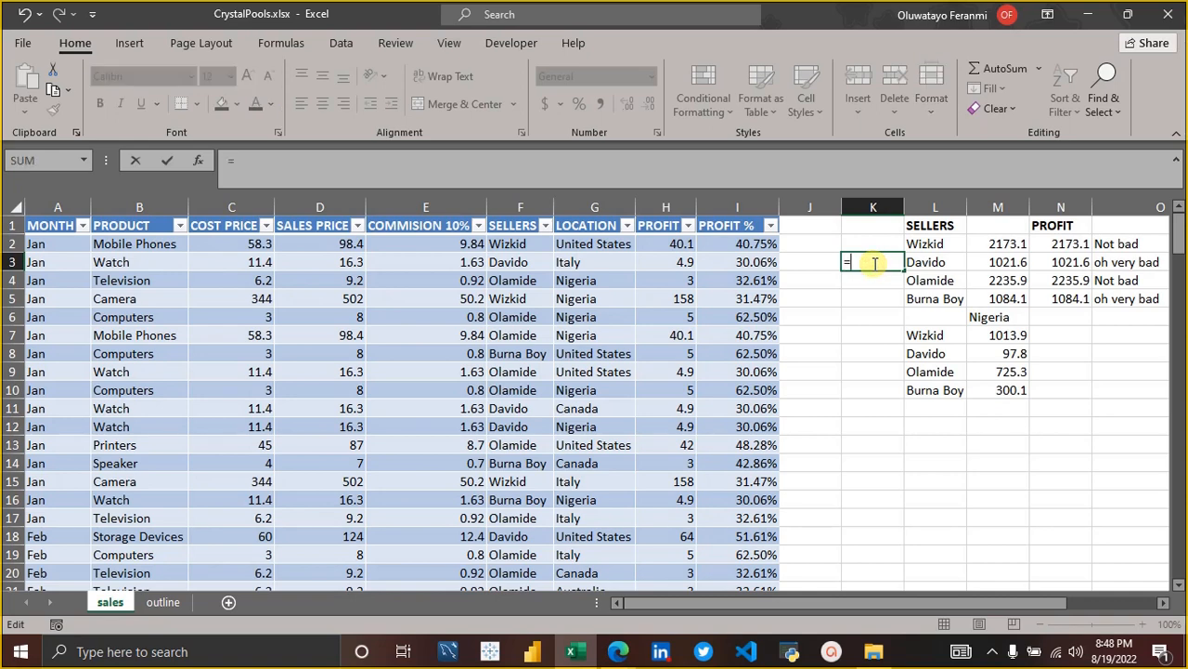
text(coun)
key(Down)
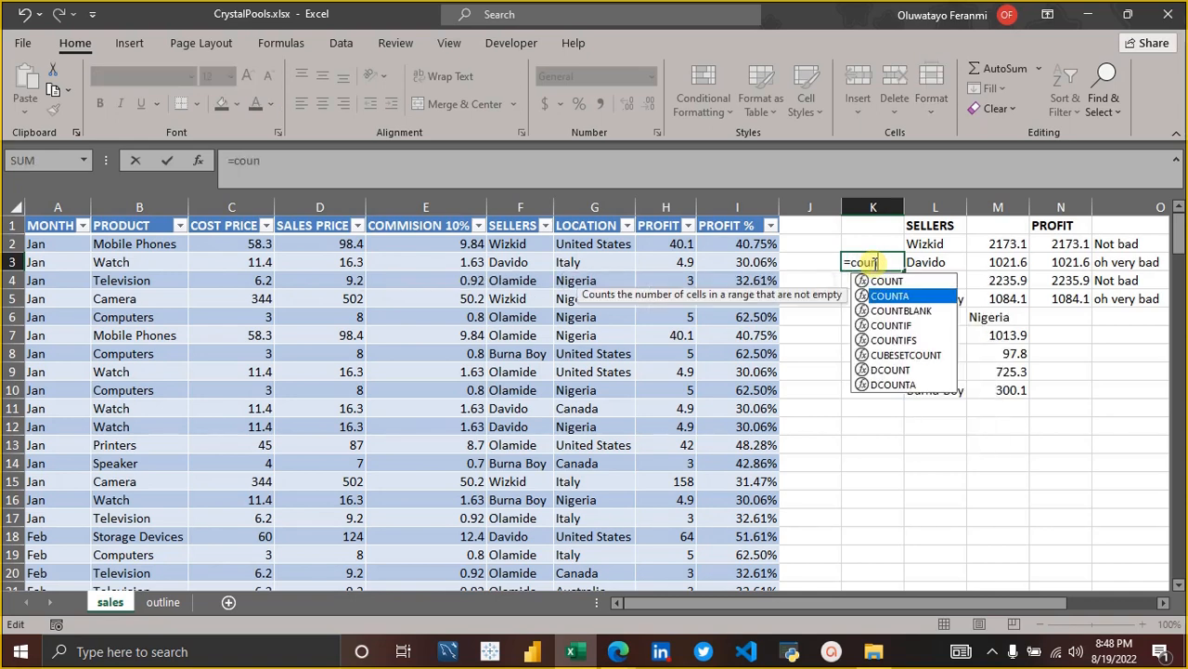
key(Tab)
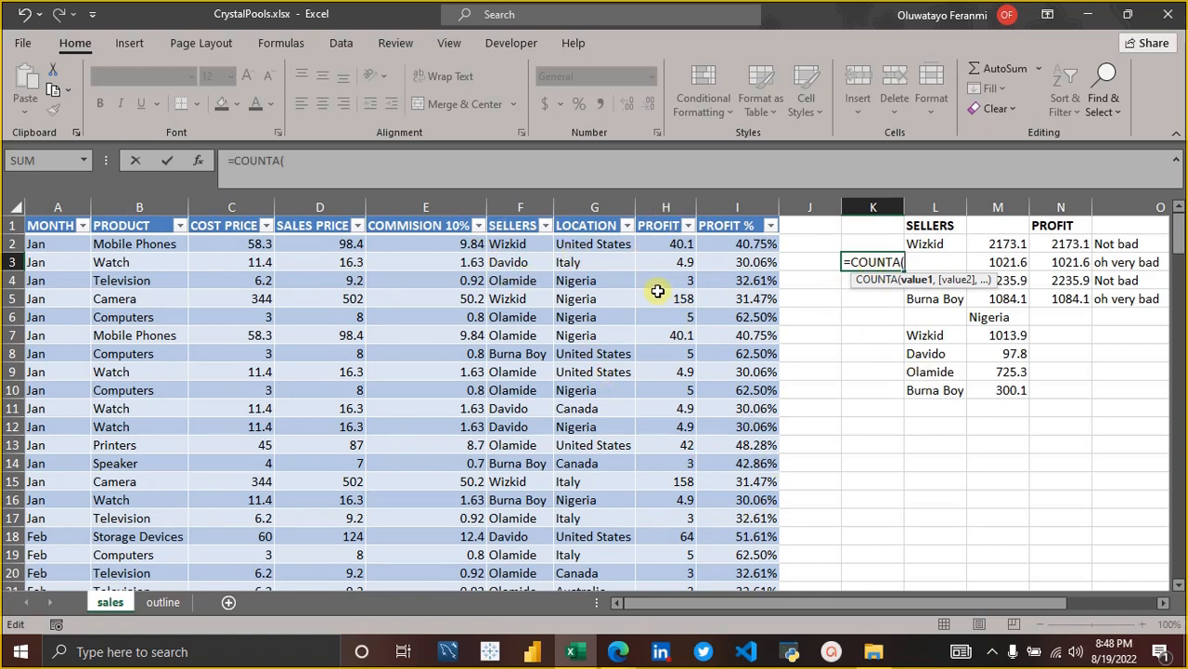
text(sa)
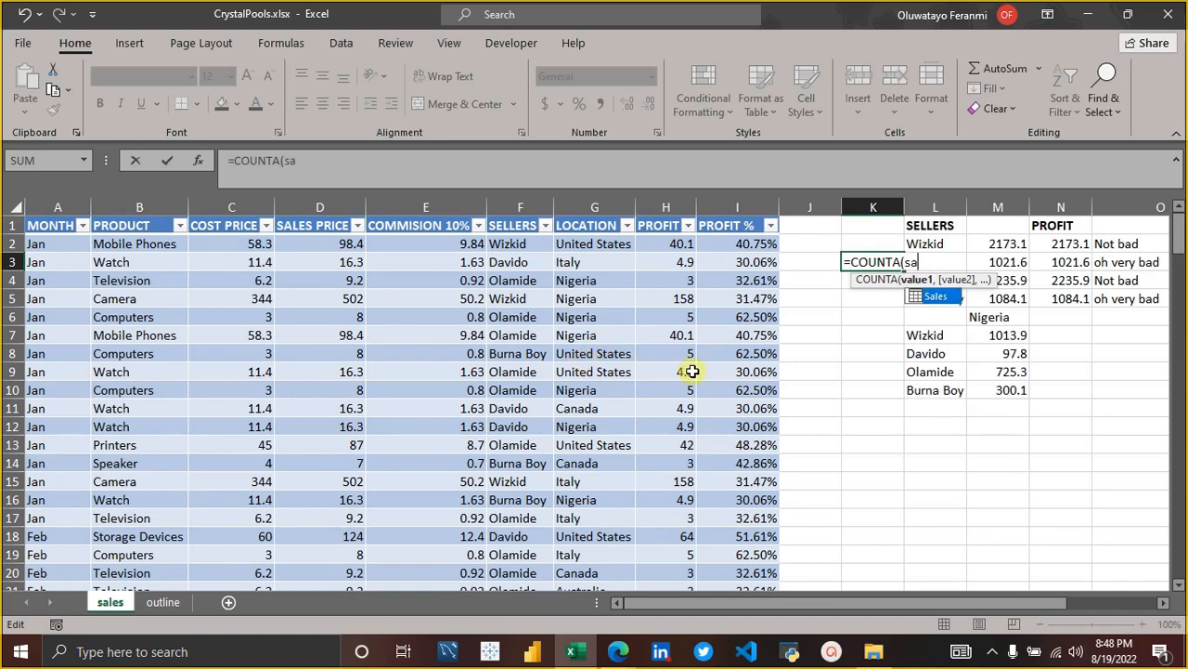
text(les)
key(Tab)
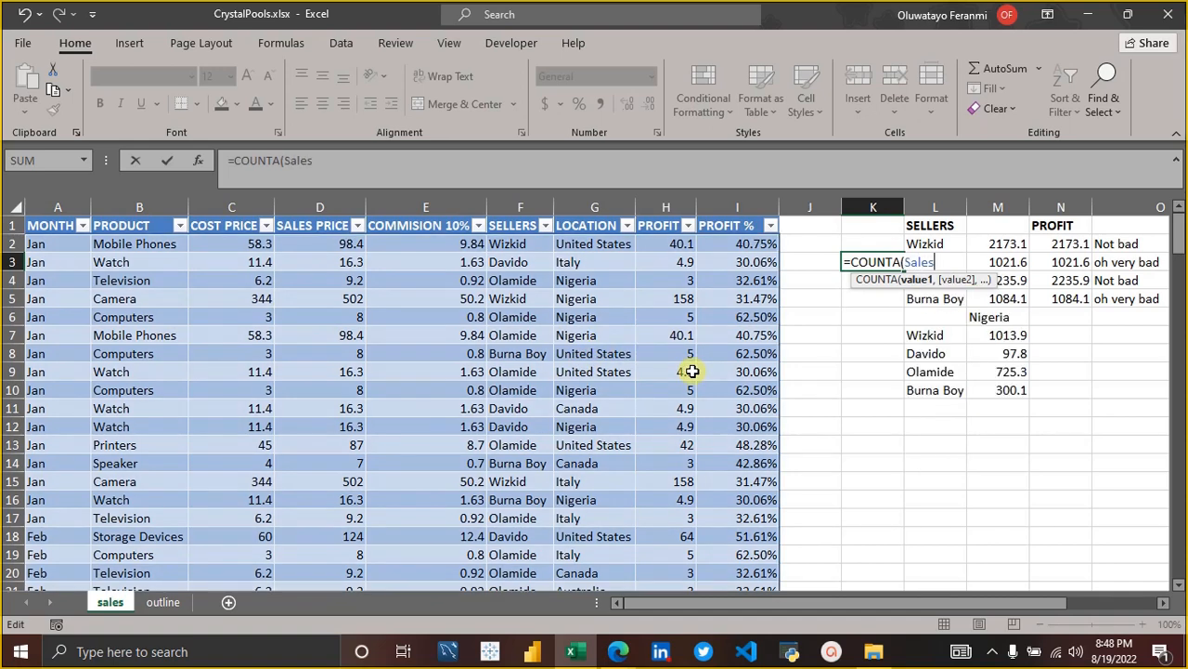
text([se)
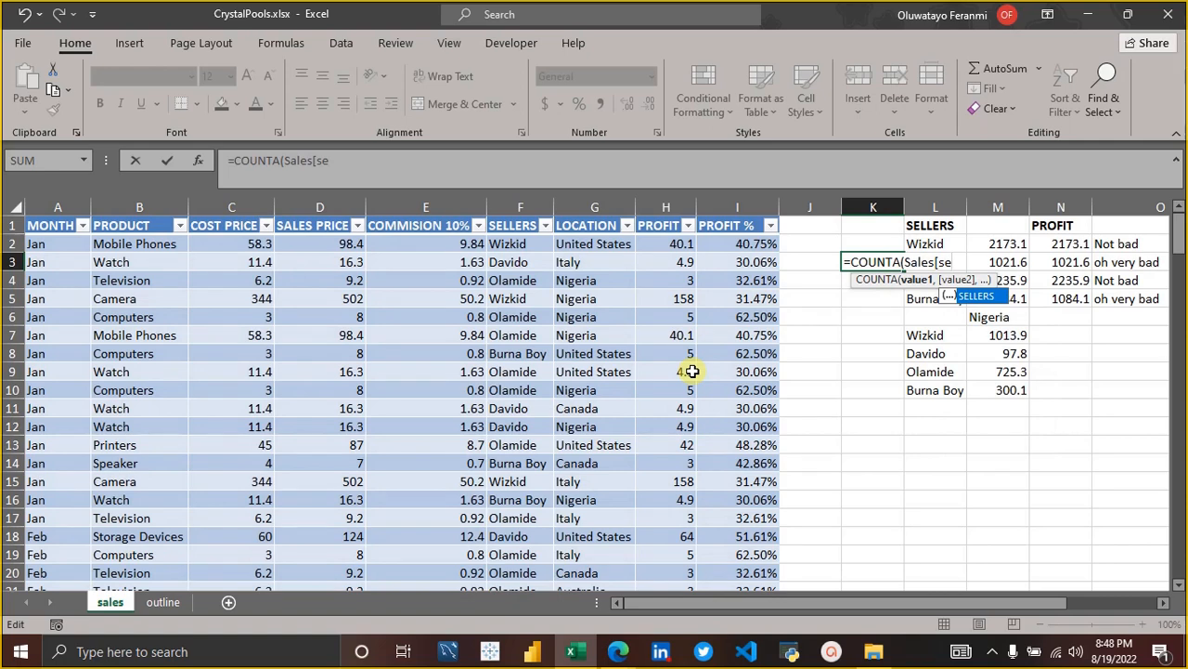
key(Tab)
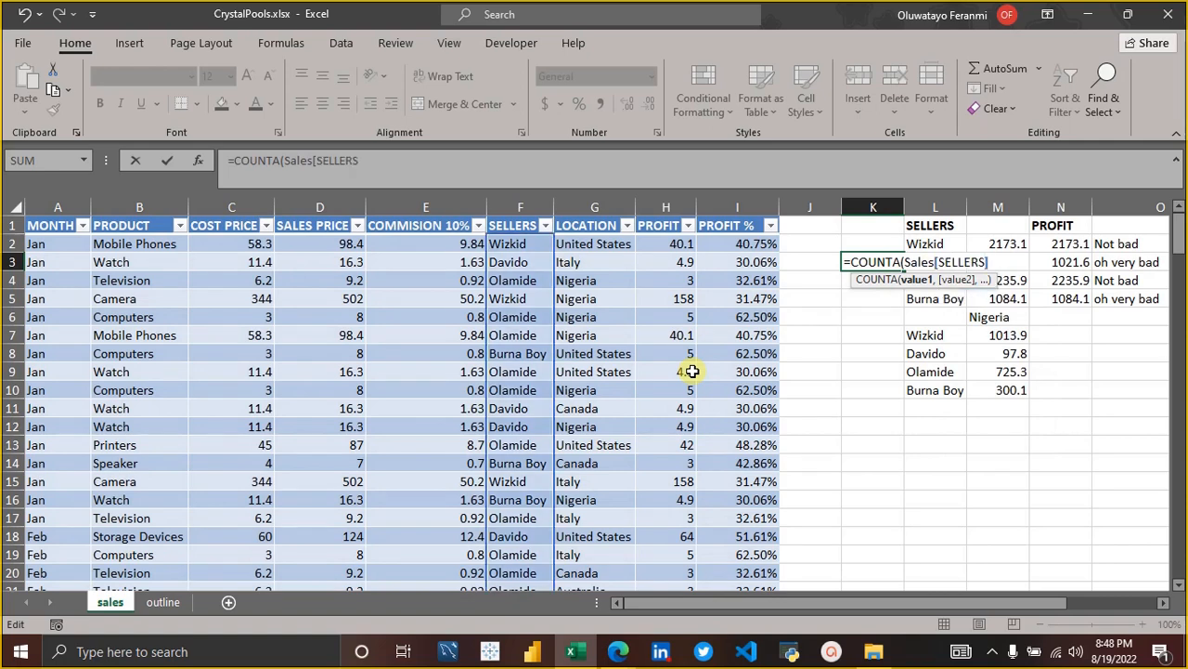
text())
key(Return)
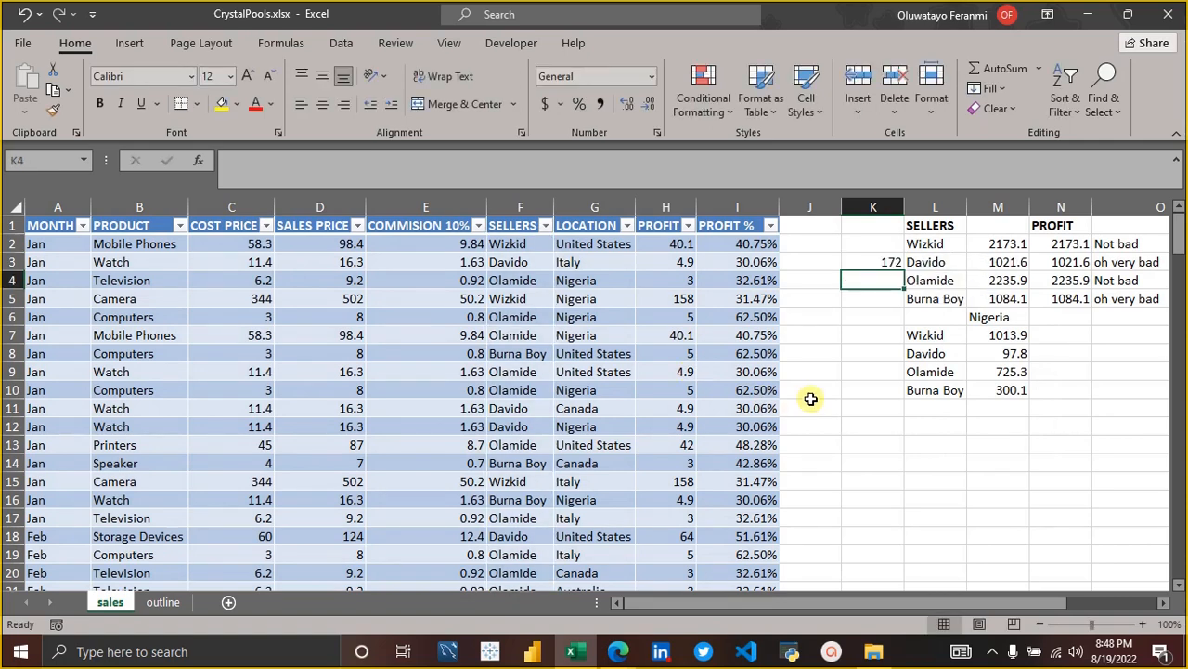
Clear the COUNTA formula from K3, and check the topic list on the outline sheet before returning to the sales sheet.
click(882, 259)
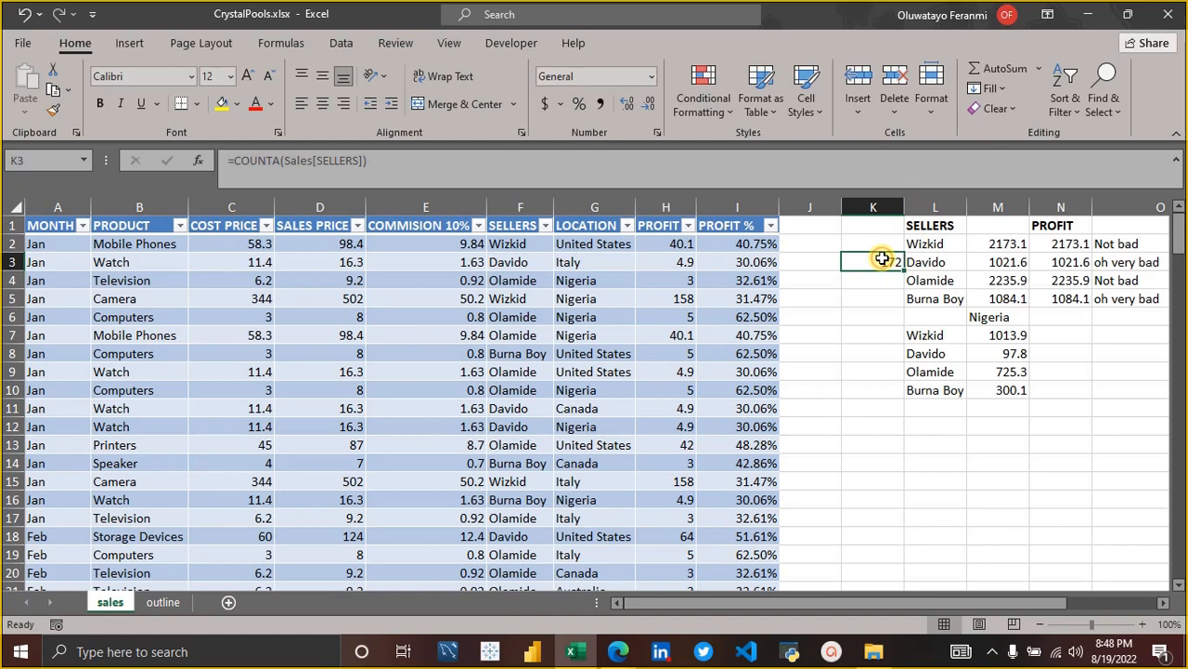
key(BackSpace)
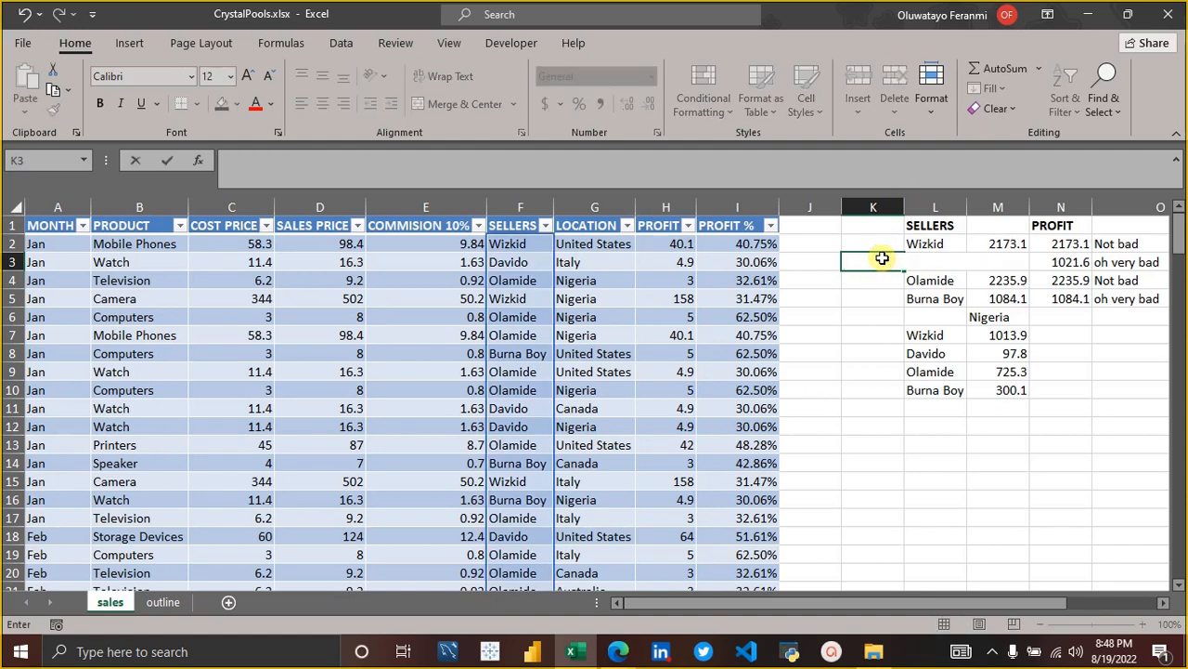
click(842, 462)
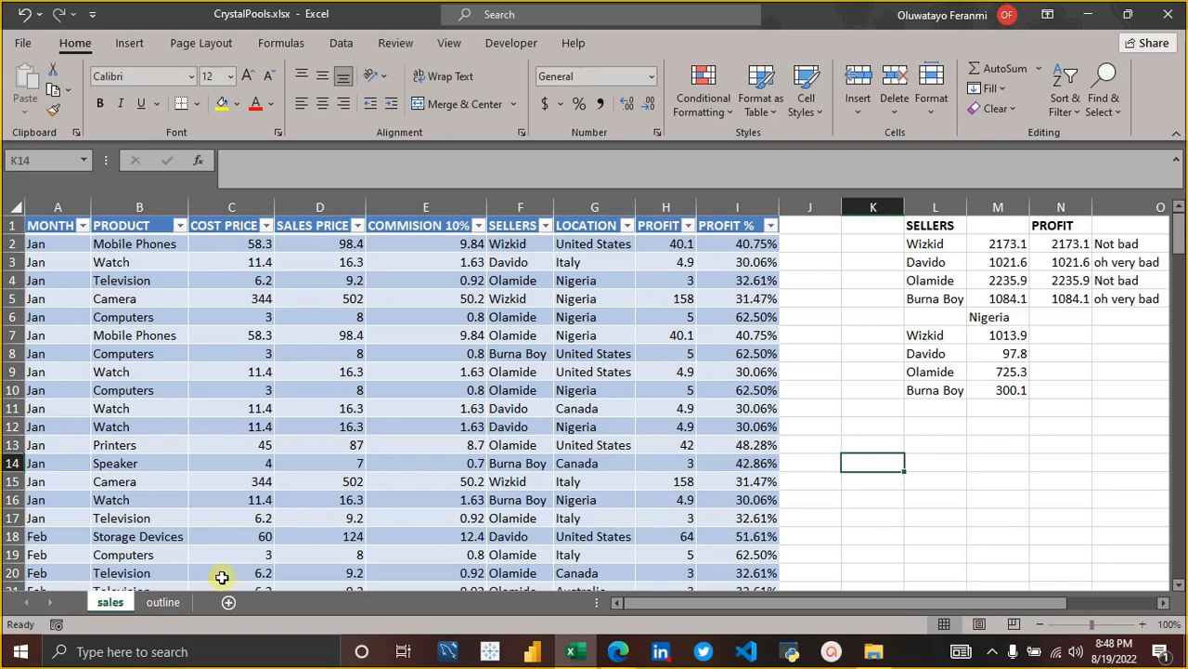
click(174, 601)
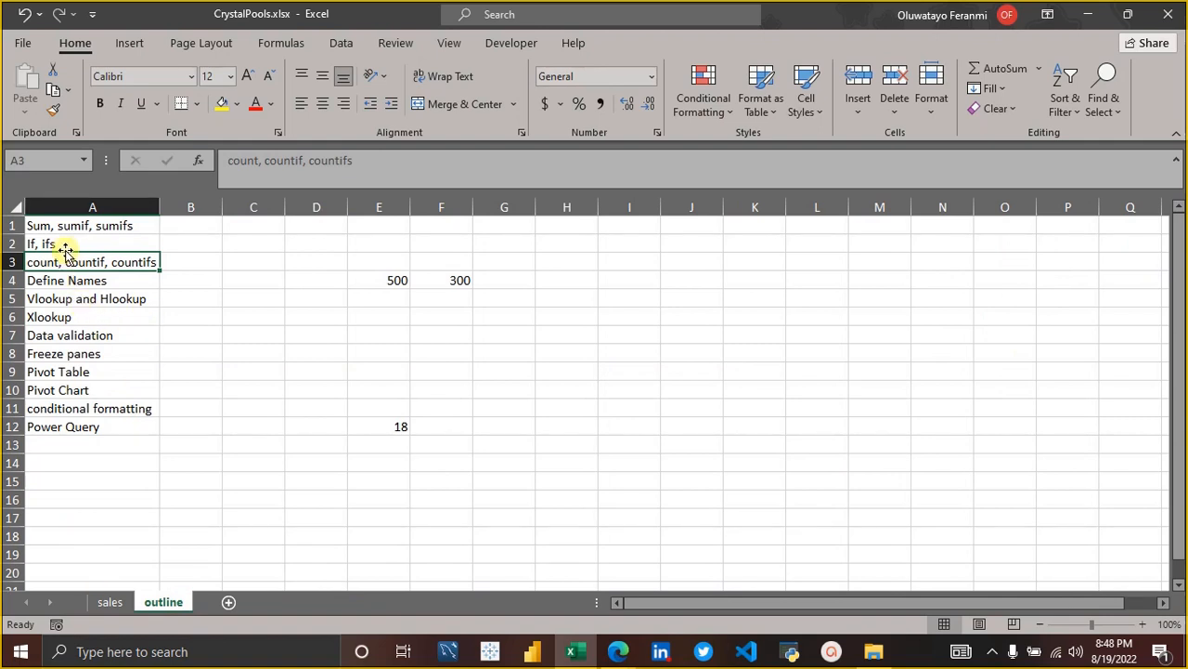
click(110, 601)
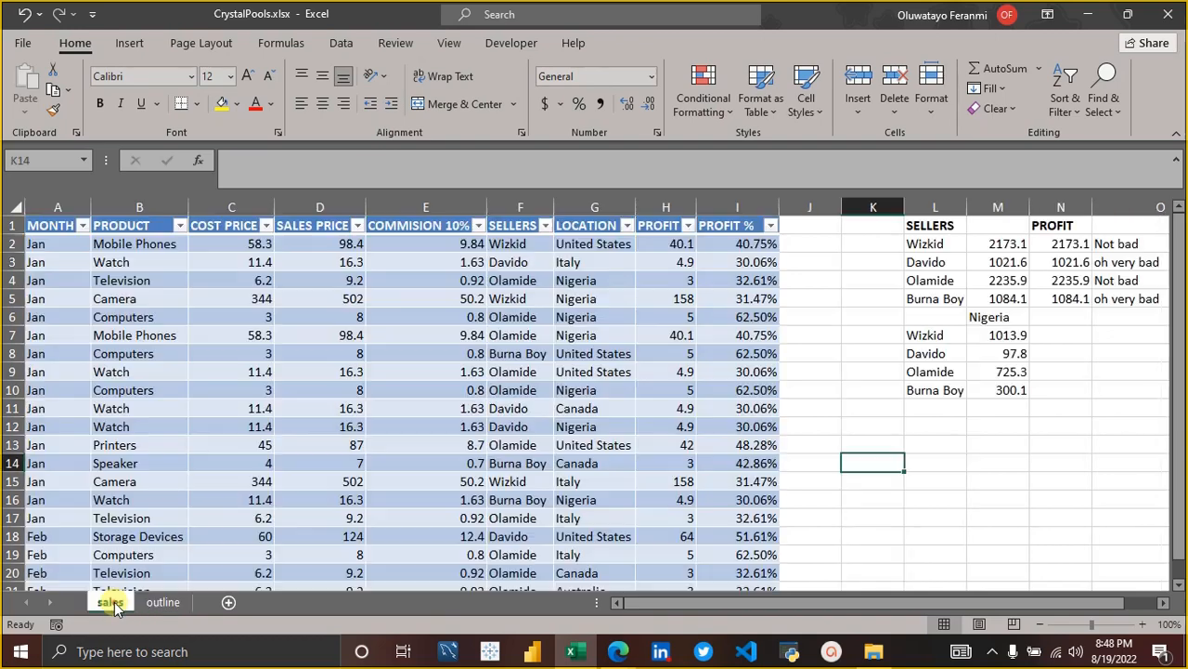
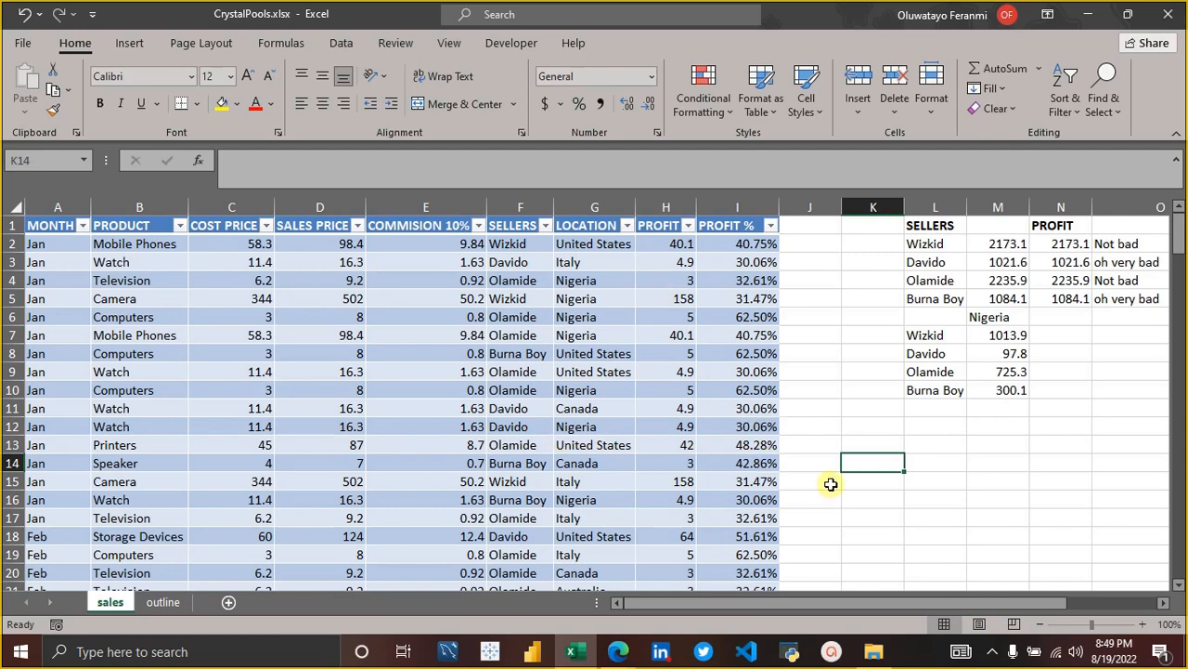
Start a COUNTIF formula in N7 with Sales[SELLERS] as its range.
click(1052, 330)
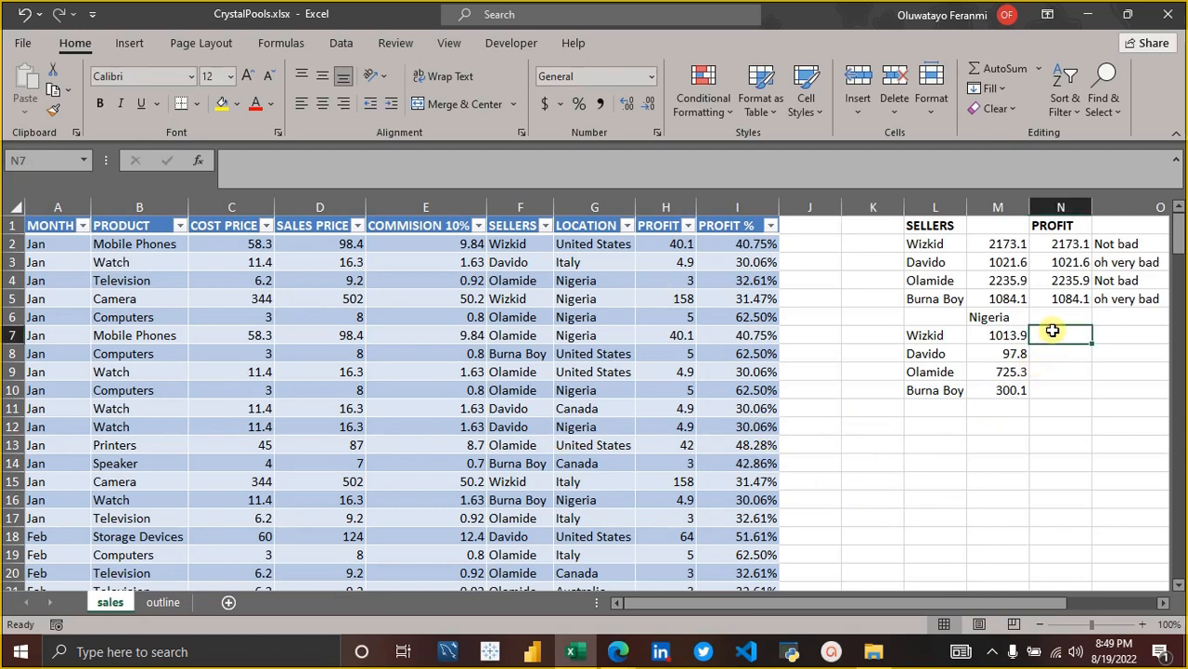
text(=ci)
key(BackSpace)
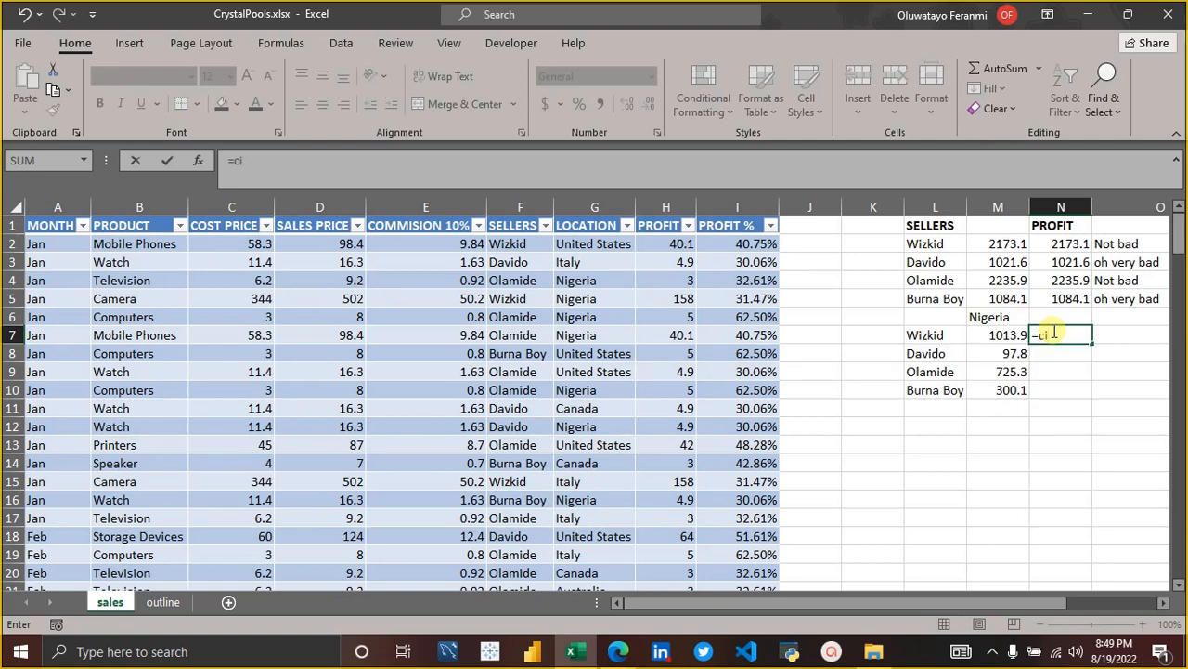
text(ount)
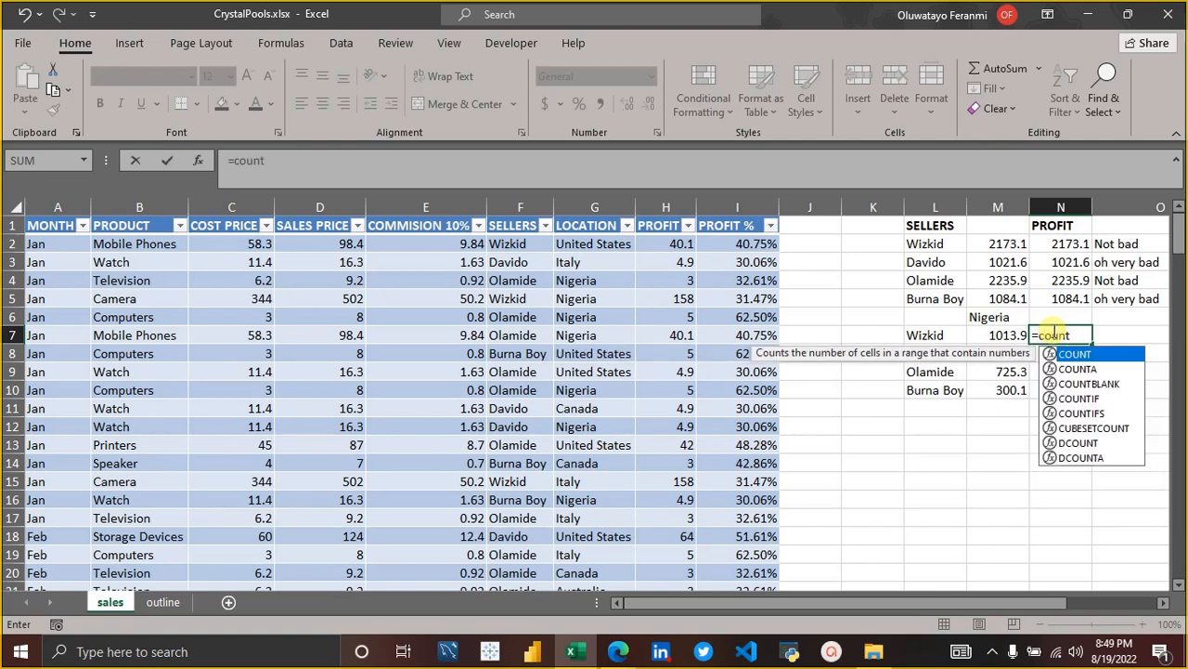
text(if)
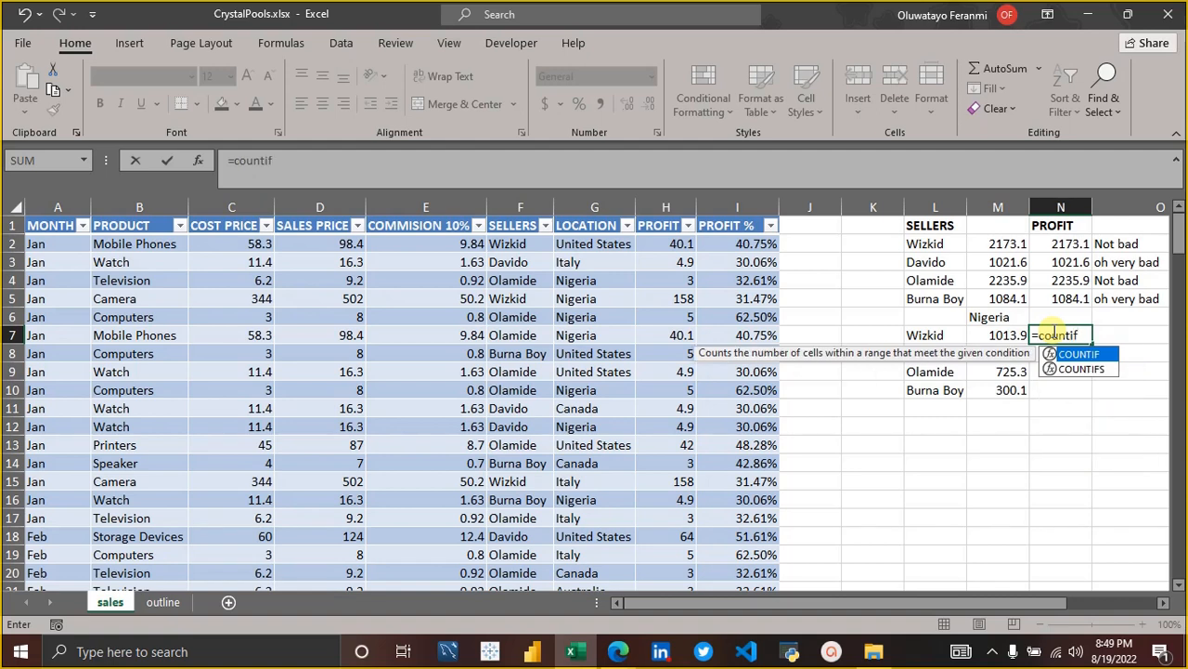
key(Tab)
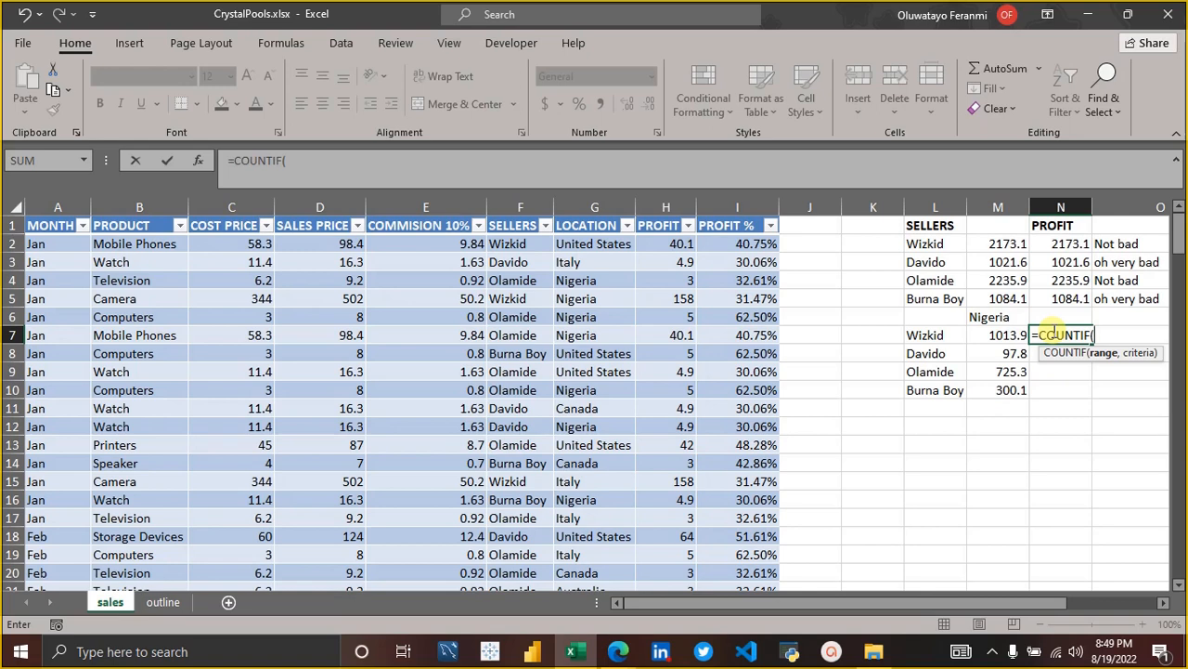
text(sales)
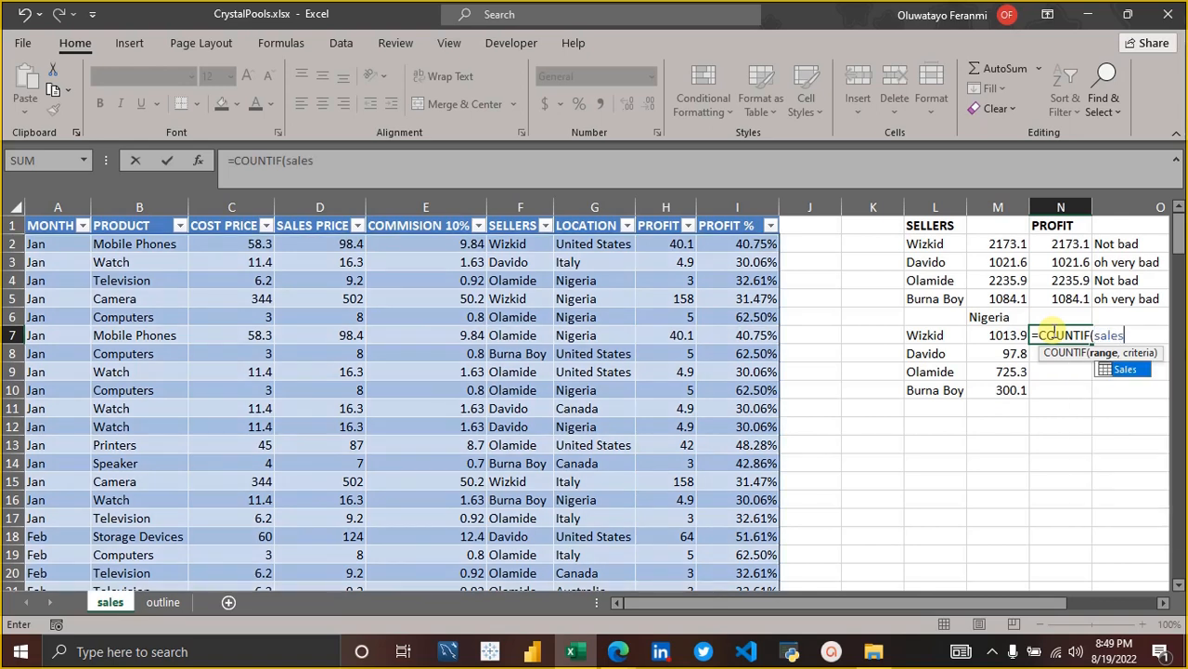
key(Tab)
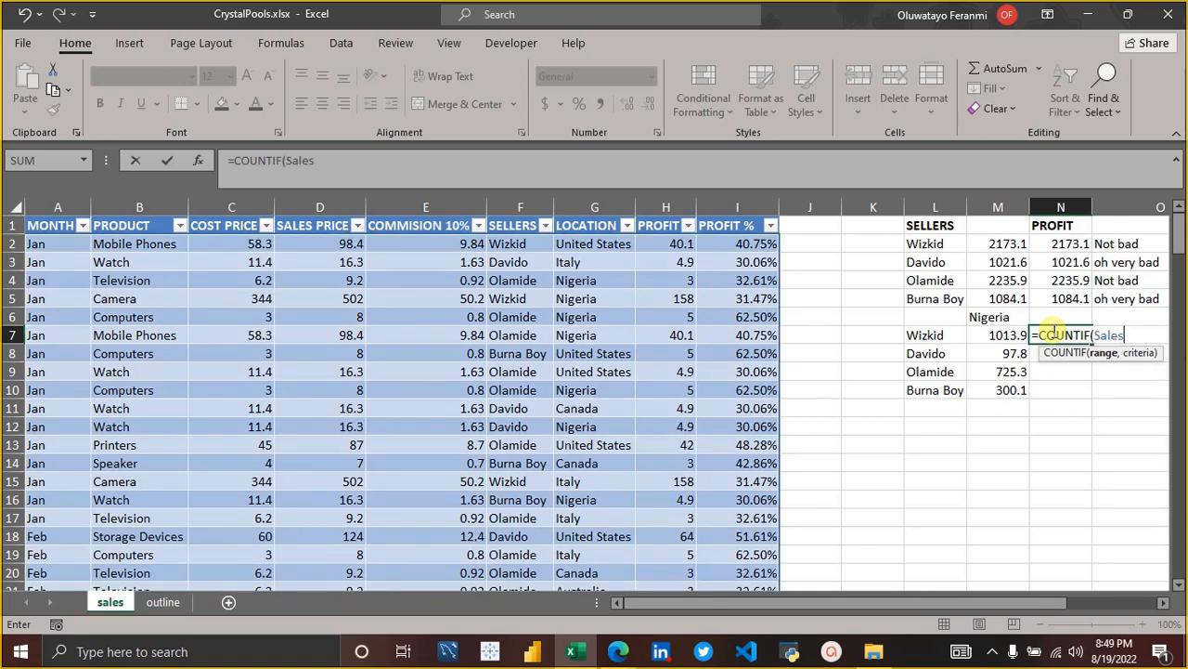
text([se)
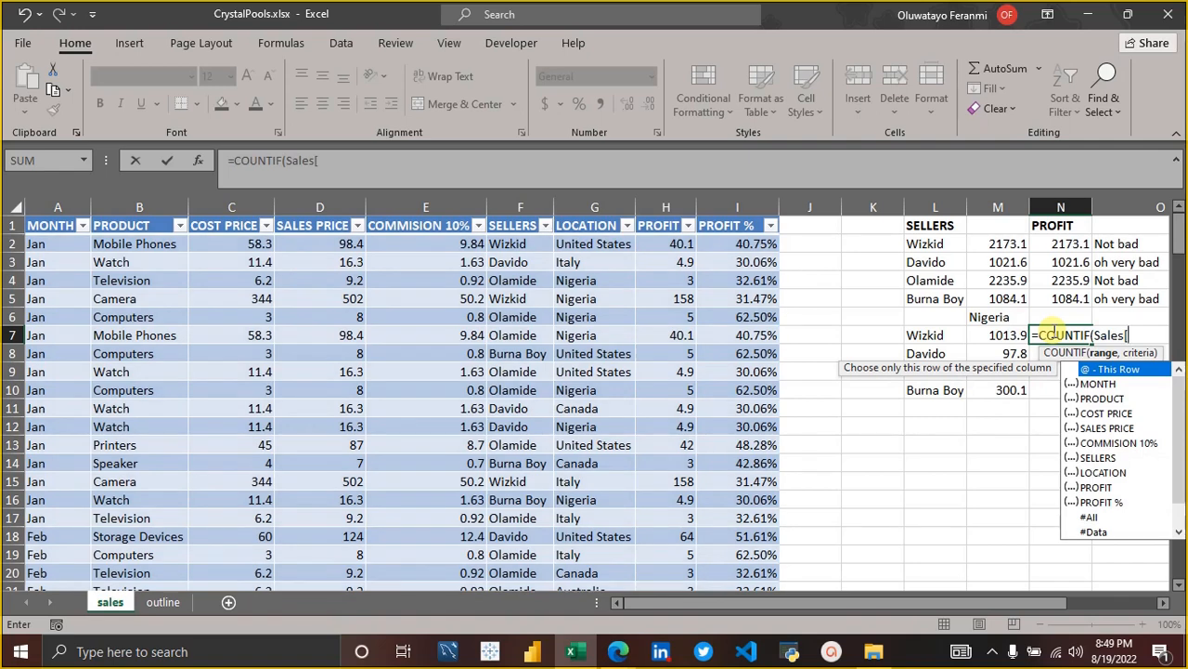
text(l)
key(Tab)
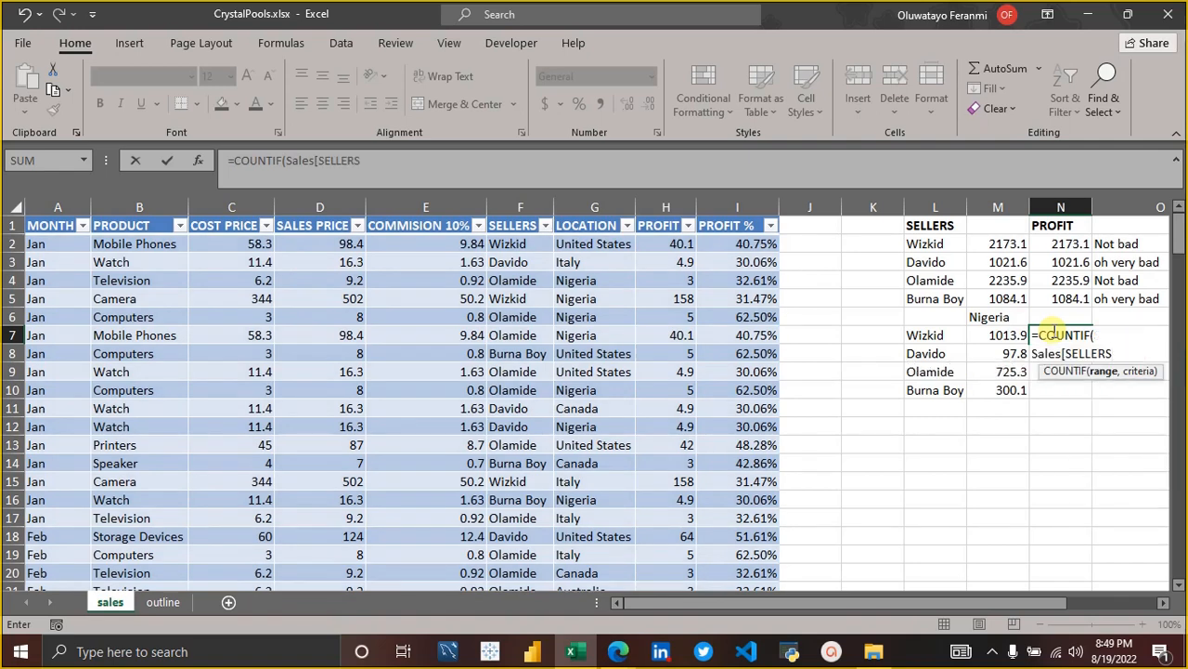
text(])
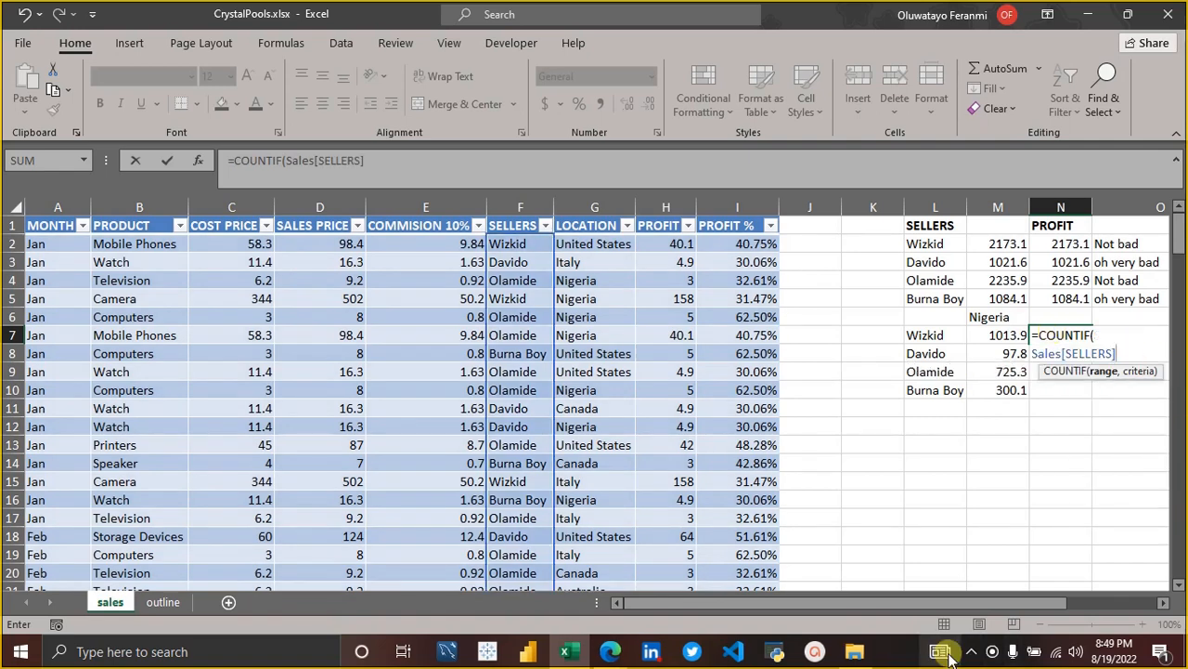
Complete the COUNTIF formula in N7 with L7 as the criterion, and fill it down through N10.
drag(950, 605, 1040, 603)
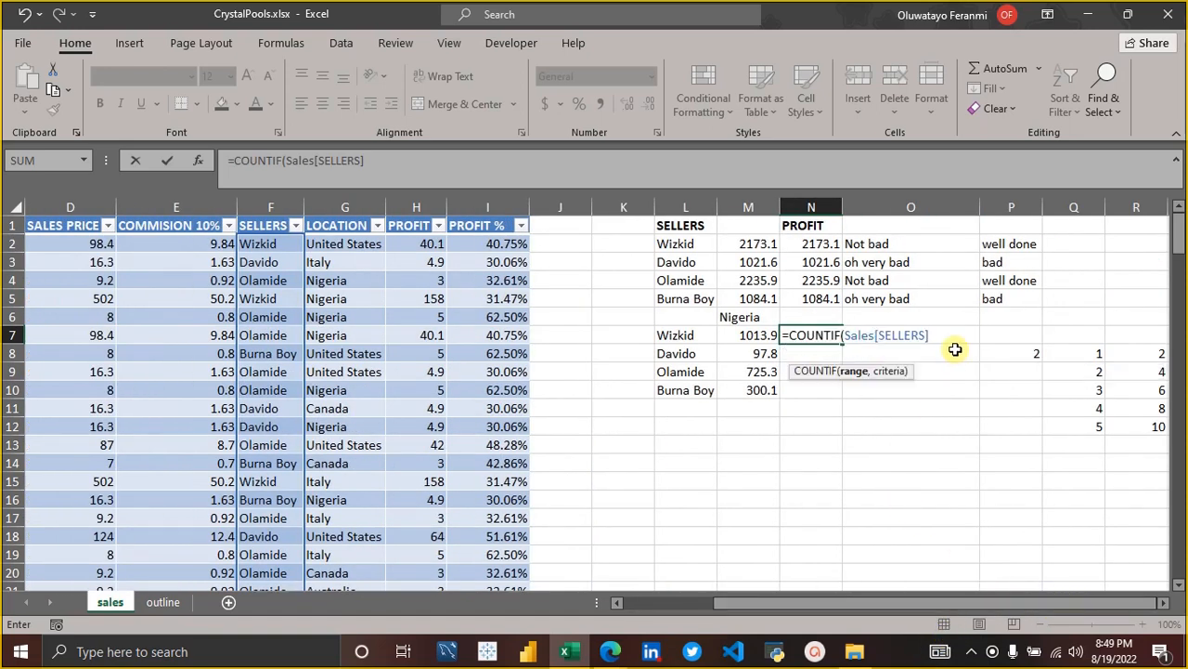
text(,)
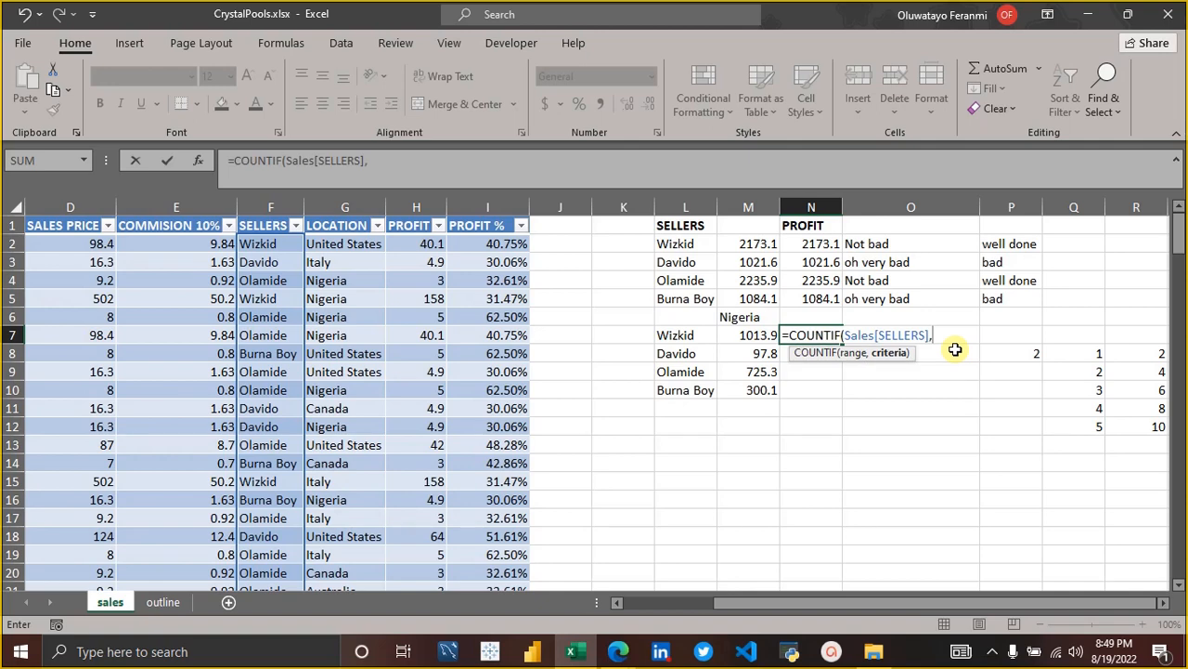
click(684, 333)
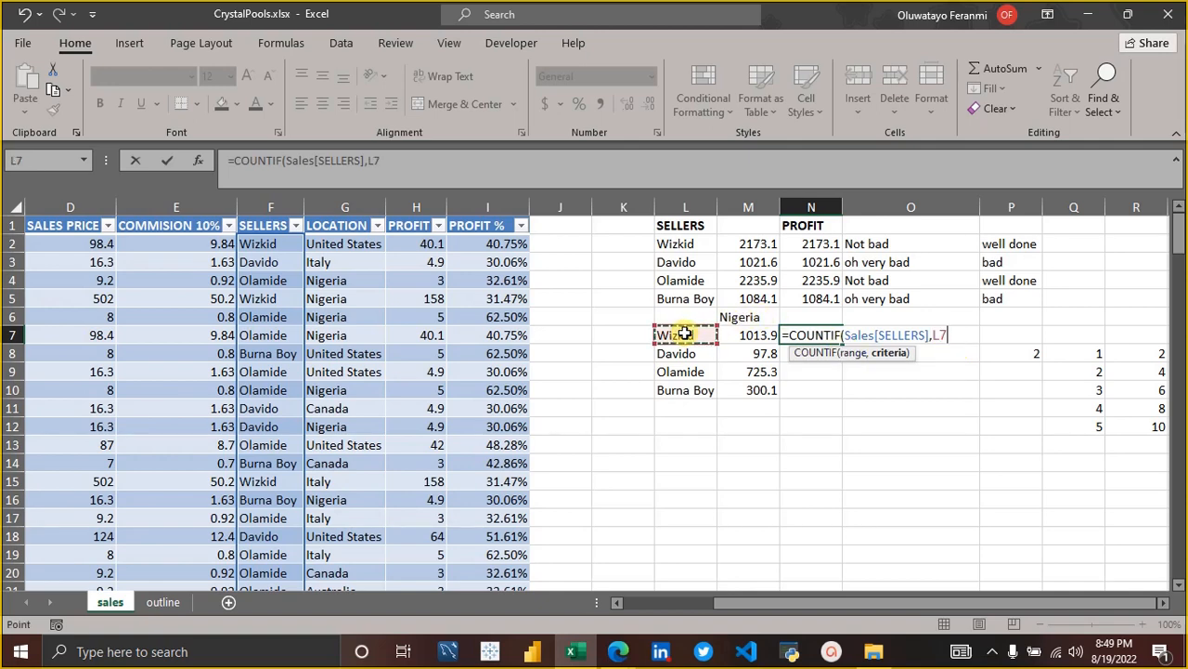
text())
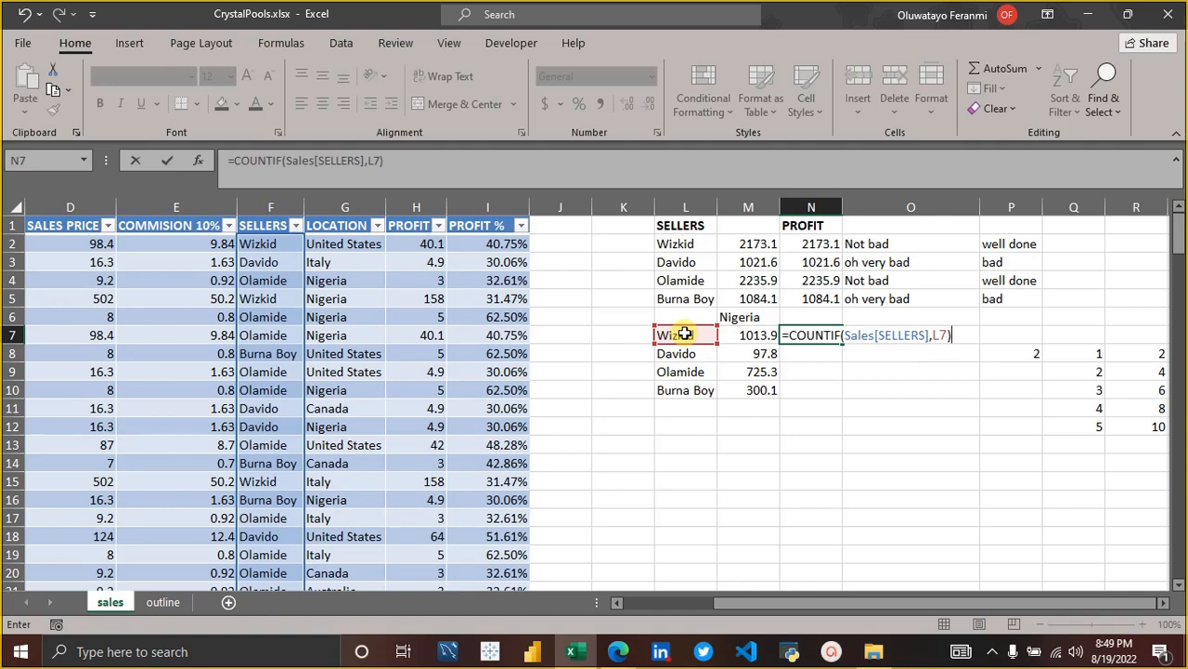
key(Return)
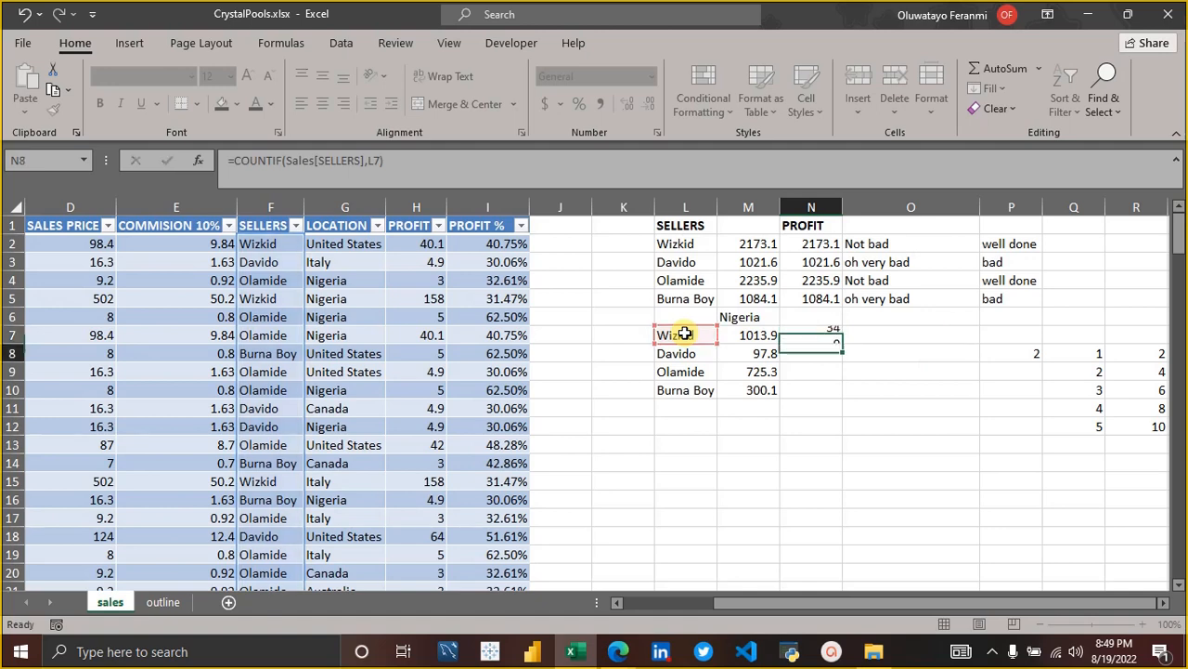
click(815, 335)
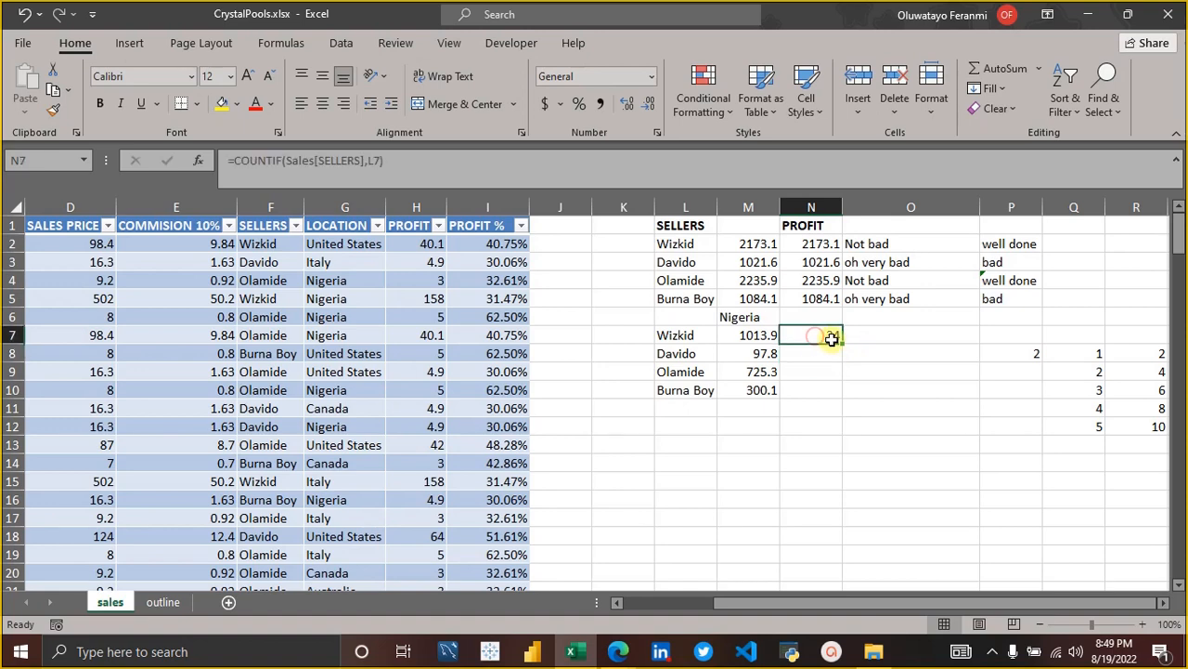
drag(842, 343, 844, 399)
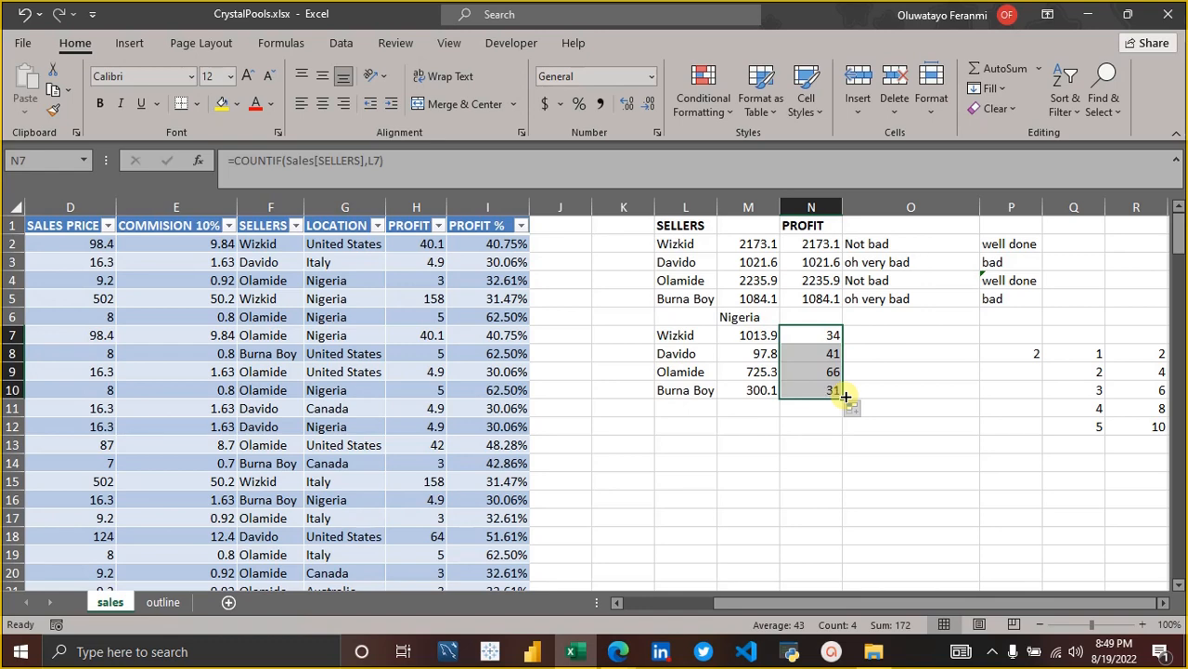
Examine the COUNTIF formulas in N7:N10 row by row, and check the topic list on the outline sheet before returning to the sales sheet.
click(817, 339)
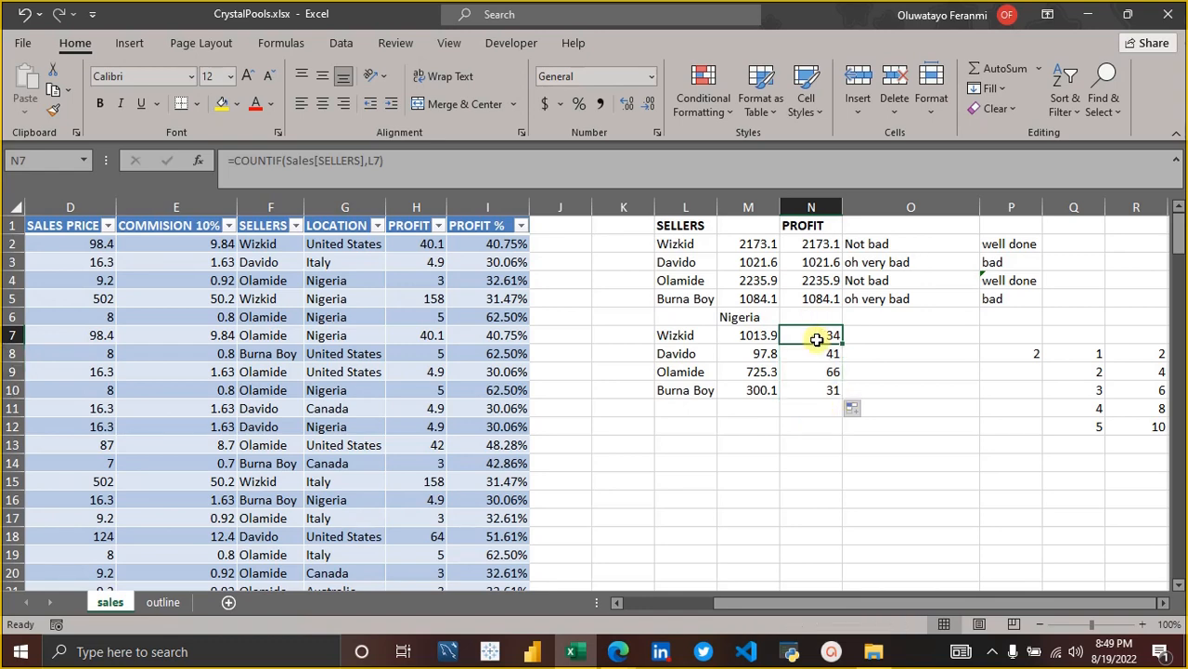
key(Down)
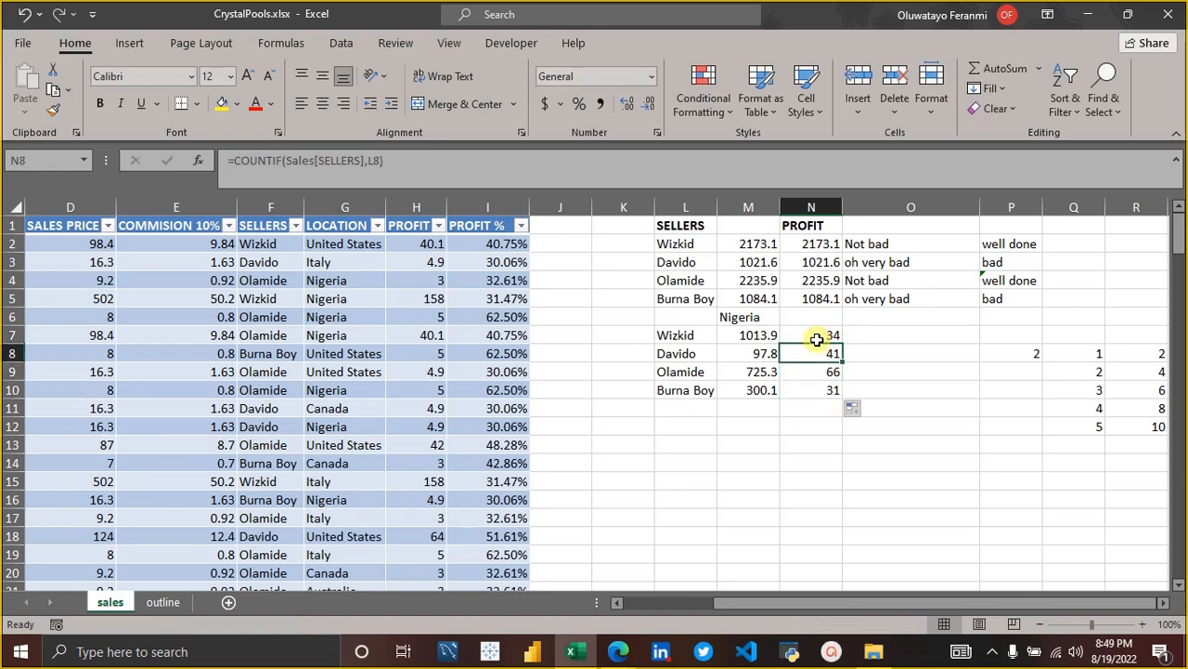
key(Down)
key(Down)
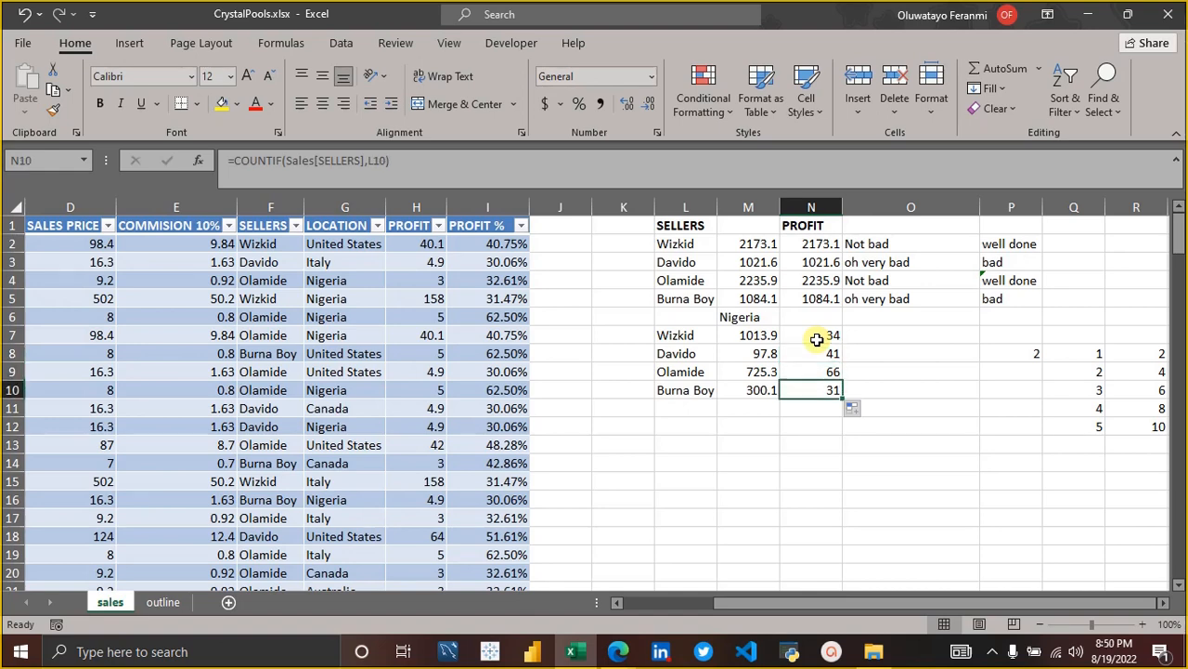
key(Up)
key(Up)
key(Up)
key(Down)
key(Down)
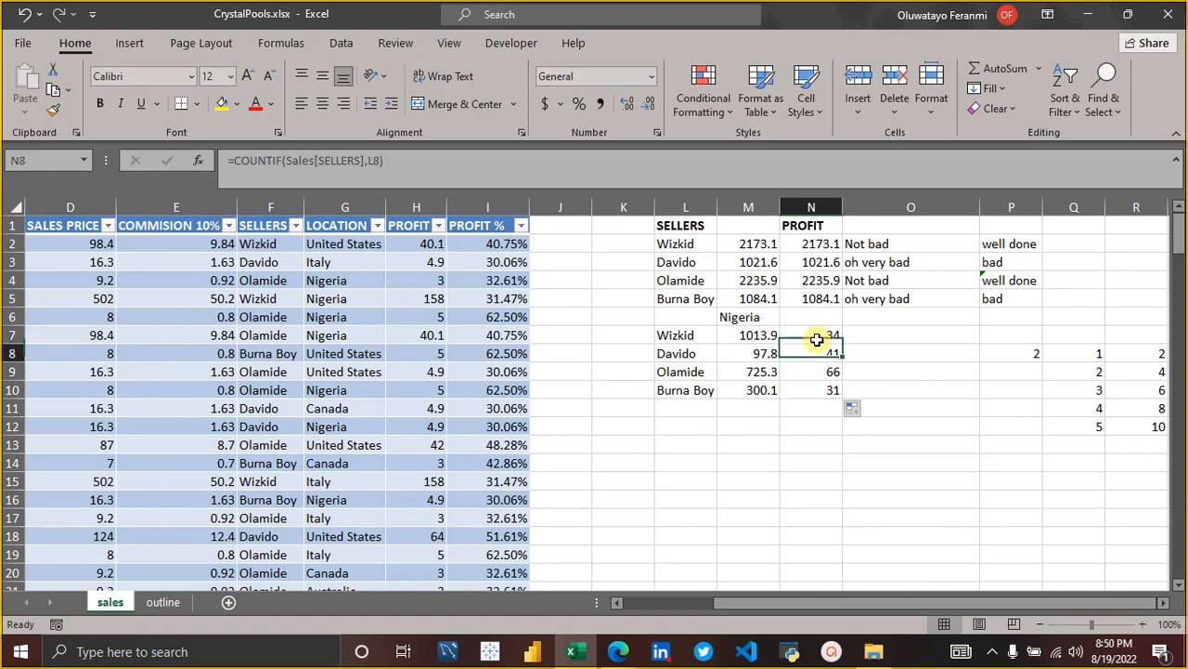
key(Down)
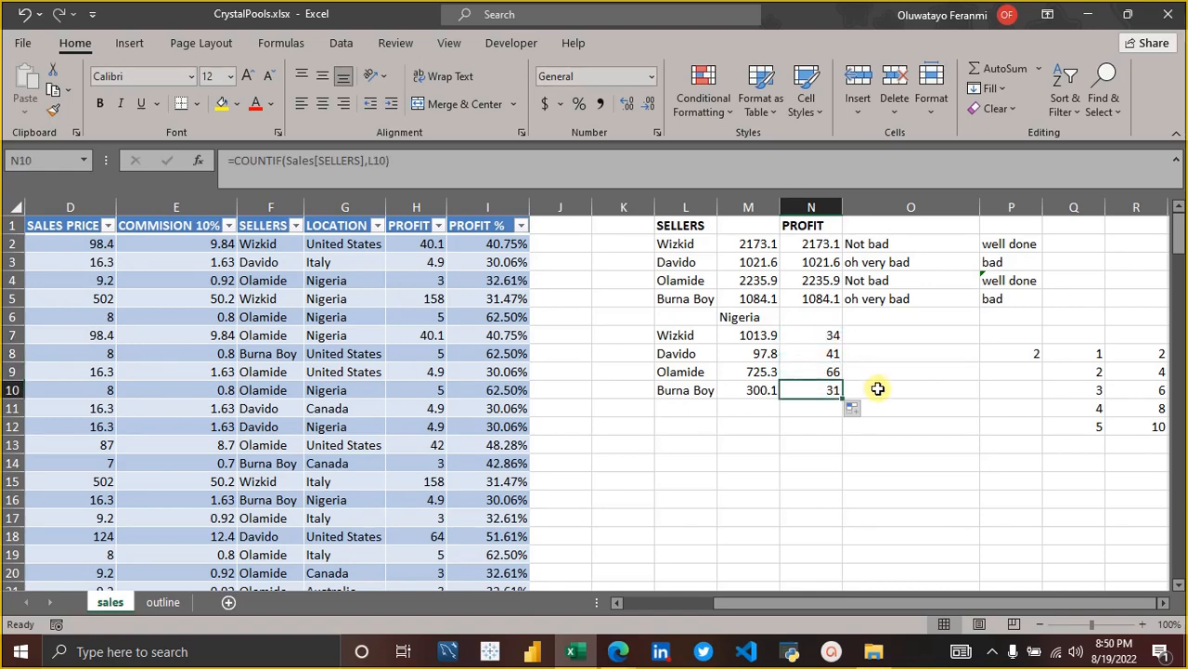
click(814, 337)
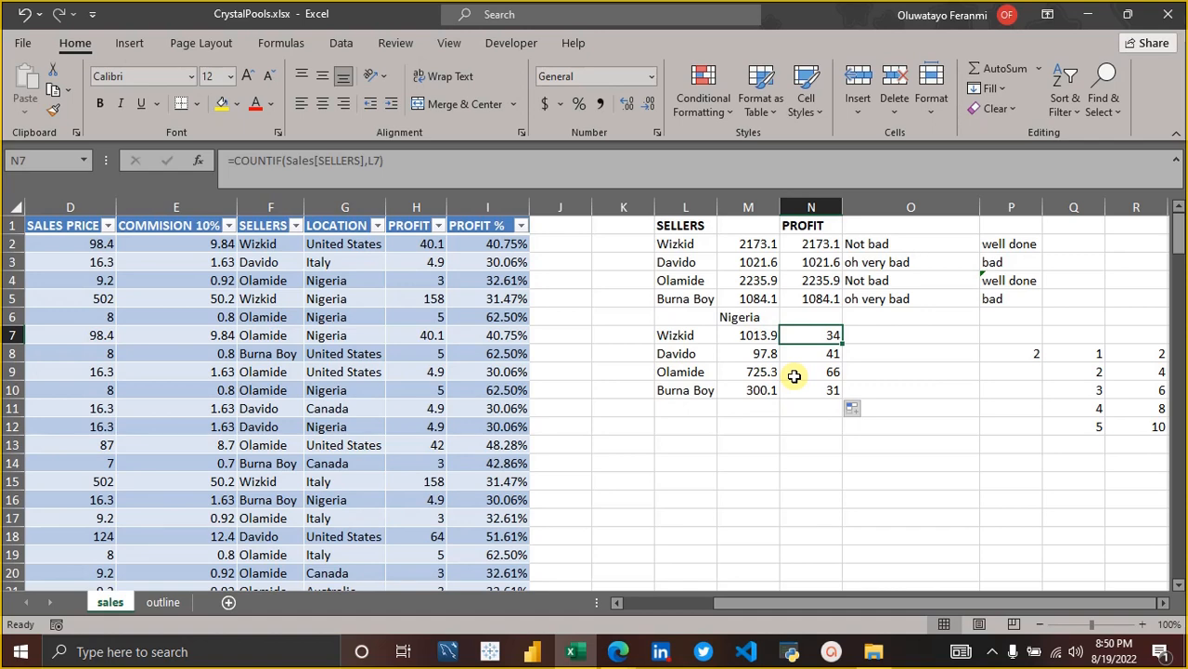
click(794, 376)
key(Up)
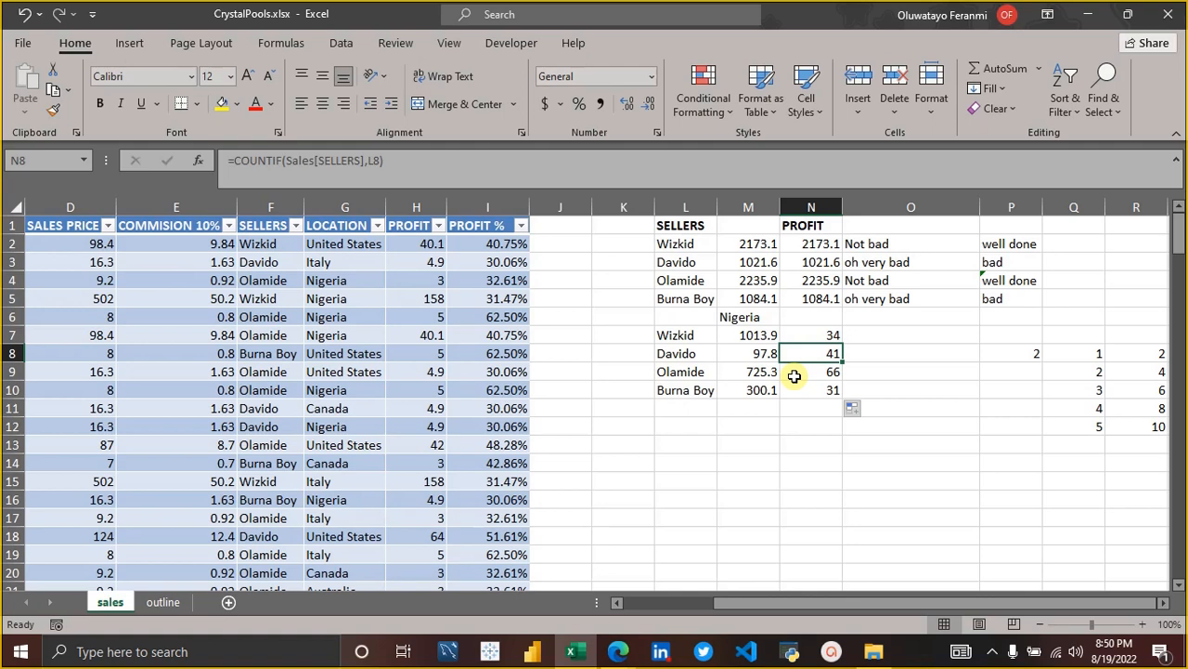
click(163, 603)
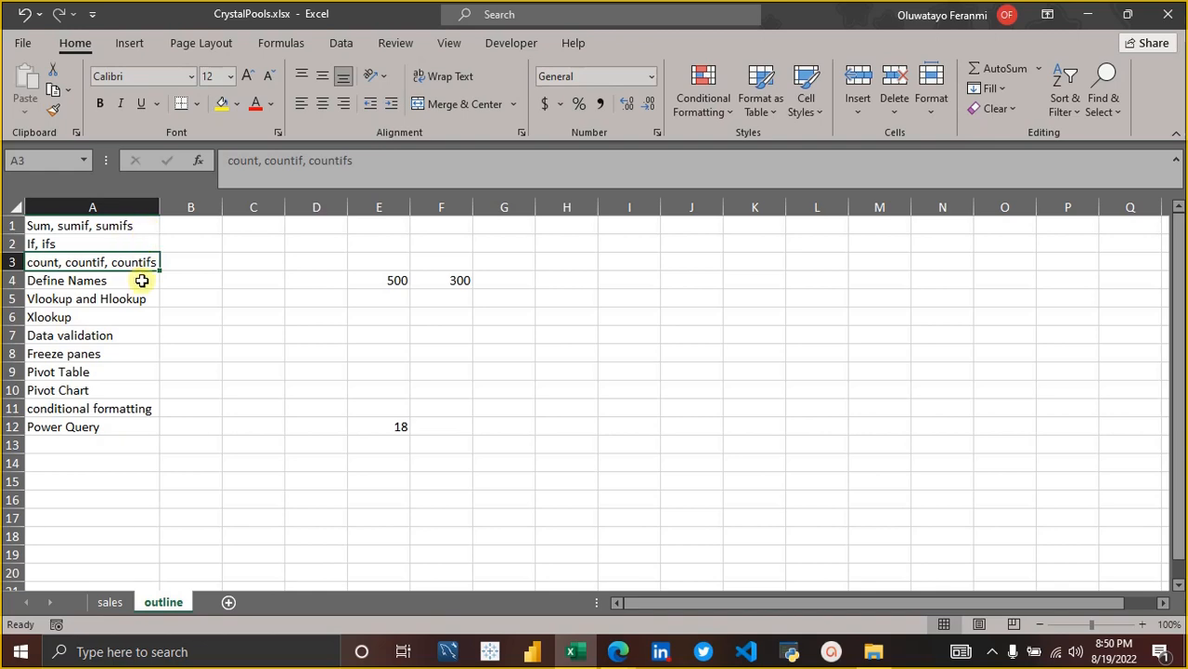
click(111, 599)
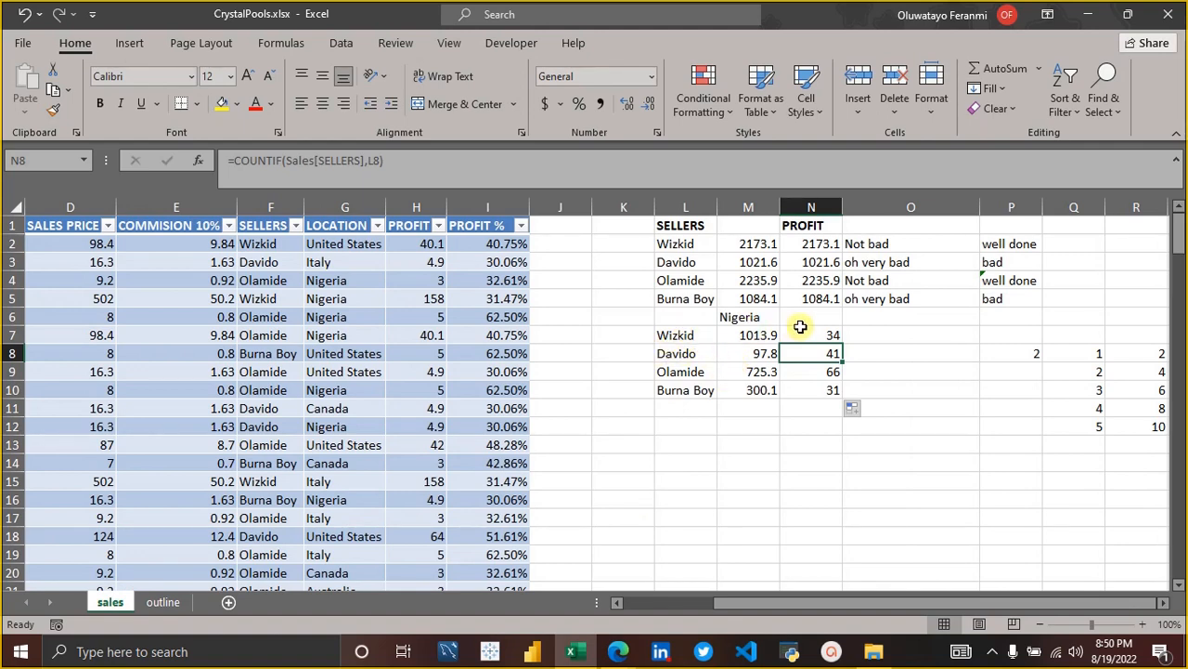
Start a COUNTIFS formula in O7 with Sales[SELLERS] as the first criteria range.
click(864, 338)
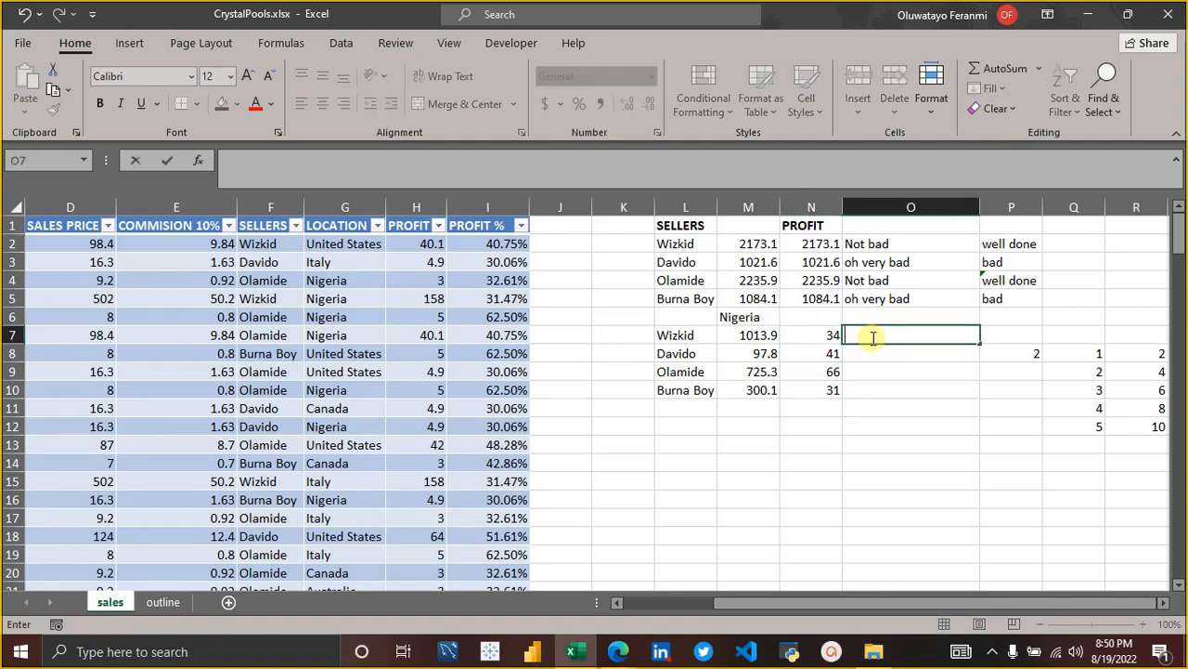
text(=count)
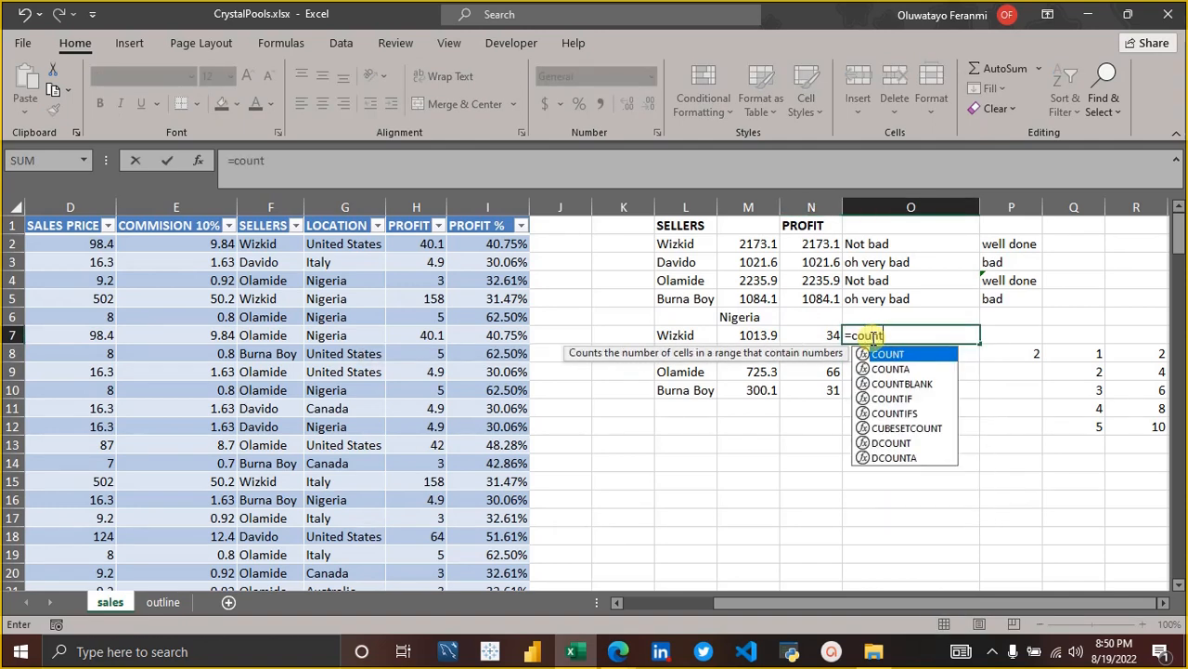
text(ifs)
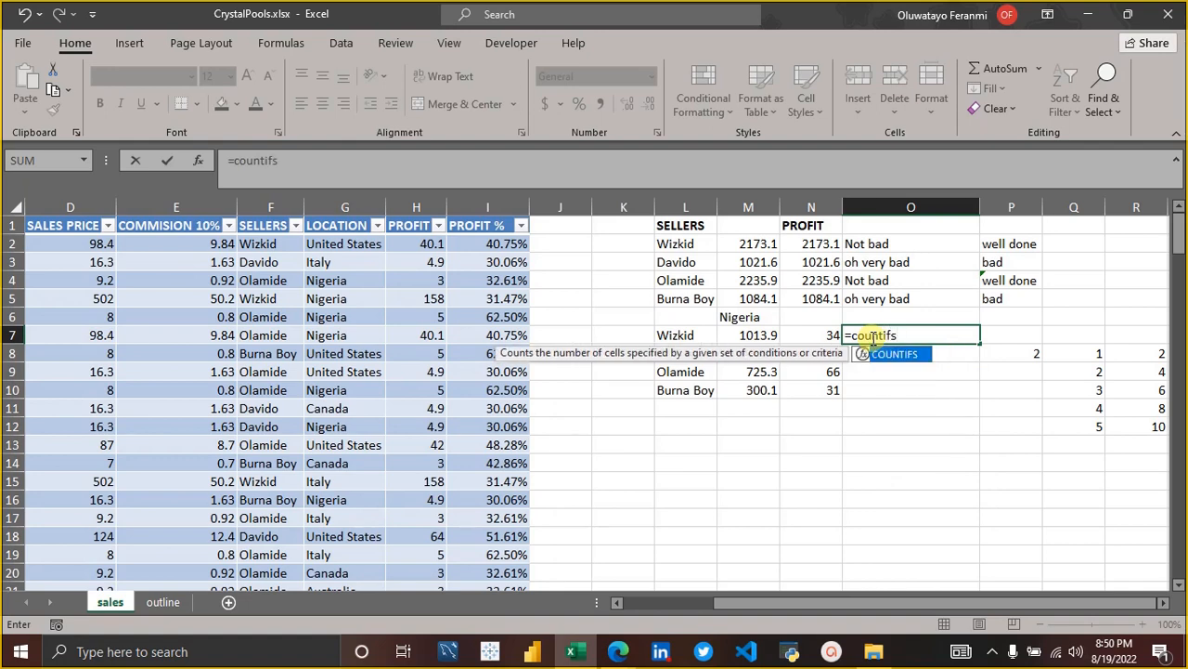
key(Tab)
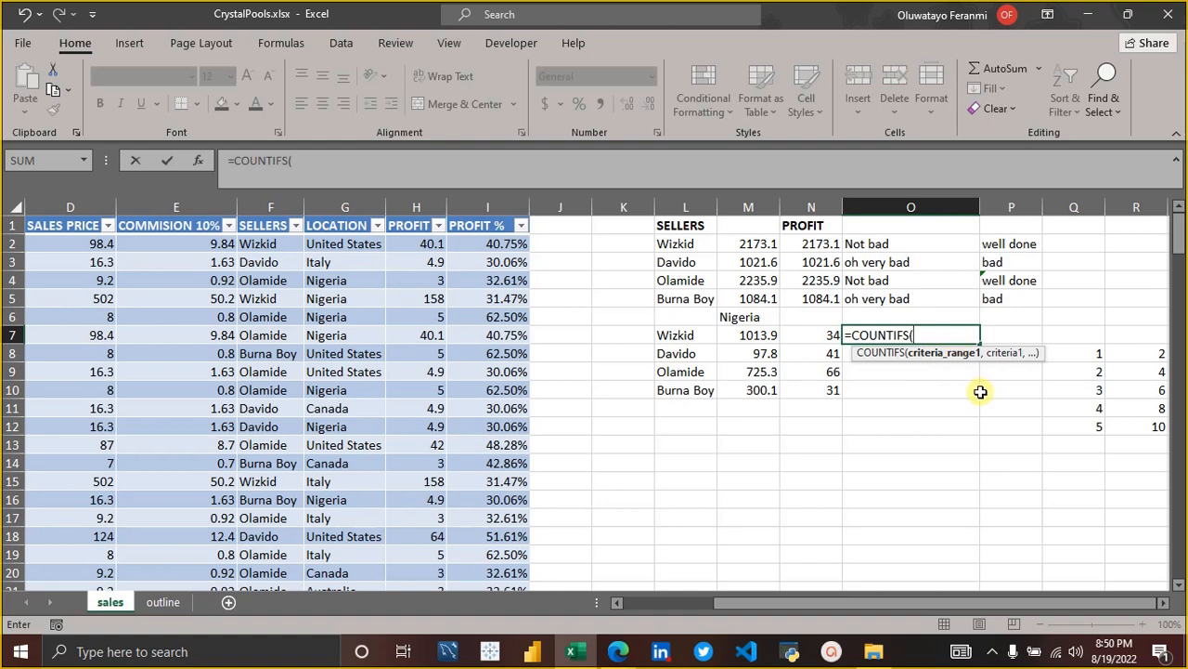
text(sa)
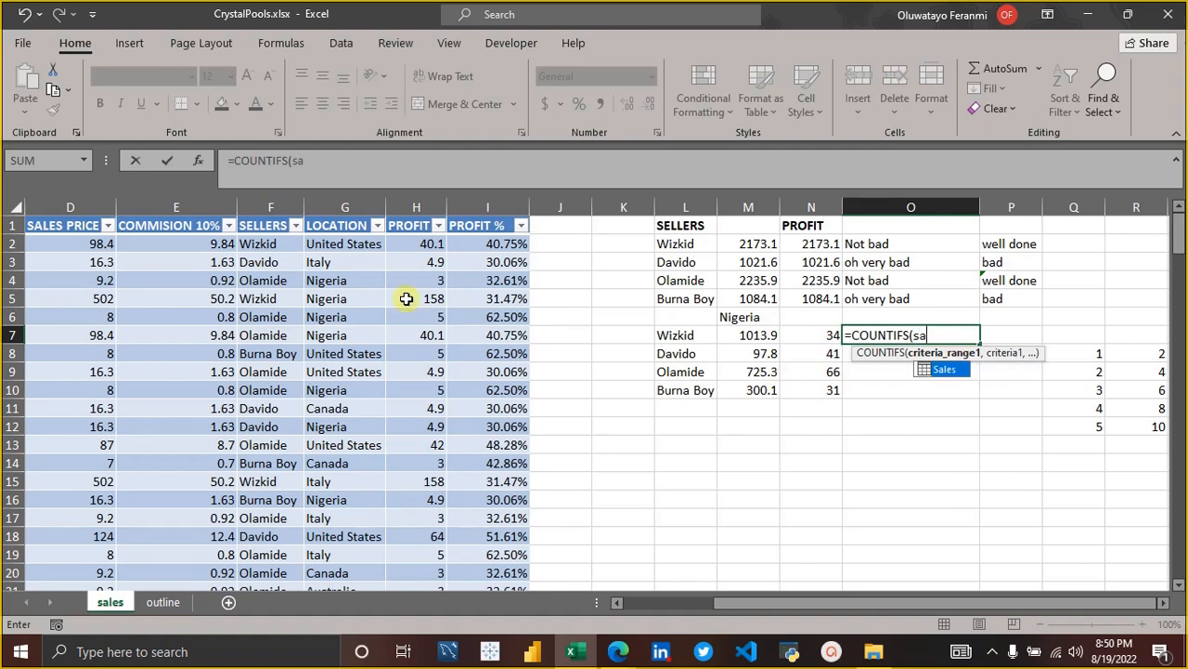
text(les)
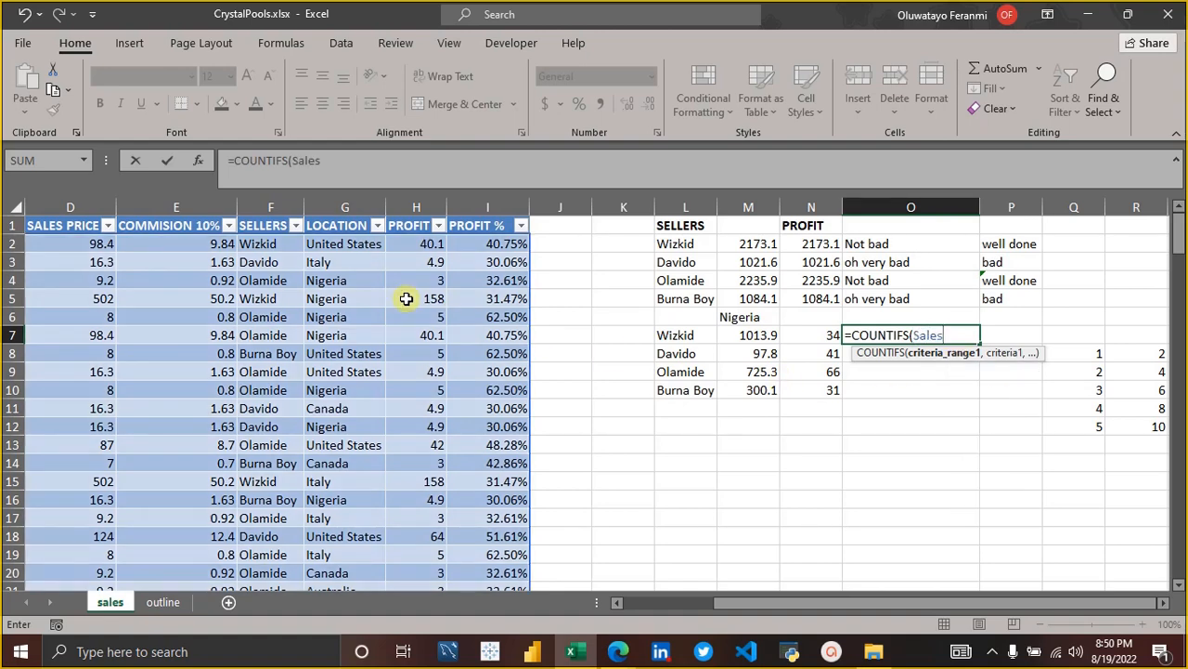
text([sell)
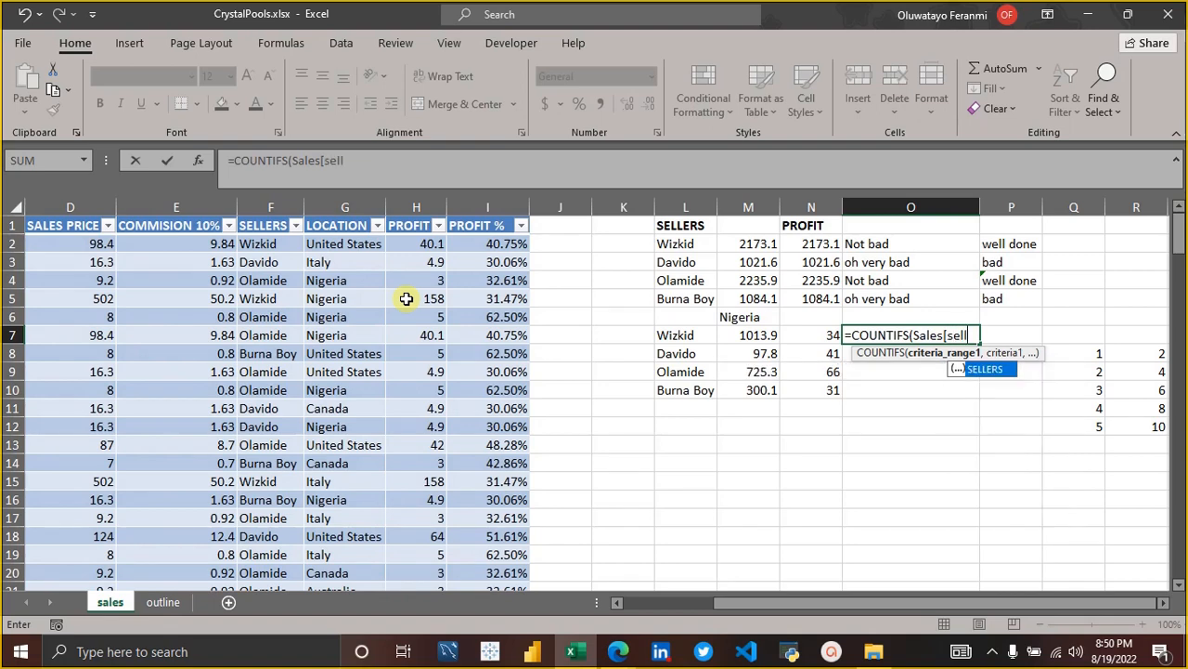
text(ers])
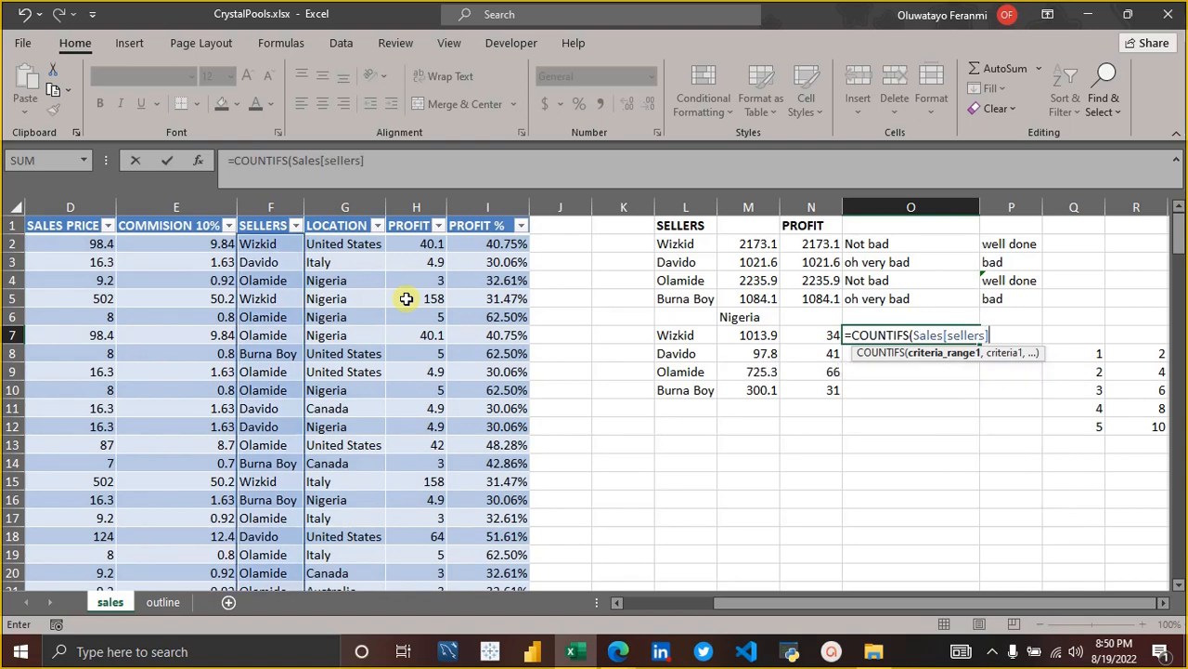
text(,)
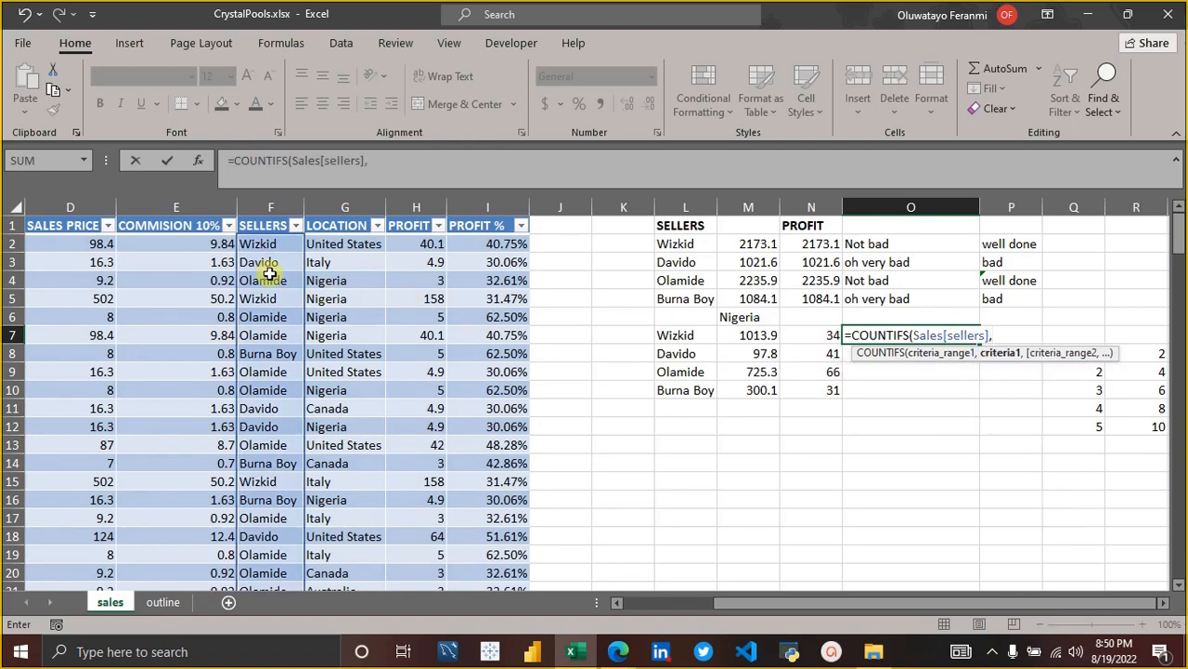
Add L7 as the first criterion and Sales[LOCATION] as the second criteria range of the COUNTIFS formula in O7.
click(668, 336)
text(,)
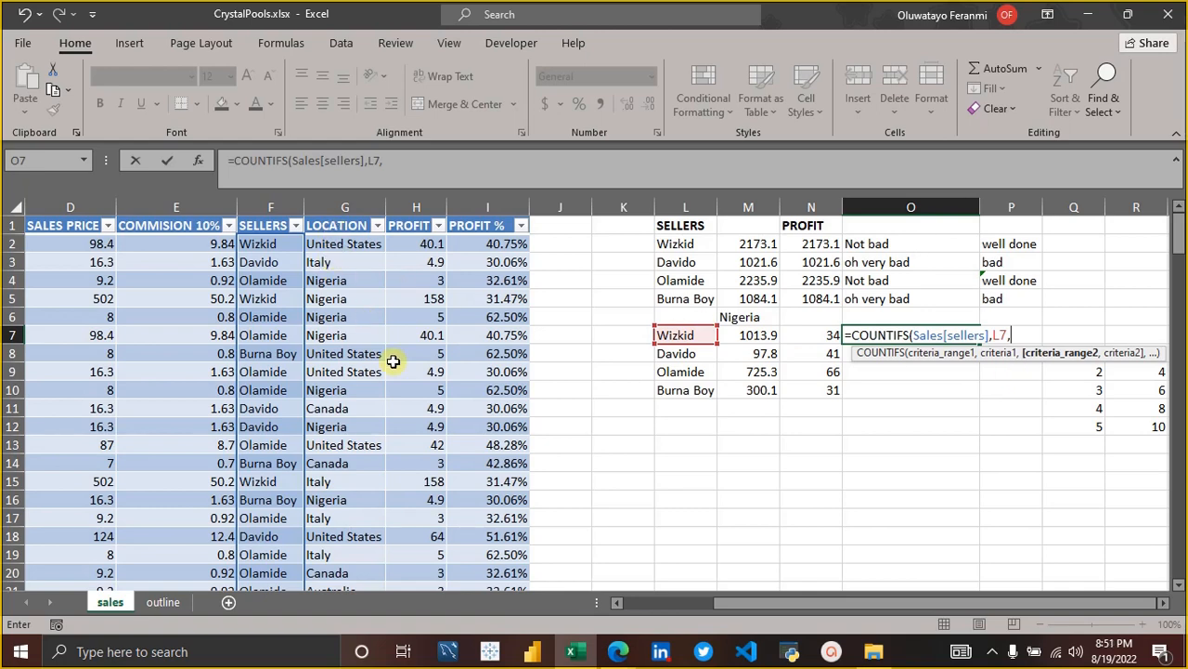
text(salesd)
key(BackSpace)
text([)
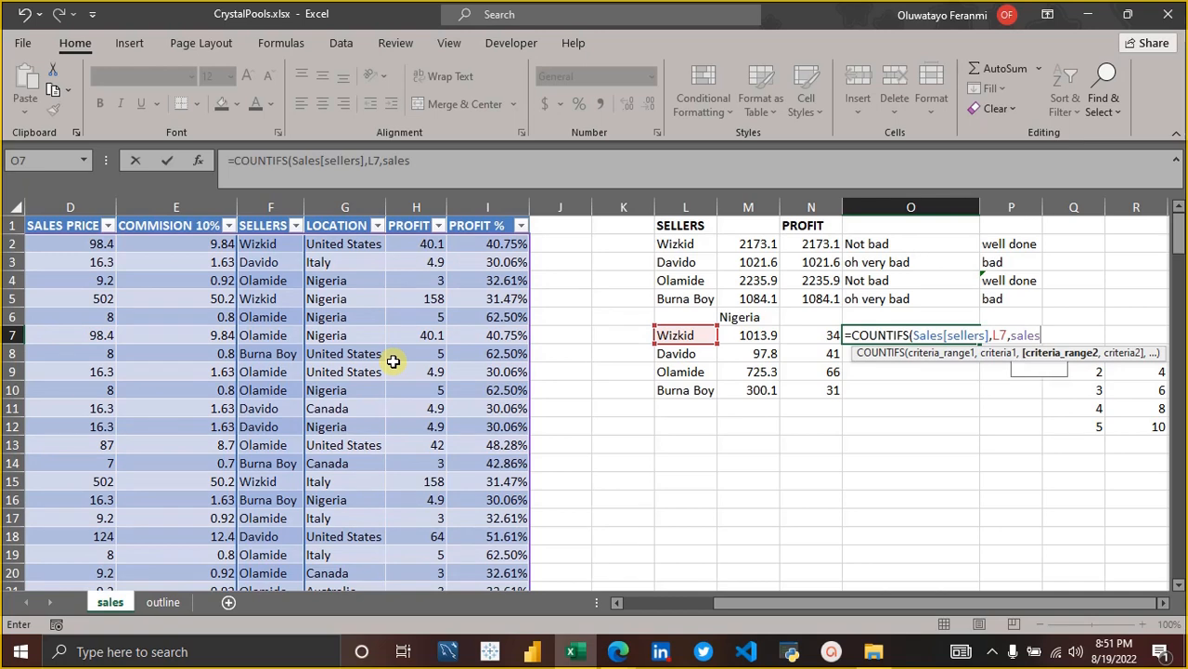
text(l)
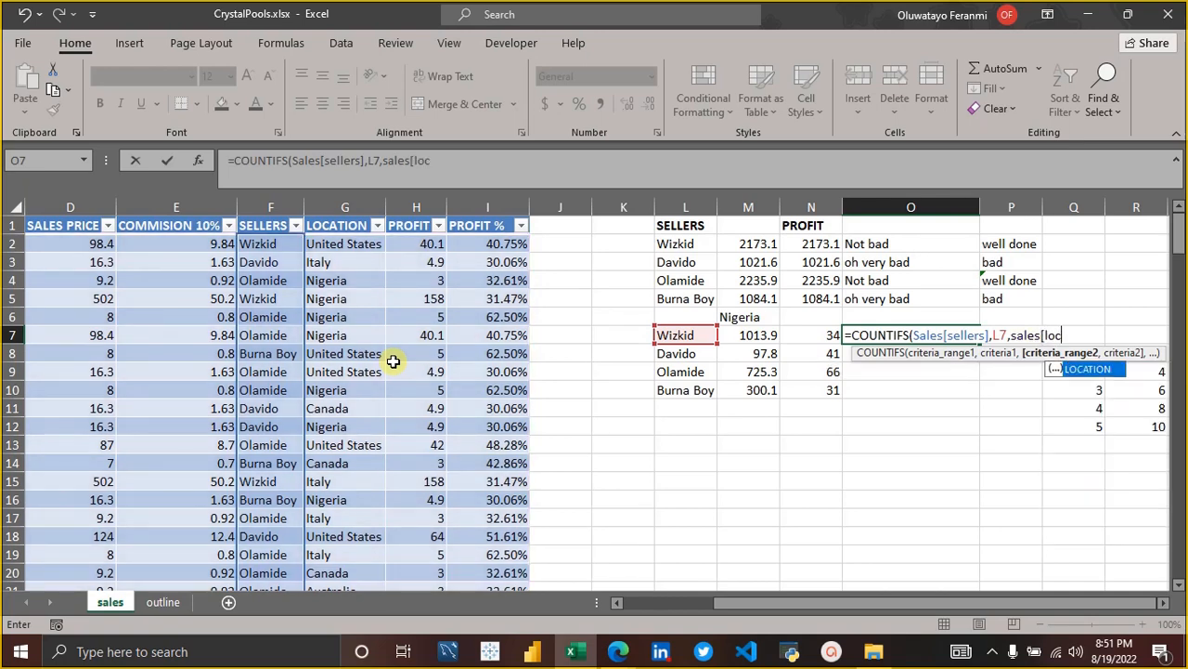
text(oc)
key(Tab)
text(])
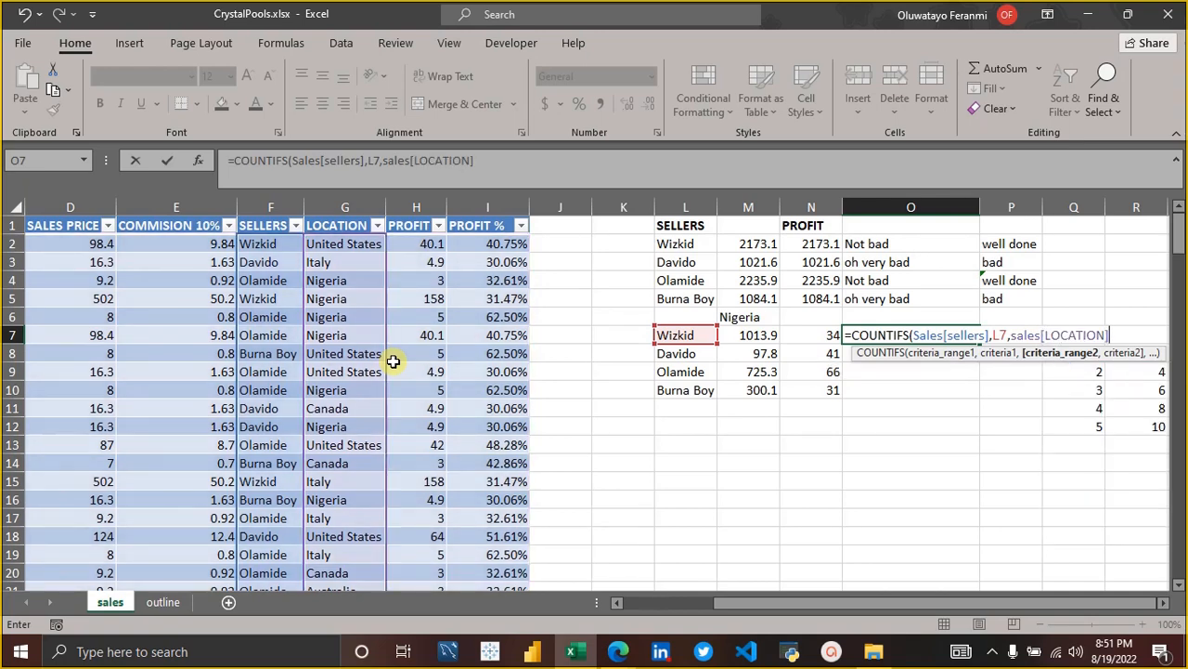
text(),)
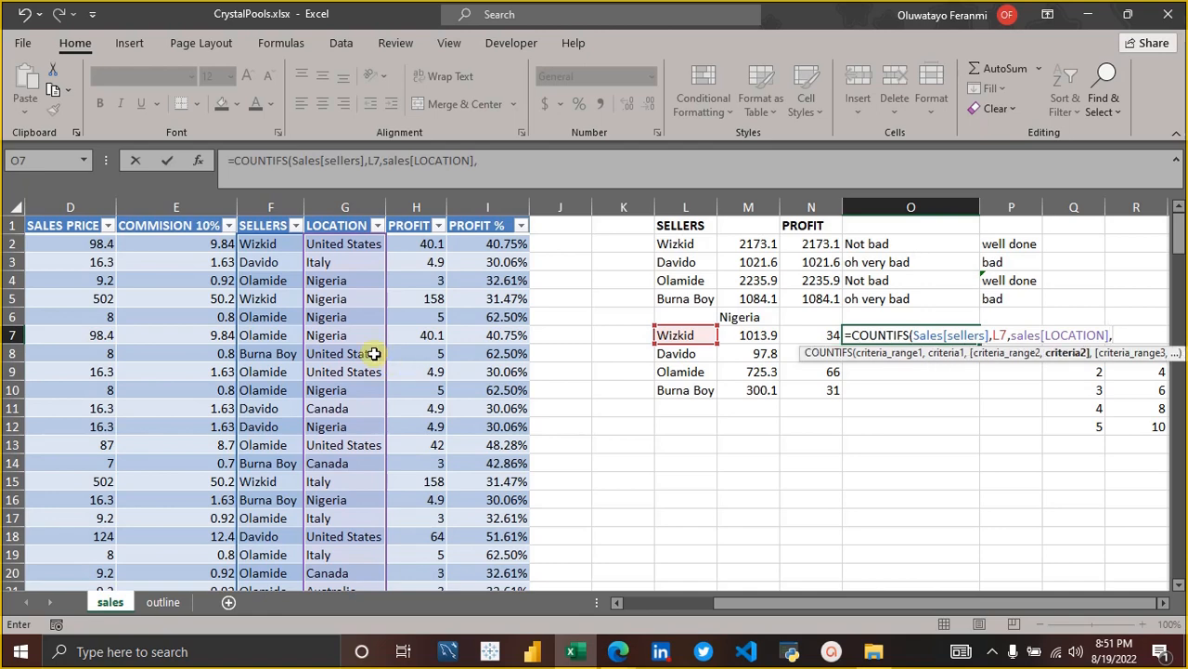
Complete the COUNTIFS formula in O7 with the absolute reference $M$6 as the second criterion.
click(749, 319)
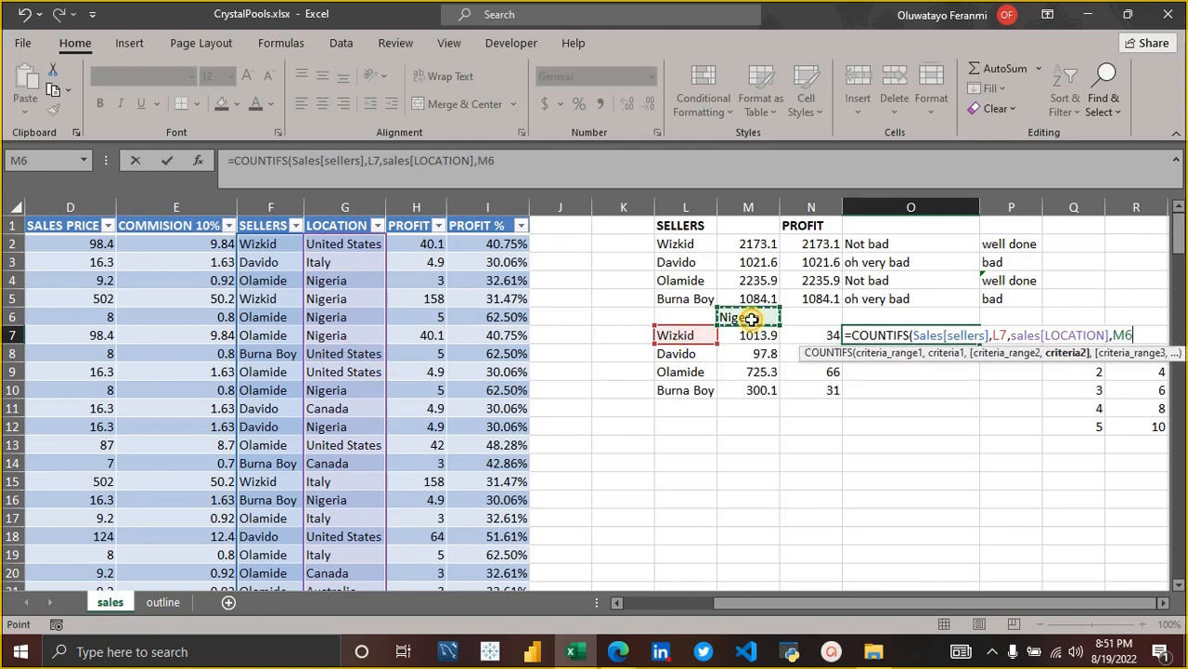
click(1120, 334)
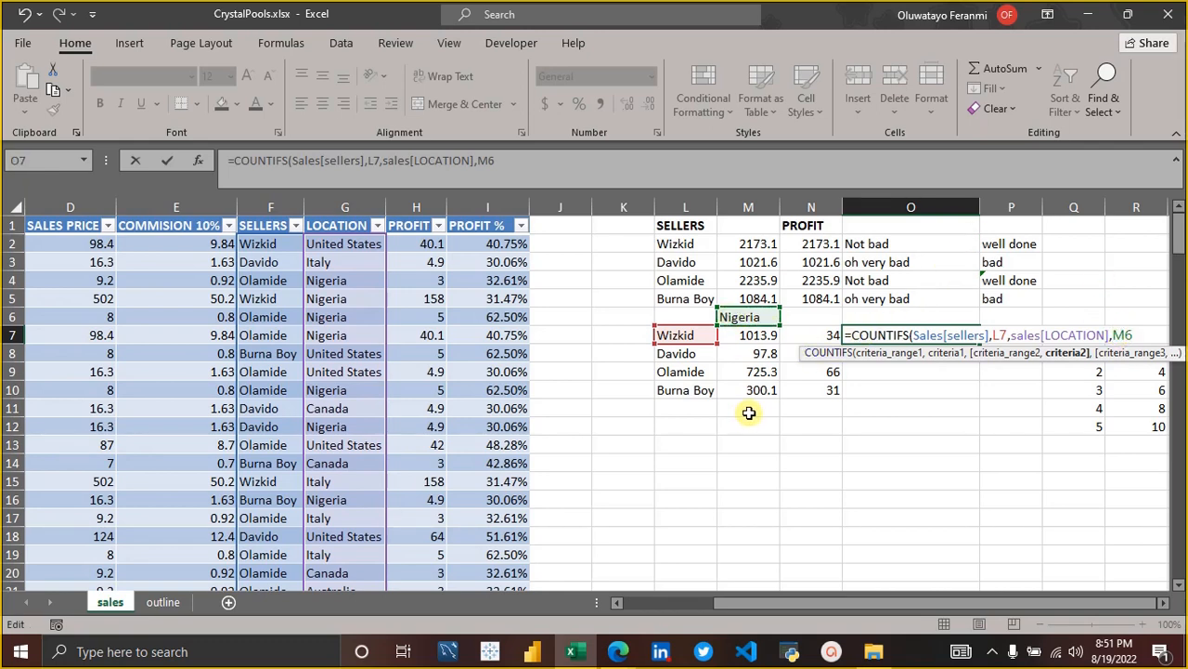
key(F4)
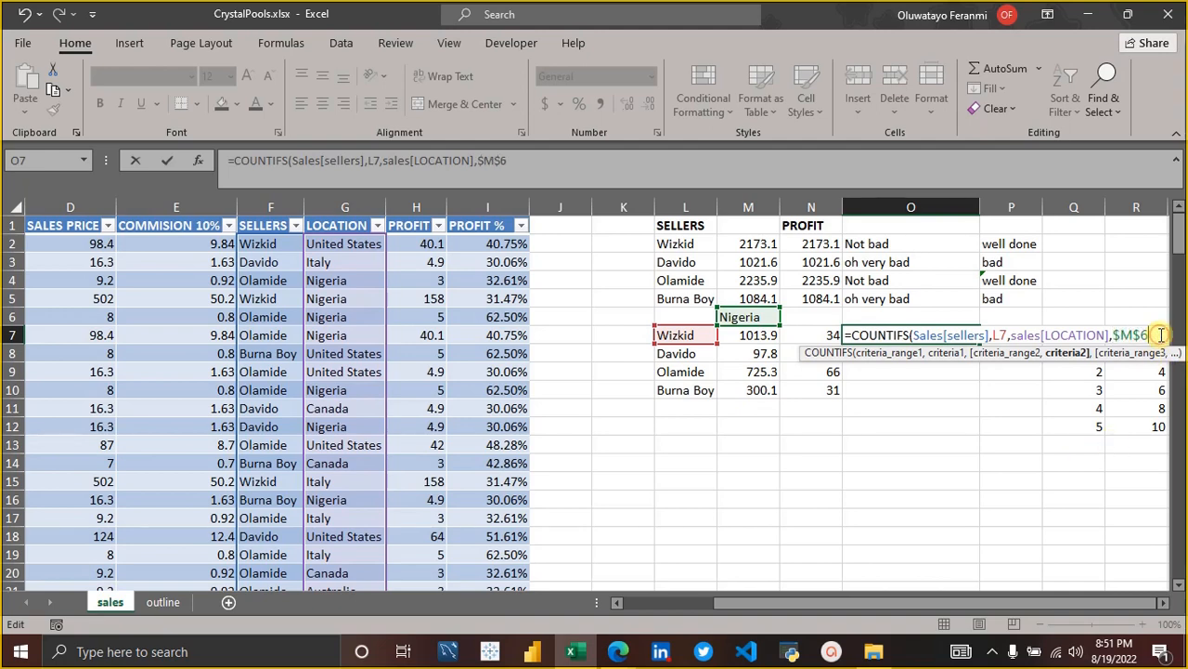
key(Return)
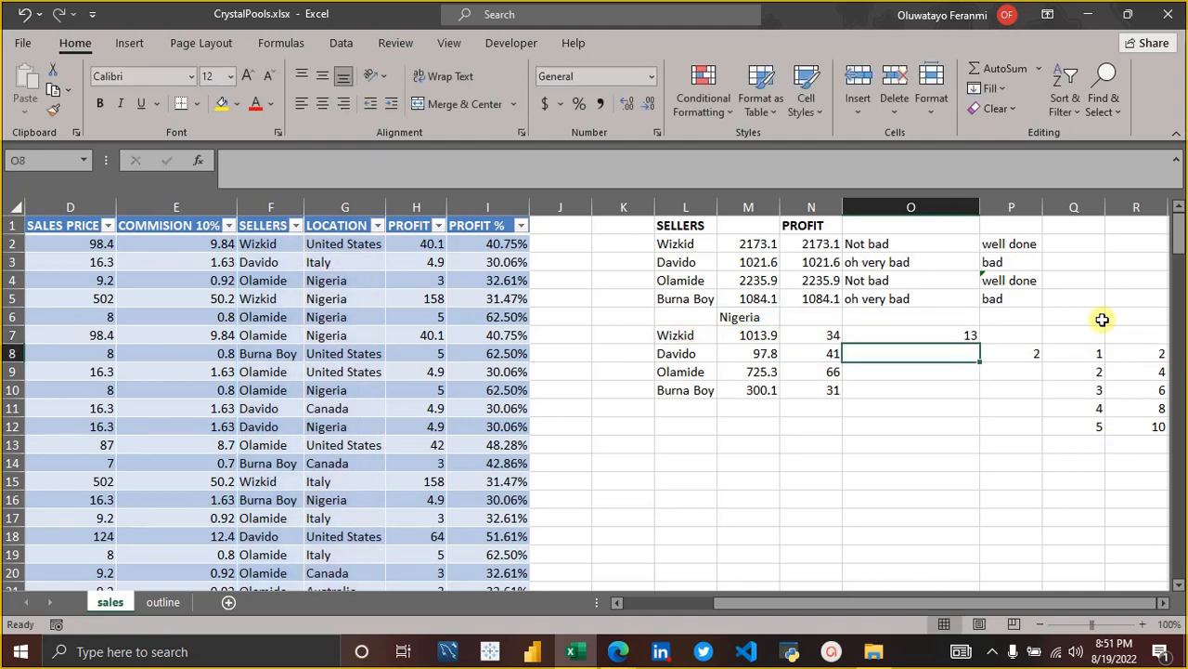
Fill the COUNTIFS formula down from O7, and clear the surplus formulas in O11 and O12.
click(953, 335)
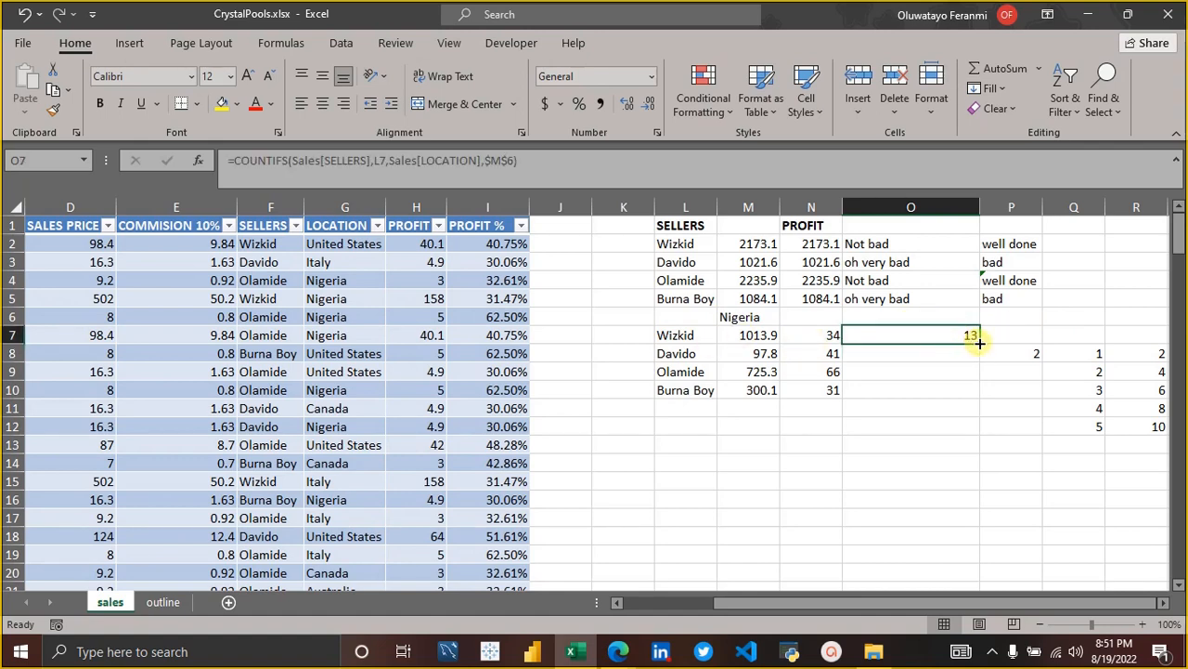
double_click(979, 344)
click(973, 403)
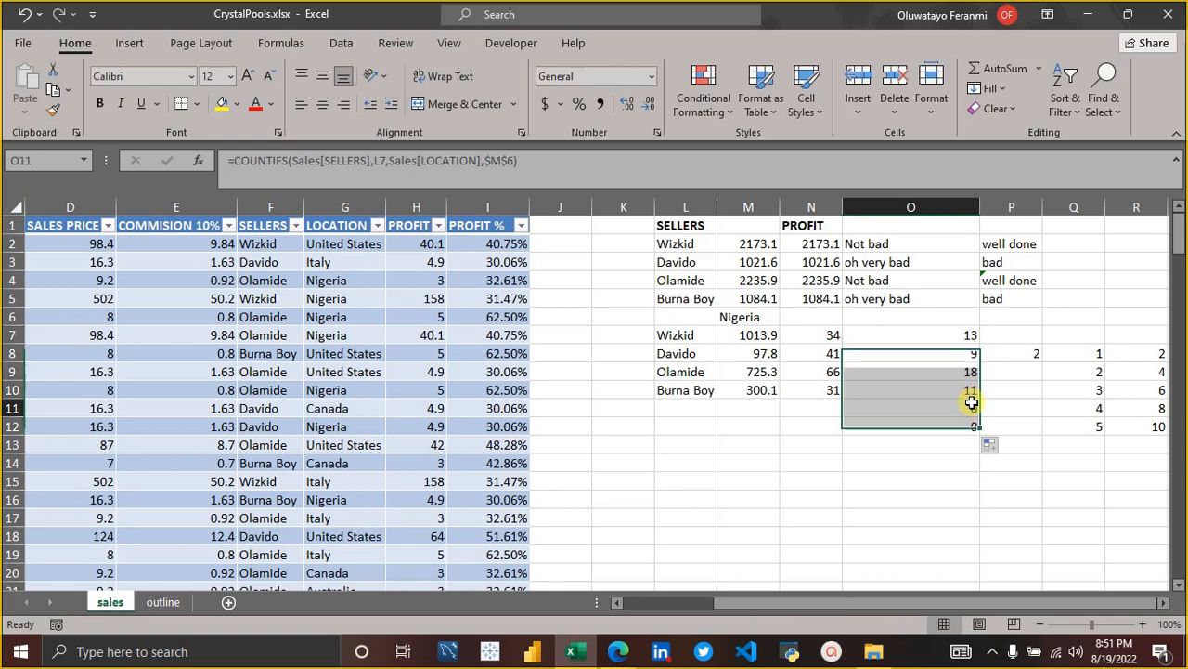
key(BackSpace)
key(Return)
key(BackSpace)
key(Return)
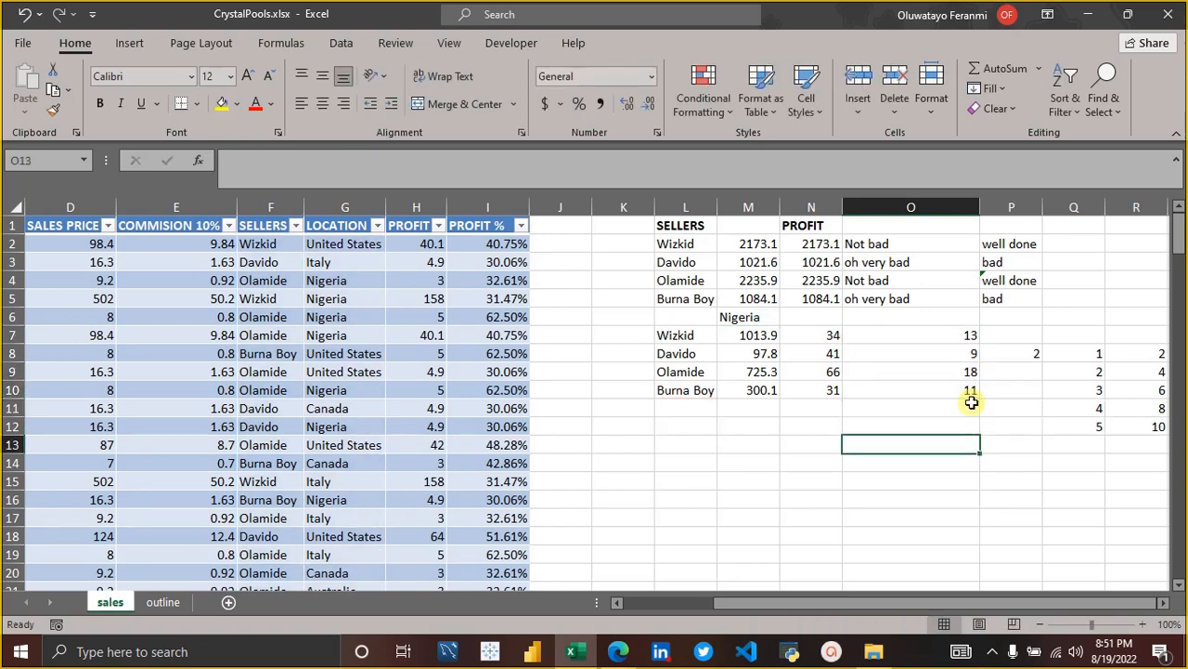
Examine the COUNTIFS formulas in O7:O10 row by row.
click(964, 335)
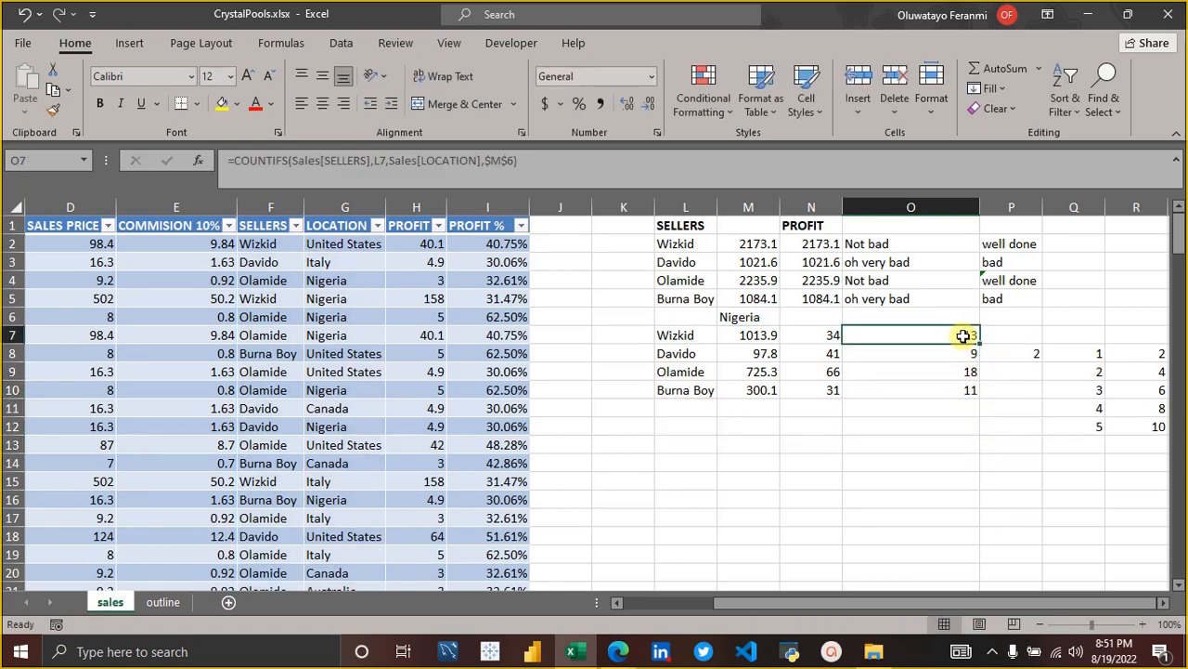
key(Down)
key(Down)
key(Down)
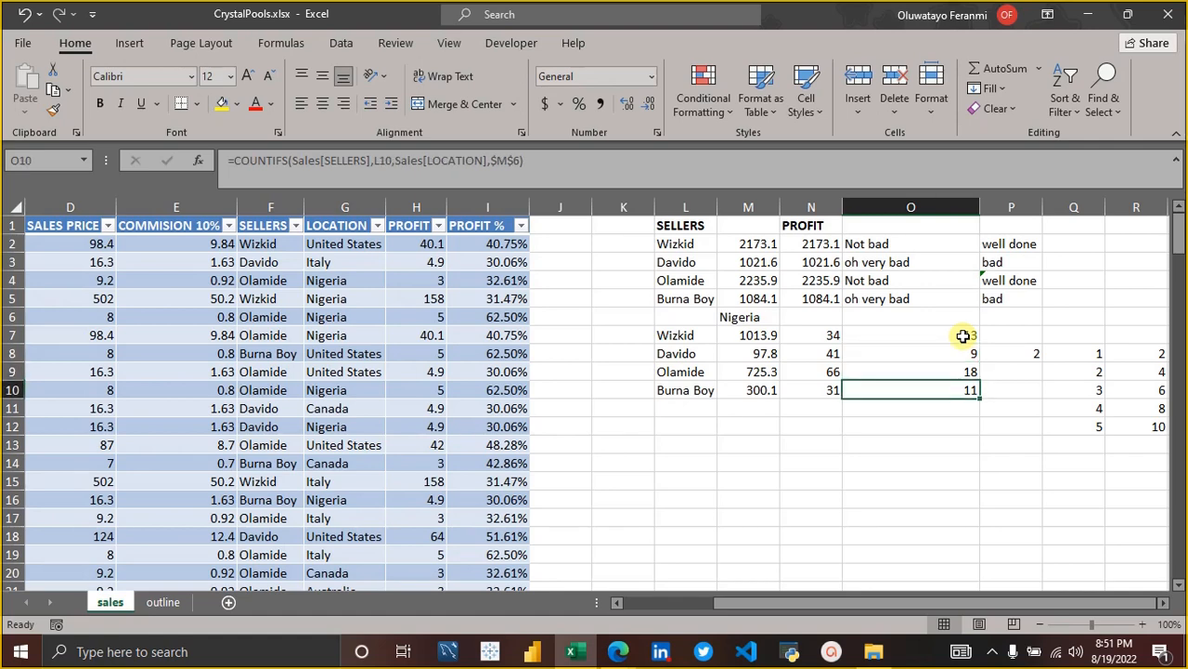
Compare the outline sheet's topic list with the sales sheet, and select the Define Names topic in A4 of the outline.
click(162, 603)
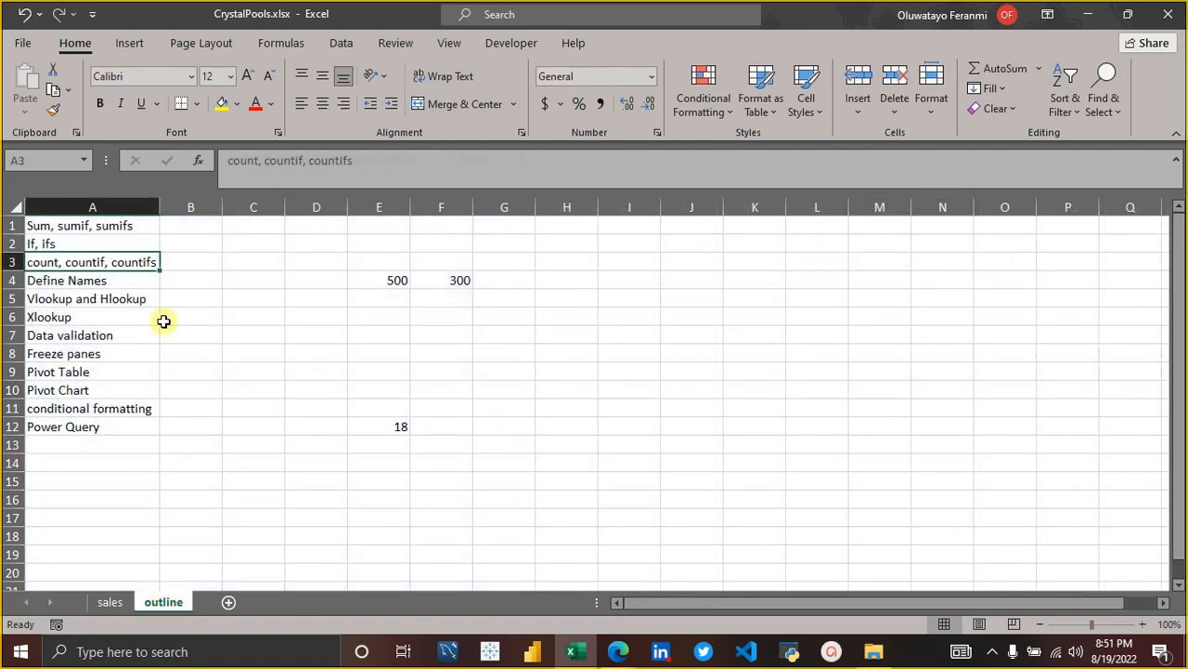
click(115, 601)
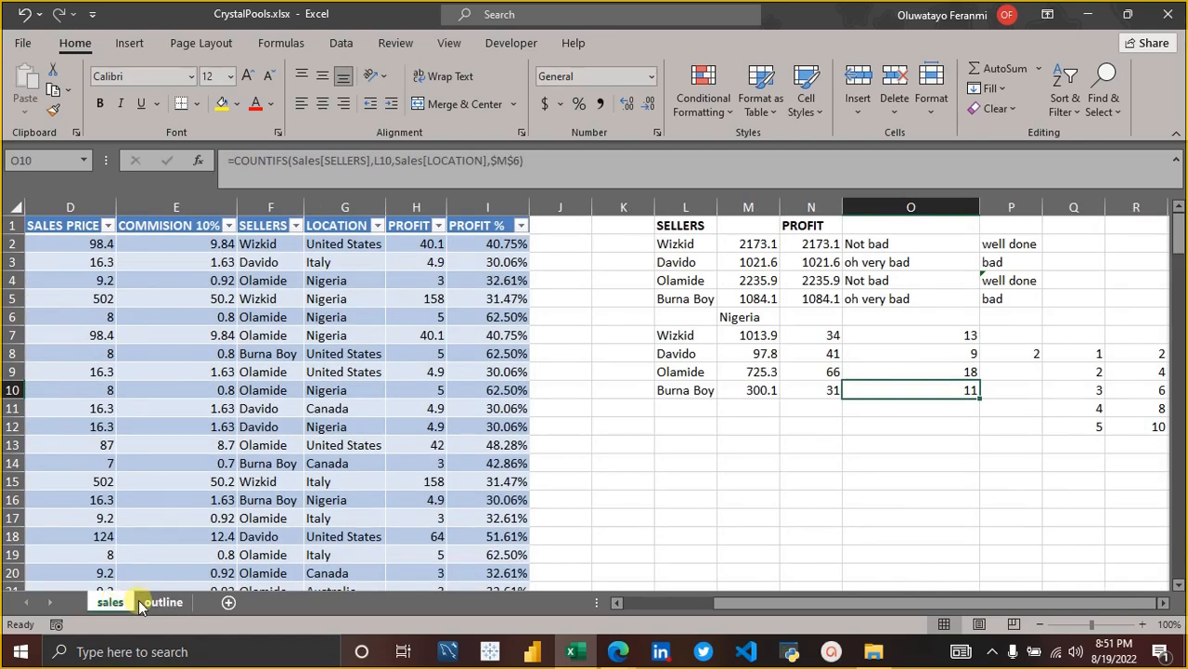
click(139, 602)
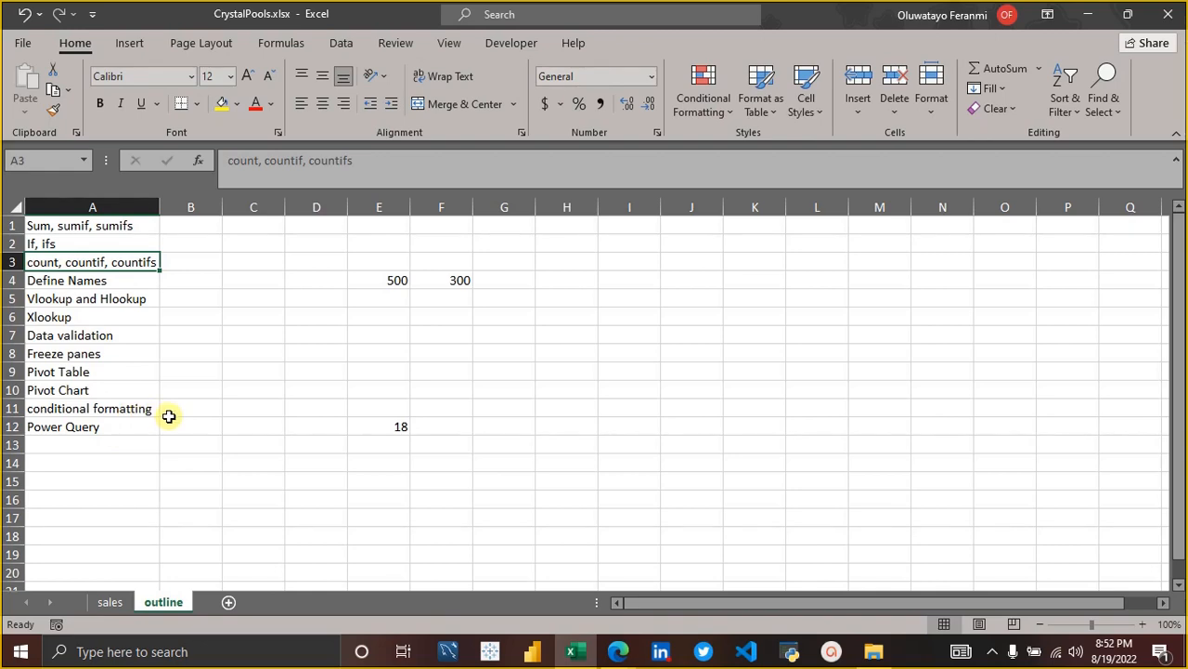
click(112, 604)
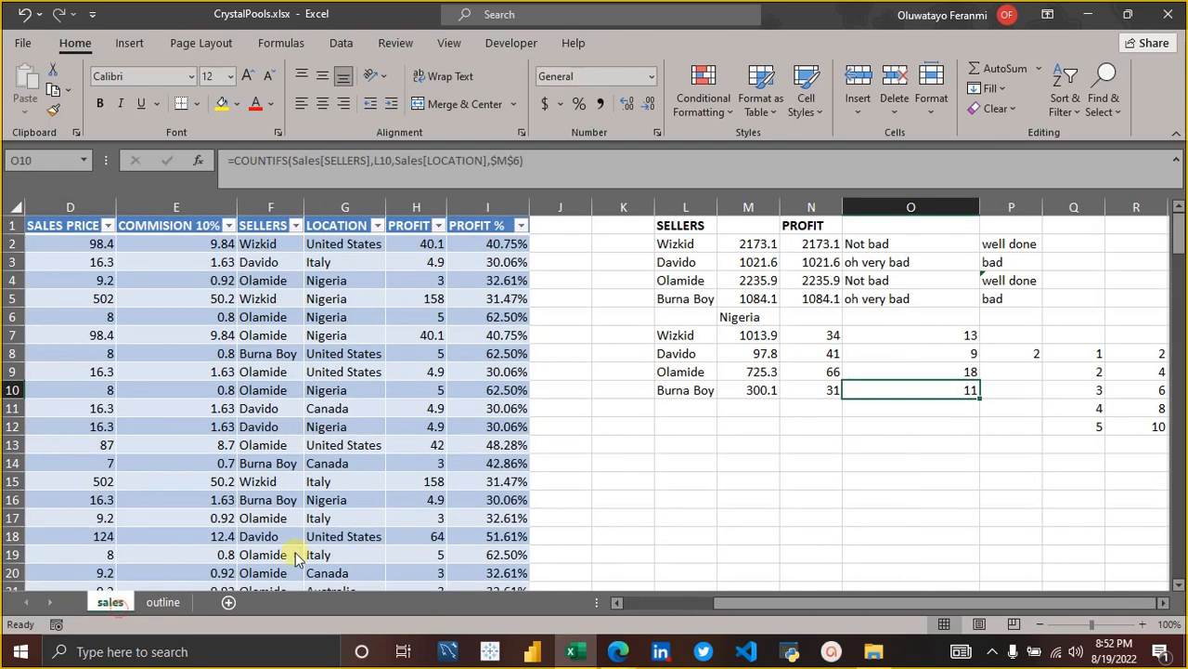
click(167, 604)
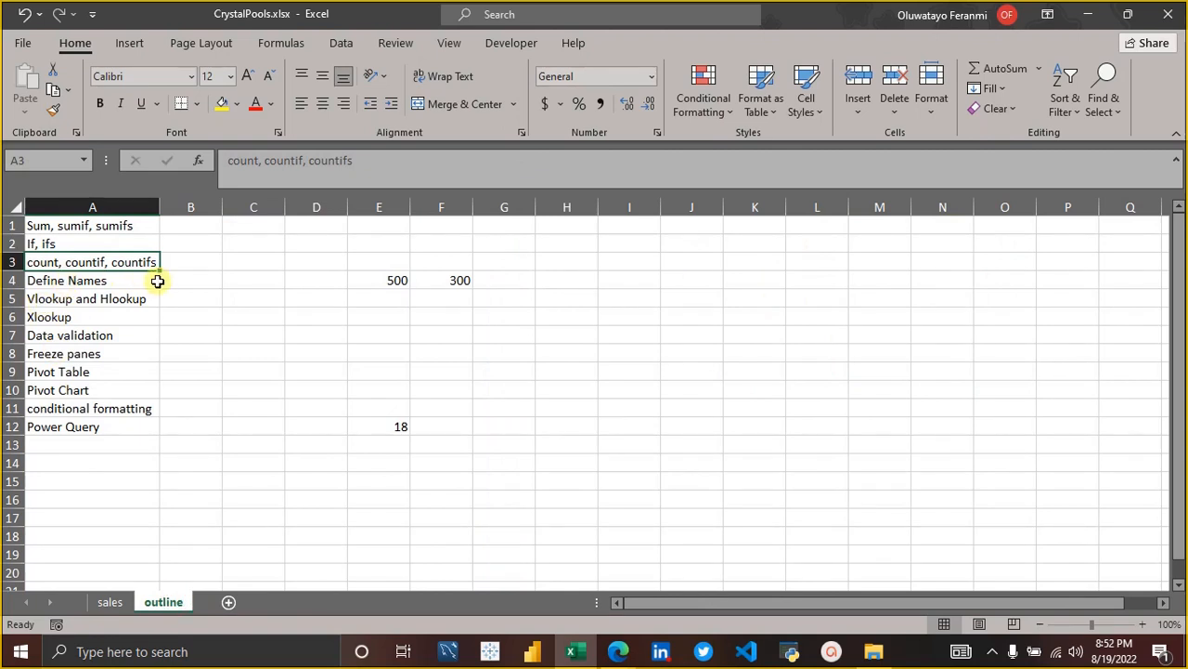
click(127, 281)
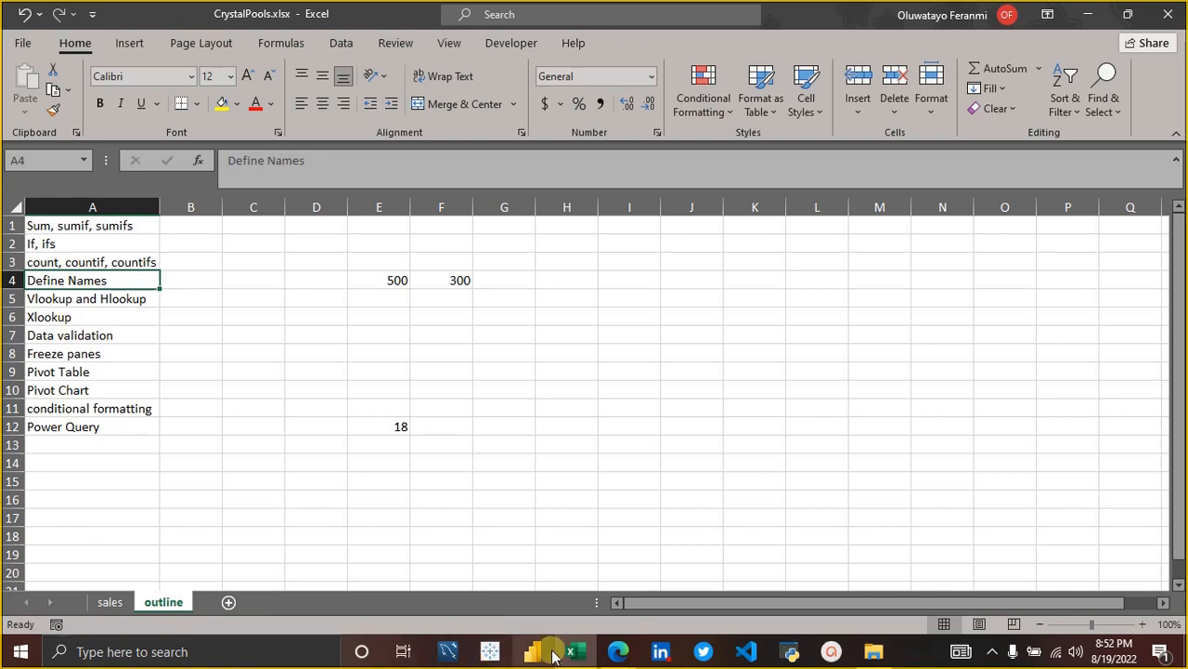
Switch to the Google Meet call in Edge to check the participants, and return to the Excel workbook.
mouse_move(617, 650)
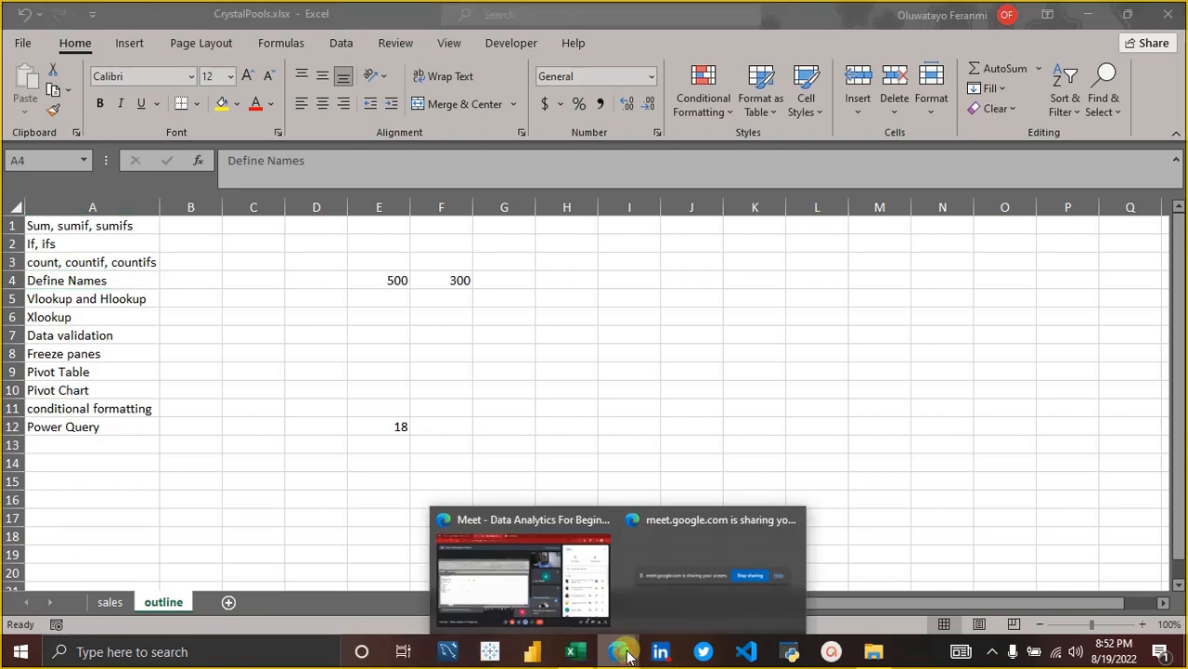
click(571, 580)
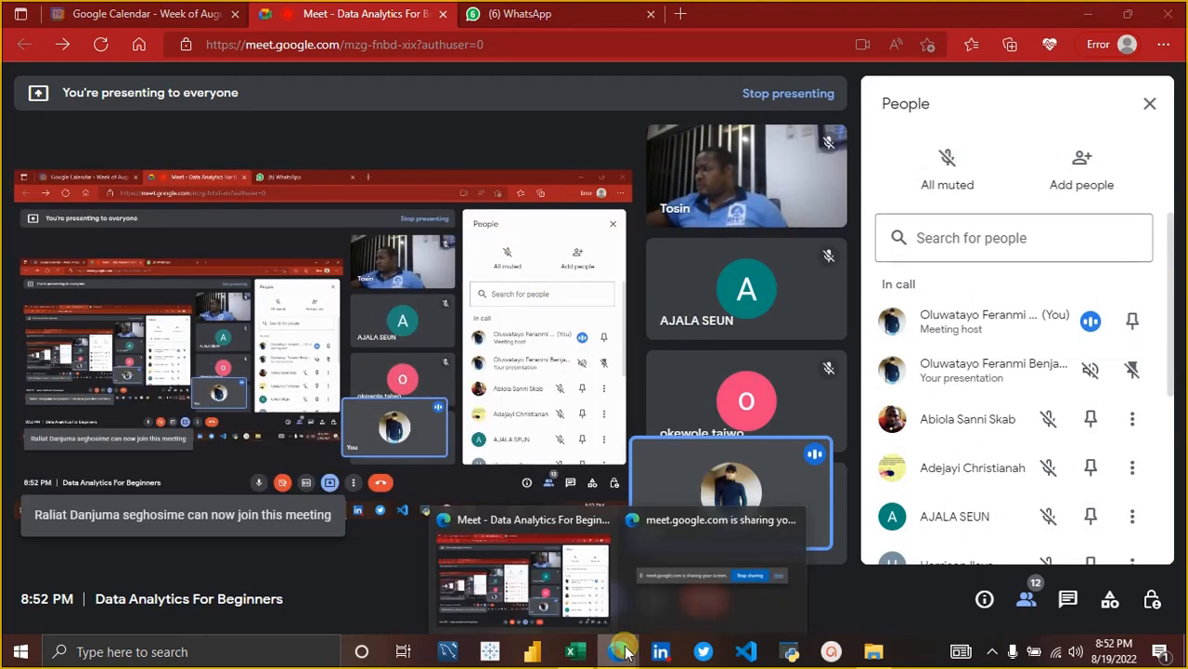
click(573, 652)
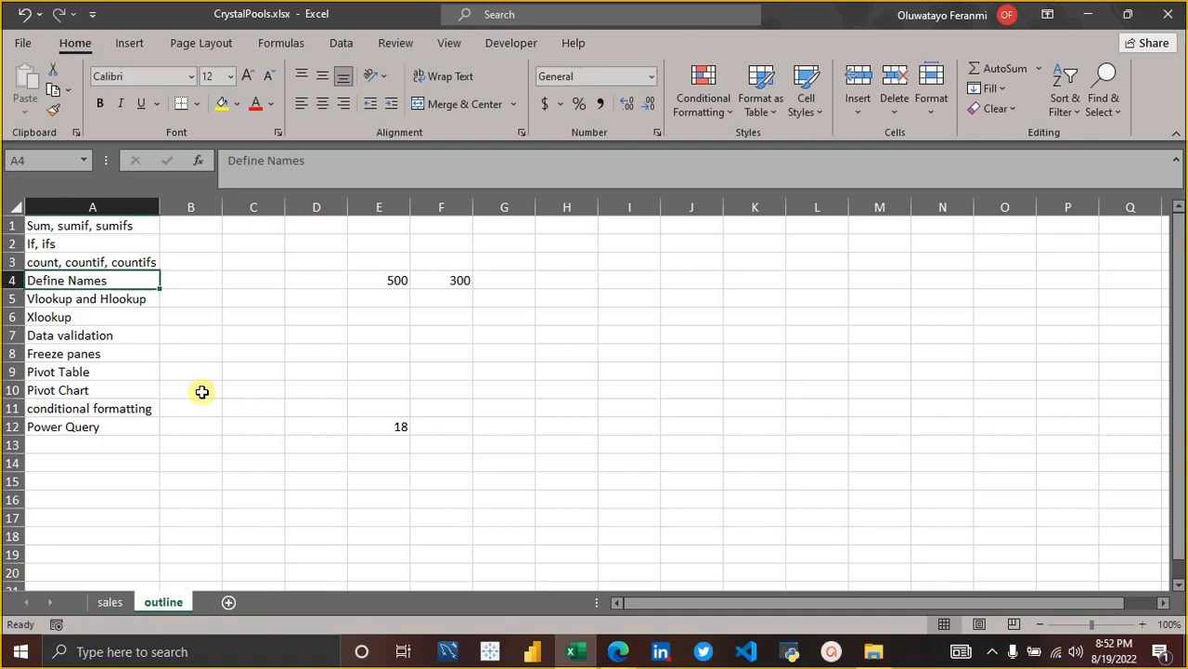
Go back to the sales sheet and select the empty cell L14 below the sellers summary.
click(110, 602)
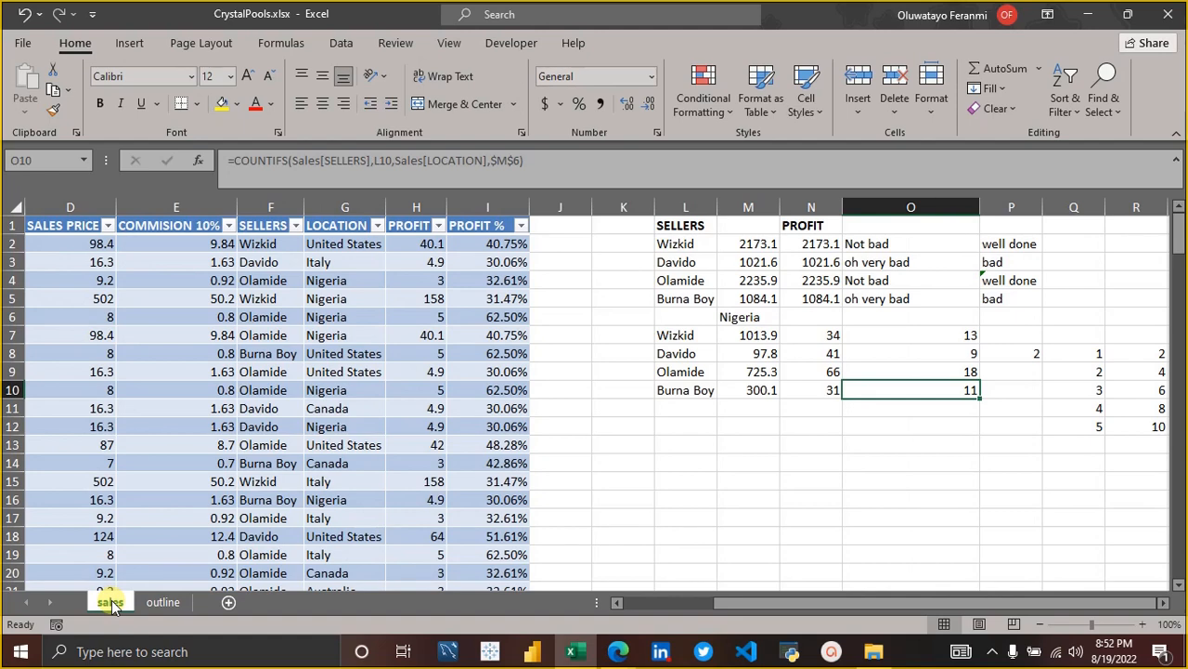
click(100, 468)
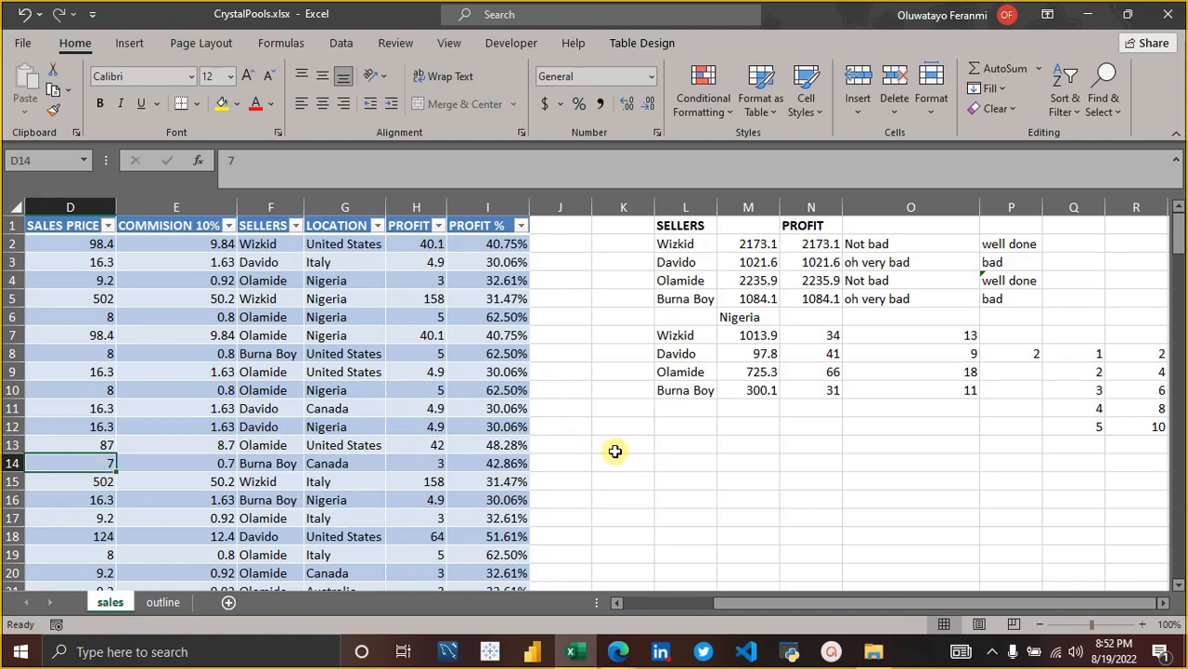
click(690, 460)
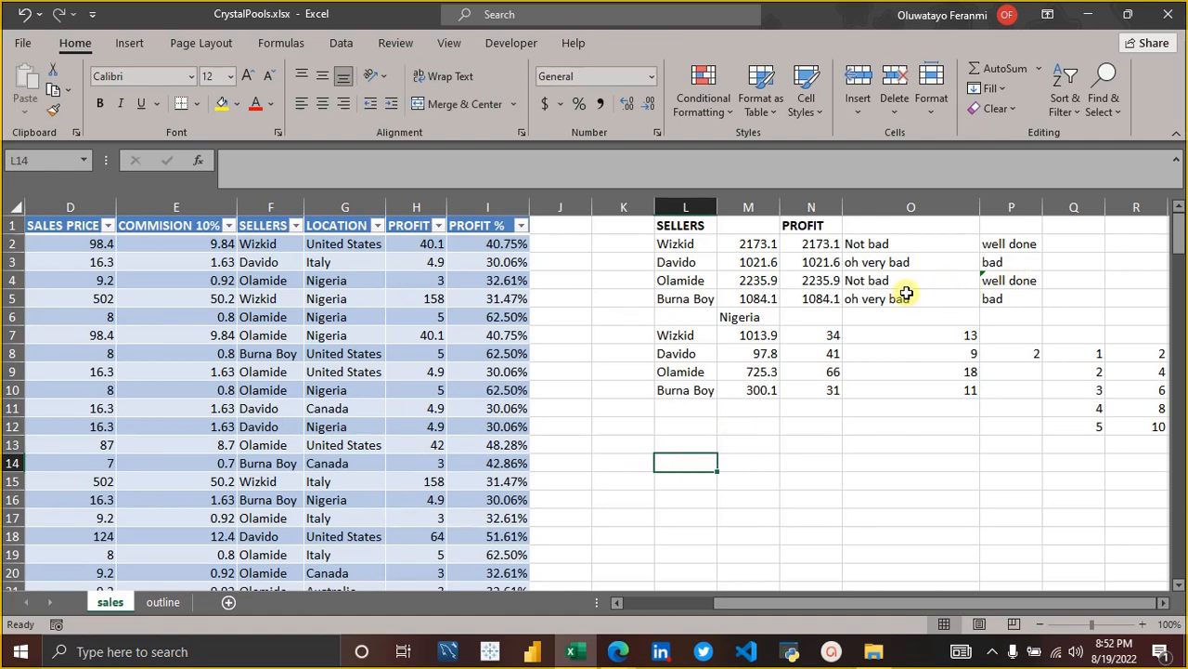
Clear the range L6:U13 below the sellers summary, removing the location results and the spare number lists.
click(685, 317)
key(shift+Right)
key(shift+Right)
key(shift+Right)
key(shift+Right)
key(shift+Right)
key(shift+Right)
key(shift+Right)
key(shift+Right)
key(shift+Right)
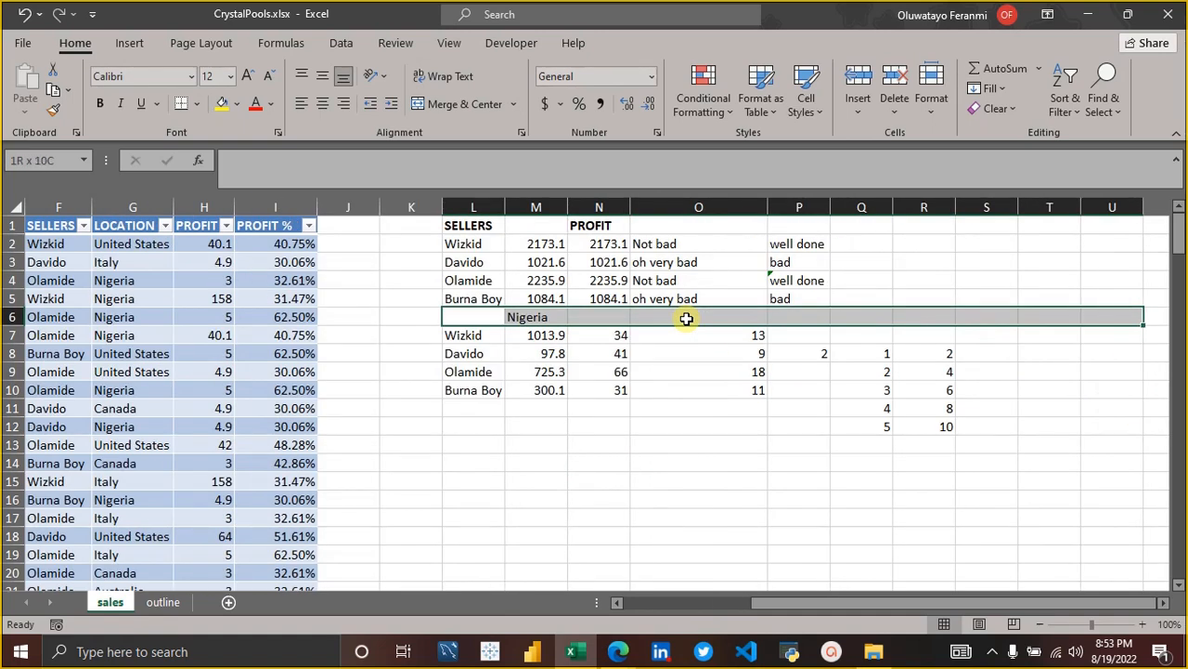
key(shift+Down)
key(shift+Down)
key(shift+Down)
key(shift+Down)
key(shift+Down)
key(shift+Down)
key(shift+Down)
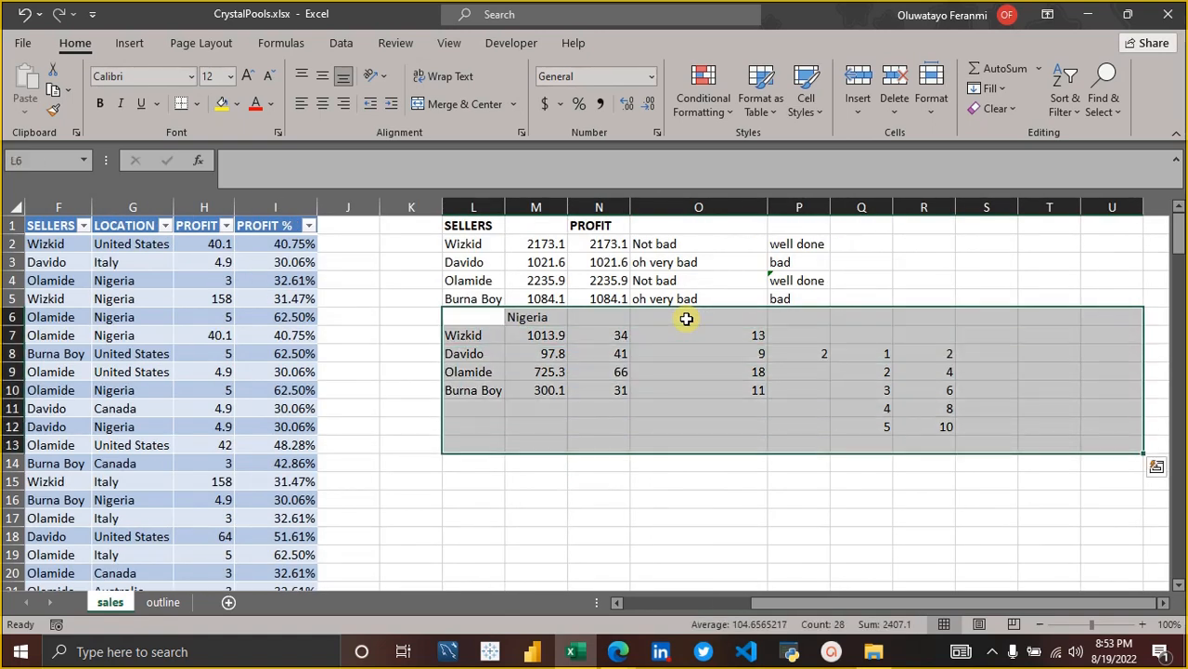
key(Delete)
click(529, 372)
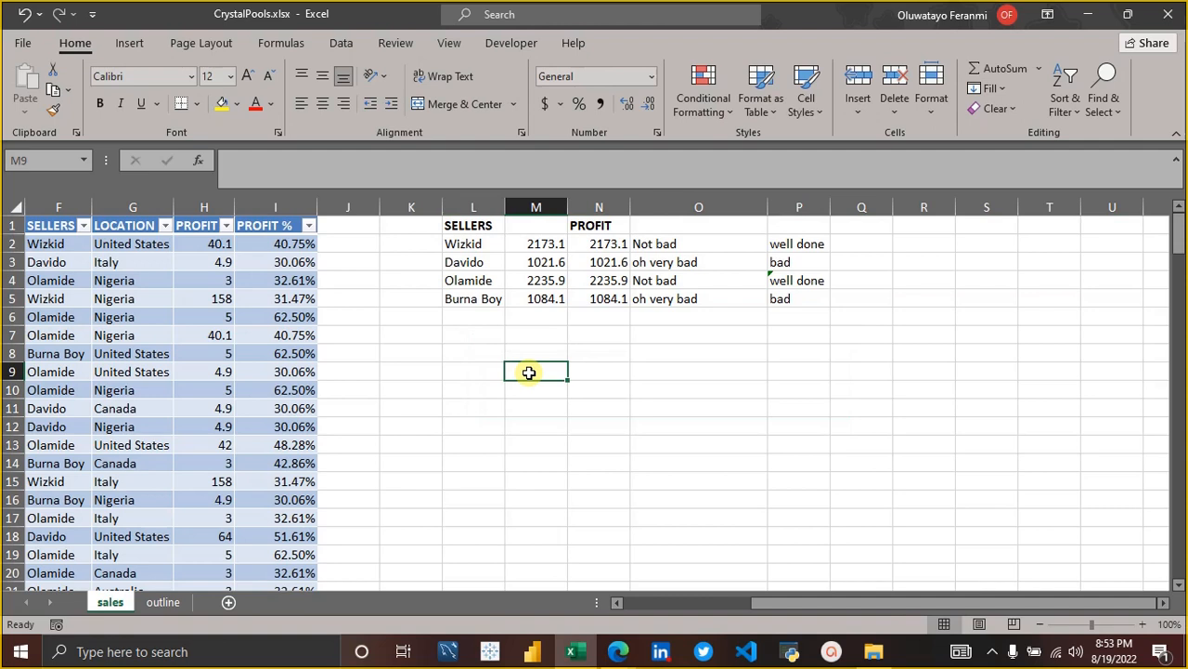
Try AutoSum on the seller profits M2:M5, and clear the resulting sum from M6.
click(554, 316)
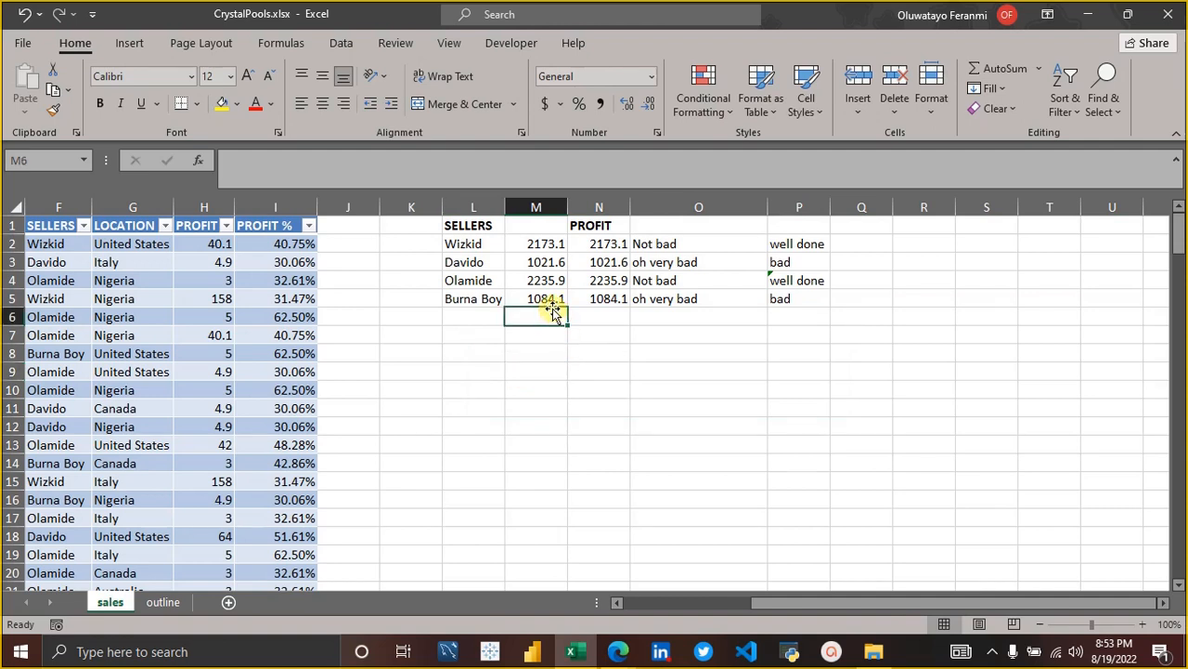
click(542, 243)
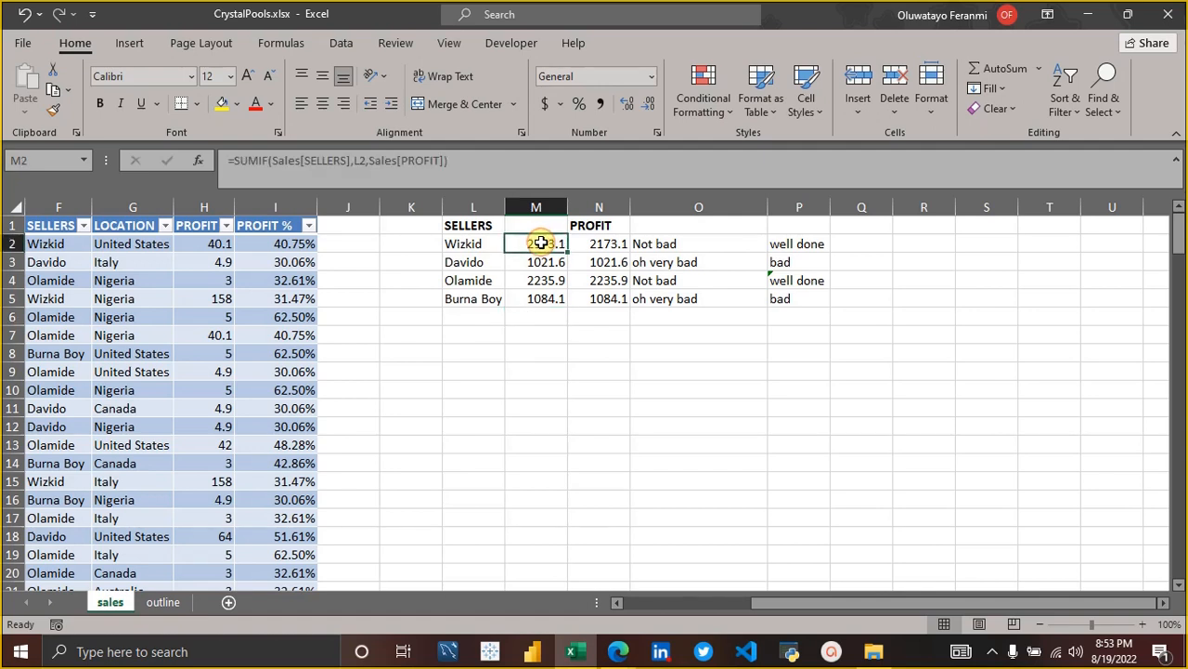
drag(541, 243, 546, 299)
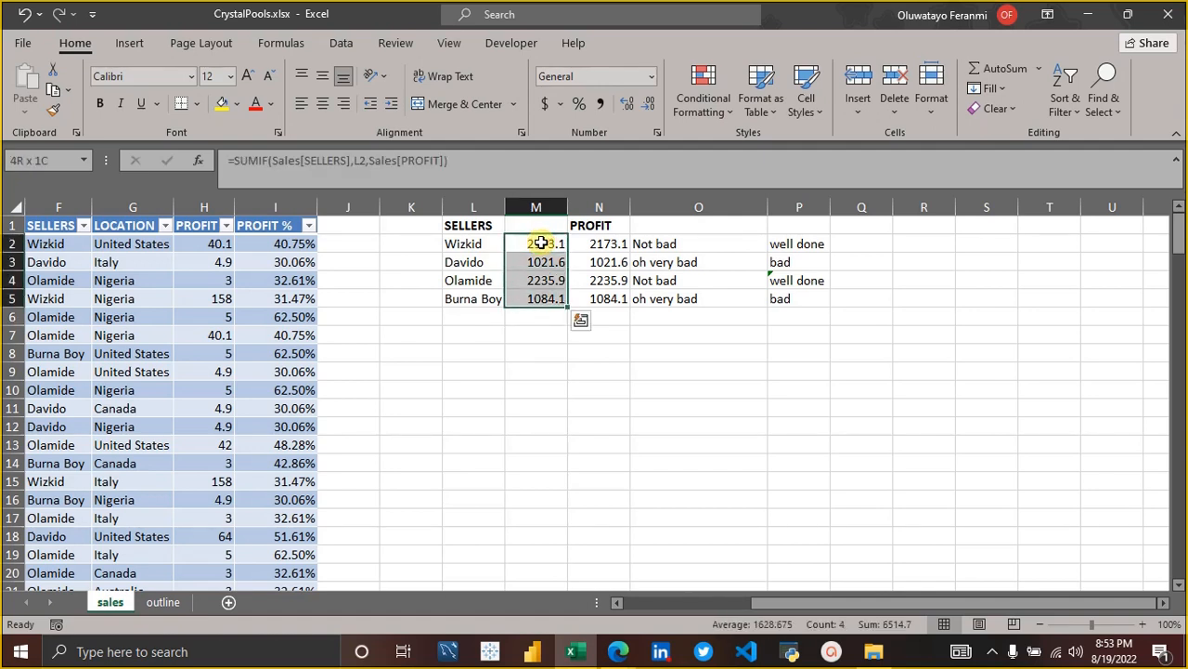
click(1006, 69)
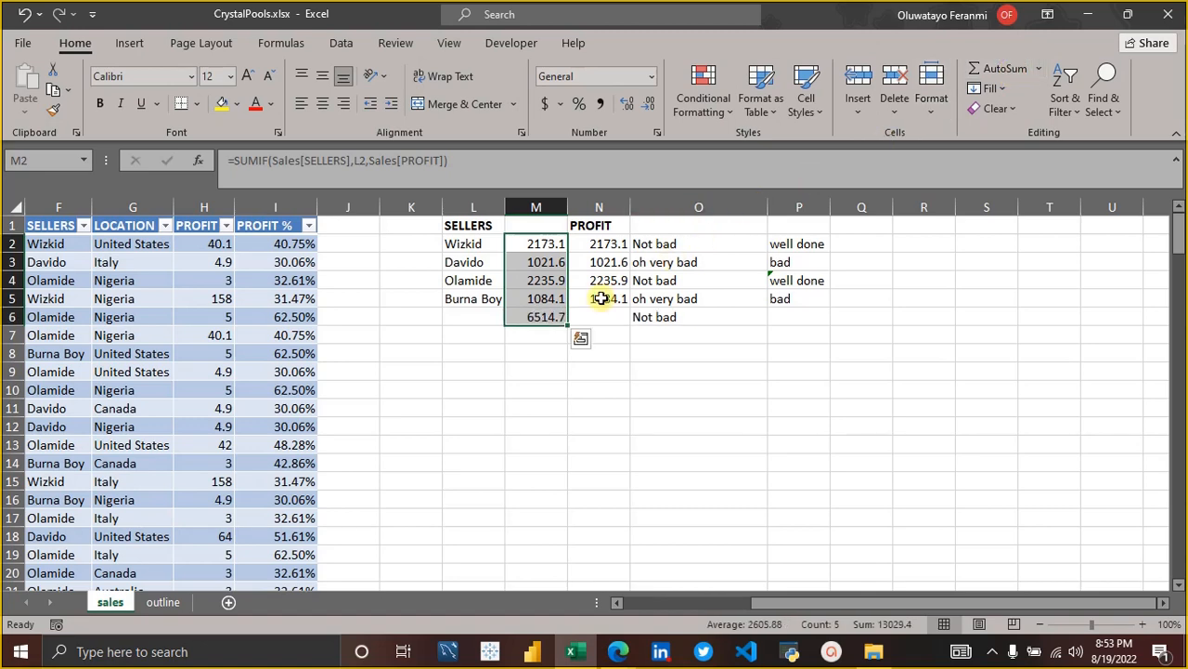
click(555, 316)
double_click(555, 316)
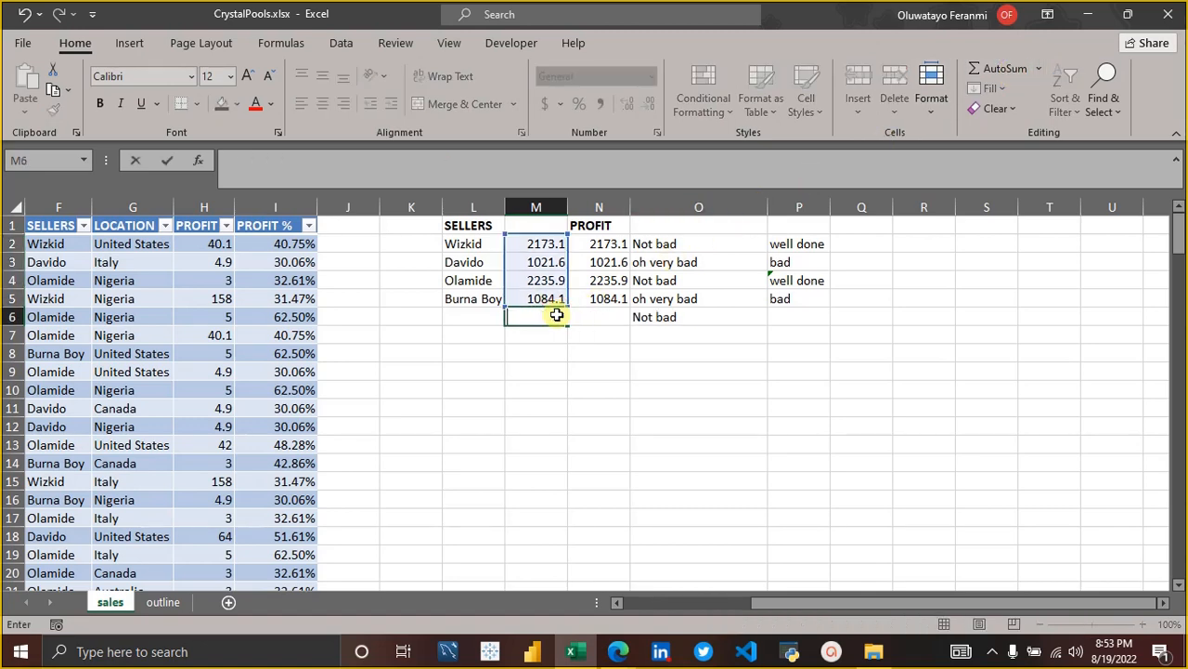
click(478, 388)
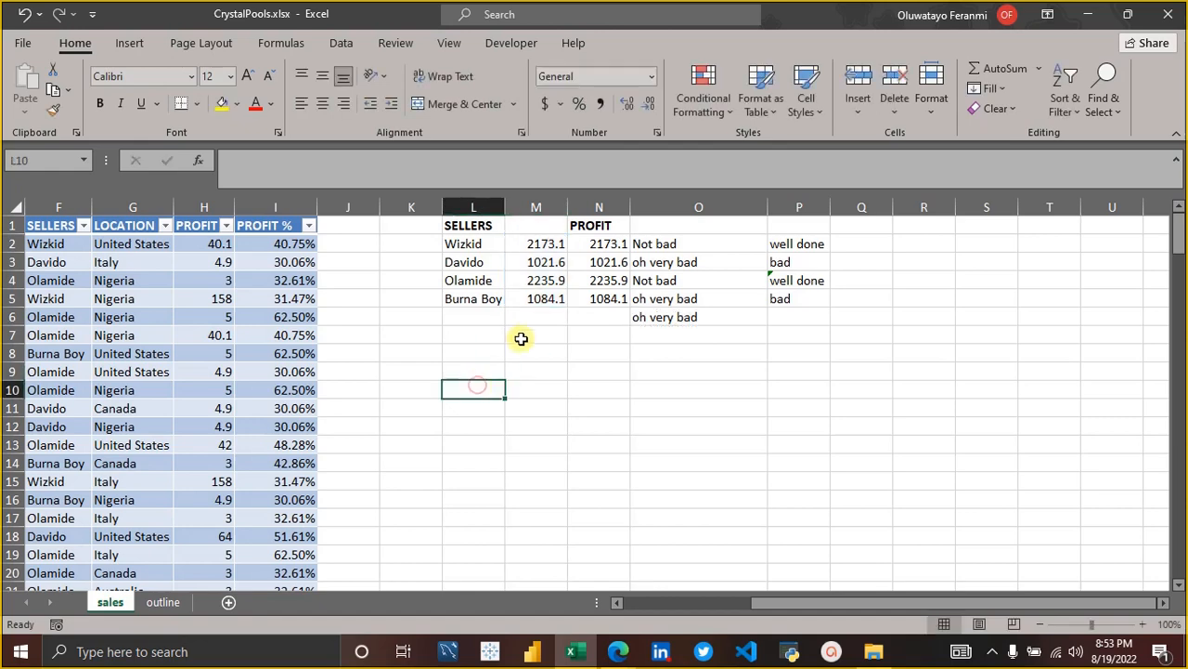
click(526, 322)
Write the note "alt + =" in L9 as a reminder of the AutoSum shortcut.
click(474, 372)
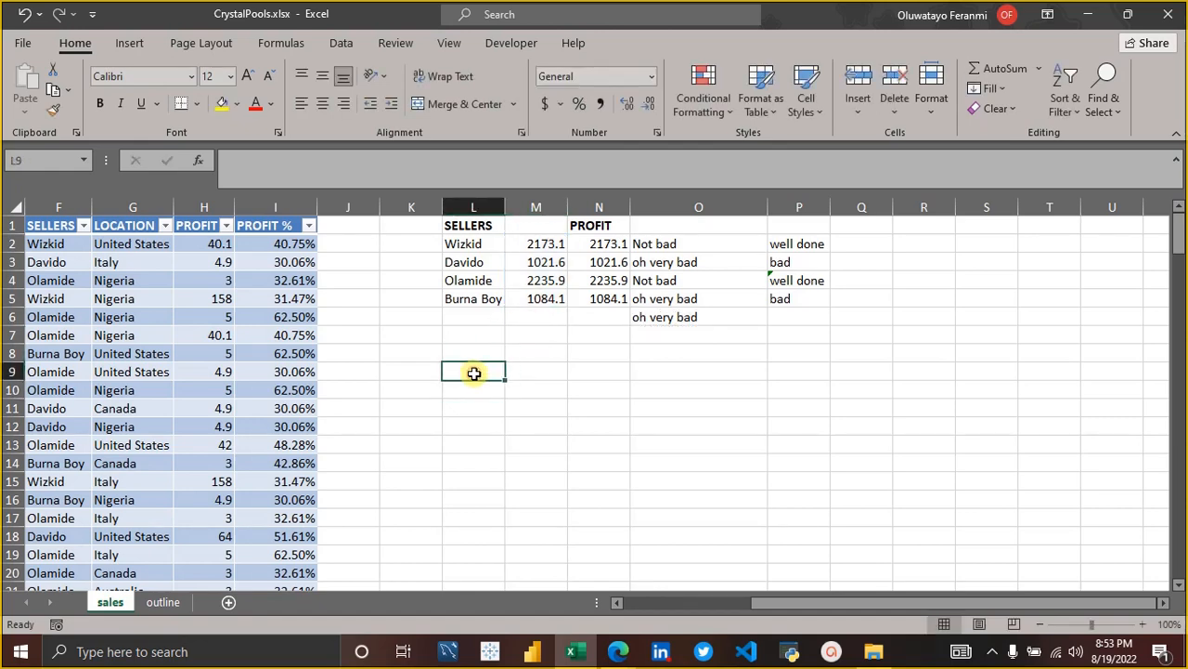
text(alt + =)
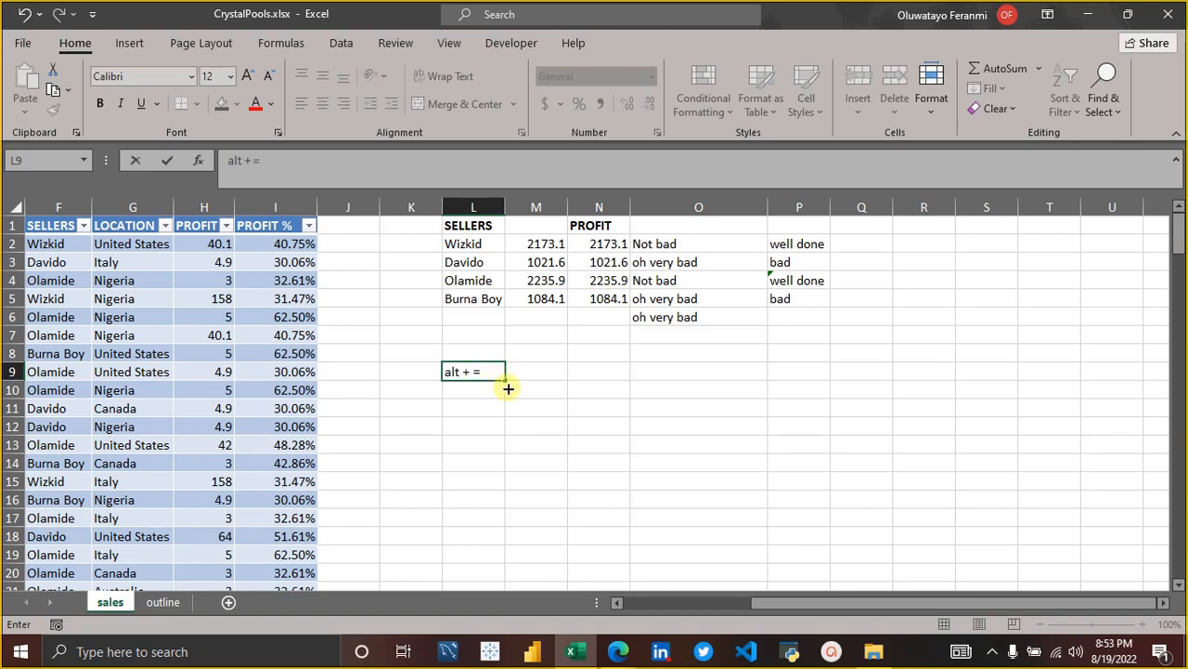
click(507, 427)
Enter the AutoSum formula =SUM(M2:M5) in M6 below the seller profits.
key(Up)
key(Up)
key(Up)
key(Up)
key(Up)
key(Up)
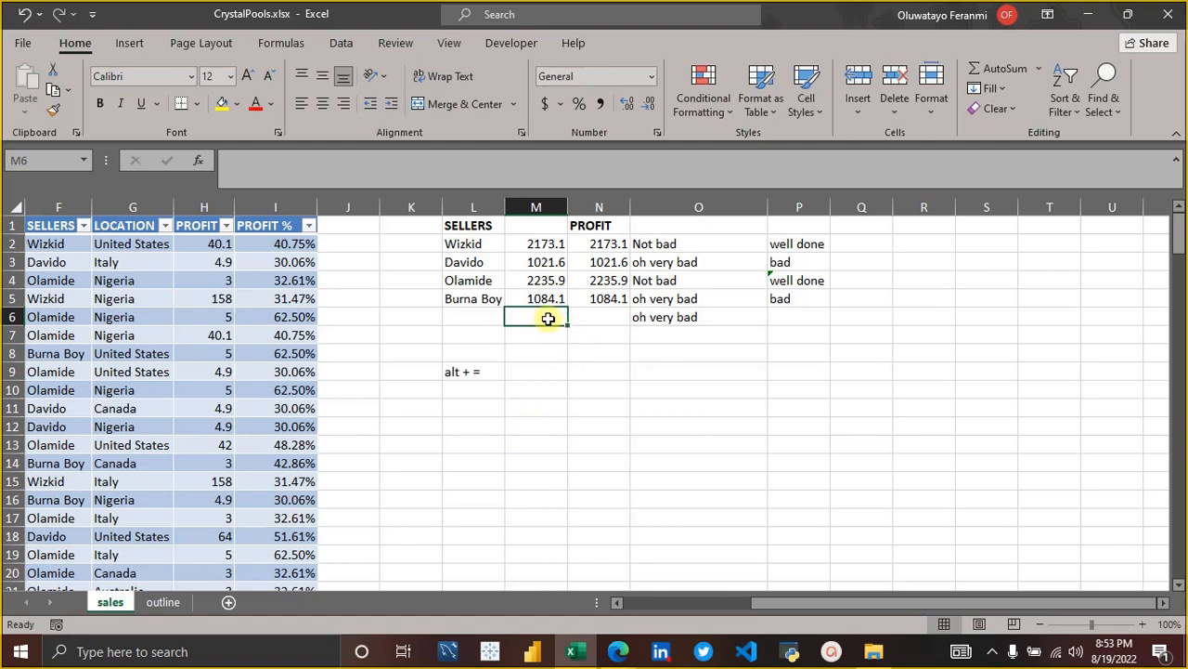
key(alt+equal)
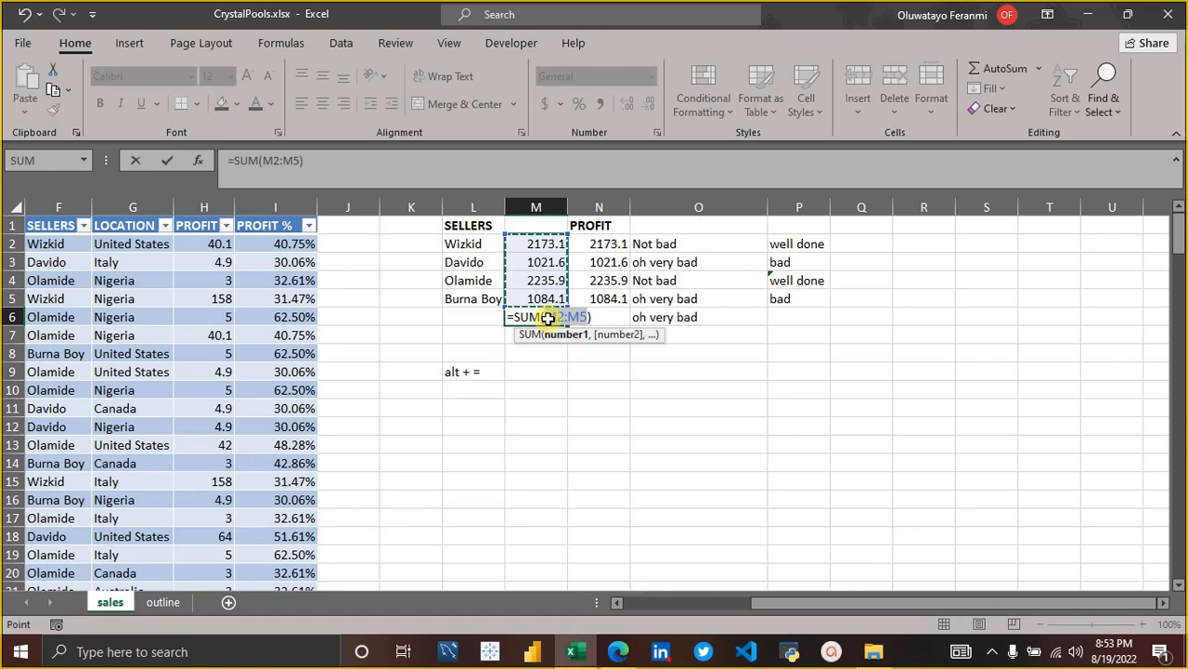
key(Return)
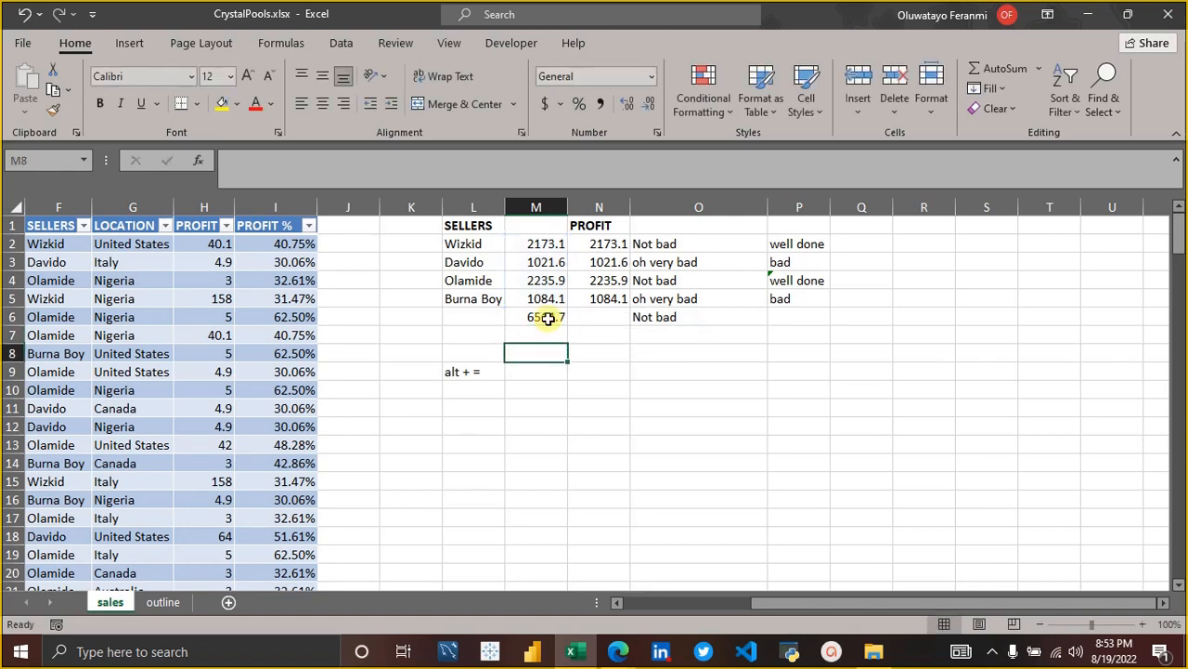
Delete the shortcut note from L9.
key(Up)
key(Down)
key(Down)
key(Down)
key(Left)
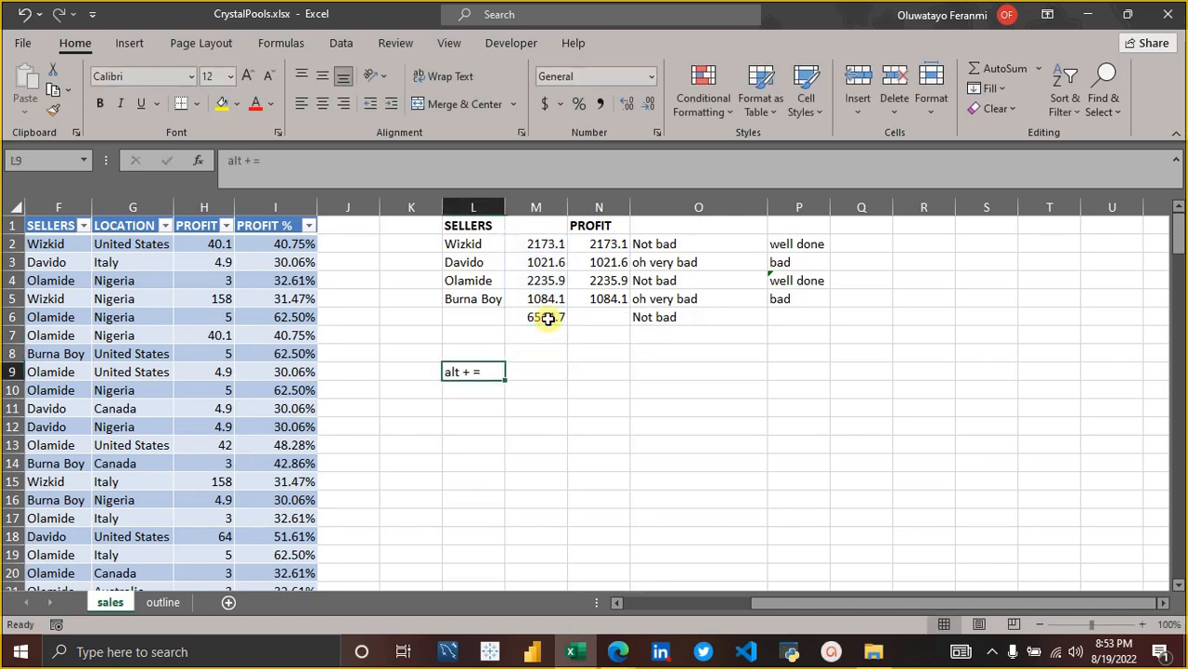
key(Delete)
key(Right)
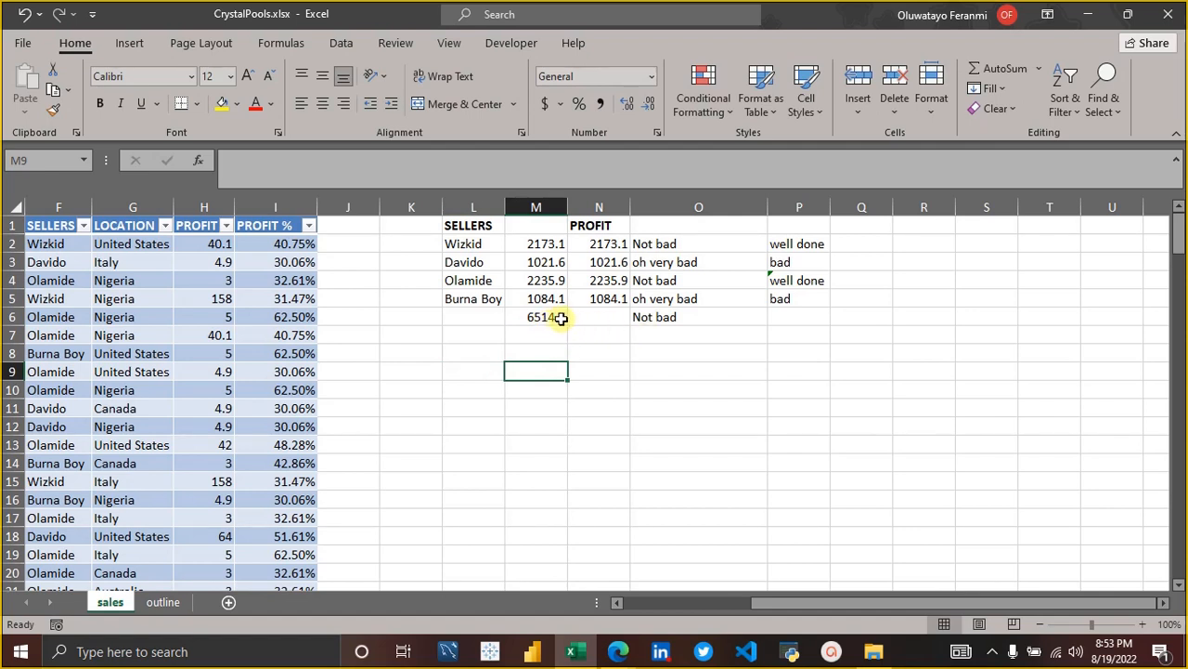
Enter the heading "total profit" in M1 and autofit the width of column M.
click(549, 320)
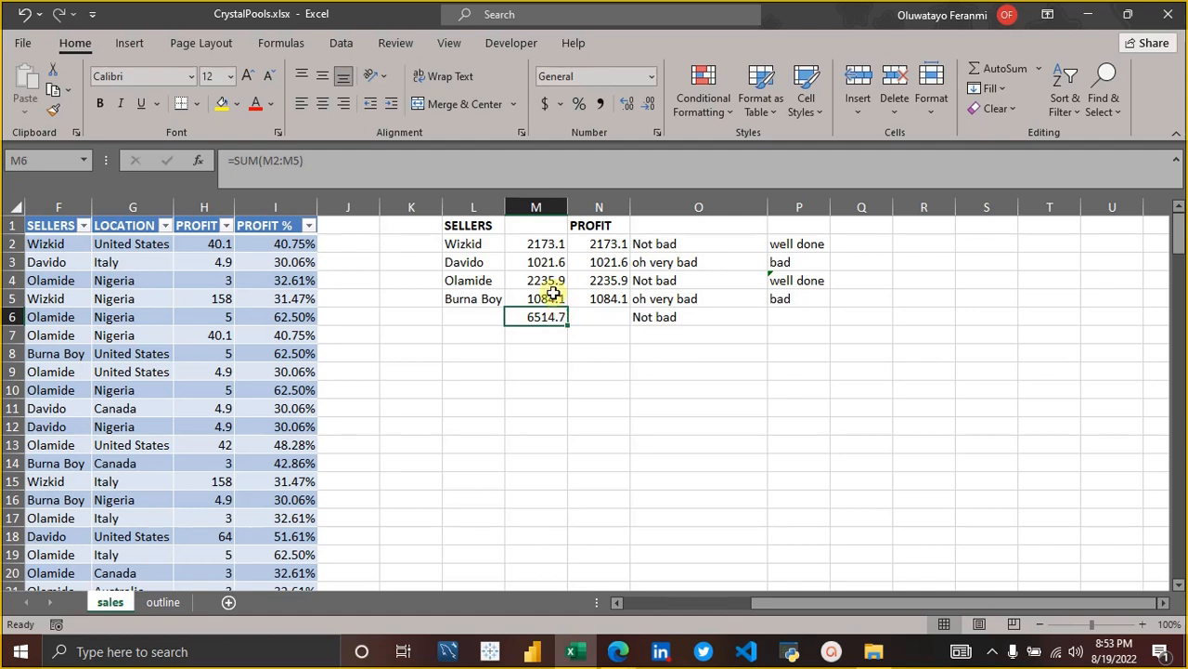
click(529, 226)
text(total p)
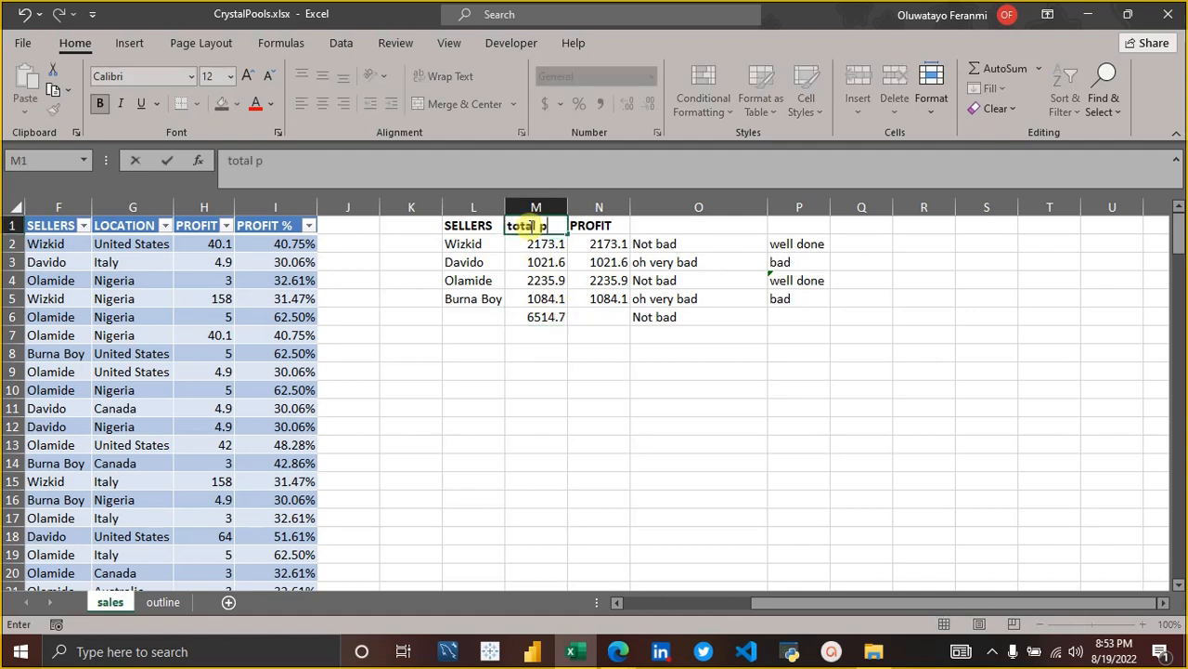
text(rofi)
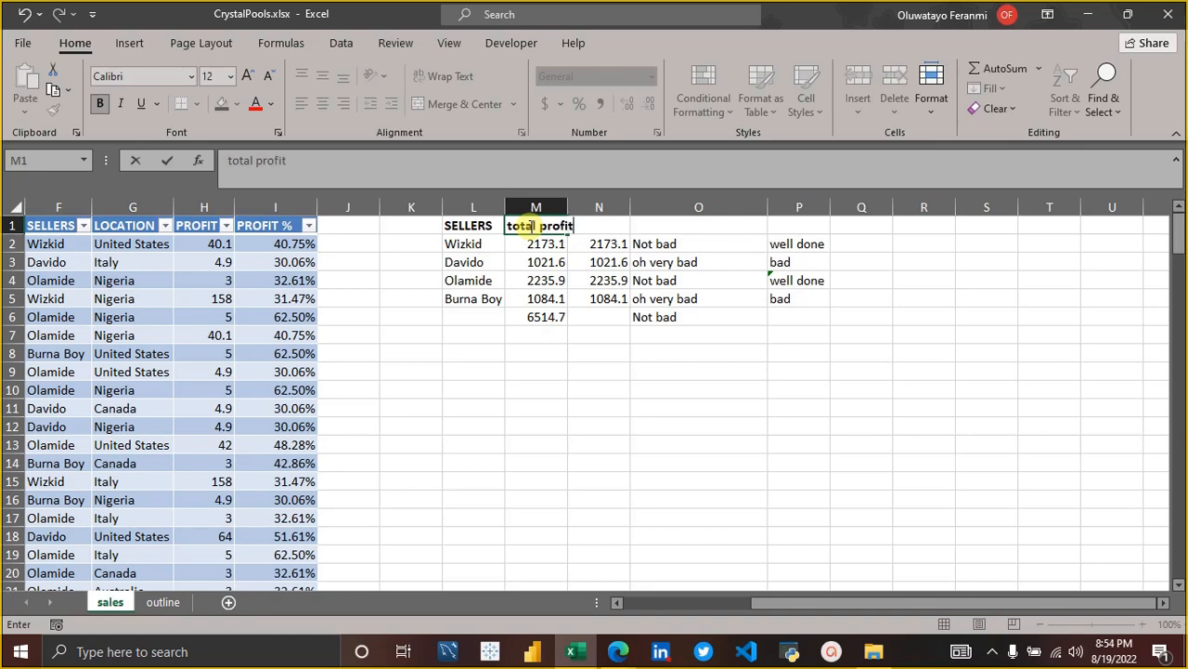
text(t)
key(Return)
double_click(567, 205)
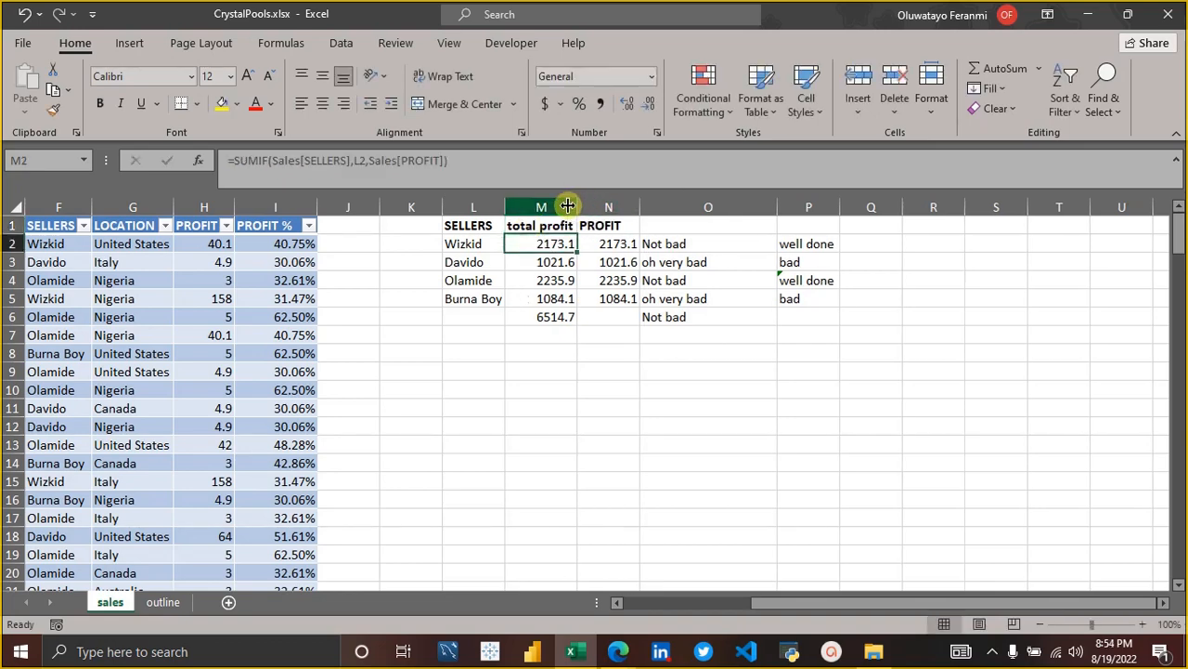
click(585, 367)
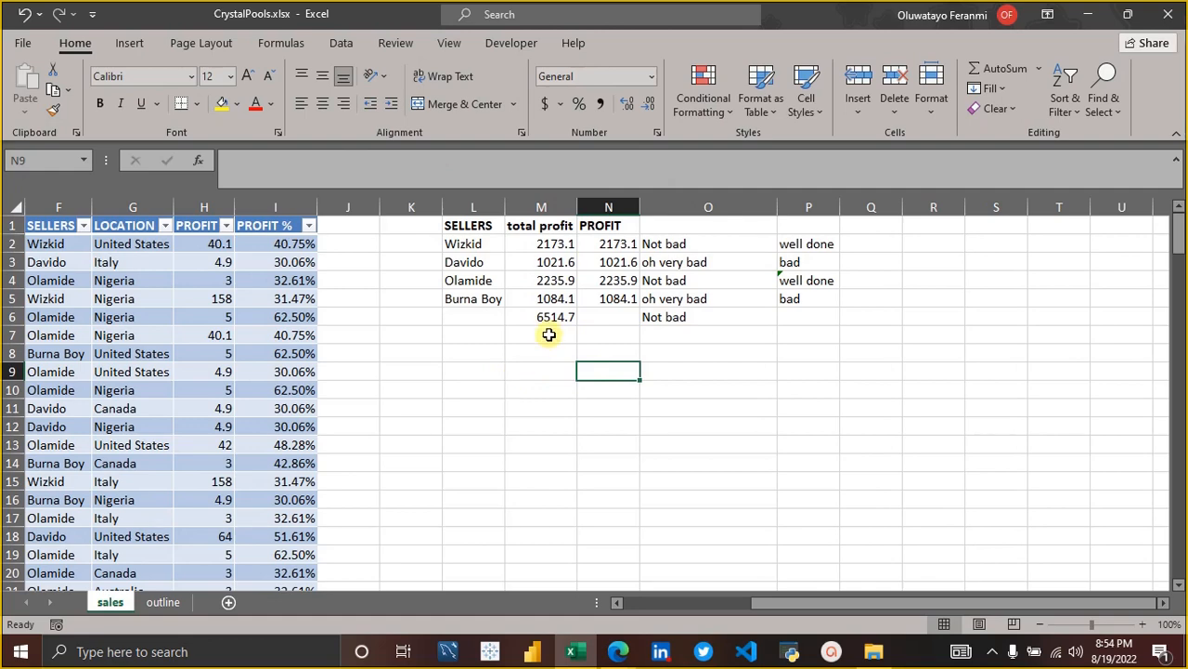
Freeze the panes at B2 so the header row and the MONTH column stay in view.
drag(1175, 228, 1177, 557)
drag(1085, 603, 512, 607)
scroll(444, 485, down, 2)
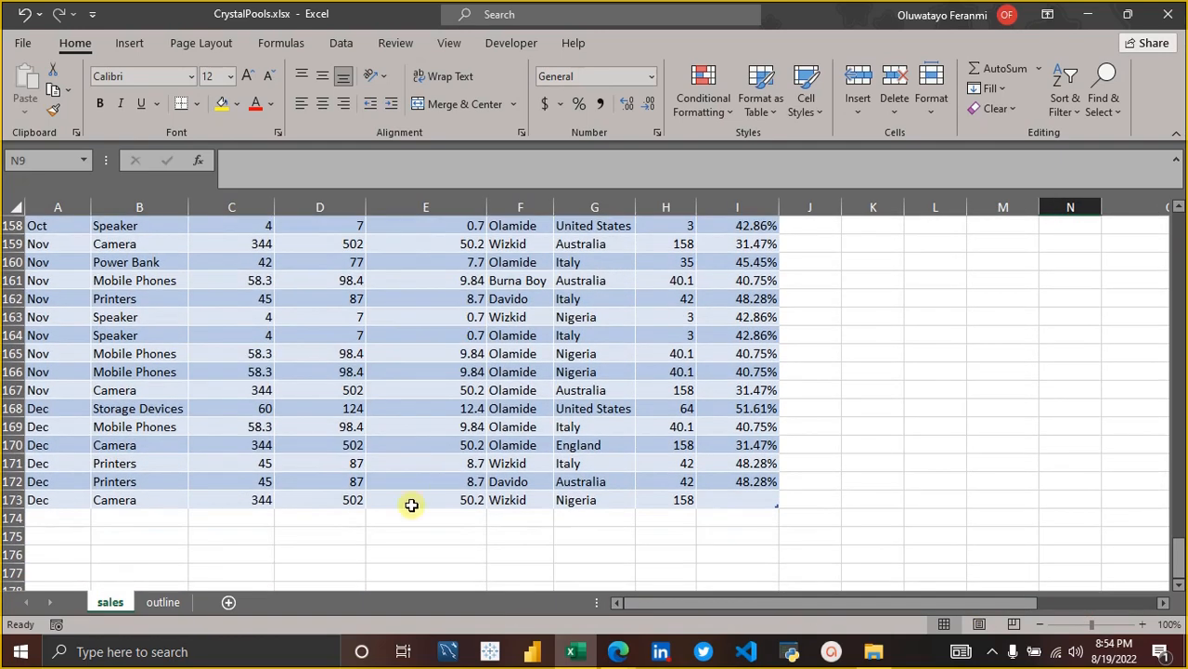
scroll(769, 349, up, 2)
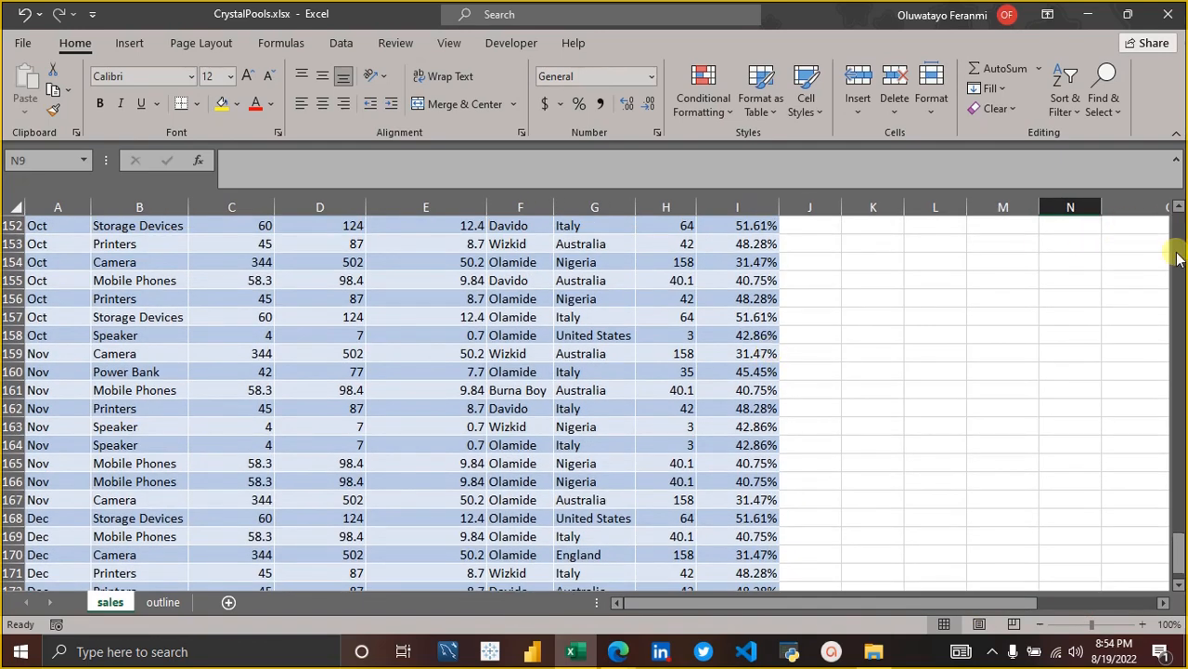
drag(1179, 573, 1177, 232)
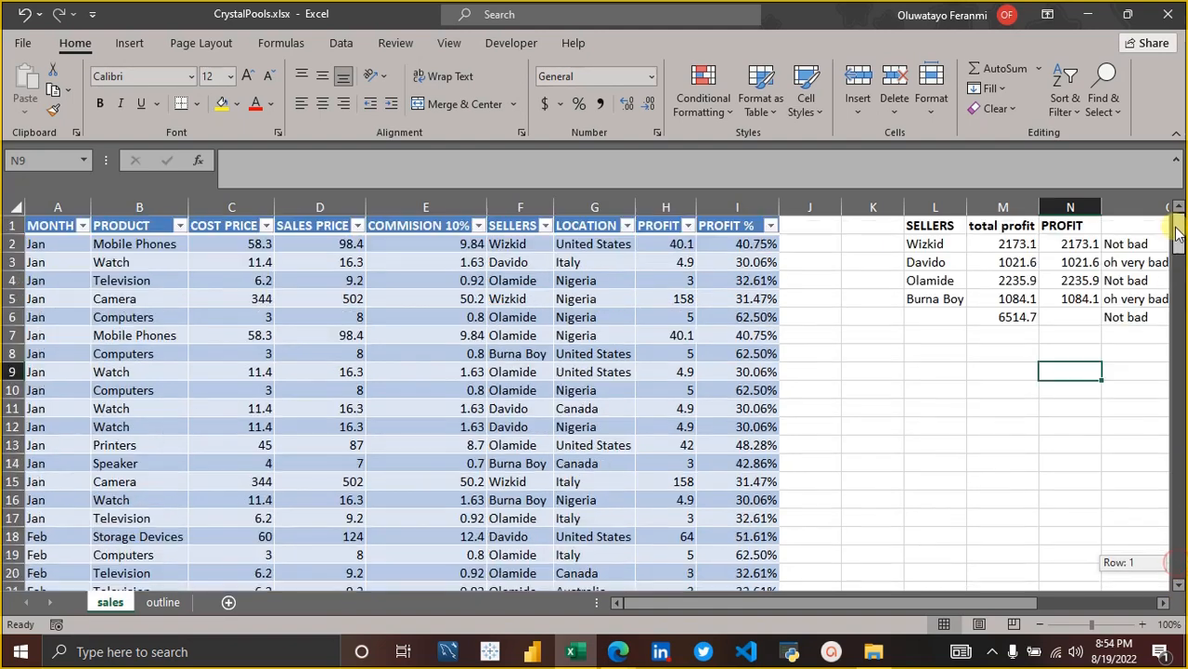
click(102, 243)
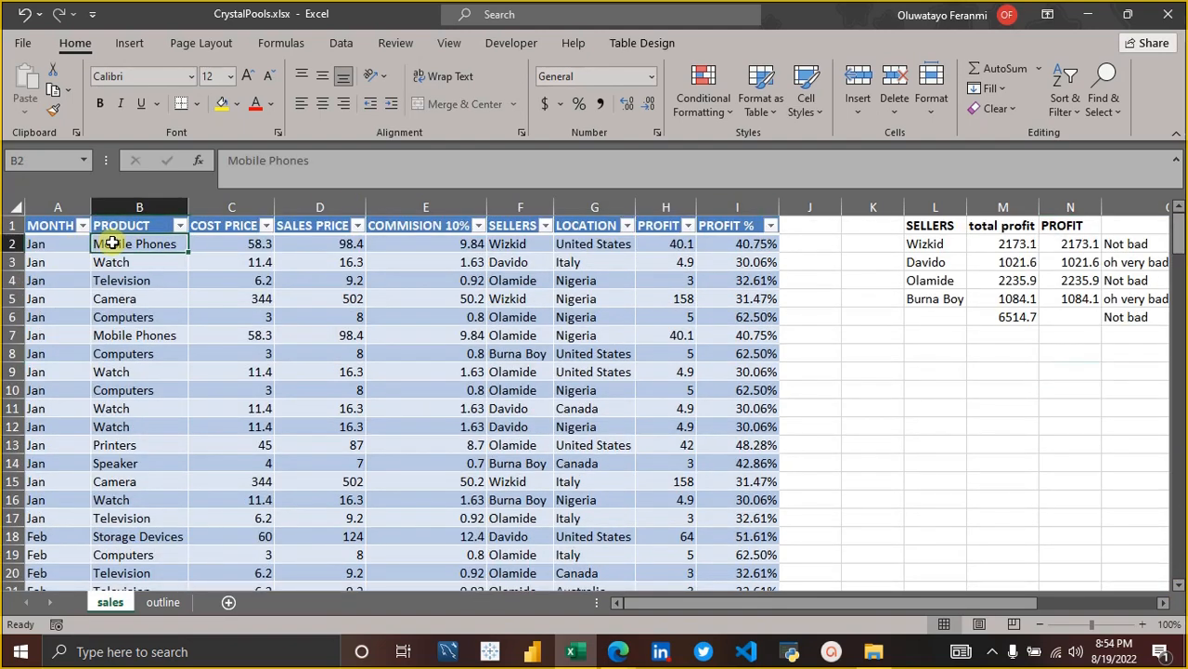
click(449, 43)
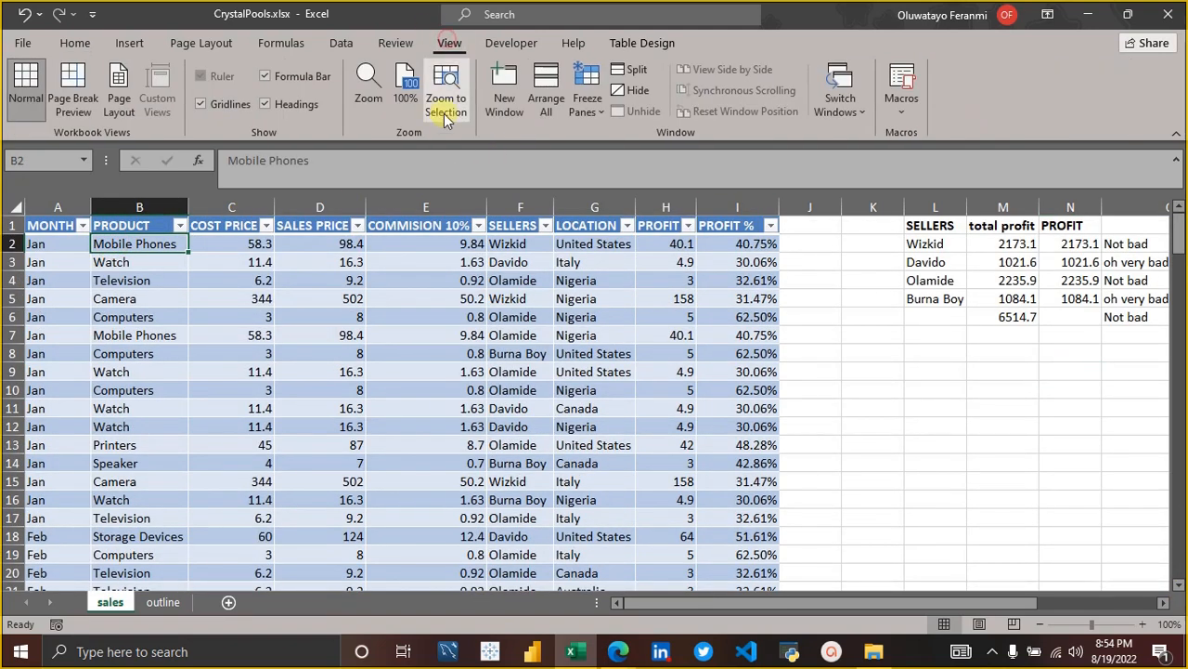
click(599, 111)
click(653, 144)
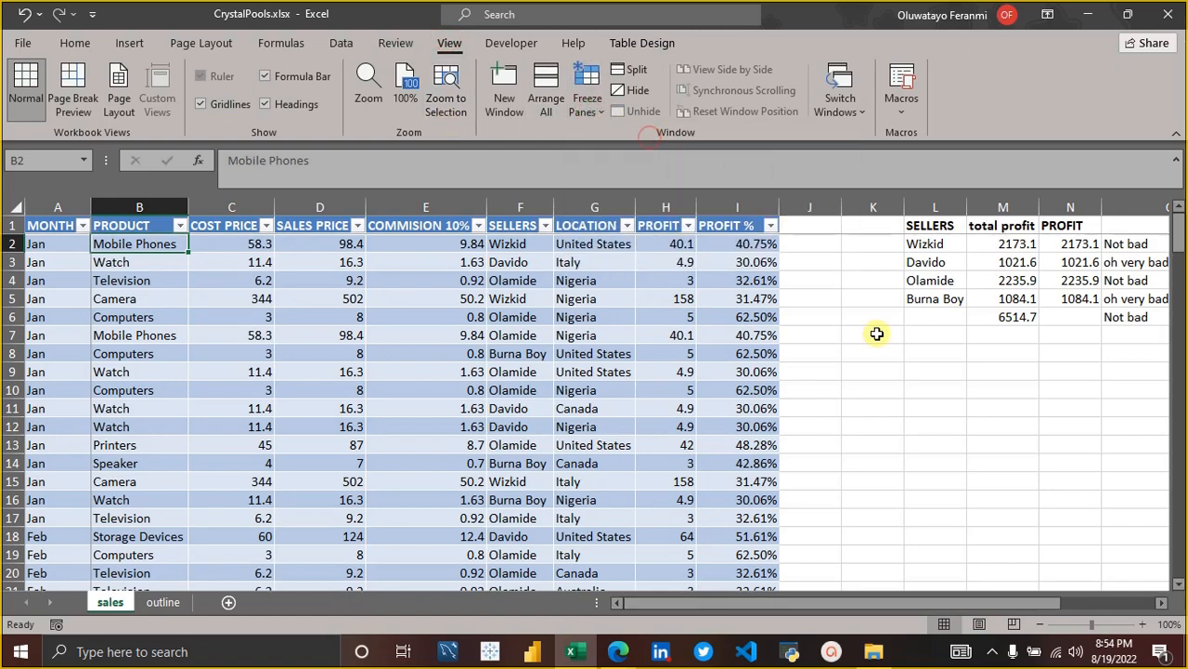
Add an AutoSum total for the COST PRICE column in C174, directly below the table's last row.
drag(1177, 233, 1177, 547)
click(388, 550)
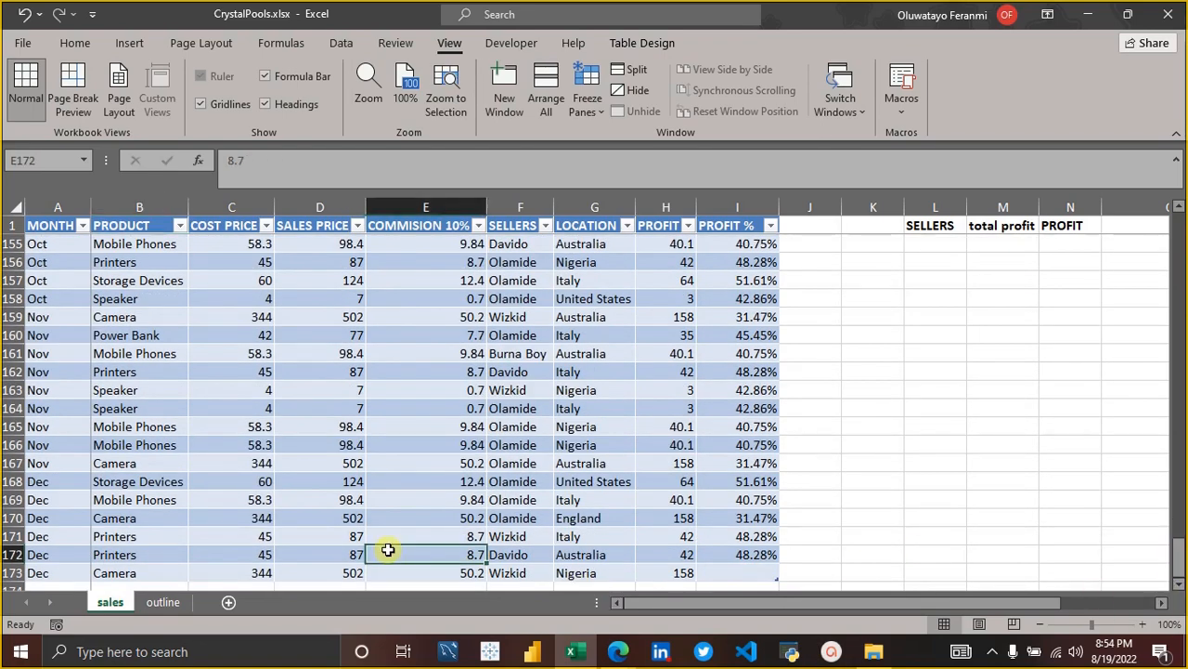
key(Down)
key(Down)
key(Down)
key(Down)
key(Down)
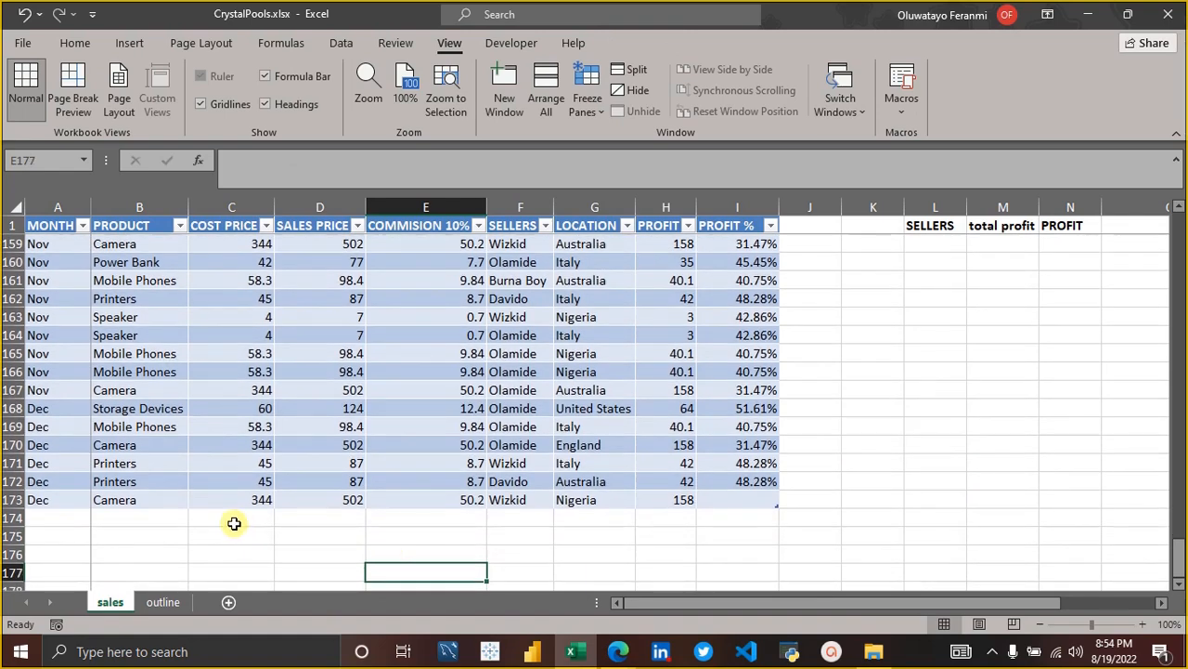
click(233, 522)
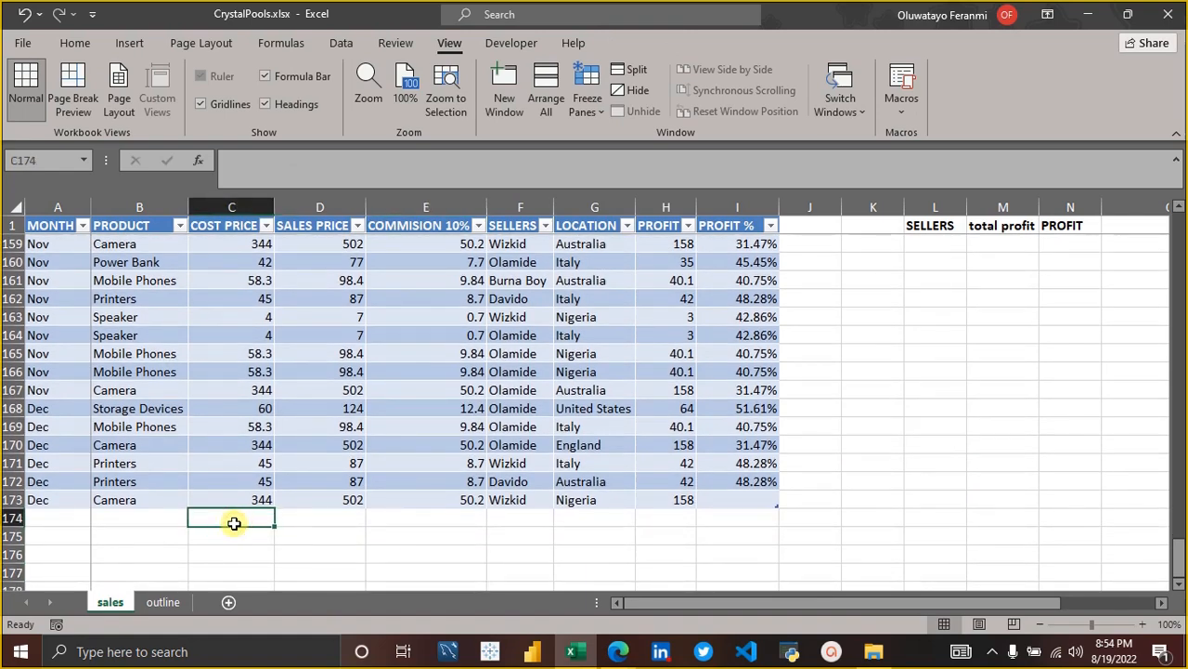
key(alt+equal)
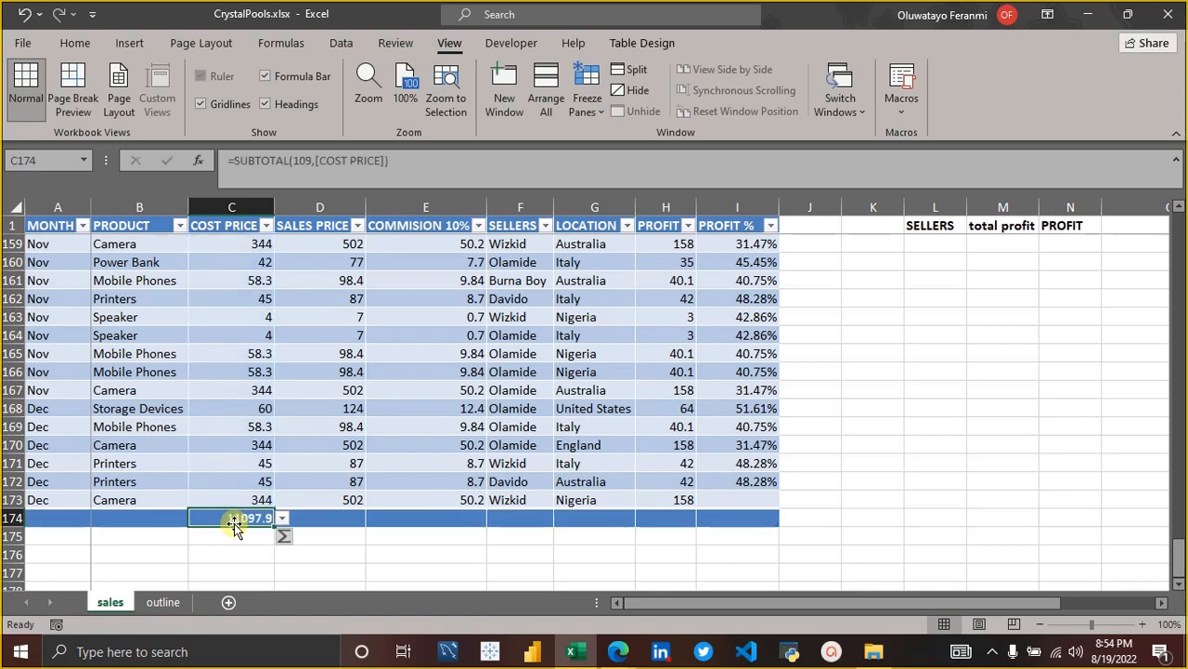
Add an AutoSum total for the SALES PRICE column in D174.
click(313, 518)
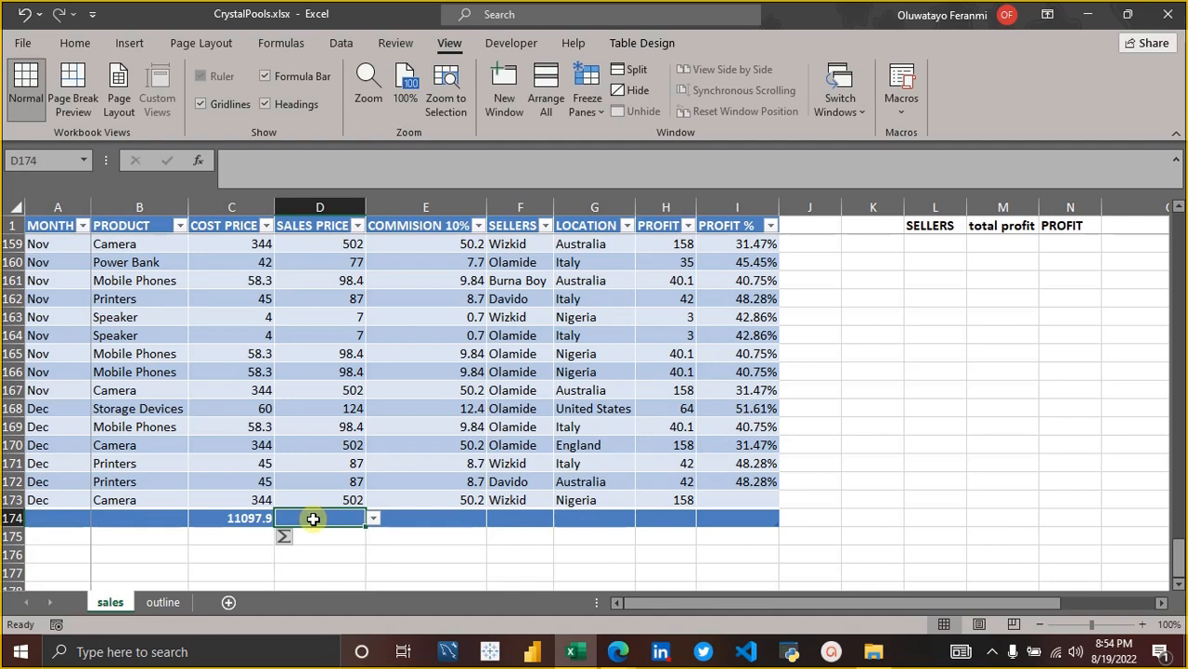
key(alt+equal)
key(Return)
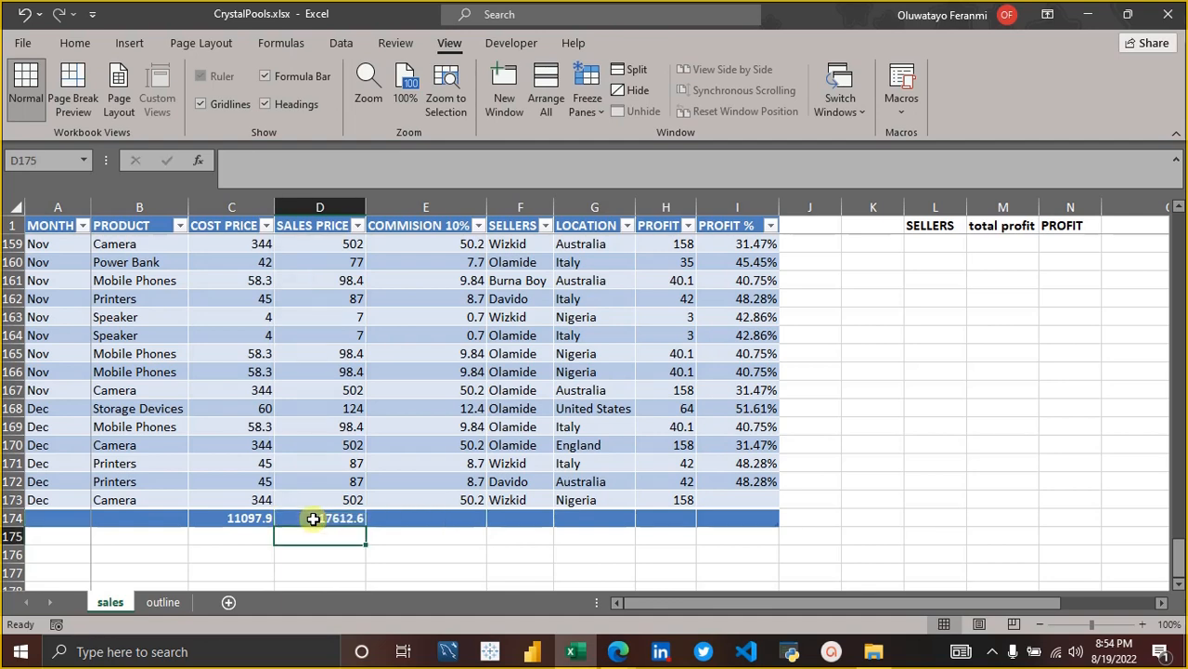
click(472, 542)
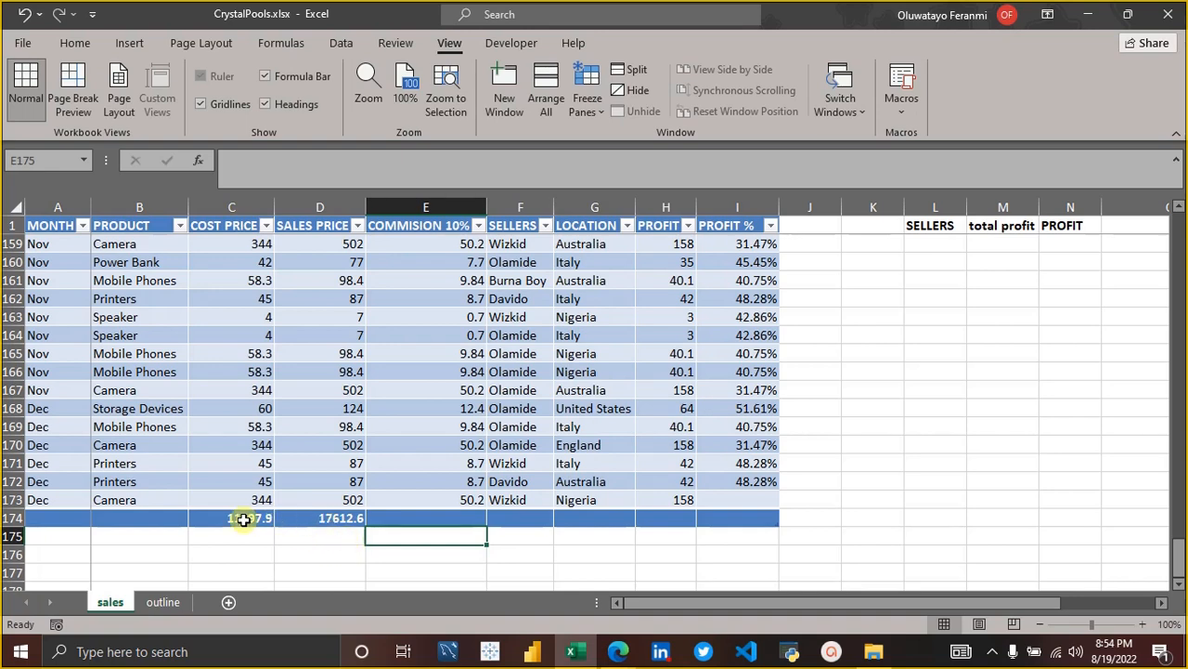
click(341, 551)
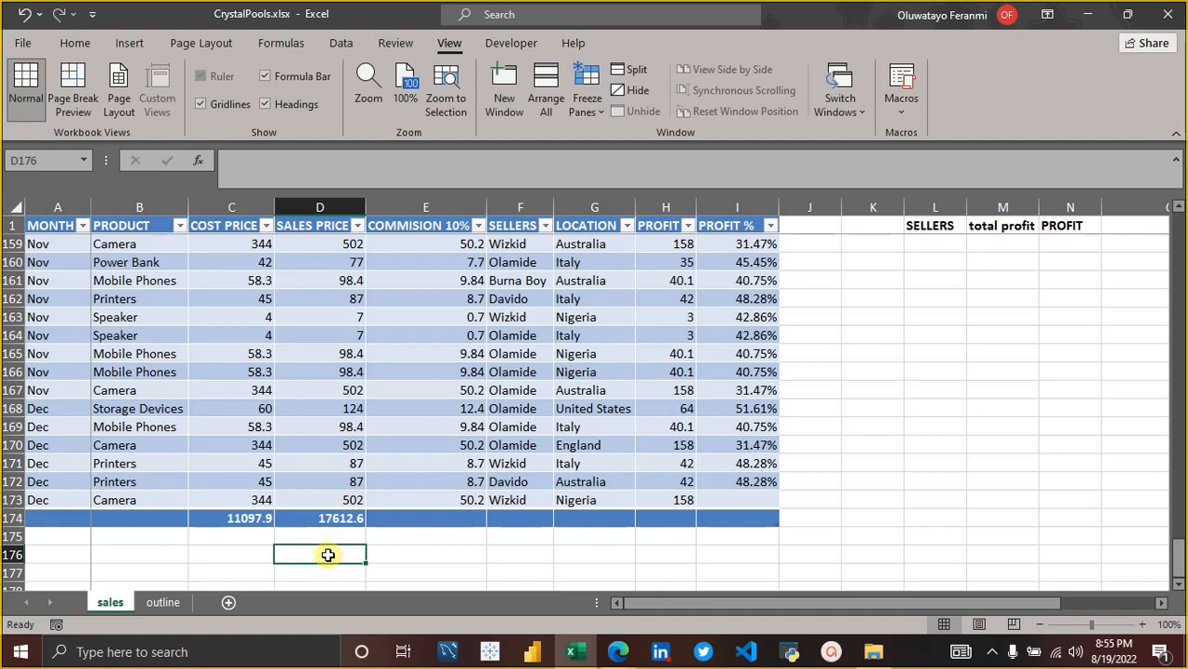
Enter the sales price total 17612.6 as a plain value in D176.
text(1)
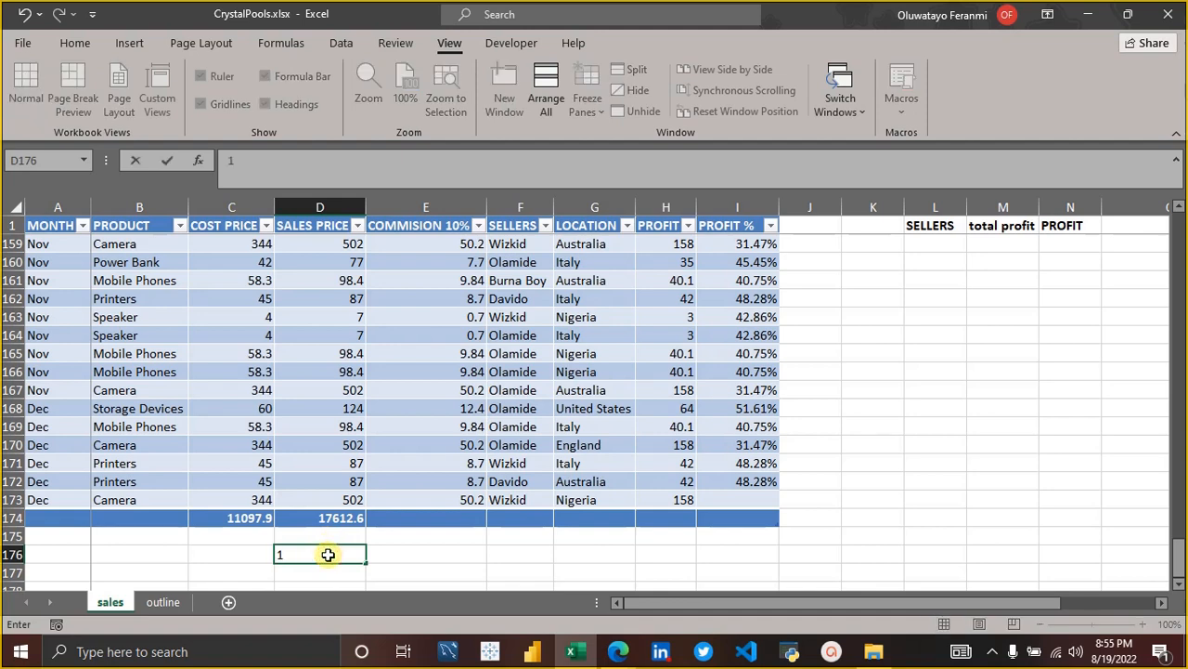
text(7612.6)
key(Return)
Enter the cost price total 11097.9 as a plain value in C176.
key(Left)
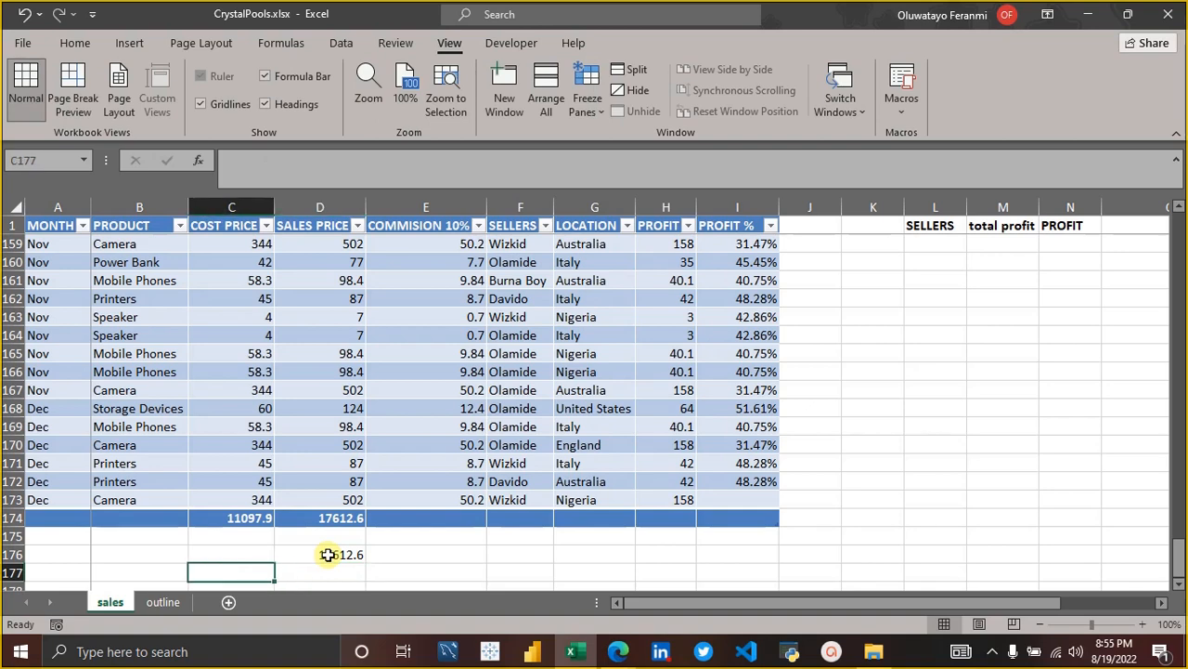
key(Up)
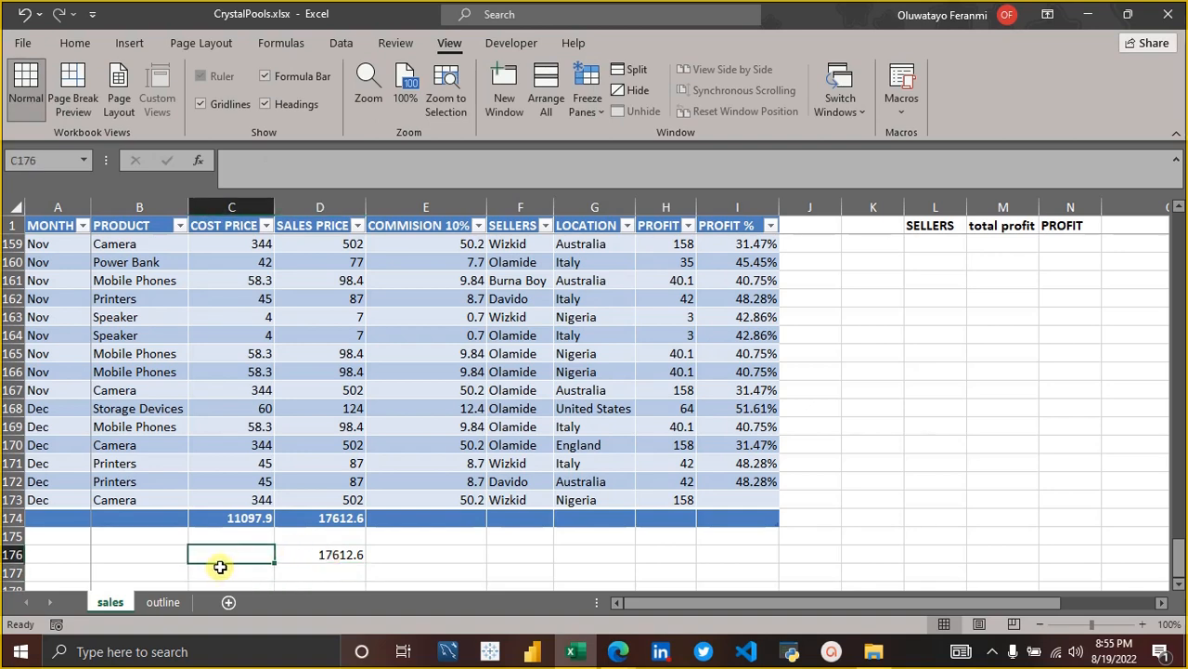
text(1109)
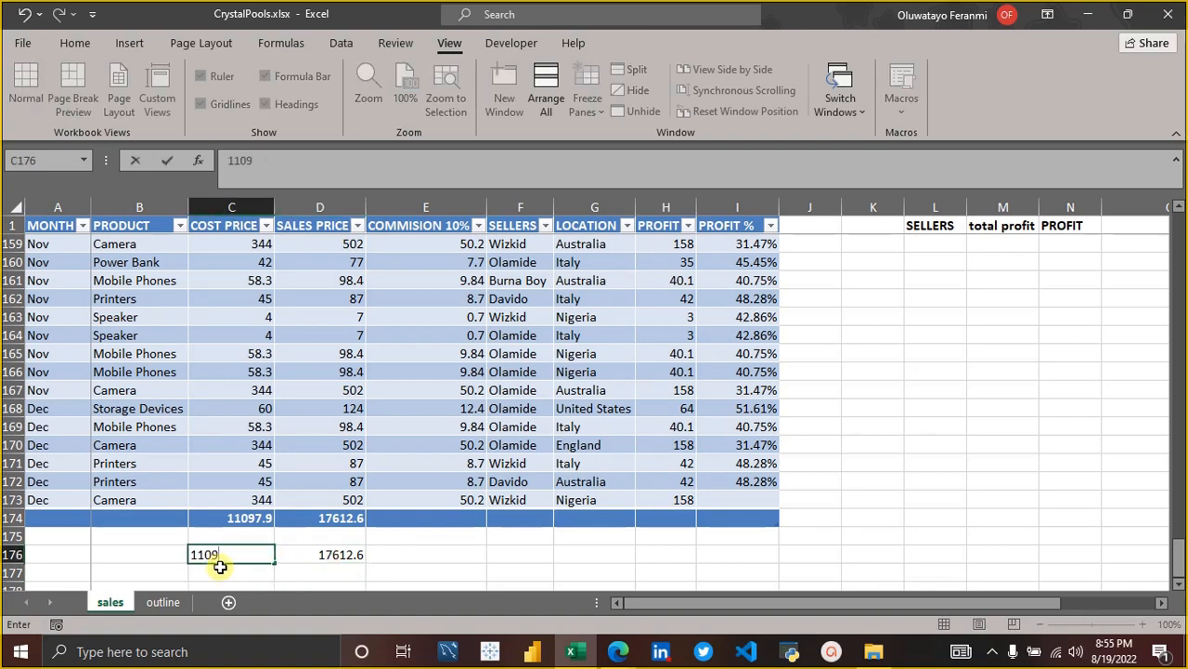
text(7.9)
key(Return)
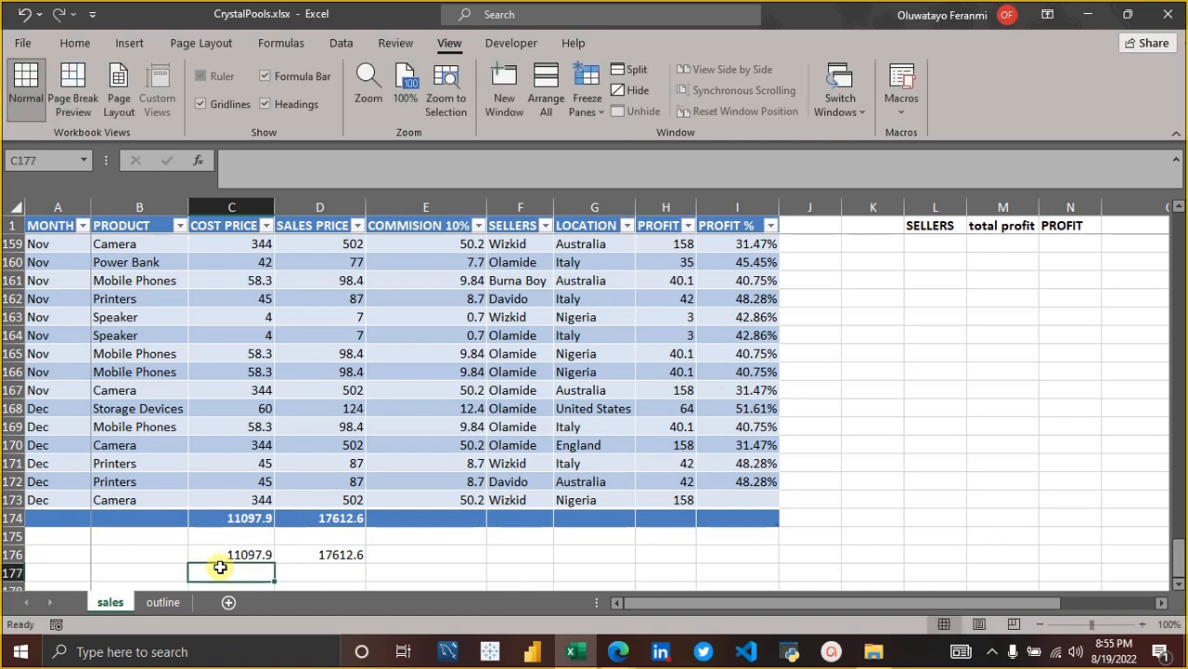
key(Up)
key(Right)
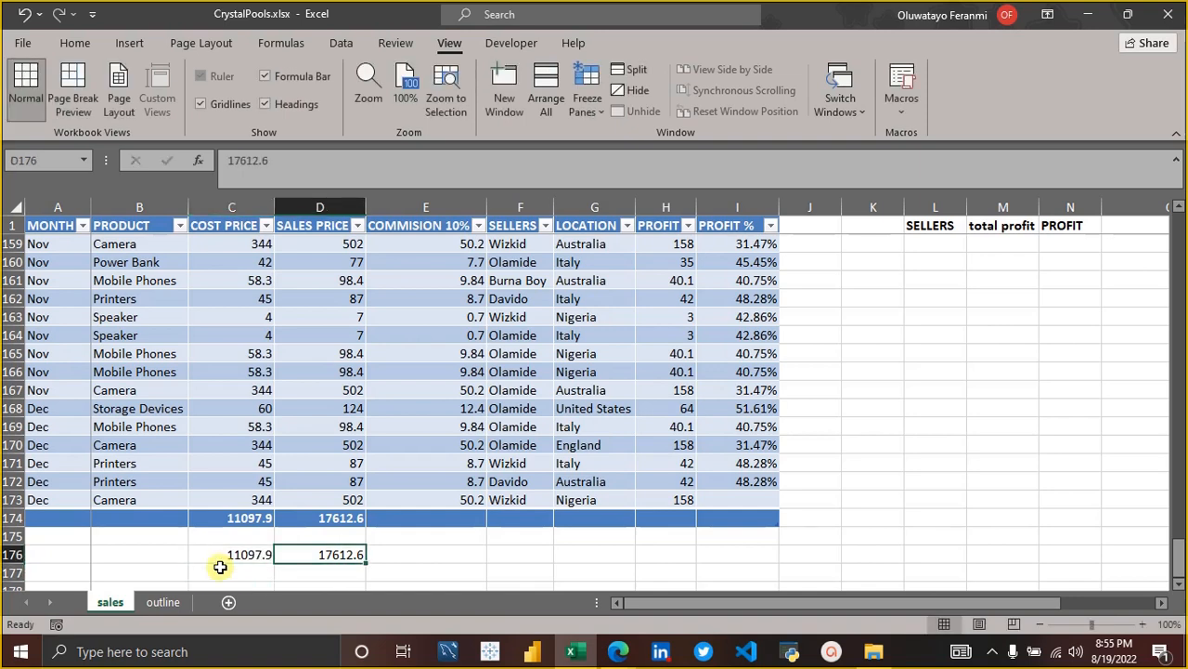
key(Down)
key(Down)
key(Down)
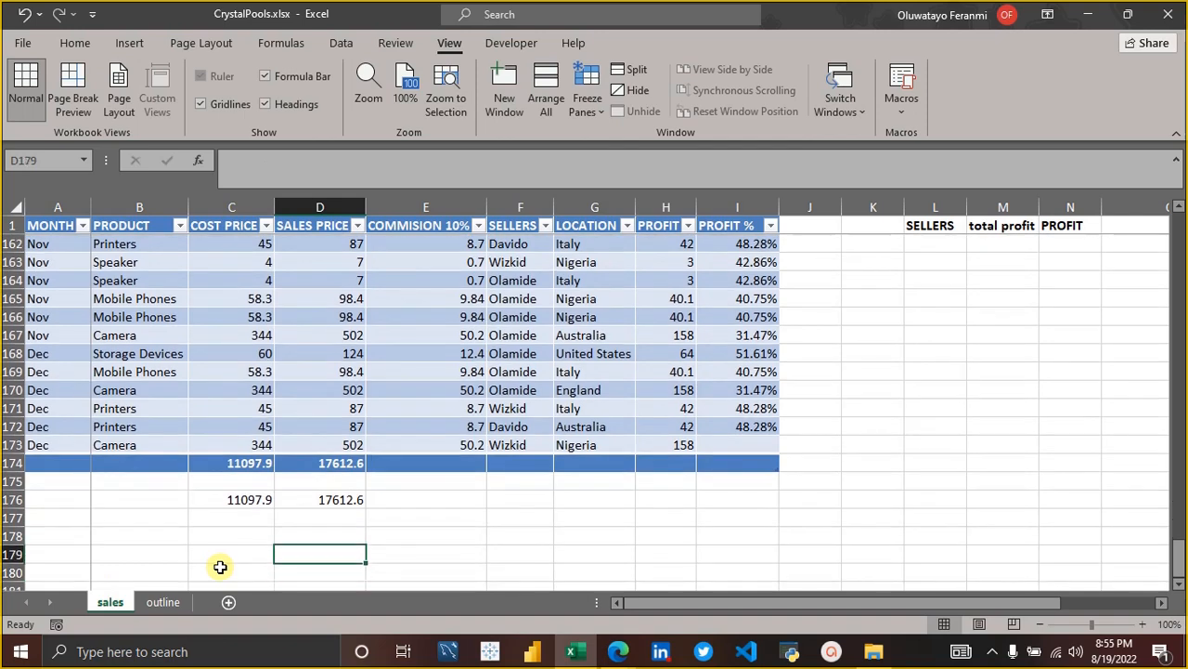
Start a new defined name for cell D176 and try SALES PRICE as the name.
click(337, 499)
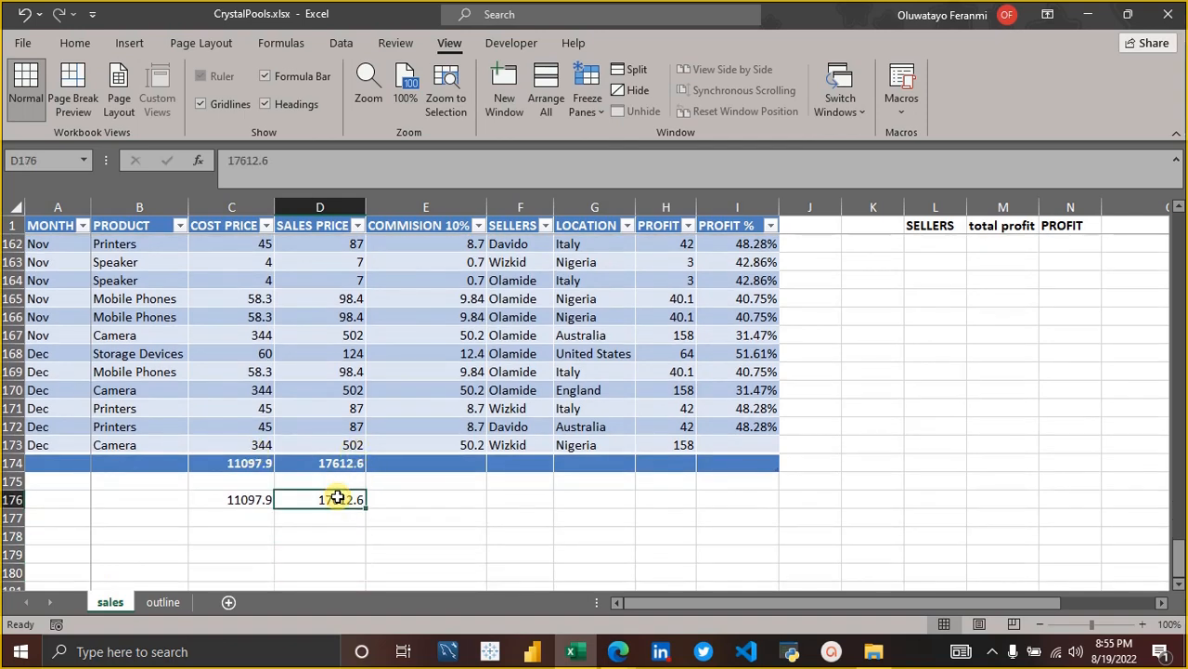
click(39, 160)
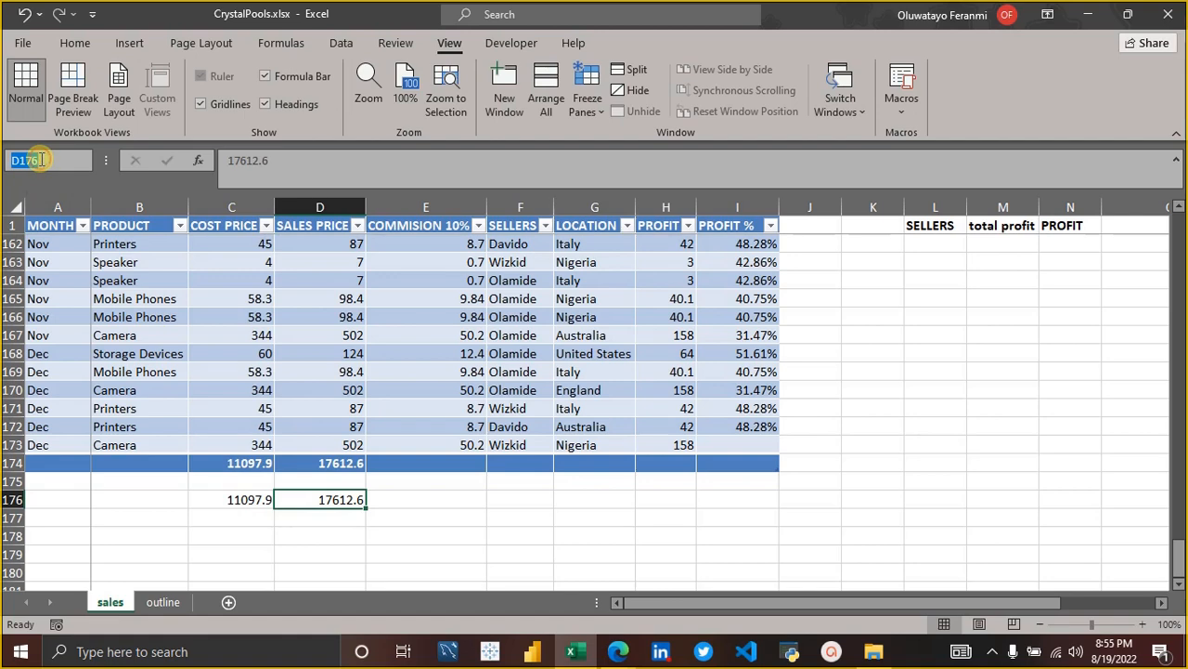
click(323, 500)
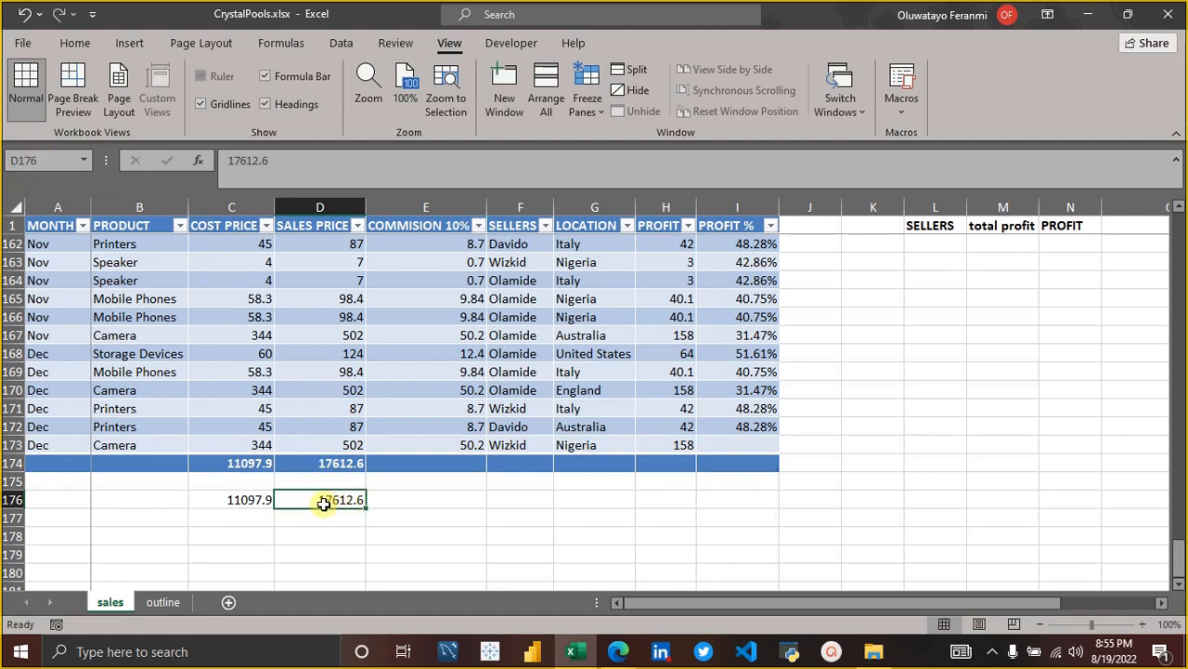
right_click(323, 499)
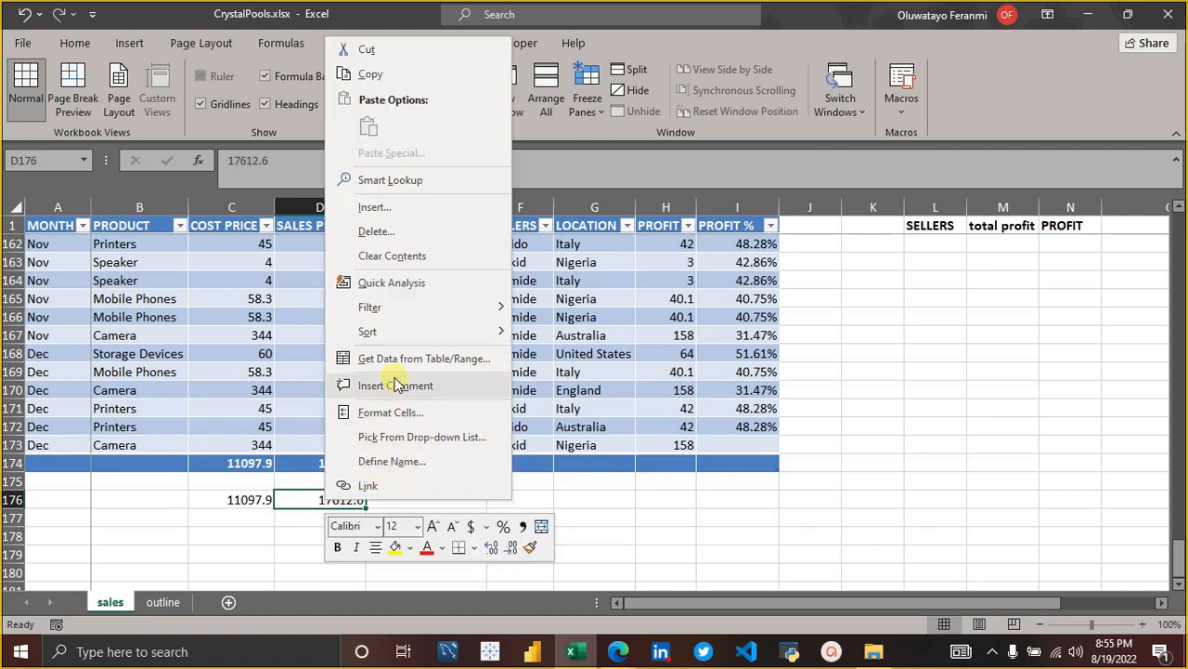
click(390, 462)
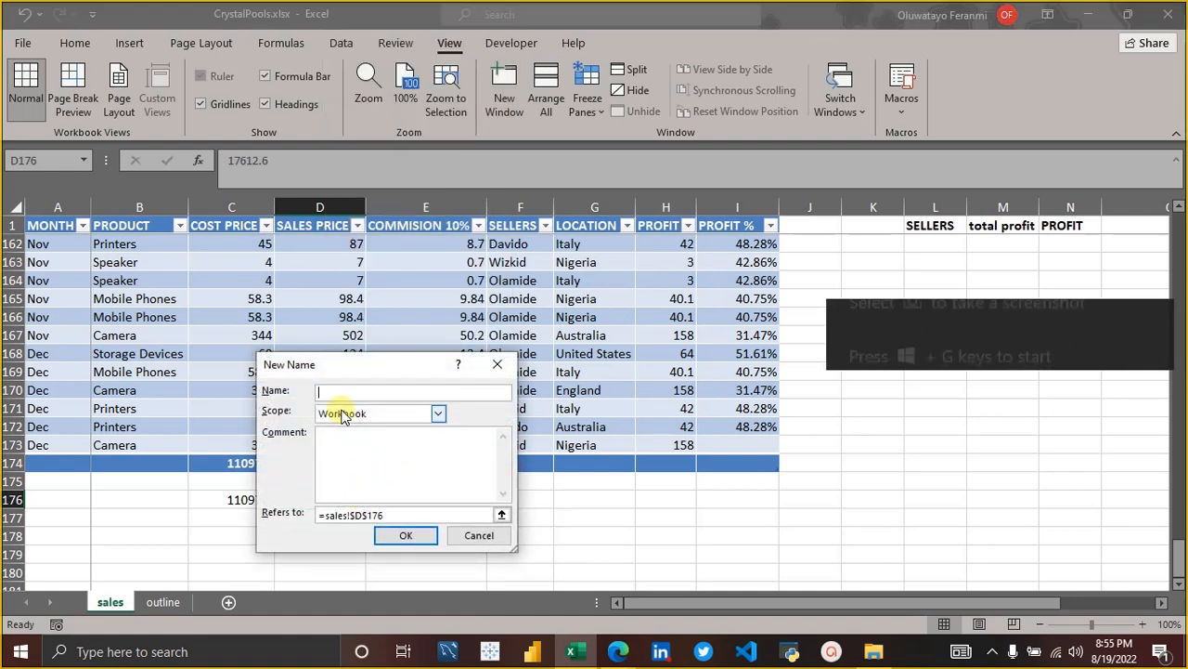
text(Sal)
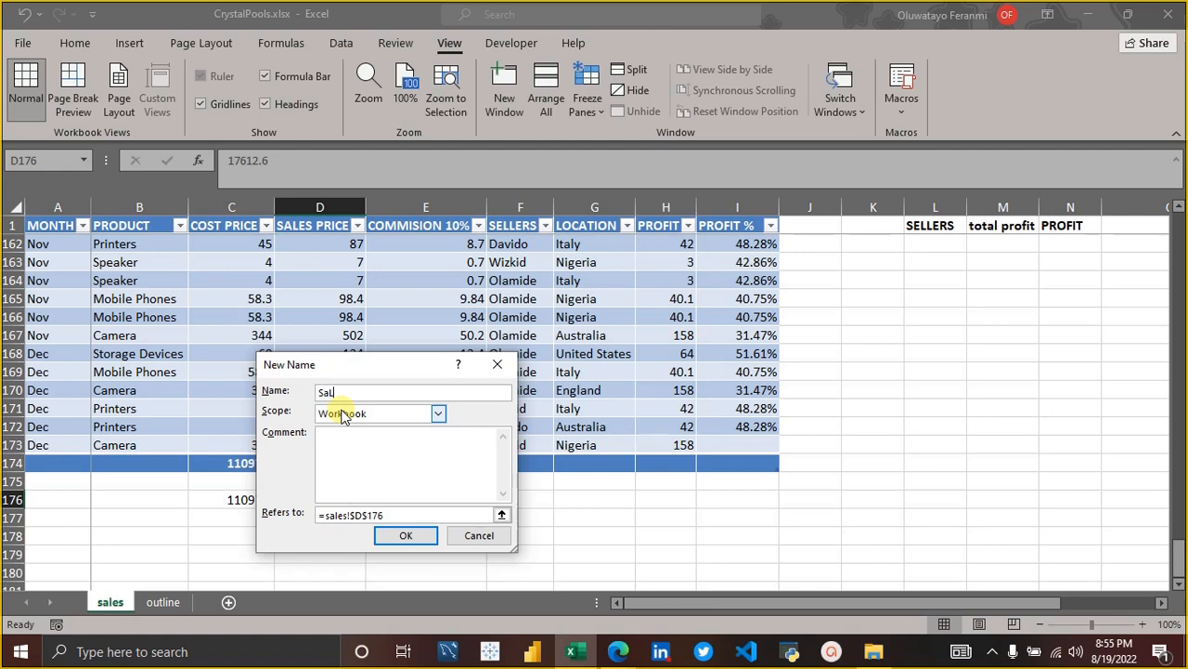
key(BackSpace)
text(ESPRICE)
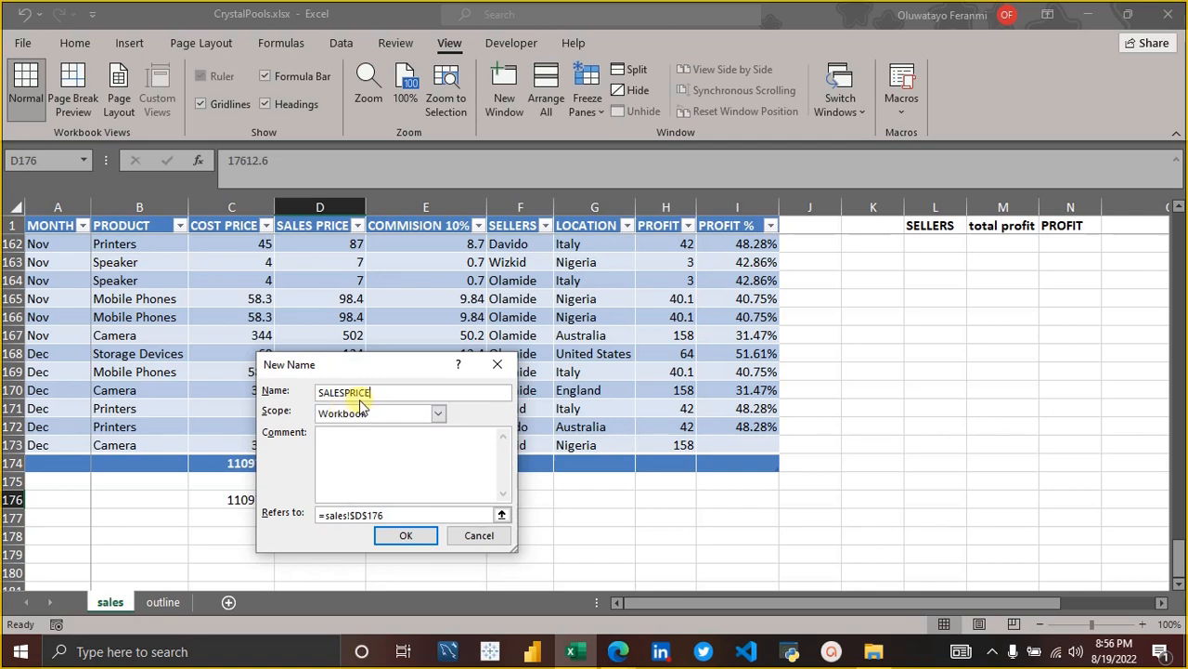
click(349, 393)
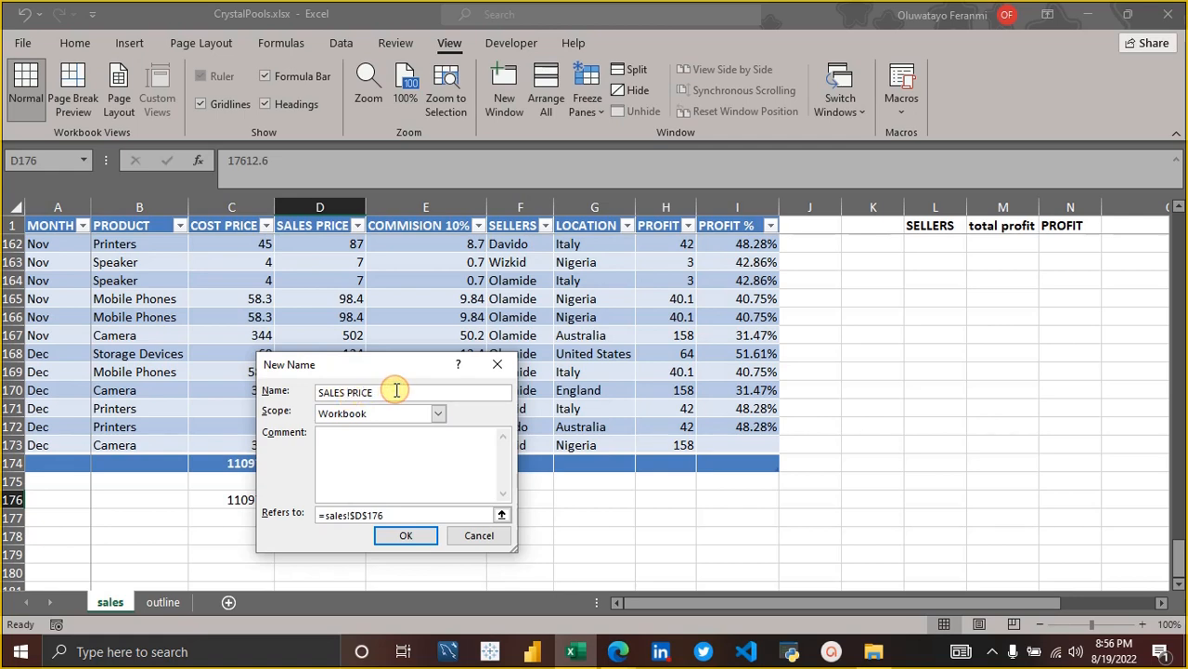
Replace the draft name with SalesPrice, without a space or underscore, and create it with Workbook scope for D176.
key(BackSpace)
key(BackSpace)
key(BackSpace)
key(BackSpace)
key(BackSpace)
key(BackSpace)
key(BackSpace)
text(Sales_price)
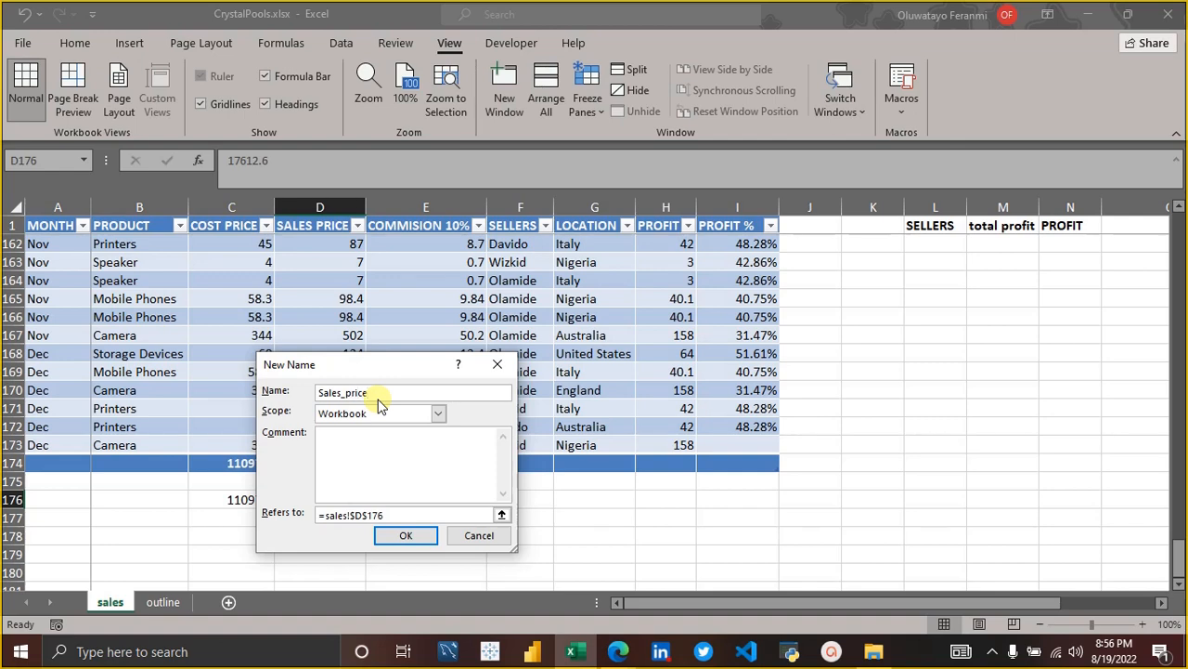
key(BackSpace)
key(Delete)
text(P)
click(399, 534)
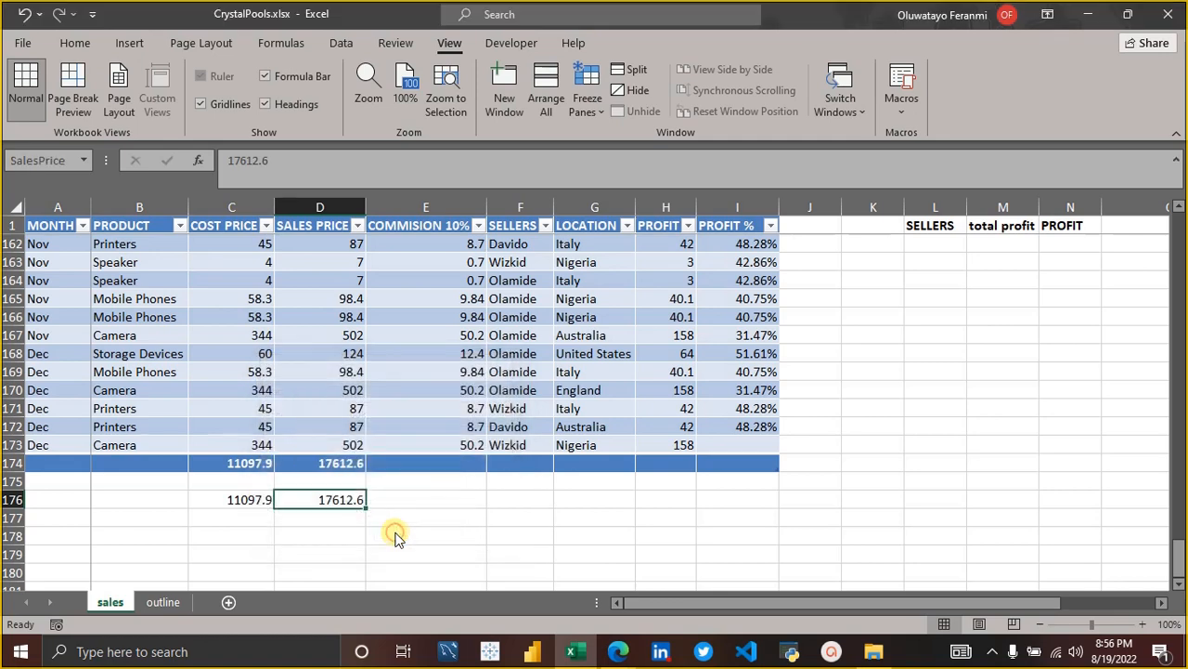
Define the name CostPrice for cell C176 with Workbook scope.
click(251, 501)
right_click(256, 502)
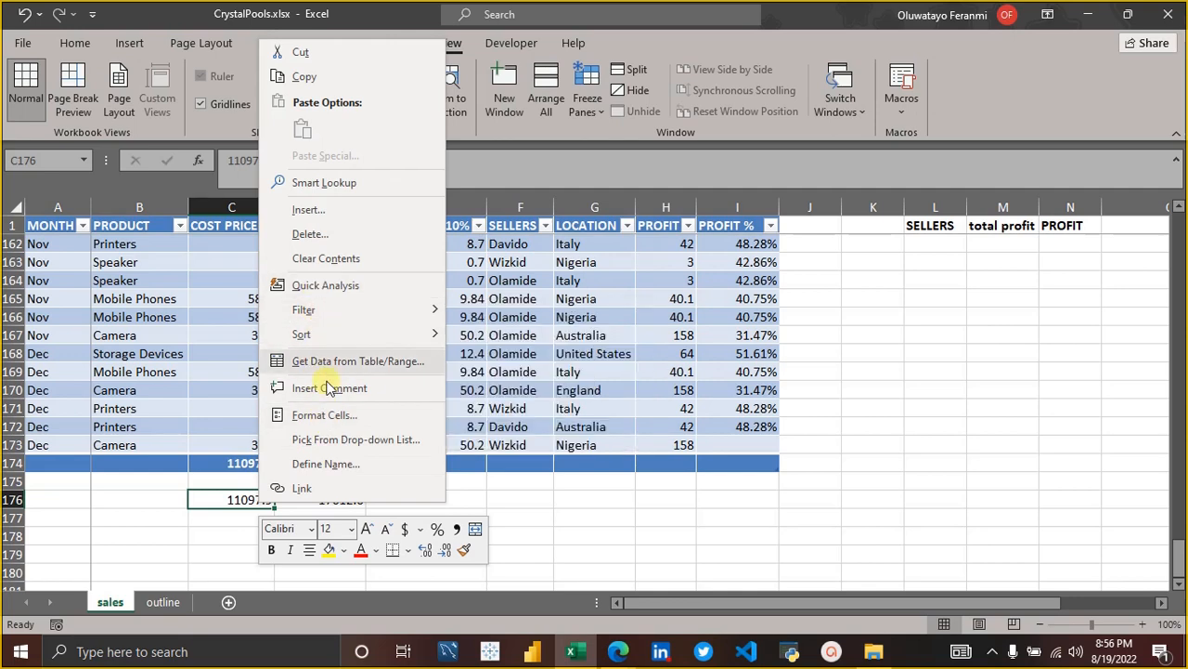
click(325, 464)
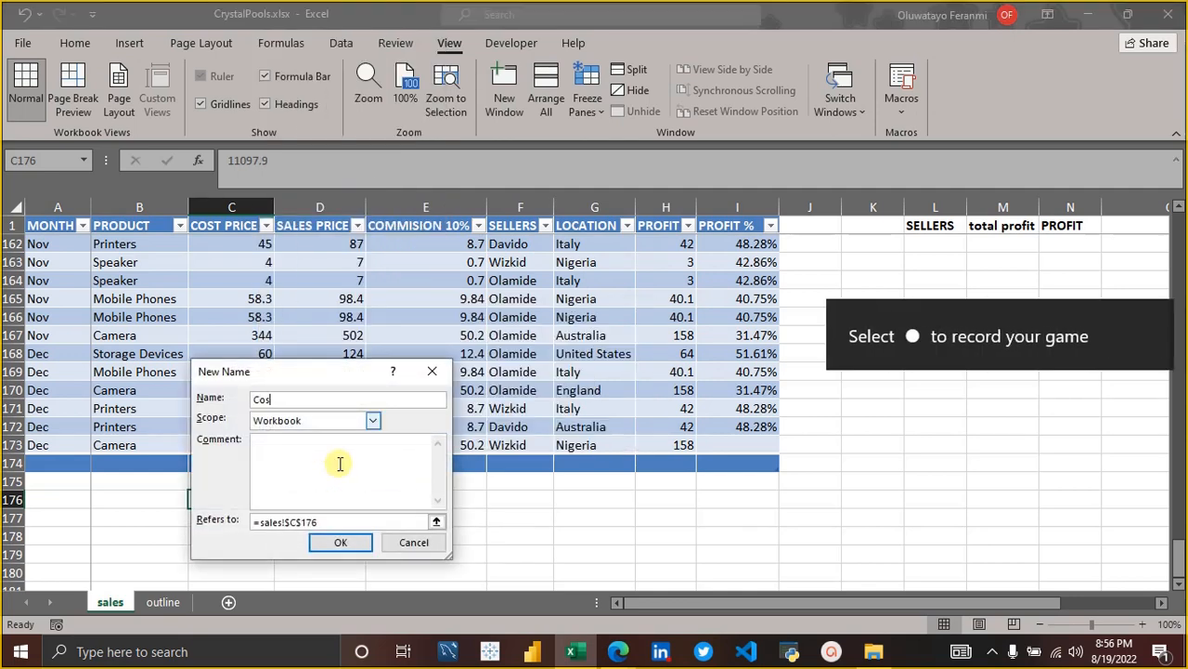
text(CostPrice)
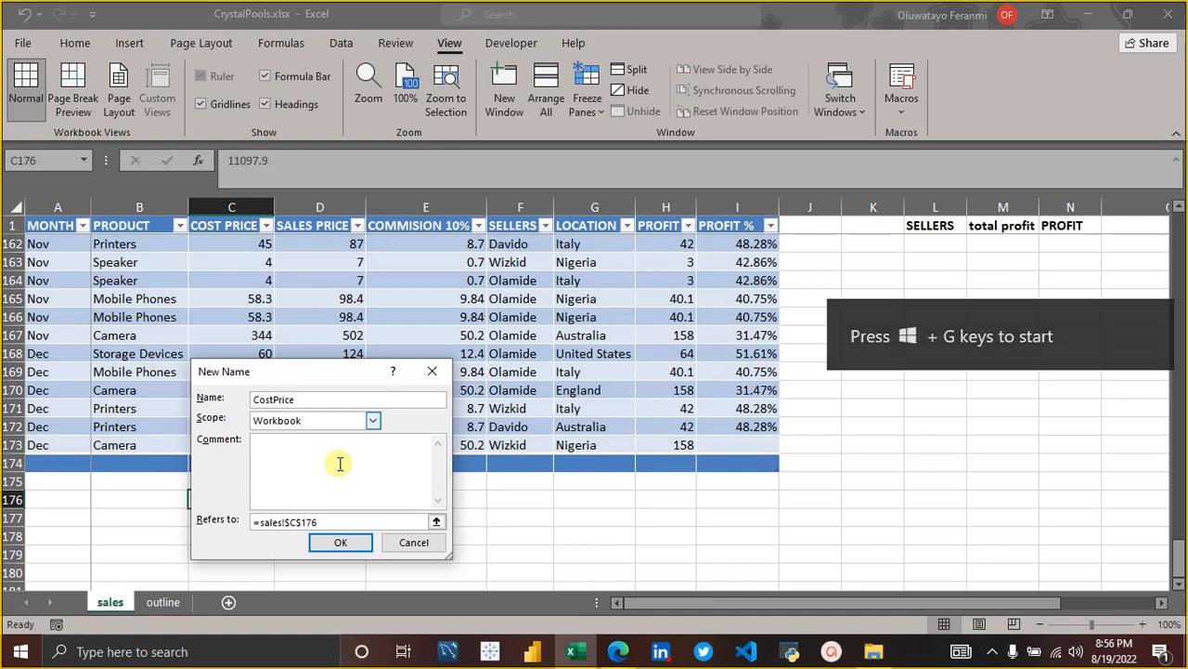
key(Return)
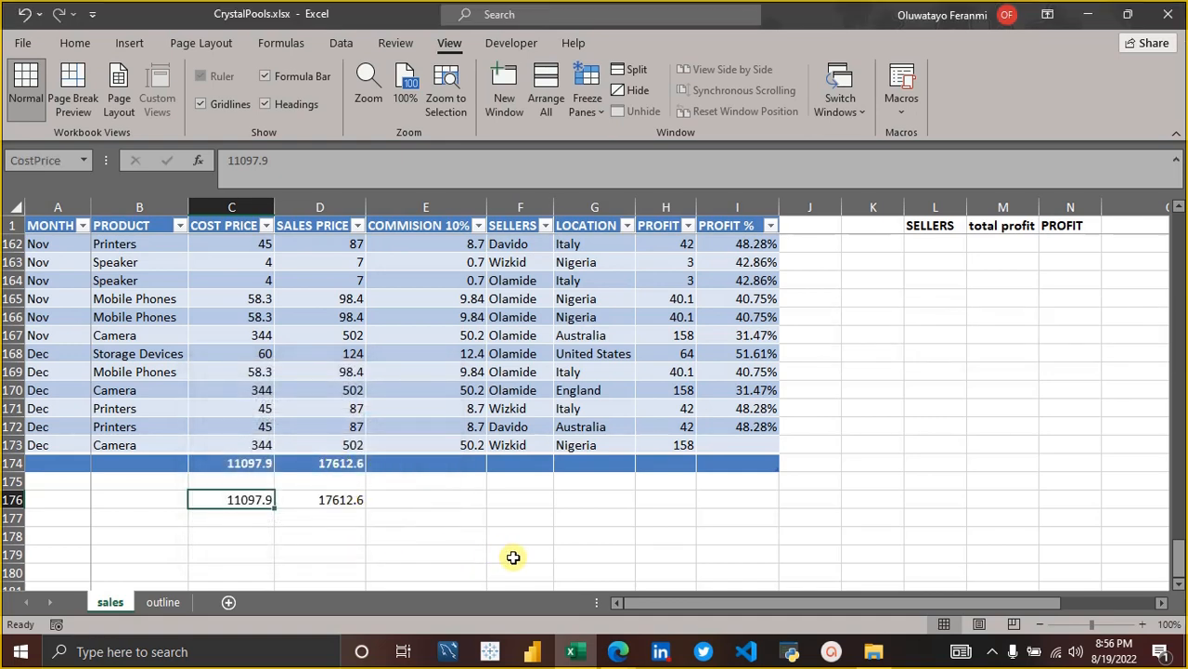
Check the names assigned to cells D176 and C176 by selecting each in turn.
click(806, 501)
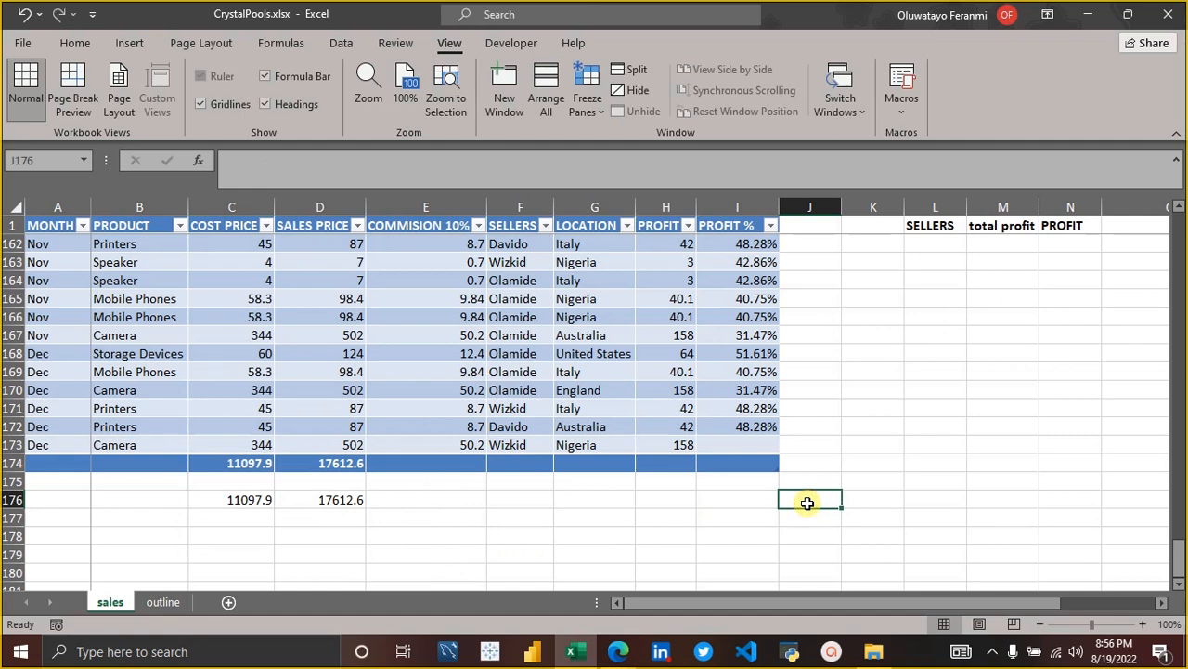
click(320, 499)
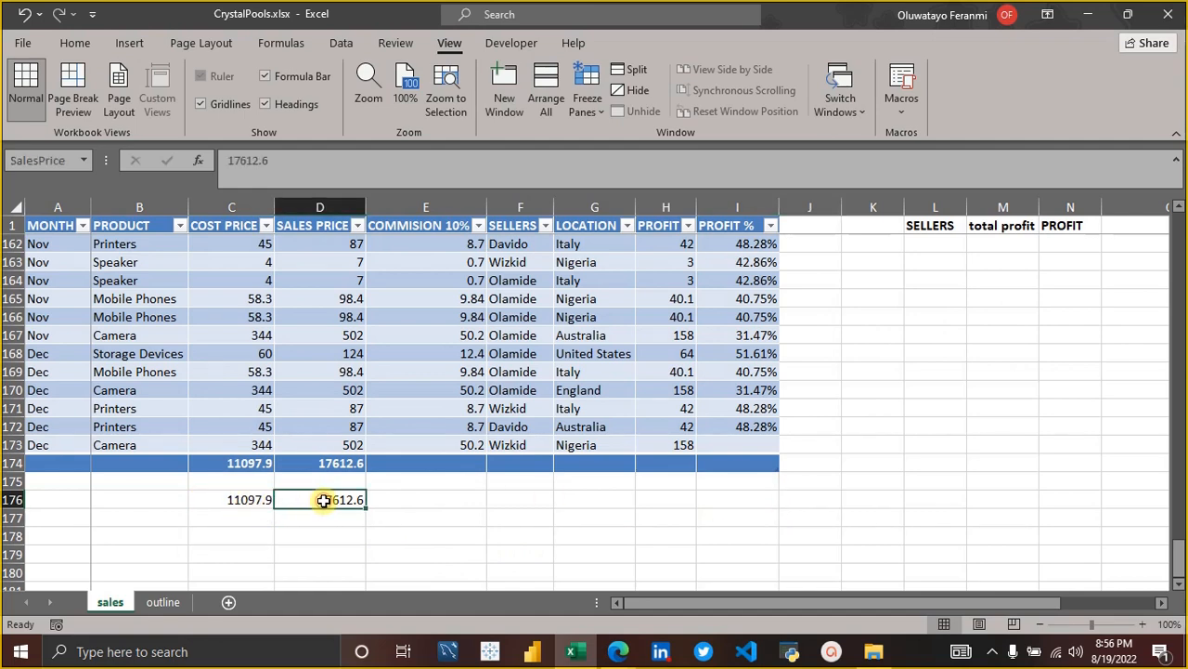
click(254, 494)
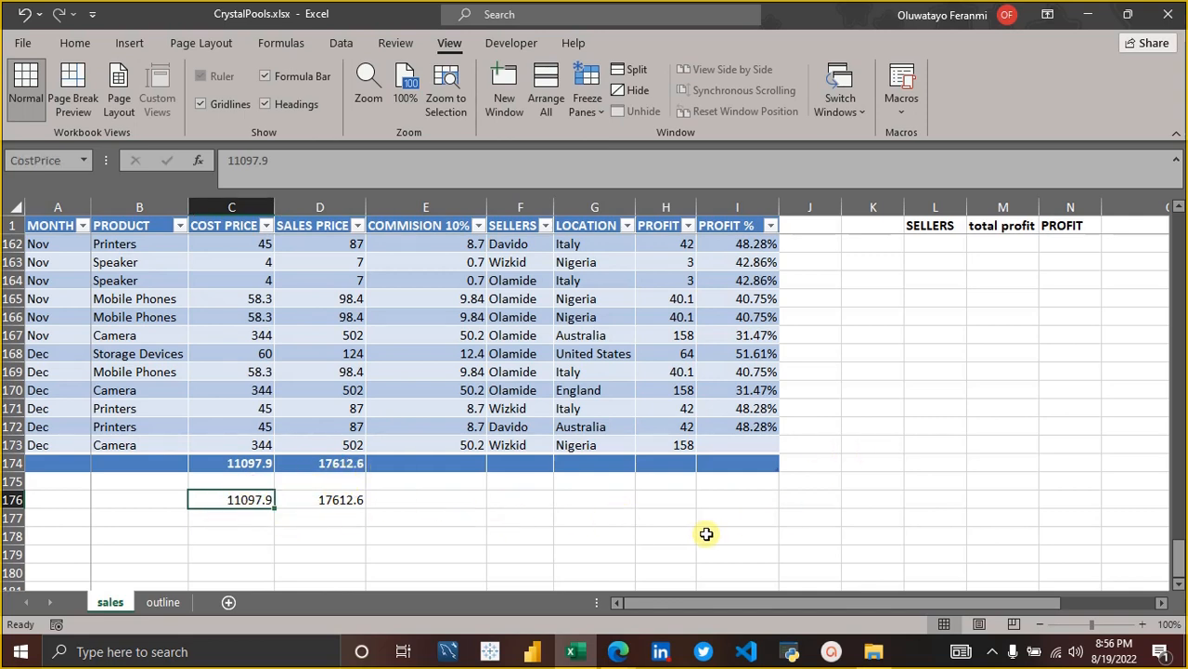
Begin a formula in G177 with the name CostPrice and a minus sign, and clear those terms again.
click(592, 520)
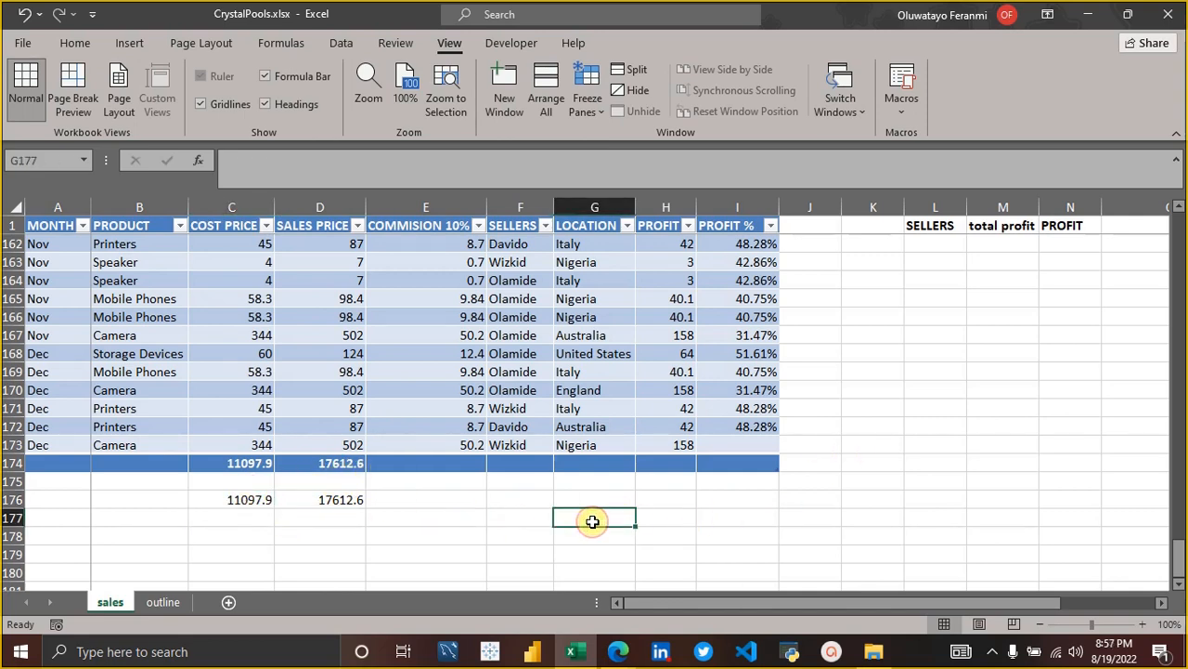
text(=)
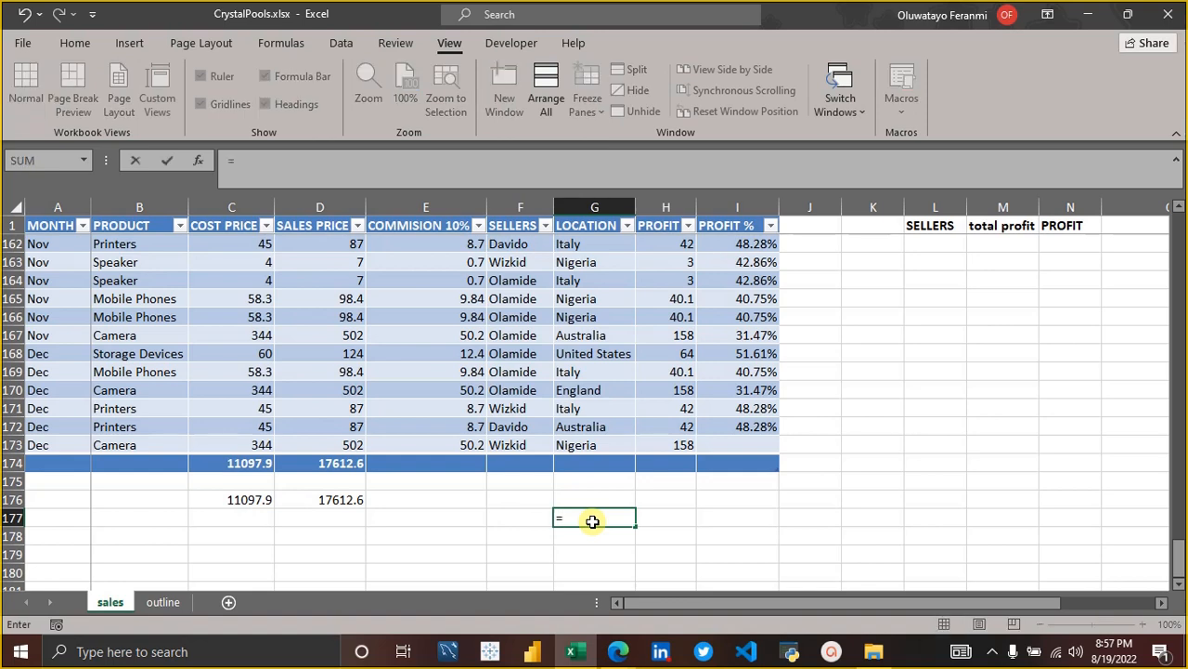
text(cost)
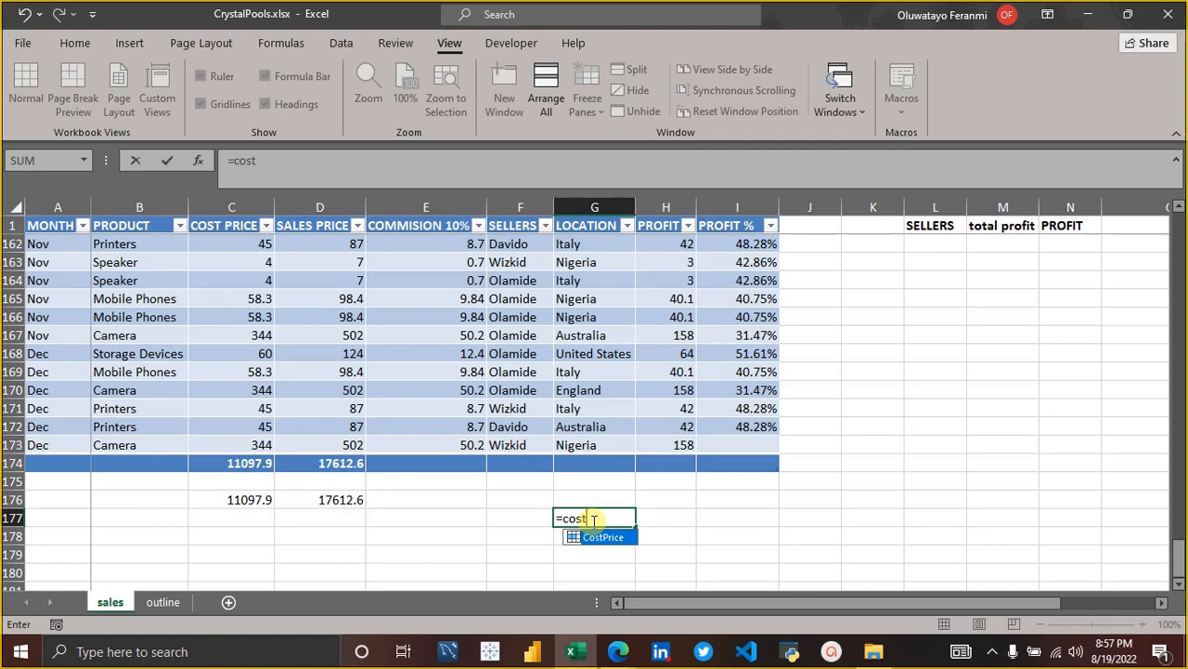
key(Tab)
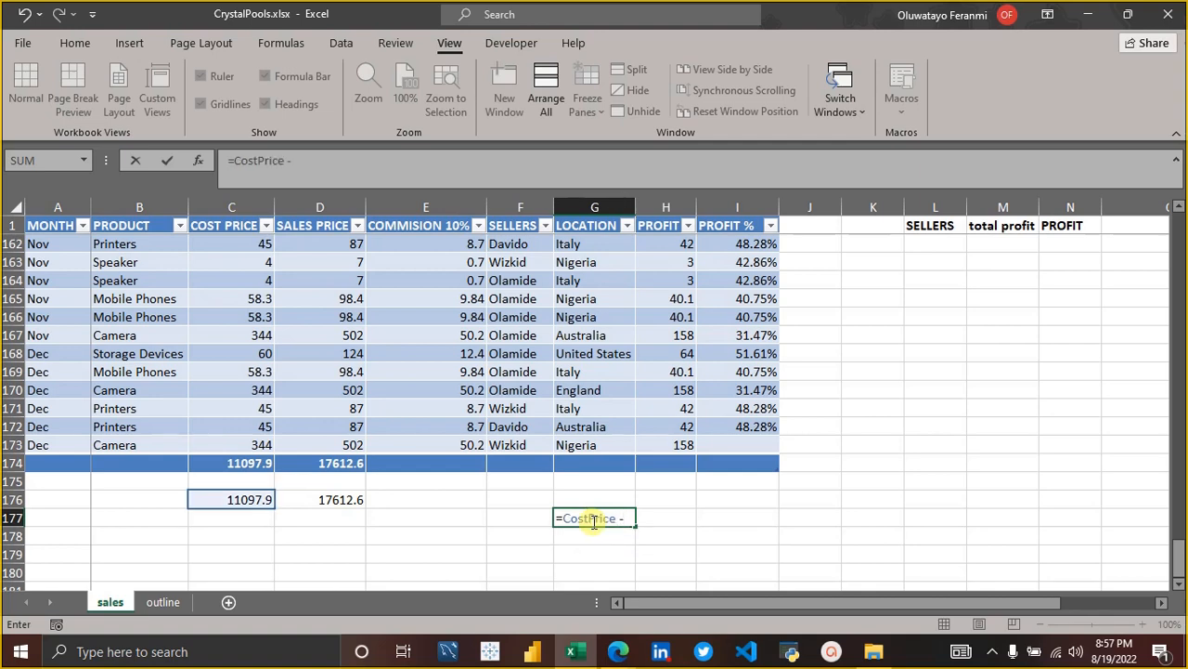
key(BackSpace)
key(BackSpace)
key(BackSpace)
key(BackSpace)
key(BackSpace)
key(BackSpace)
key(BackSpace)
key(BackSpace)
key(BackSpace)
key(BackSpace)
key(BackSpace)
key(BackSpace)
Start the formula in G177 with the defined name SalesPrice as its first term.
text(=sell)
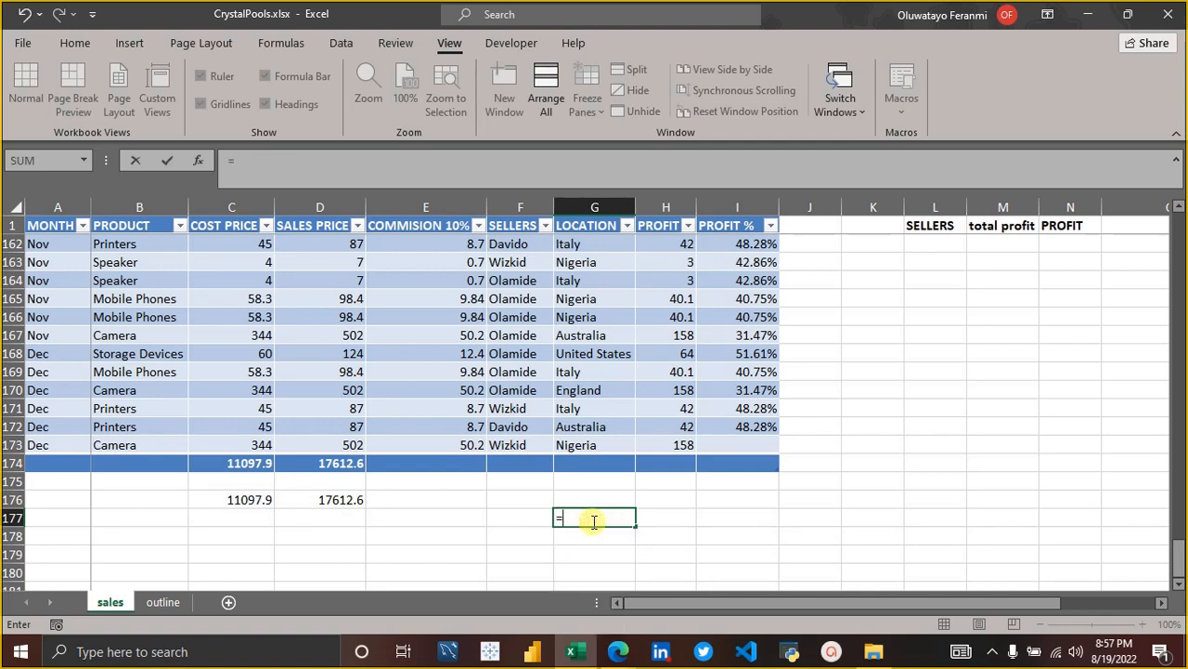
key(BackSpace)
key(BackSpace)
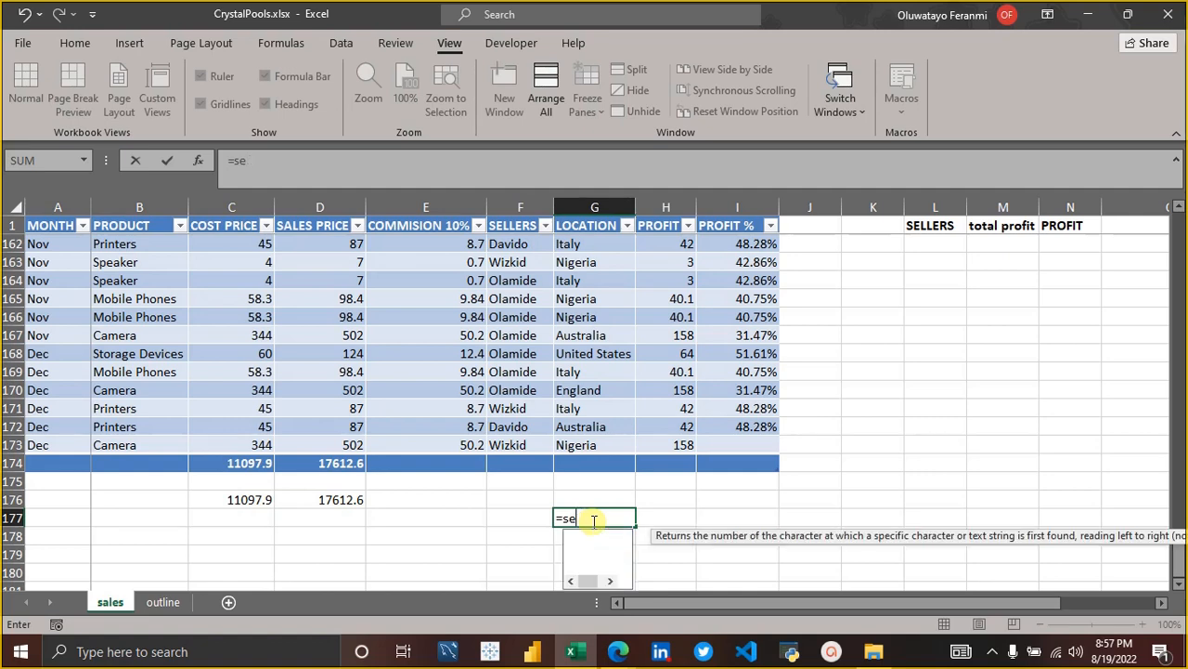
key(BackSpace)
text(ale)
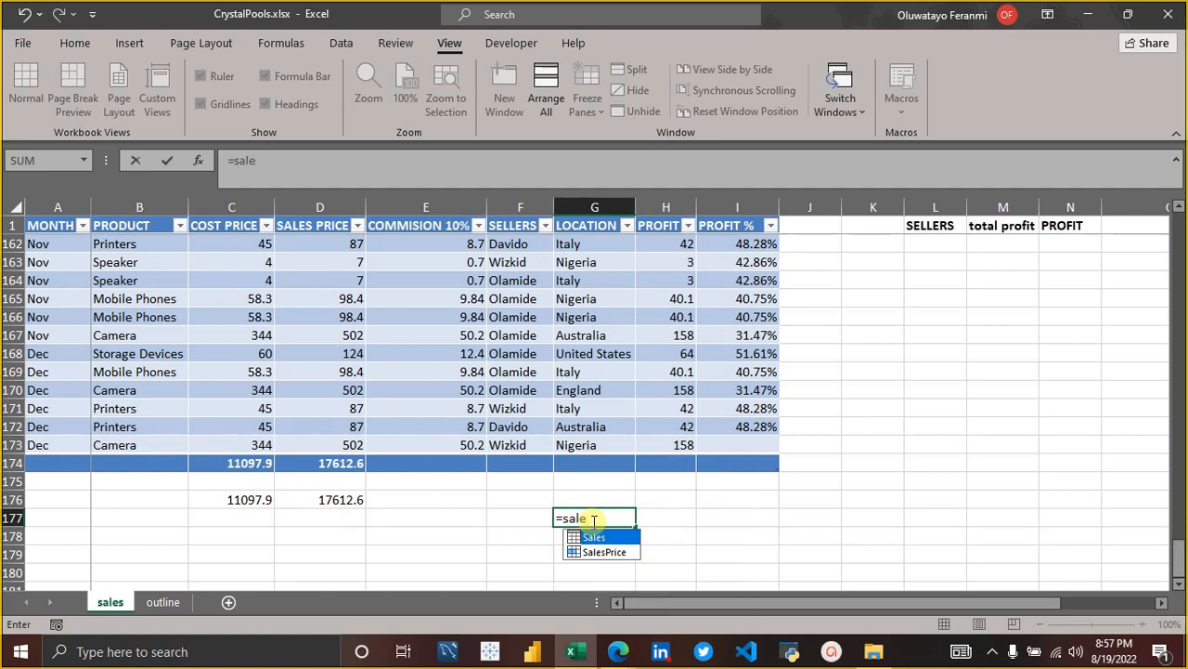
key(Down)
key(Tab)
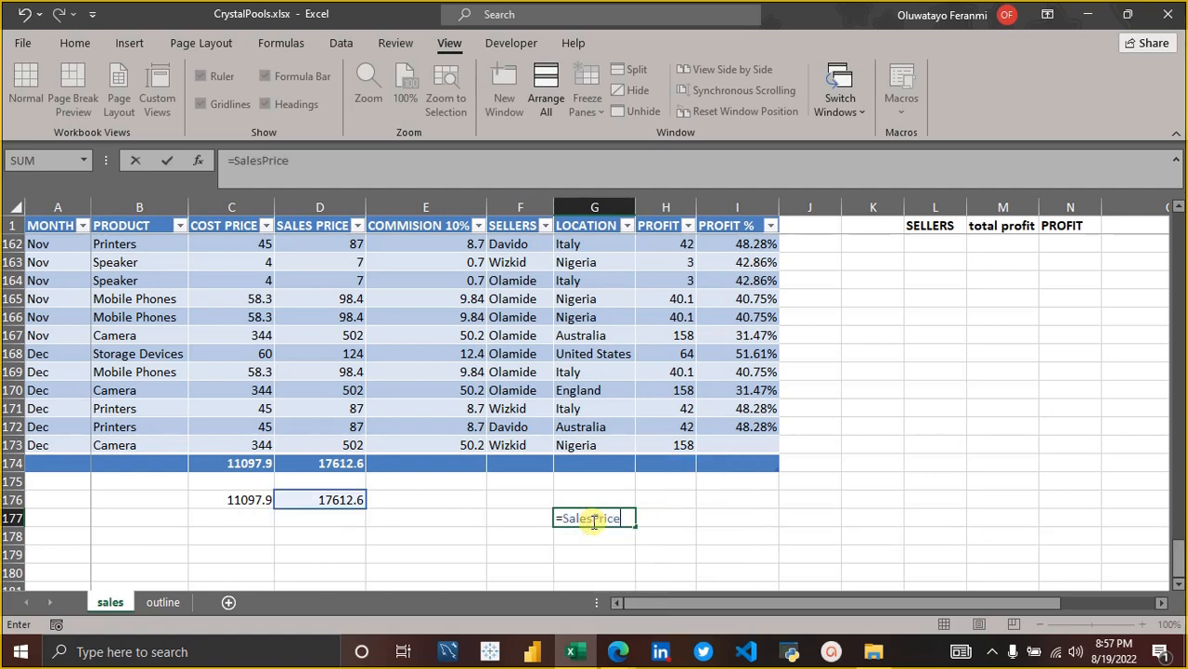
Complete the profit formula in G177 as SalesPrice minus the defined name CostPrice.
text(- se)
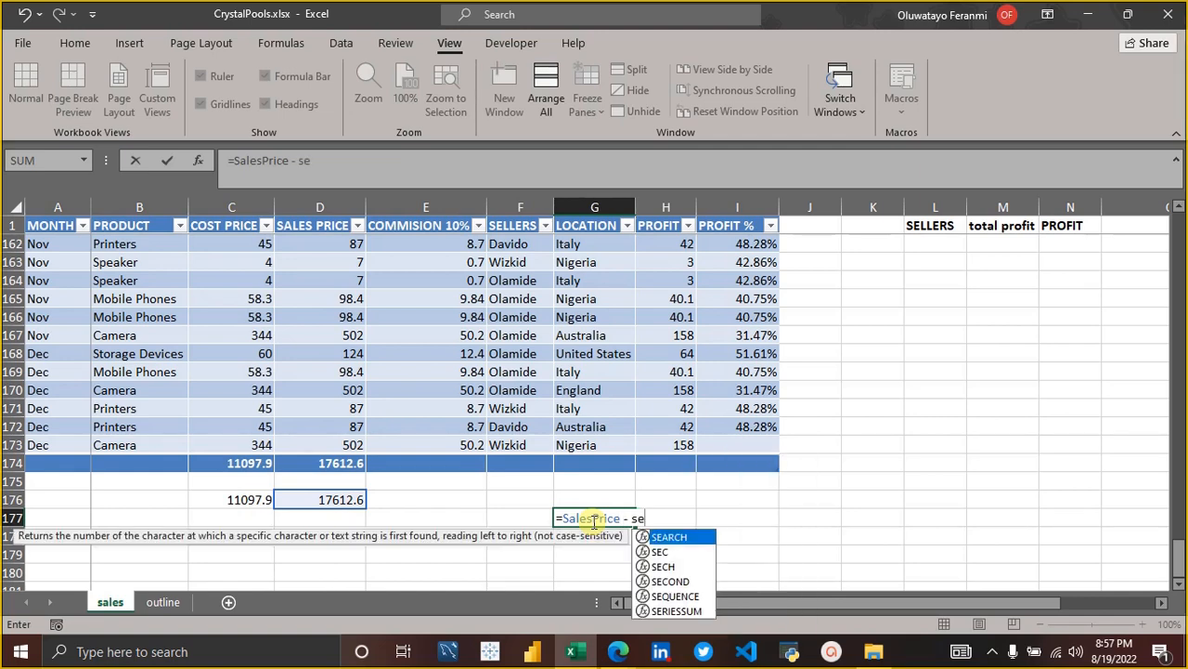
key(BackSpace)
key(BackSpace)
text(co)
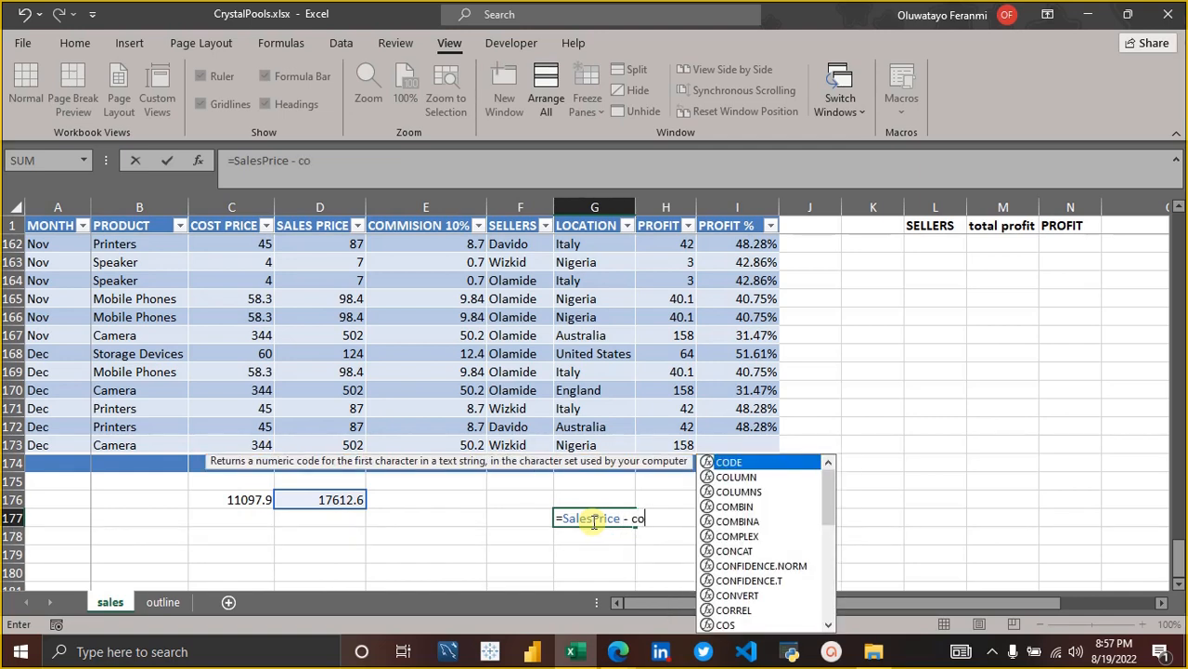
text(st)
key(Tab)
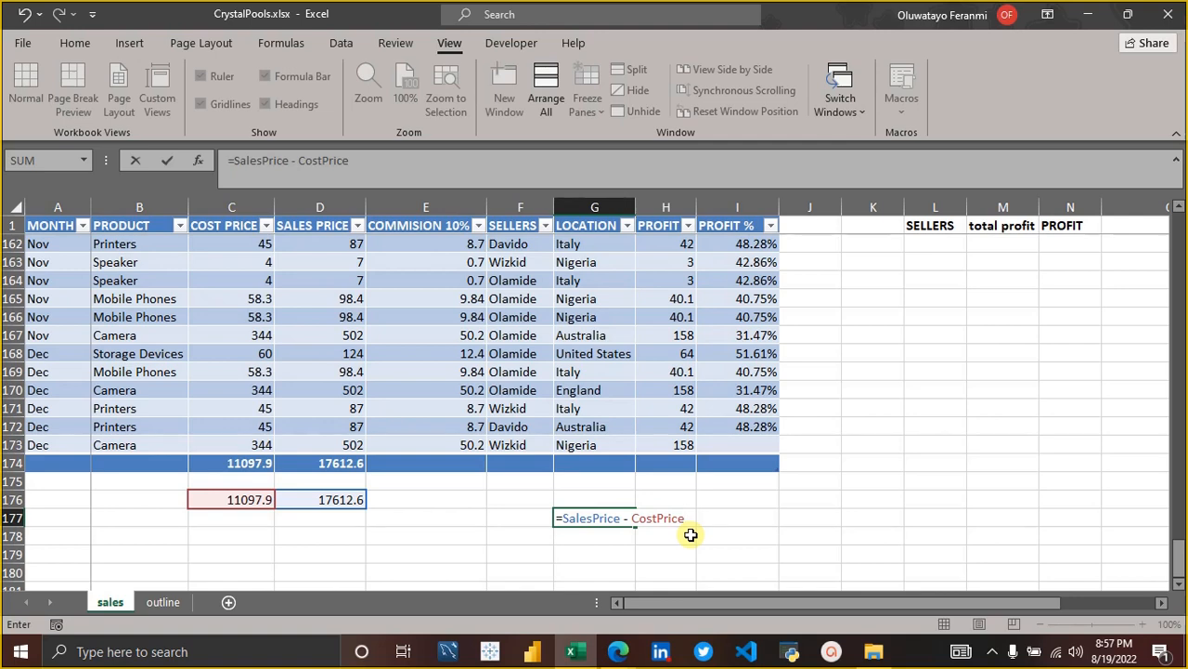
key(Return)
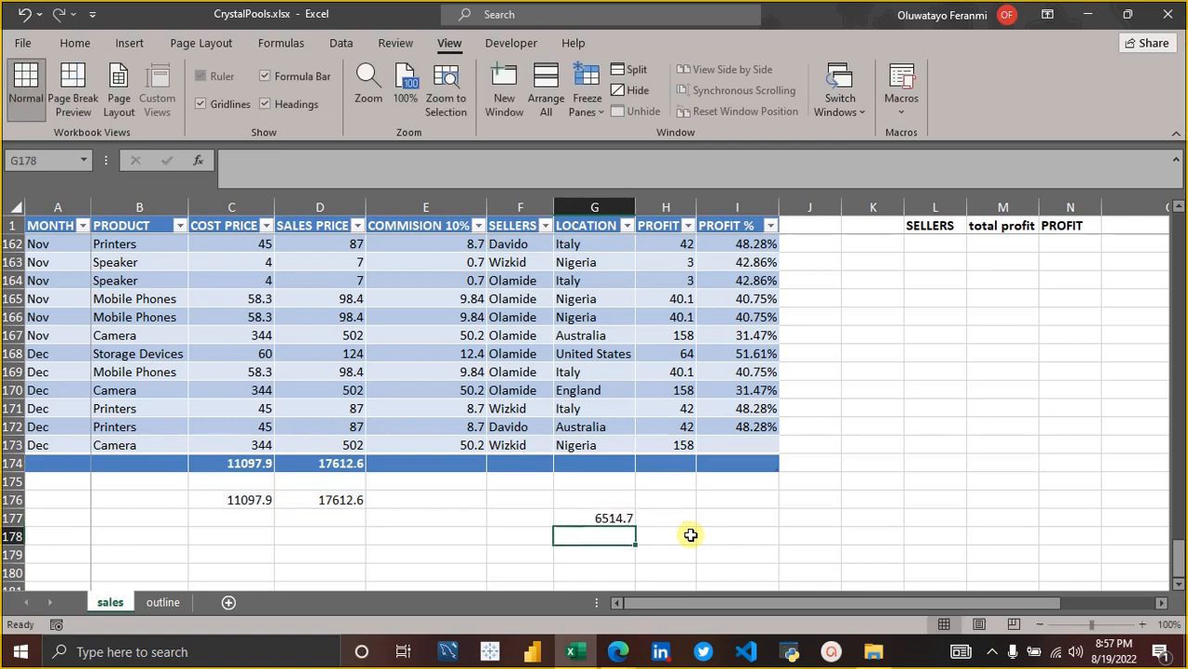
Check the outline sheet for the next topics and highlight the Vlookup and Hlookup and Xlookup entries.
click(155, 606)
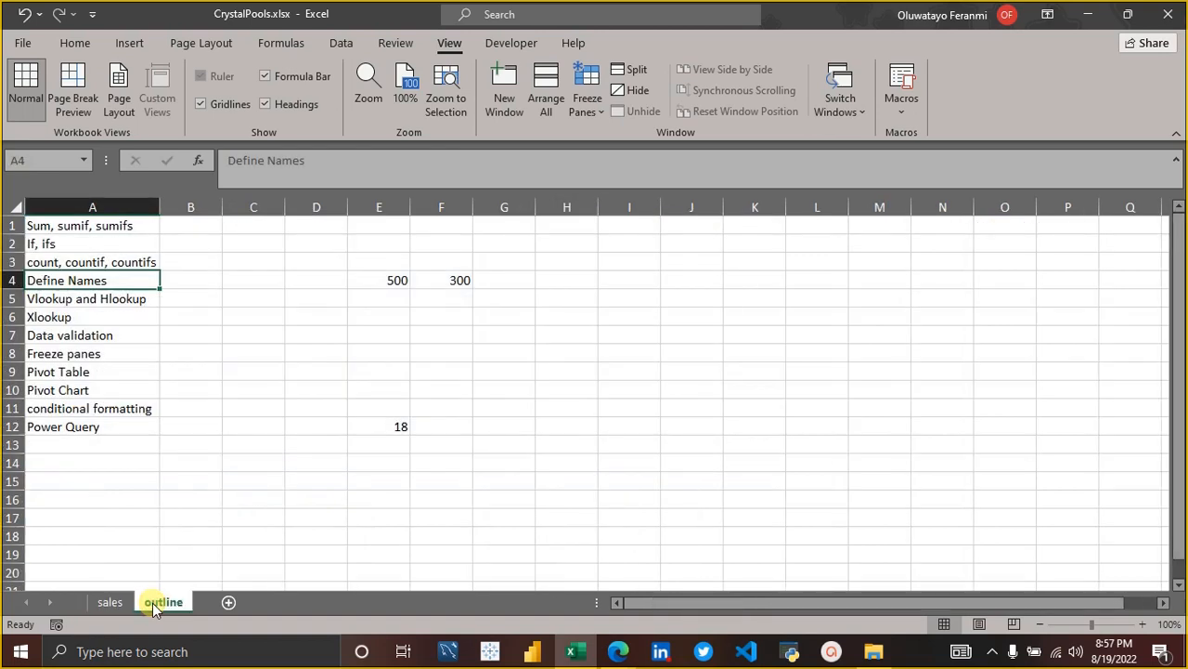
click(118, 604)
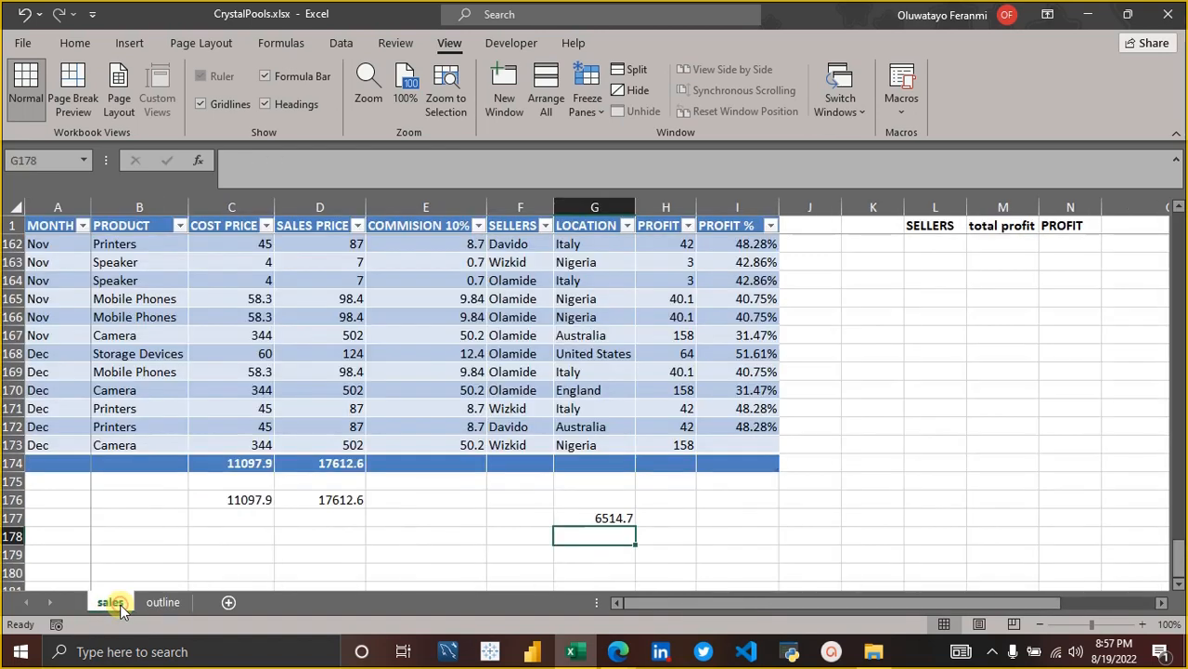
scroll(836, 477, up, 2)
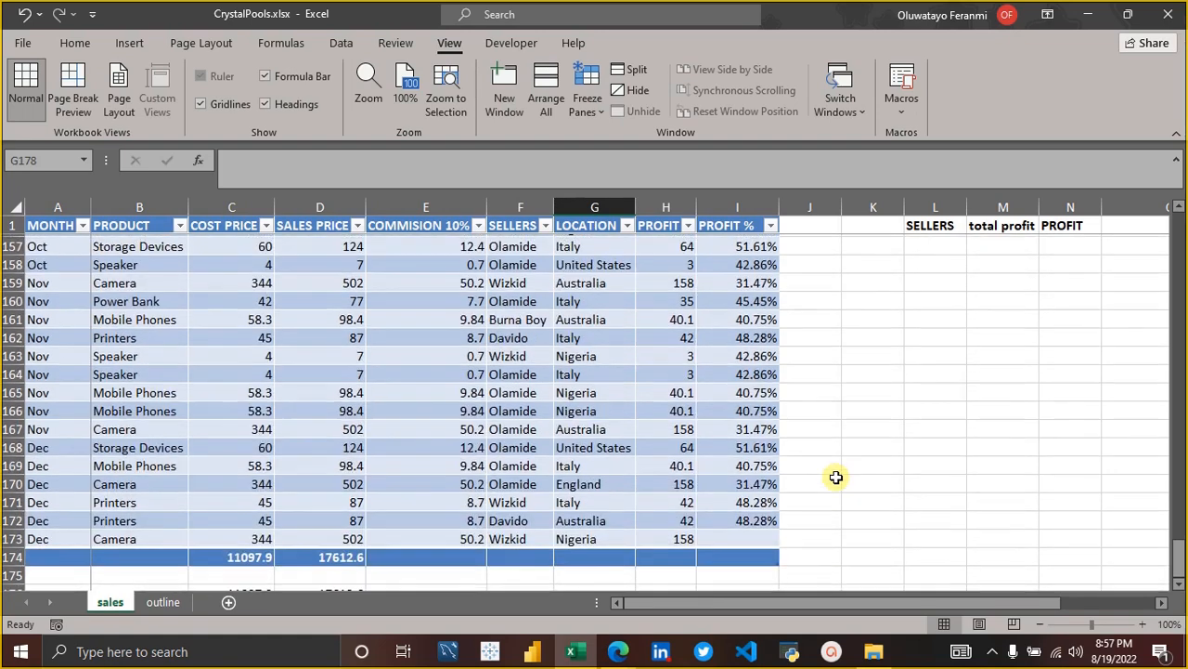
scroll(839, 446, down, 1)
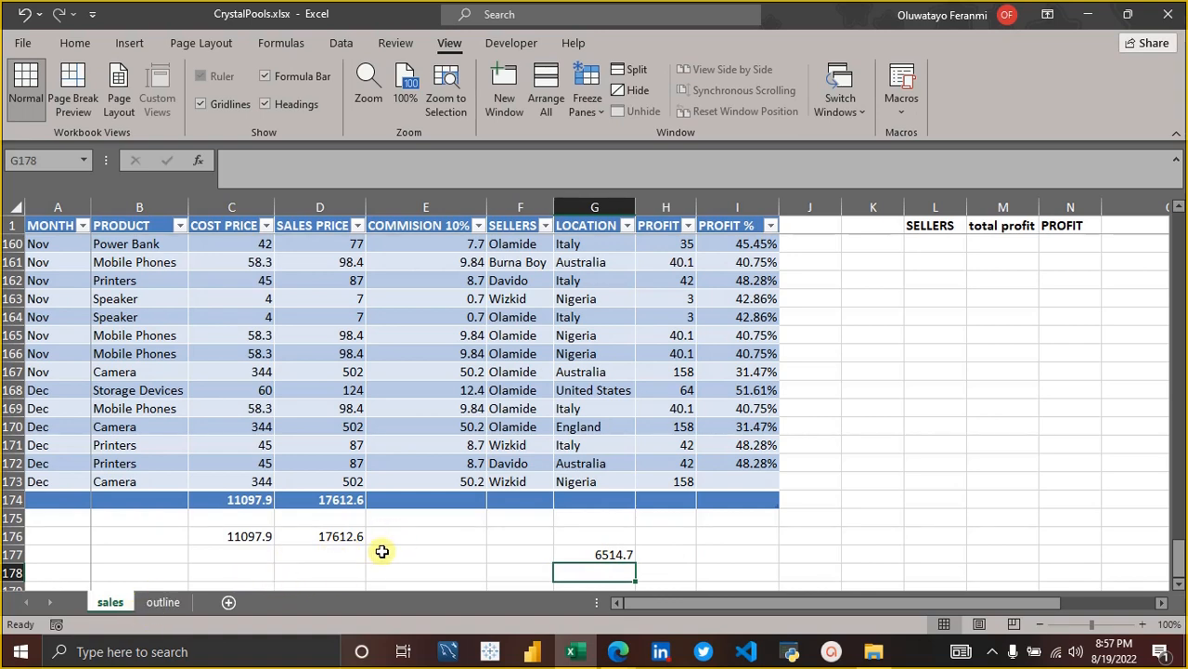
click(156, 602)
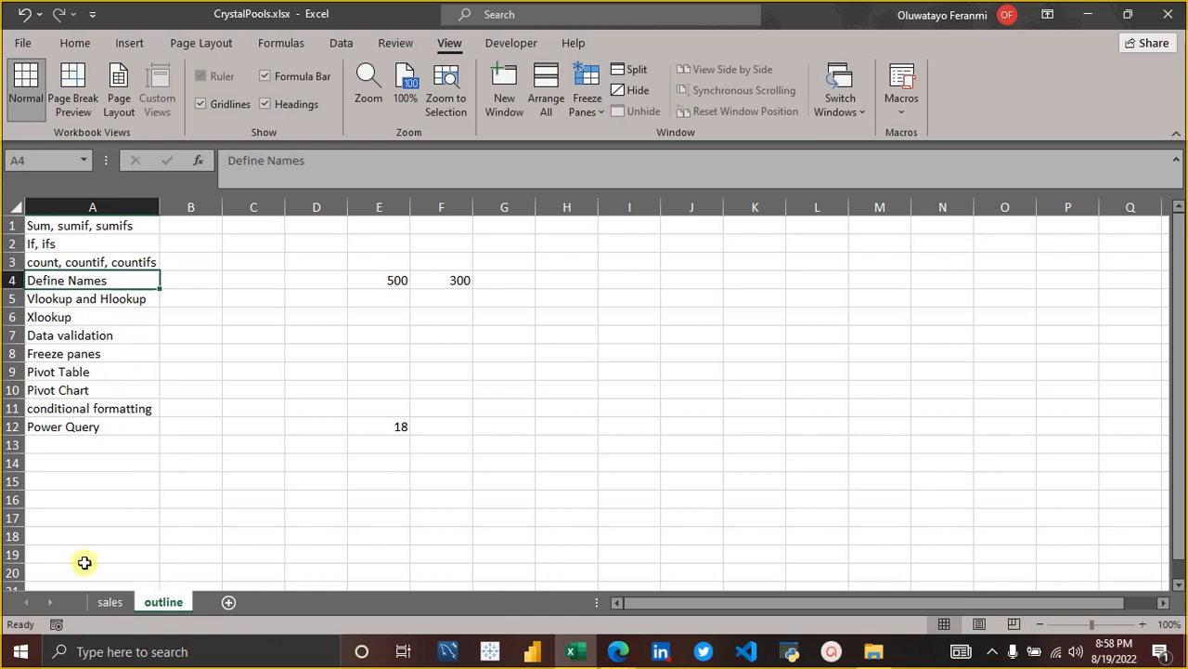
click(47, 316)
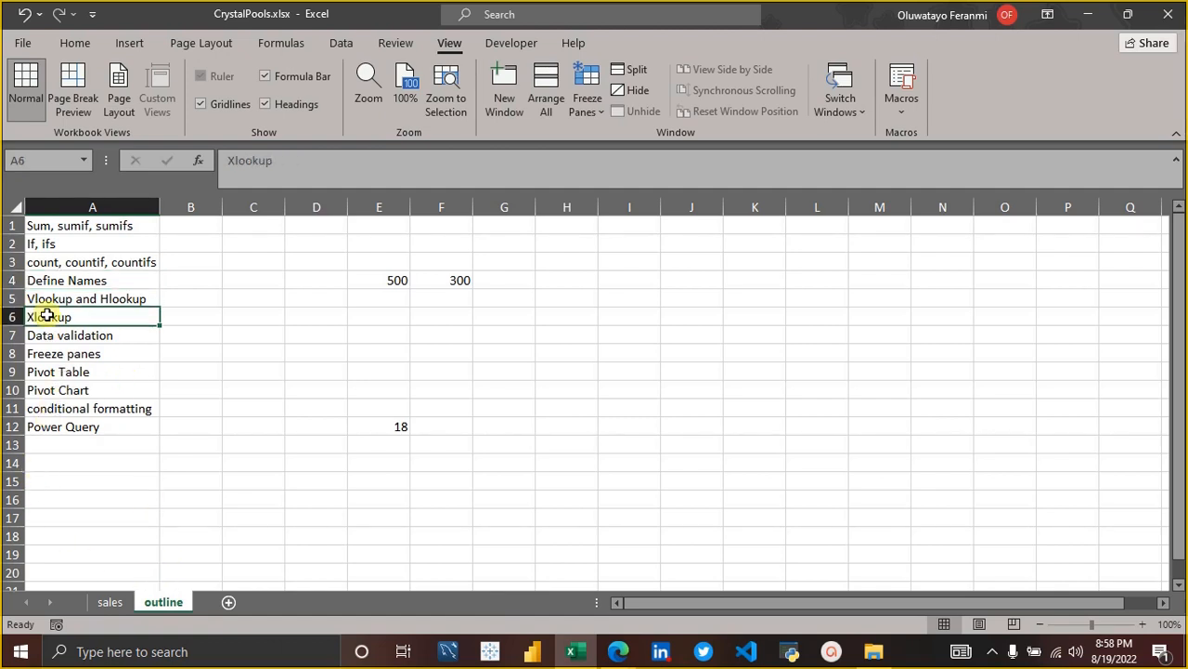
drag(46, 302, 46, 317)
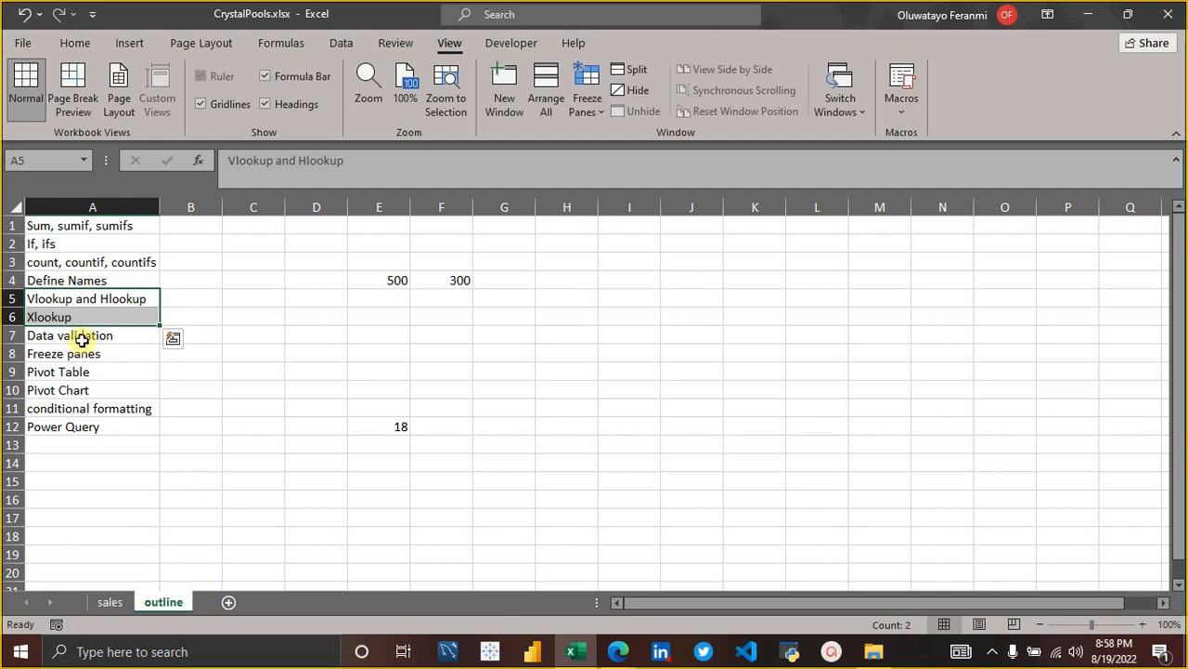
Go back over the sales sheet, switch to the Sample Data.xlsx workbook and look over its 2019 Nig Presidential Election data.
click(110, 602)
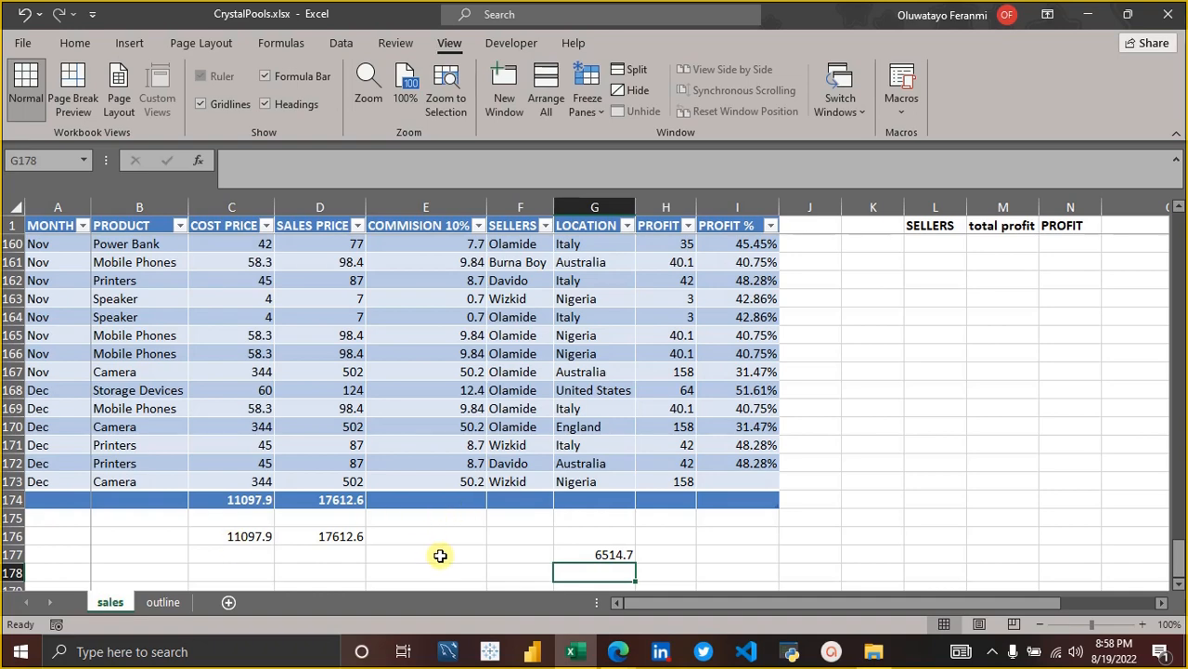
scroll(472, 452, up, 20)
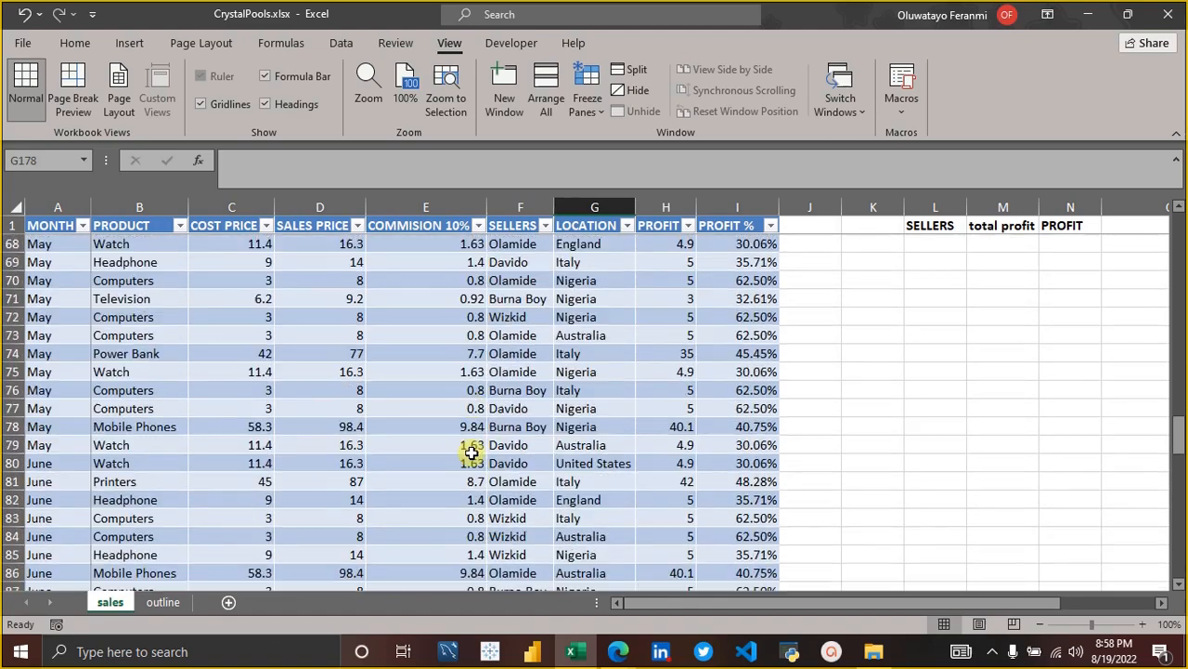
scroll(472, 452, up, 20)
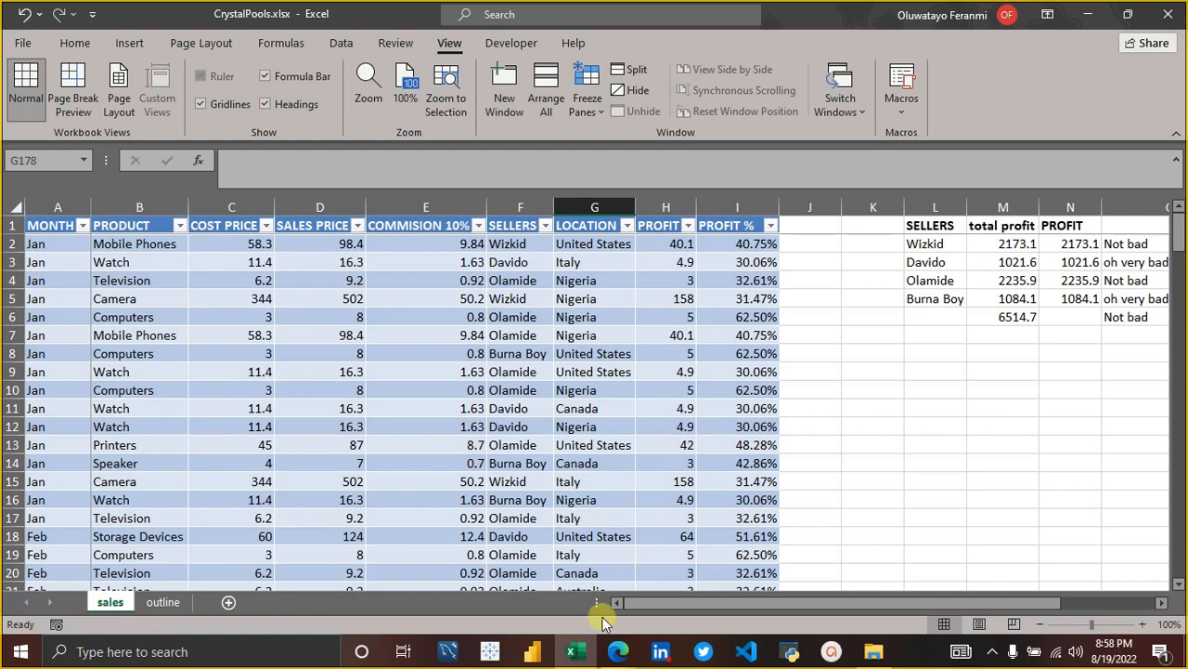
click(579, 652)
drag(583, 652, 549, 549)
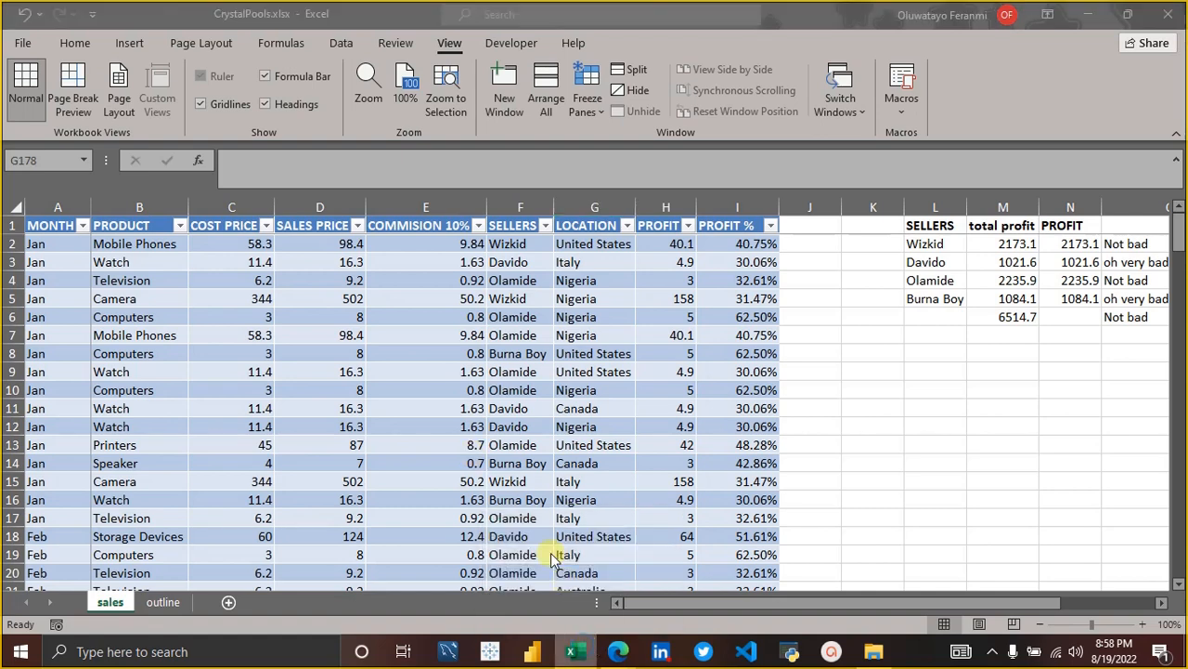
click(538, 351)
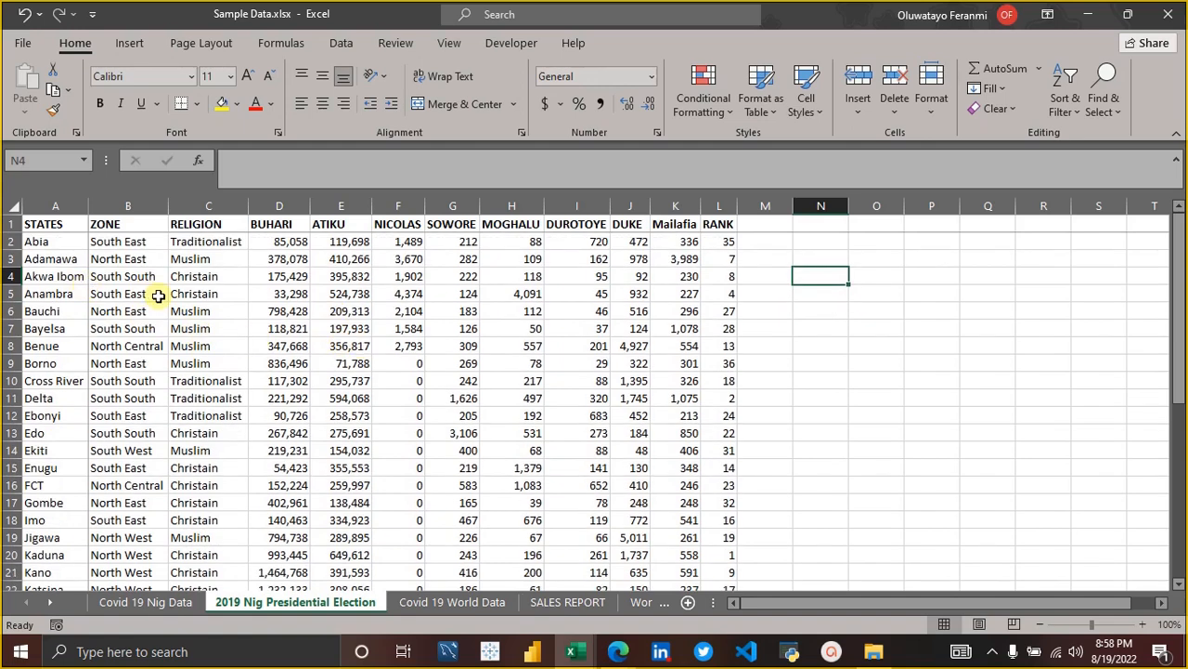
scroll(159, 296, left, 1)
click(224, 347)
key(Right)
key(Right)
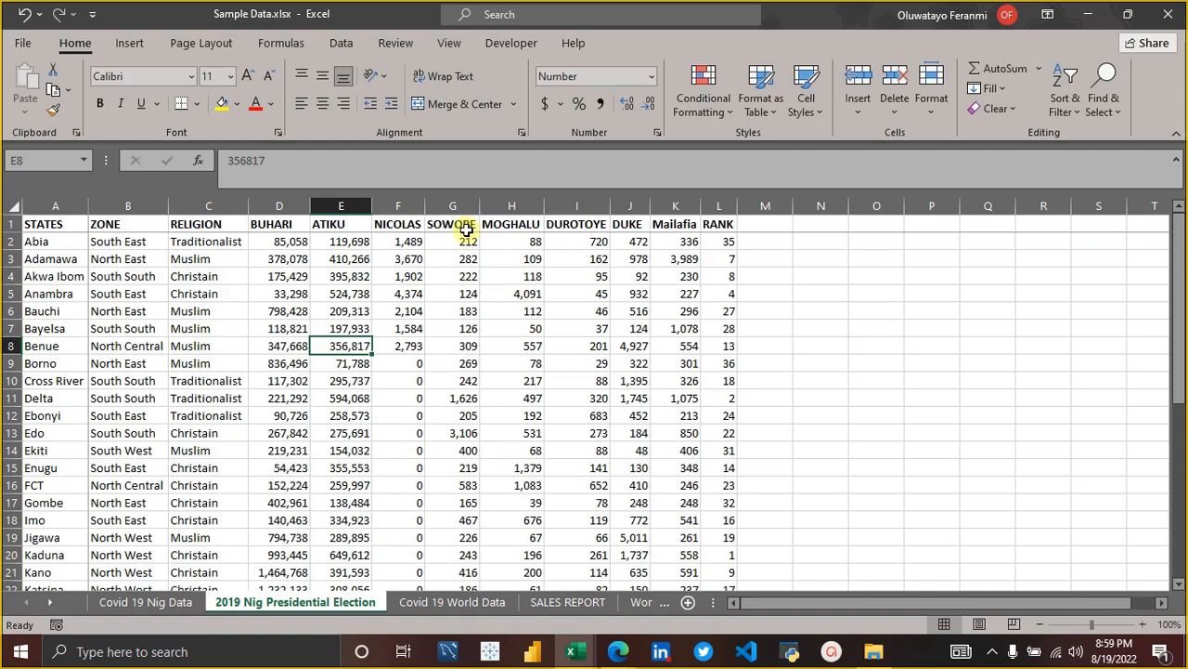
Copy the whole STATES column into the empty column O of the election sheet.
click(64, 206)
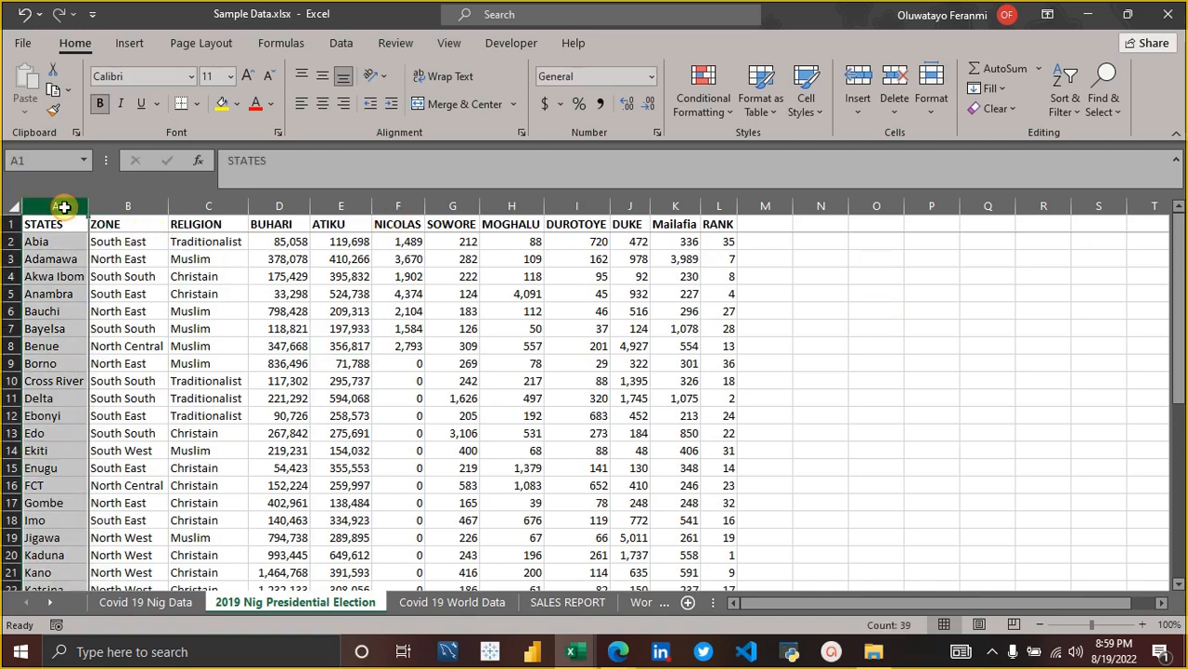
right_click(63, 206)
click(79, 242)
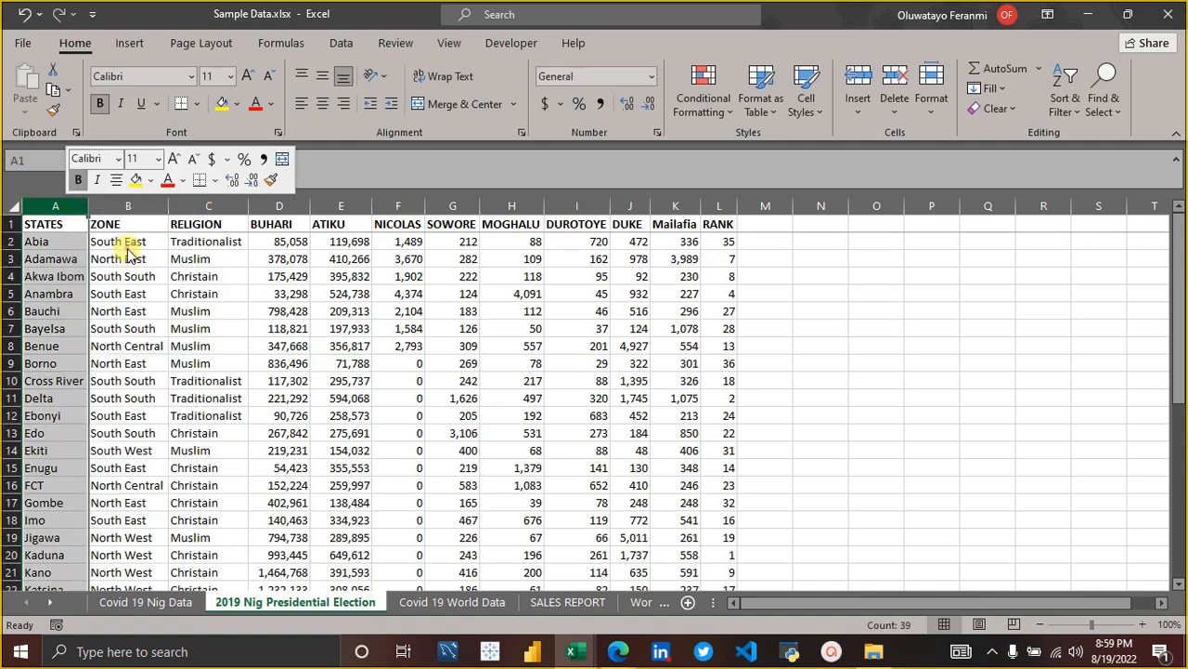
click(882, 228)
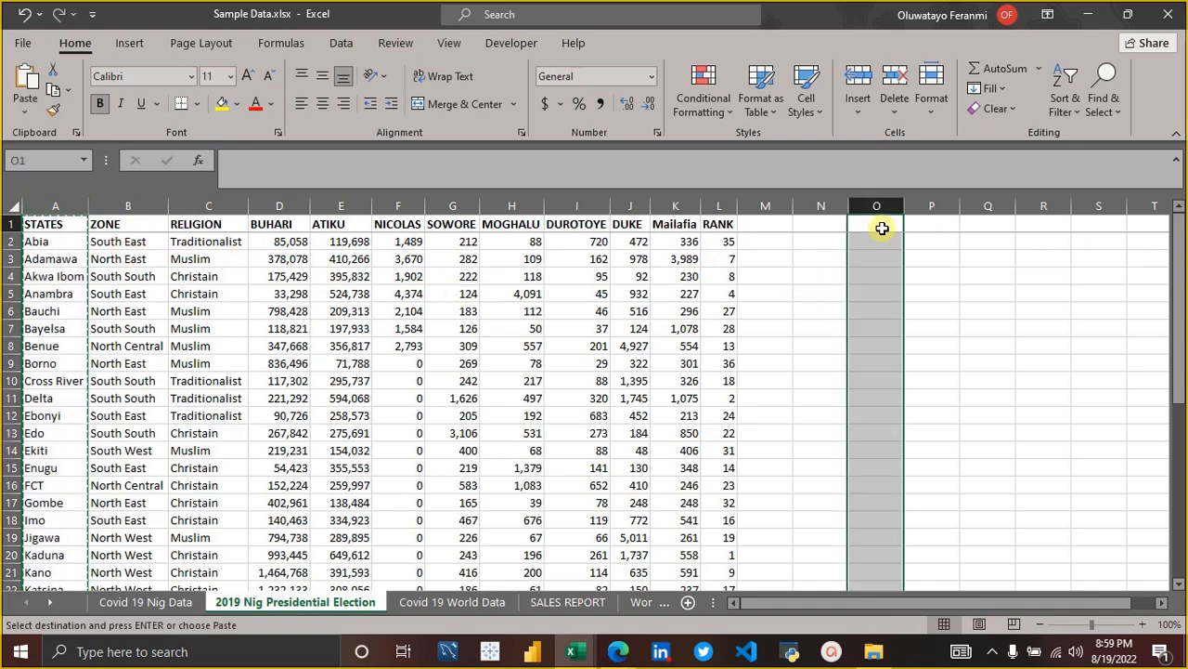
key(Return)
key(Right)
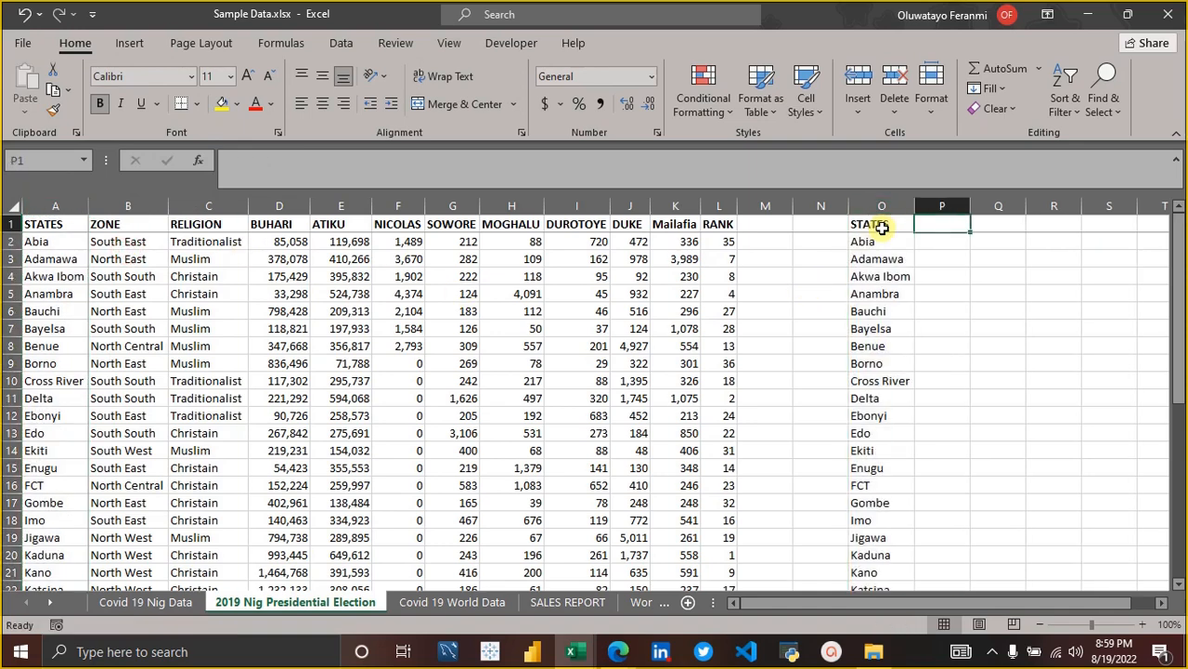
Insert a blank cell at O1, shifting the copied STATES list down.
click(882, 227)
key(Down)
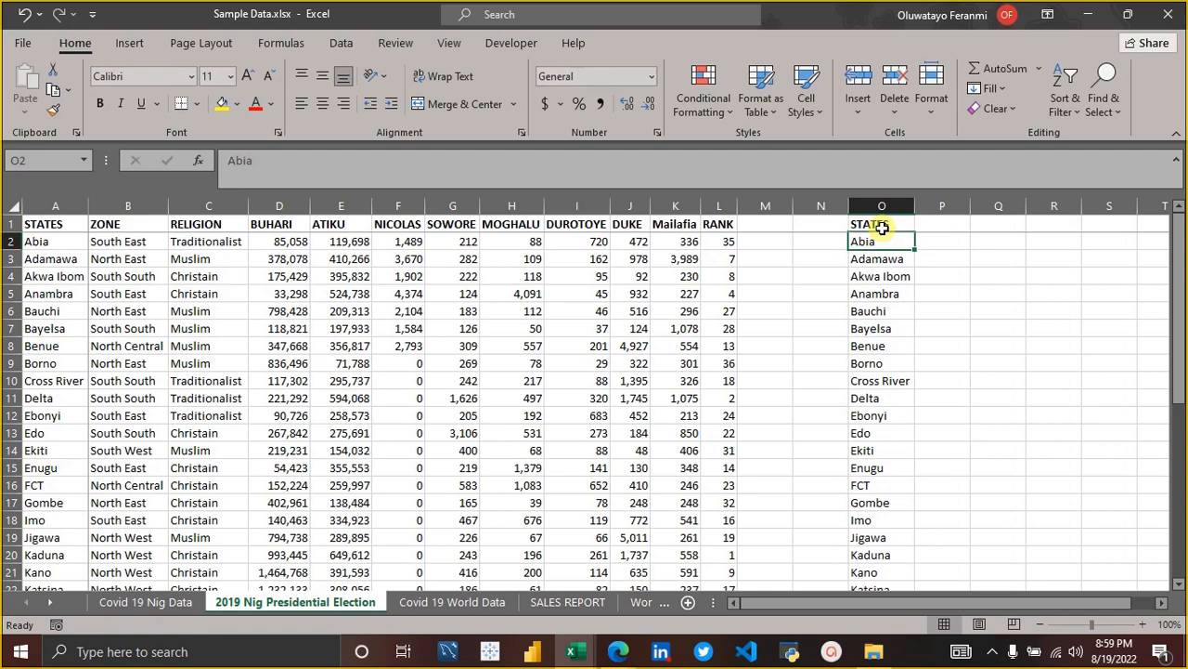
key(Down)
key(Down)
key(Down)
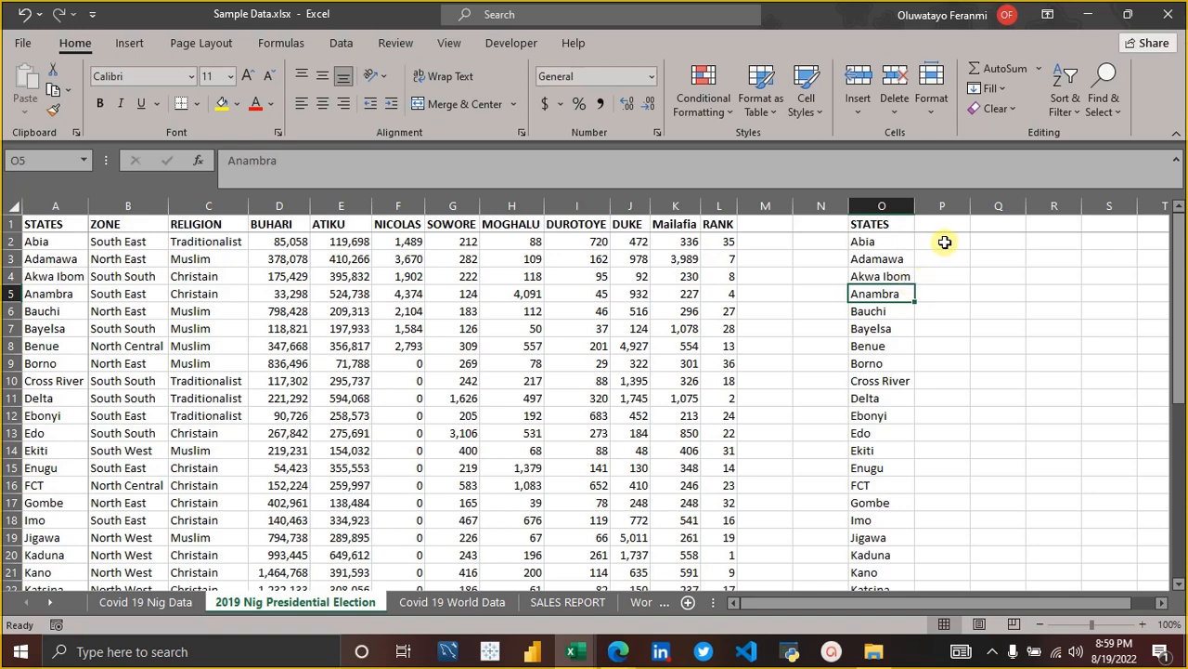
right_click(884, 225)
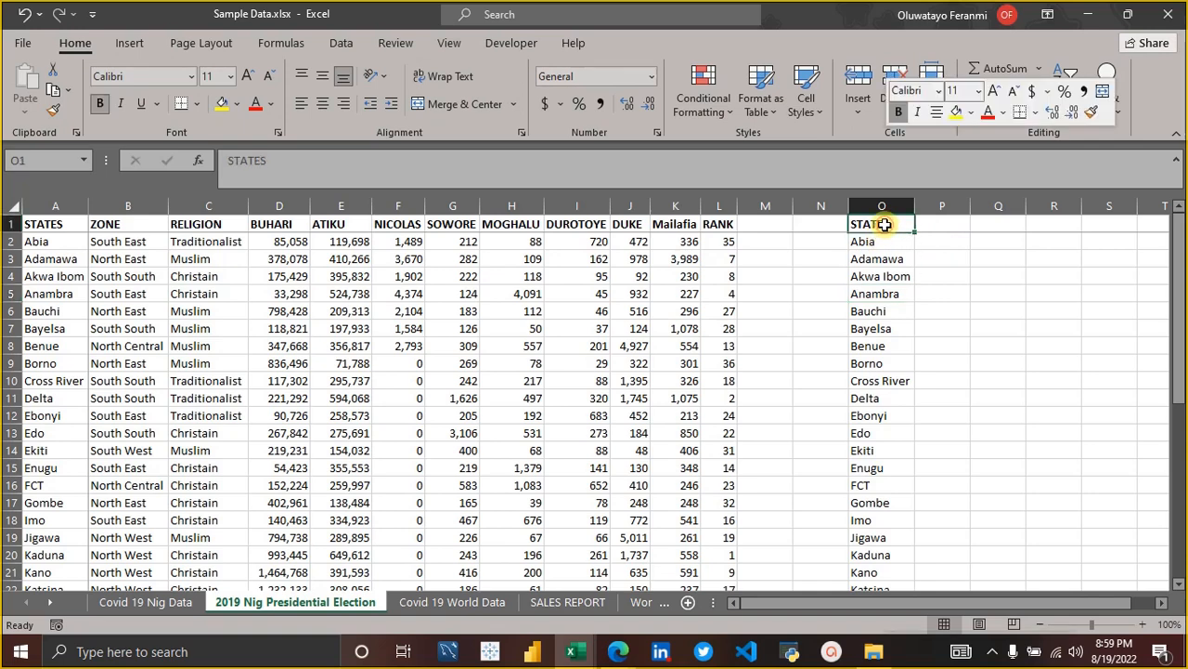
click(958, 312)
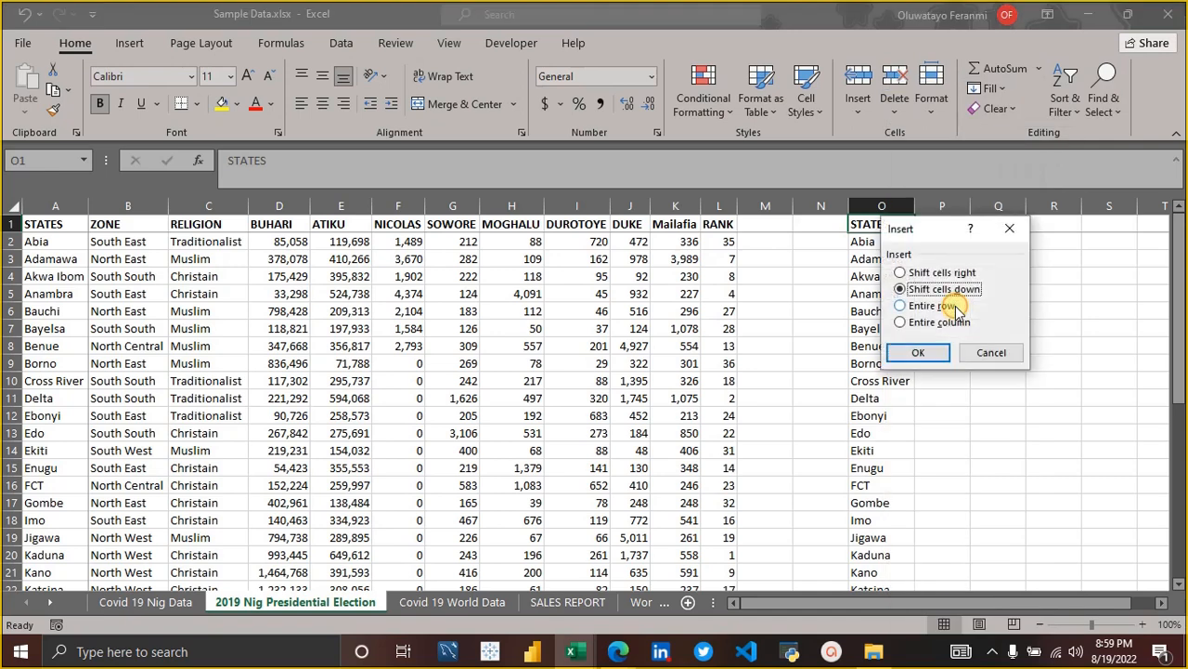
click(933, 354)
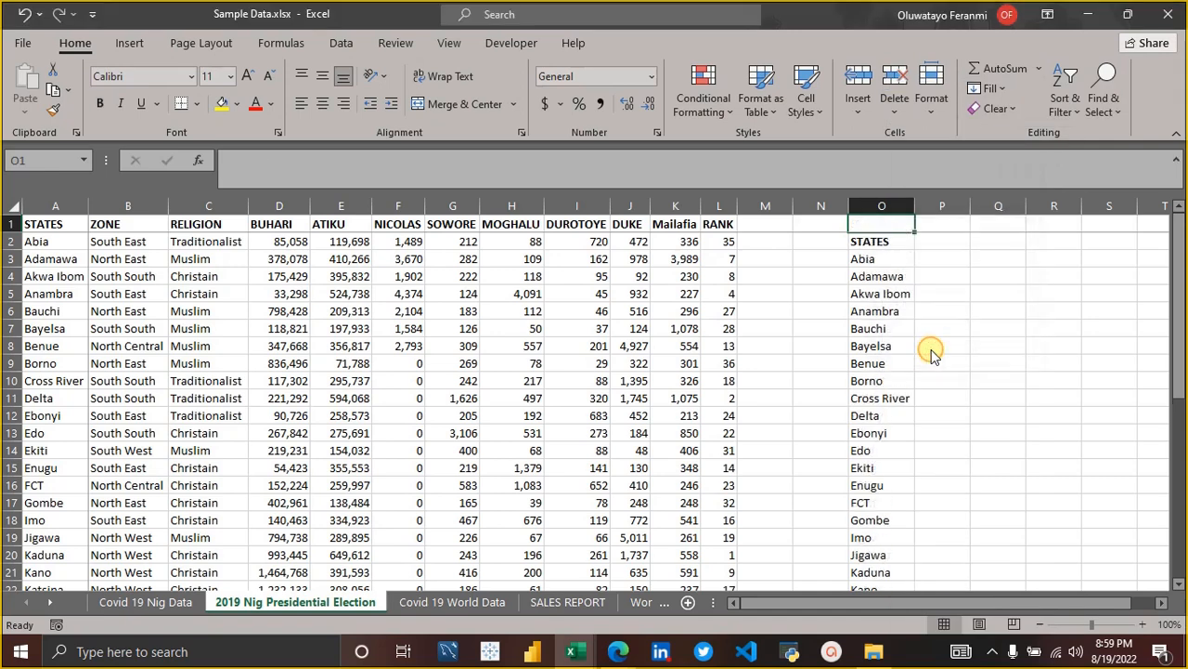
Examine the BUHARI votes and RELIGION column as lookup data, ending on P3 beside the copied Abia entry.
click(962, 329)
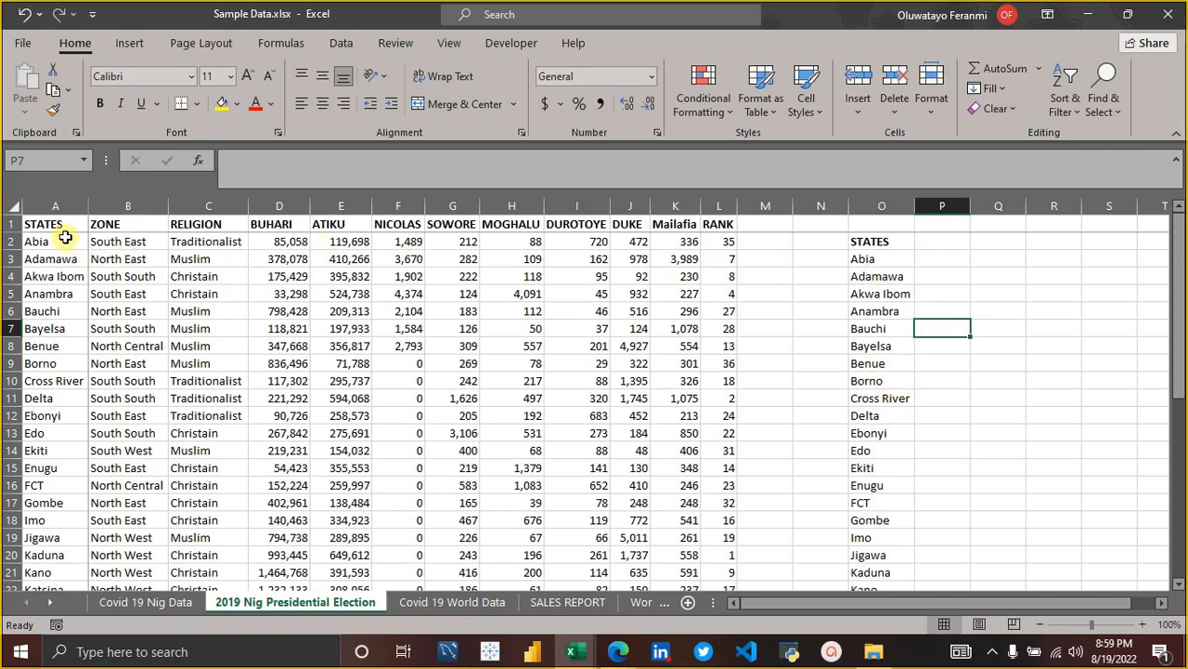
click(277, 381)
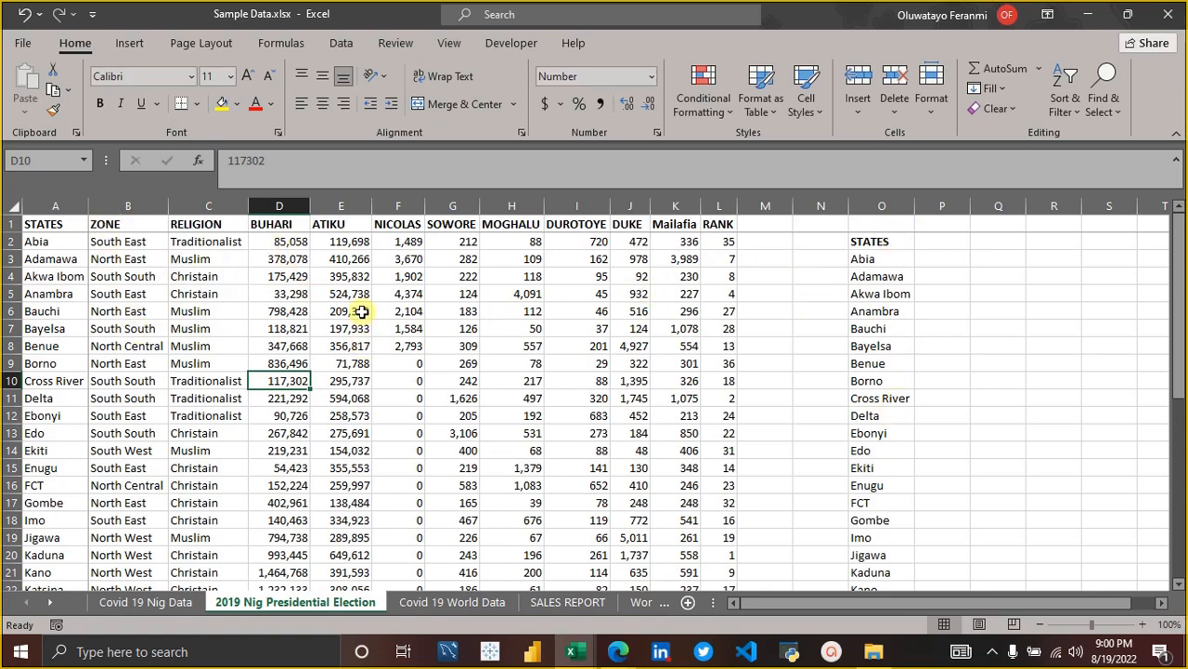
click(214, 207)
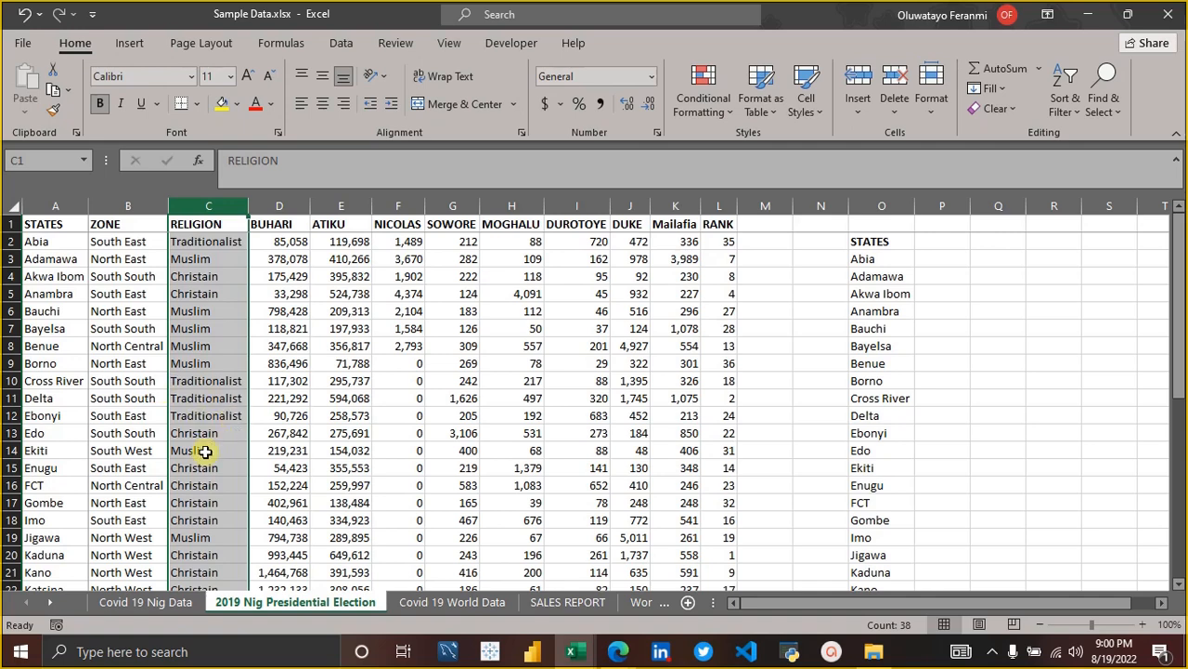
click(928, 260)
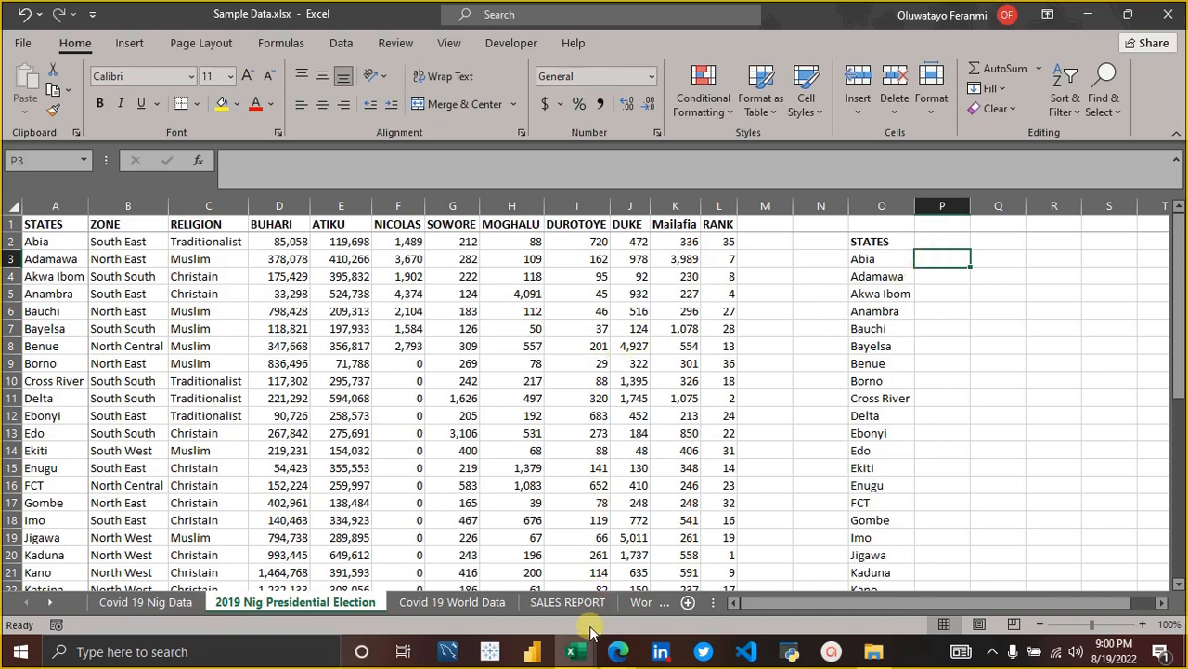
Open the recent workbook New Microsoft Excel Worksheet.xlsx and select its STATES column.
click(577, 653)
right_click(581, 655)
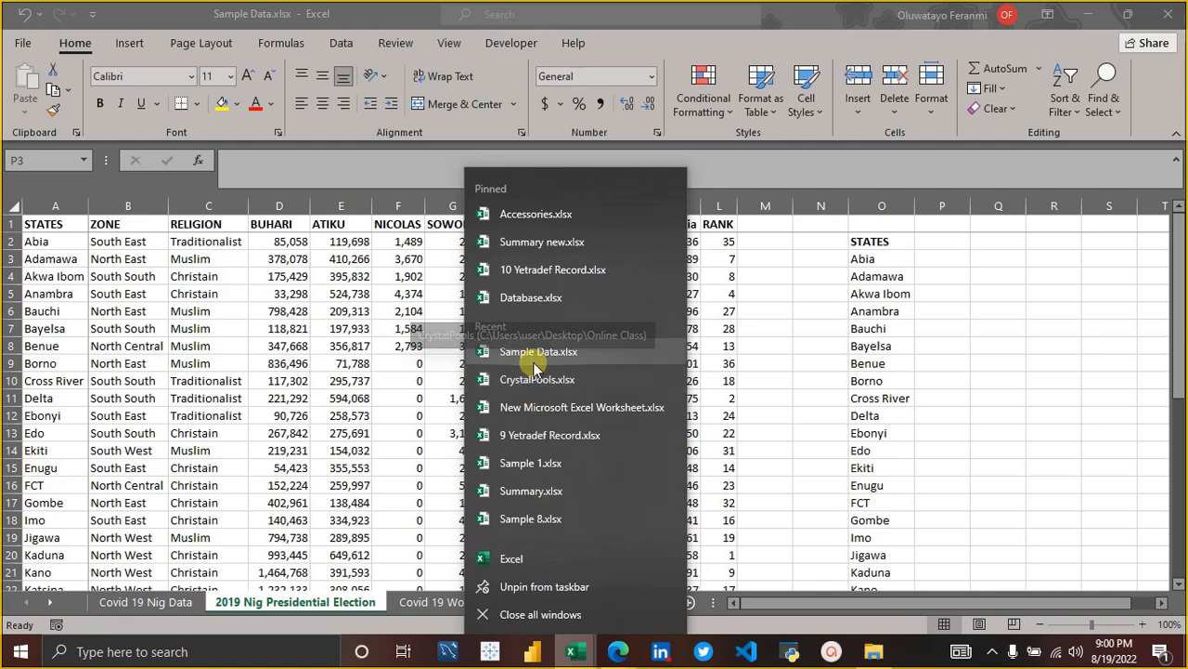
click(945, 392)
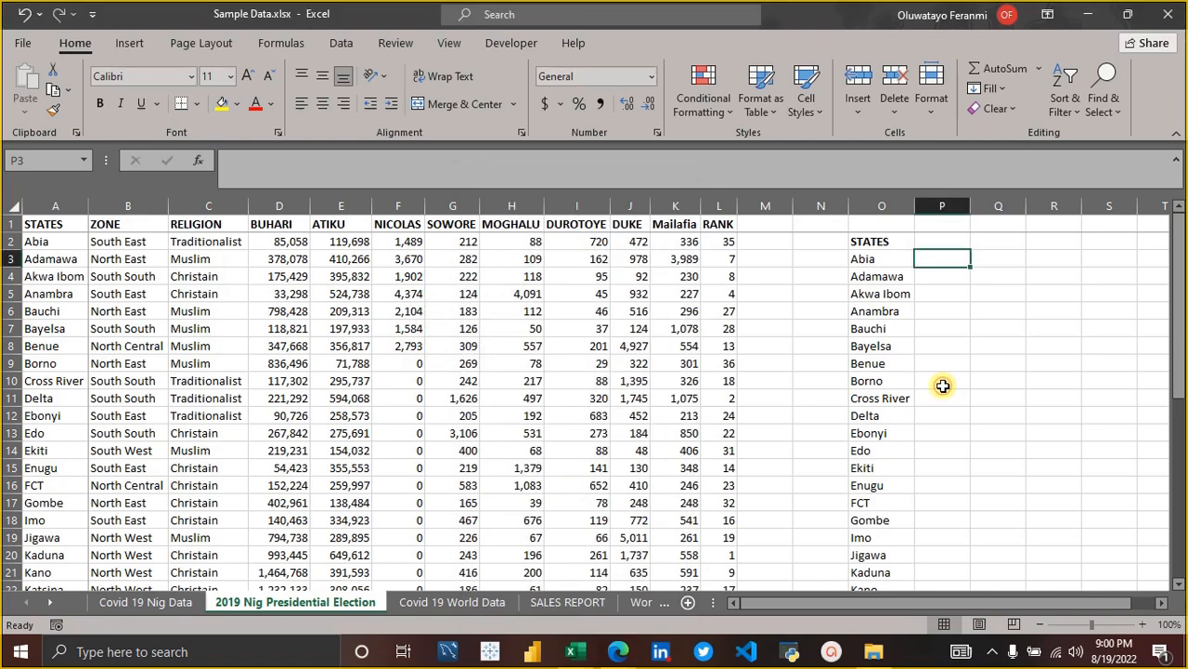
right_click(589, 655)
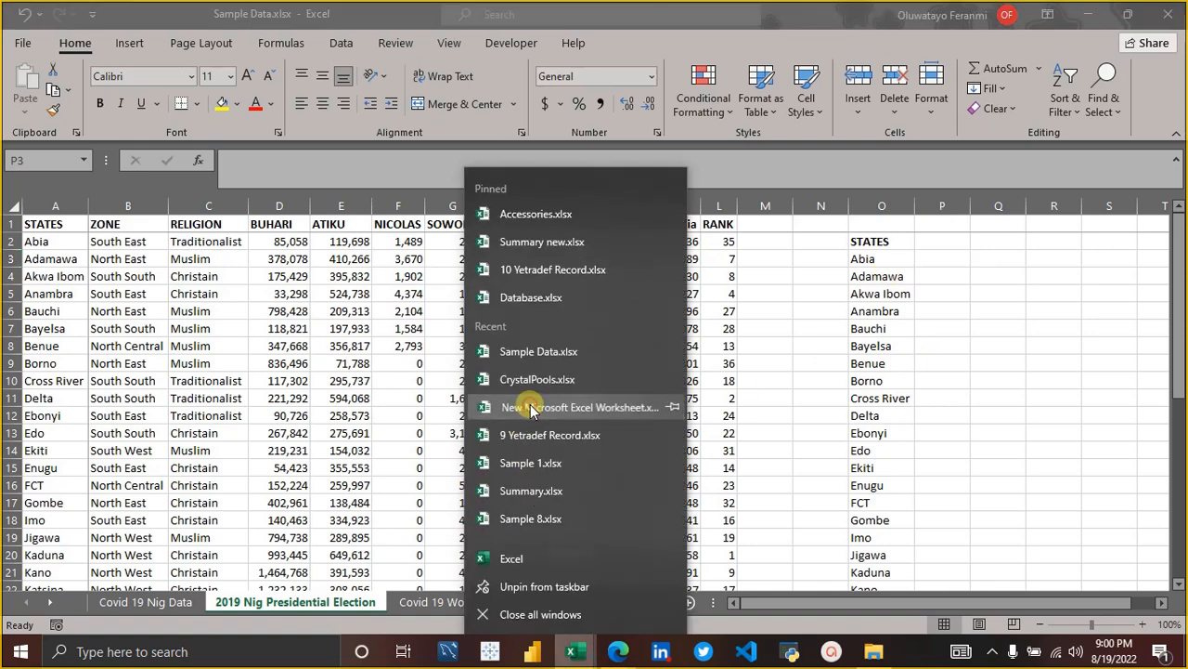
click(532, 409)
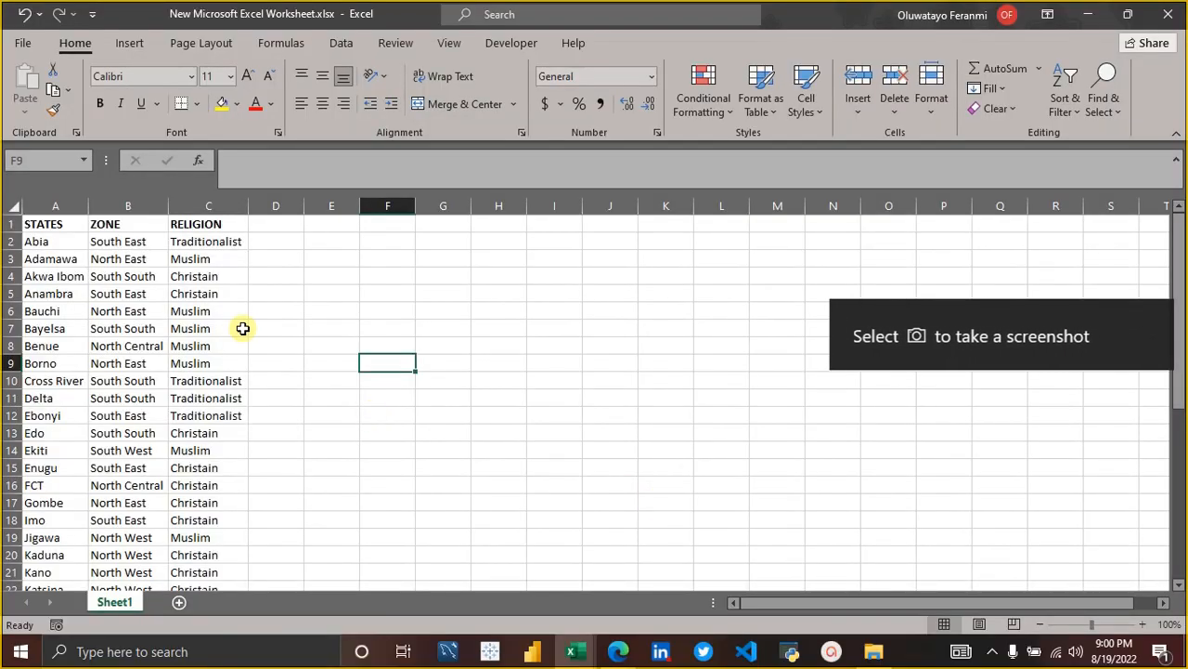
click(64, 208)
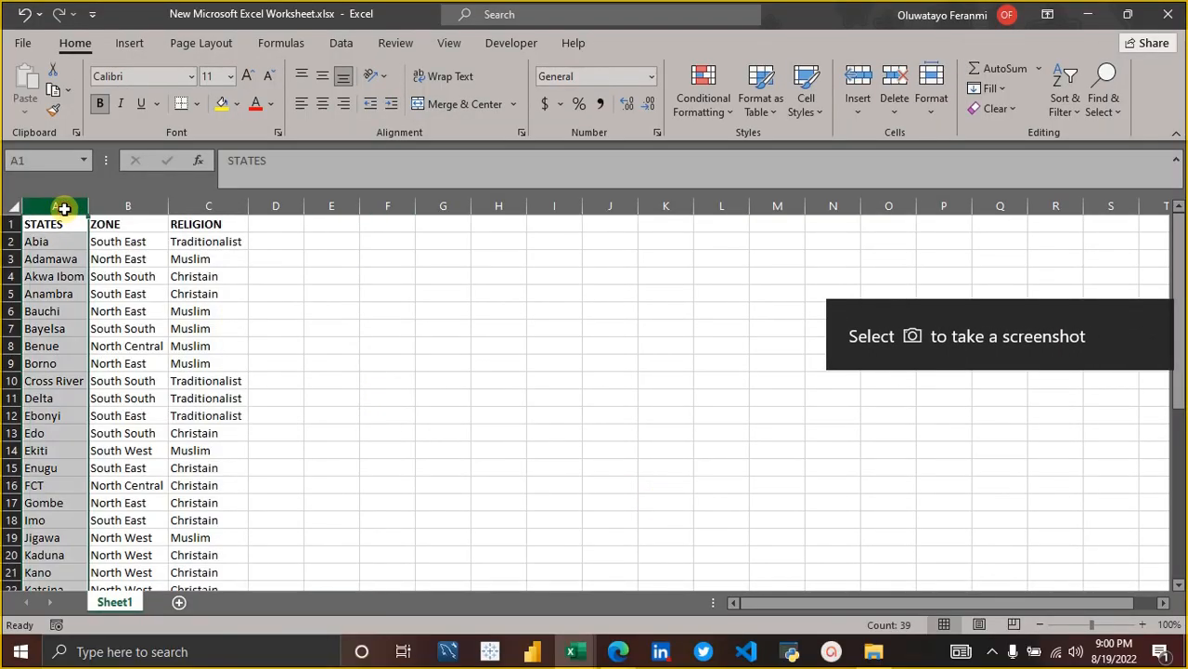
Try to paste the copied STATES column into the sheet starting at F2, including as values only.
key(ctrl+c)
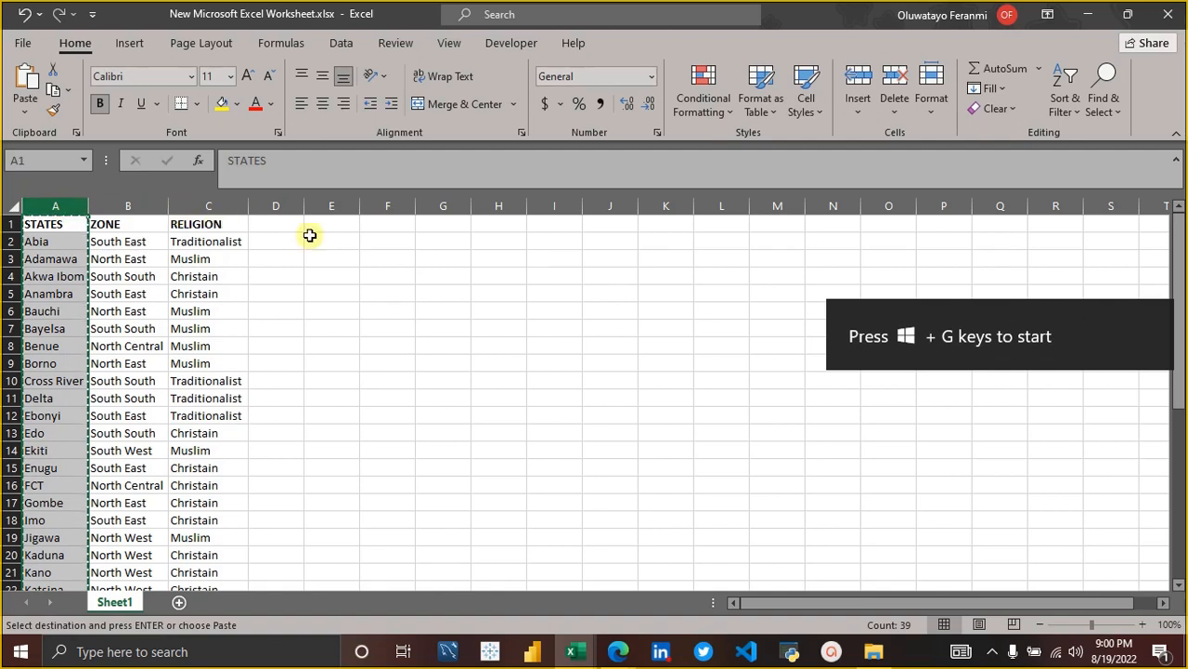
click(397, 246)
key(ctrl+v)
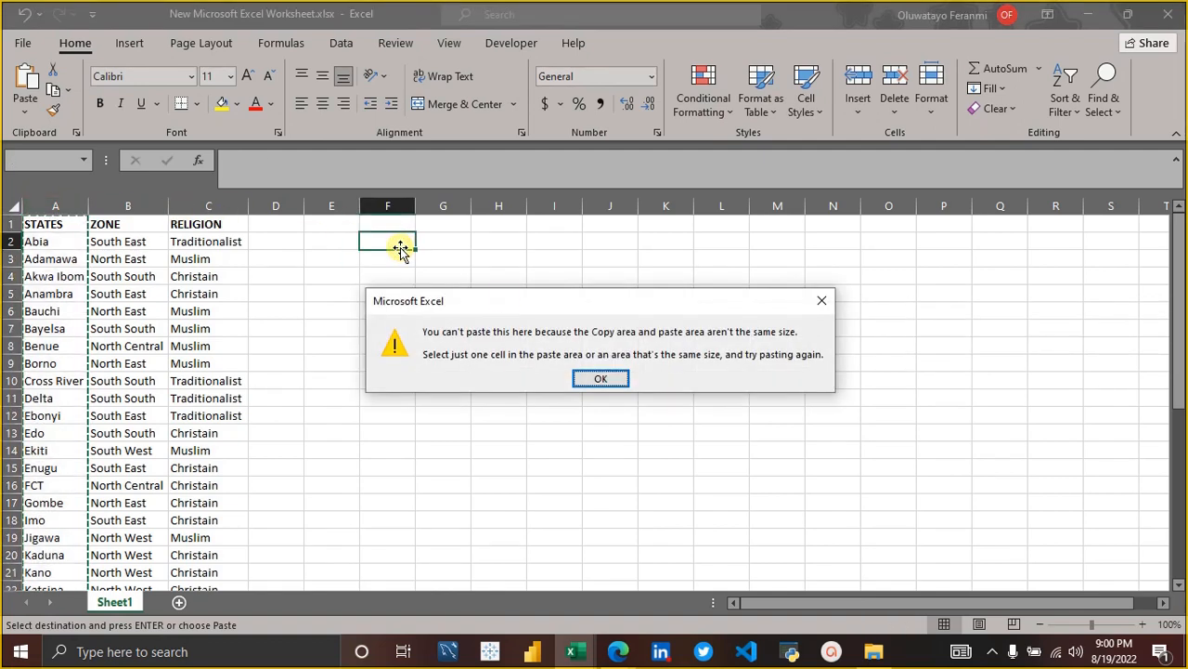
click(593, 376)
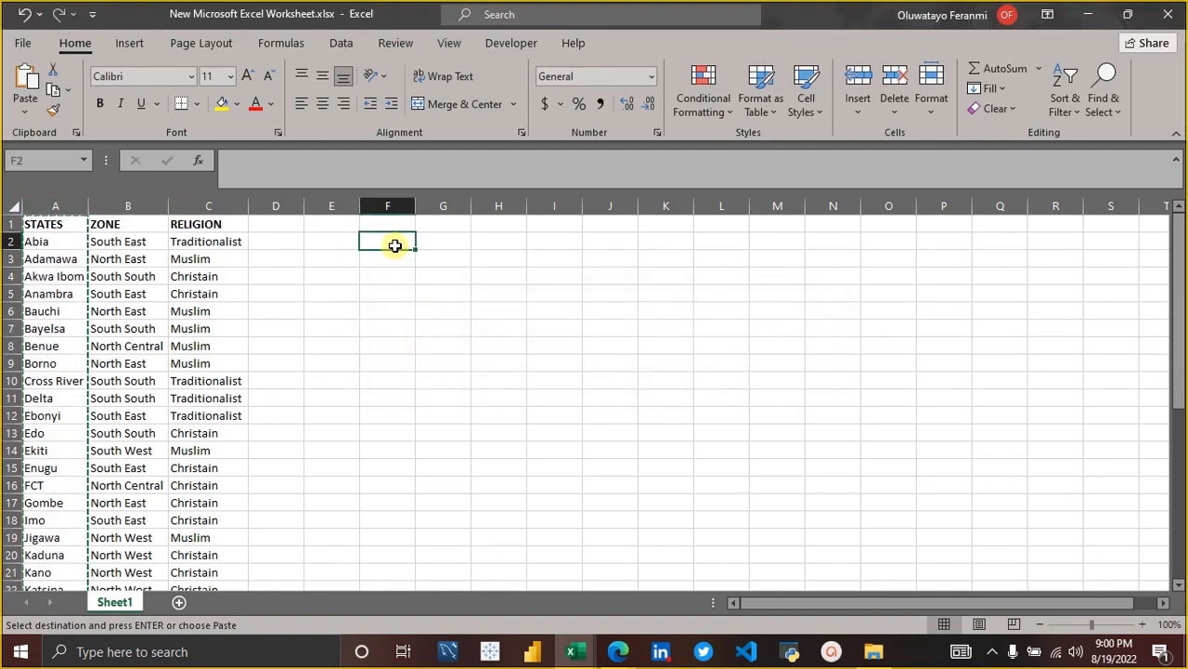
right_click(394, 245)
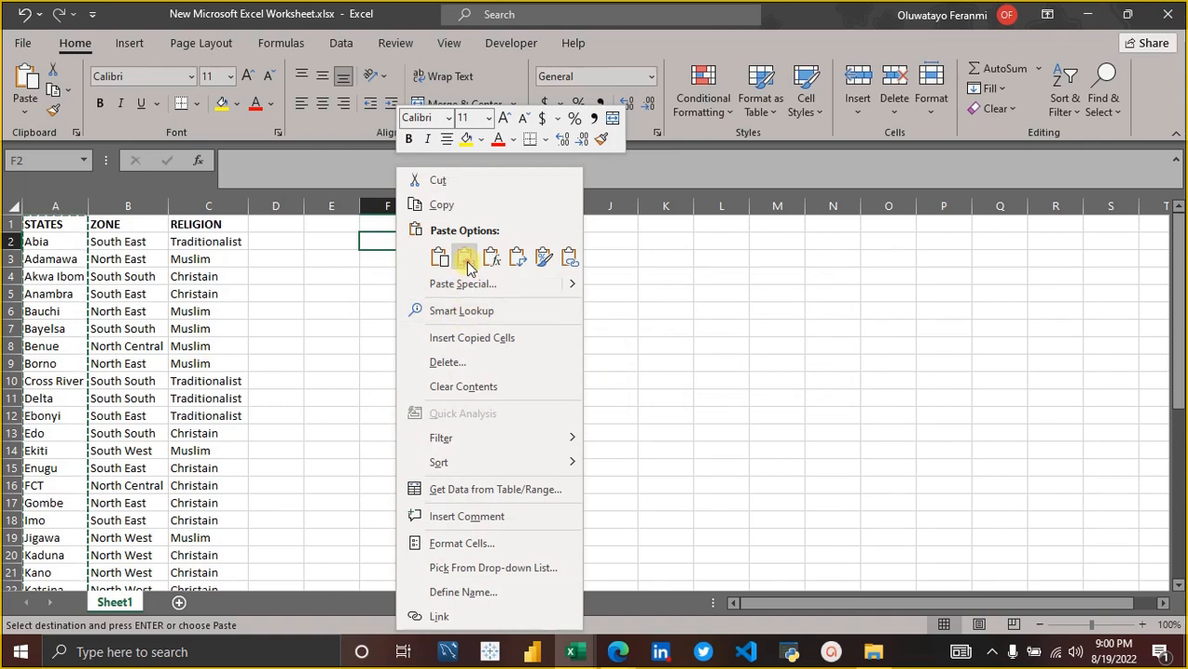
click(468, 265)
click(614, 378)
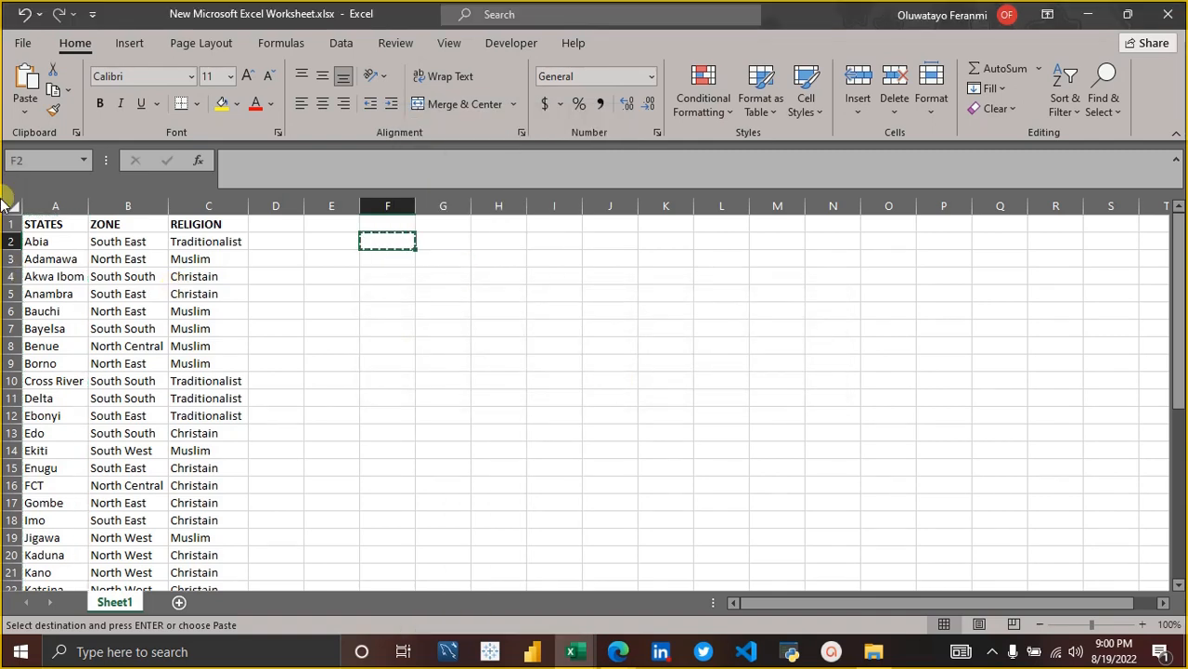
Copy the STATES column again and paste it into column F, starting at F1.
click(53, 204)
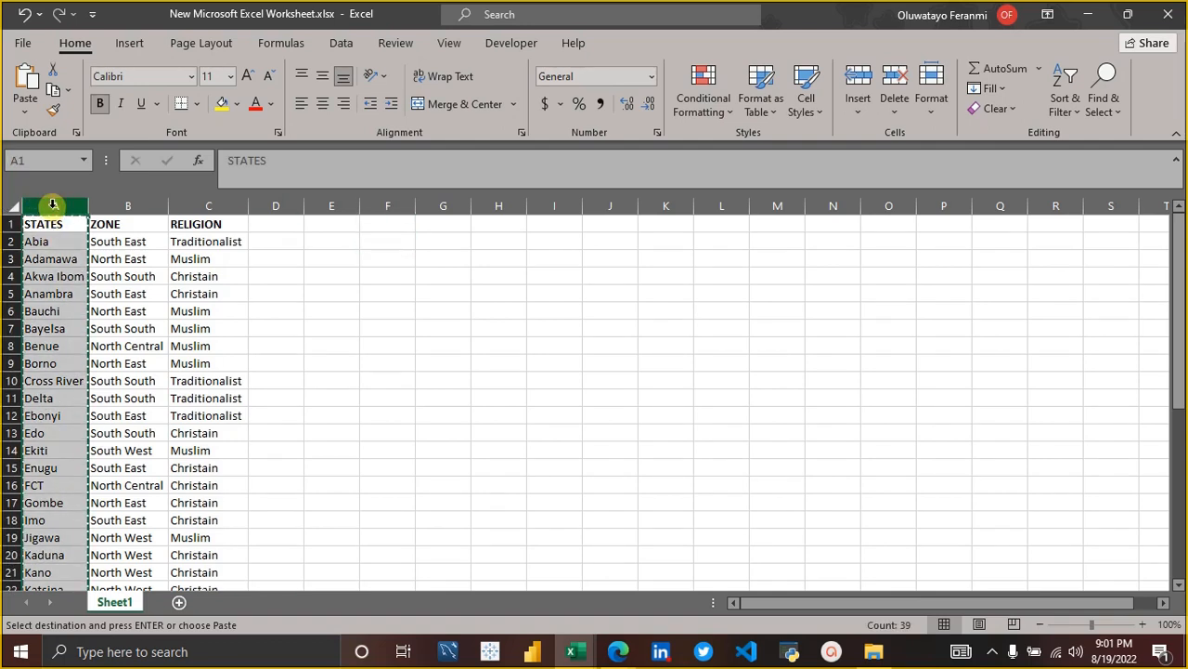
click(386, 244)
right_click(387, 245)
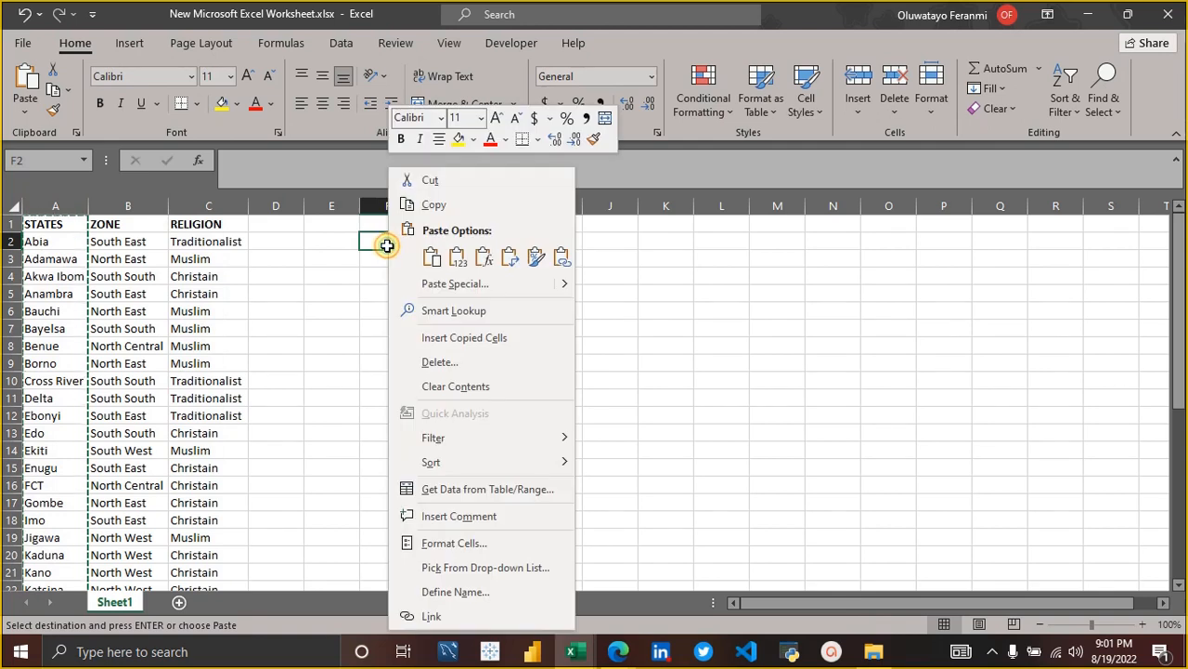
click(455, 265)
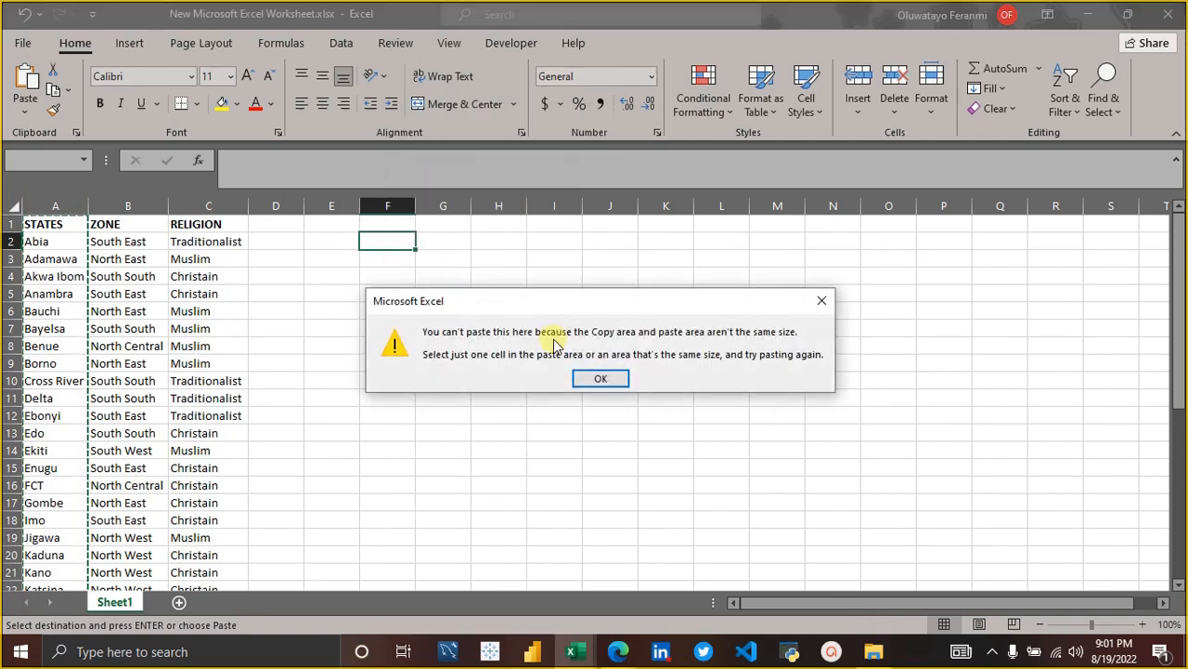
click(601, 379)
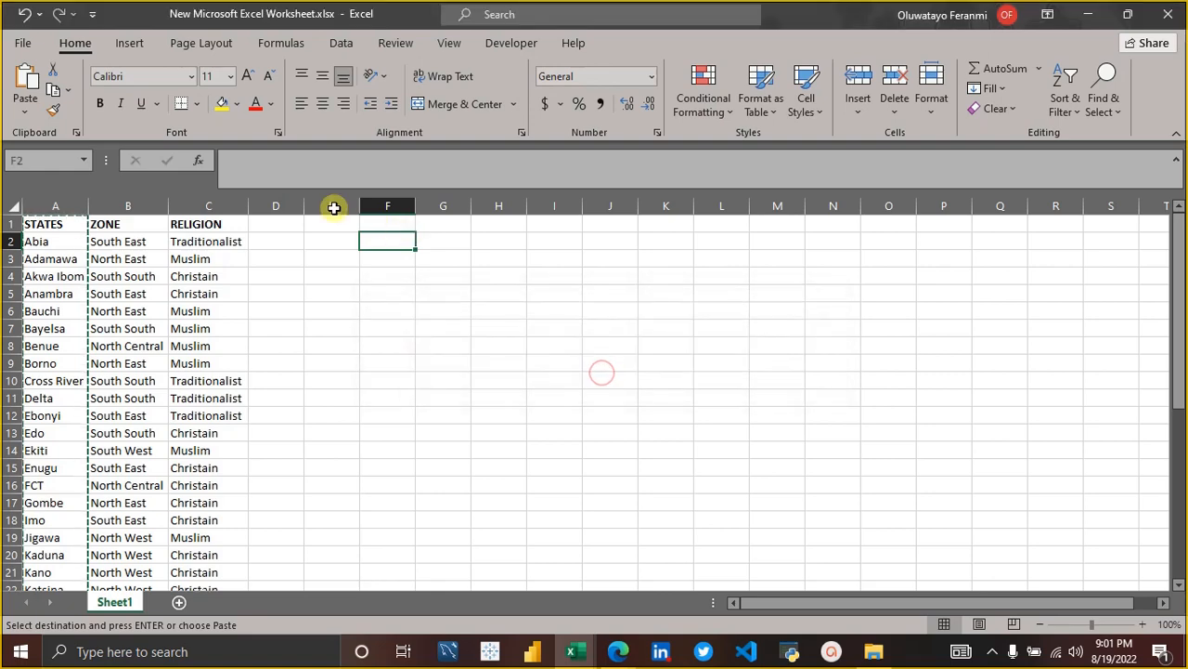
key(Return)
Insert a blank cell at F1, shifting the pasted STATES list down.
drag(533, 313, 407, 224)
click(407, 224)
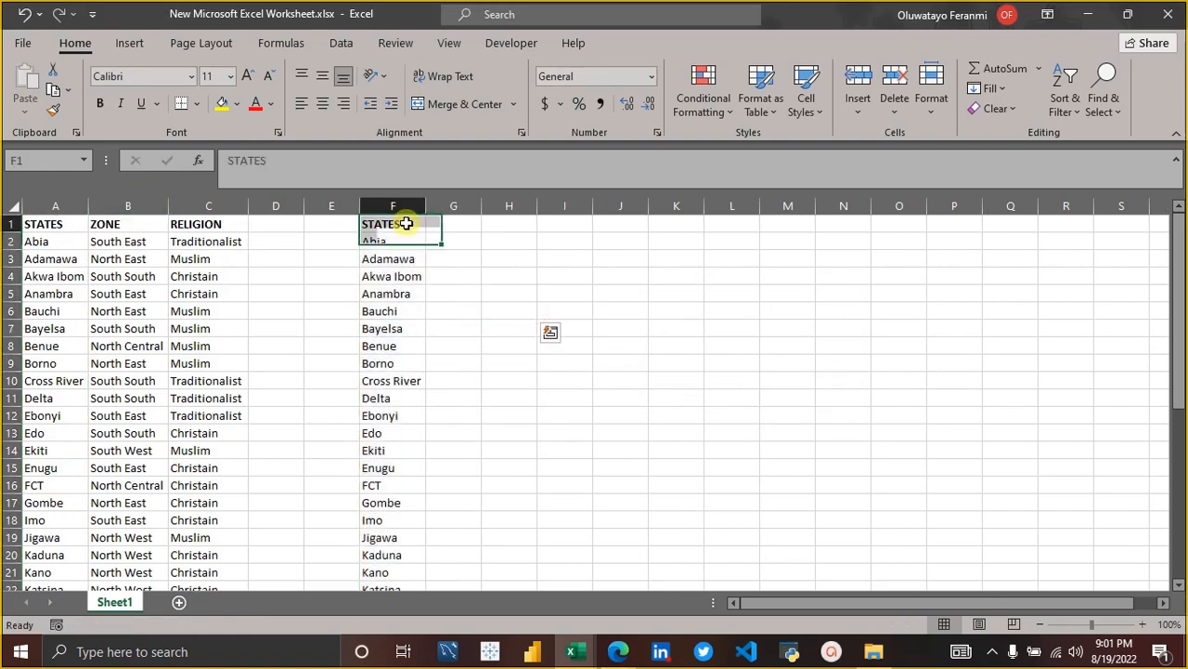
right_click(406, 224)
click(473, 319)
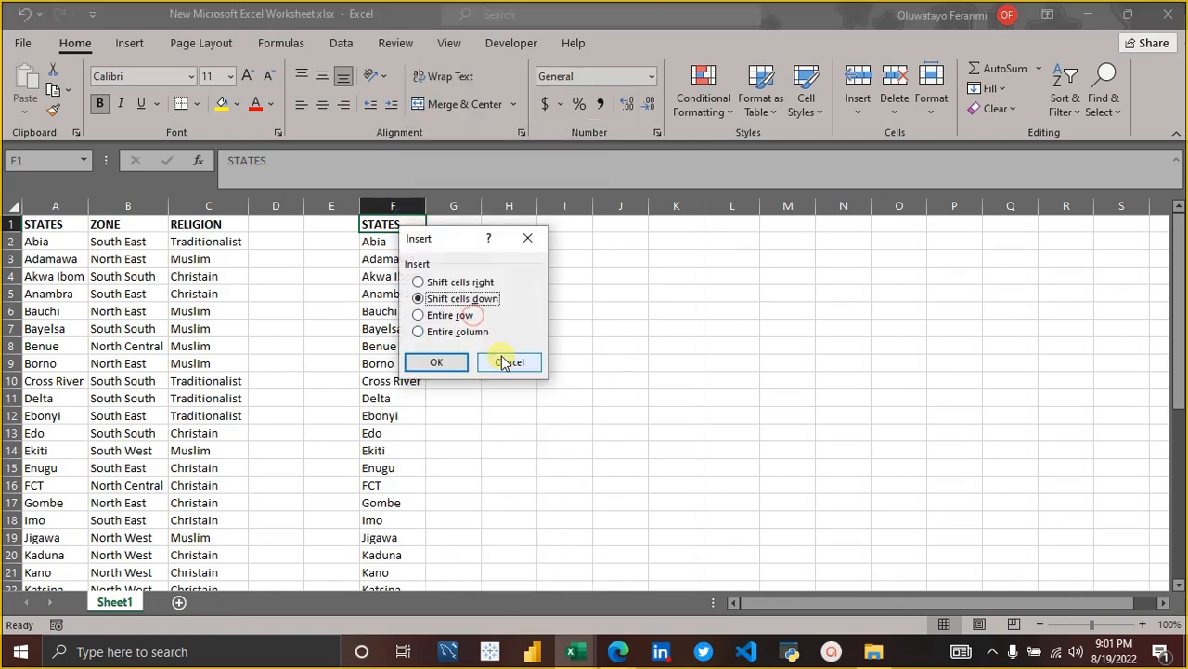
click(436, 363)
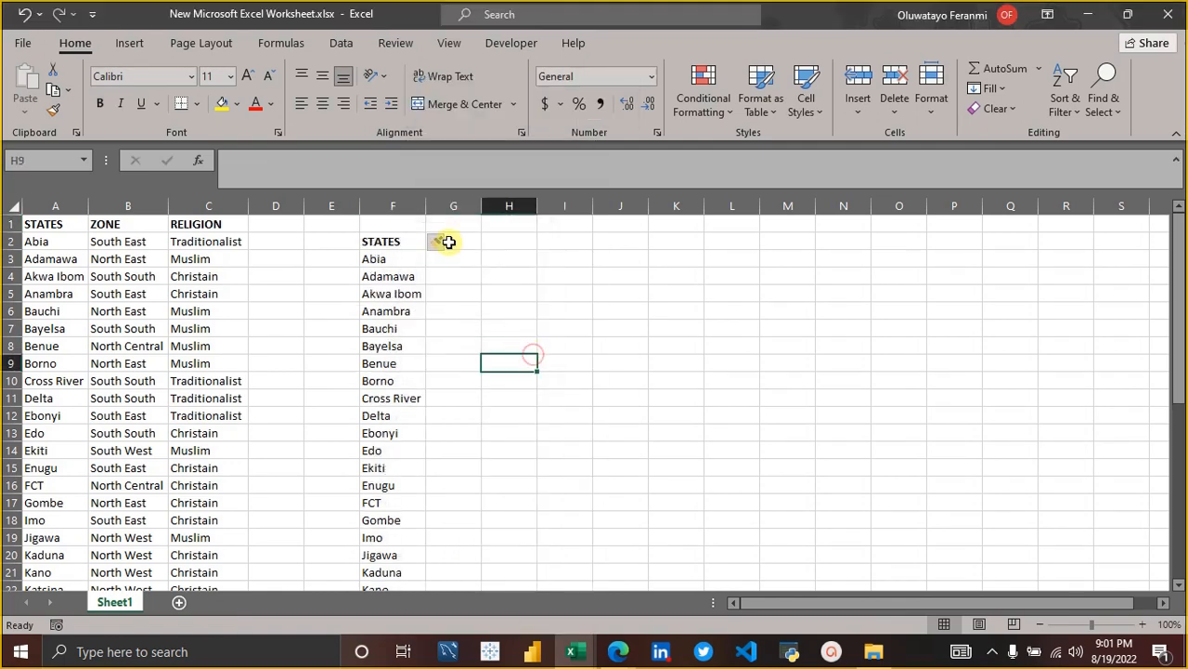
Enter the headings ZONES in G2 and RELIGION in H2 beside the pasted STATES heading.
click(462, 240)
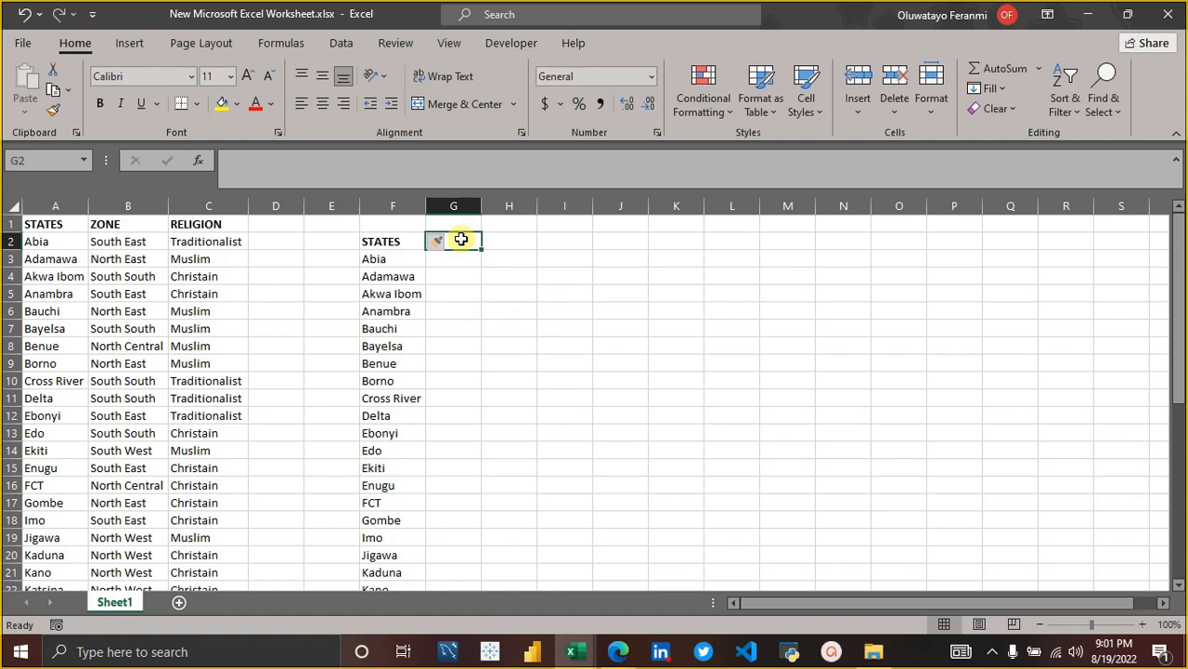
text(ZONES)
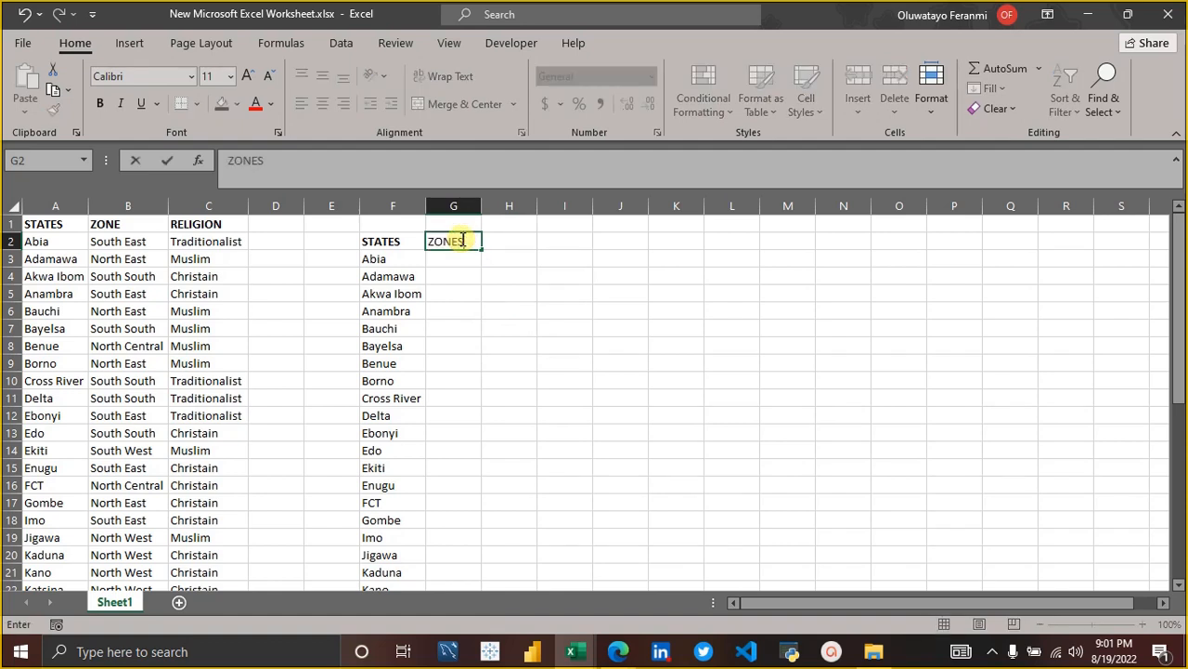
key(Tab)
text(RE)
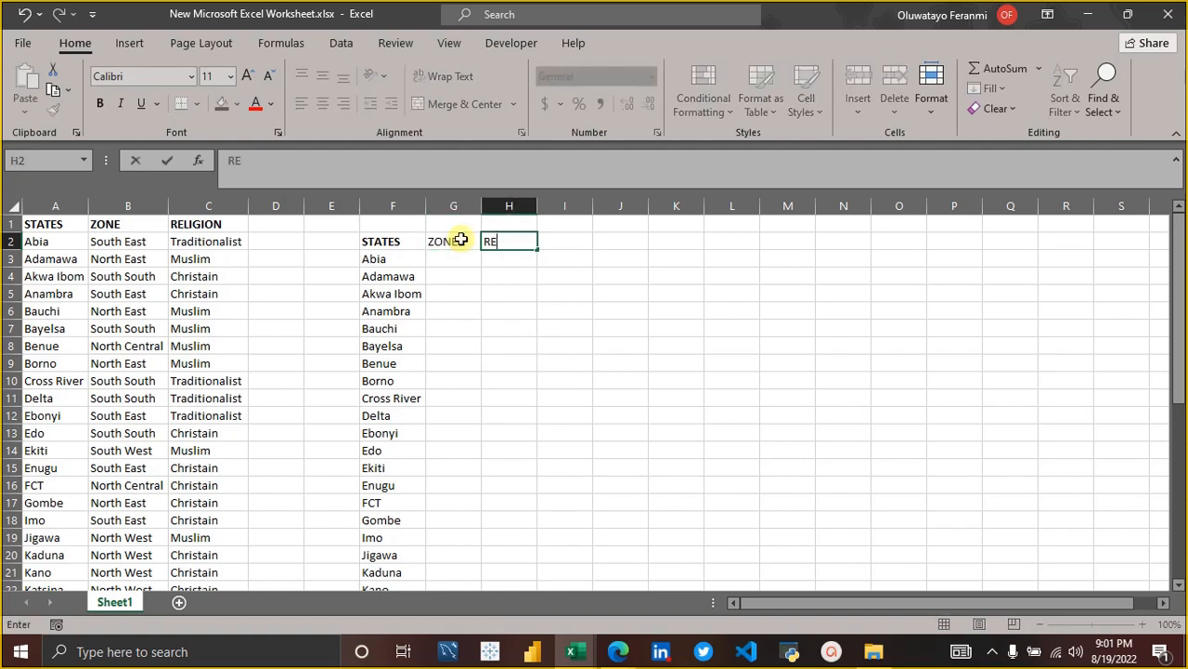
text(LIGION)
key(Tab)
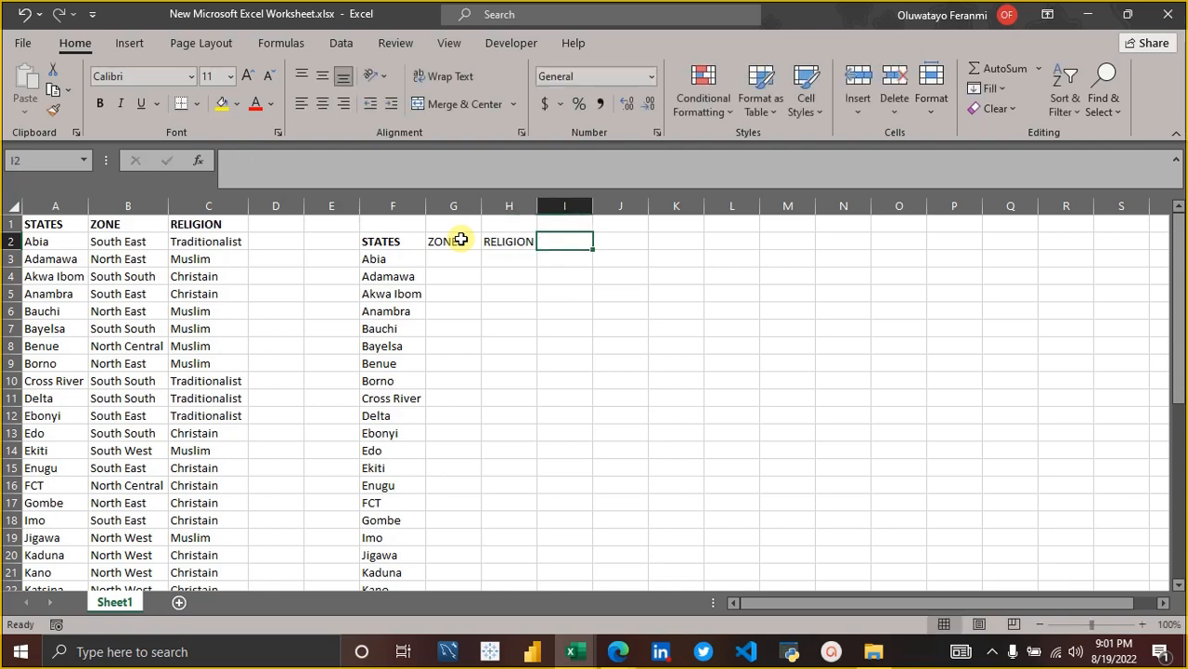
Merge and center G1:H1 above the ZONES and RELIGION headings and enter the title VLOOKUP.
key(Left)
key(Left)
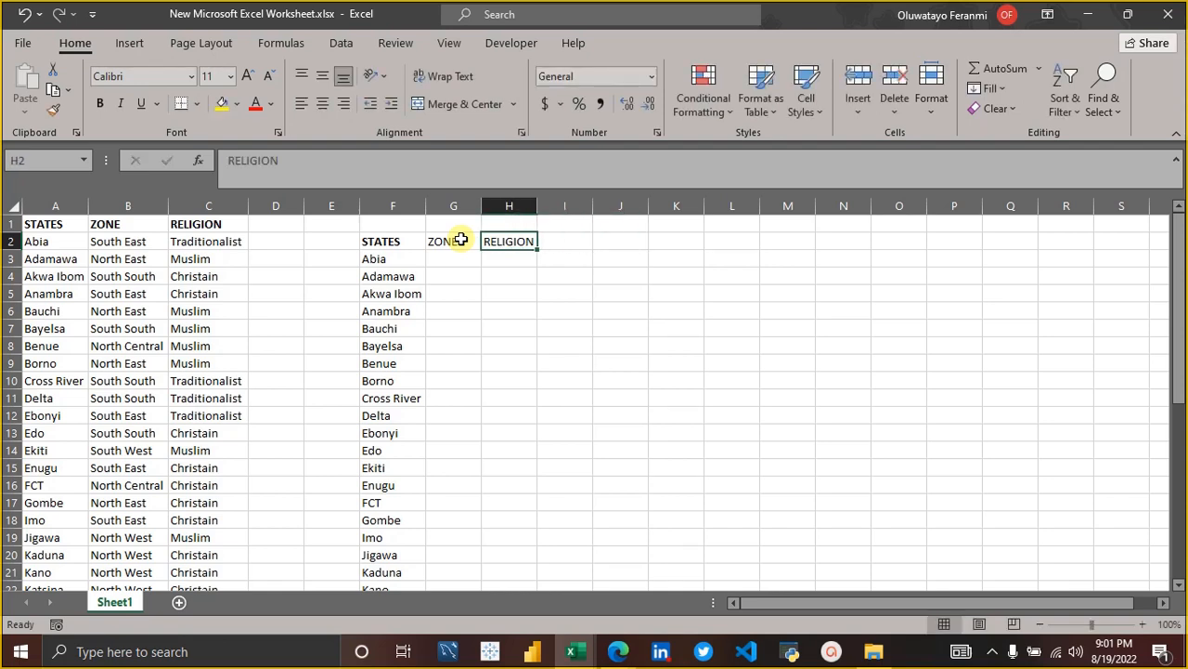
key(Up)
key(shift+Right)
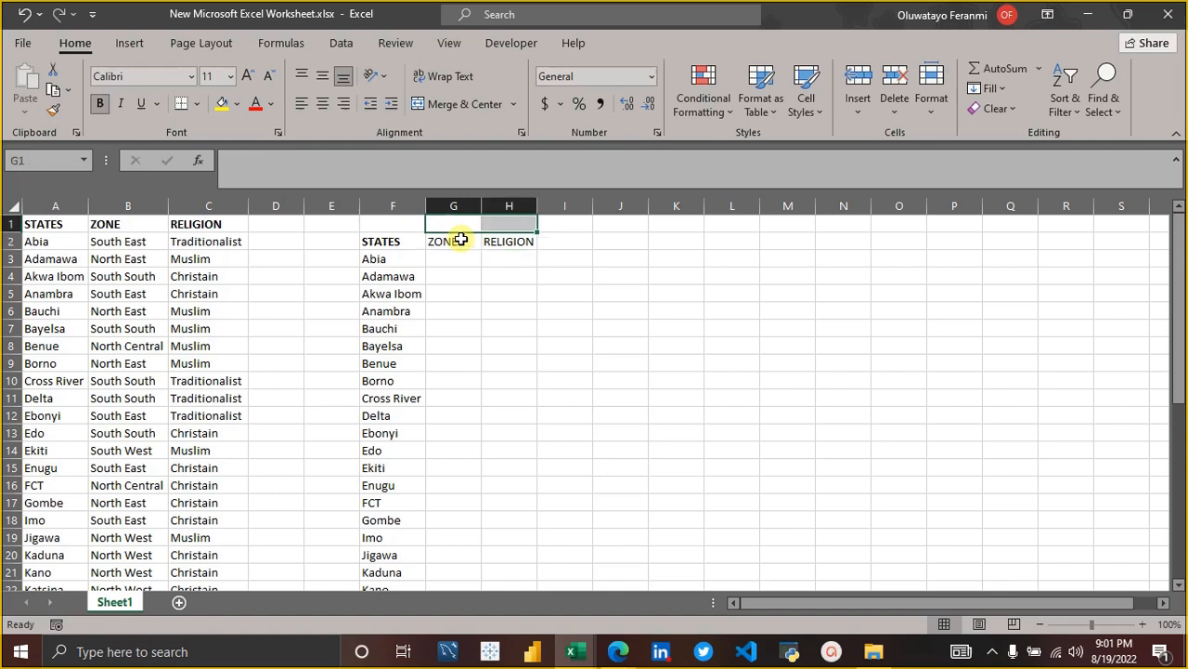
click(446, 108)
text(V)
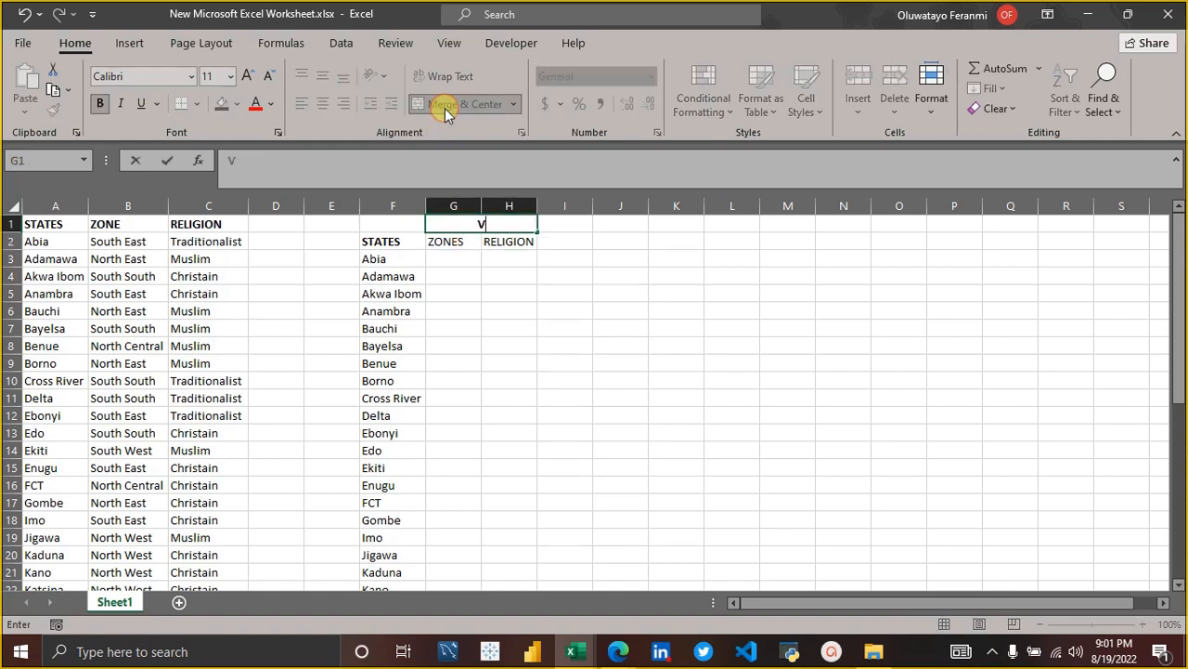
text(LOOKUO)
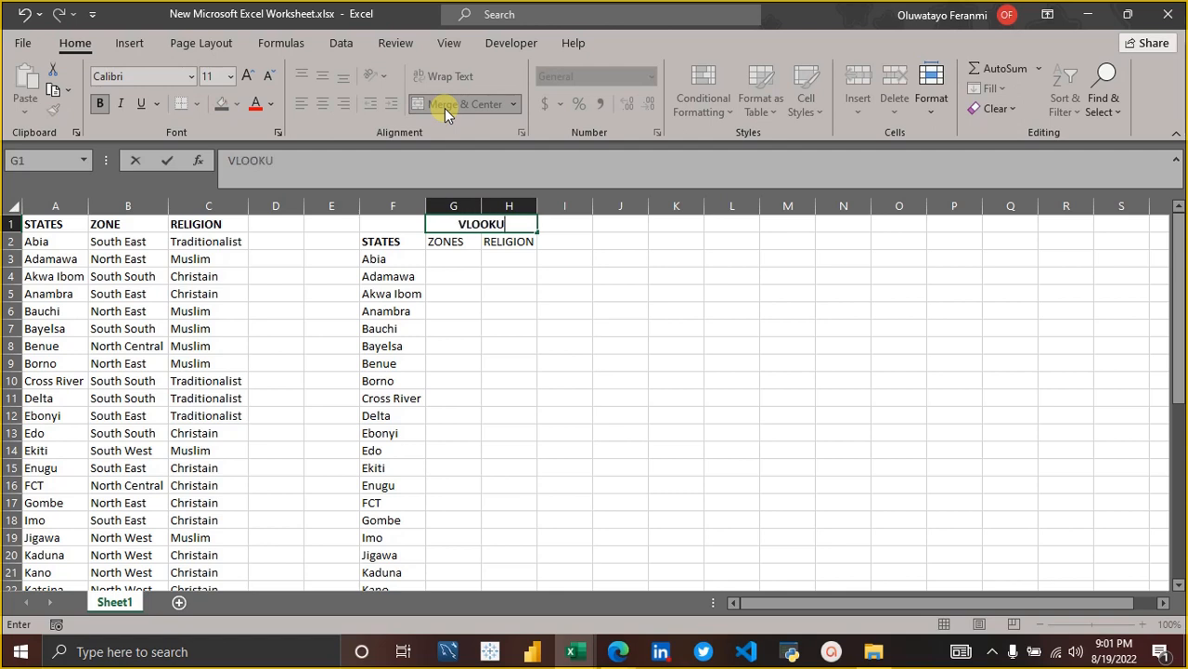
key(BackSpace)
text(P)
key(Tab)
key(Tab)
Merge and center J1:K1 and enter the title XLOOKUP.
key(shift+Right)
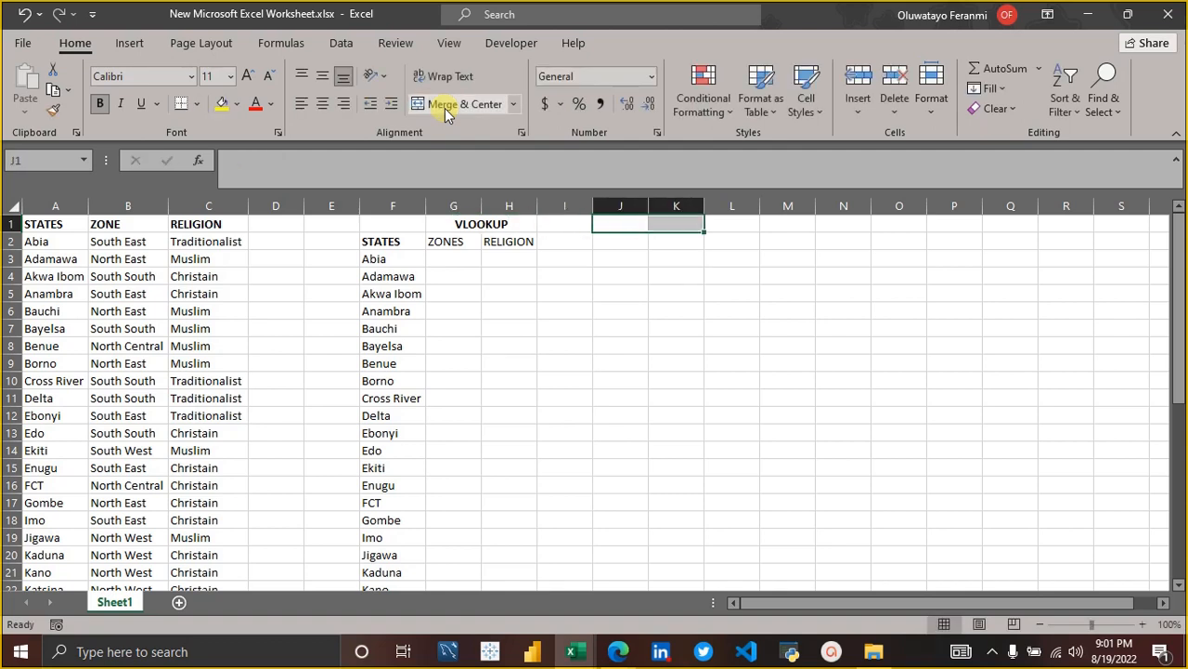
click(453, 103)
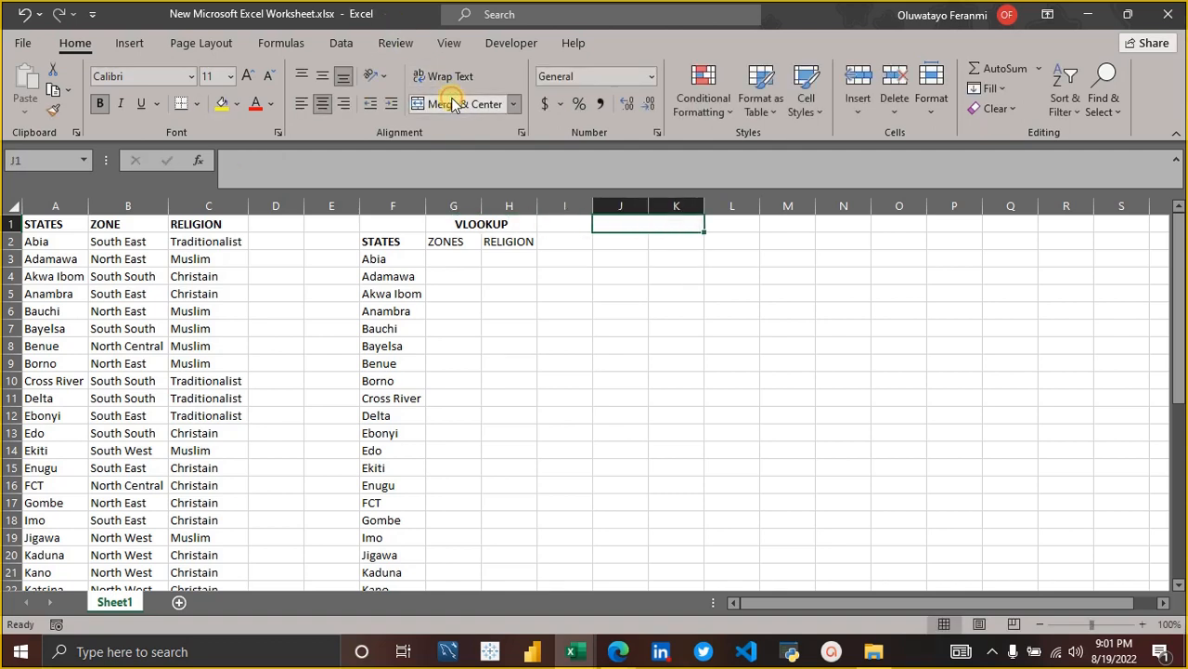
text(C)
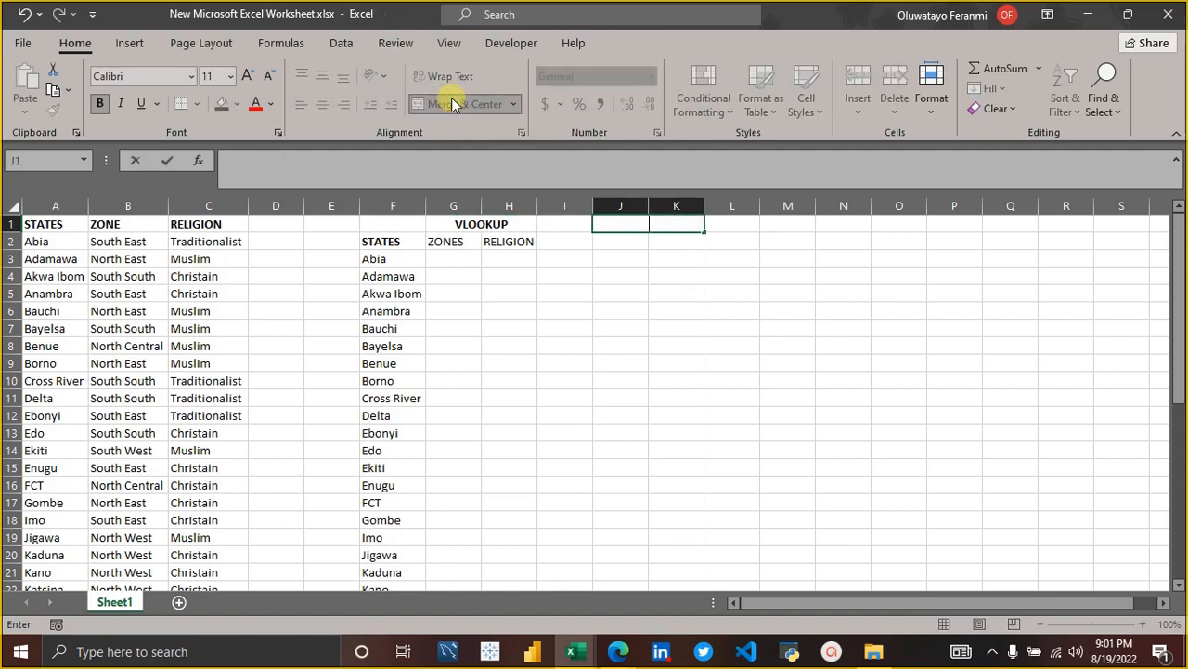
text(LOOKUP)
key(Return)
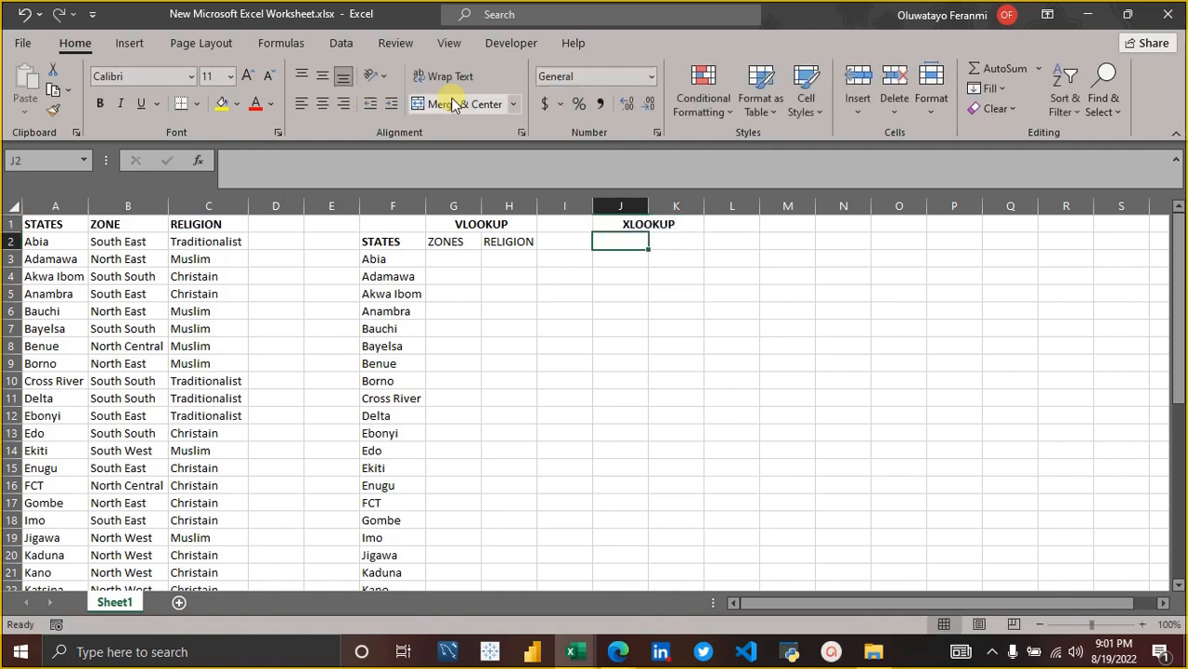
Enter the headings ZONE in J2 and RELIGION in K2 under the XLOOKUP title.
text(ZONE)
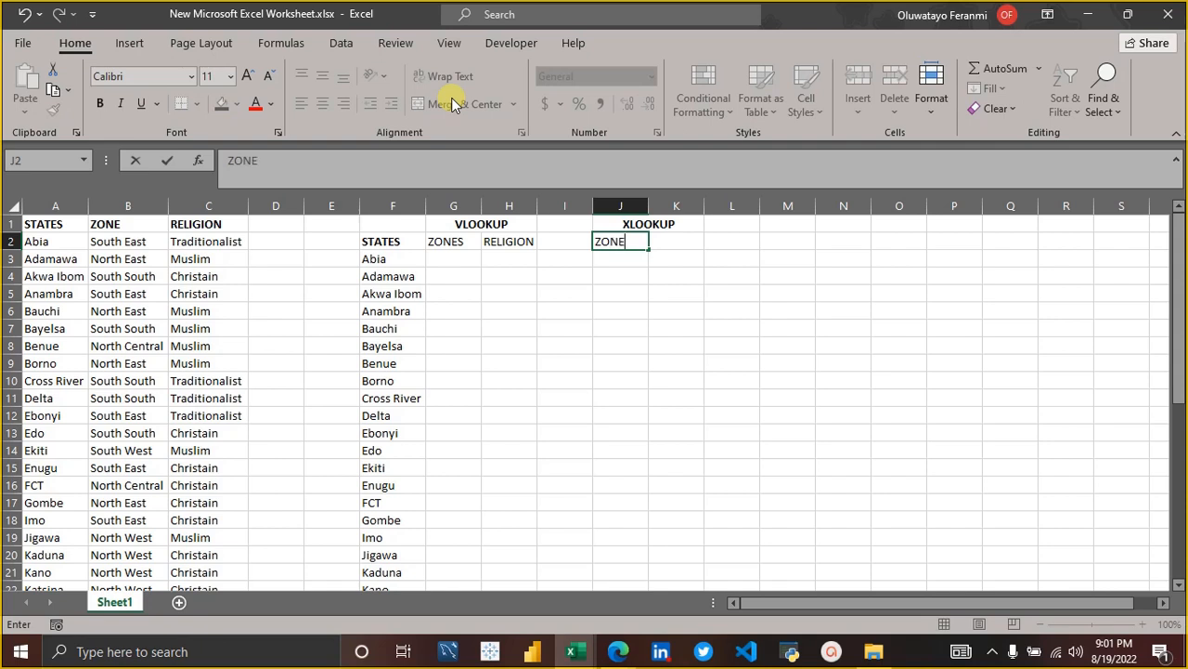
key(Tab)
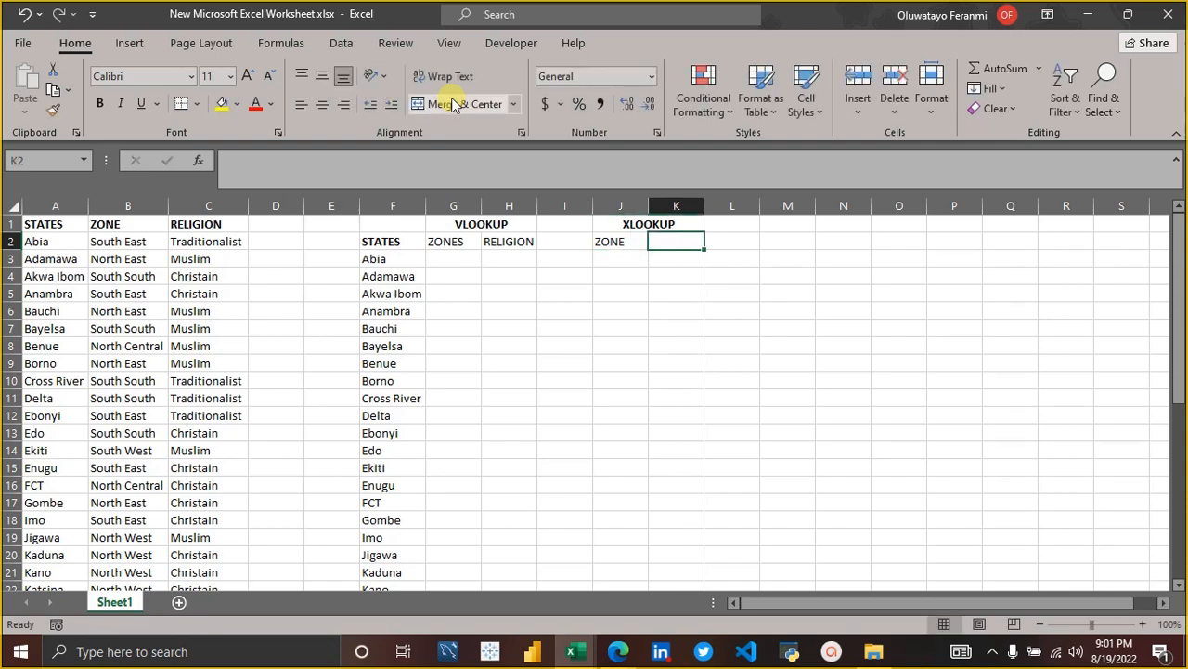
text(RELIG)
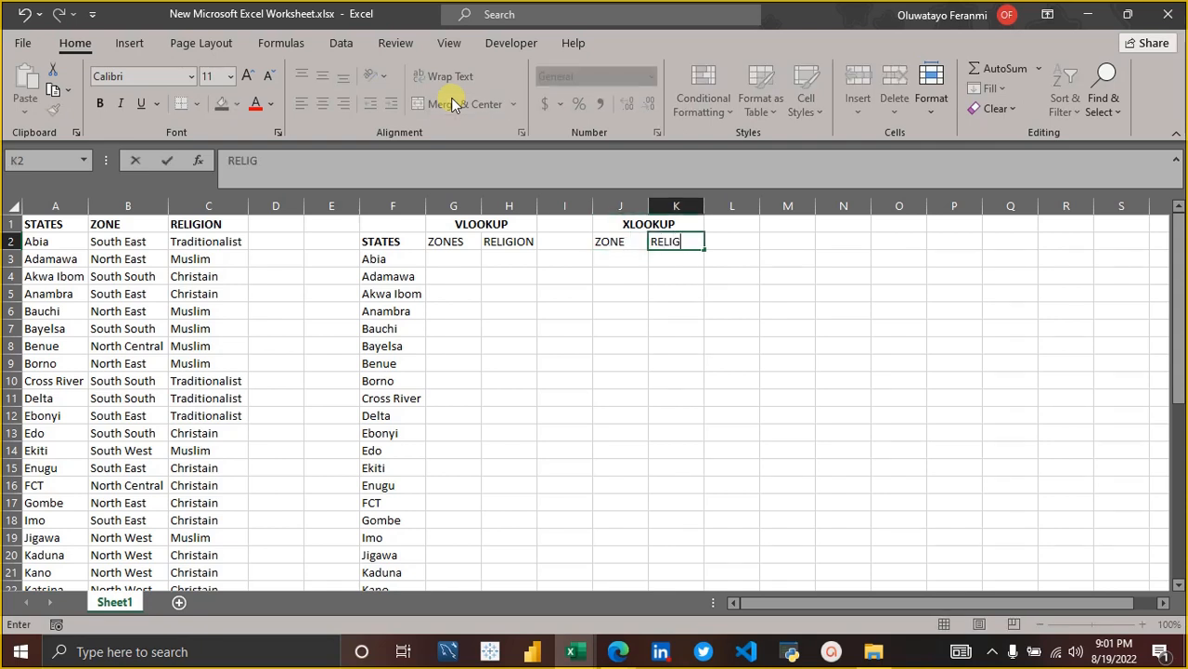
text(ION)
key(Return)
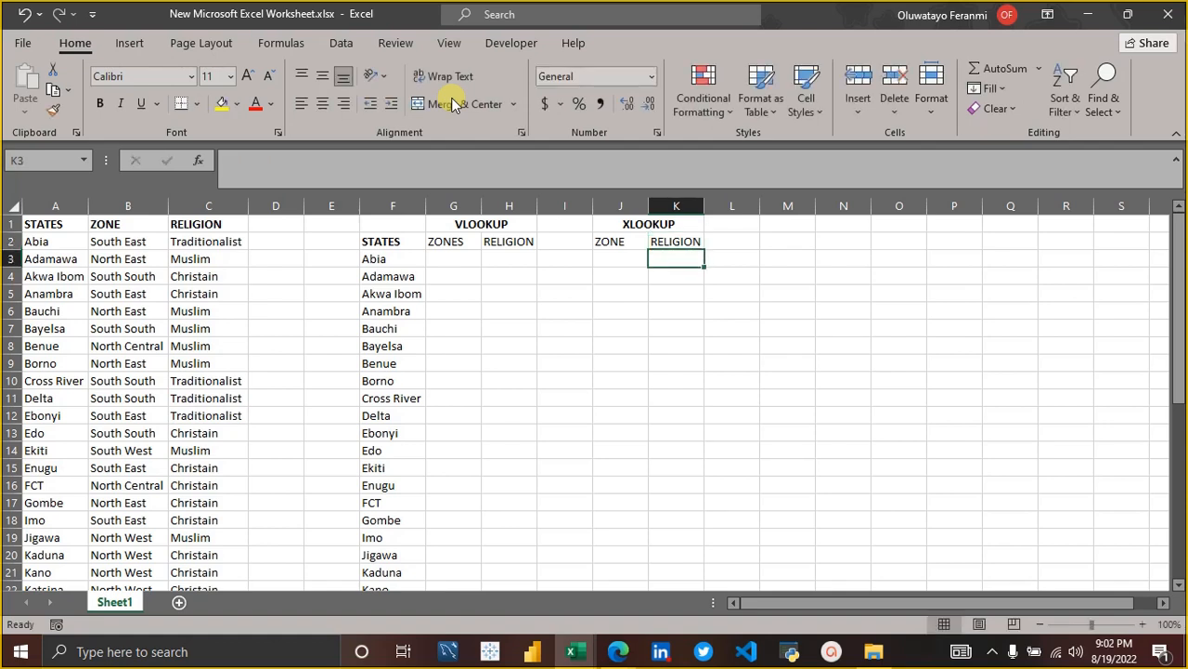
Switch to the Sample Data.xlsx workbook and close it.
click(570, 654)
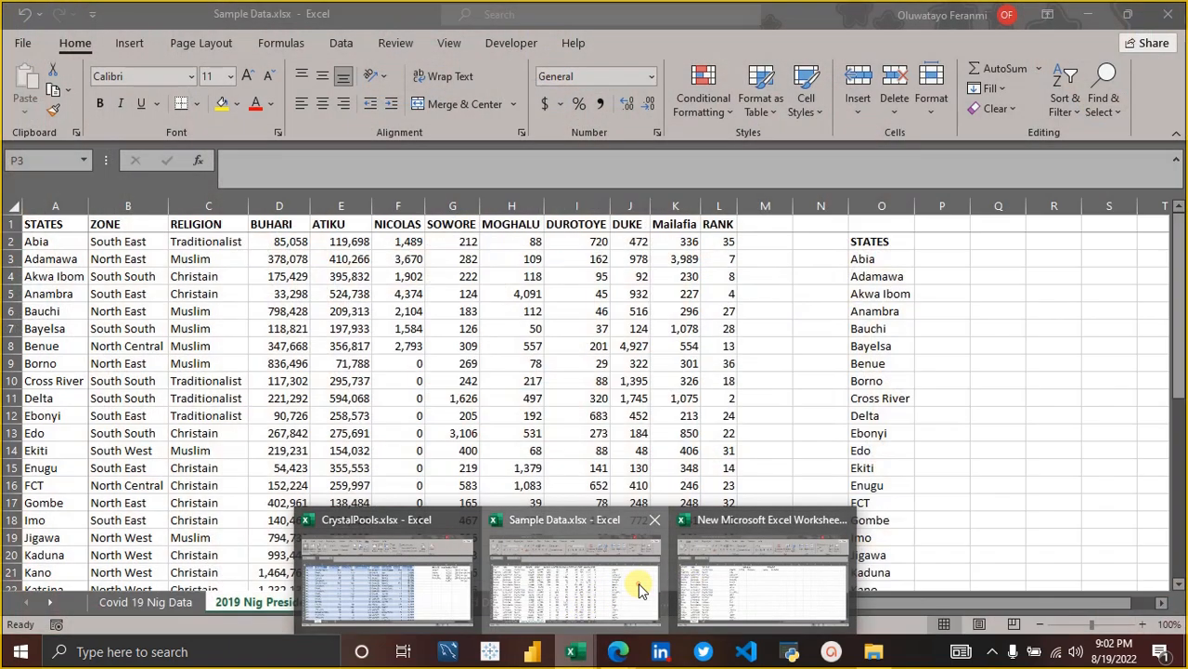
click(613, 557)
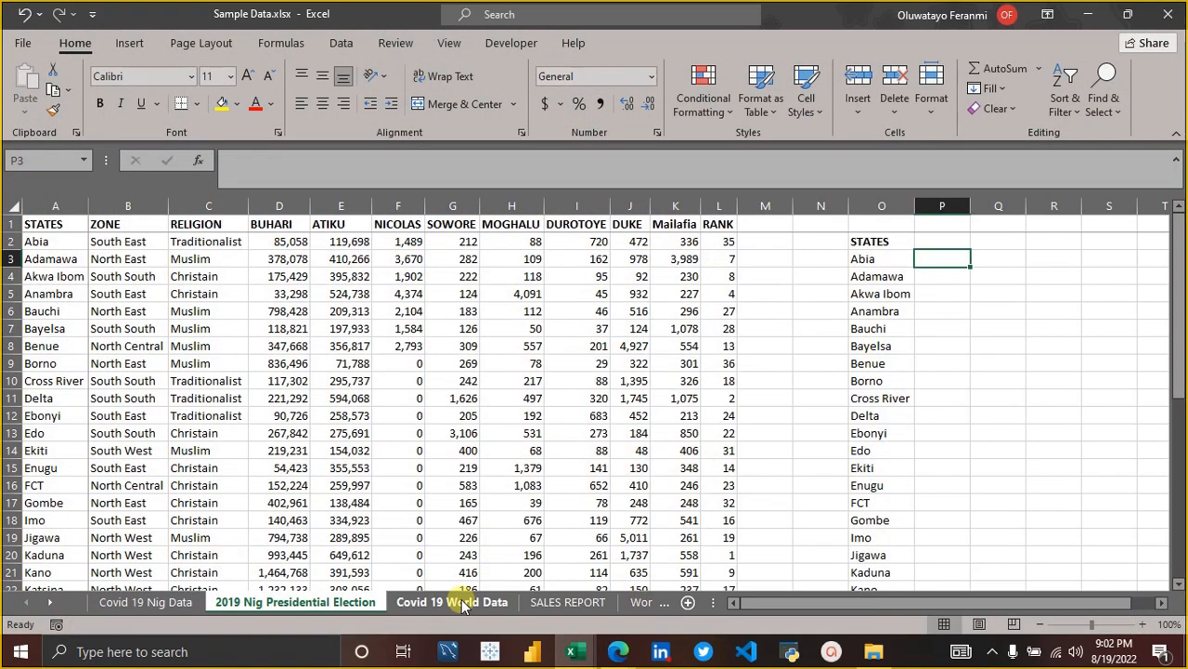
click(1168, 14)
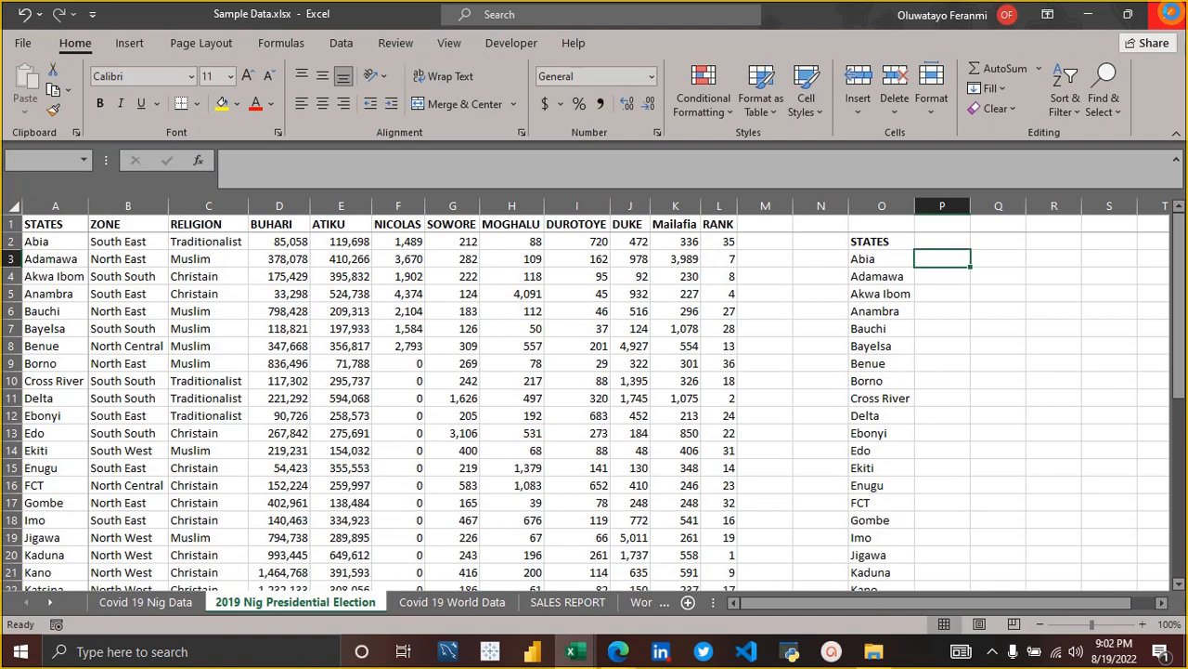
click(599, 344)
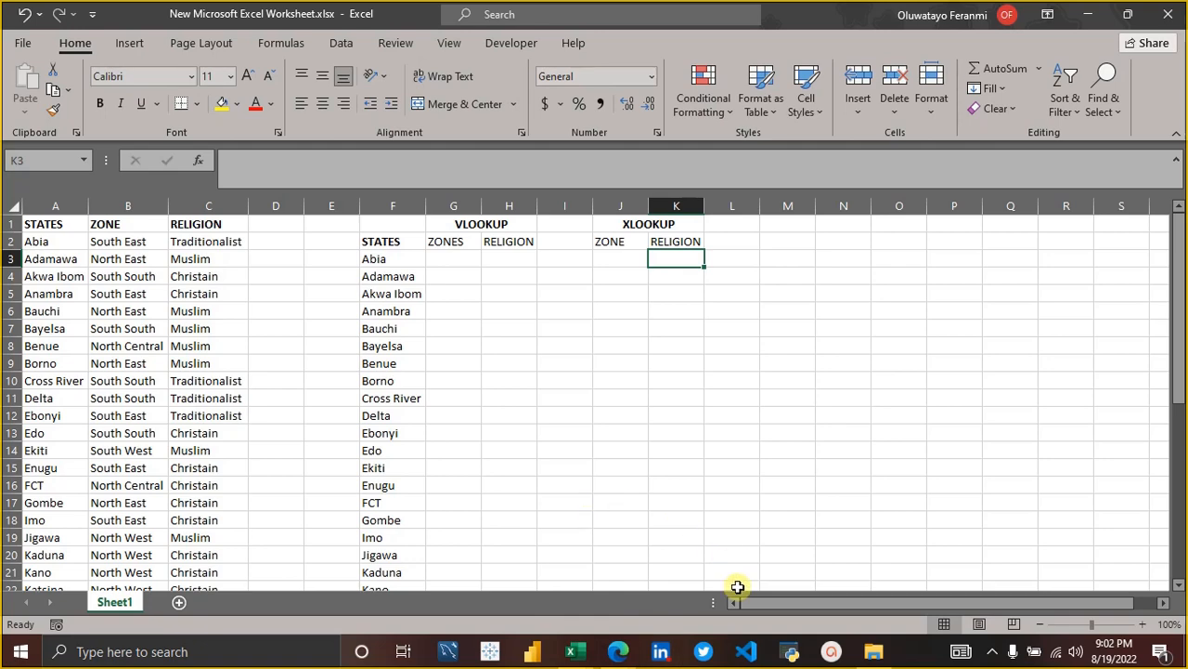
Switch to CrystalPools.xlsx and select the Data validation topic in A7 of the outline sheet.
mouse_move(573, 655)
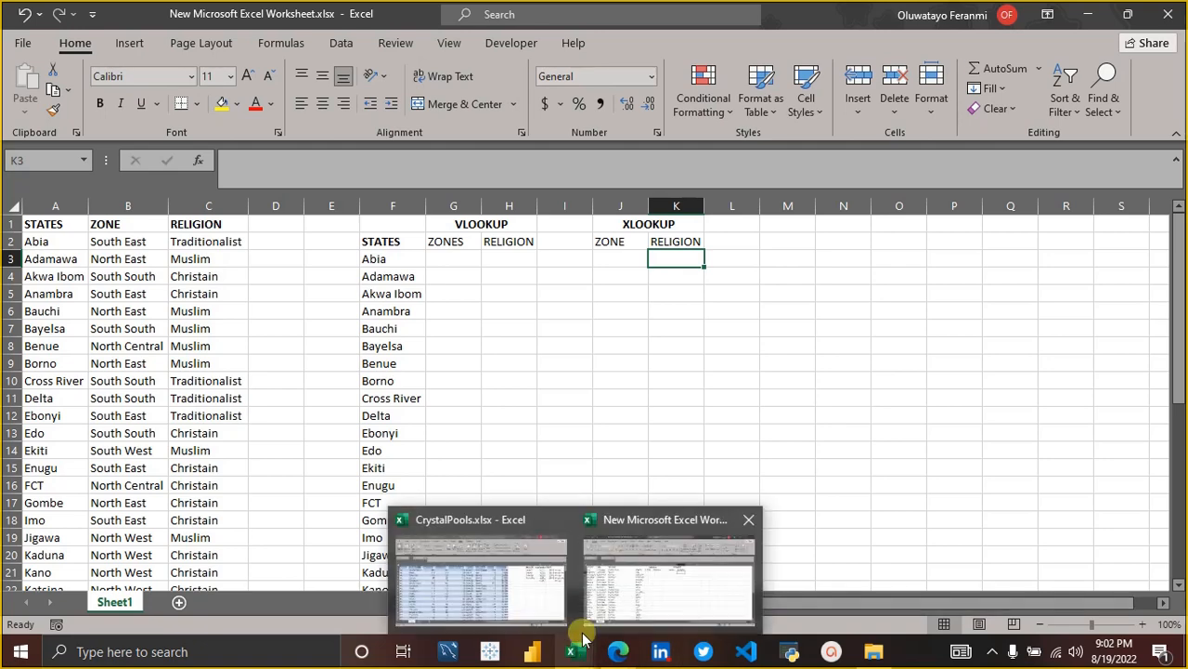
click(533, 599)
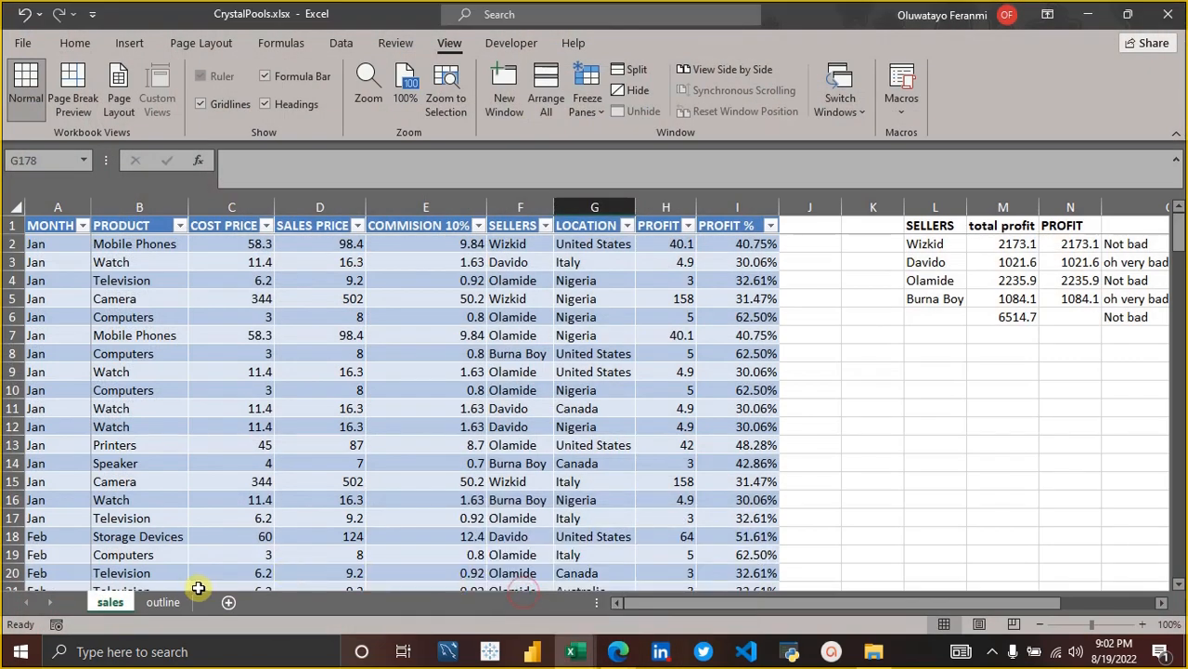
click(164, 602)
click(92, 335)
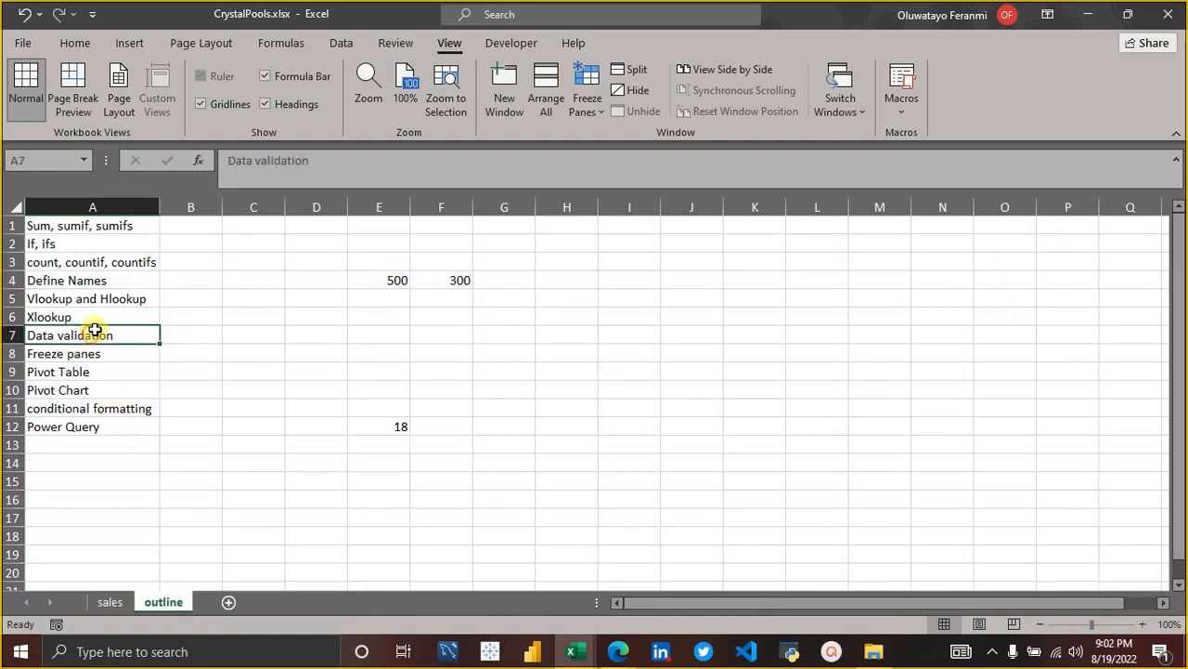
Highlight column A and rows 3 and 4 of the outline sheet to compare vertical and horizontal lookups, ending on the Xlookup topic.
click(130, 301)
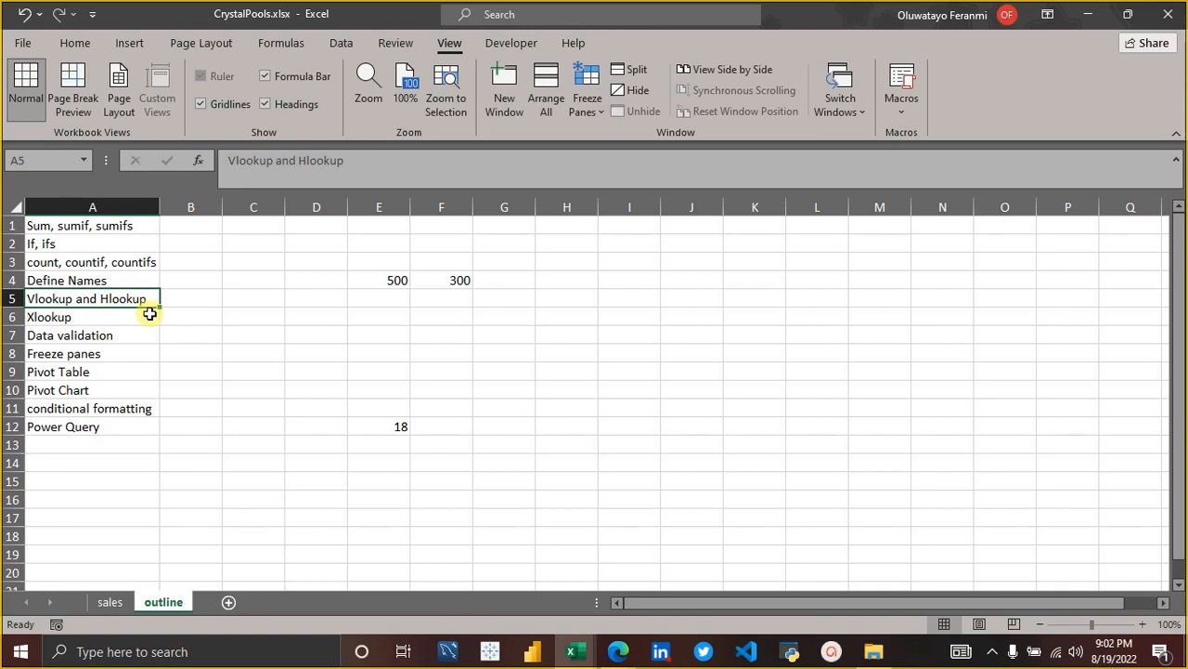
click(131, 207)
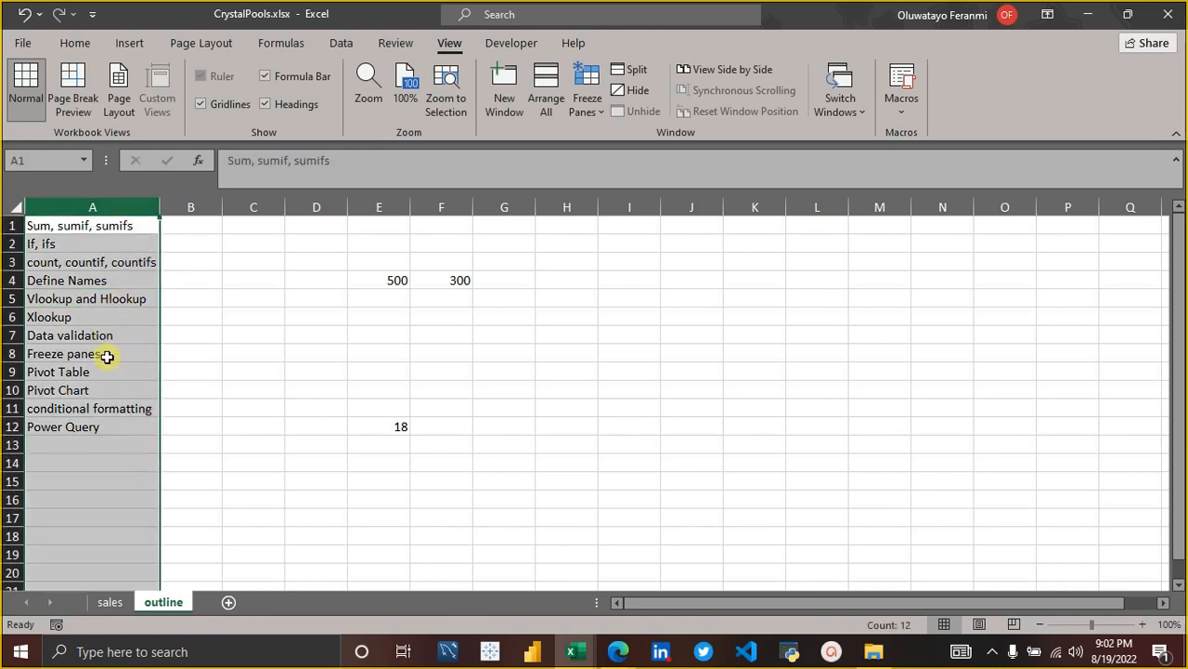
click(11, 261)
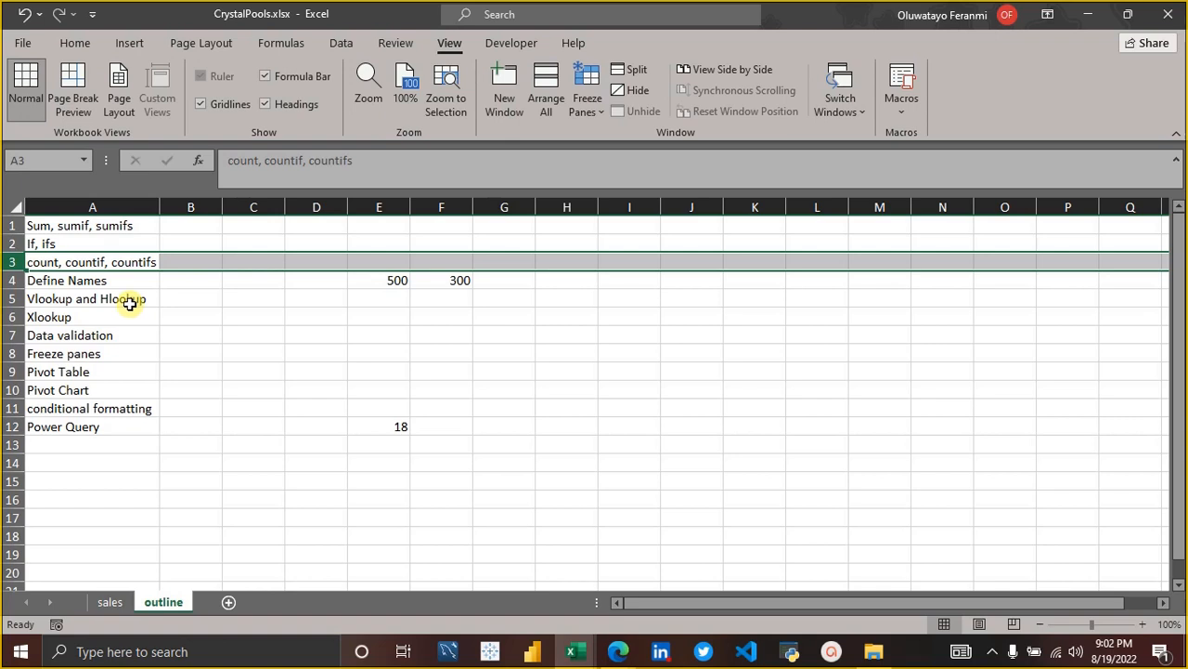
click(117, 206)
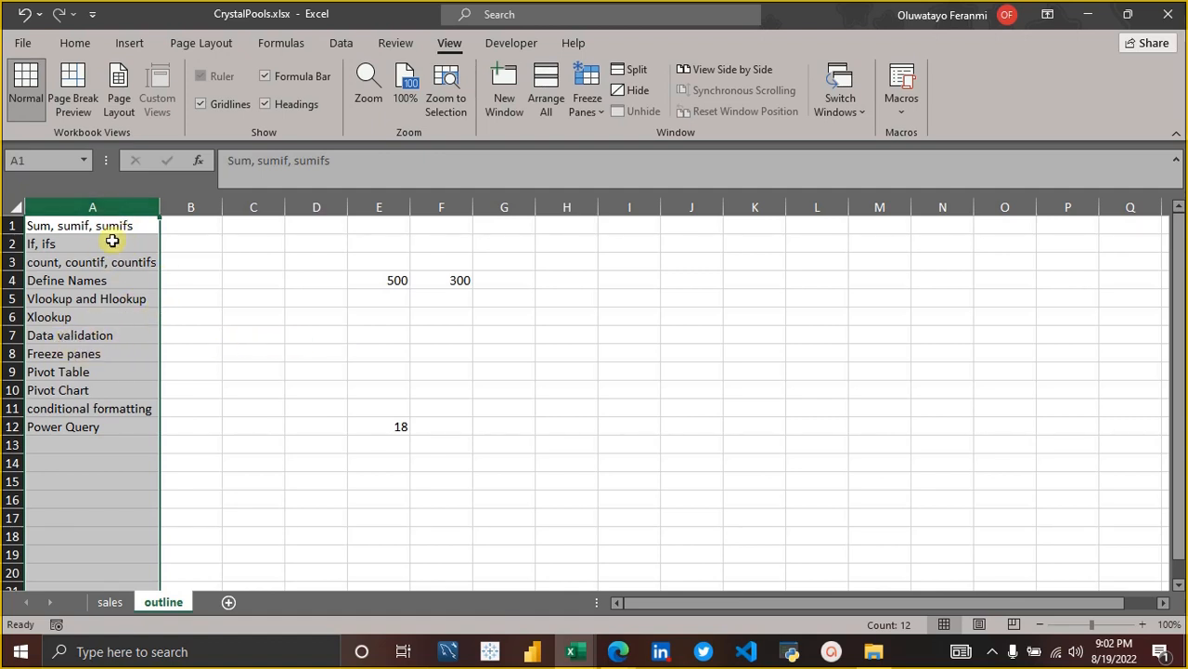
click(115, 210)
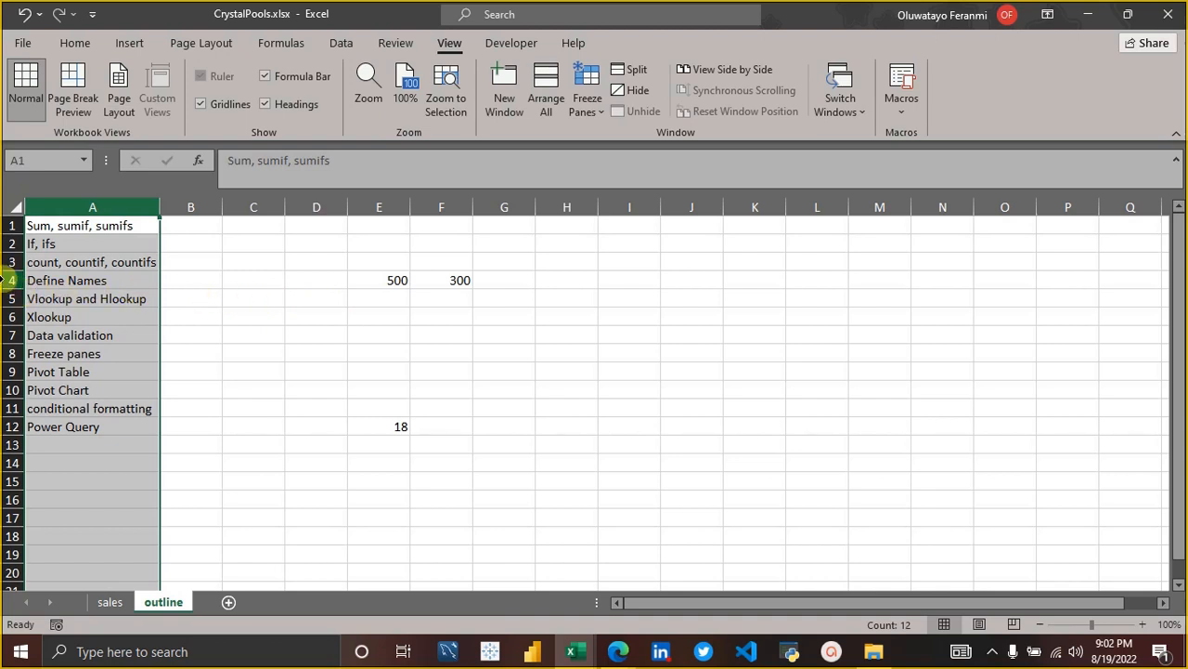
click(11, 279)
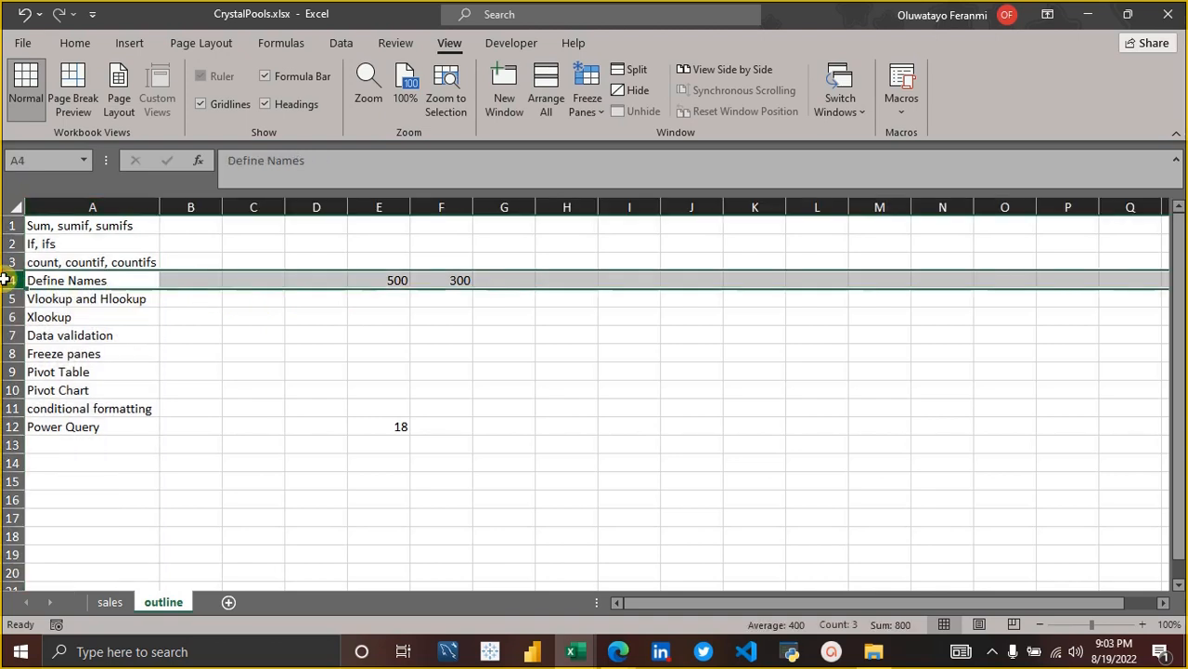
click(136, 299)
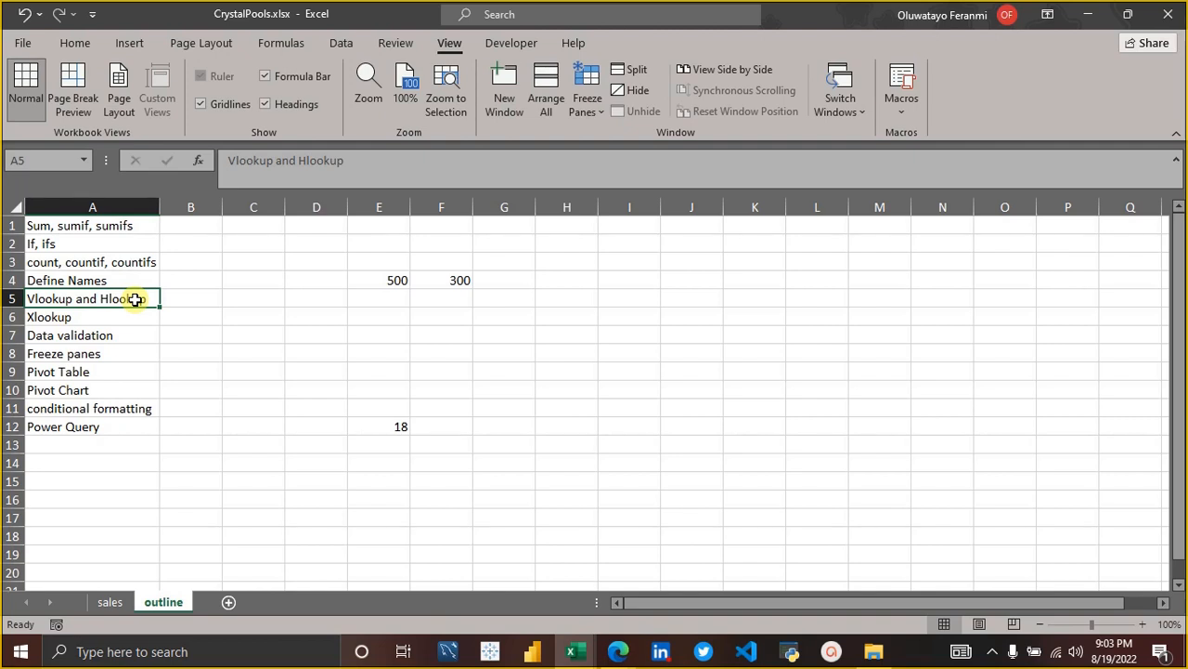
click(15, 261)
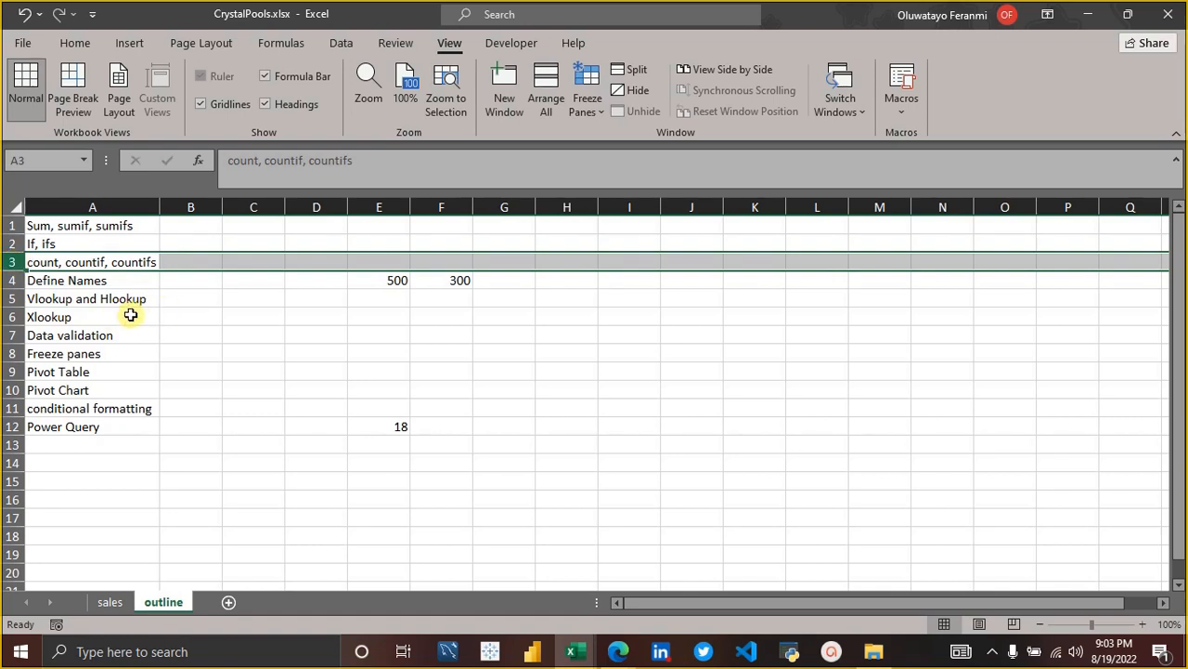
click(72, 303)
click(96, 317)
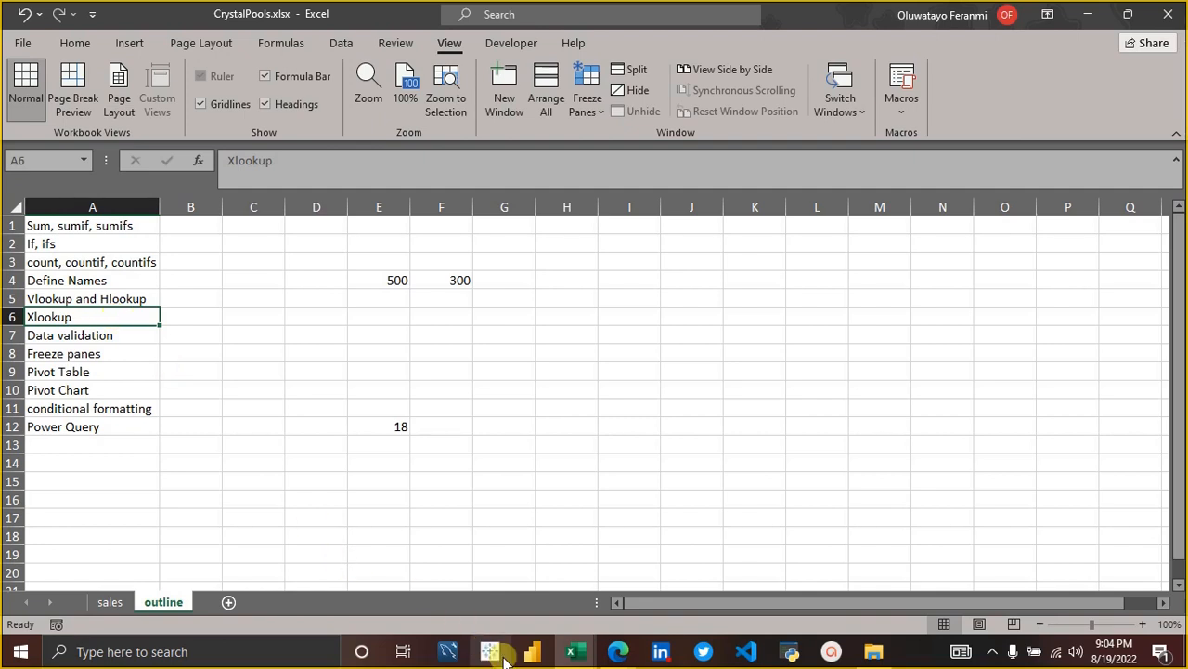
Switch to New Microsoft Excel Worksheet.xlsx and sort only the state names in F3:F39 from Z to A, without expanding the selection.
mouse_move(568, 658)
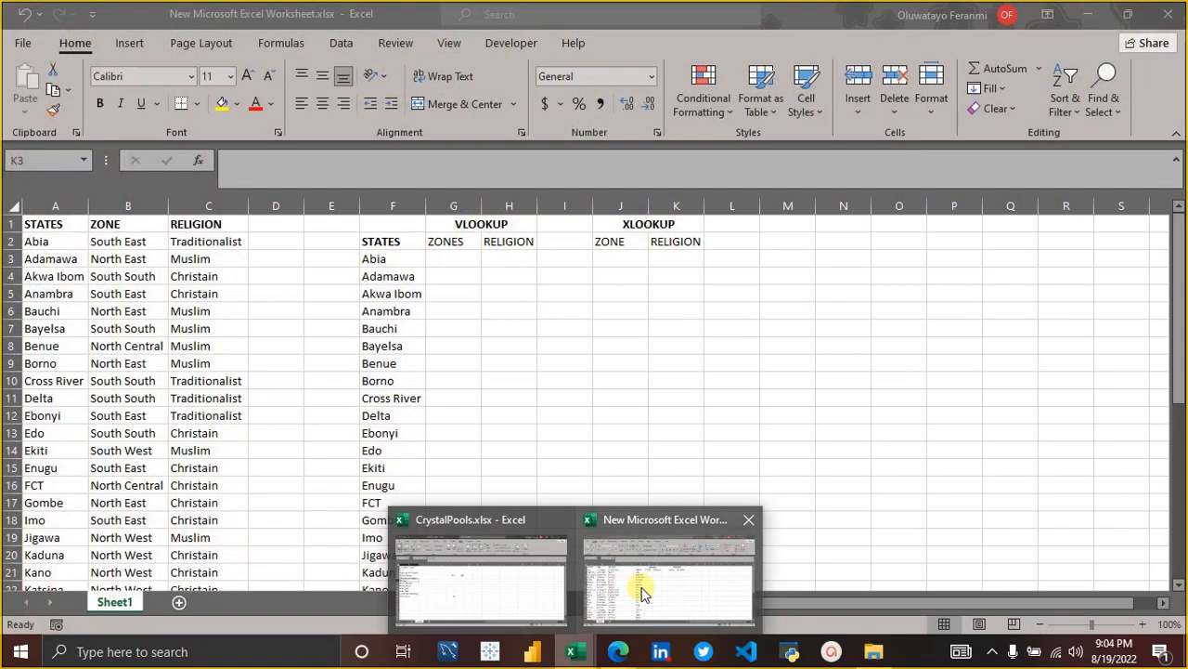
click(640, 585)
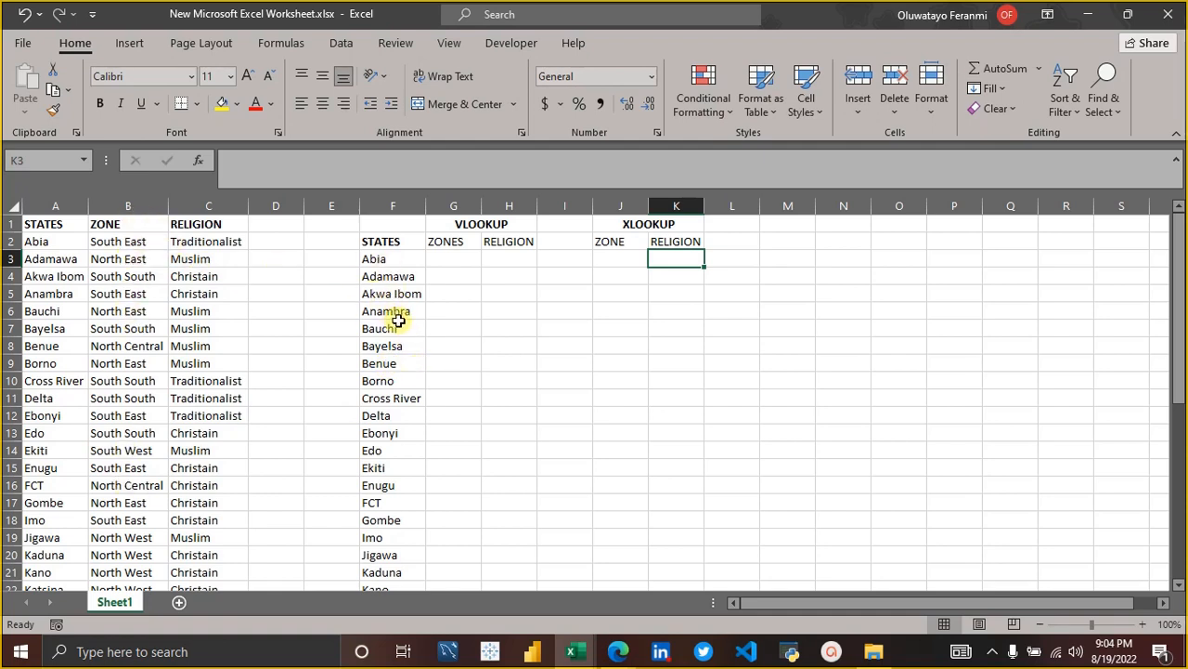
click(401, 258)
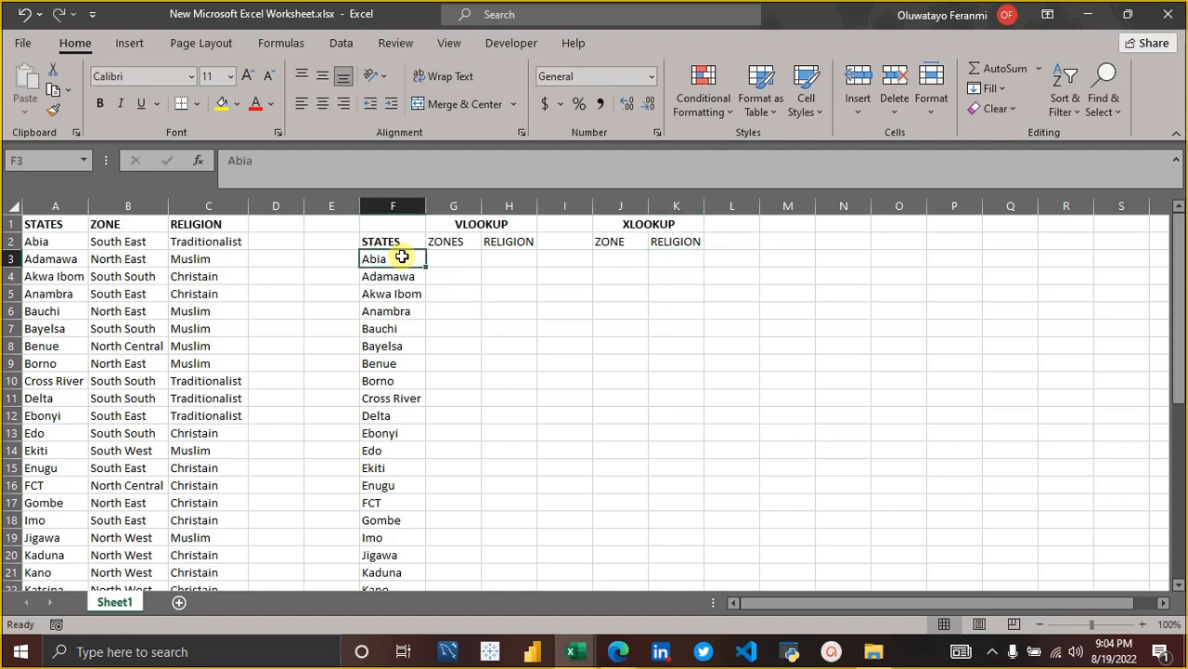
key(shift+Left)
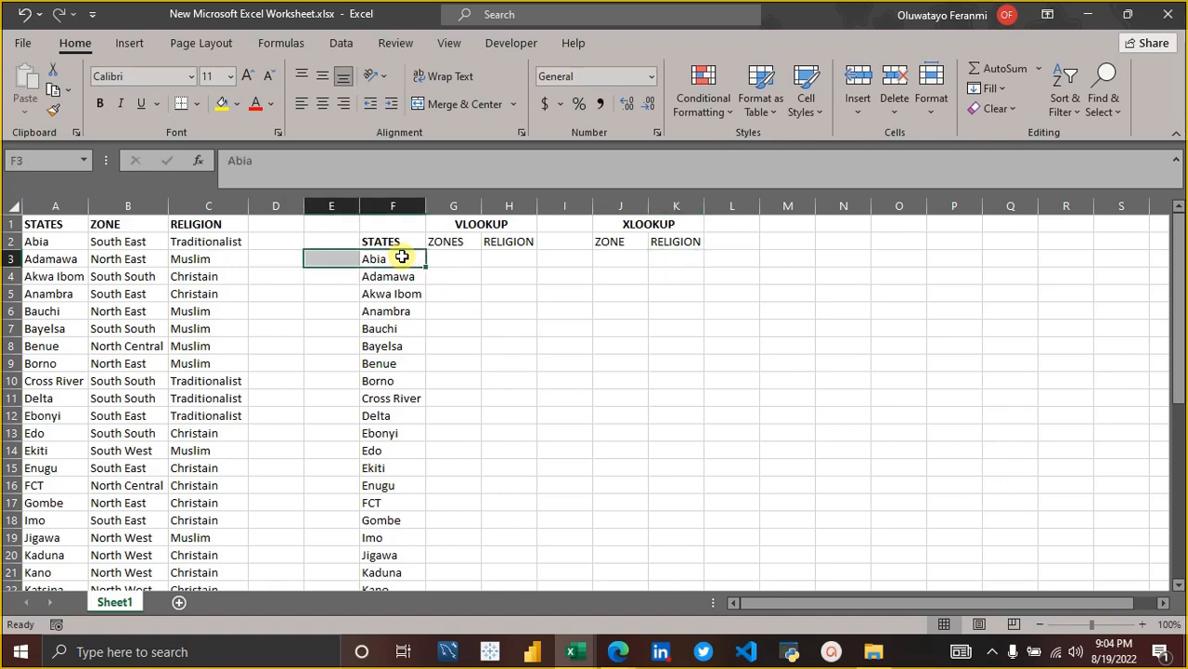
key(Down)
key(Up)
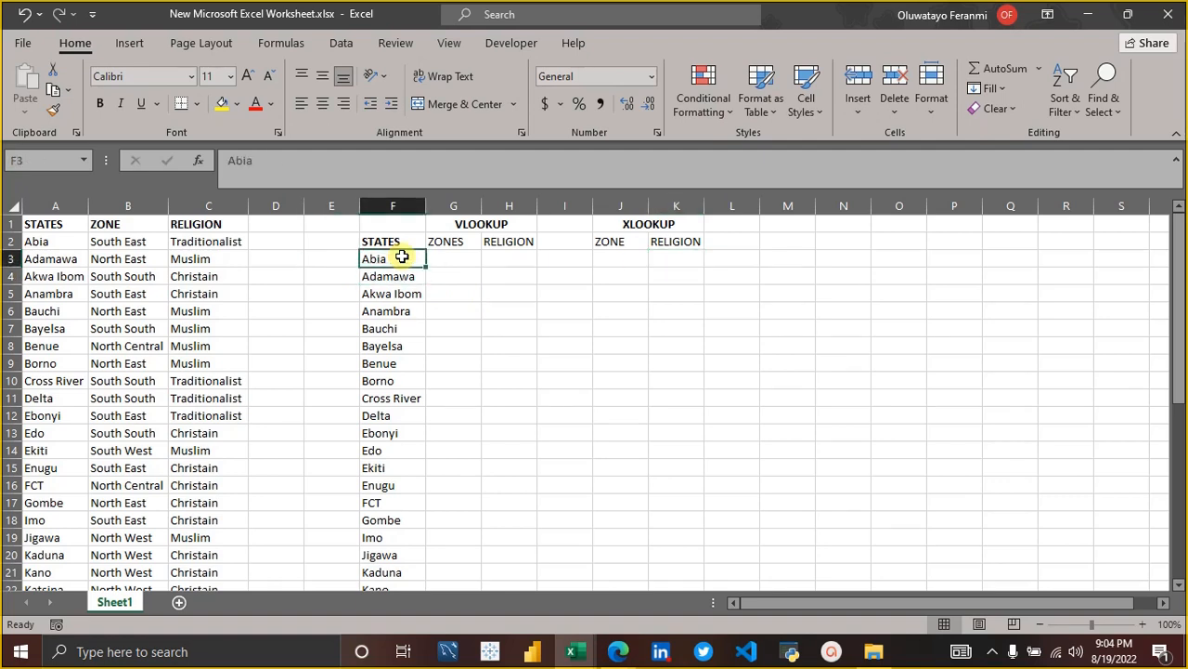
key(ctrl+shift+Down)
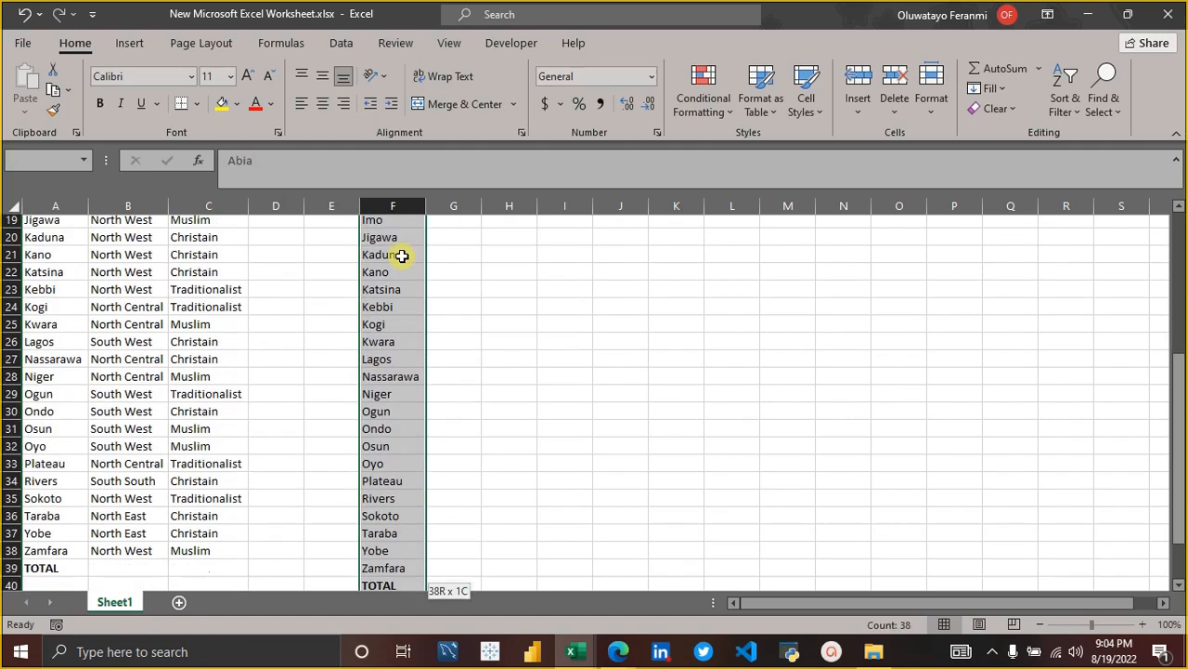
key(shift+Up)
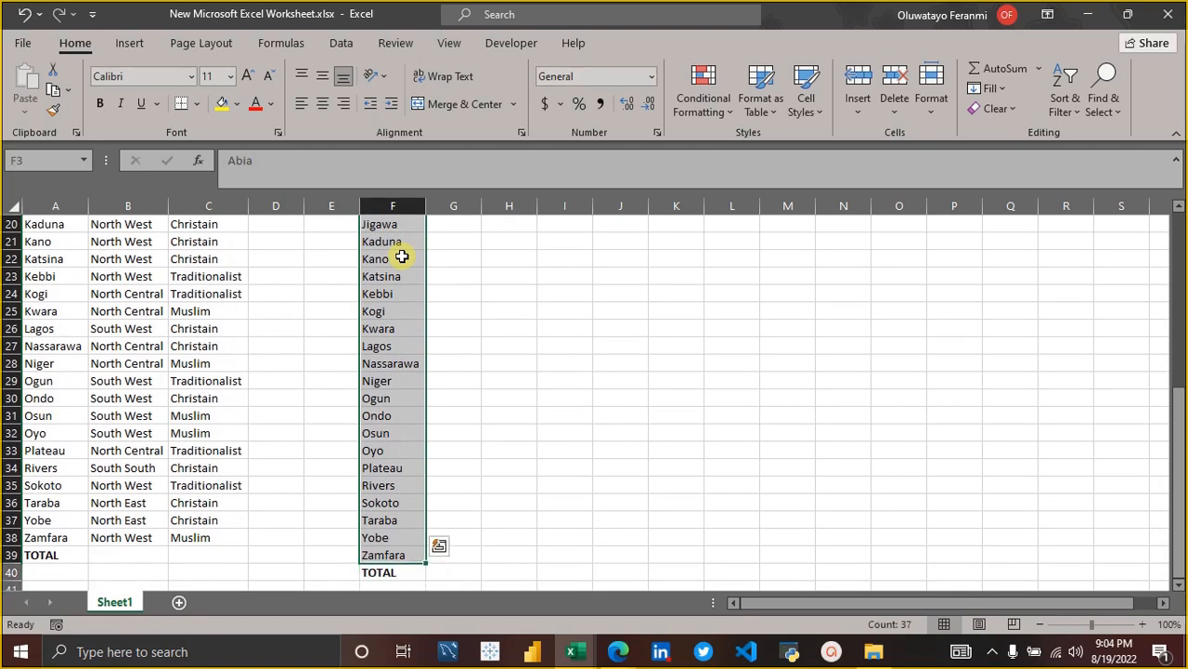
right_click(402, 256)
mouse_move(565, 462)
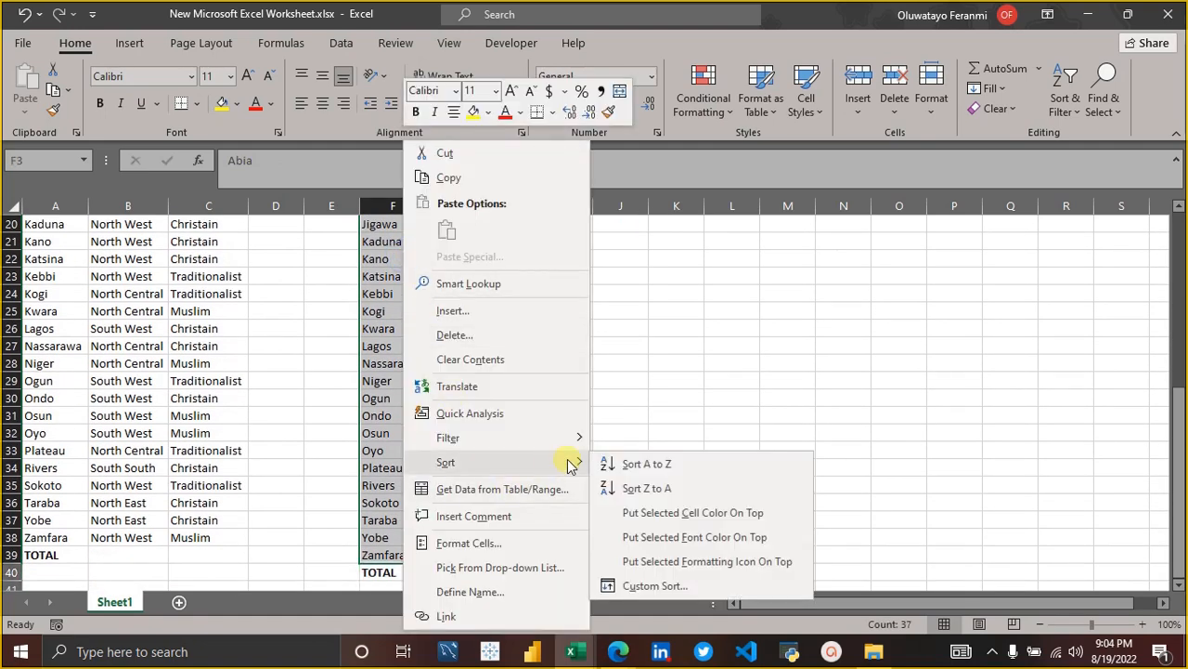
click(648, 487)
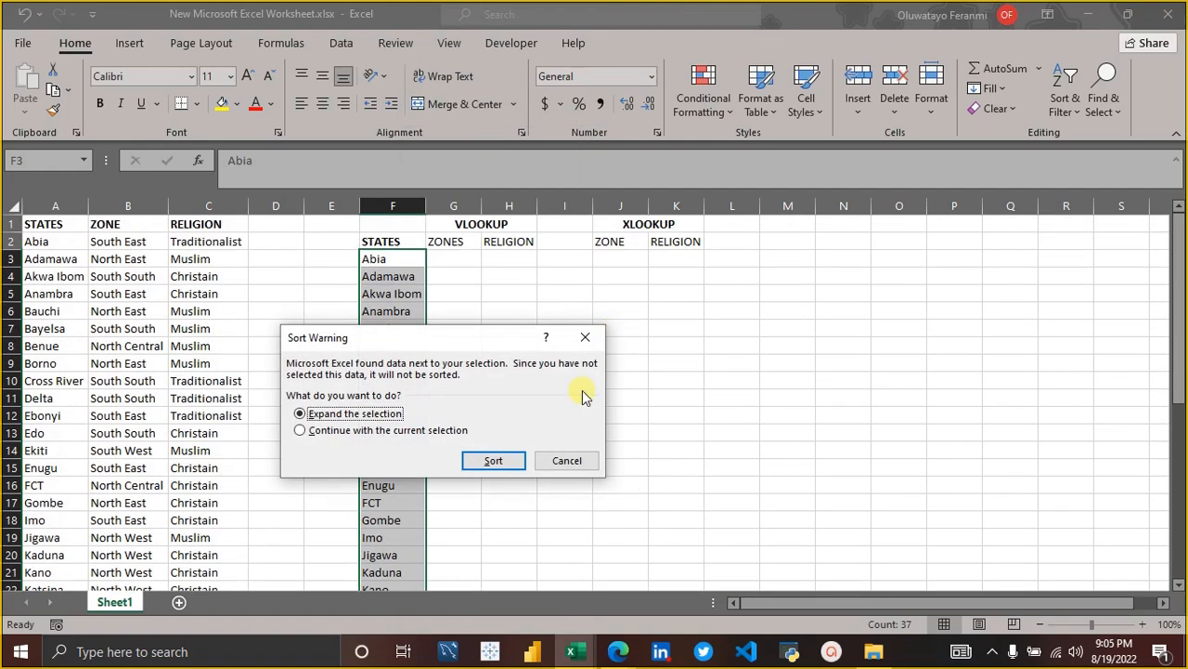
click(430, 433)
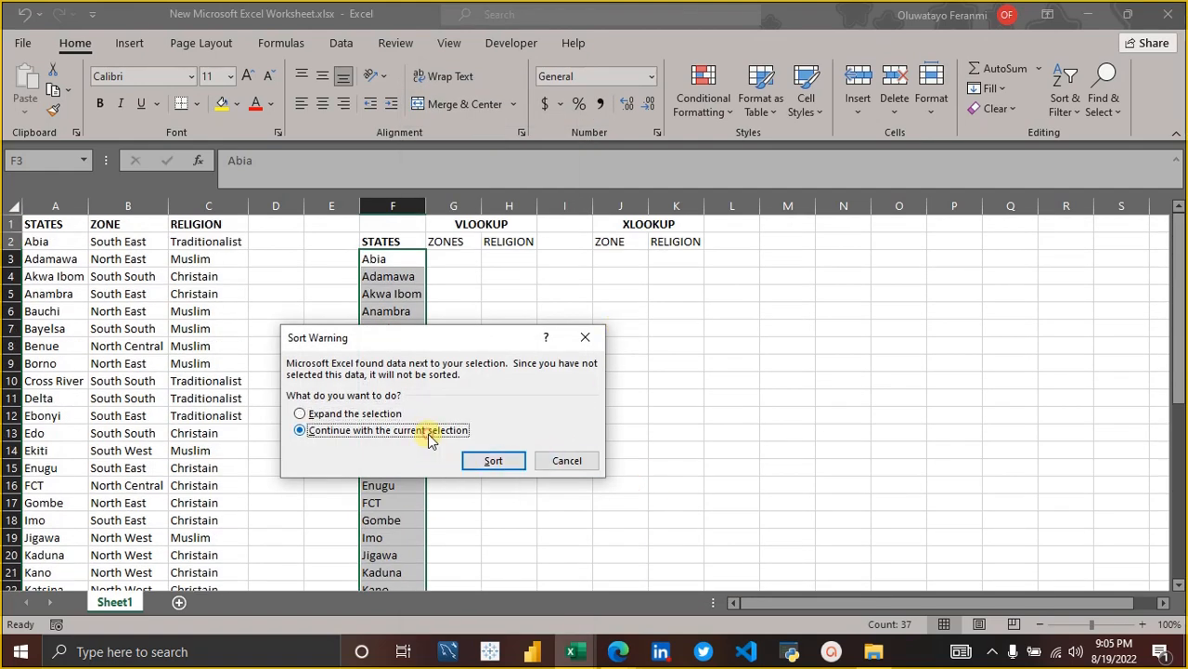
click(493, 467)
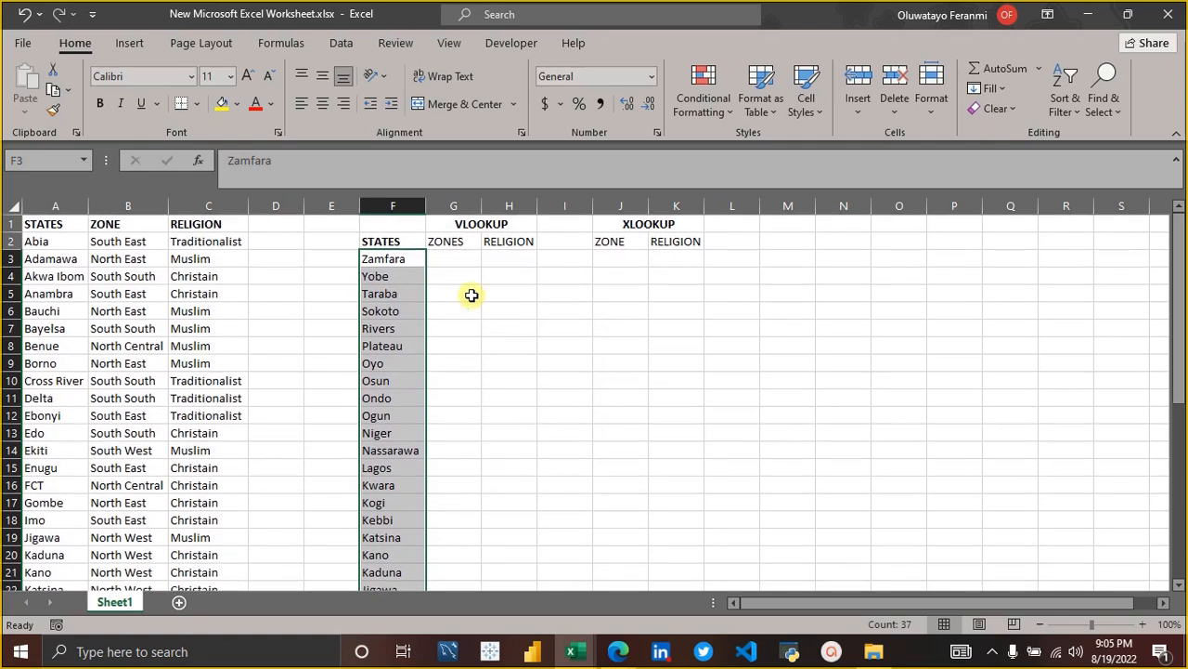
Begin a VLOOKUP formula in G3 under the ZONES heading.
click(468, 293)
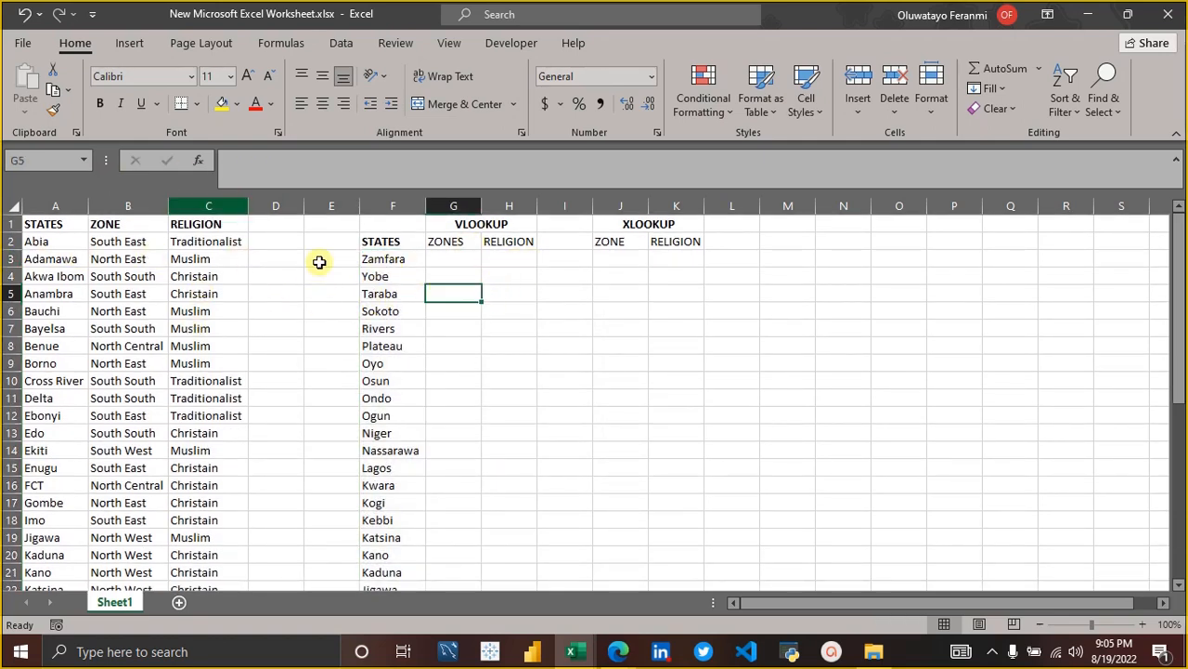
click(442, 258)
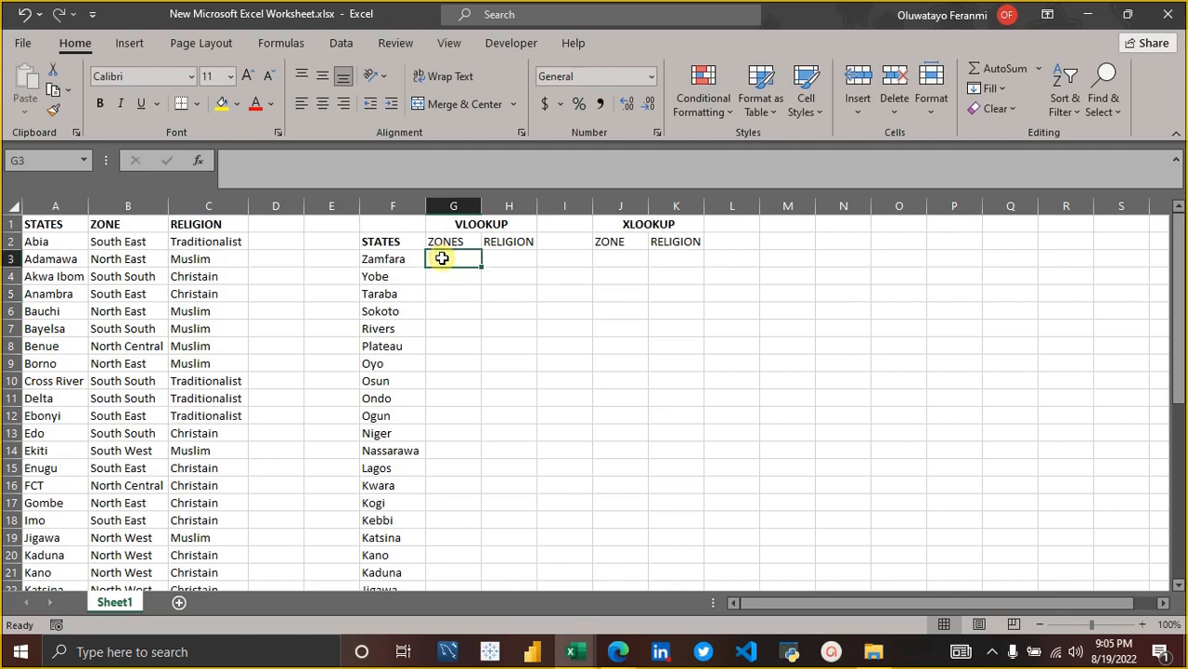
text(=V)
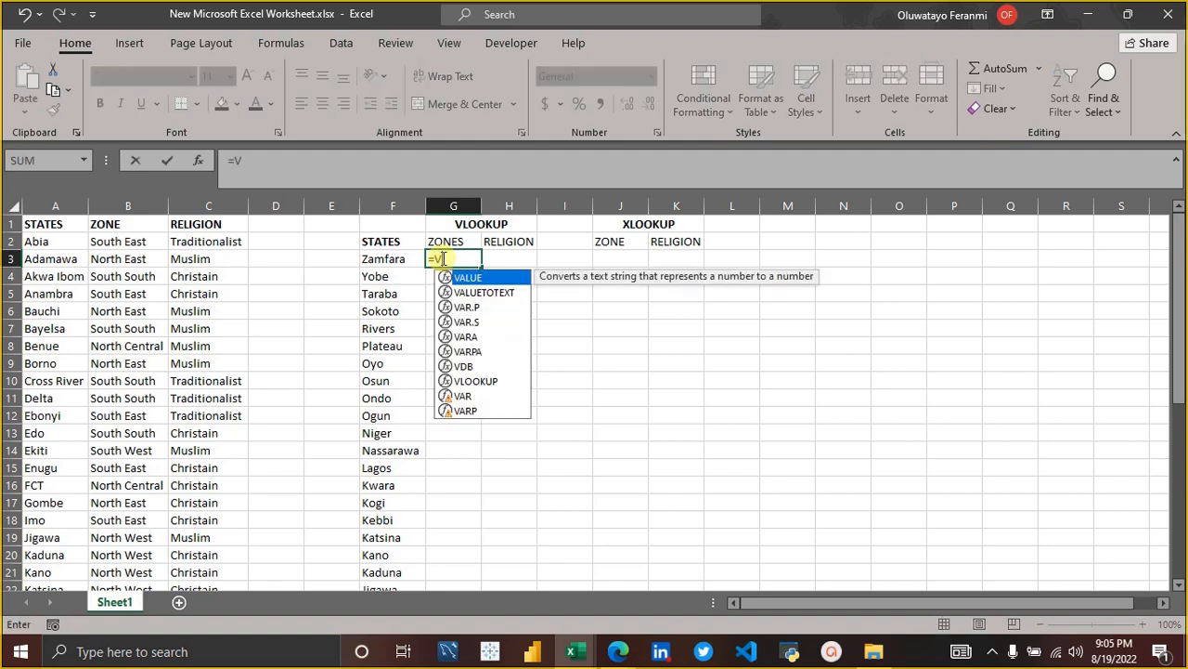
text(LO)
key(Tab)
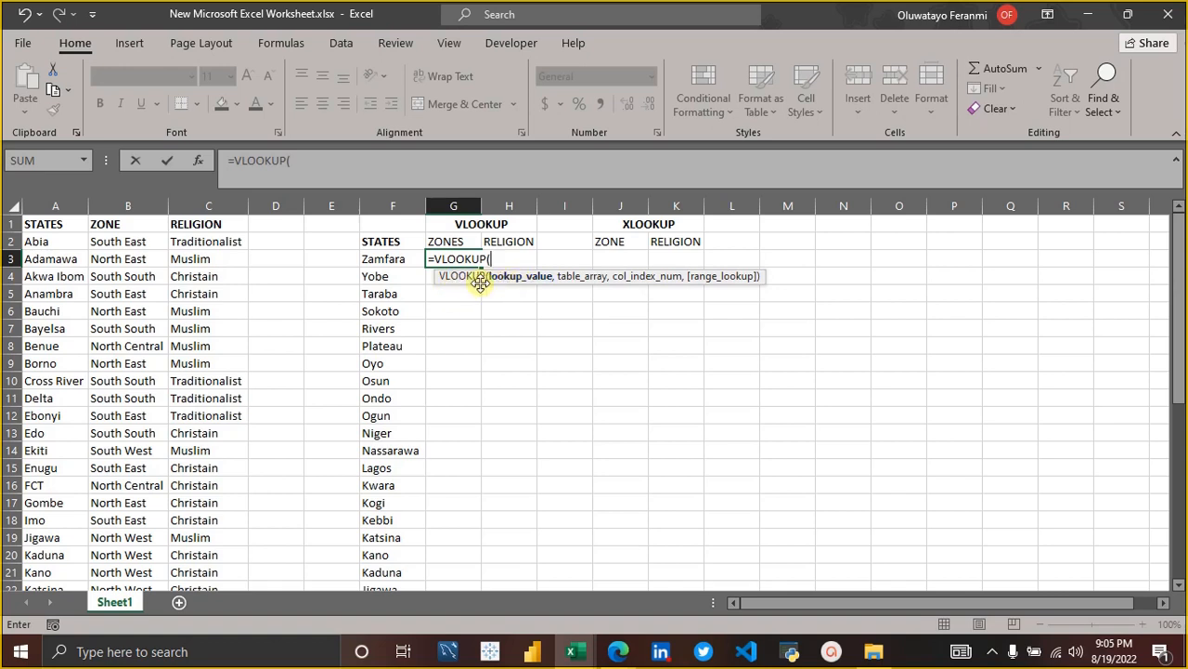
click(390, 259)
key(BackSpace)
key(BackSpace)
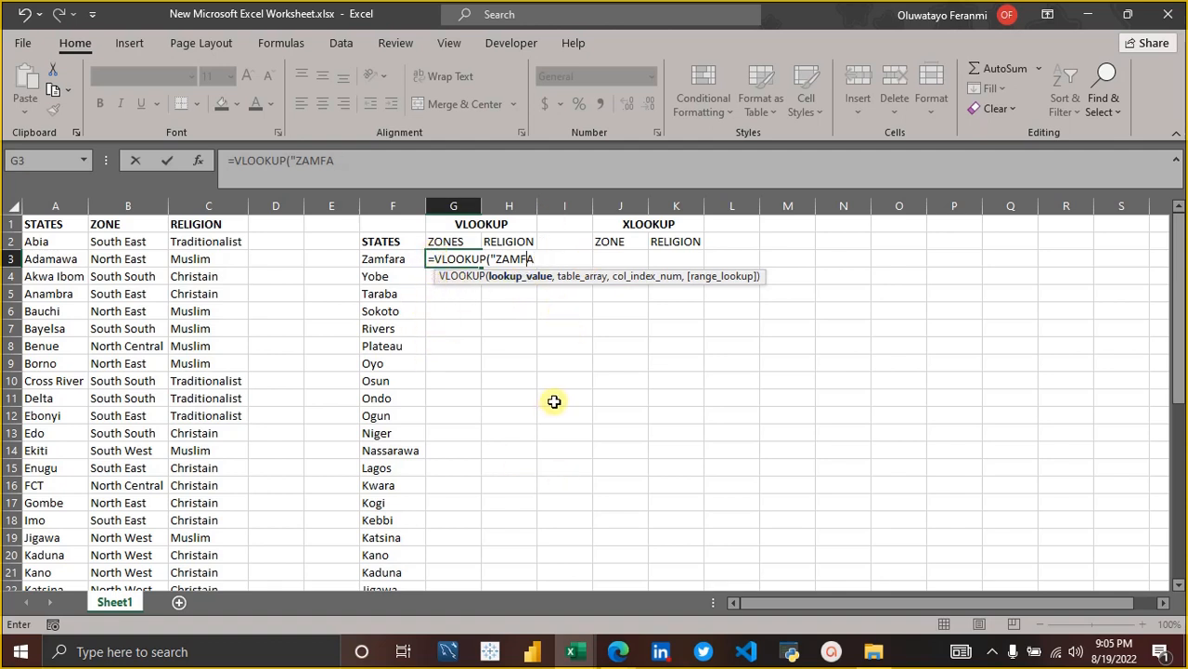
key(BackSpace)
key(BackSpace)
key(BackSpace)
key(BackSpace)
key(BackSpace)
key(BackSpace)
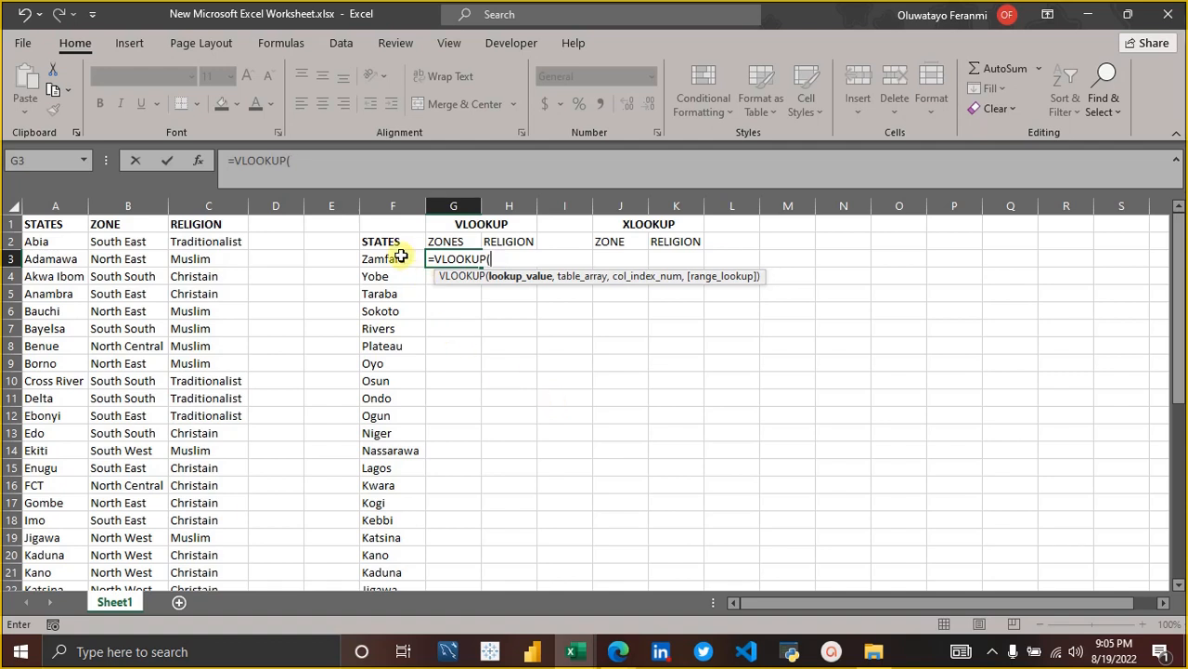
Give the VLOOKUP in G3 cell F3 as its lookup value and A1:C38, excluding the TOTAL row, as its table array.
click(400, 256)
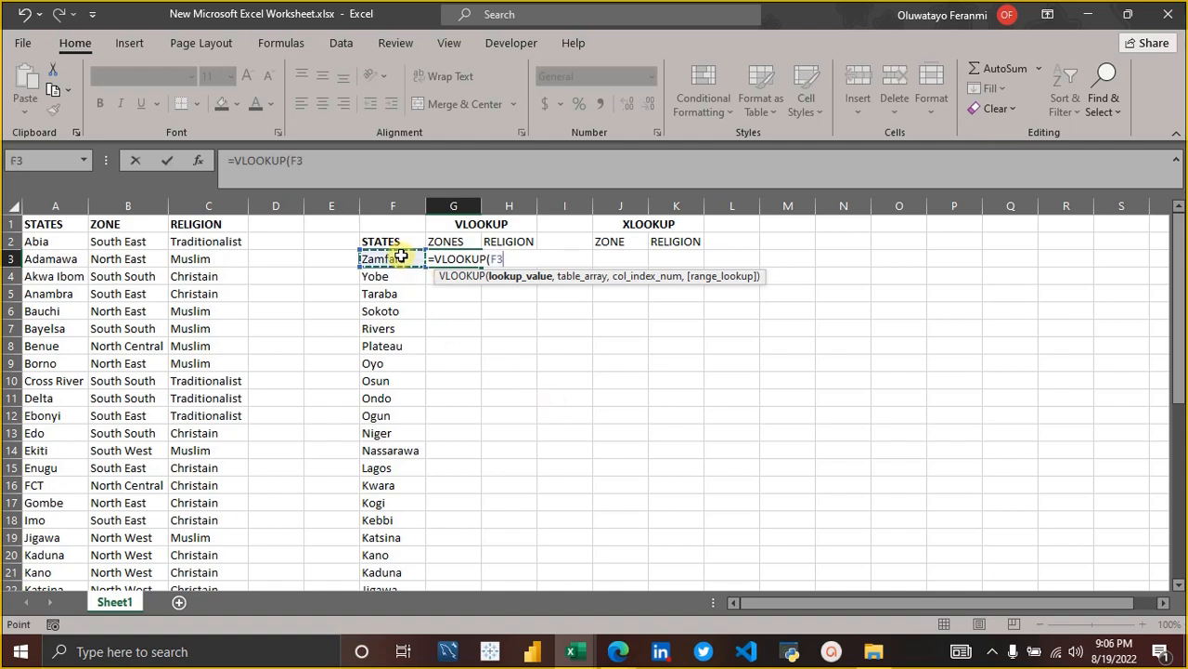
text(,)
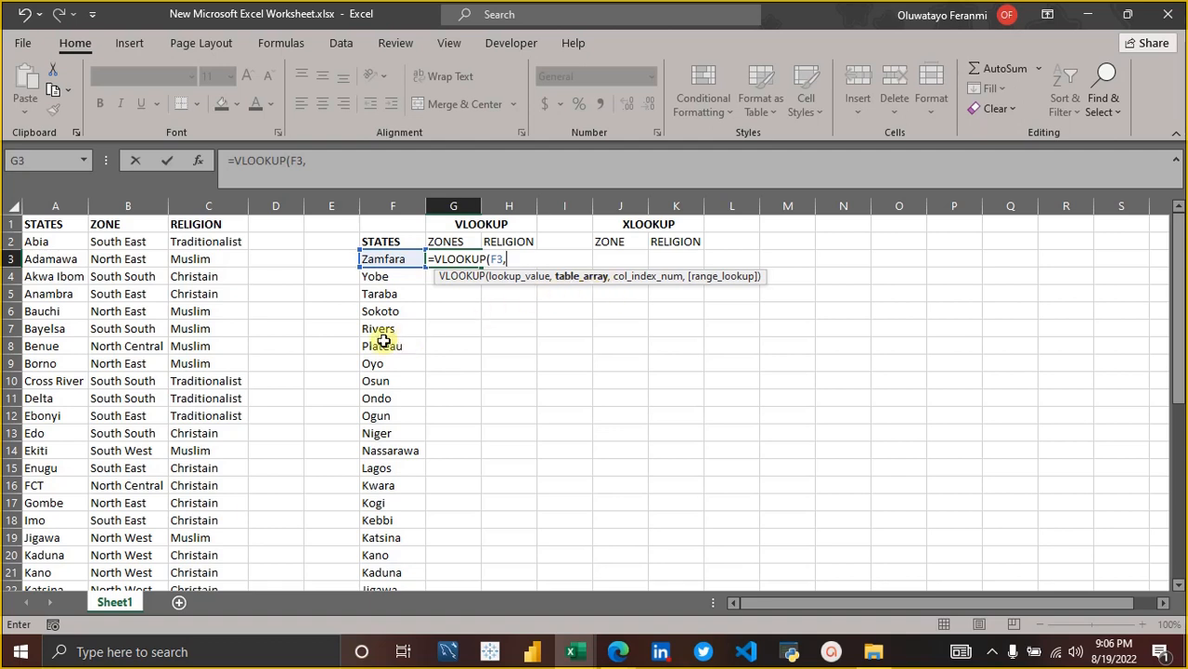
click(45, 225)
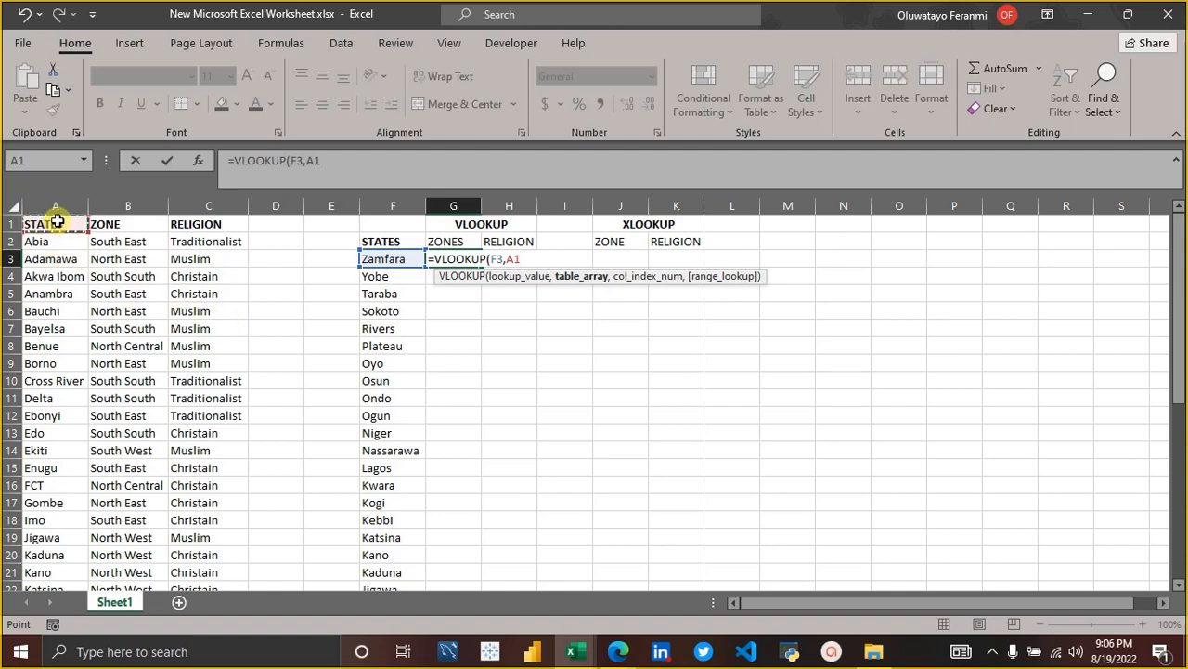
key(shift+Right)
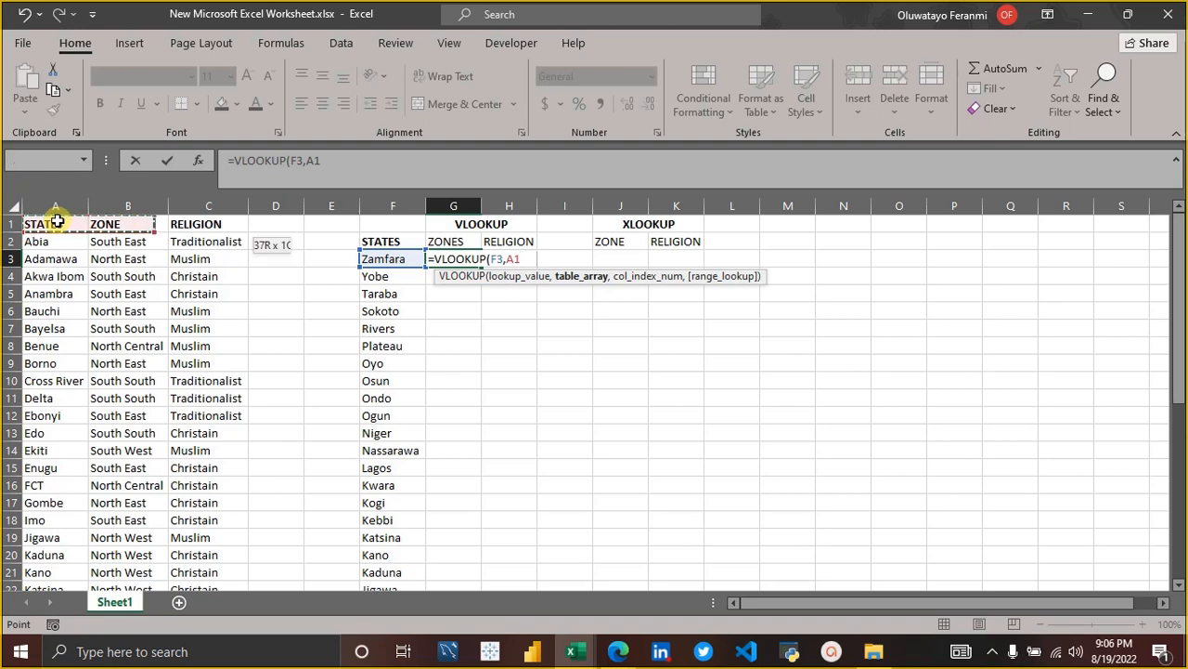
key(shift+Right)
key(ctrl+shift+Down)
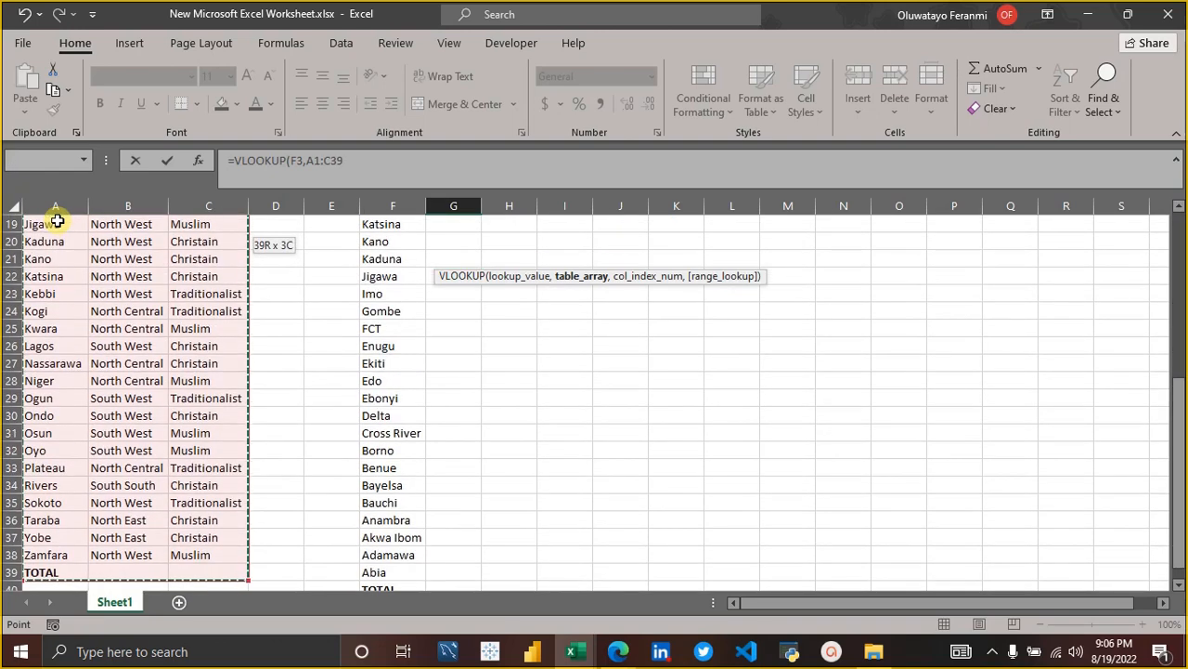
key(ctrl+shift+Up)
key(ctrl+shift+Down)
key(shift+Up)
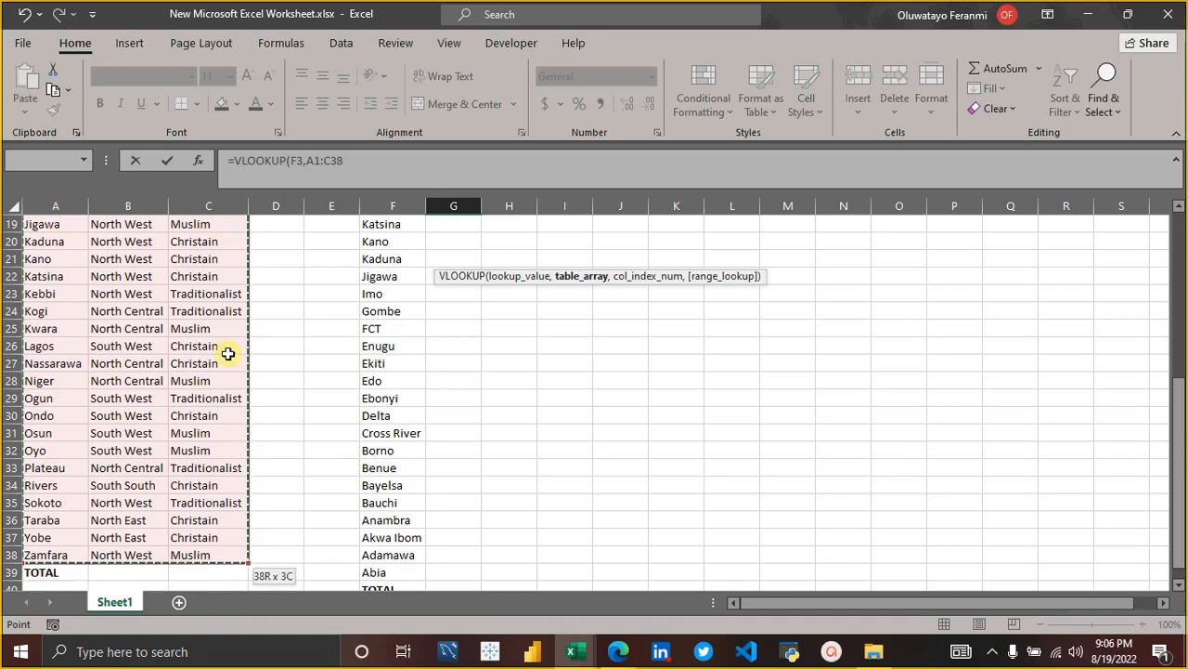
scroll(383, 325, up, 6)
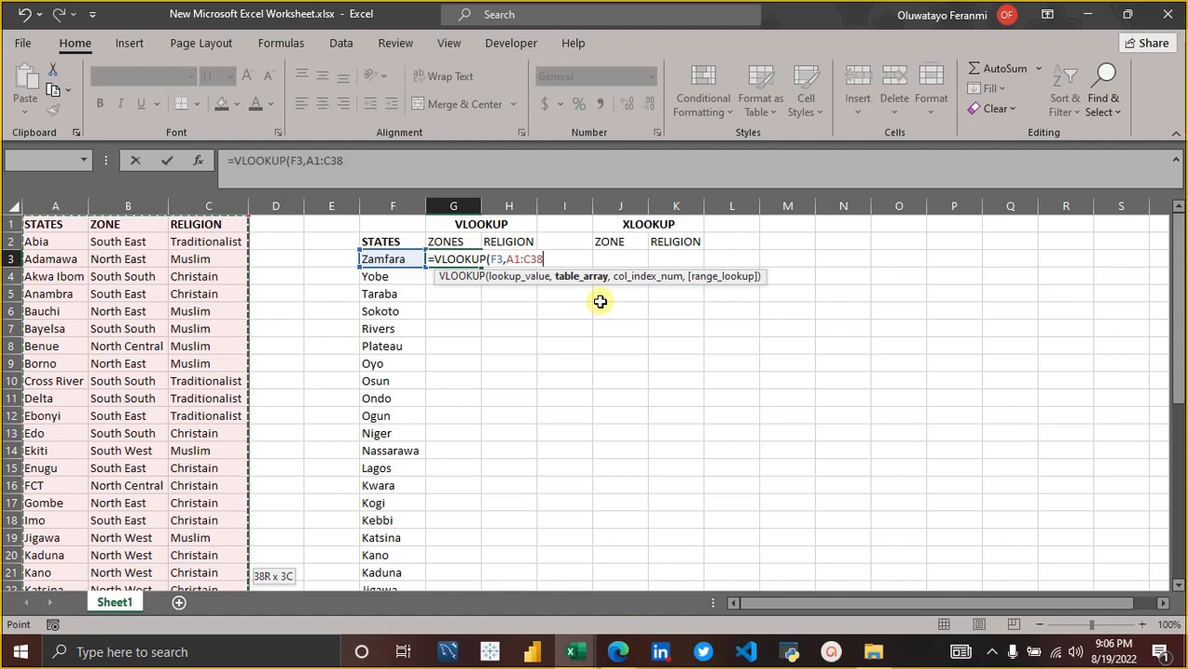
text(,2,)
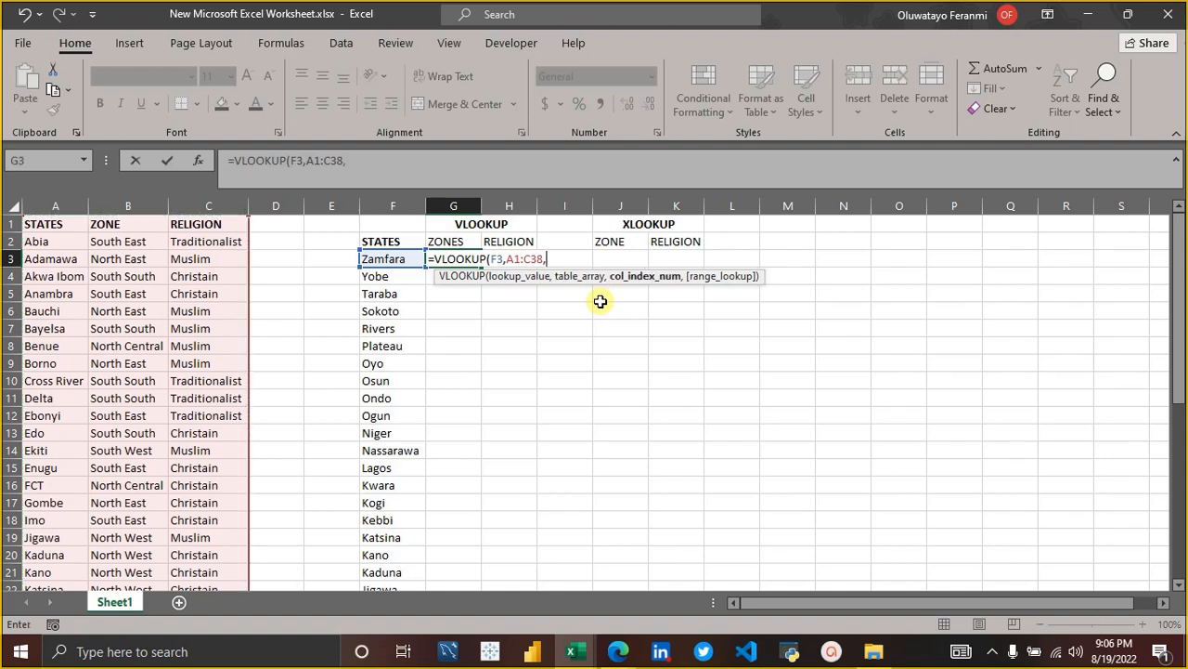
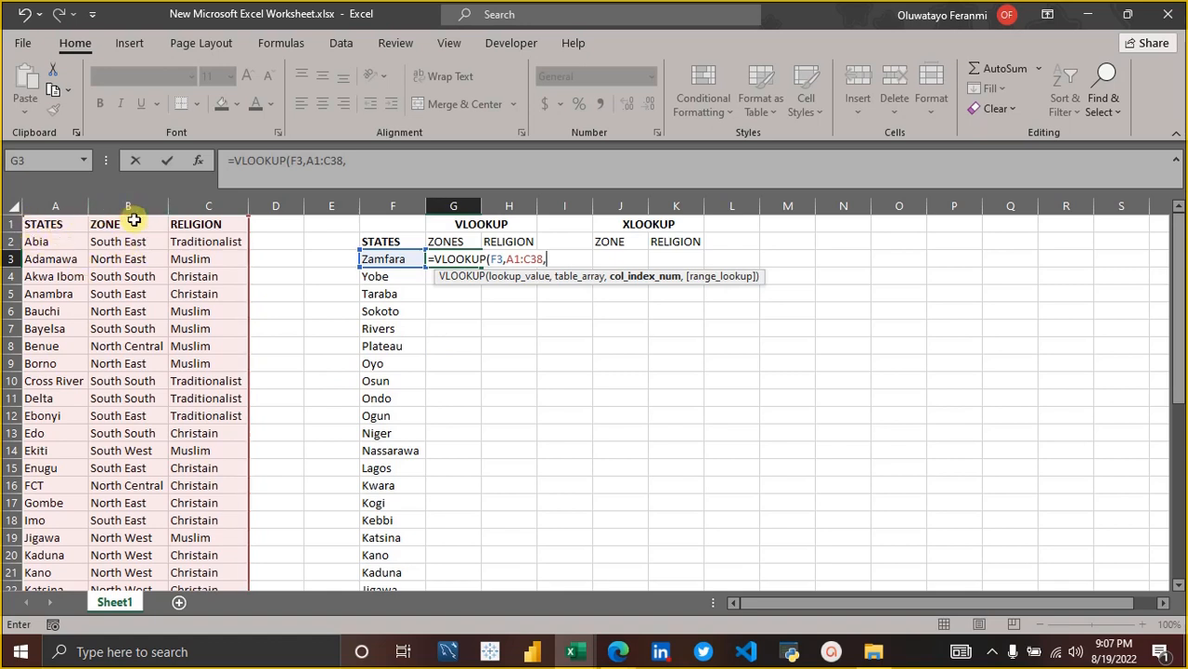
Complete the G3 VLOOKUP with column index 2 and FALSE for an exact match, and fit column G to its content.
text(,)
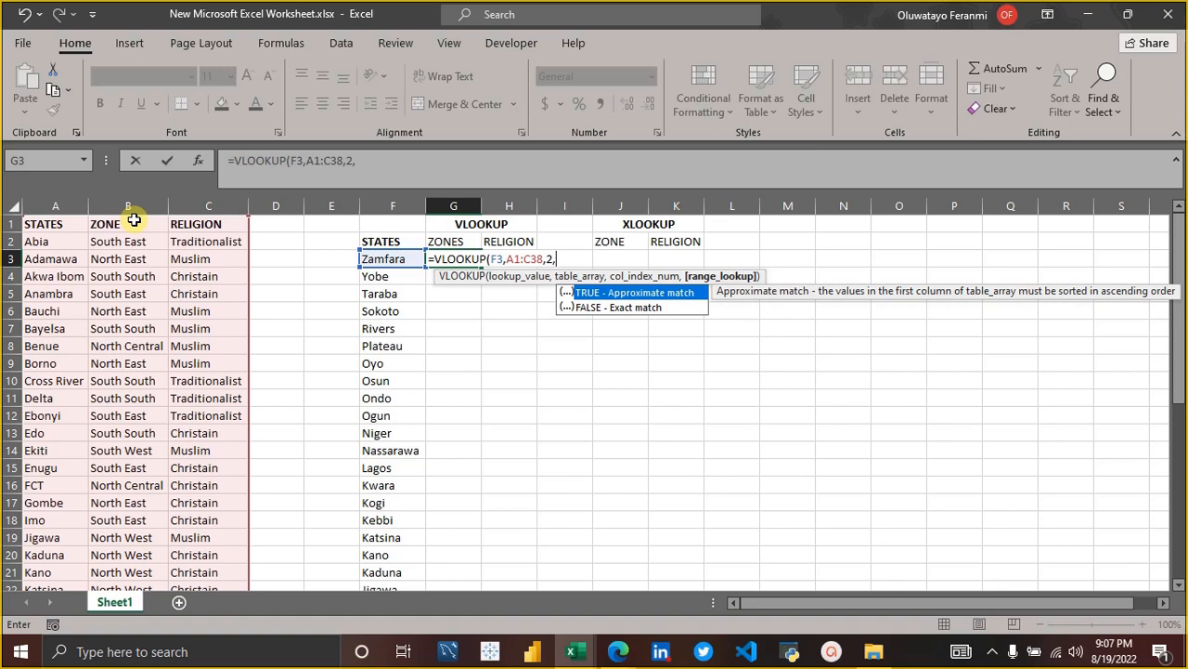
key(Down)
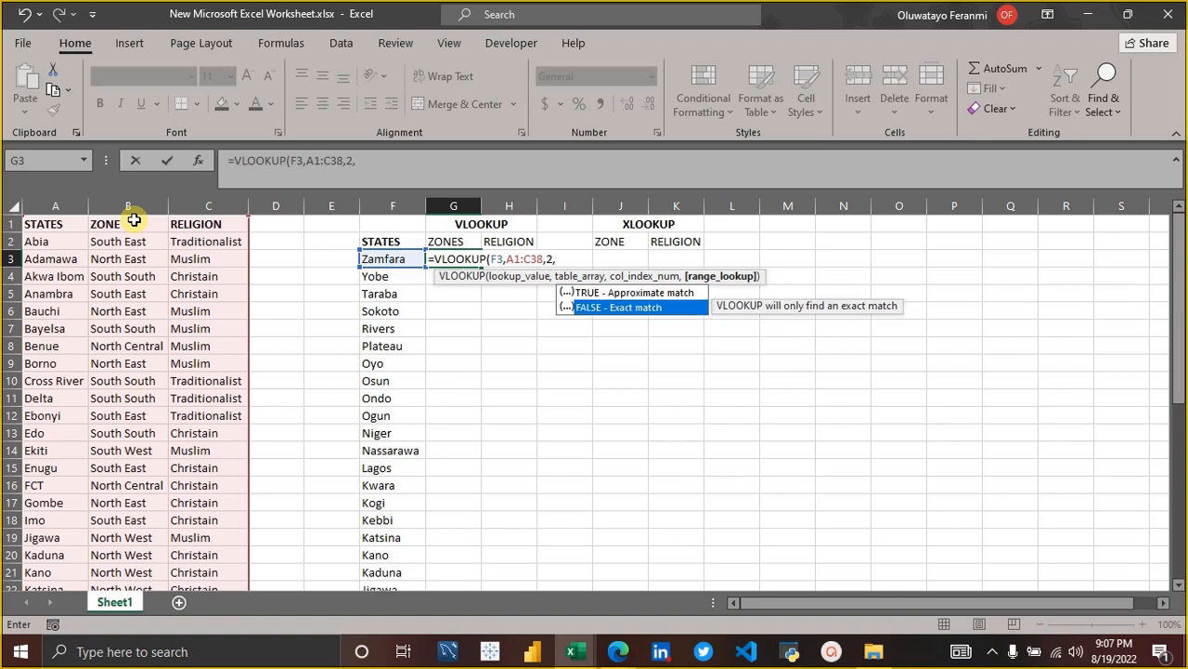
key(Tab)
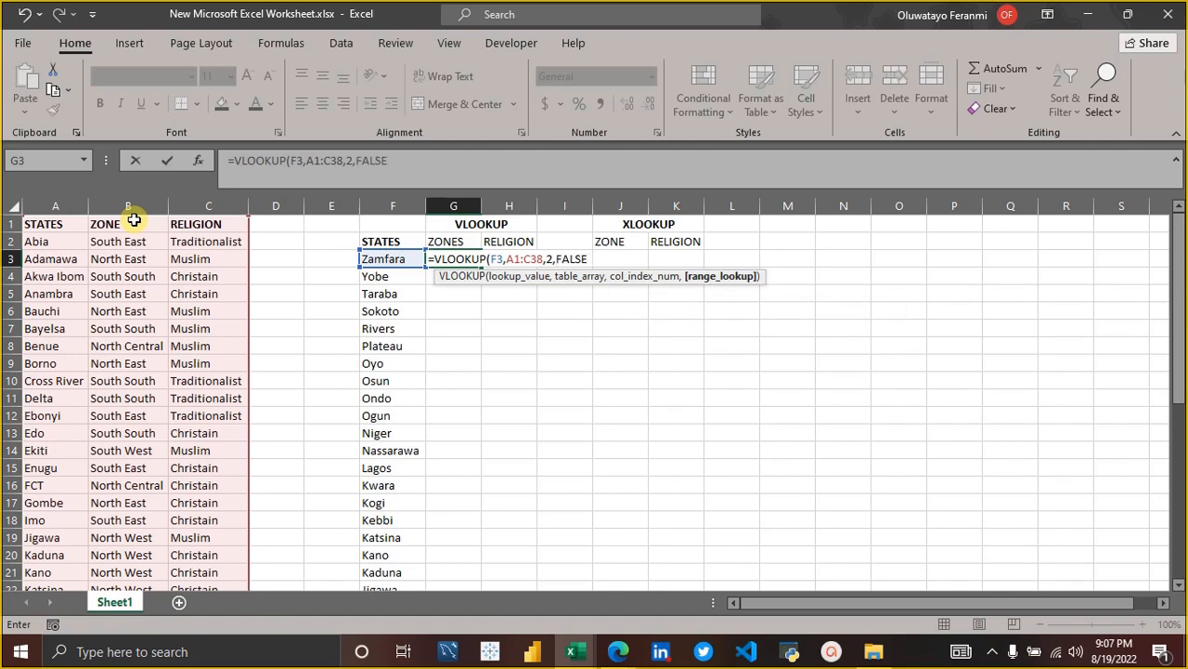
key(BackSpace)
key(BackSpace)
key(BackSpace)
key(BackSpace)
key(BackSpace)
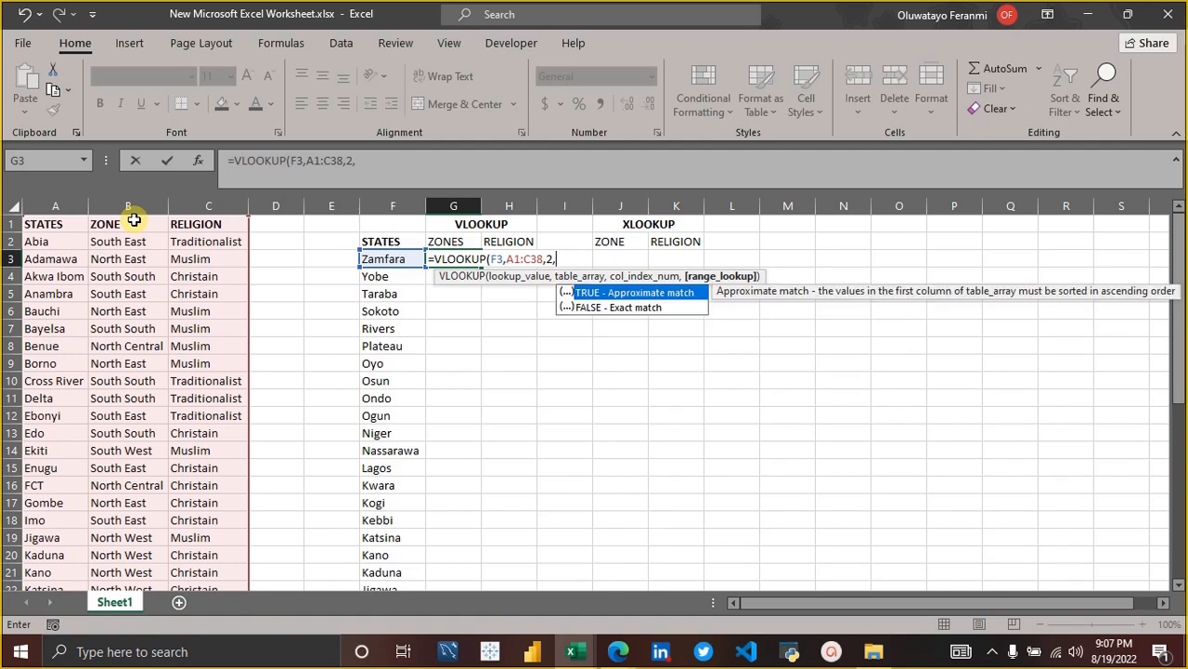
key(Down)
text(FALSE))
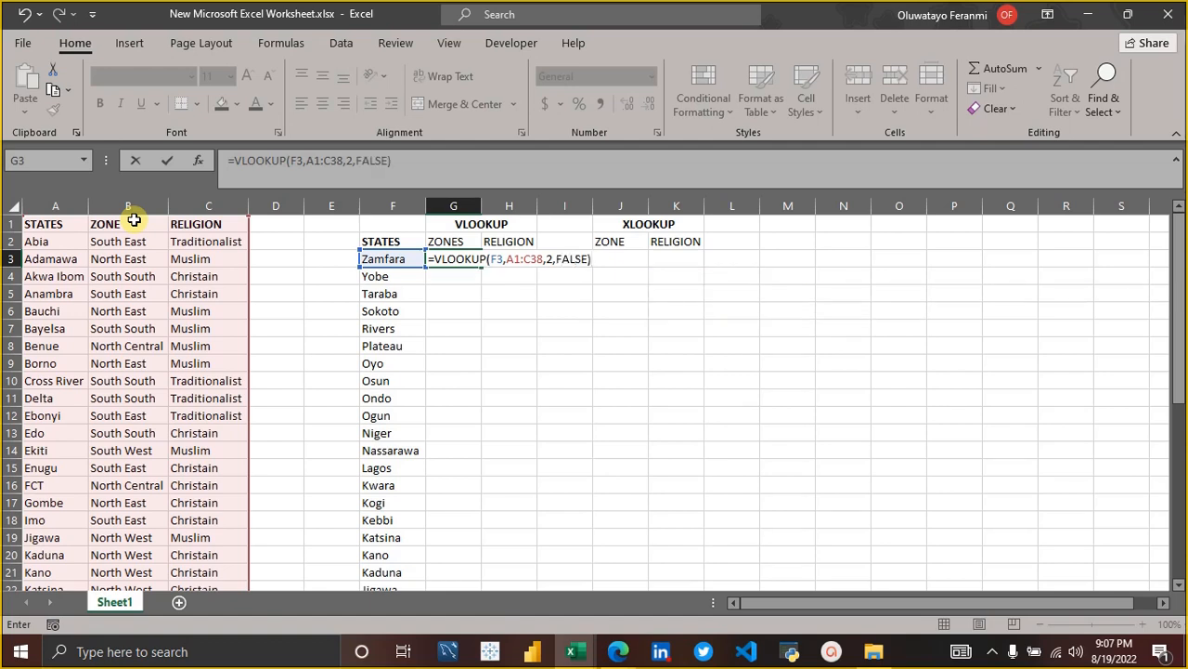
key(Return)
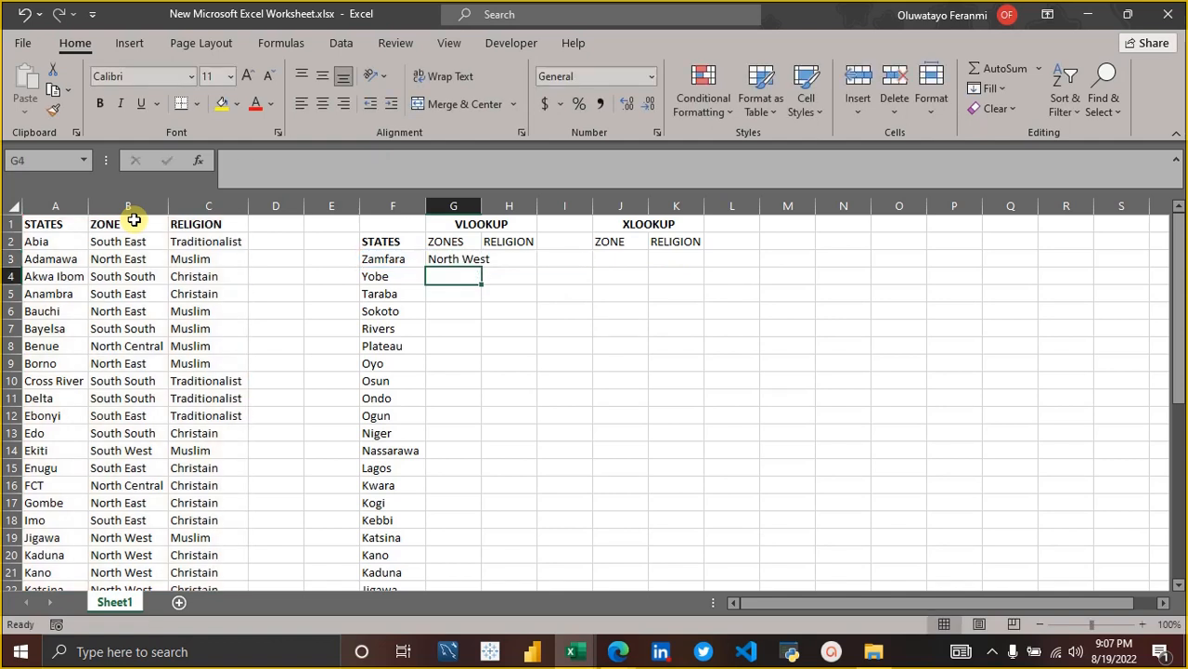
click(453, 258)
double_click(482, 205)
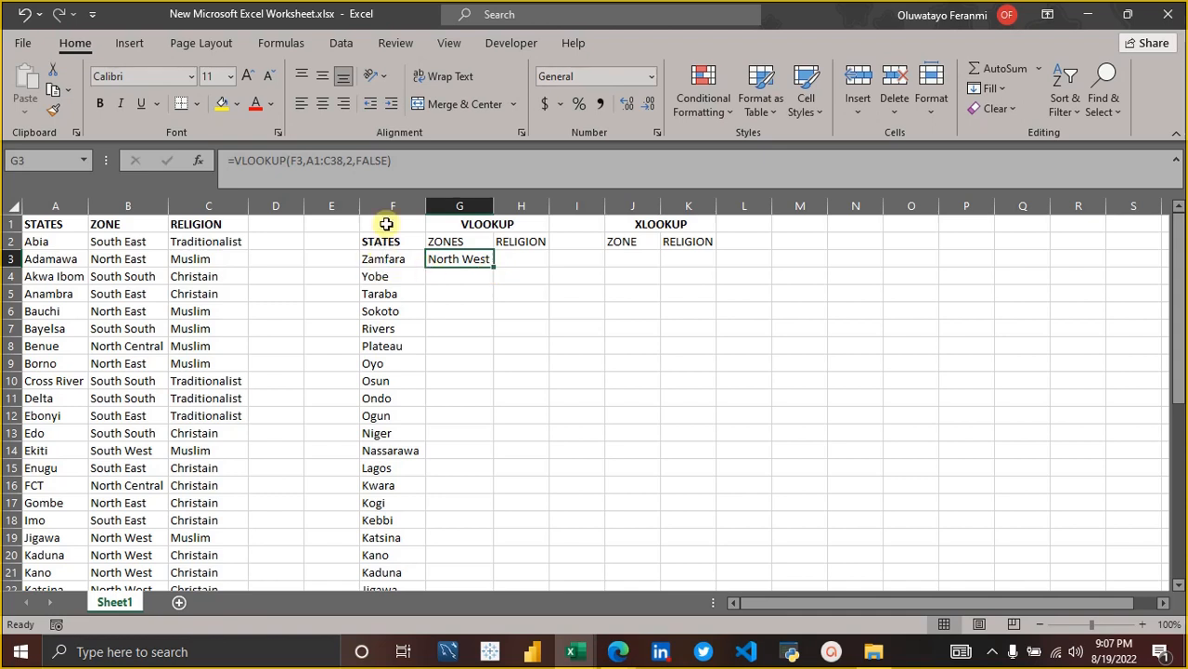
Lock the table array in the G3 VLOOKUP formula with absolute references as $A$1:$C$38.
click(402, 172)
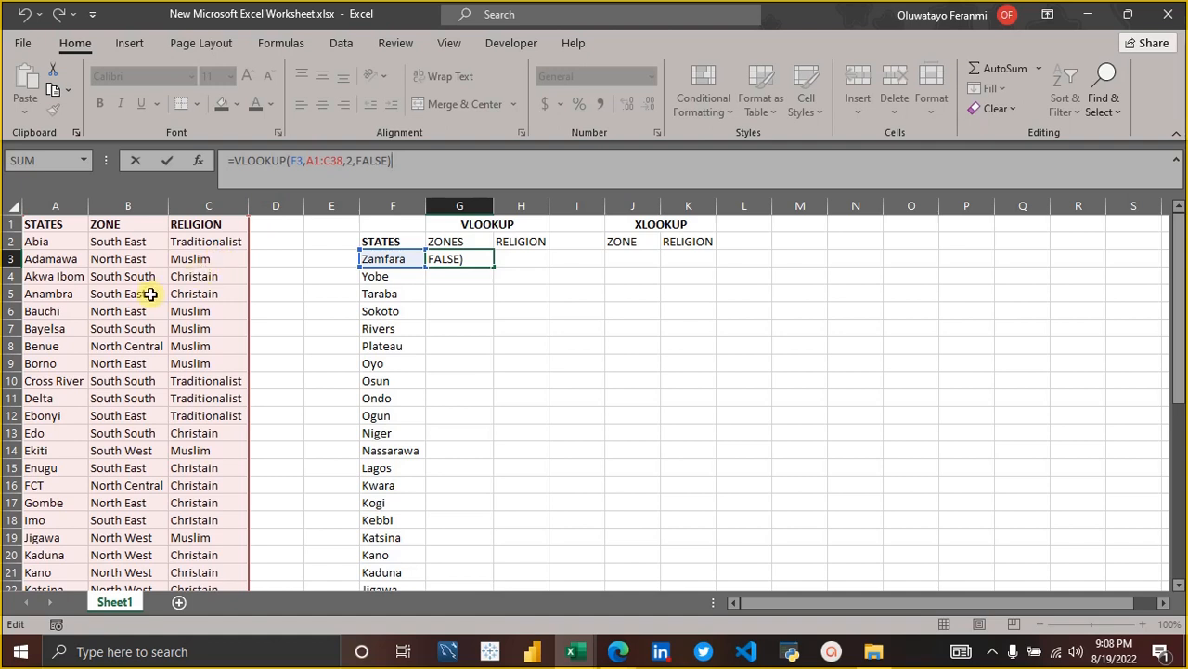
click(309, 160)
key(F4)
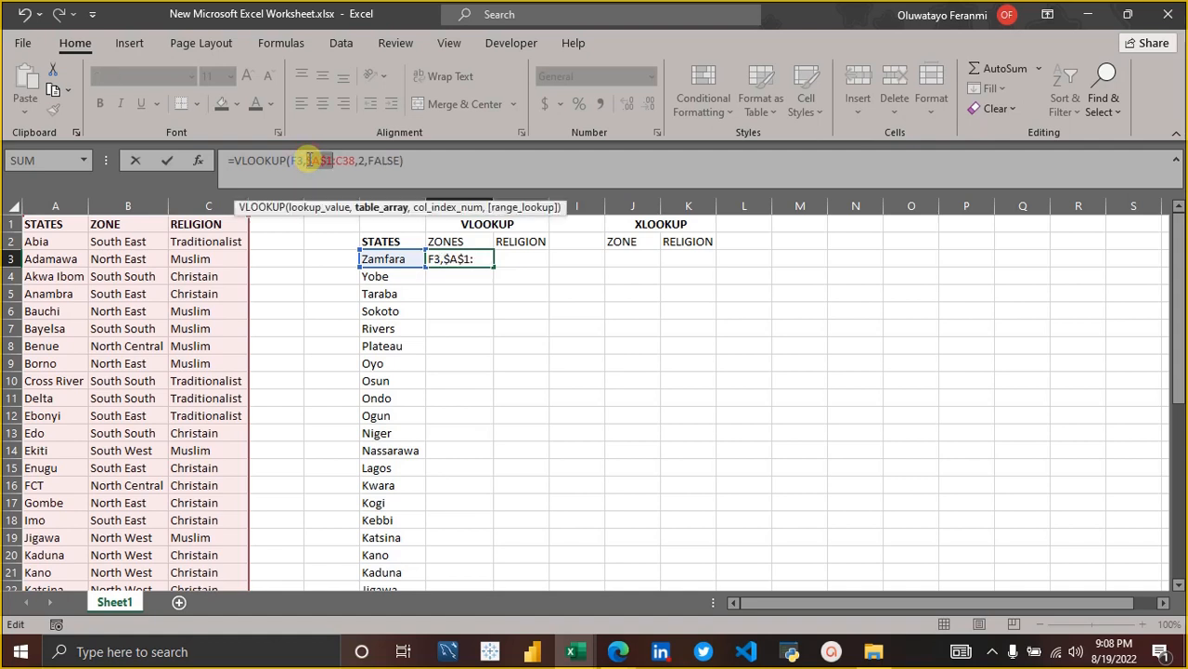
key(Right)
key(Right)
key(F4)
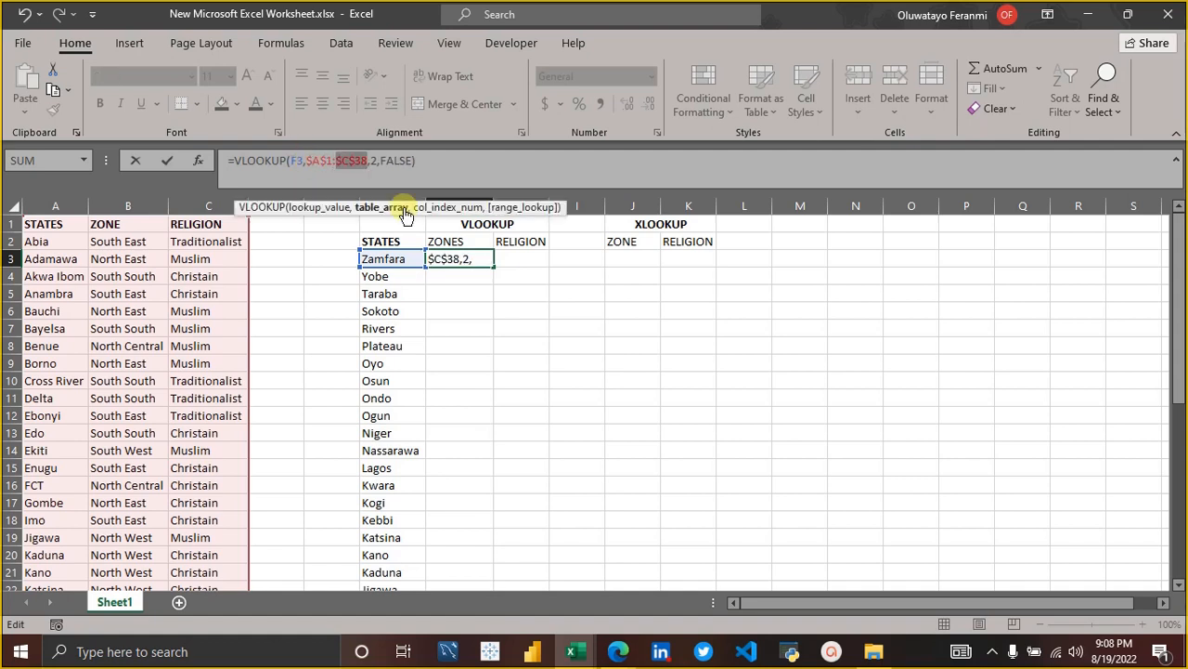
click(523, 268)
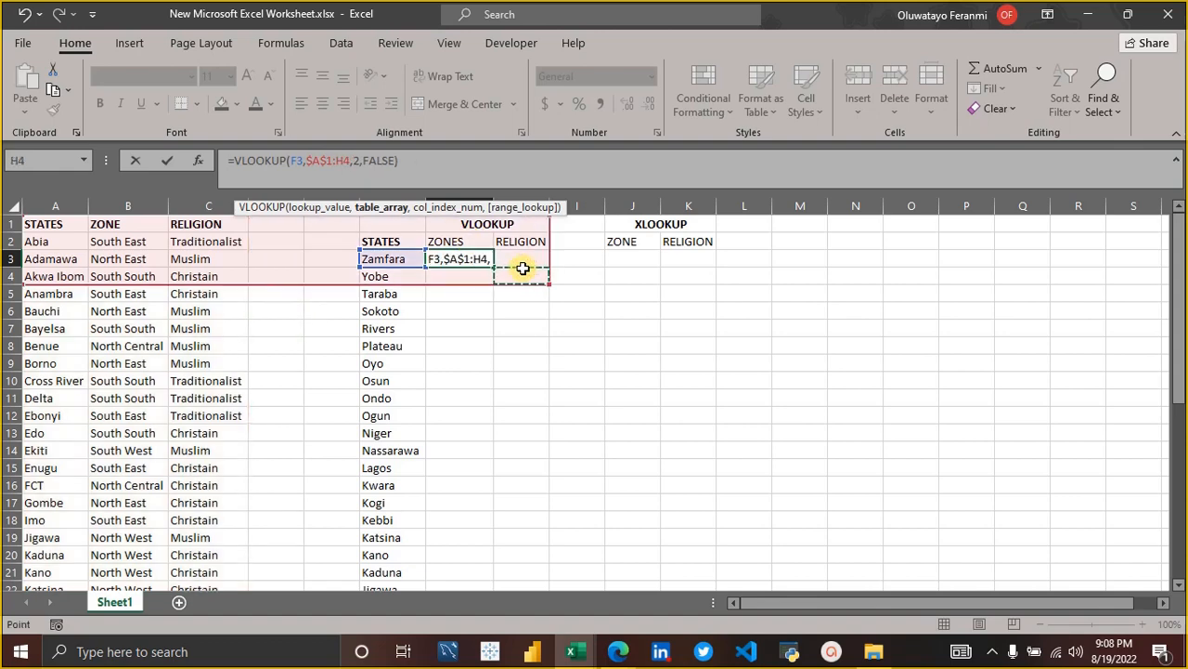
Replace the mistaken end cell of the G3 formula's table array with C38 and commit the formula.
key(BackSpace)
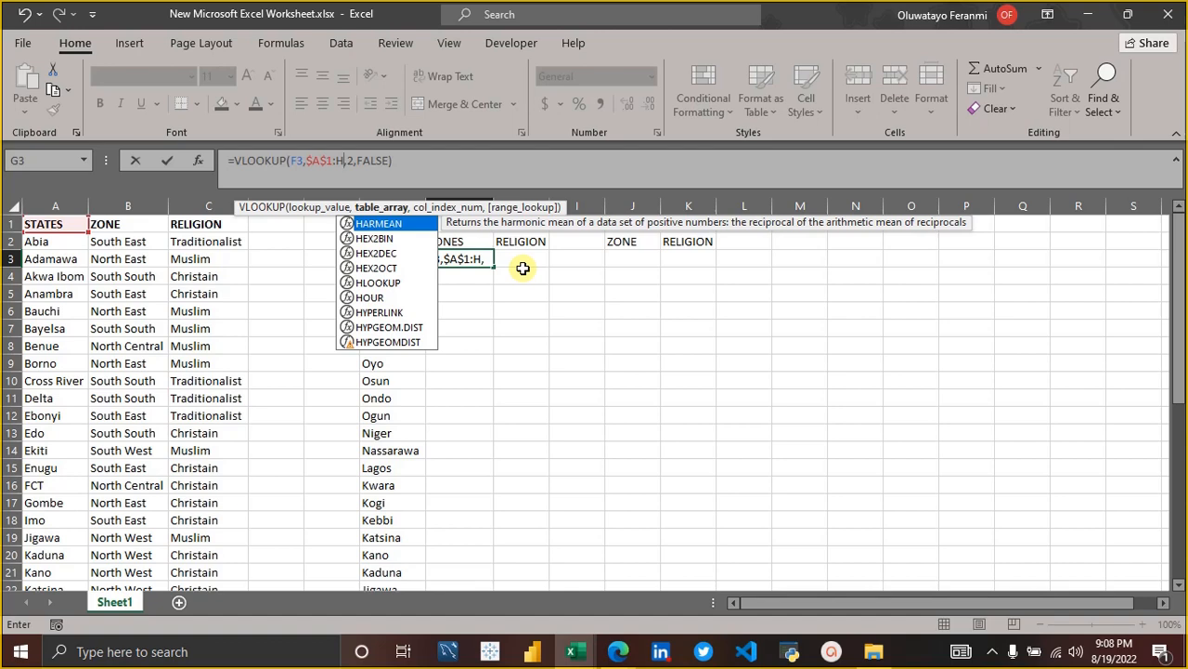
key(BackSpace)
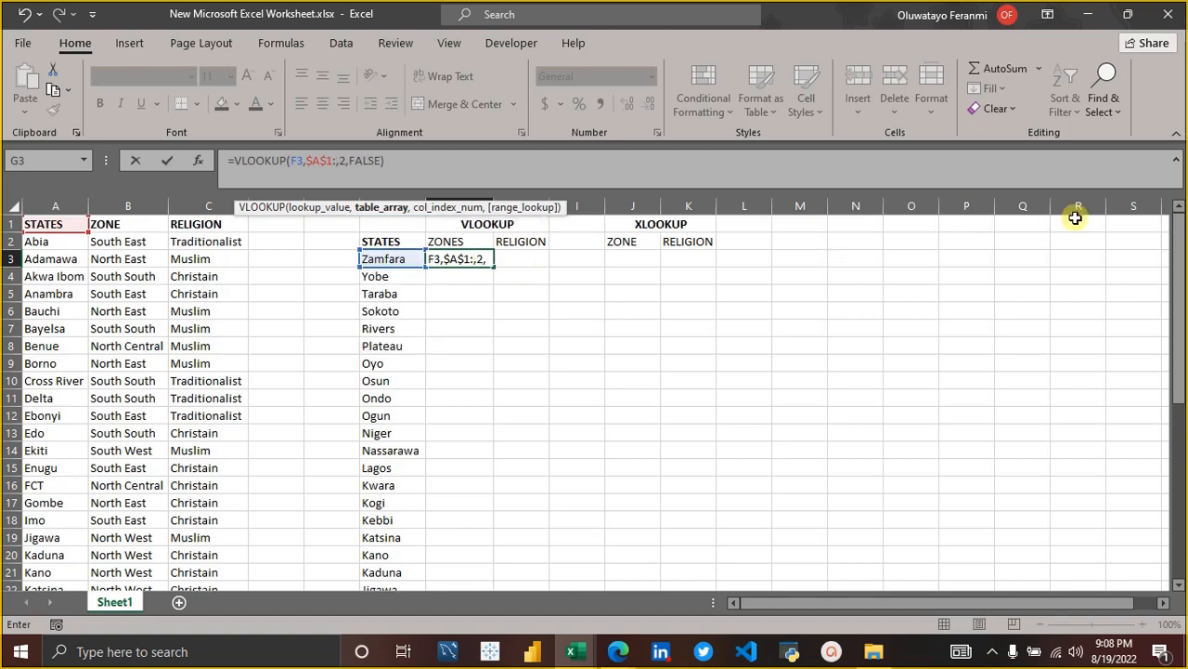
drag(1175, 279, 1175, 541)
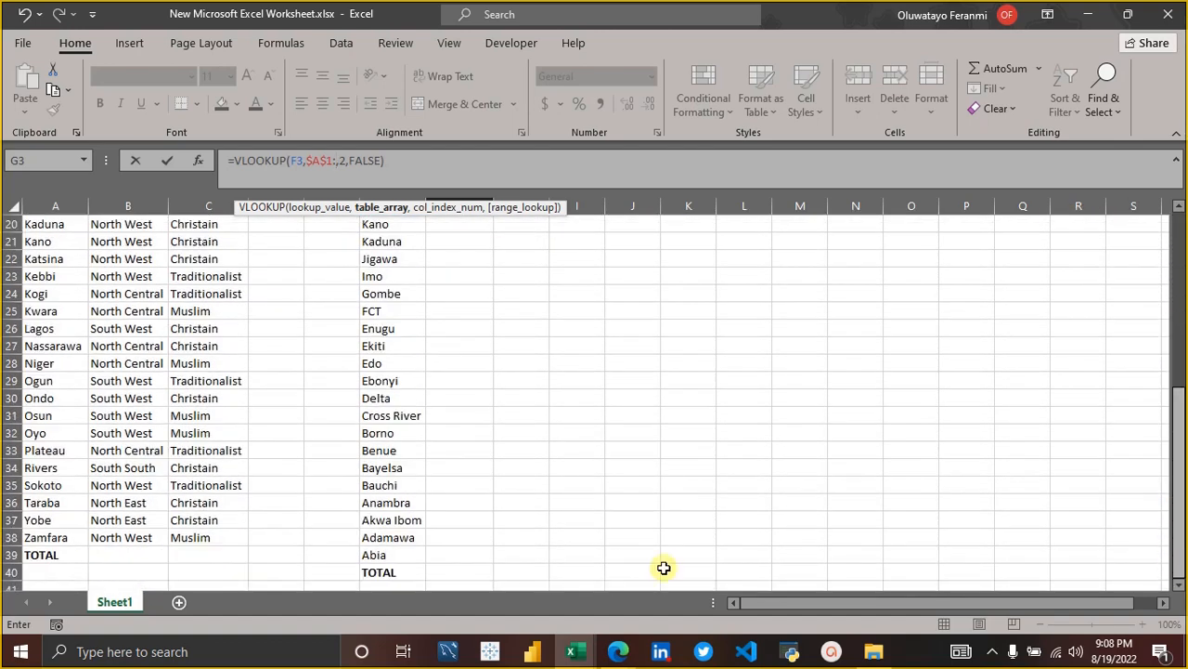
click(223, 539)
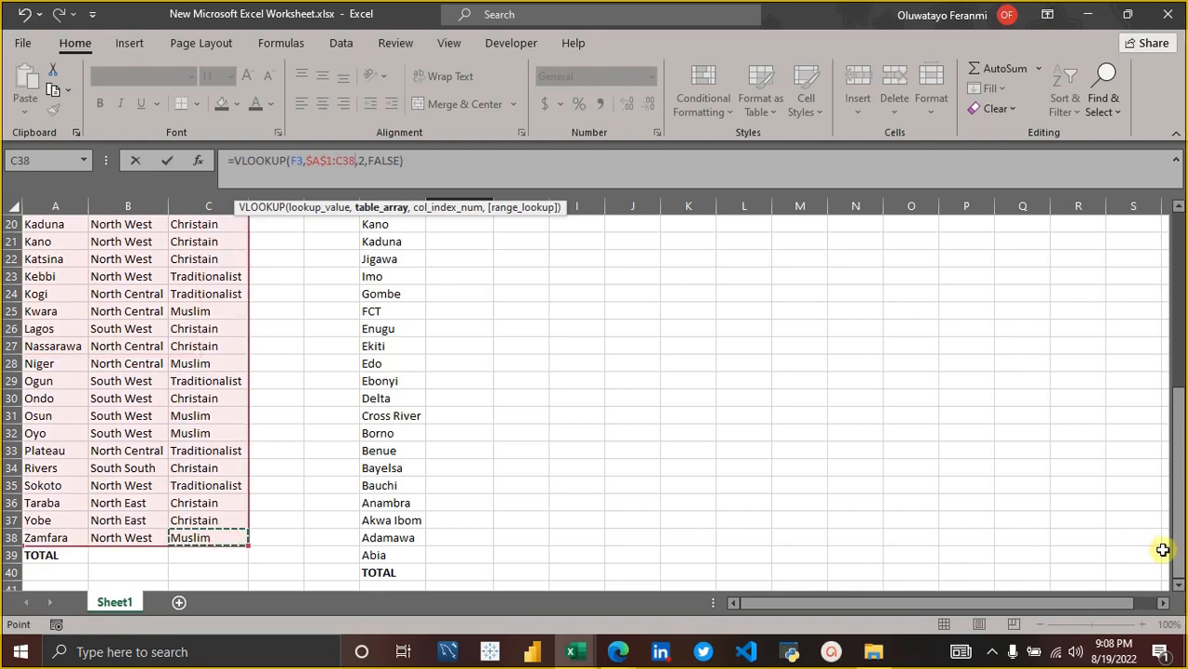
drag(1174, 548, 1177, 225)
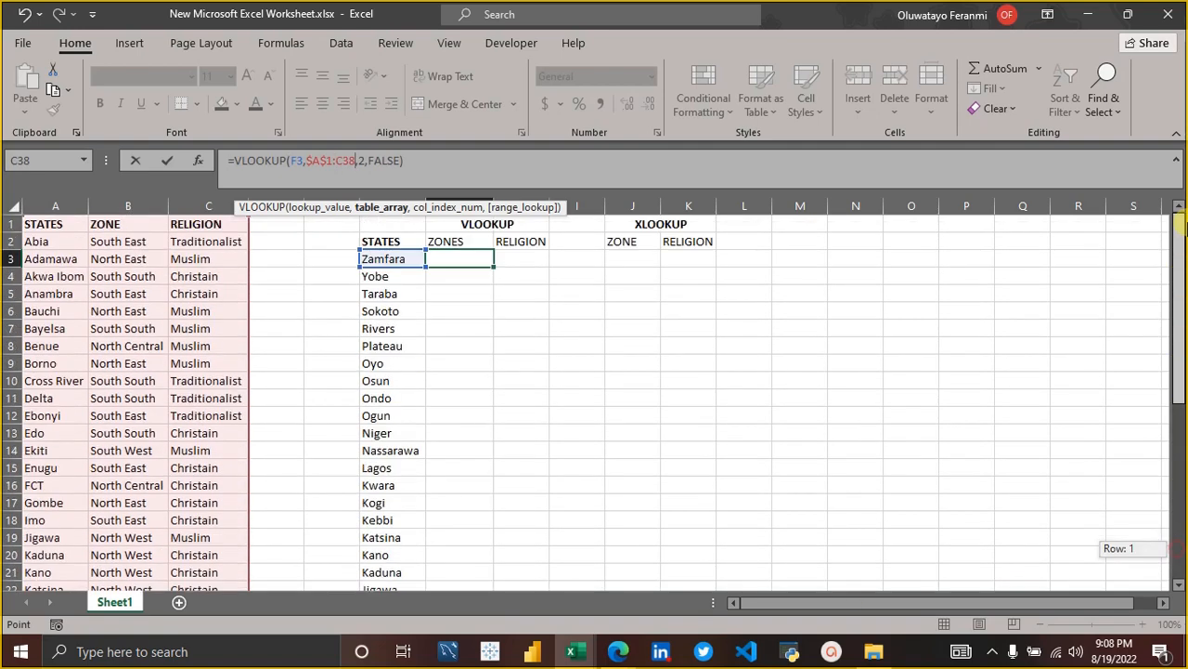
click(456, 156)
key(Return)
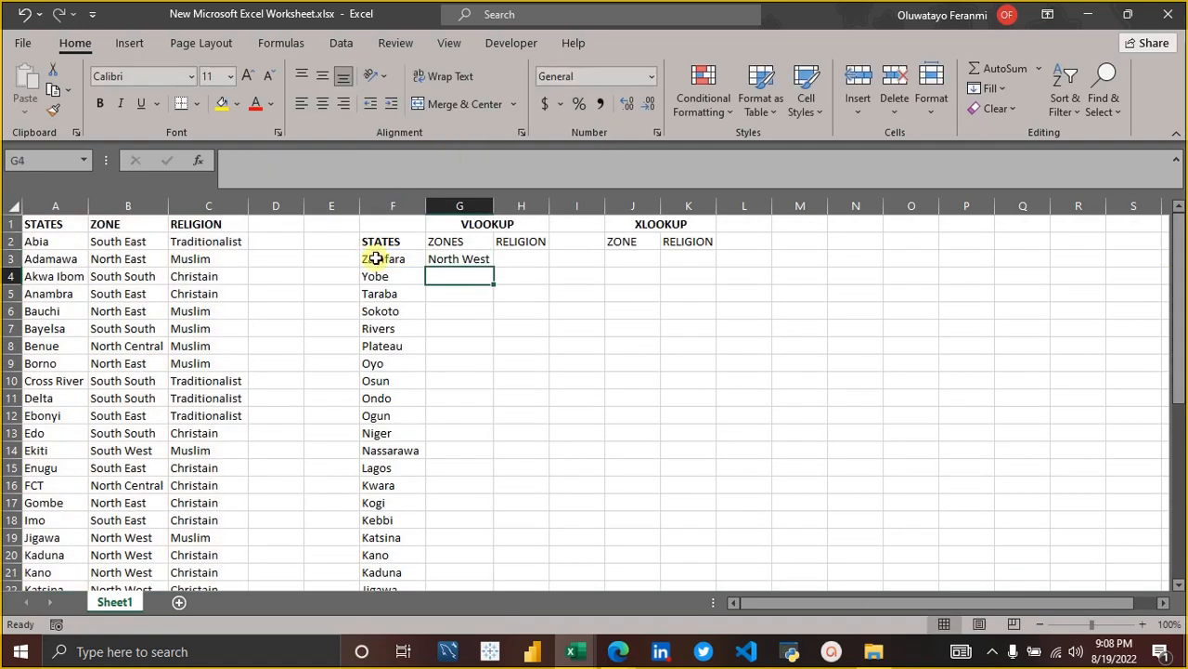
Copy the G3 VLOOKUP down the whole ZONES column and widen column G to fit the zone names.
click(470, 258)
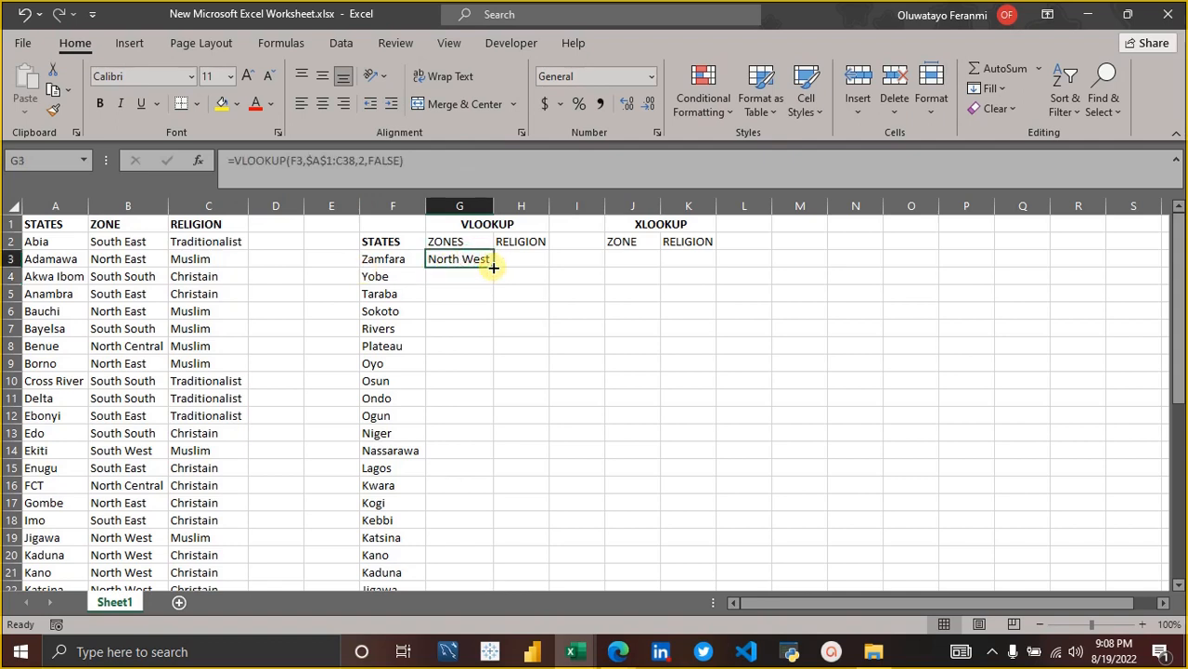
double_click(493, 268)
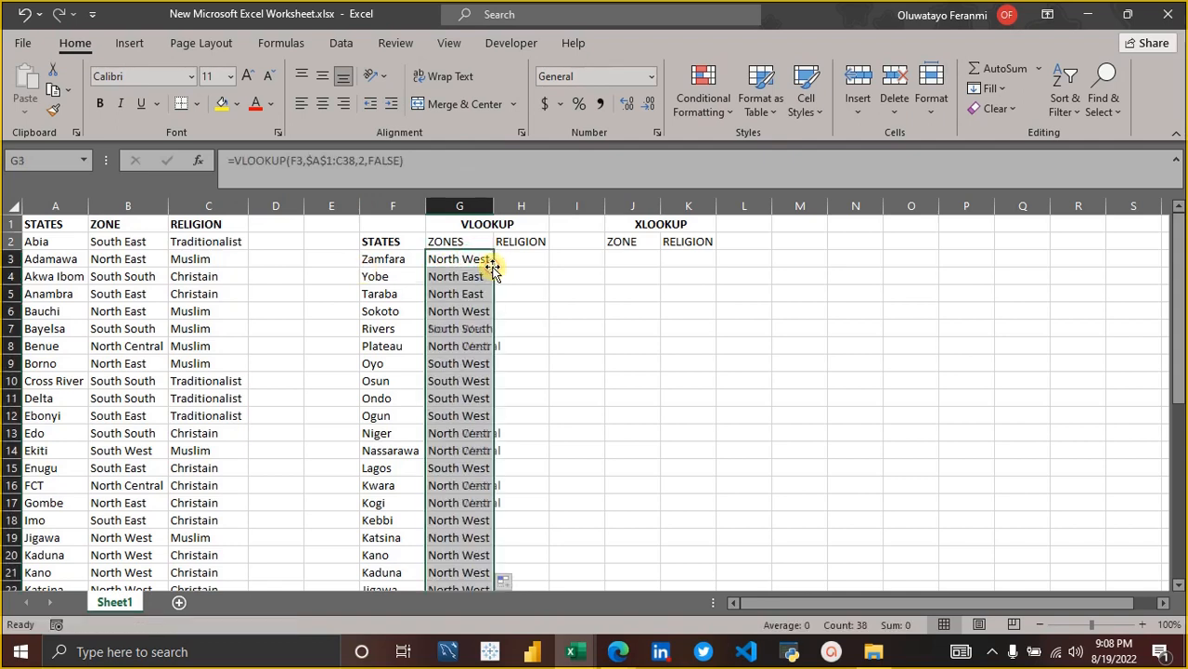
double_click(491, 203)
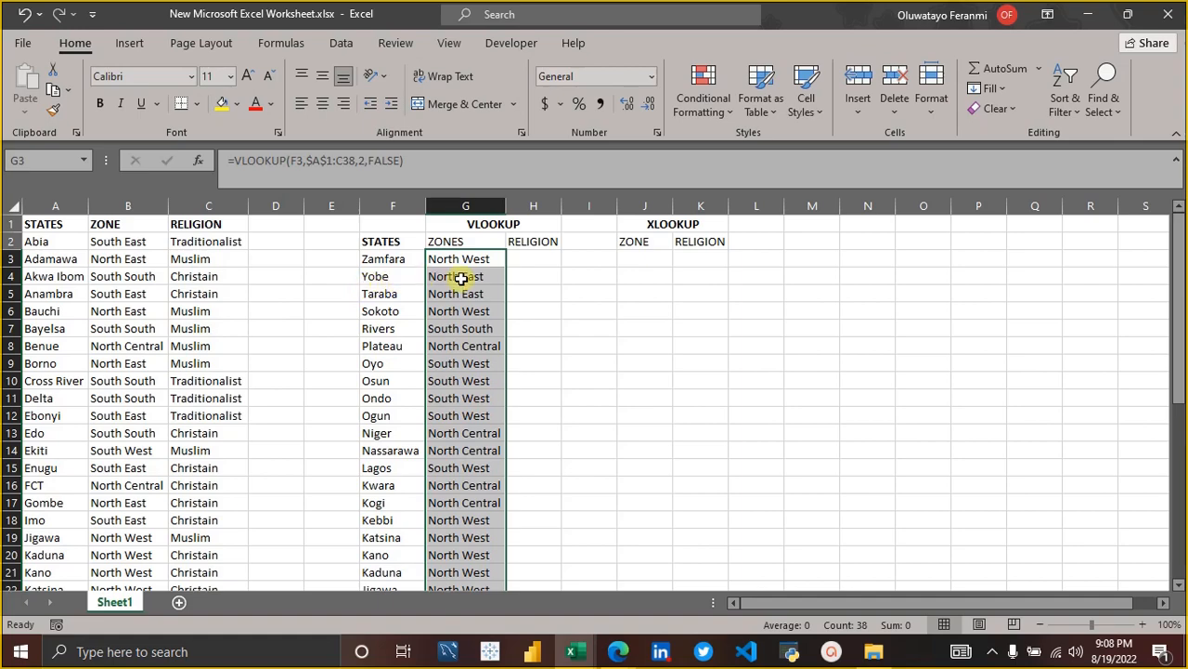
scroll(164, 469, down, 5)
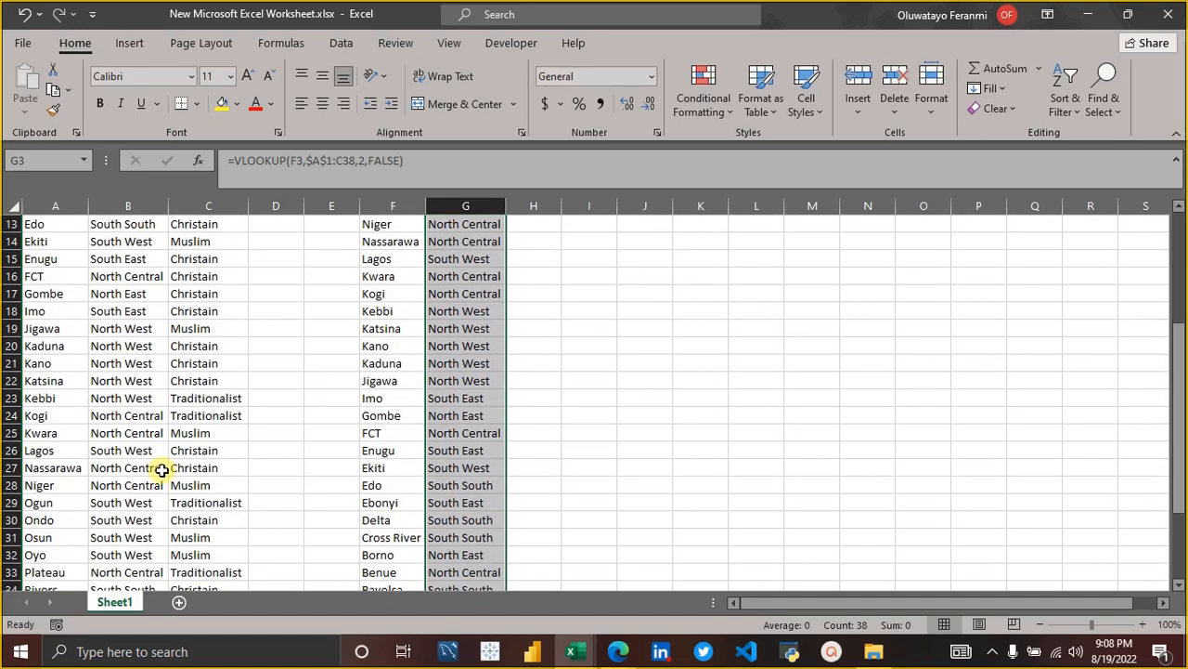
scroll(161, 471, down, 3)
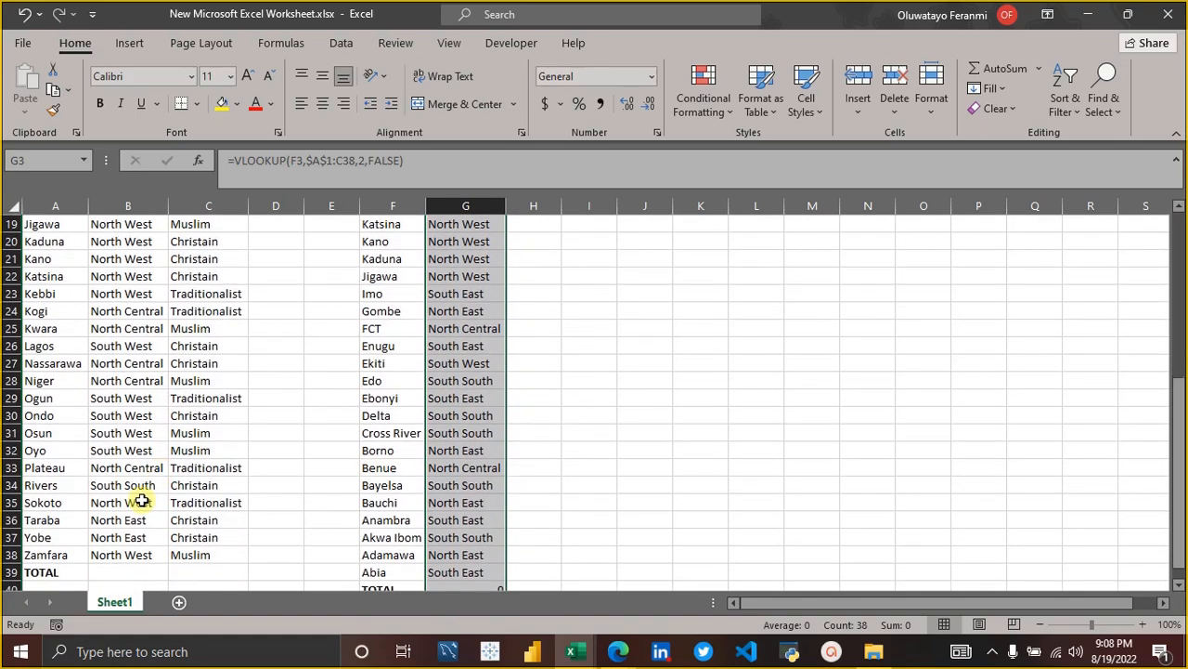
click(109, 541)
scroll(411, 462, up, 6)
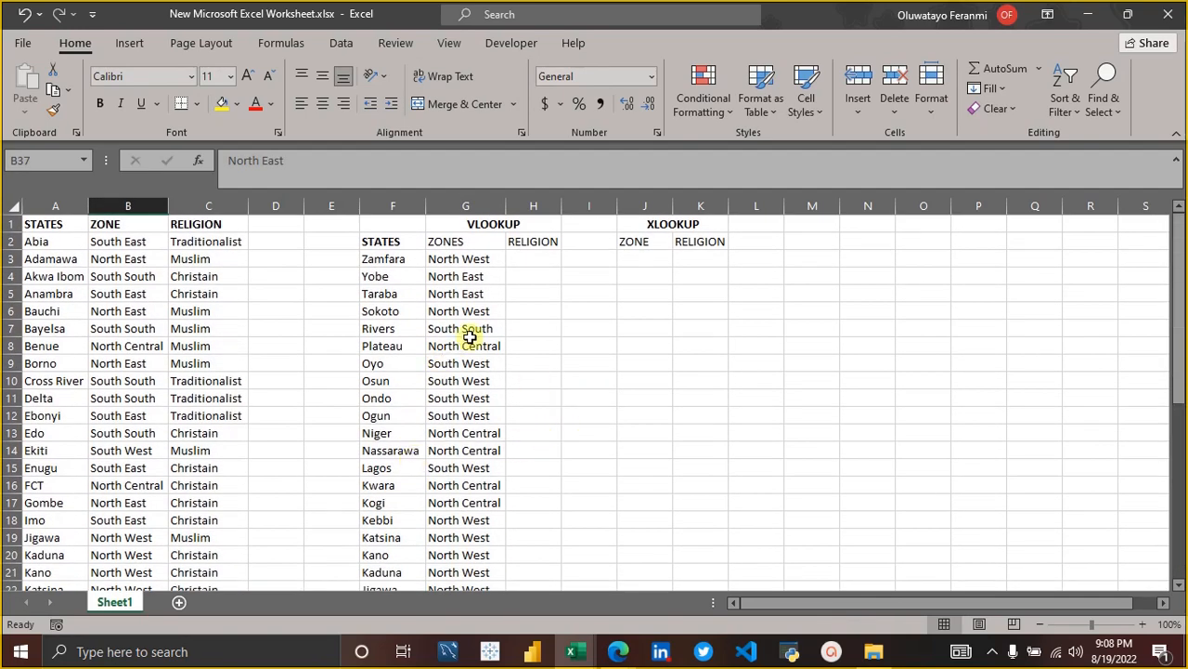
click(534, 251)
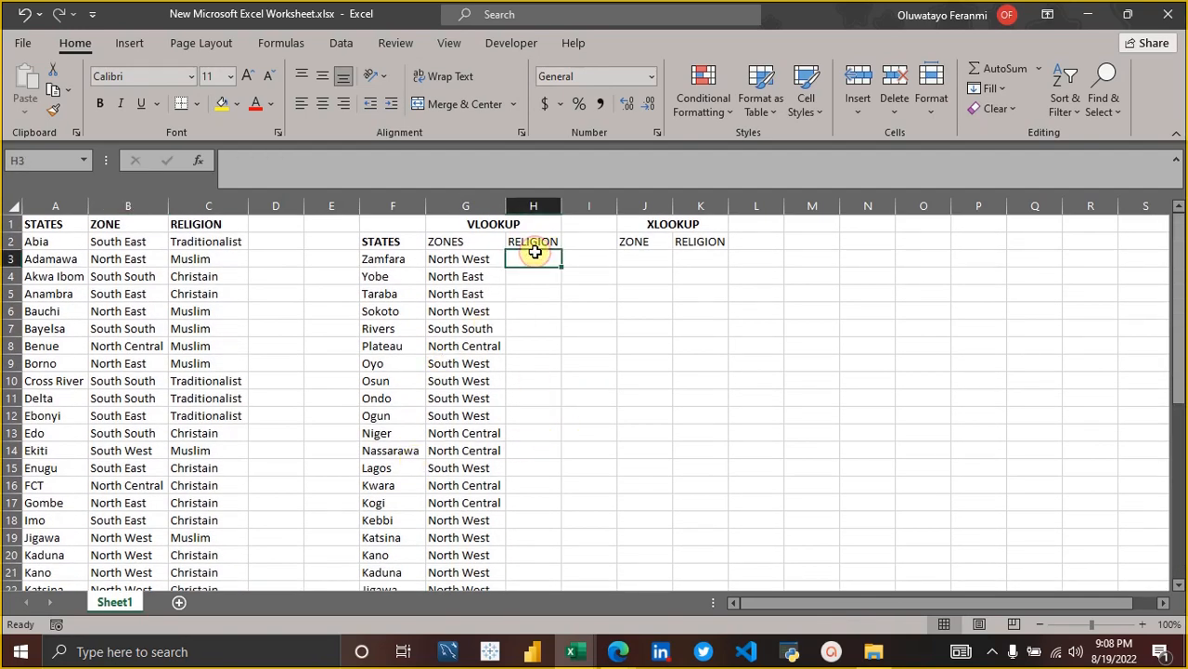
text(=v)
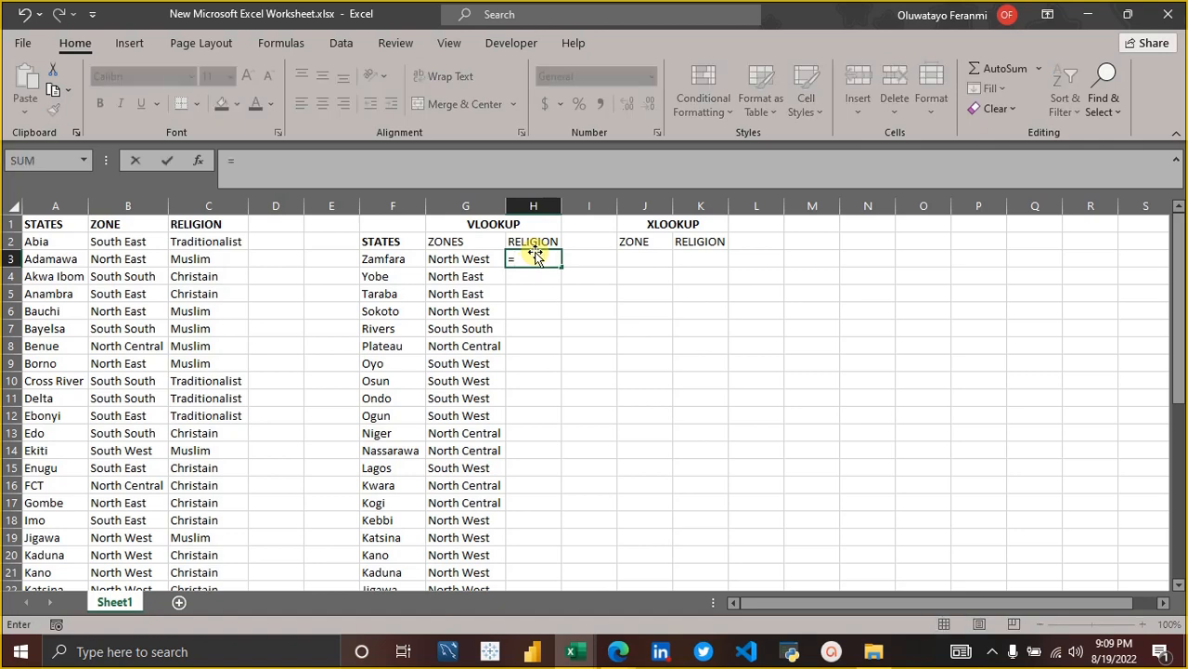
key(BackSpace)
key(BackSpace)
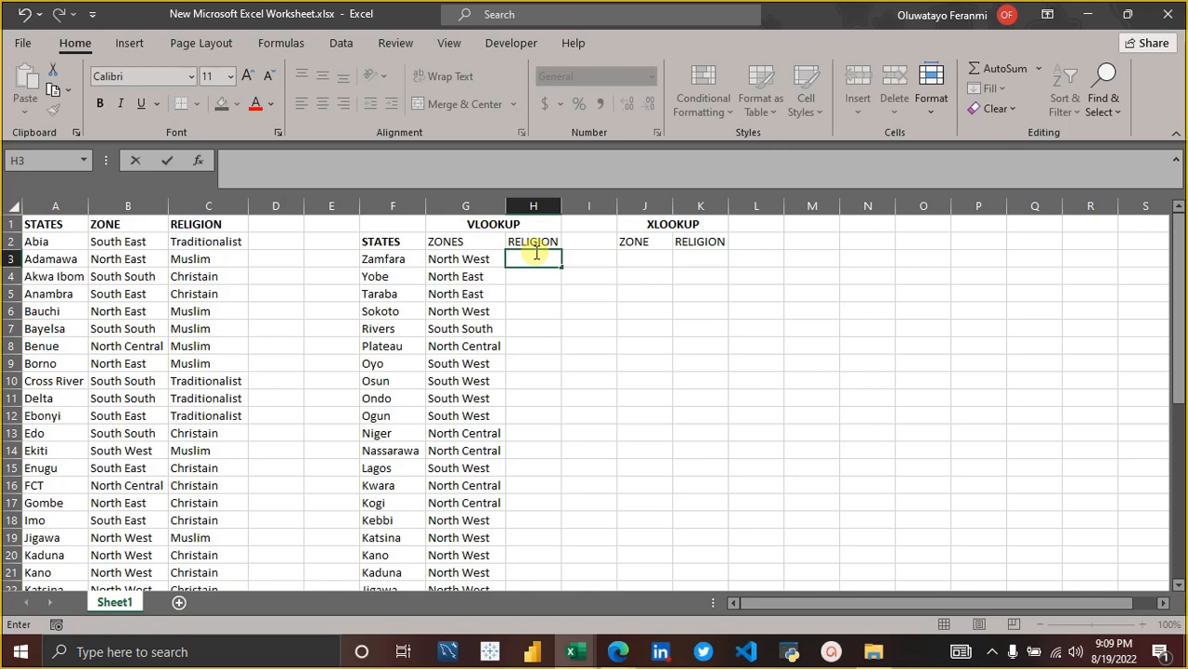
click(660, 257)
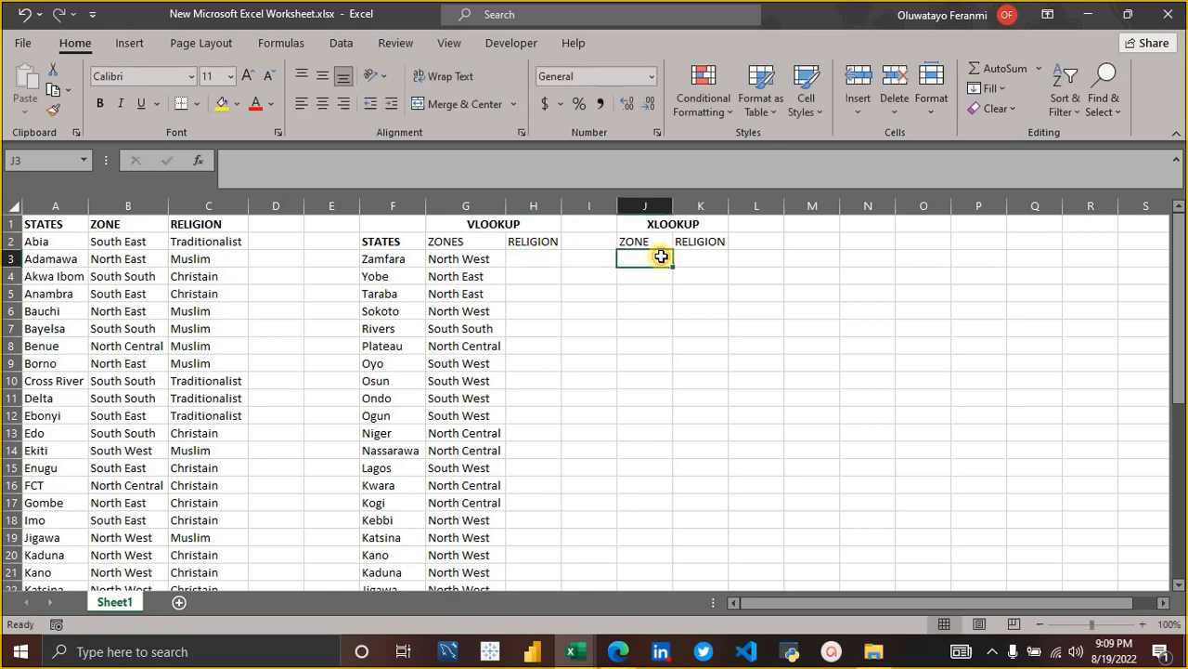
Start a VLOOKUP formula in H3 under the RELIGION heading with F3 as its lookup value.
click(537, 264)
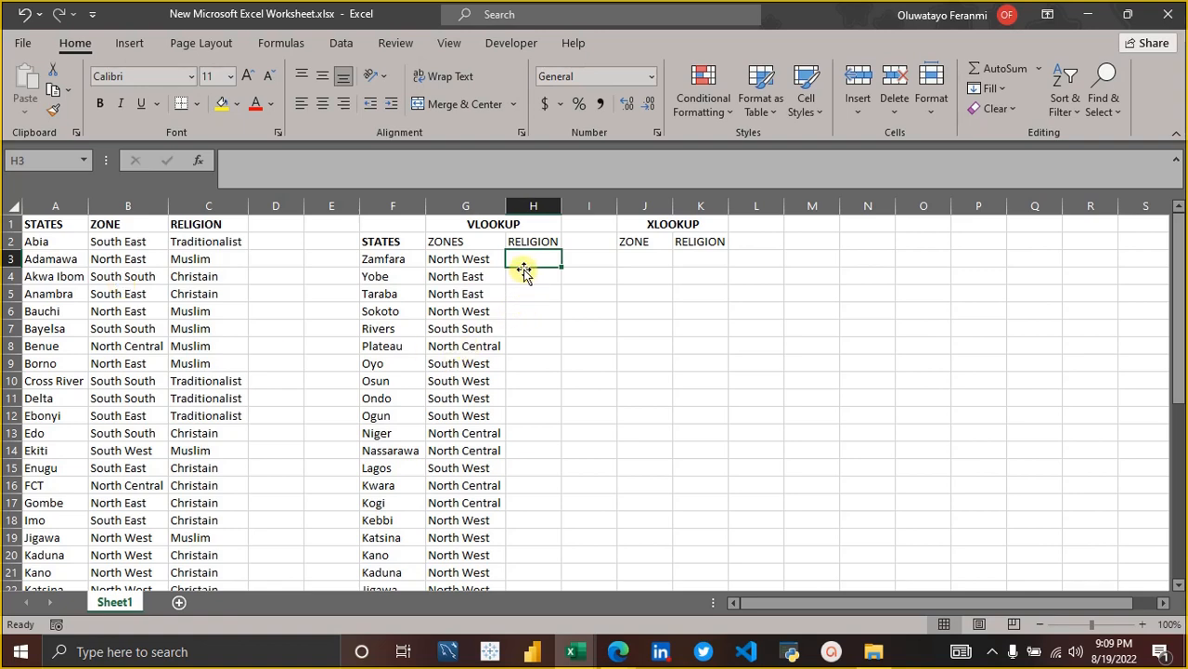
text(=VLO)
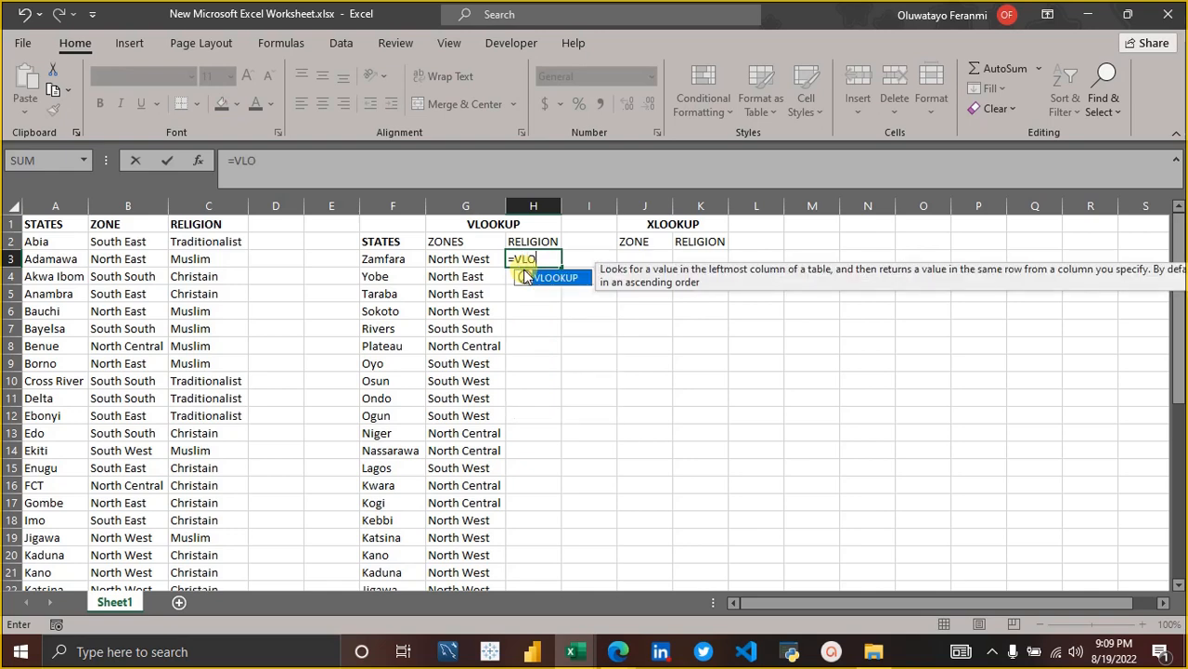
key(Tab)
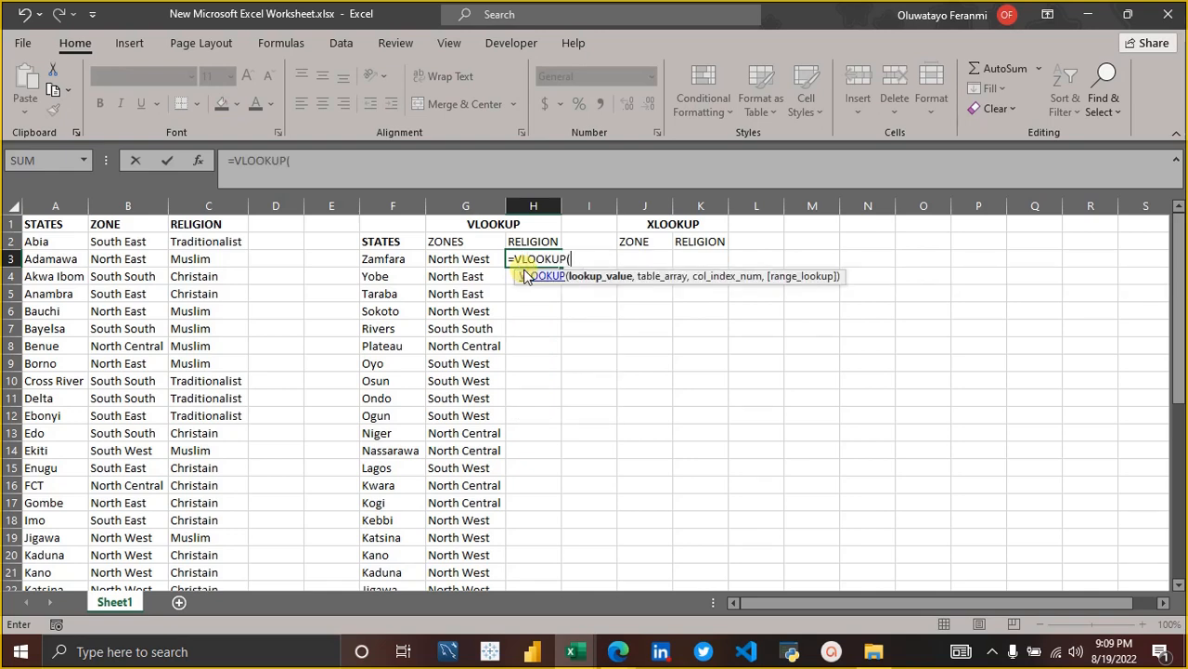
click(405, 258)
text(,)
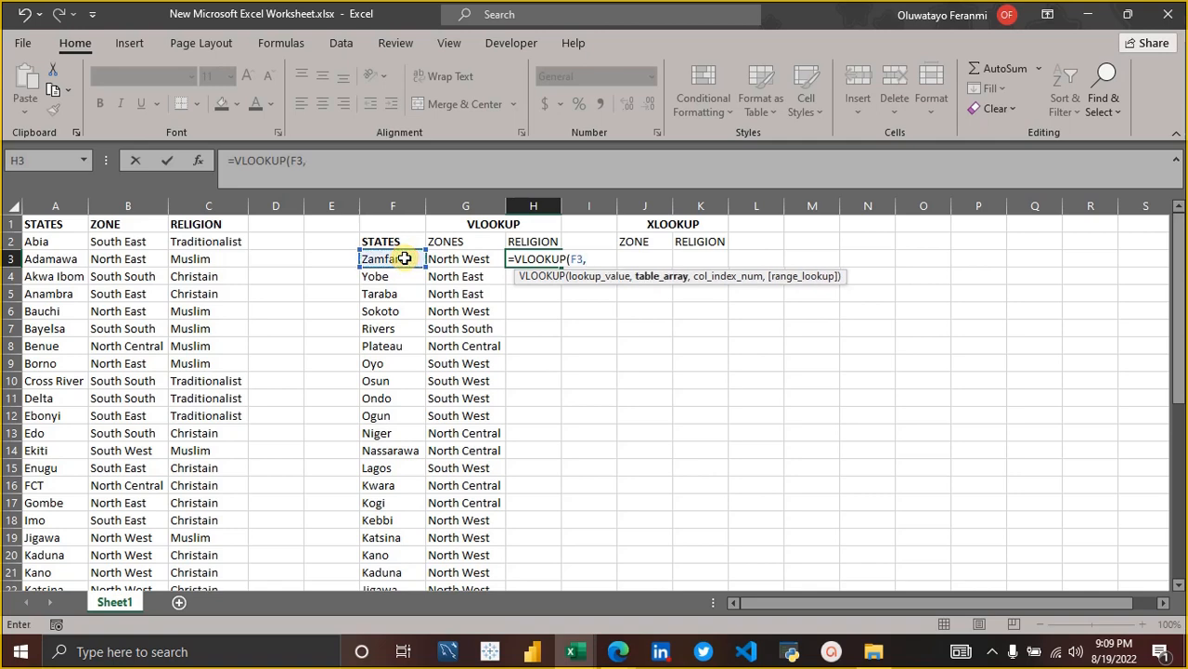
Set A1:C38, excluding the TOTAL row, as the table array of the VLOOKUP in H3.
click(36, 218)
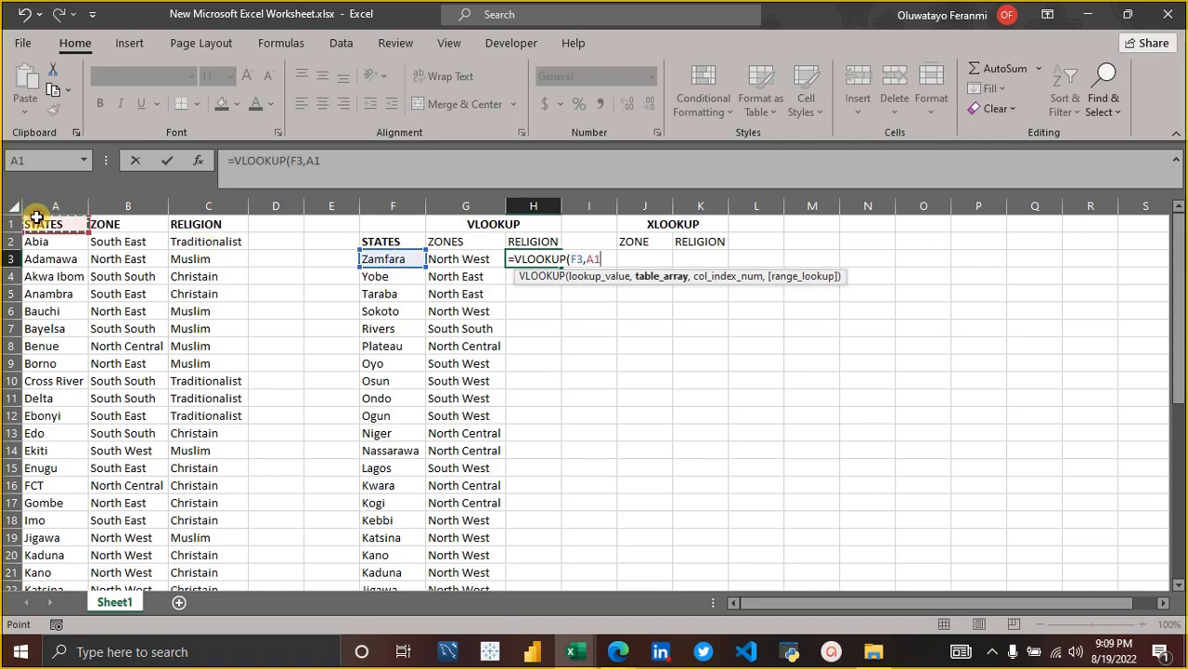
key(ctrl+shift+Right)
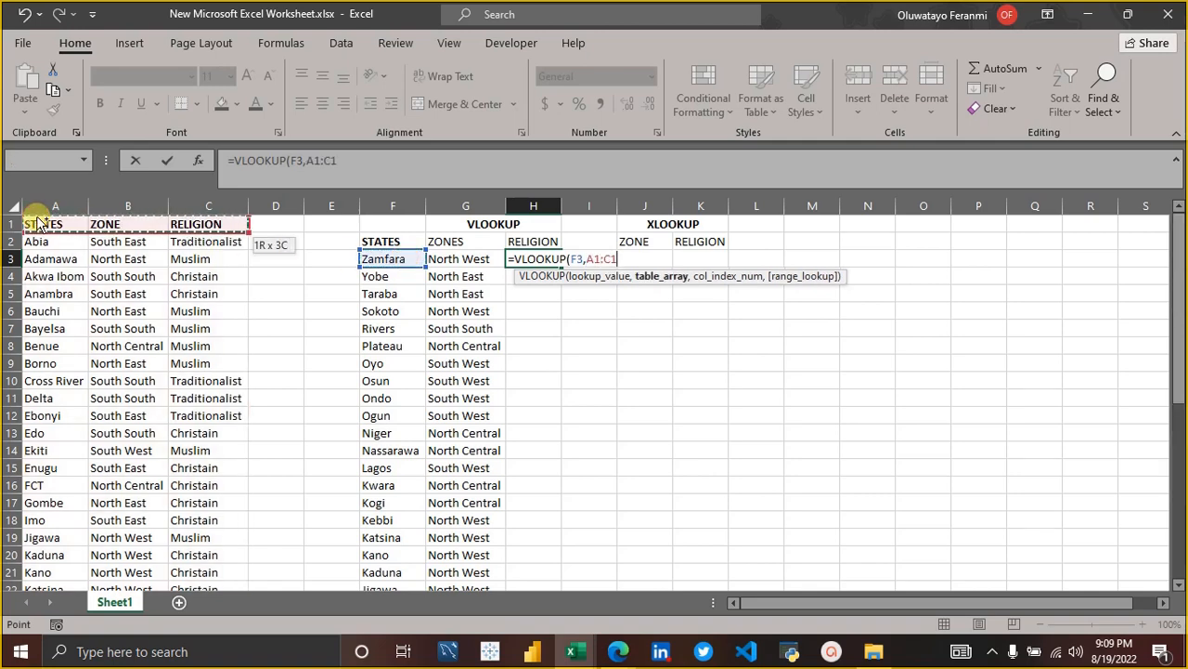
key(ctrl+shift+Down)
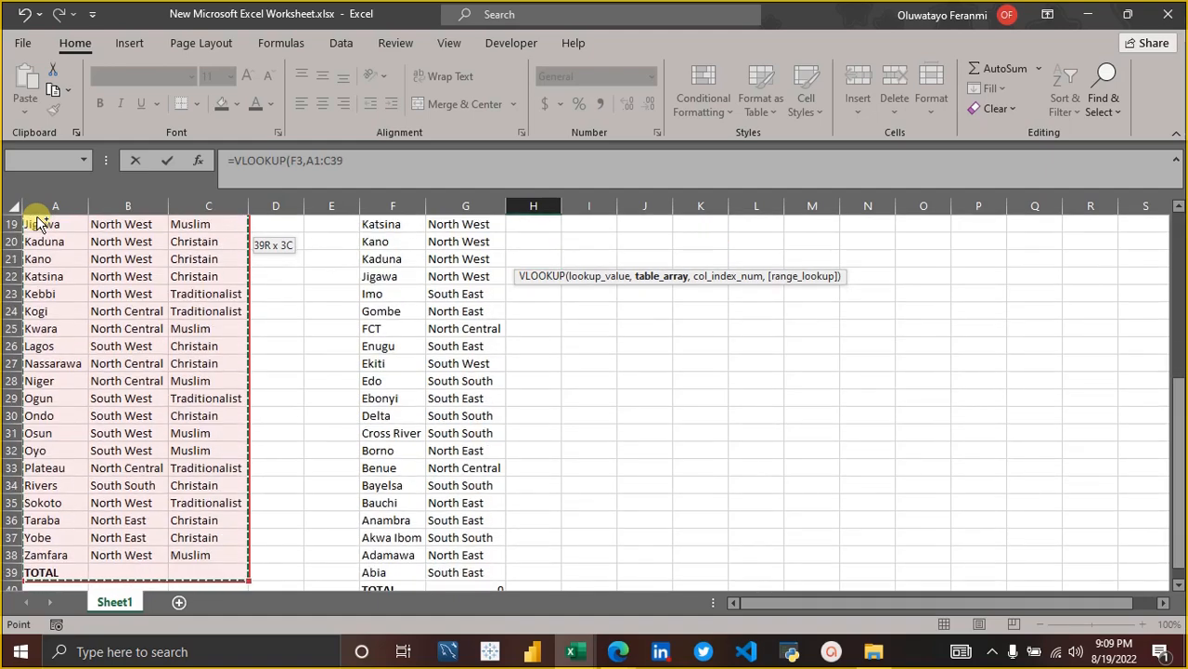
key(shift+Up)
scroll(535, 425, up, 6)
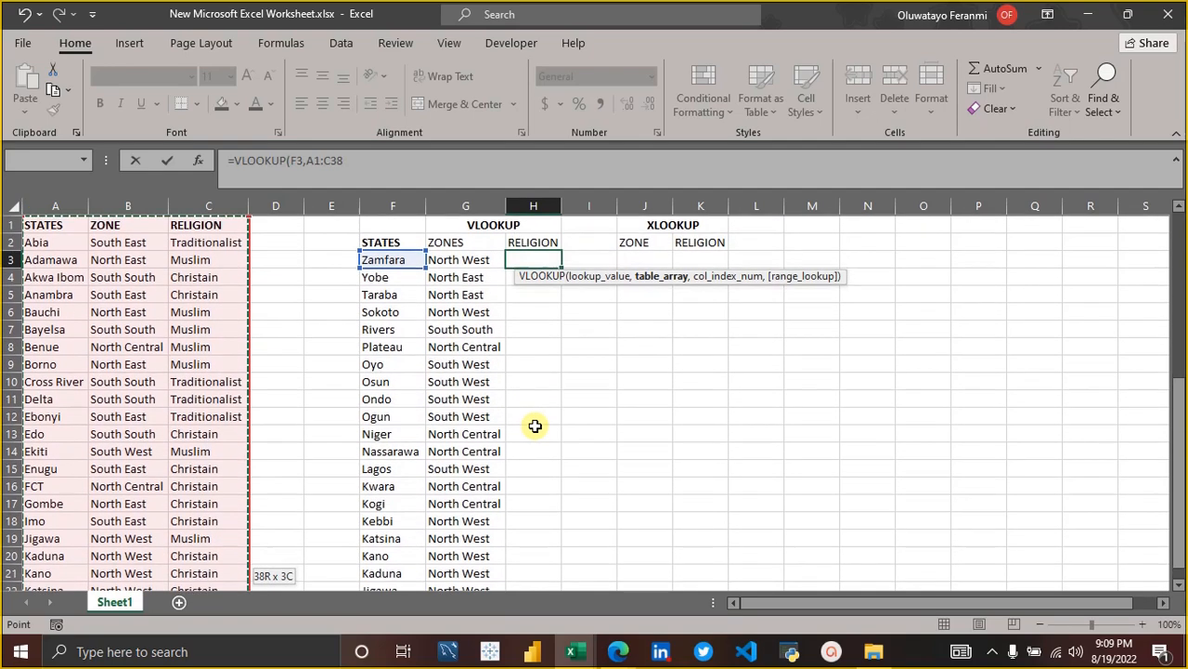
Complete the VLOOKUP in H3 with column index 3 and FALSE for an exact match, and commit it.
text(,)
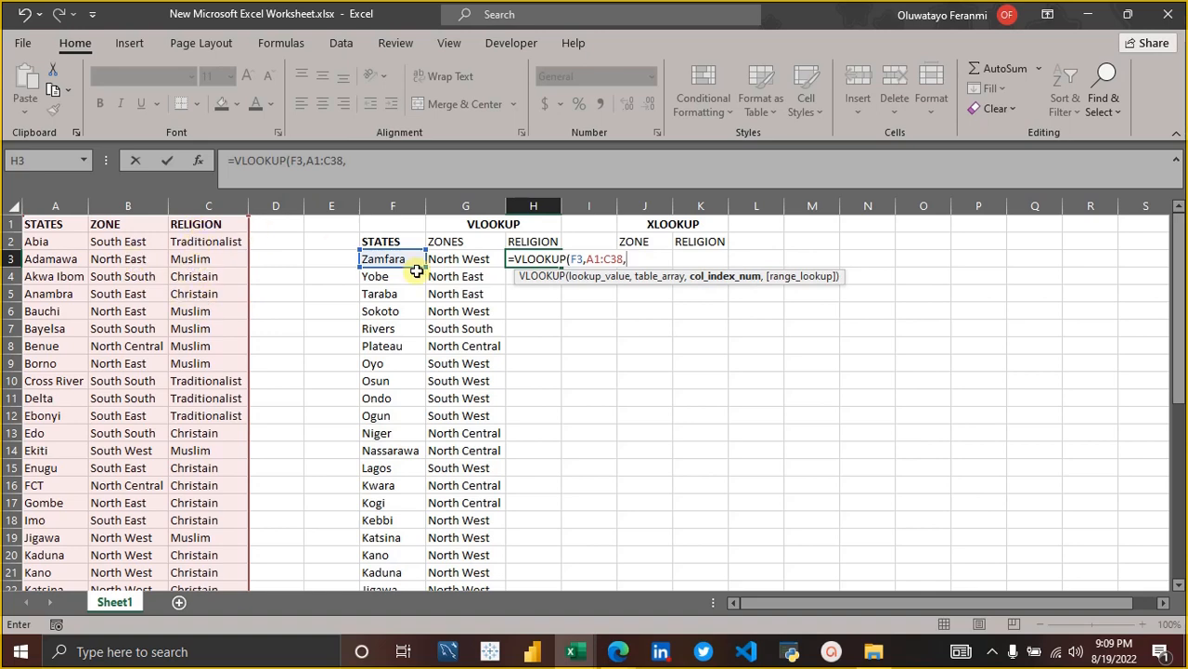
text(,)
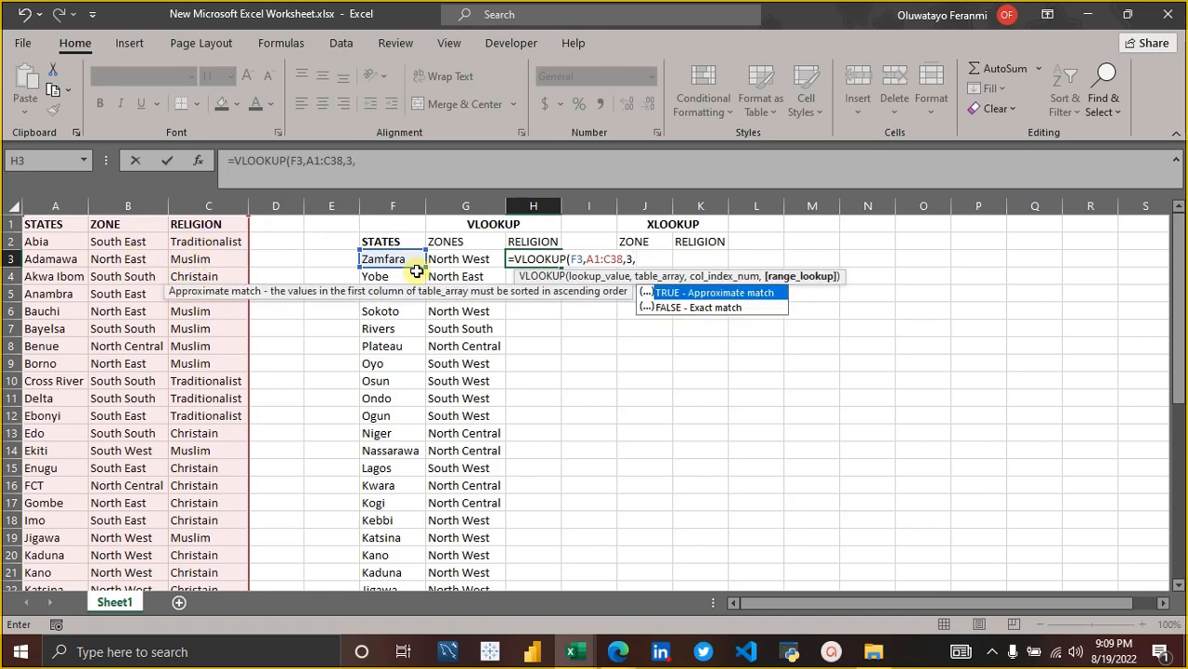
key(Down)
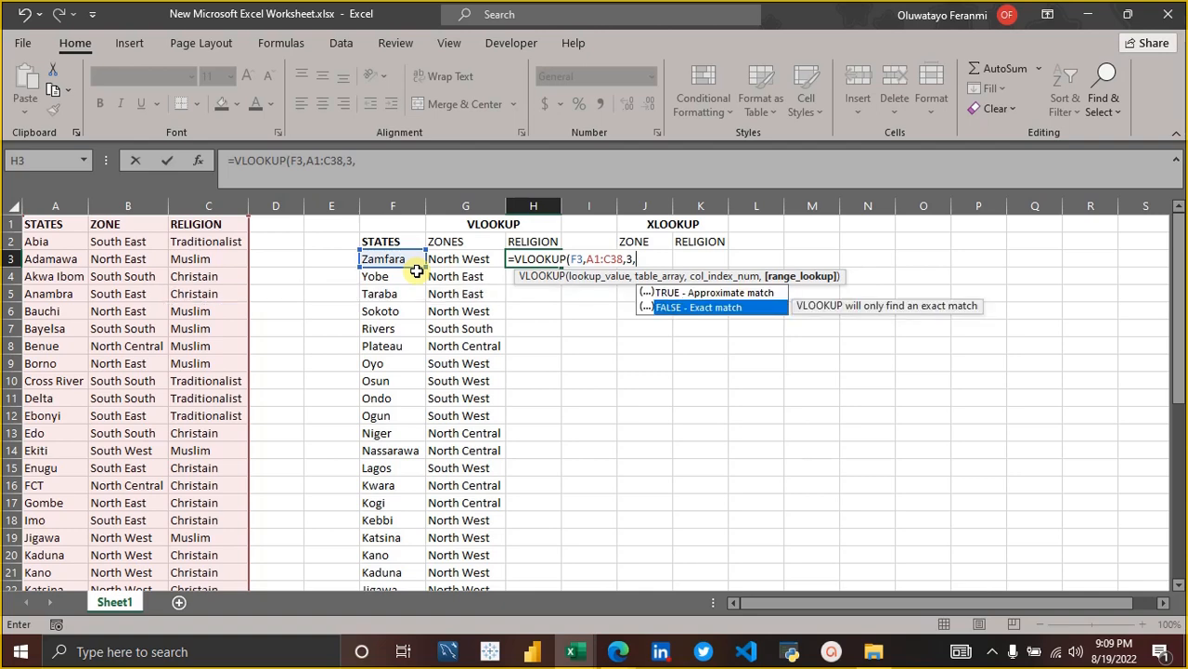
key(Tab)
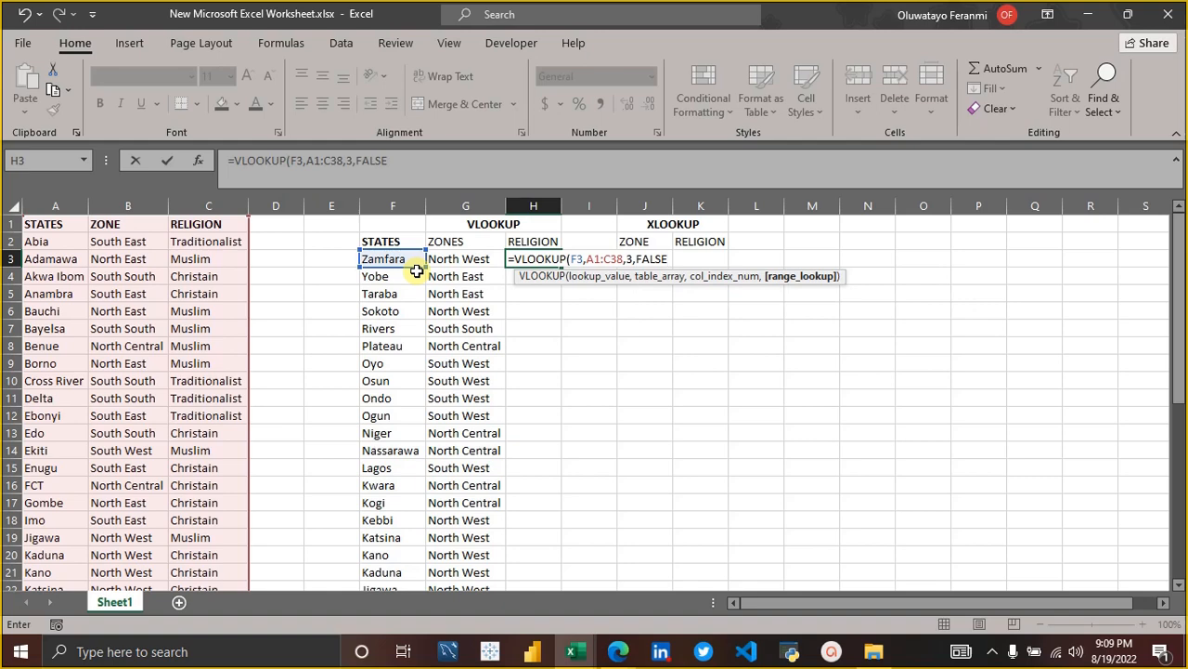
text())
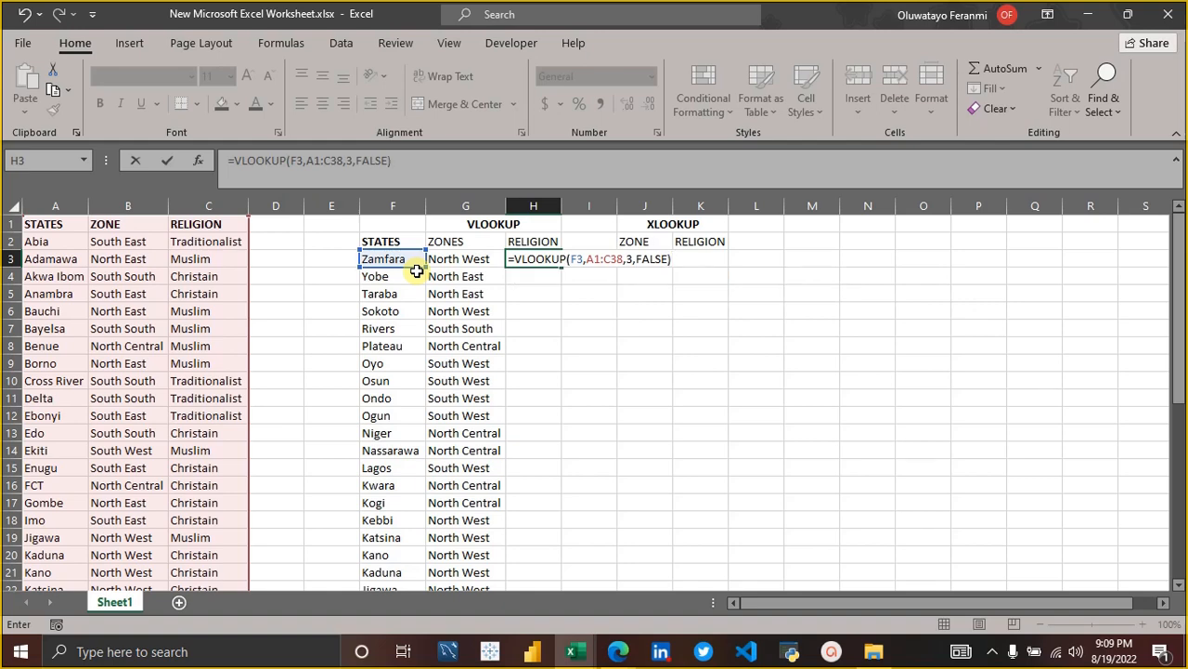
key(Return)
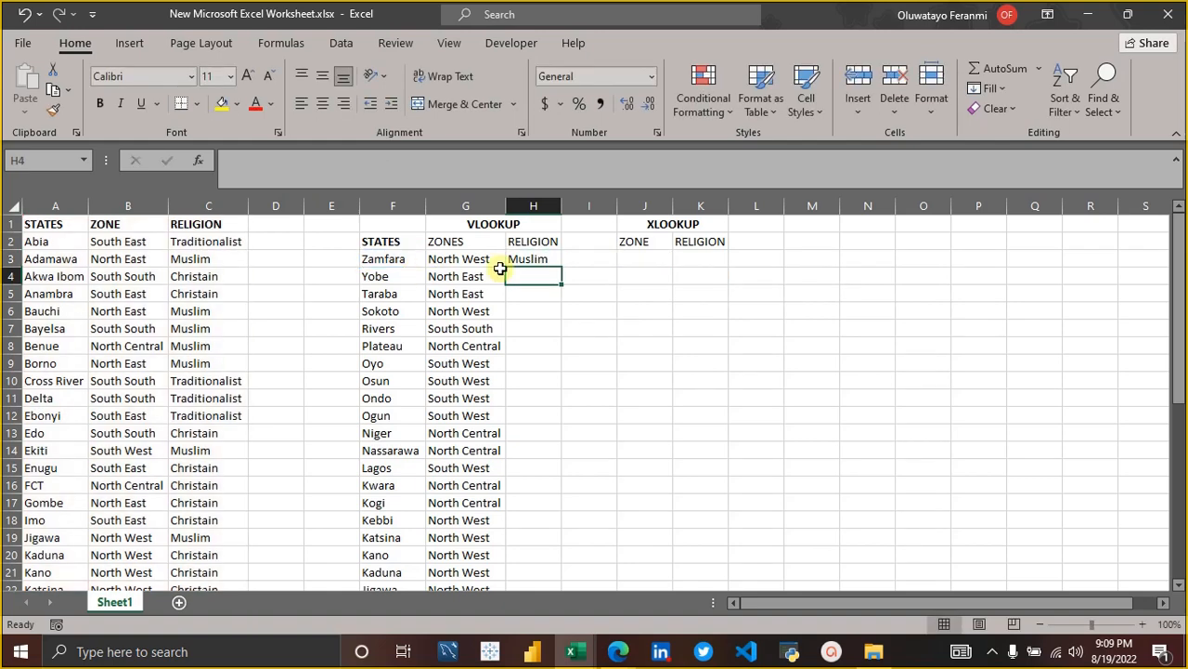
Copy the H3 VLOOKUP down the whole RELIGION column and widen column H to fit its entries.
click(538, 260)
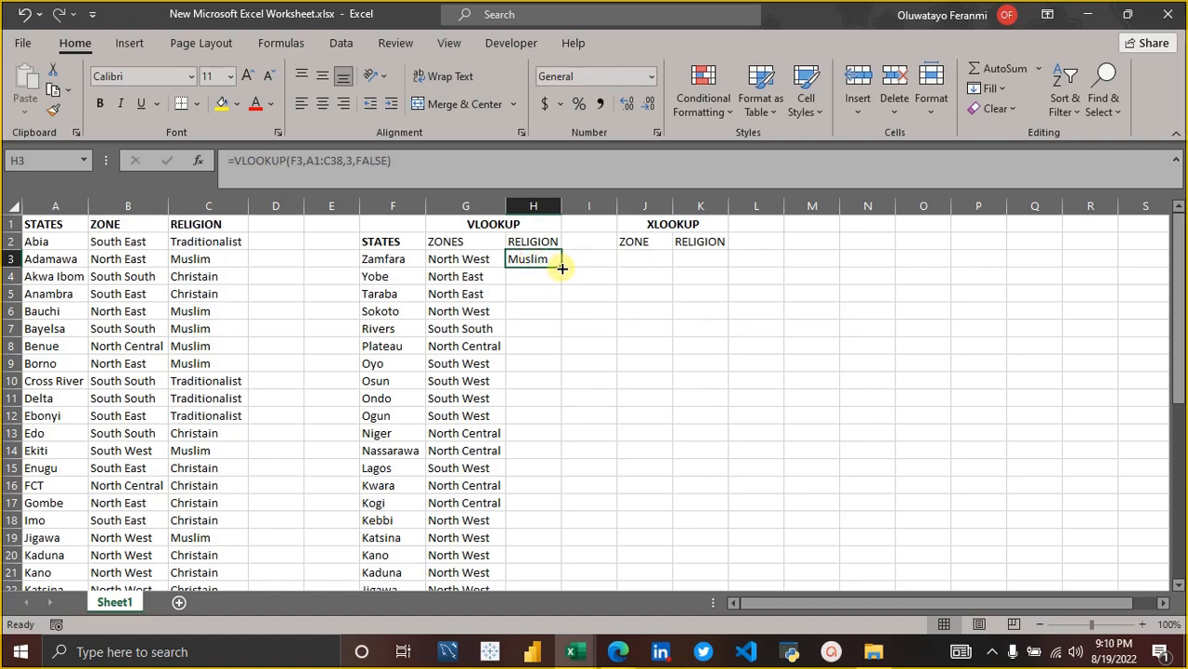
double_click(562, 268)
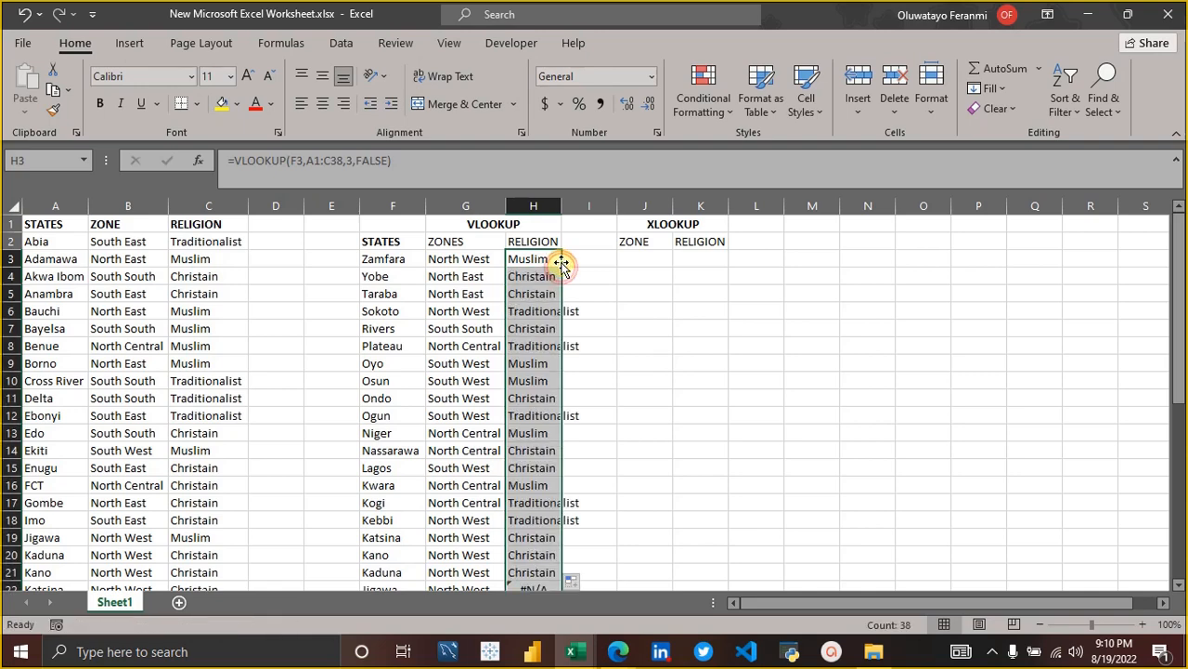
double_click(562, 205)
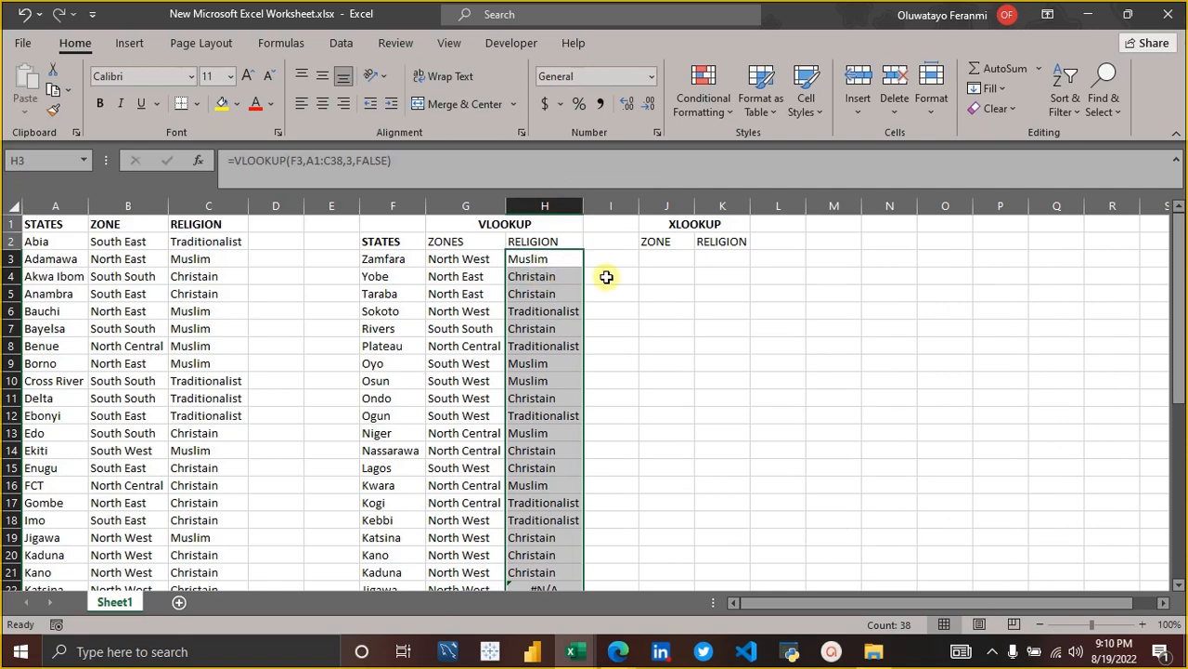
Start an XLOOKUP formula in J3 under the ZONE heading with F3 as its lookup value.
click(657, 269)
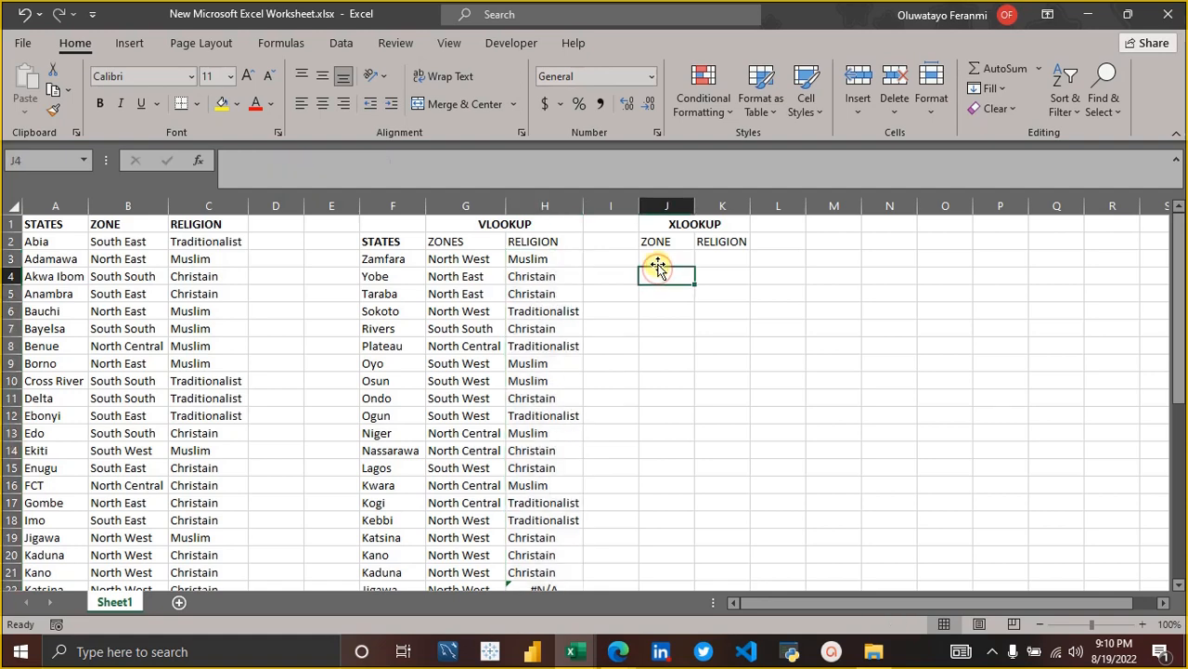
click(660, 262)
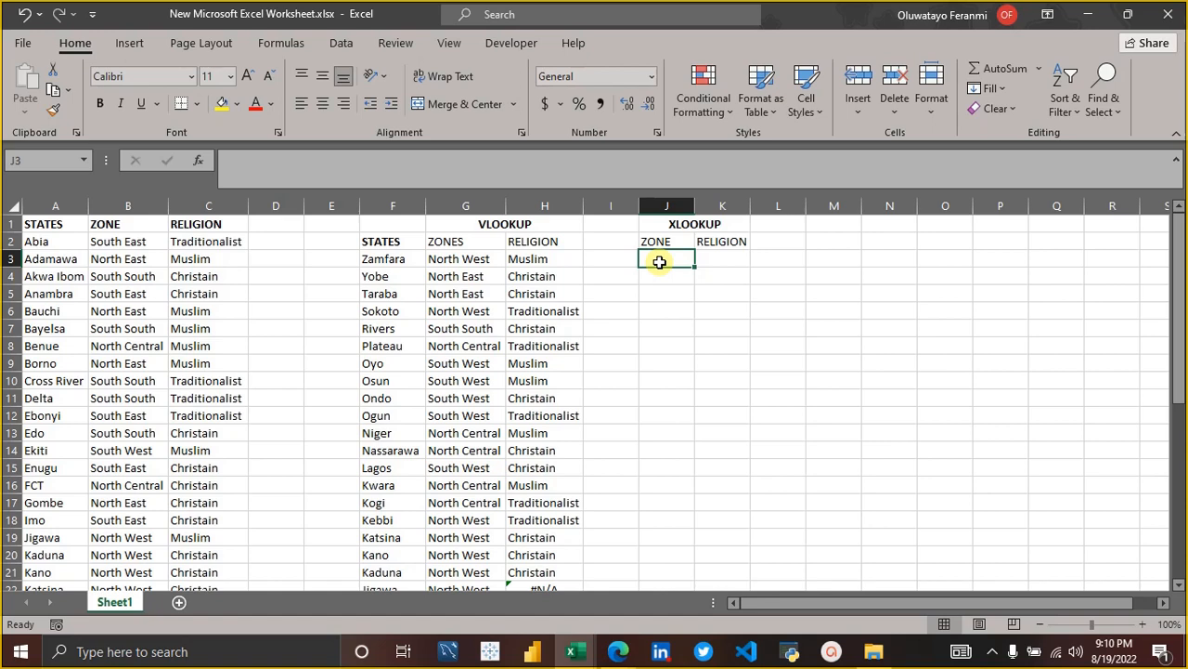
text(=)
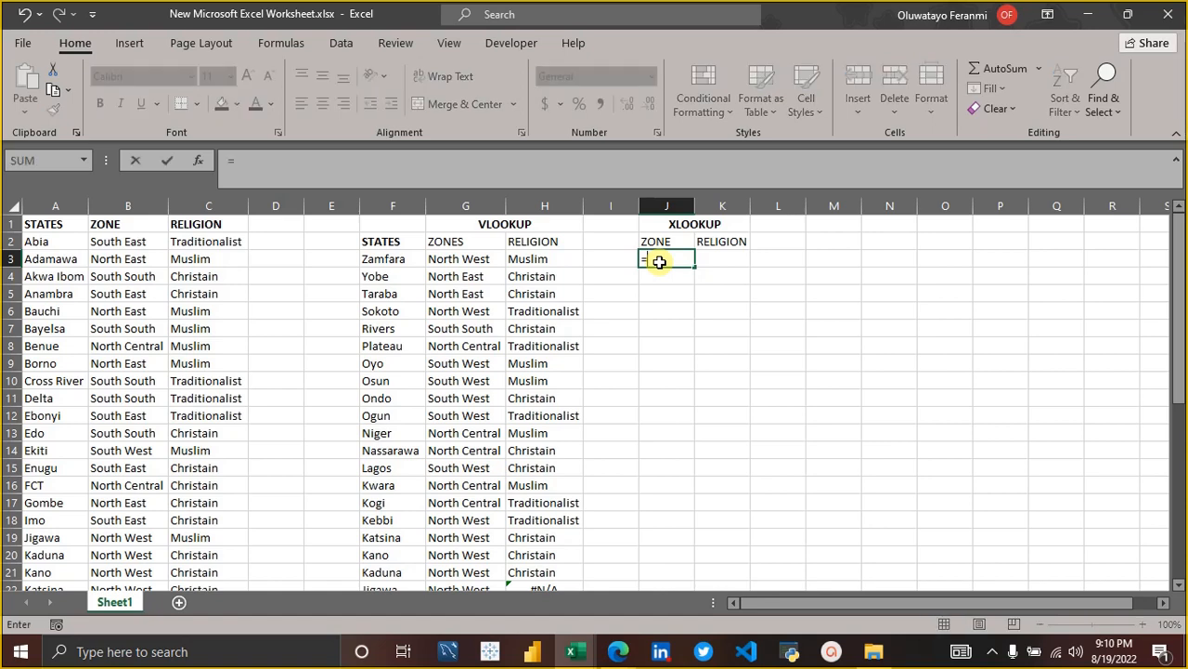
text(XLO)
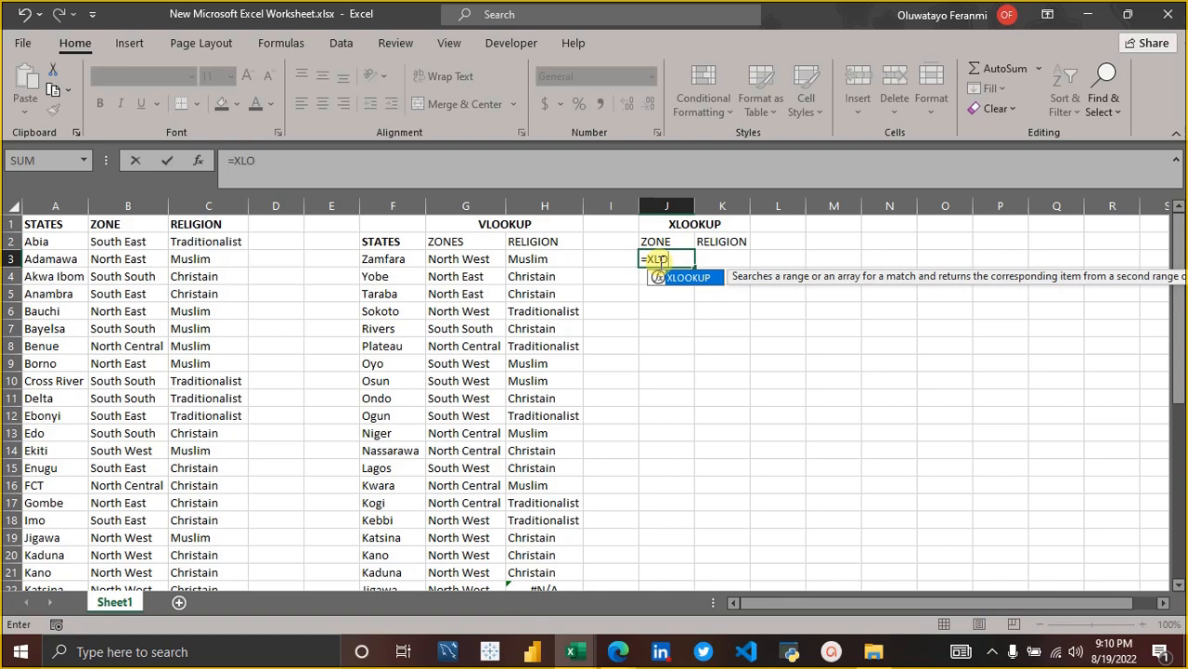
key(Tab)
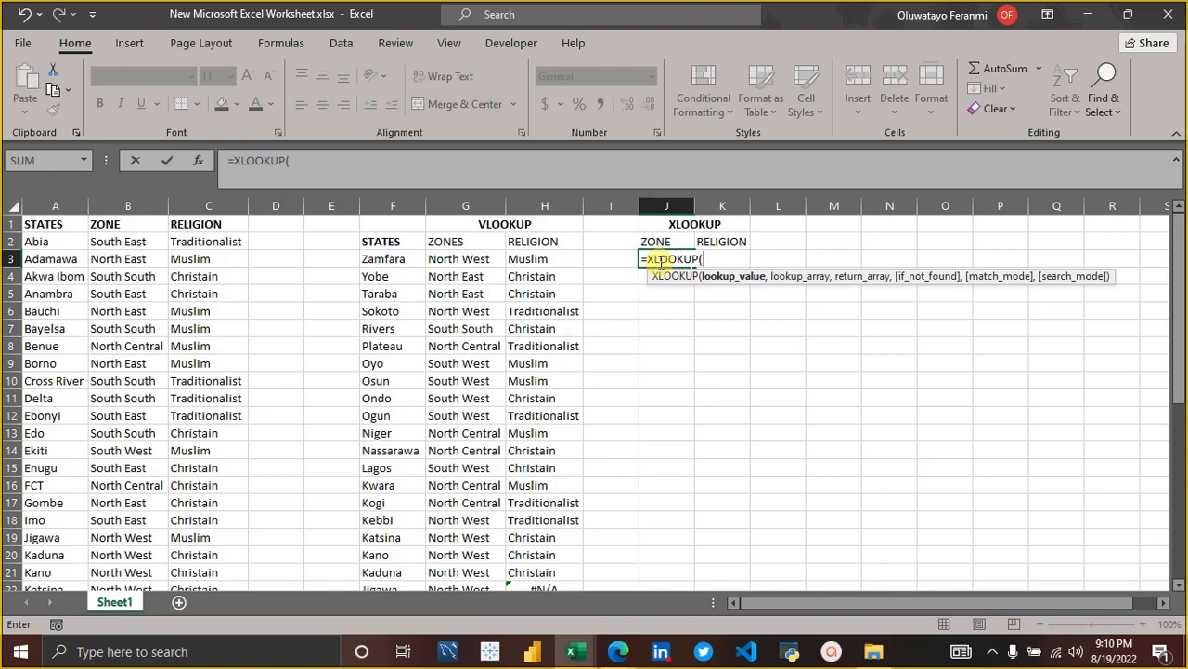
click(388, 259)
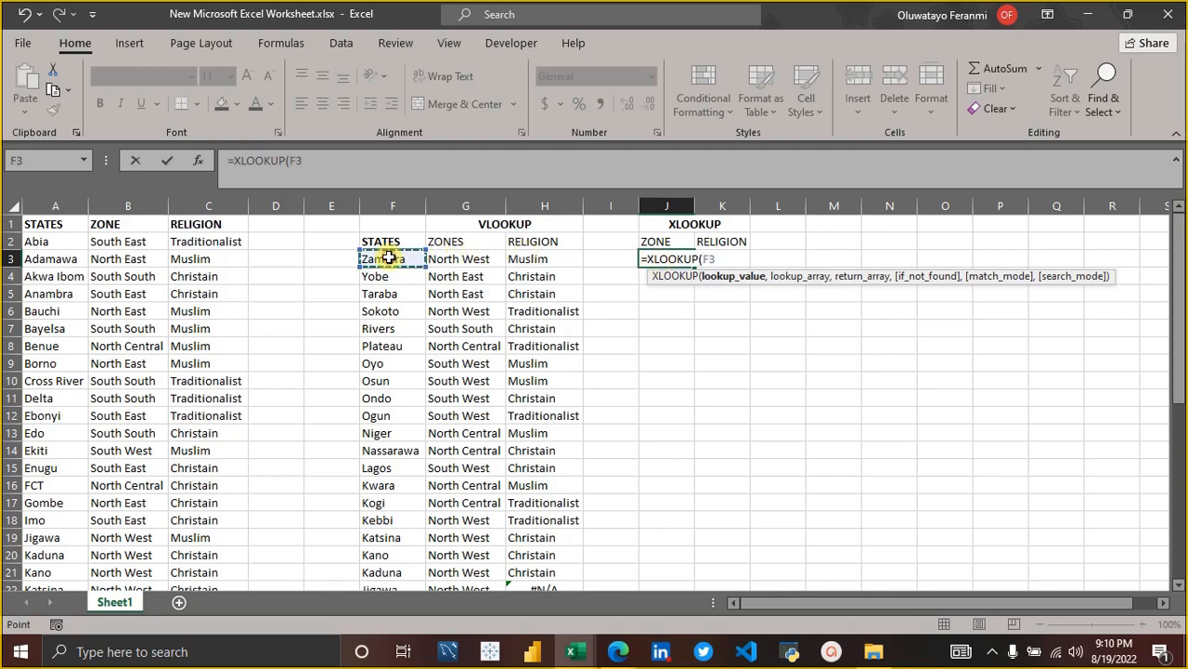
text(,)
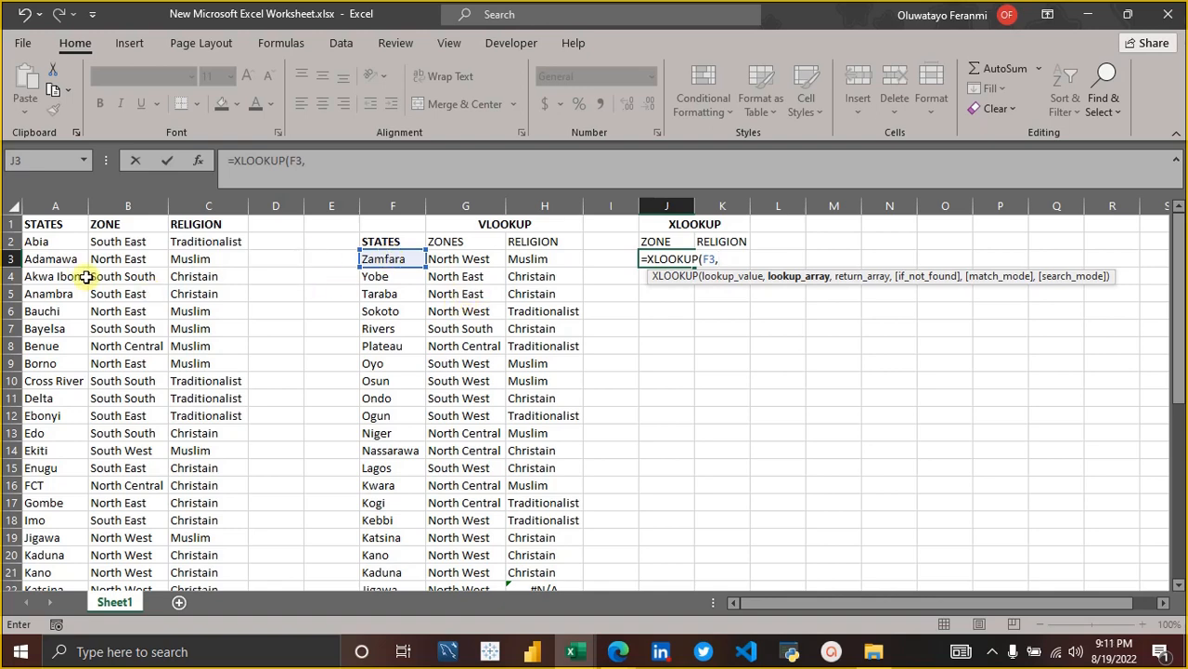
Set A1:A38, the STATES column without the TOTAL row, as the lookup array of the XLOOKUP in J3.
click(47, 224)
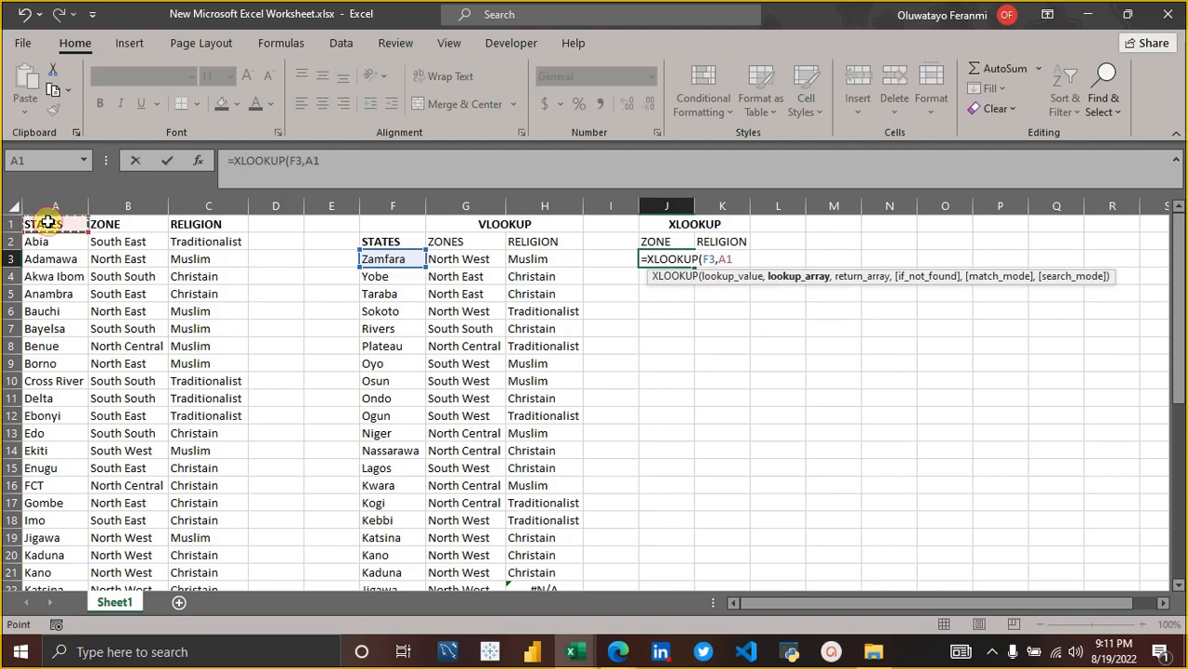
key(ctrl+shift+Down)
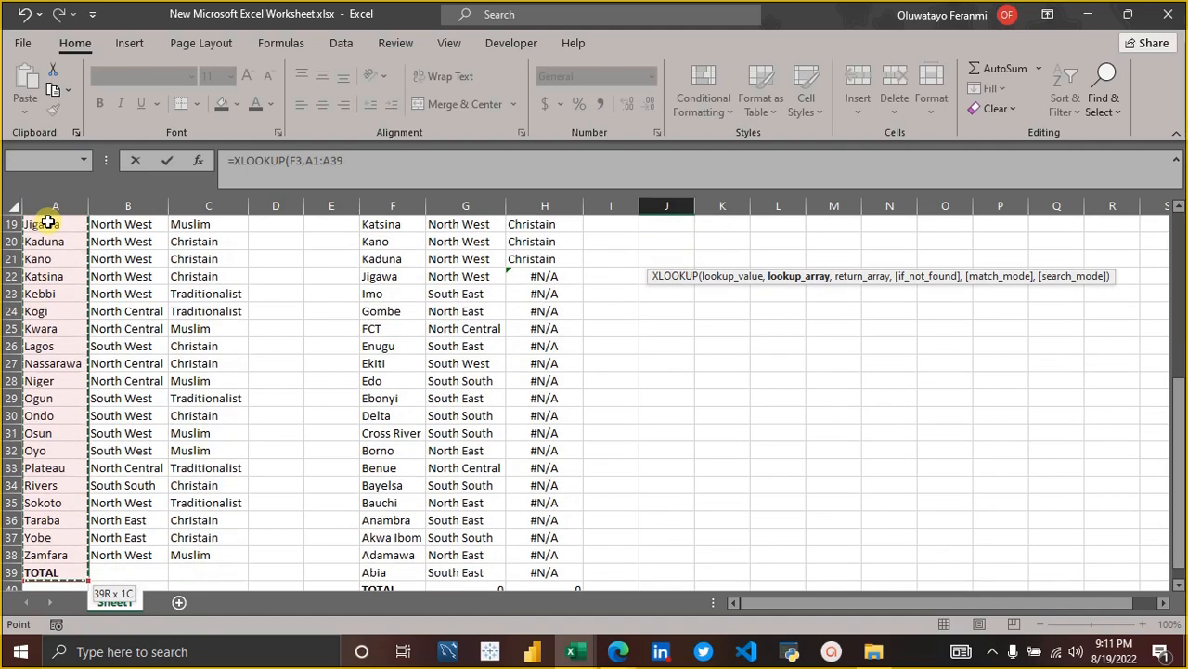
scroll(117, 329, up, 6)
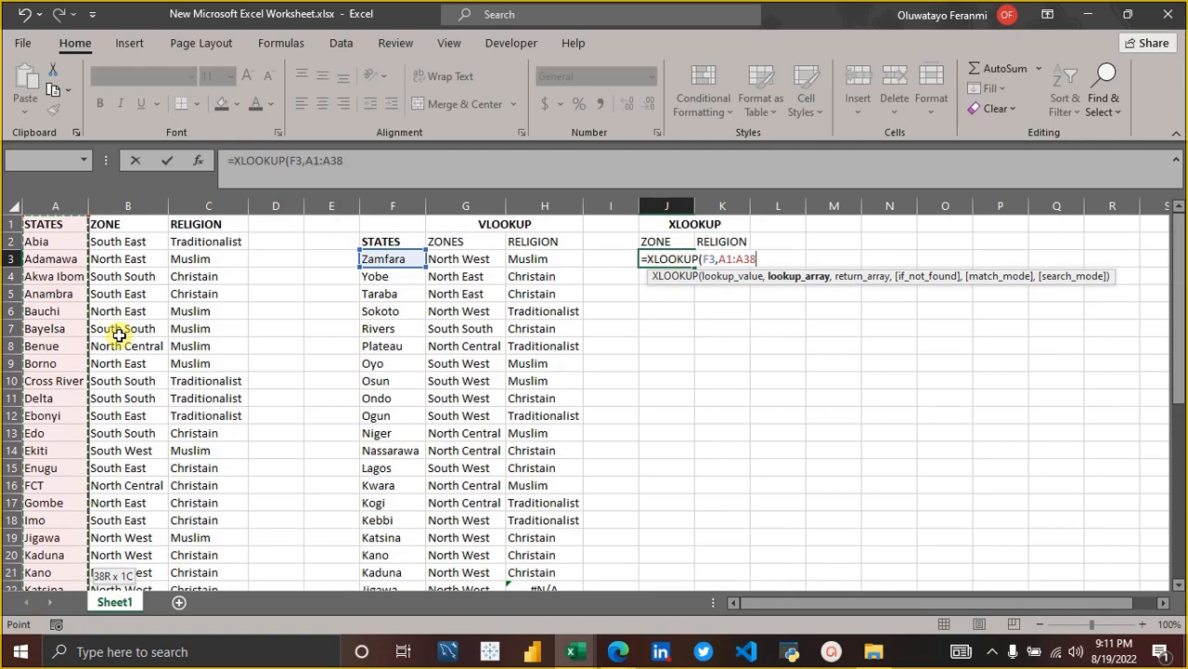
text(,)
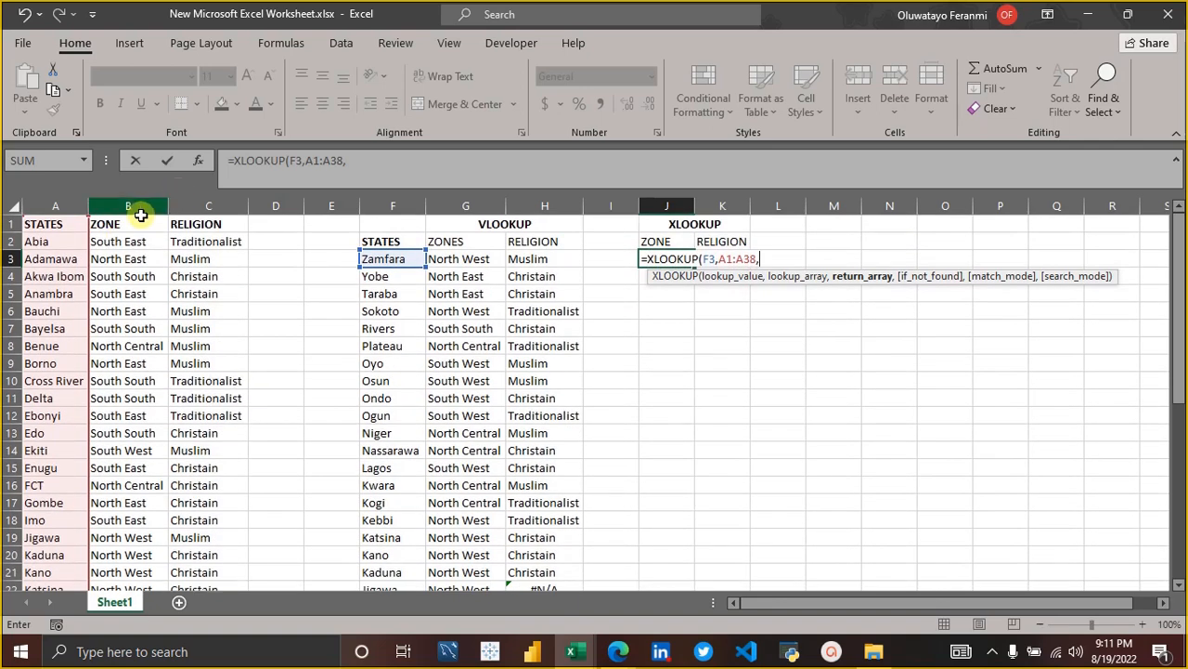
Complete the J3 XLOOKUP with the ZONE column B1:B38 as its return array, and widen column J to fit.
click(132, 223)
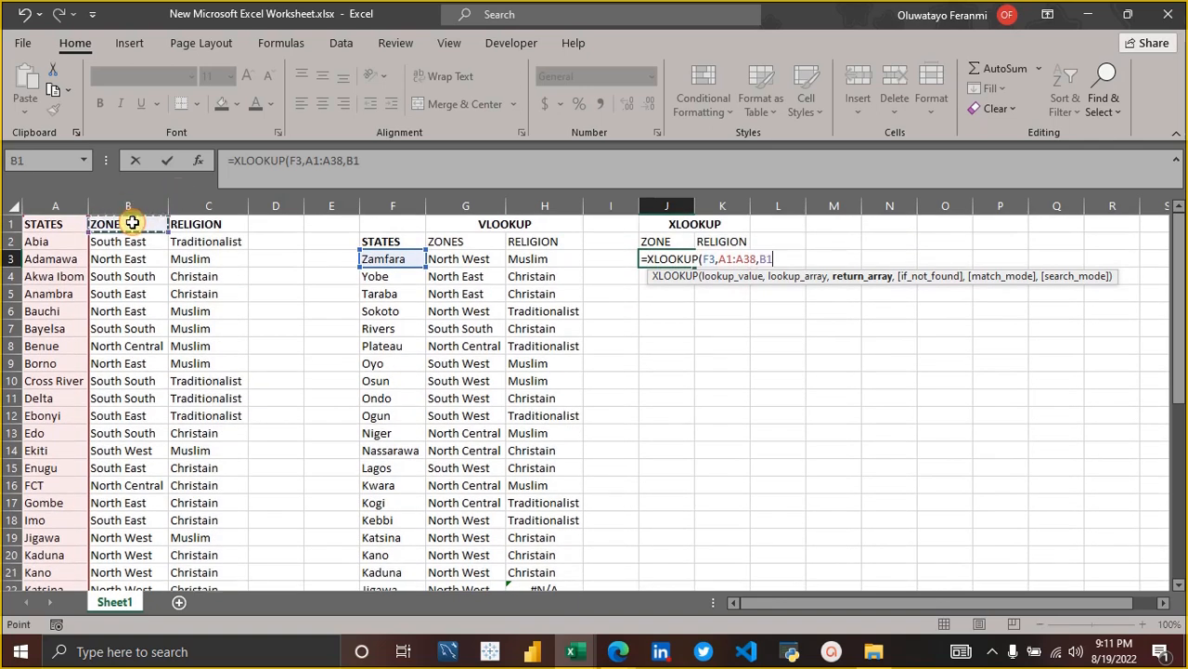
key(F8)
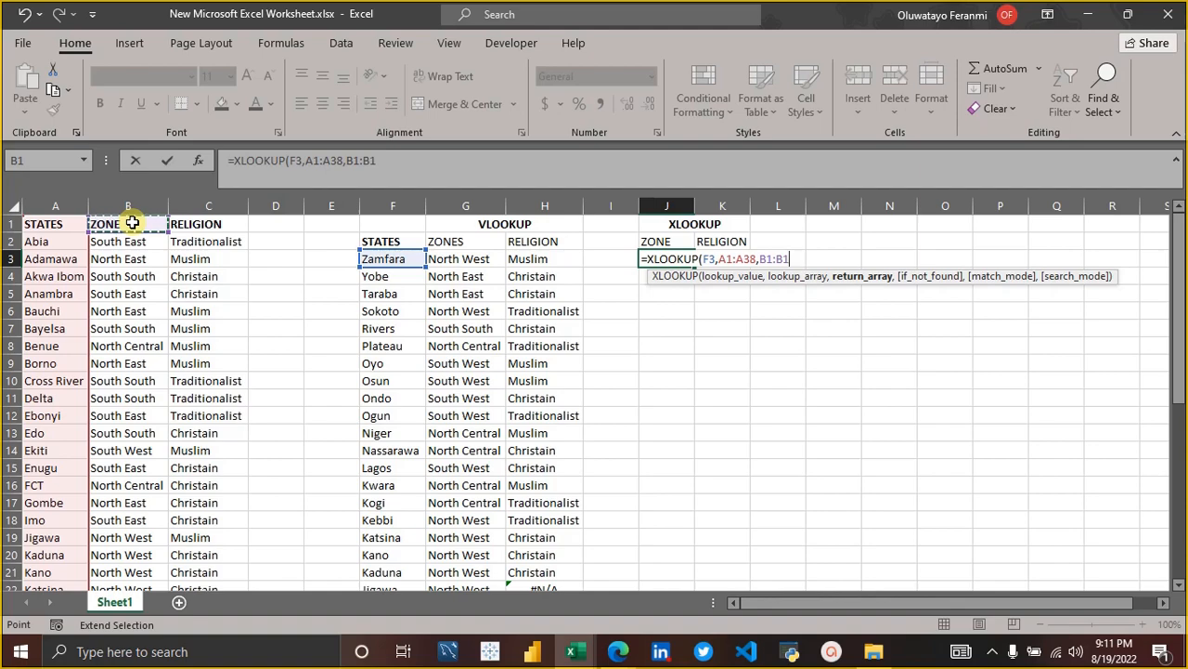
key(ctrl+Down)
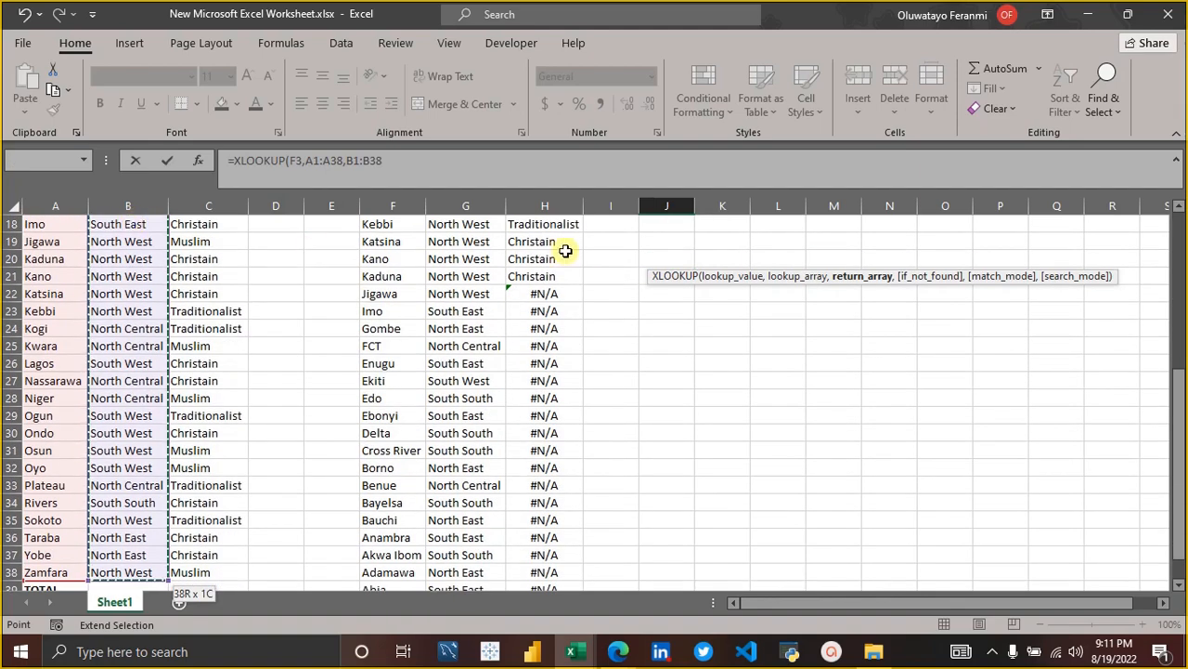
scroll(584, 247, up, 6)
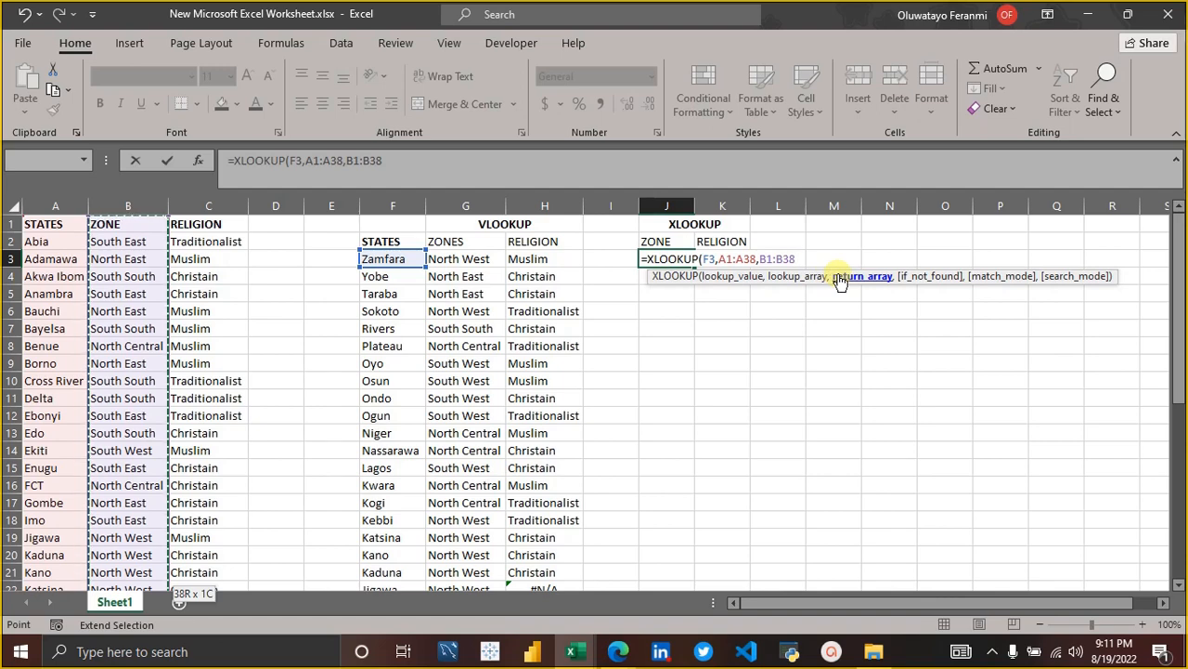
text())
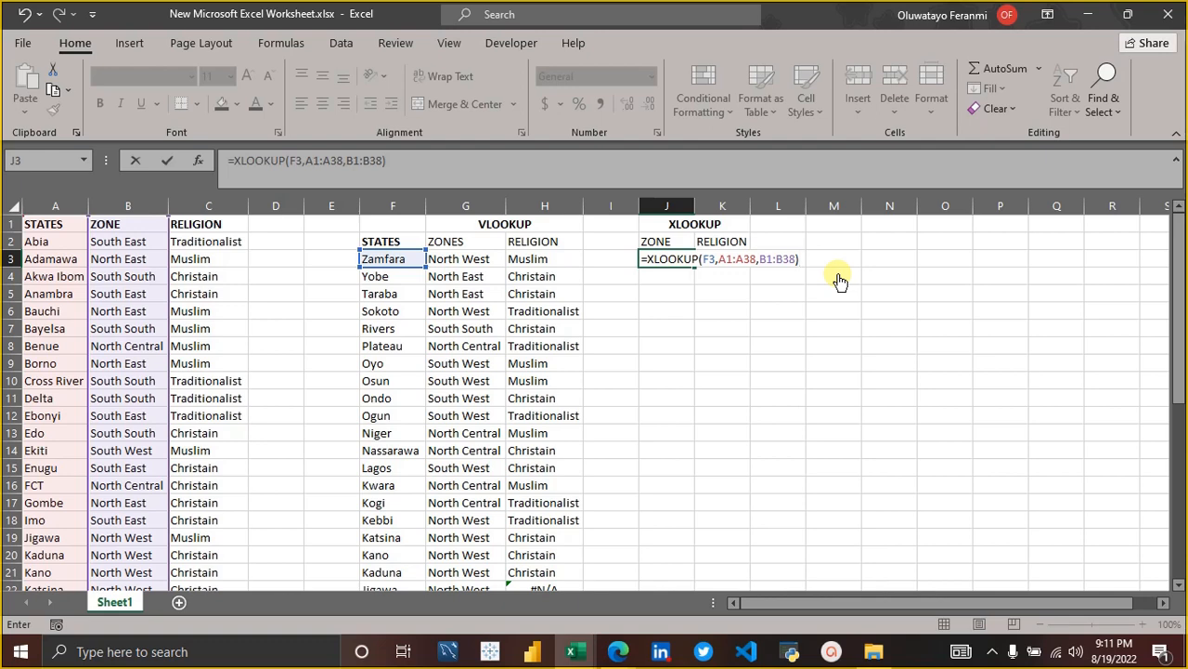
key(Return)
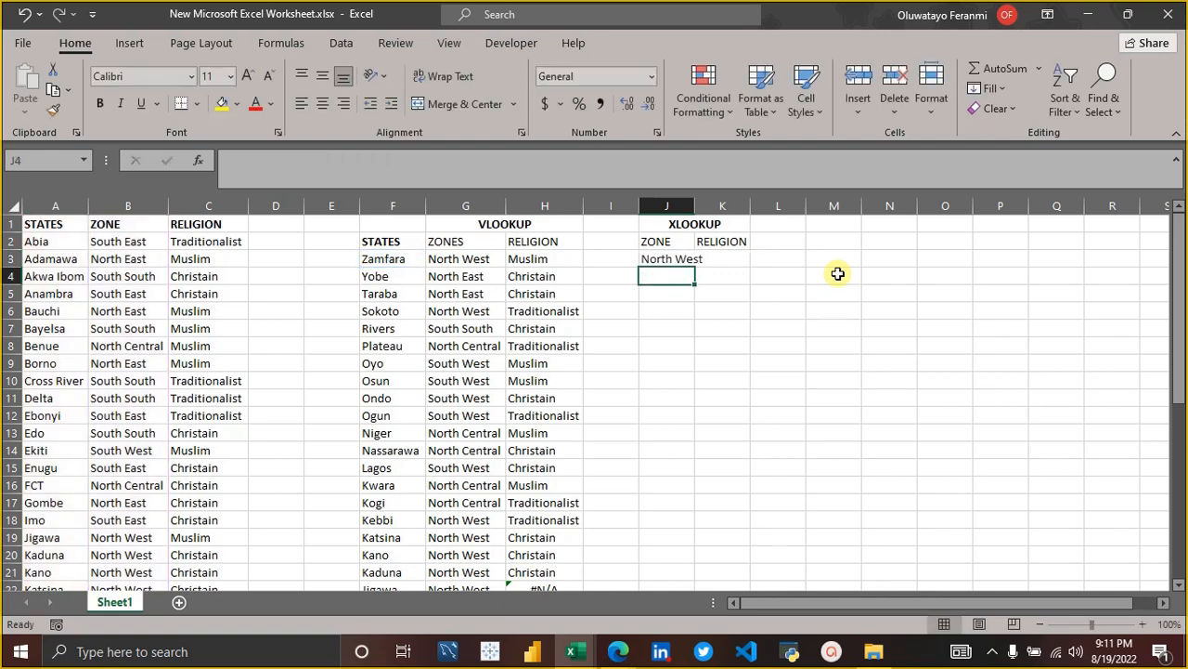
double_click(694, 198)
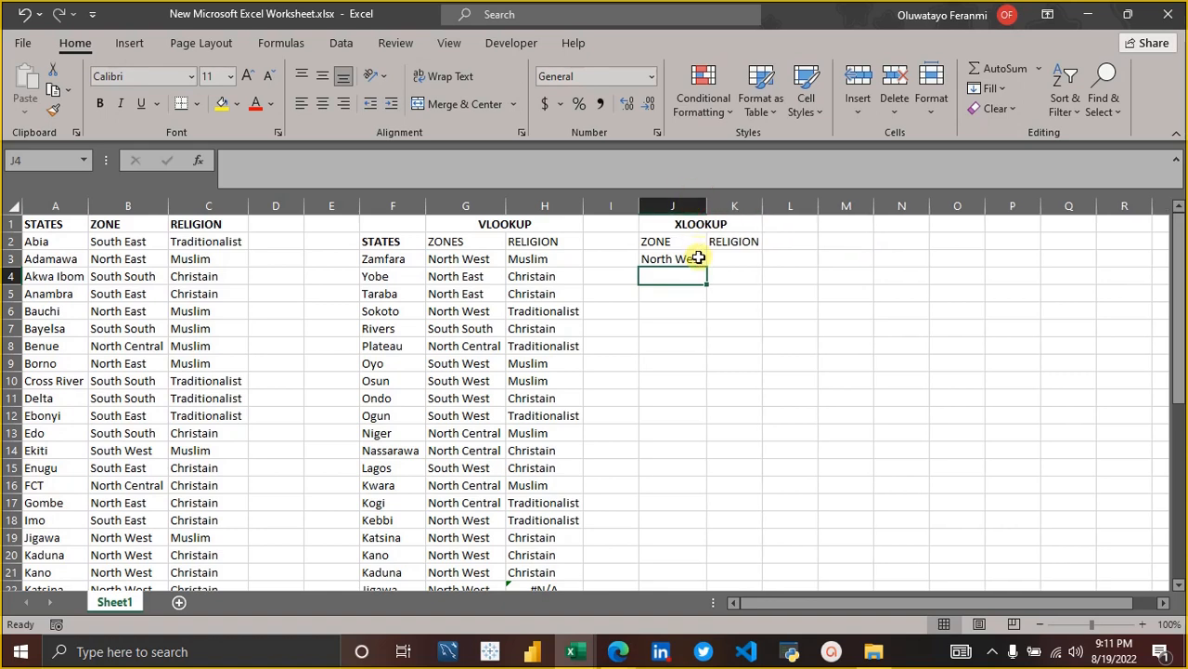
Edit the J3 XLOOKUP so its lookup array uses the absolute reference $A$1:$A$38.
click(699, 258)
click(290, 159)
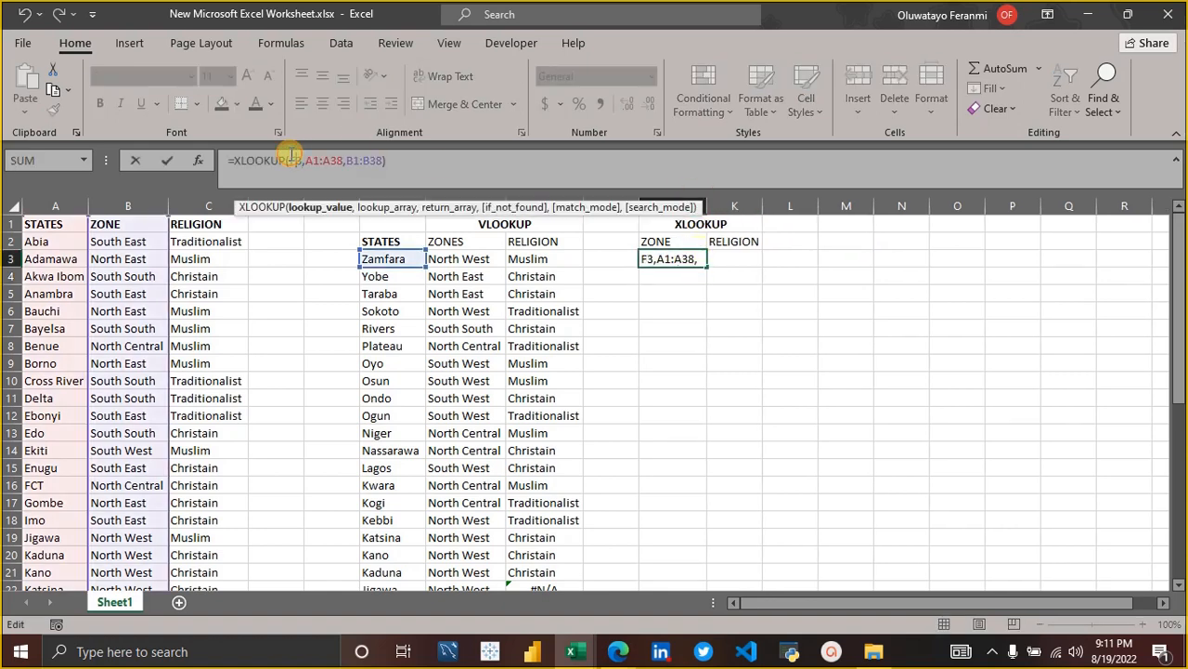
key(Right)
key(Right)
key(F4)
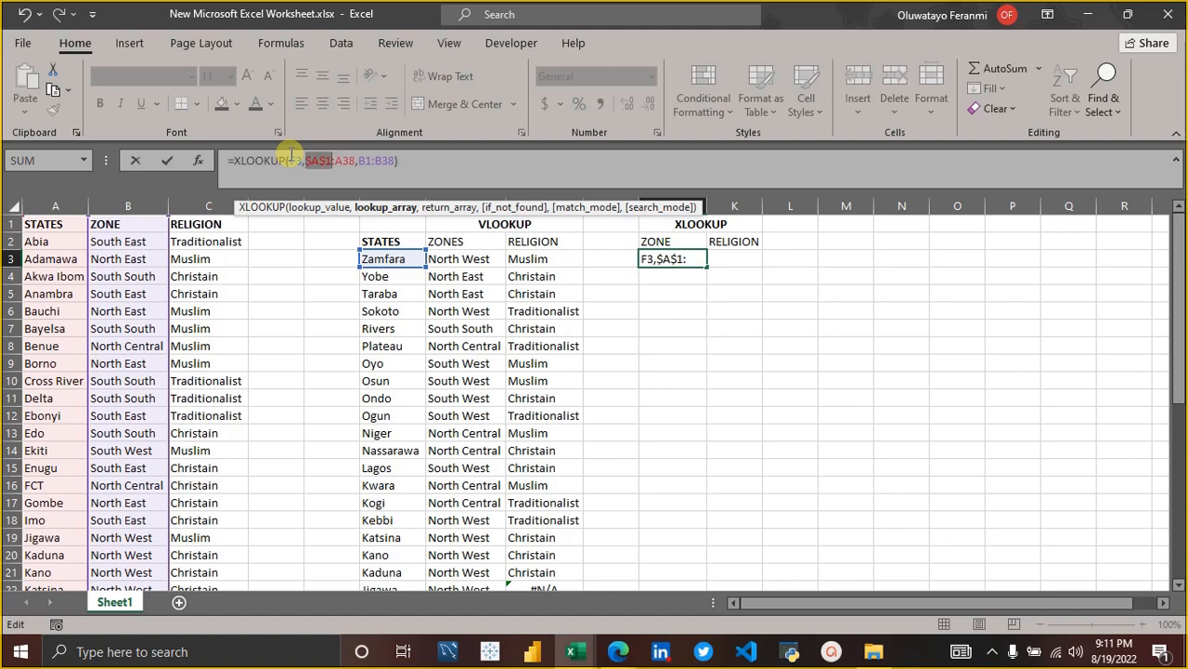
key(Right)
key(Right)
key(F4)
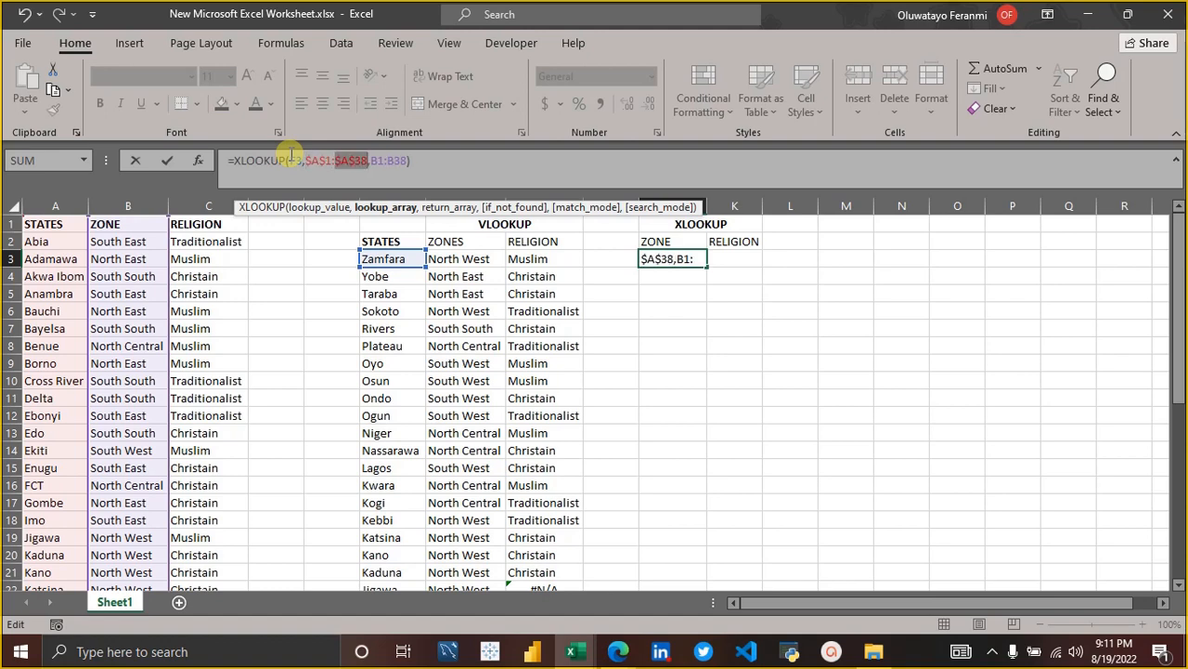
Make the return array of the J3 XLOOKUP the absolute reference $B$1:$B$38 and commit the formula.
key(Right)
key(Right)
key(F4)
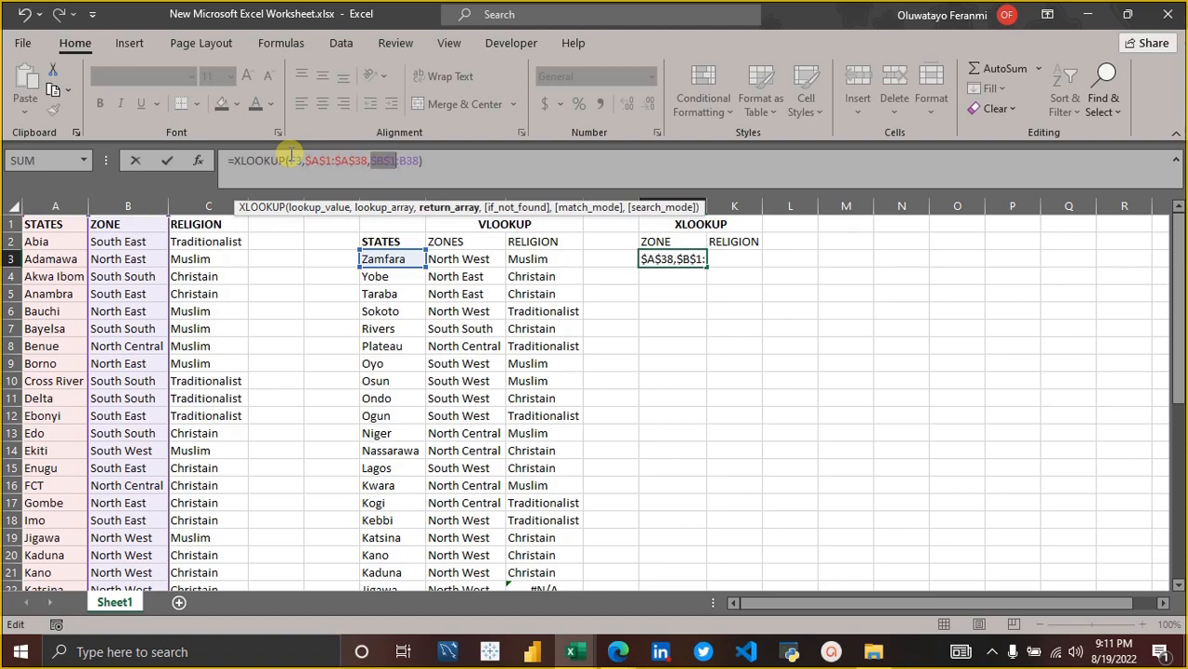
key(Right)
key(Right)
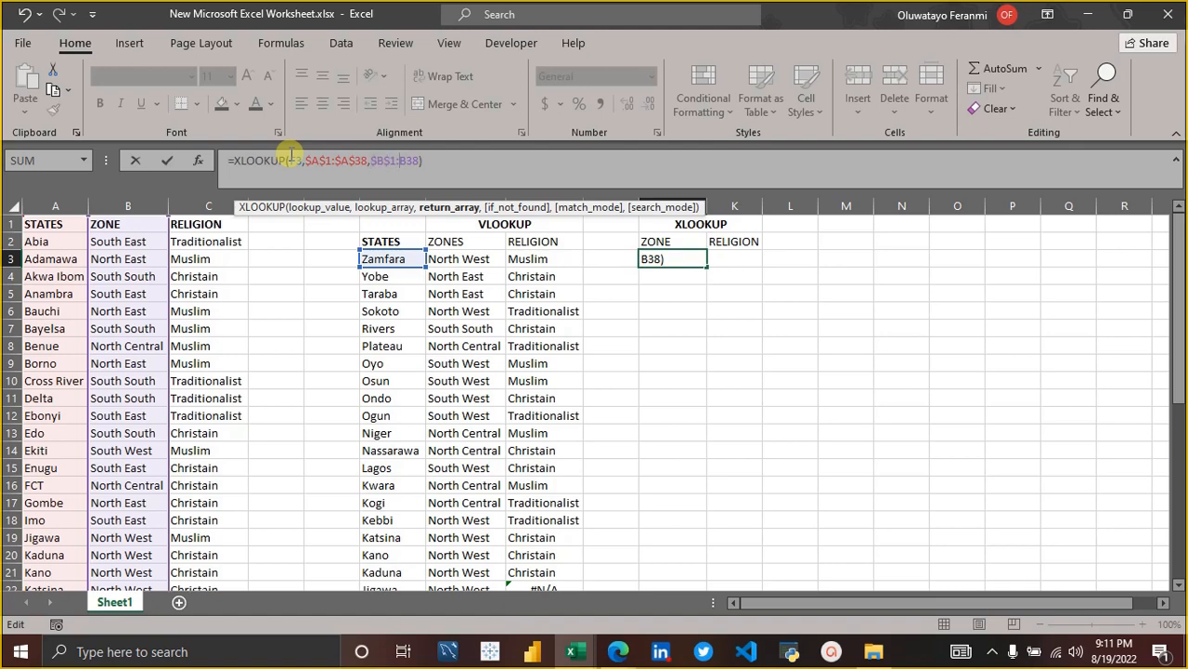
key(F4)
key(Return)
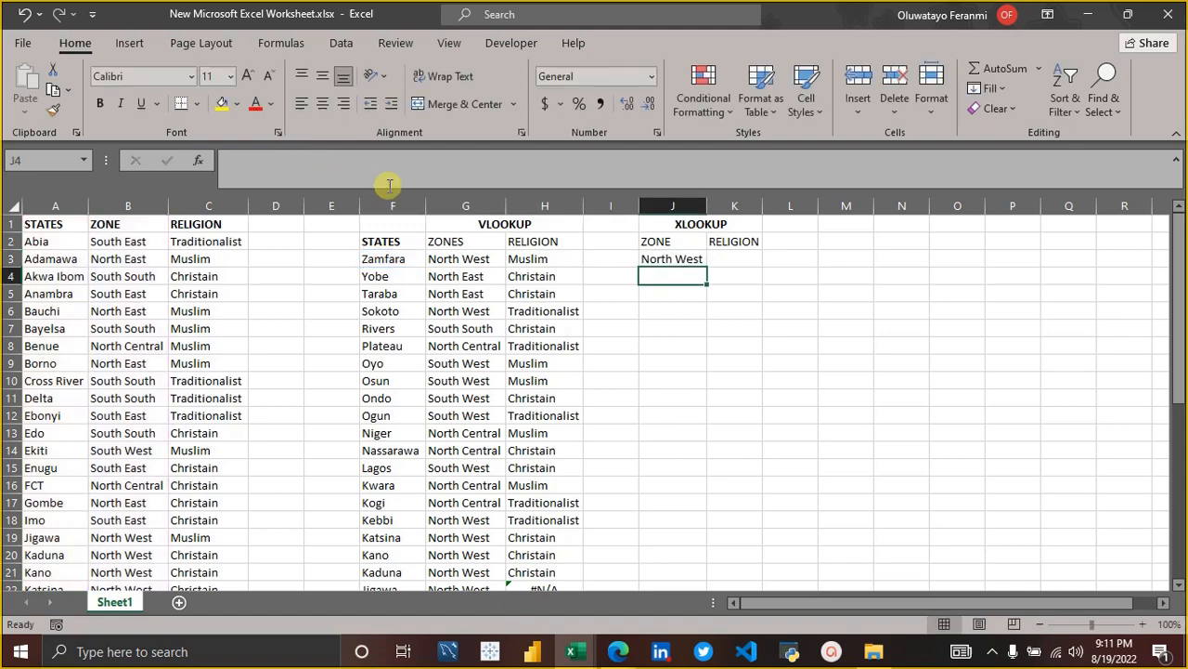
Fill the J3 XLOOKUP formula down the ZONE column through J39.
click(692, 259)
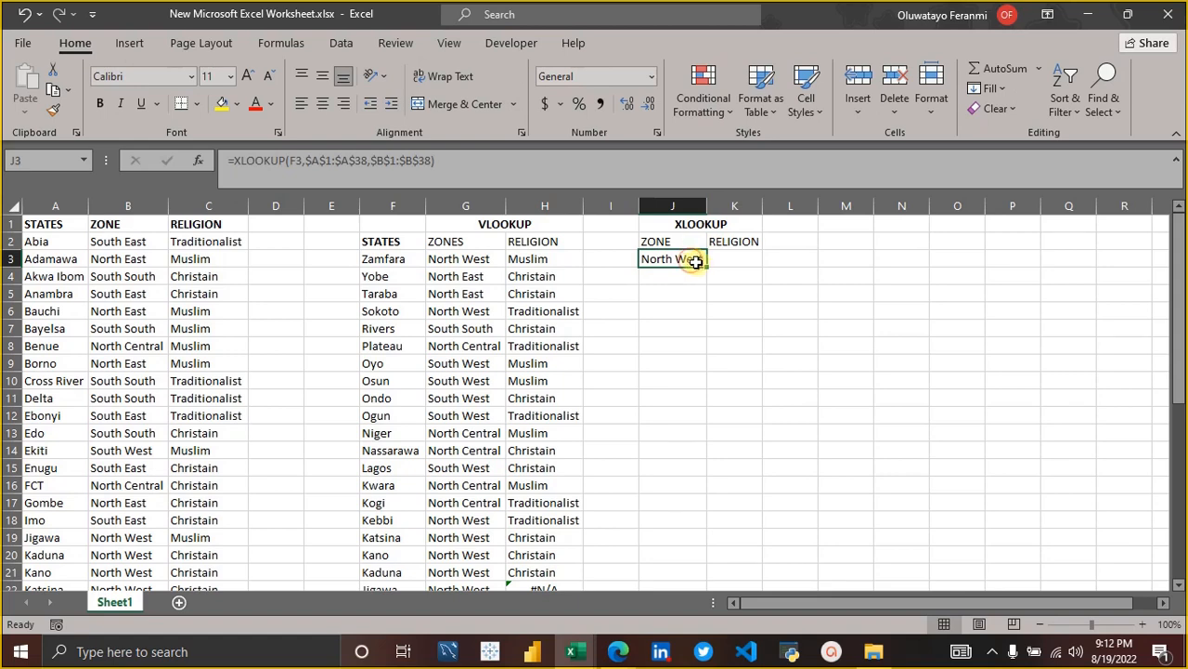
double_click(706, 269)
double_click(706, 268)
double_click(706, 268)
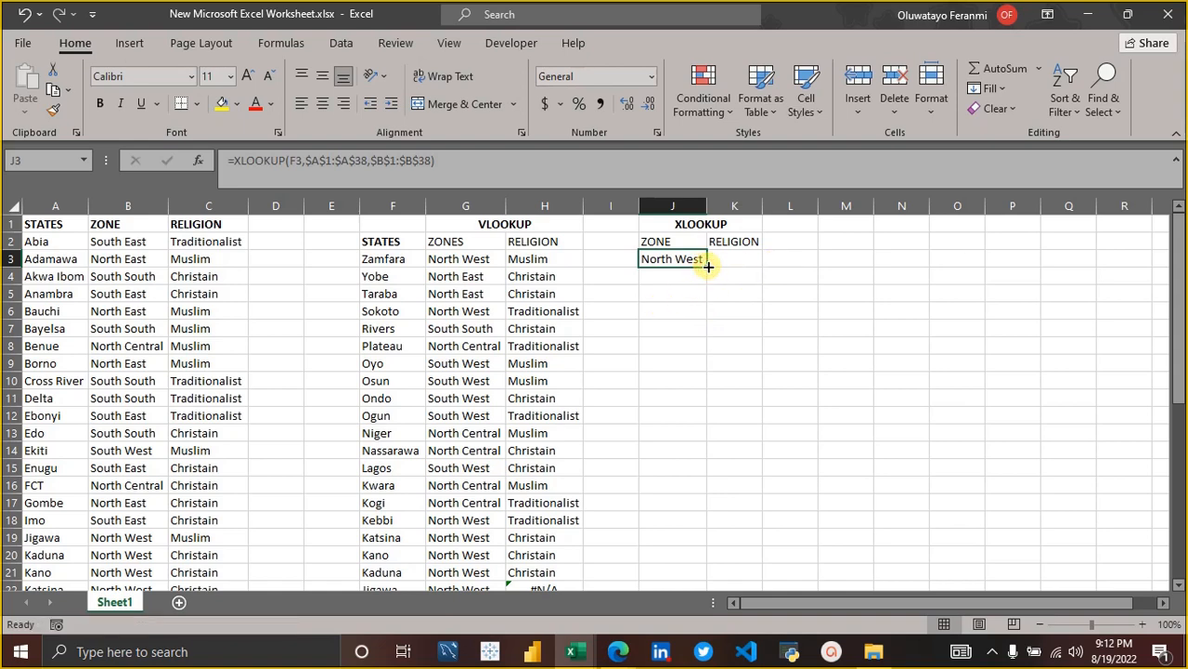
drag(709, 266, 691, 545)
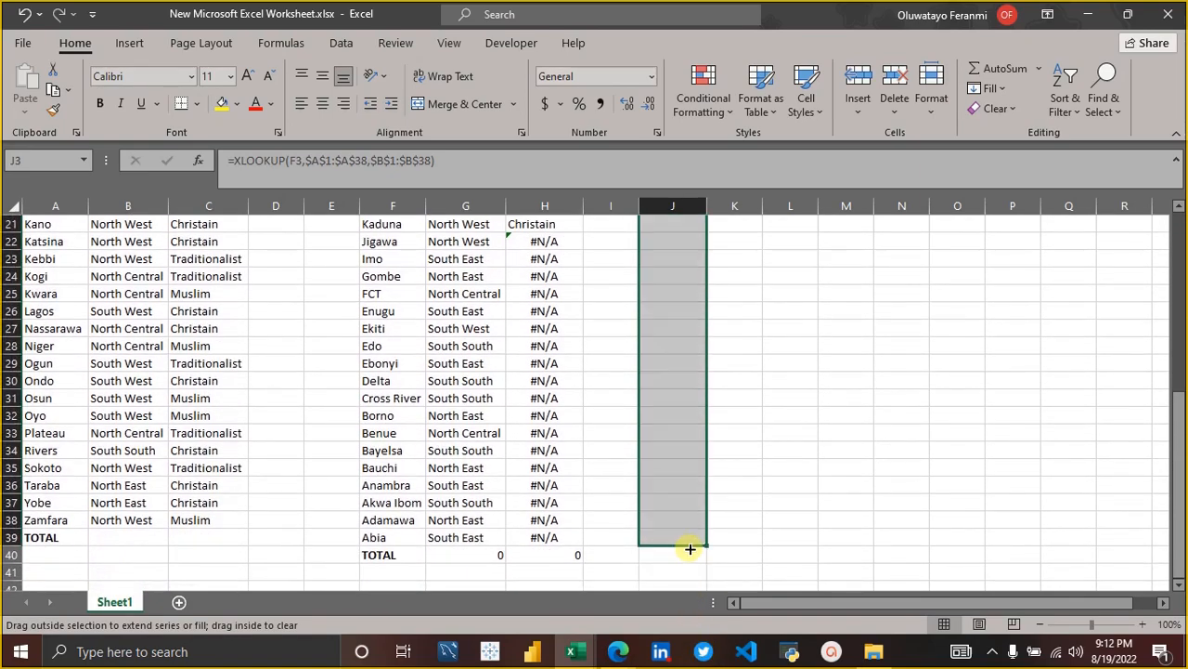
scroll(773, 278, up, 7)
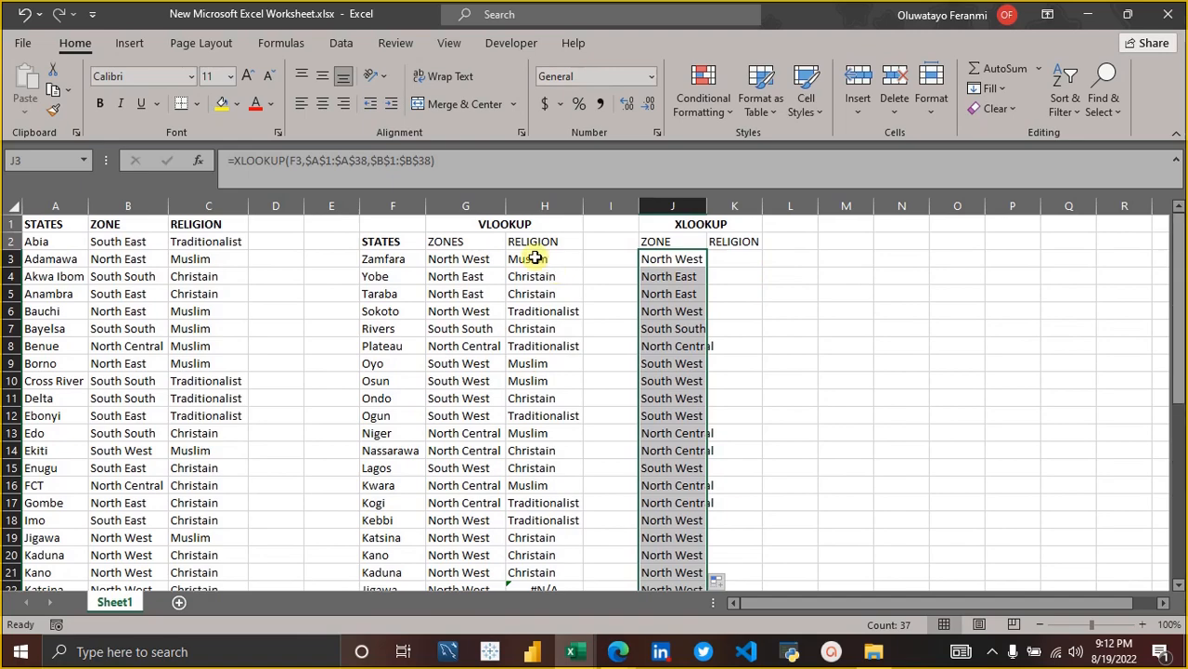
Make the table array of the H3 VLOOKUP the absolute reference $A$1:$C$38 and commit the formula.
click(536, 259)
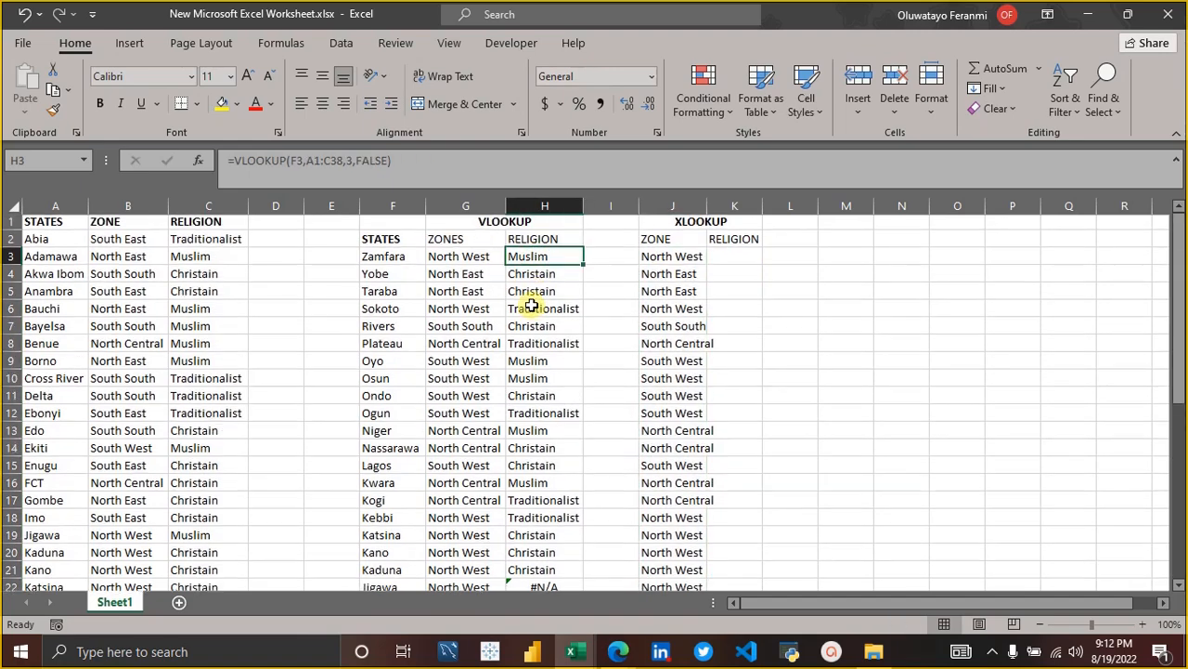
scroll(546, 340, down, 8)
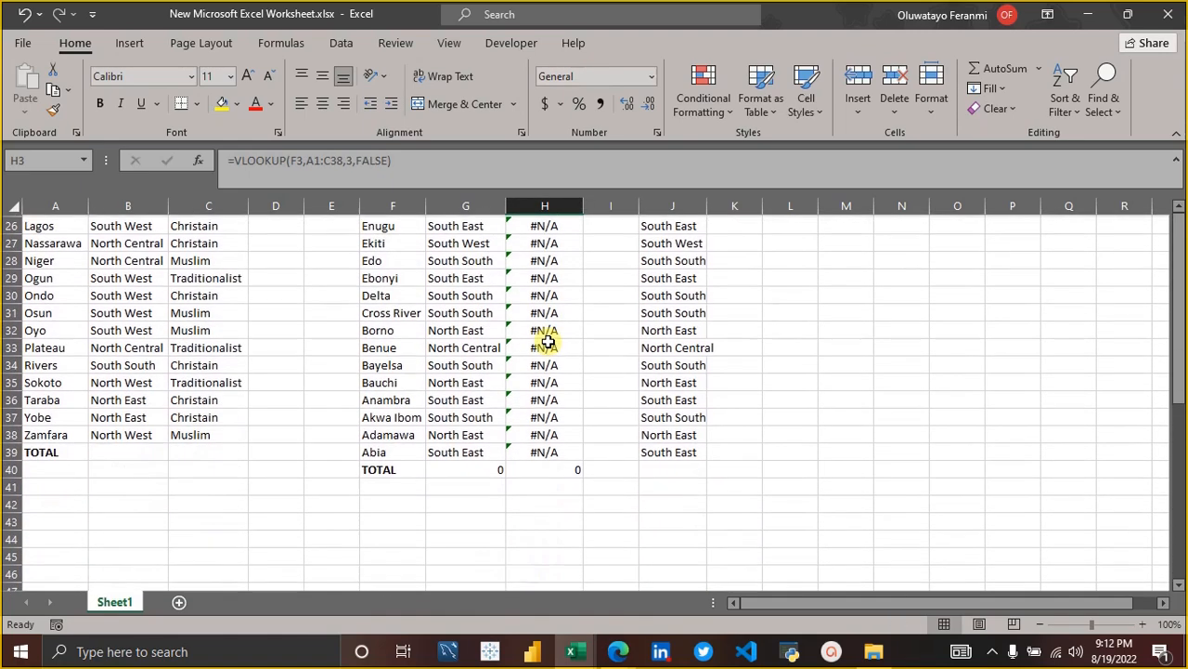
scroll(546, 335, up, 8)
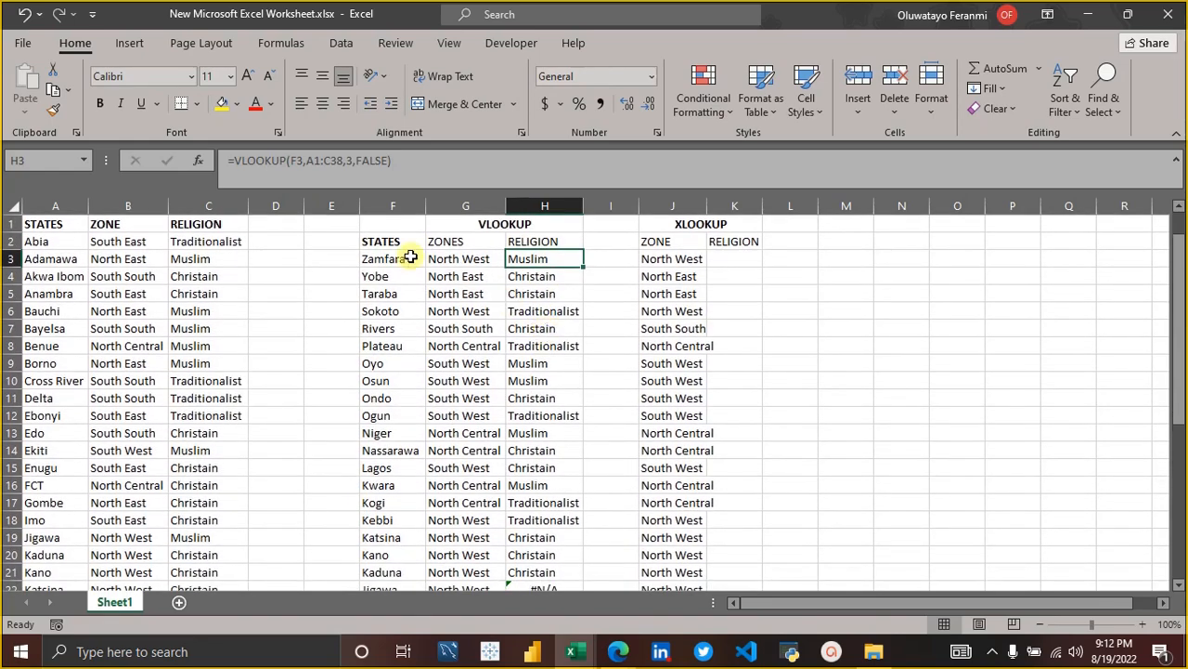
key(F2)
click(307, 159)
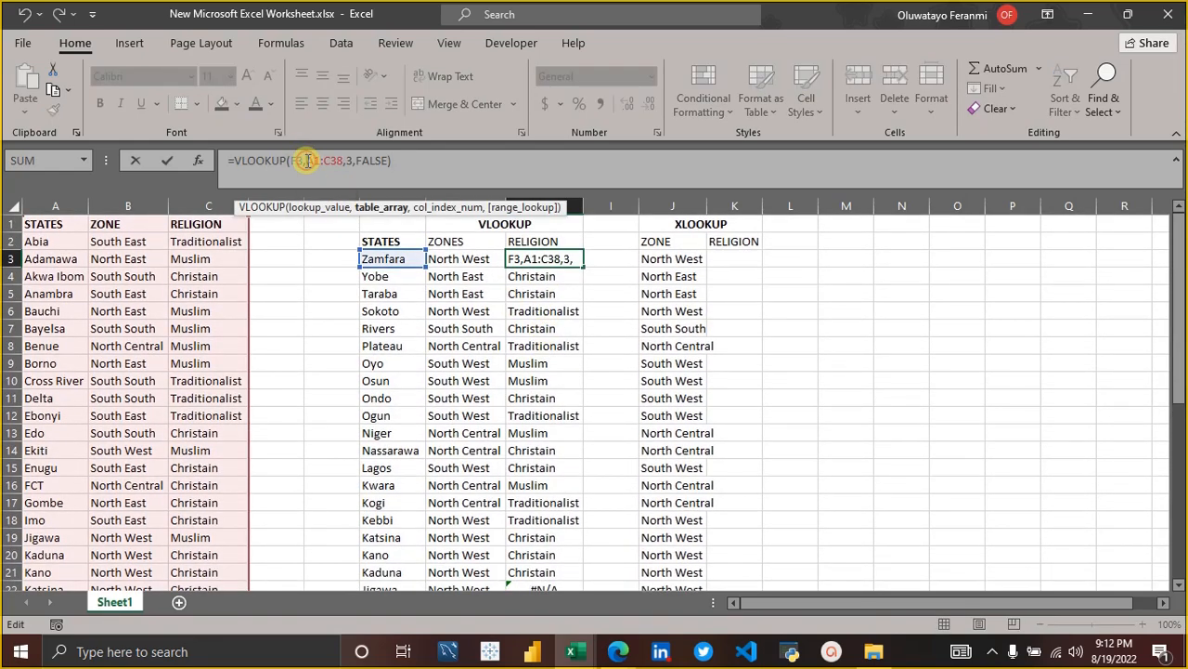
key(F4)
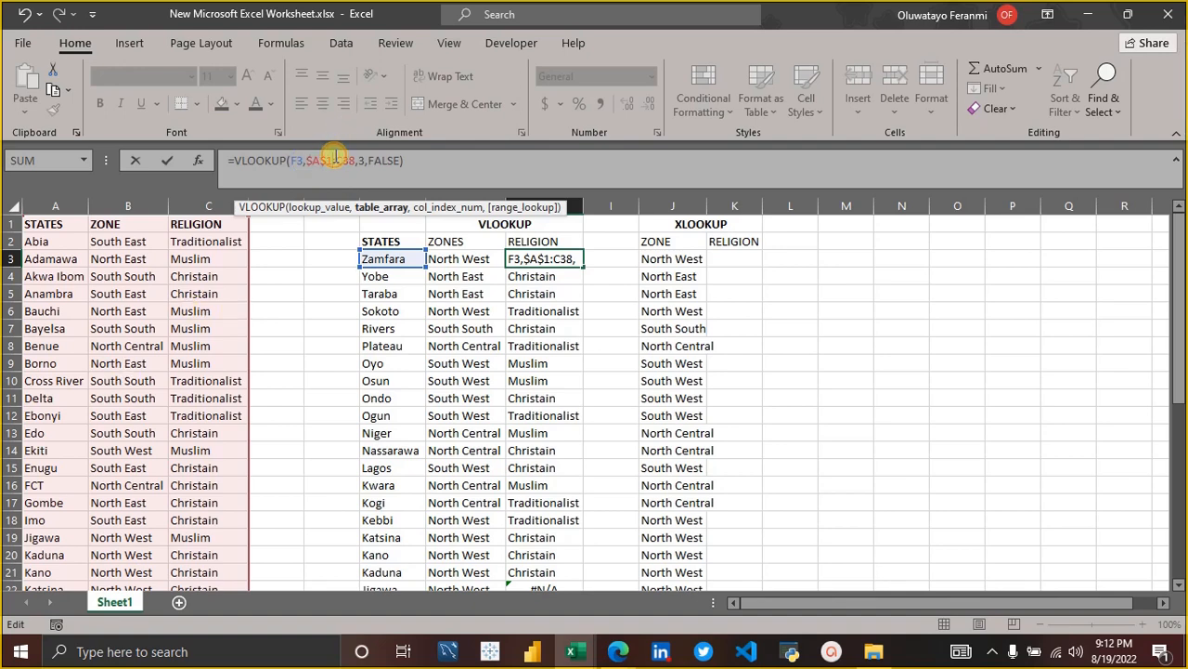
key(F4)
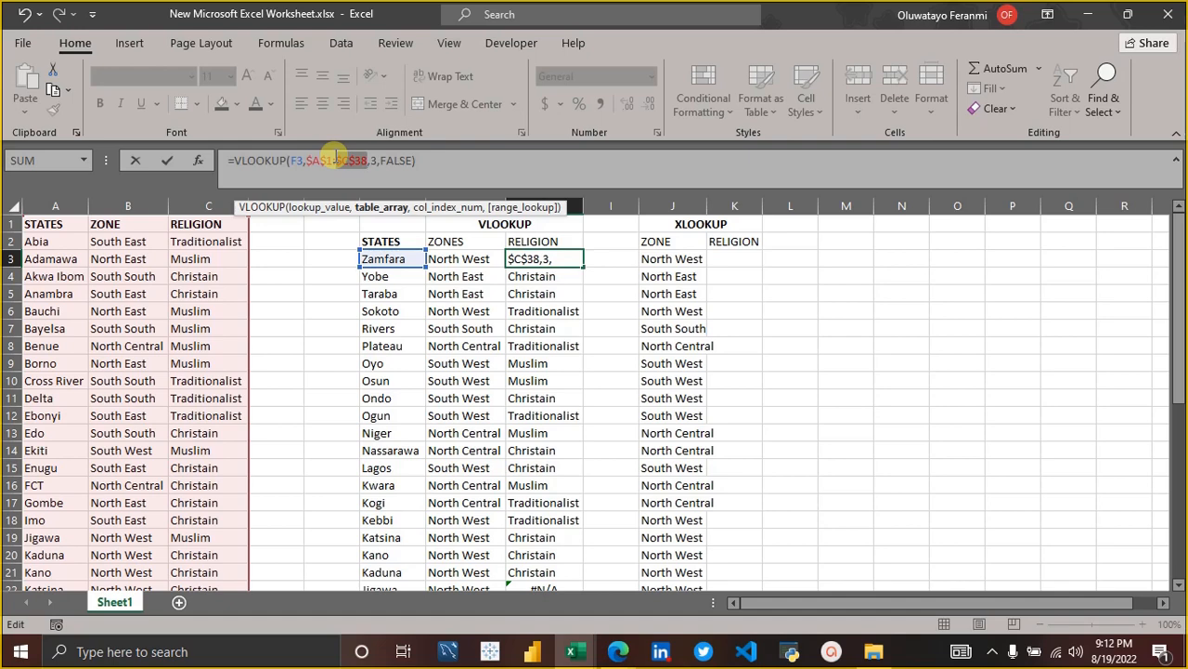
key(Return)
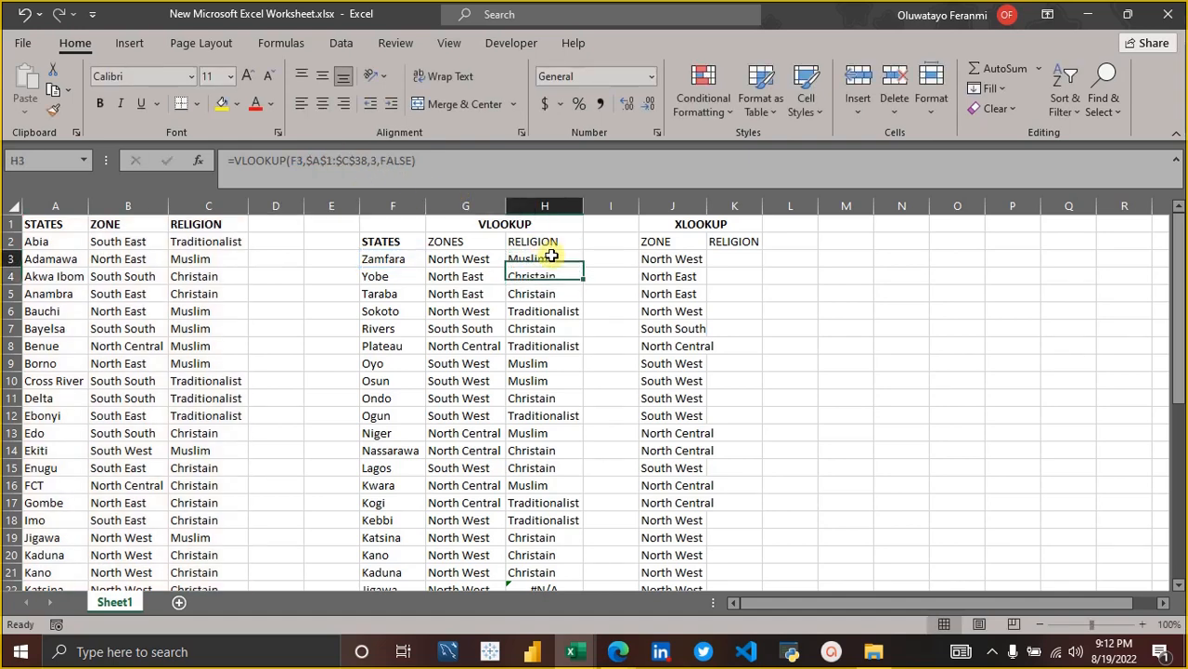
Fill the corrected H3 VLOOKUP down the RELIGION column through H40.
click(552, 258)
double_click(583, 267)
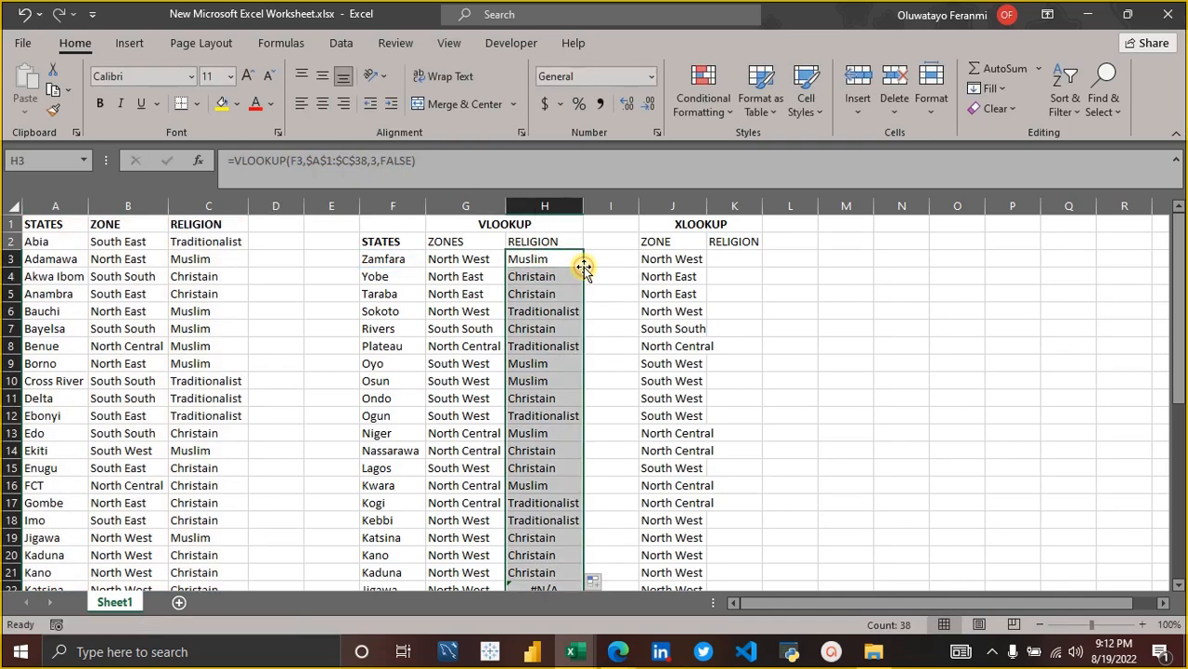
scroll(585, 374, down, 7)
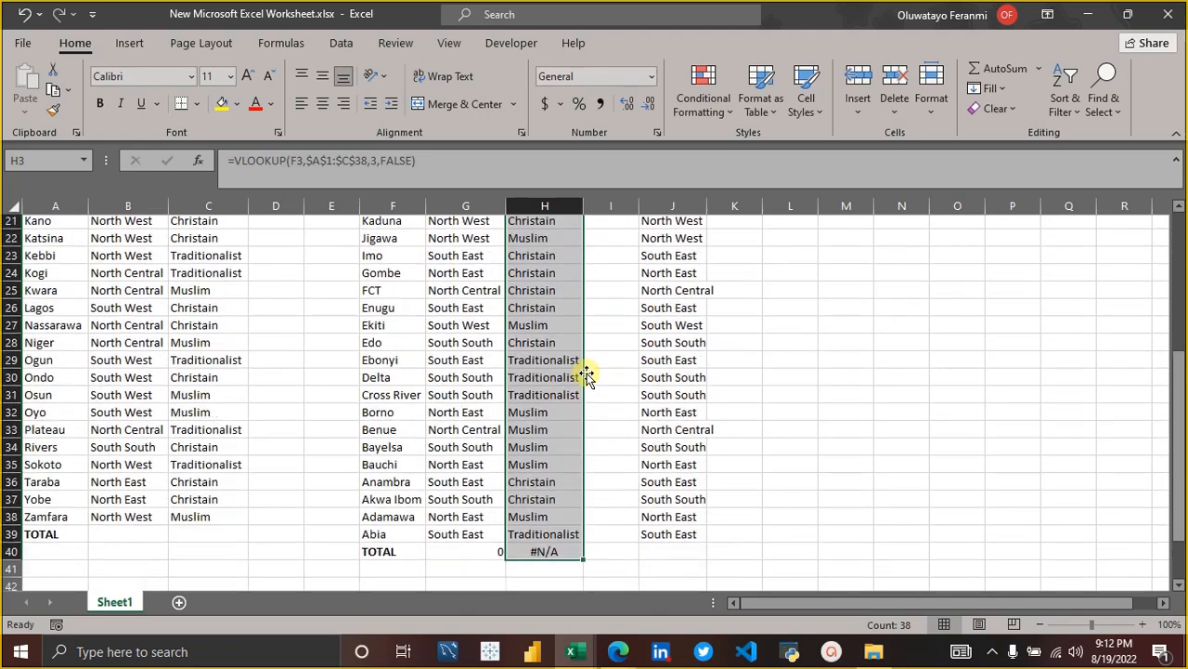
scroll(585, 374, up, 6)
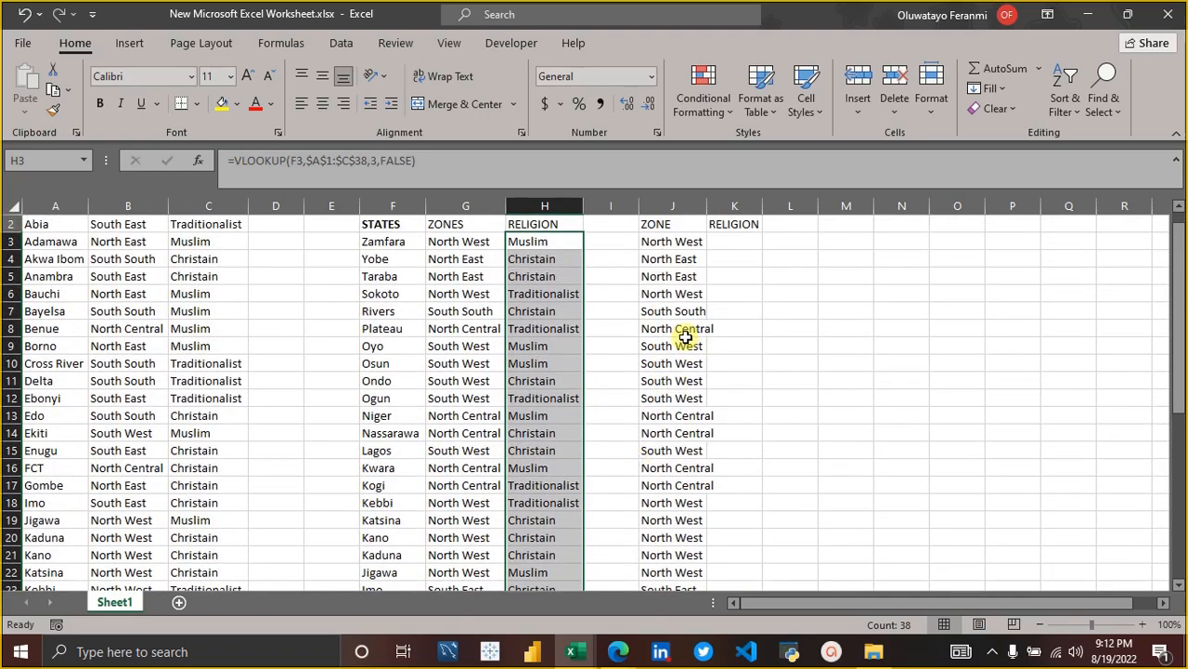
Extend the return array of the J3 XLOOKUP to $B$1:$C$38 so it returns both zone and religion.
click(684, 337)
scroll(678, 269, up, 1)
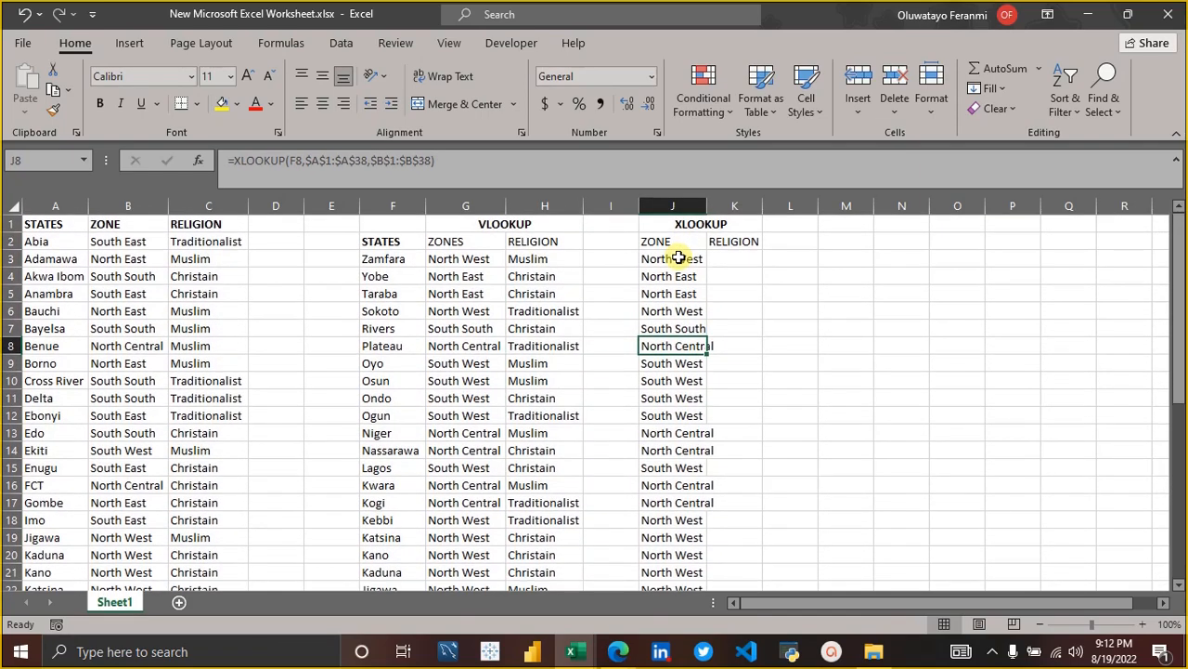
click(679, 258)
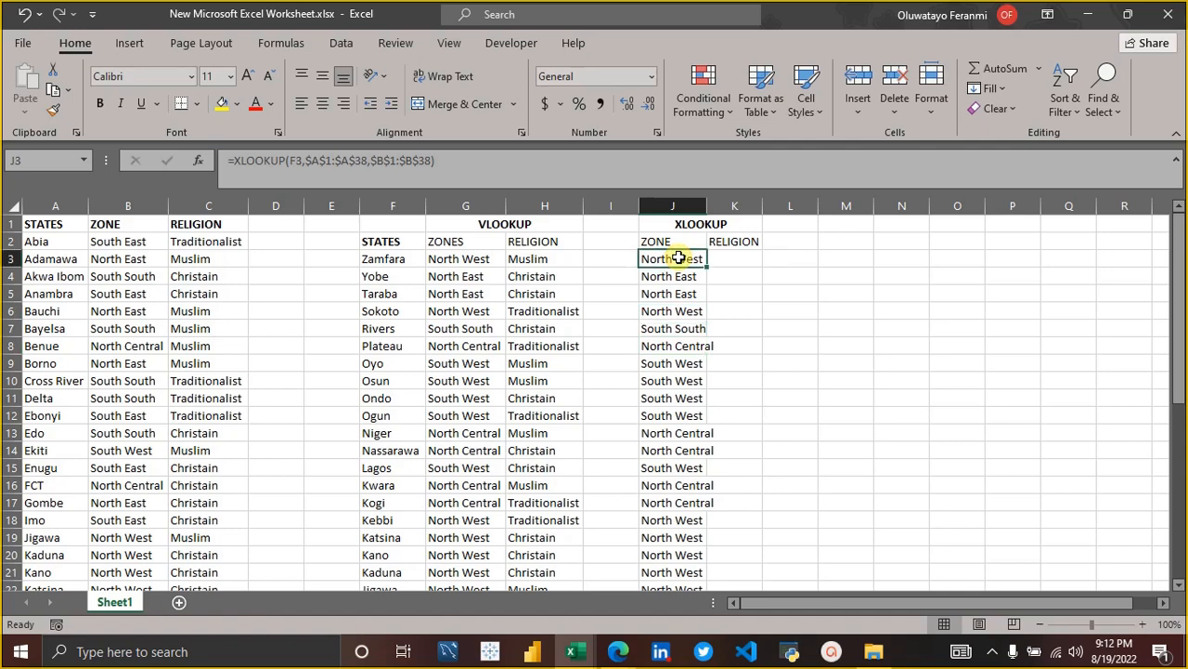
click(727, 258)
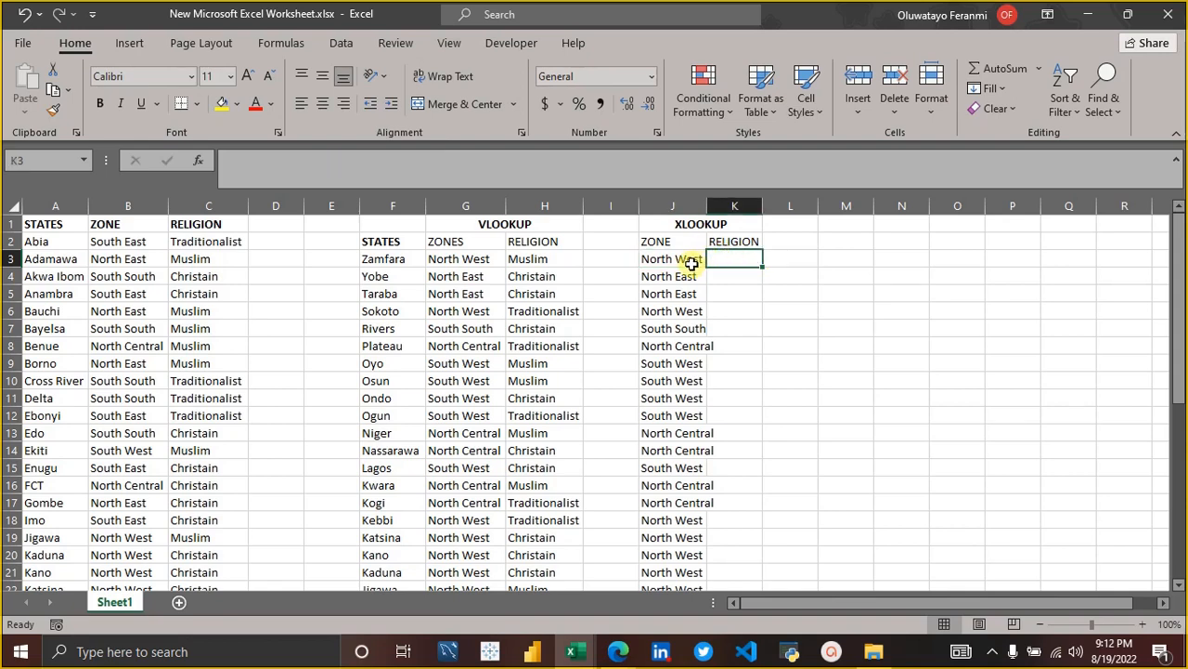
click(692, 264)
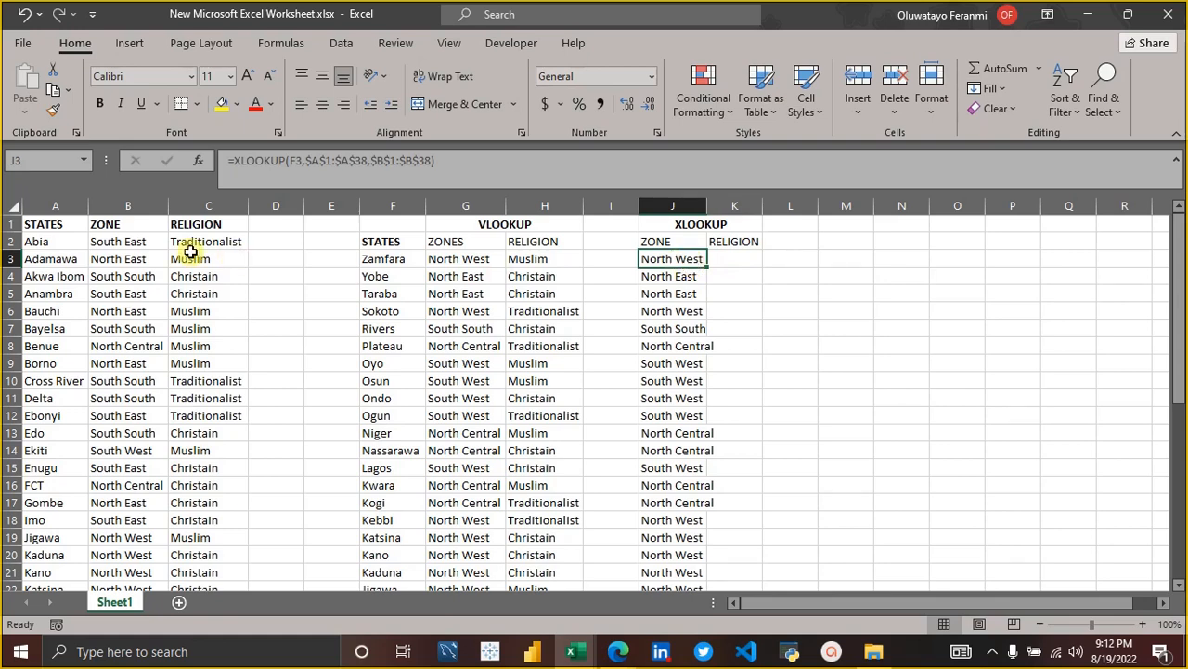
click(381, 163)
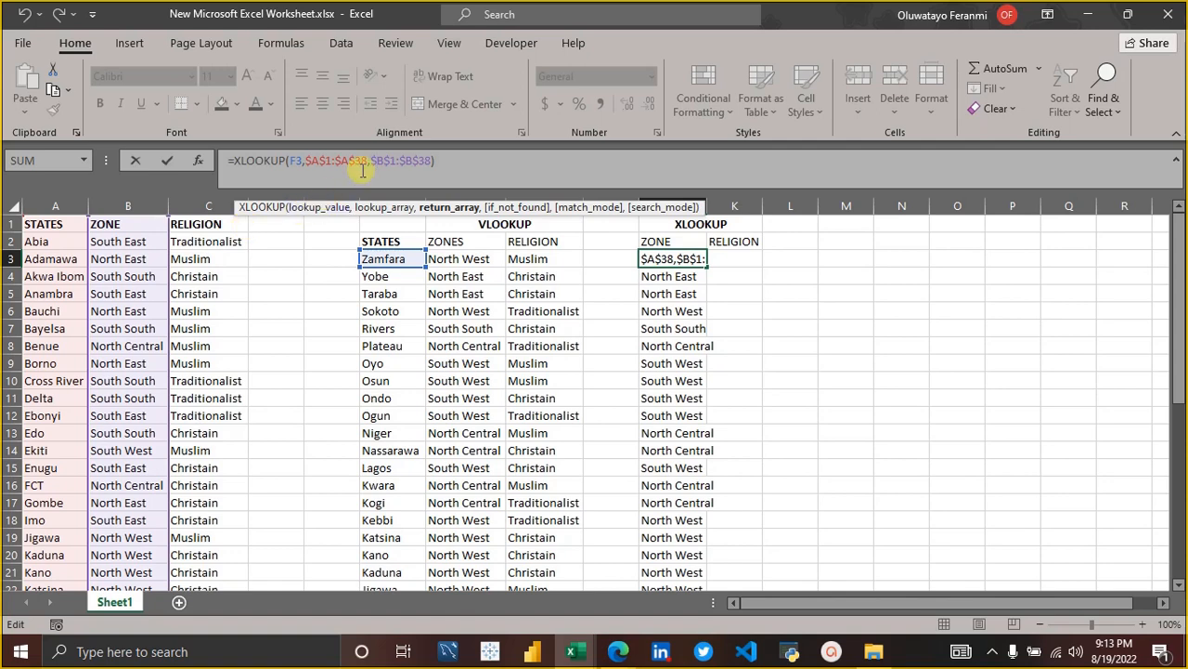
click(413, 160)
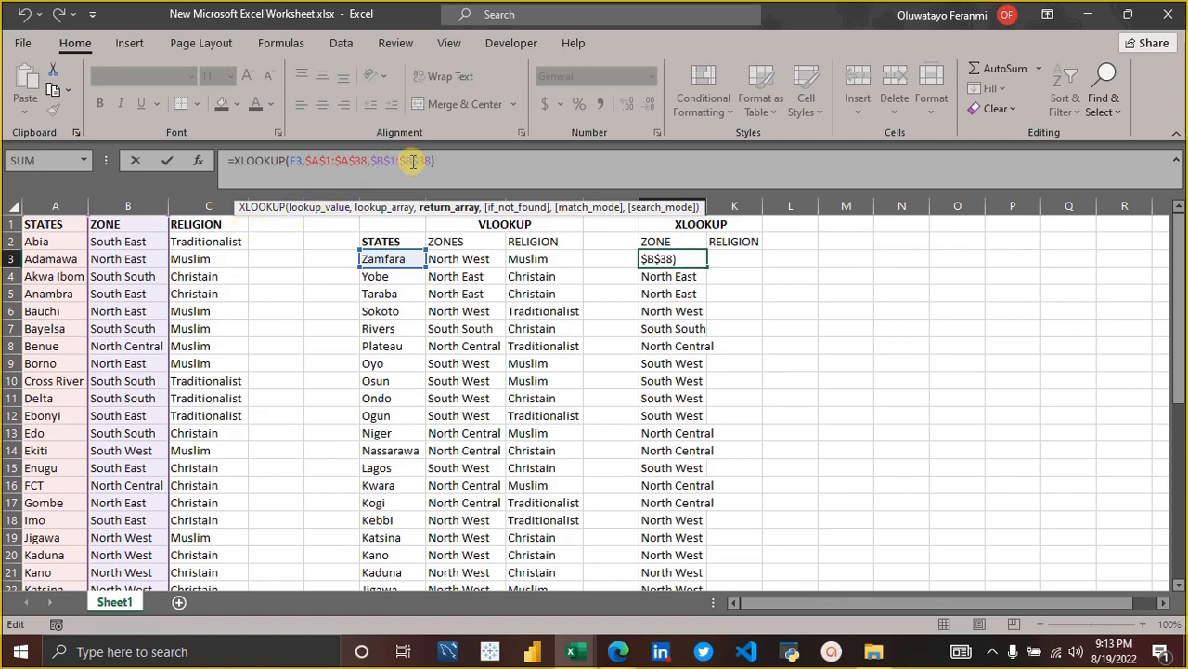
key(BackSpace)
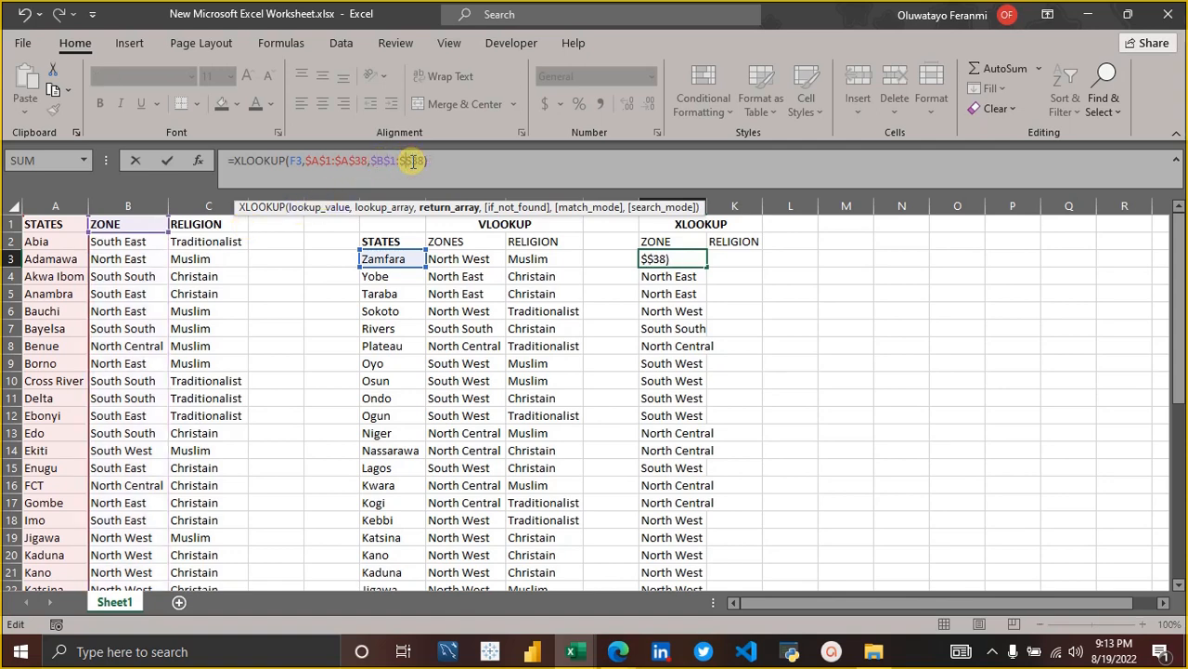
text(C)
scroll(333, 401, down, 4)
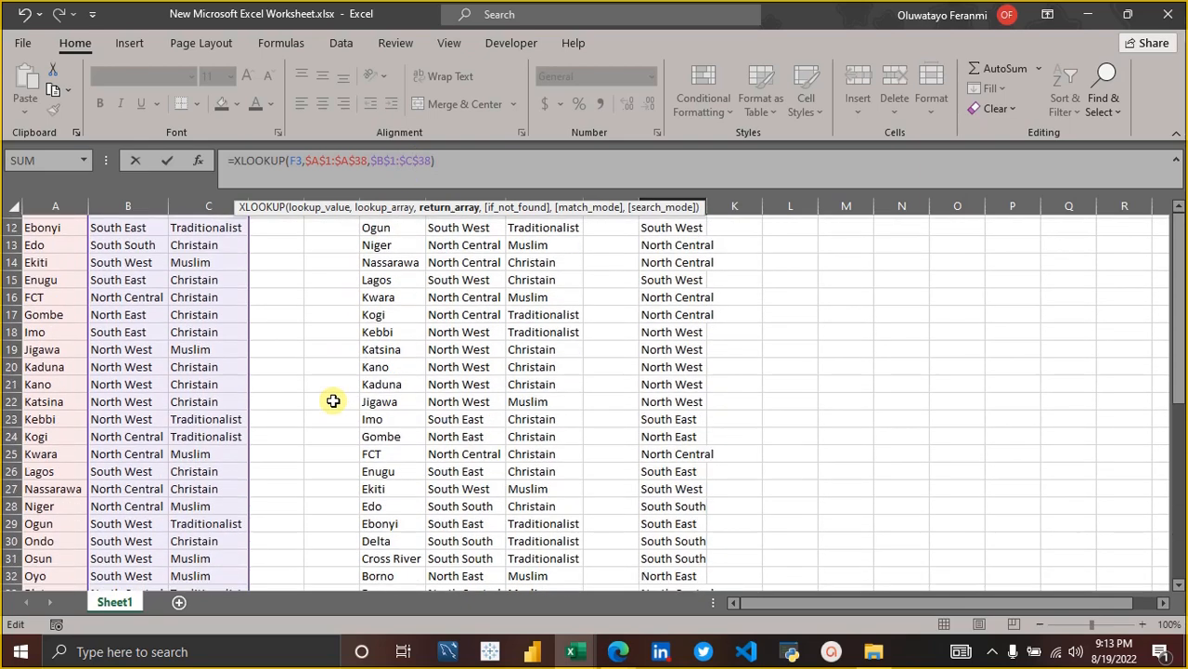
scroll(333, 400, up, 4)
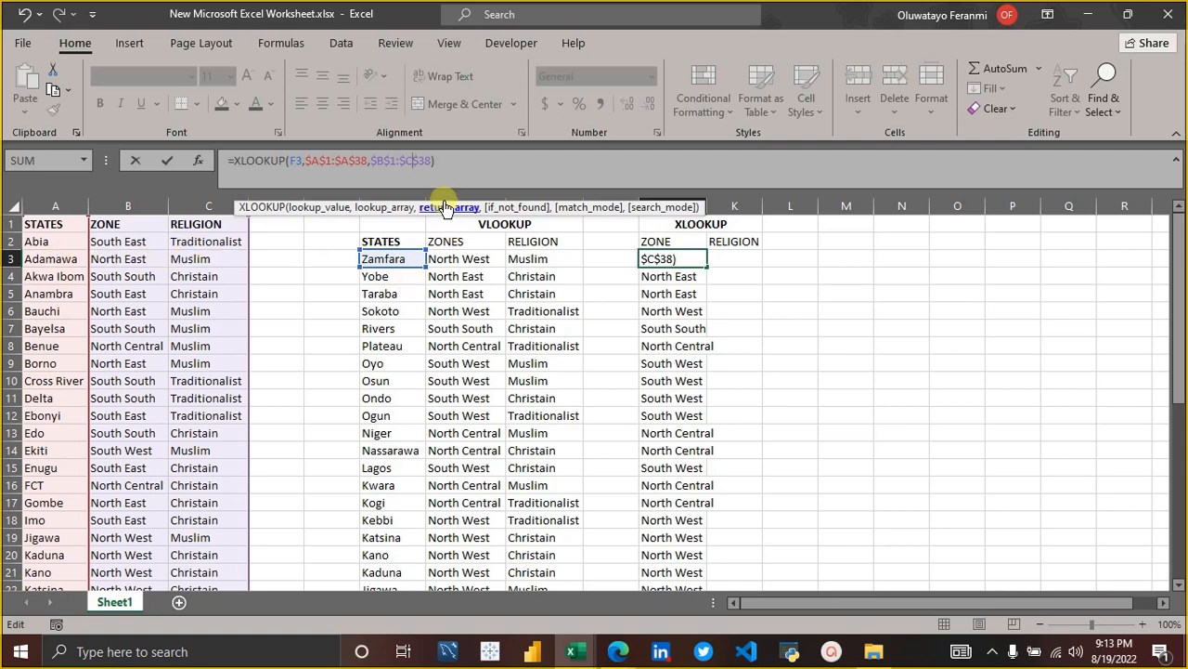
key(Return)
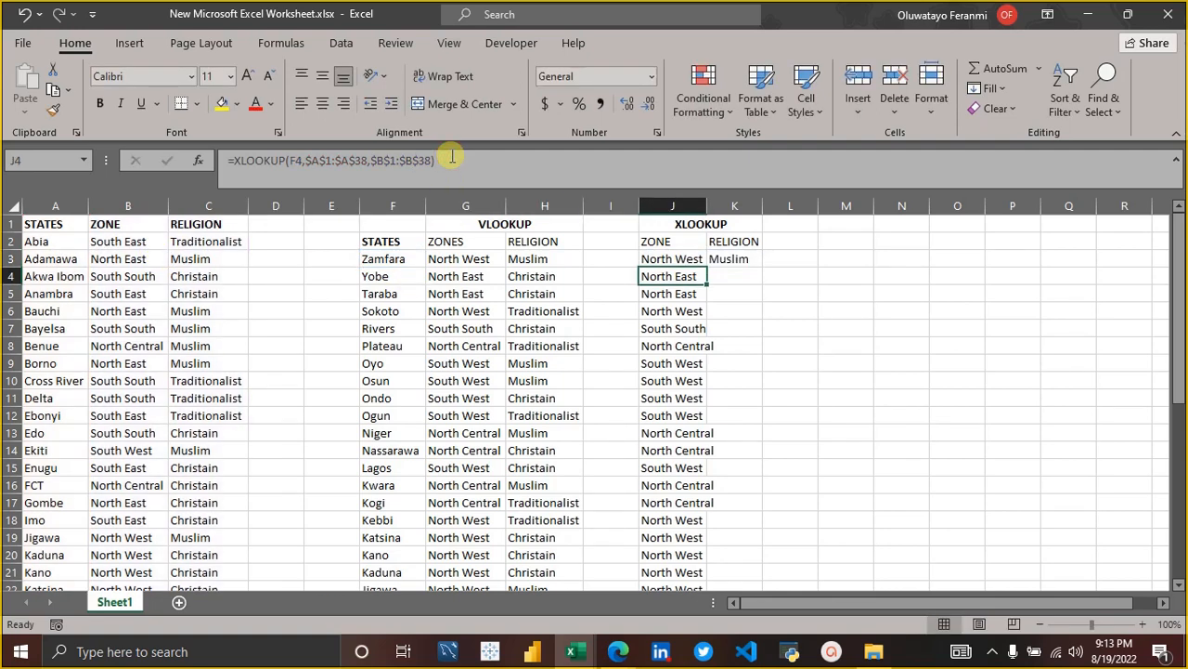
Fill the two-column XLOOKUP from J3 down through J39 so zone and religion are returned for every state.
click(752, 262)
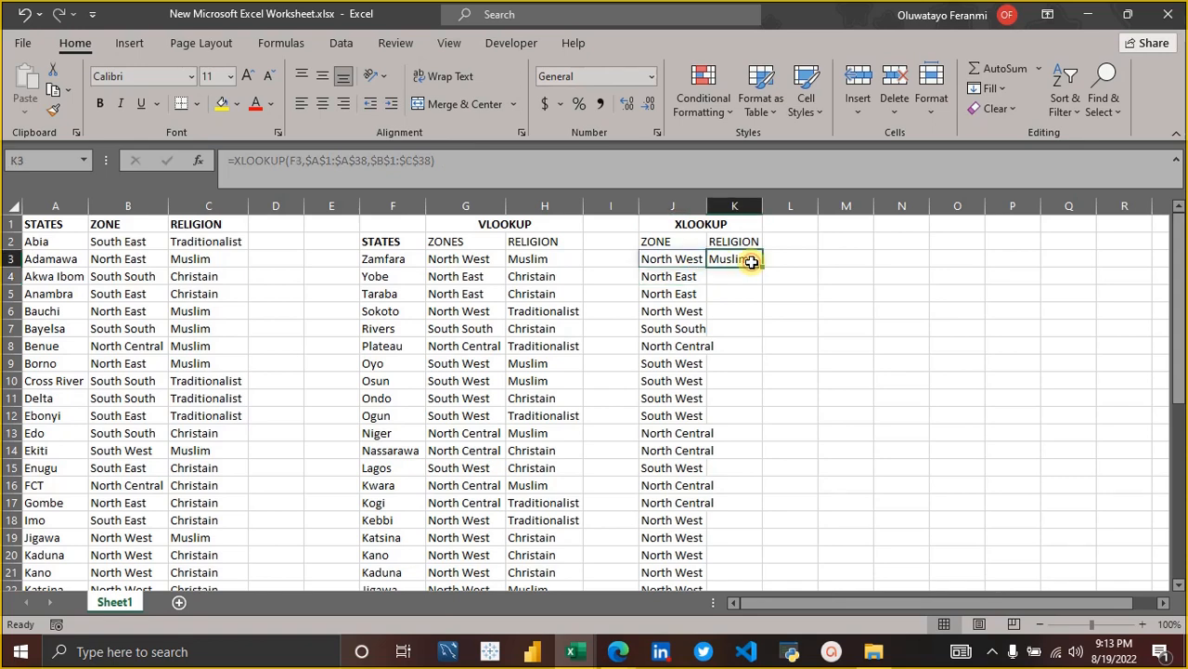
click(686, 262)
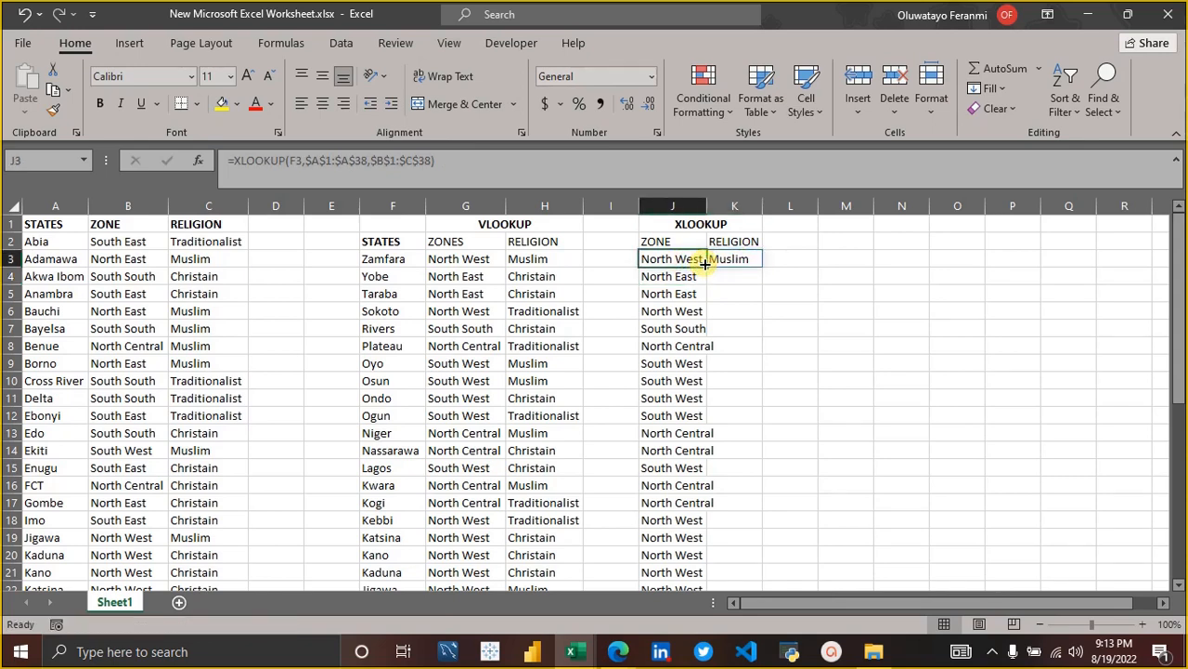
drag(705, 263, 660, 565)
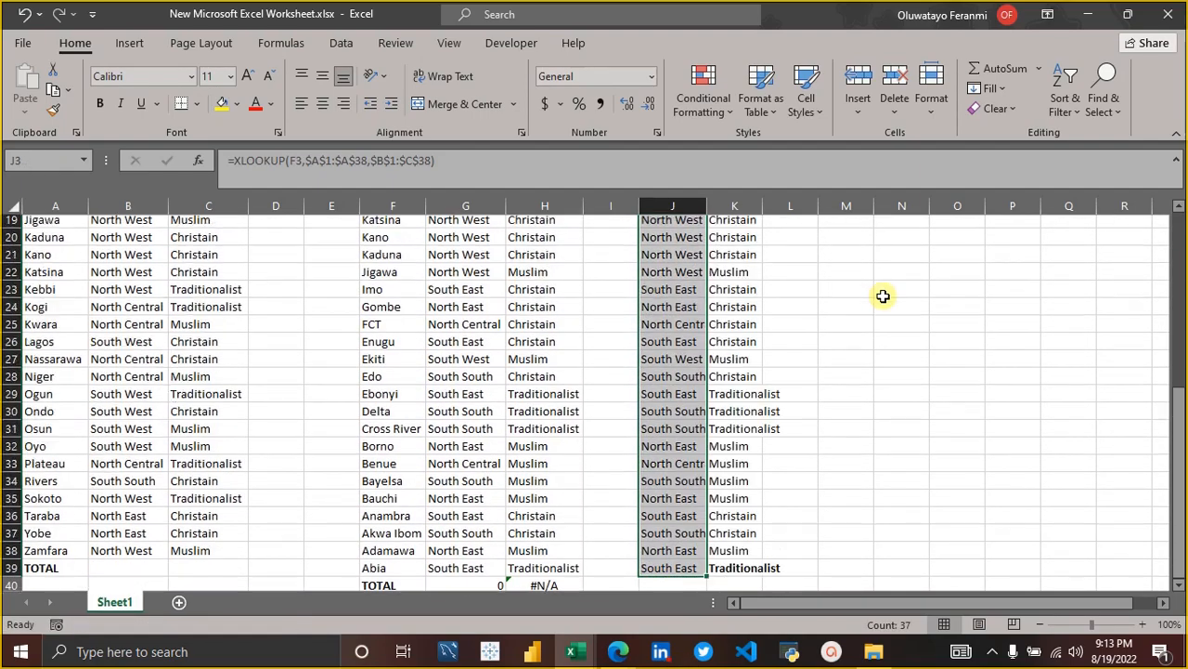
scroll(883, 295, down, 1)
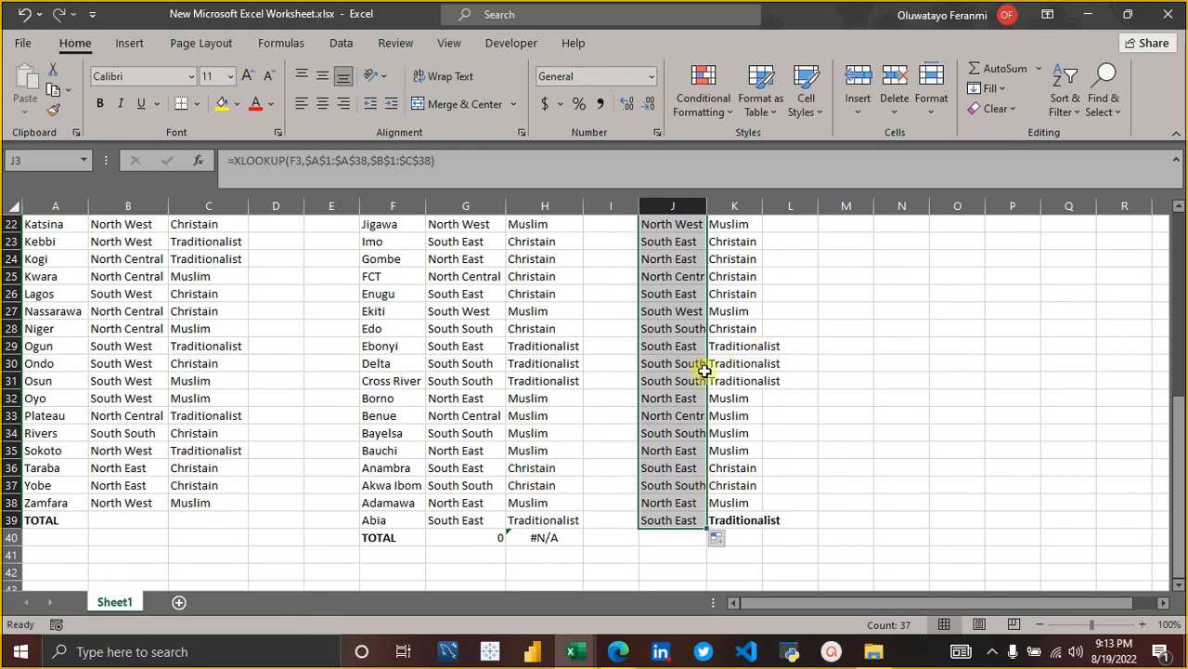
scroll(705, 370, up, 7)
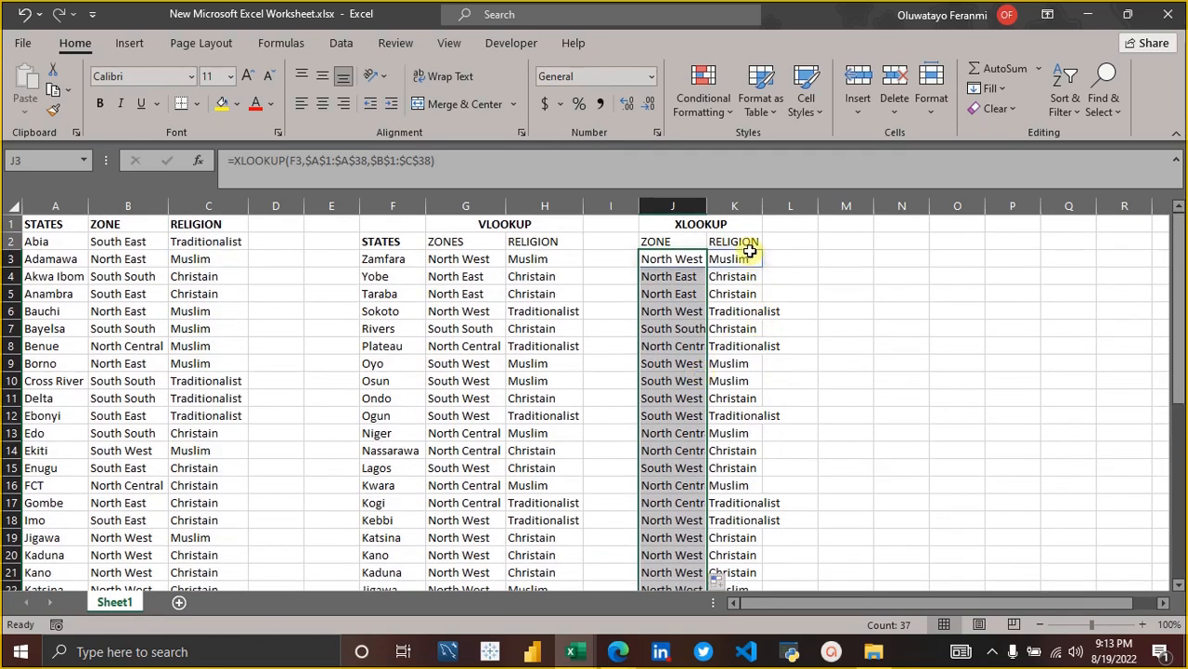
Examine the spilled XLOOKUP formulas in the RELIGION cells K3 to K5.
click(750, 251)
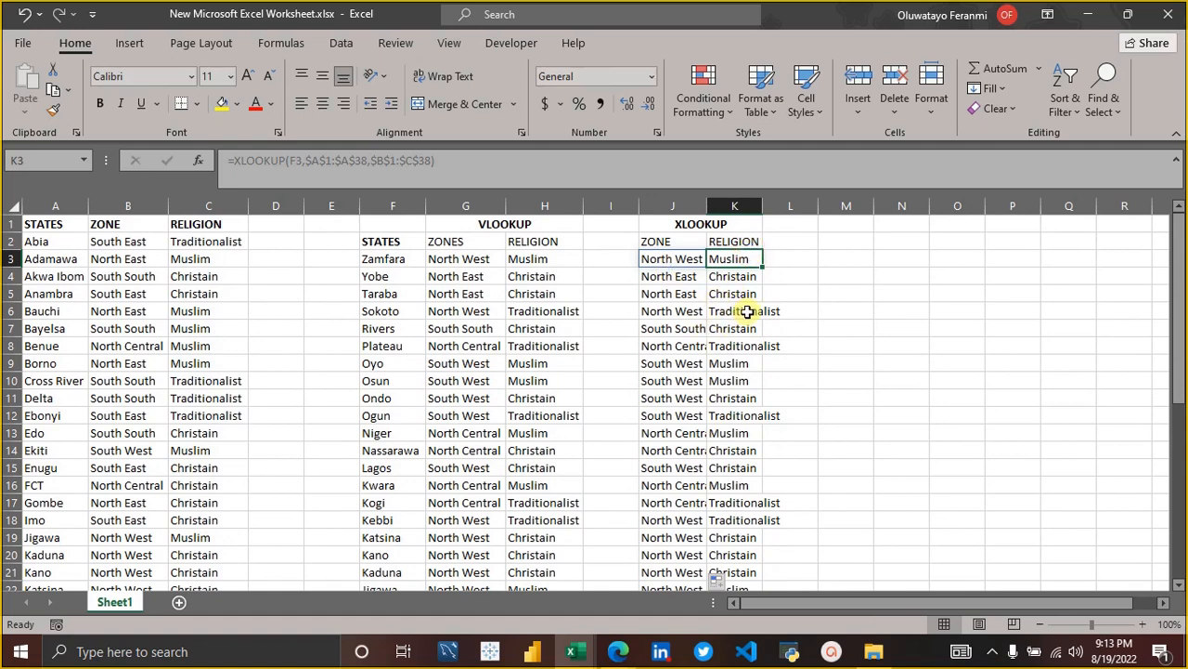
click(741, 277)
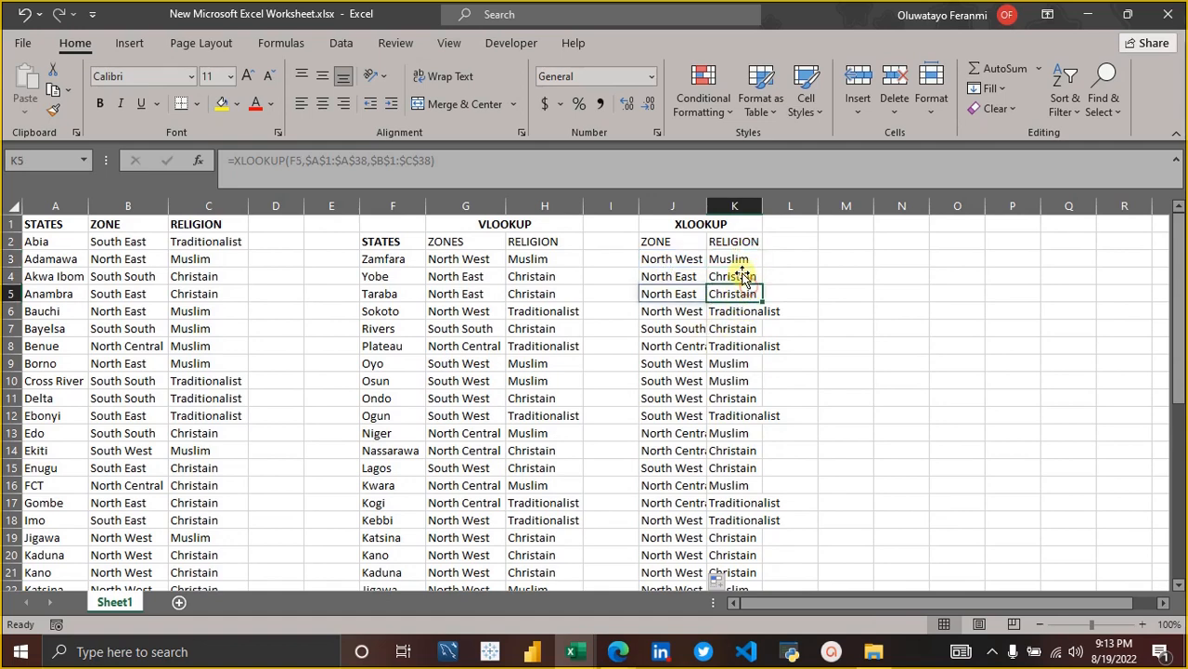
click(741, 262)
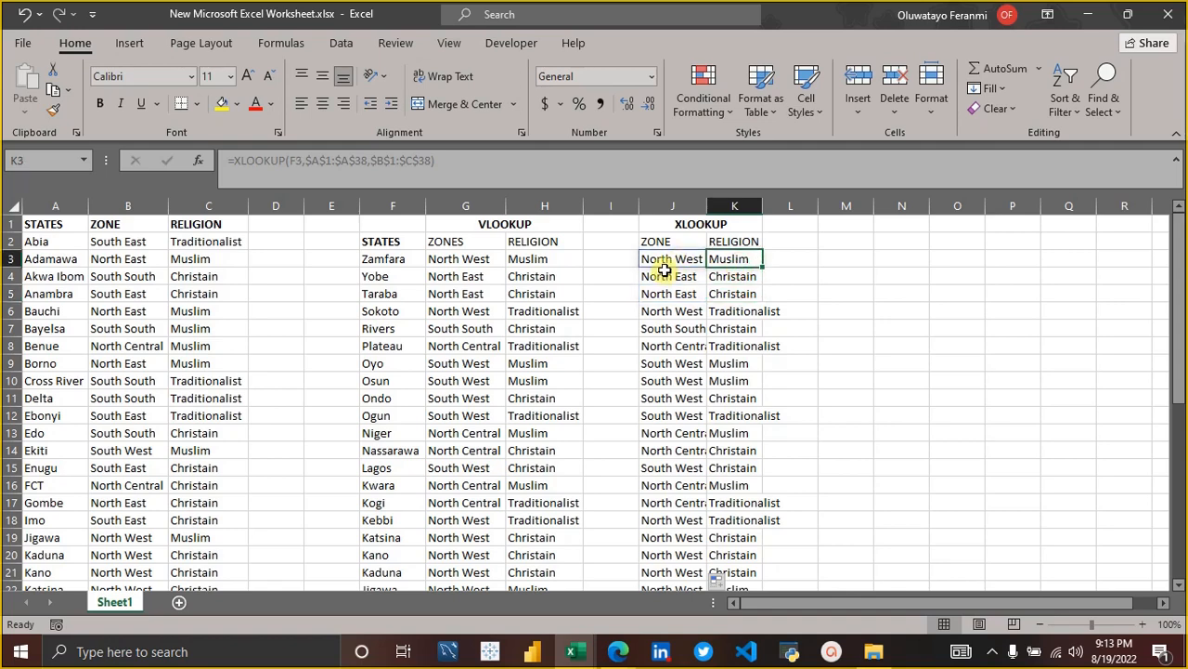
click(537, 176)
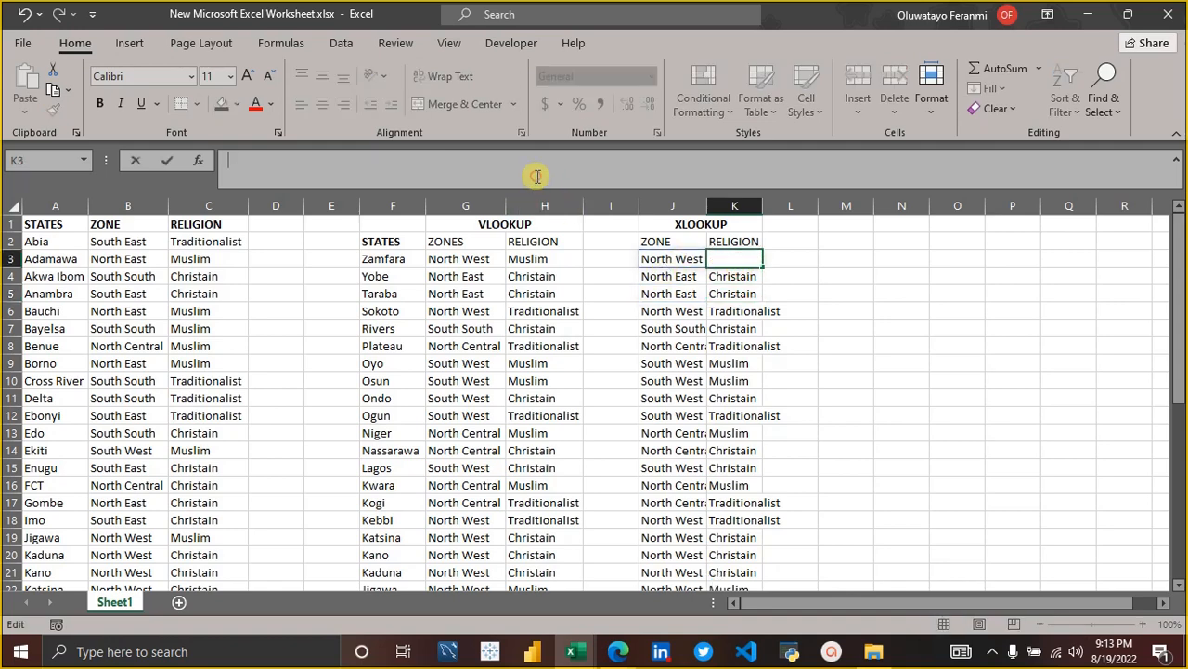
click(732, 276)
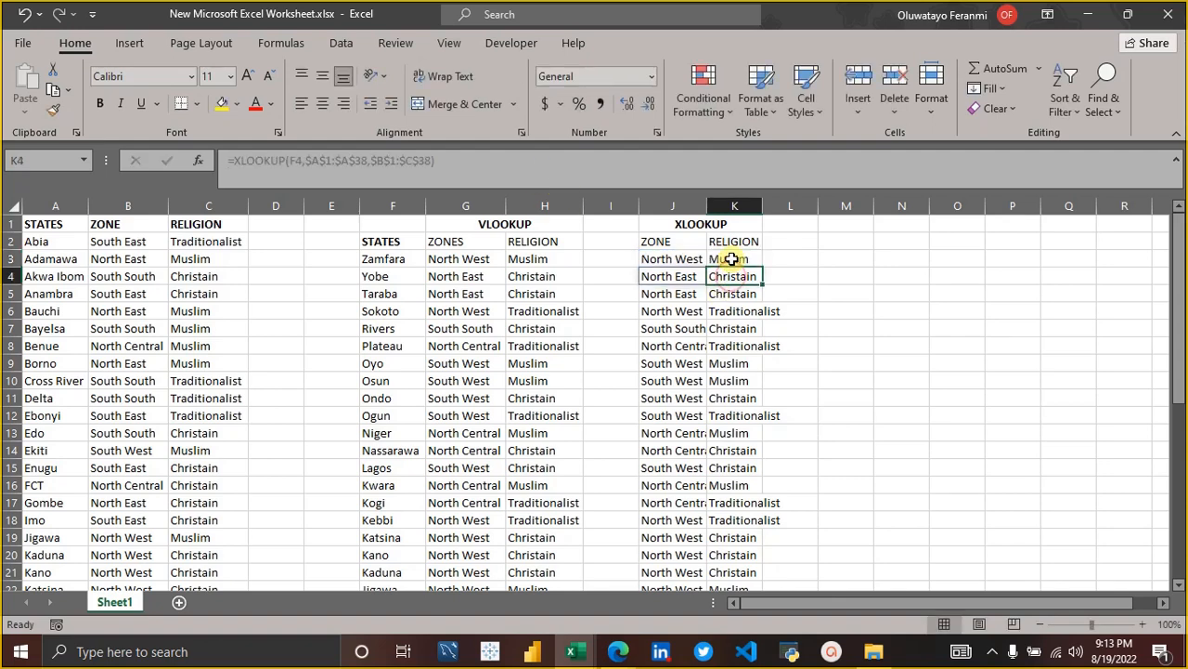
click(733, 260)
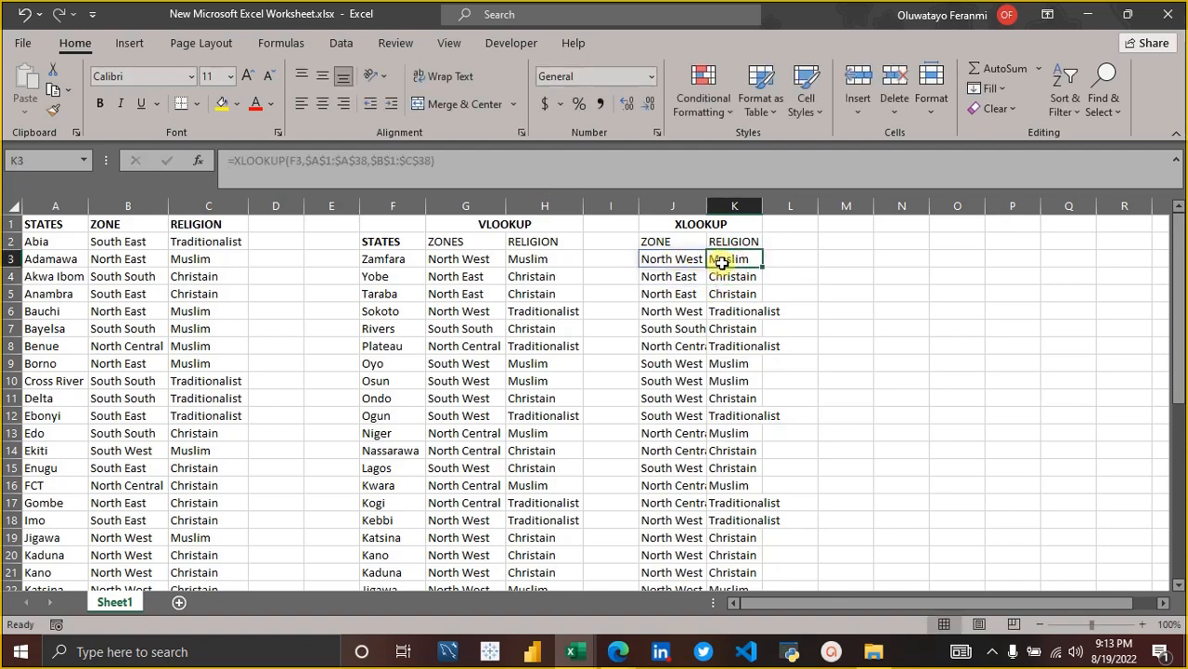
Try to clear the spilled RELIGION cells K3 through K8 one at a time.
click(669, 260)
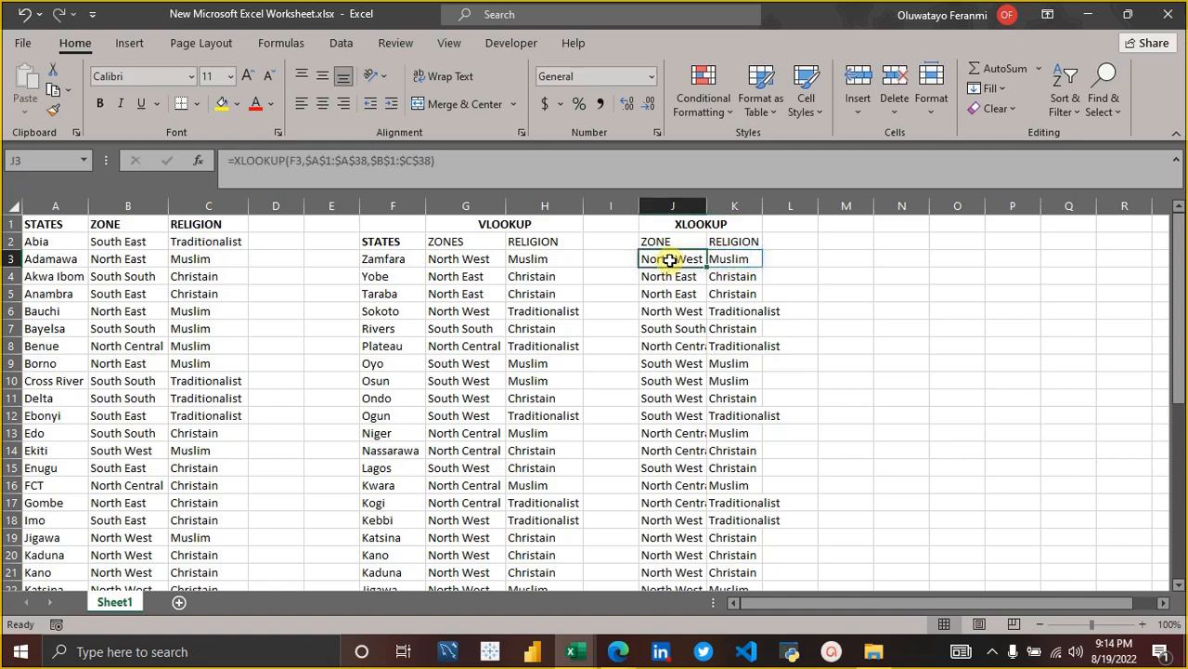
click(721, 263)
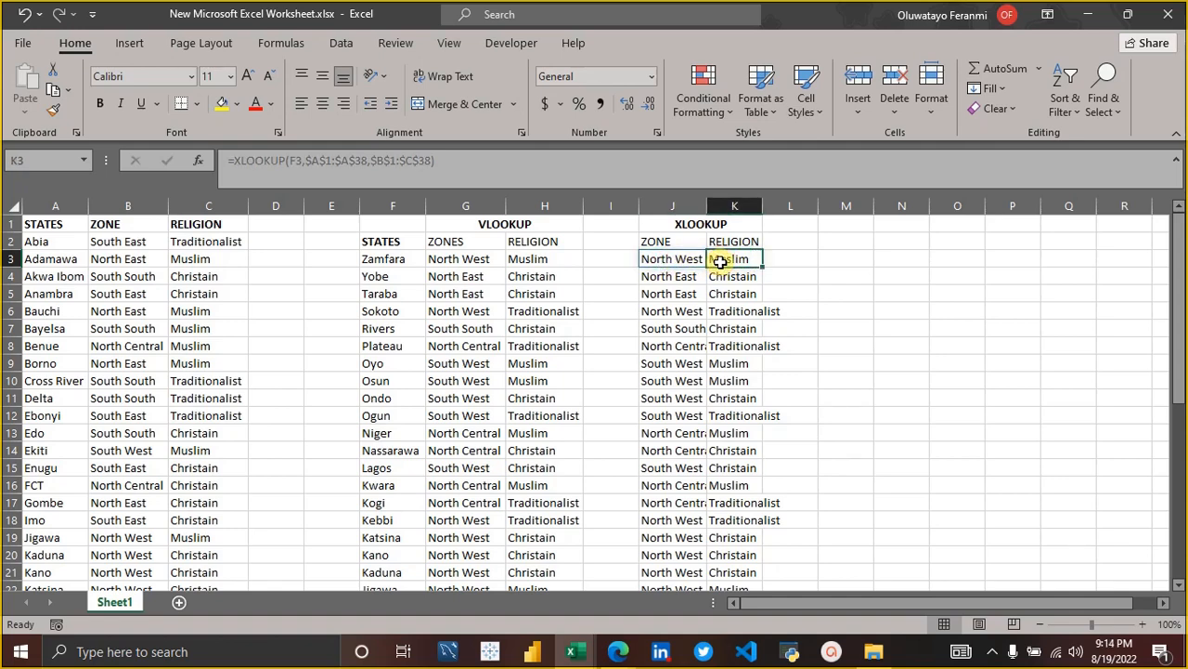
key(BackSpace)
key(Return)
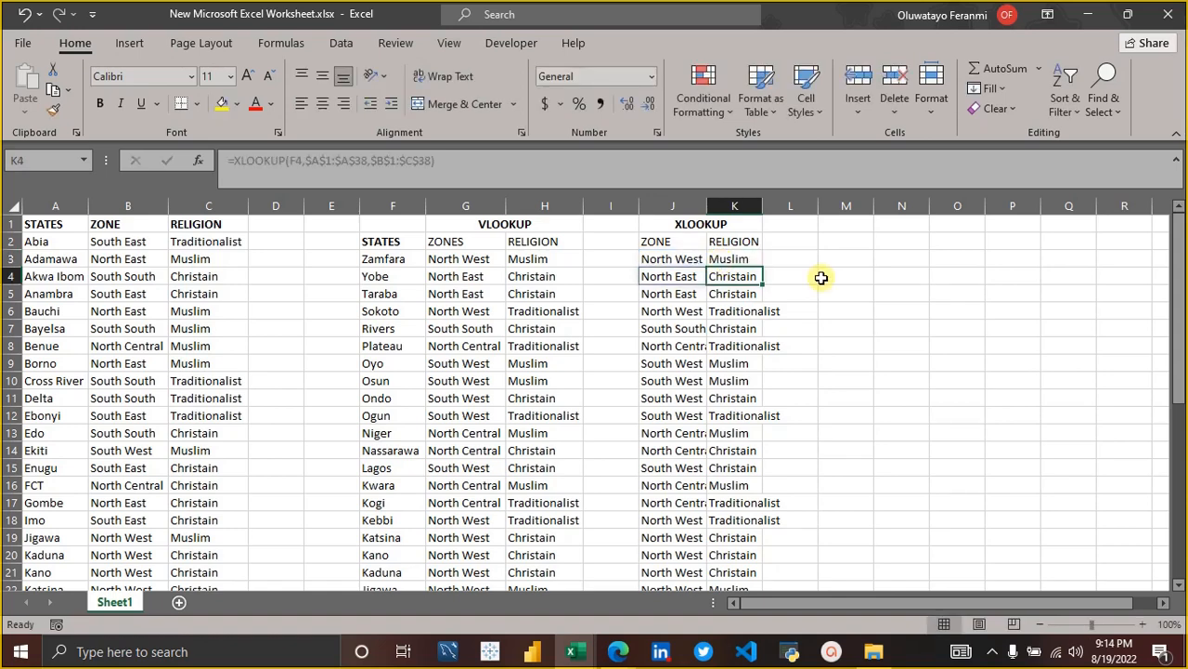
key(BackSpace)
key(Return)
key(BackSpace)
key(Return)
key(BackSpace)
key(Return)
key(BackSpace)
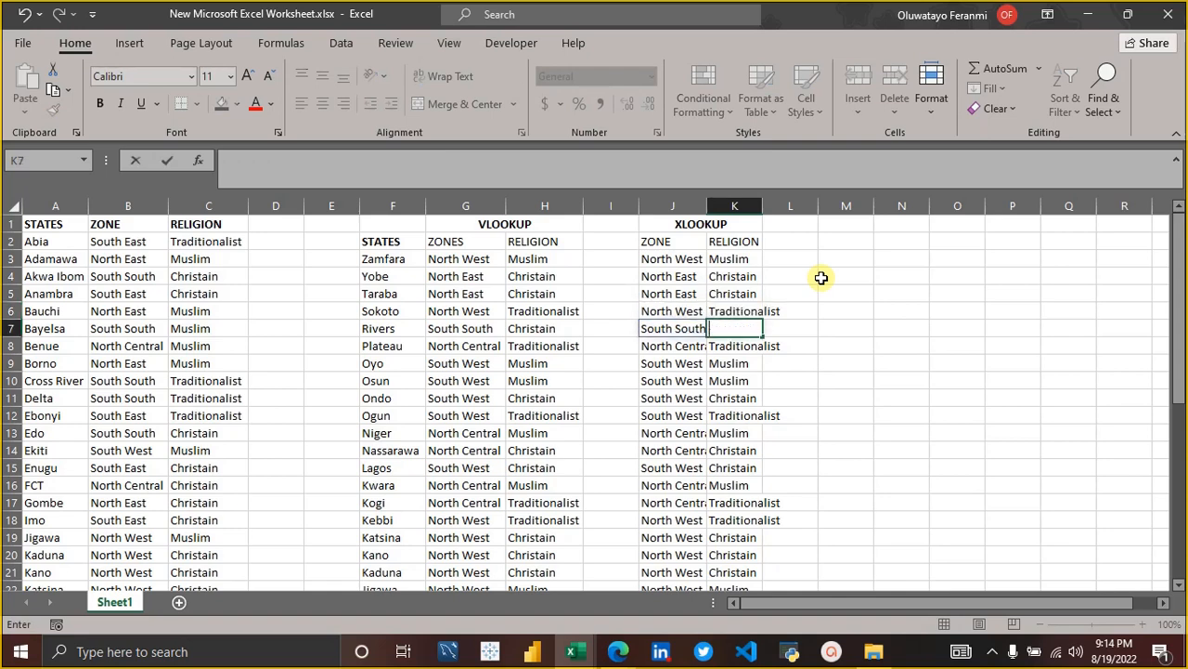
key(Return)
key(BackSpace)
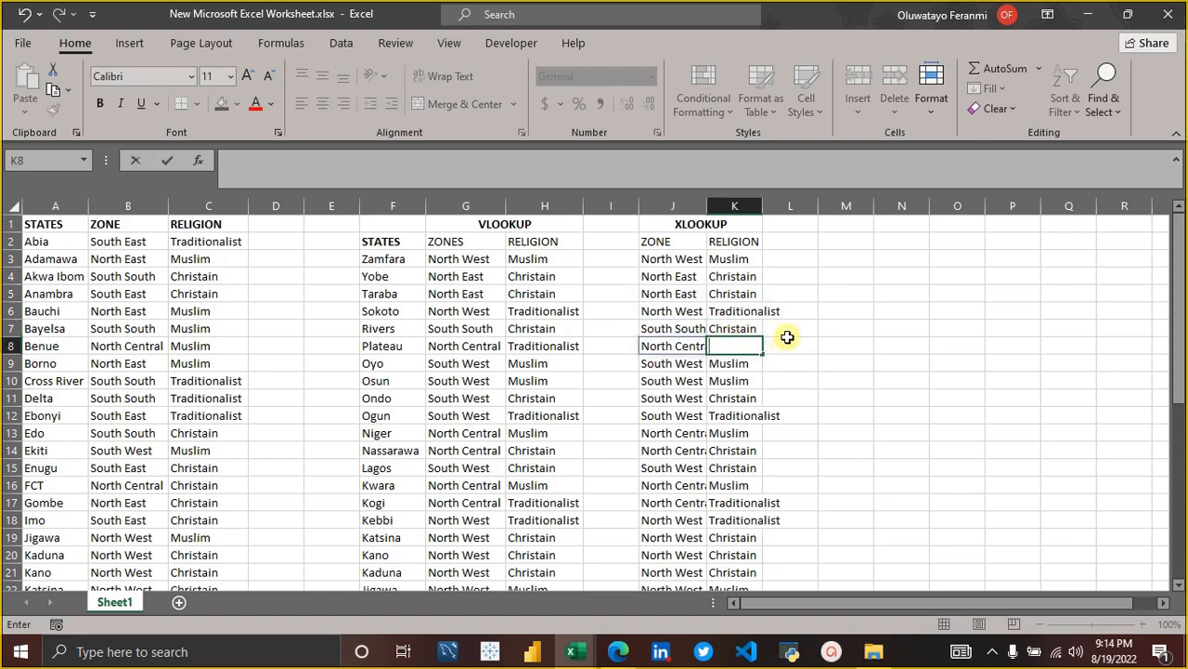
key(Return)
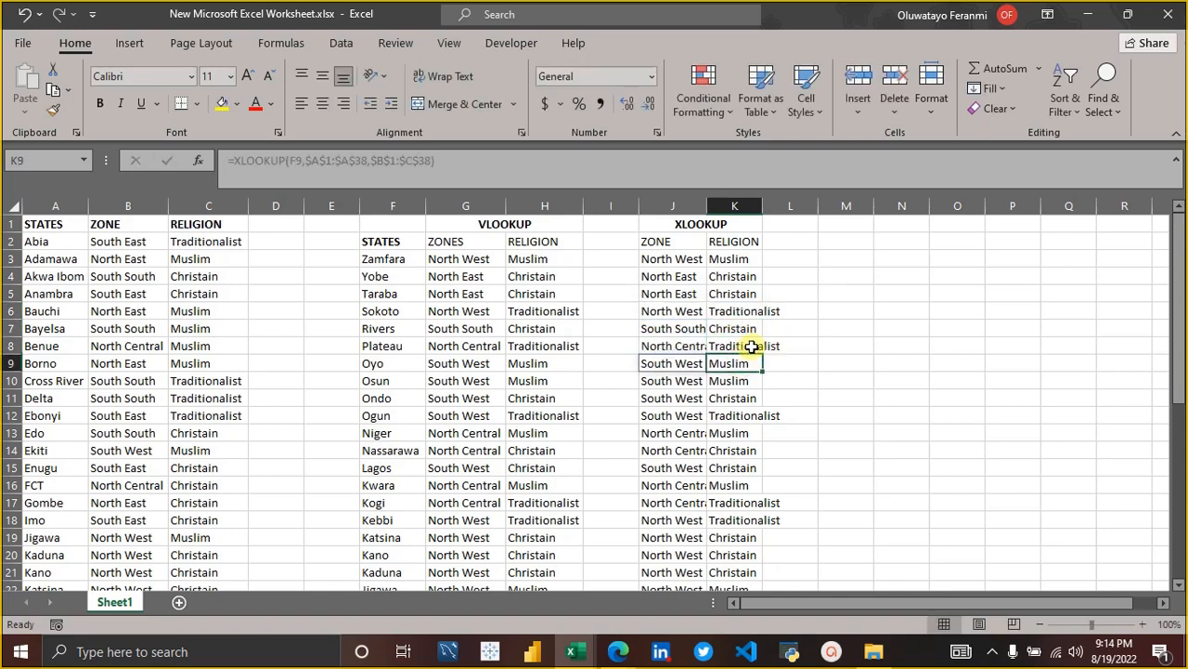
AutoFit the width of column K to its RELIGION entries.
click(762, 209)
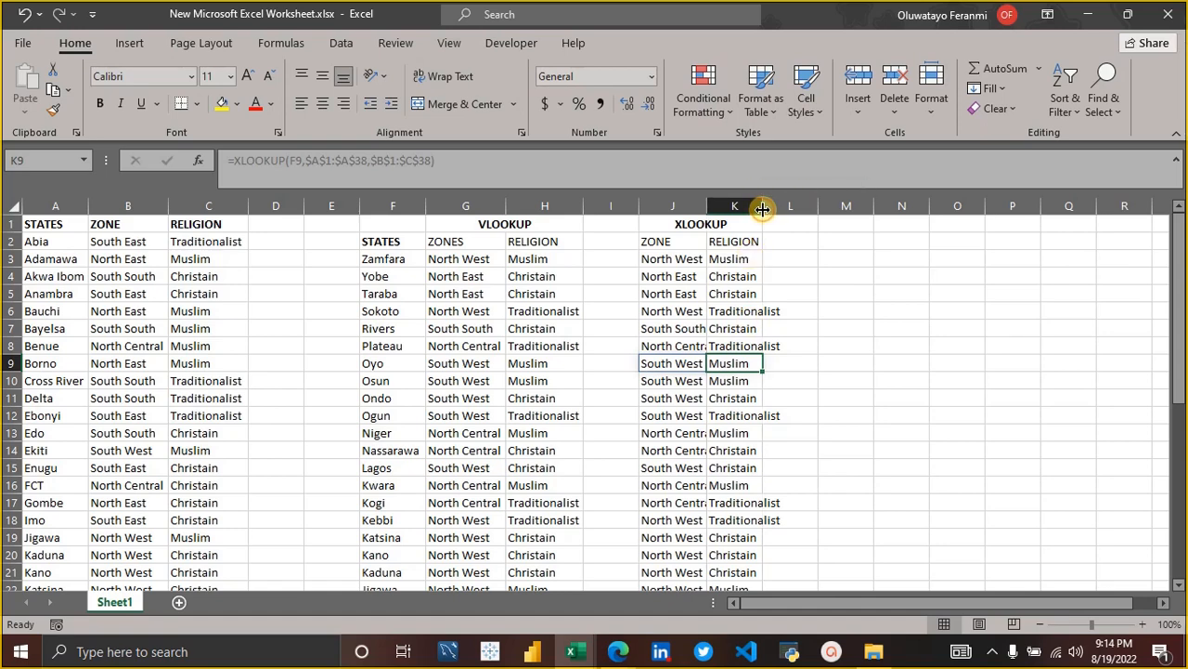
double_click(762, 208)
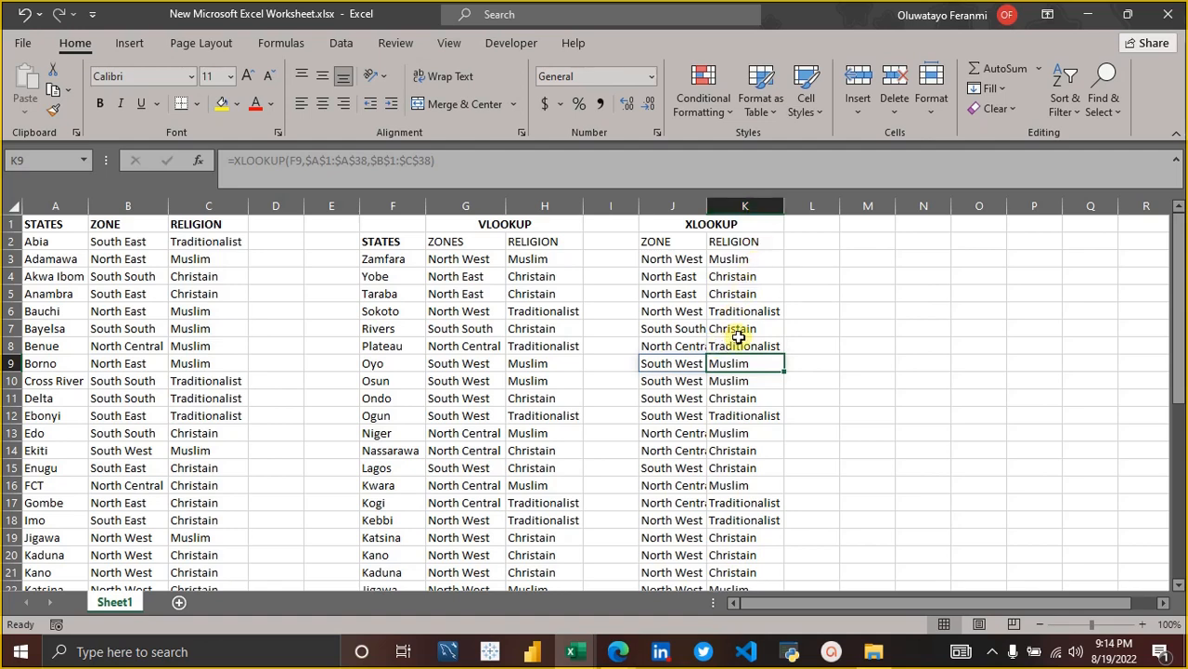
click(459, 352)
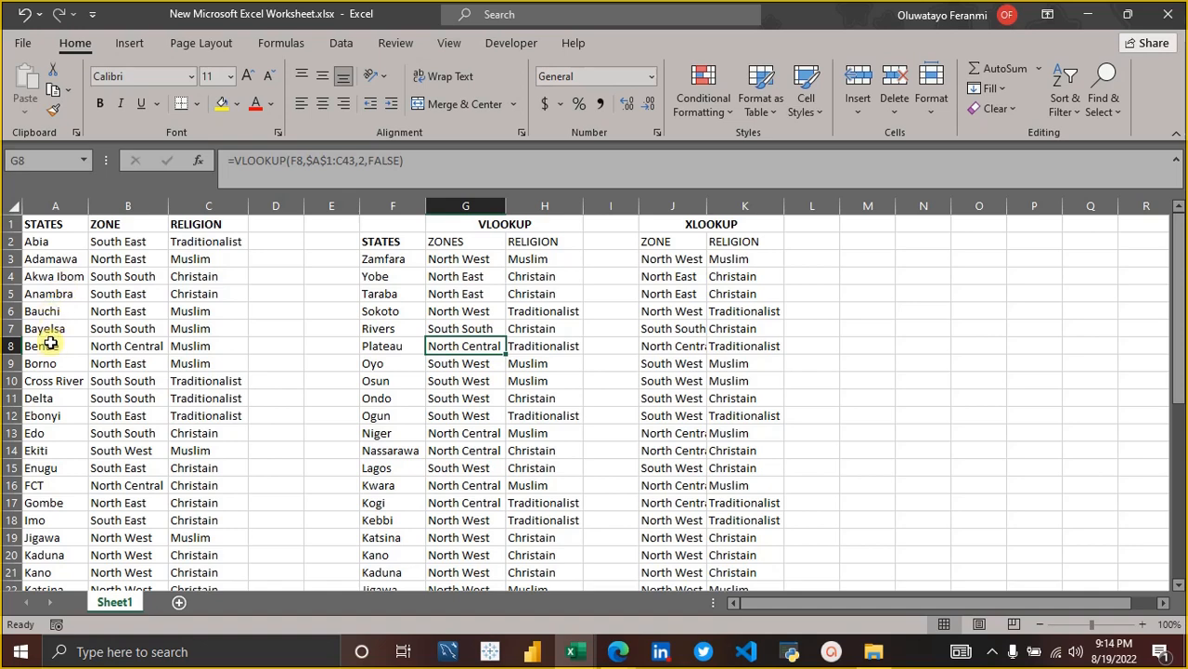
click(725, 274)
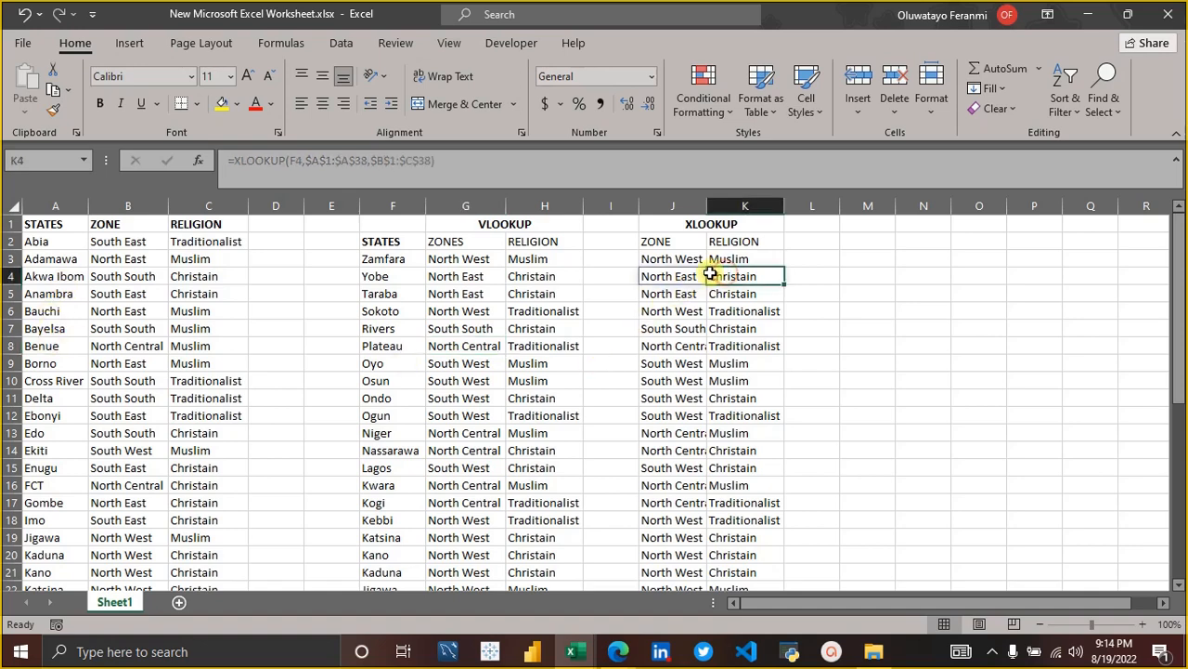
Add "NO STATE" as the if_not_found argument of the XLOOKUP in J3.
click(682, 260)
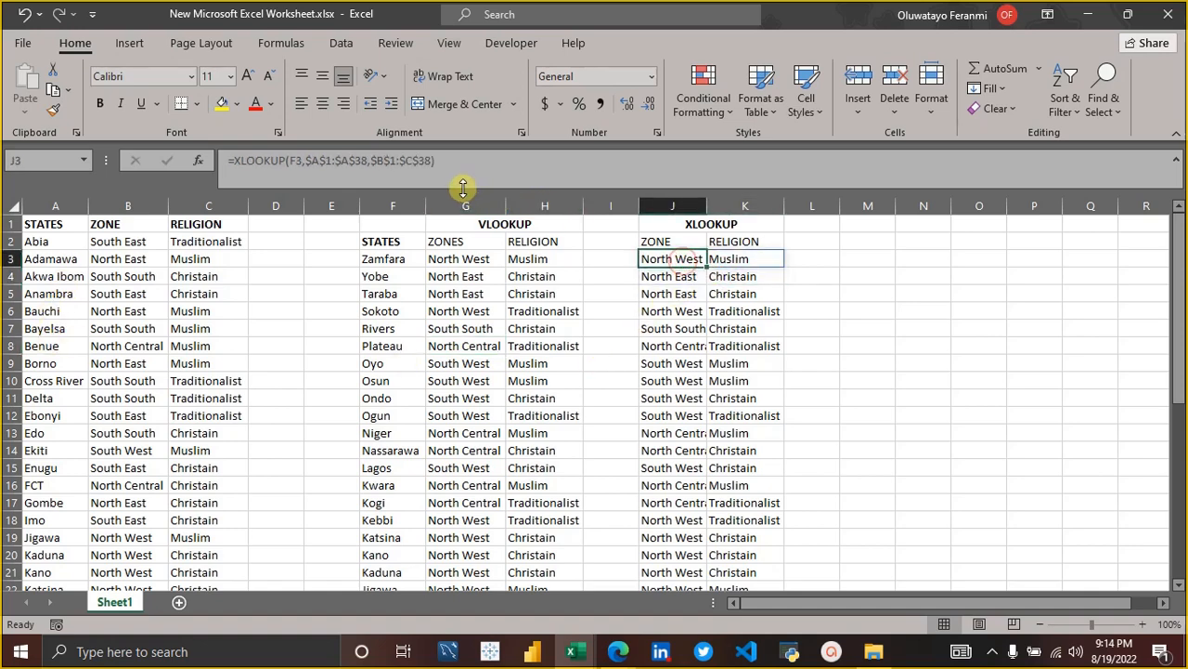
click(446, 165)
key(Left)
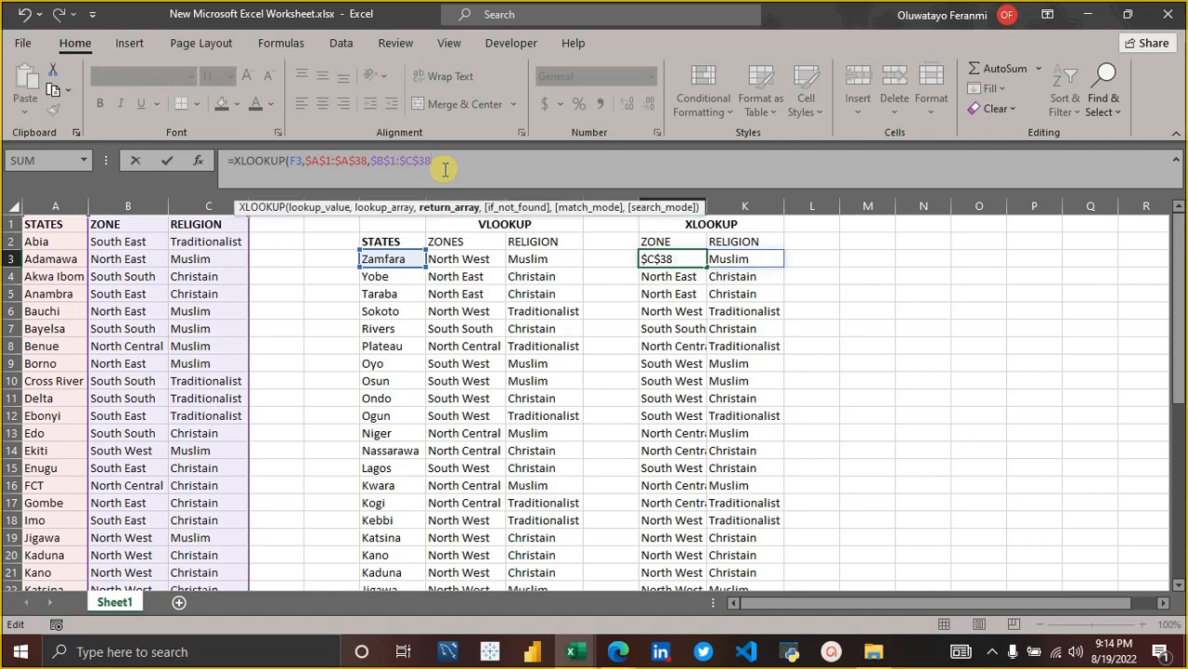
text(,"N)
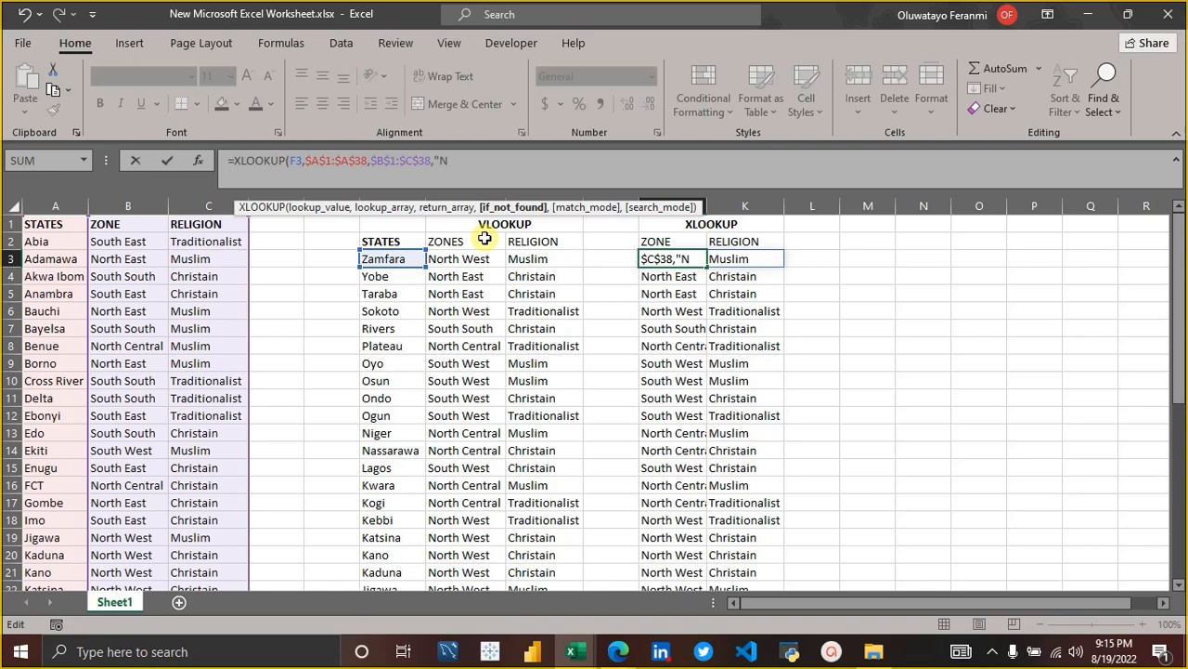
text(STATE)
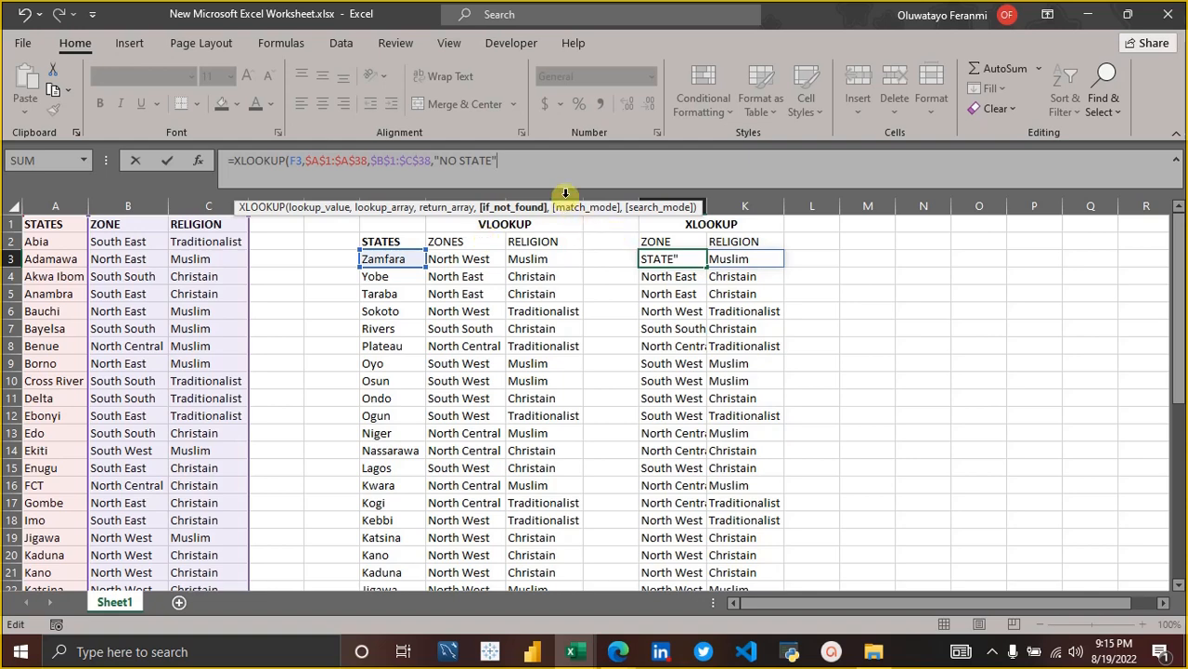
text("))
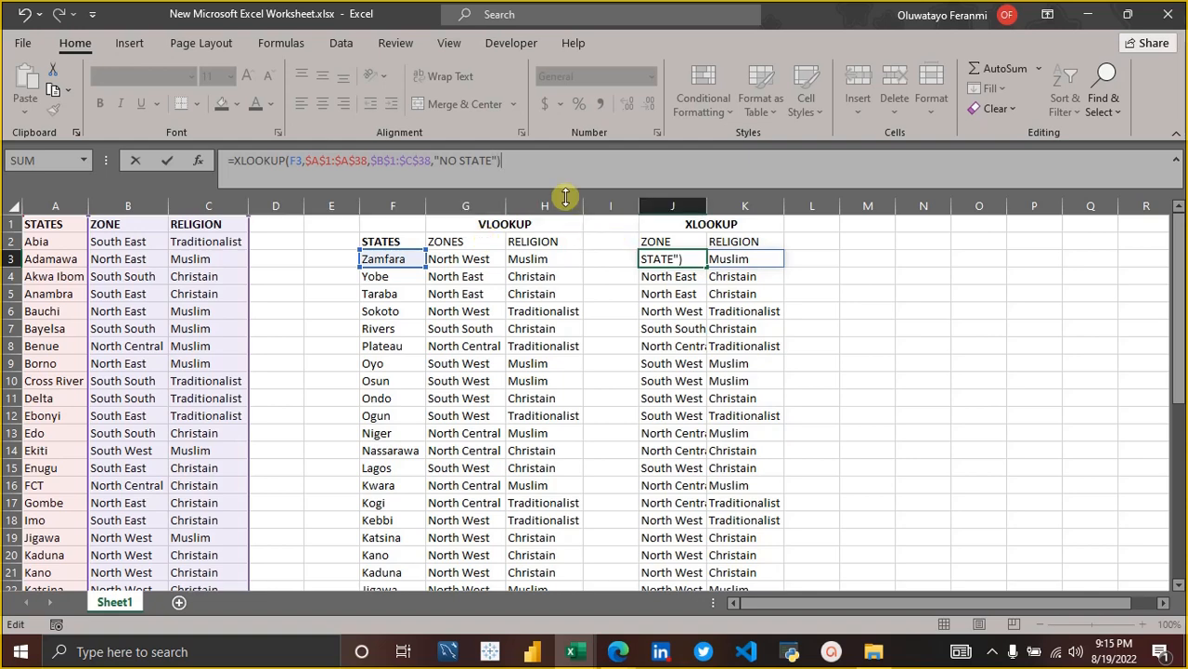
key(Return)
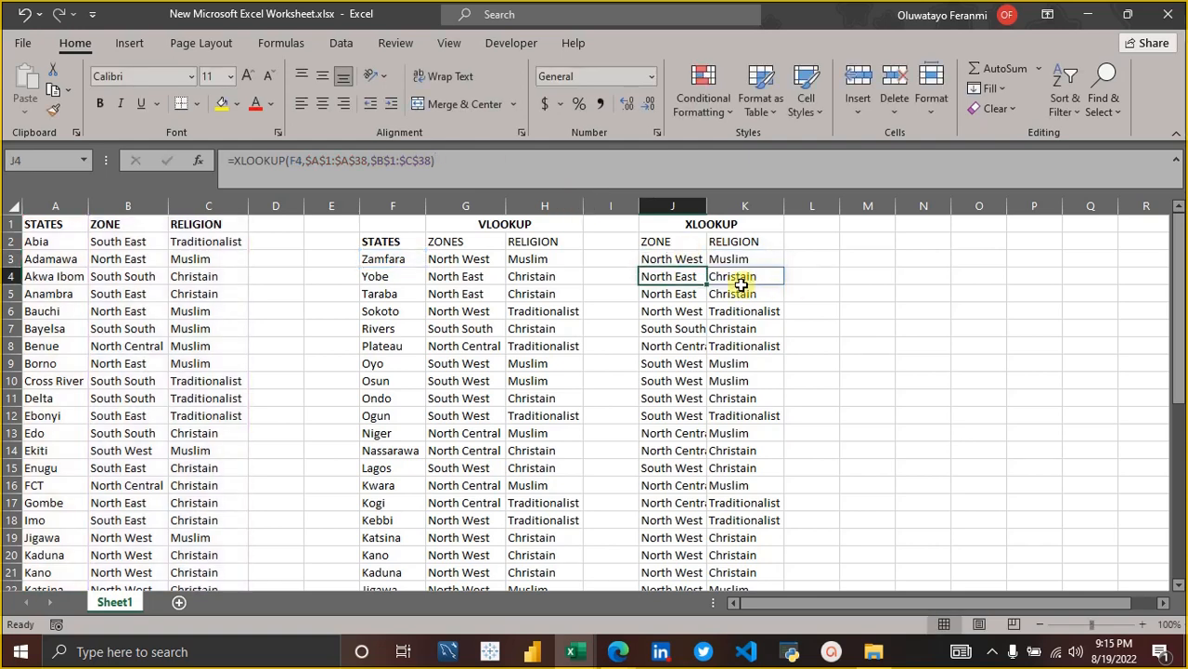
click(698, 260)
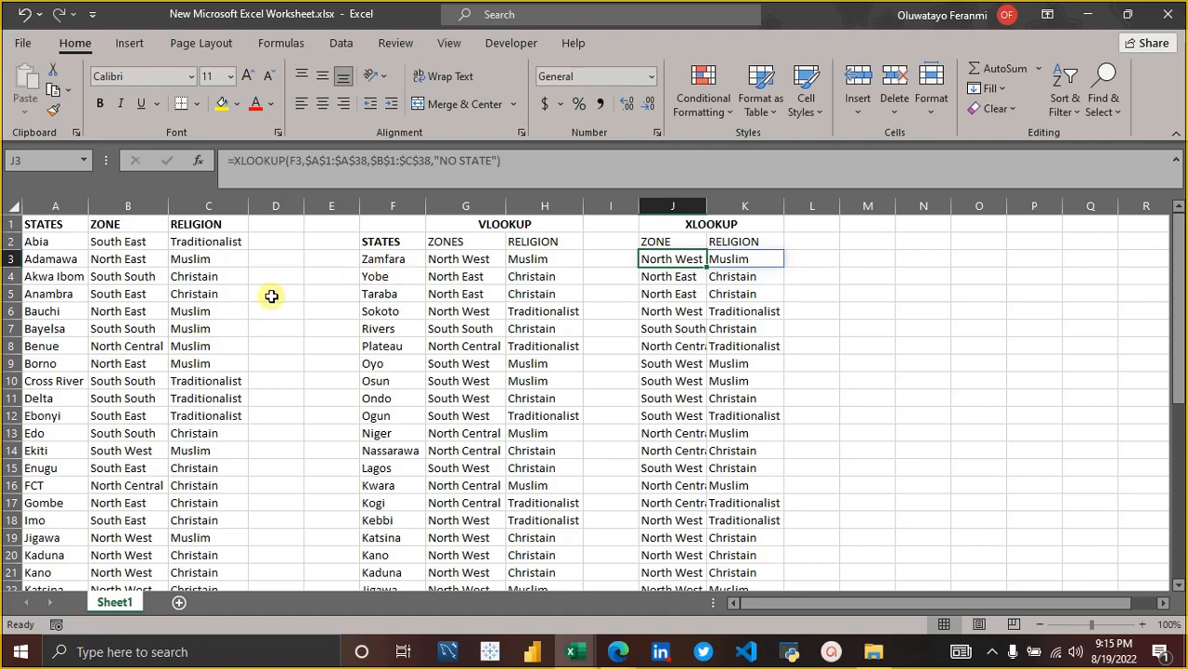
Clear the state name Zamfara from A38 of the source table and return to the header row.
scroll(37, 388, down, 6)
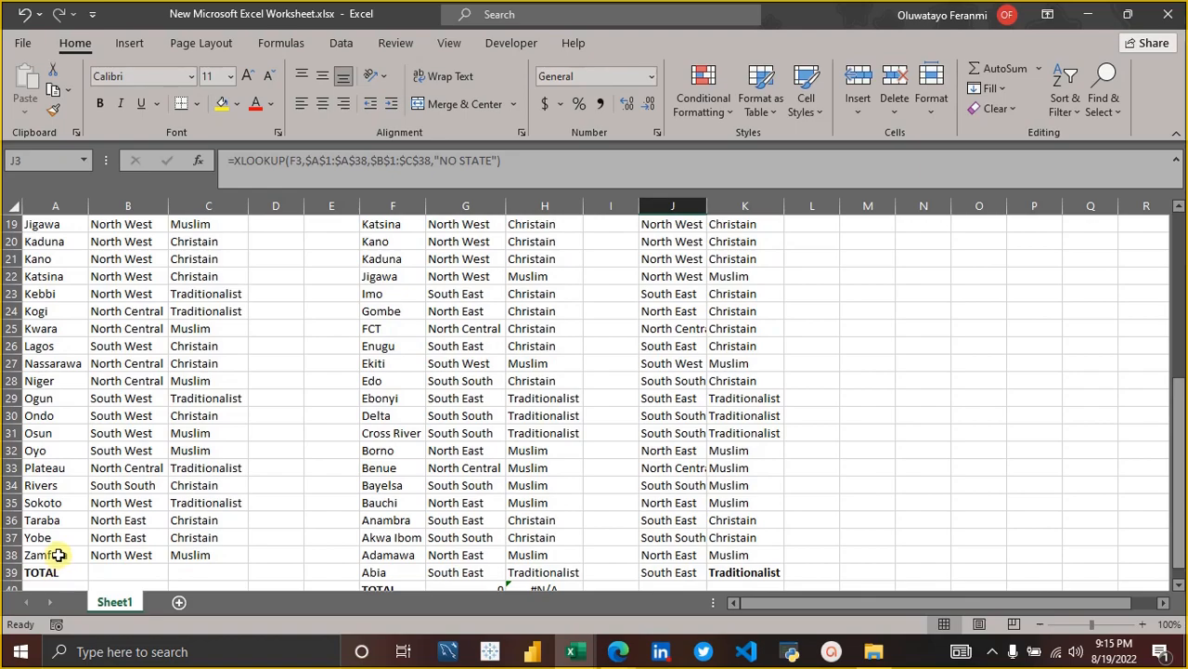
click(60, 555)
key(BackSpace)
key(Tab)
key(Tab)
key(Up)
key(Up)
key(Up)
key(Up)
key(Up)
key(Up)
key(Up)
key(Up)
key(Up)
key(Up)
key(Up)
key(Up)
key(Up)
key(Up)
key(Up)
key(Up)
key(Up)
key(Up)
key(Up)
key(Up)
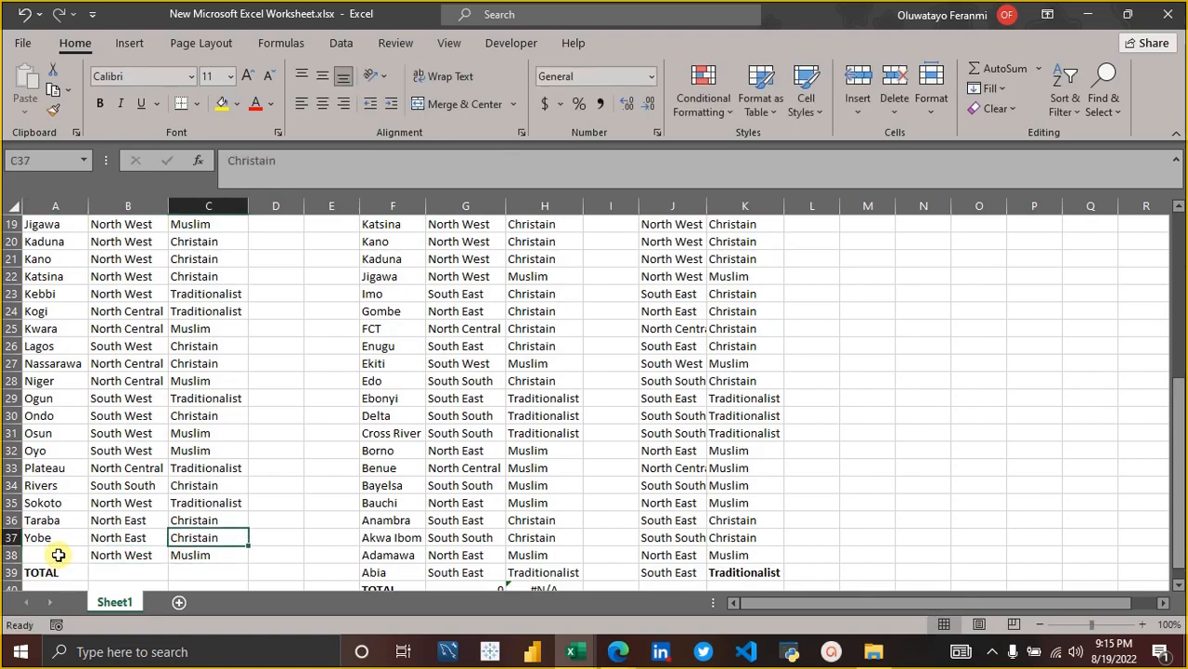
key(Up)
key(Up)
key(Up)
key(Up)
key(Up)
key(Up)
key(Up)
key(Up)
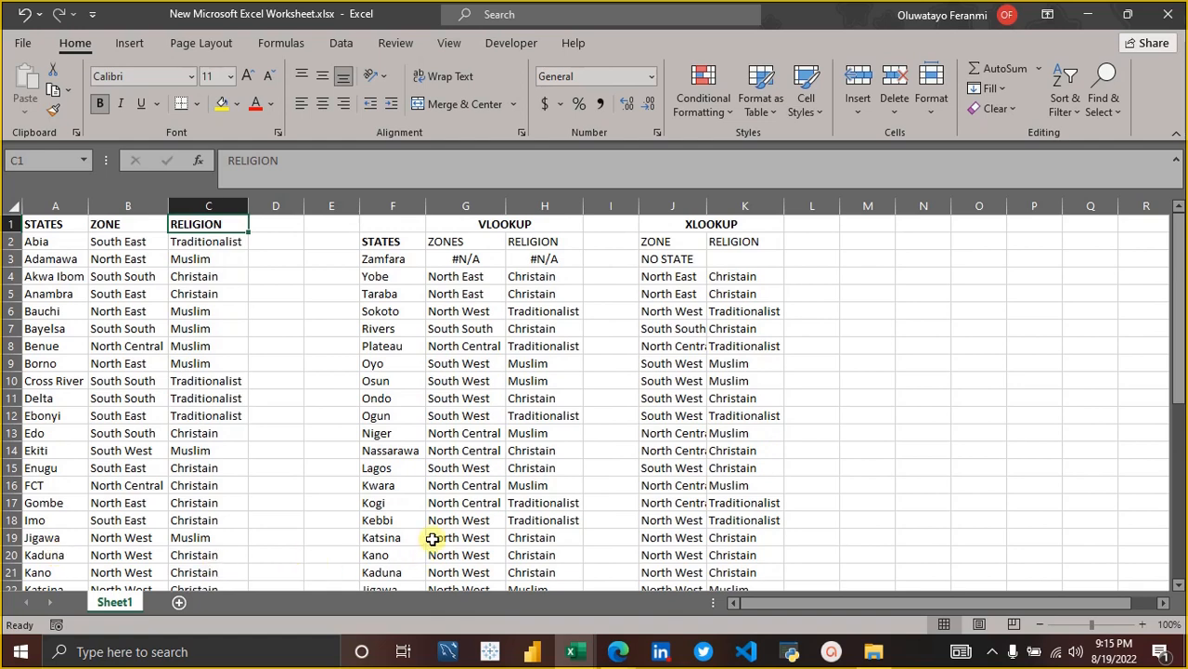
Compare the XLOOKUP in J3 with the one in J4 and check the blank state cell in the source table.
click(684, 271)
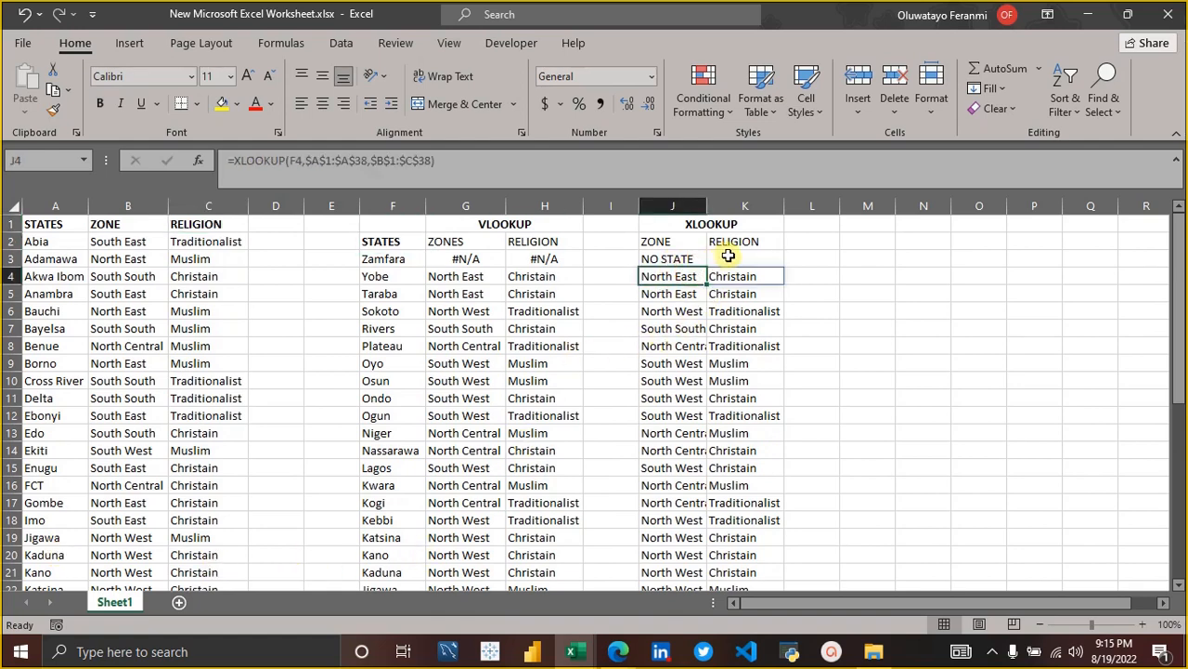
click(686, 263)
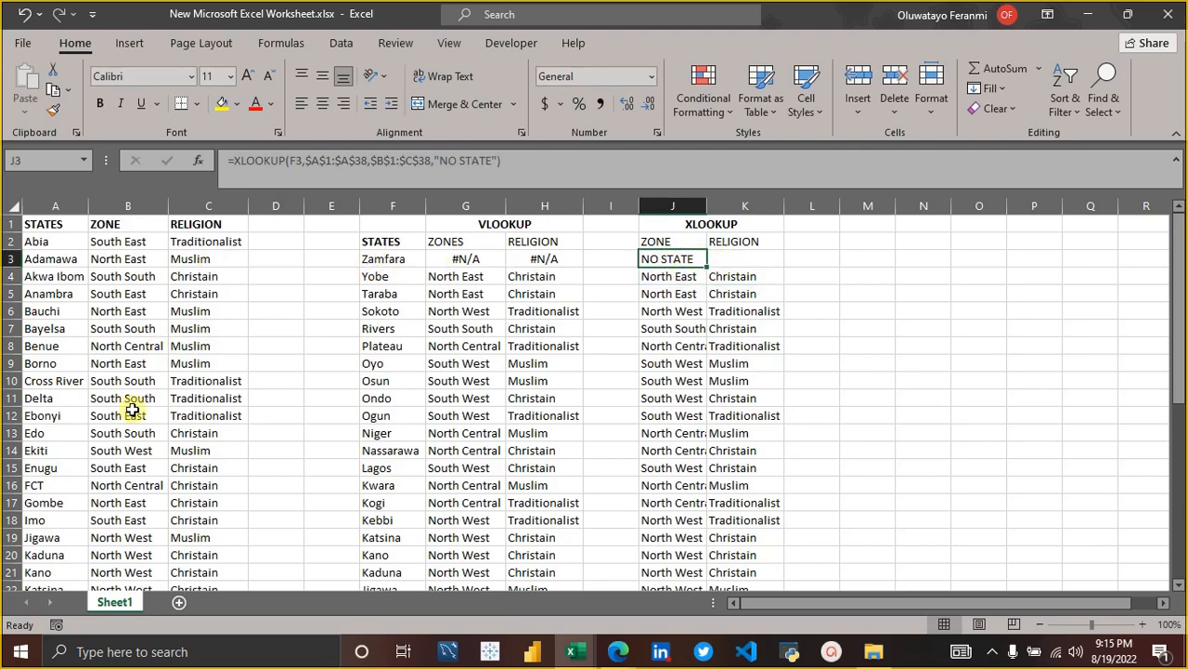
scroll(132, 411, down, 6)
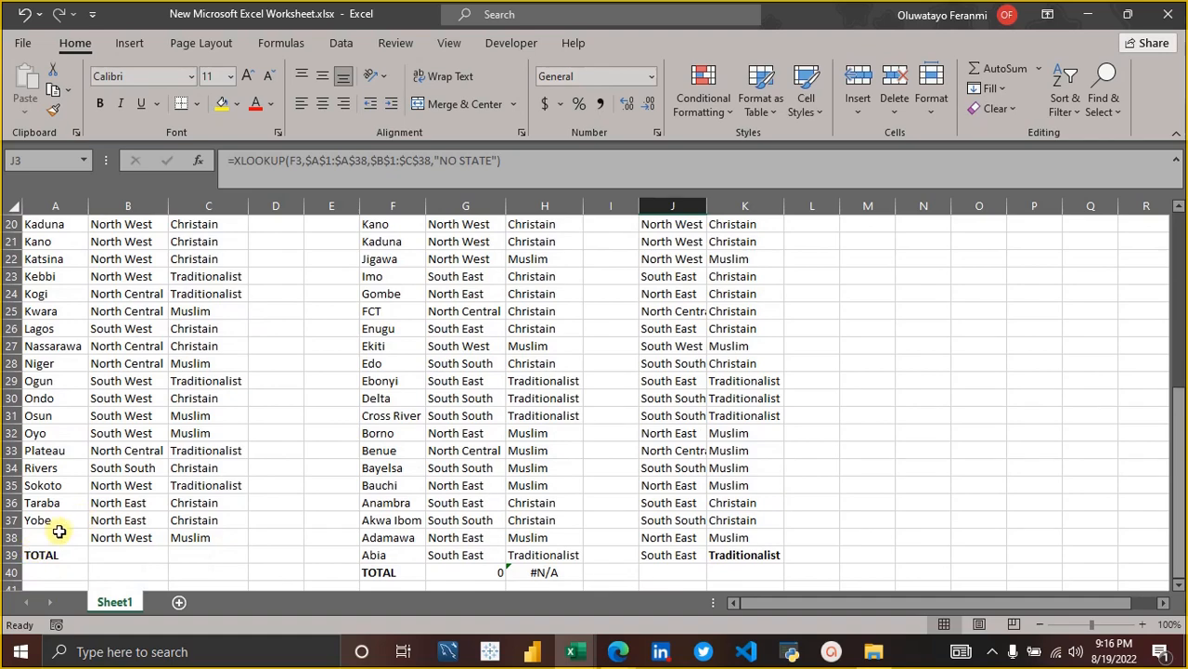
scroll(297, 384, up, 6)
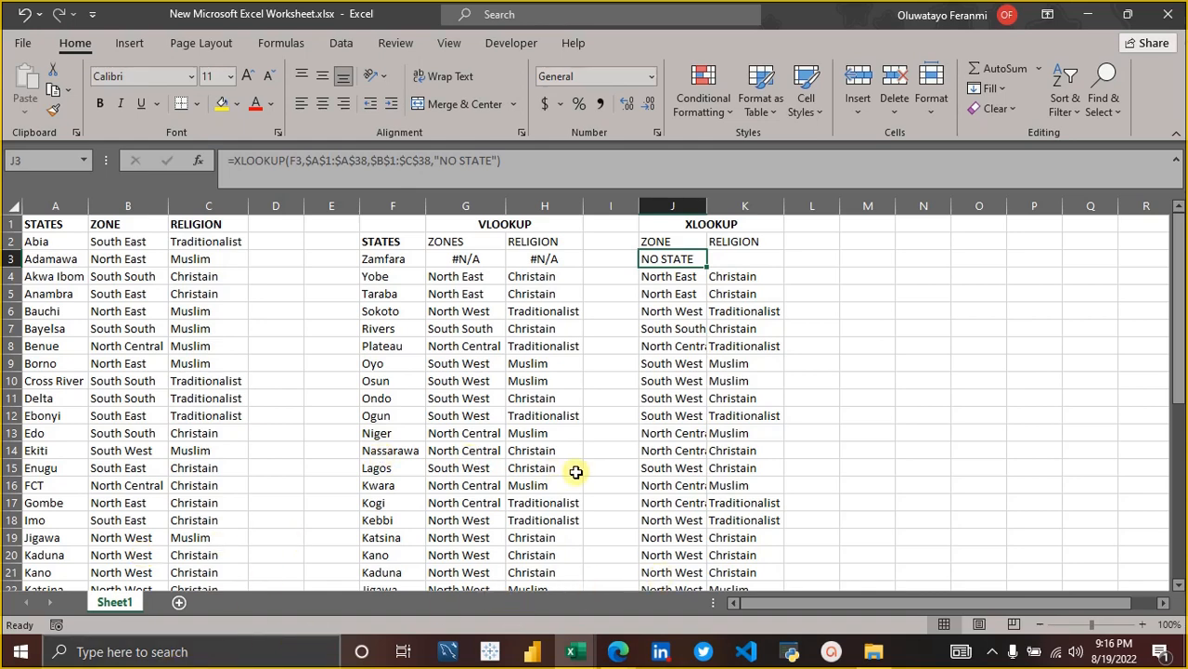
click(381, 226)
key(shift+Right)
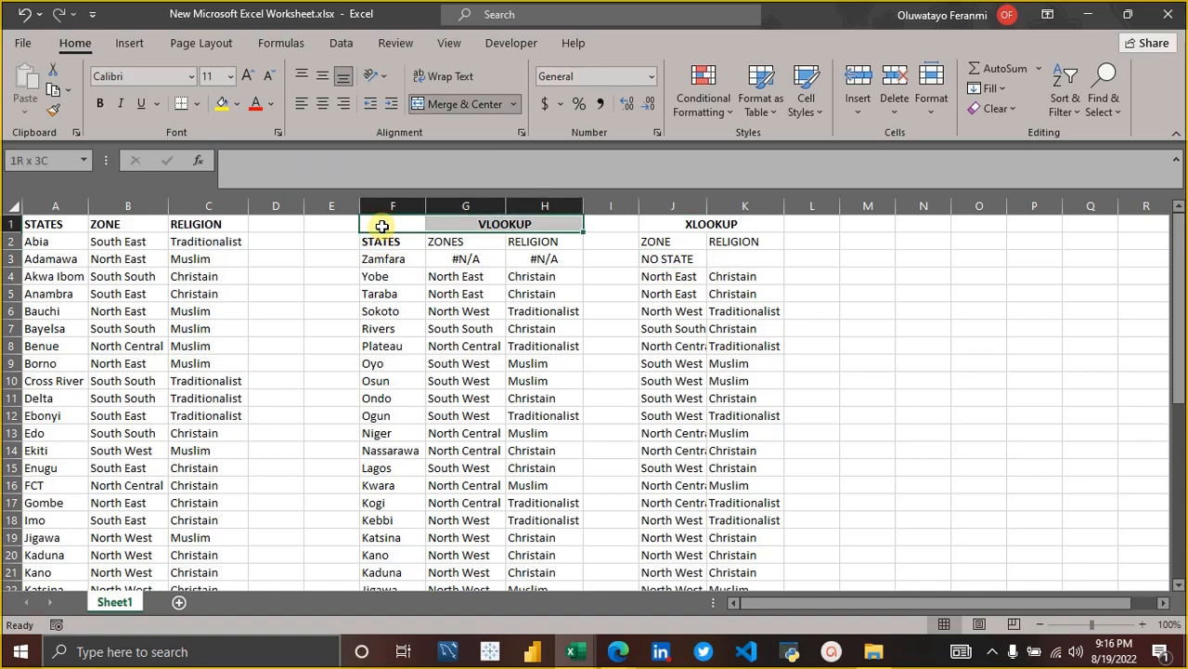
key(shift+Down)
key(shift+Down)
key(shift+Down)
key(shift+Down)
key(shift+Down)
key(shift+Down)
key(shift+Down)
key(shift+Down)
key(shift+Down)
key(shift+Down)
key(shift+Down)
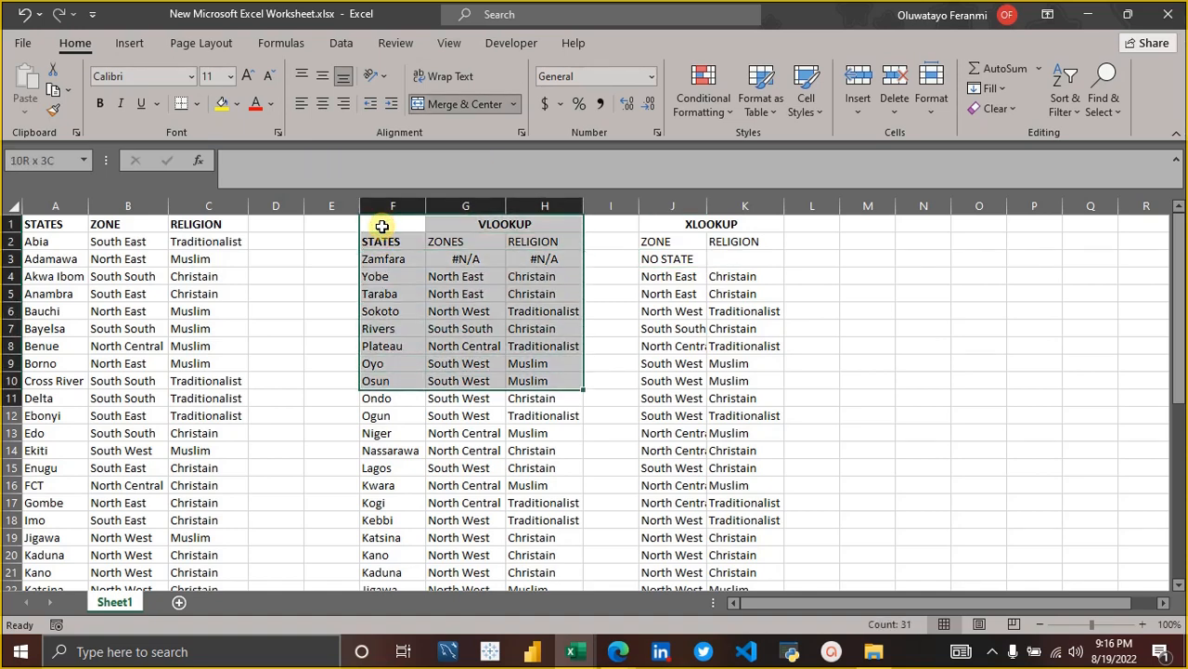
click(385, 242)
key(shift+Right)
key(shift+Right)
key(shift+Right)
key(shift+Right)
key(shift+Right)
key(shift+Right)
key(shift+Right)
key(shift+Right)
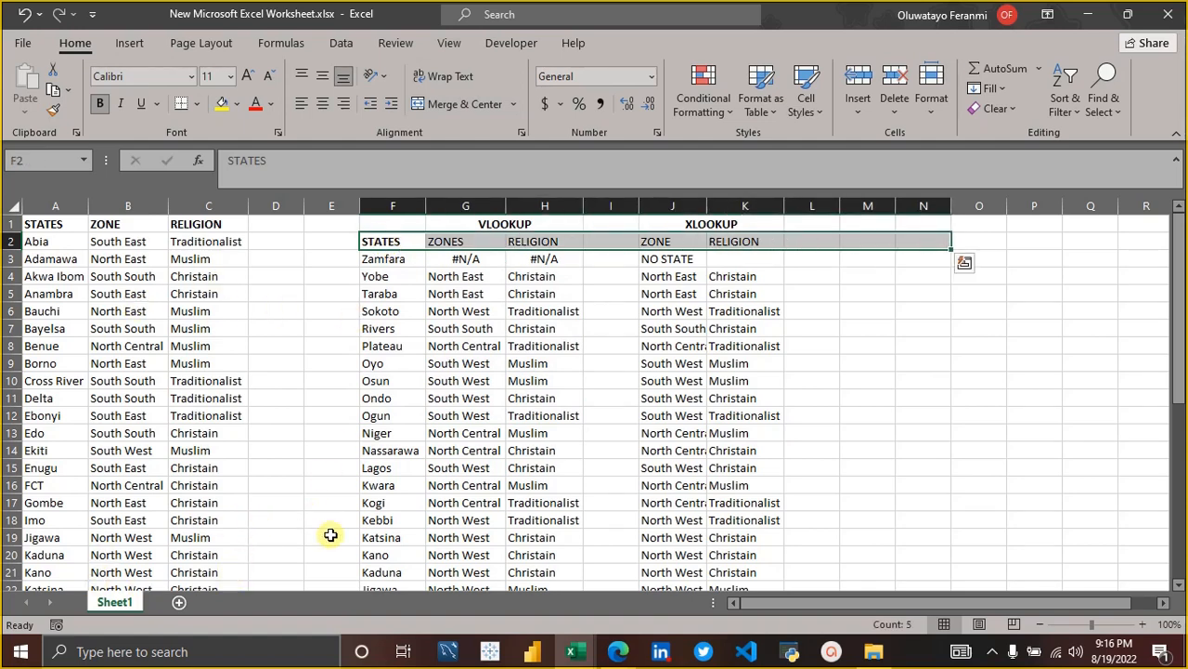
Clear the contents of columns F through M, removing both the VLOOKUP and XLOOKUP tables.
click(399, 200)
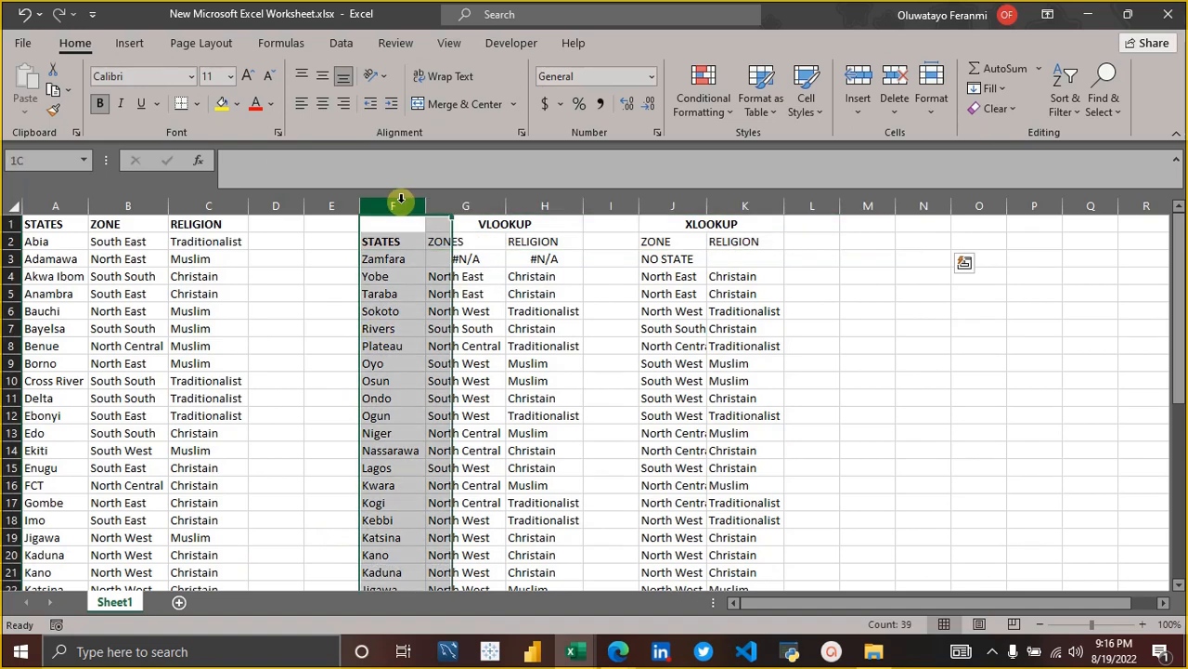
key(shift+Right)
key(shift+Right)
key(shift+Right)
key(shift+Right)
key(shift+Right)
key(shift+Right)
key(shift+Right)
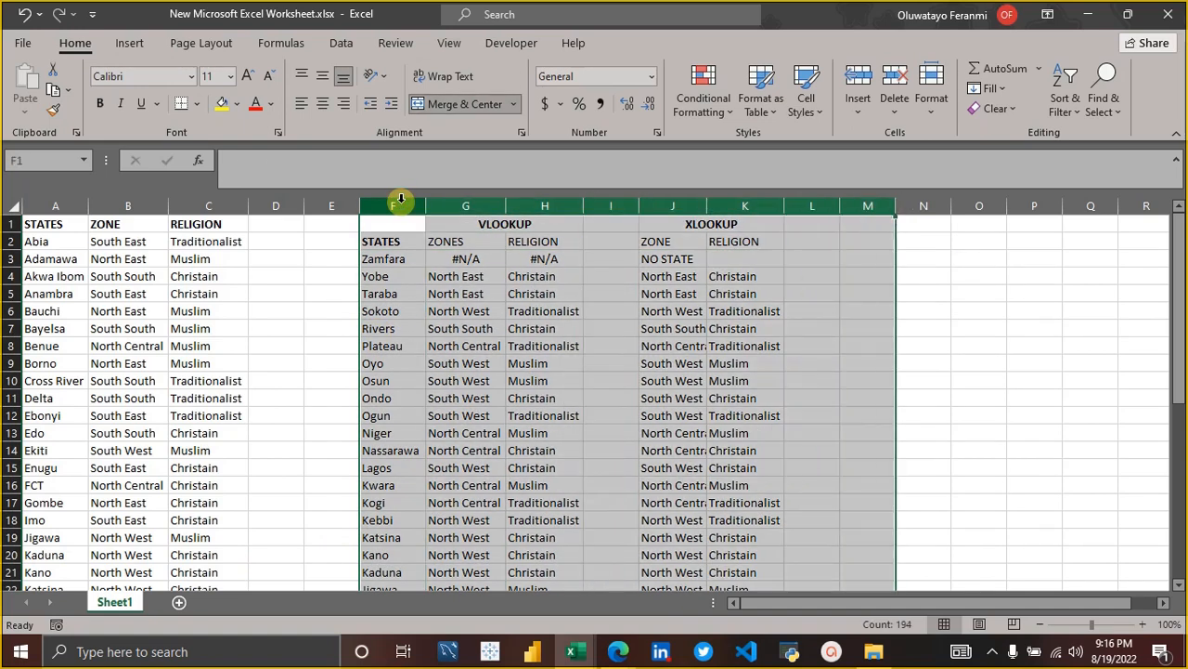
key(Delete)
key(Down)
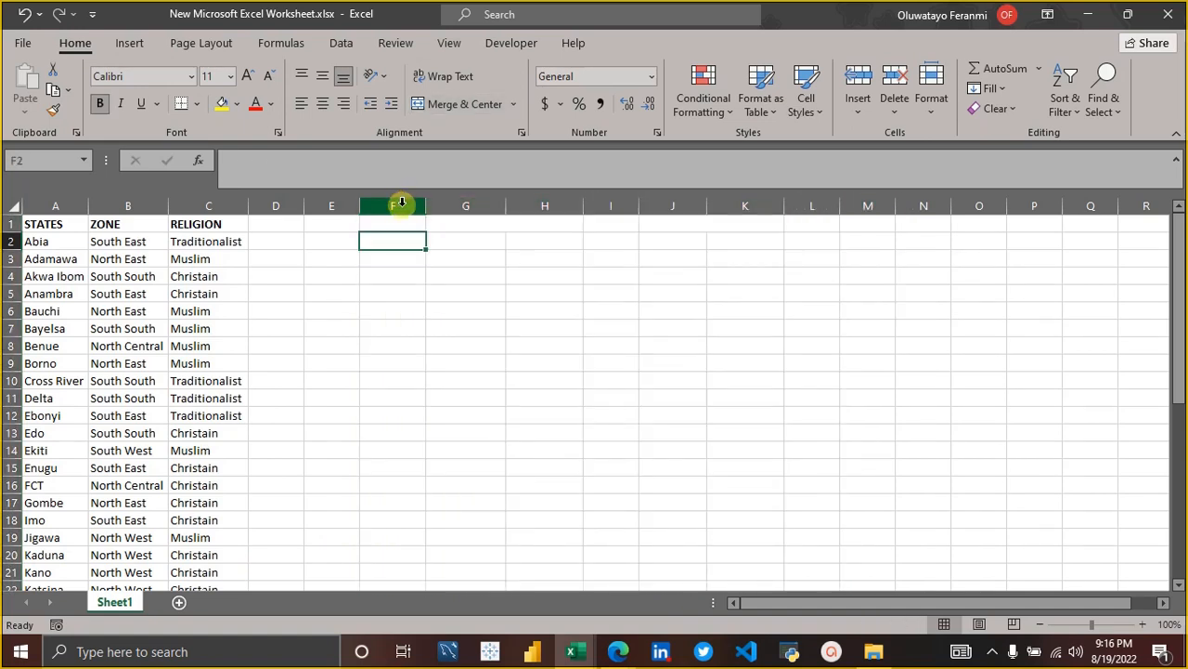
click(401, 202)
key(shift+Right)
key(shift+Right)
key(shift+Right)
key(shift+Right)
key(shift+Right)
key(shift+Right)
key(shift+Right)
key(shift+Right)
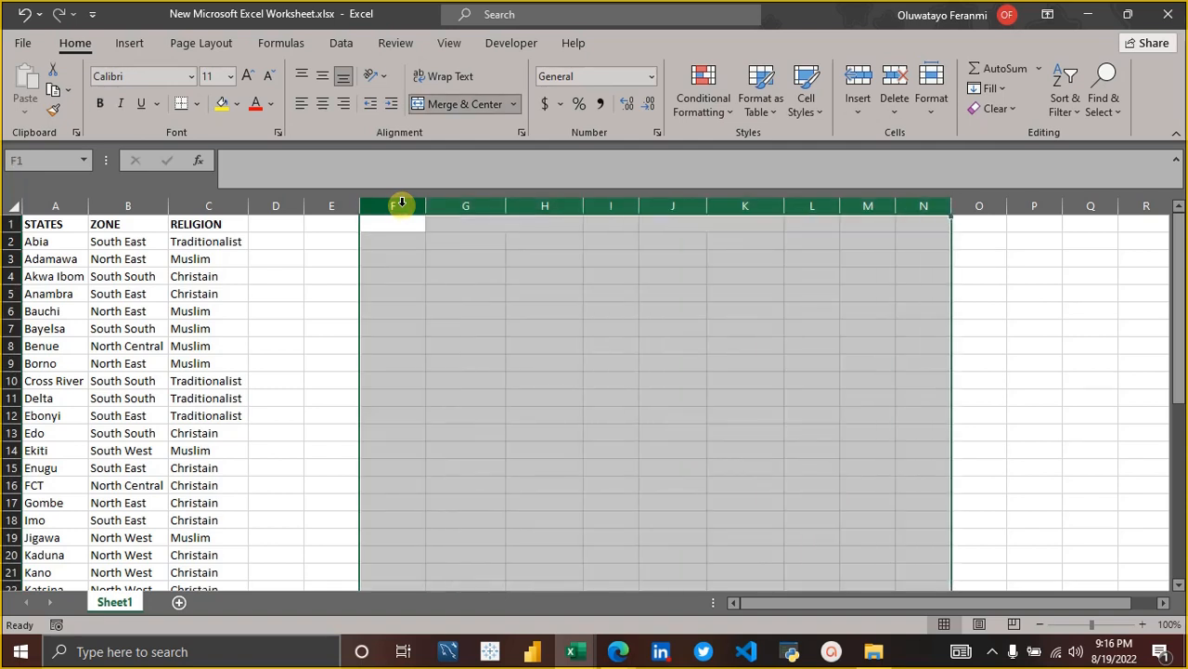
click(430, 295)
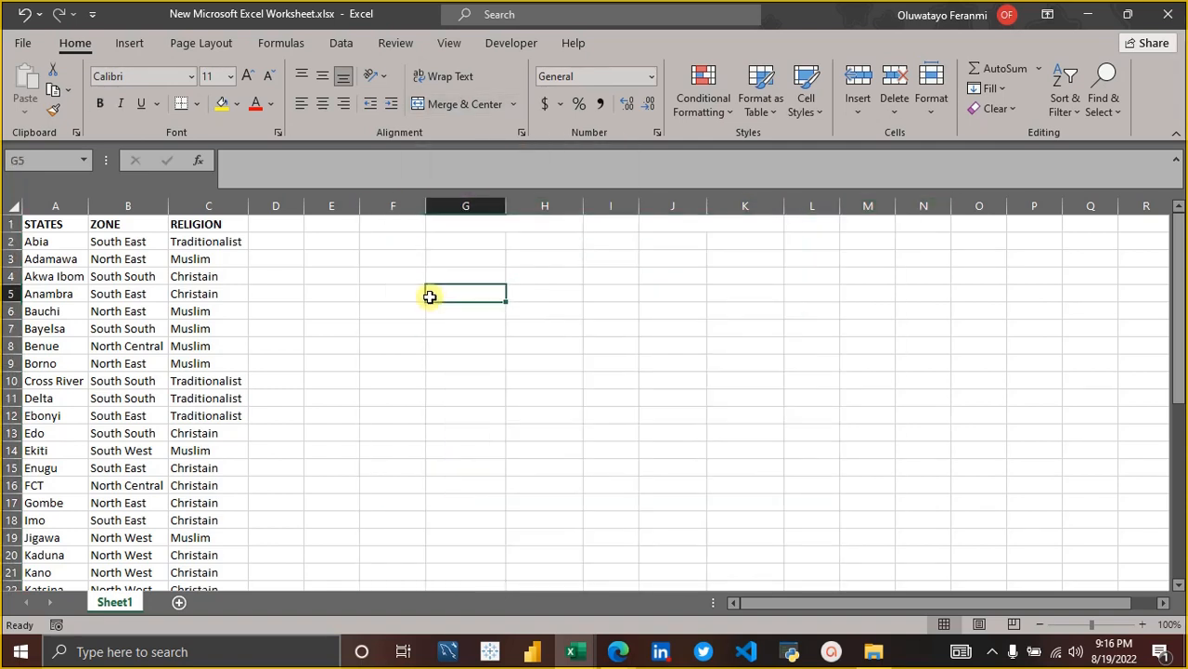
Unmerge the empty header cells G1:H1 and J1:K1.
click(499, 228)
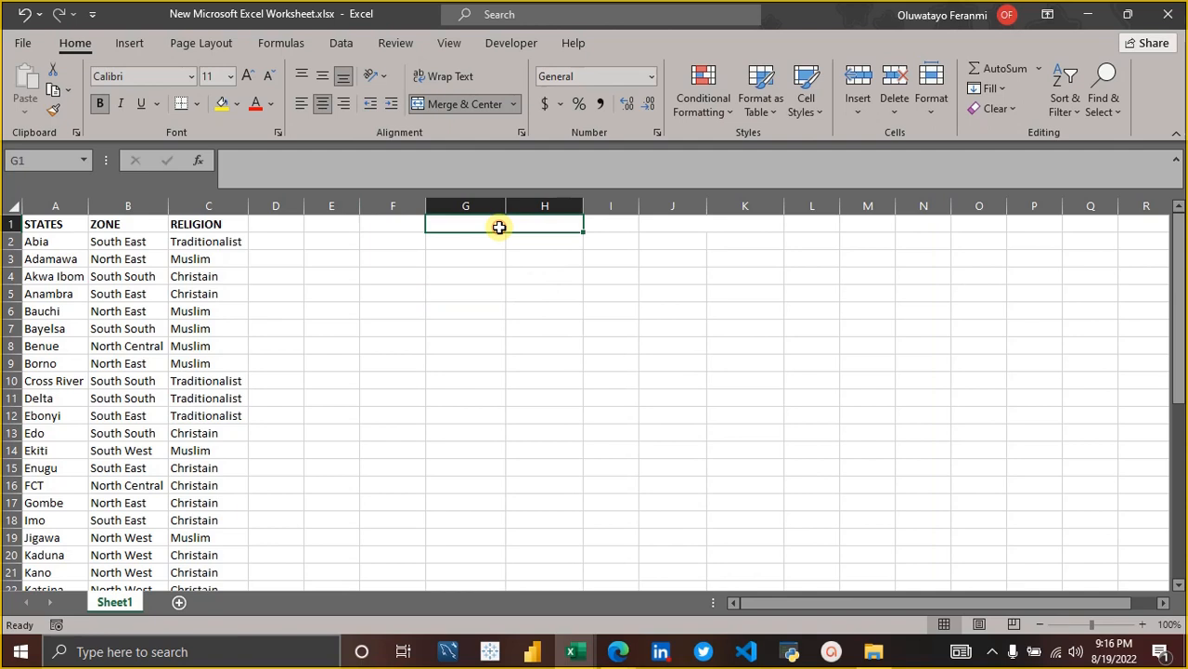
click(464, 103)
click(735, 229)
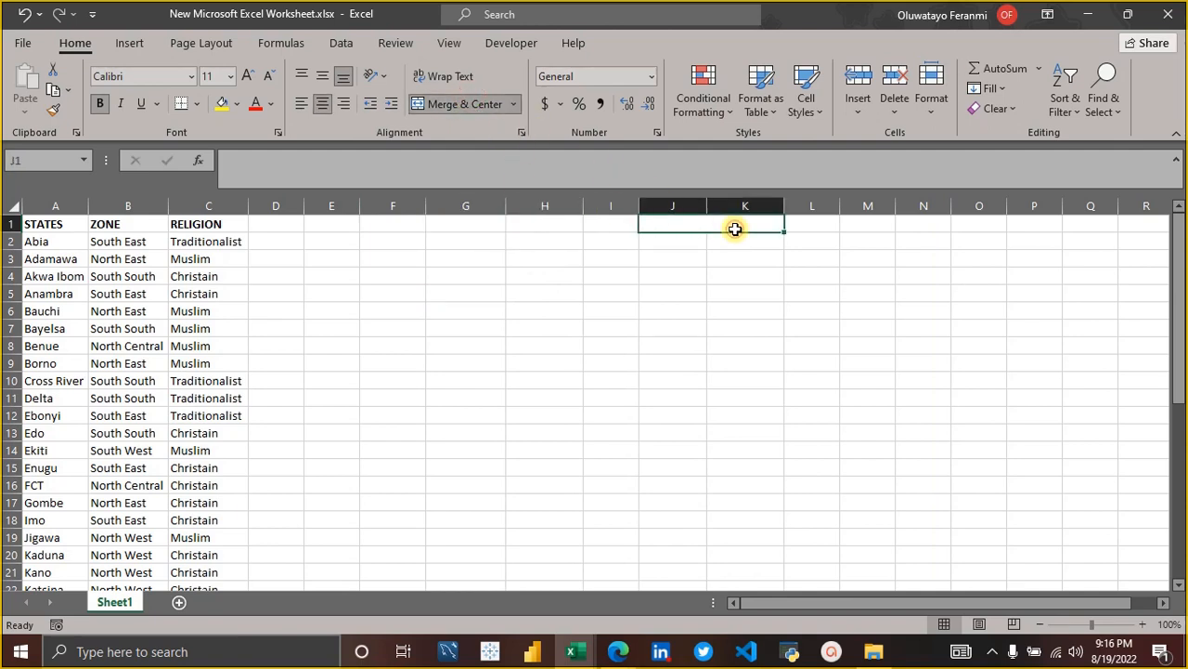
click(475, 106)
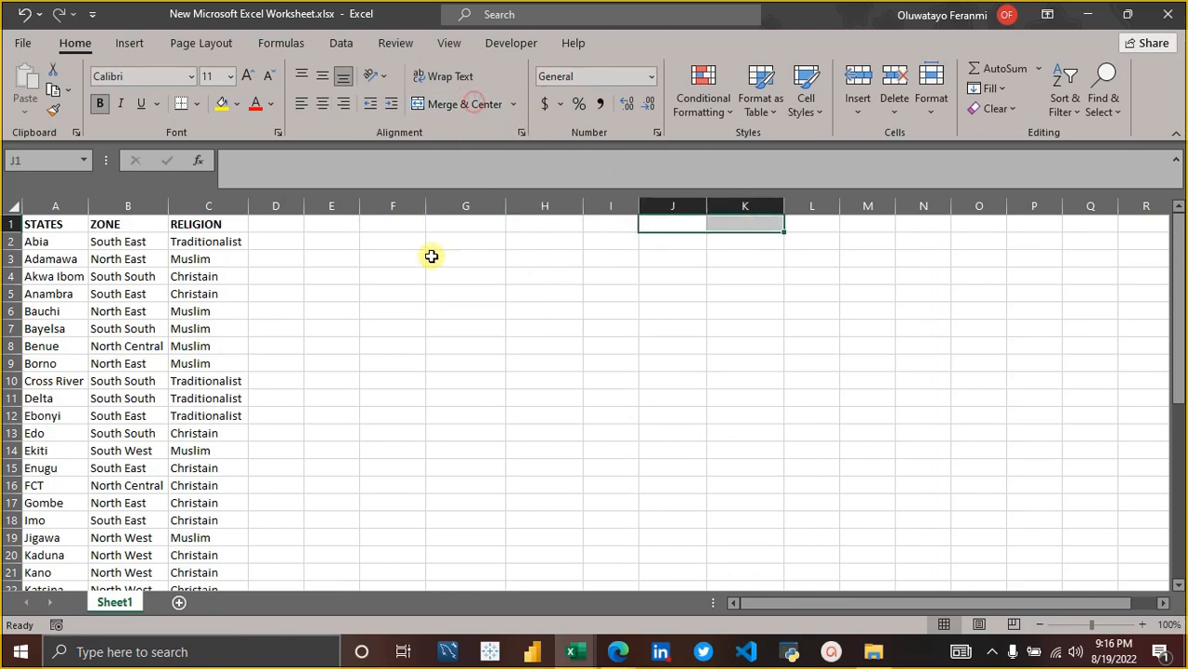
Examine the header row and first ten records of the STATES, ZONE and RELIGION source table.
click(58, 229)
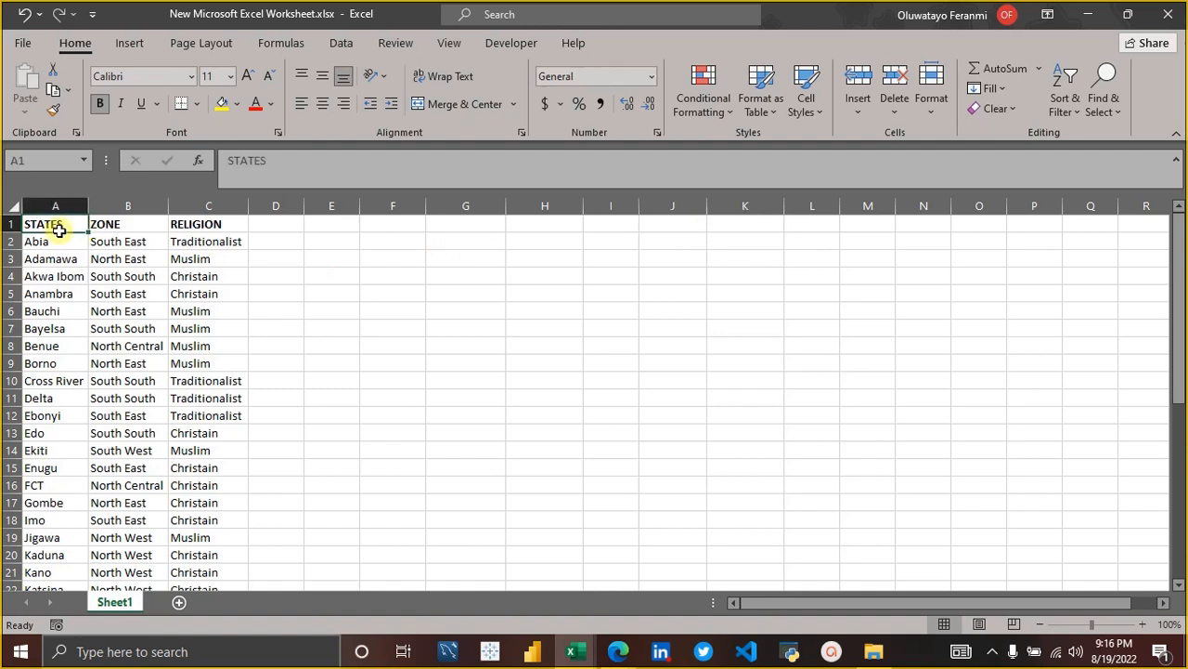
key(shift+Right)
key(shift+Right)
key(shift+Down)
key(shift+Down)
key(shift+Down)
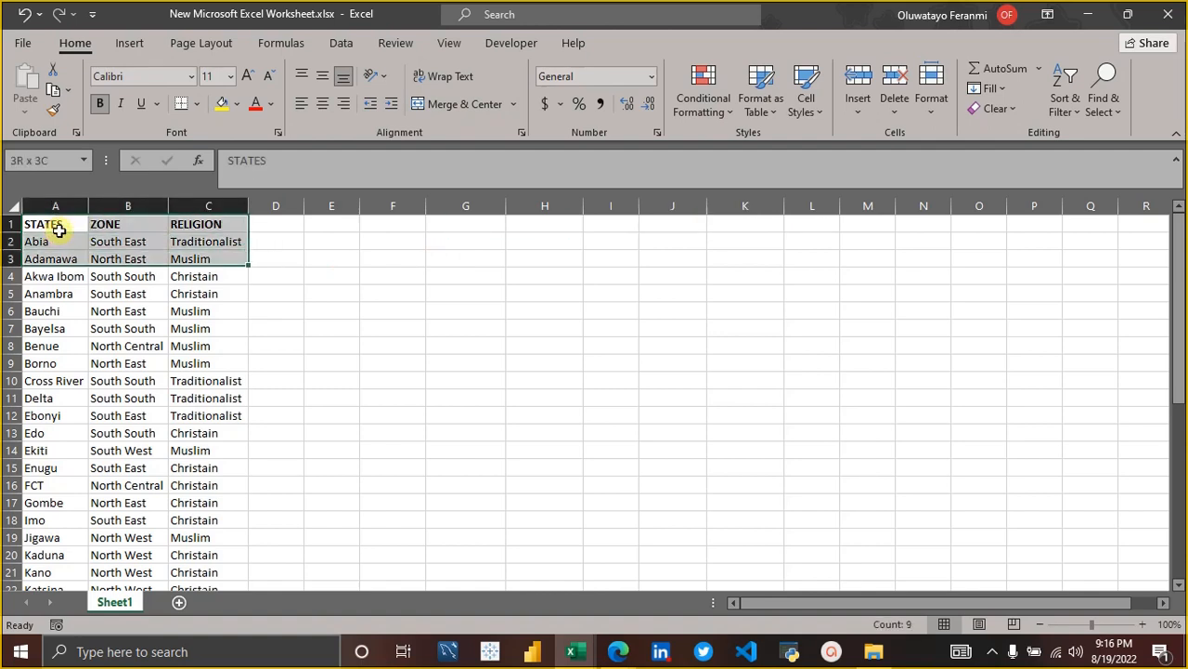
key(shift+Down)
key(shift+Down)
key(shift+Down)
key(shift+Down)
key(shift+Down)
key(shift+Down)
key(shift+Down)
key(shift+Down)
key(shift+Down)
key(shift+Down)
key(shift+Down)
key(shift+Down)
key(shift+Down)
key(shift+Down)
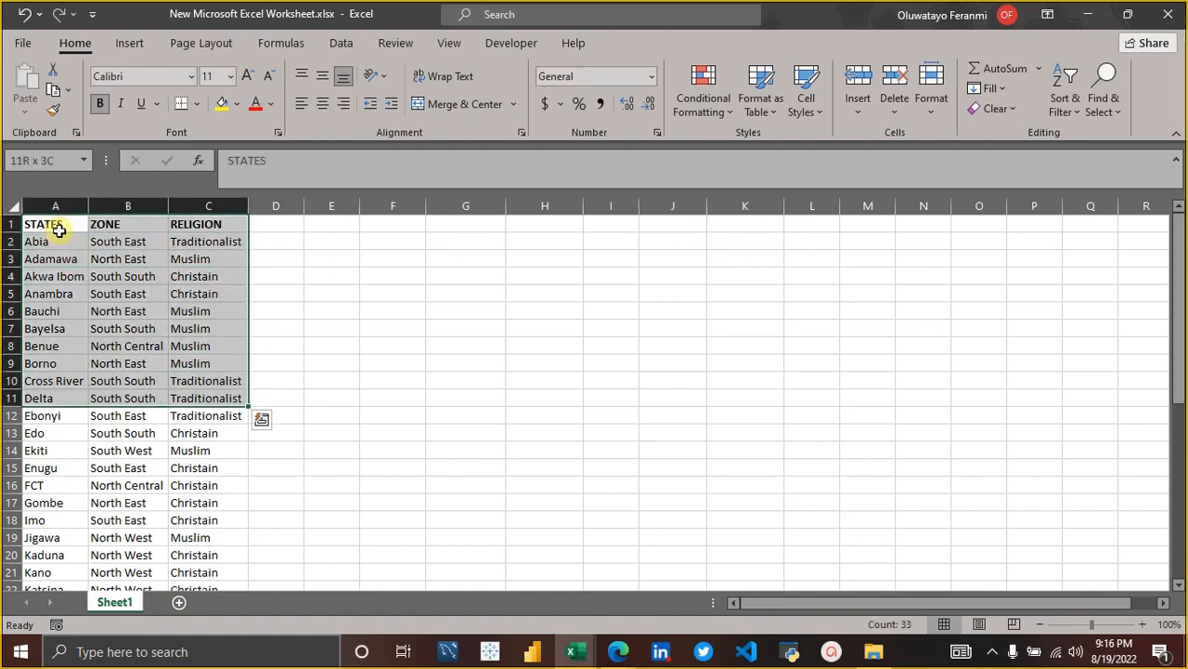
key(Right)
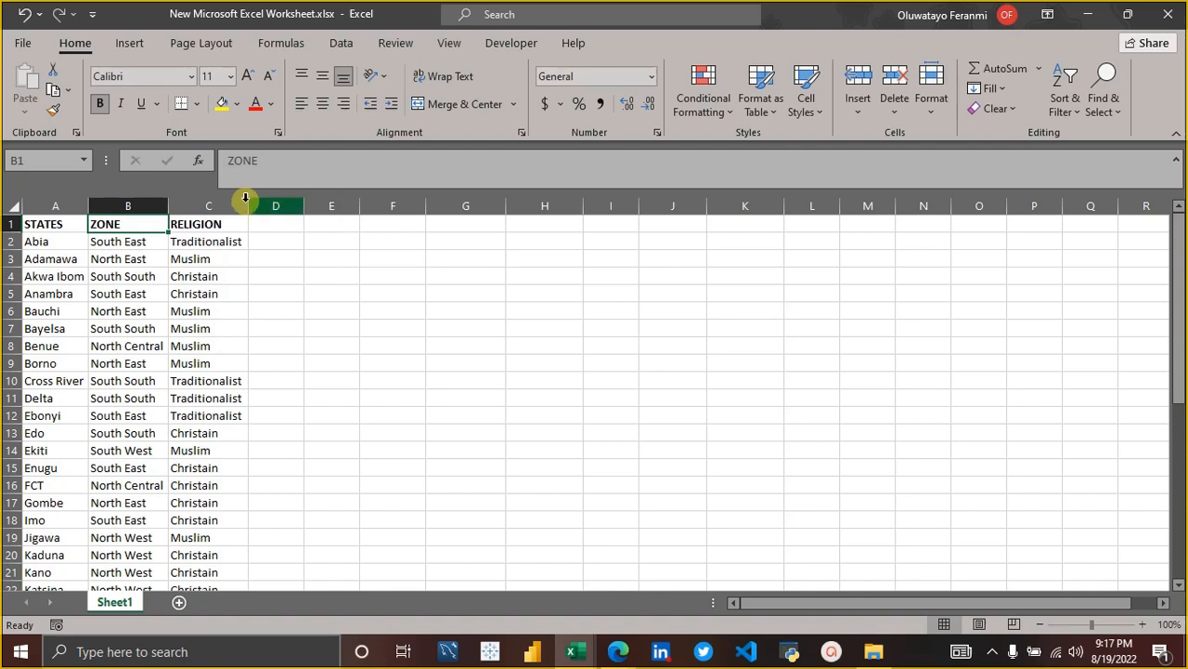
click(451, 249)
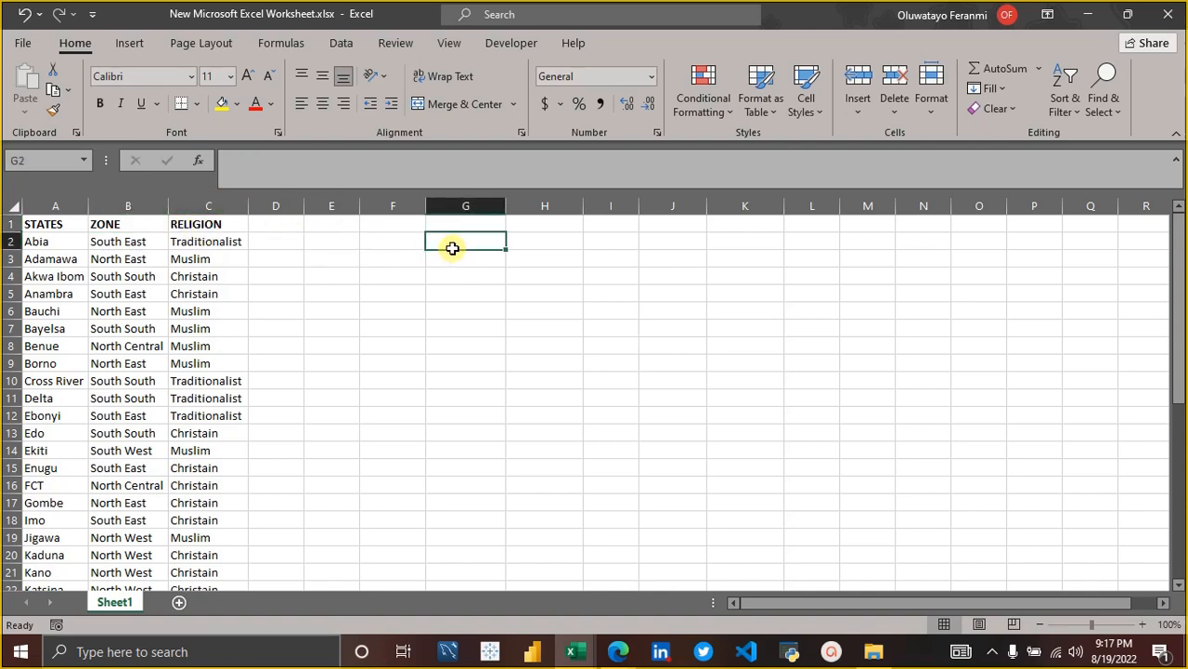
key(Up)
key(Down)
key(Up)
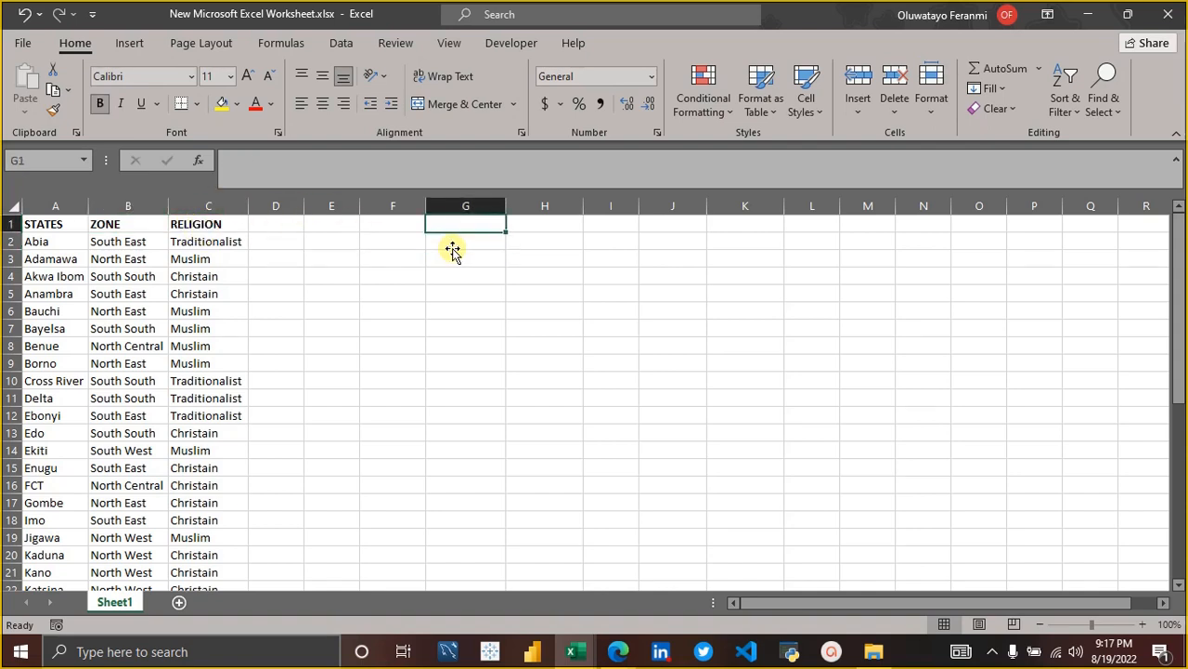
key(Down)
key(Down)
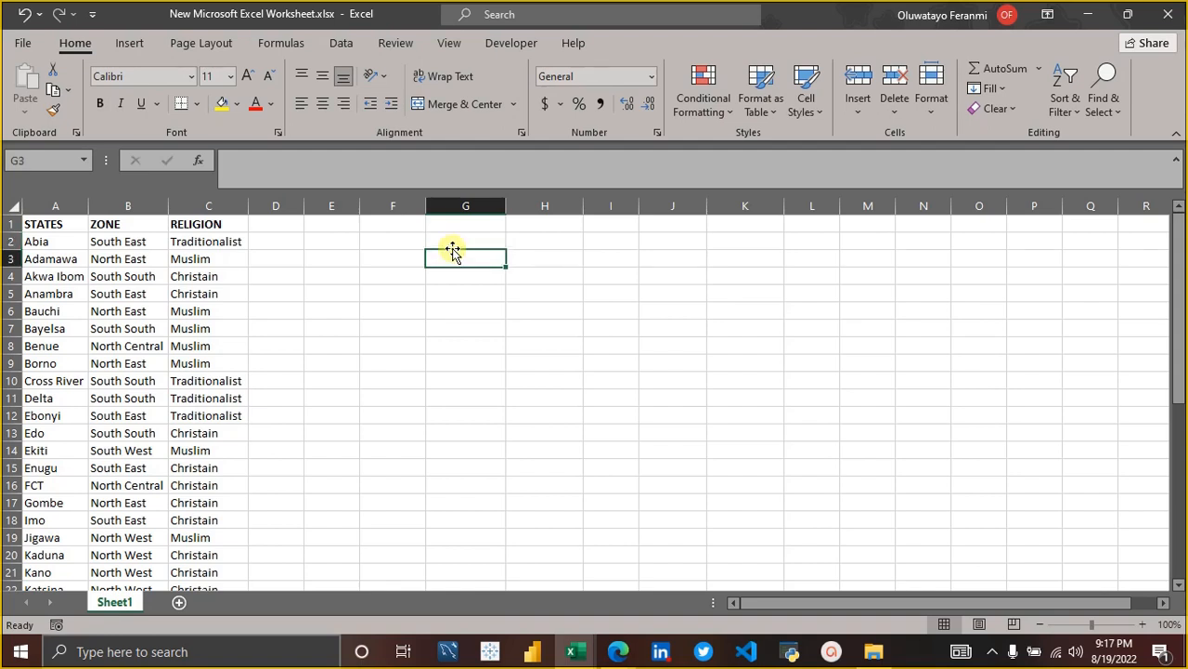
key(Right)
key(Right)
key(Right)
key(Right)
key(Right)
key(Right)
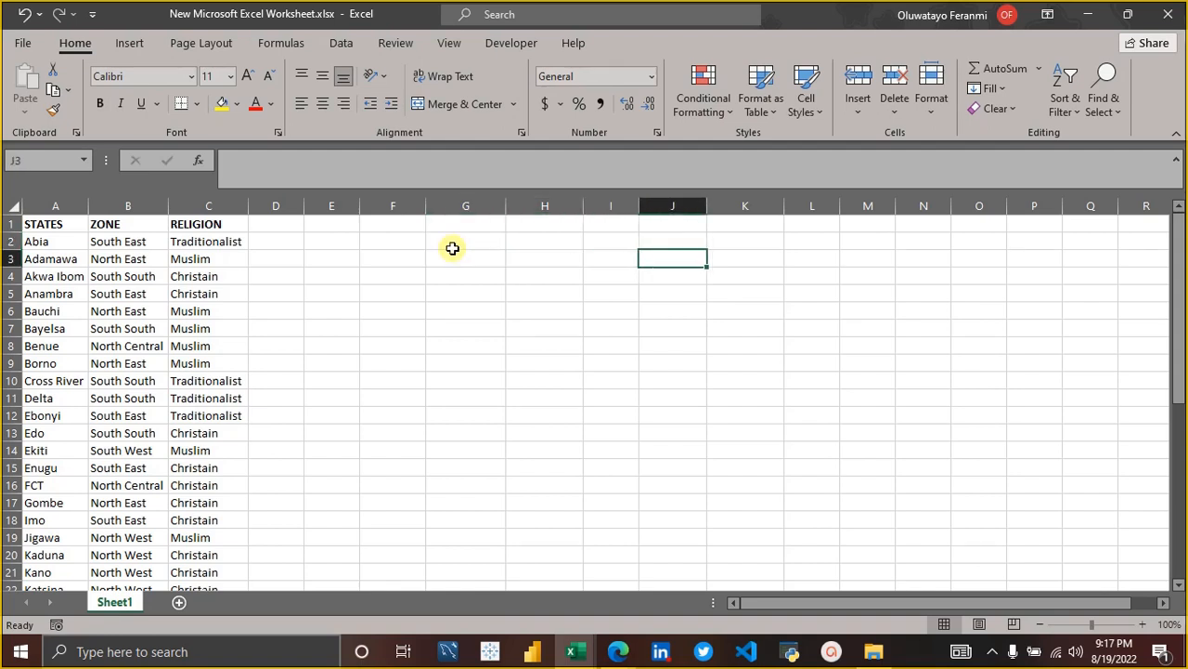
key(Left)
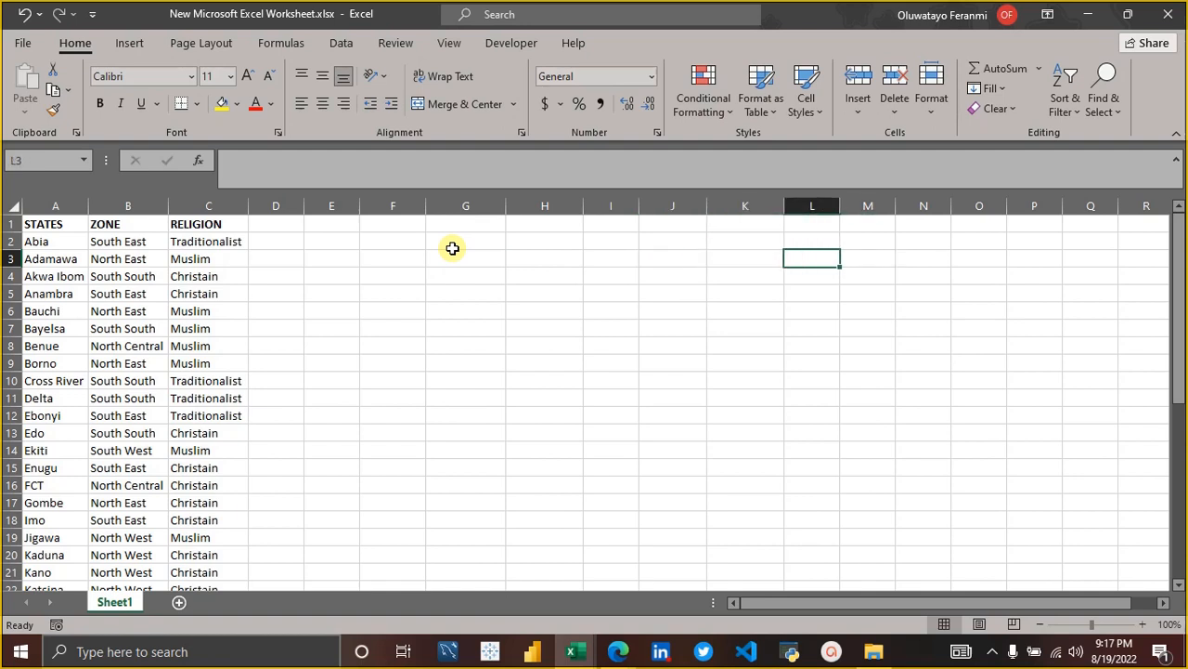
key(Left)
key(Left)
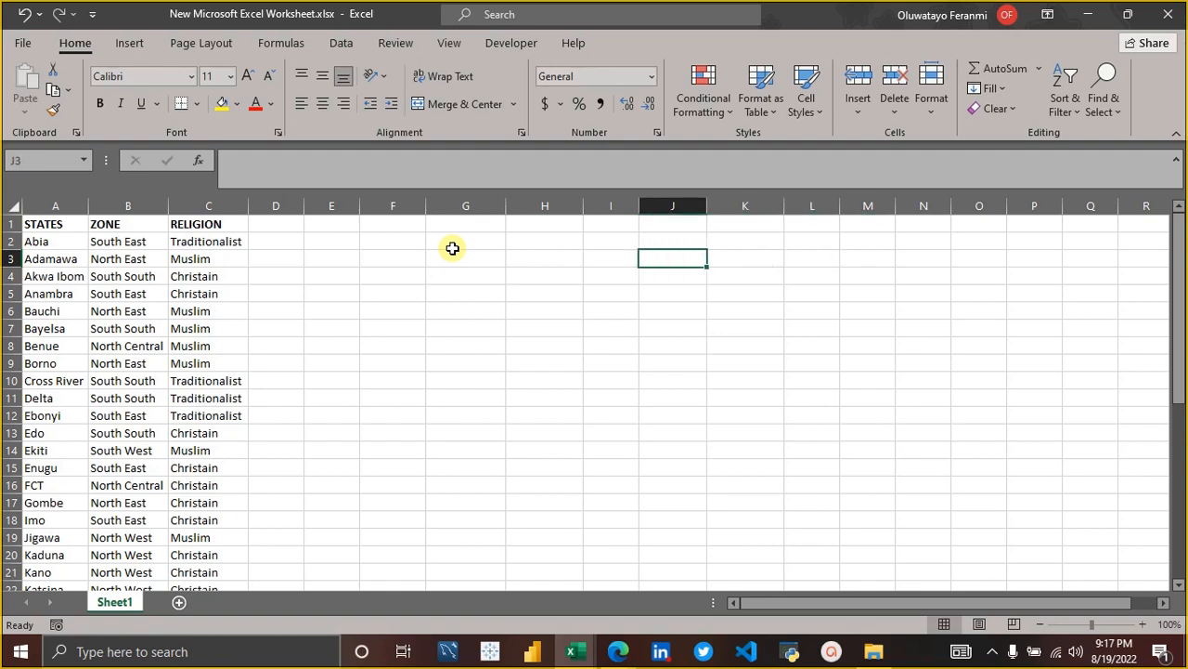
key(Left)
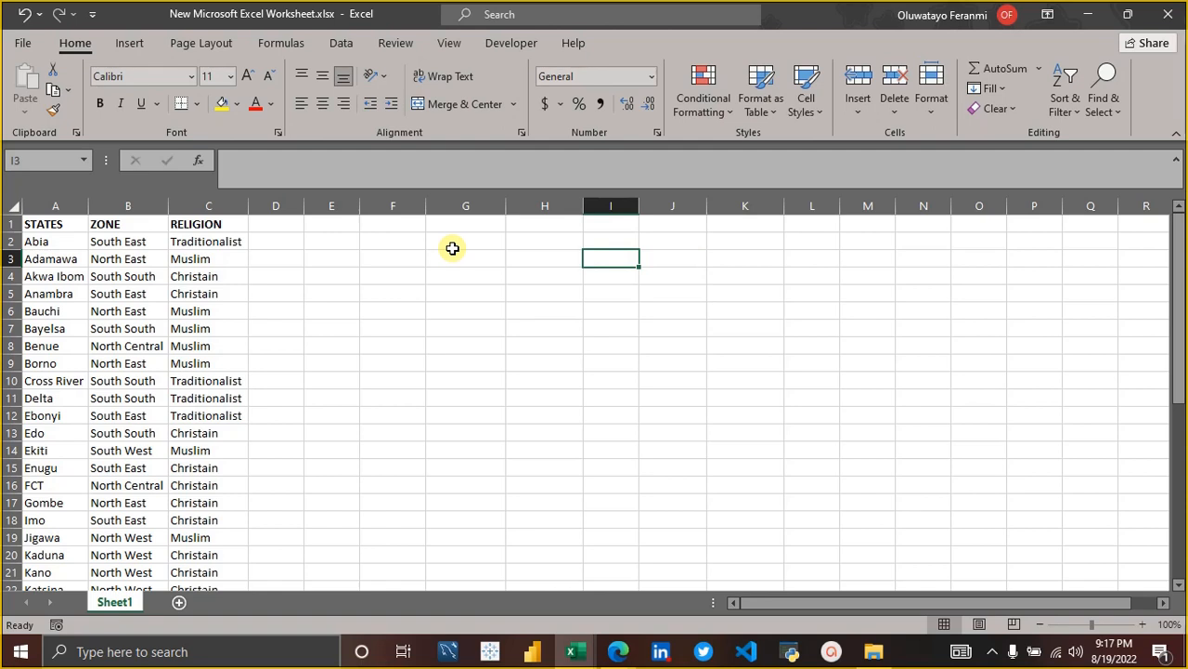
key(Left)
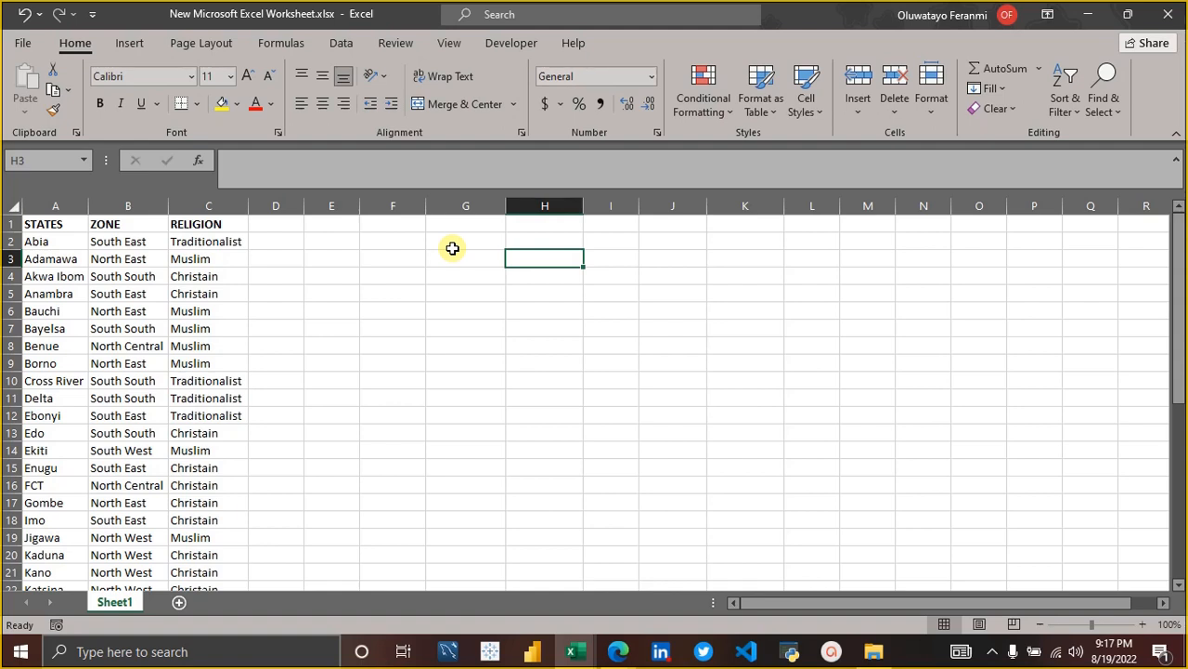
click(59, 205)
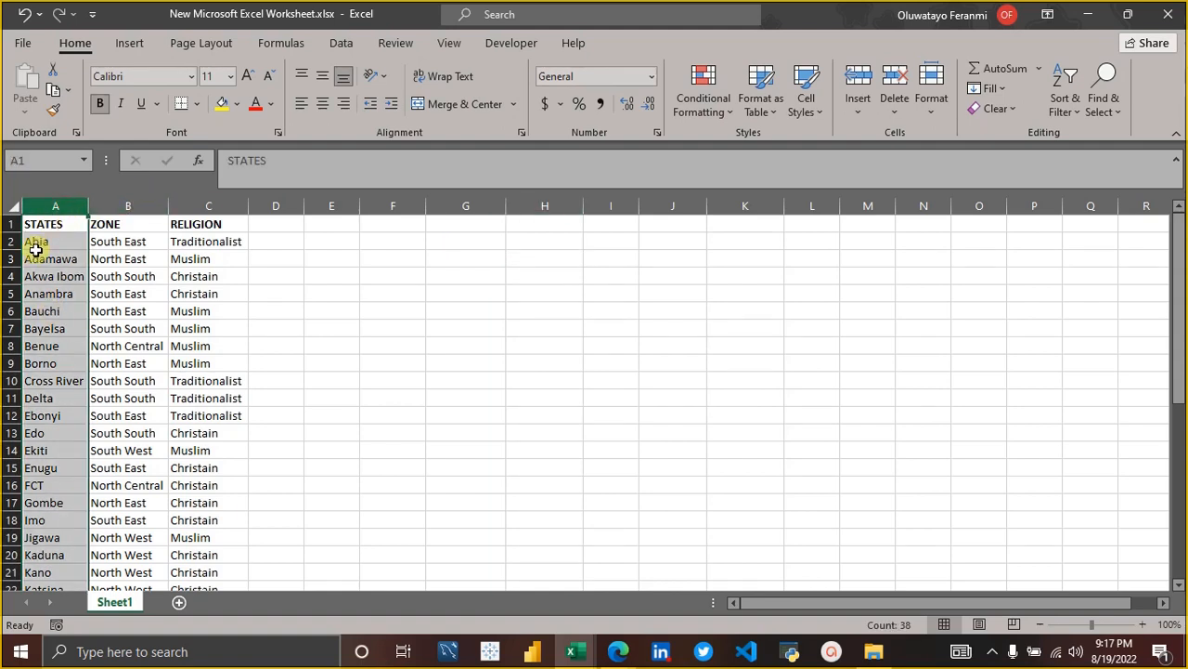
click(545, 242)
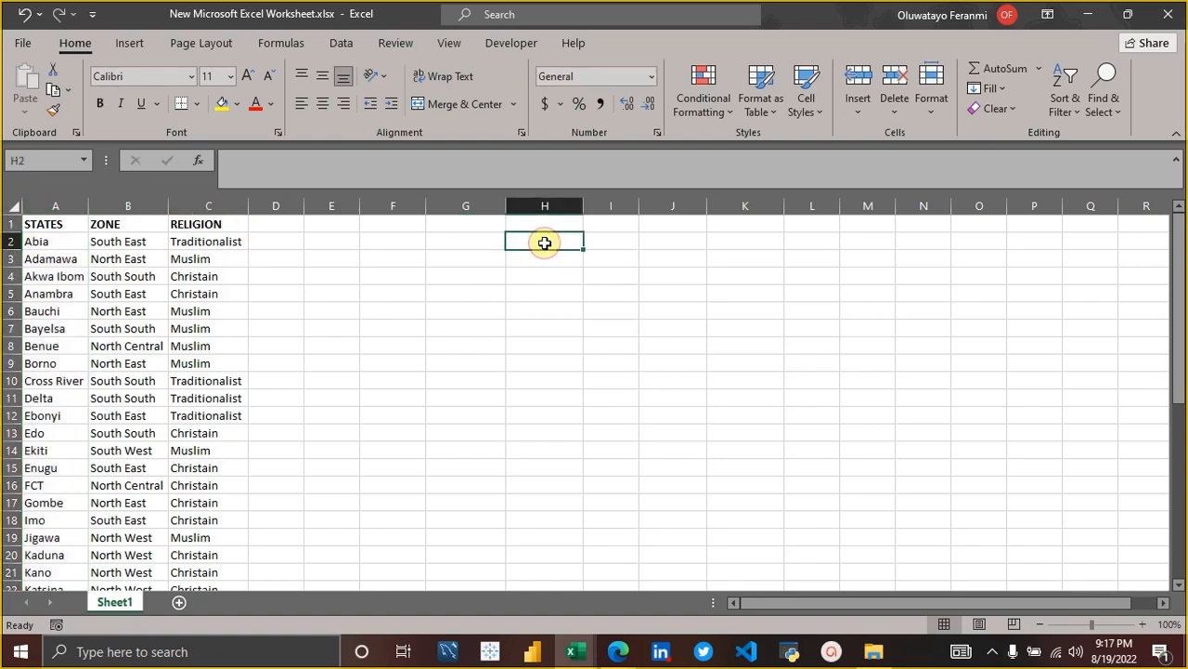
click(535, 226)
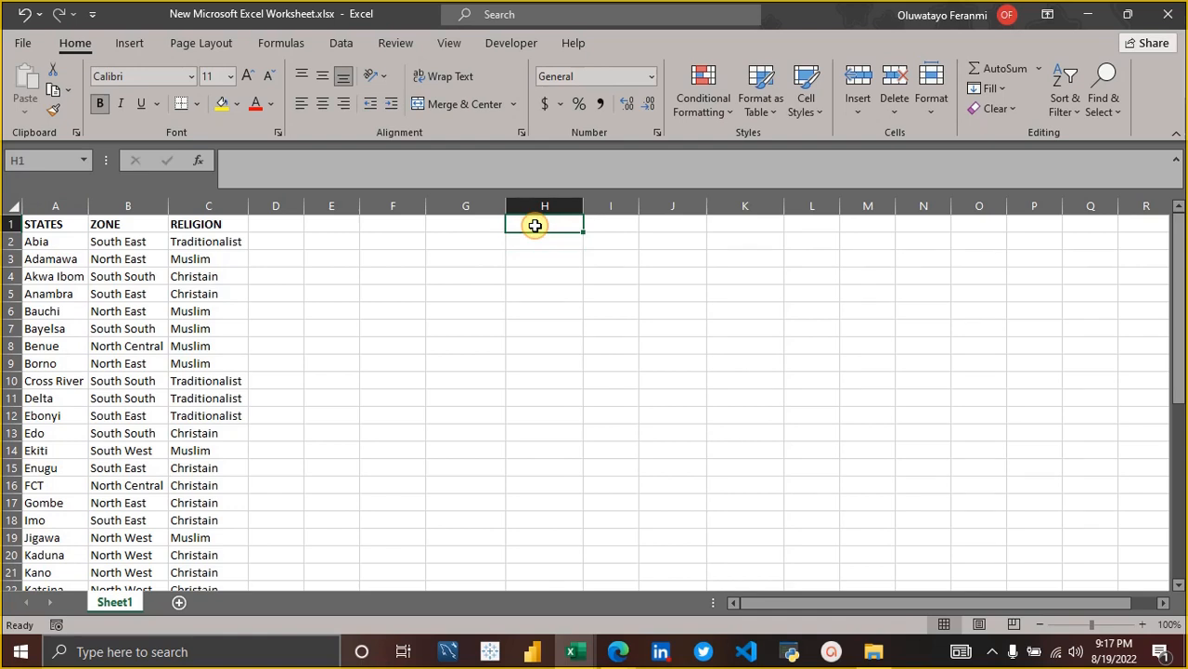
click(537, 239)
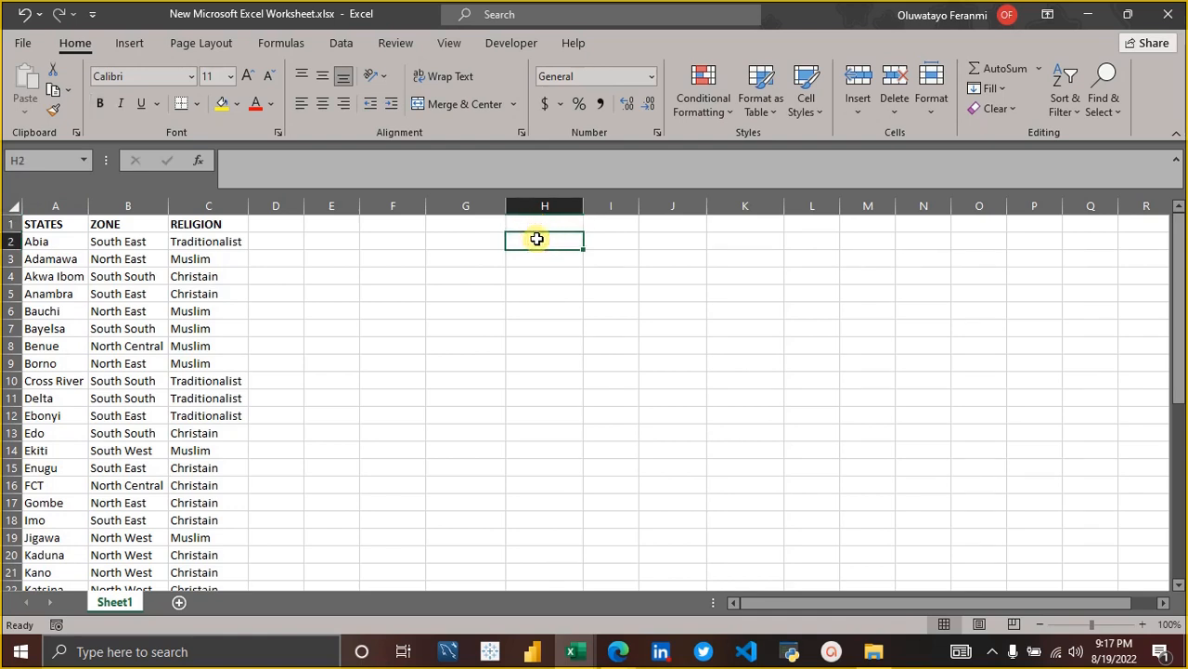
Enter =TRANSPOSE(A1:C38) in H1 to turn the states table into horizontal rows.
key(Up)
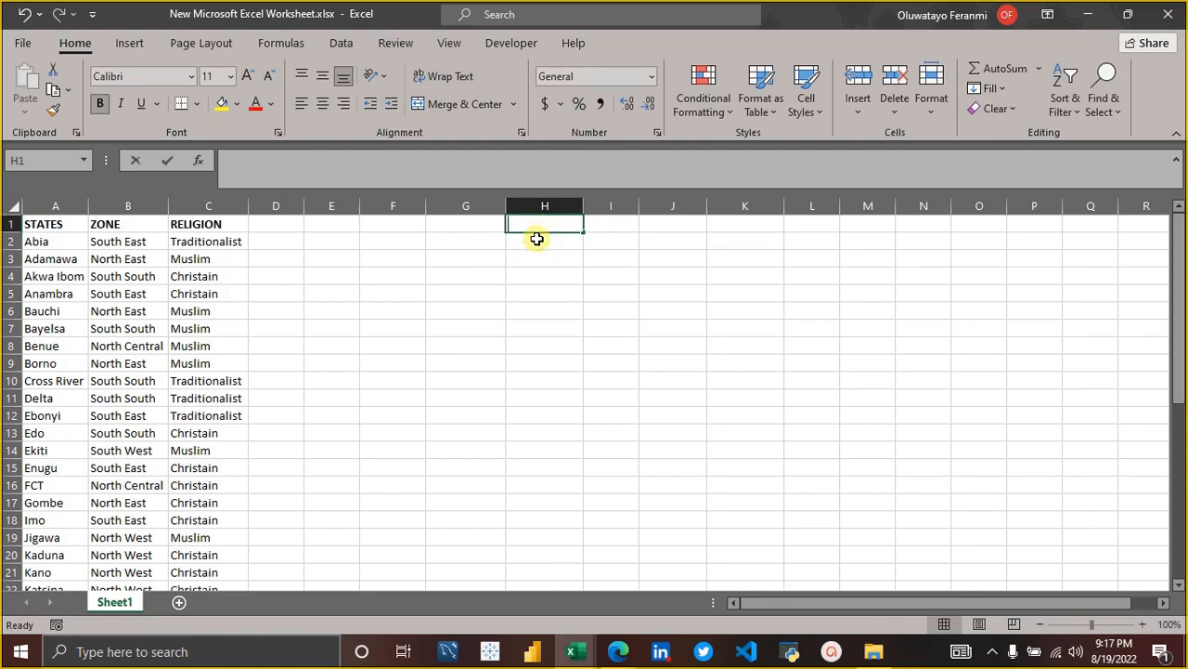
text(=TRAN)
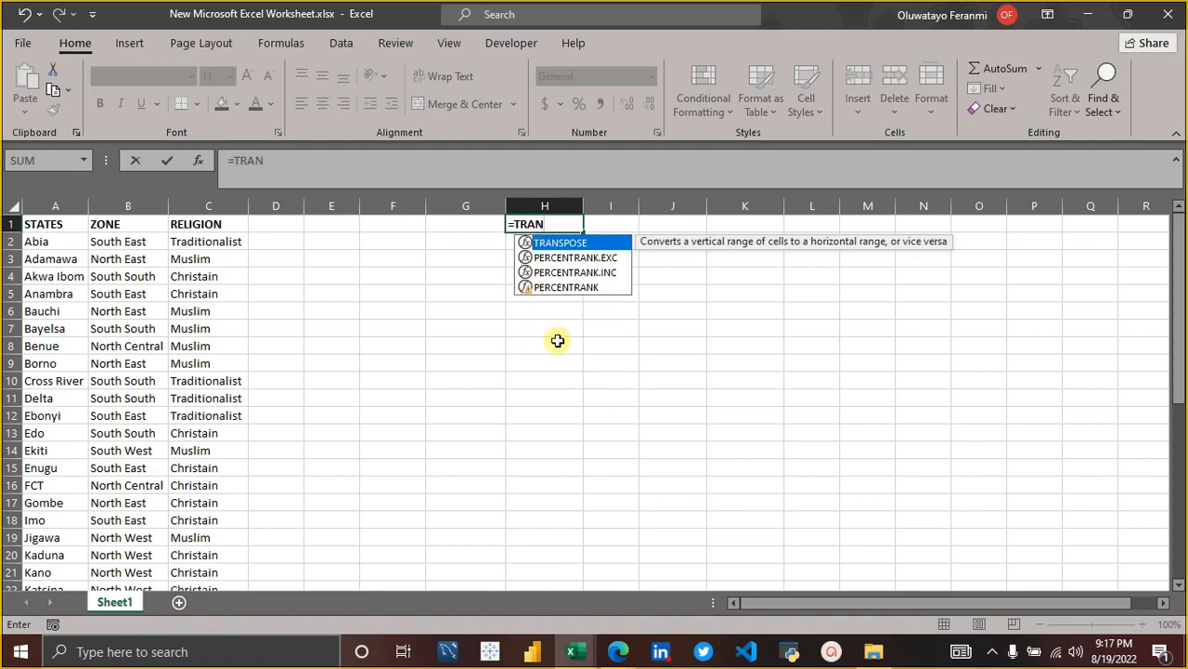
key(Tab)
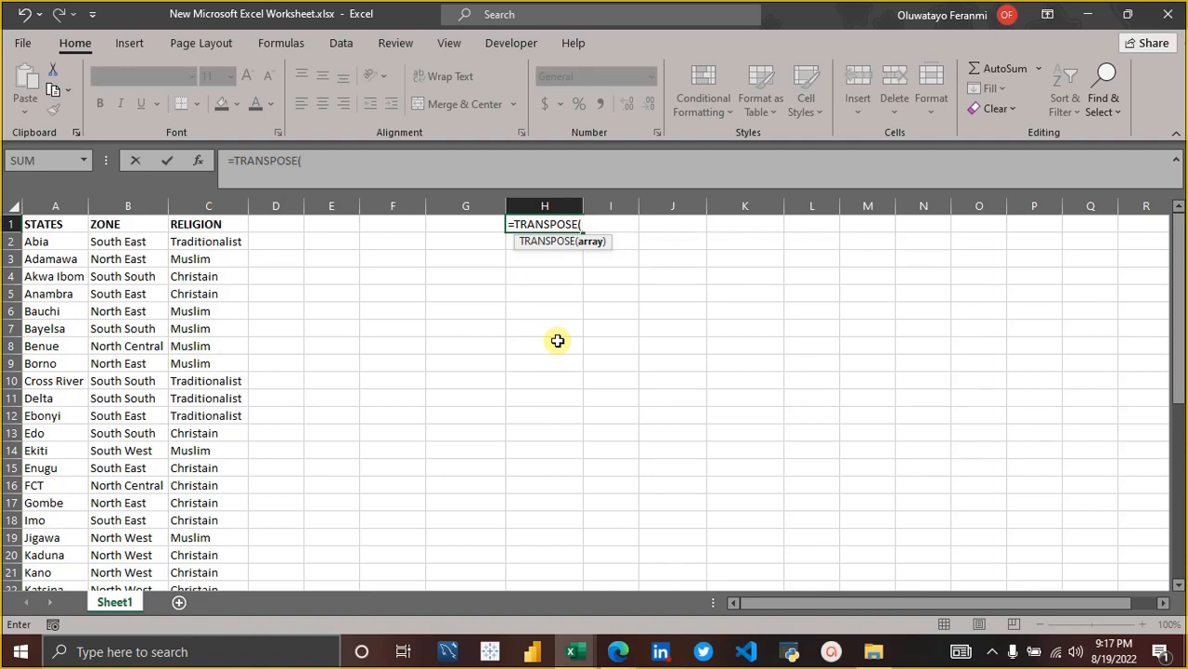
click(42, 224)
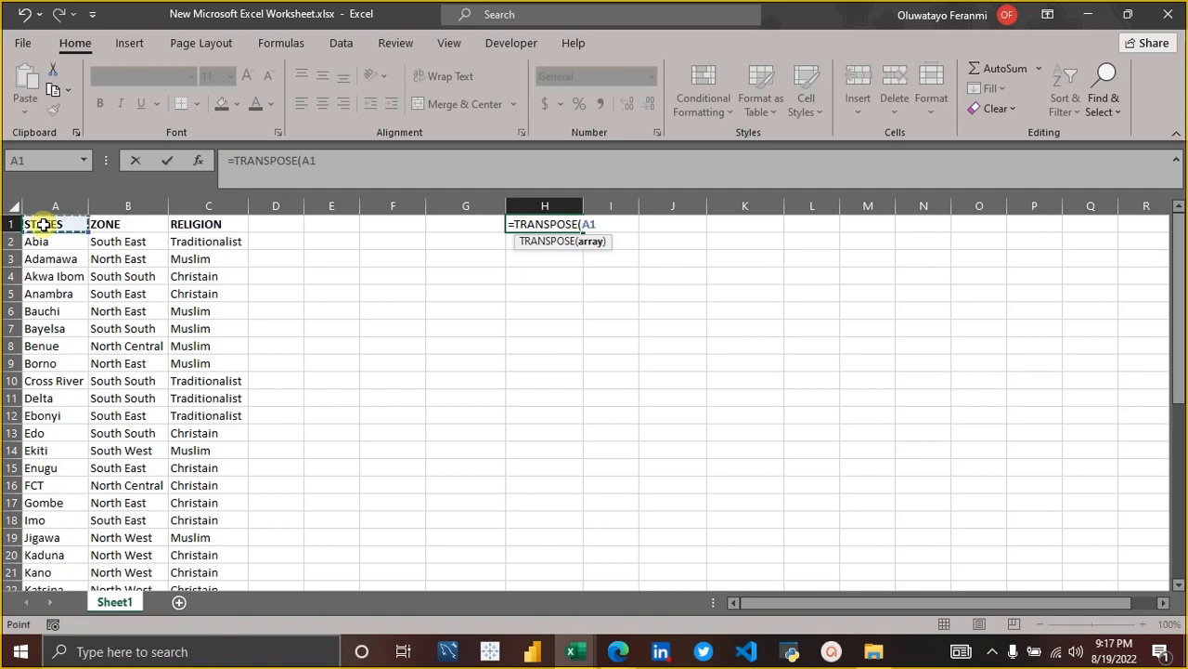
key(shift+Right)
key(shift+Right)
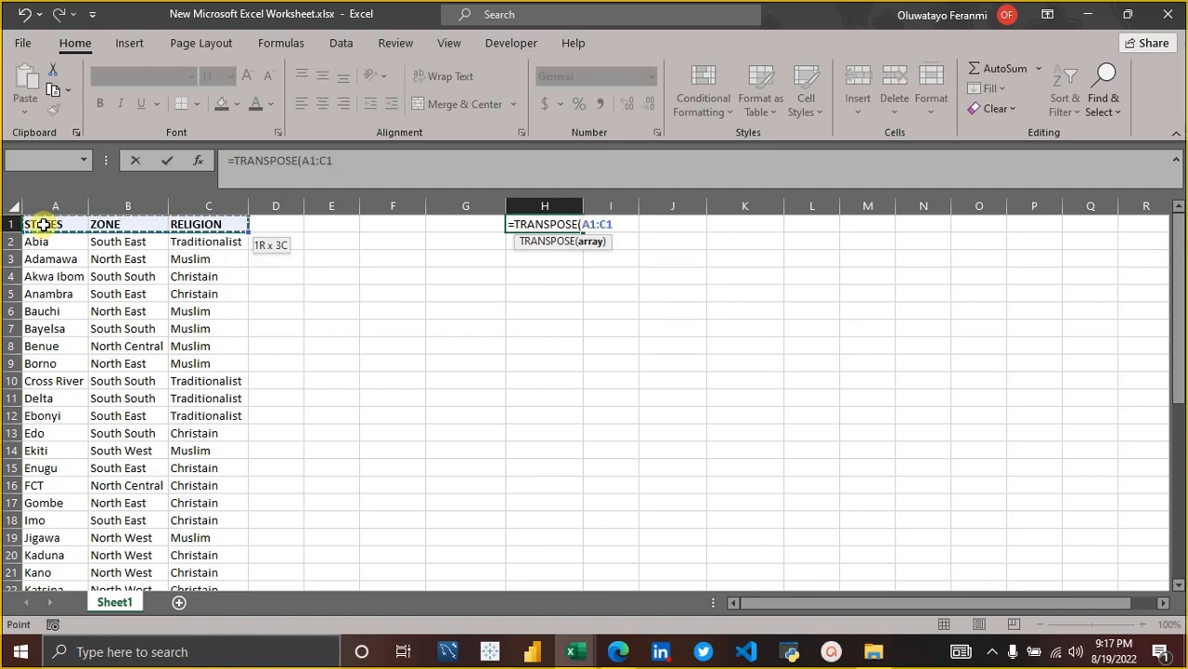
key(ctrl+shift+Down)
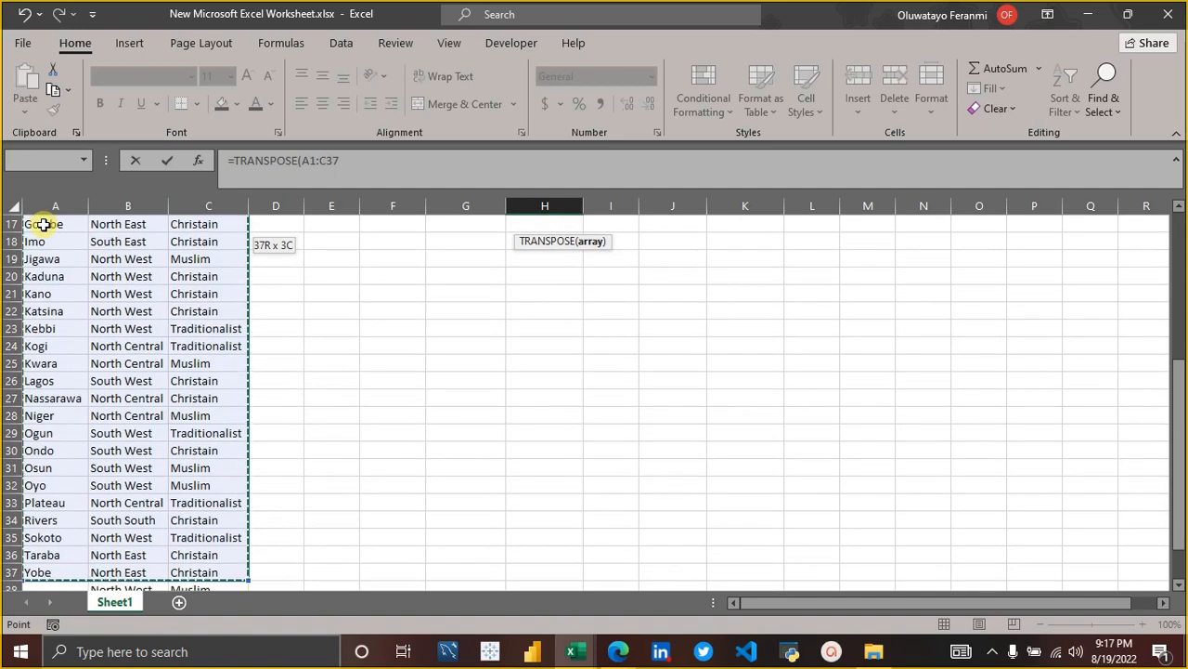
scroll(43, 224, down, 1)
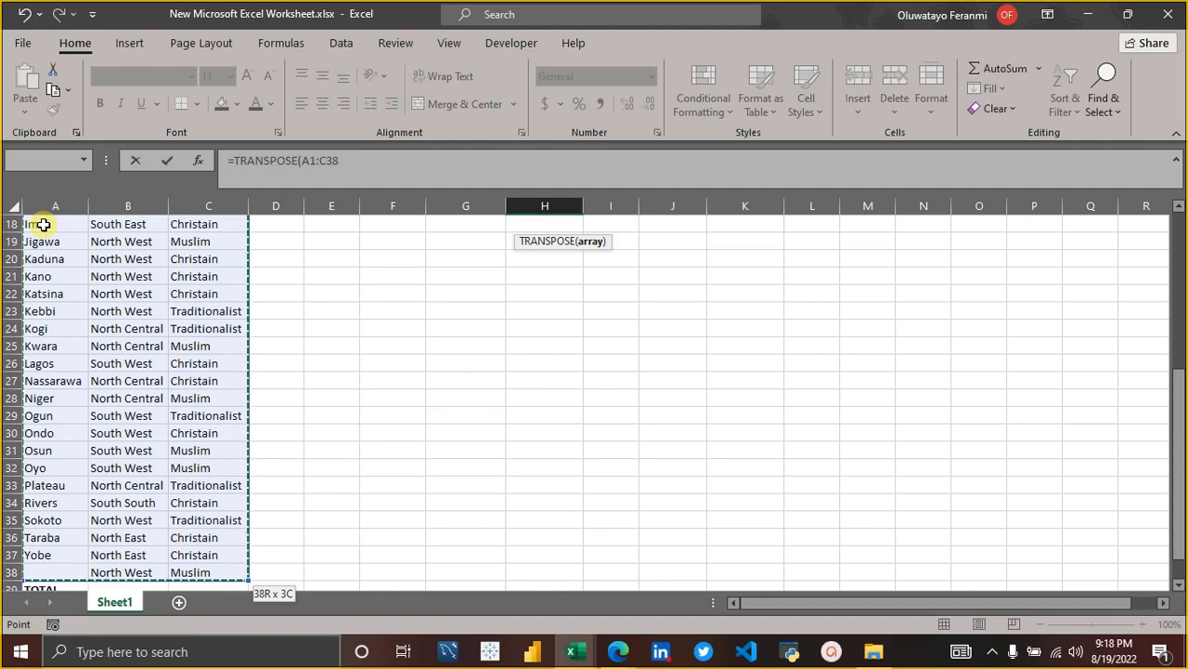
text())
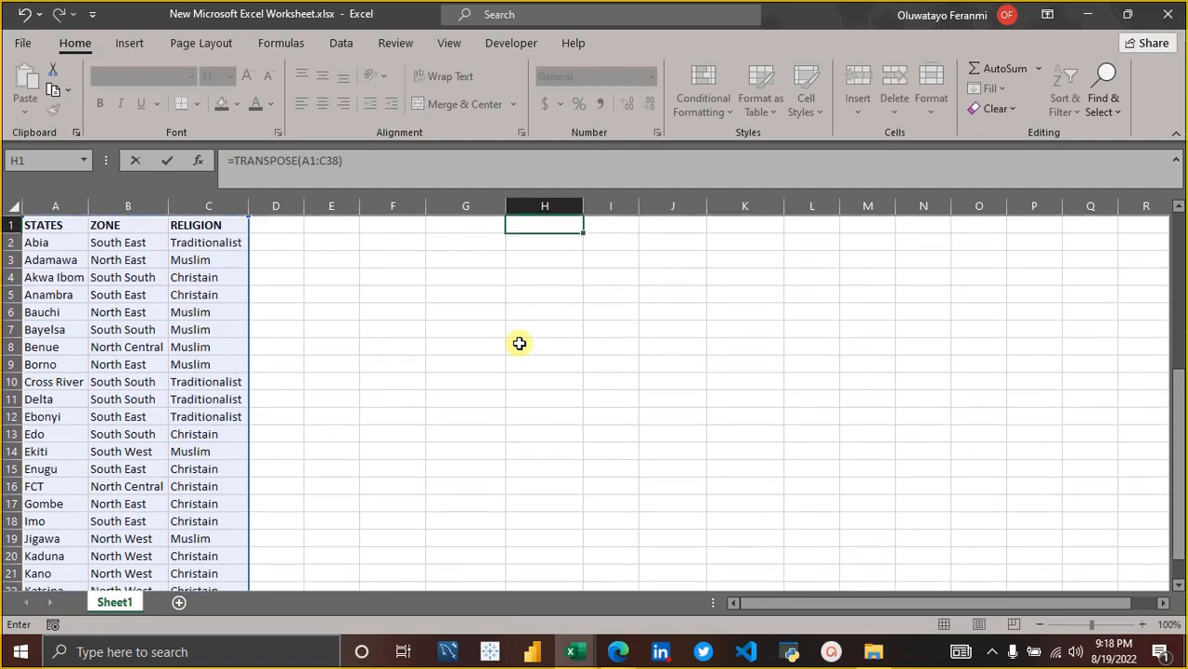
key(Return)
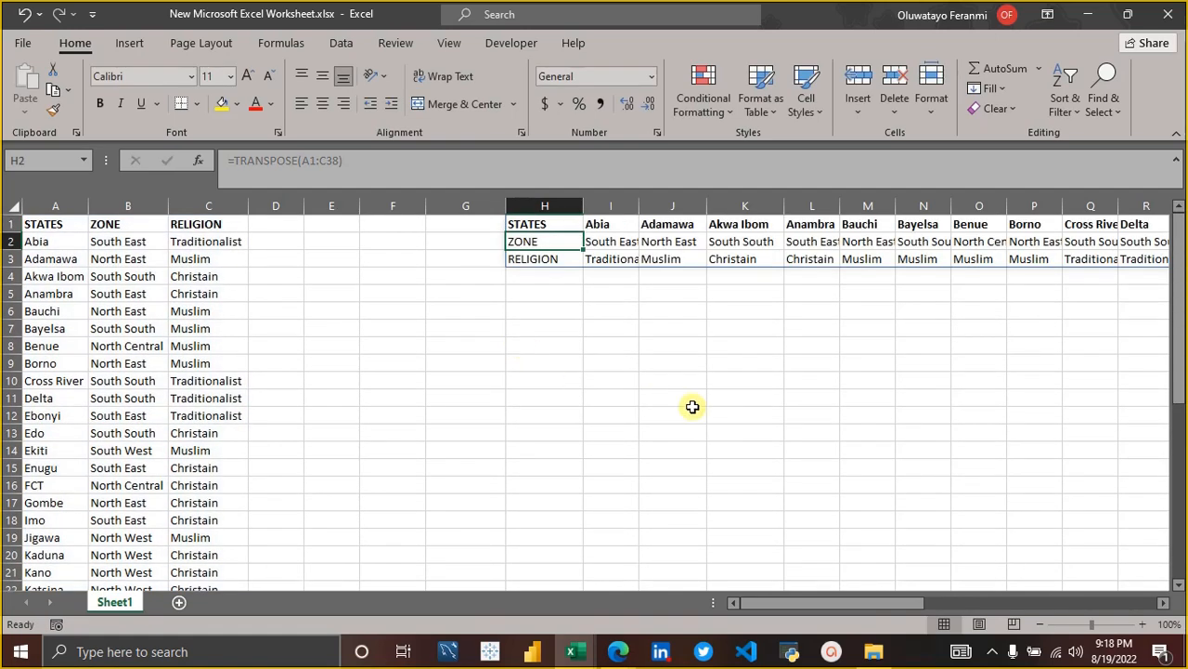
Compare the transposed STATES and ZONE rows starting at H1 with source columns A and B.
scroll(894, 327, right, 4)
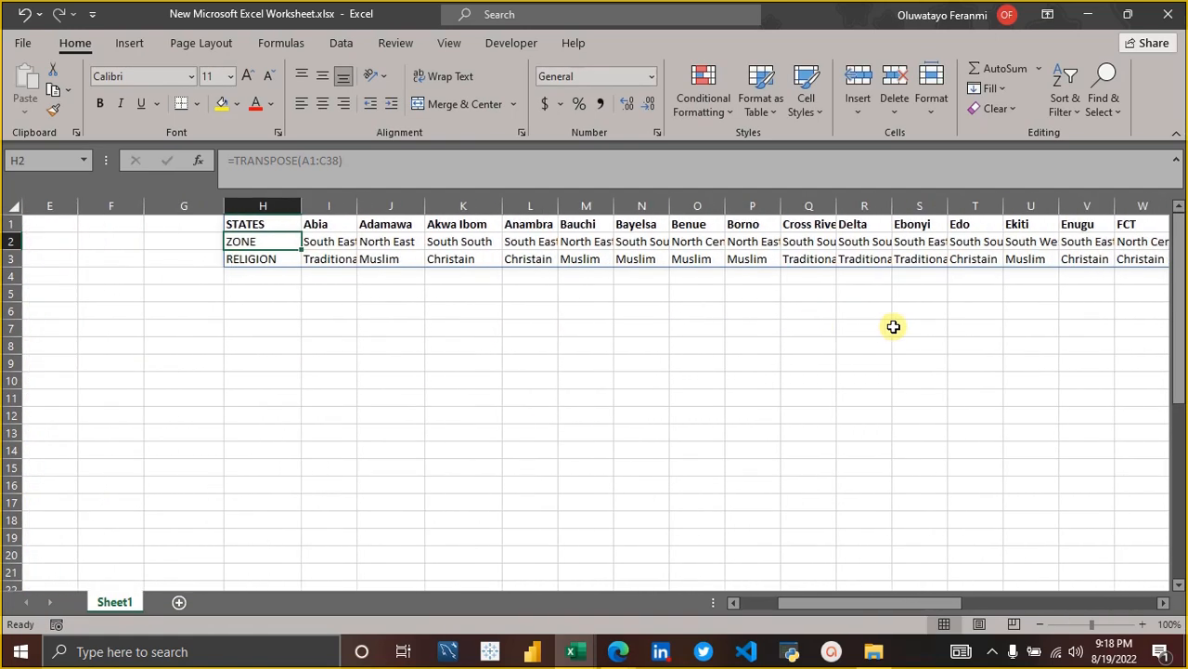
click(891, 327)
scroll(893, 327, left, 4)
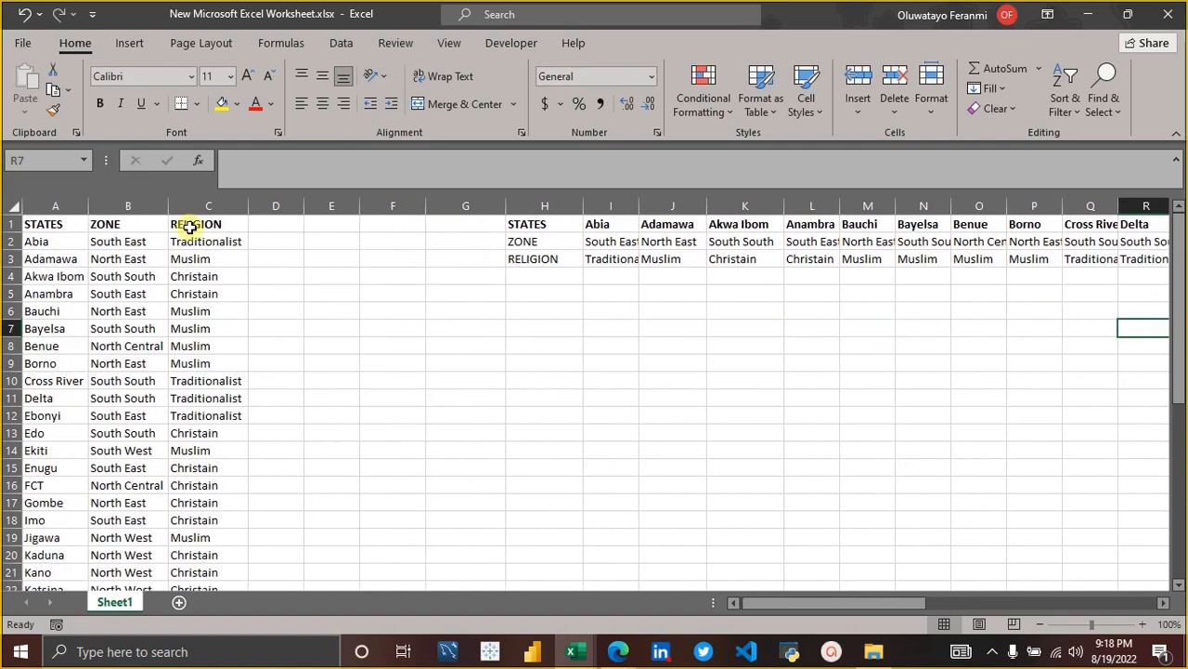
click(538, 223)
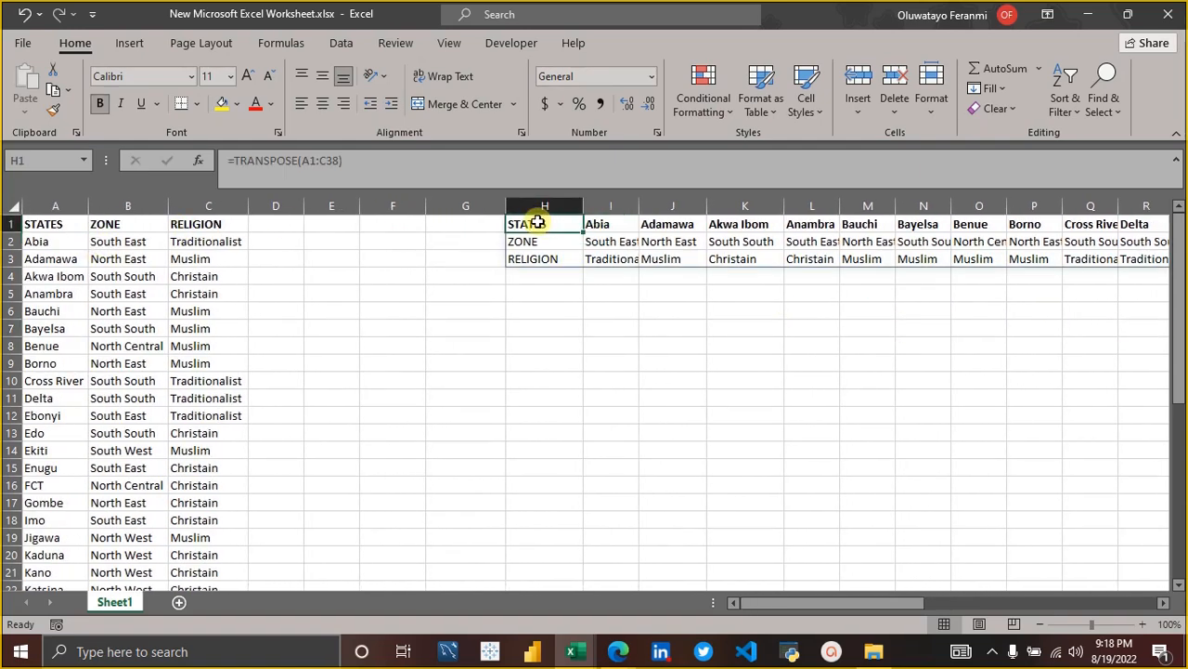
click(43, 206)
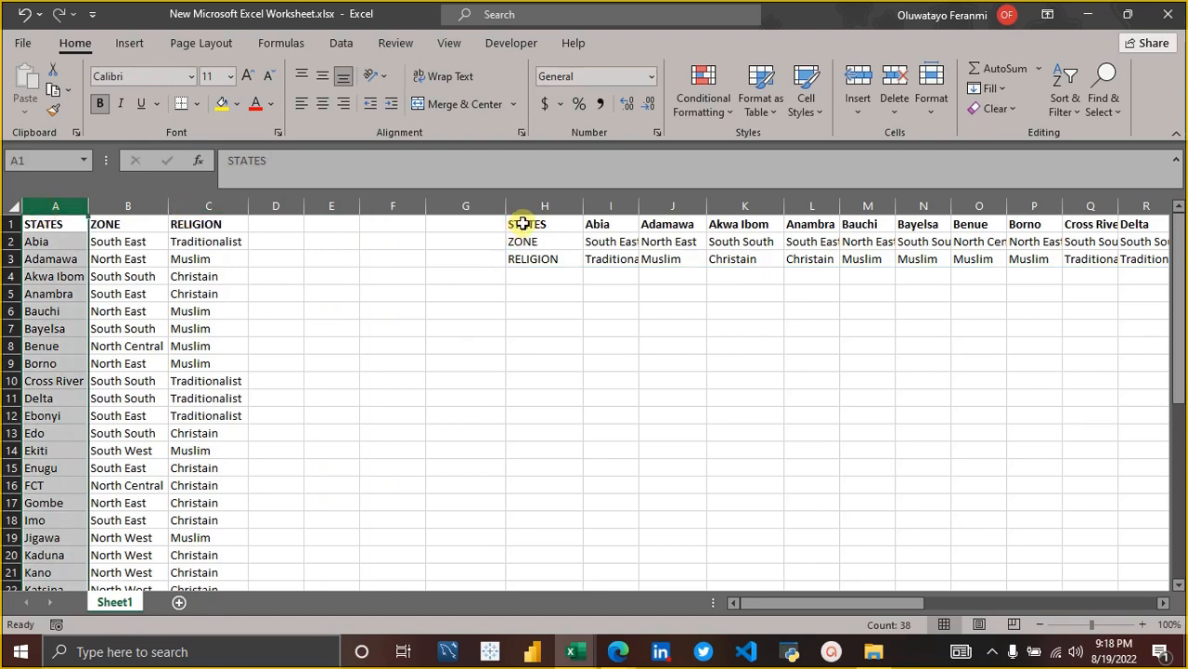
drag(523, 224, 1091, 224)
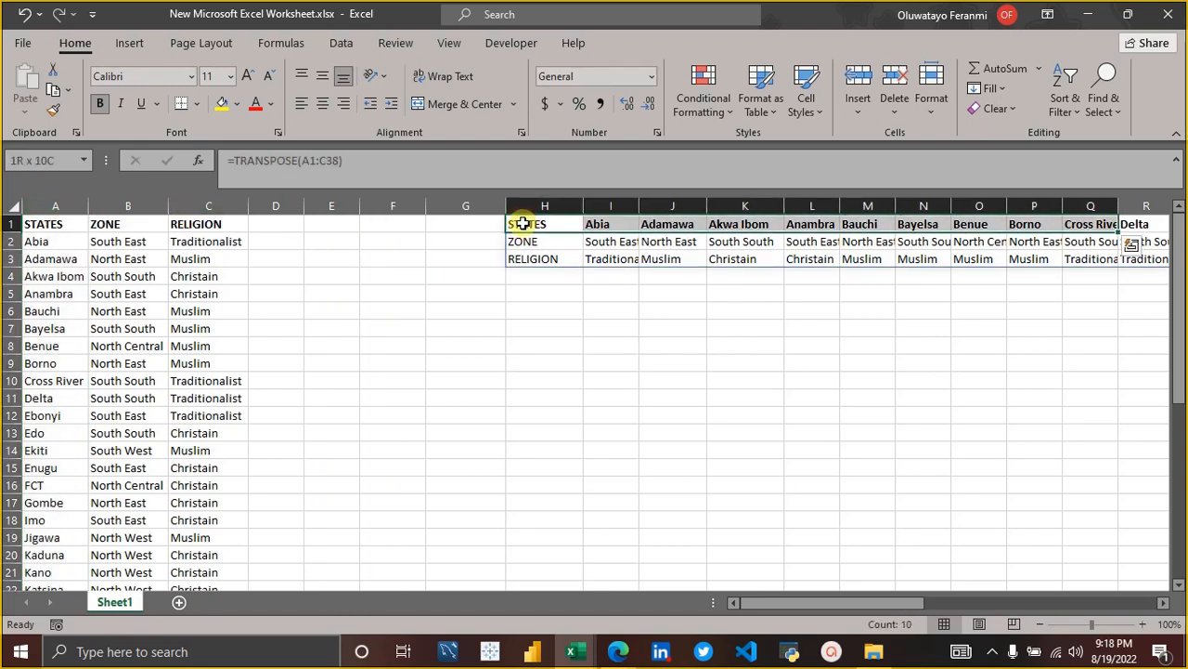
click(123, 206)
drag(525, 241, 924, 243)
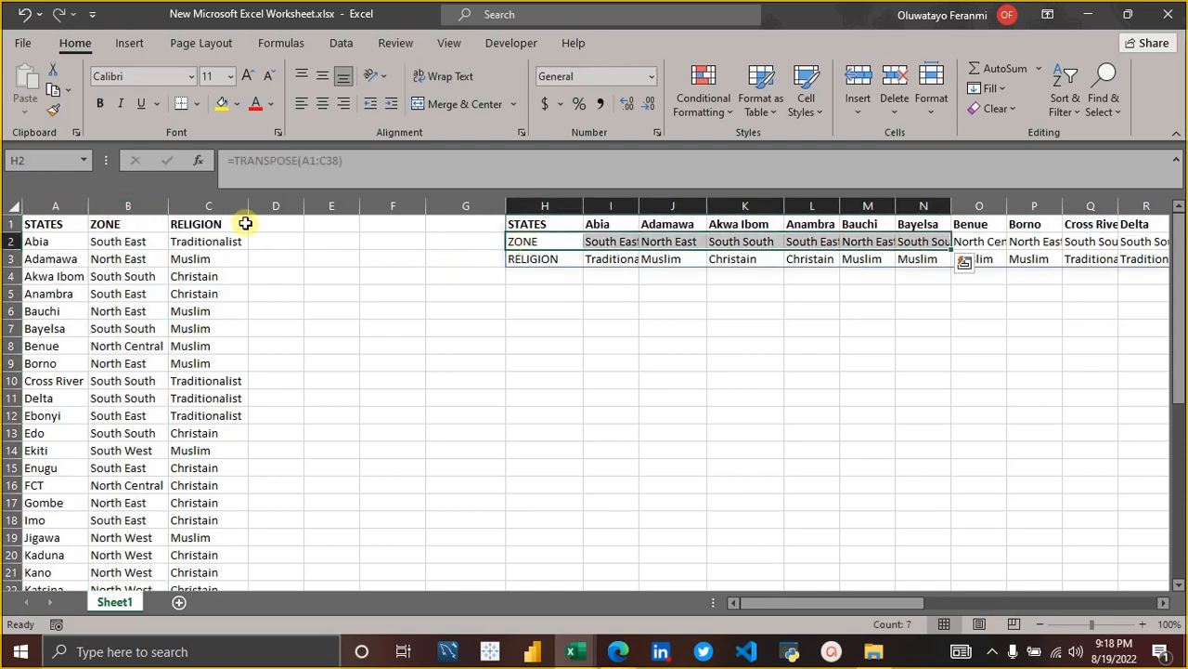
click(549, 283)
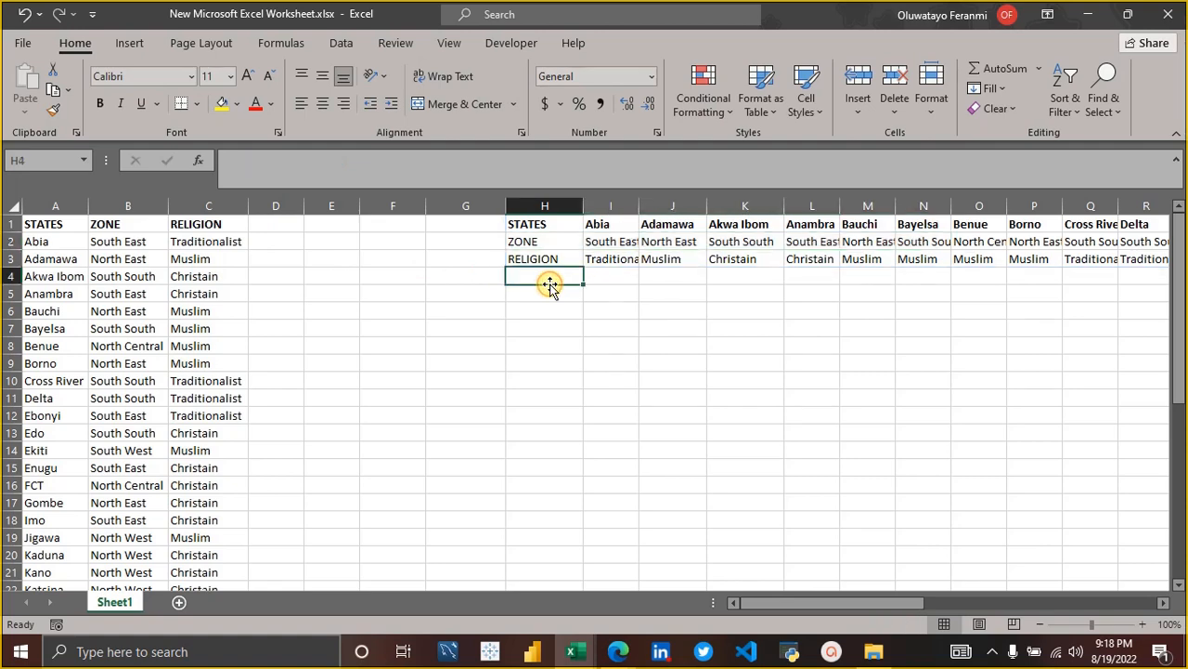
key(Down)
key(Down)
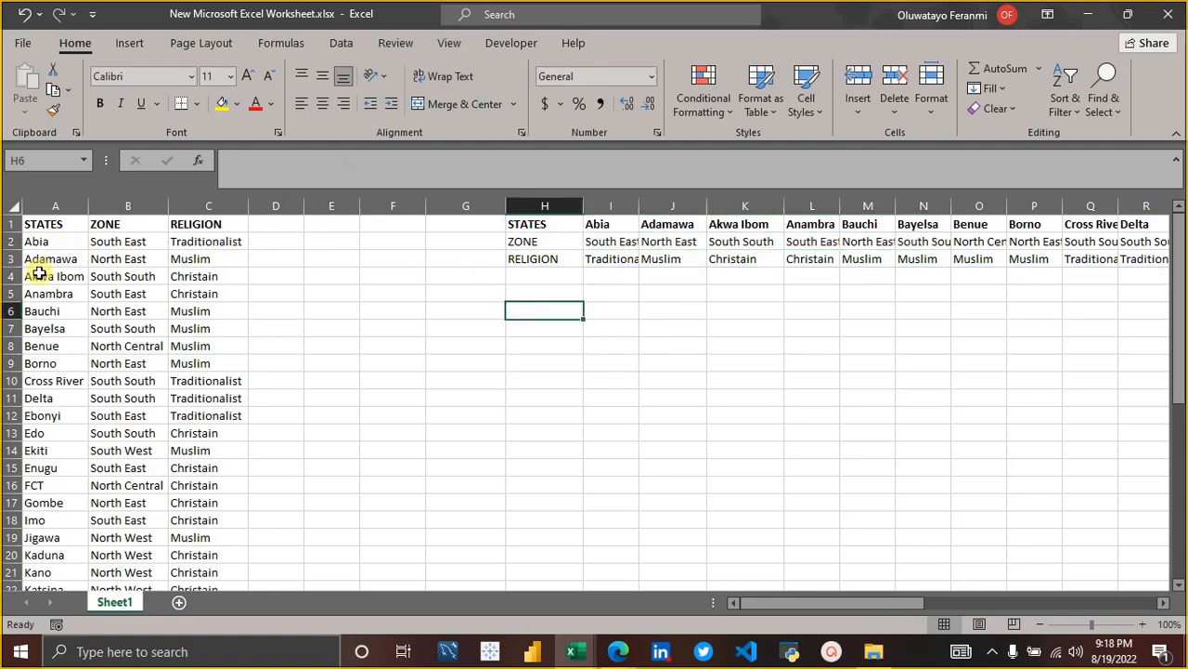
click(56, 206)
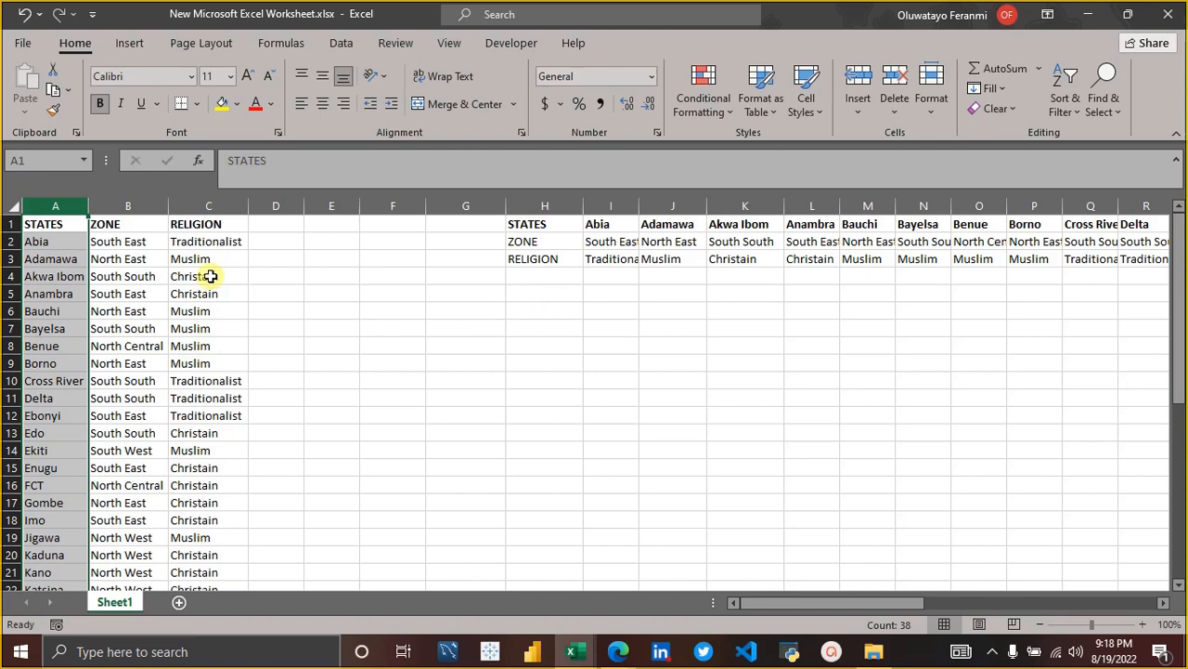
click(519, 291)
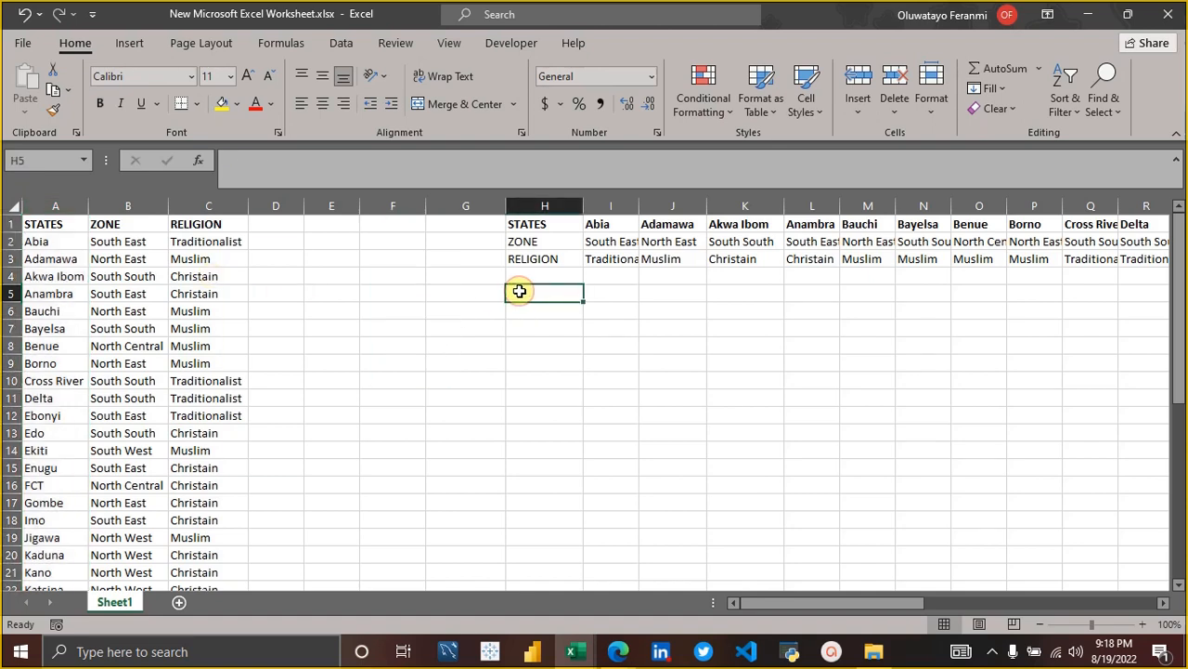
Enter Abia in H5 and Adamawa in I5 below the transposed table, and widen column I to fit its contents.
text(A)
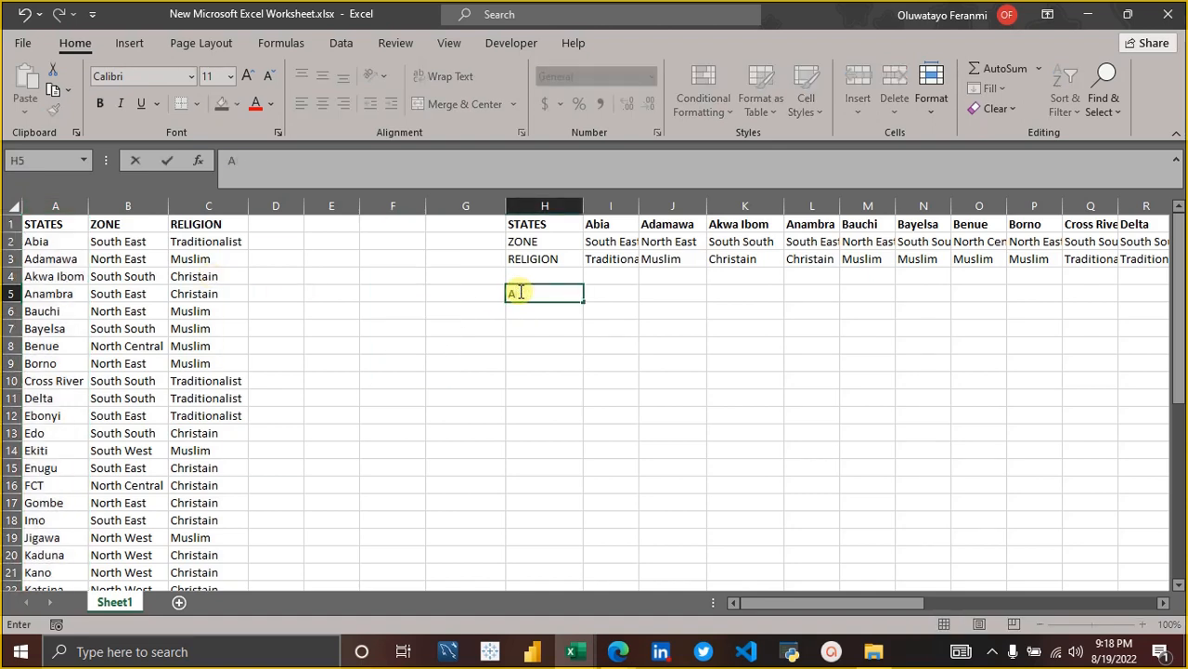
text(bia)
key(Tab)
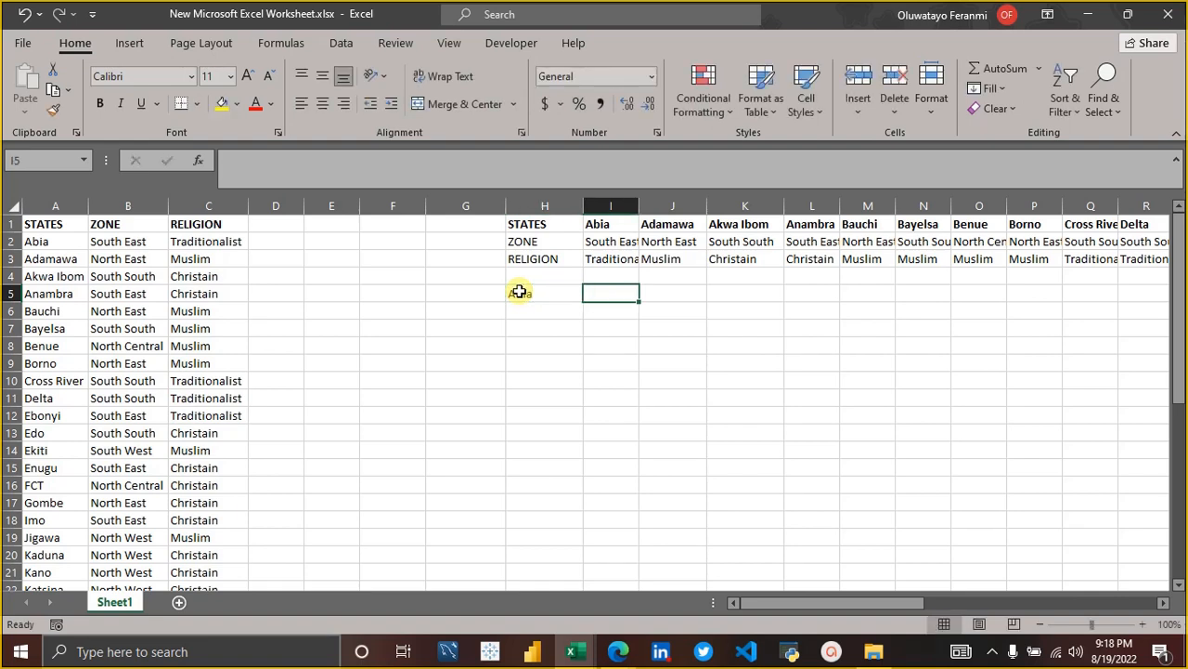
text(Adamawa)
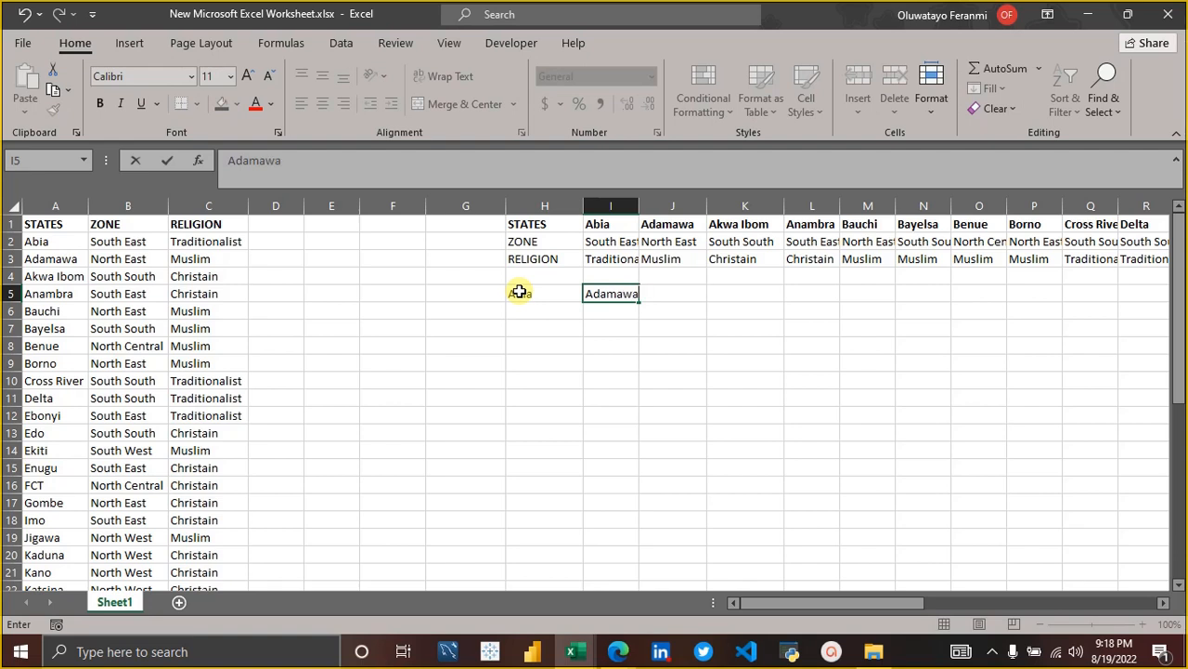
key(Return)
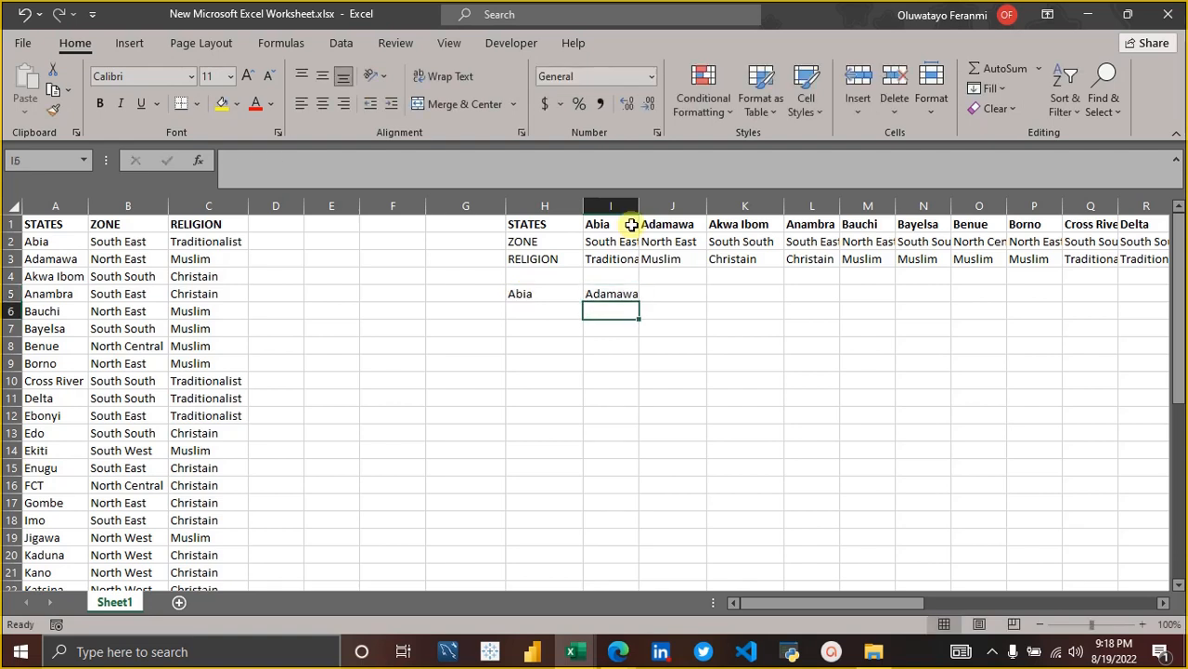
drag(639, 204, 661, 205)
Begin an HLOOKUP formula in H6 with H5 as the lookup value and the whole transposed table H1# as the table array.
click(541, 300)
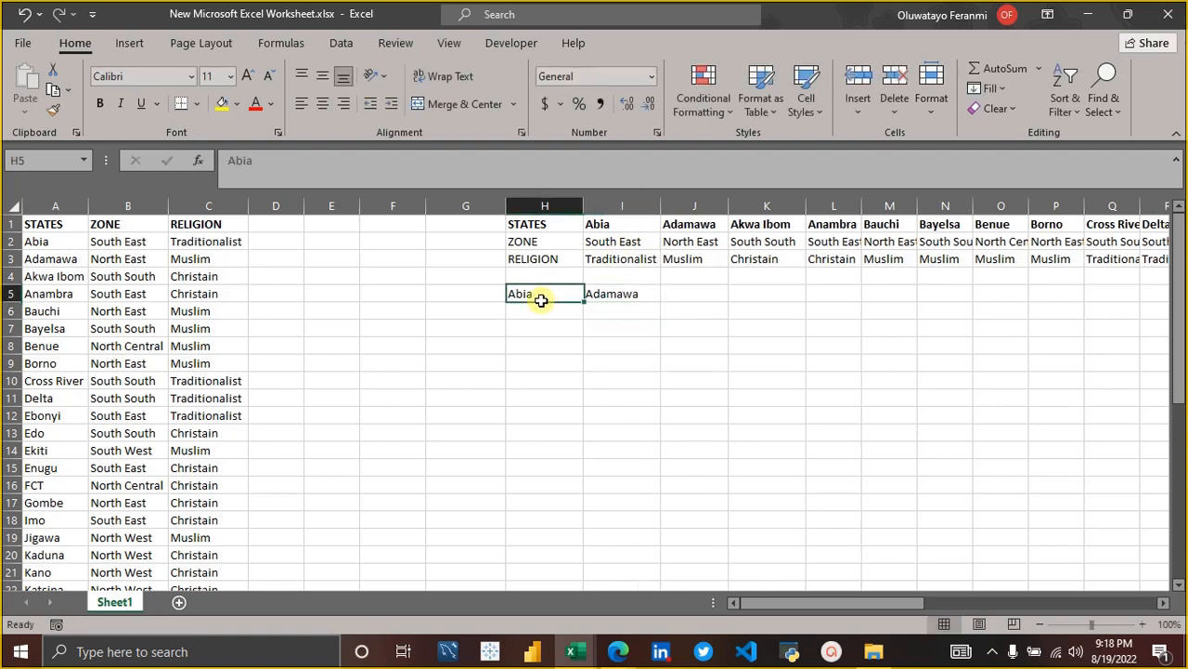
key(Return)
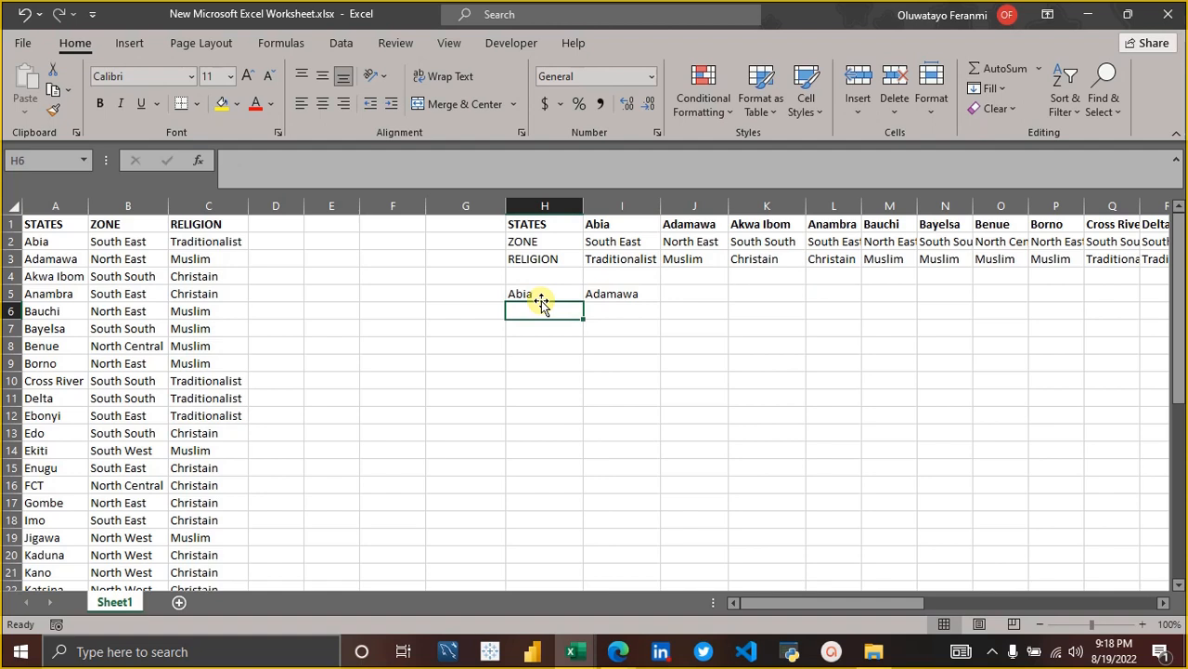
text(=)
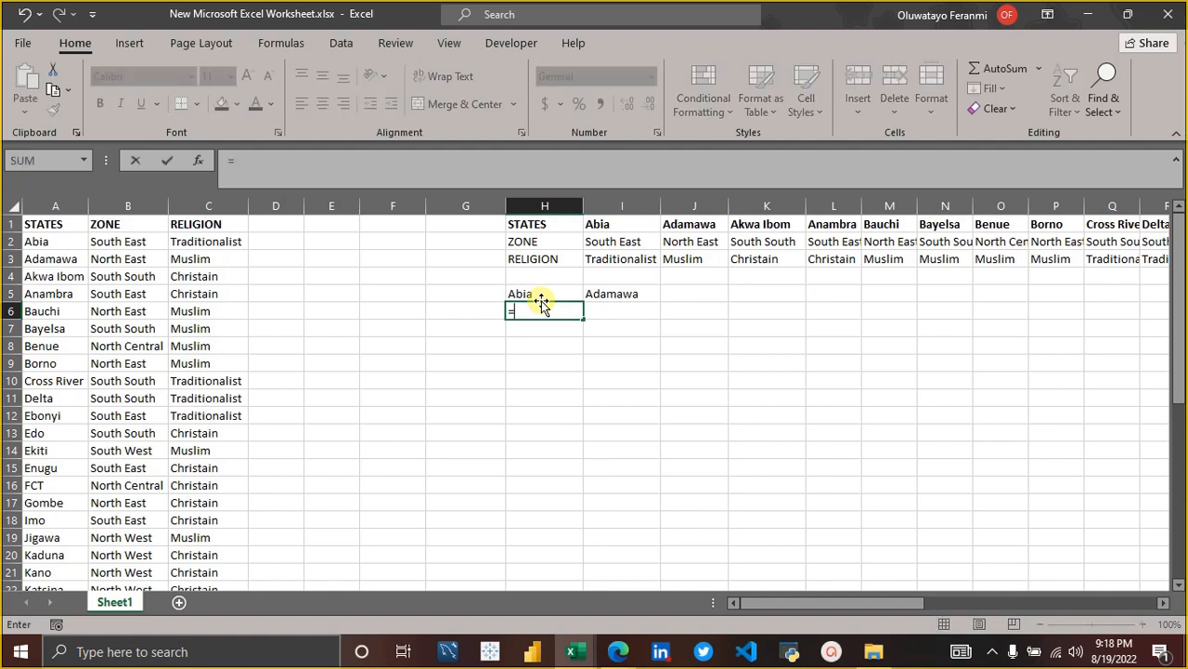
text(hlo)
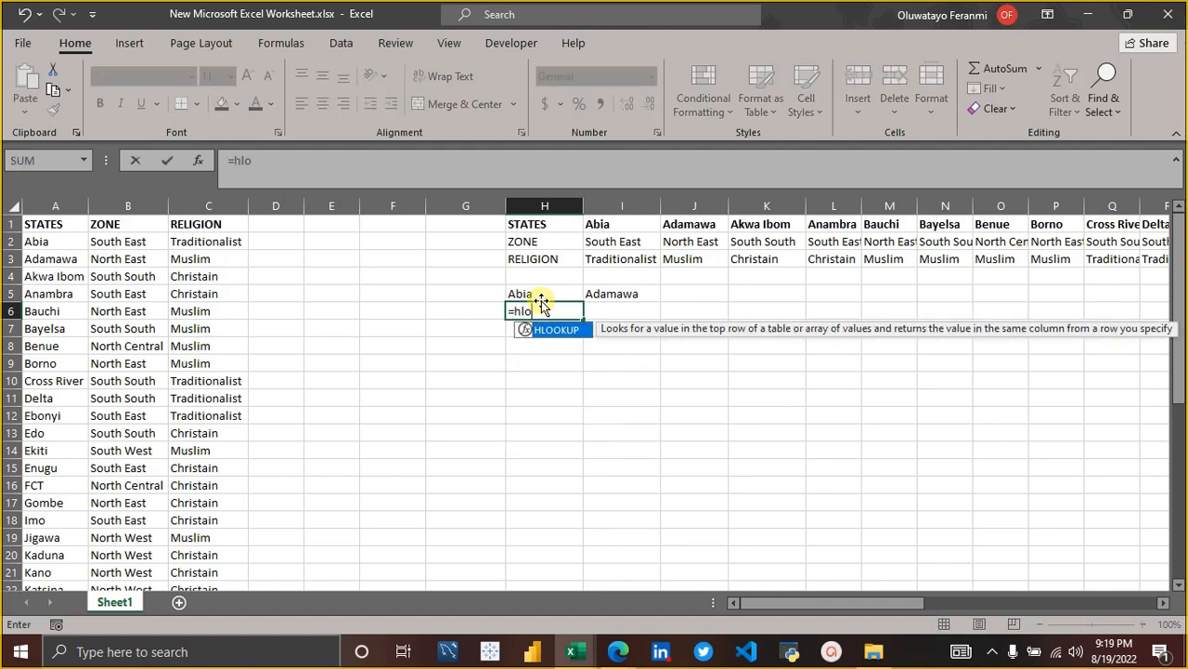
key(Tab)
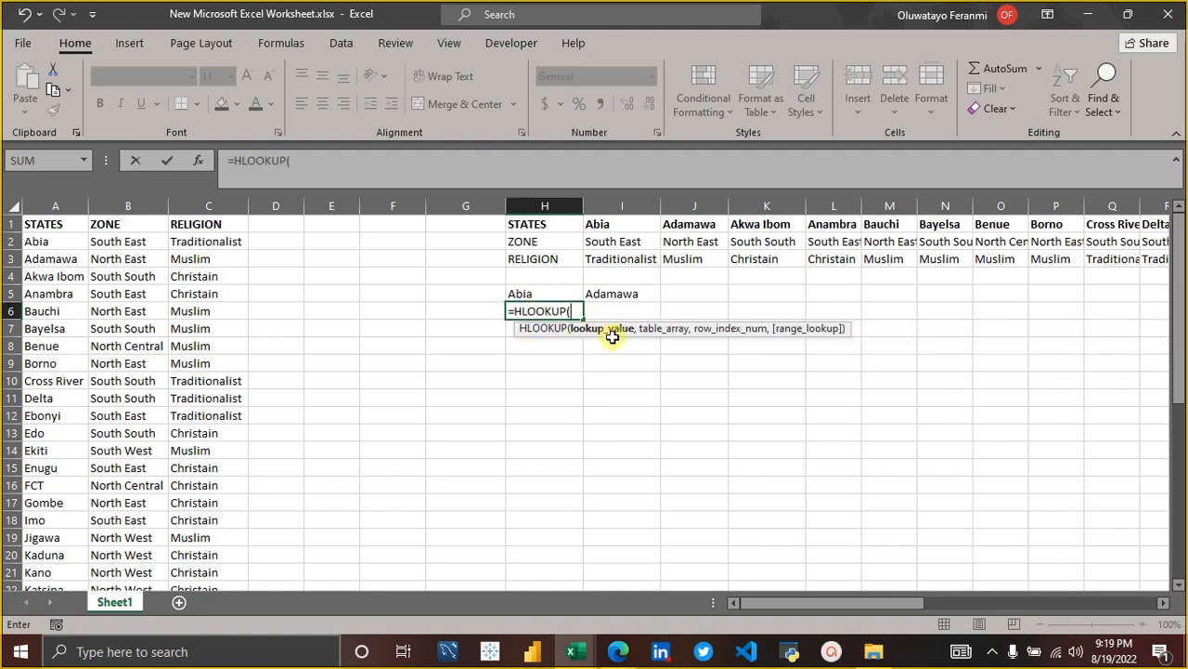
click(544, 297)
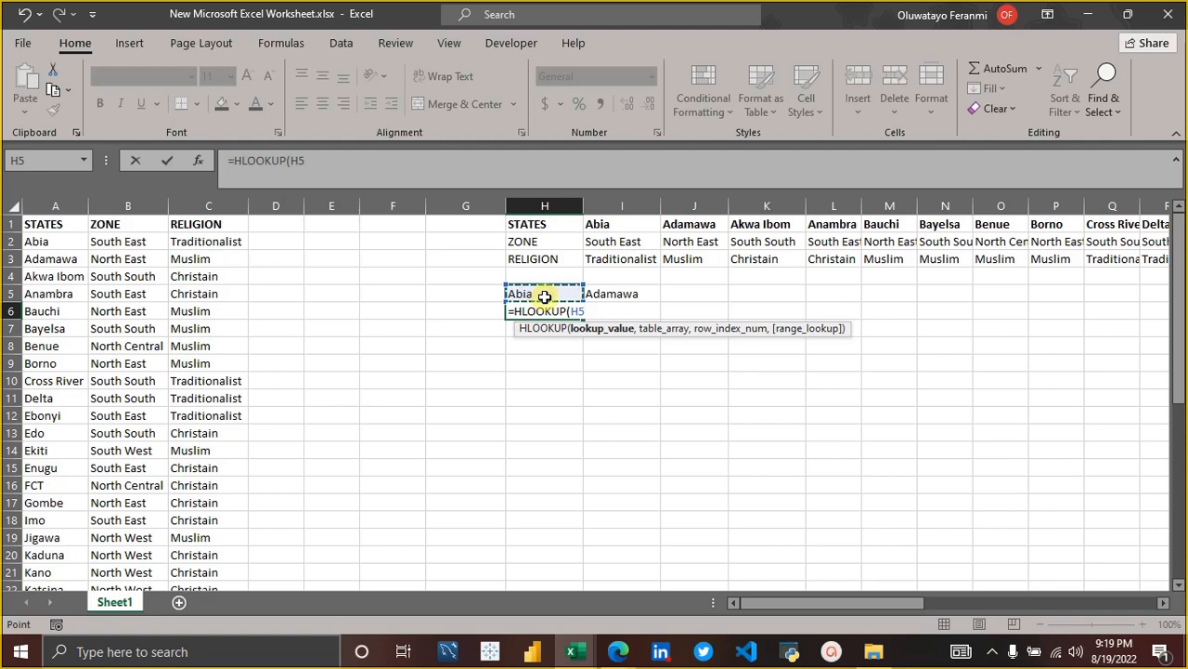
text(,)
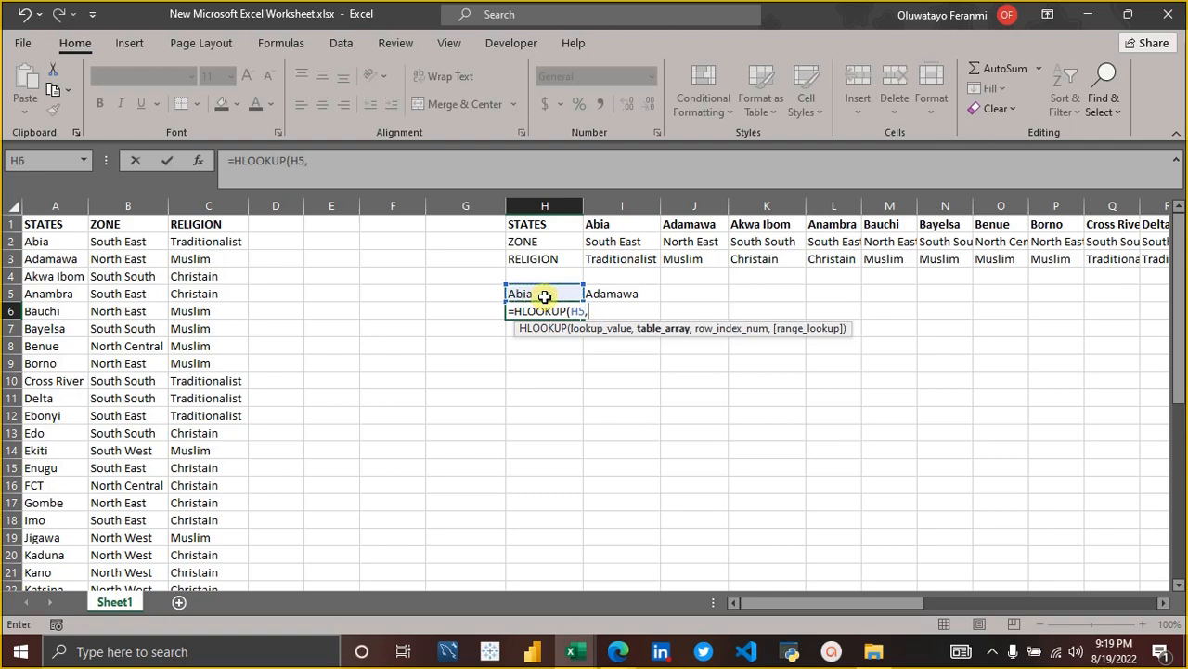
click(543, 226)
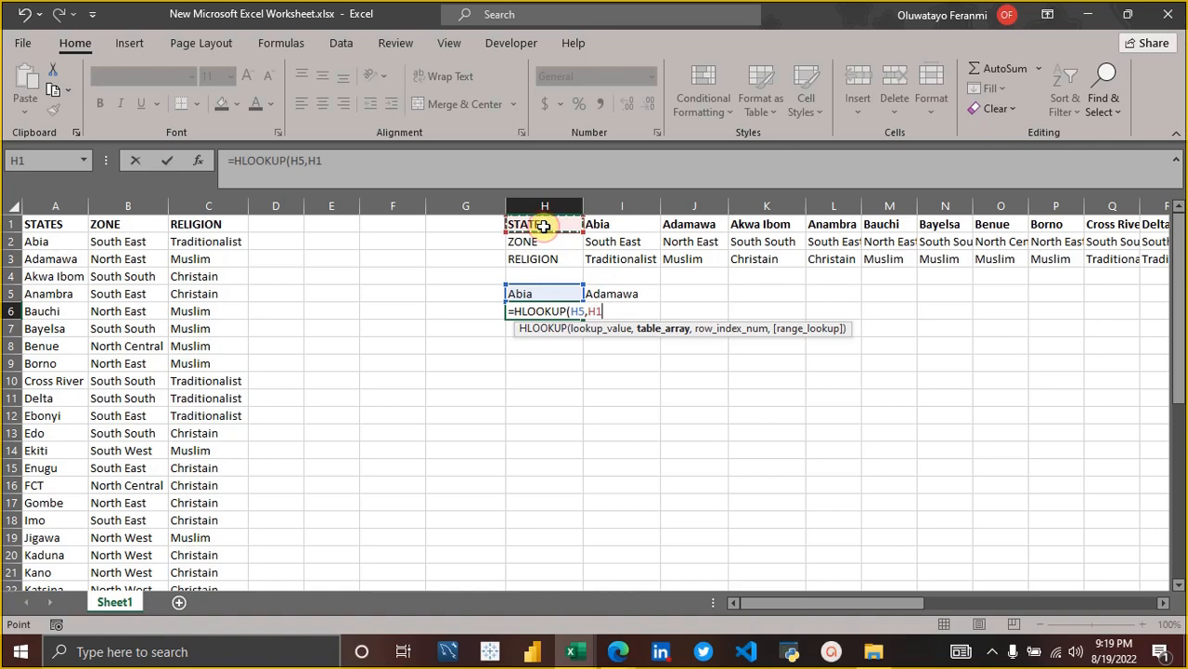
key(shift+Right)
key(shift+Down)
key(shift+Down)
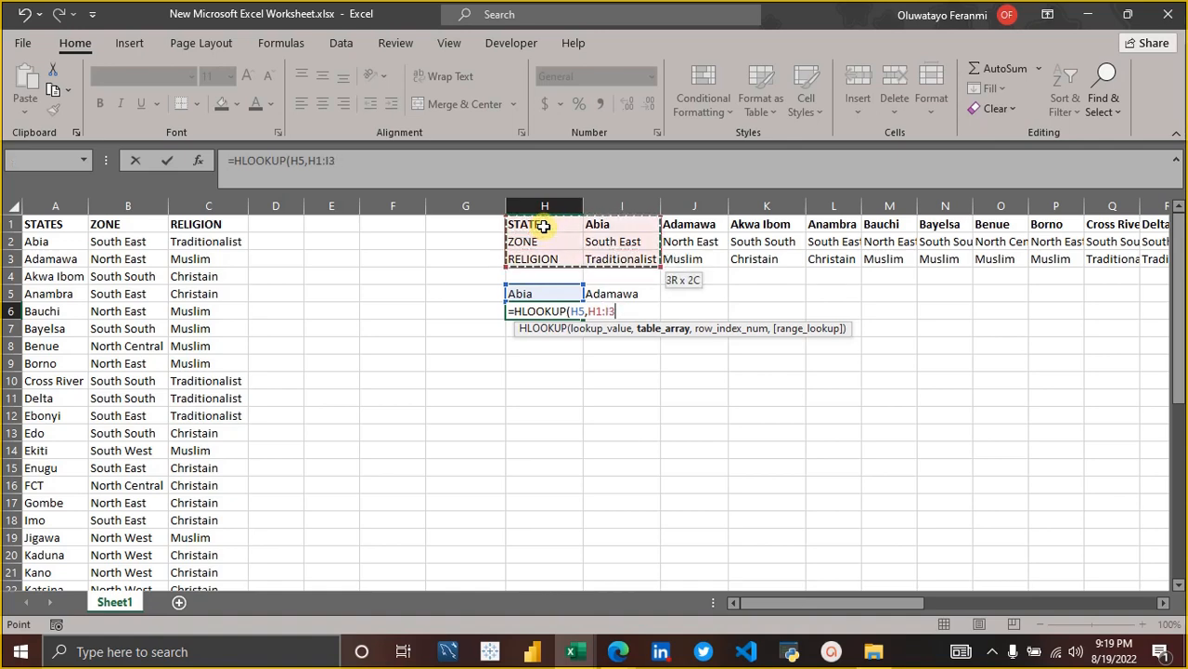
key(ctrl+shift+Right)
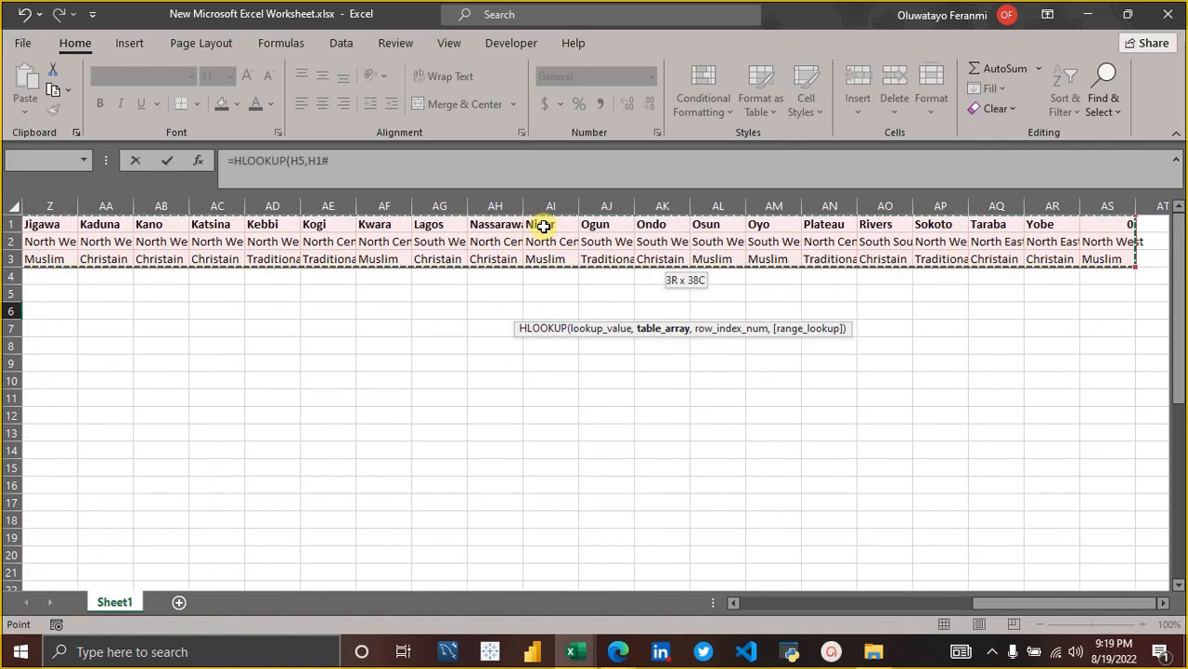
scroll(427, 372, left, 5)
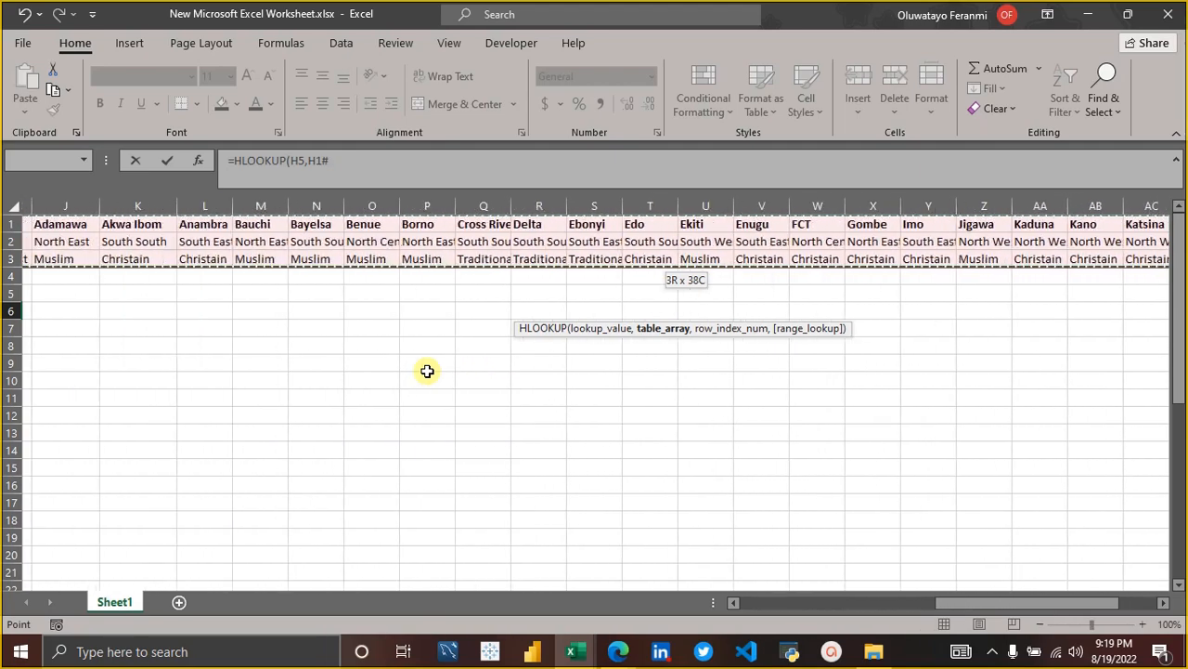
scroll(427, 371, left, 5)
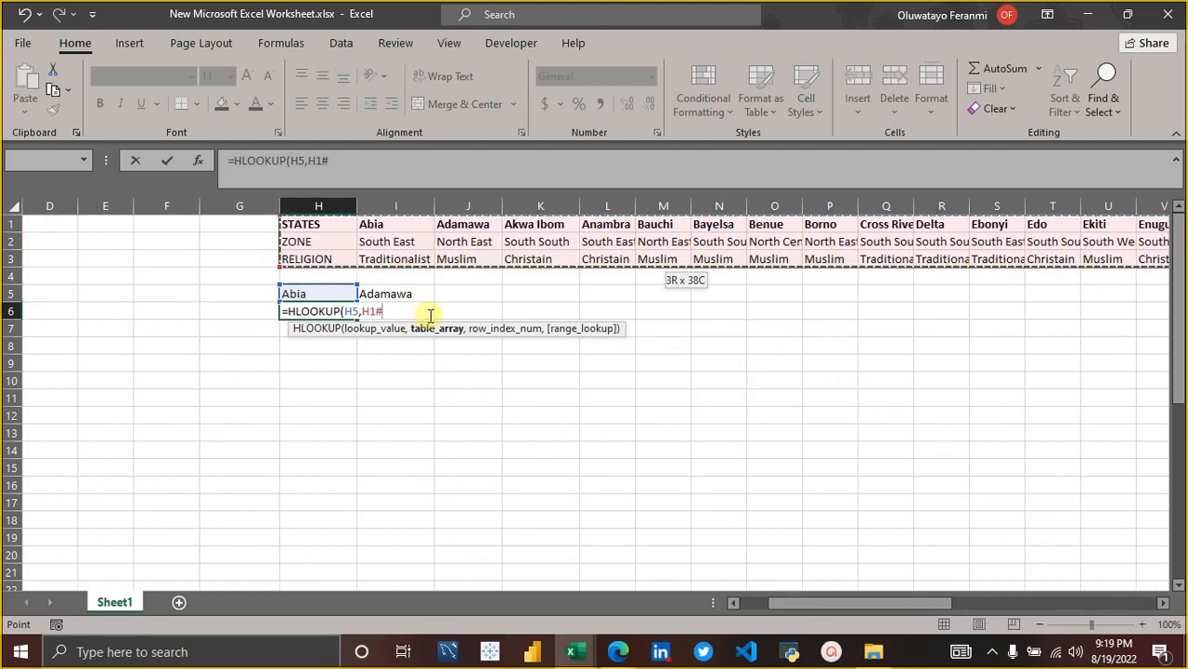
Complete the H6 formula with row index 2 and exact match, as =HLOOKUP(H5,H1#,2,FALSE).
text(,)
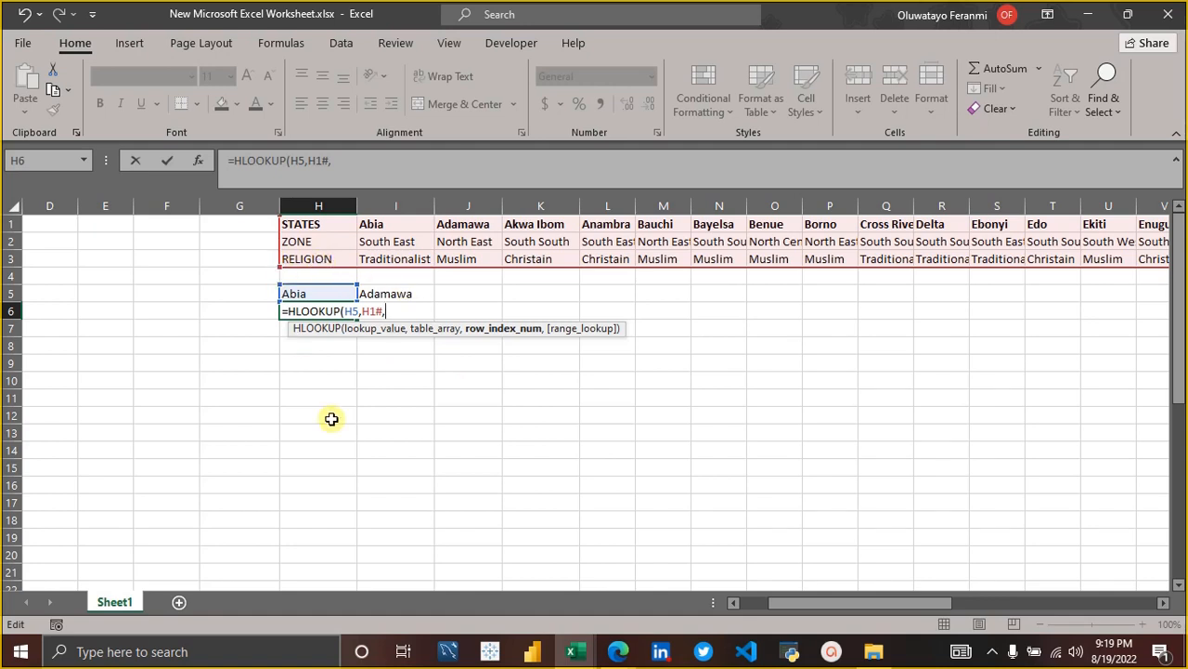
text(,)
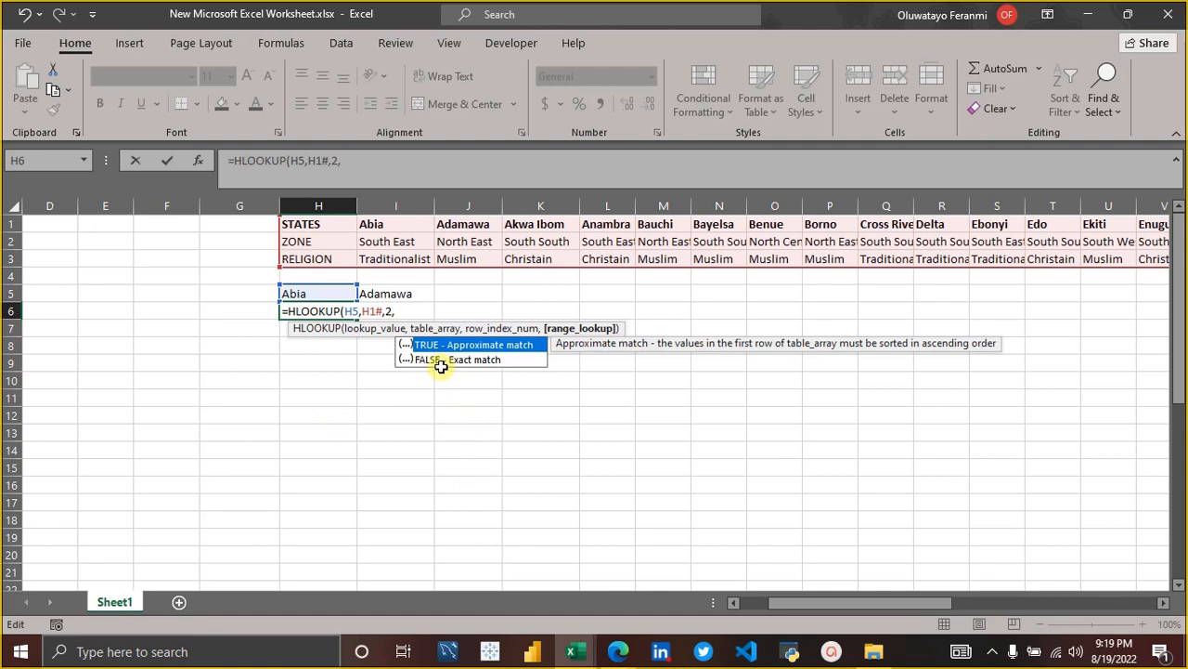
click(442, 362)
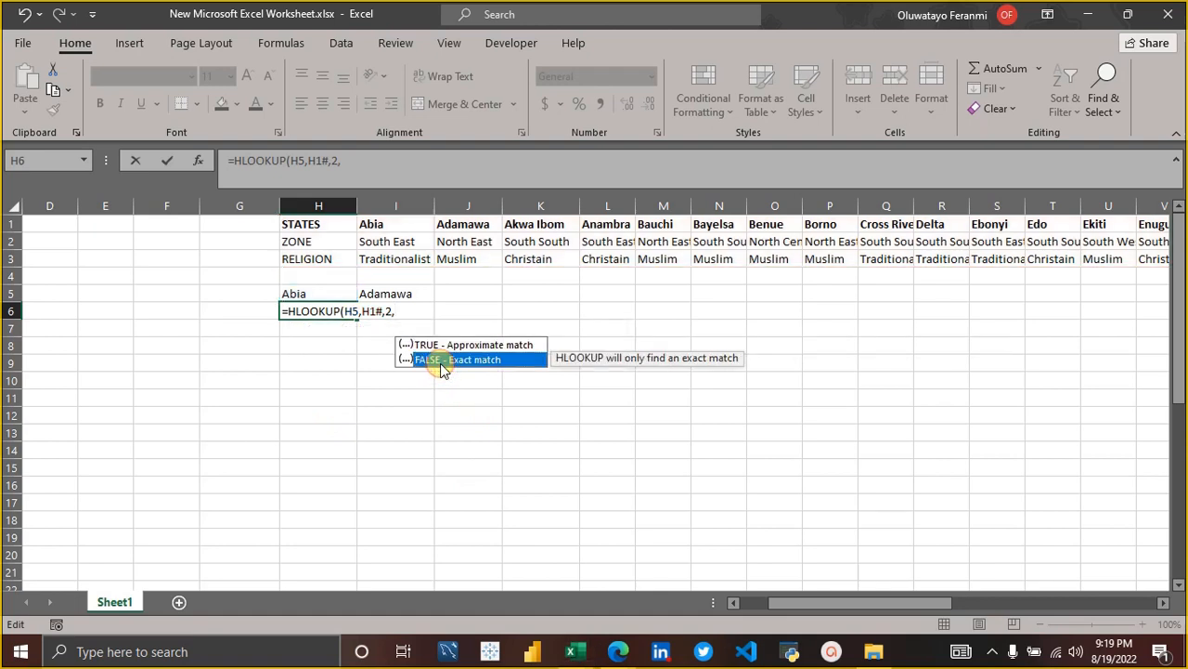
double_click(442, 361)
text())
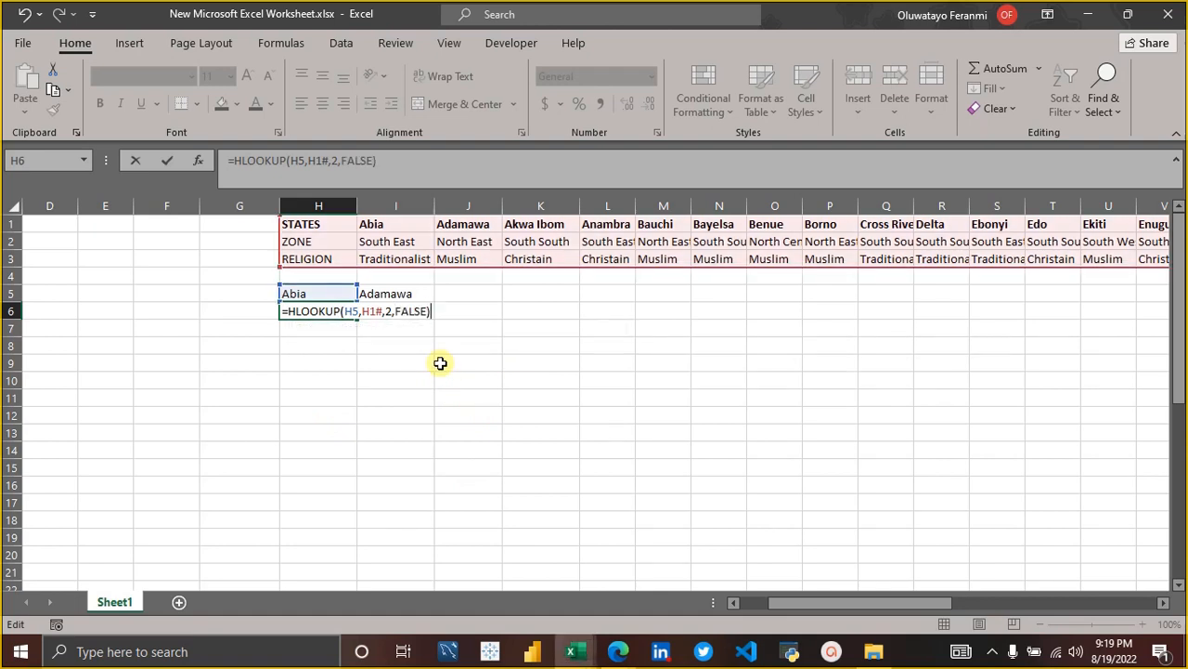
key(Return)
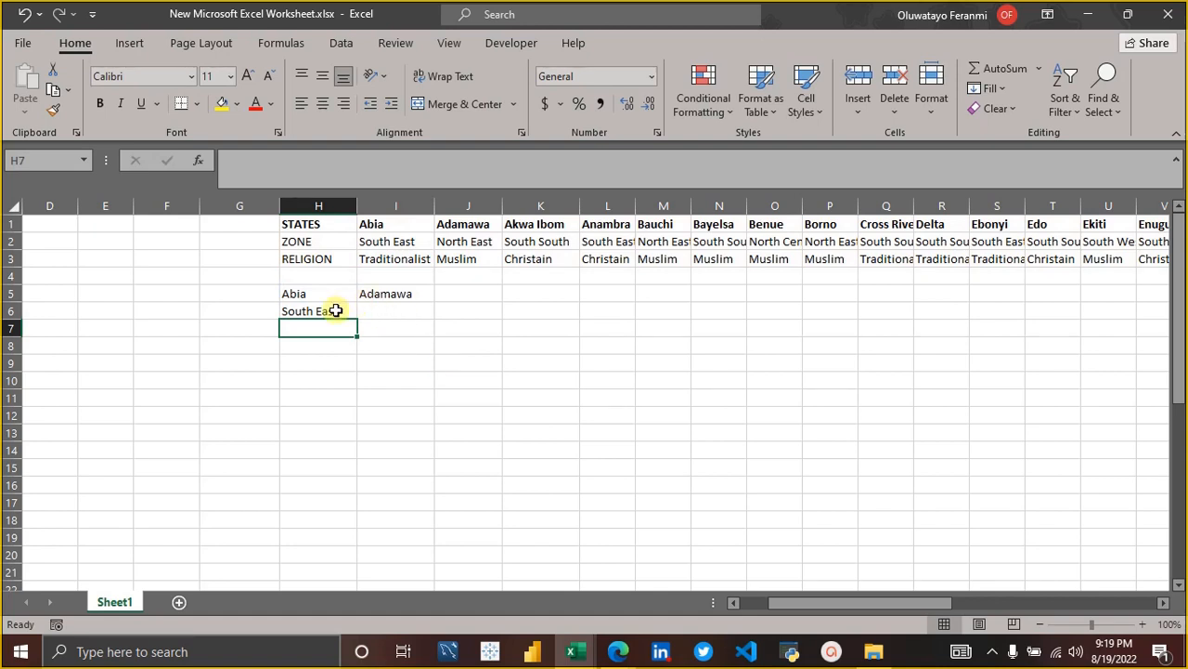
Try to fill the HLOOKUP formula from H6 across to I6.
click(334, 310)
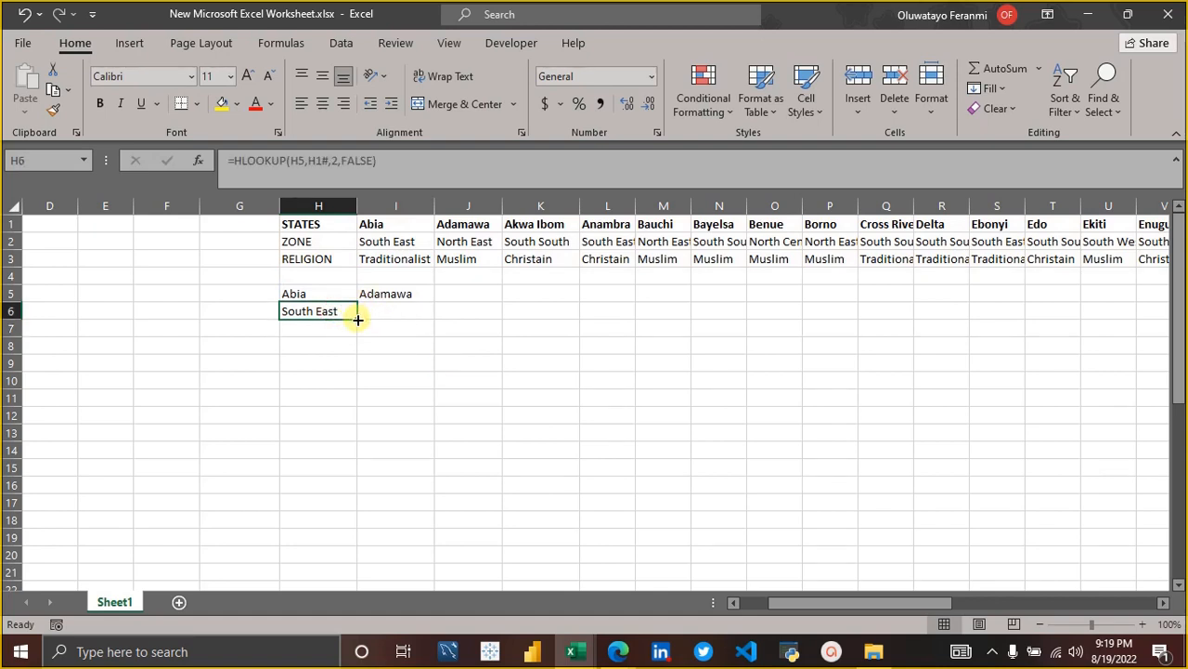
drag(358, 319, 407, 324)
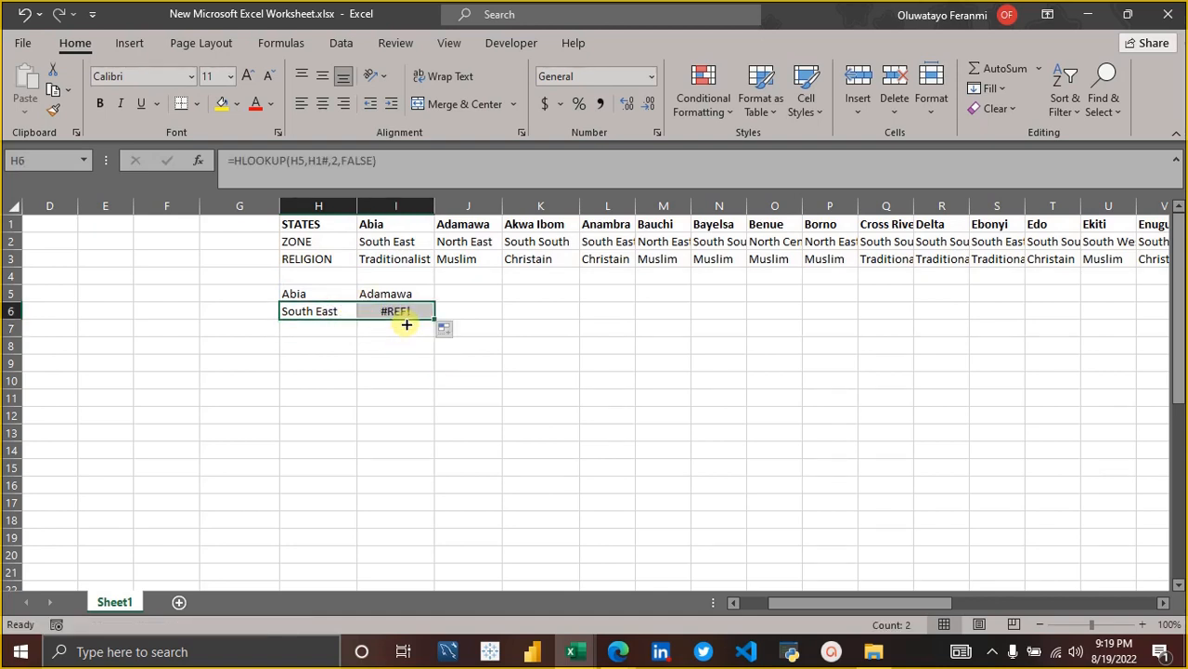
click(399, 315)
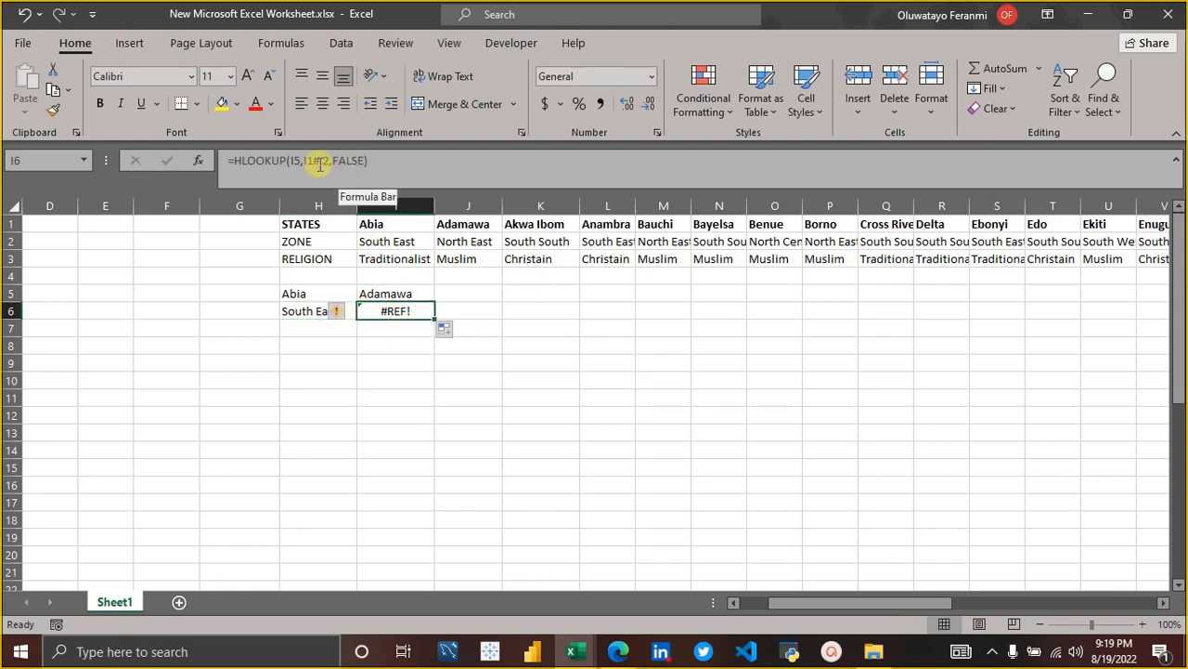
Compare the lookup value and table array references in the H6 and I6 formulas.
click(303, 295)
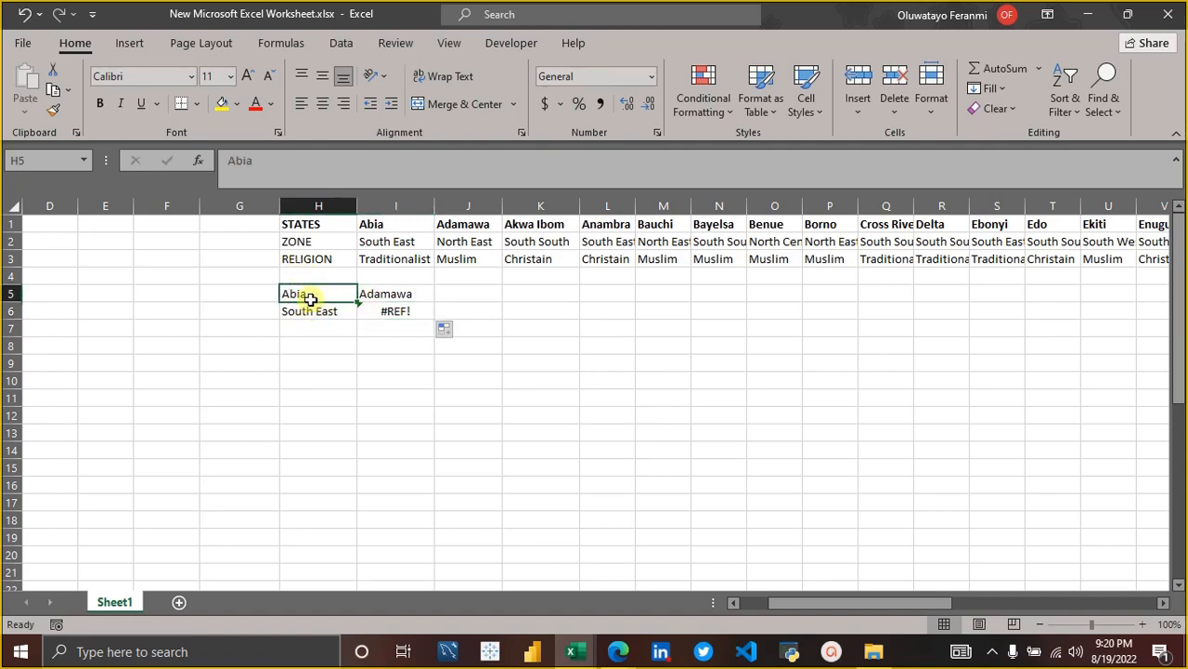
click(311, 311)
click(296, 161)
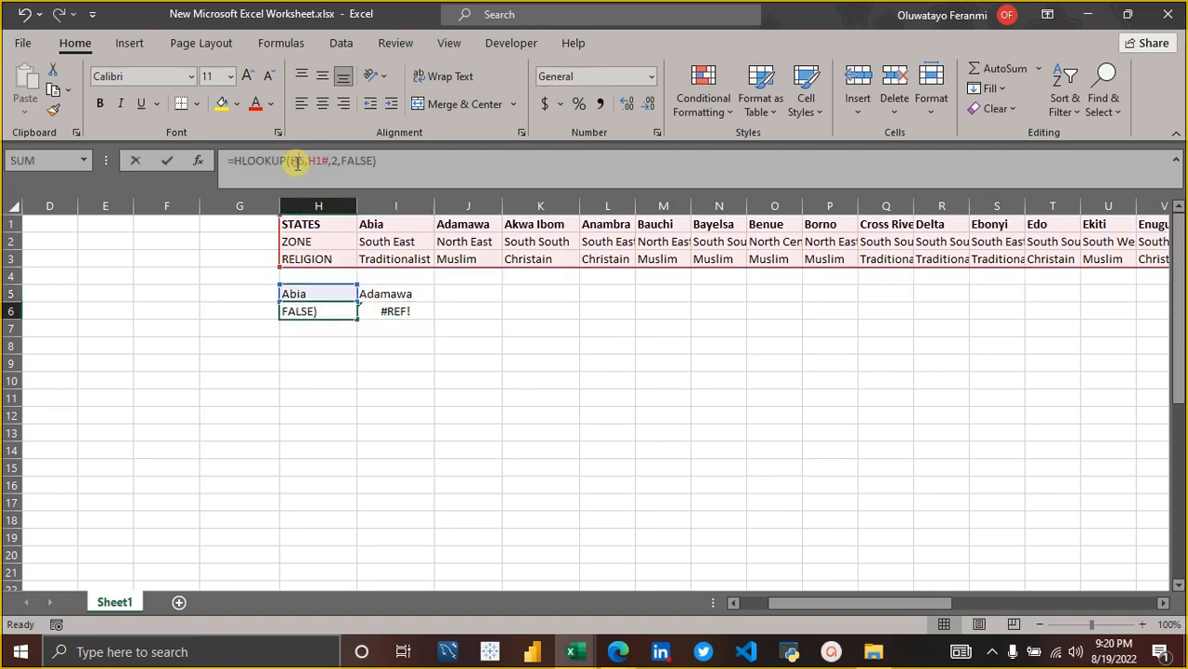
key(Return)
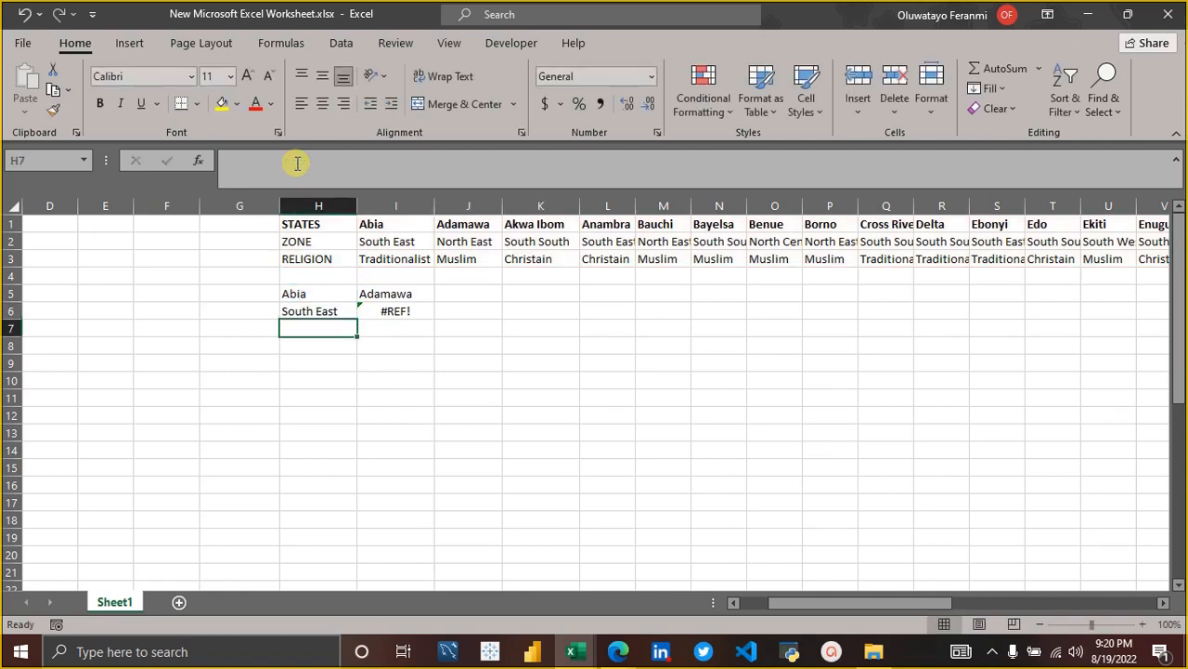
click(388, 310)
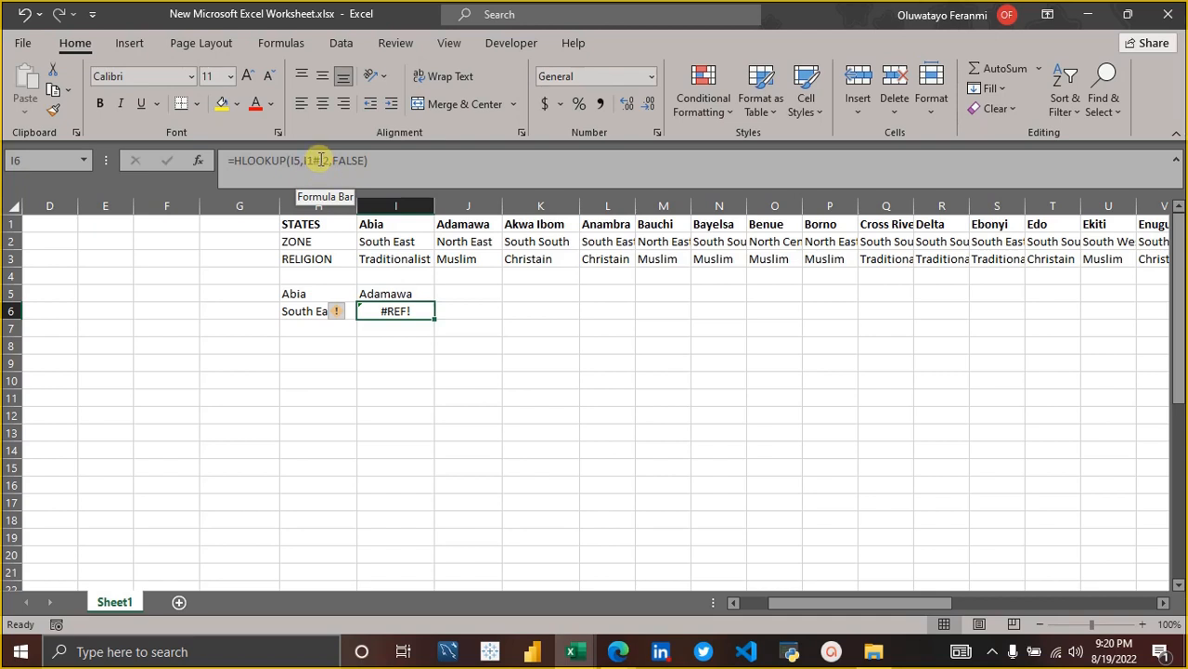
click(320, 159)
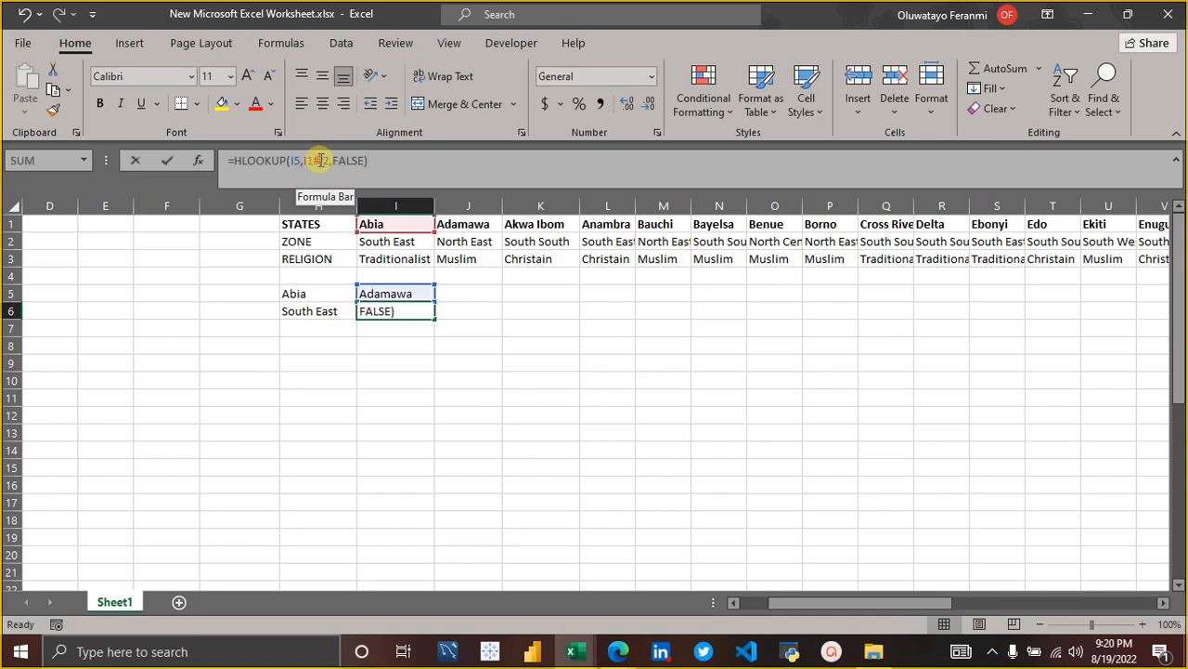
Make the table array in the H6 formula absolute, as =HLOOKUP(H5,$H$1#,2,FALSE).
click(303, 314)
click(310, 164)
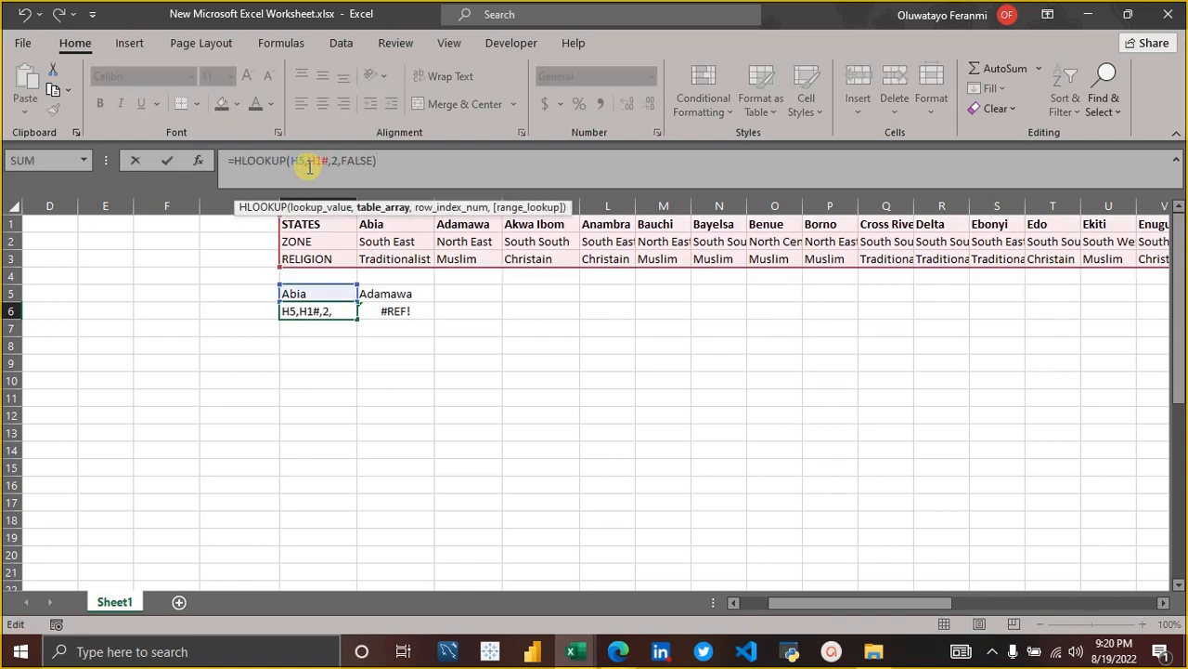
key(F4)
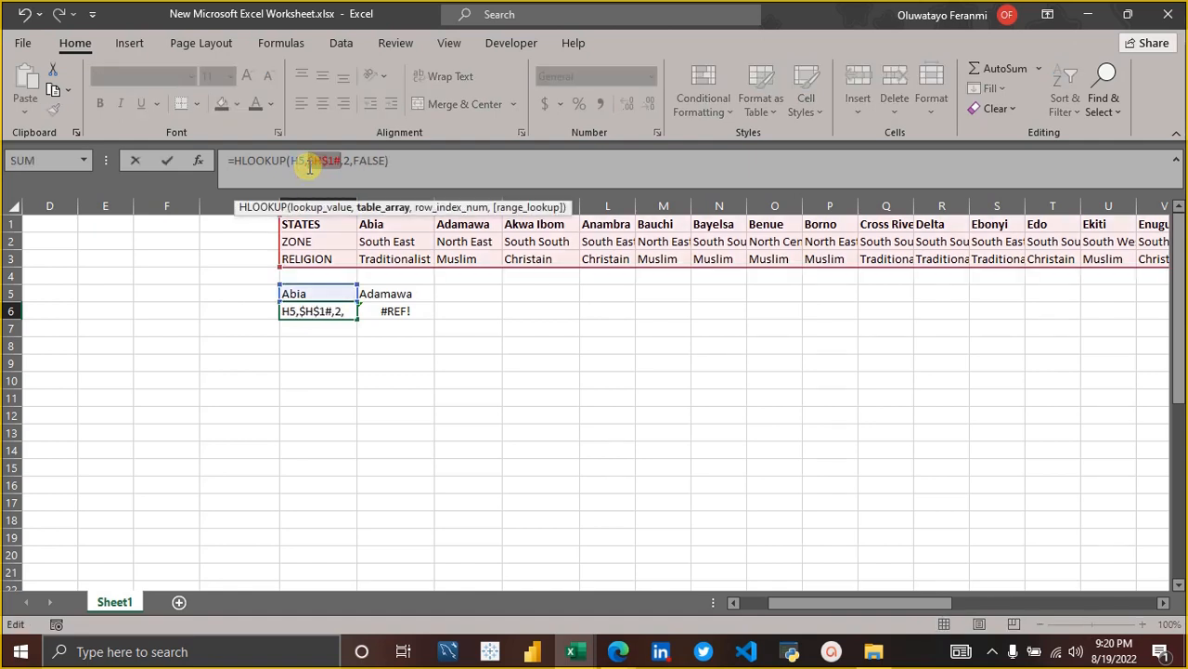
key(Return)
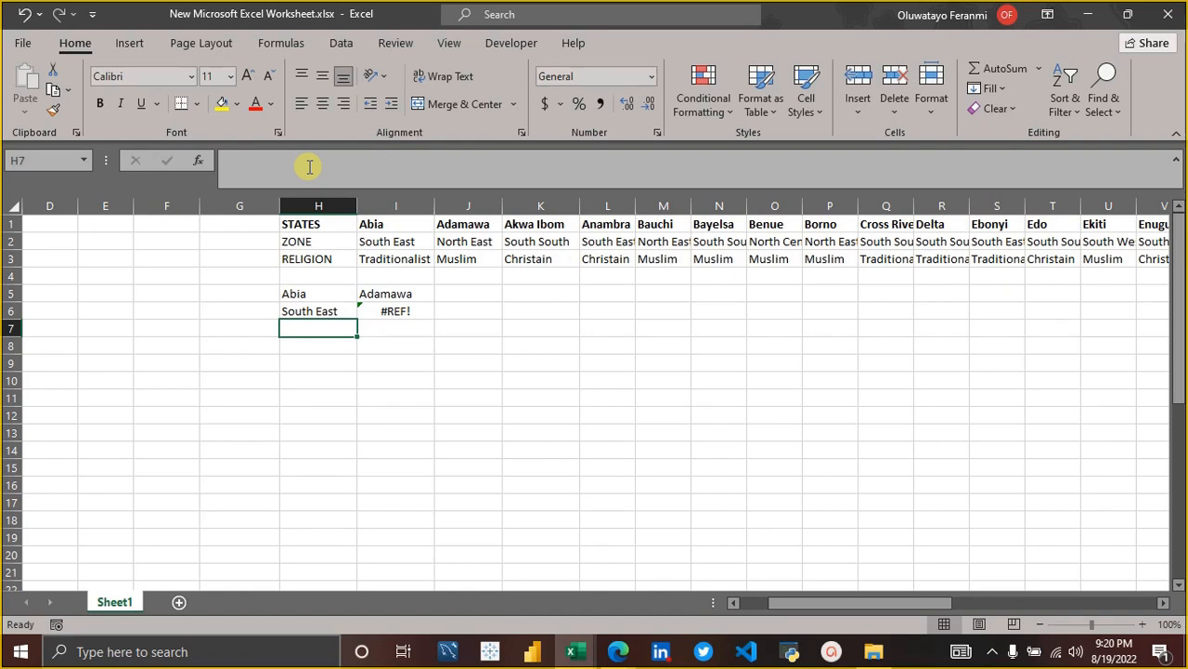
Fill the HLOOKUP formula with the absolute table reference from H6 across to I6.
click(320, 312)
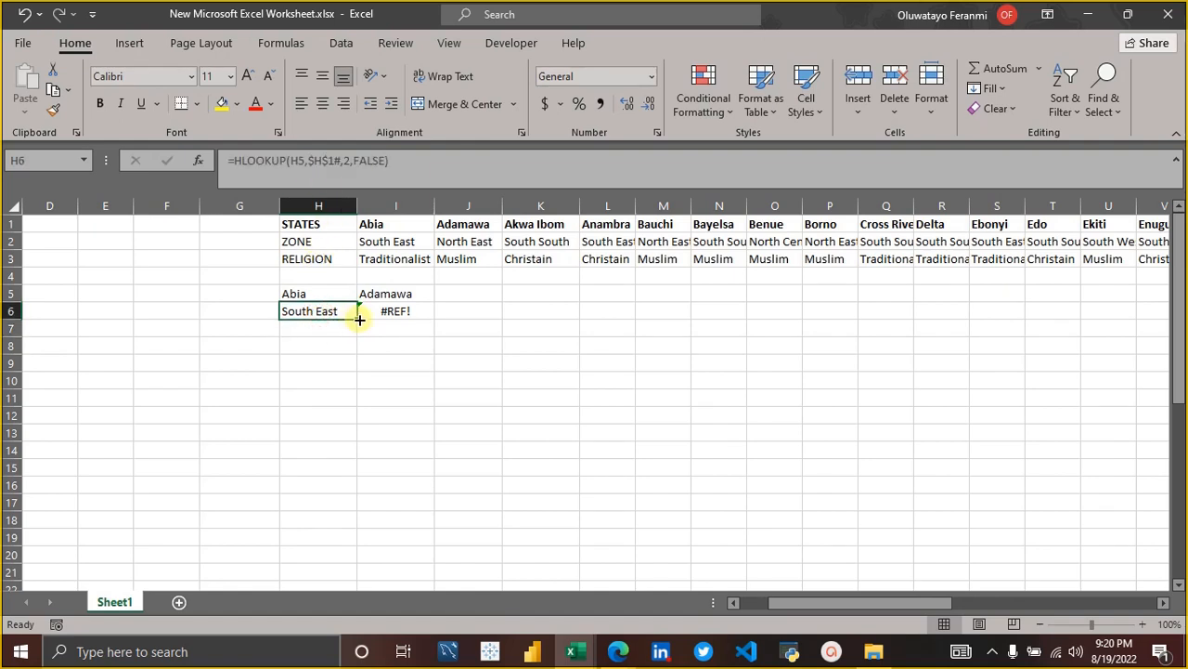
drag(359, 319, 408, 324)
click(406, 327)
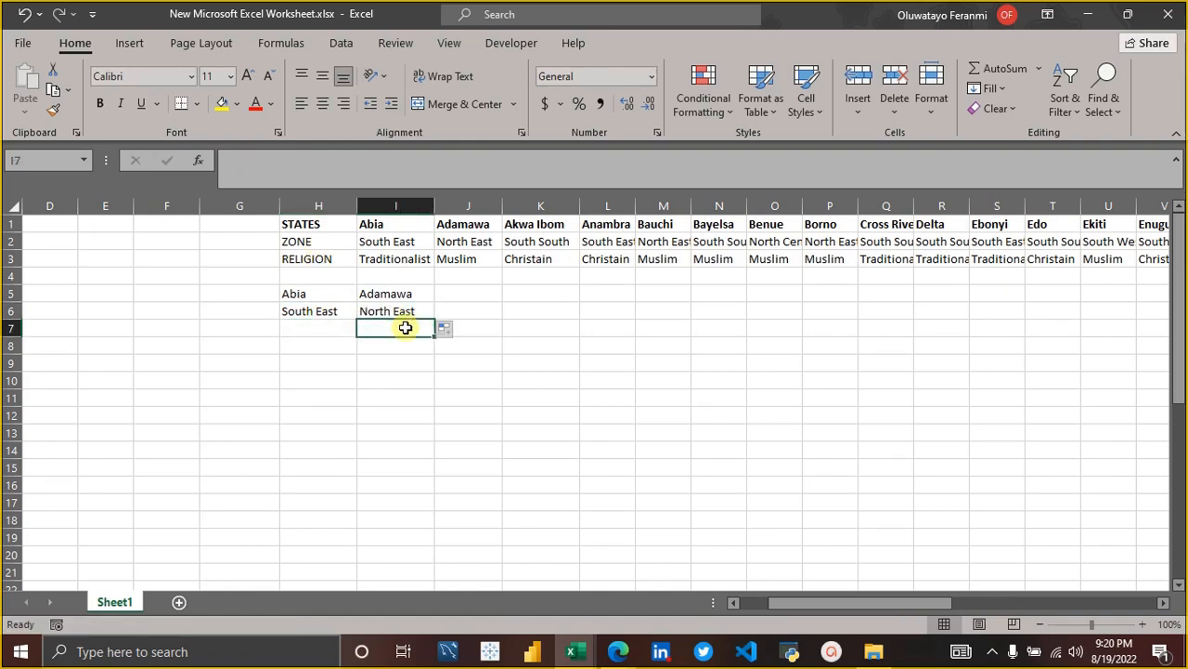
key(Left)
key(Left)
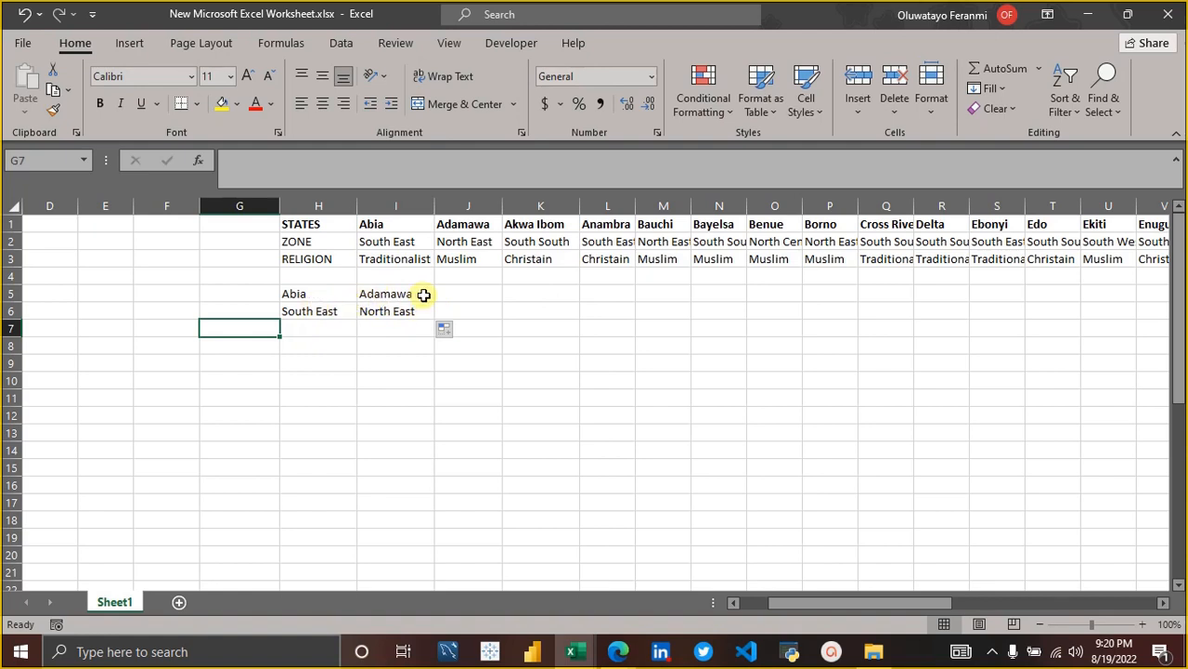
Start an XLOOKUP formula in H7 with H5, the Abia cell, as the lookup value.
click(330, 333)
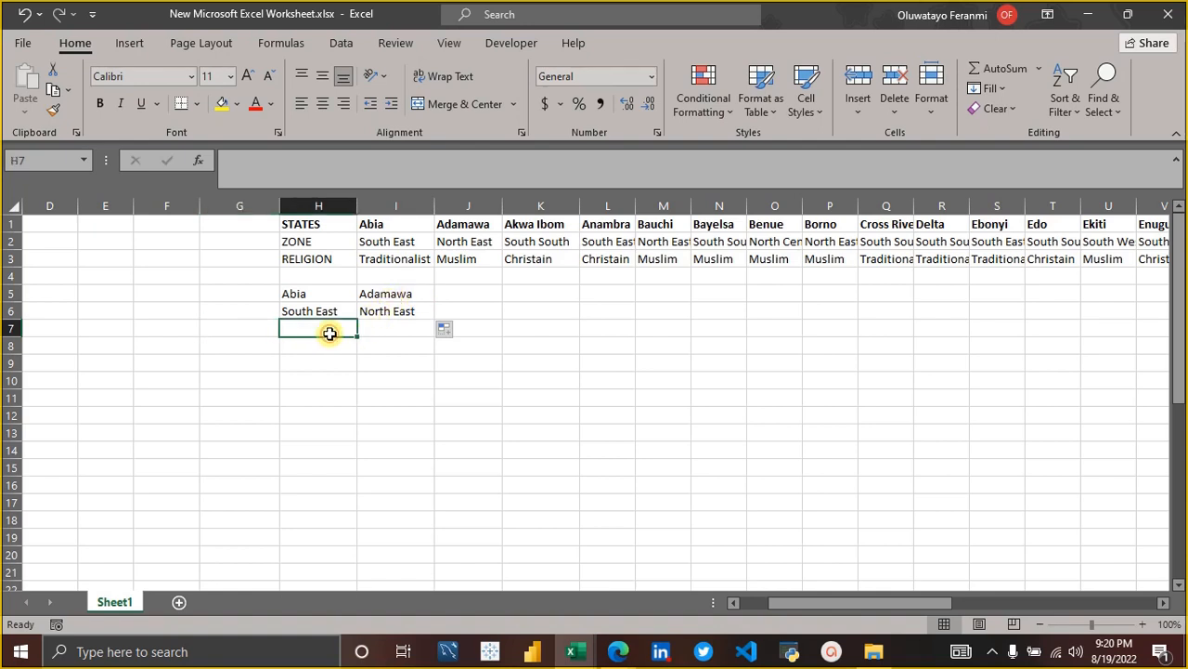
text(=)
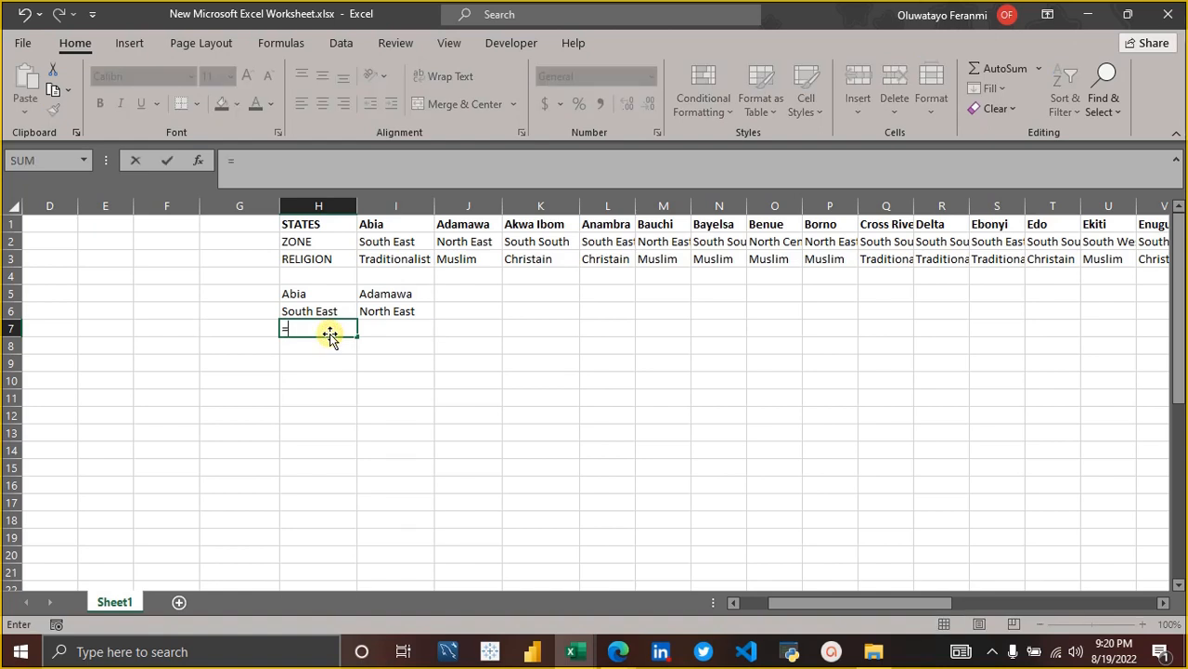
text(xlo)
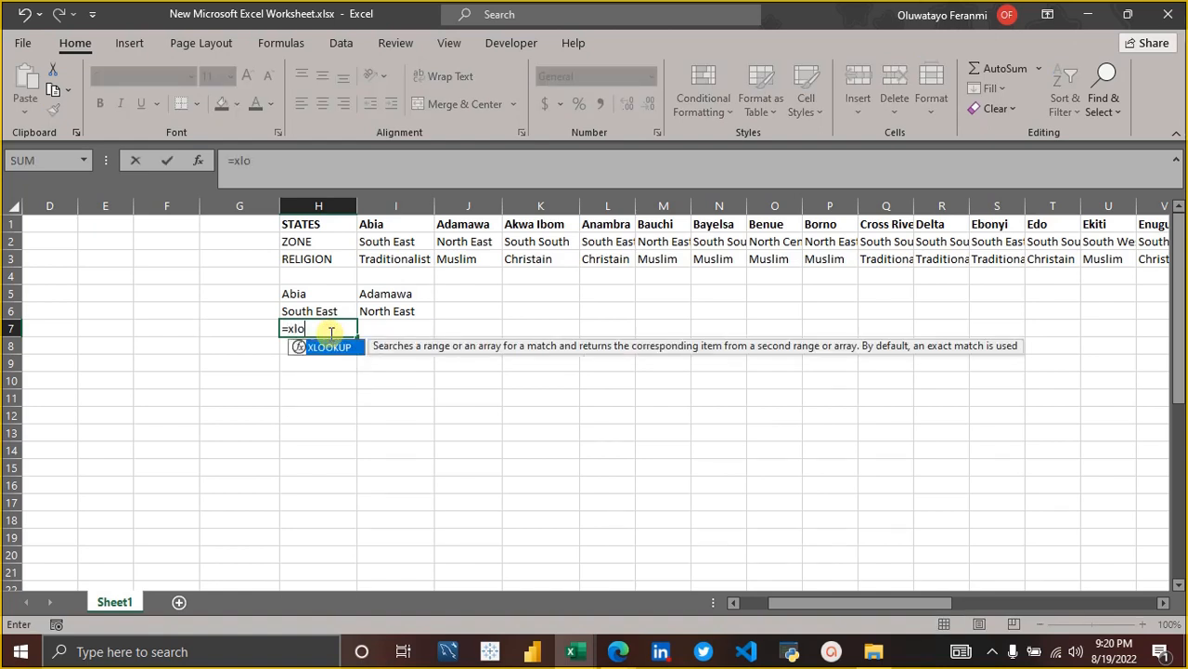
key(Tab)
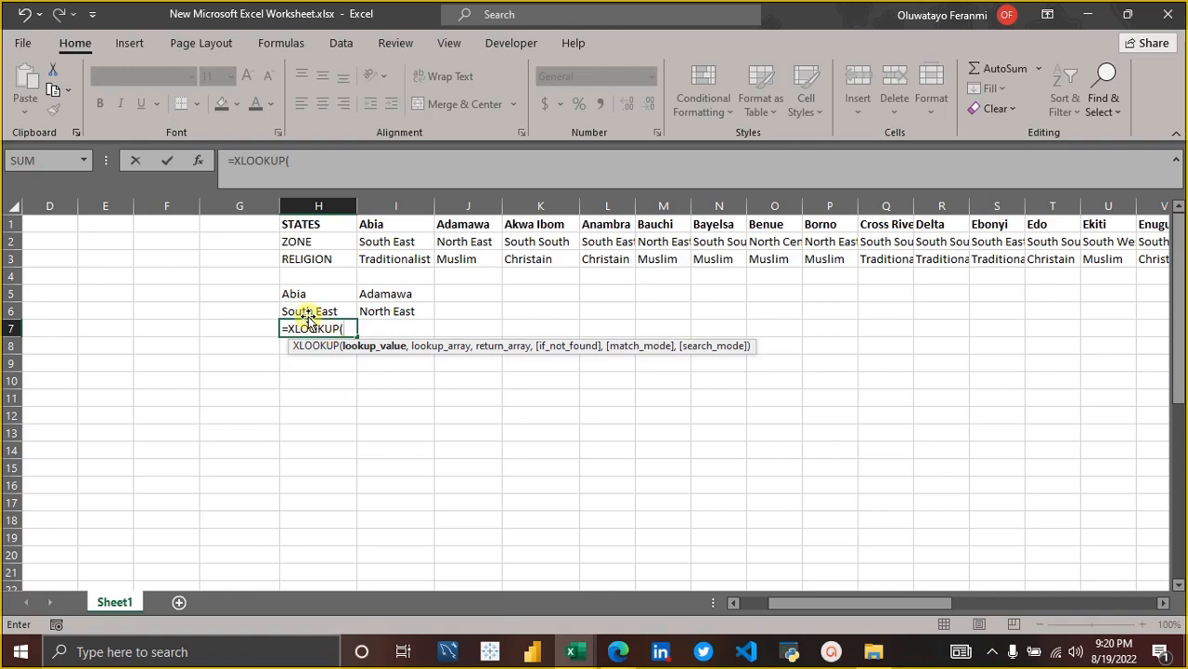
click(298, 291)
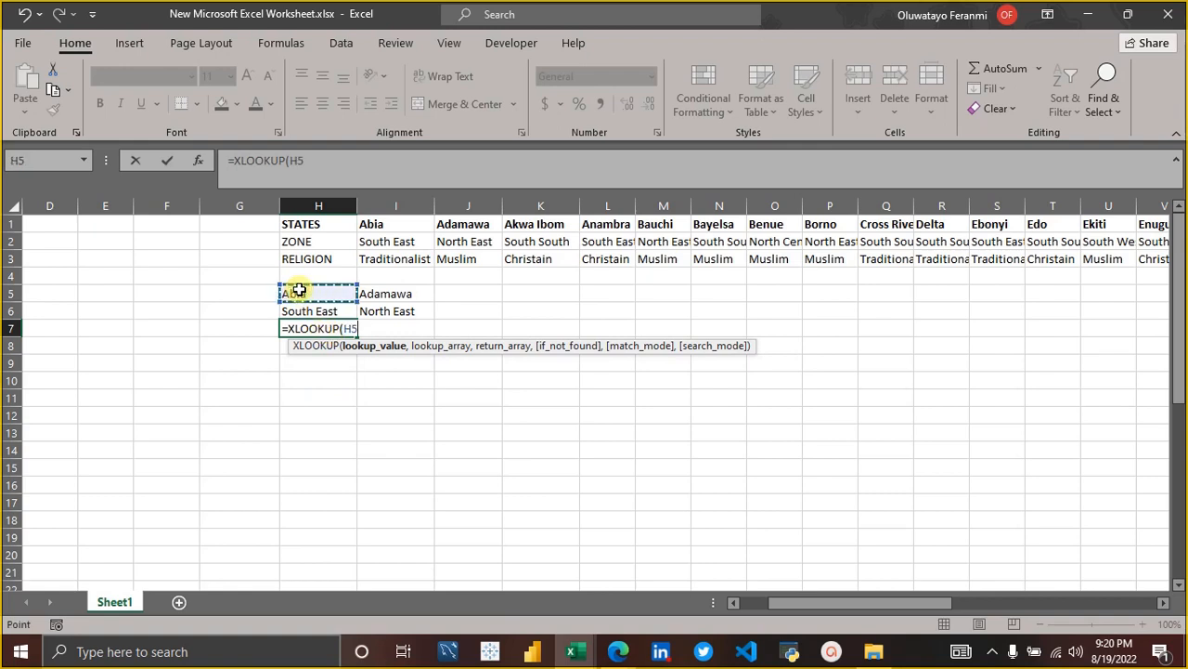
text(,)
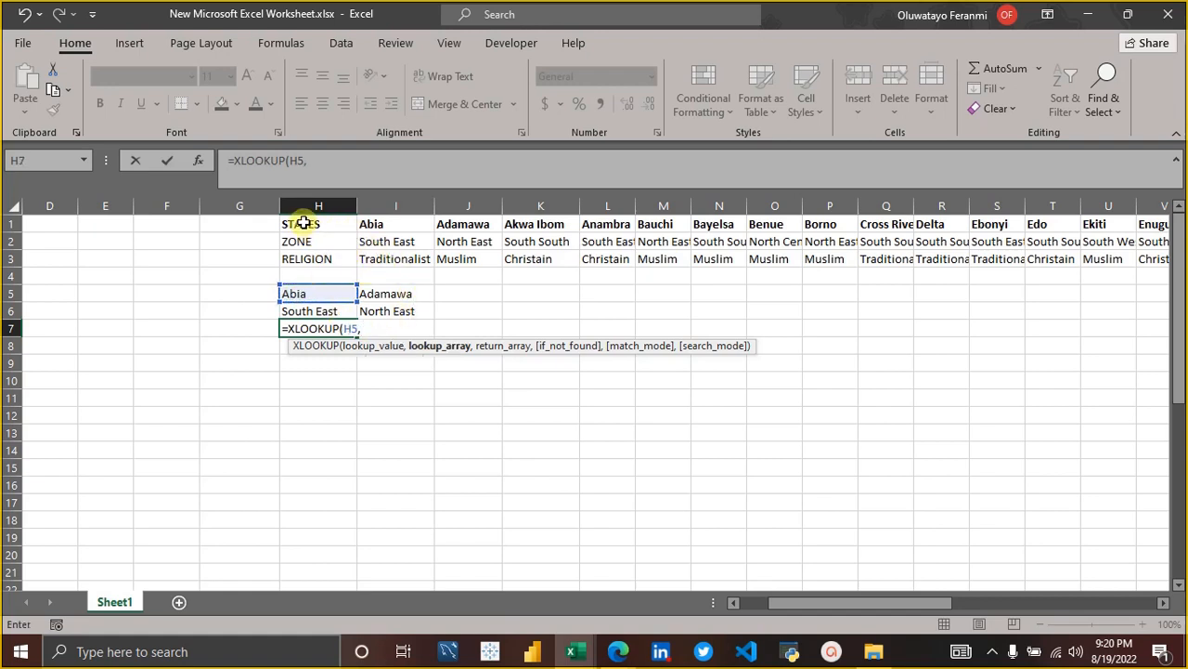
Set the XLOOKUP lookup array to the states header row, H1:AR1.
click(371, 224)
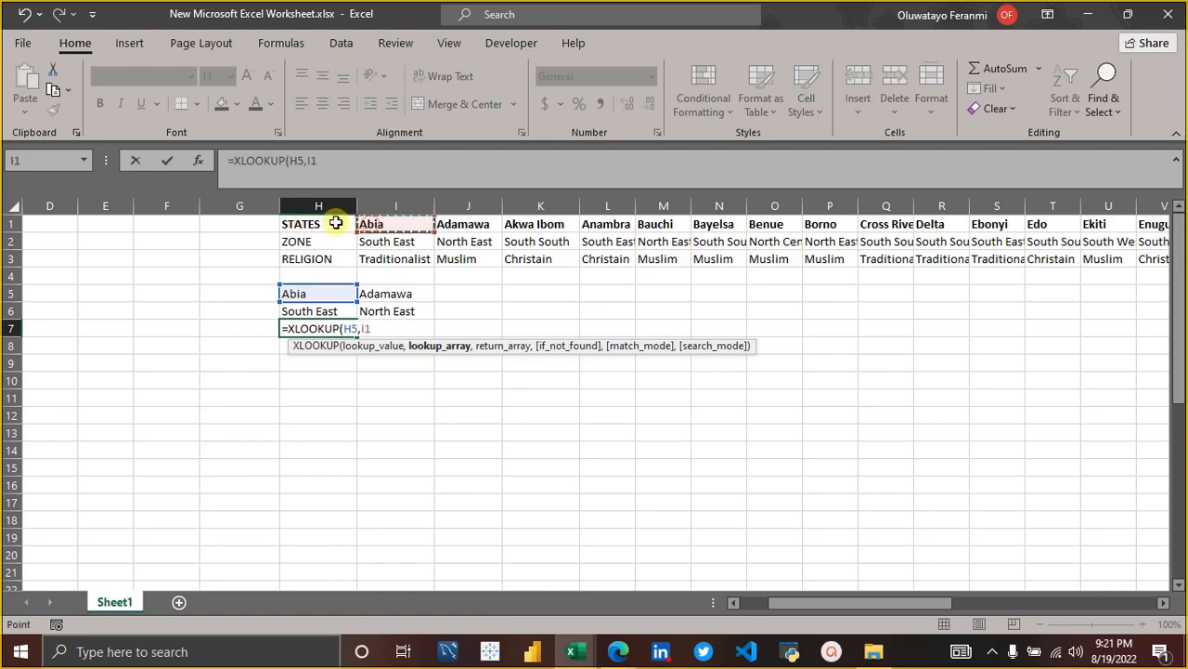
click(329, 225)
key(ctrl+shift+Right)
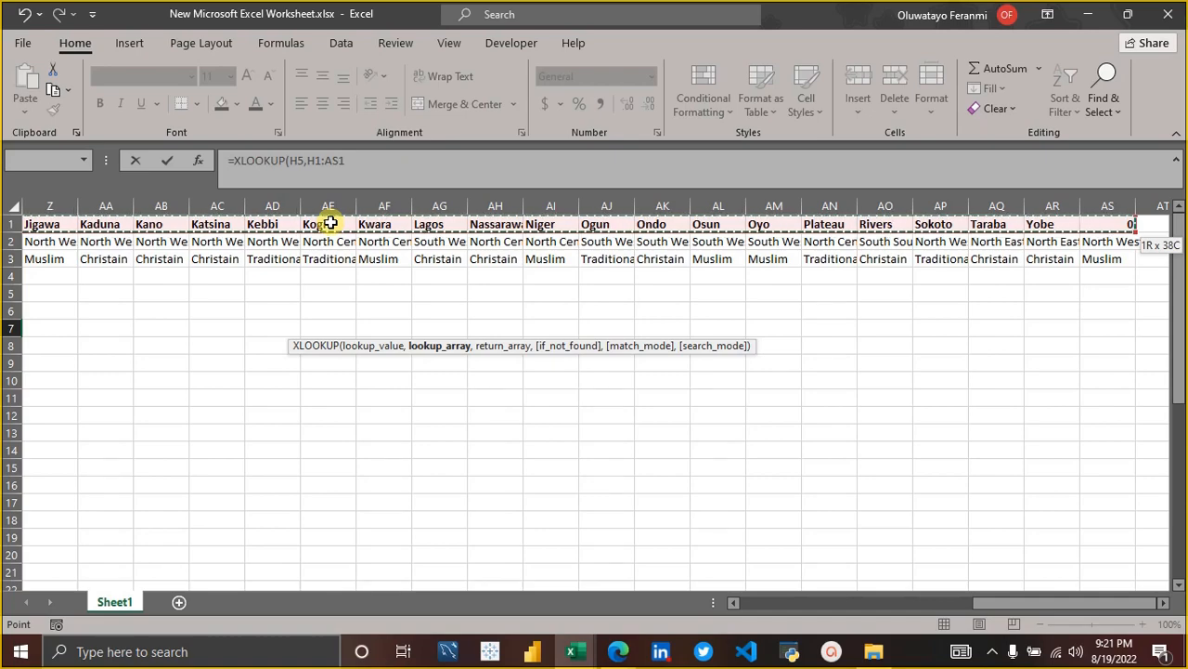
key(shift+Left)
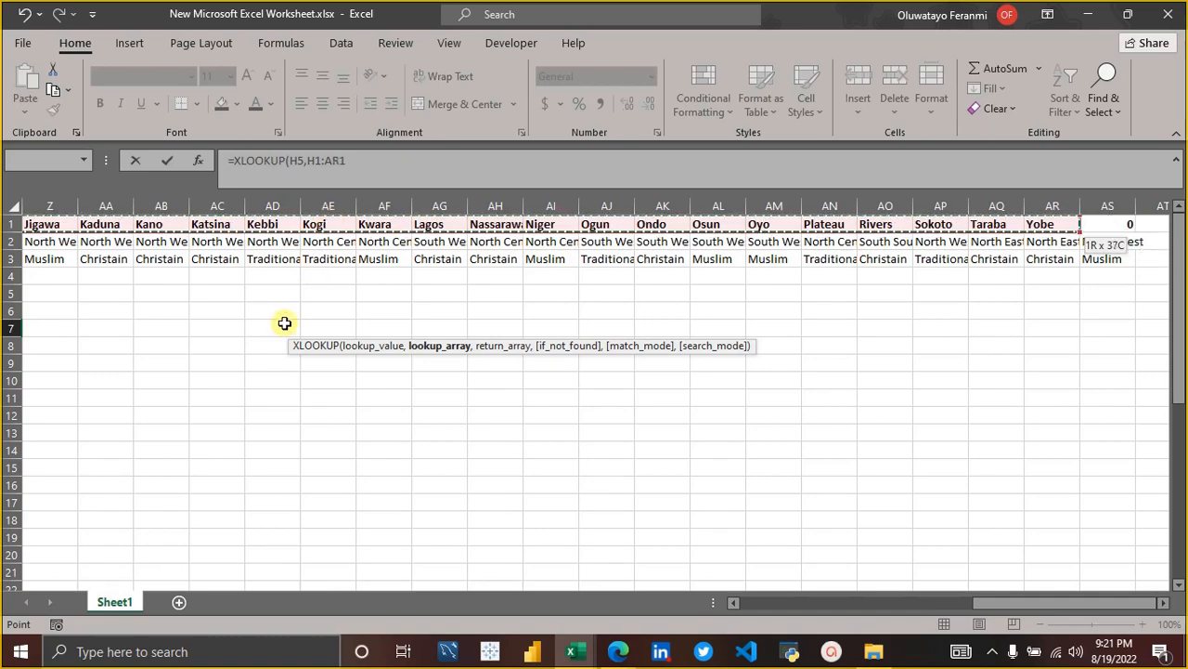
scroll(285, 323, left, 10)
scroll(284, 323, right, 1)
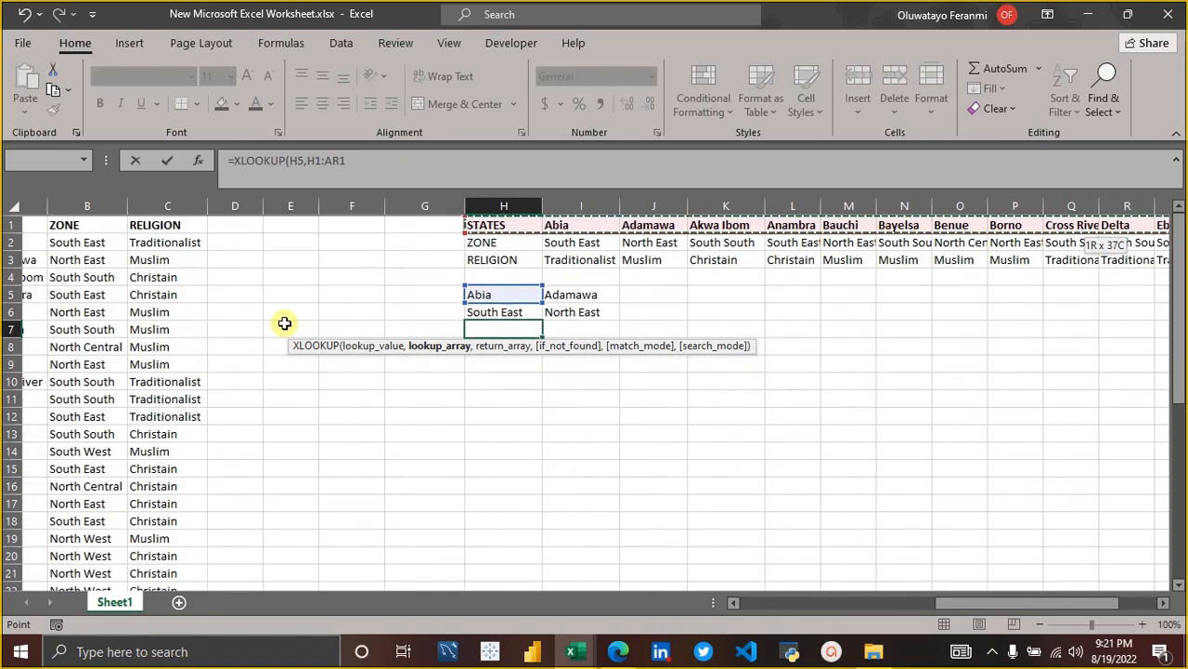
text(,)
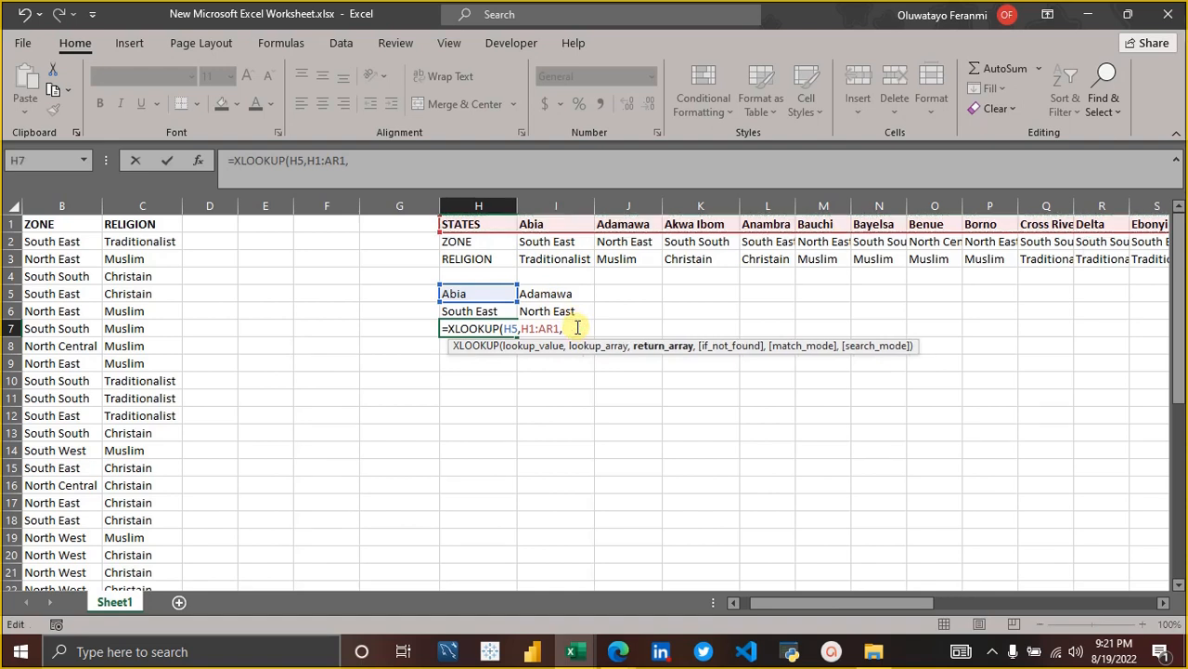
Set the return array to the zone and religion rows, H2:AS3, and enter the XLOOKUP formula in H7.
click(456, 242)
key(shift+Right)
key(shift+Right)
key(shift+Right)
key(shift+Right)
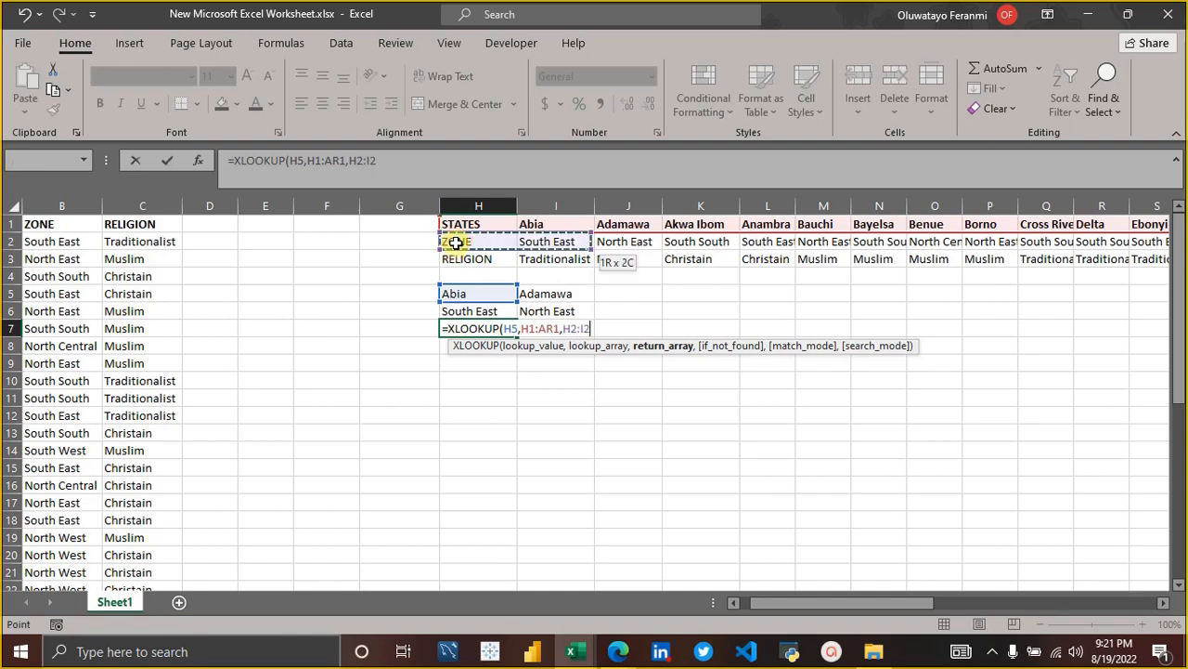
key(shift+Right)
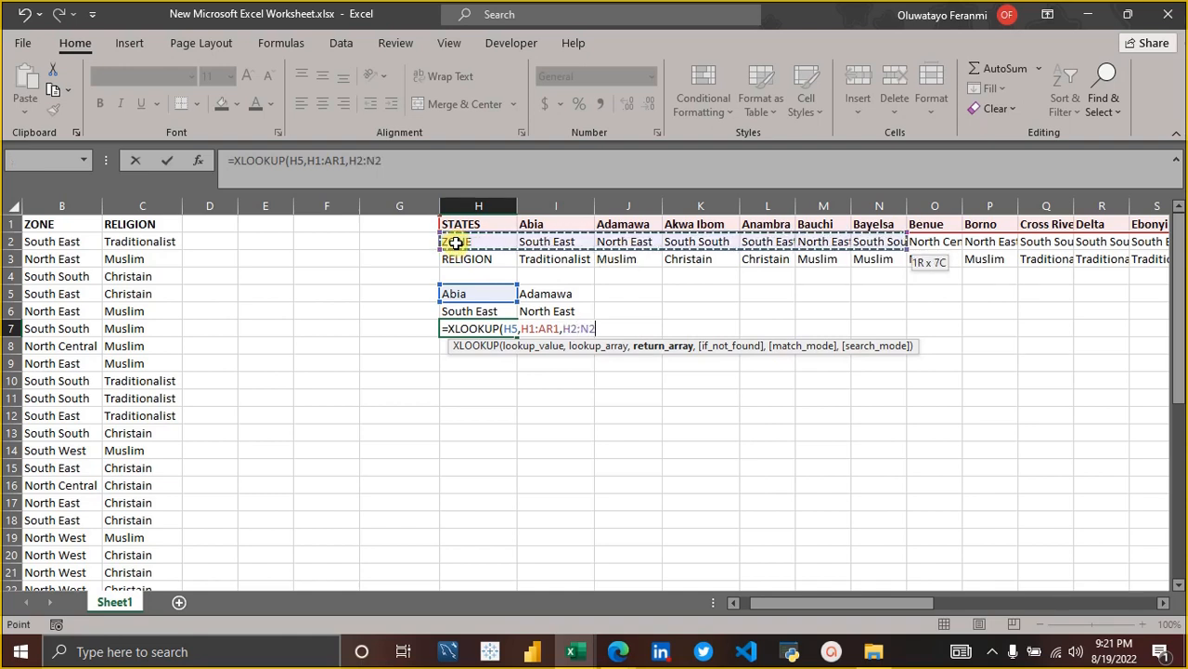
key(shift+Down)
key(shift+Right)
key(shift+Right)
key(shift+Right)
key(shift+Right)
key(shift+Right)
key(shift+Right)
key(shift+Right)
key(shift+Right)
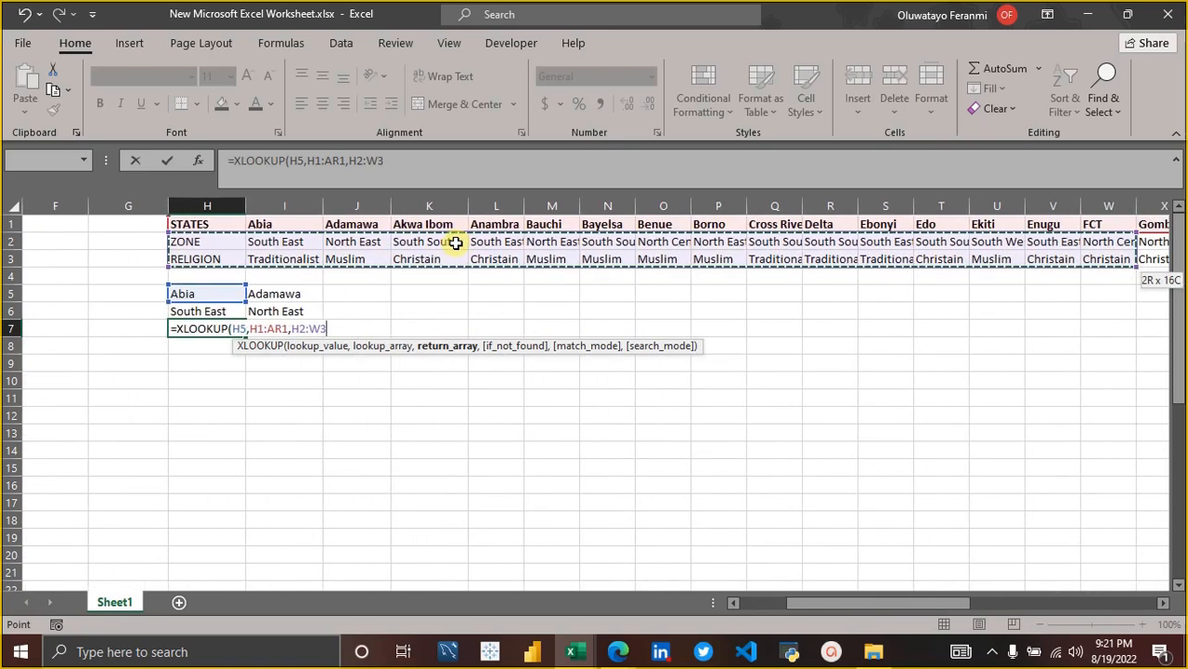
key(shift+Right)
key(shift+Right)
key(shift+Right)
key(shift+Right)
key(shift+Right)
key(shift+Right)
key(shift+Right)
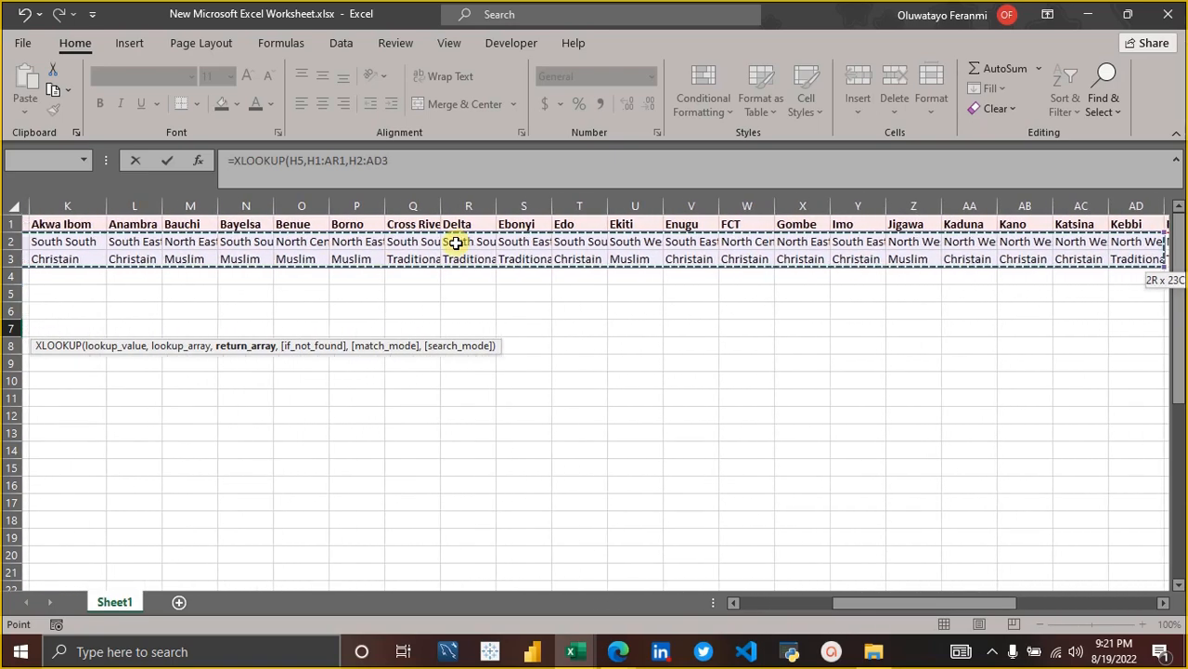
key(shift+Right)
key(shift+Right)
key(shift+Right)
key(shift+Right)
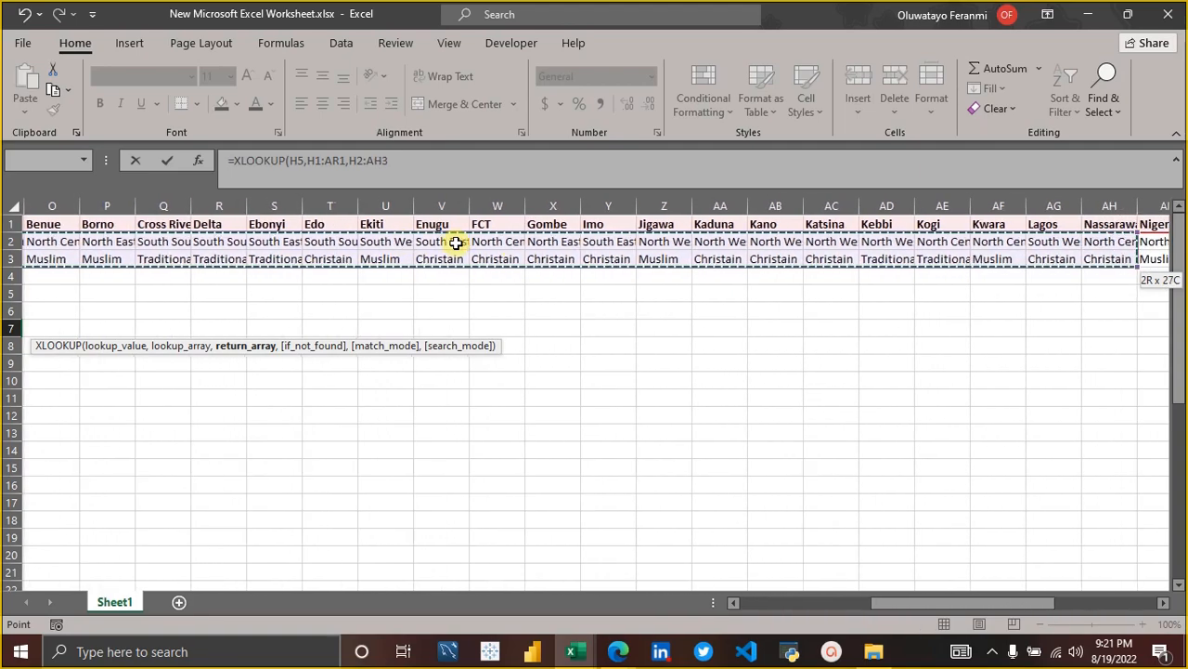
key(shift+Right)
key(shift+Right)
key(shift+Right)
key(shift+Right)
key(shift+Right)
key(shift+Right)
key(shift+Right)
key(shift+Right)
key(shift+Right)
key(shift+Right)
key(shift+Right)
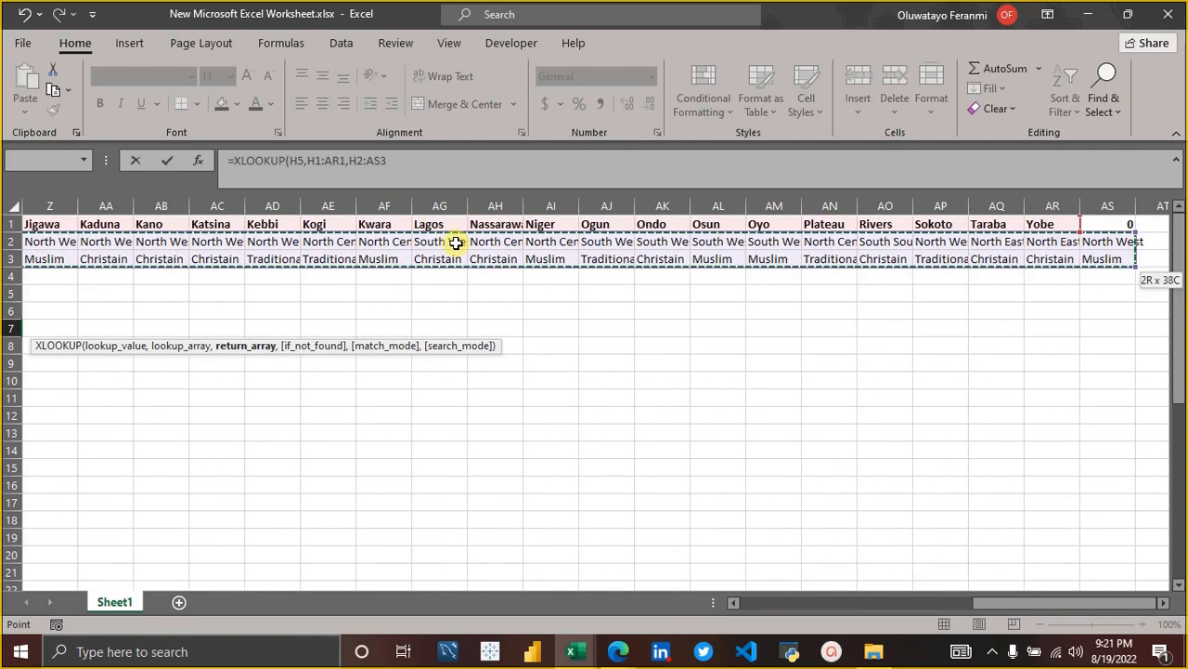
scroll(456, 243, left, 10)
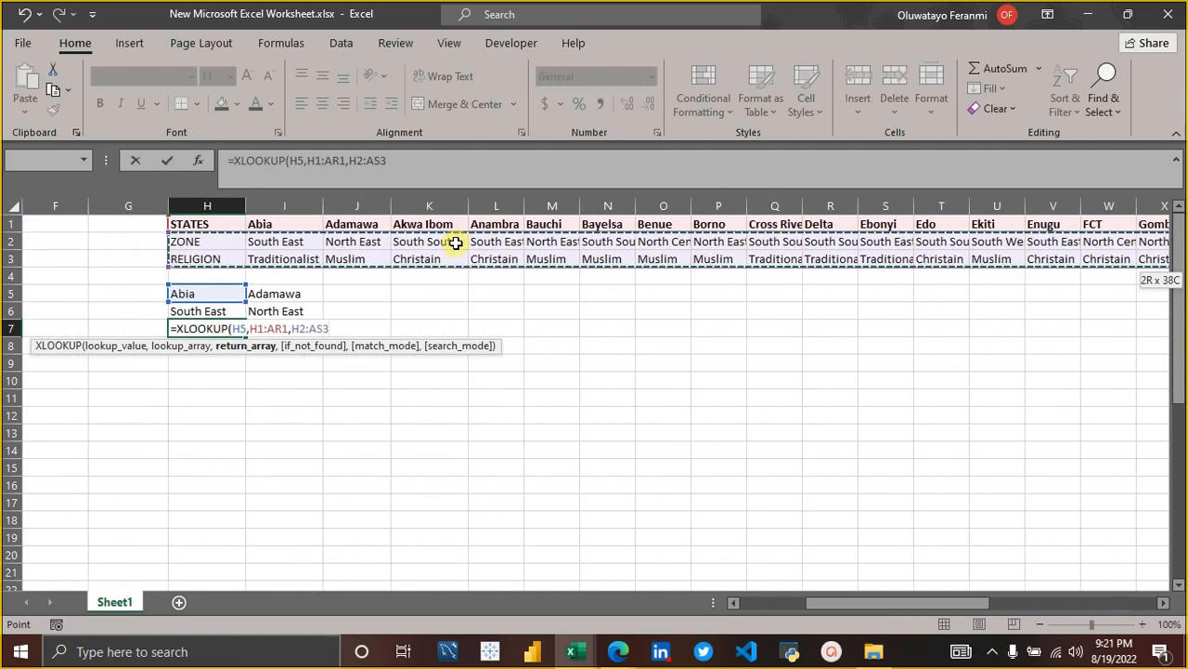
click(356, 323)
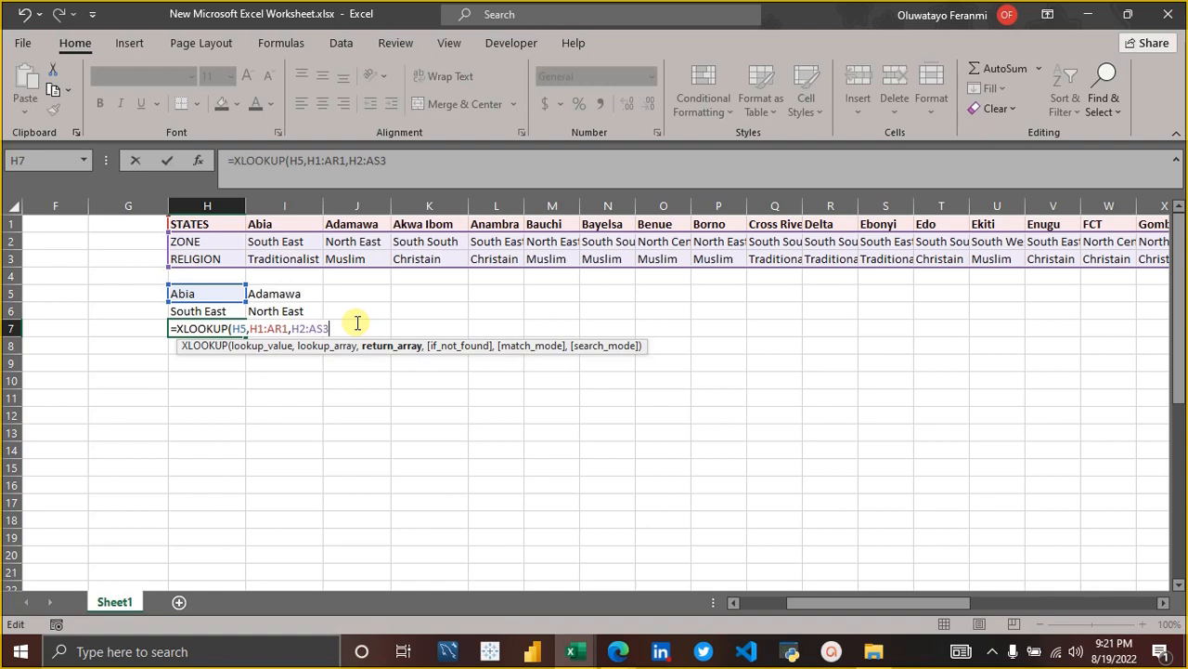
text())
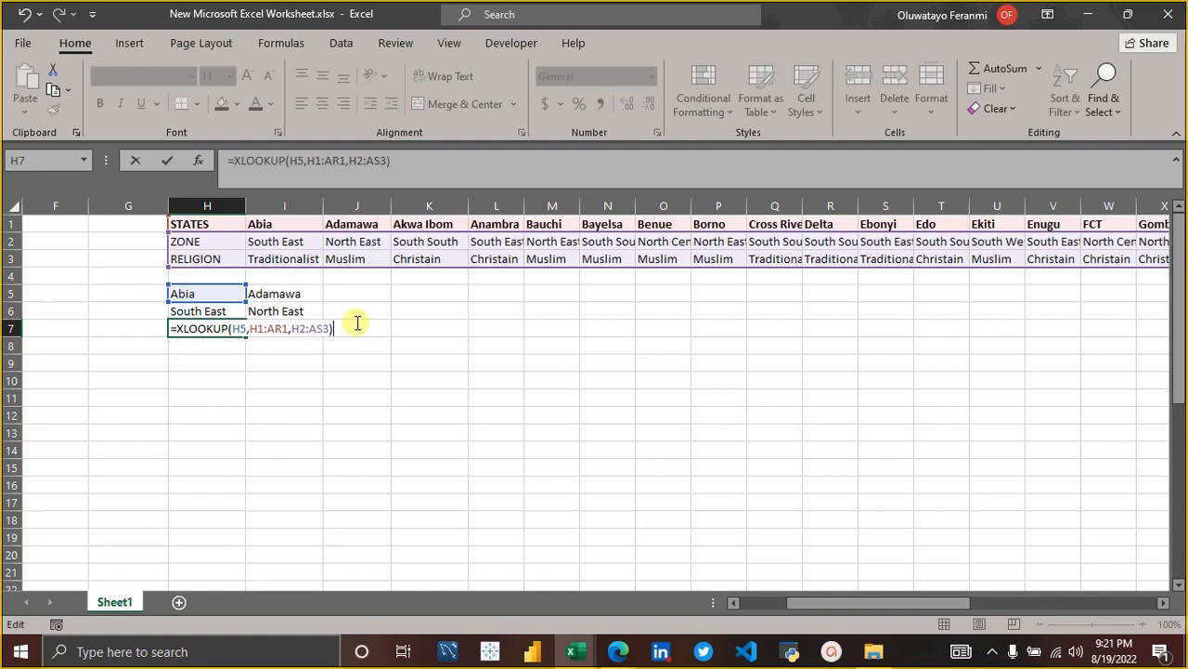
key(Return)
click(227, 327)
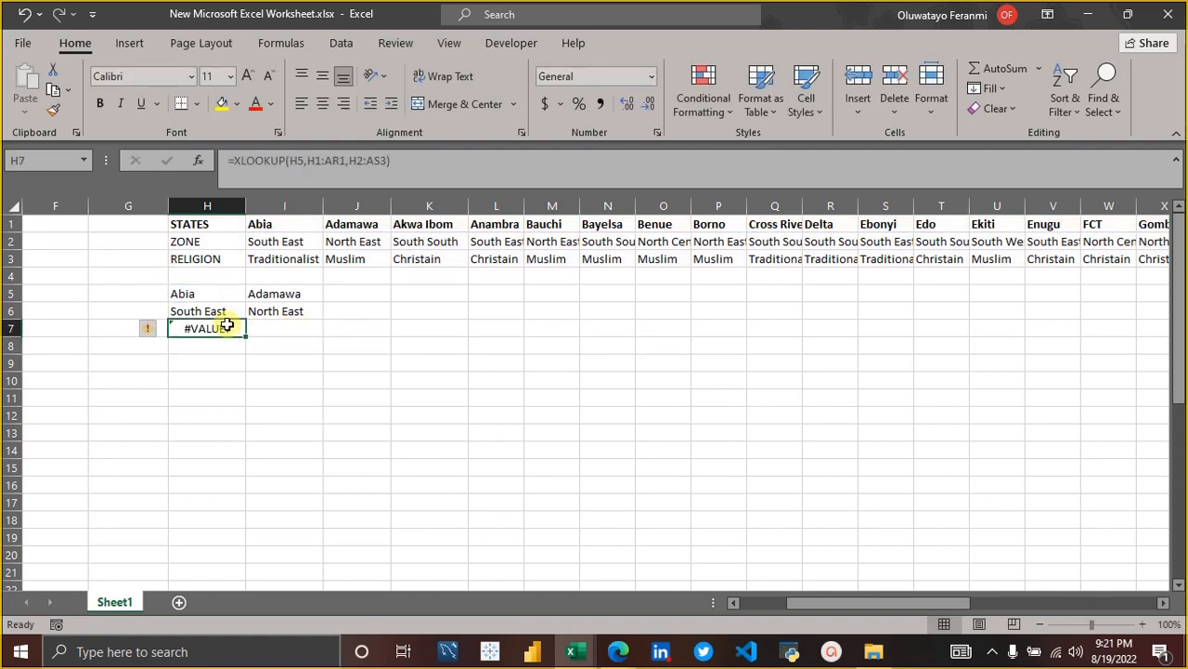
Change the return array in the H7 formula to the zone row only, as =XLOOKUP(H5,H1:AR1,H2:AS2).
click(415, 172)
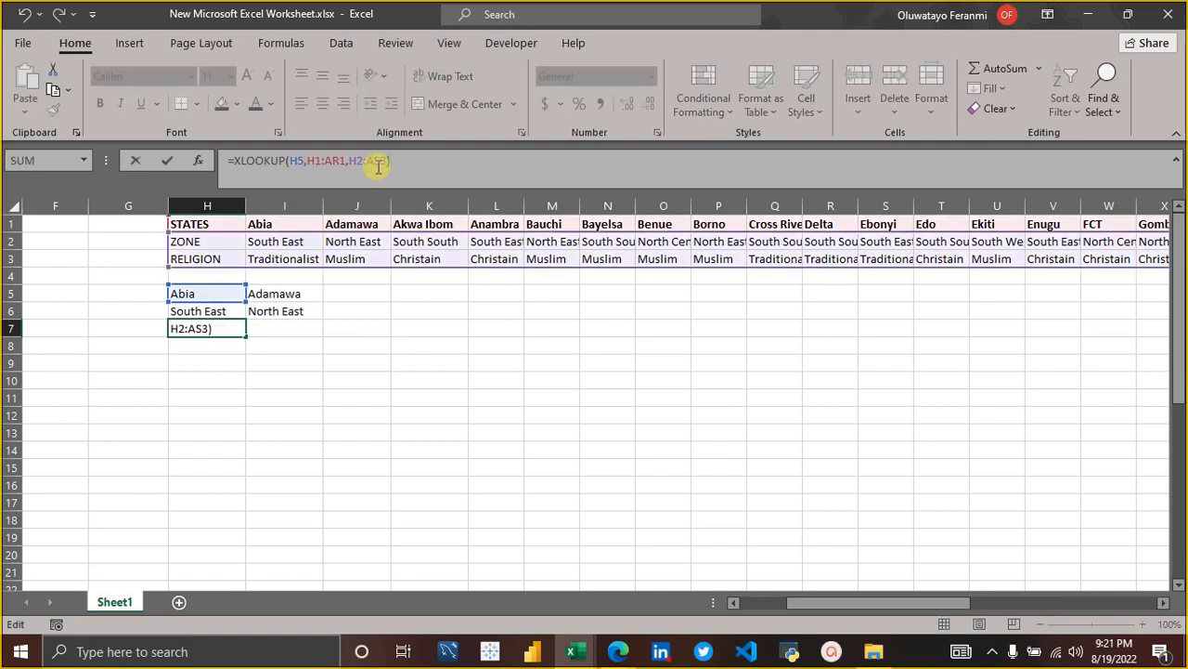
click(378, 165)
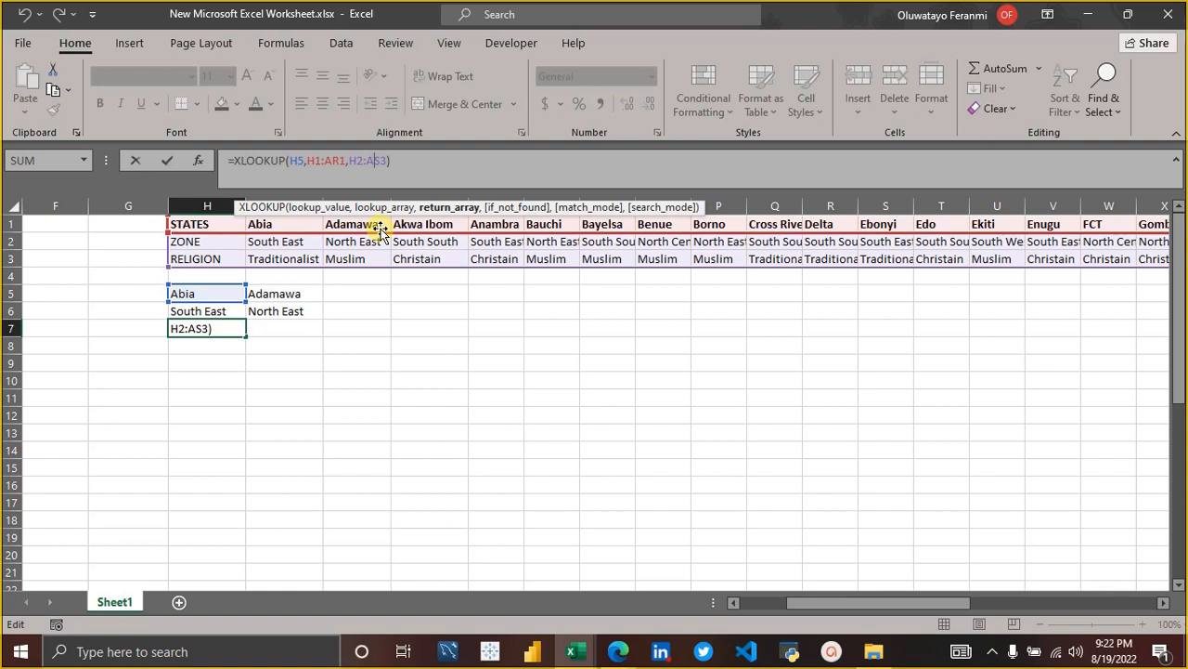
key(BackSpace)
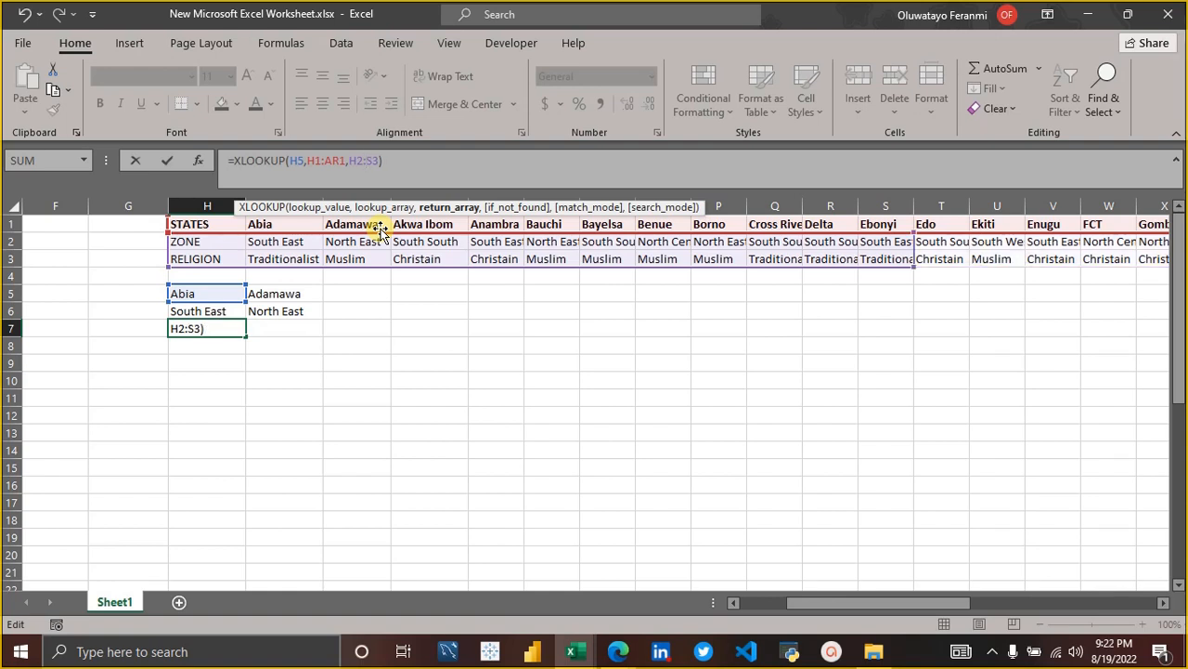
text(h)
key(Right)
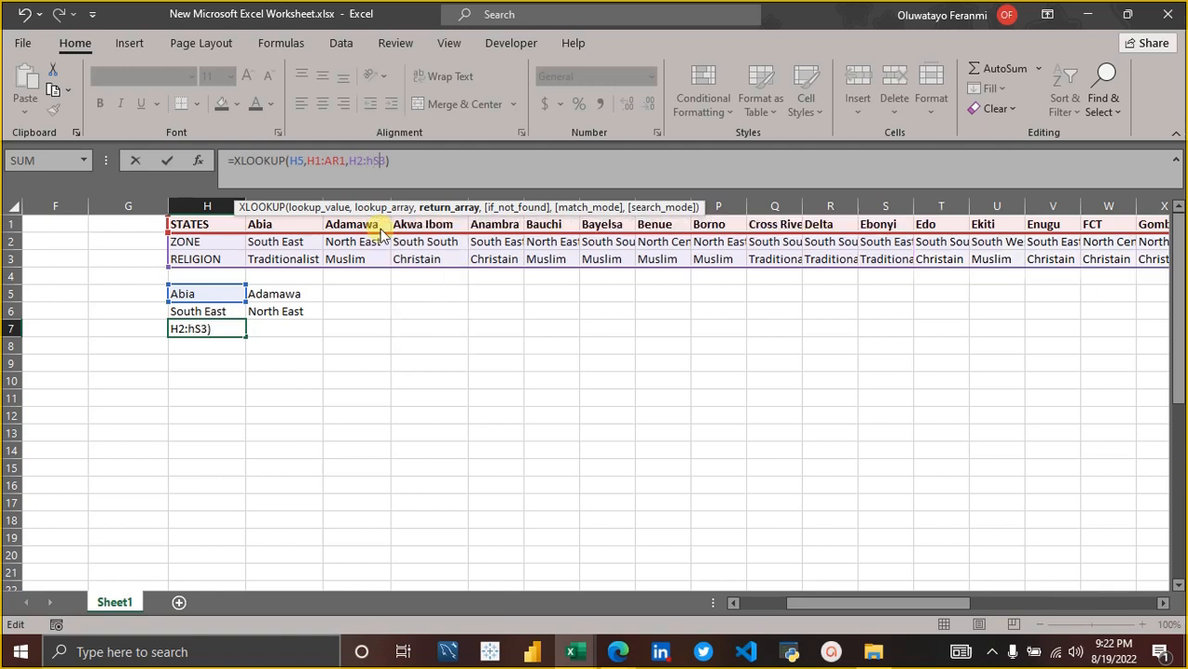
key(BackSpace)
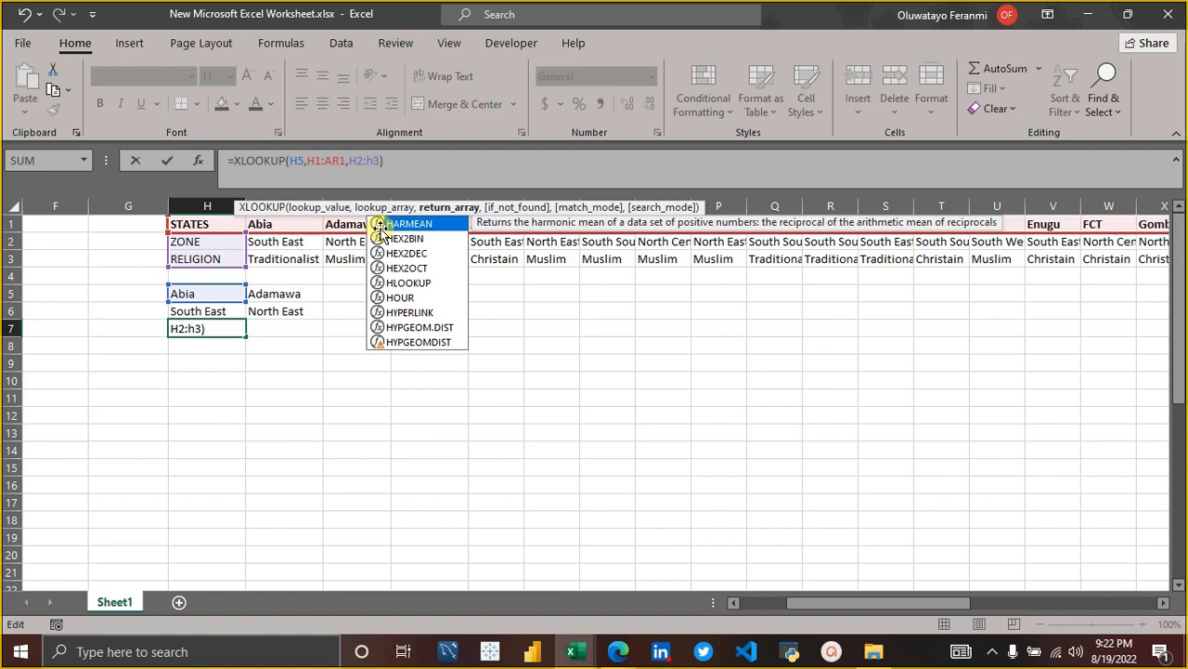
key(BackSpace)
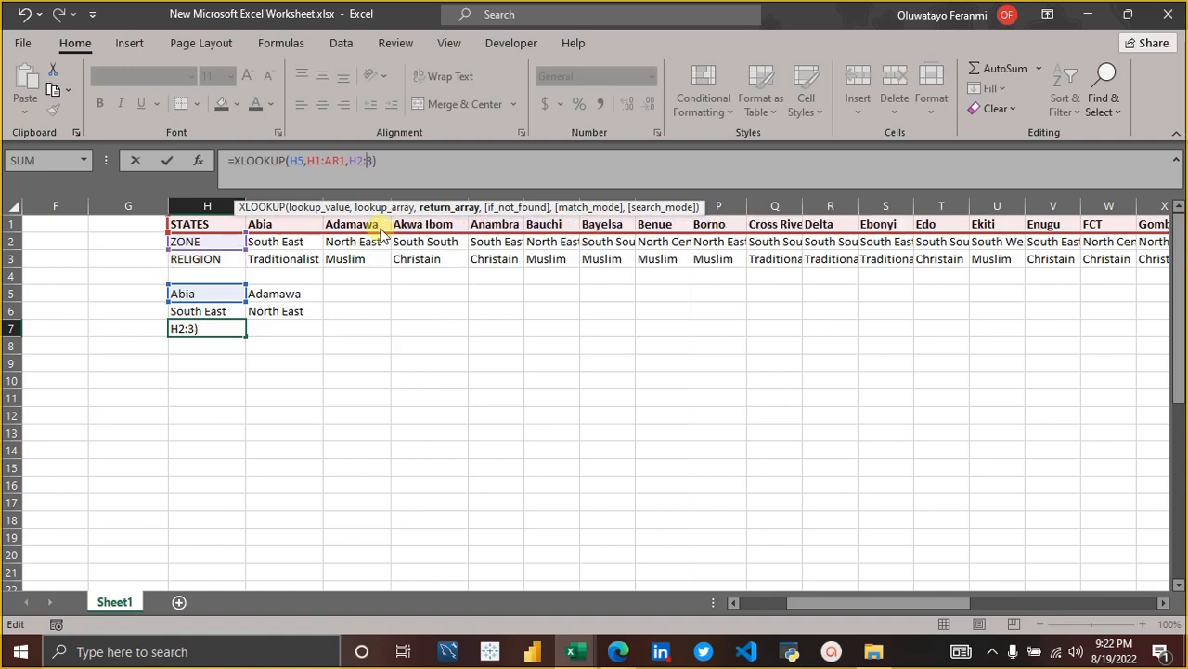
text(as)
key(Right)
key(BackSpace)
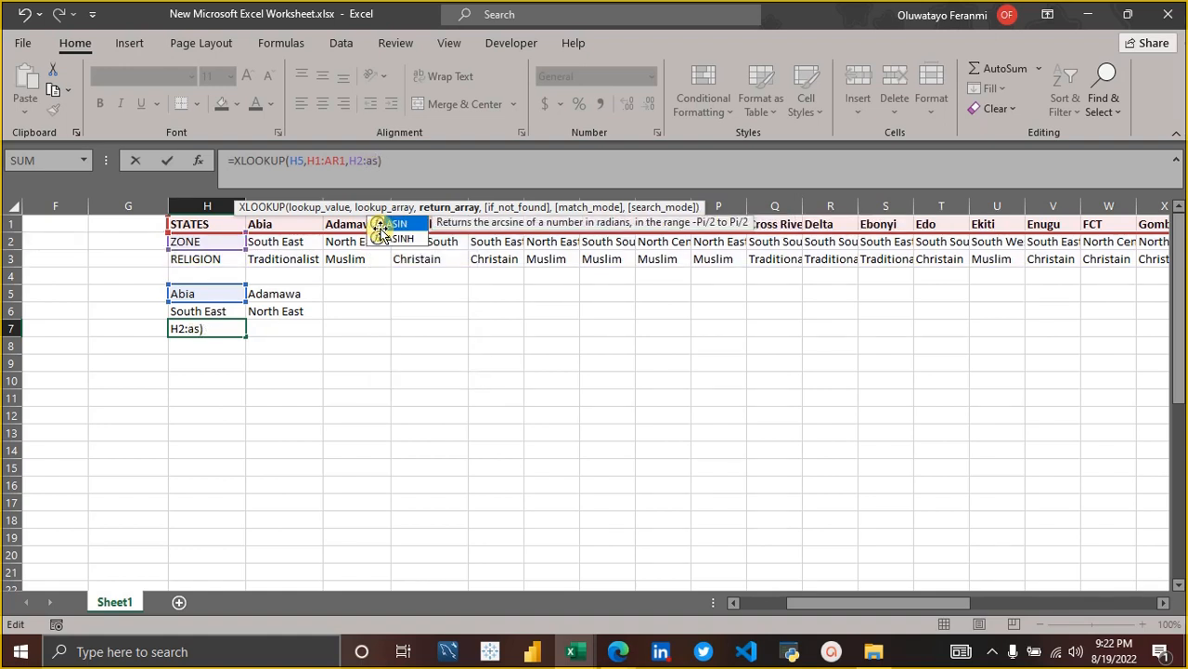
text(2)
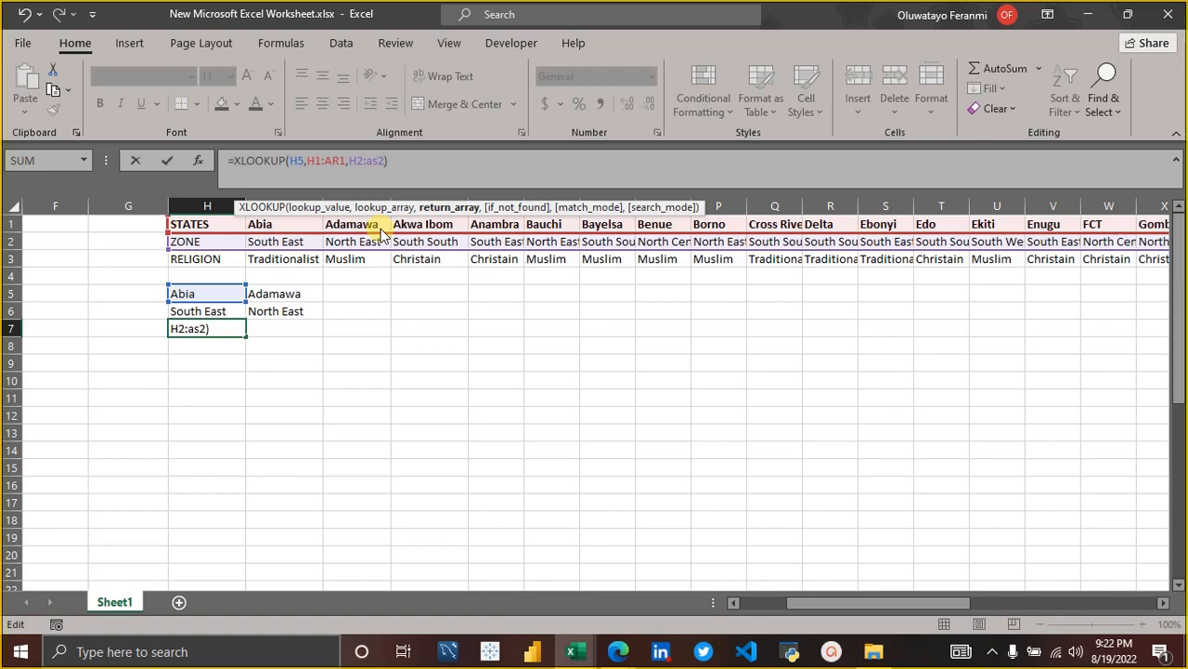
key(Return)
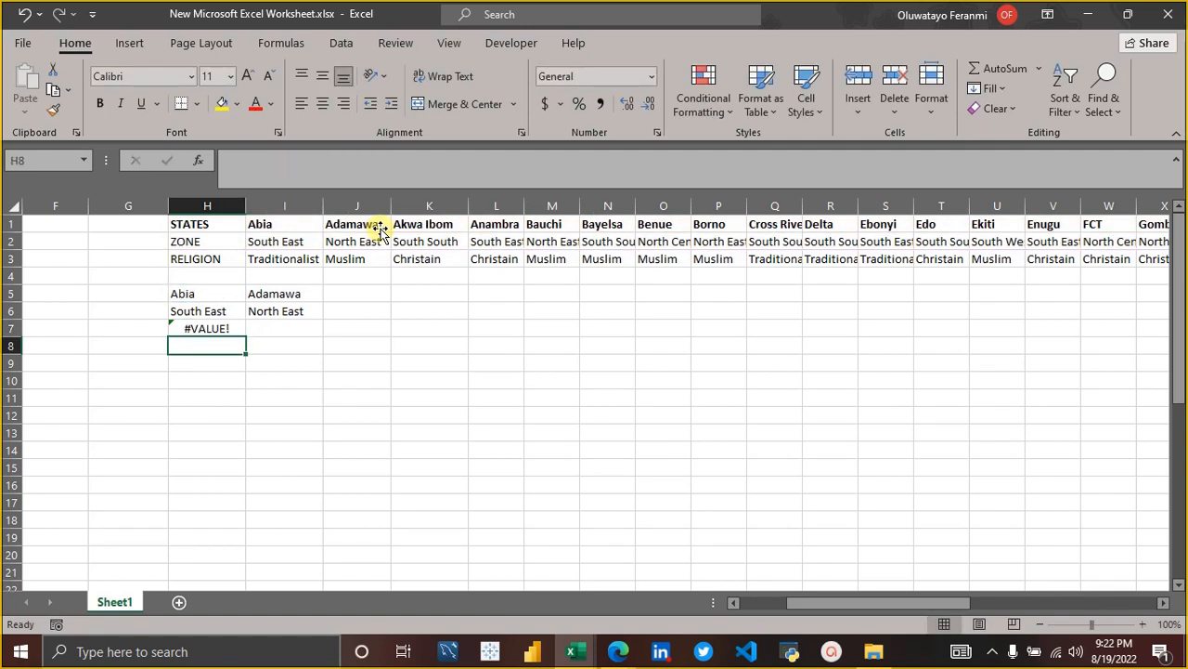
Check the lookup and return ranges of the XLOOKUP formula in H7 and clear the formula from the cell.
key(Up)
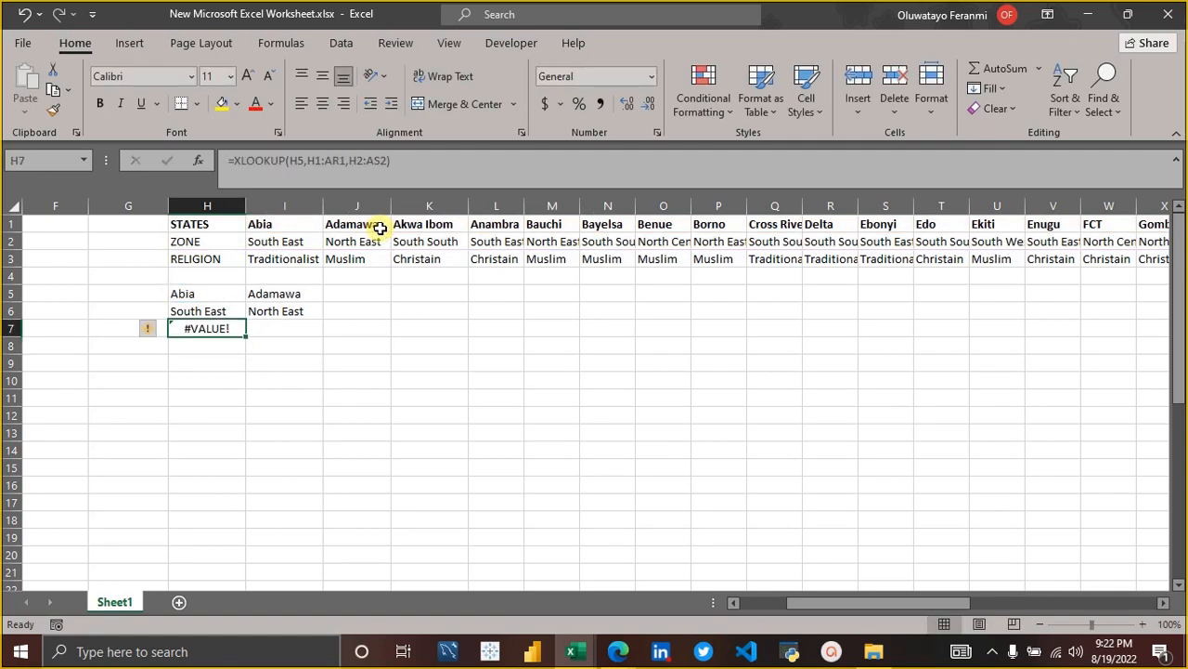
click(408, 161)
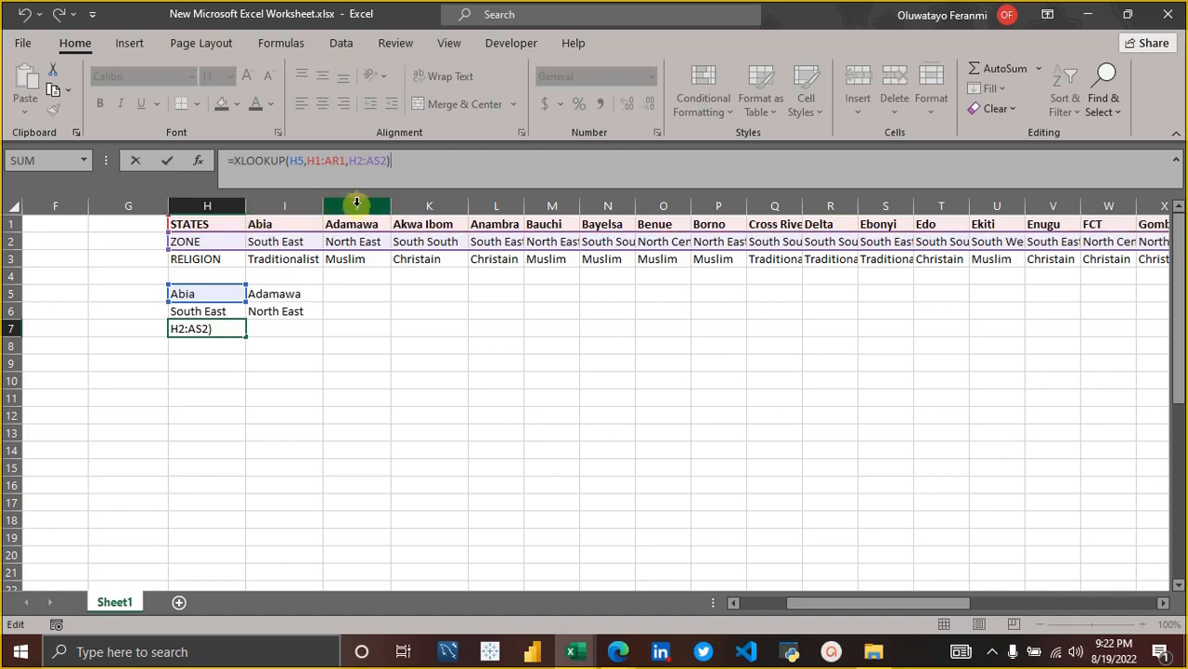
scroll(617, 234, right, 3)
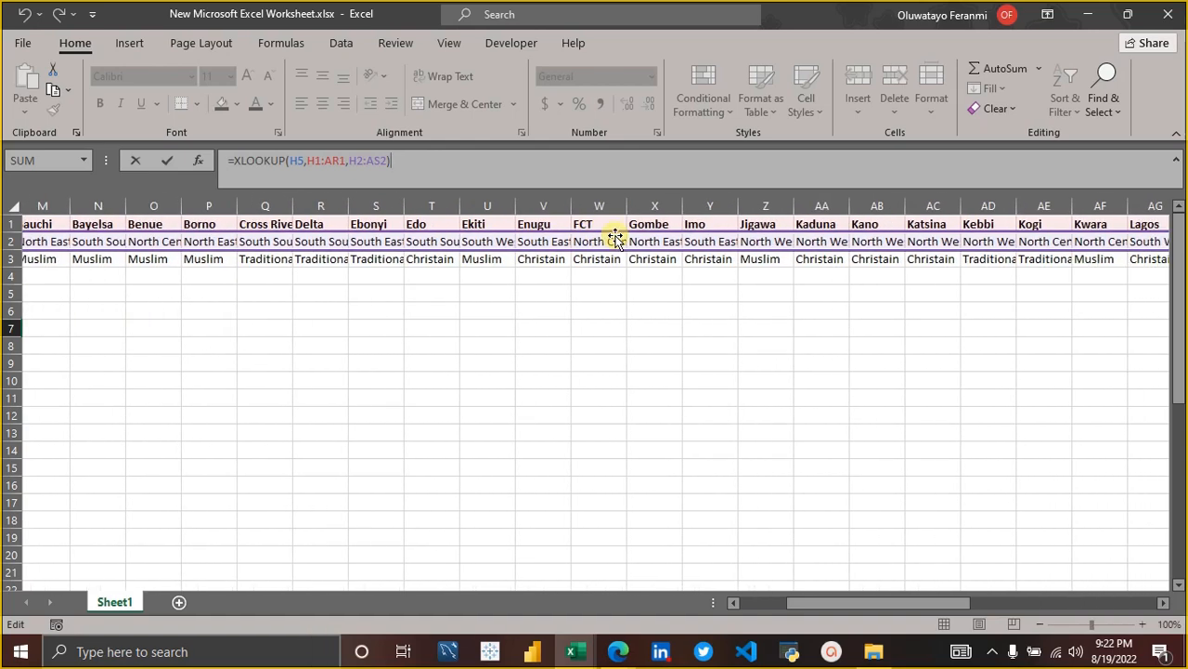
scroll(616, 238, right, 3)
scroll(617, 238, left, 4)
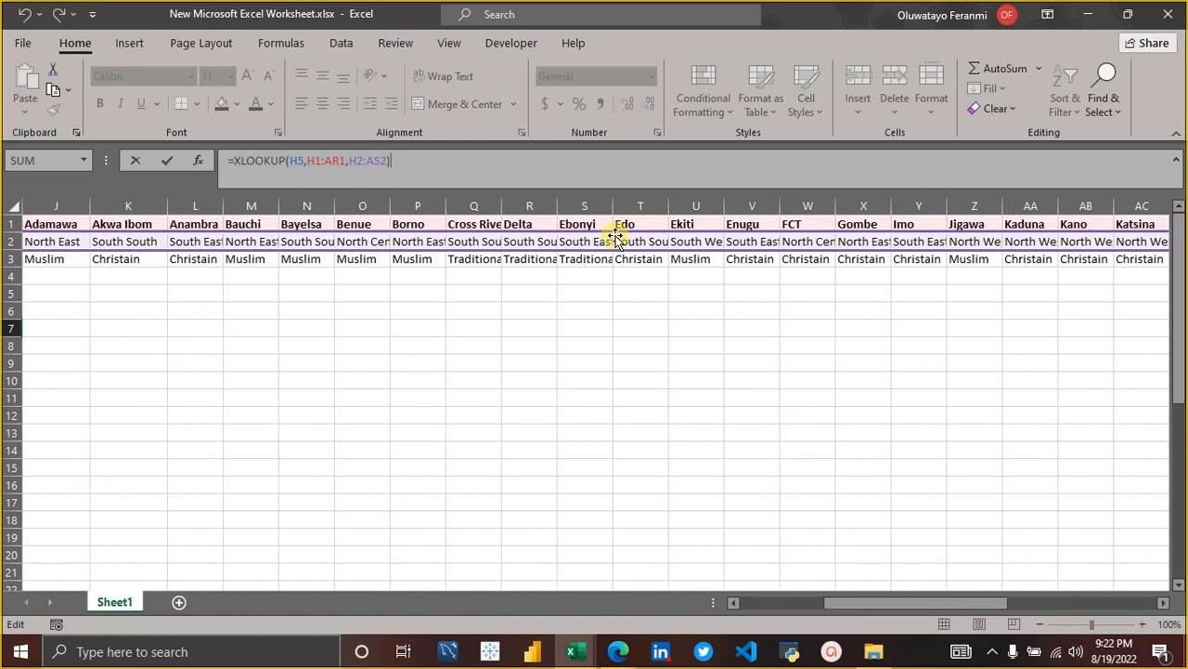
scroll(616, 236, left, 2)
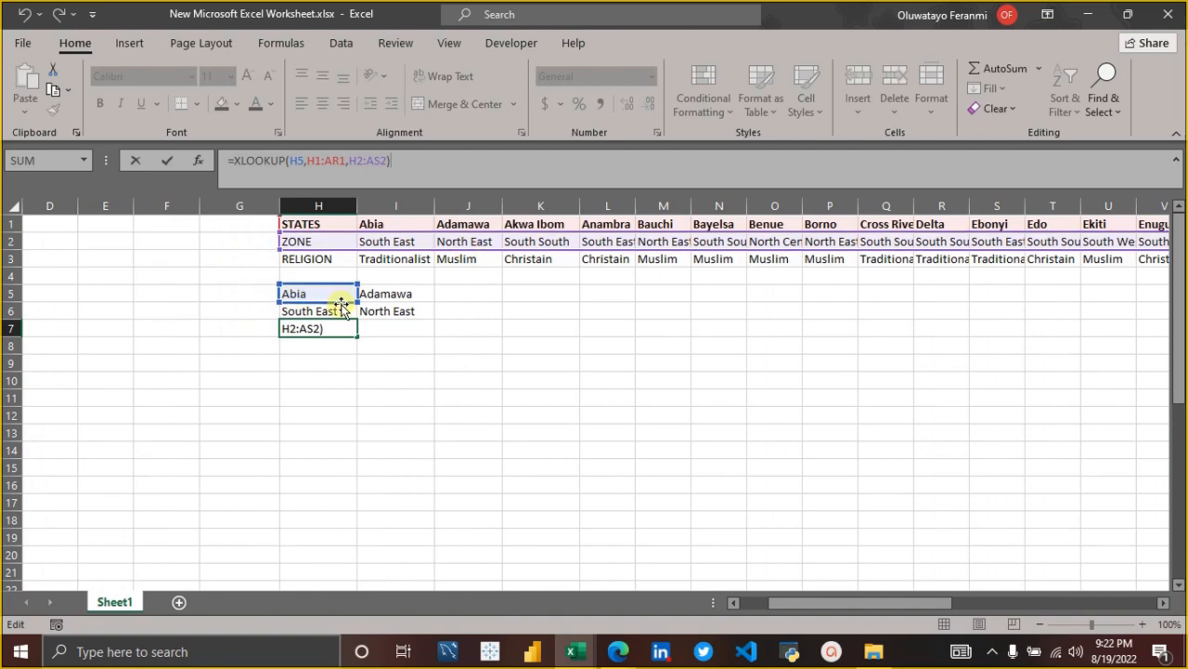
key(BackSpace)
key(BackSpace)
key(BackSpace)
key(BackSpace)
key(BackSpace)
key(BackSpace)
key(BackSpace)
key(BackSpace)
key(BackSpace)
key(BackSpace)
key(BackSpace)
key(BackSpace)
key(BackSpace)
key(BackSpace)
key(BackSpace)
key(BackSpace)
key(BackSpace)
key(BackSpace)
key(BackSpace)
key(BackSpace)
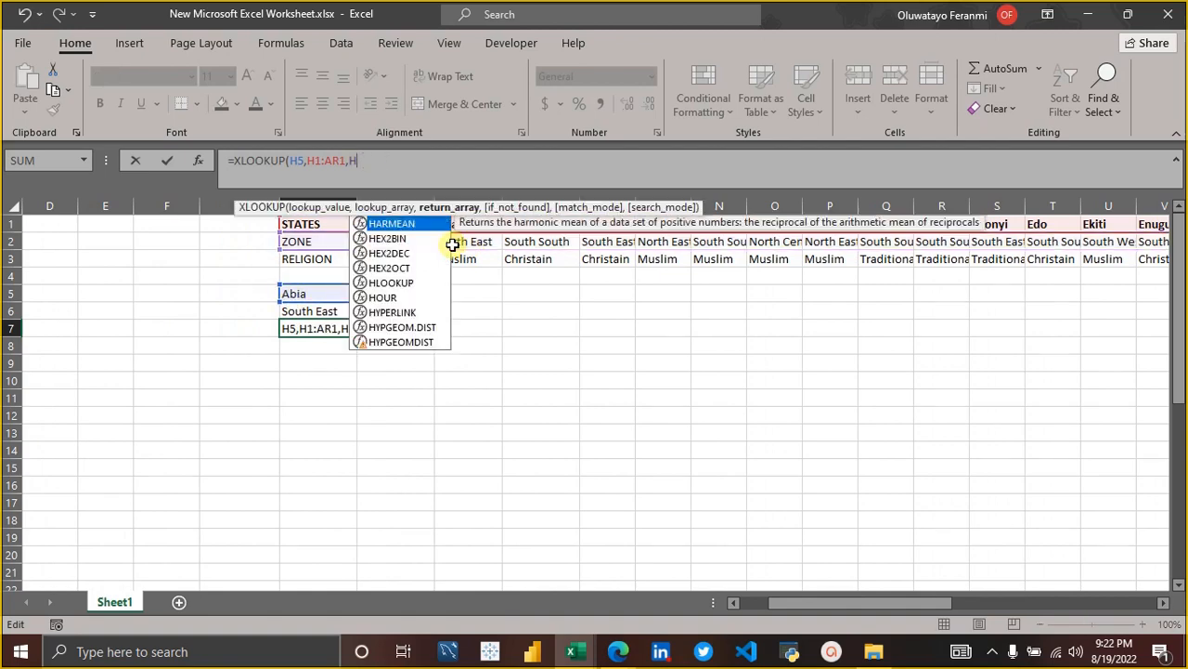
key(Return)
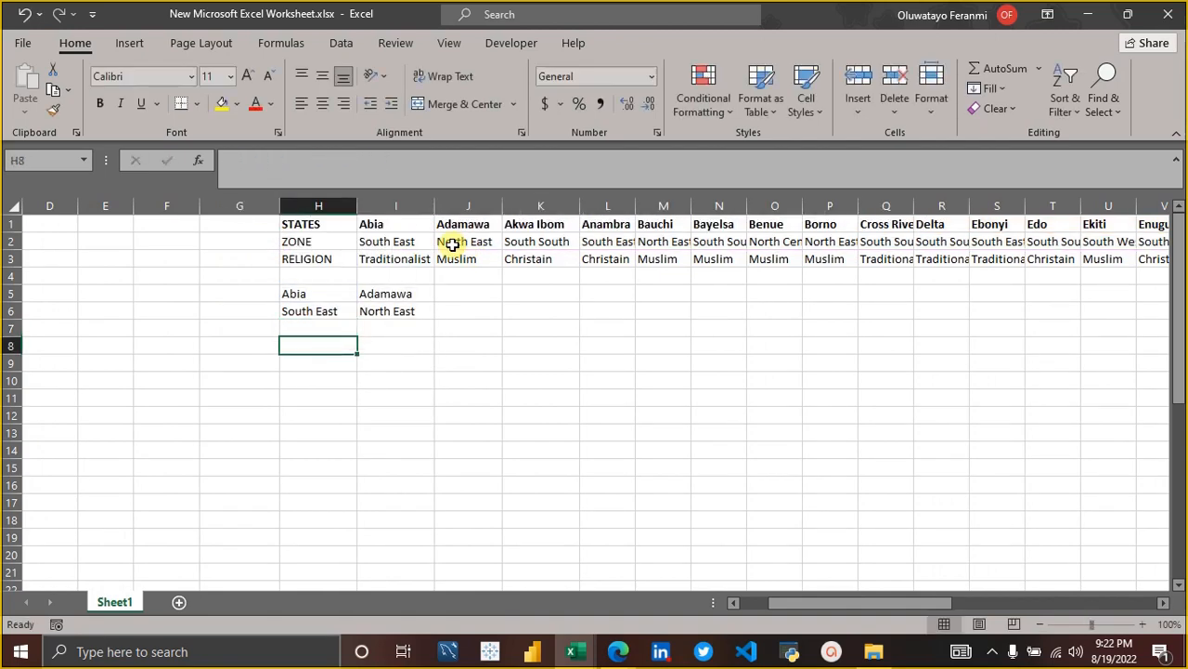
Start an XLOOKUP formula in H8 with H5, the Abia cell, as the lookup value.
text(=)
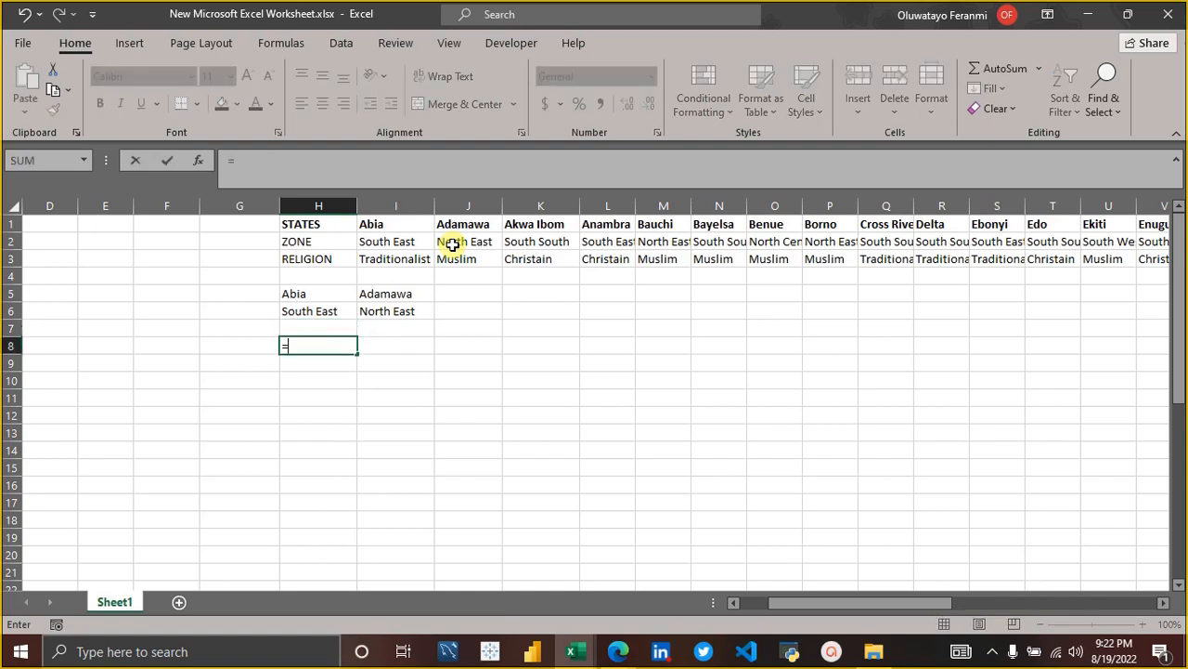
text(x)
key(Down)
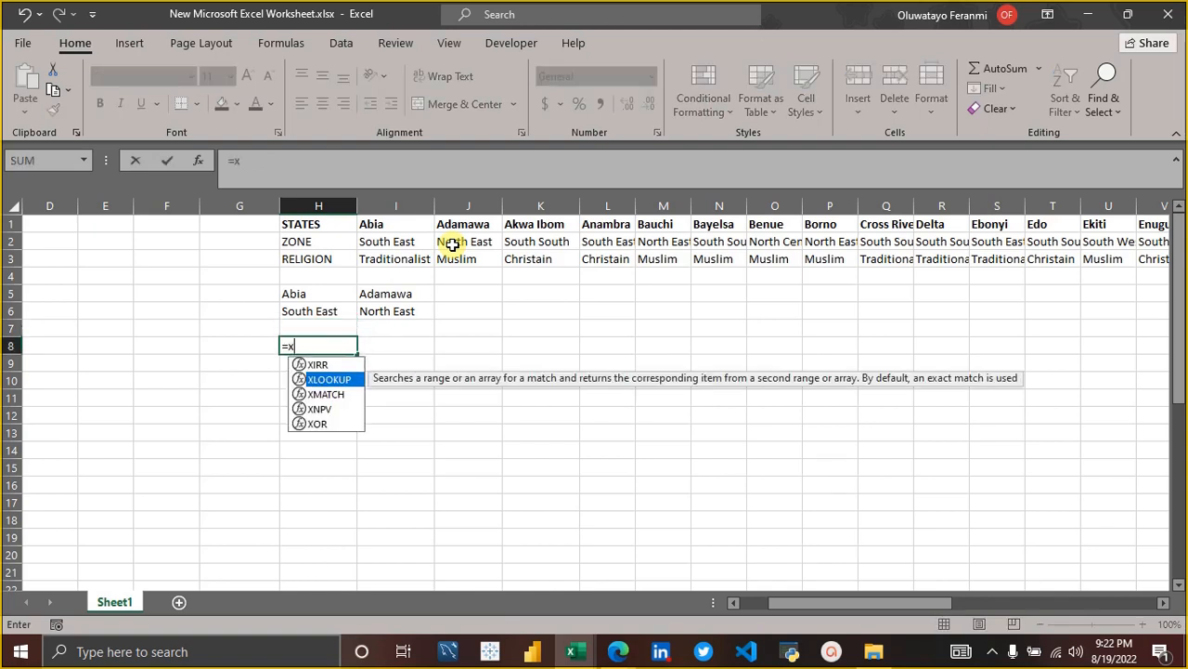
key(Tab)
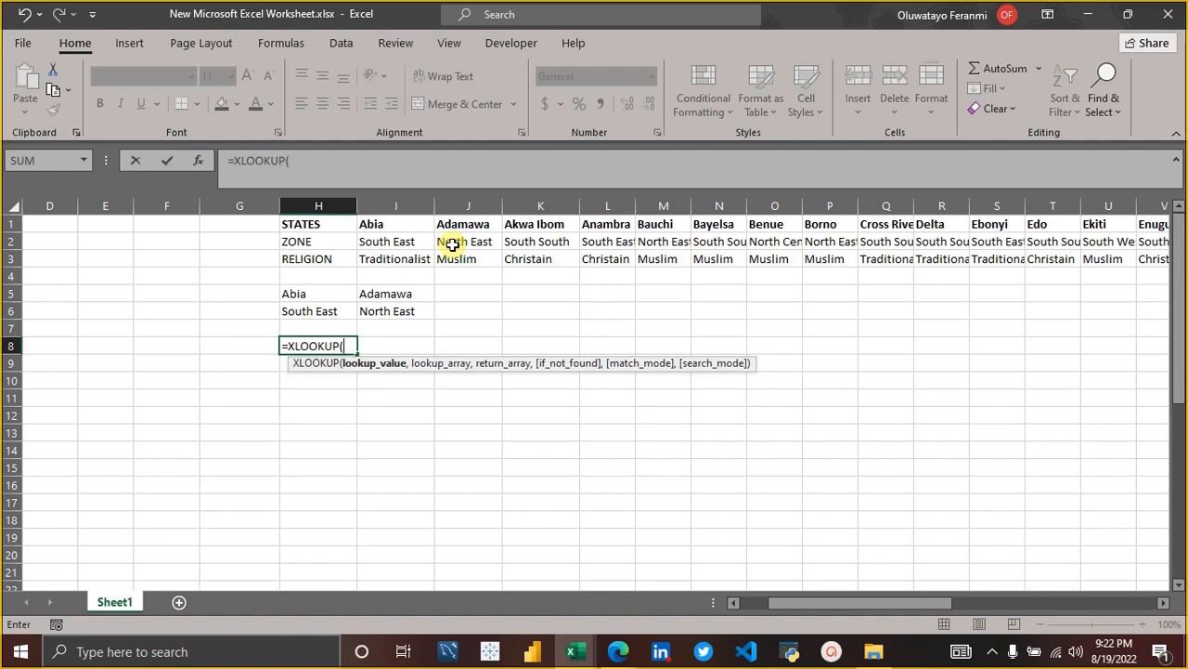
click(339, 295)
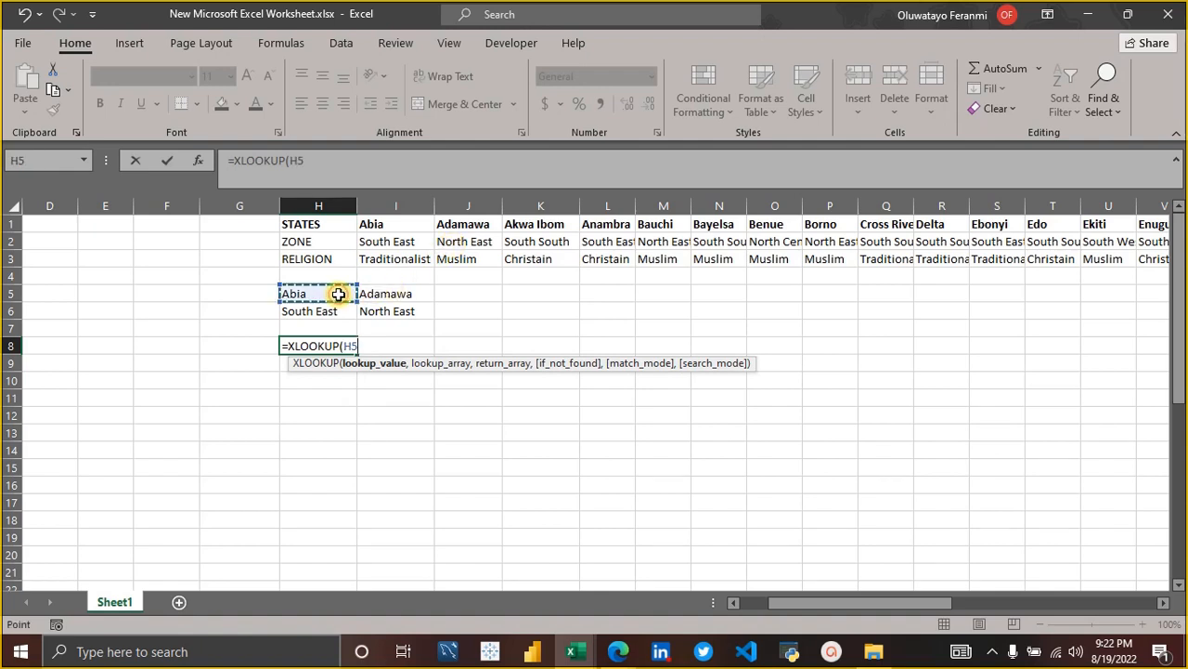
text(,)
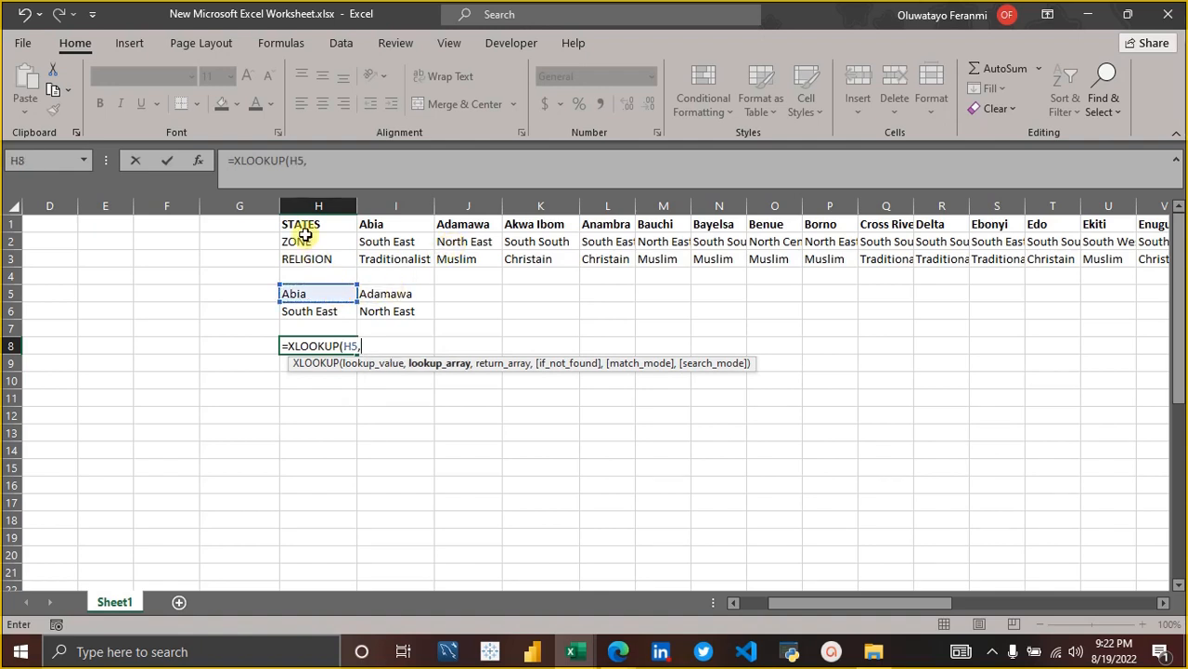
Set the lookup array of the H8 formula to the states header row from STATES to Yobe, H1:AR1.
click(386, 221)
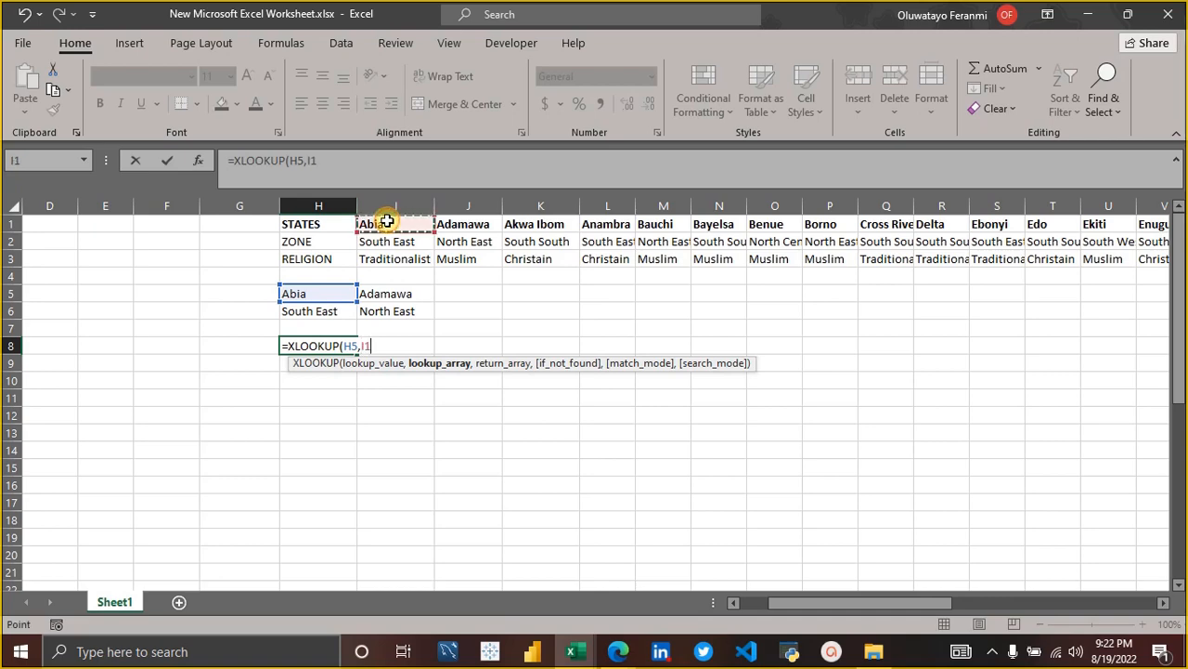
key(shift+Left)
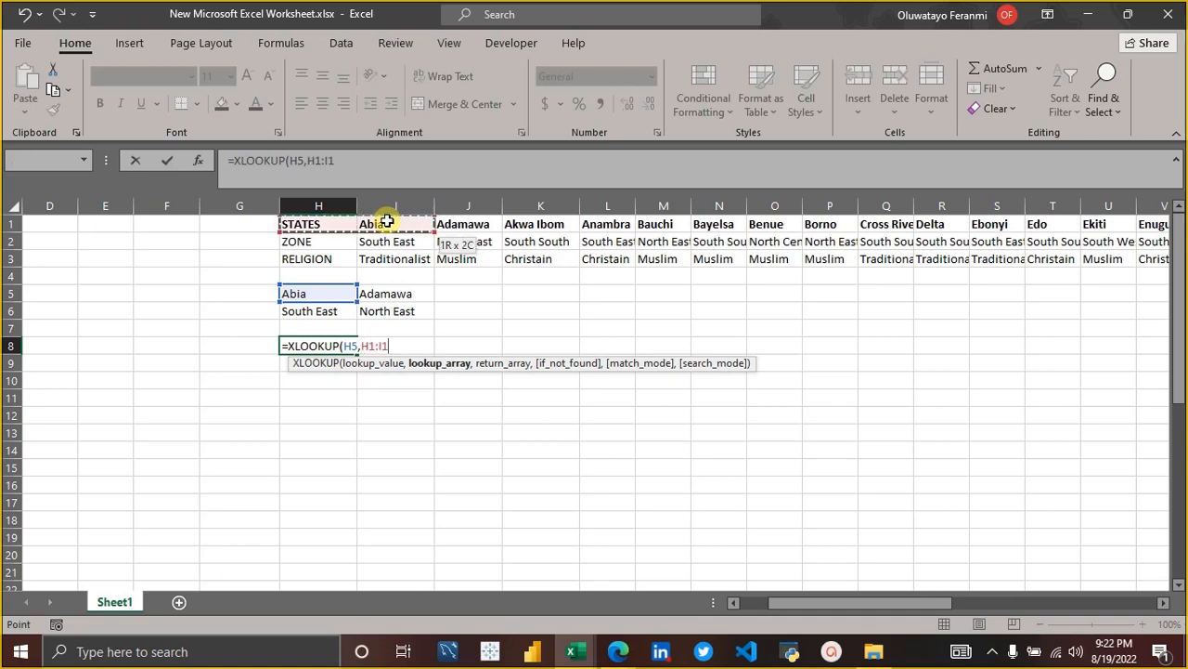
key(ctrl+shift+Right)
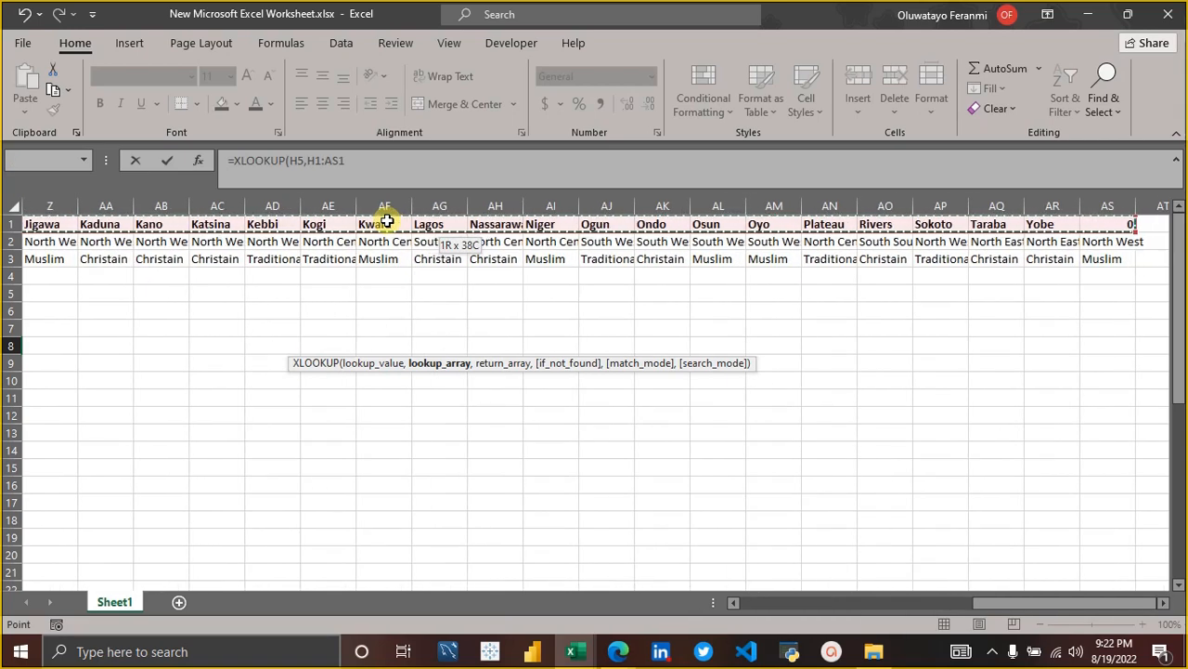
key(shift+Left)
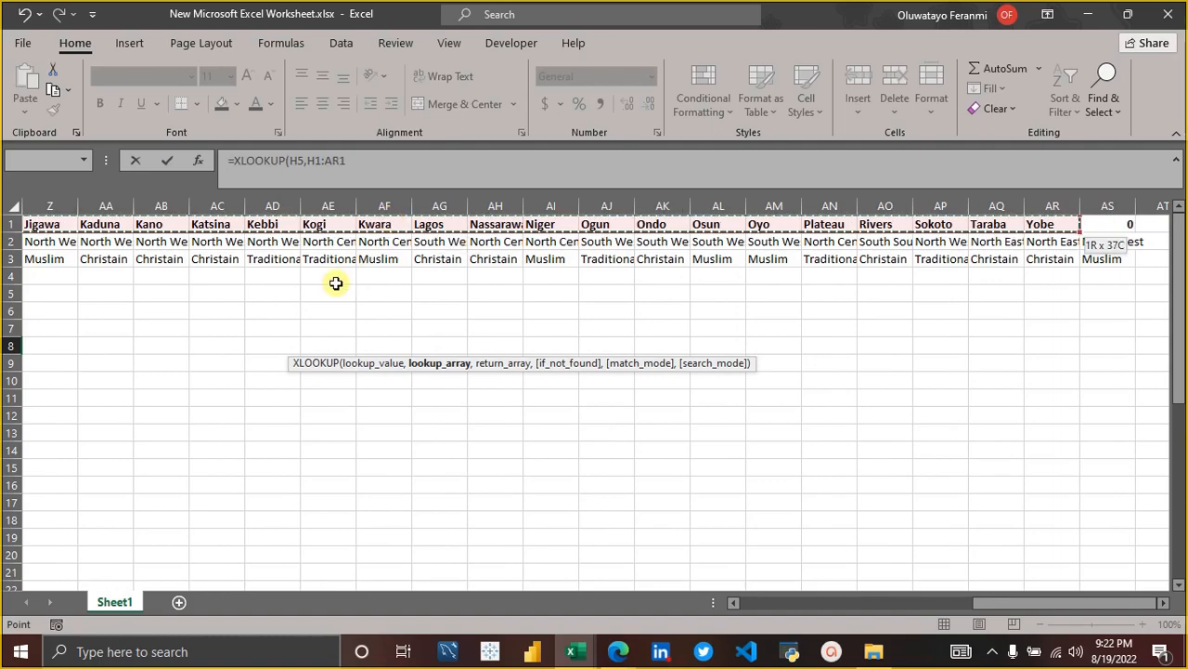
scroll(335, 283, left, 7)
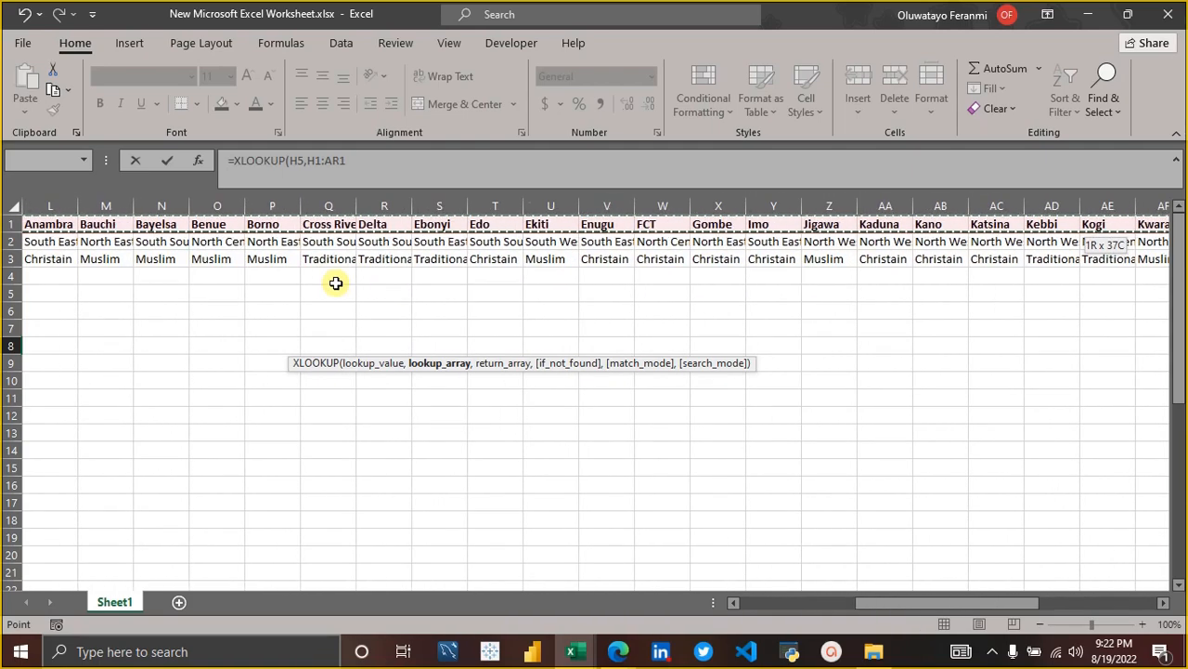
scroll(335, 283, left, 5)
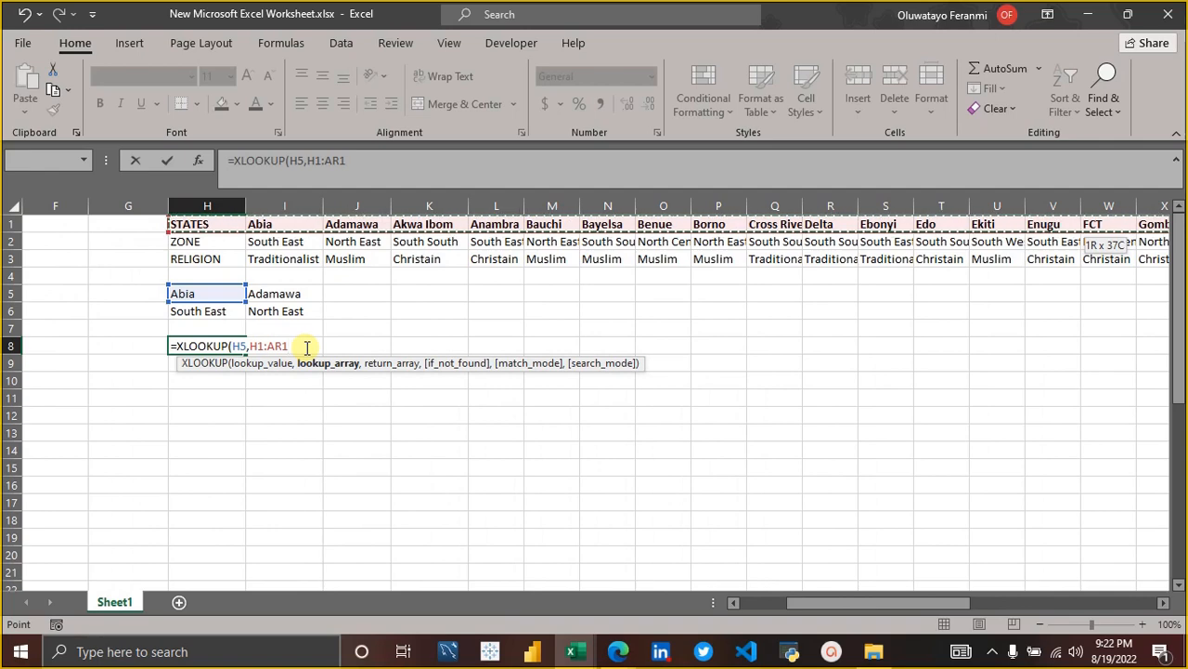
text(,)
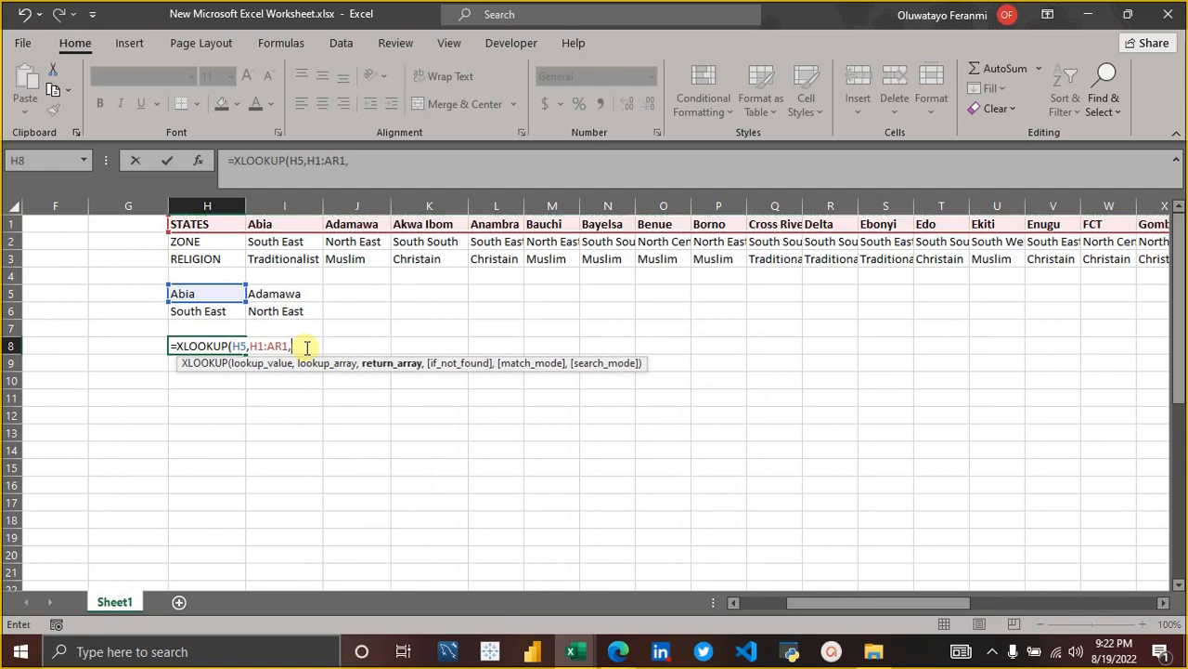
Set the return array to the zone row, H2:AS2, and enter the XLOOKUP formula in H8.
click(191, 241)
key(ctrl+shift+Right)
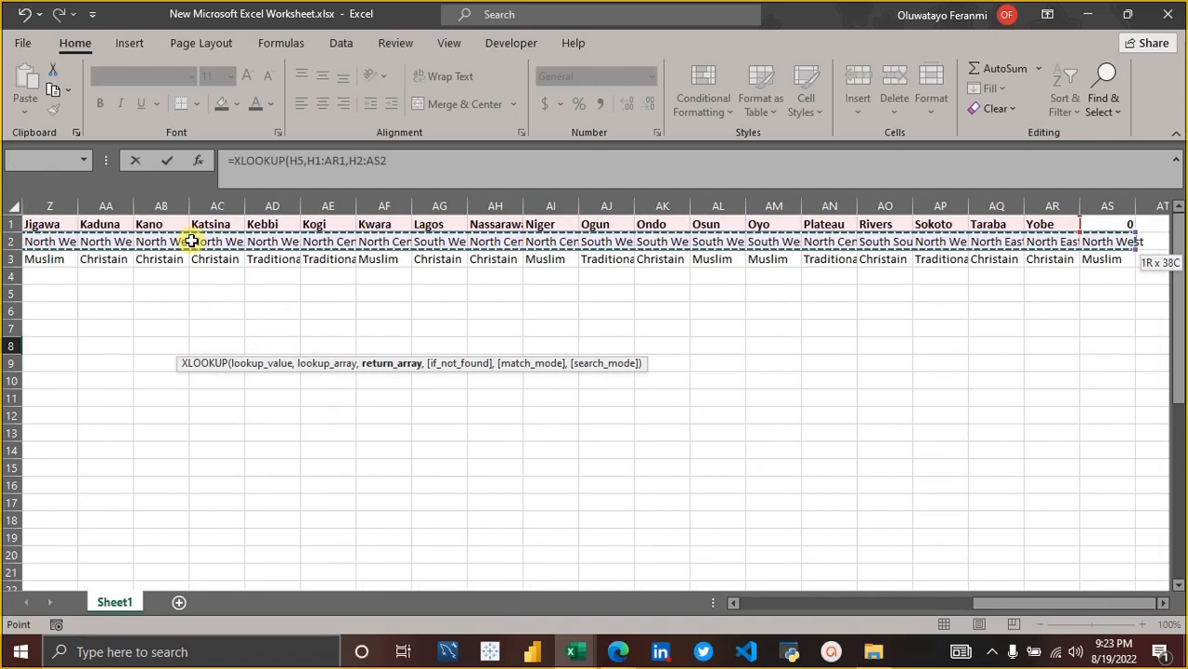
scroll(191, 240, left, 6)
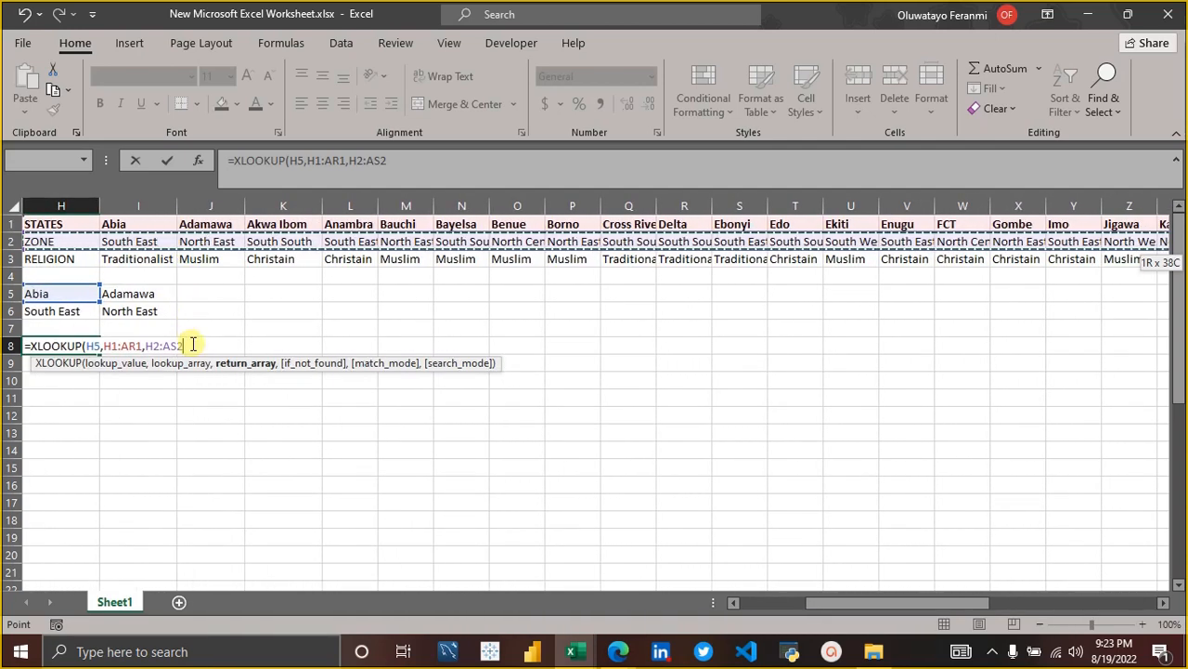
text(,)
key(BackSpace)
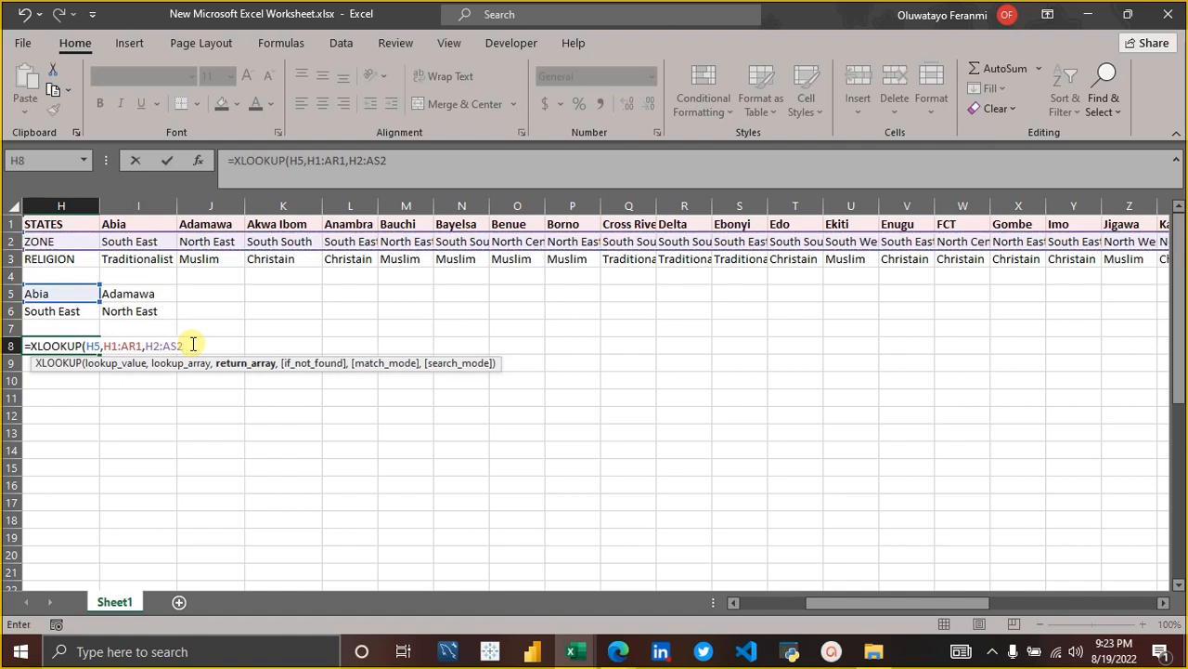
text())
key(Return)
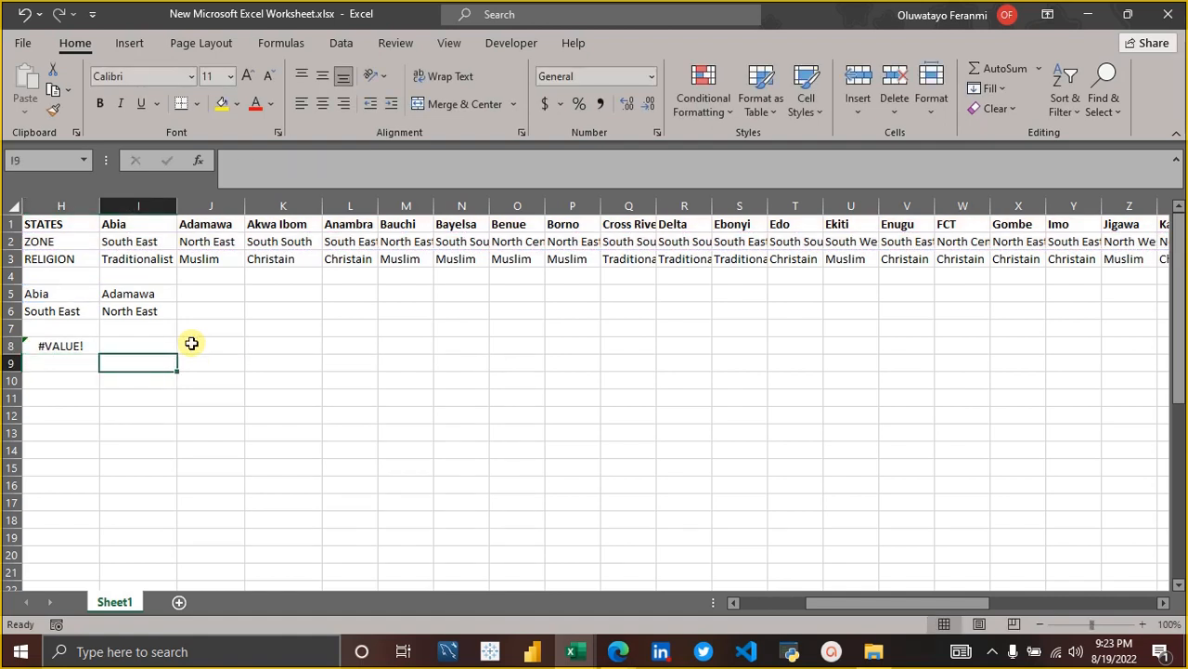
Replace the H5 reference in the H8 formula with the text "abia", as =XLOOKUP("abia",H1:AR1,H2:AS2).
scroll(192, 344, left, 1)
key(Up)
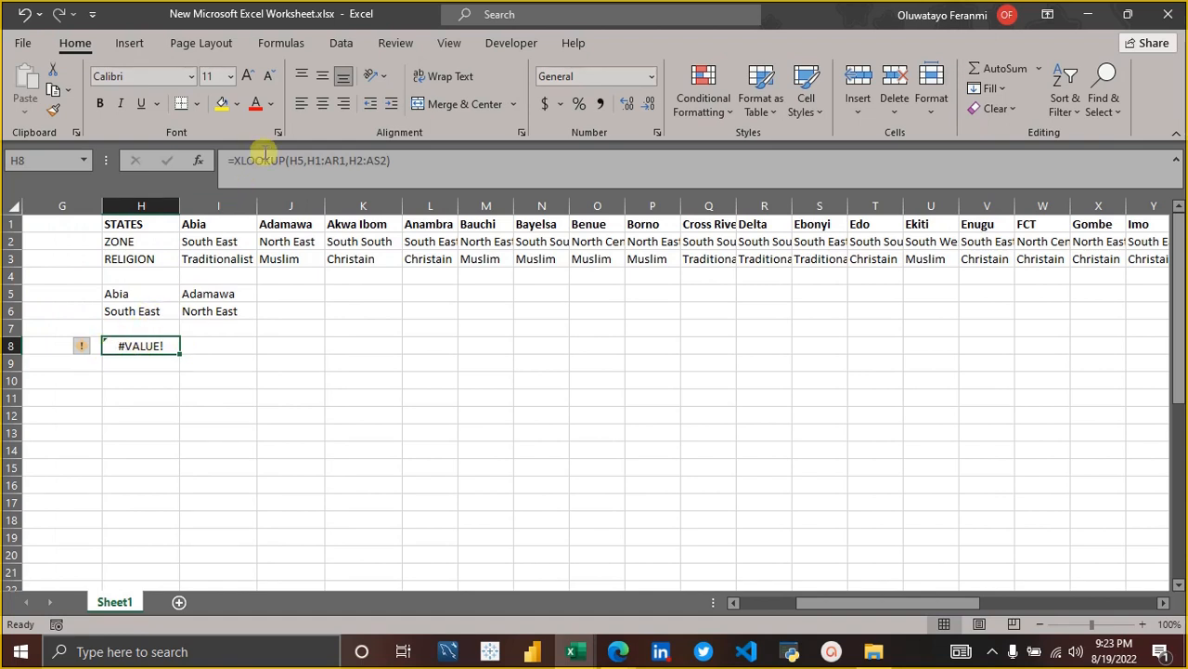
click(299, 160)
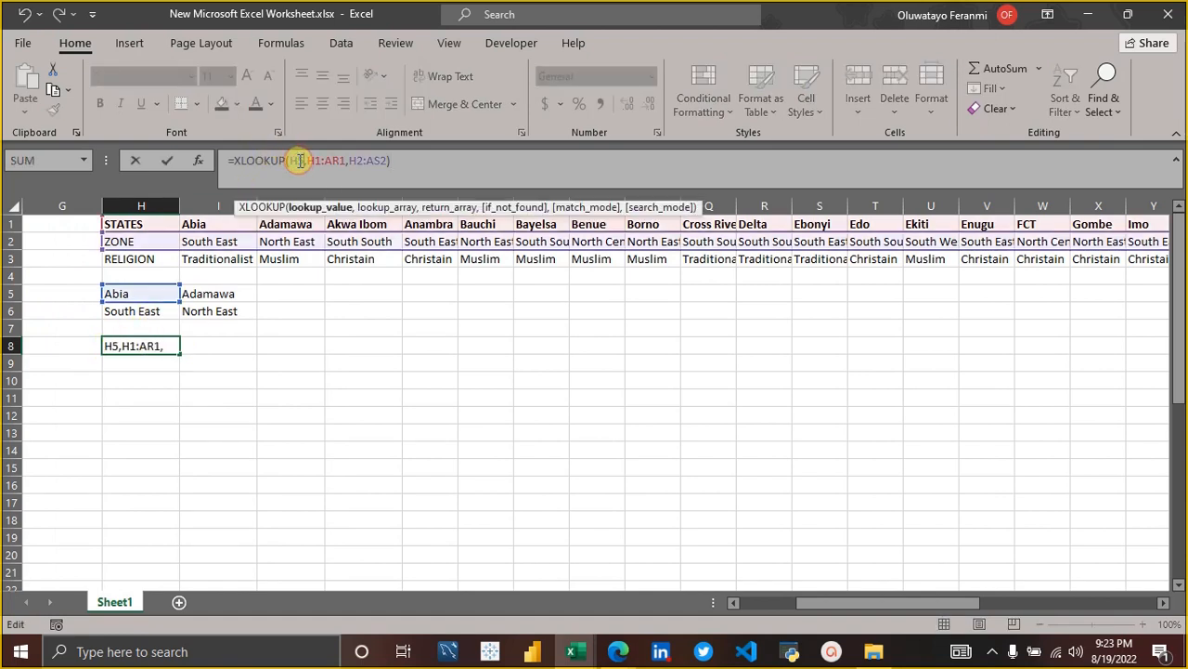
key(BackSpace)
key(BackSpace)
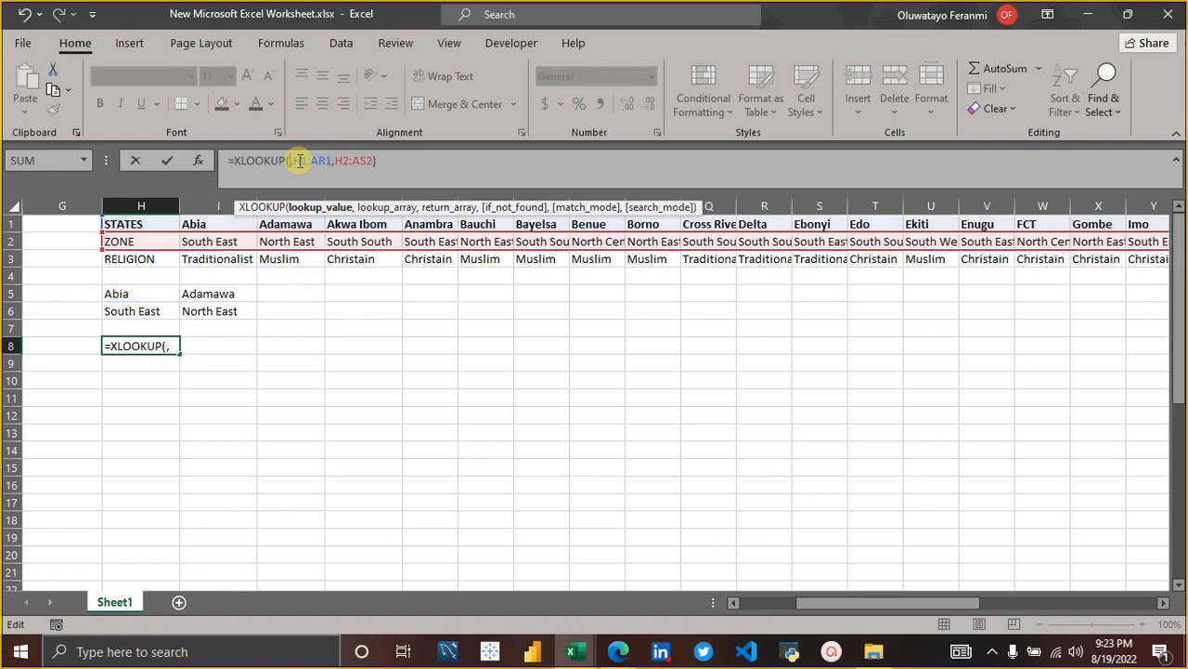
text(")
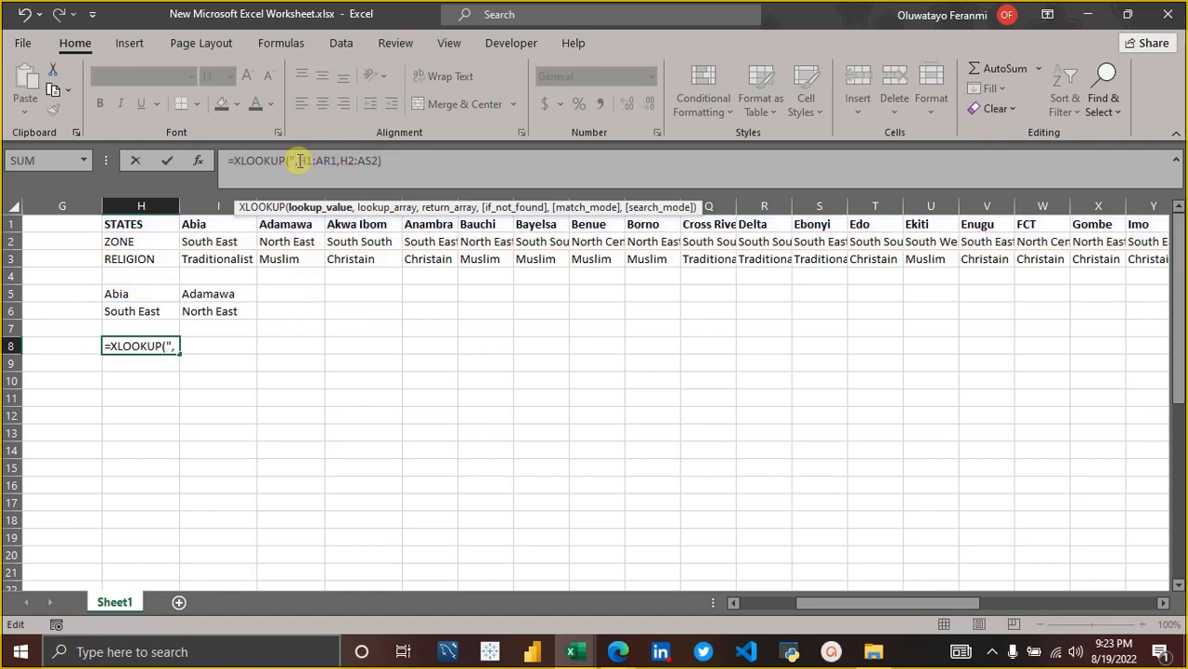
text(abia")
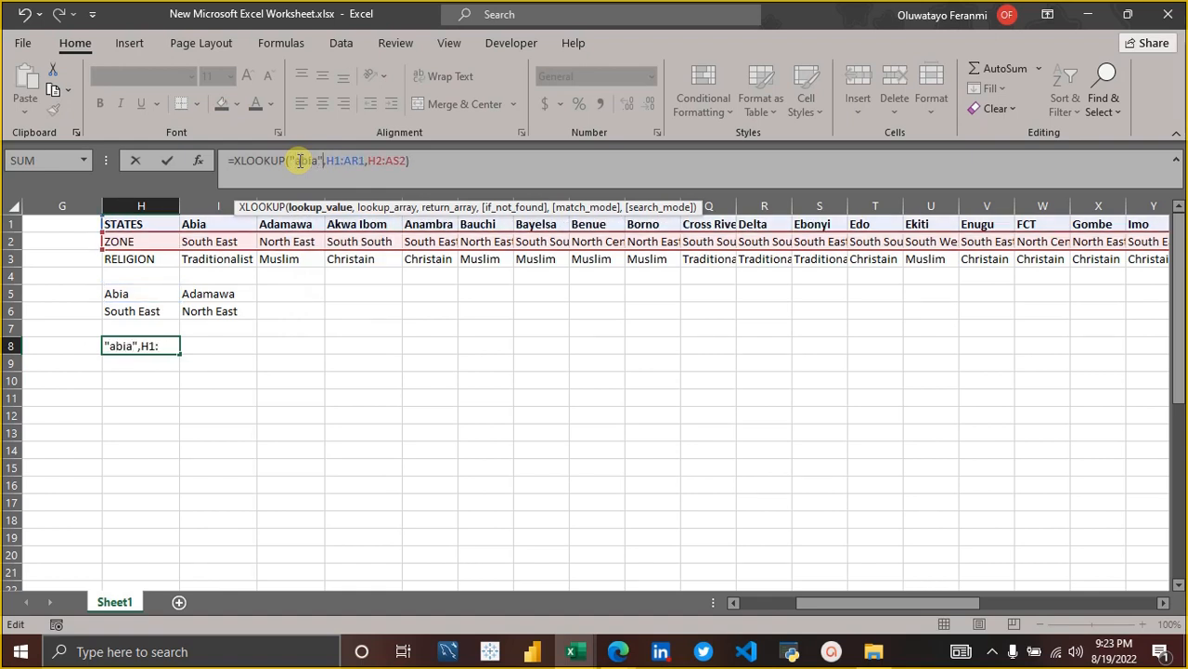
key(Return)
Delete the XLOOKUP formula from H8.
key(Up)
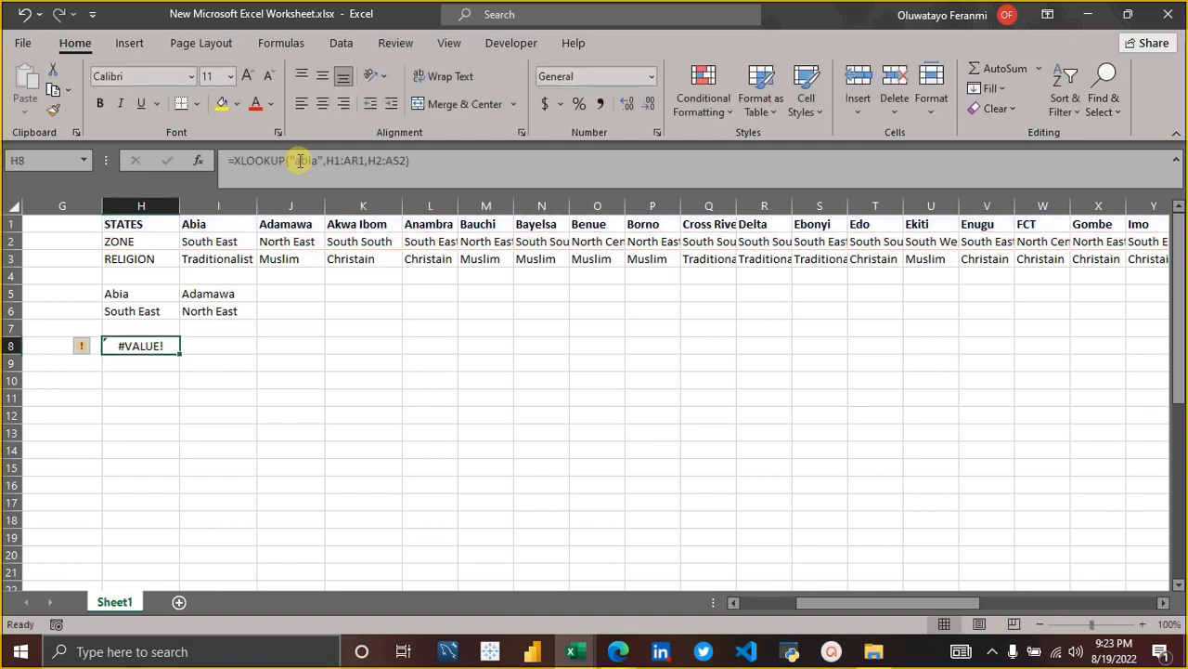
key(BackSpace)
key(Up)
key(Down)
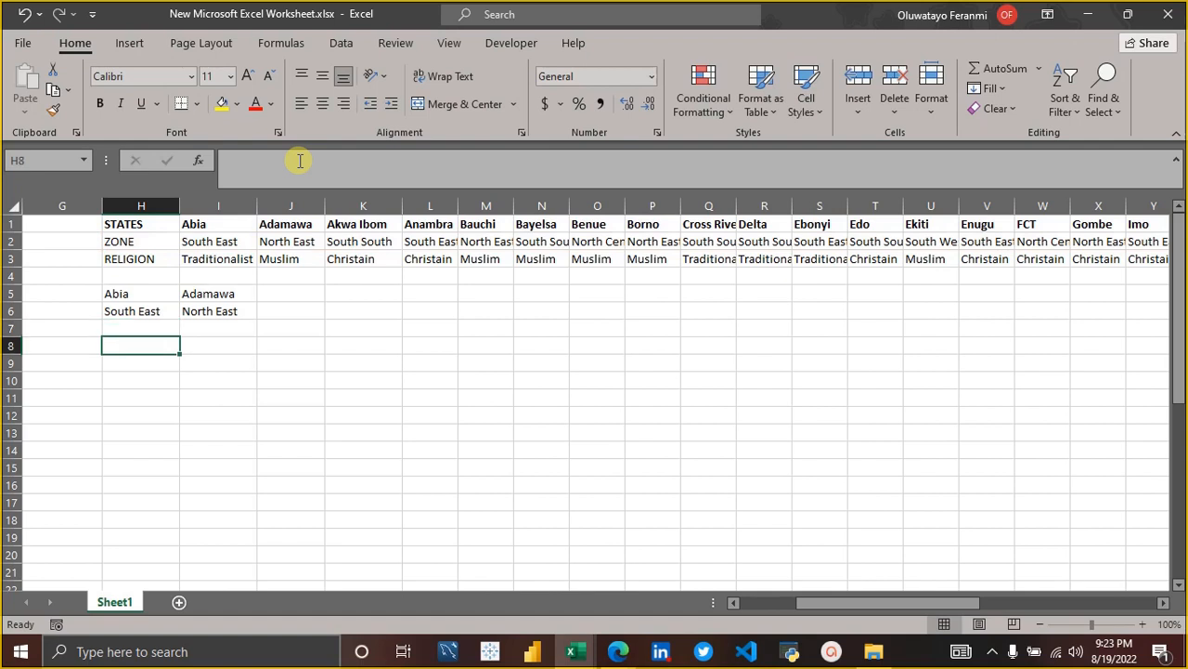
key(Up)
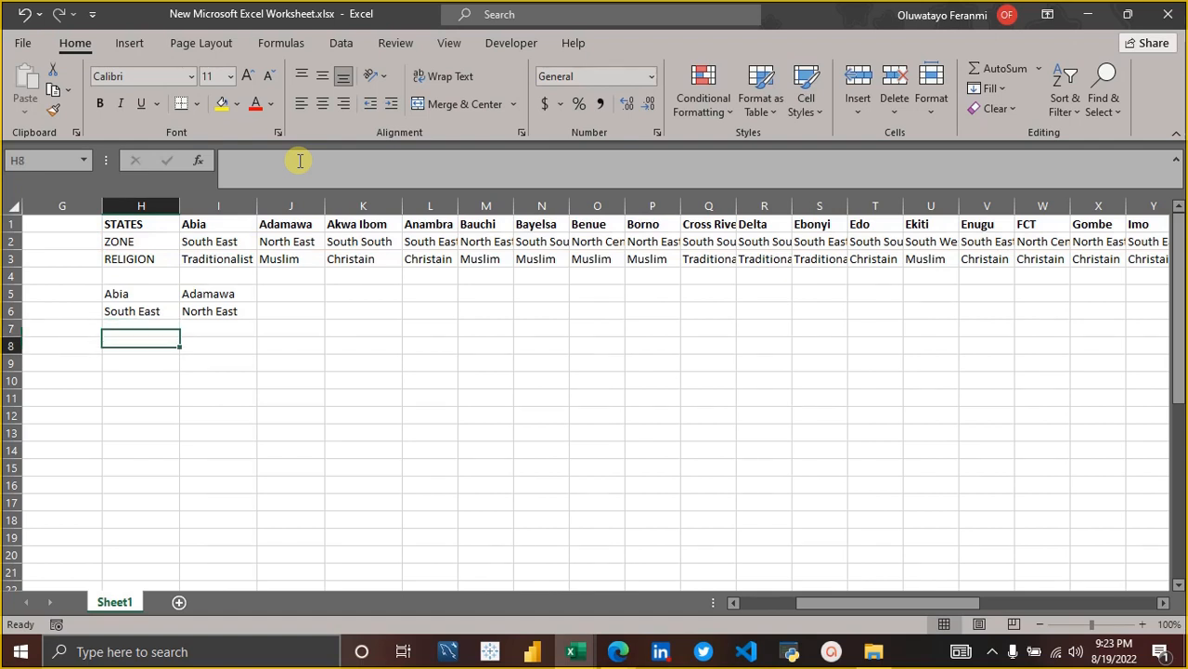
key(Down)
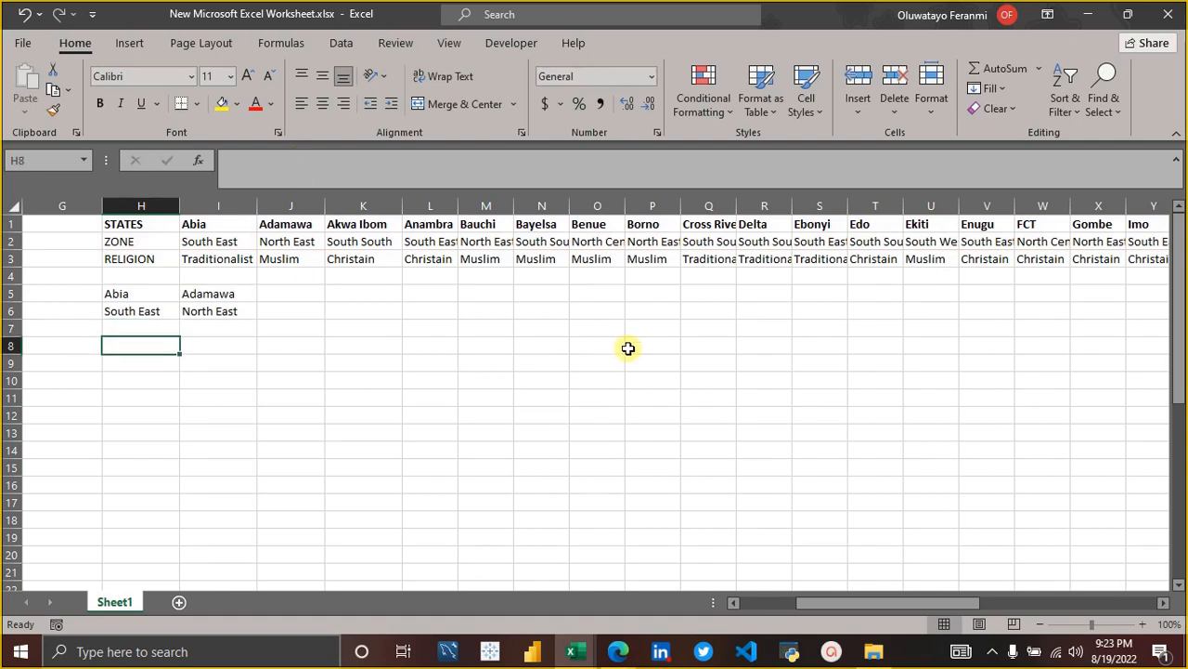
scroll(300, 380, left, 5)
scroll(300, 380, left, 2)
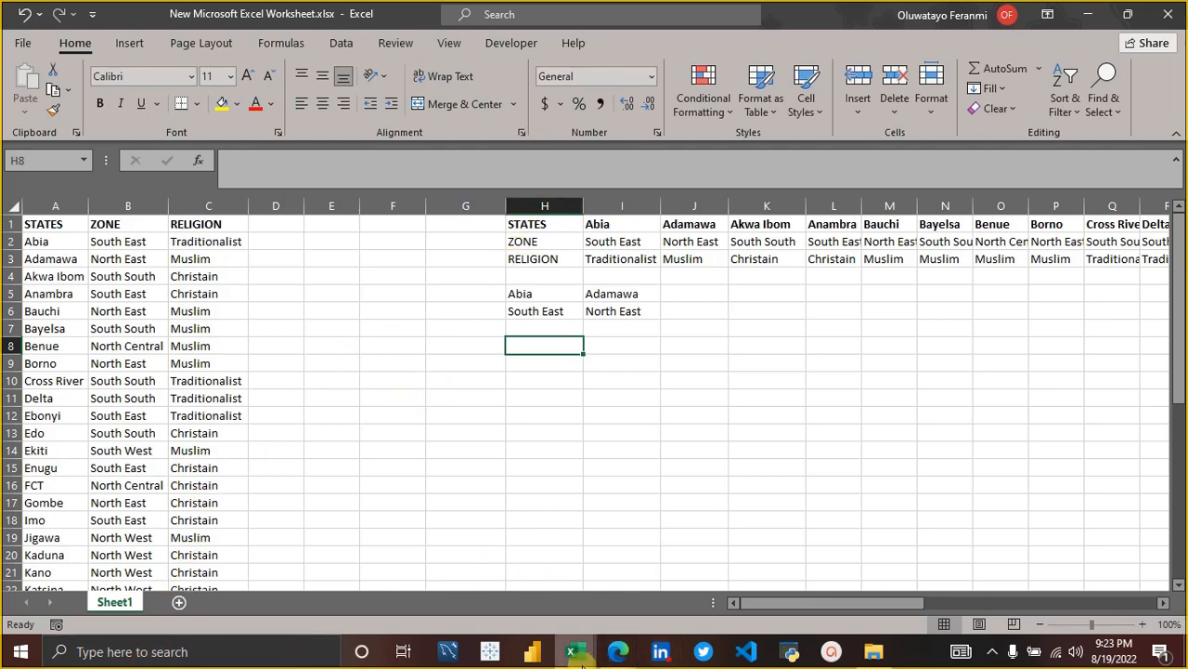
mouse_move(576, 650)
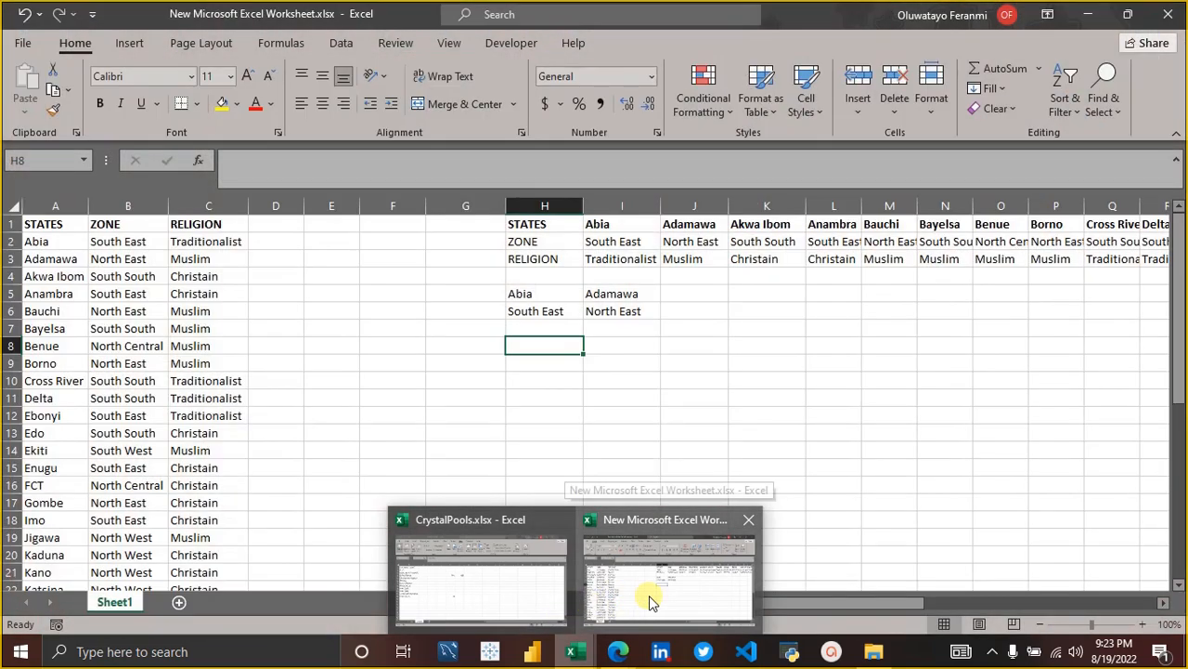
click(649, 595)
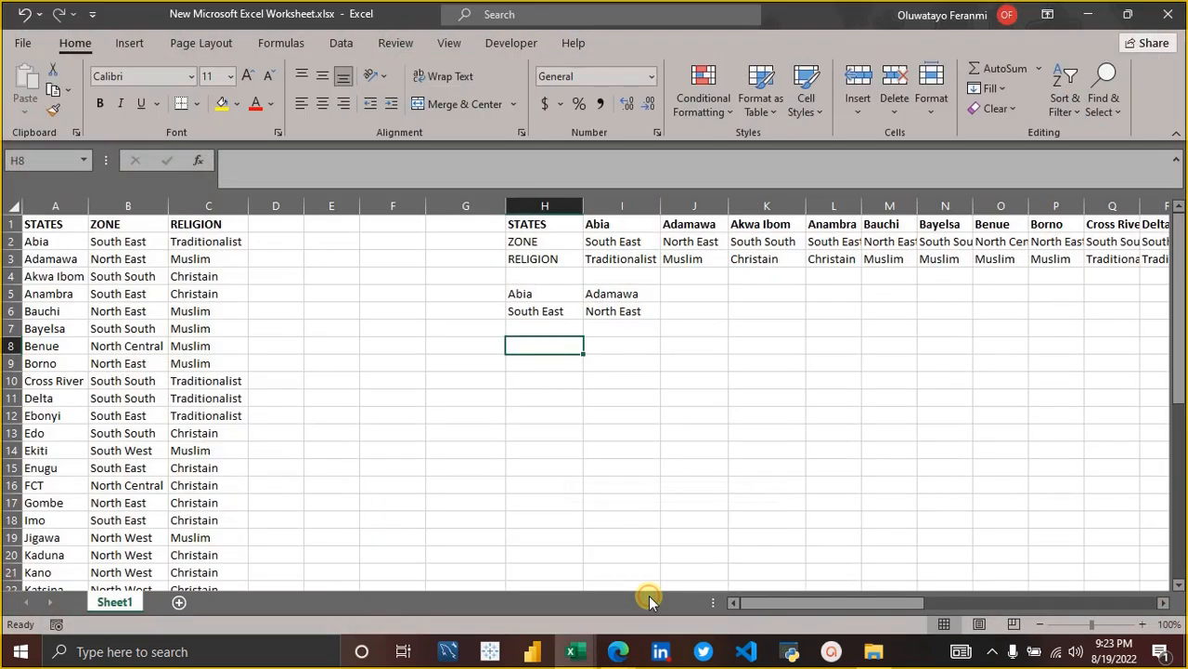
Close New Microsoft Excel Worksheet.xlsx without saving its changes and return to the CrystalPools.xlsx workbook.
click(572, 650)
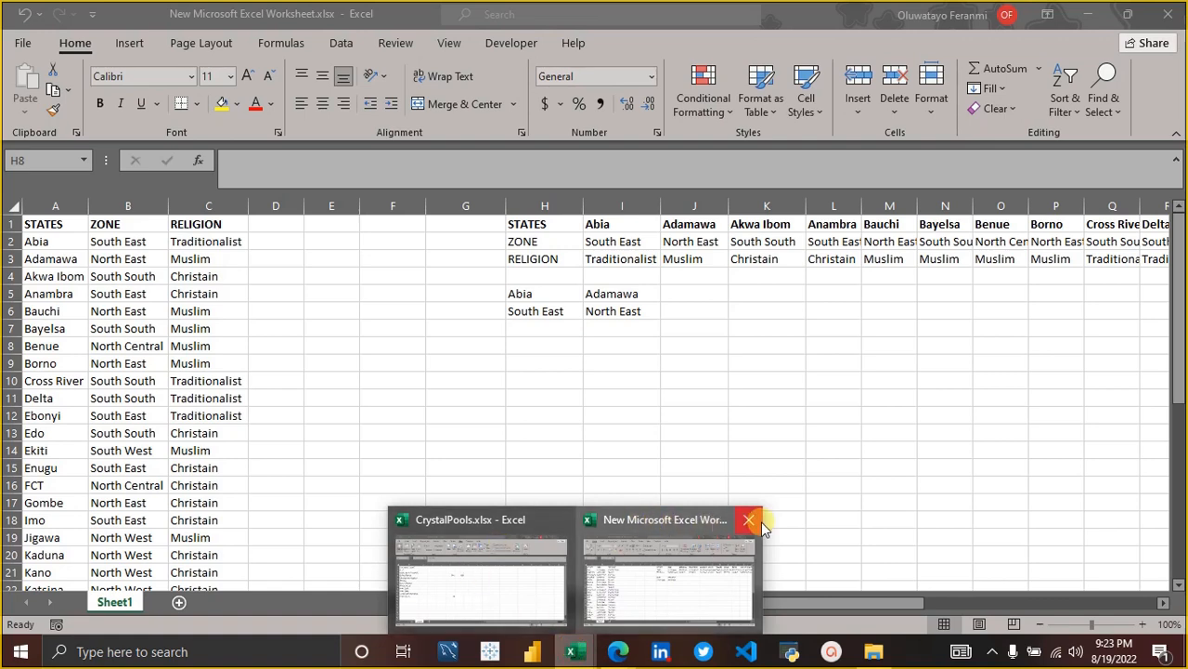
click(749, 519)
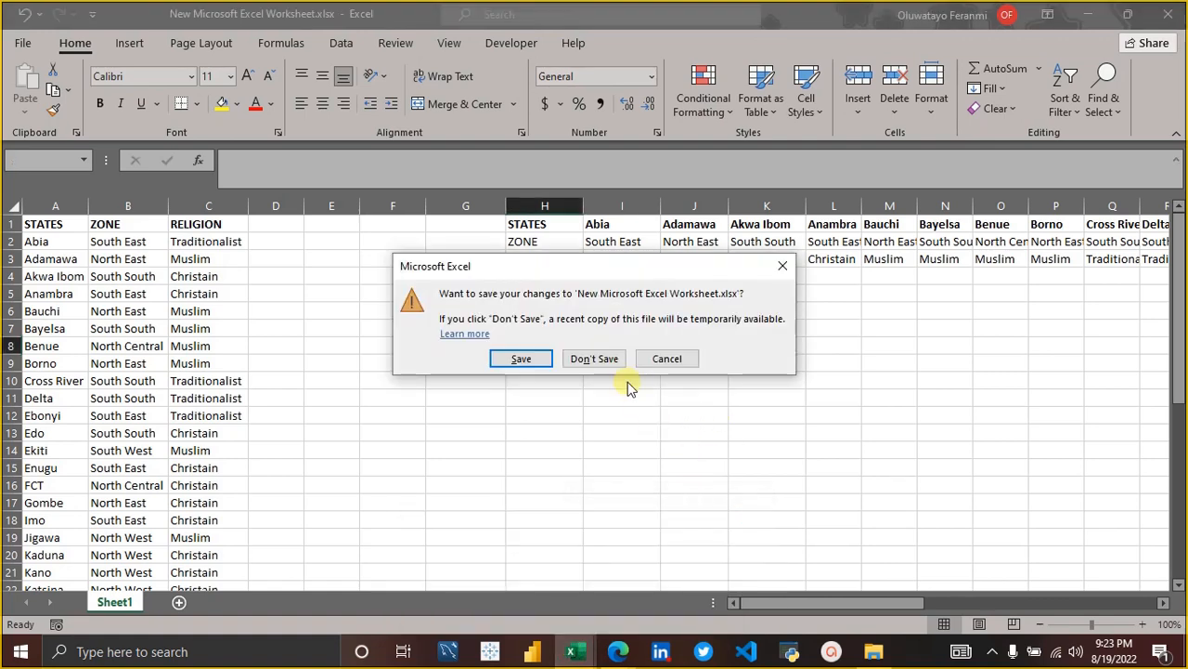
click(595, 359)
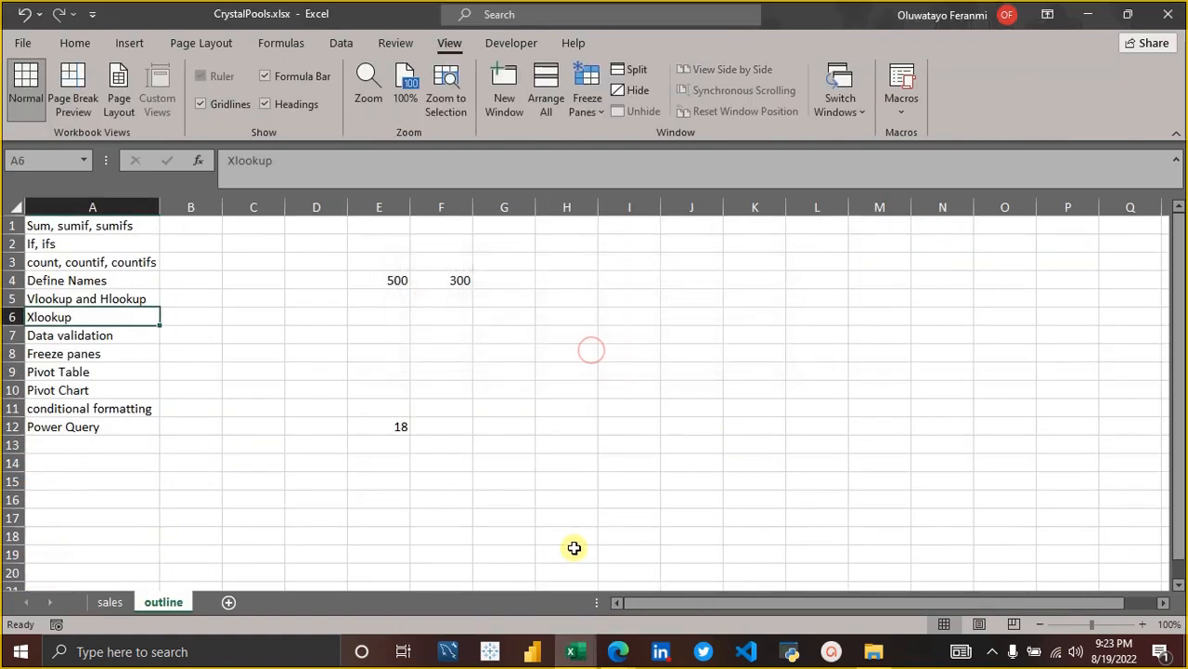
mouse_move(573, 654)
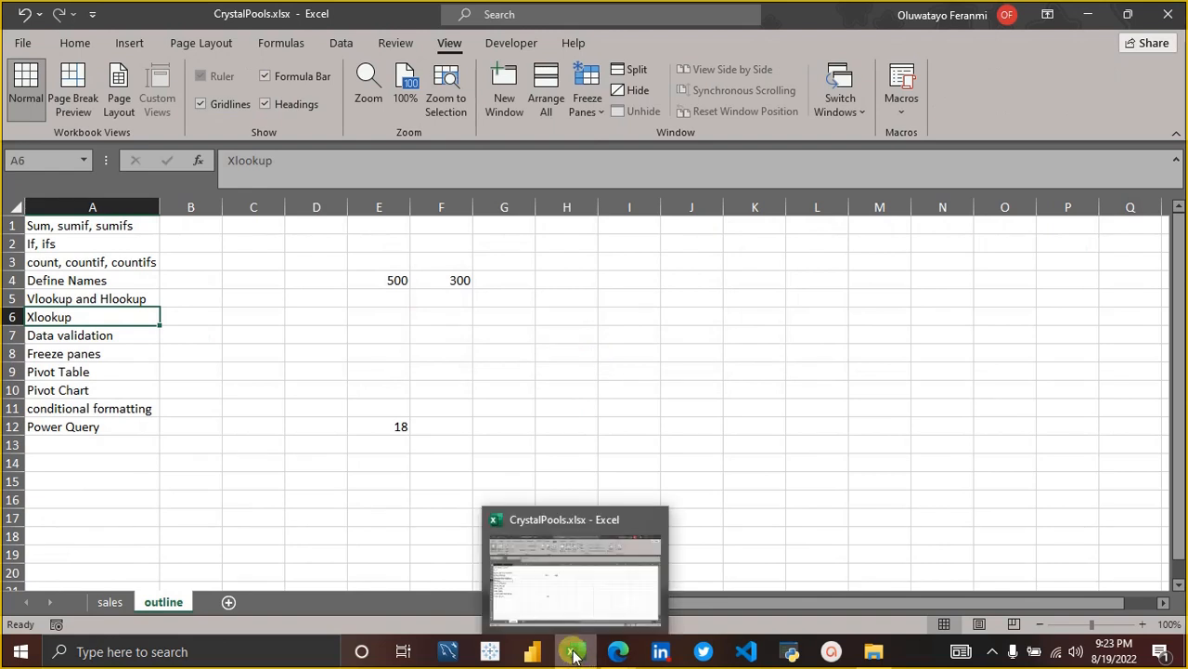
click(547, 600)
click(78, 301)
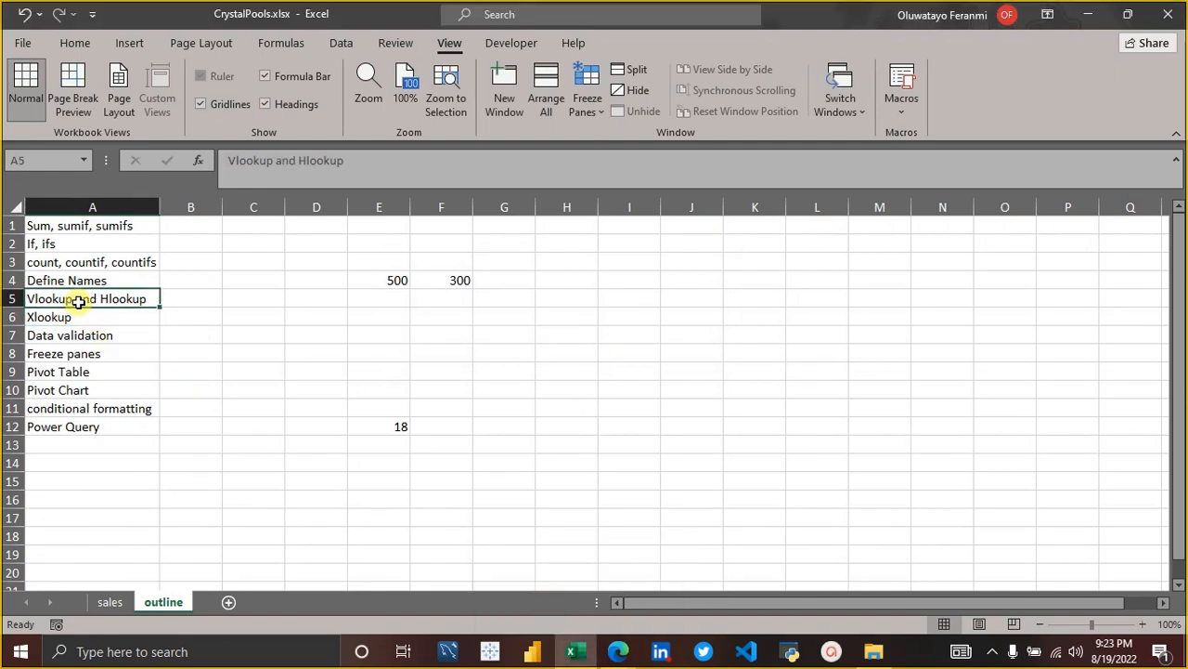
click(79, 310)
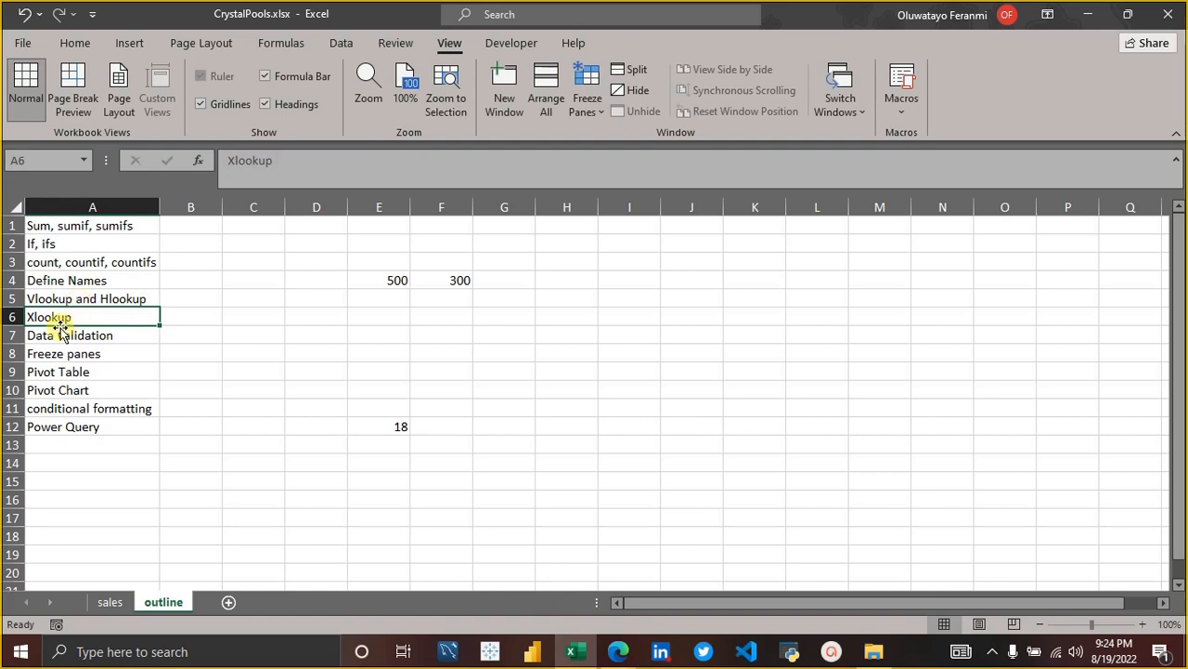
click(82, 336)
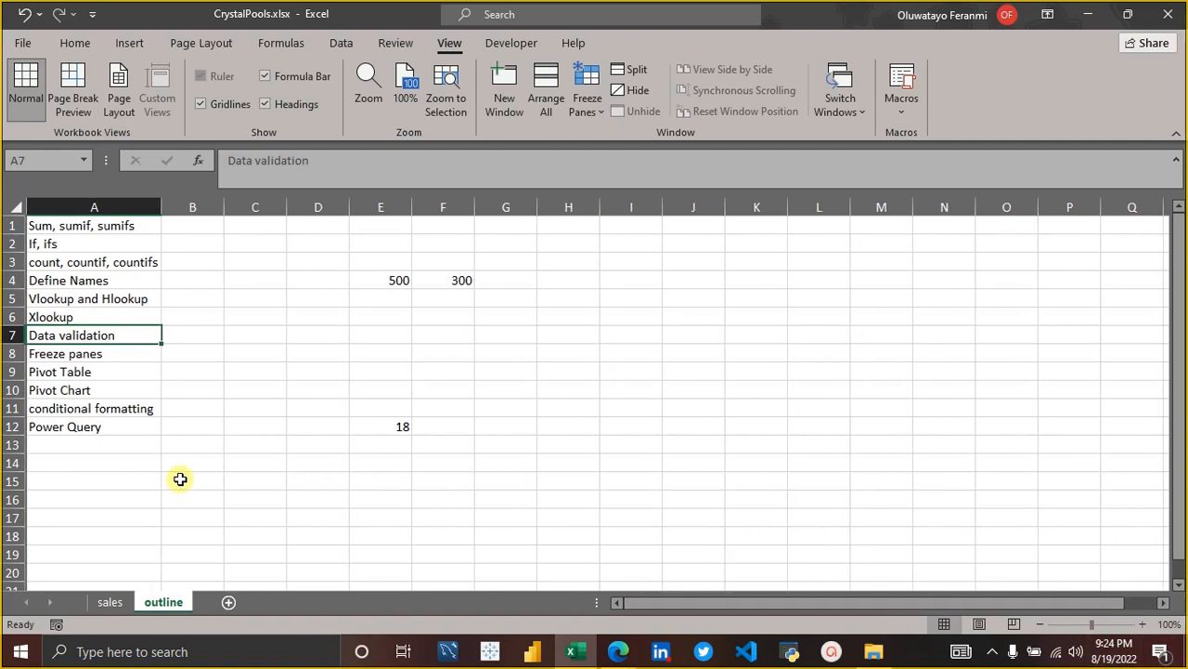
click(71, 46)
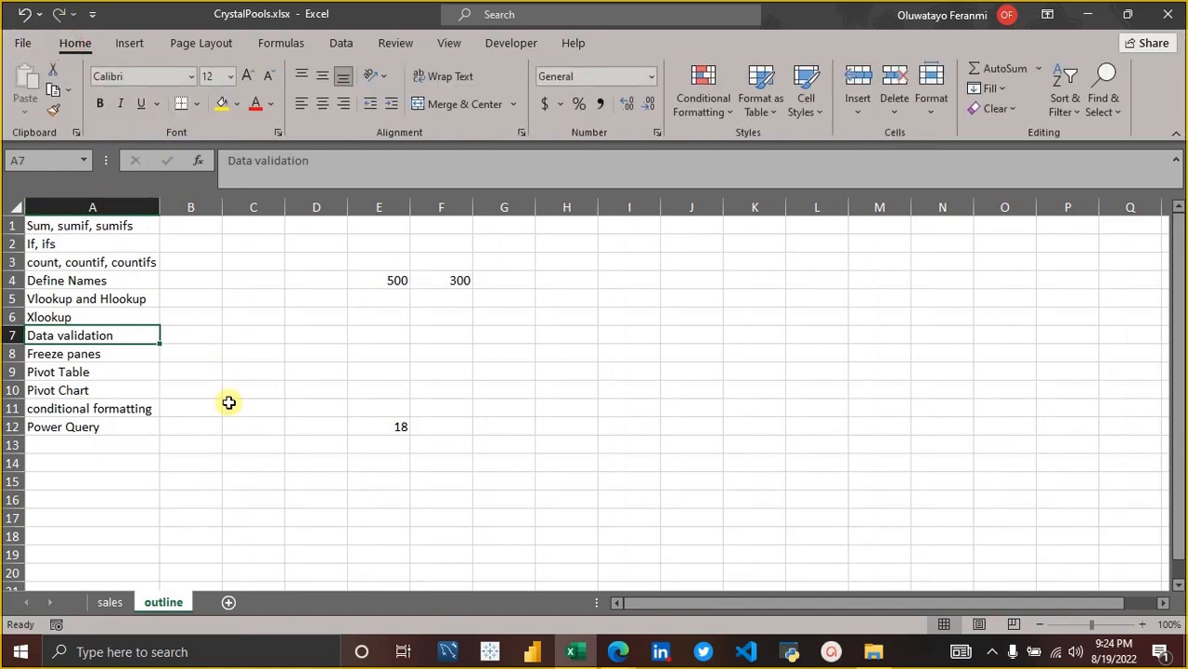
click(271, 410)
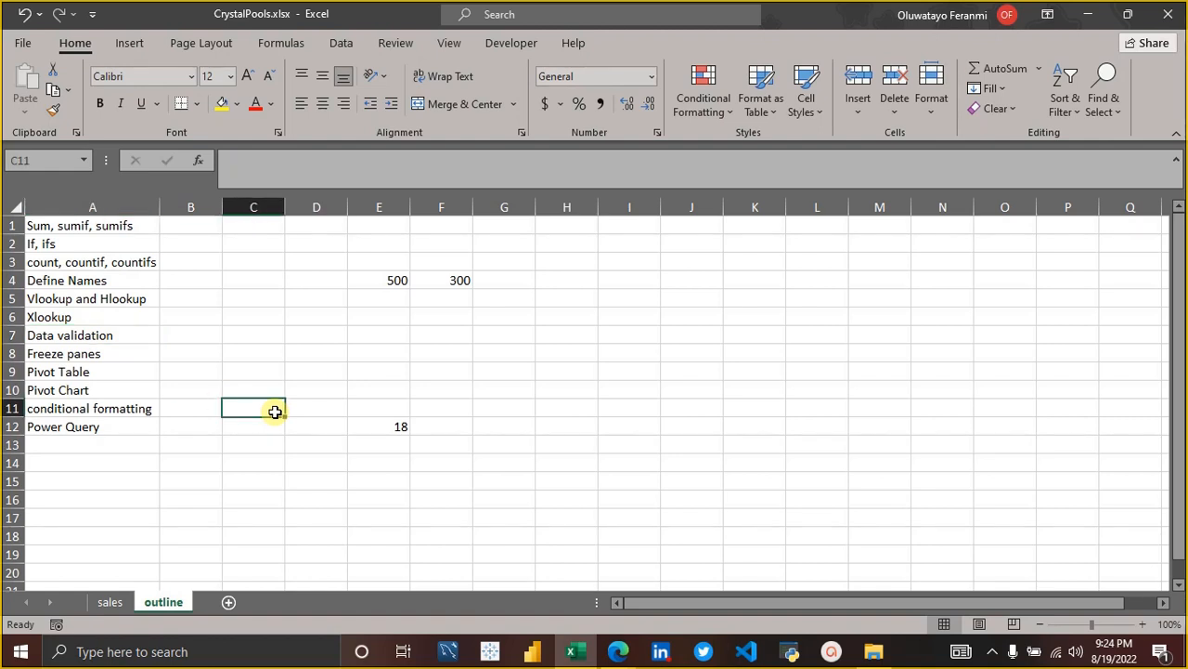
click(211, 201)
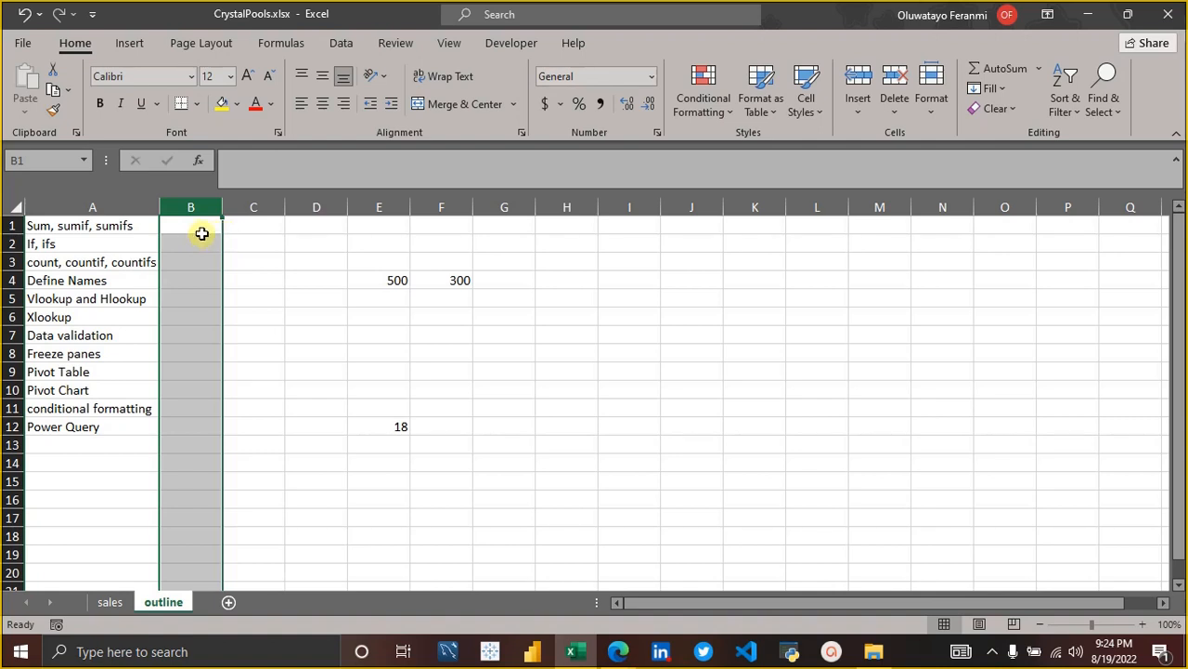
click(201, 232)
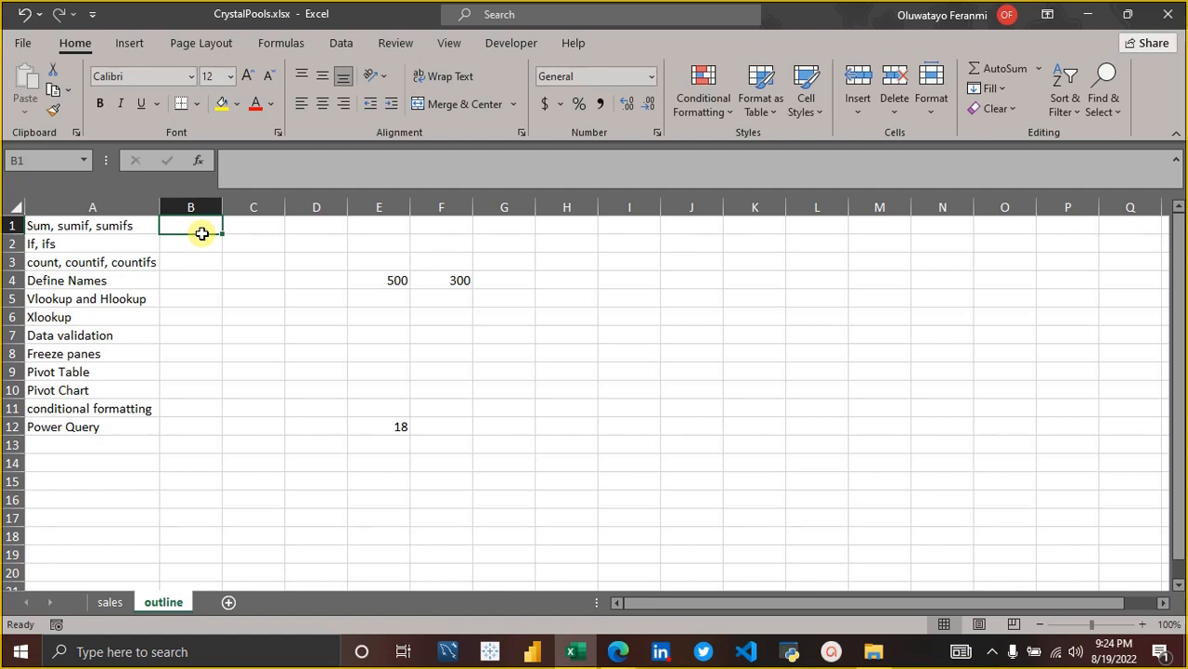
Open Data Validation for cell C1 of the outline sheet, allow Whole number, and bring up the allowed types again.
key(Right)
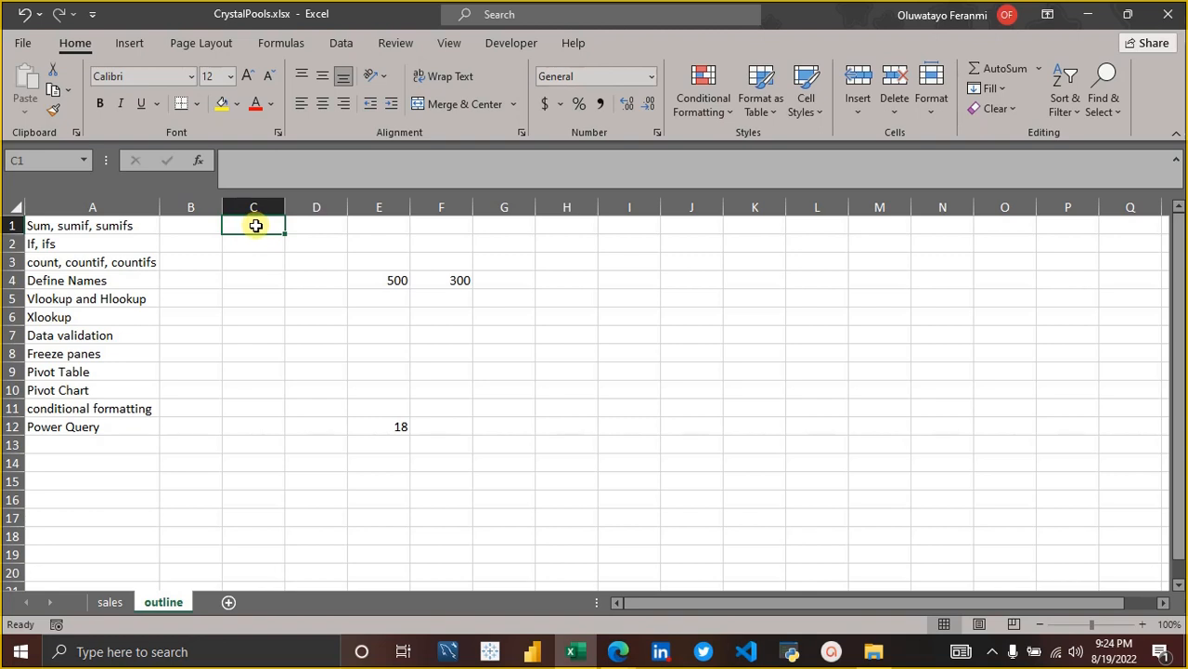
click(255, 226)
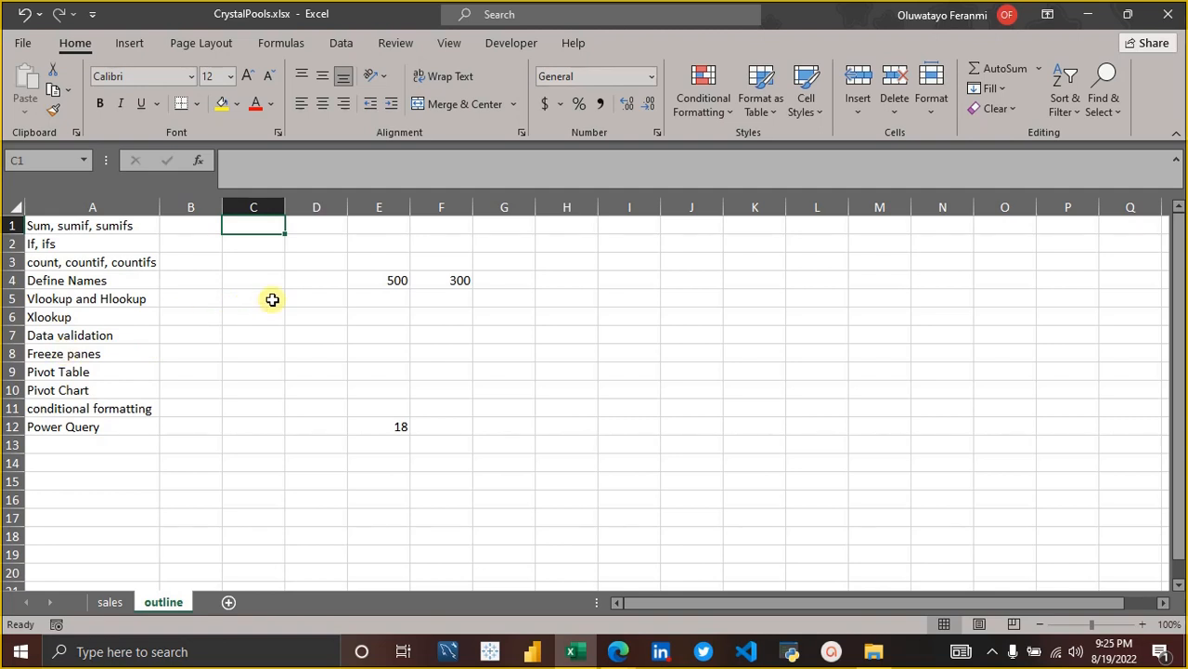
click(350, 47)
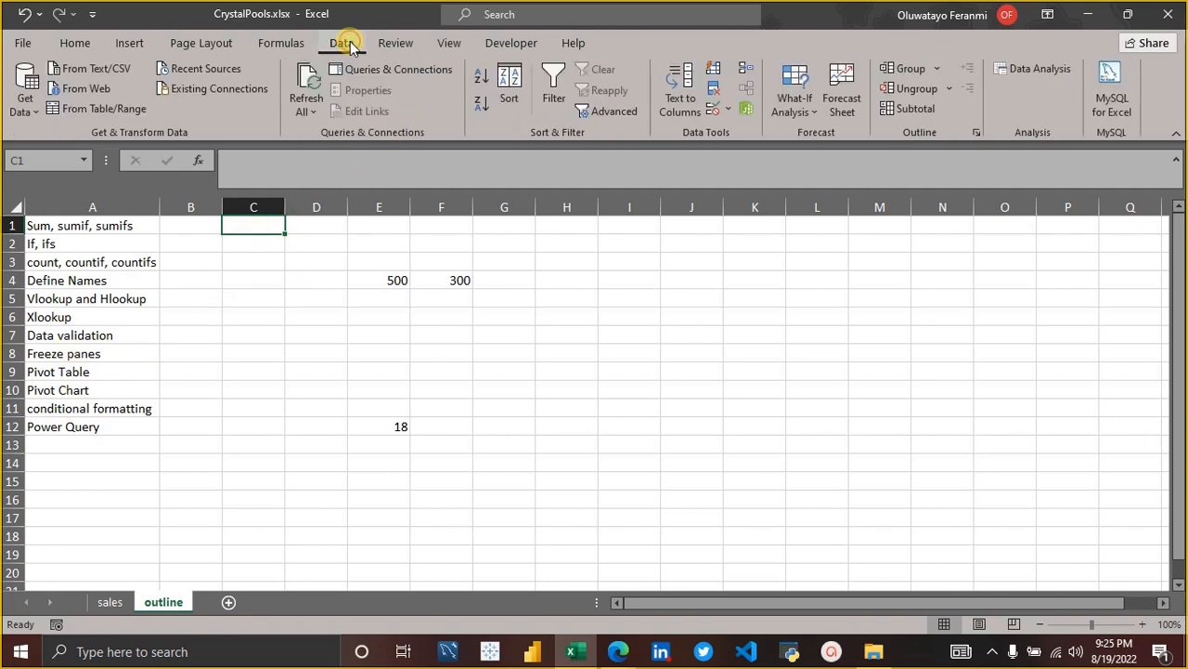
click(729, 110)
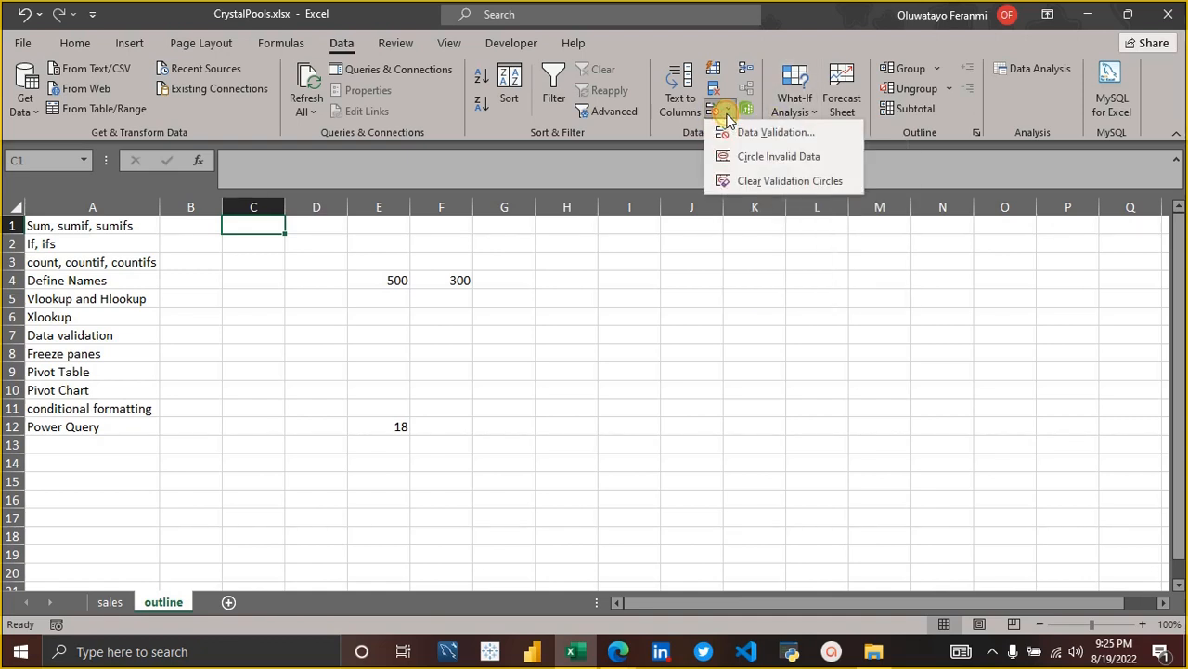
click(759, 132)
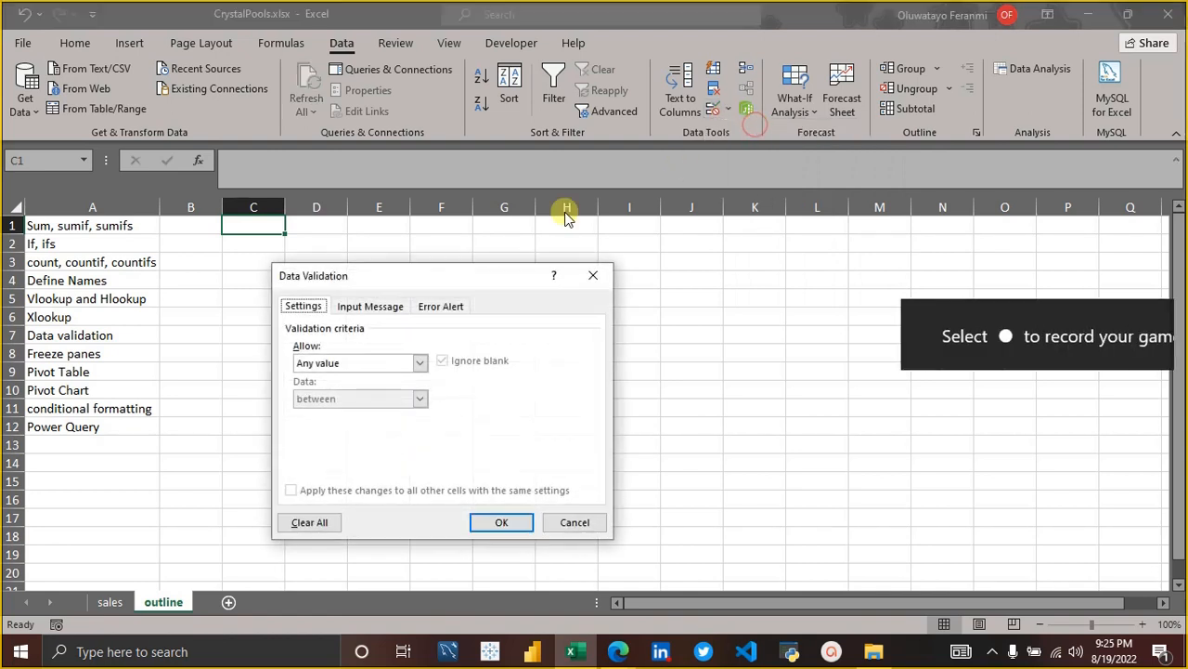
click(420, 363)
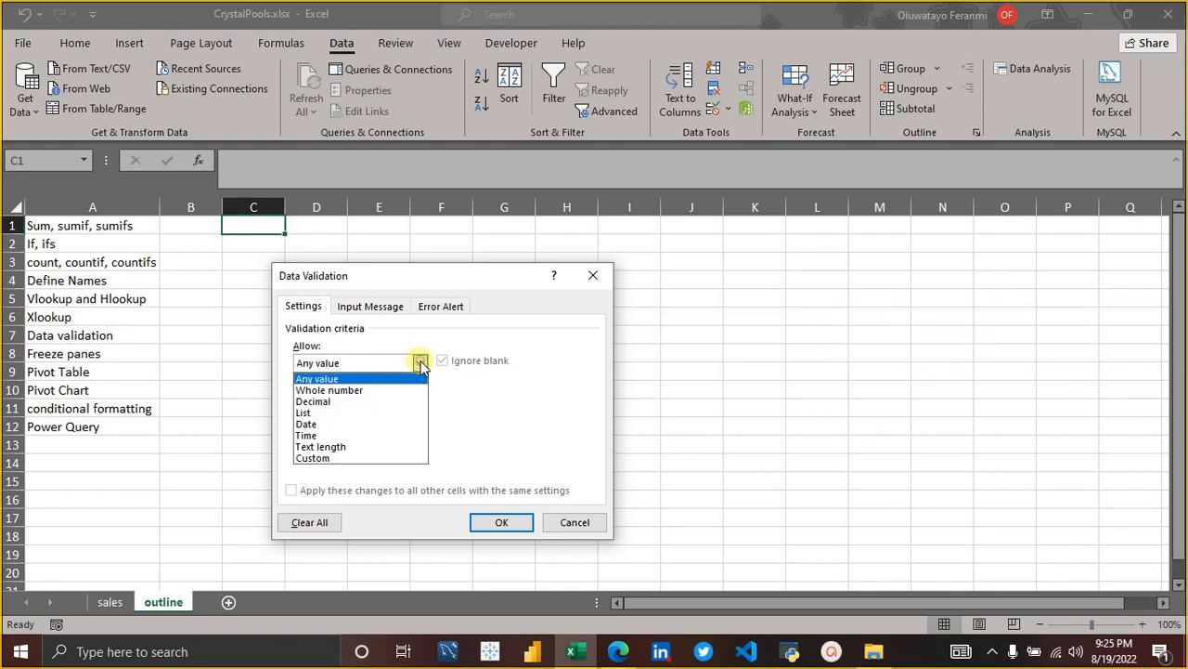
click(389, 389)
click(420, 364)
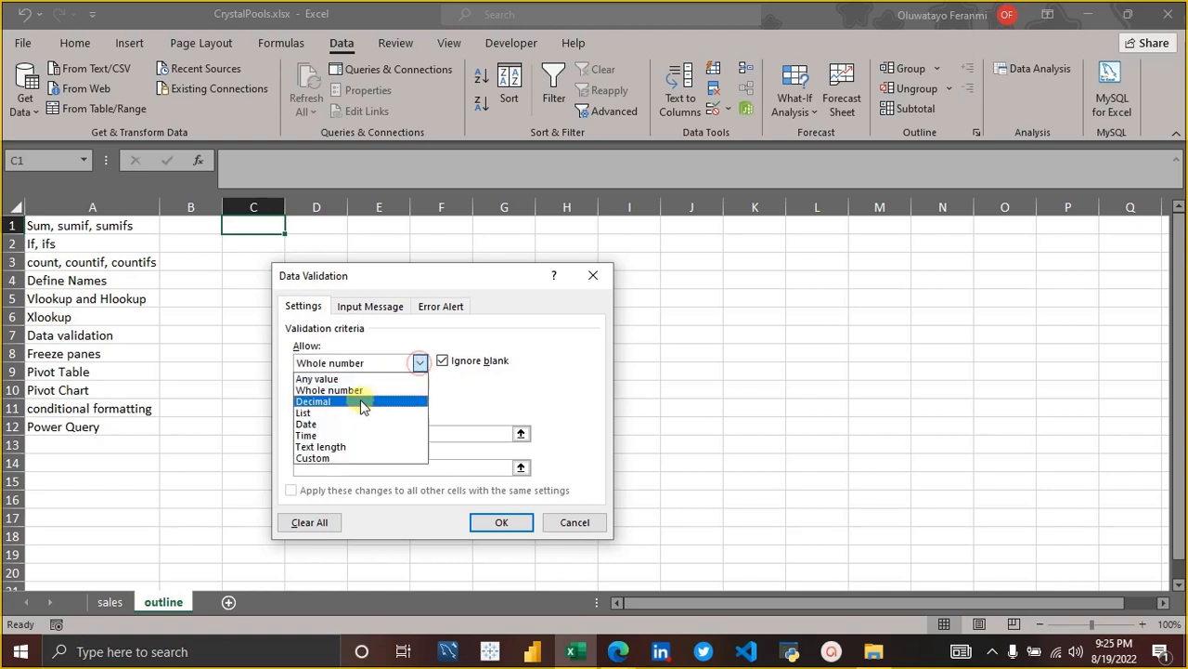
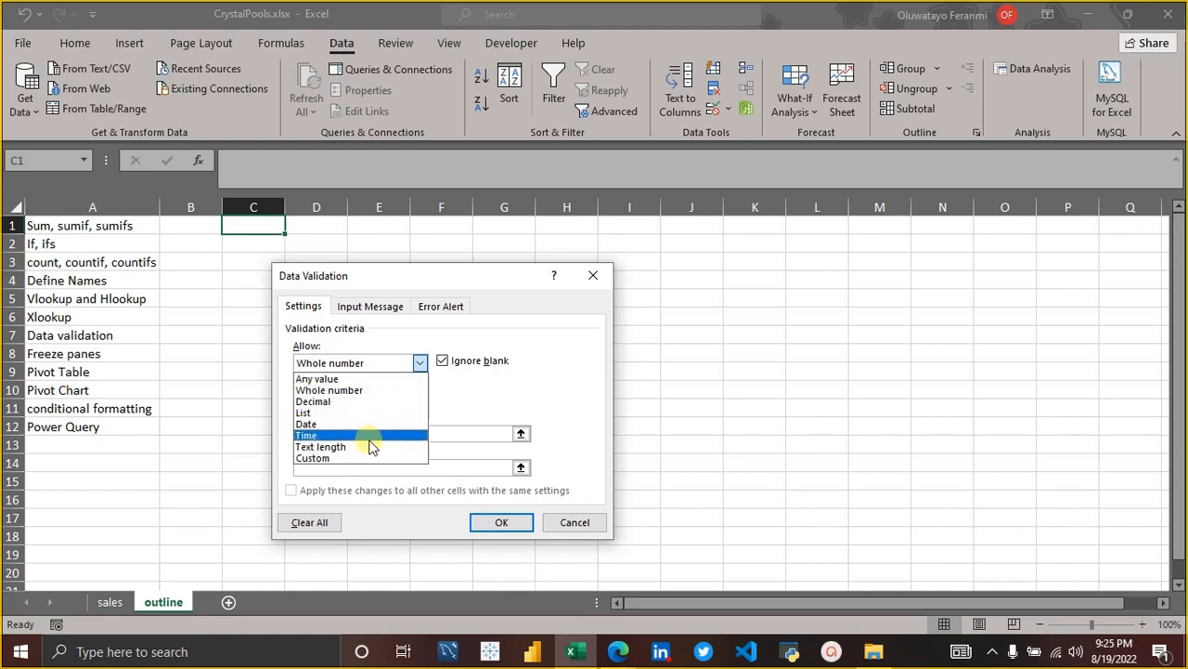
Set the validation criteria for cell C1 to whole numbers between a minimum of 18 and a maximum of 40.
click(322, 450)
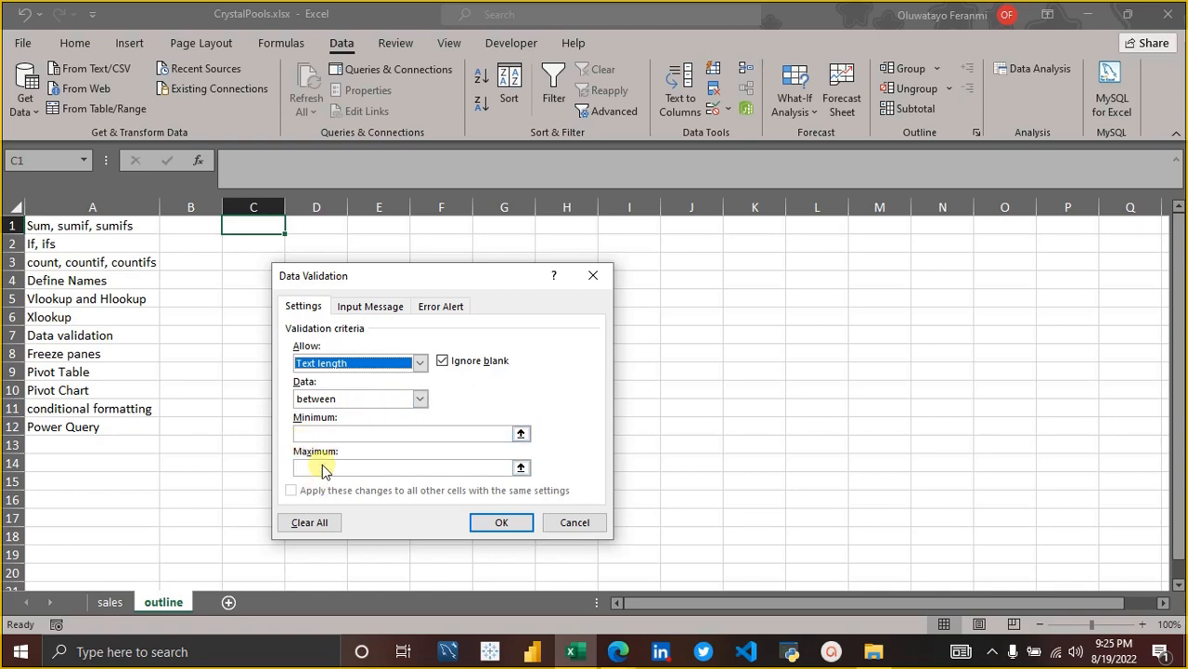
click(420, 362)
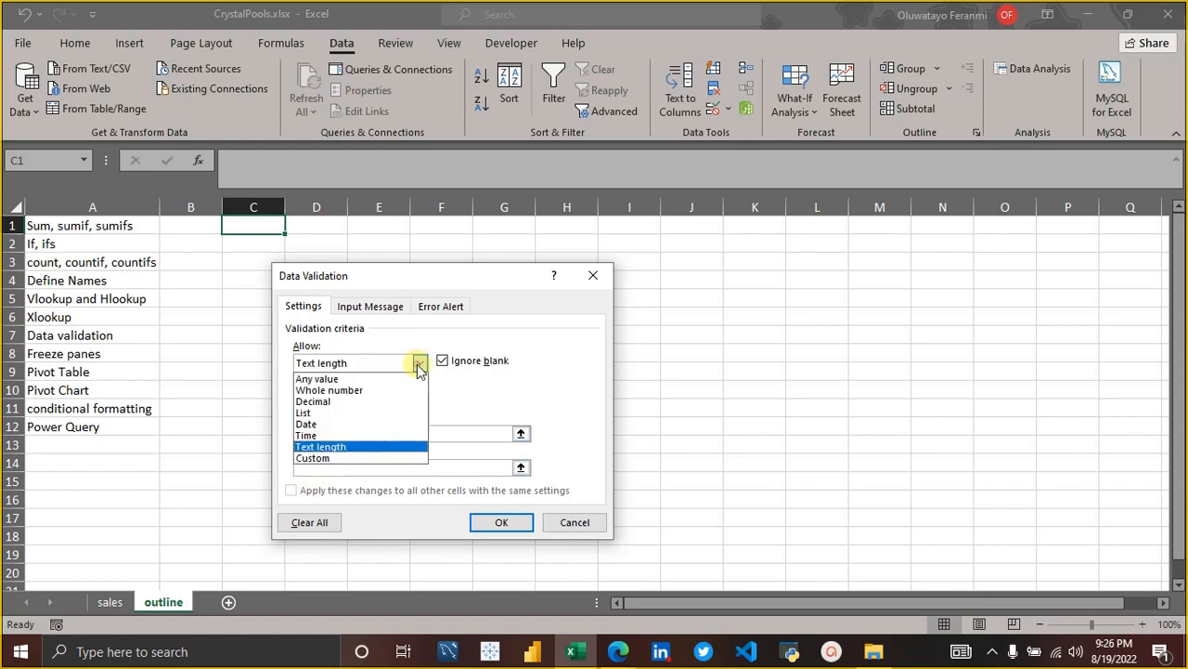
click(334, 391)
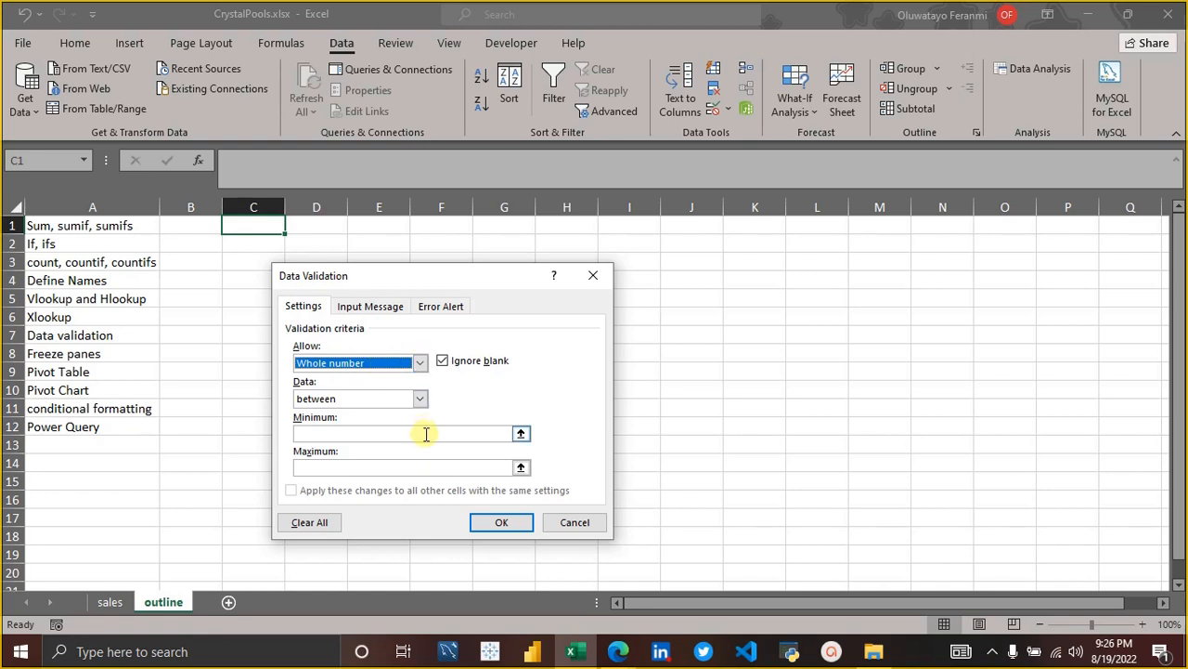
click(325, 435)
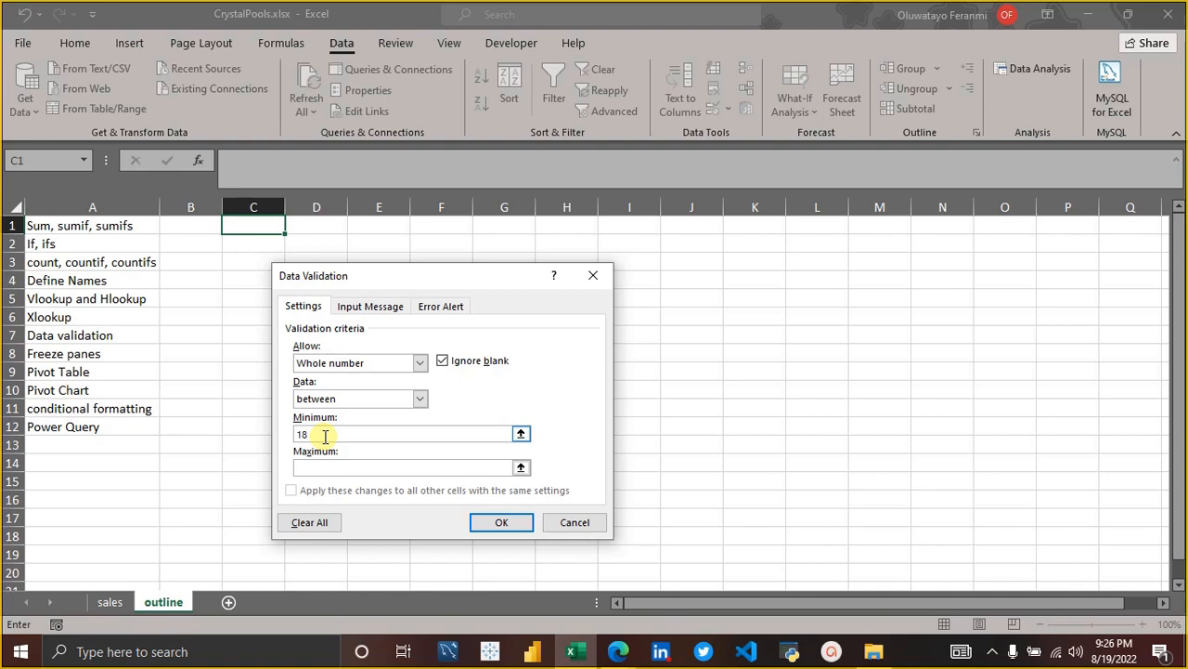
click(329, 466)
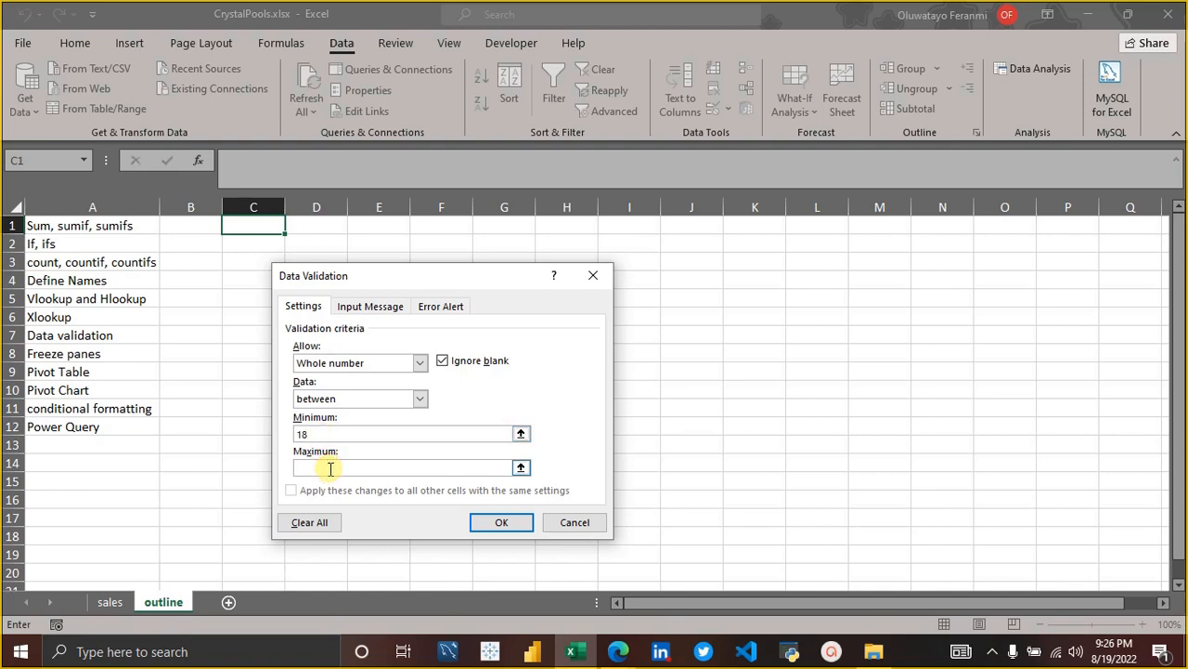
text(5)
Add the input message "Please input your age" to the validation rule, leaving its title blank.
click(357, 305)
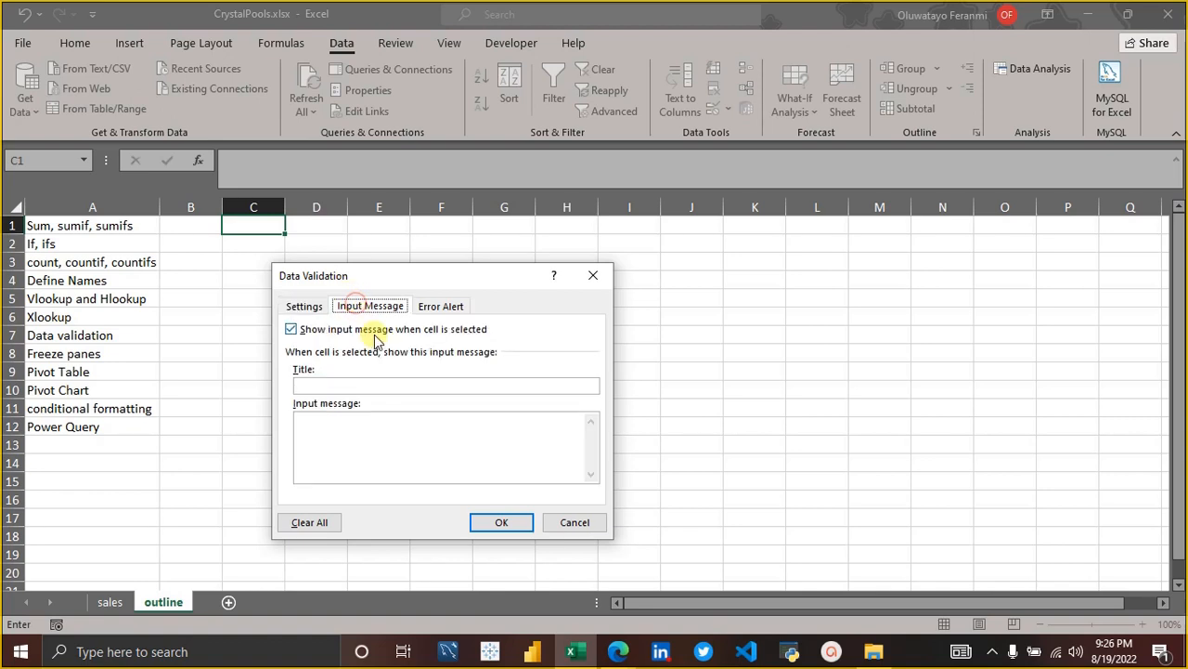
click(351, 383)
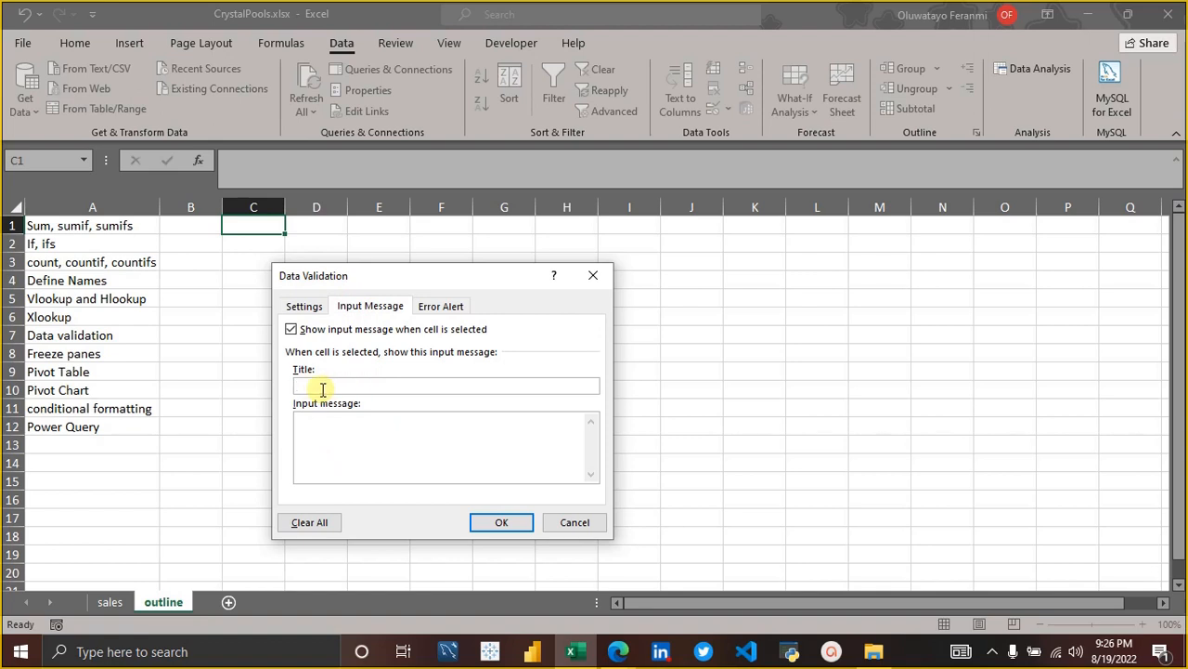
click(329, 429)
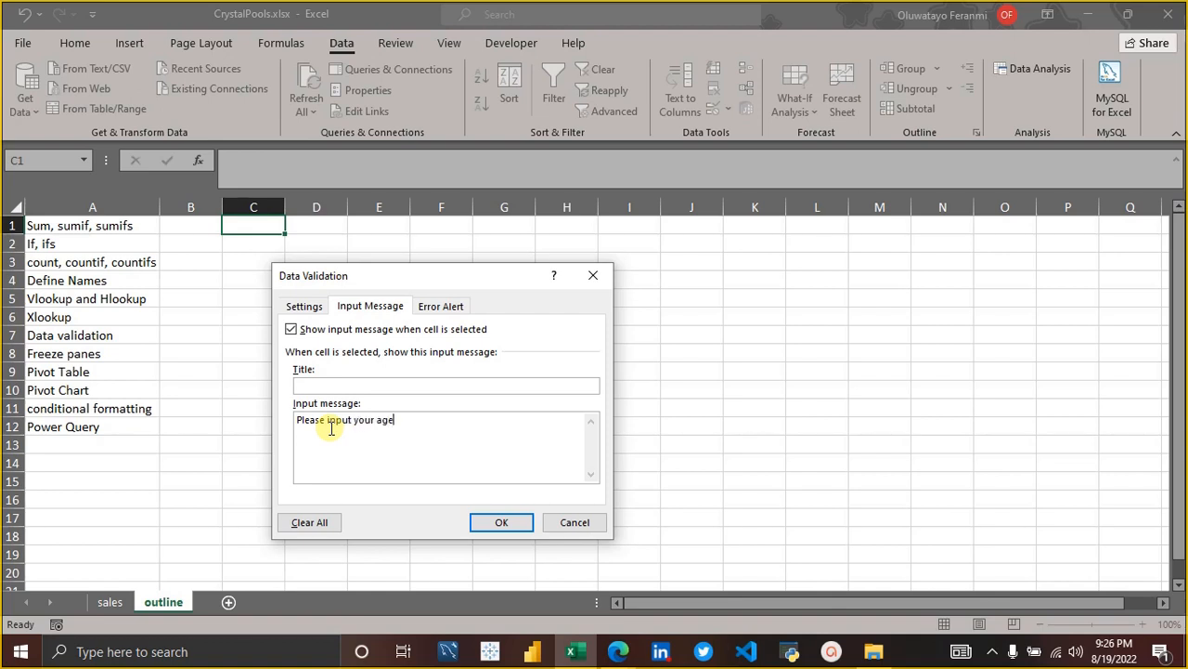
Set the error alert style to Warning with the message "Age input is out of range (Please enter a valid age)".
click(442, 306)
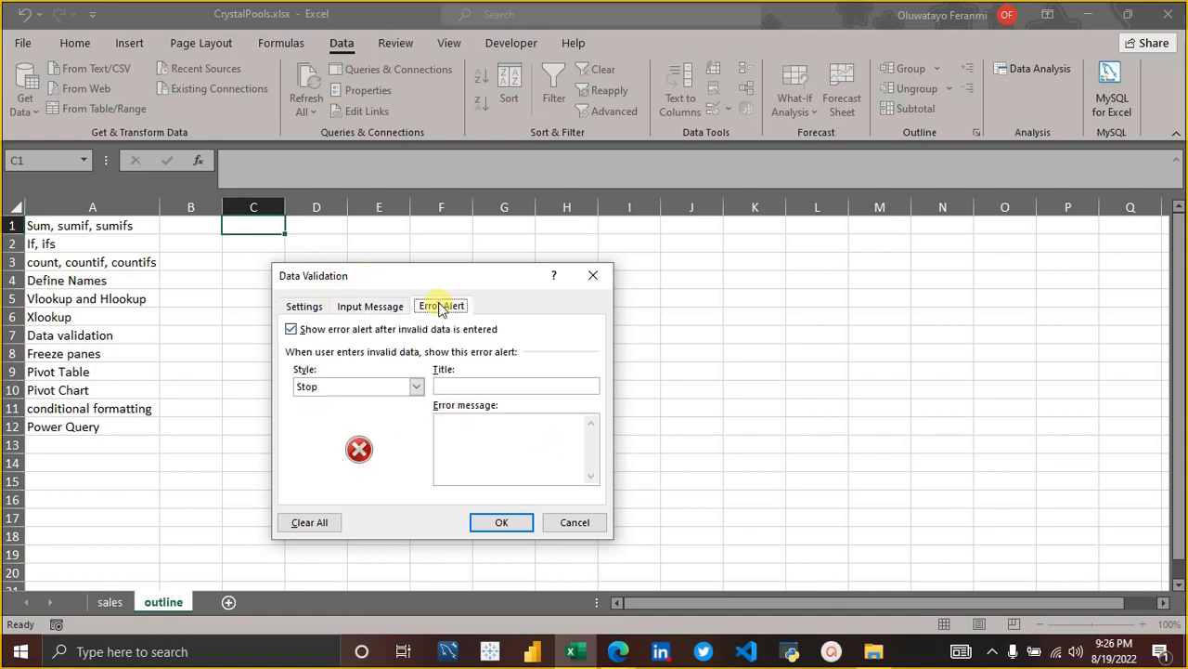
click(417, 387)
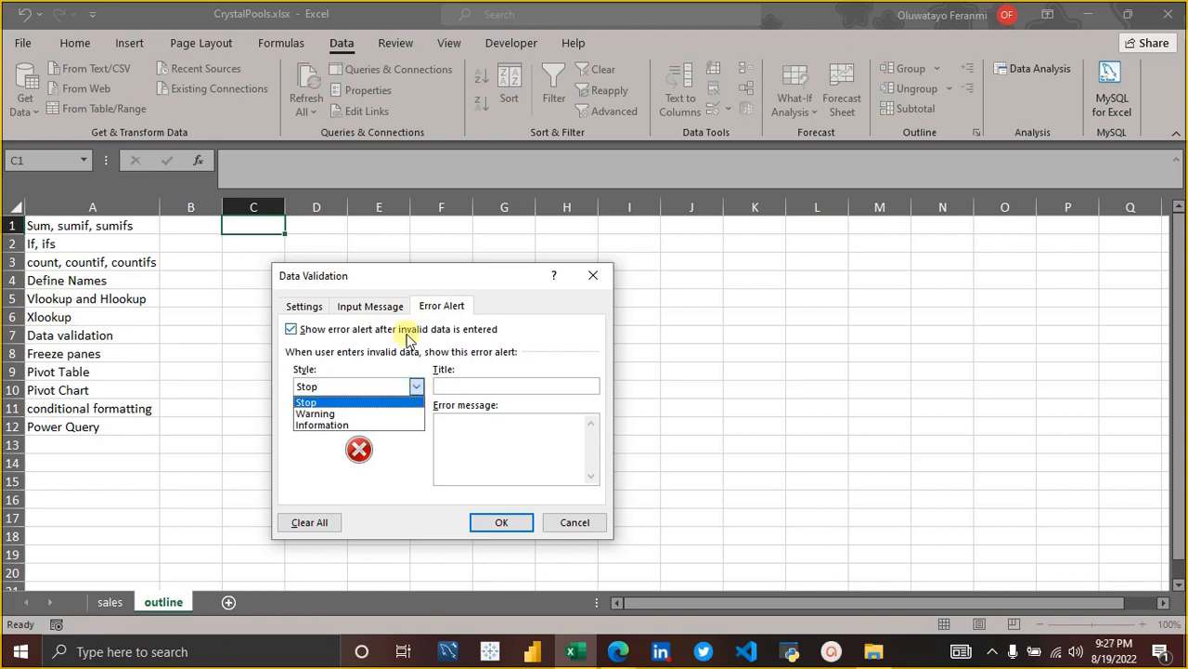
click(301, 309)
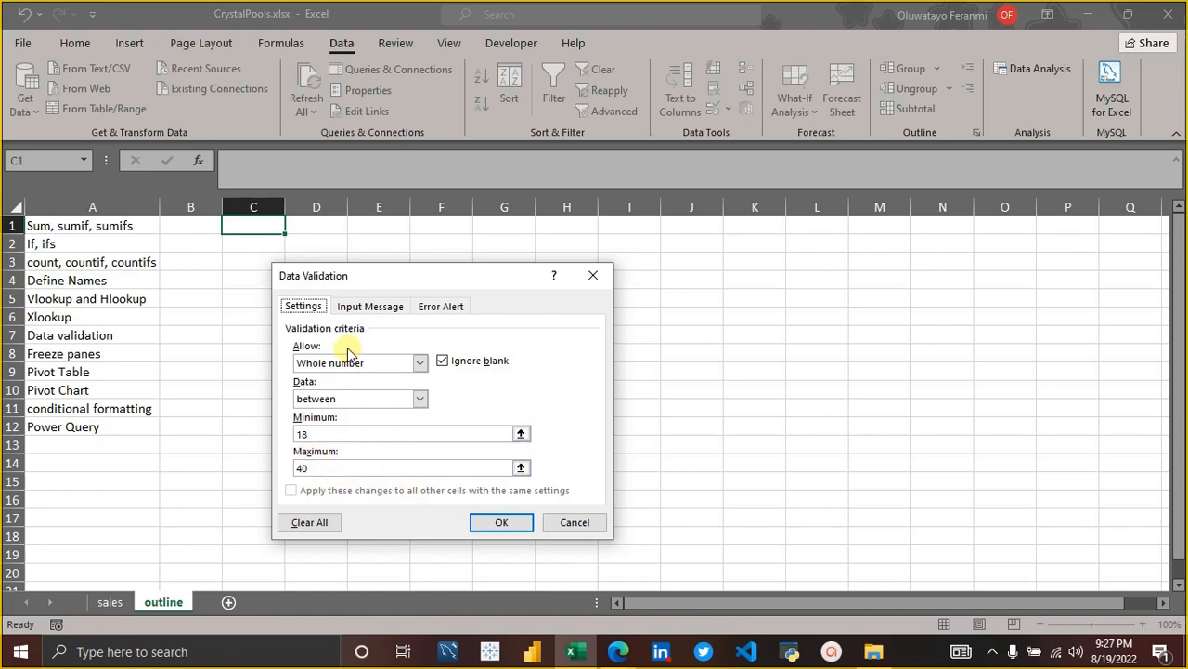
click(440, 307)
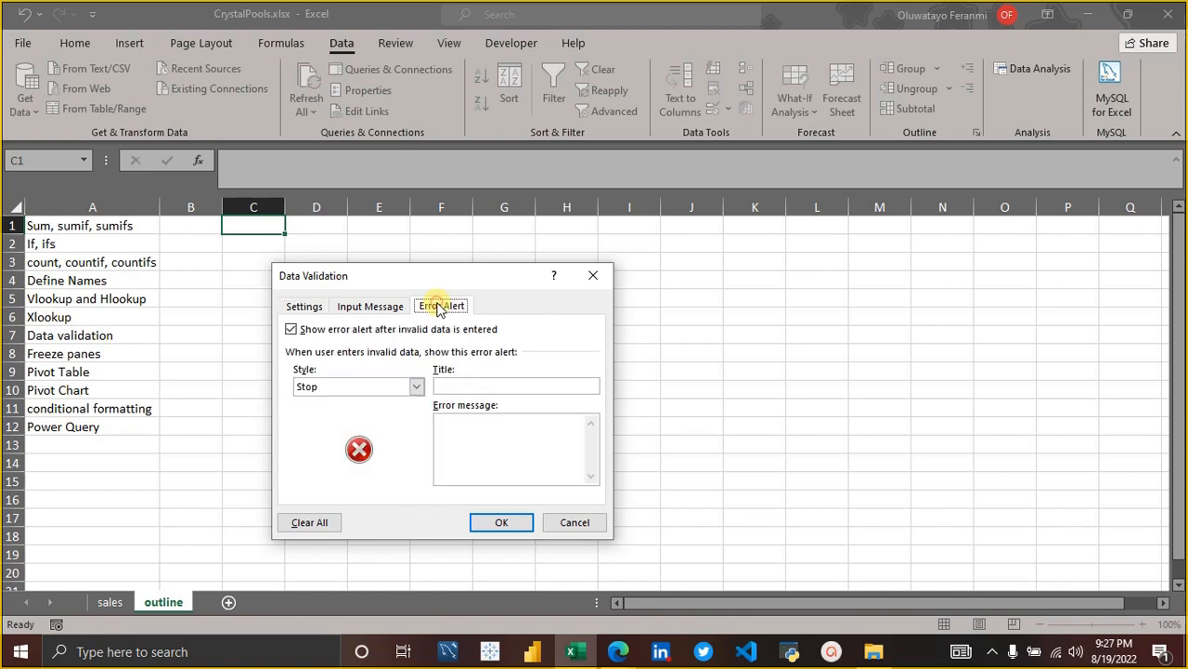
click(416, 387)
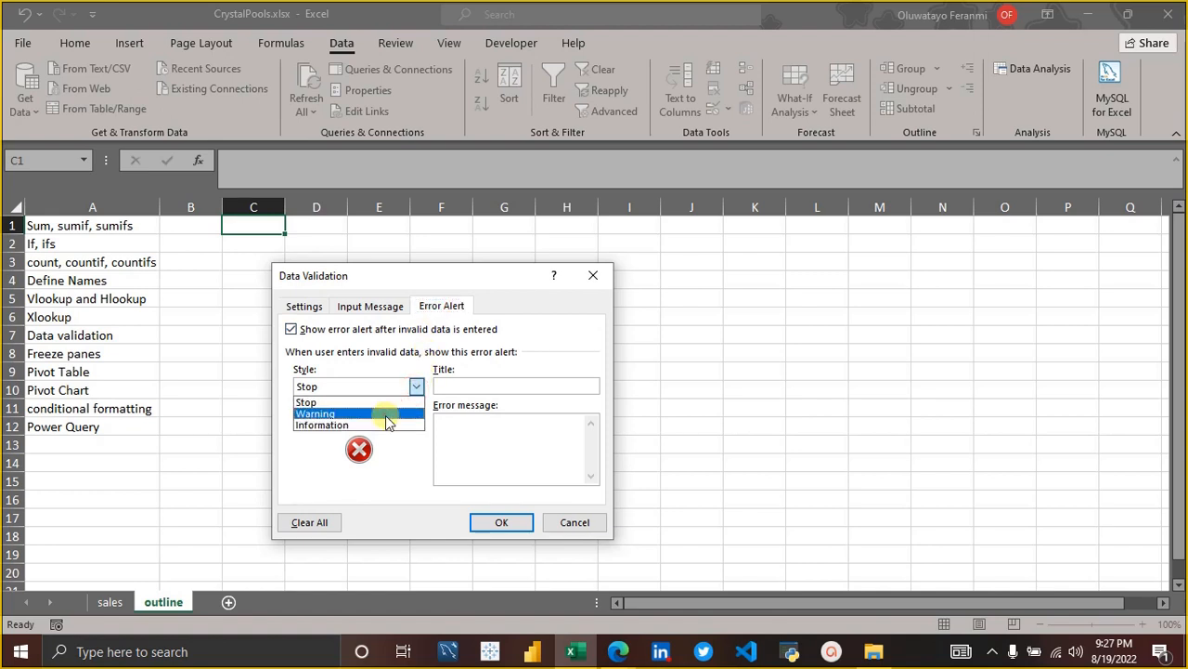
click(388, 415)
click(420, 388)
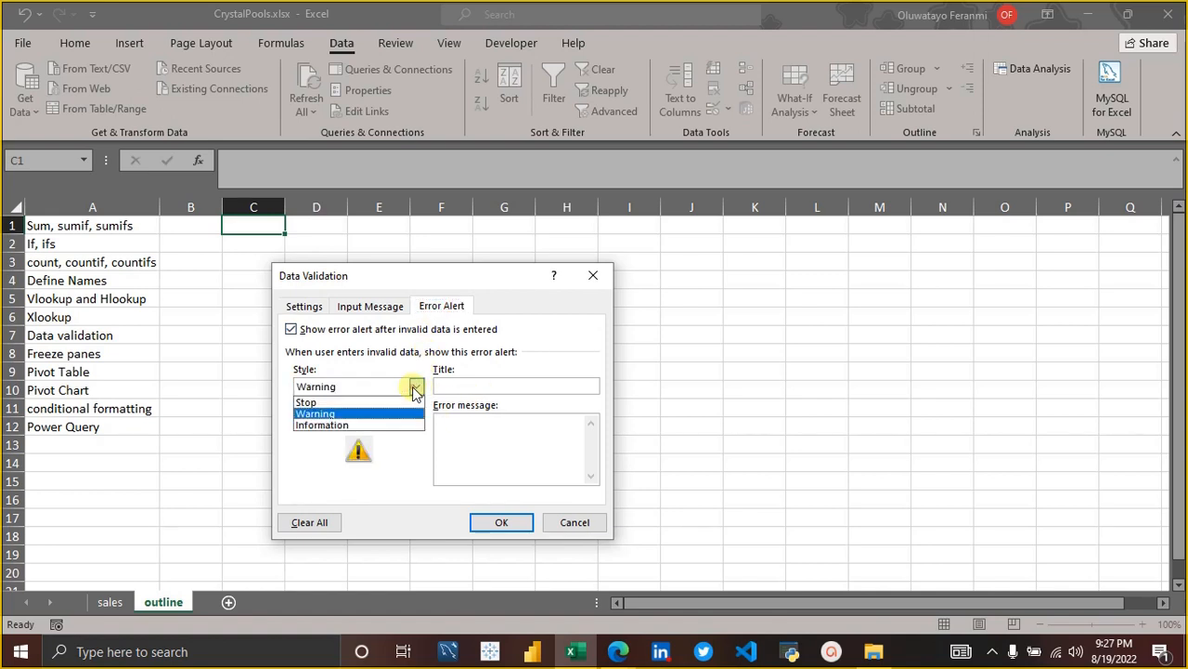
click(392, 424)
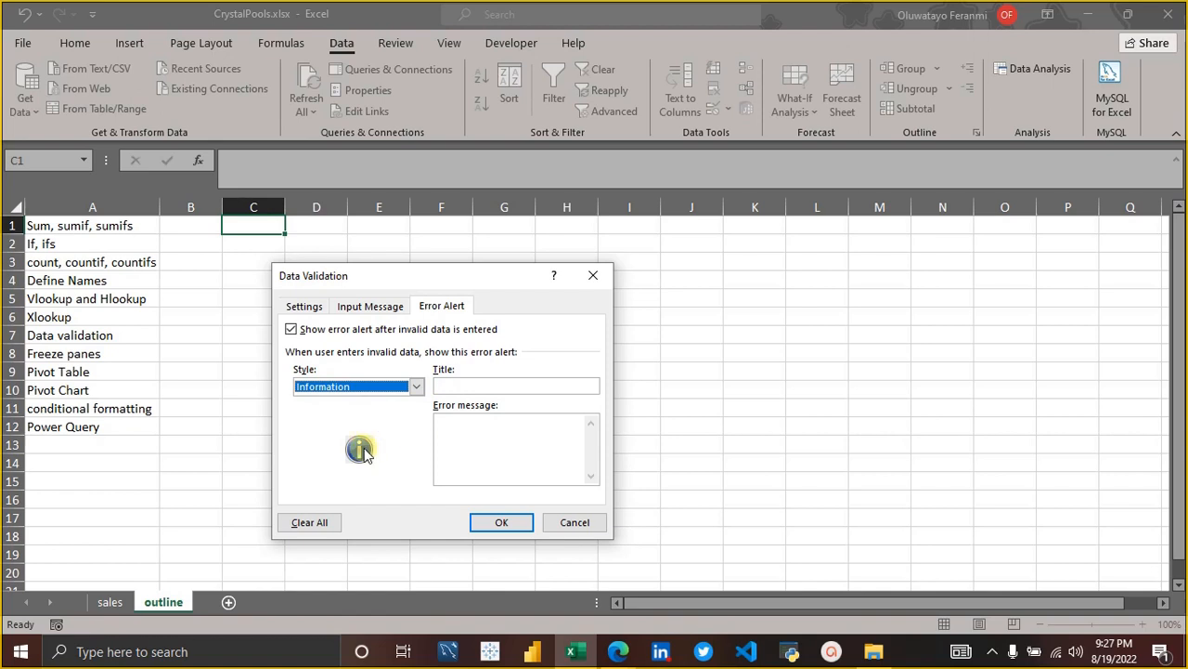
click(417, 387)
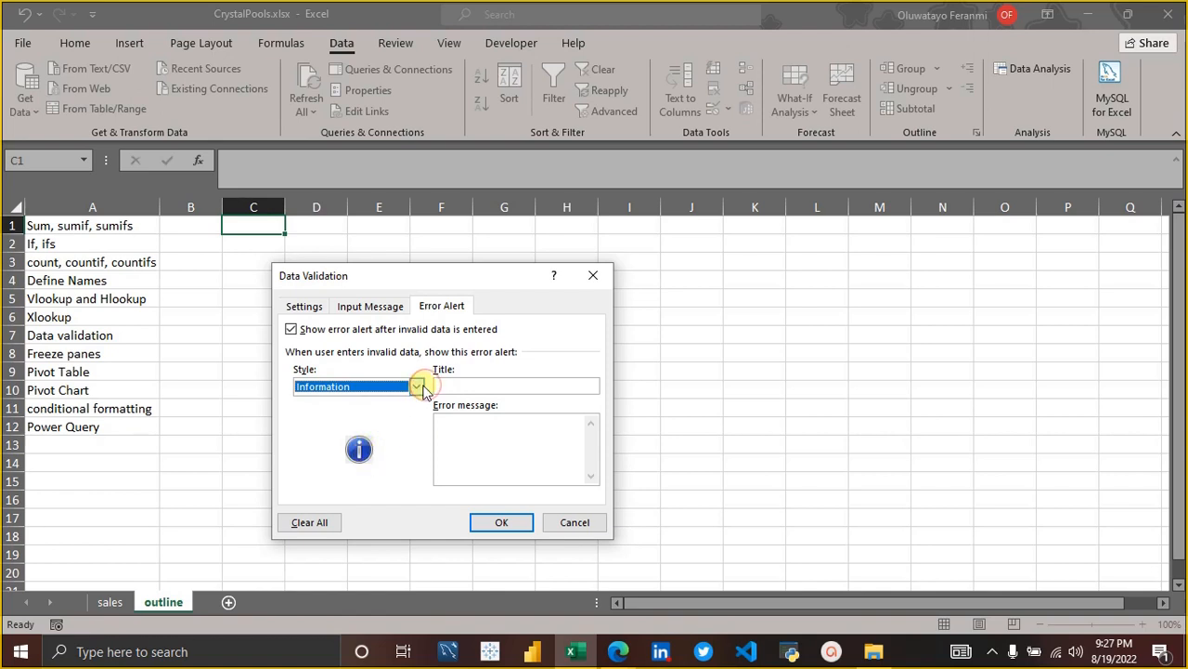
click(399, 414)
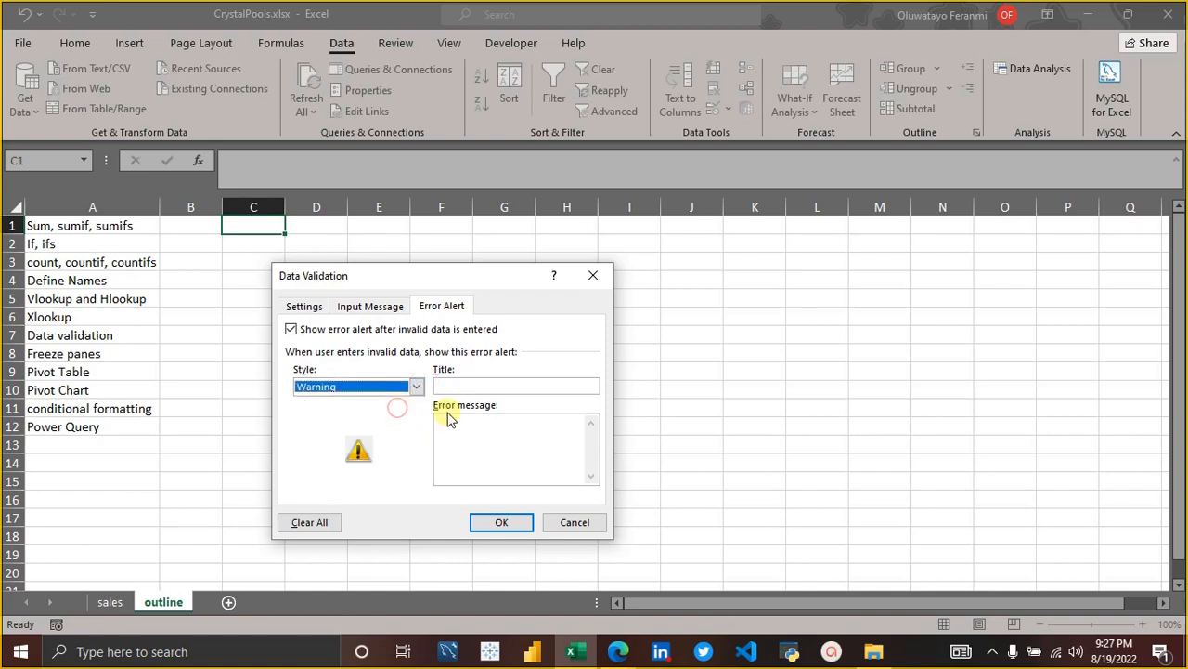
click(471, 426)
click(477, 424)
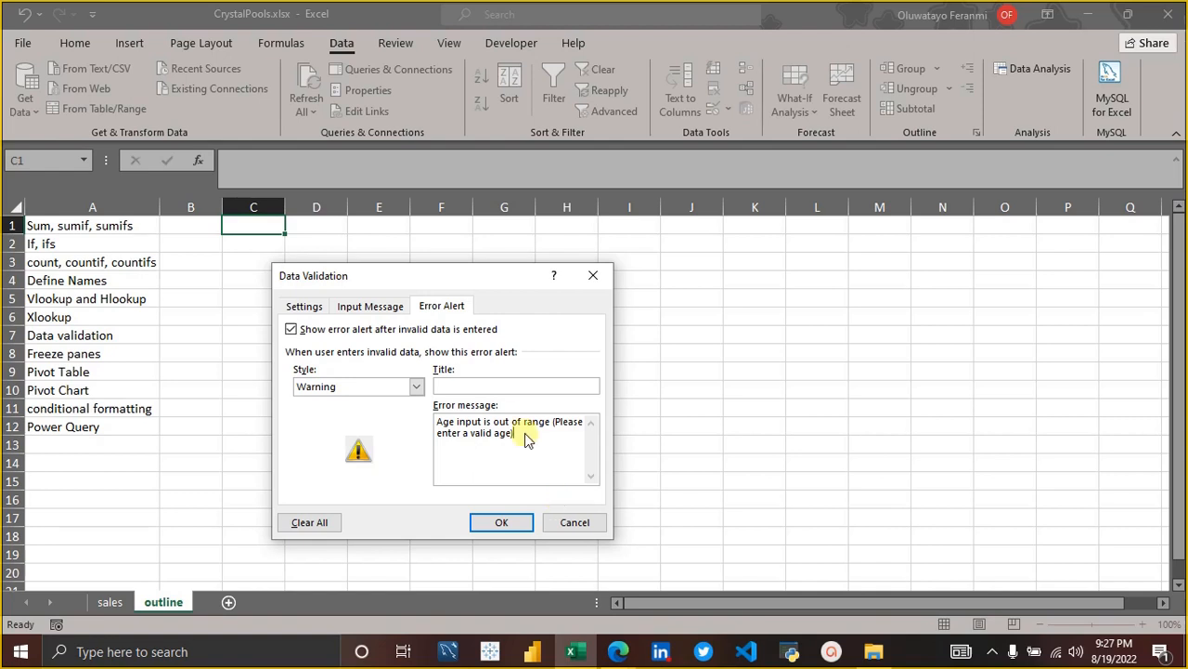
Review the rule's input message, error alert and criteria, keep Ignore blank enabled, and apply the validation to cell C1.
click(379, 307)
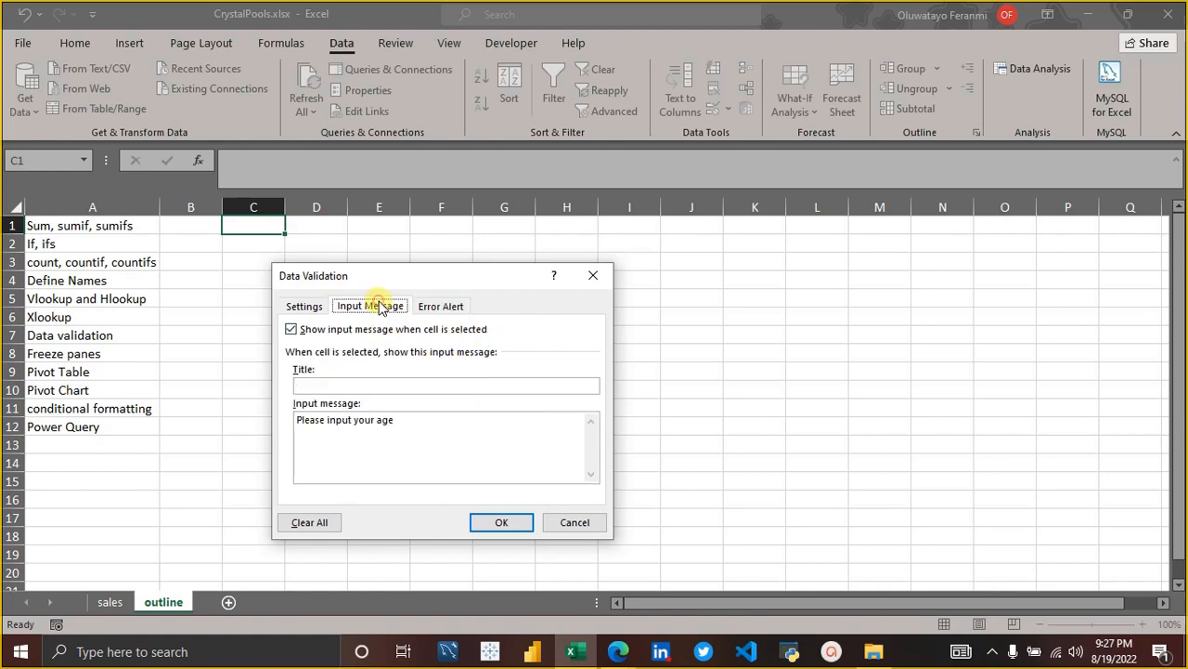
click(450, 306)
click(297, 303)
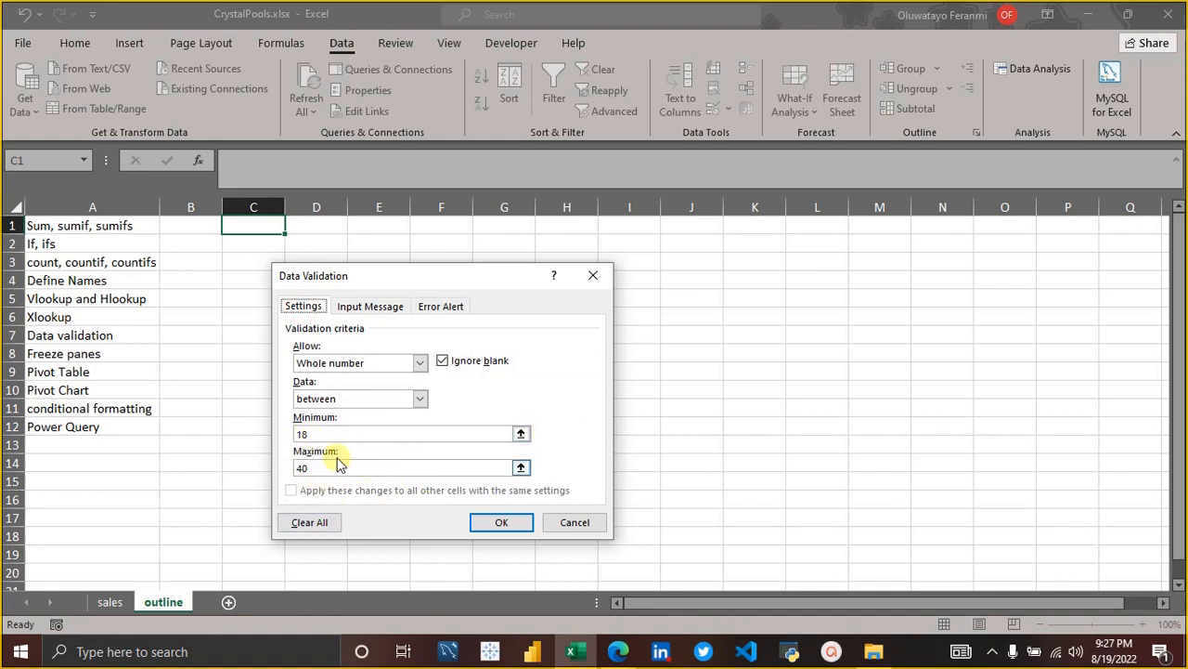
click(444, 361)
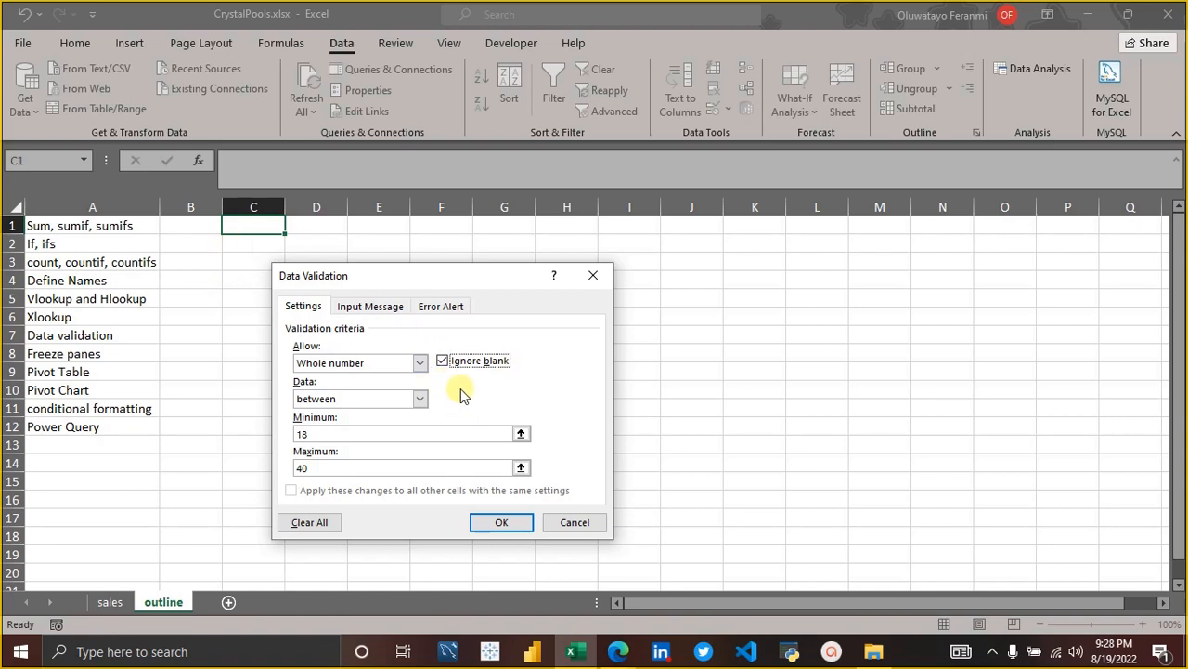
click(442, 361)
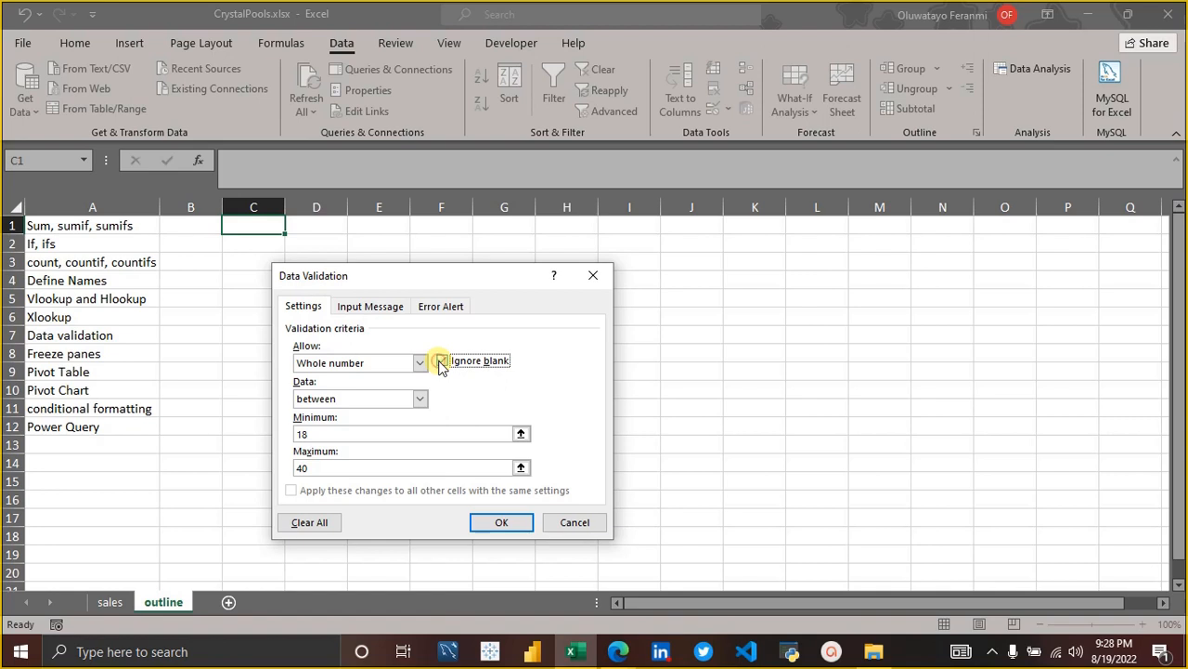
click(442, 361)
click(506, 525)
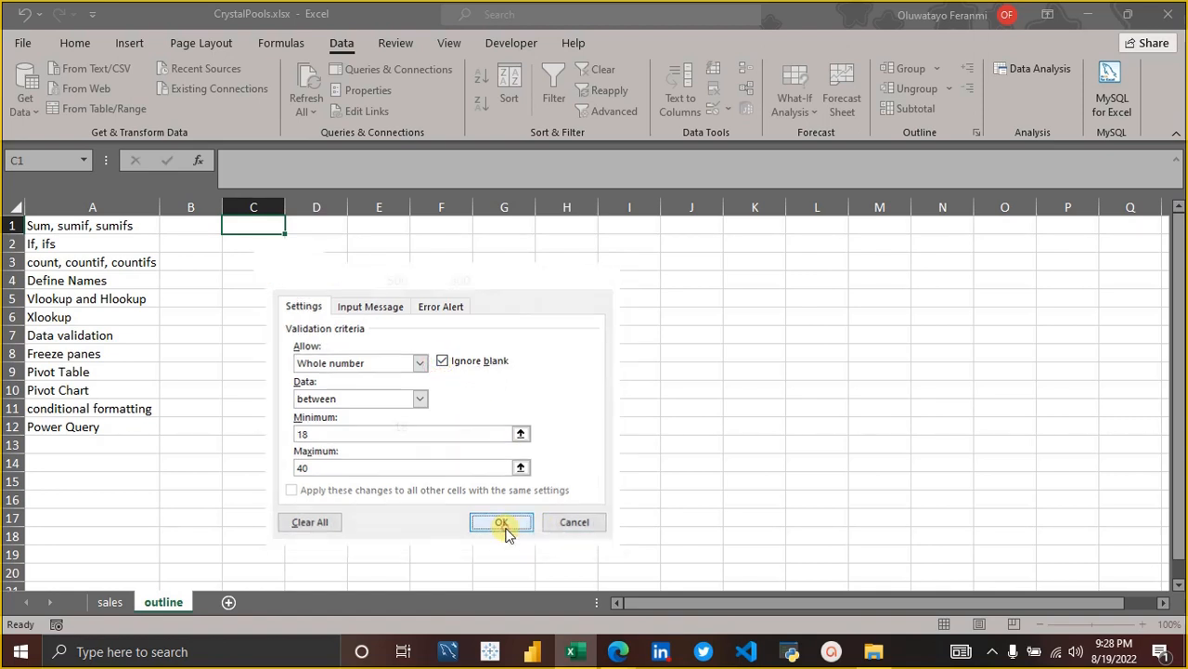
Enter the valid age 18 in cell C1 to test the validation rule.
click(278, 414)
click(278, 422)
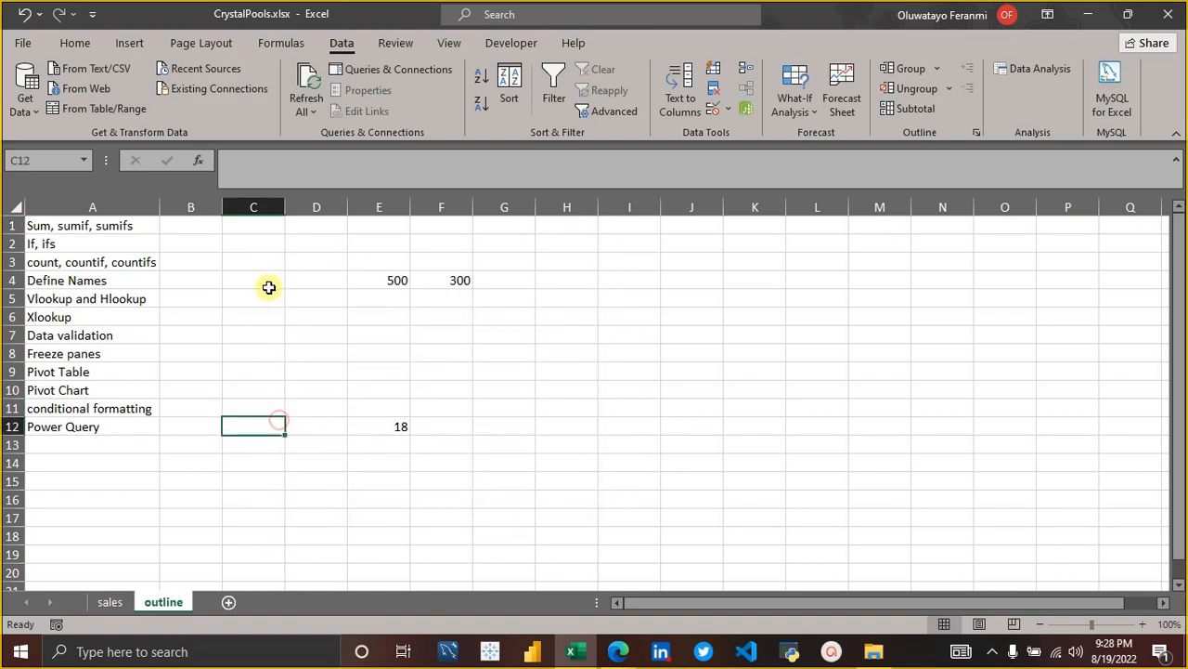
click(258, 227)
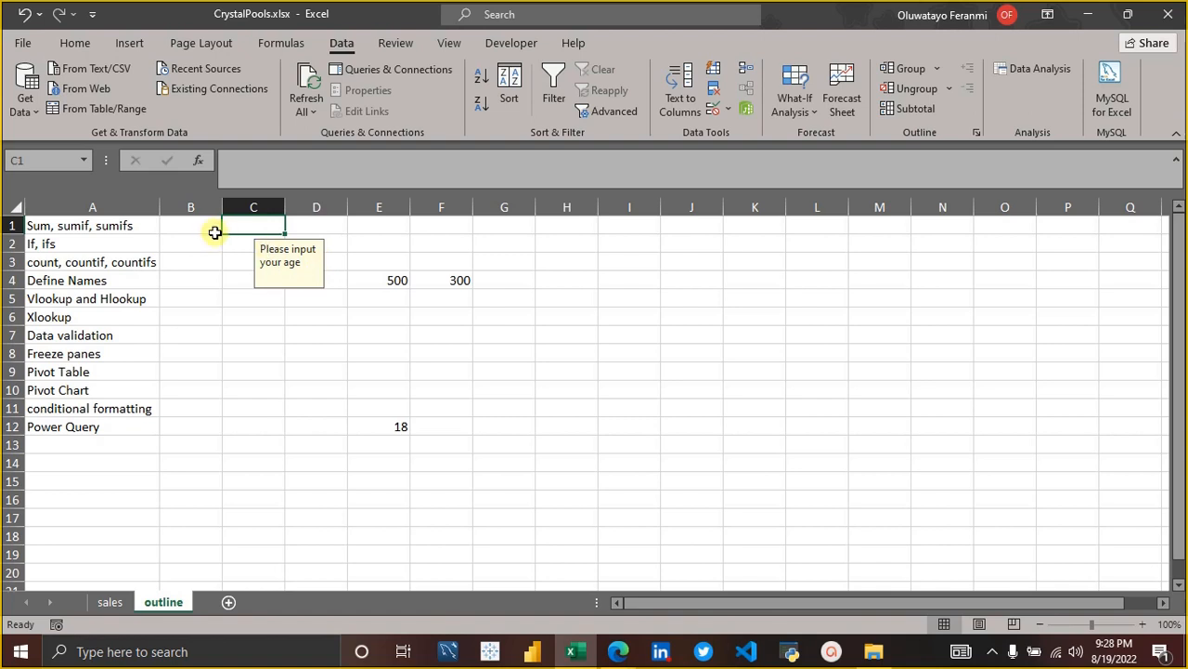
text(1)
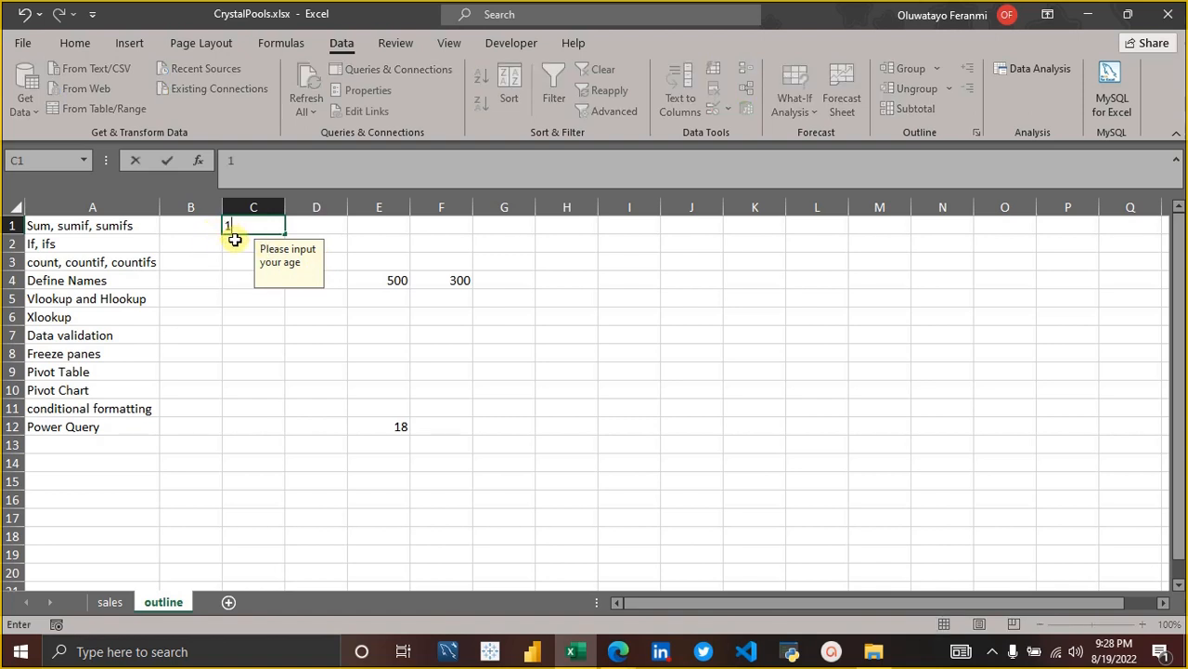
text(8)
key(Return)
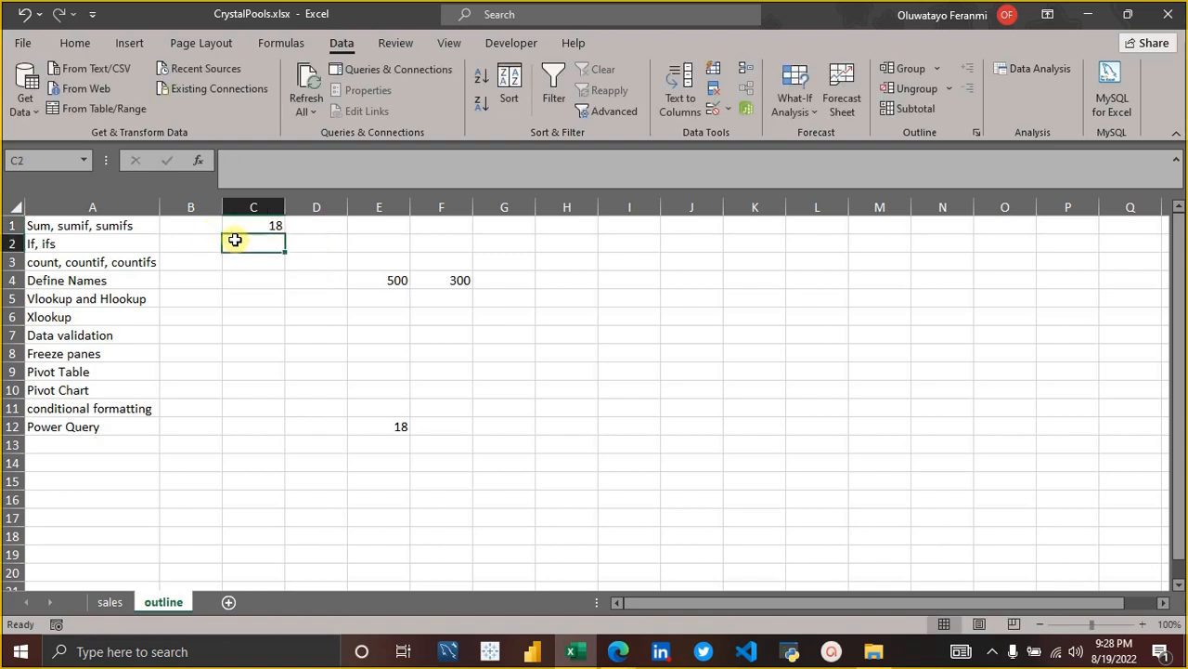
Enter the out-of-range age 17 in cell C1 and choose to continue with it despite the warning.
key(Up)
text(1)
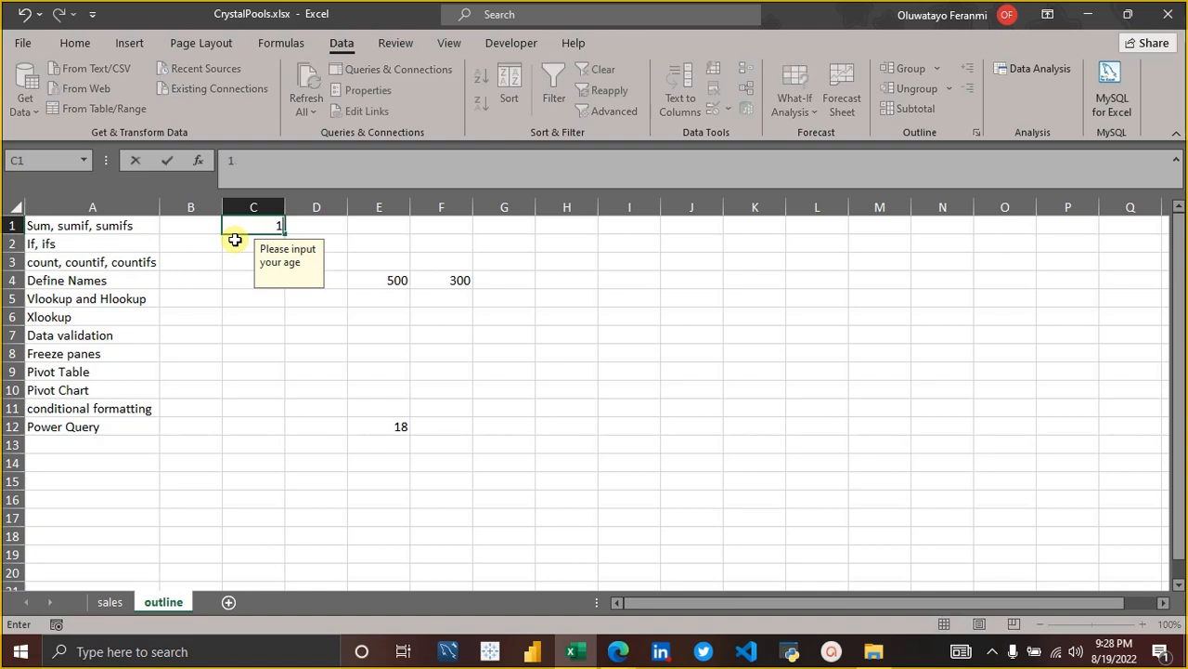
key(Return)
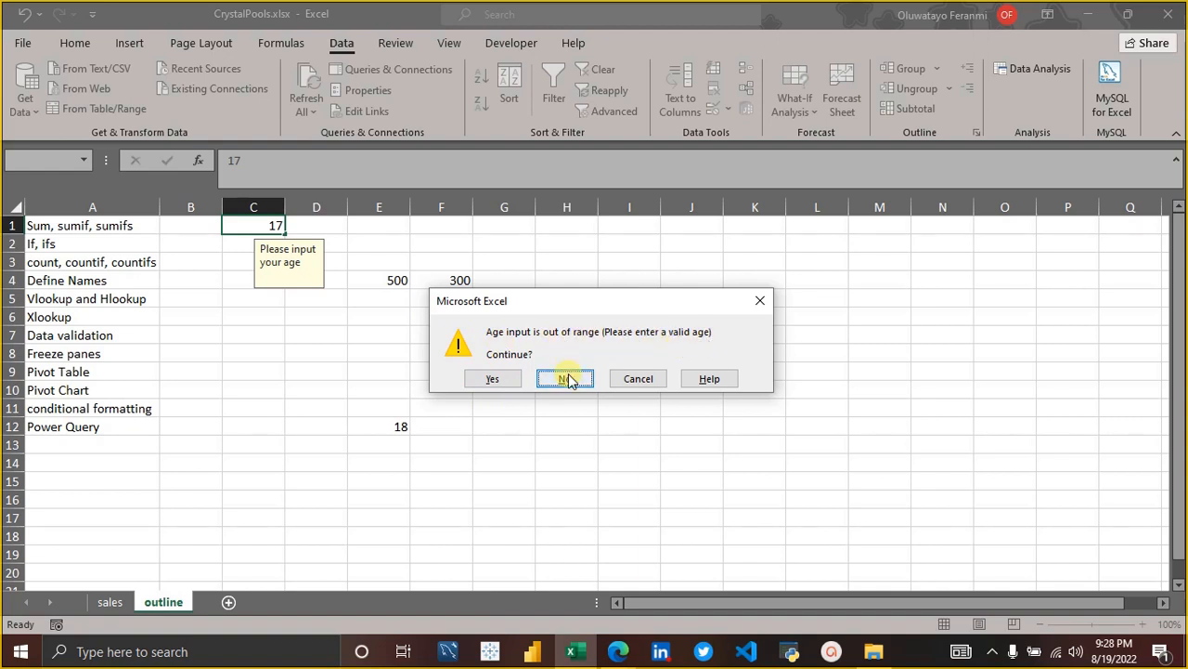
click(516, 378)
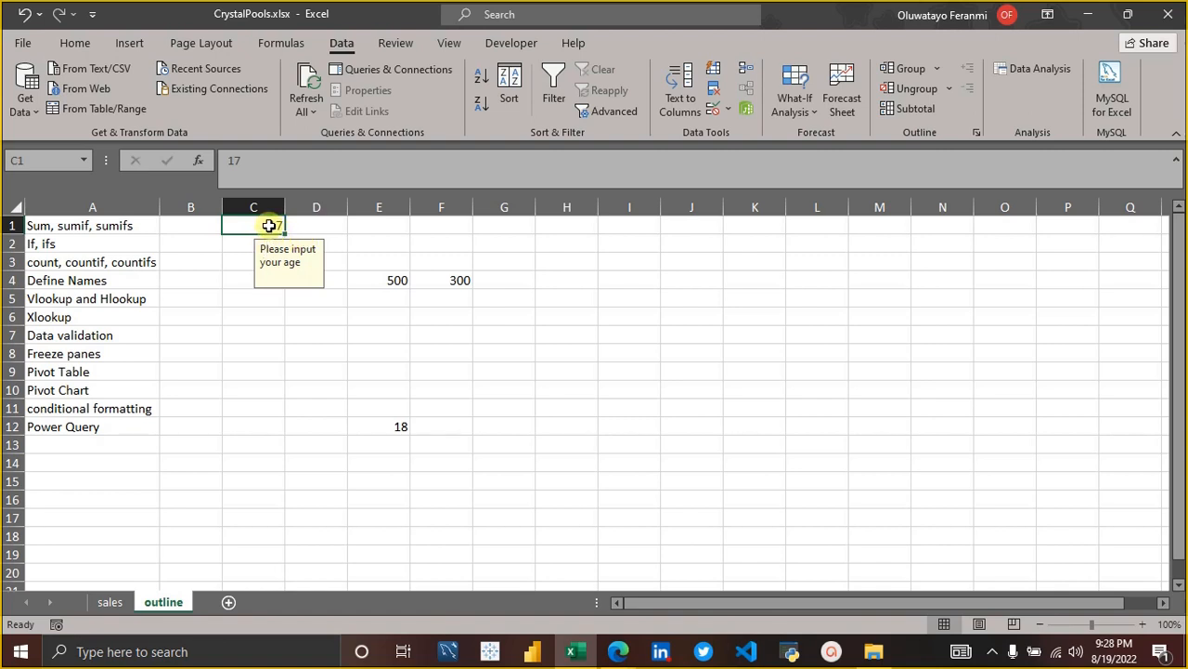
Change the error alert style of cell C1's validation rule to Stop and apply it.
click(723, 117)
click(446, 306)
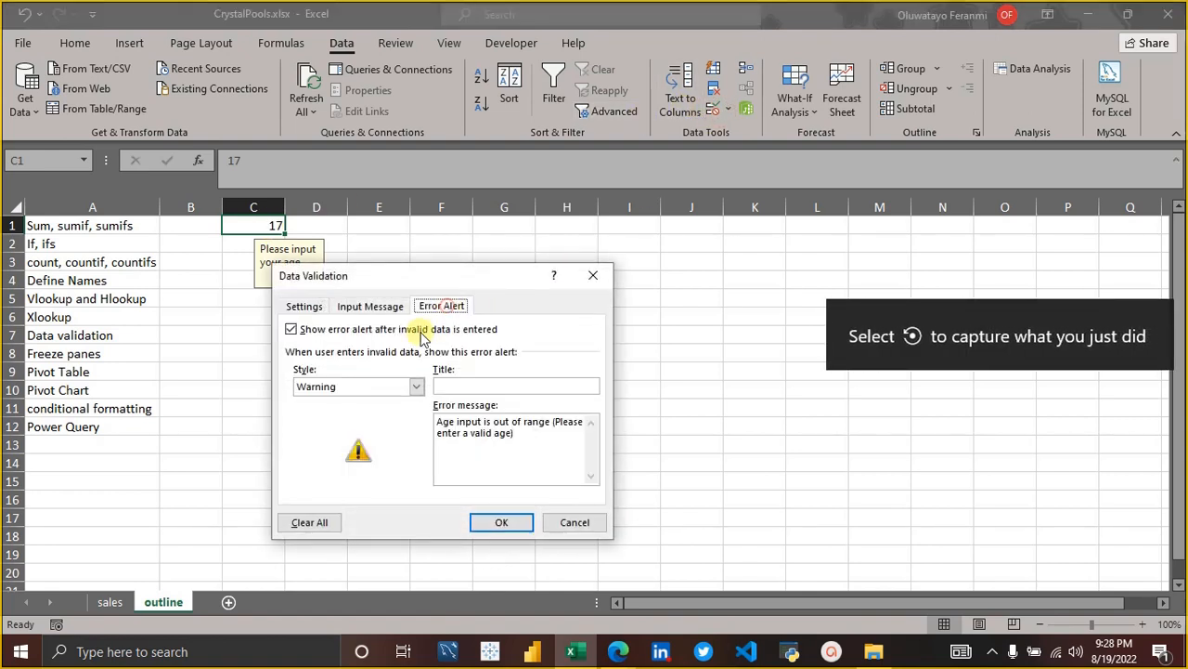
click(415, 387)
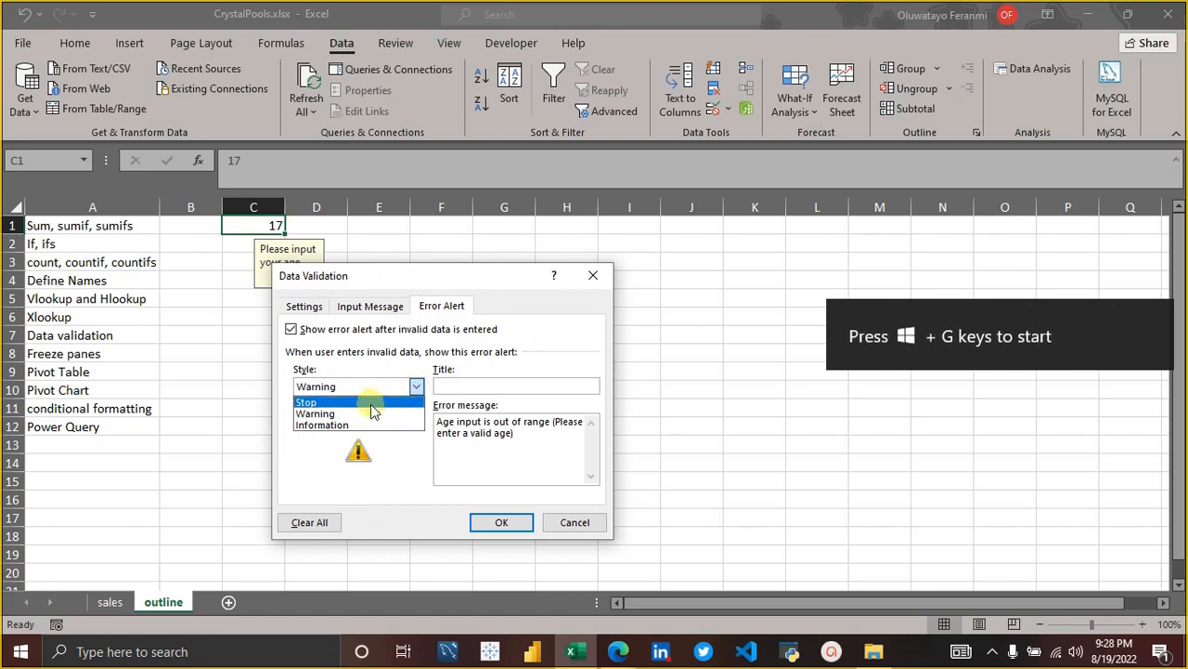
click(371, 401)
click(495, 523)
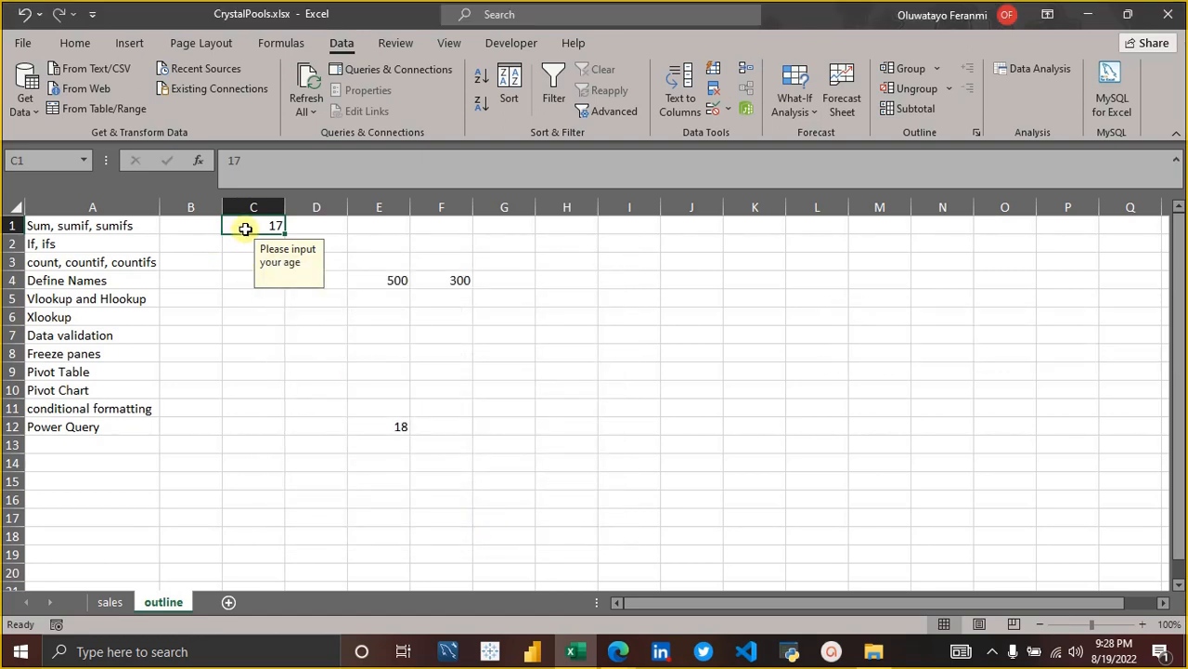
Test the Stop alert by entering the out-of-range age 17 in cell C1, and retry with the valid age 40.
text(1)
key(Return)
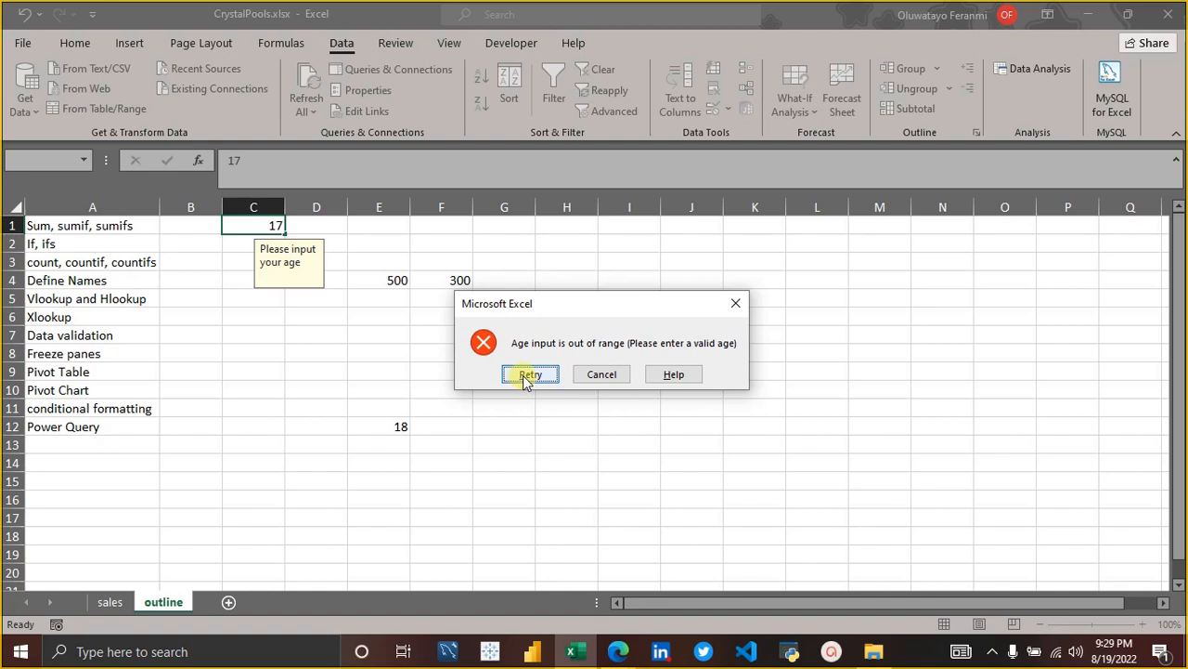
click(525, 376)
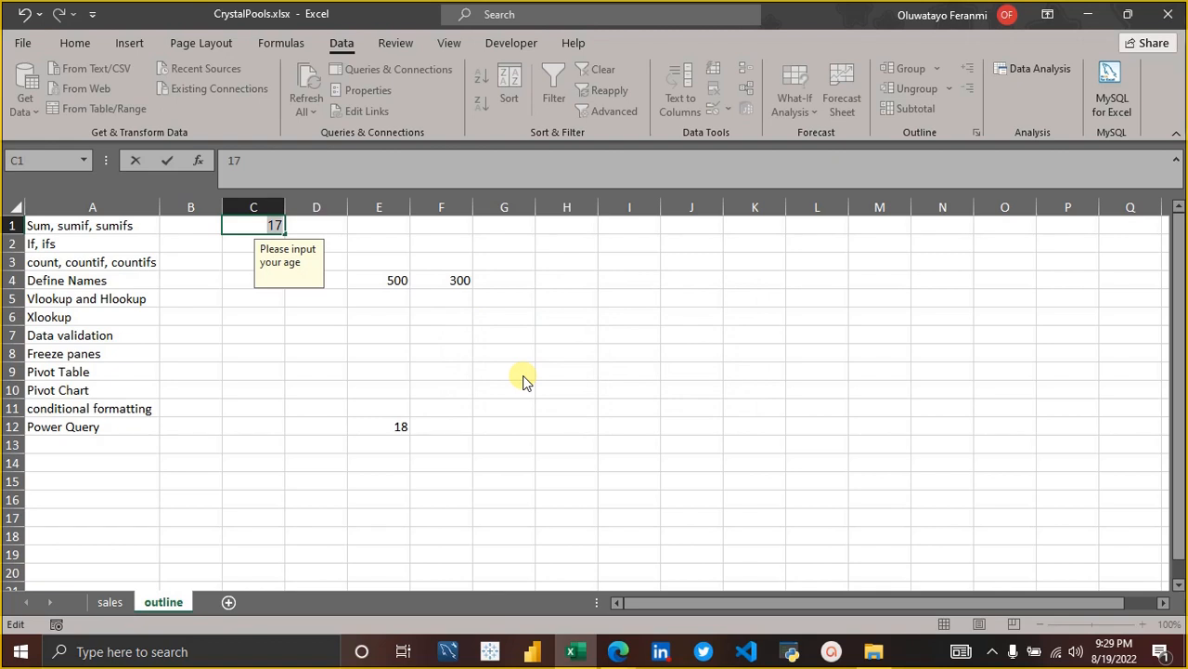
text(40)
key(Return)
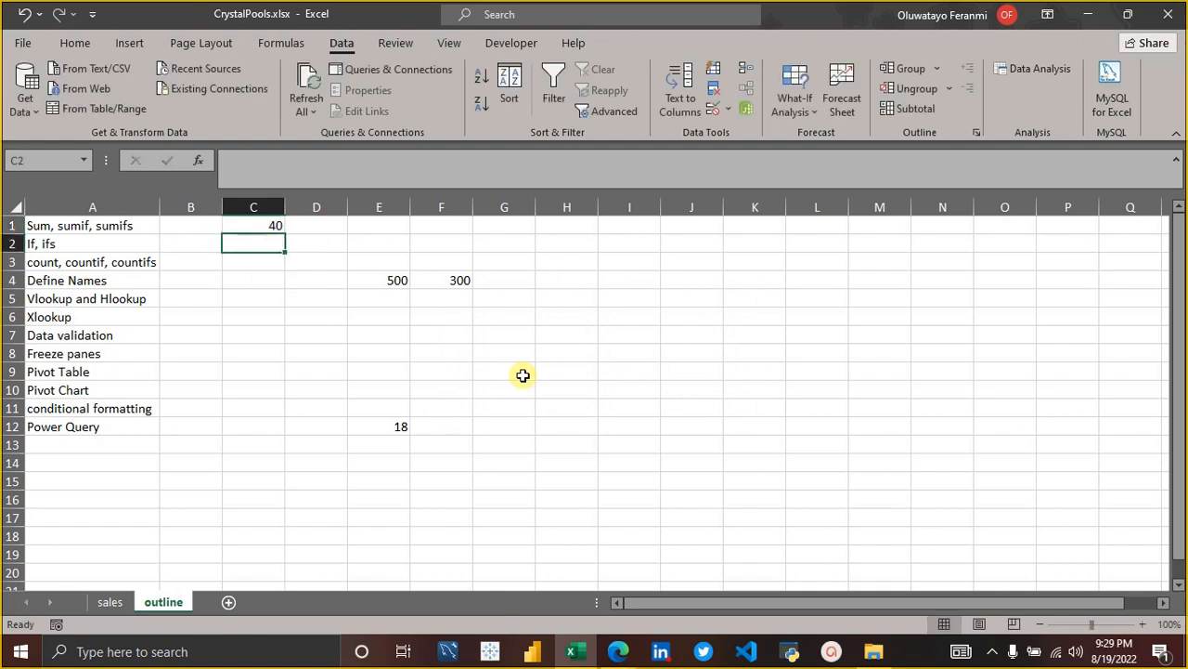
Try to enter the out-of-range age 41 in cell C1 and dismiss the error alert.
key(Up)
text(4)
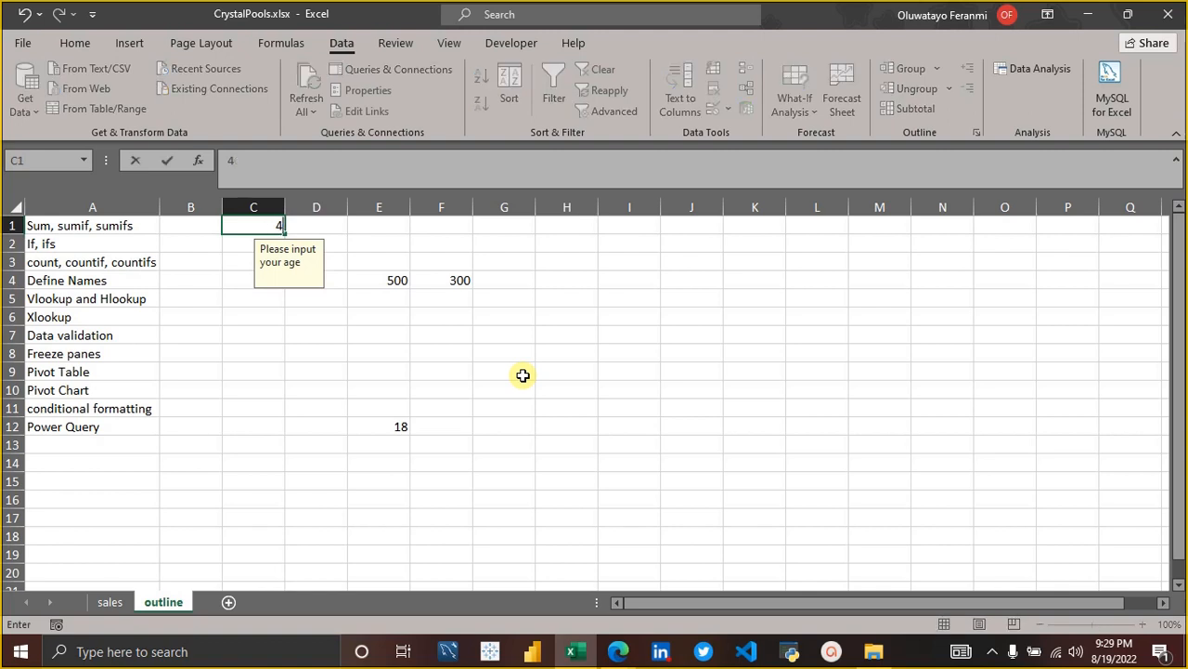
key(Return)
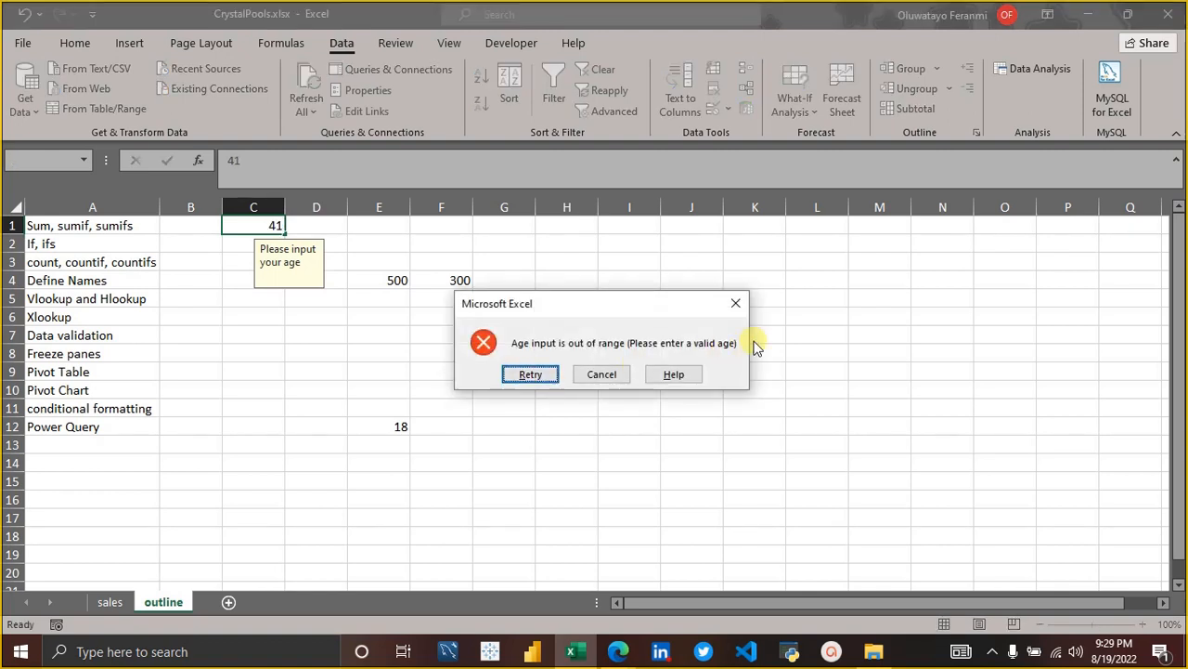
click(744, 303)
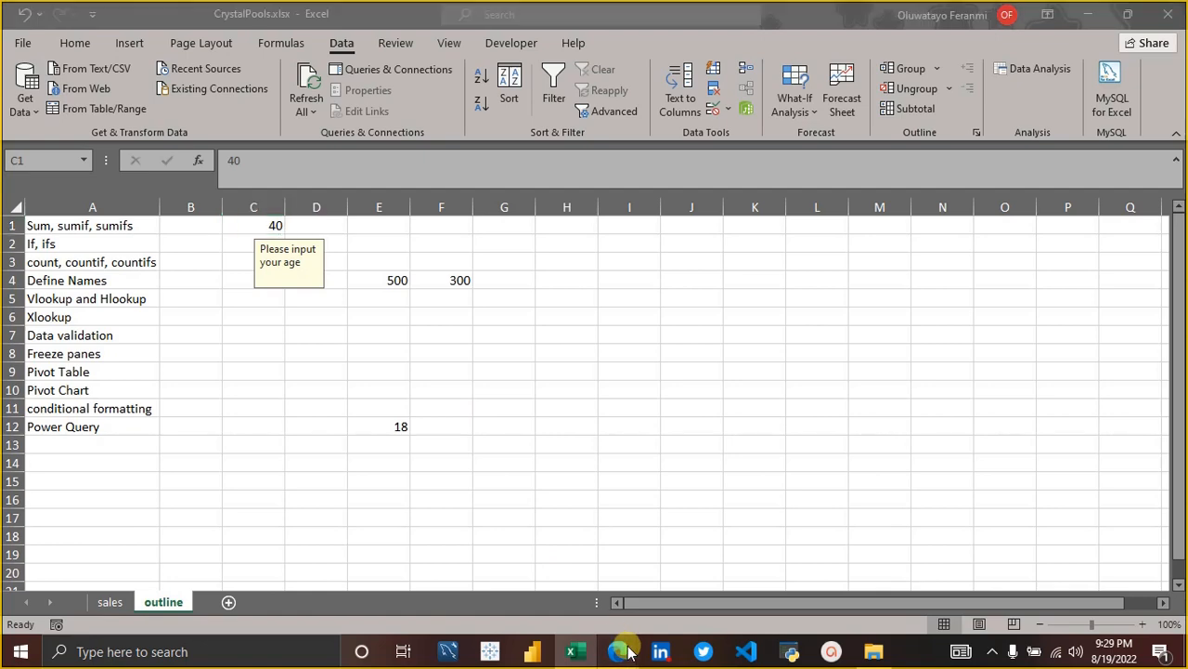
Switch to the Google Meet window in the Edge browser and look through the list of call participants.
mouse_move(618, 641)
mouse_move(541, 575)
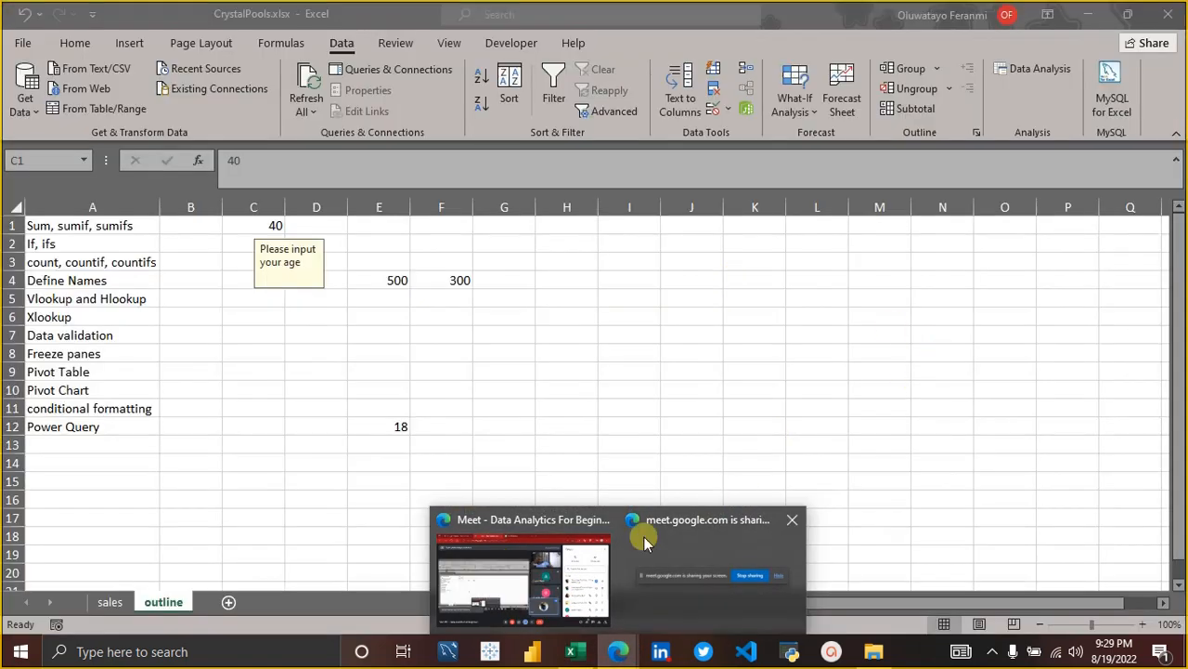
click(541, 581)
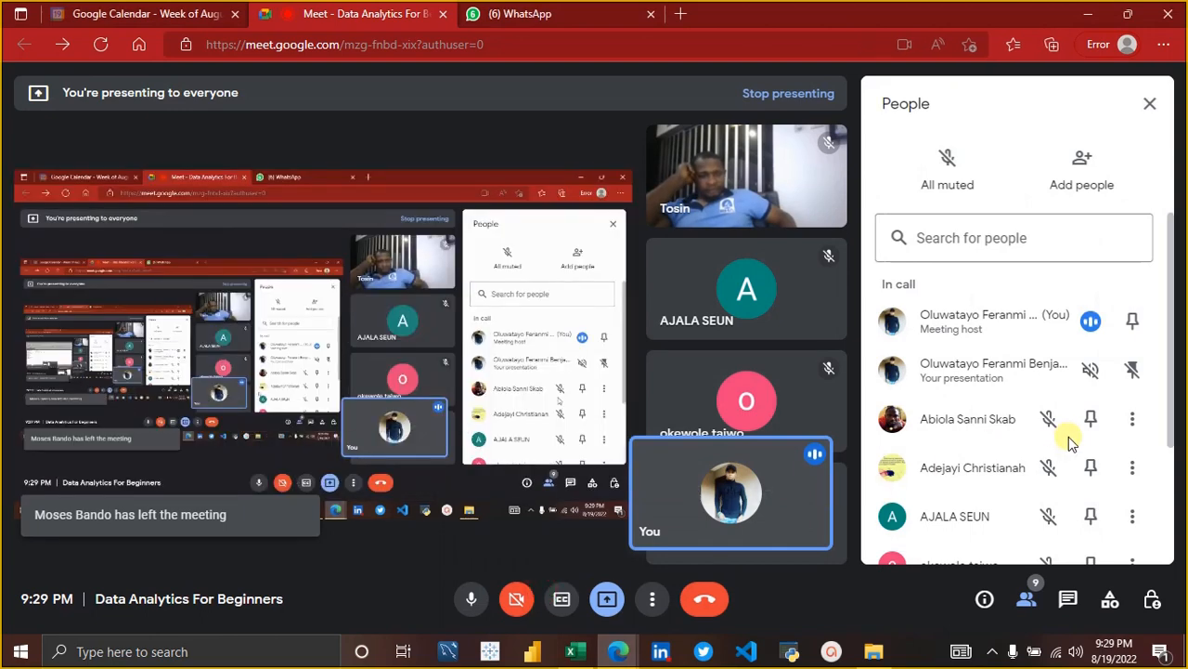
scroll(1079, 453, down, 3)
scroll(1079, 453, down, 1)
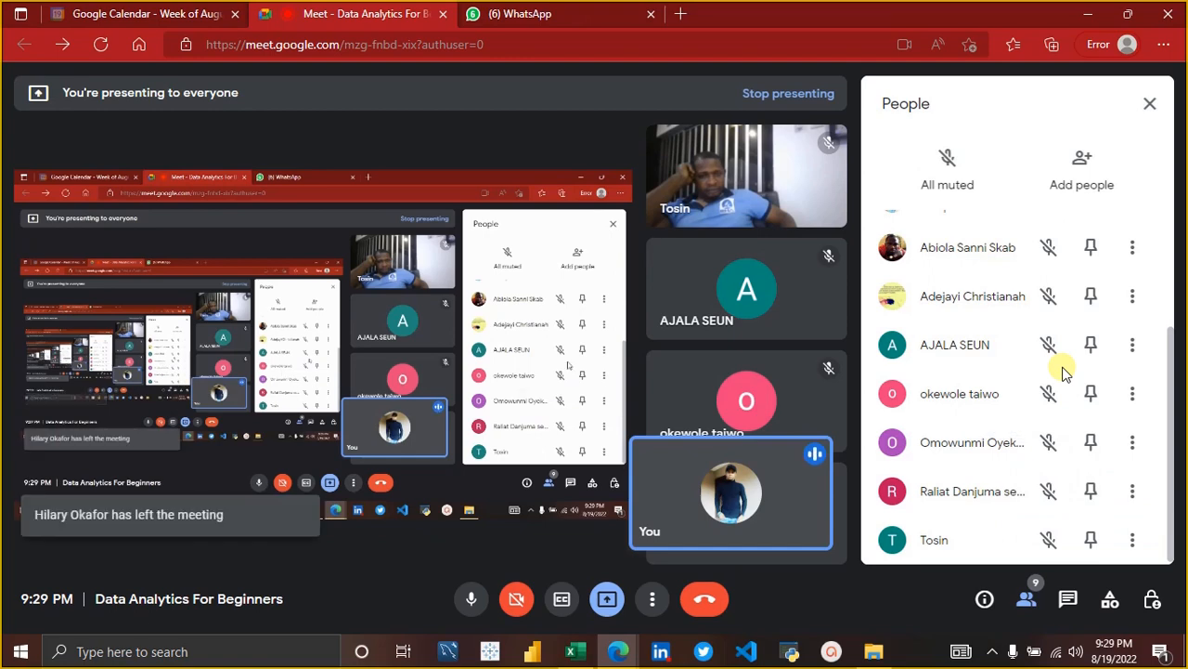
scroll(1063, 371, up, 1)
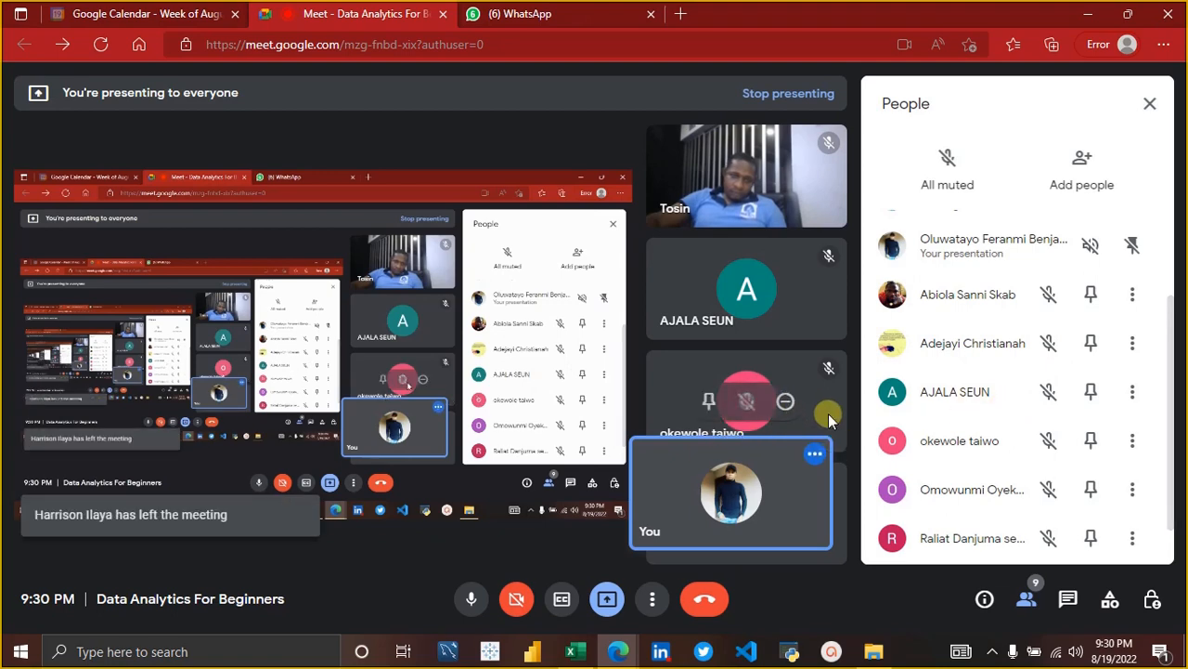
End the Data Analytics For Beginners video call for everyone.
mouse_move(703, 413)
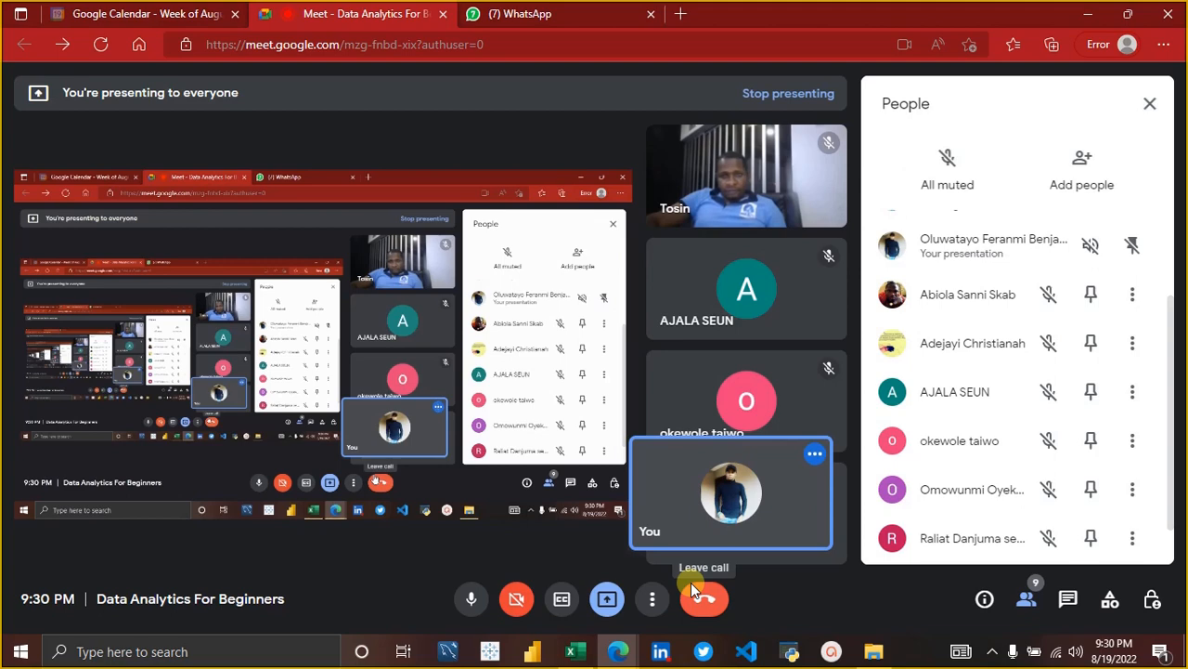
click(693, 604)
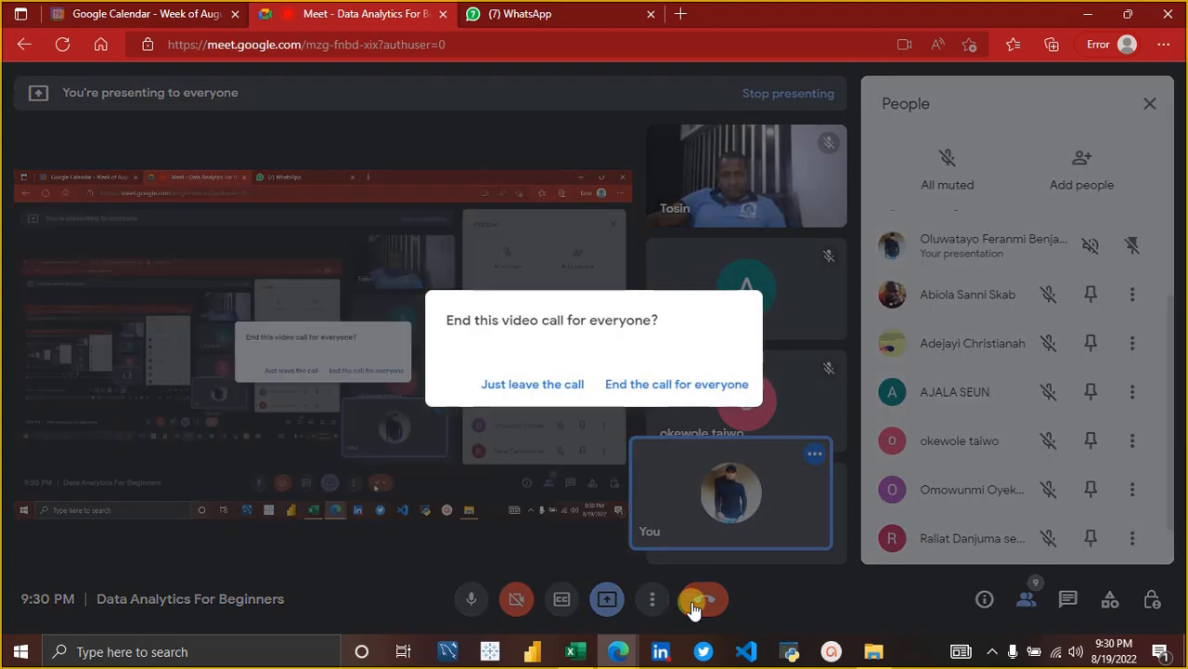
click(674, 388)
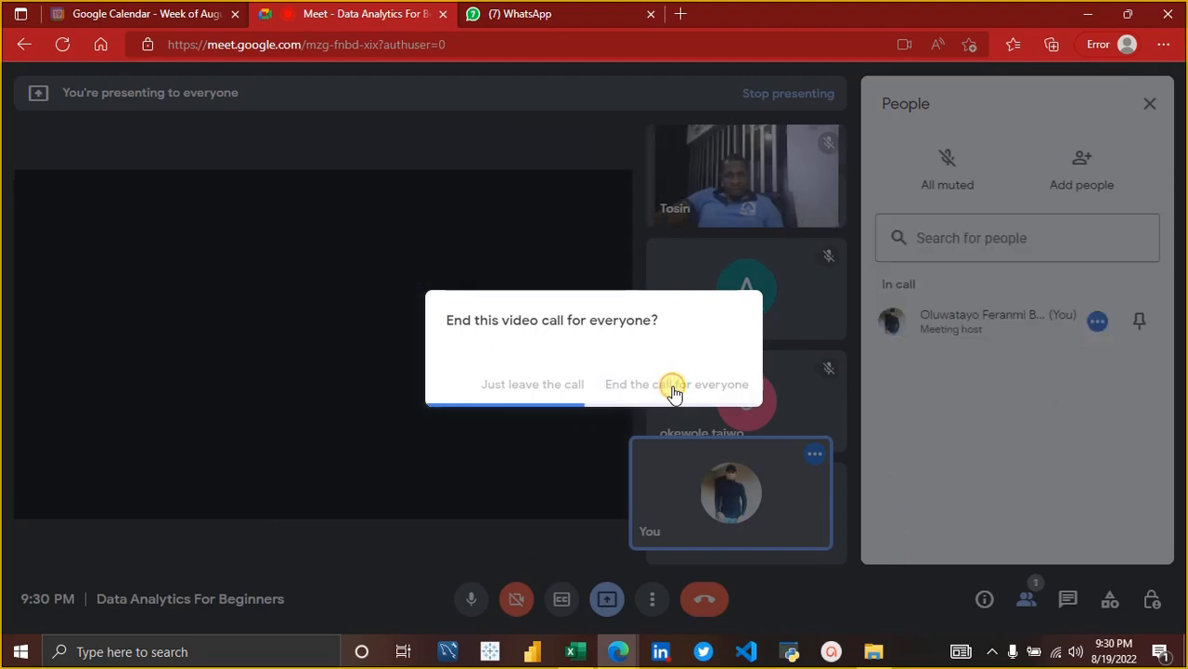